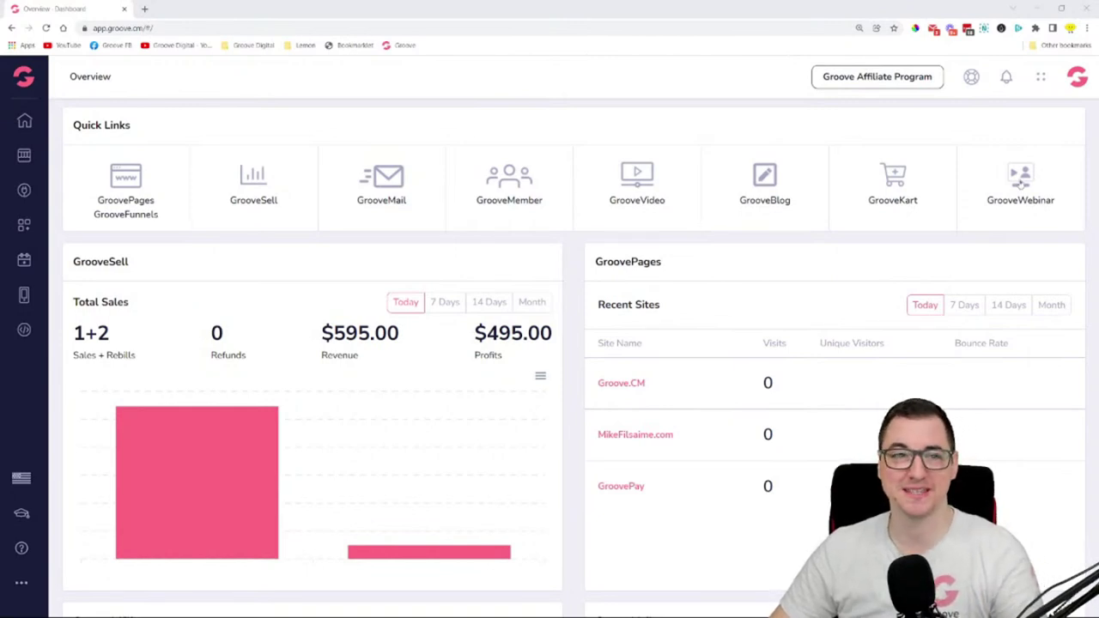
# - Launch GrooveWebinar from the Groove apps panel to reach its dashboard
pyautogui.click(1043, 78)
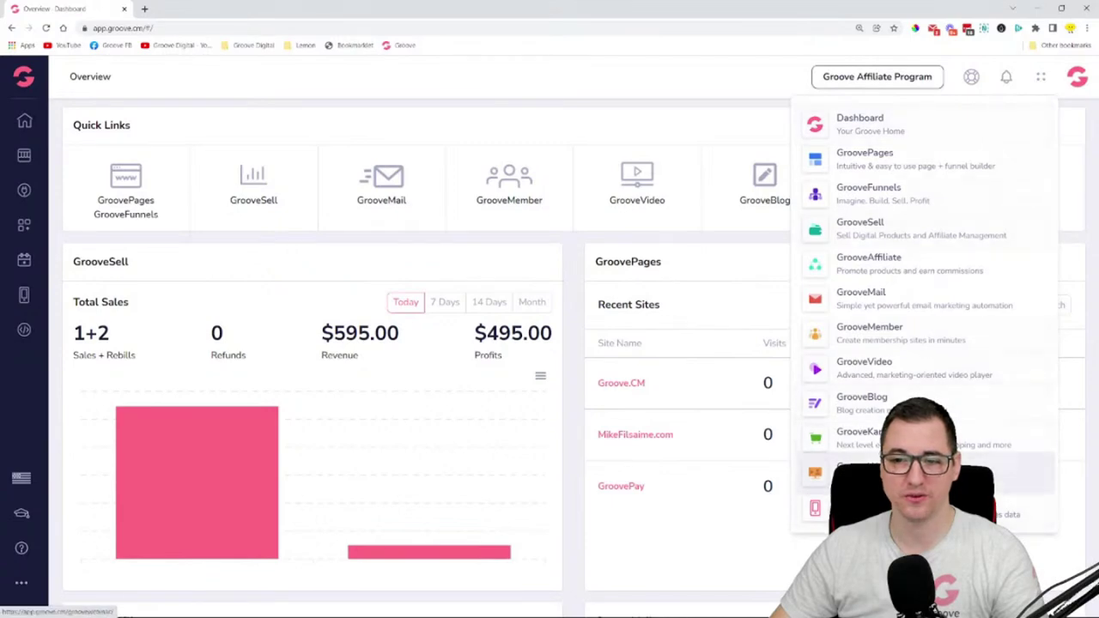
pyautogui.click(26, 79)
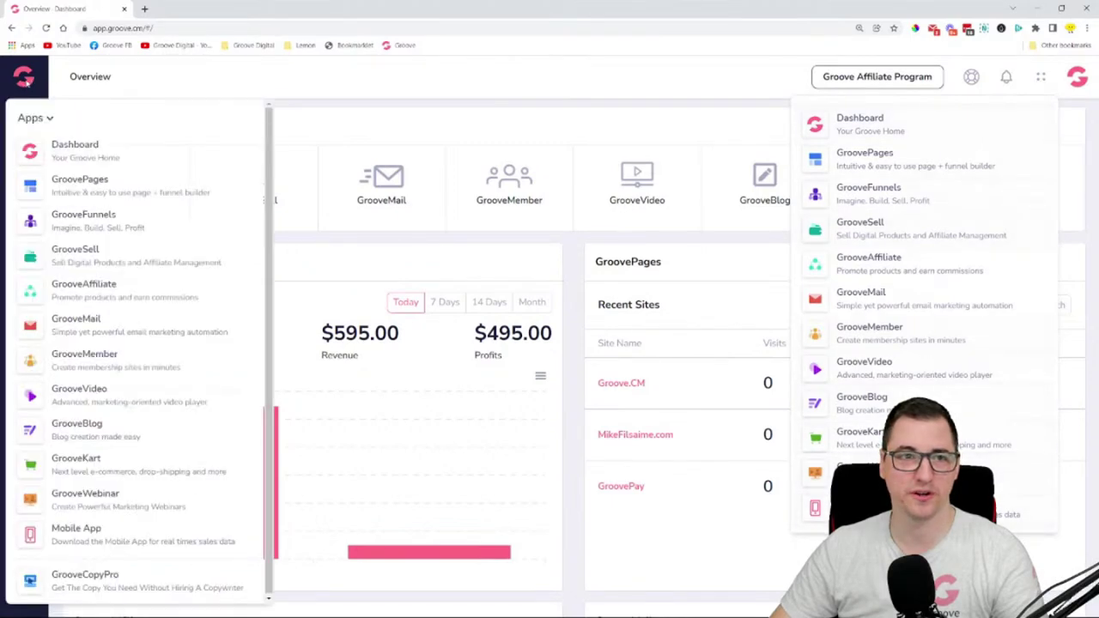
pyautogui.click(81, 498)
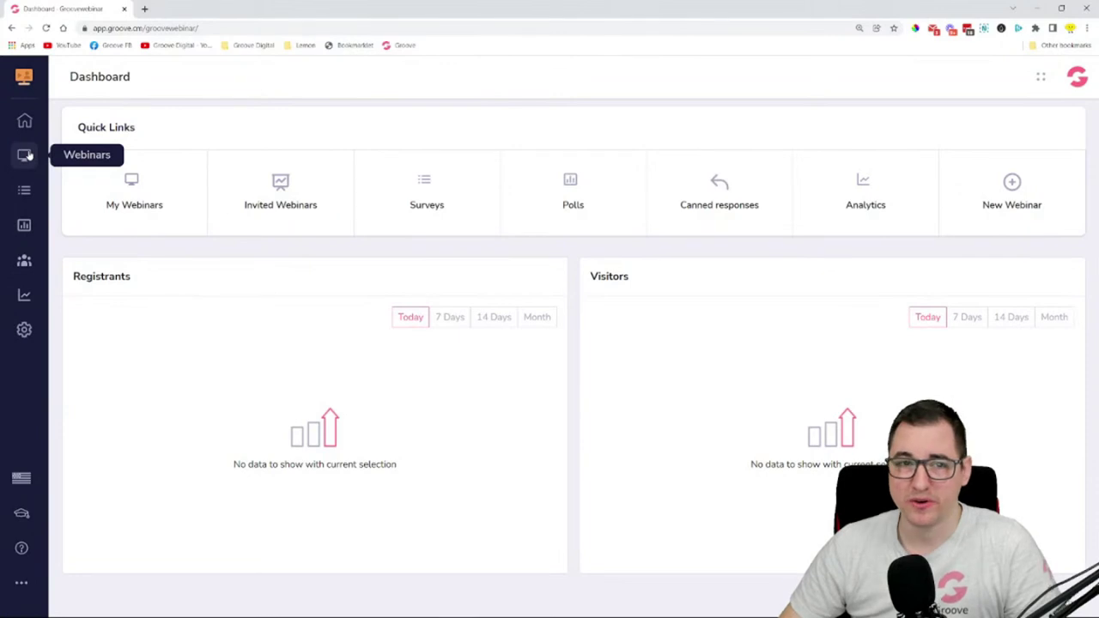
# - Browse Webinars and Invited Webinars, then start a new survey from the empty Surveys list
pyautogui.click(25, 155)
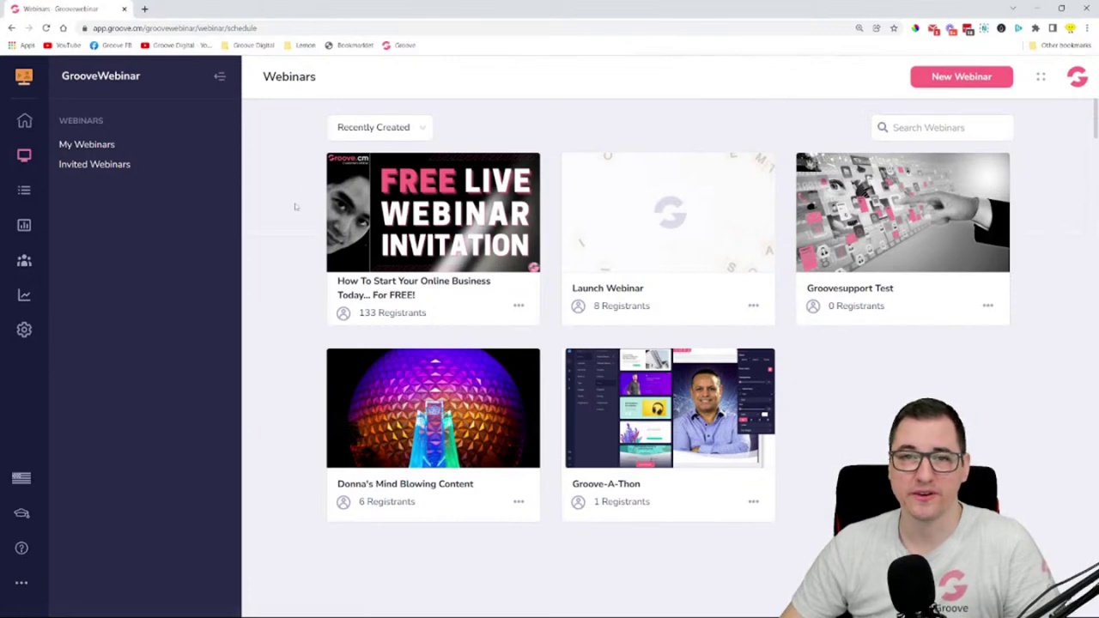
pyautogui.click(103, 165)
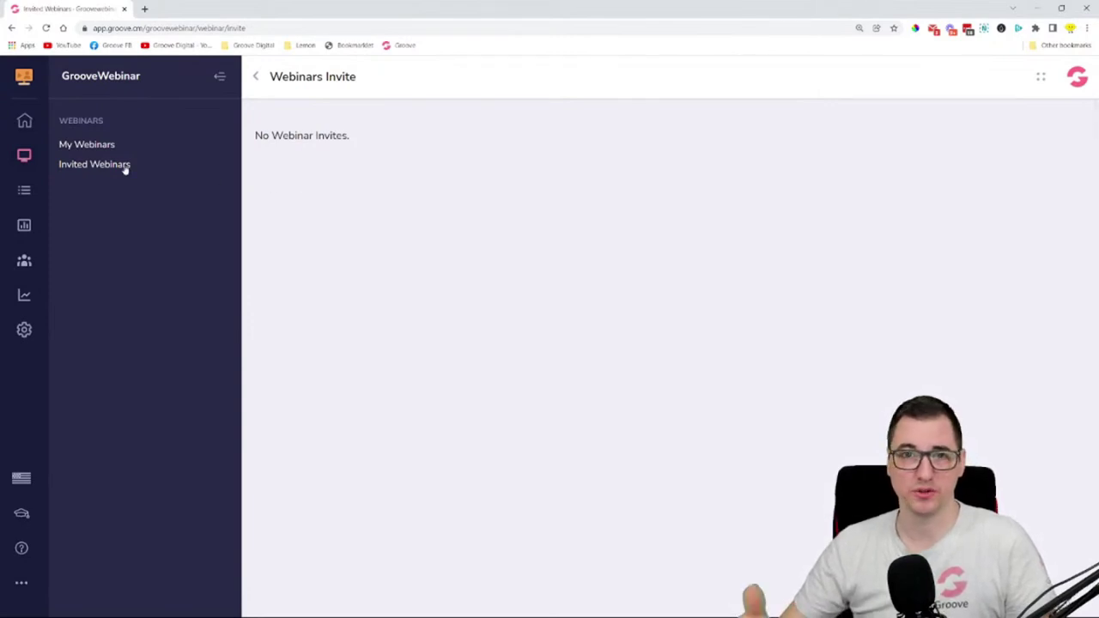
pyautogui.click(23, 191)
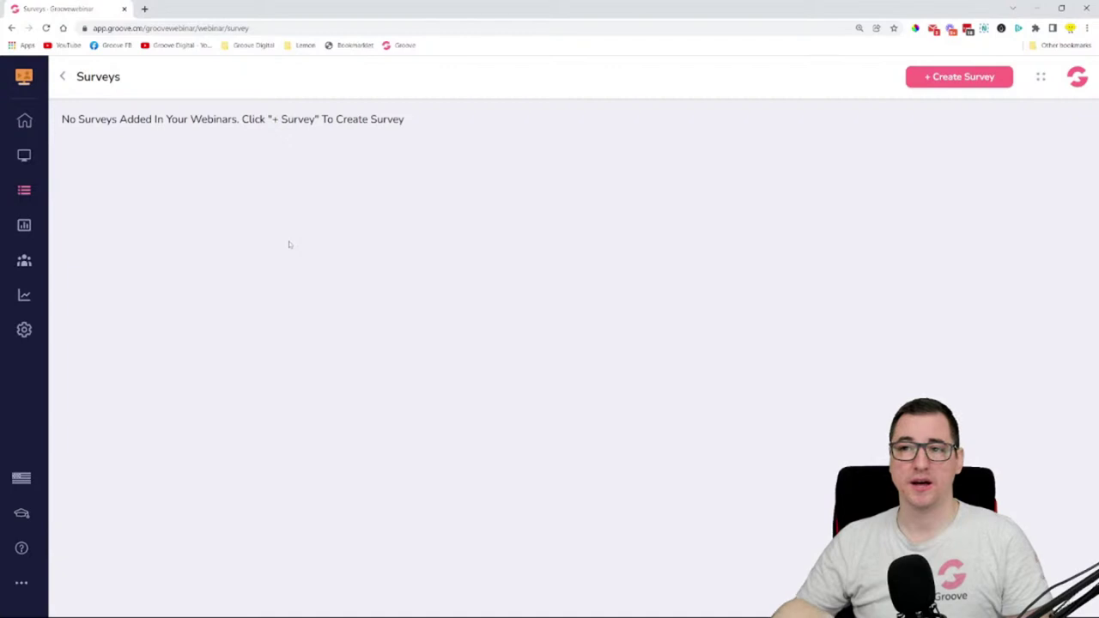
pyautogui.click(958, 79)
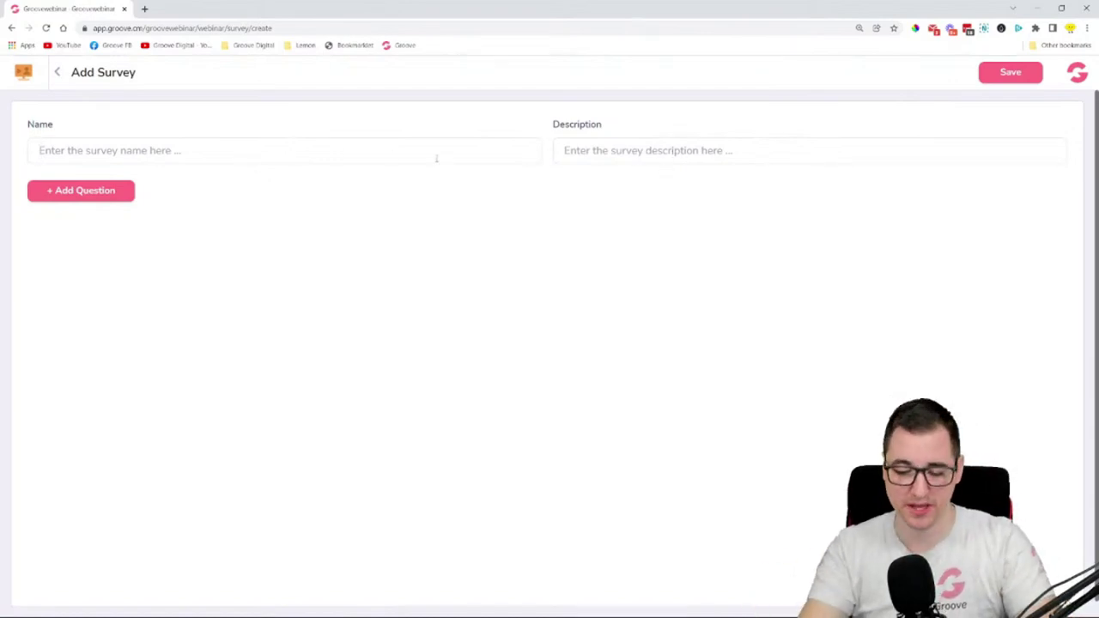
# - Name the survey 'Are you new to Groove?' and use the same text as its description
pyautogui.write('Are you')
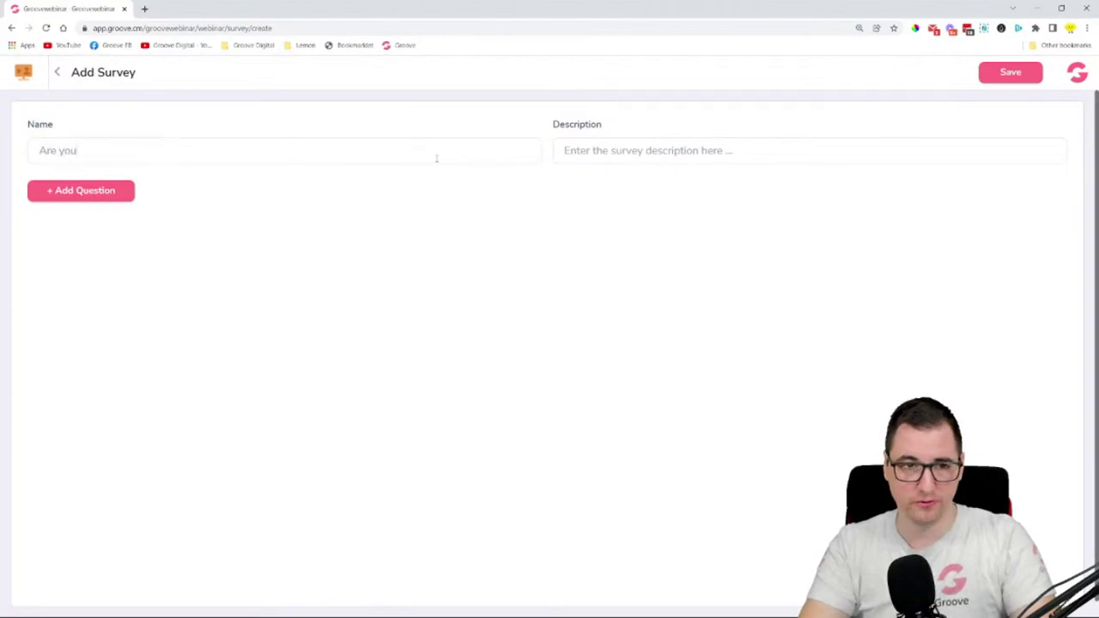
pyautogui.press('BackSpace')
pyautogui.press('BackSpace')
pyautogui.press('BackSpace')
pyautogui.press('BackSpace')
pyautogui.press('BackSpace')
pyautogui.press('BackSpace')
pyautogui.write('A')
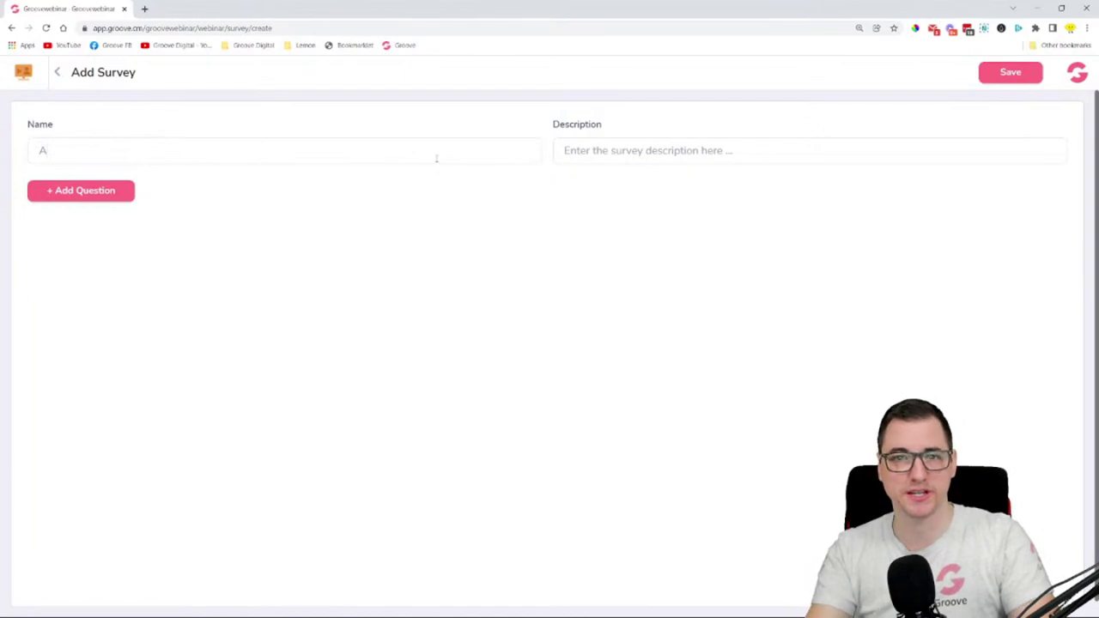
pyautogui.write('re you')
pyautogui.write('ne')
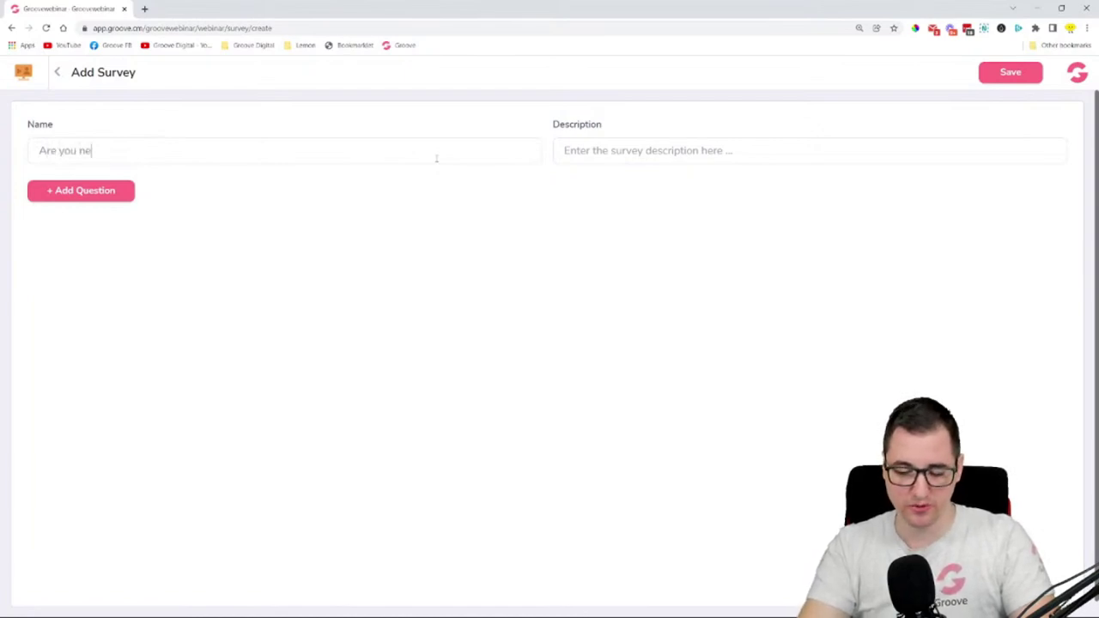
pyautogui.write('w to Groove?')
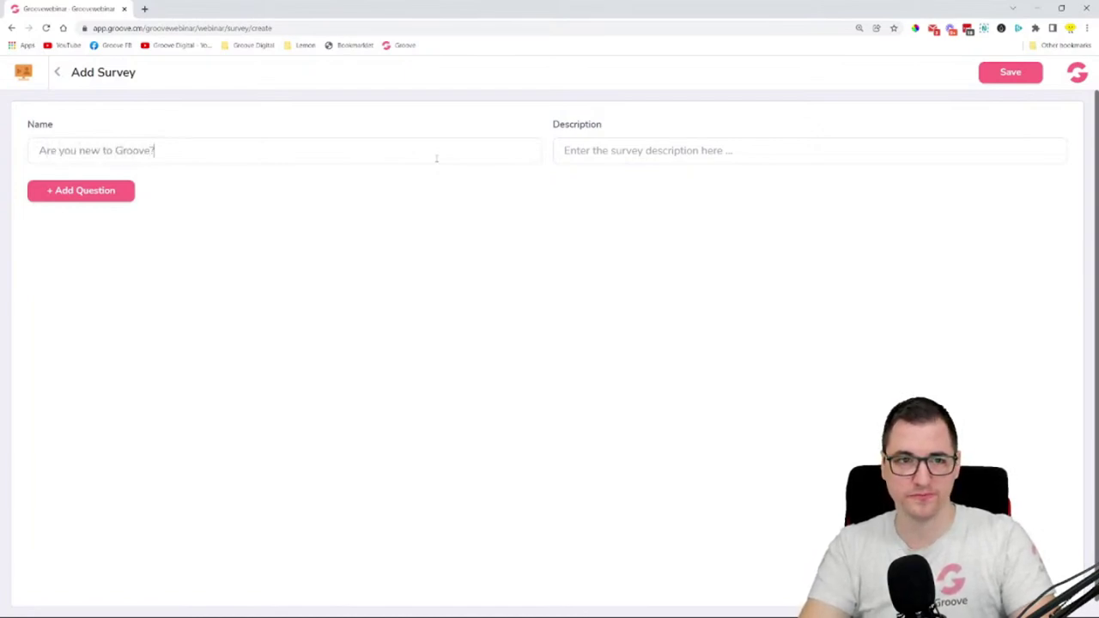
pyautogui.hotkey('ctrl', 'a')
pyautogui.hotkey('ctrl', 'c')
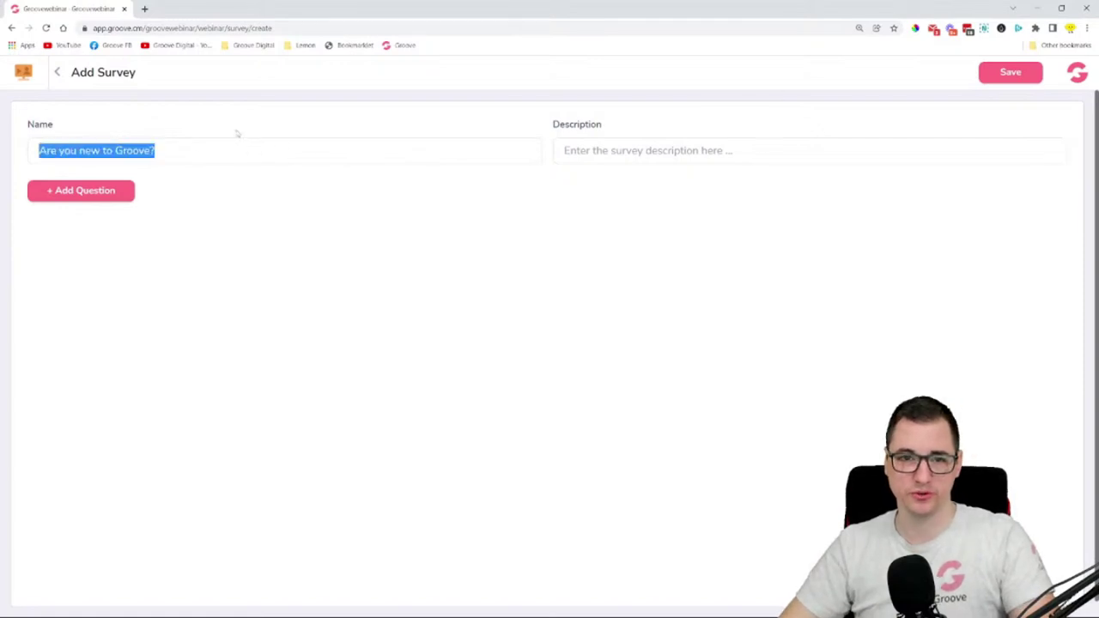
pyautogui.click(670, 152)
pyautogui.hotkey('ctrl', 'v')
# - Begin adding the survey's first question
pyautogui.hotkey('ctrl', '+')
pyautogui.hotkey('ctrl', '+')
pyautogui.hotkey('ctrl', '+')
pyautogui.hotkey('ctrl', '+')
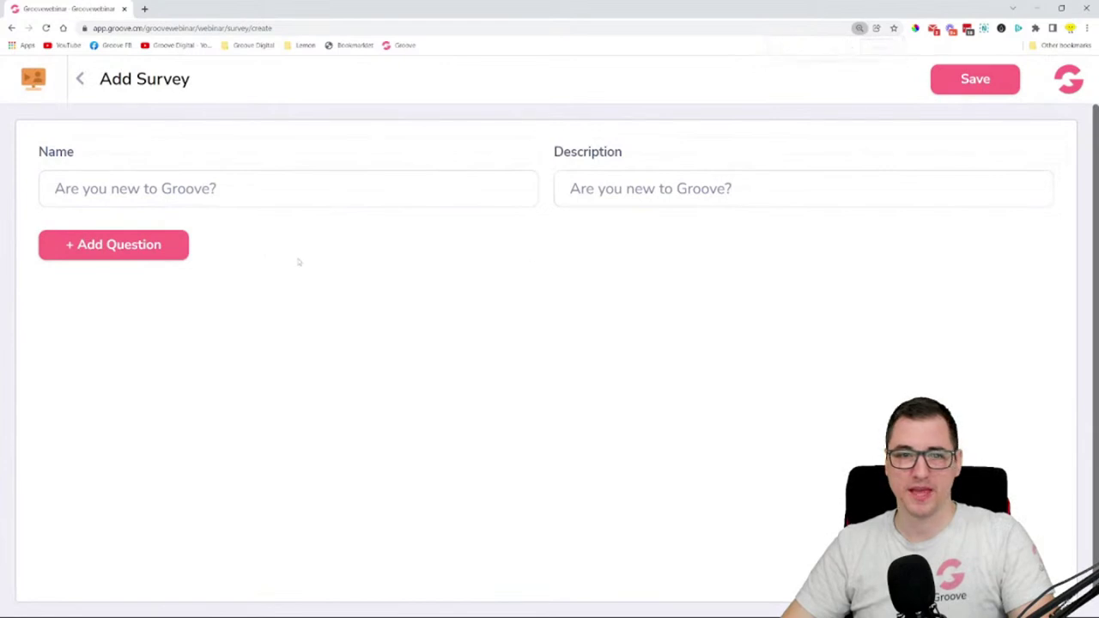
pyautogui.click(154, 248)
pyautogui.click(323, 263)
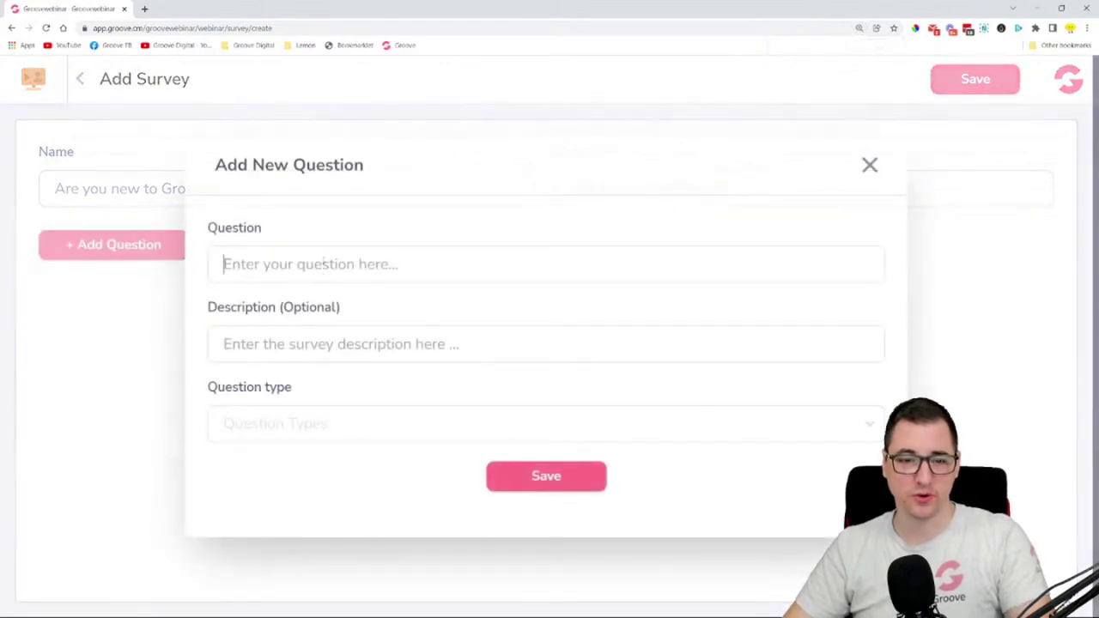
# - Enter the question 'Are you new to groove?' as a poll with one answer
pyautogui.write('Qu')
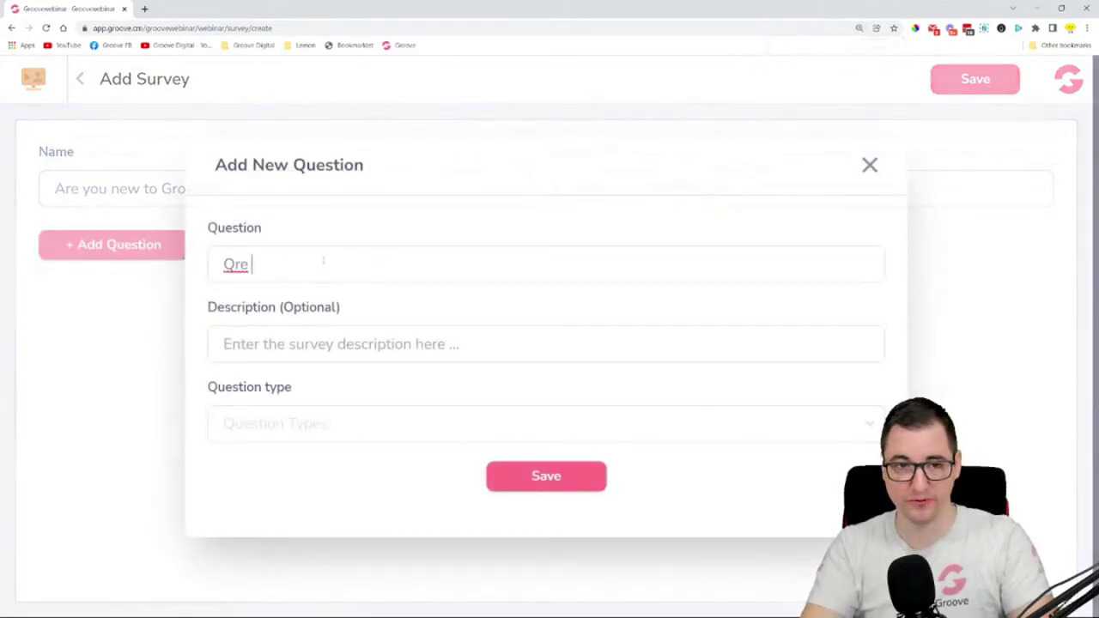
pyautogui.press('BackSpace')
pyautogui.press('BackSpace')
pyautogui.write('Ae')
pyautogui.press('BackSpace')
pyautogui.write('re ')
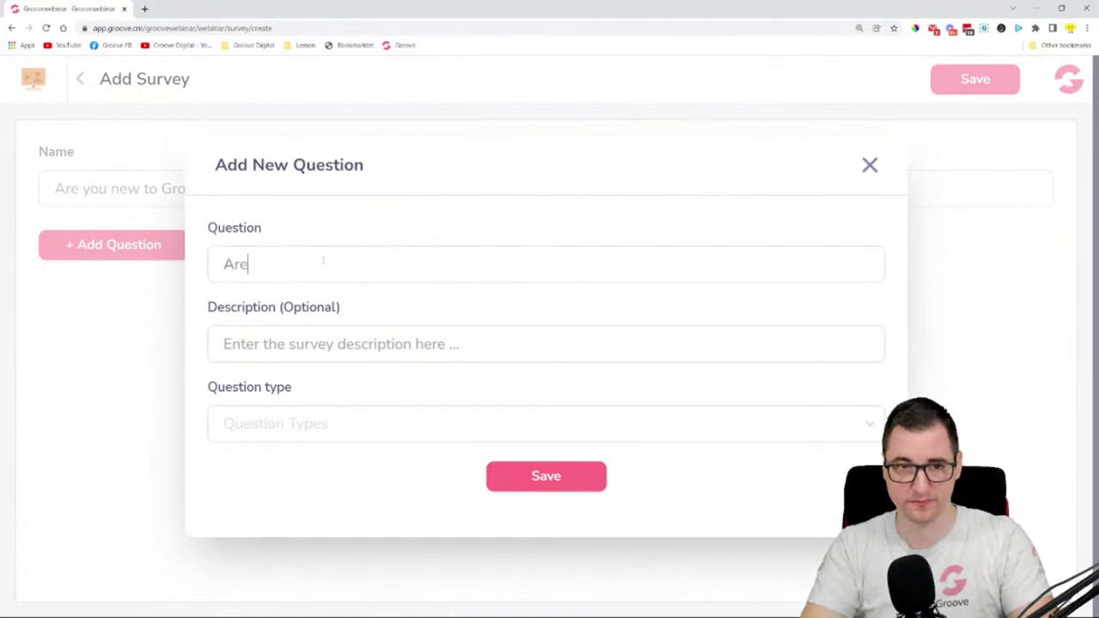
pyautogui.write('you new to ')
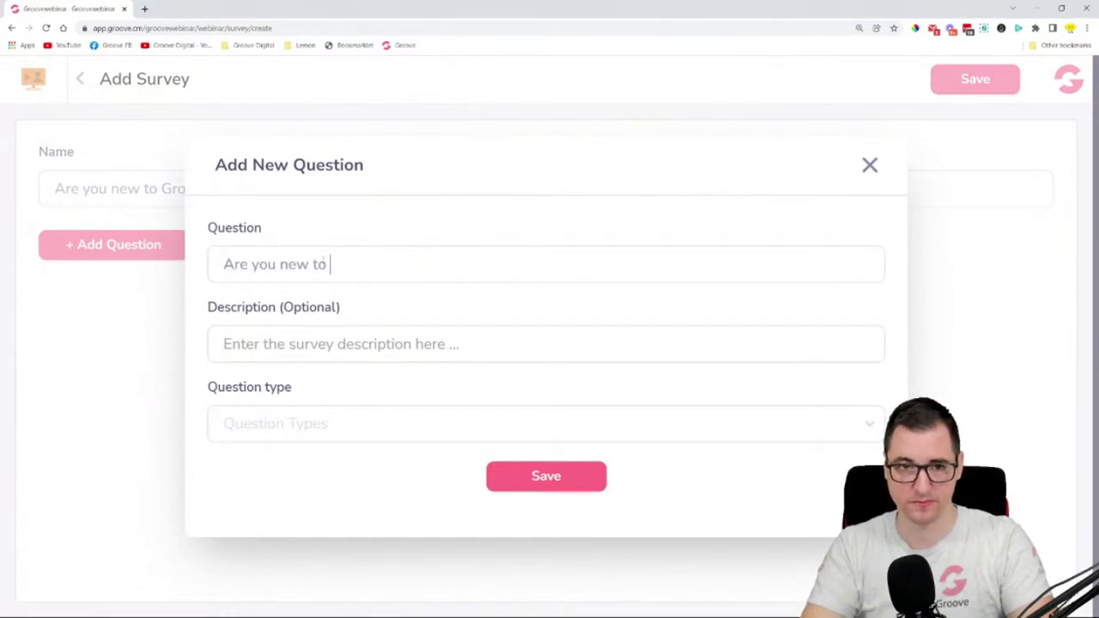
pyautogui.write('groove?')
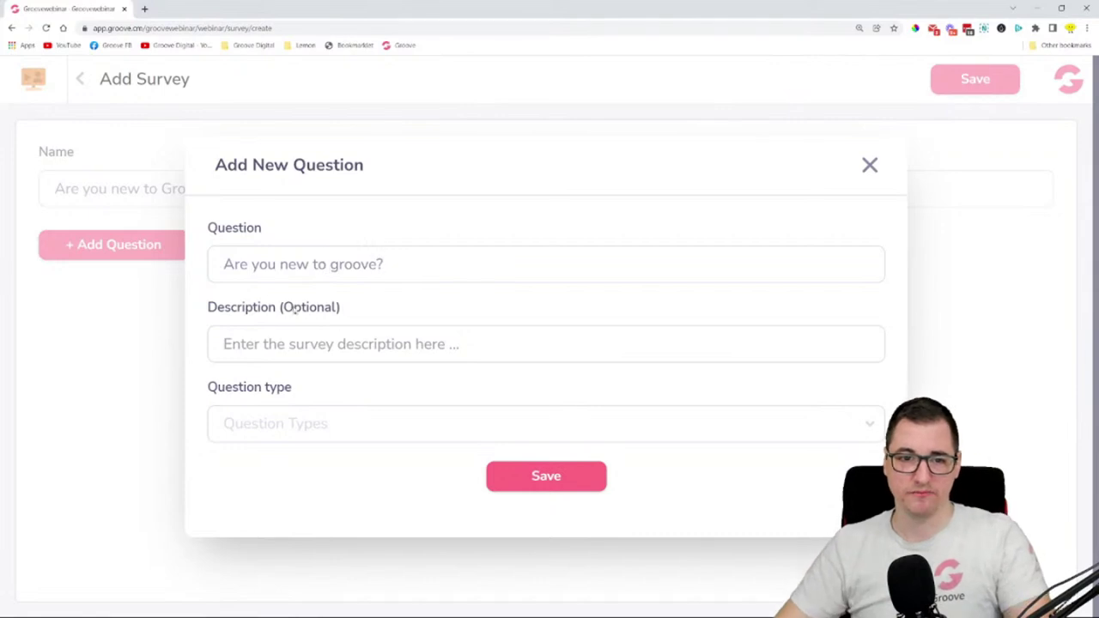
pyautogui.click(304, 429)
pyautogui.scroll(-2, 405, 382)
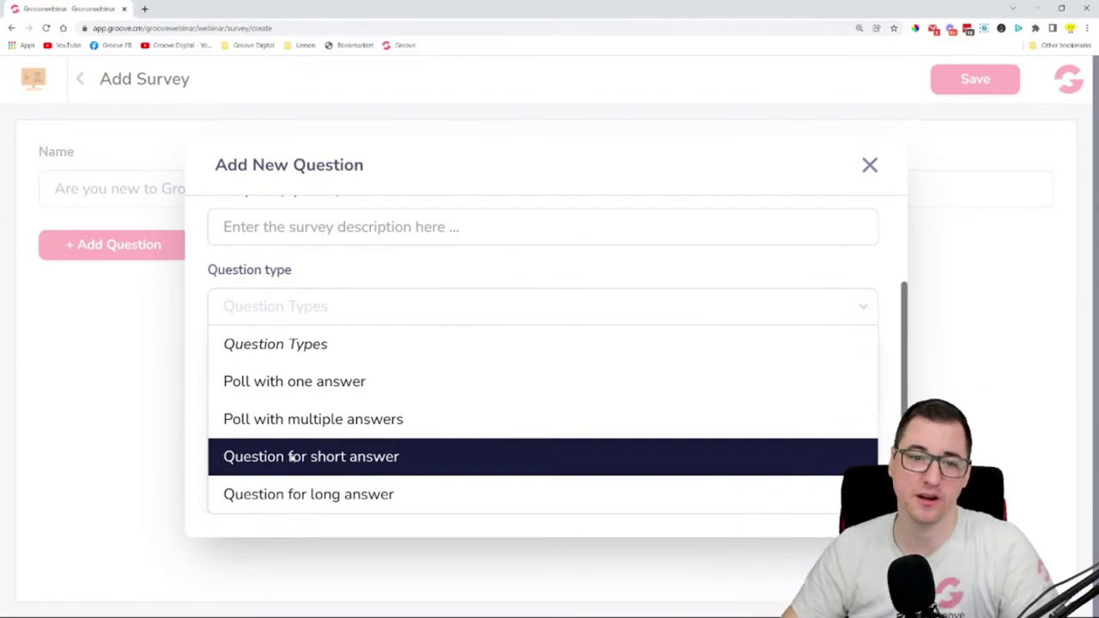
pyautogui.click(297, 381)
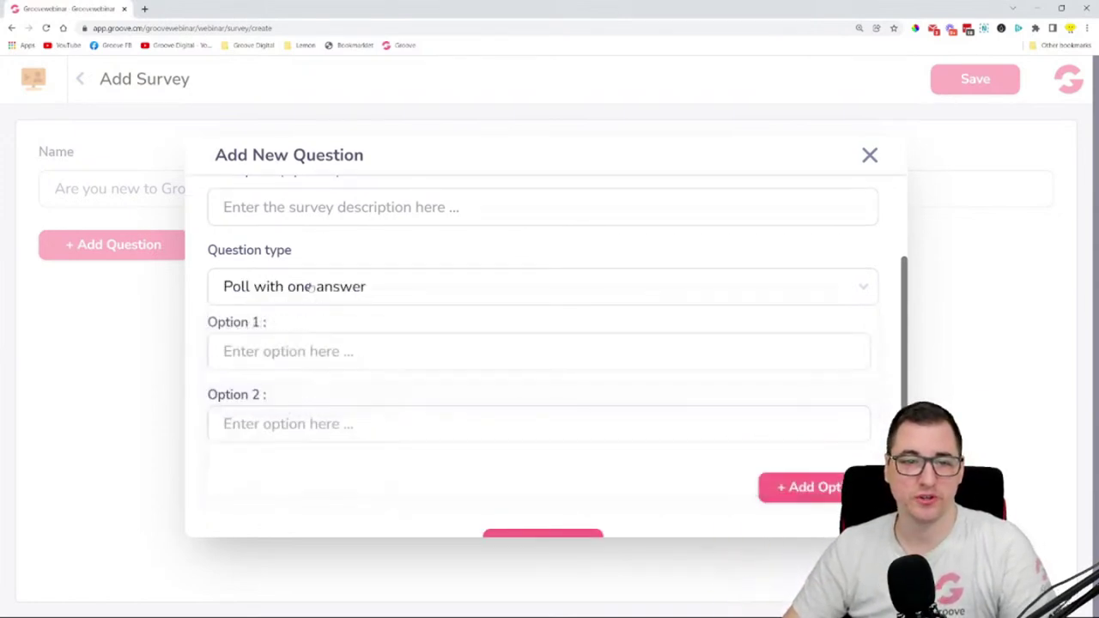
# - Add options 'Yes, brand spanking new' and 'No, I'm an original Groovester!' and save the question
pyautogui.click(291, 355)
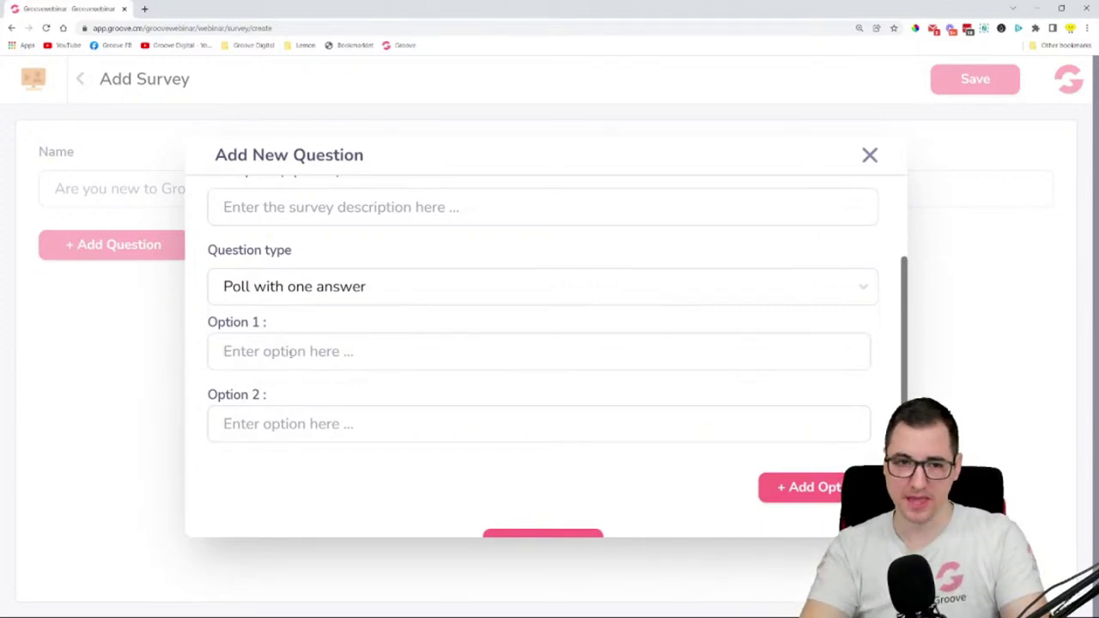
pyautogui.write('Yes')
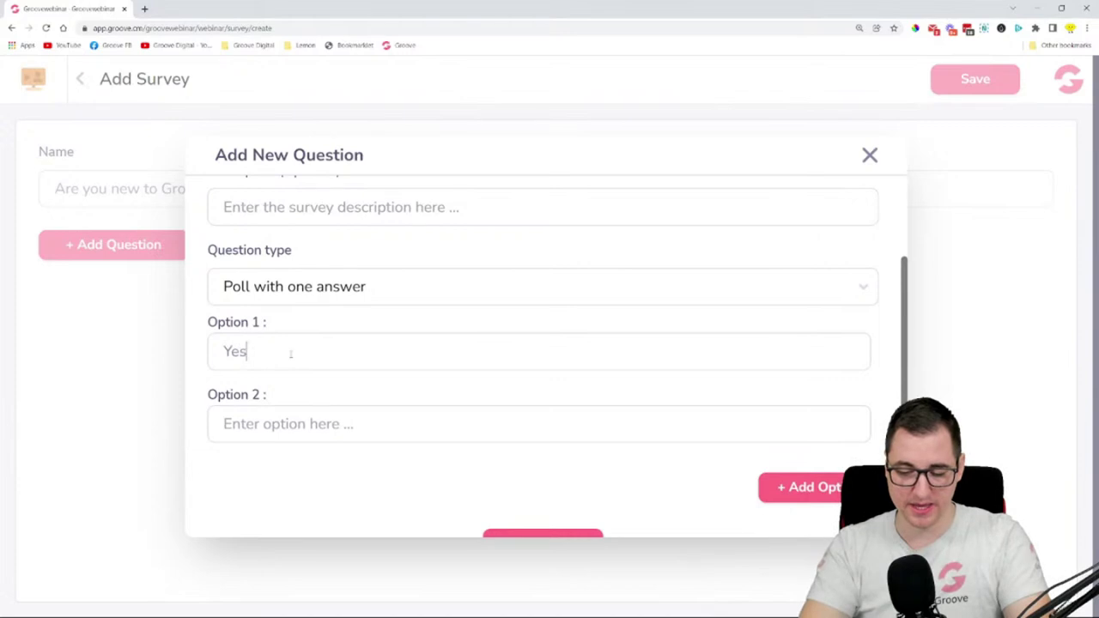
pyautogui.write(', brand s')
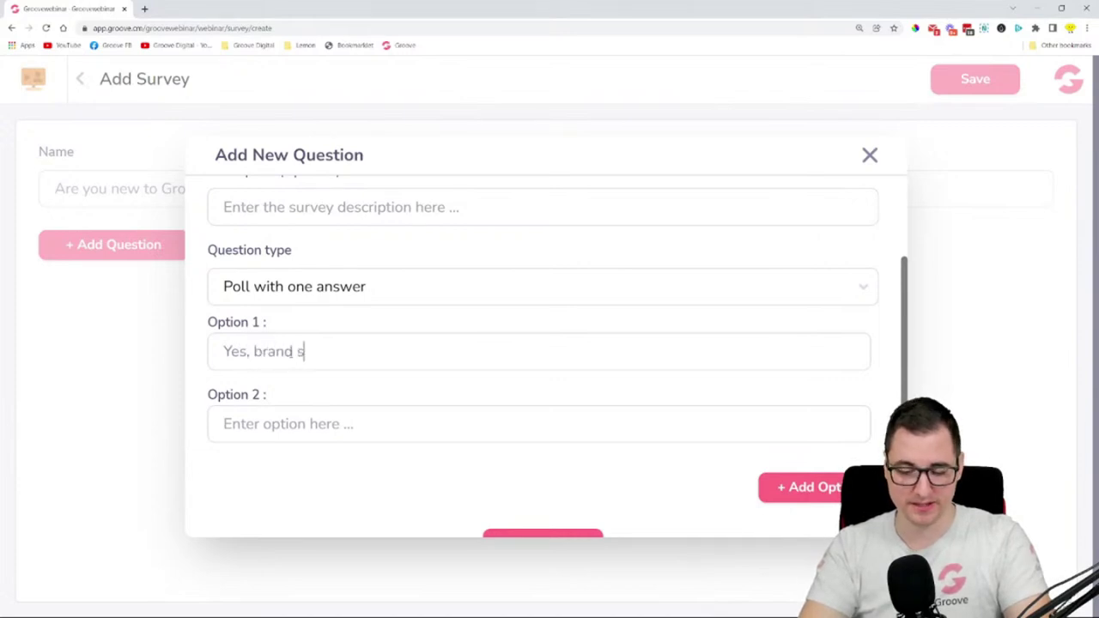
pyautogui.write('panking new')
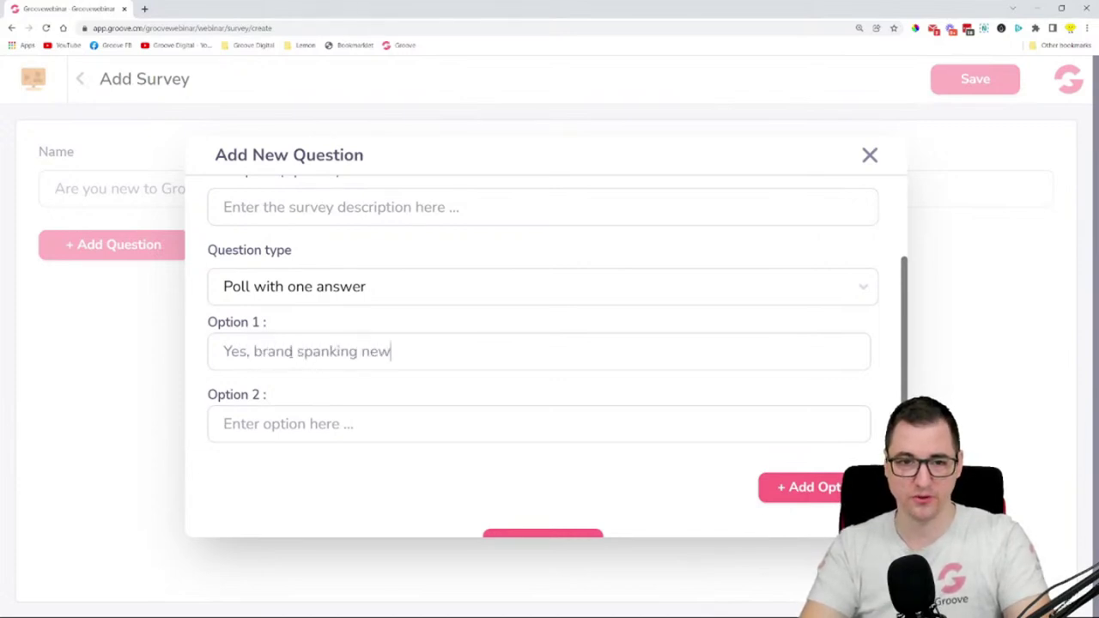
pyautogui.click(327, 415)
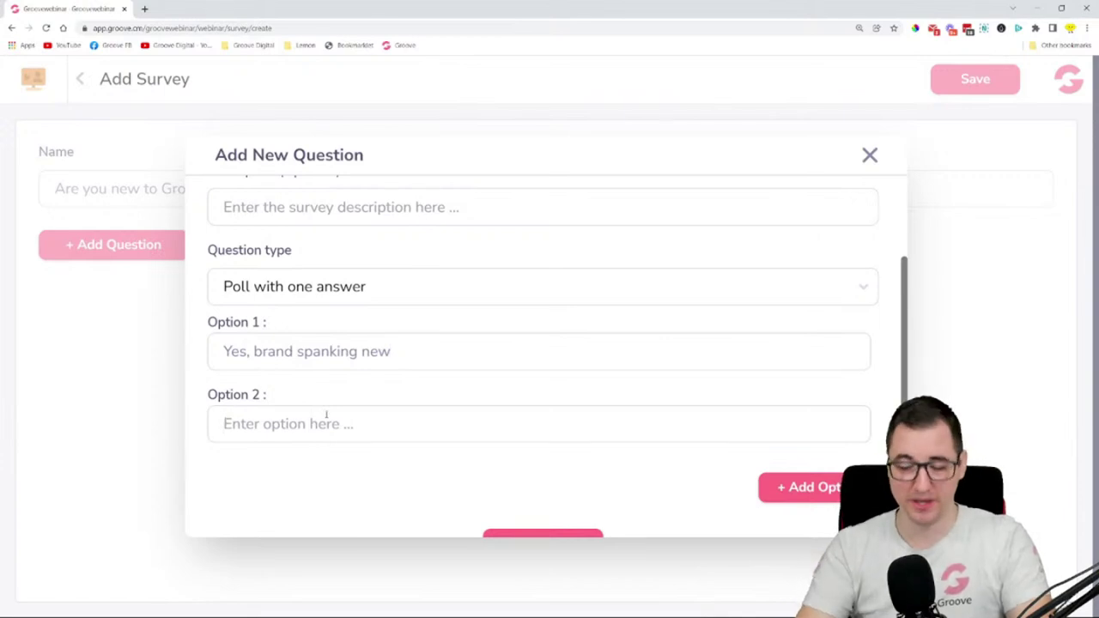
pyautogui.write("No, I'")
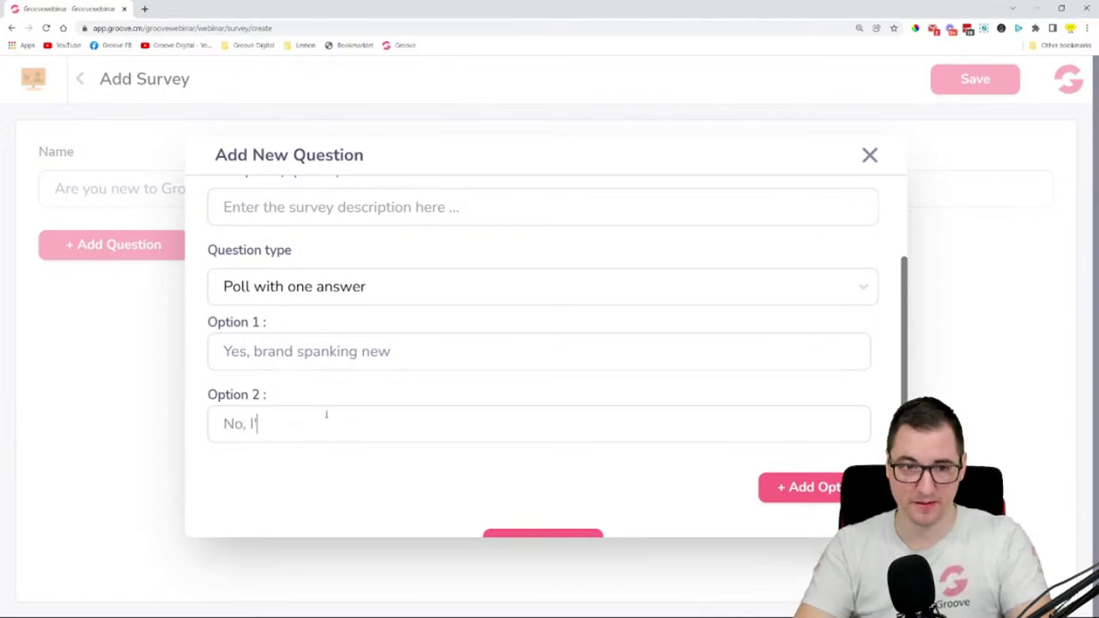
pyautogui.write('m an ori')
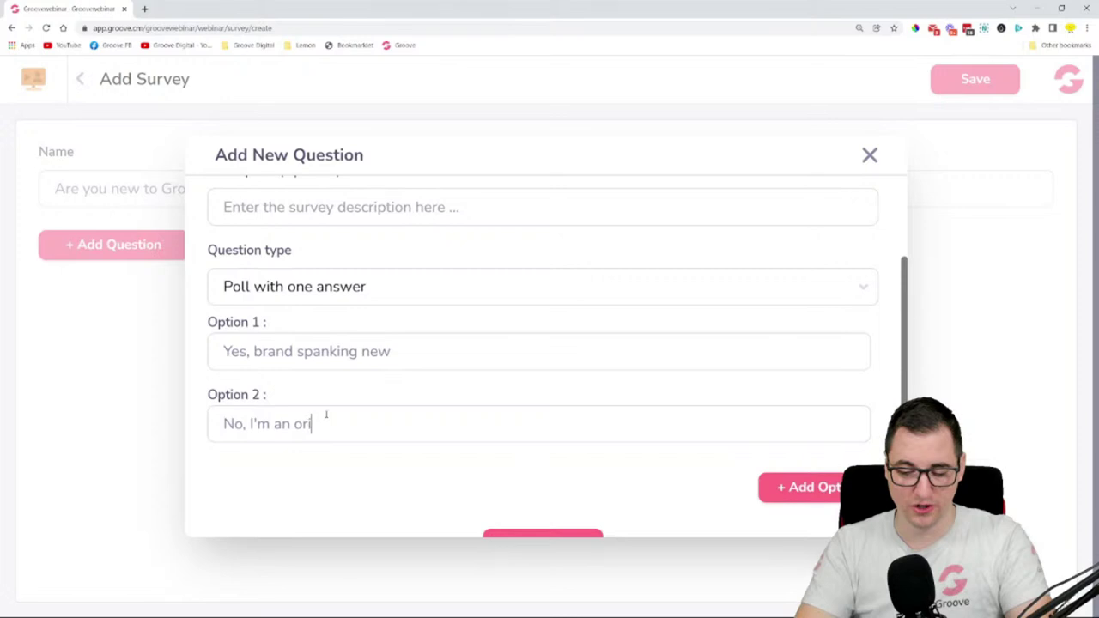
pyautogui.write('ginal GrooveSet')
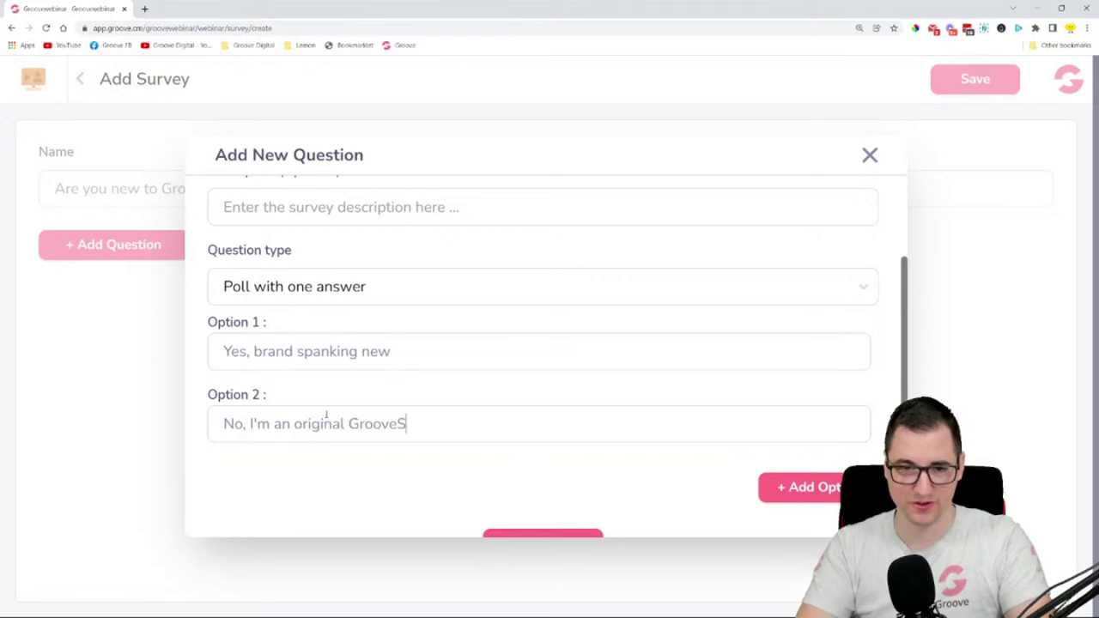
pyautogui.press('BackSpace')
pyautogui.press('BackSpace')
pyautogui.write('ter!')
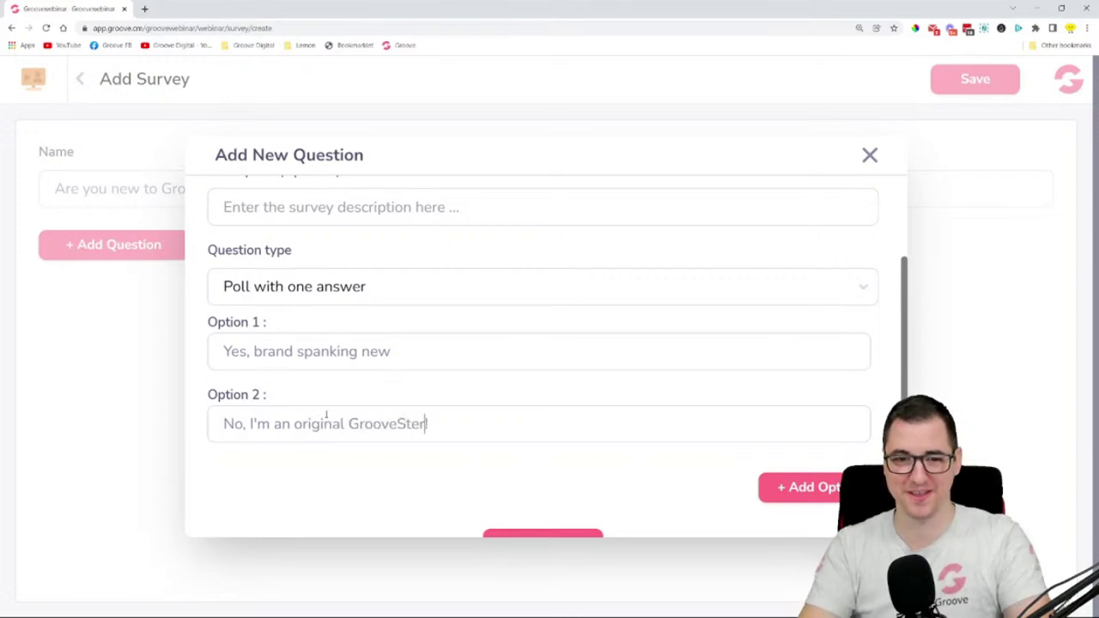
pyautogui.press('Left')
pyautogui.press('Left')
pyautogui.press('Left')
pyautogui.press('Left')
pyautogui.press('BackSpace')
pyautogui.write('s')
pyautogui.scroll(-1, 342, 418)
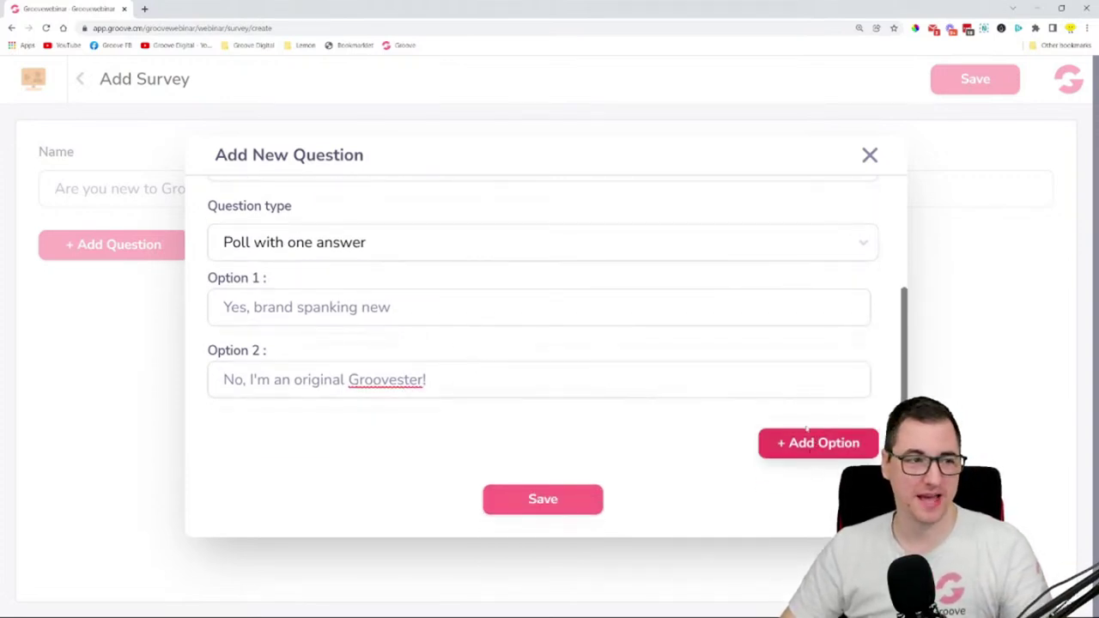
pyautogui.click(552, 502)
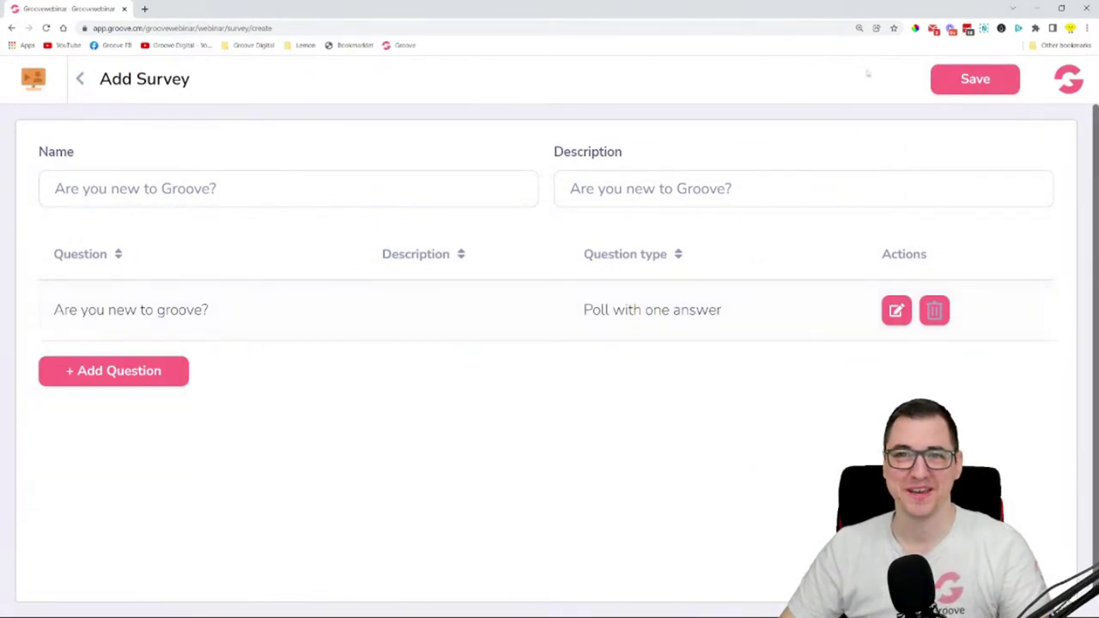
# - Save the survey and view the Polls list with its two existing polls
pyautogui.click(946, 78)
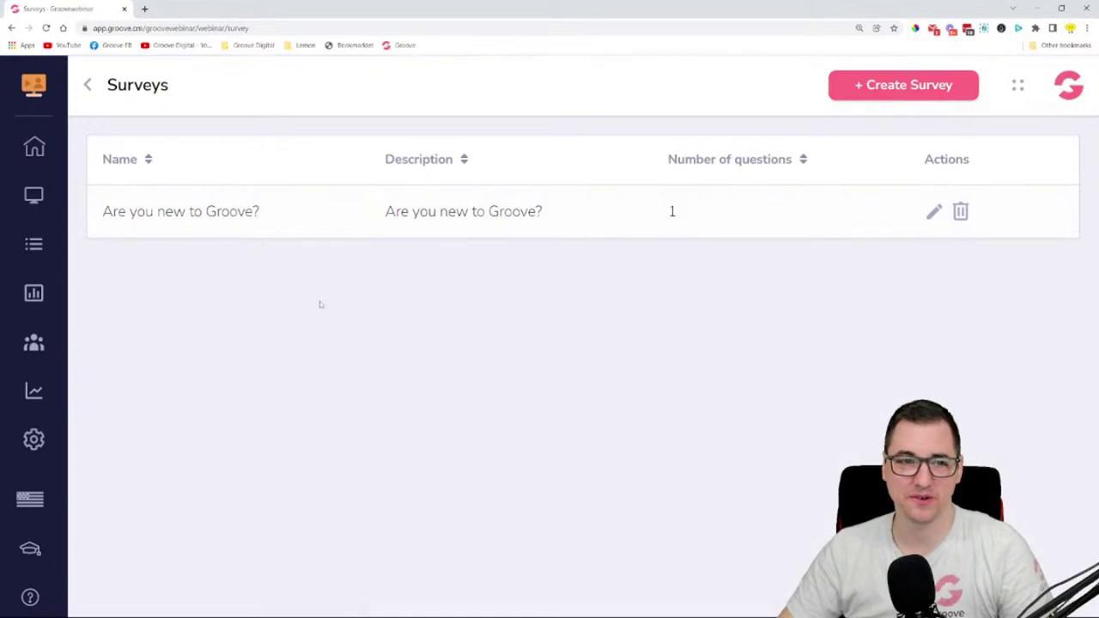
pyautogui.click(41, 296)
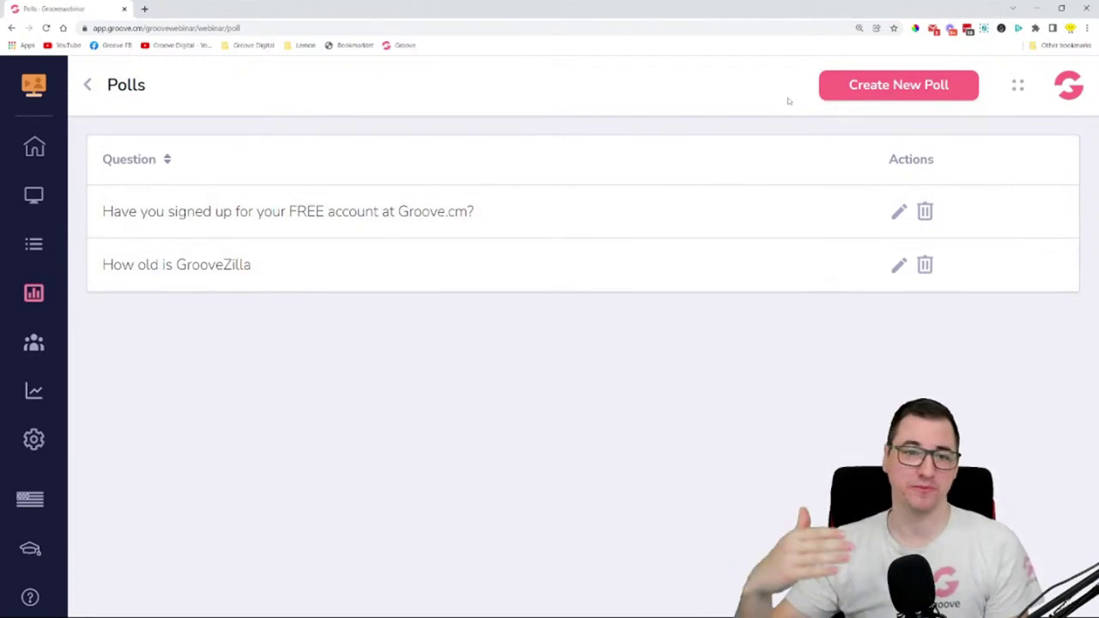
pyautogui.moveTo(142, 211)
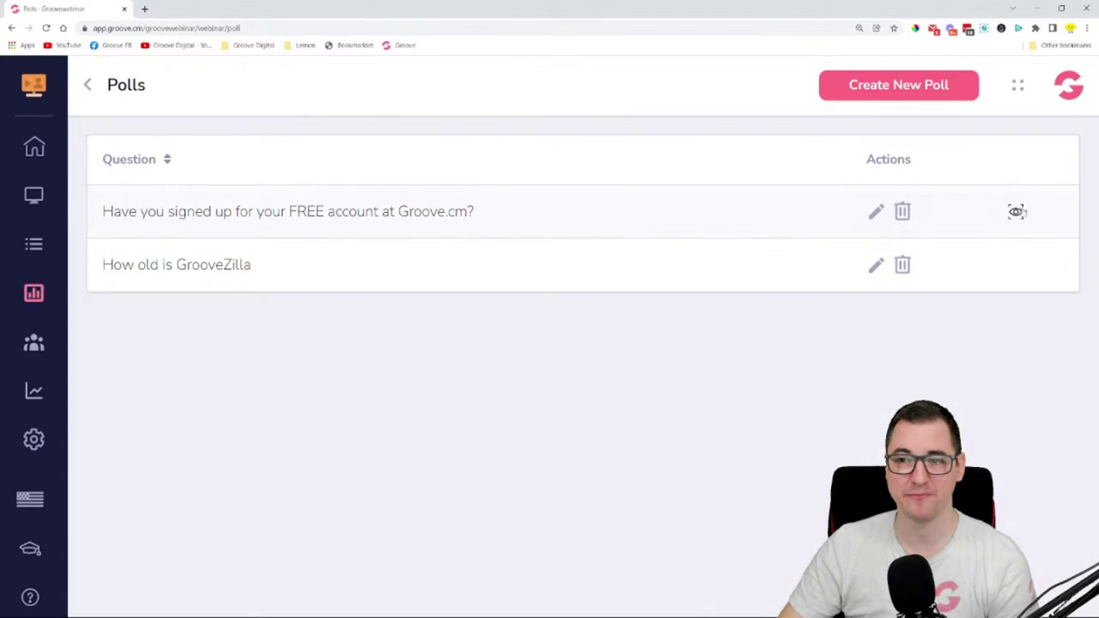
pyautogui.click(1017, 211)
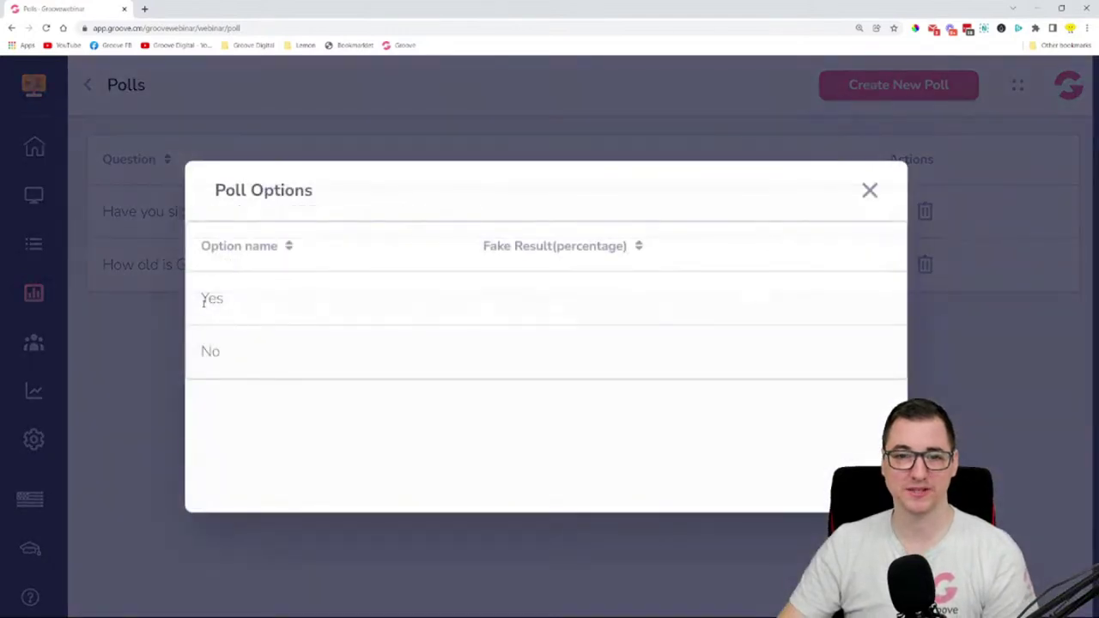
pyautogui.moveTo(204, 301); pyautogui.dragTo(254, 303)
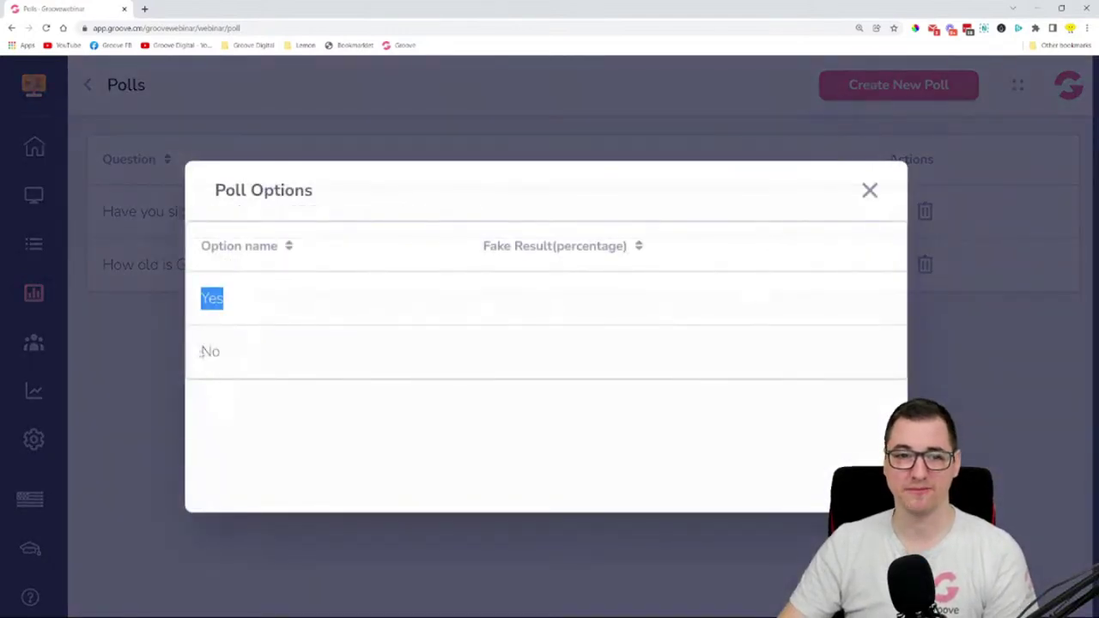
pyautogui.moveTo(199, 351); pyautogui.dragTo(246, 360)
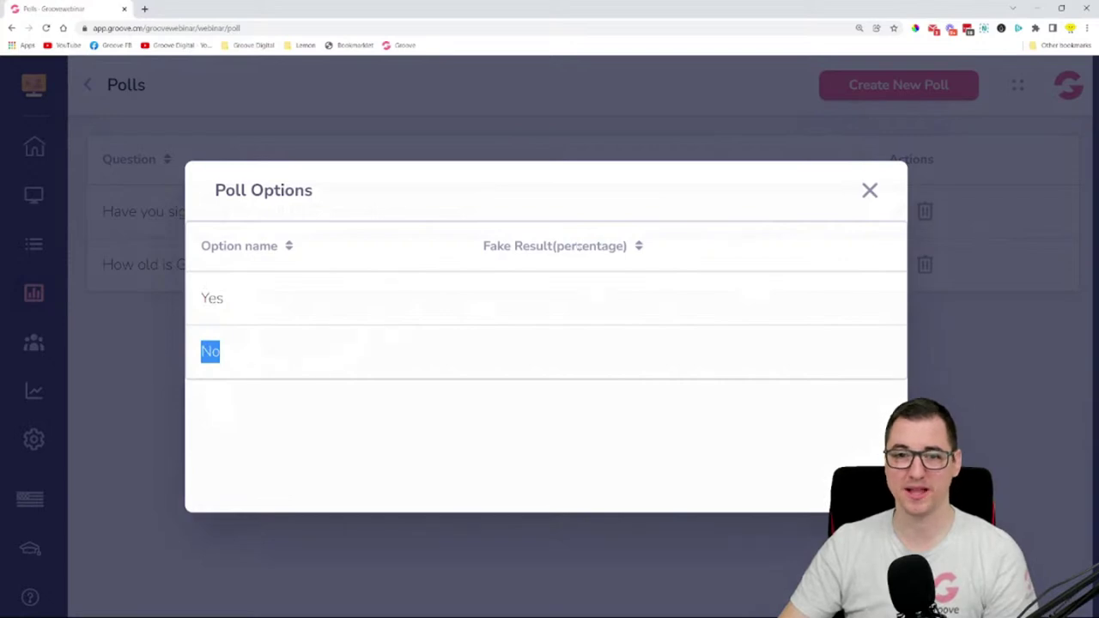
pyautogui.click(469, 298)
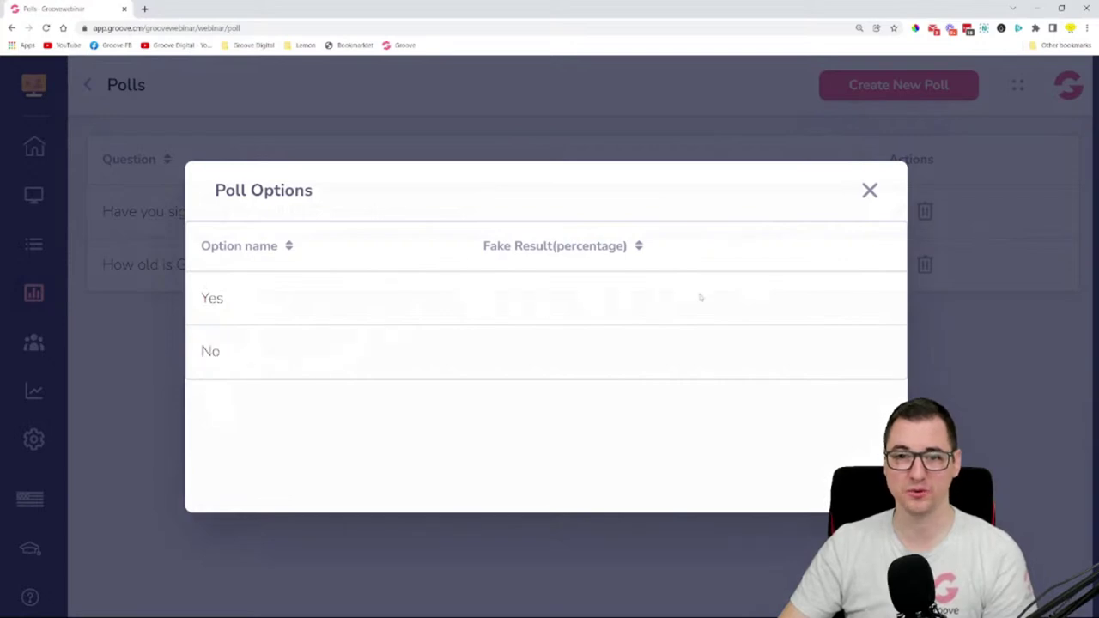
pyautogui.click(869, 191)
pyautogui.click(879, 215)
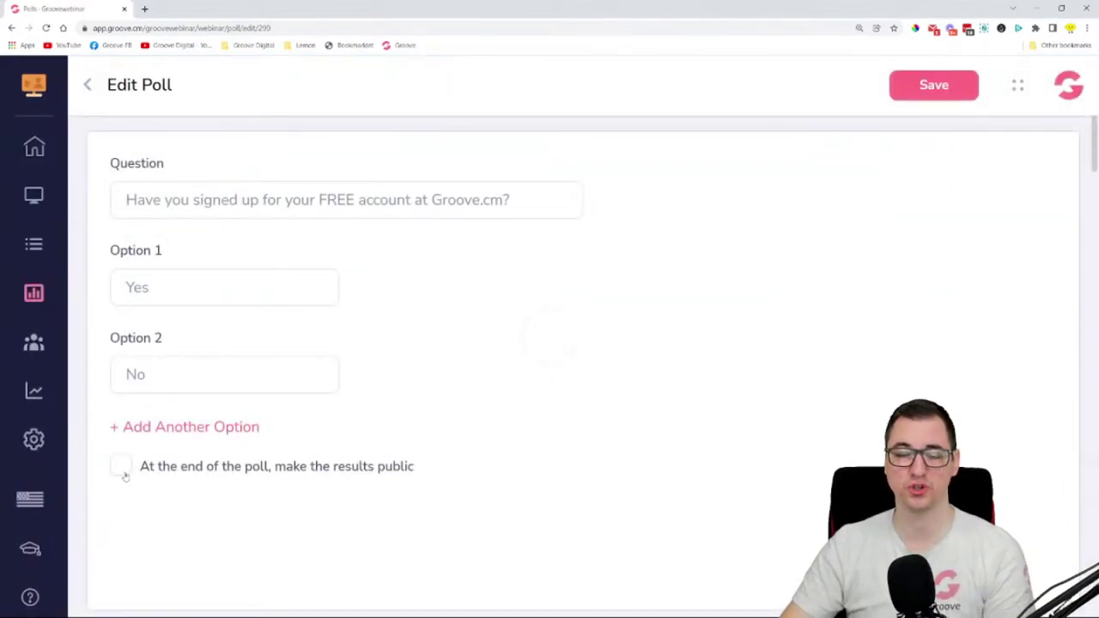
pyautogui.click(121, 466)
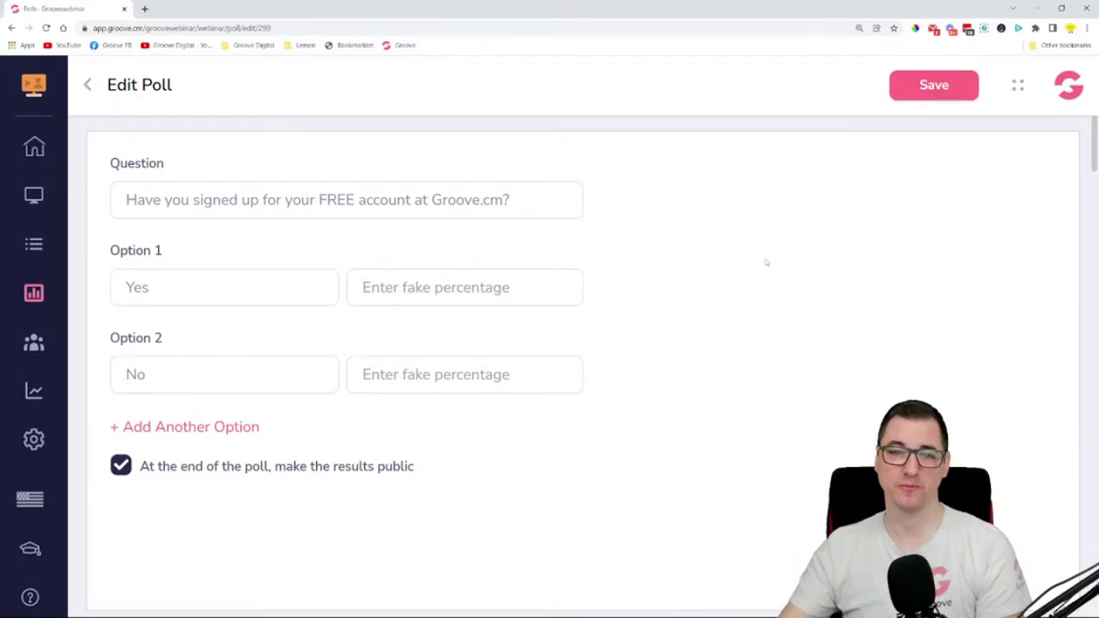
pyautogui.click(915, 96)
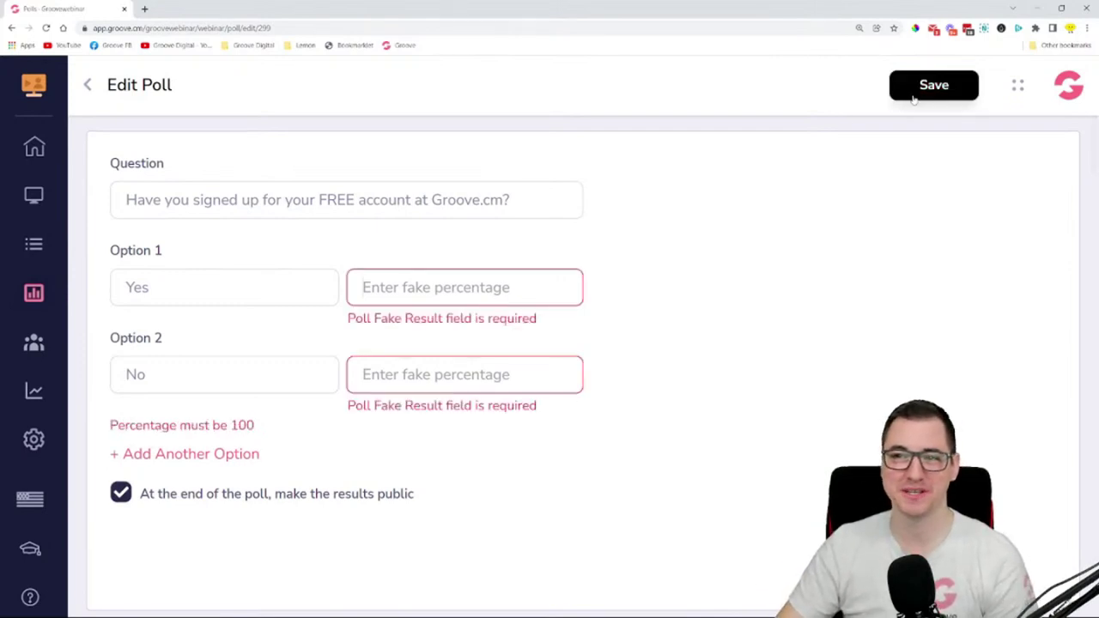
pyautogui.click(120, 497)
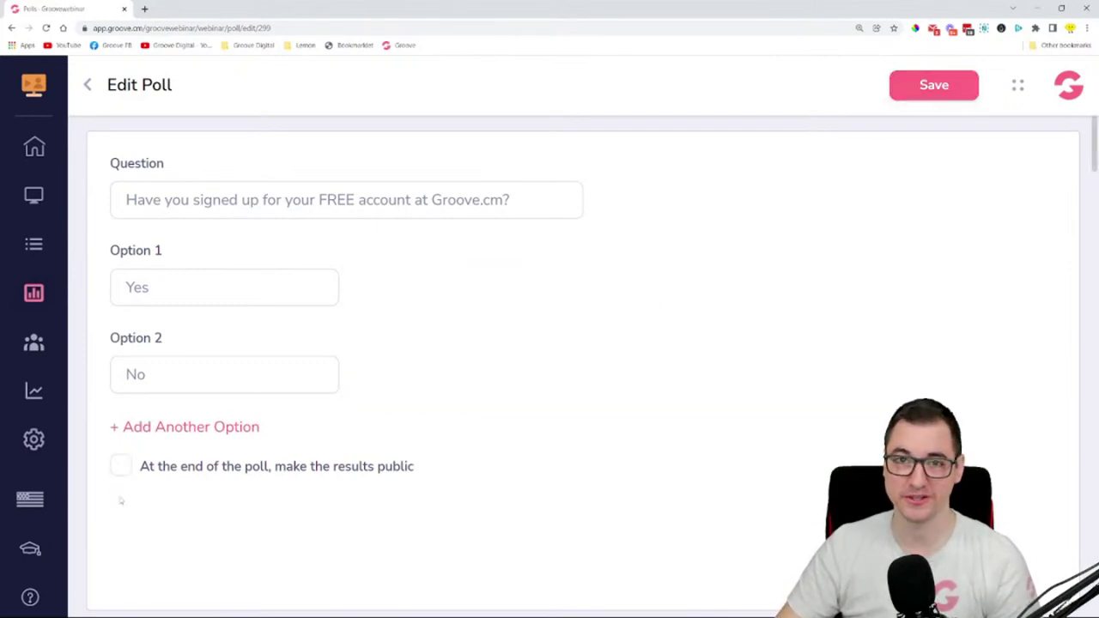
pyautogui.click(927, 96)
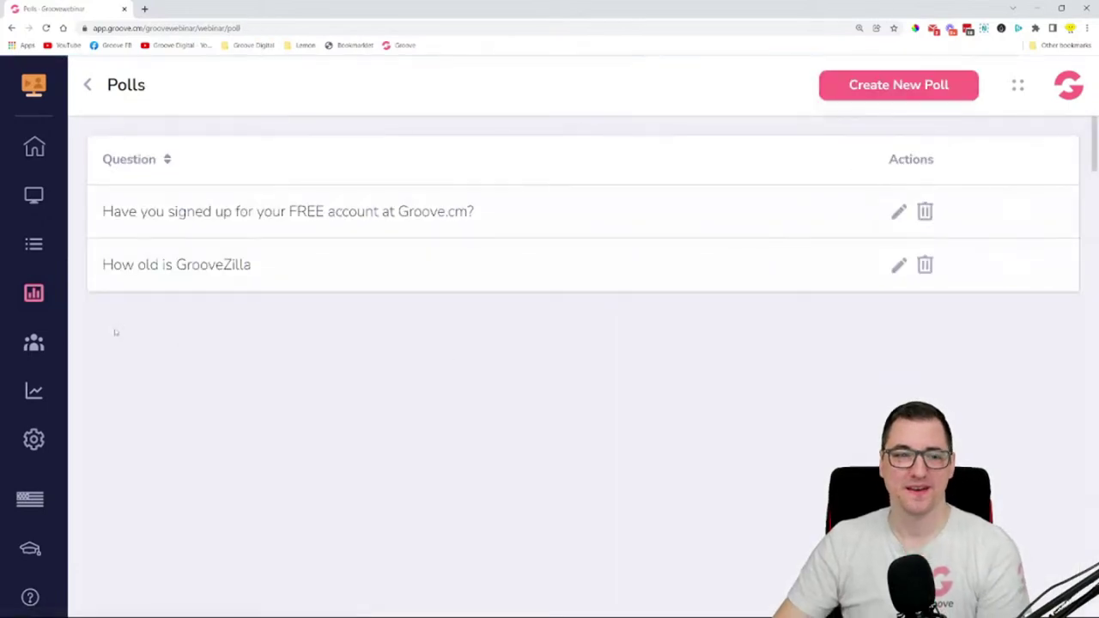
# - Check the Presenters list, then load Analytics for Groove-A-Thon's Just-In-Time sessions
pyautogui.click(37, 345)
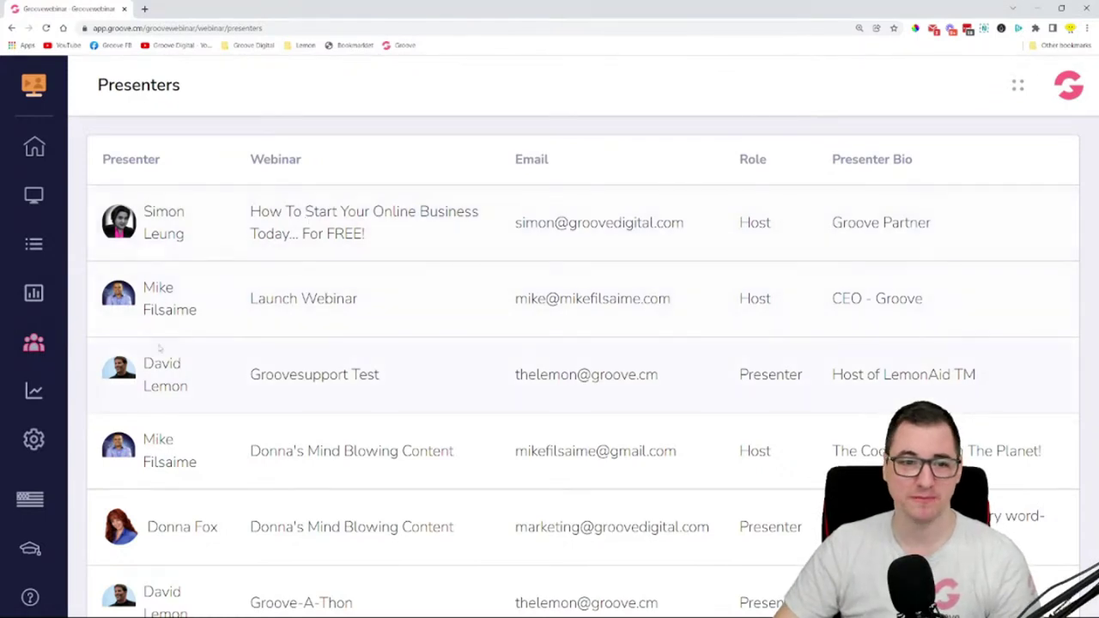
pyautogui.scroll(-2, 148, 413)
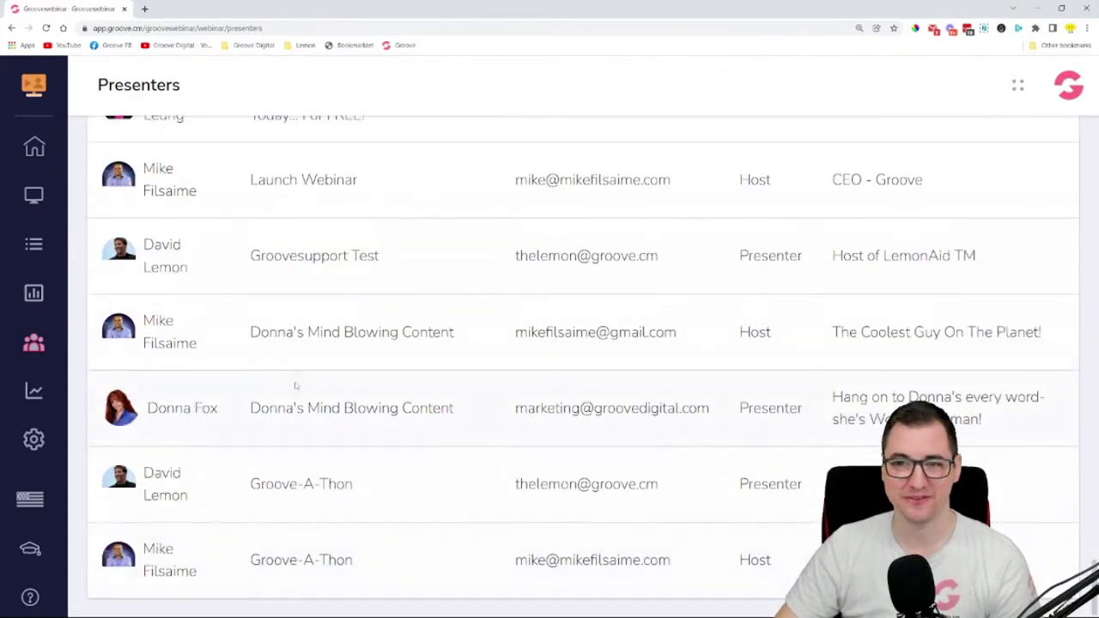
pyautogui.scroll(2, 549, 277)
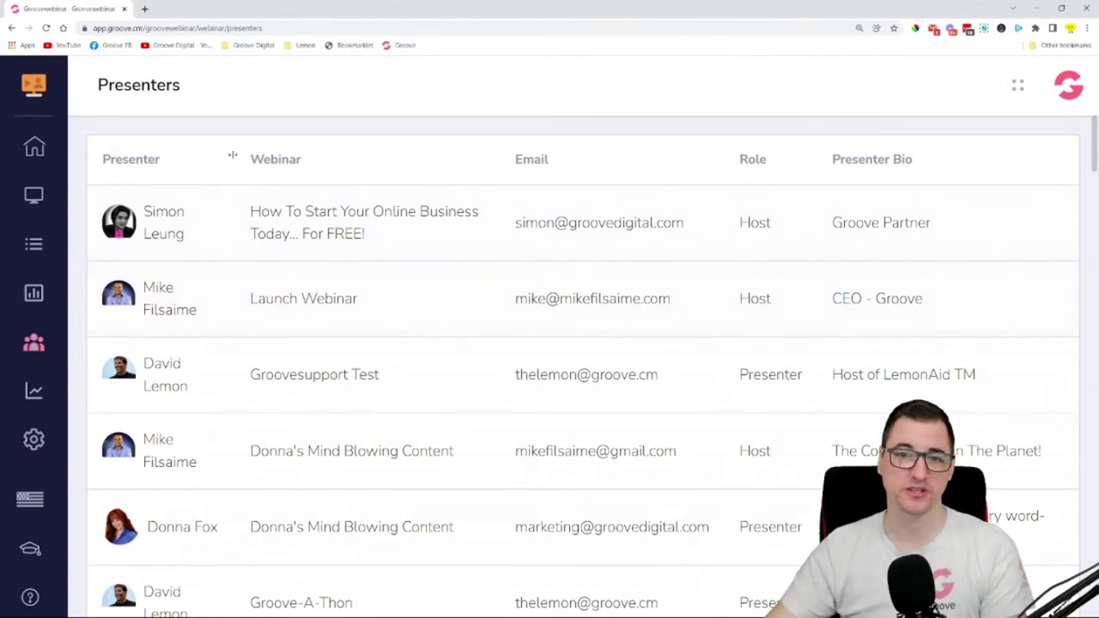
pyautogui.click(34, 393)
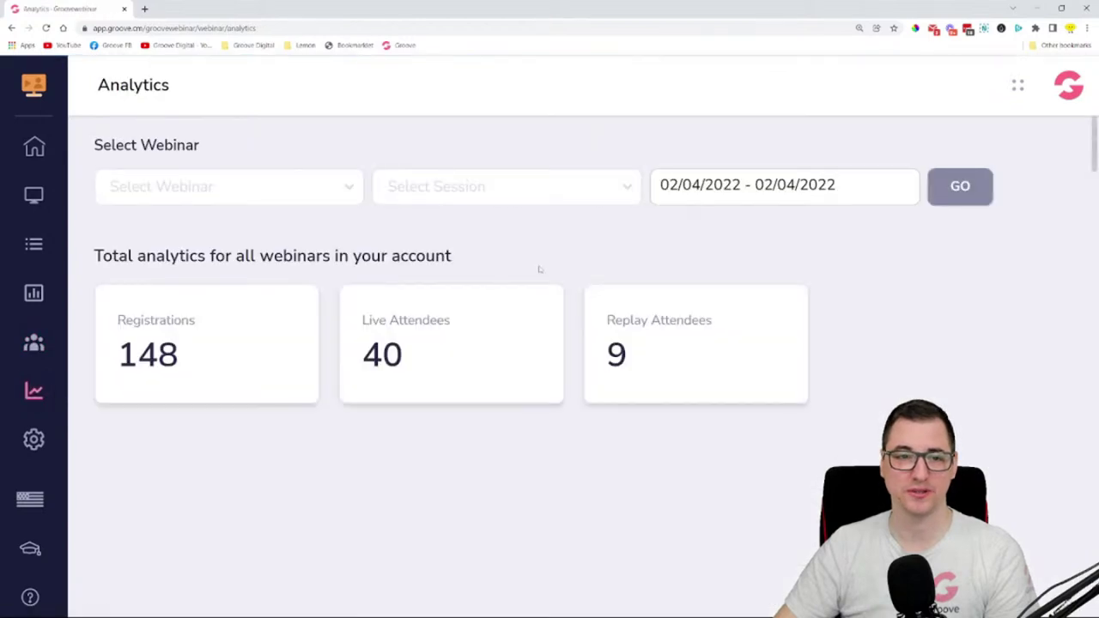
pyautogui.click(227, 203)
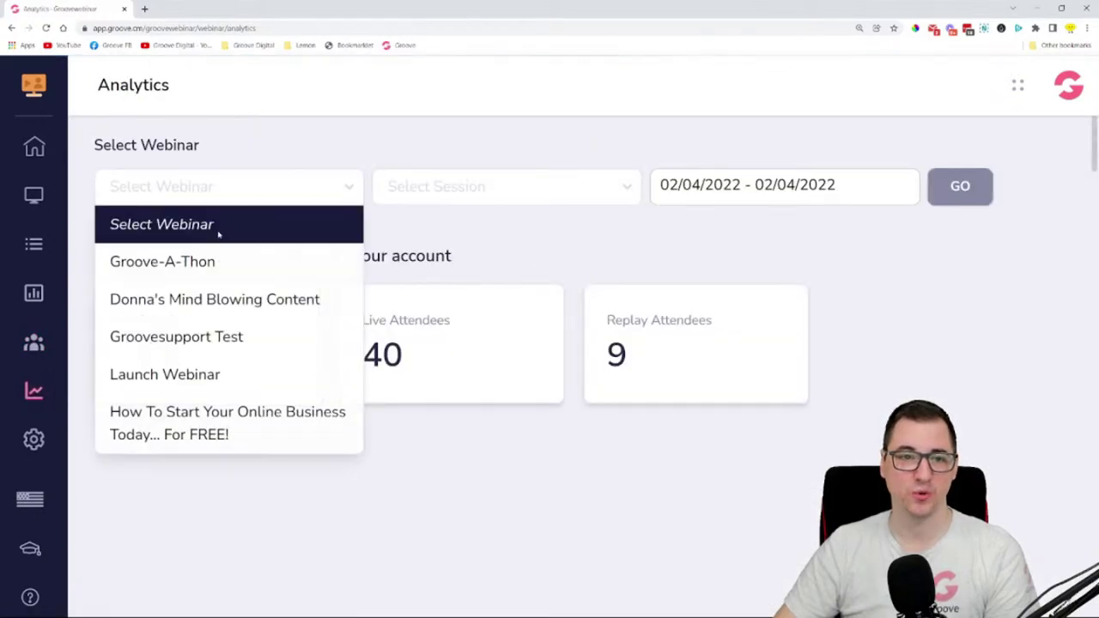
pyautogui.click(209, 261)
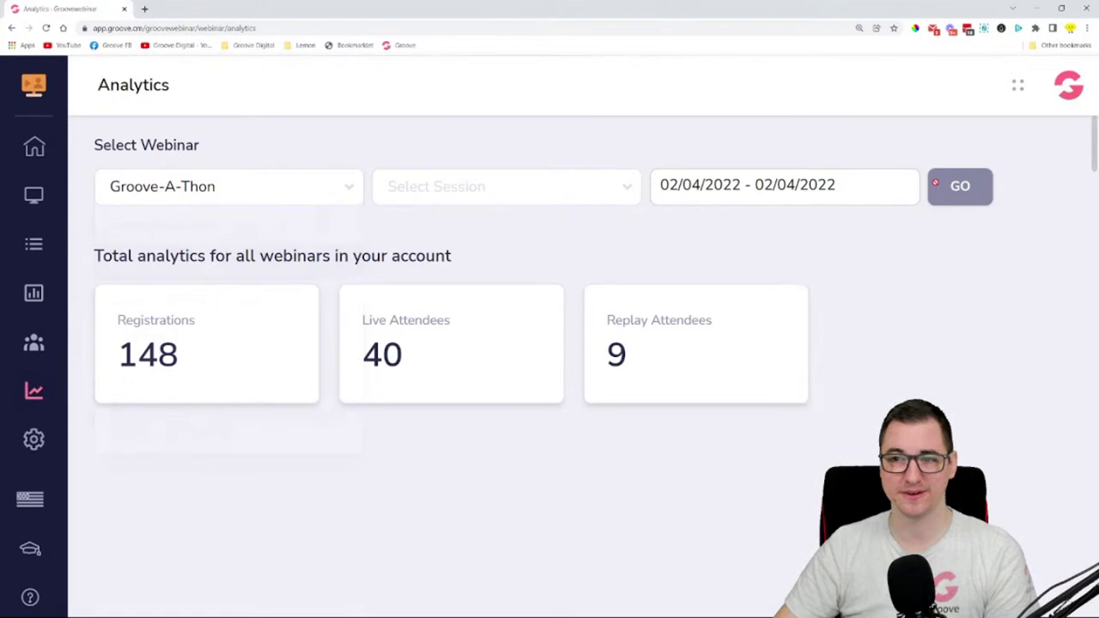
pyautogui.click(499, 201)
pyautogui.click(481, 297)
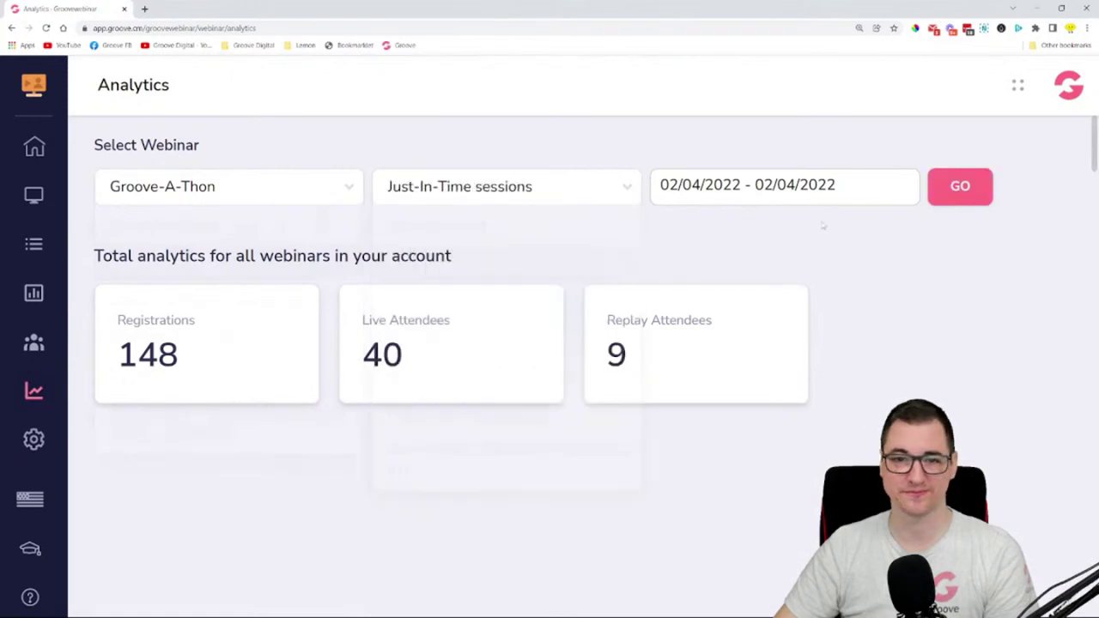
pyautogui.click(960, 184)
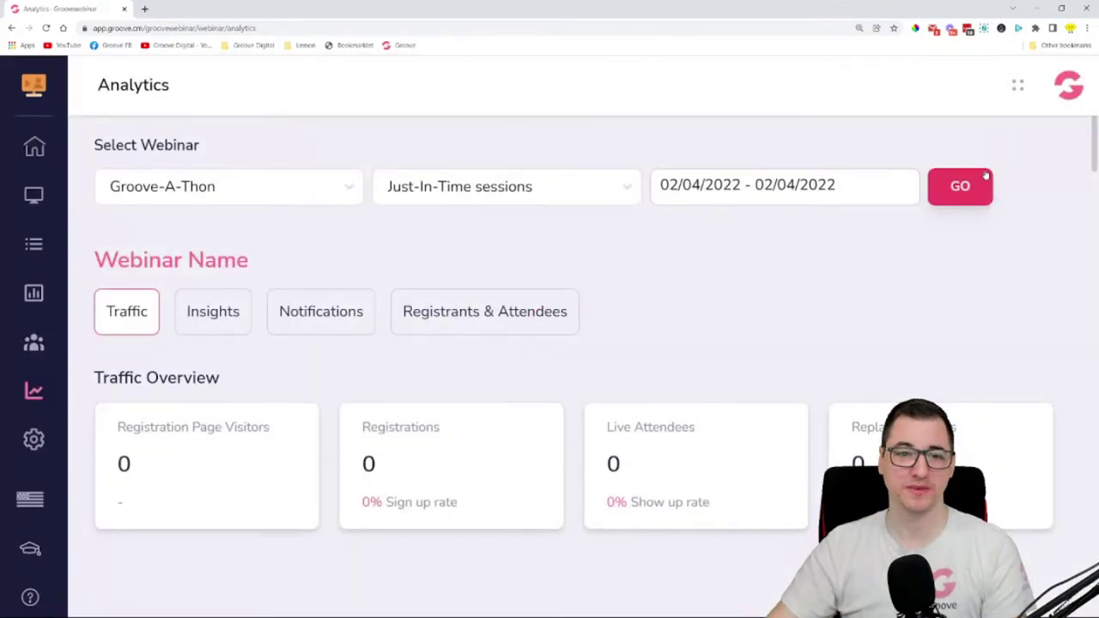
# - Review the Insights analytics, where every metric shows 0% or no data
pyautogui.click(216, 315)
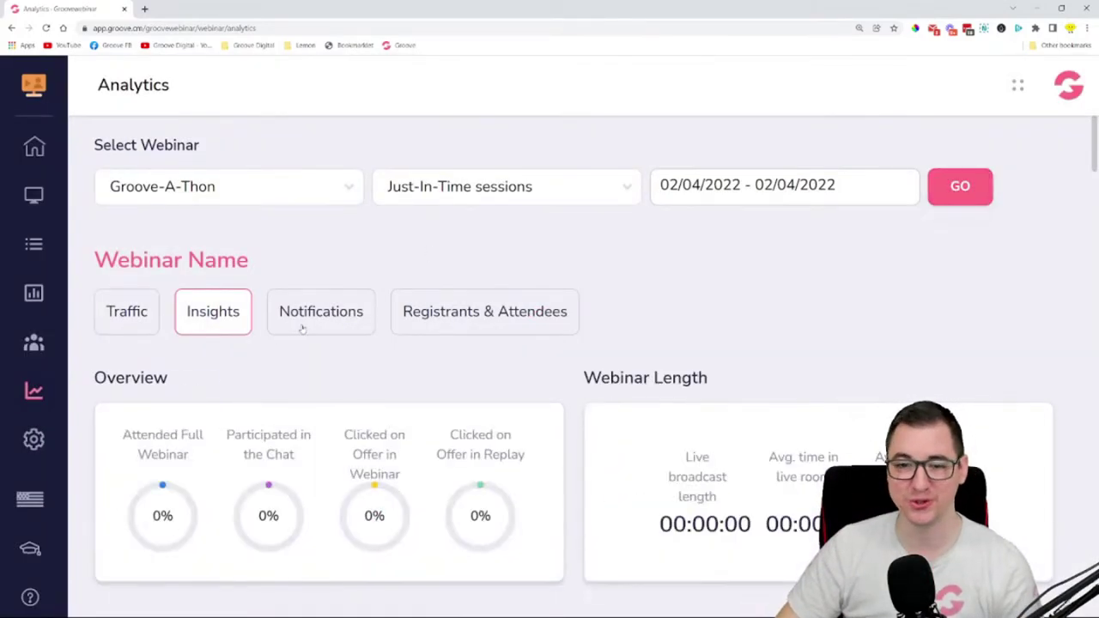
pyautogui.scroll(-4, 303, 330)
pyautogui.scroll(4, 424, 312)
pyautogui.scroll(-2, 768, 393)
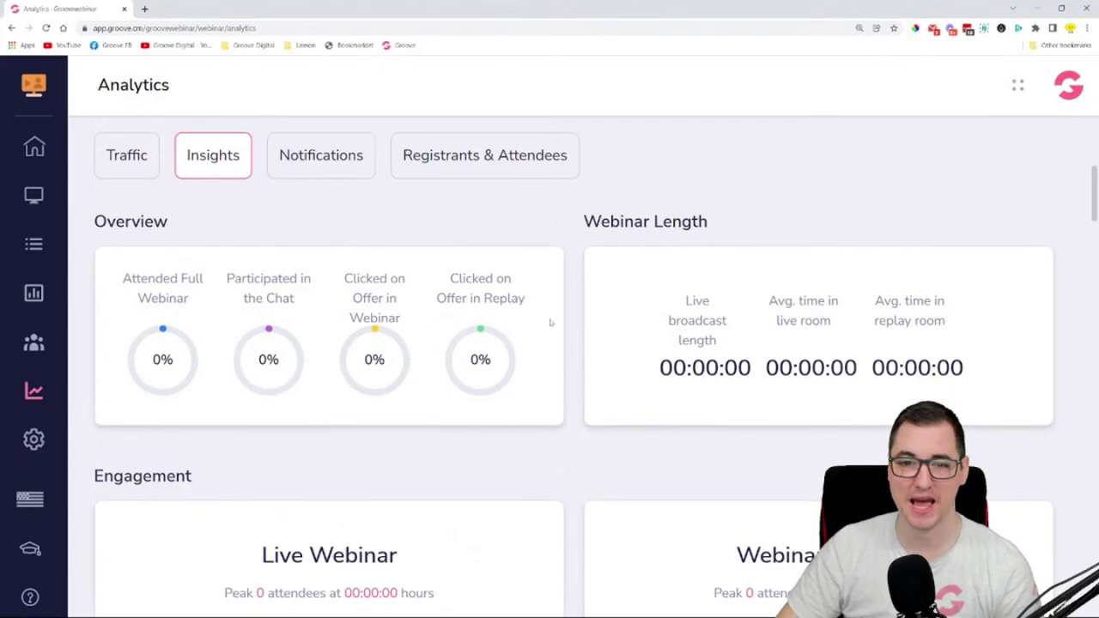
pyautogui.scroll(-7, 542, 321)
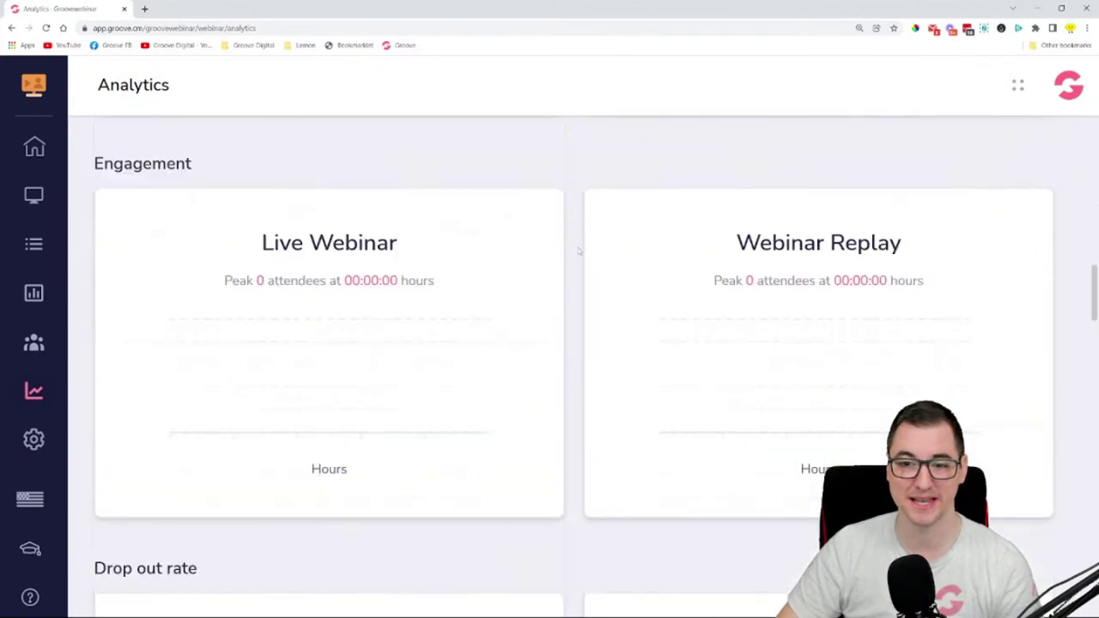
pyautogui.scroll(-8, 580, 254)
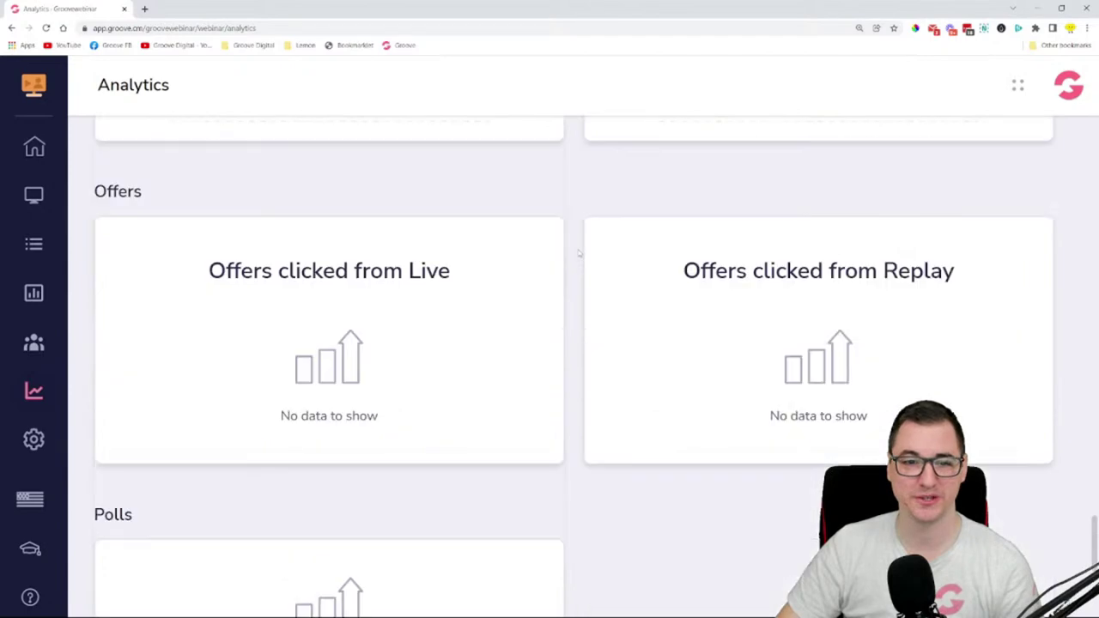
pyautogui.scroll(3, 579, 262)
pyautogui.scroll(10, 552, 314)
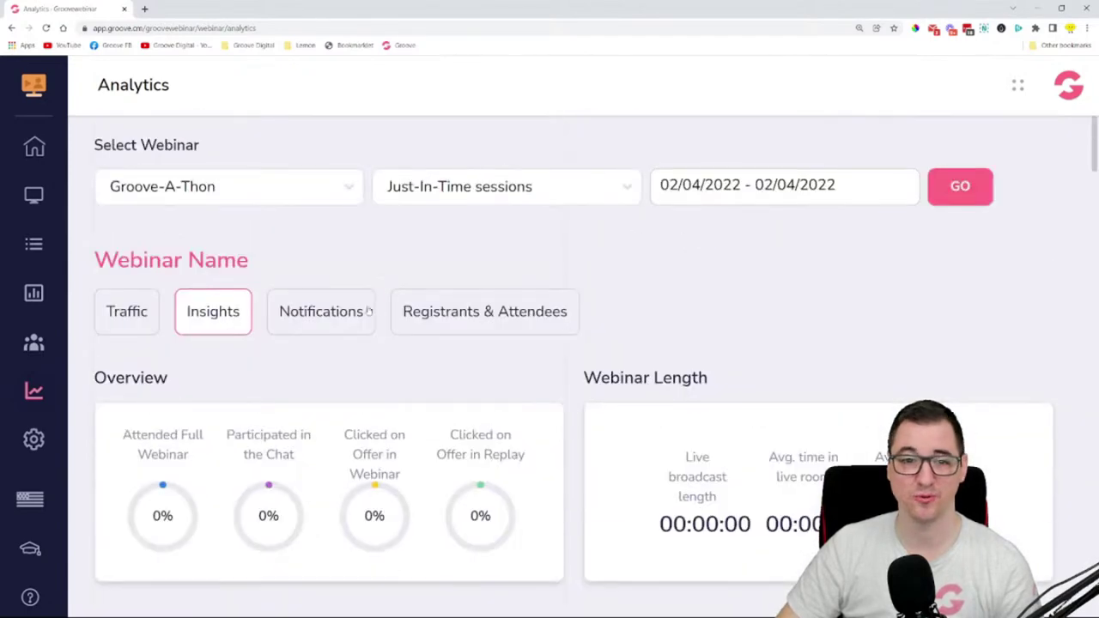
# - Show the Notifications analytics with sent, open and click counts per email
pyautogui.click(369, 309)
pyautogui.scroll(-5, 692, 311)
pyautogui.scroll(5, 692, 313)
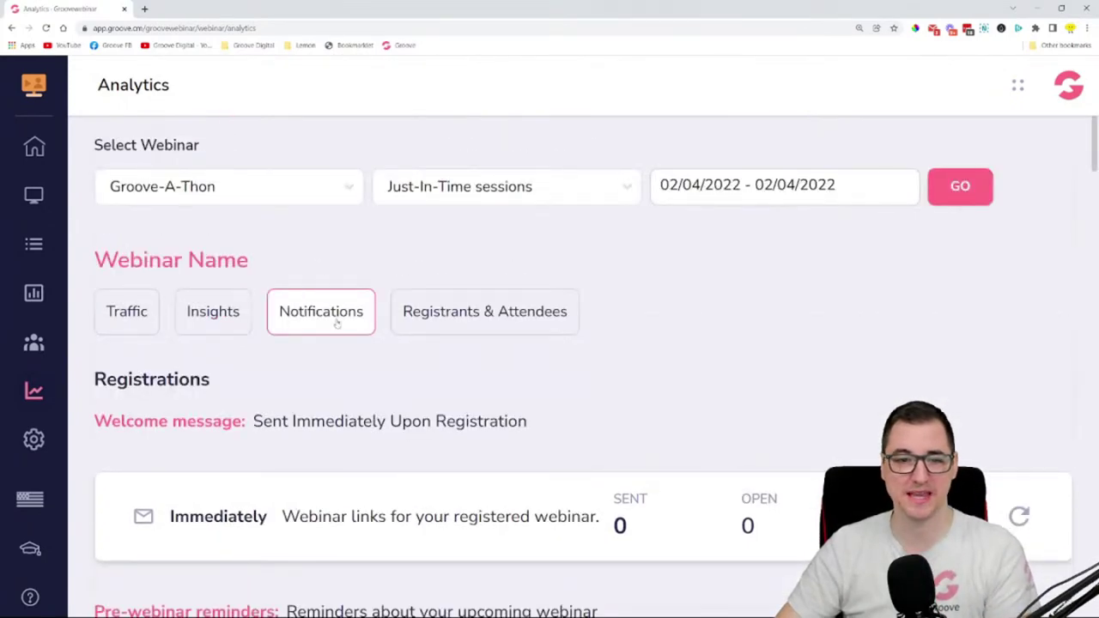
pyautogui.scroll(-2, 336, 324)
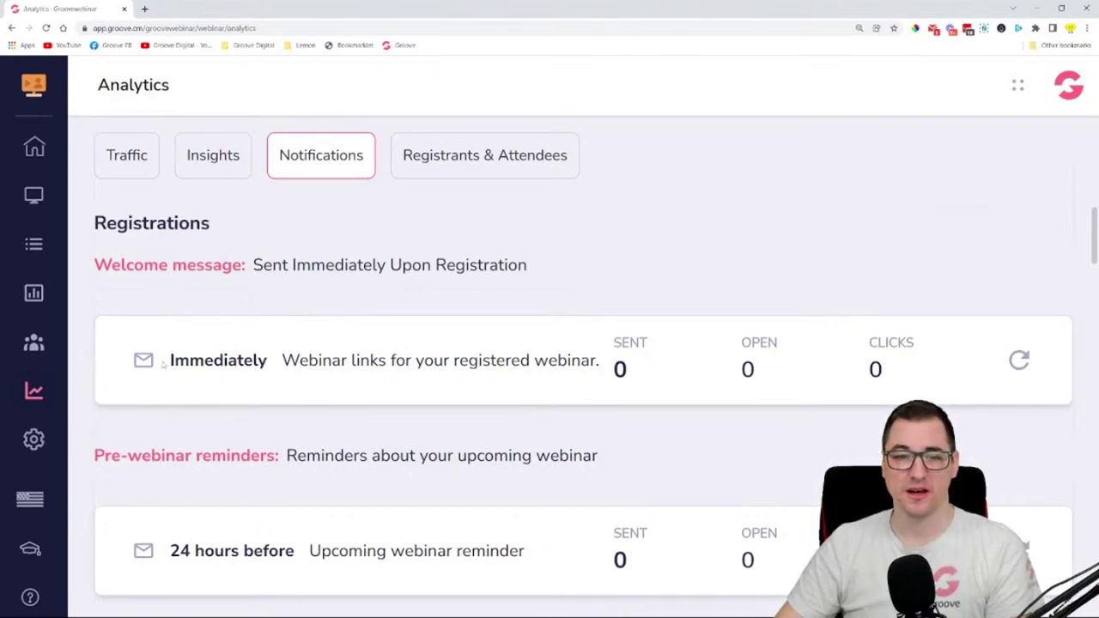
# - Reset the welcome email statistics and look through the remaining email stats
pyautogui.moveTo(162, 364); pyautogui.dragTo(803, 362)
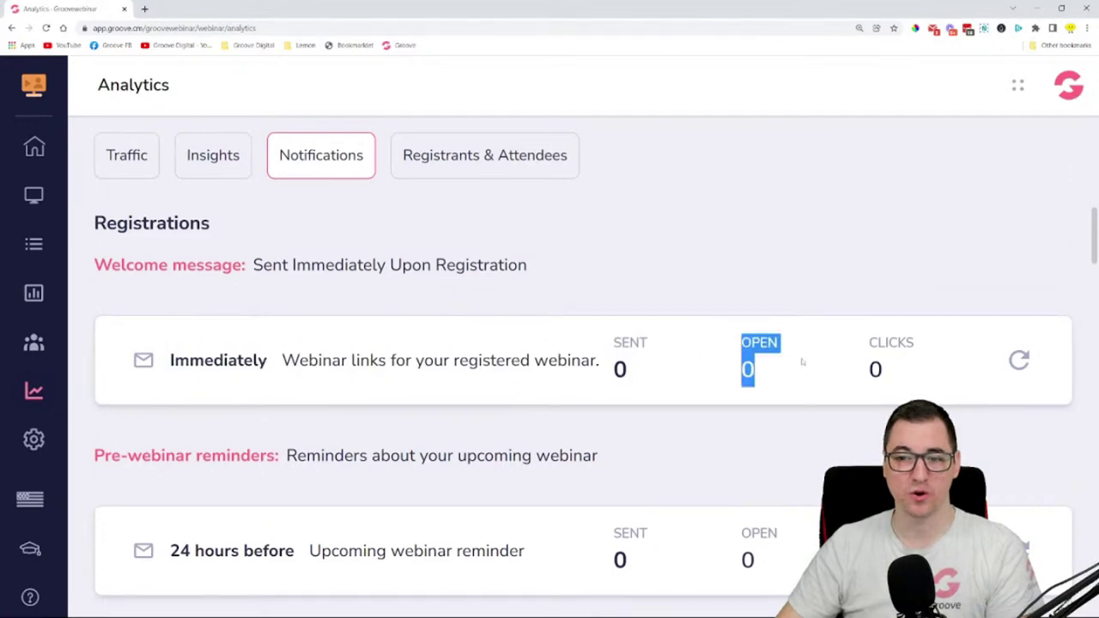
pyautogui.click(1018, 360)
pyautogui.click(494, 425)
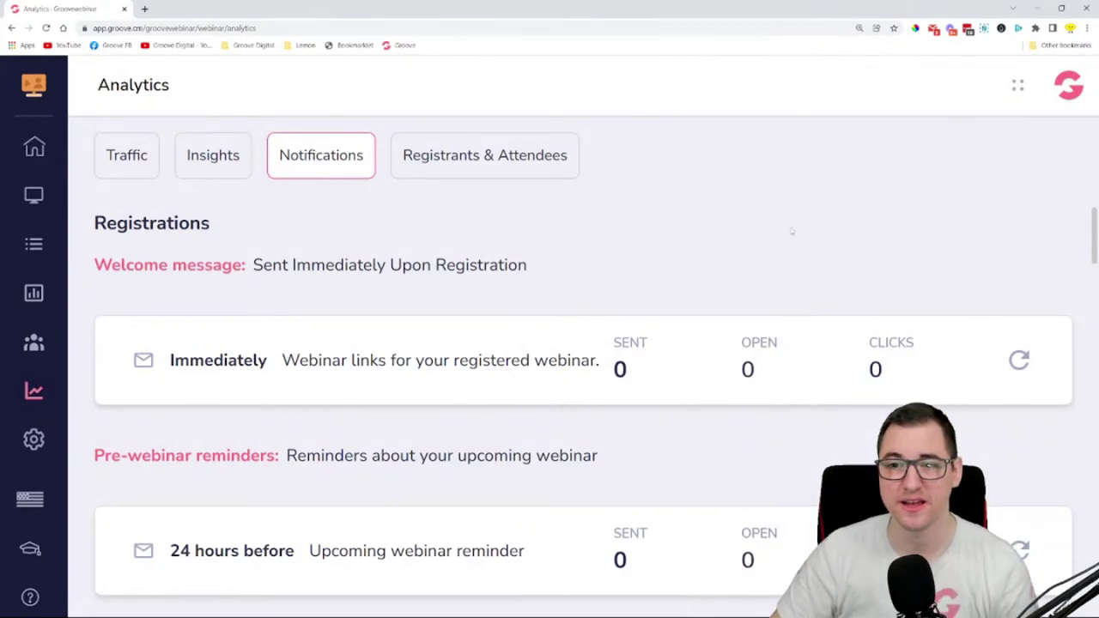
pyautogui.scroll(-2, 868, 254)
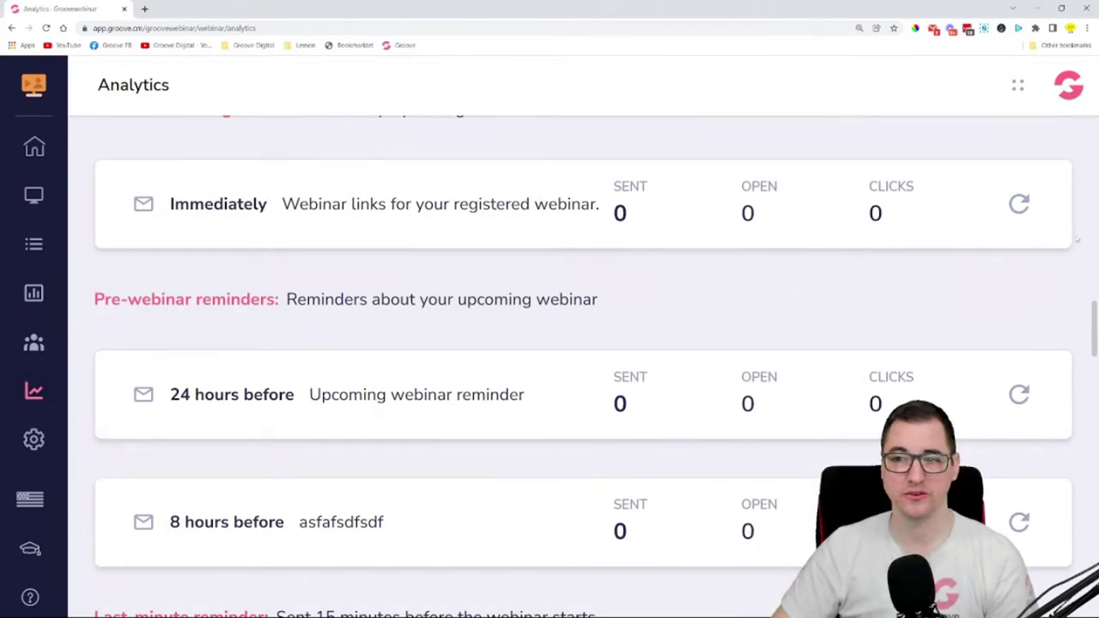
pyautogui.scroll(-5, 588, 349)
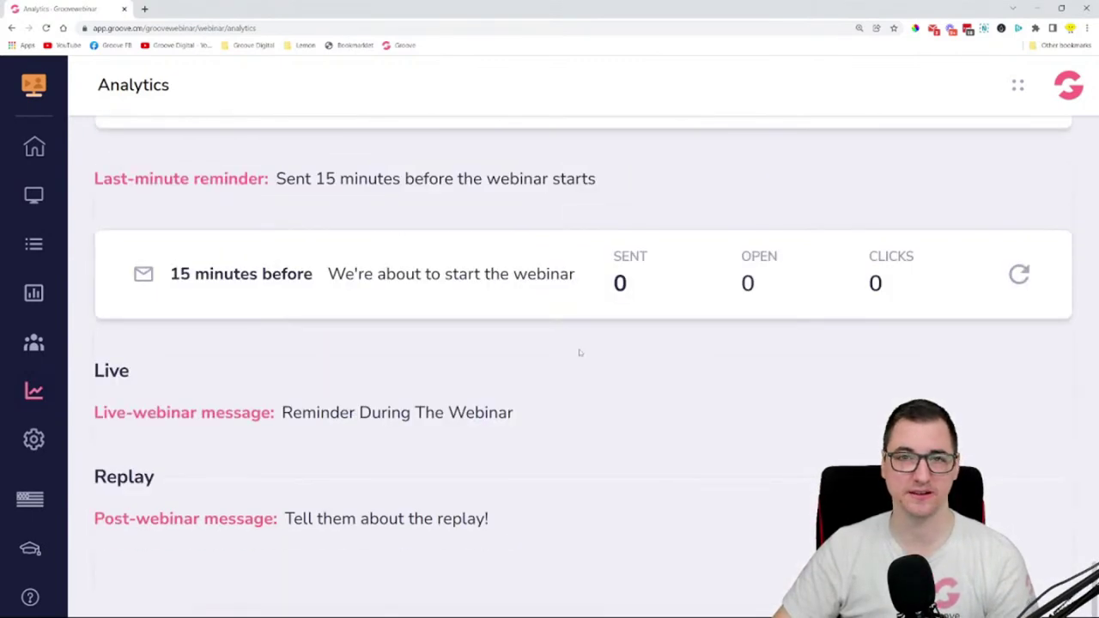
pyautogui.scroll(8, 579, 352)
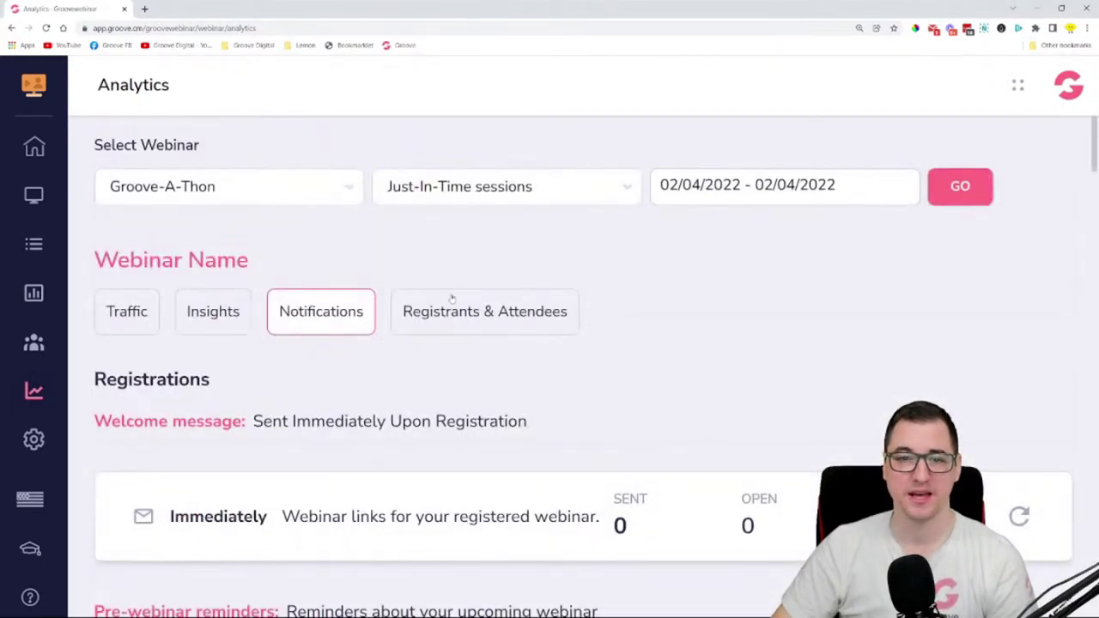
# - List registrants and attendees for the Monday at 14:00:00 pm session
pyautogui.click(452, 300)
pyautogui.scroll(-1, 678, 284)
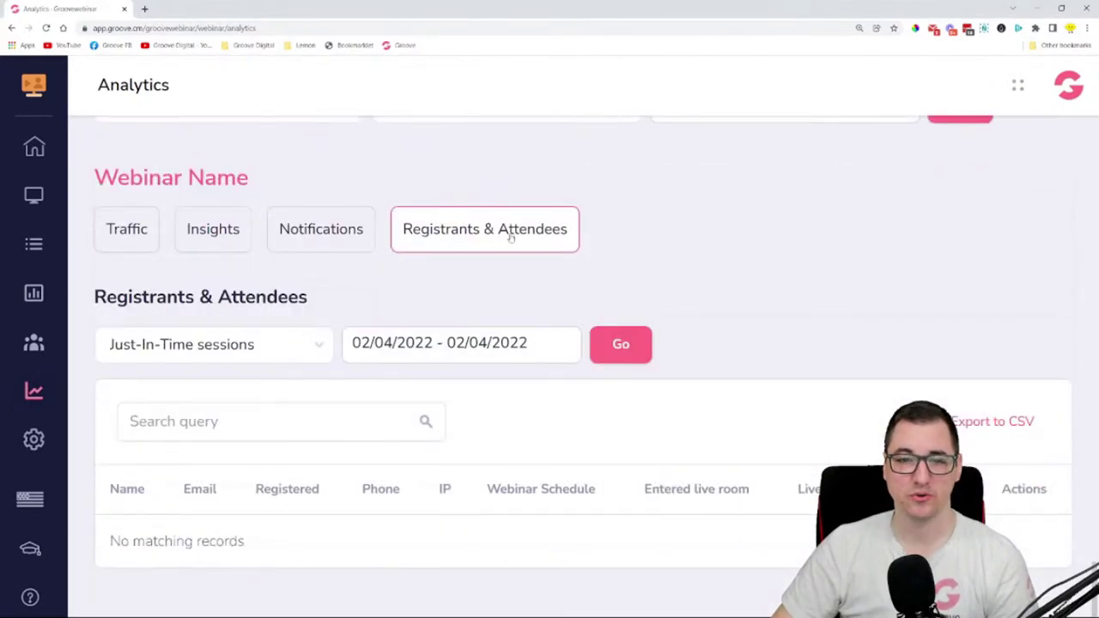
pyautogui.click(235, 345)
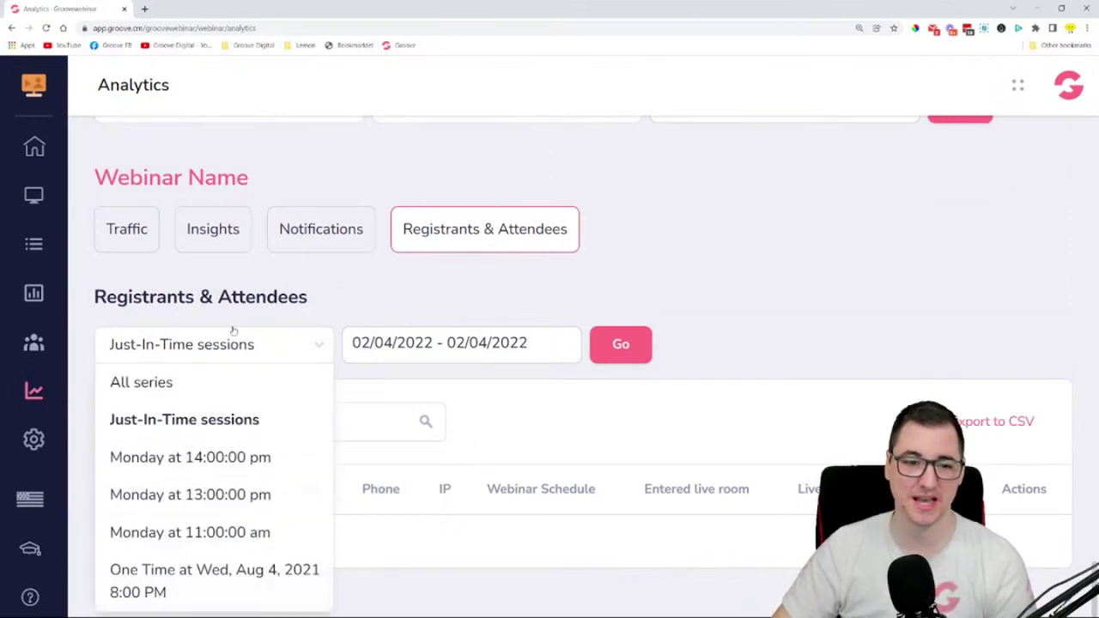
pyautogui.click(189, 458)
pyautogui.click(621, 345)
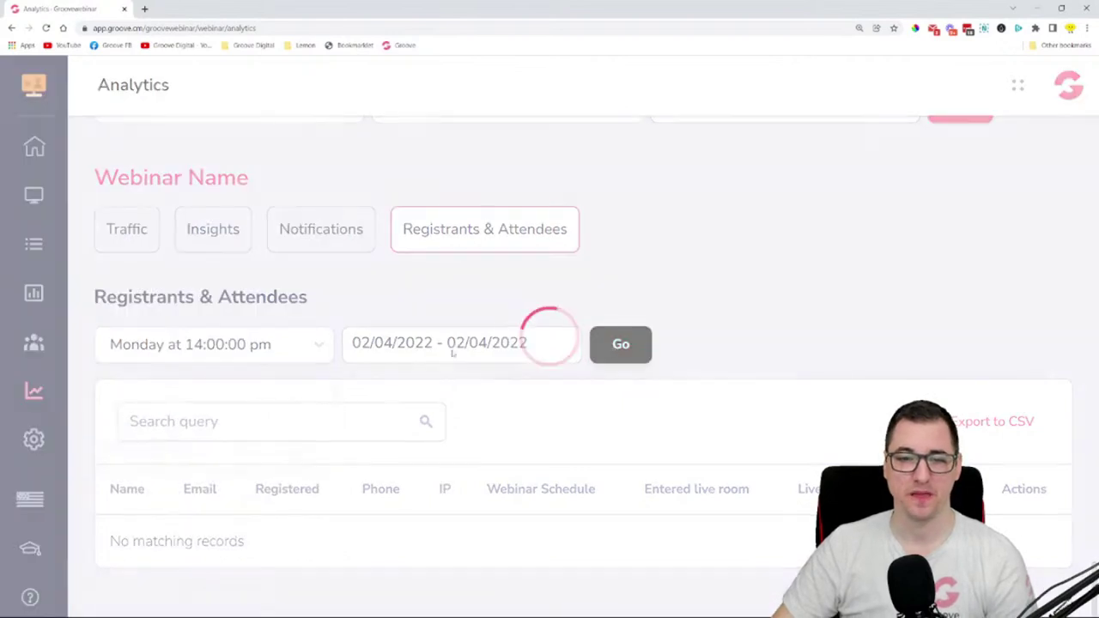
pyautogui.click(473, 347)
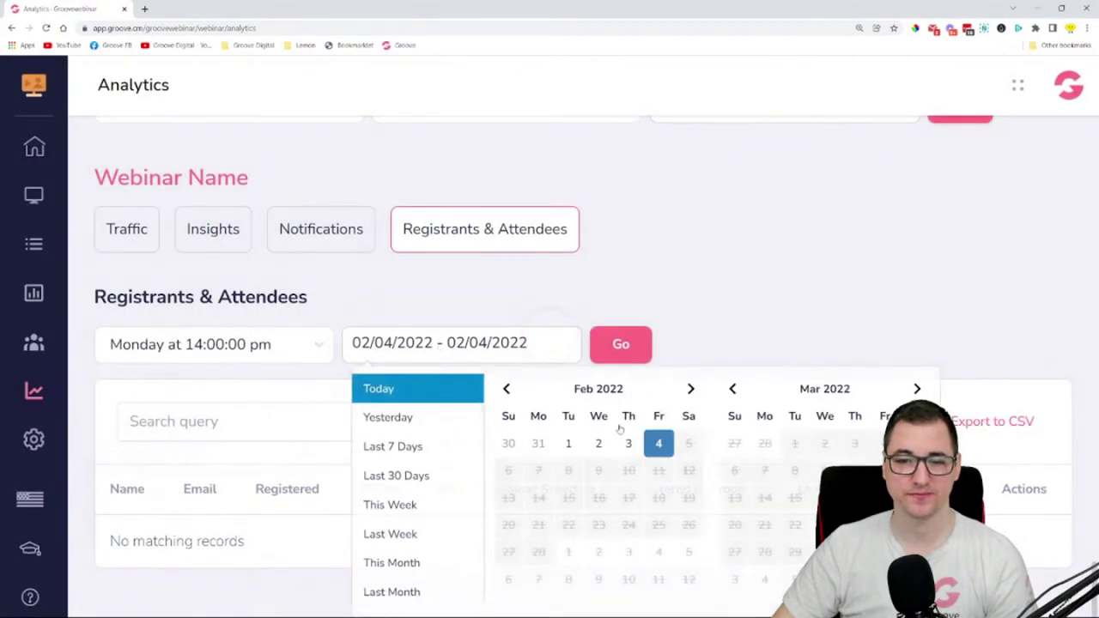
pyautogui.click(335, 448)
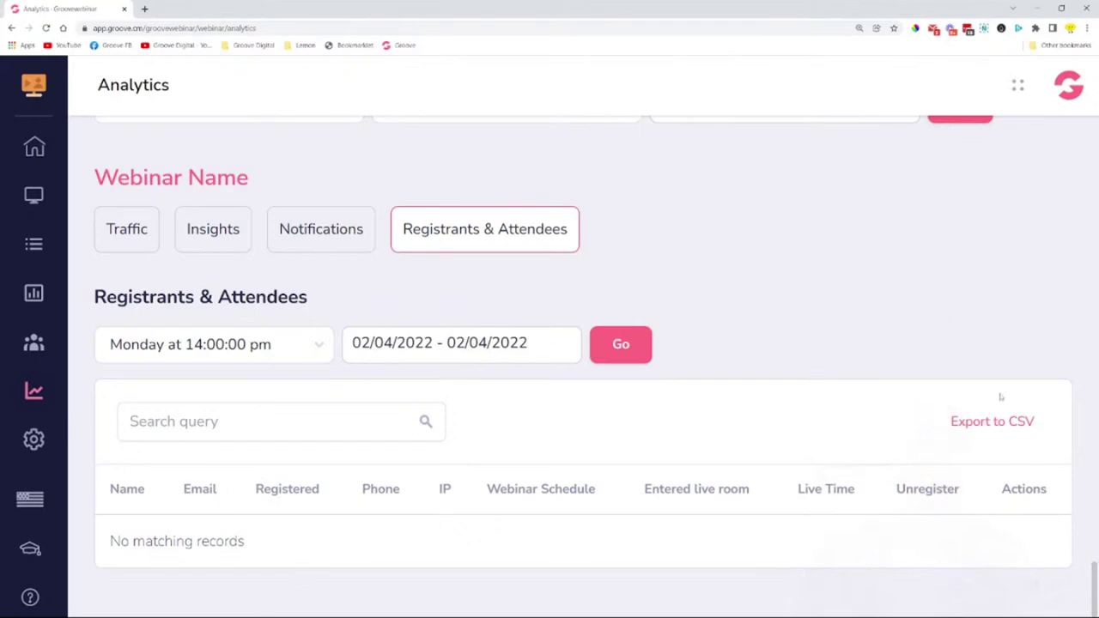
# - Export the registrant list to CSV, then go to the webinar Settings
pyautogui.click(989, 421)
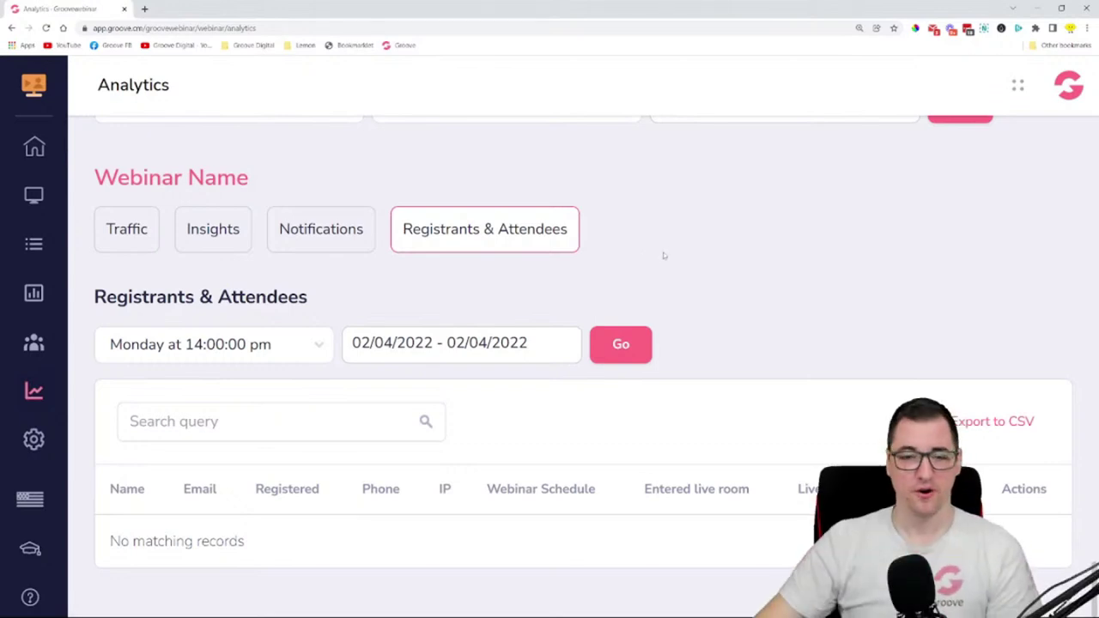
pyautogui.scroll(1, 329, 210)
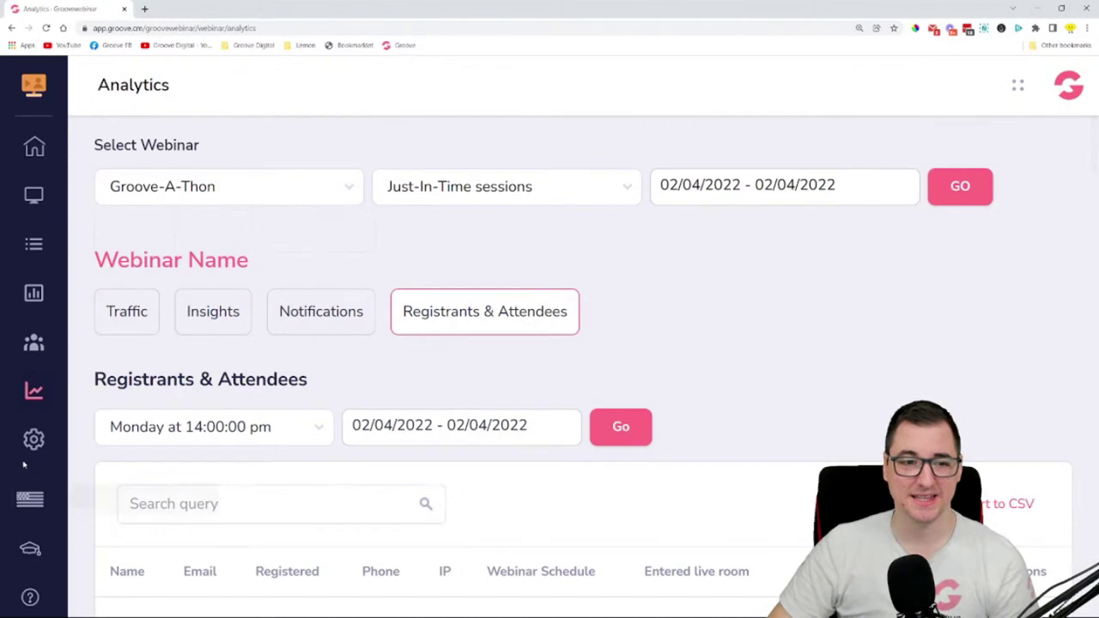
pyautogui.click(34, 445)
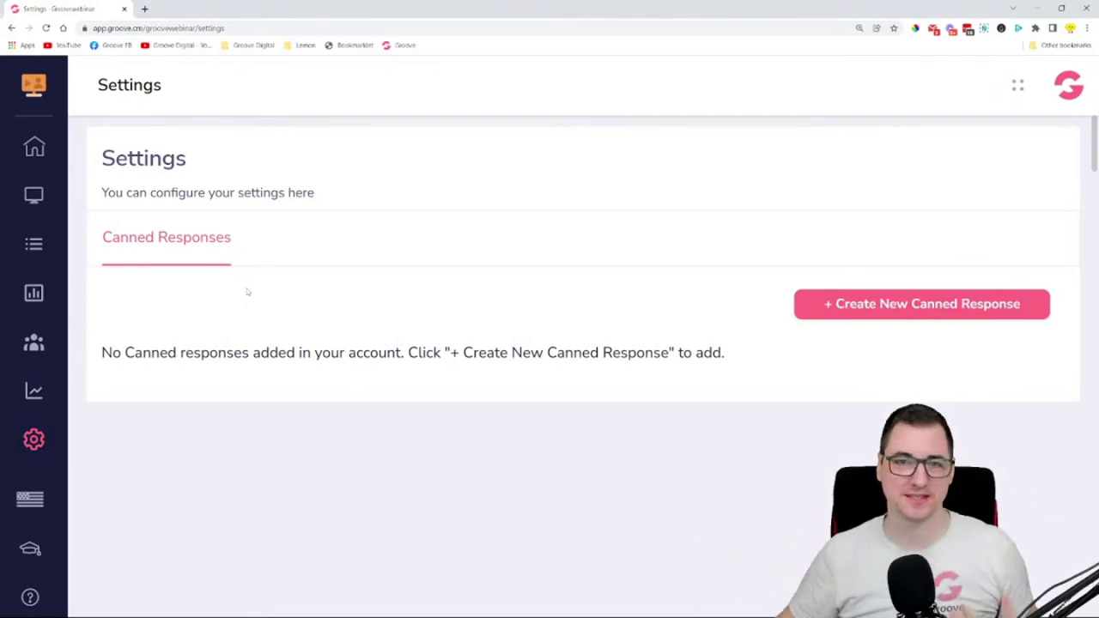
# - Save the canned response 'Yes, there will be a webinar replay available immediately after the webinar ends.'
pyautogui.click(905, 296)
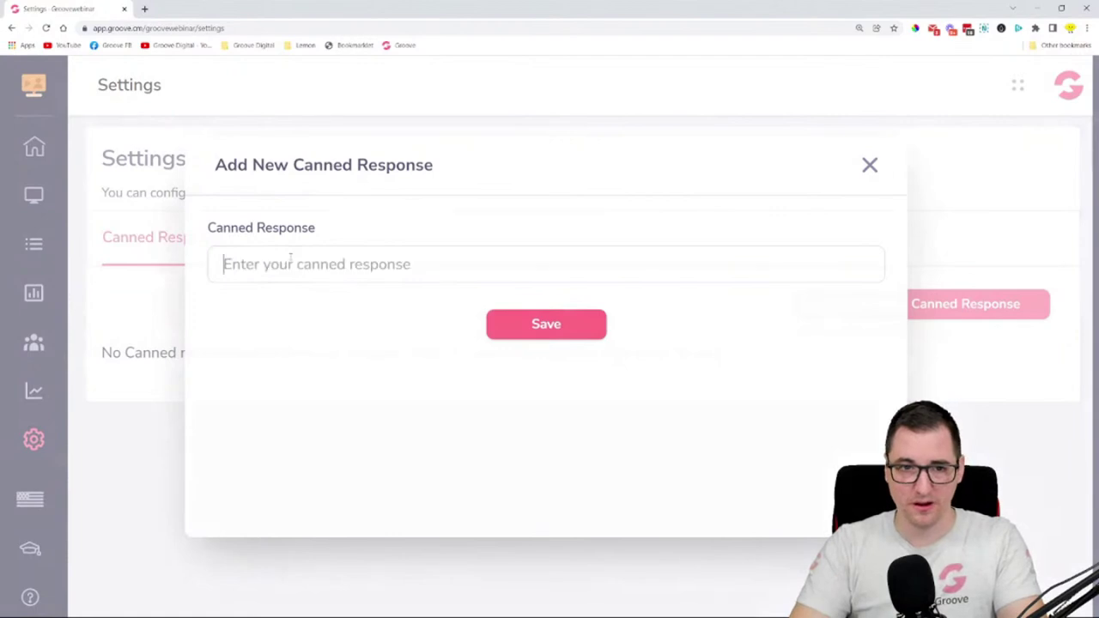
pyautogui.write('Yes, teh')
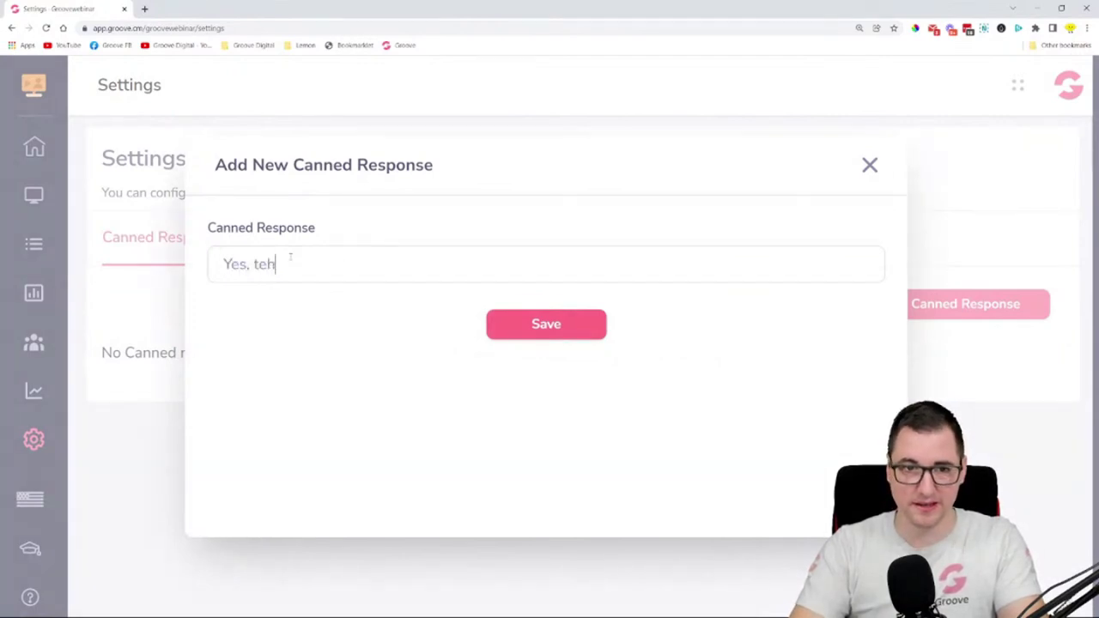
pyautogui.press('BackSpace')
pyautogui.write('here')
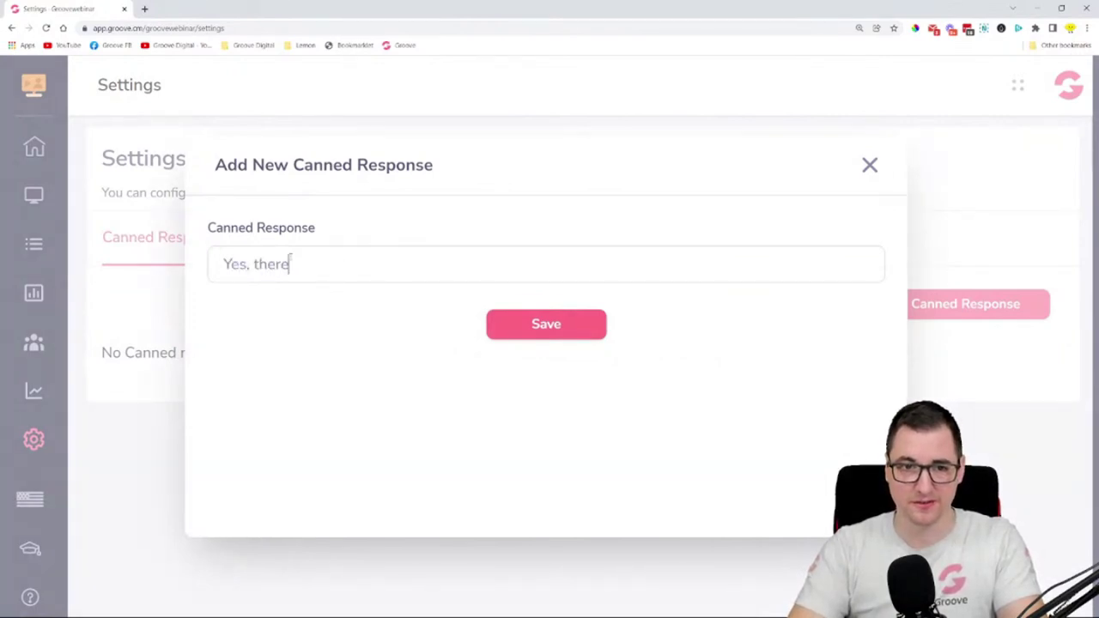
pyautogui.write(' will be a we')
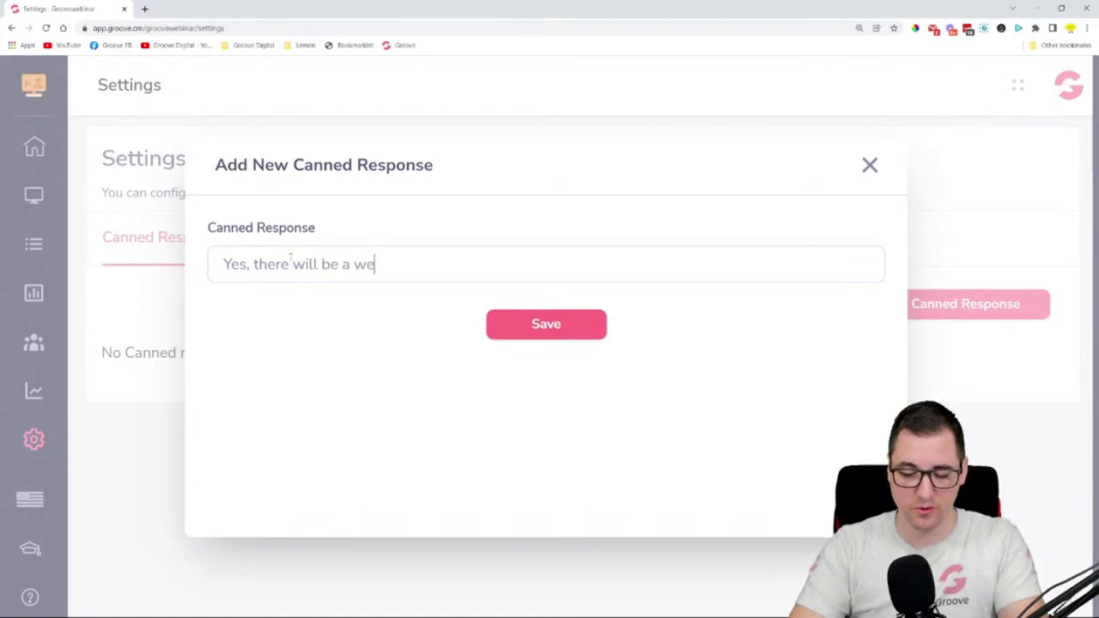
pyautogui.write('binar replay availalbe')
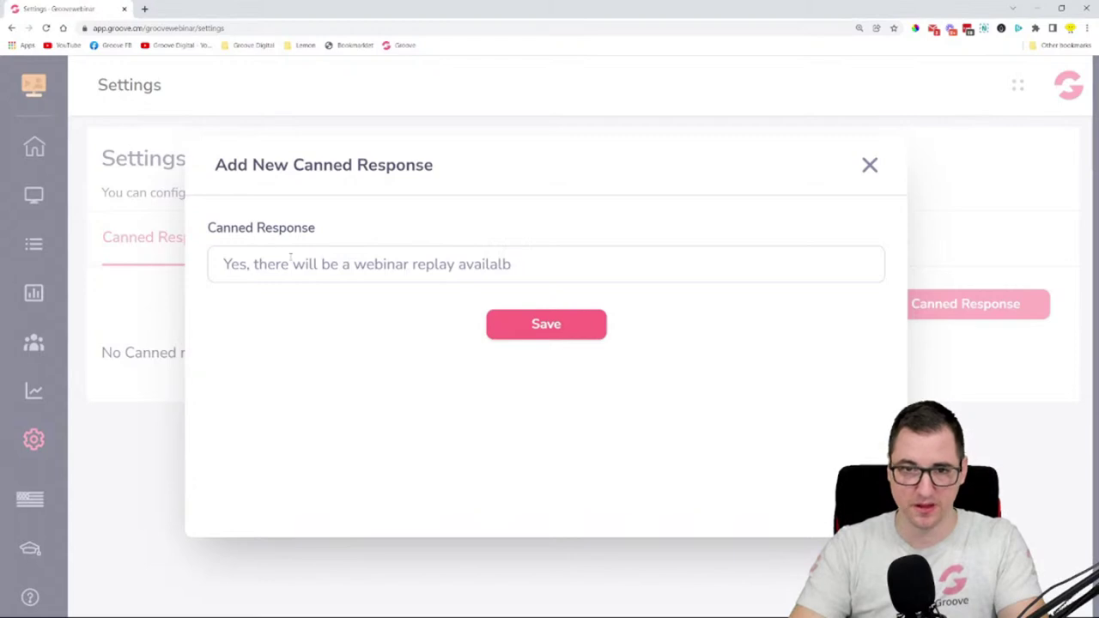
pyautogui.press('BackSpace')
pyautogui.press('BackSpace')
pyautogui.write('ble')
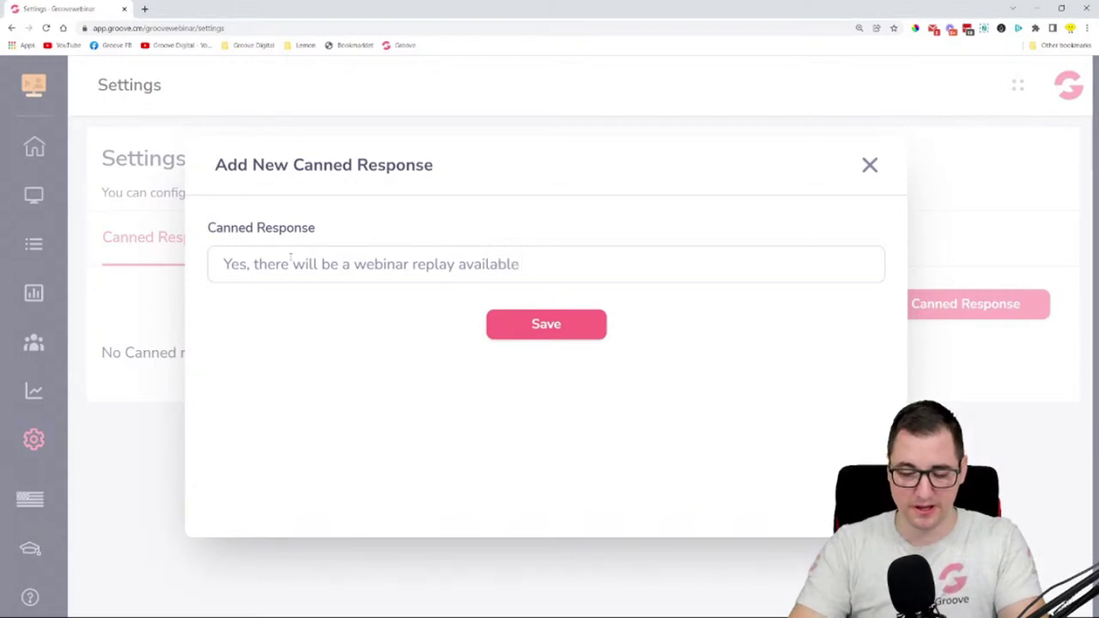
pyautogui.write(' immedial')
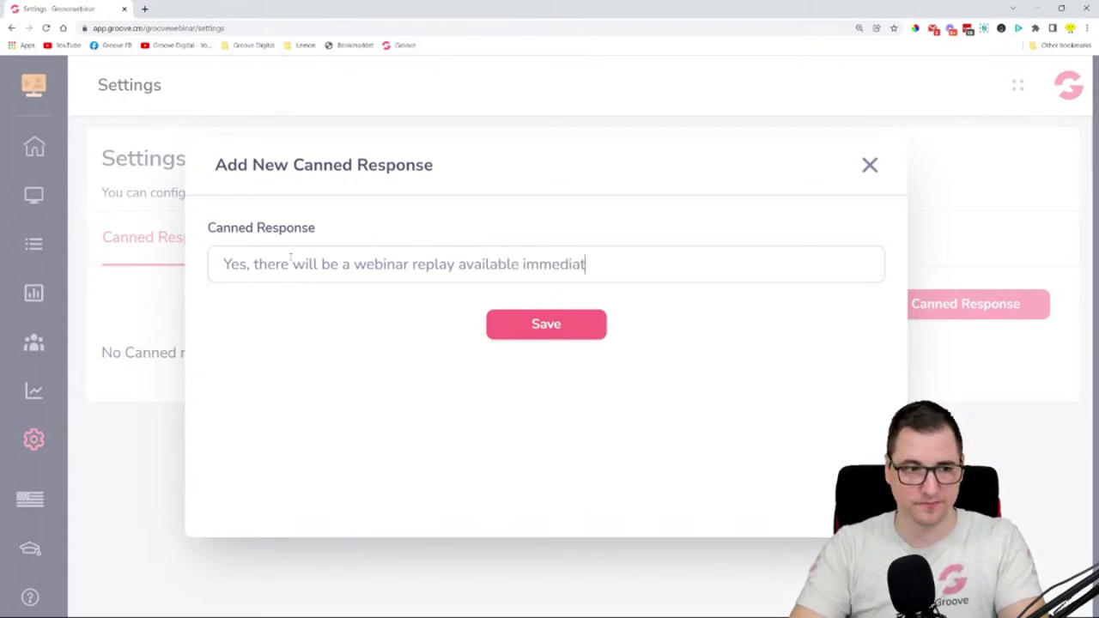
pyautogui.write('ely aft')
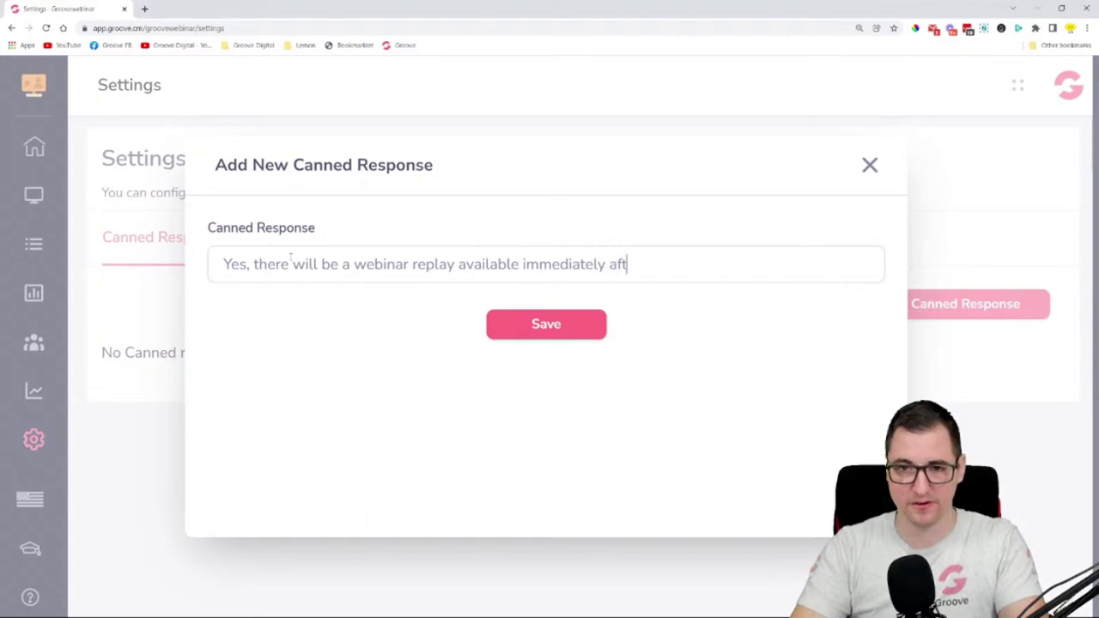
pyautogui.write('er the webinar ')
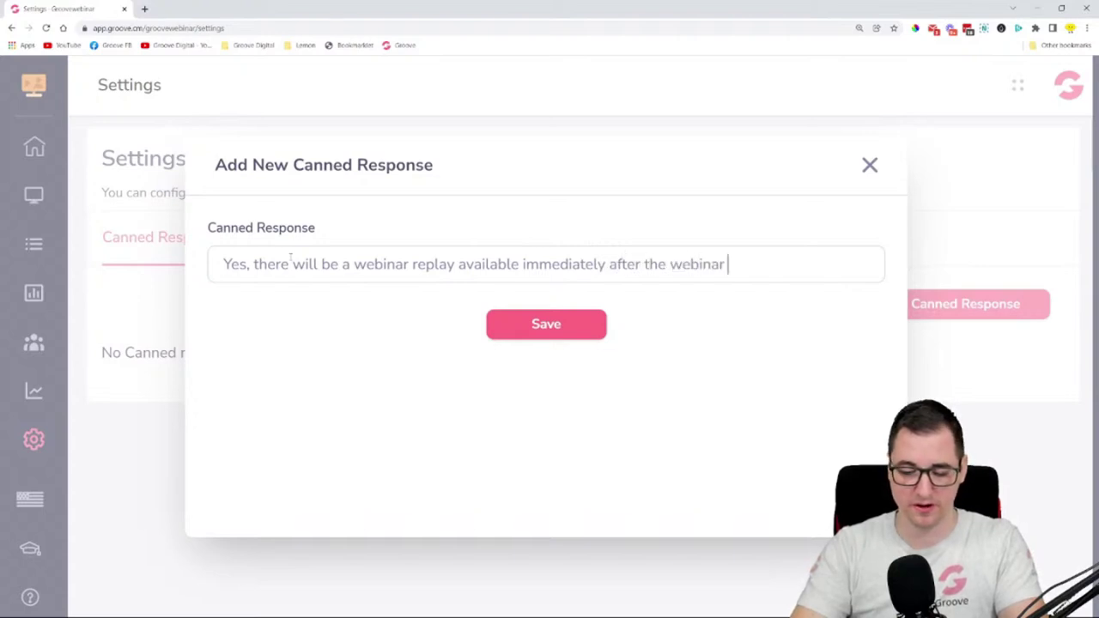
pyautogui.write('ends.')
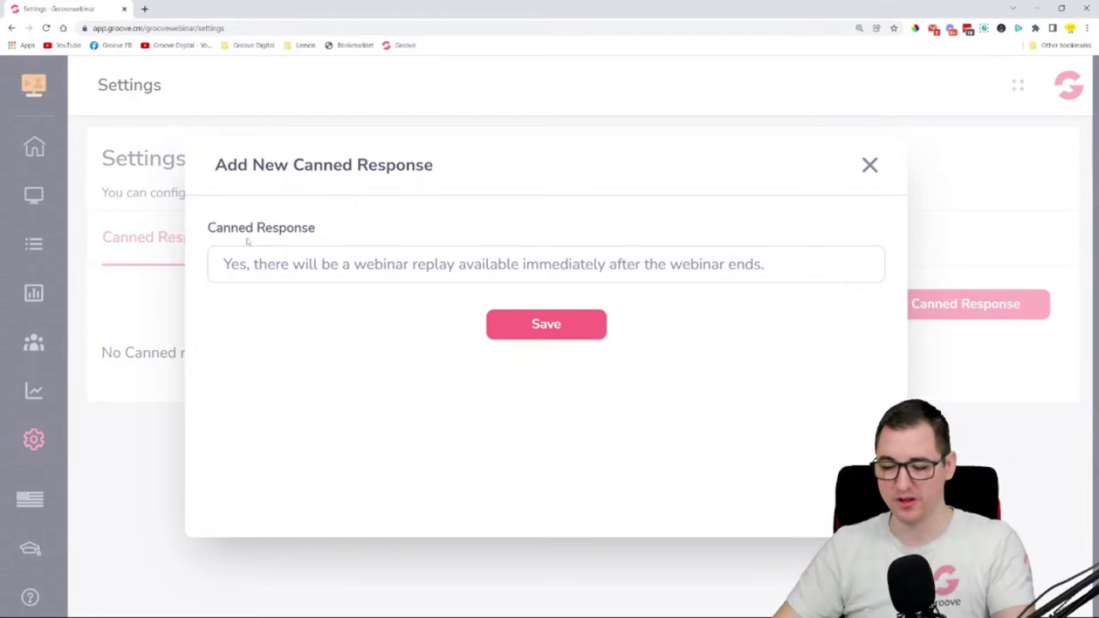
pyautogui.click(562, 326)
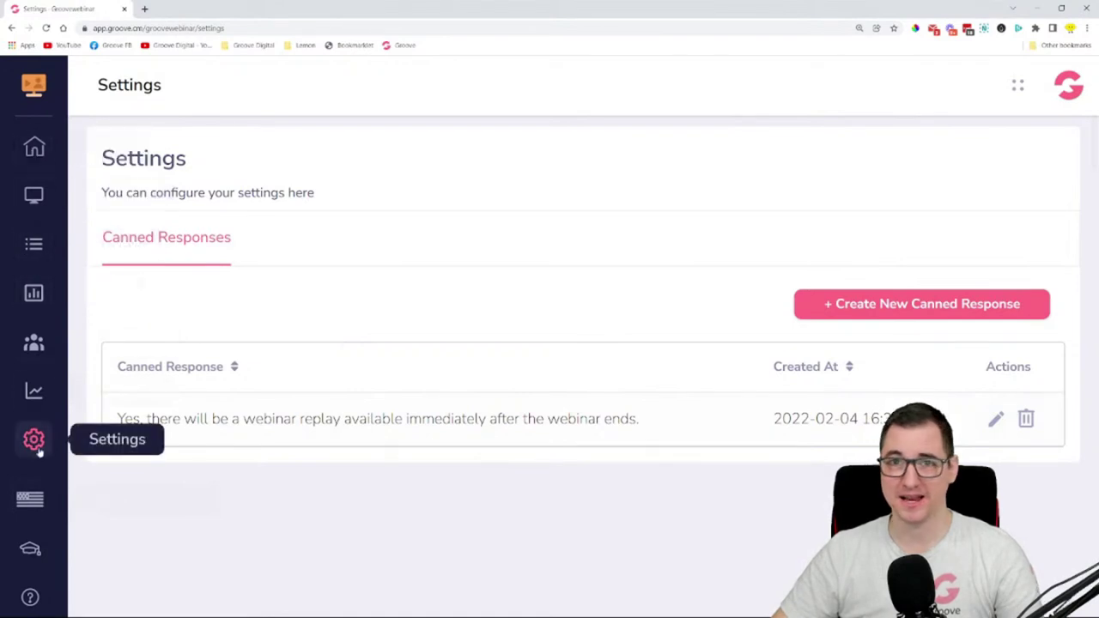
pyautogui.click(34, 150)
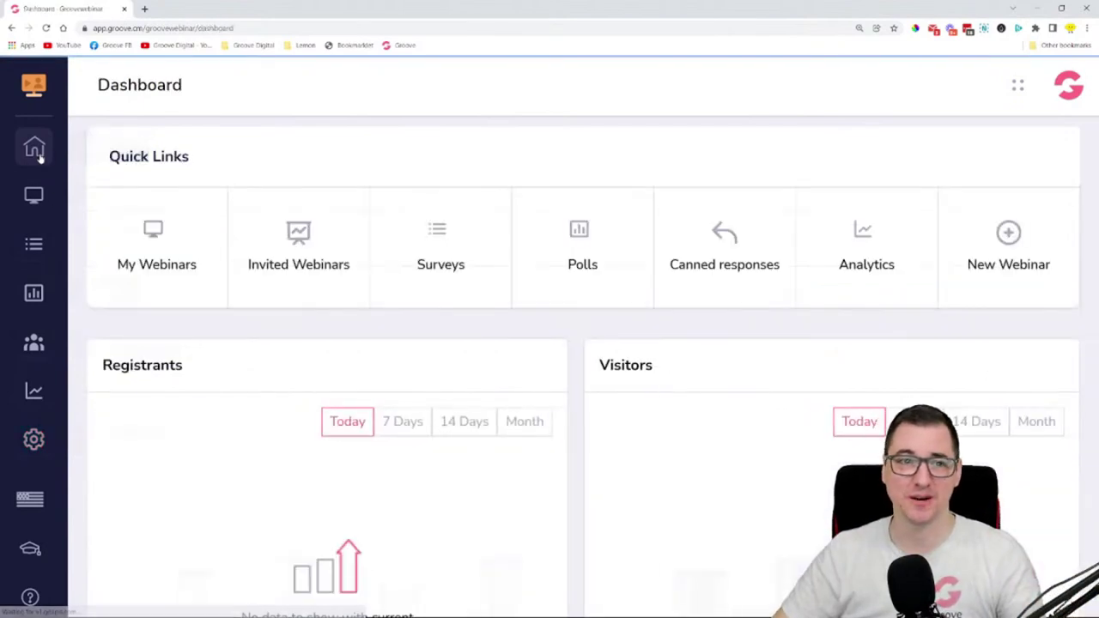
# - From My Webinars, create a new Automated webinar and save it to reach Webinar Details
pyautogui.click(163, 262)
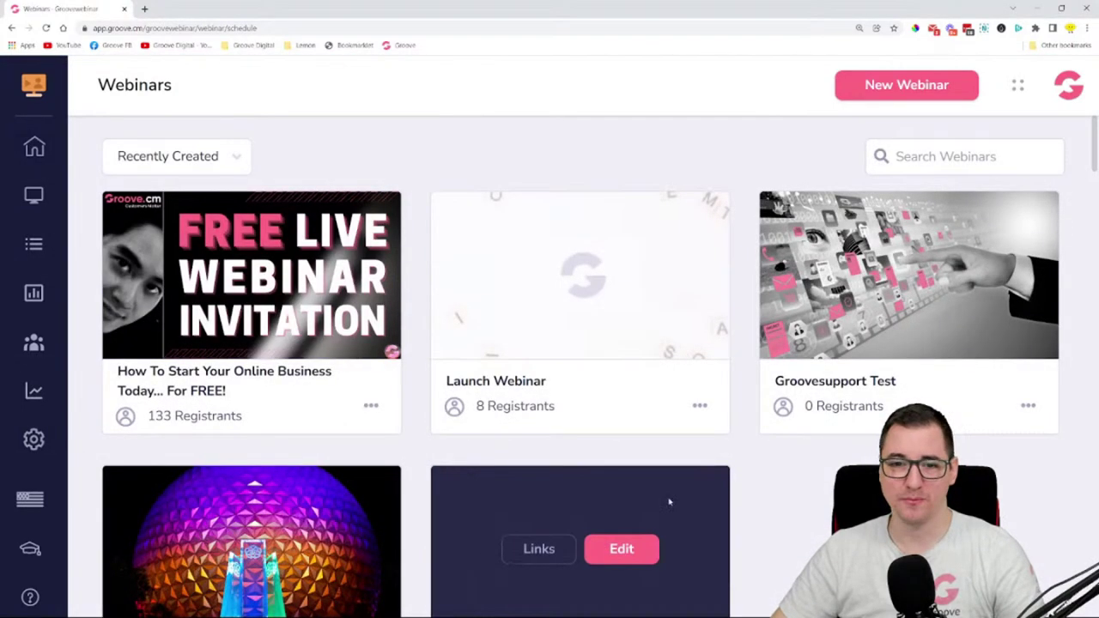
pyautogui.moveTo(530, 247)
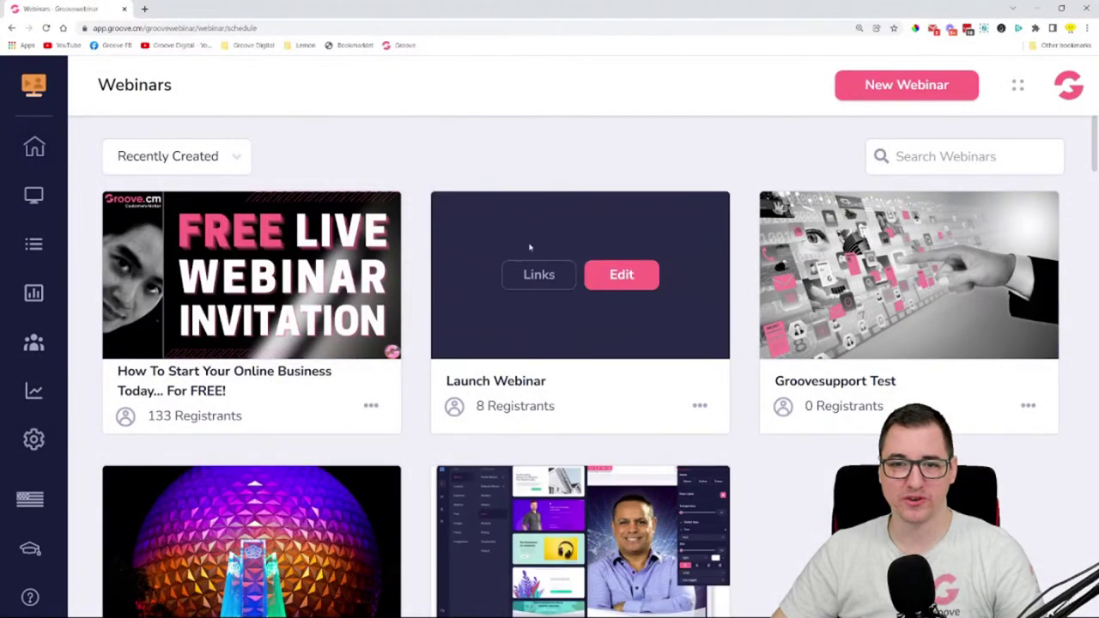
pyautogui.click(875, 96)
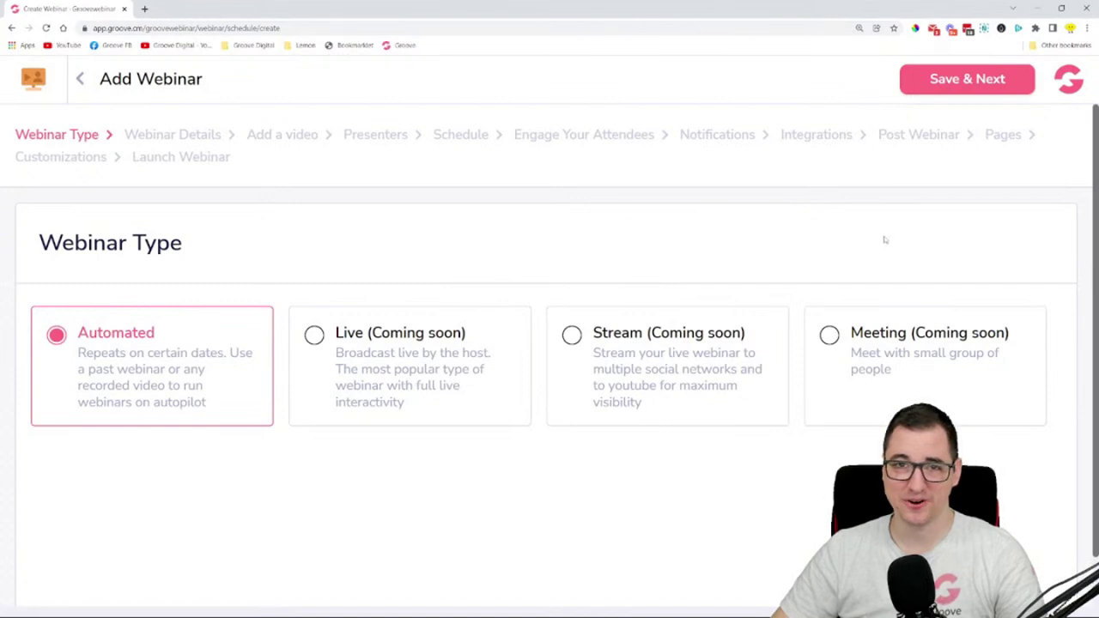
pyautogui.click(953, 91)
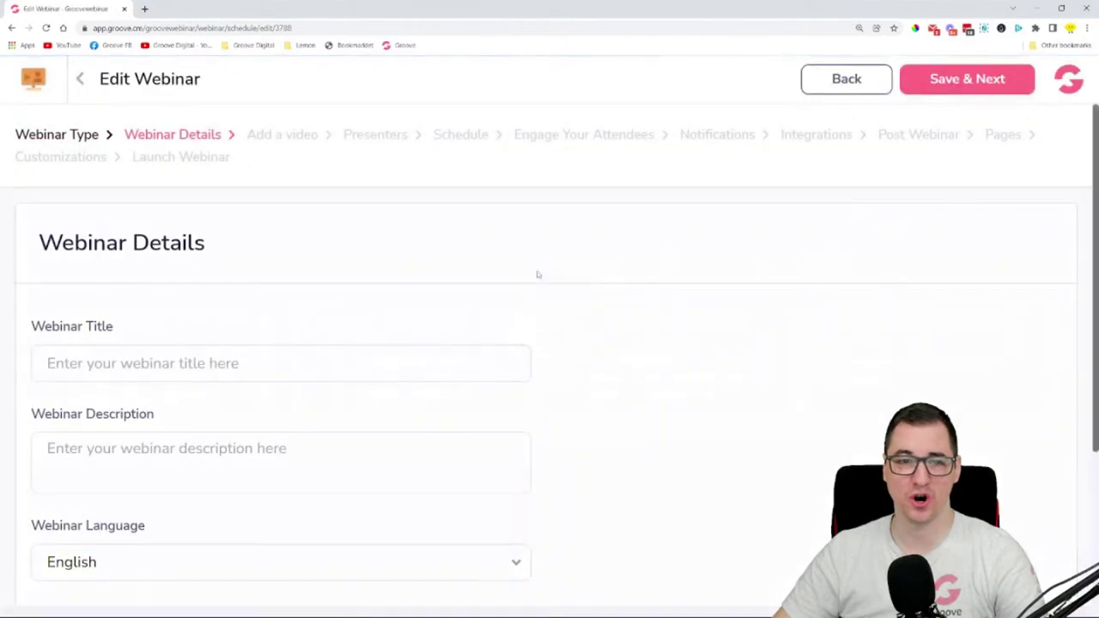
# - Enter the webinar title 'Groove-A-Thon Future apps Webinar', fixing the hyphens
pyautogui.hotkey('ctrl', '-')
pyautogui.hotkey('ctrl', '-')
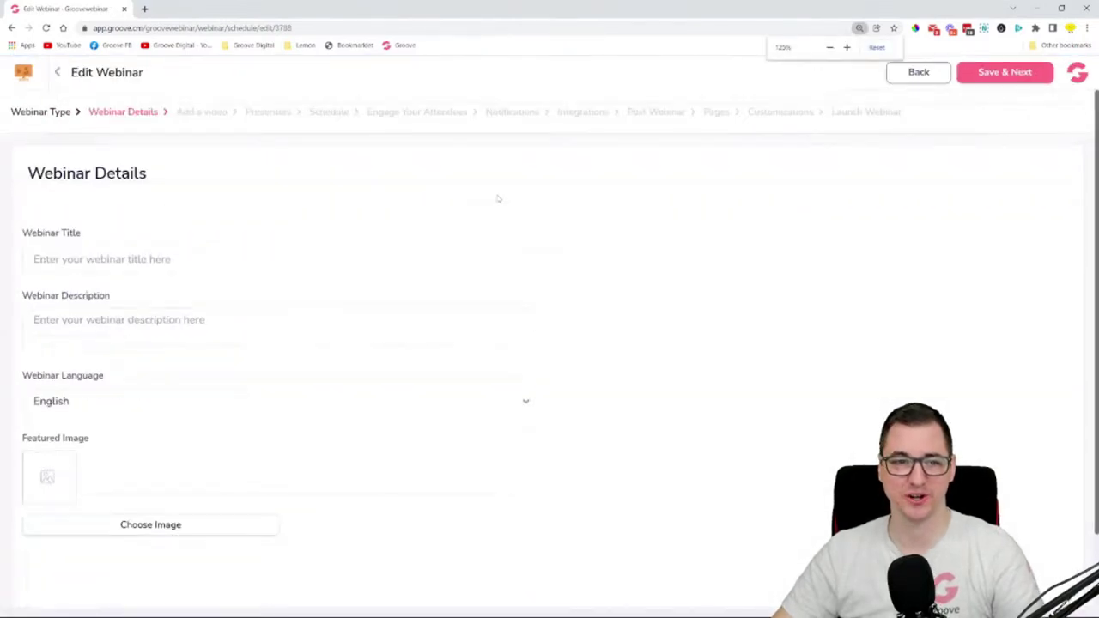
pyautogui.hotkey('ctrl', '+')
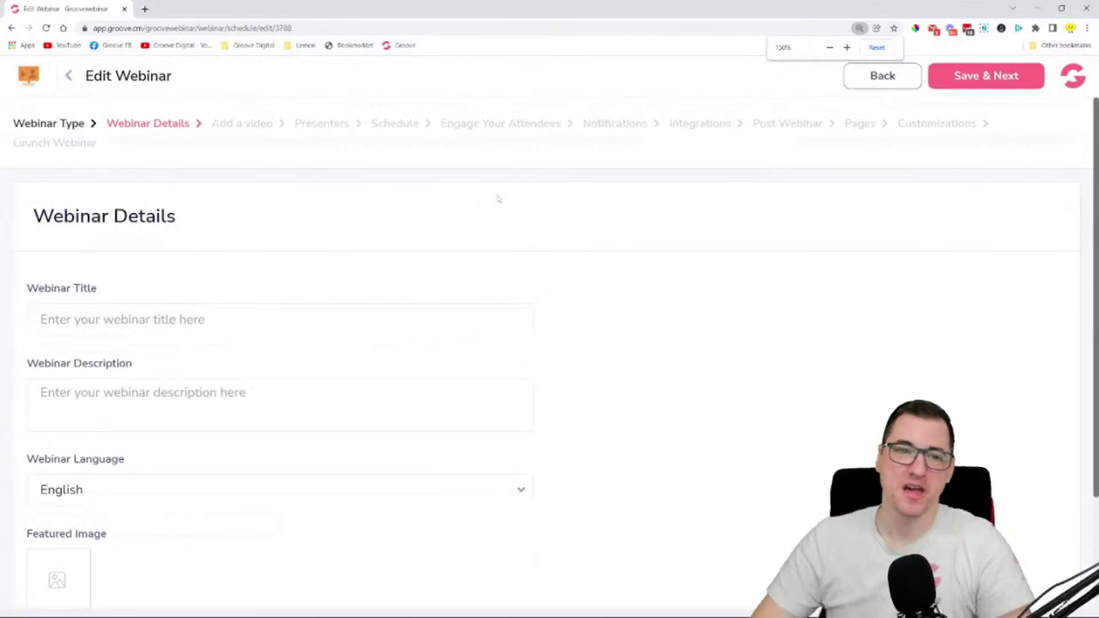
pyautogui.scroll(-1, 500, 201)
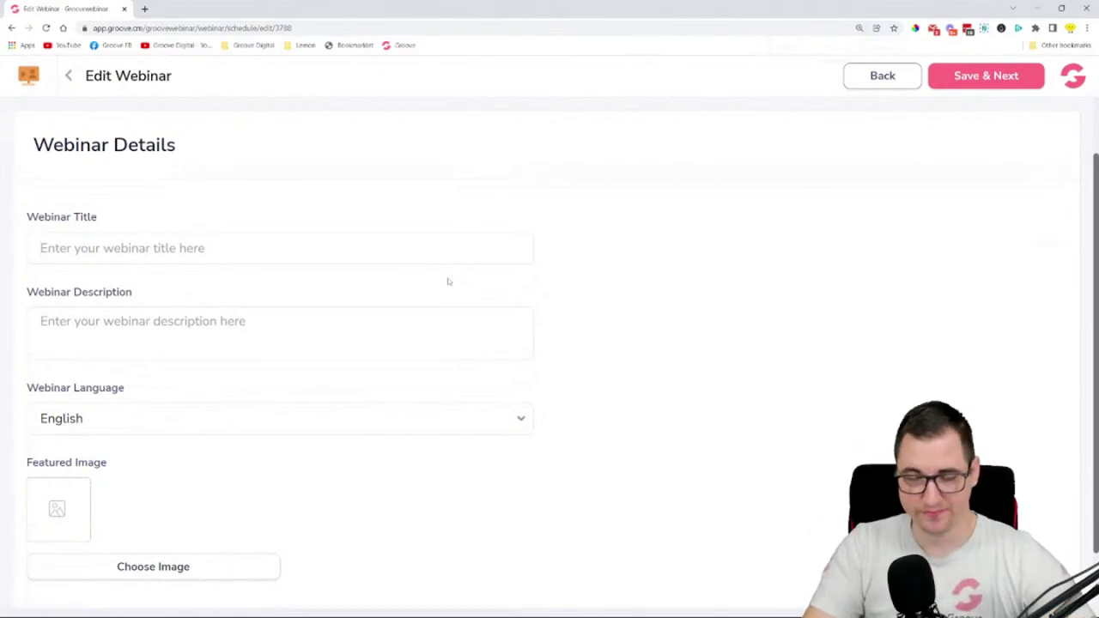
pyautogui.write('Groove-A')
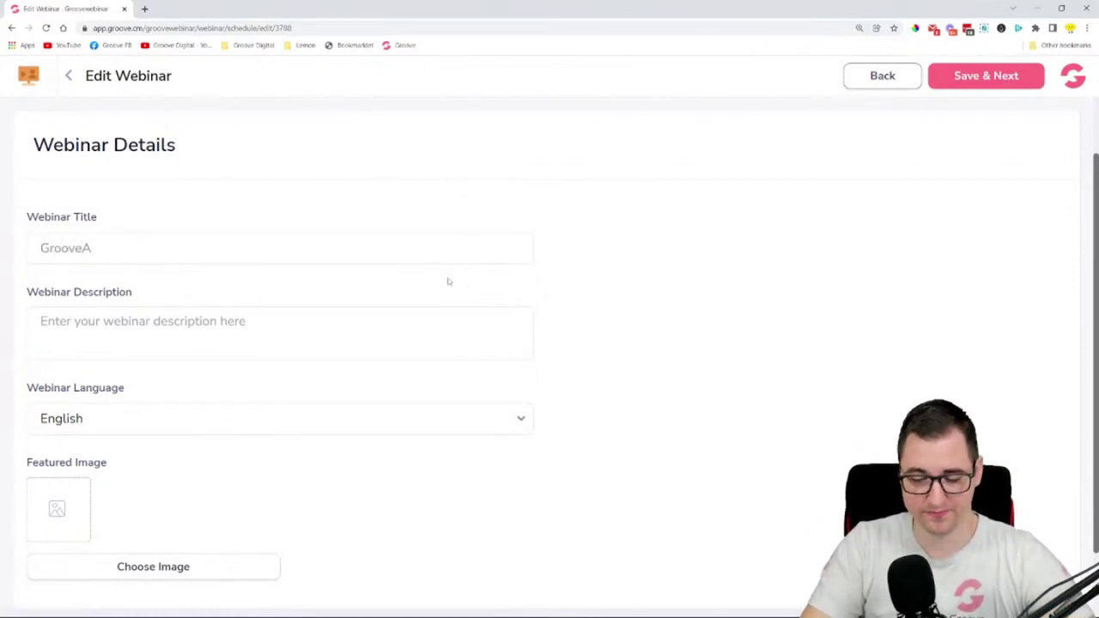
pyautogui.write('-')
pyautogui.press('Left')
pyautogui.press('Left')
pyautogui.write('-')
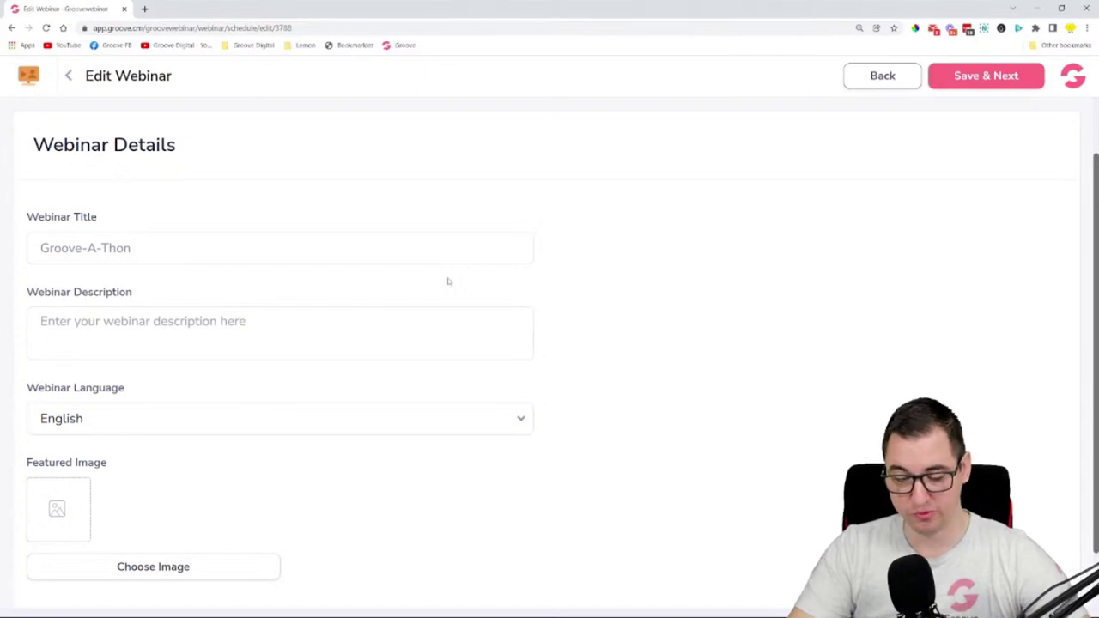
pyautogui.press('BackSpace')
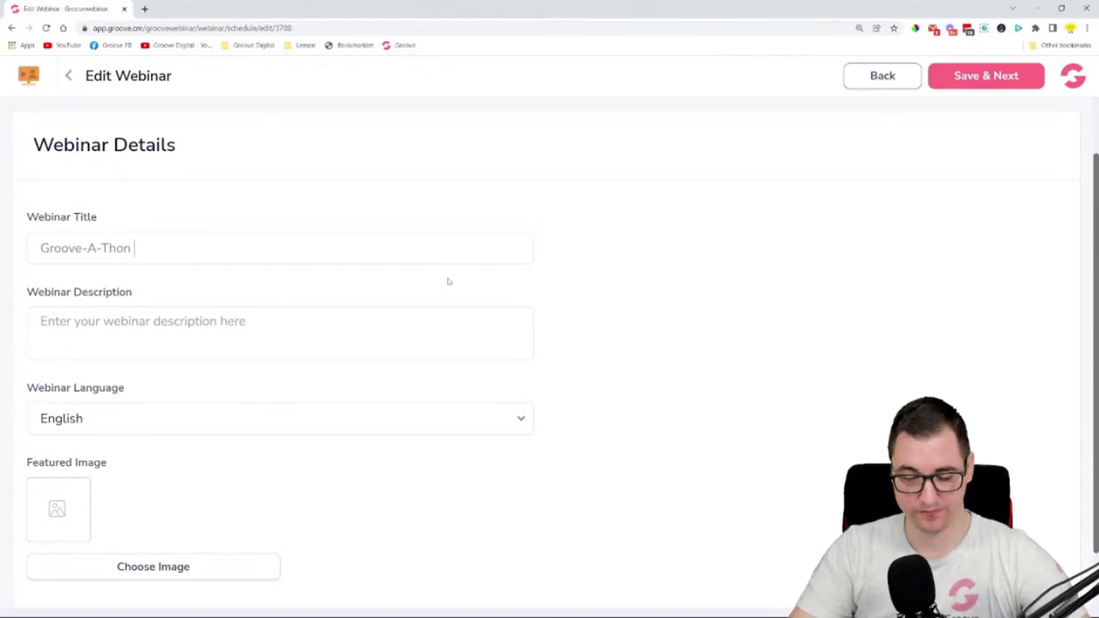
pyautogui.write('Future apps')
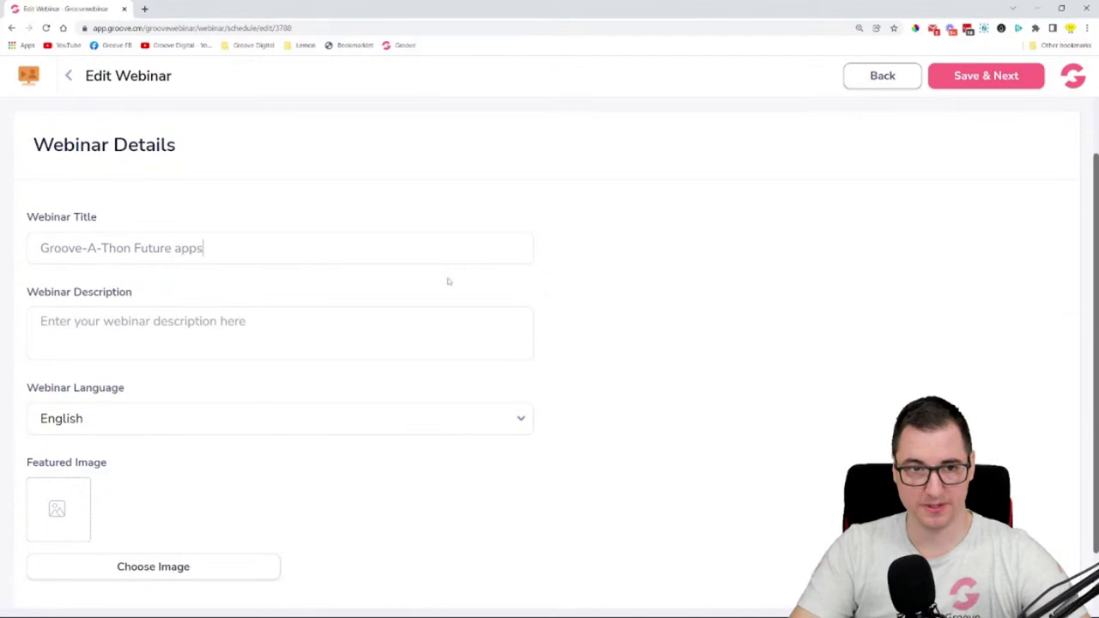
pyautogui.write(' Webinar')
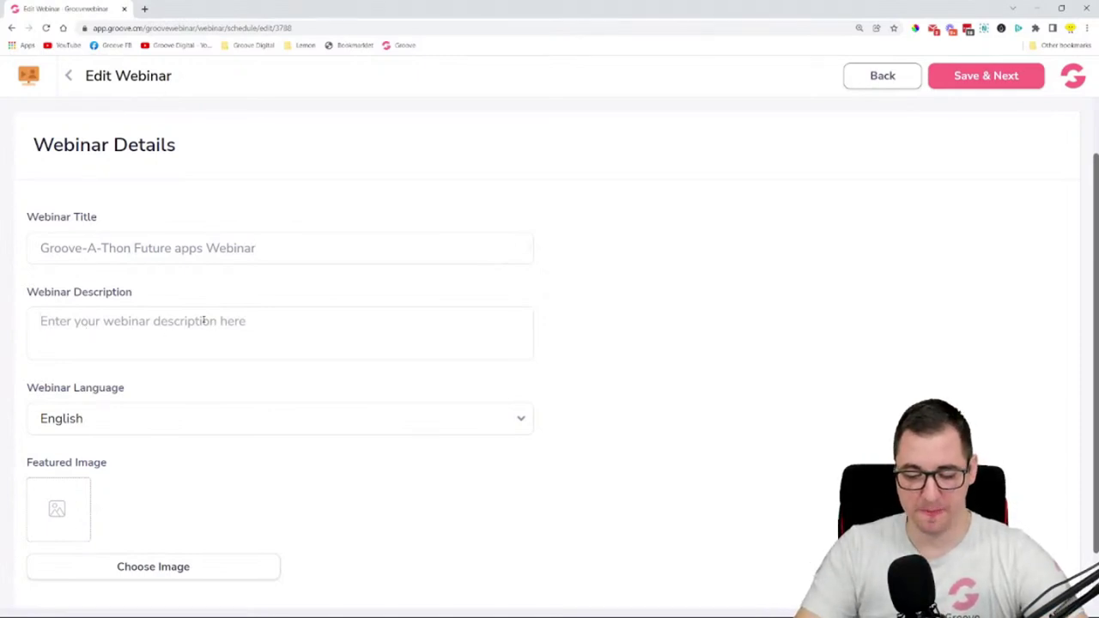
# - Write the description: users can find out ALL about the future apps Groove will release soon
pyautogui.click(204, 320)
pyautogui.write('This is ')
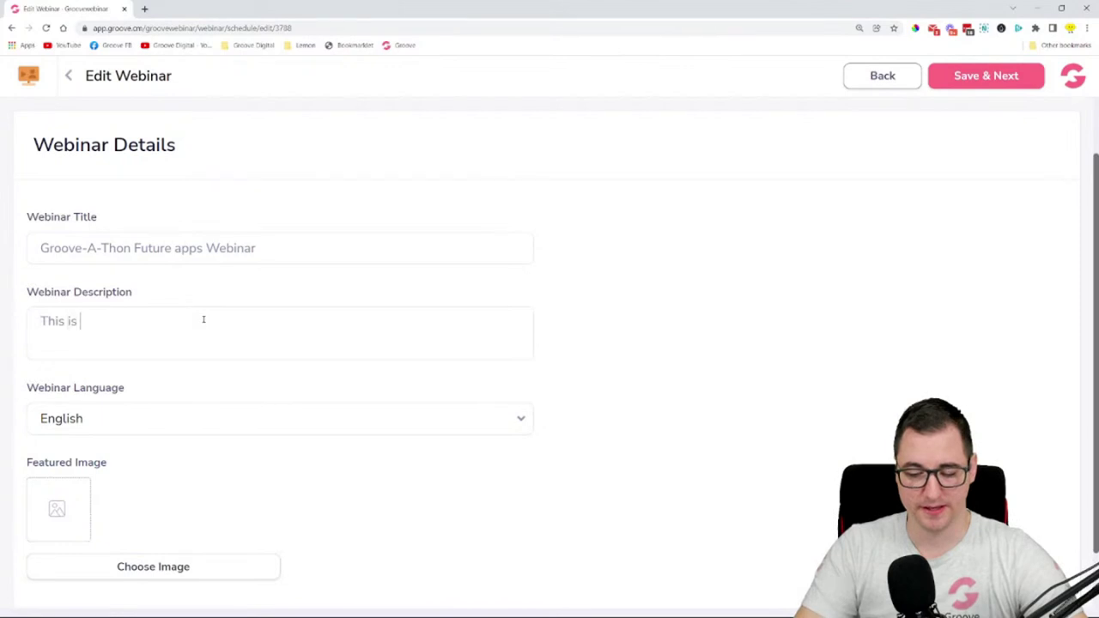
pyautogui.write('a webi')
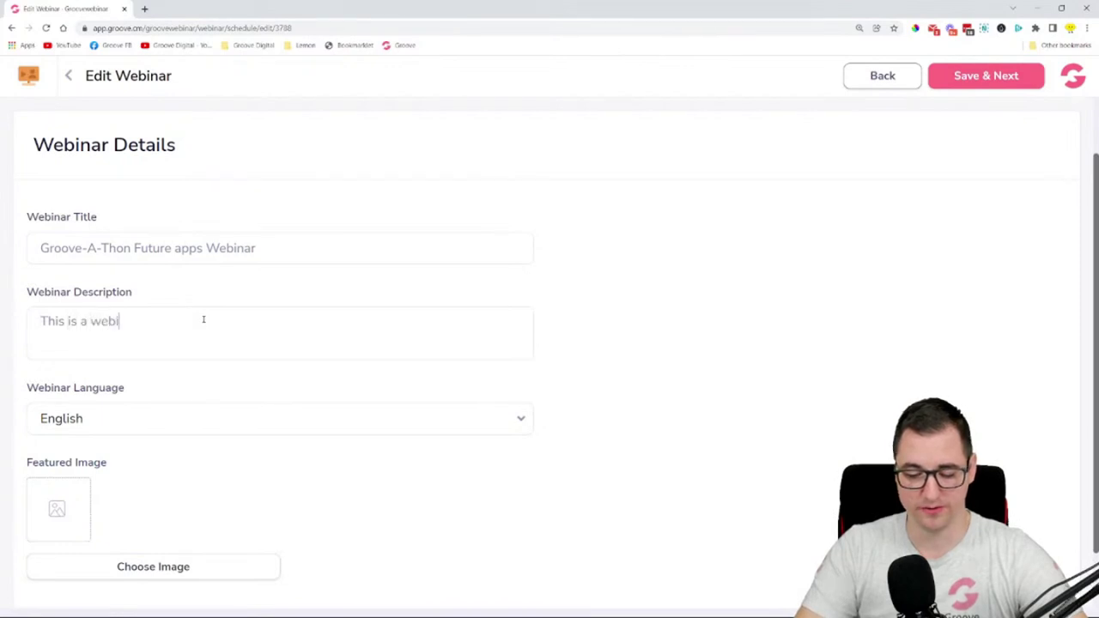
pyautogui.write('nar')
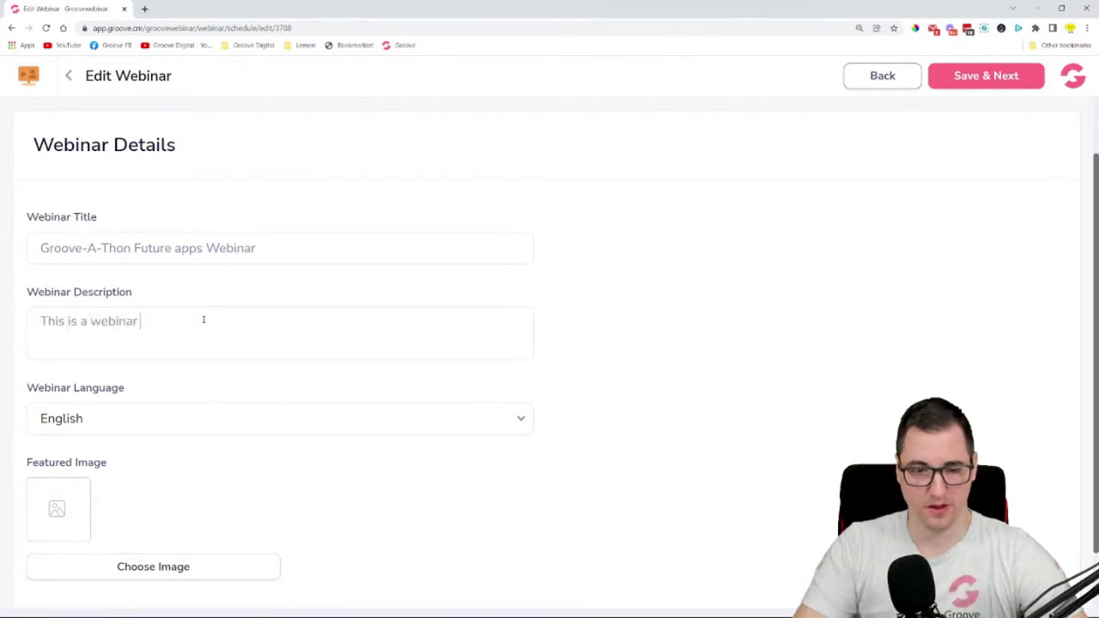
pyautogui.write(' where user')
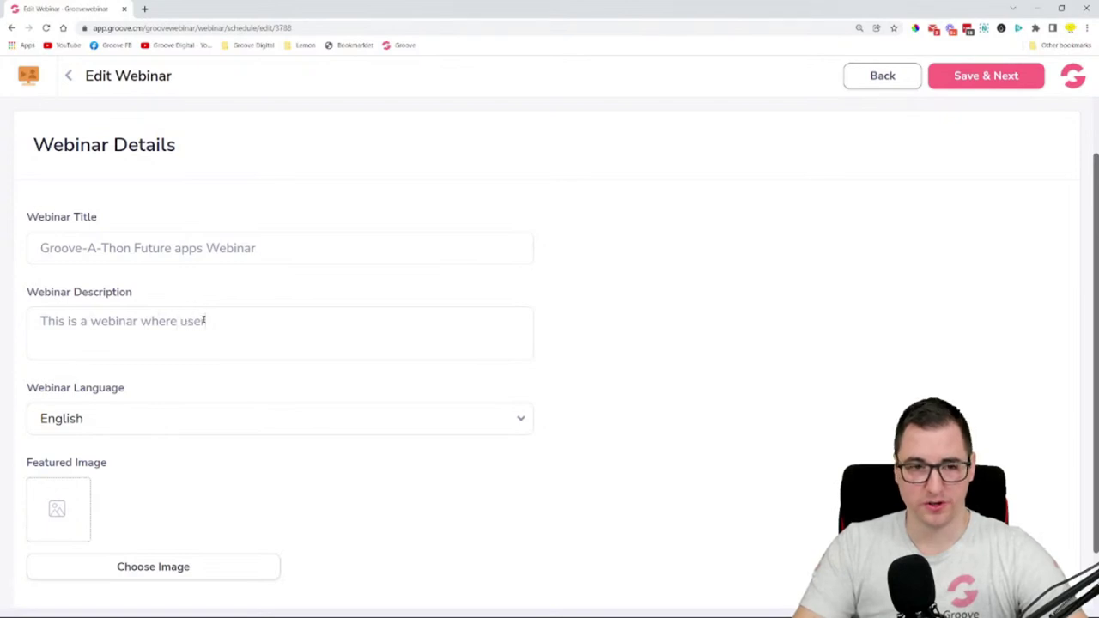
pyautogui.write('s can f')
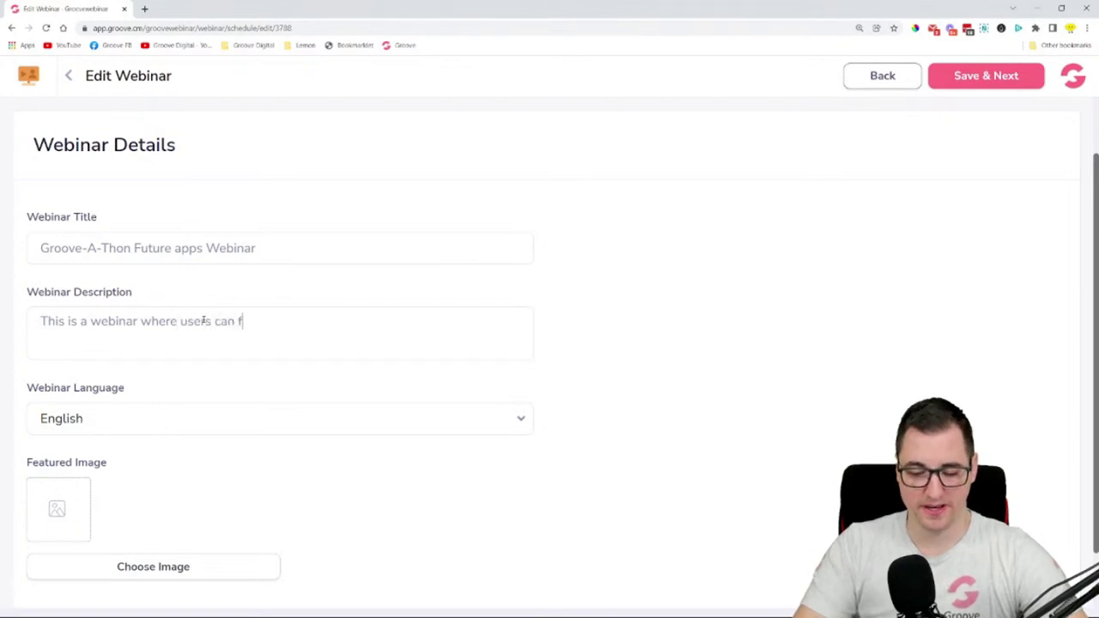
pyautogui.write('ind out AL')
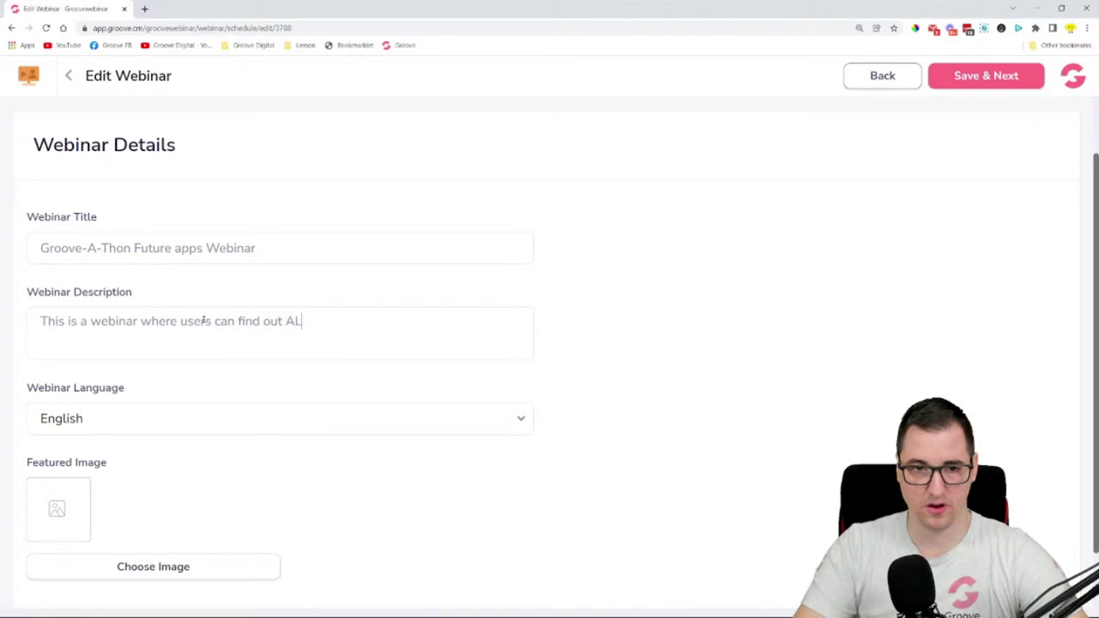
pyautogui.write('L about the')
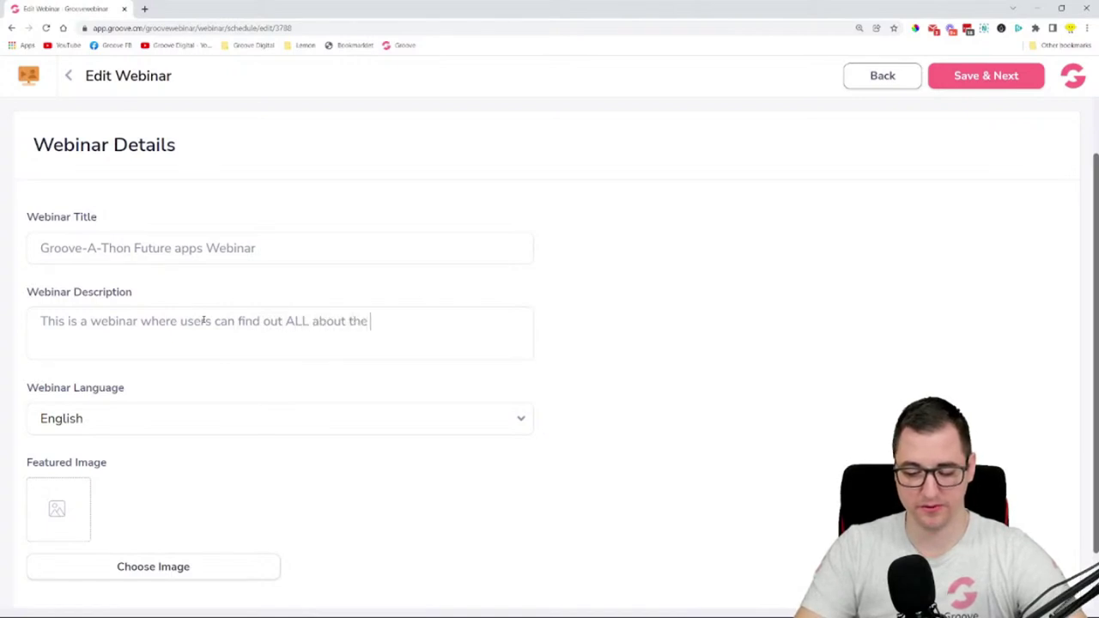
pyautogui.write(' future apps Groove will')
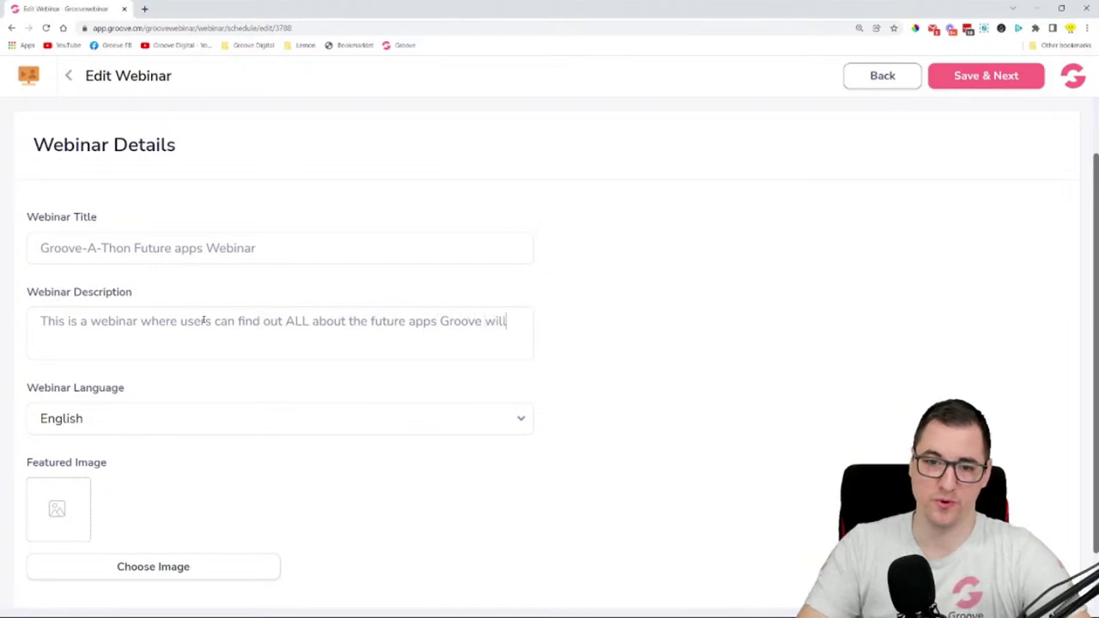
pyautogui.write(' make available')
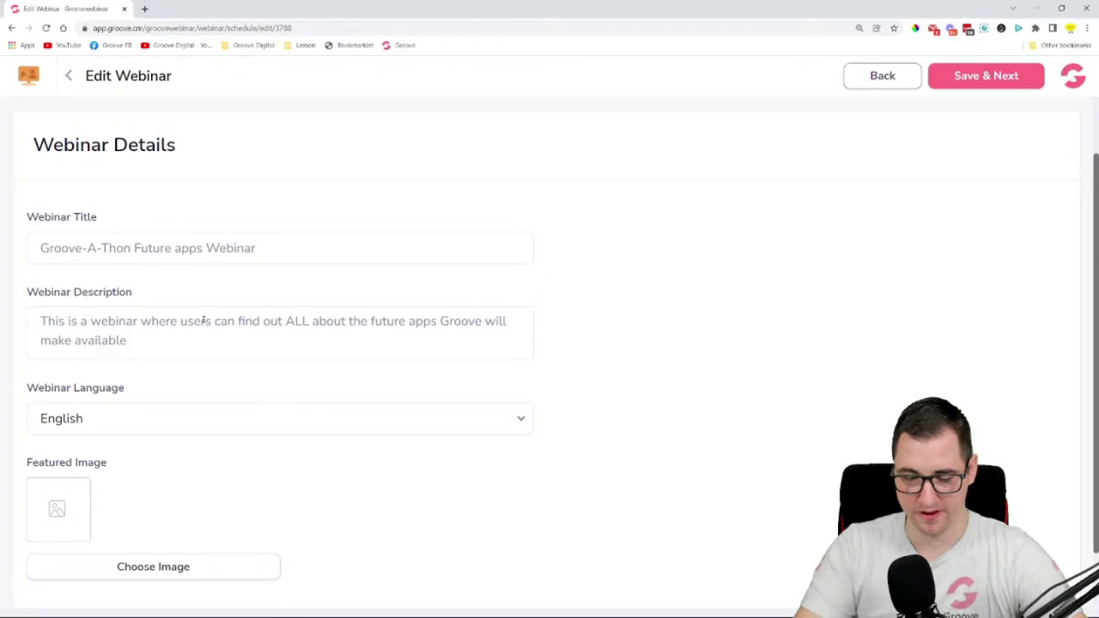
pyautogui.write(' real soon!')
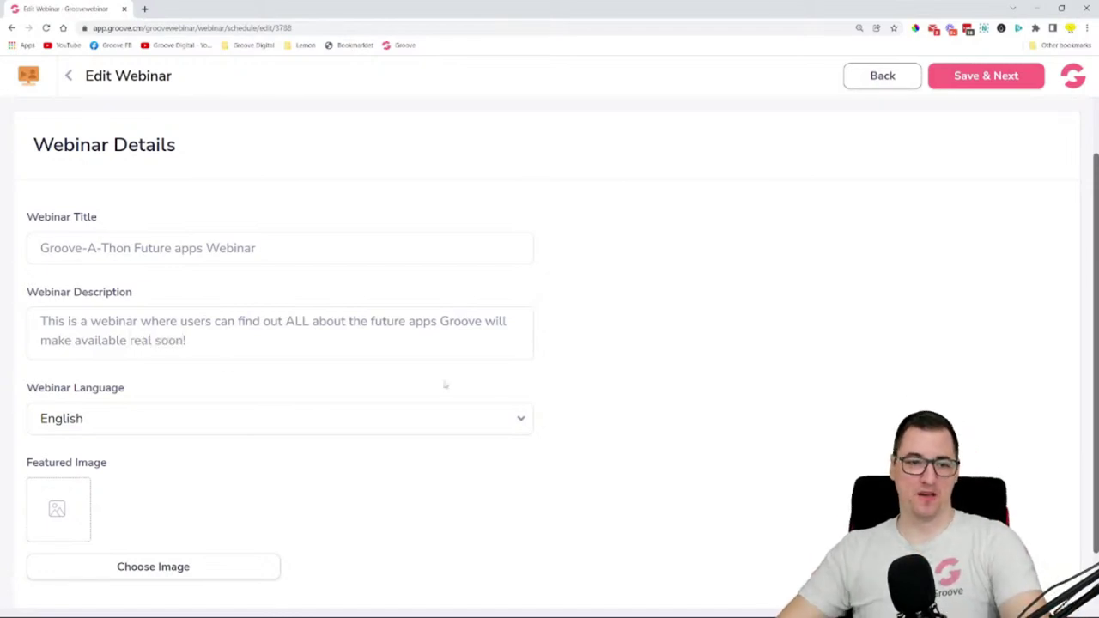
pyautogui.scroll(-1, 446, 386)
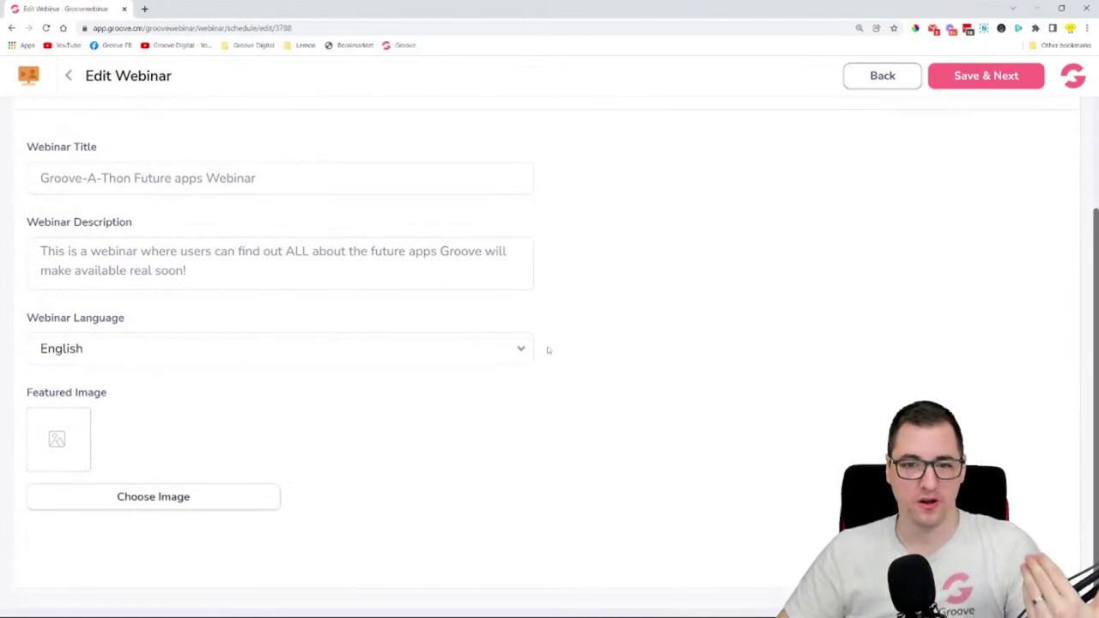
# - Keep English as the webinar language and open GrooveWebinar in a new background tab
pyautogui.click(504, 359)
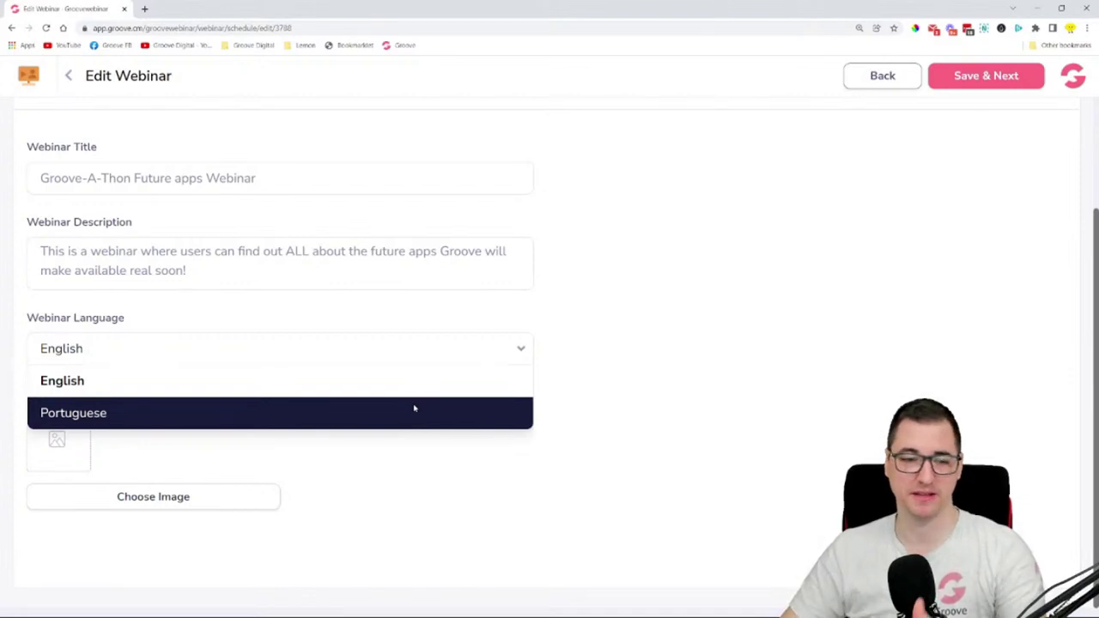
pyautogui.click(569, 369)
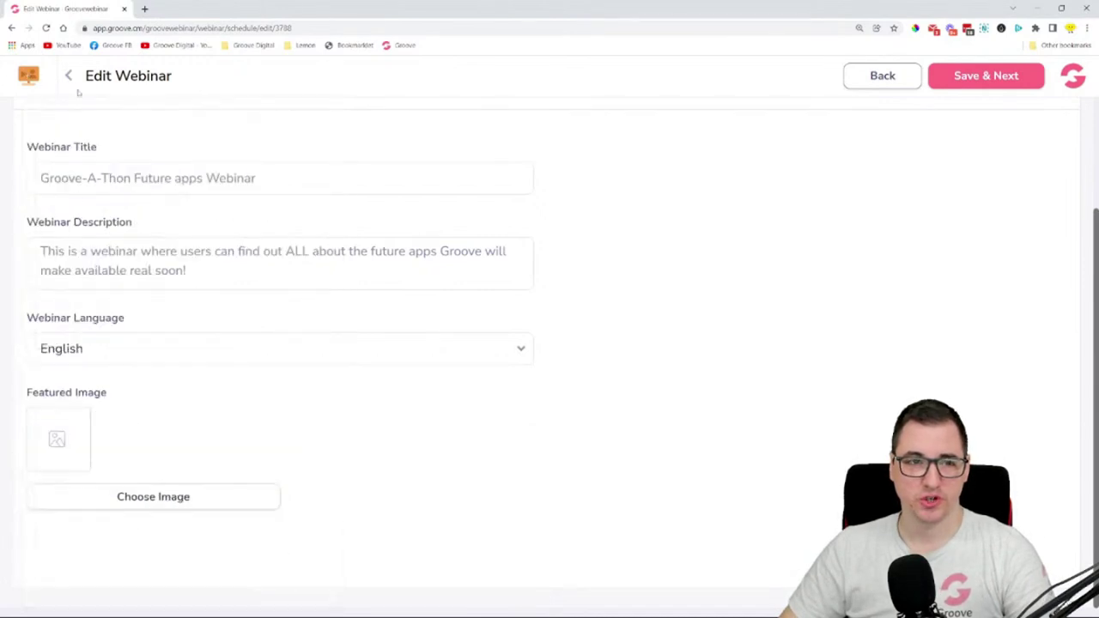
pyautogui.moveTo(37, 105)
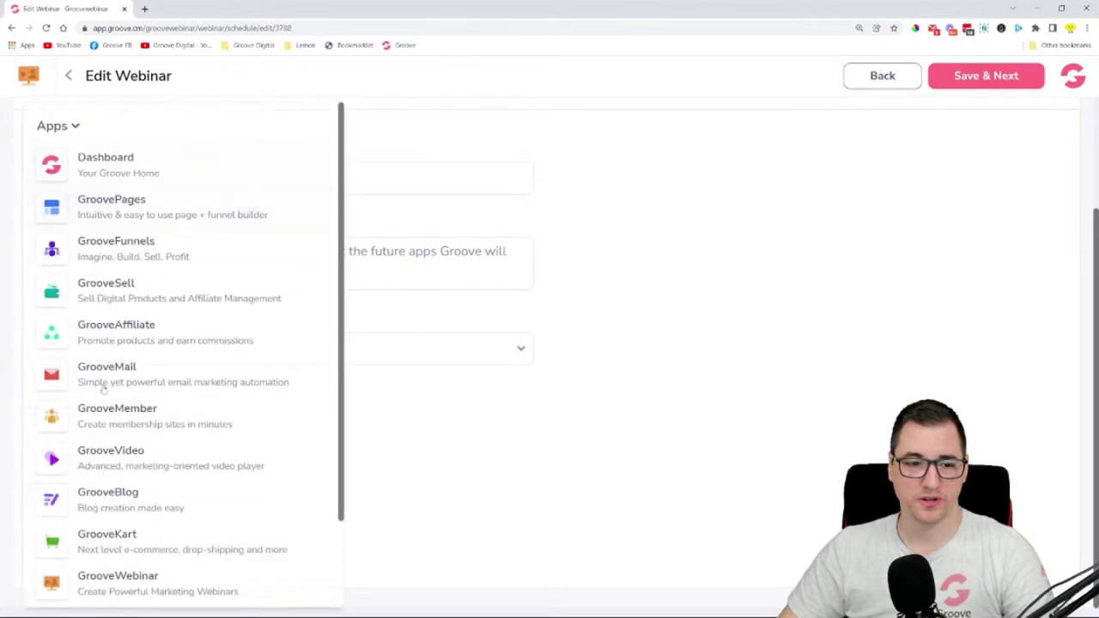
pyautogui.middleClick(90, 587)
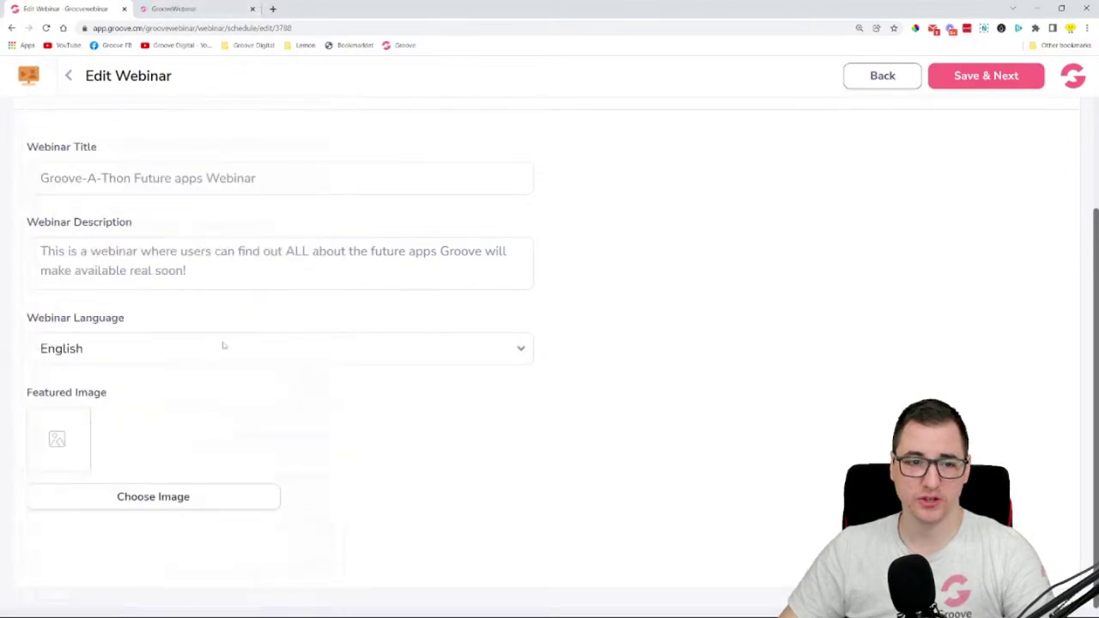
# - View My Webinars in the new tab, then return to editing this webinar's featured image
pyautogui.click(201, 9)
pyautogui.click(150, 249)
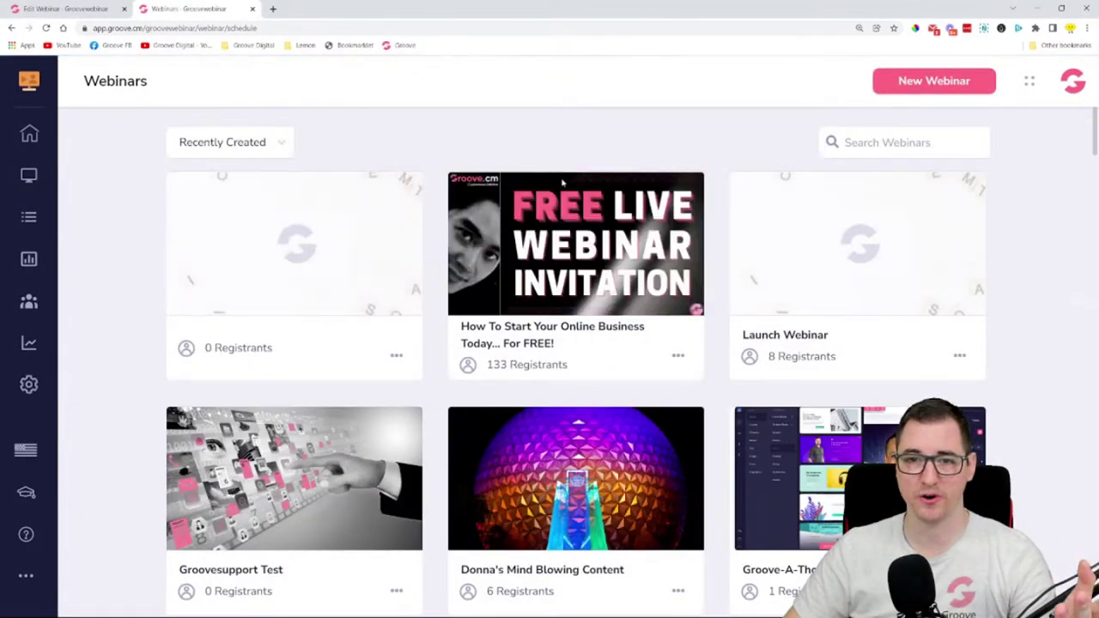
pyautogui.moveTo(204, 488)
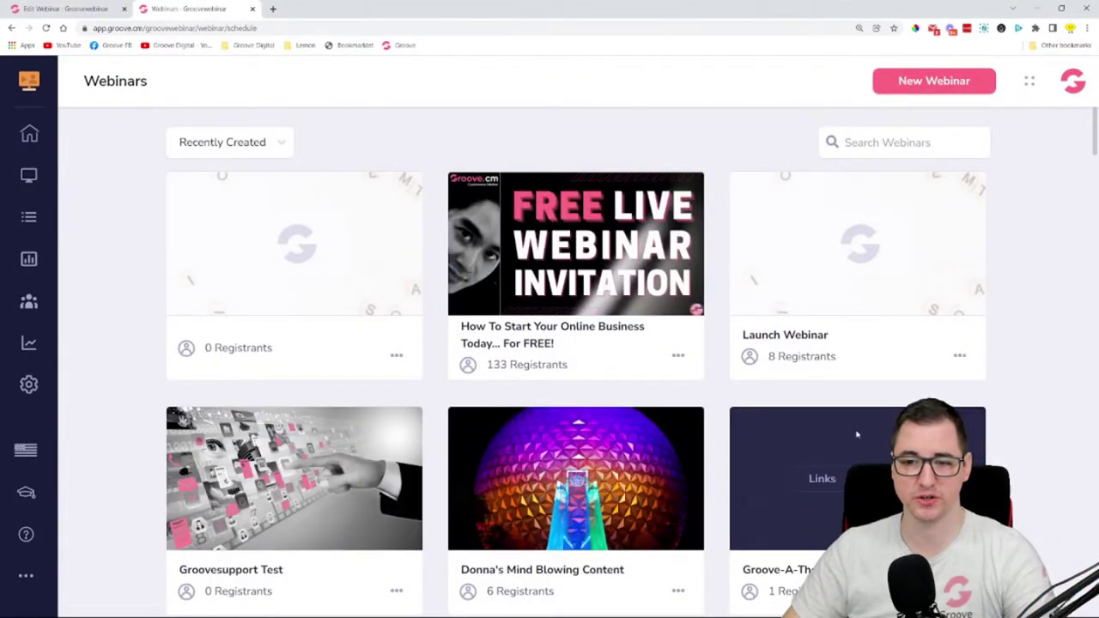
pyautogui.click(86, 10)
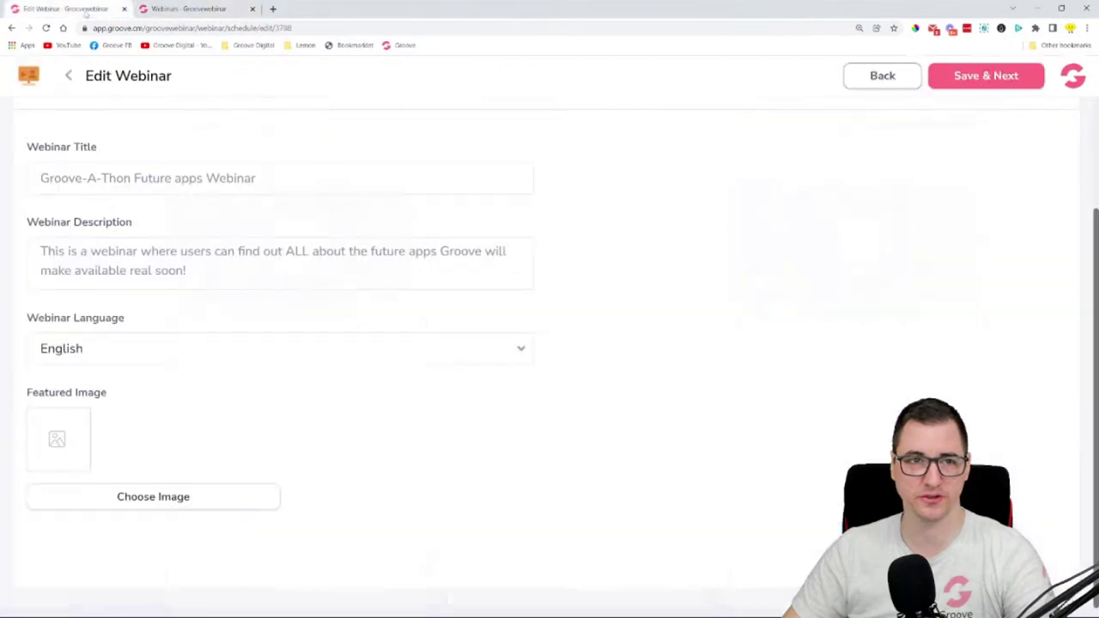
pyautogui.click(201, 506)
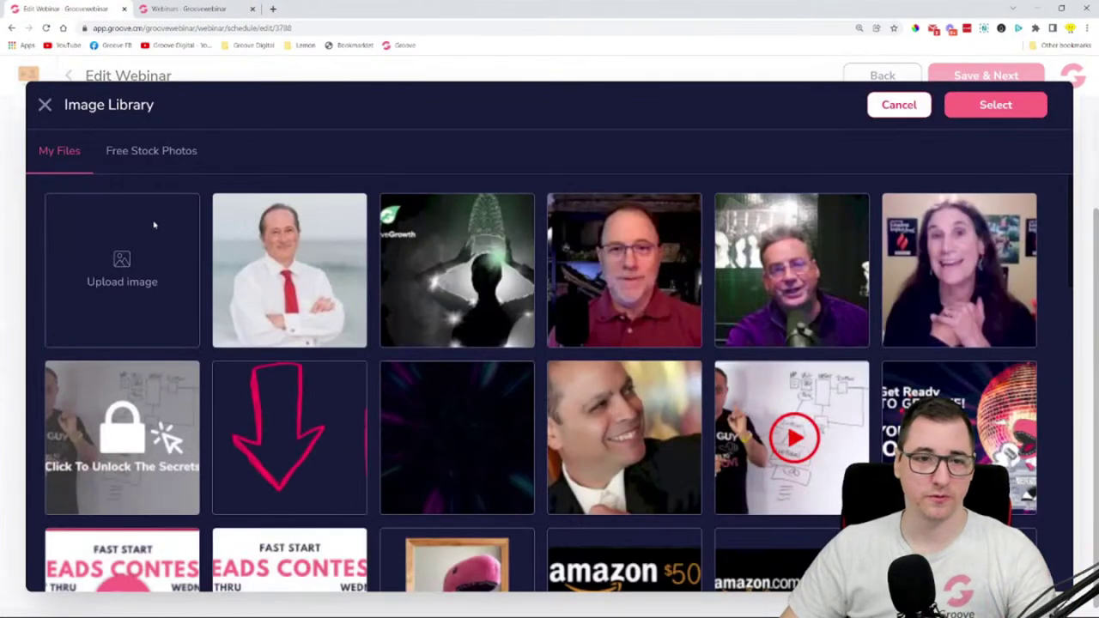
# - Upload the Groove-A-Thon sales promo image and set it as the featured image
pyautogui.click(153, 225)
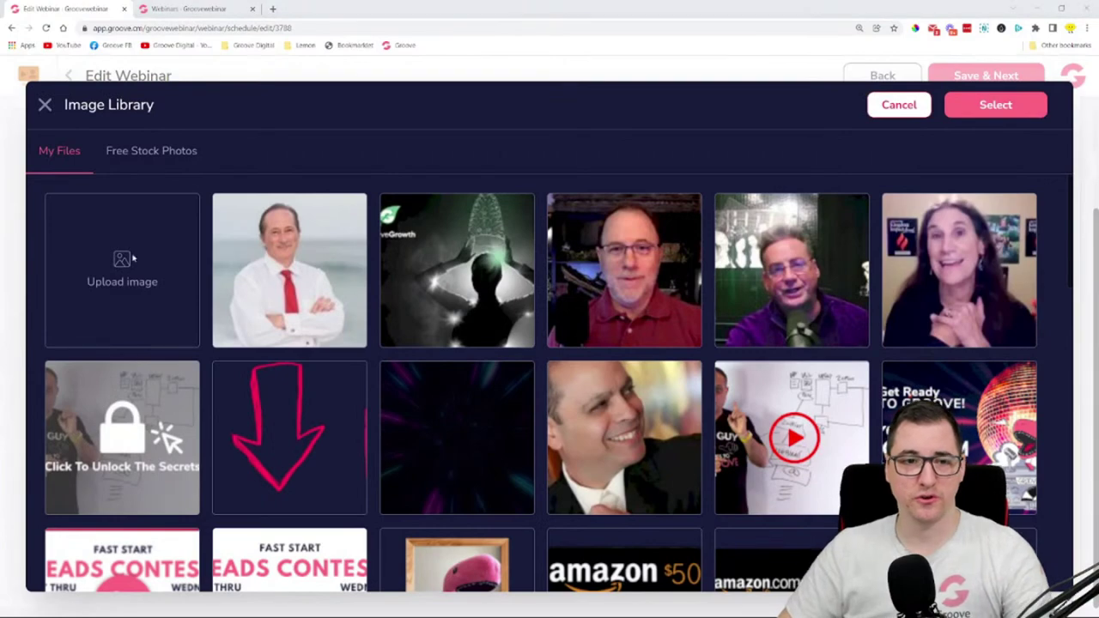
pyautogui.click(156, 176)
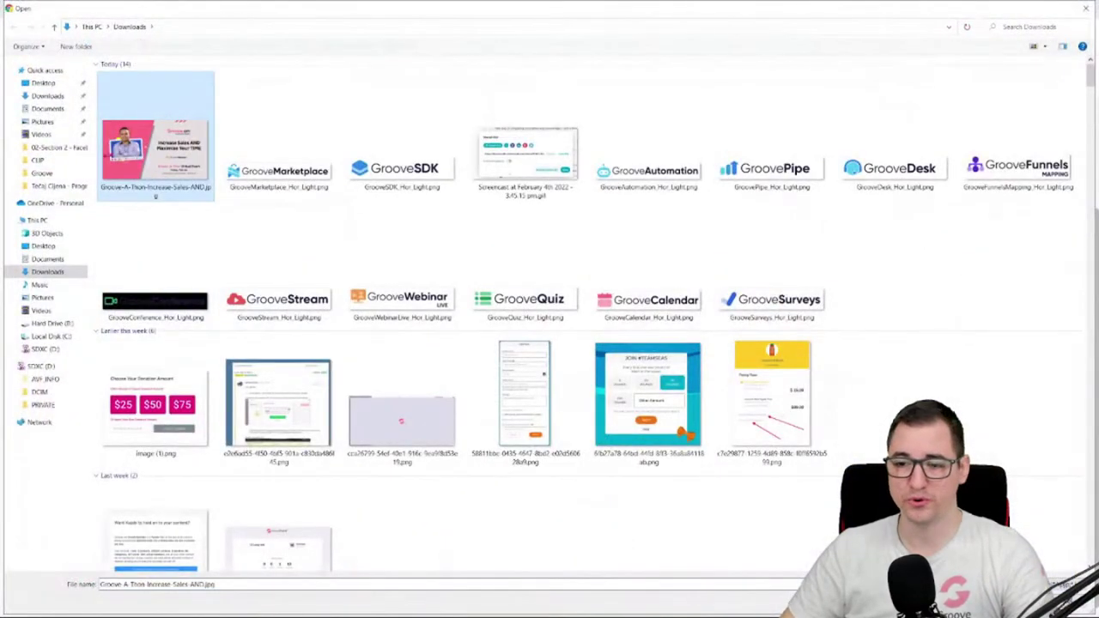
pyautogui.doubleClick(156, 155)
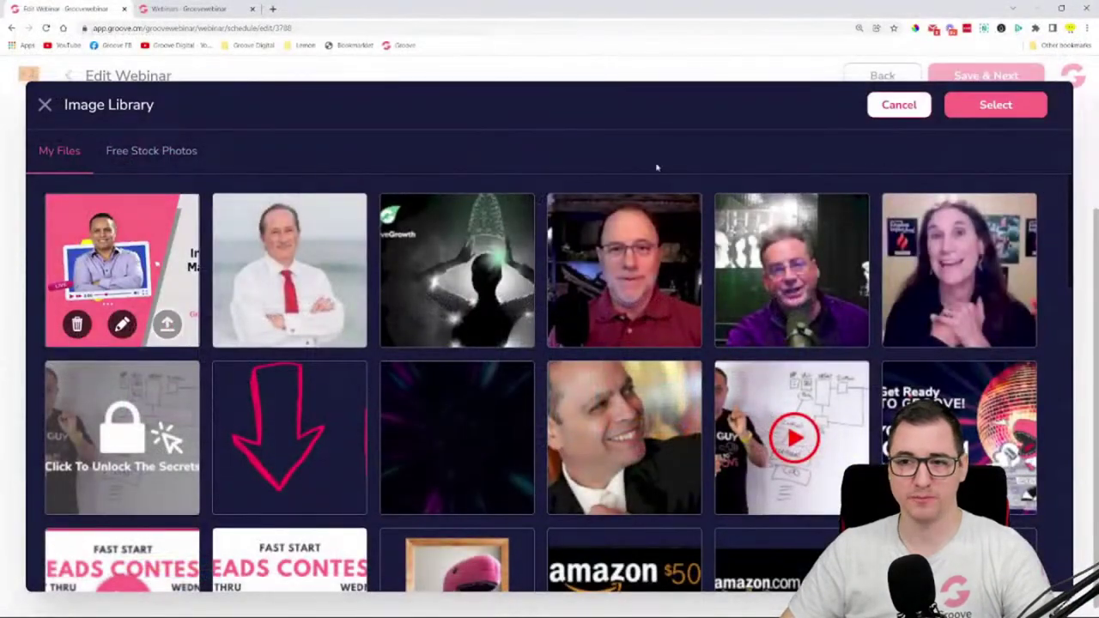
pyautogui.click(163, 267)
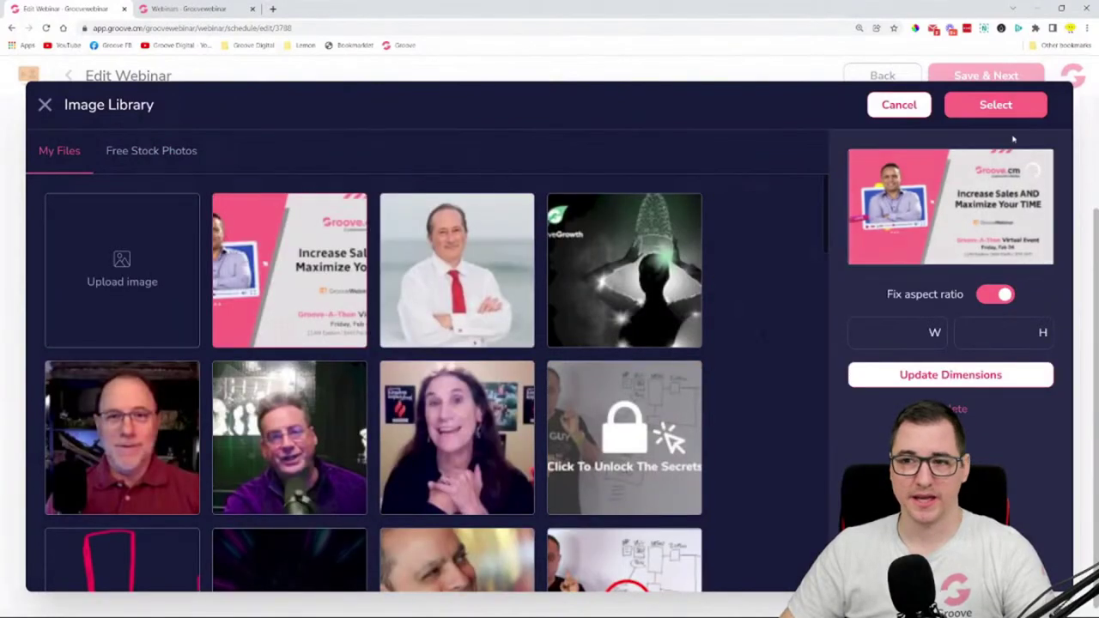
pyautogui.click(996, 105)
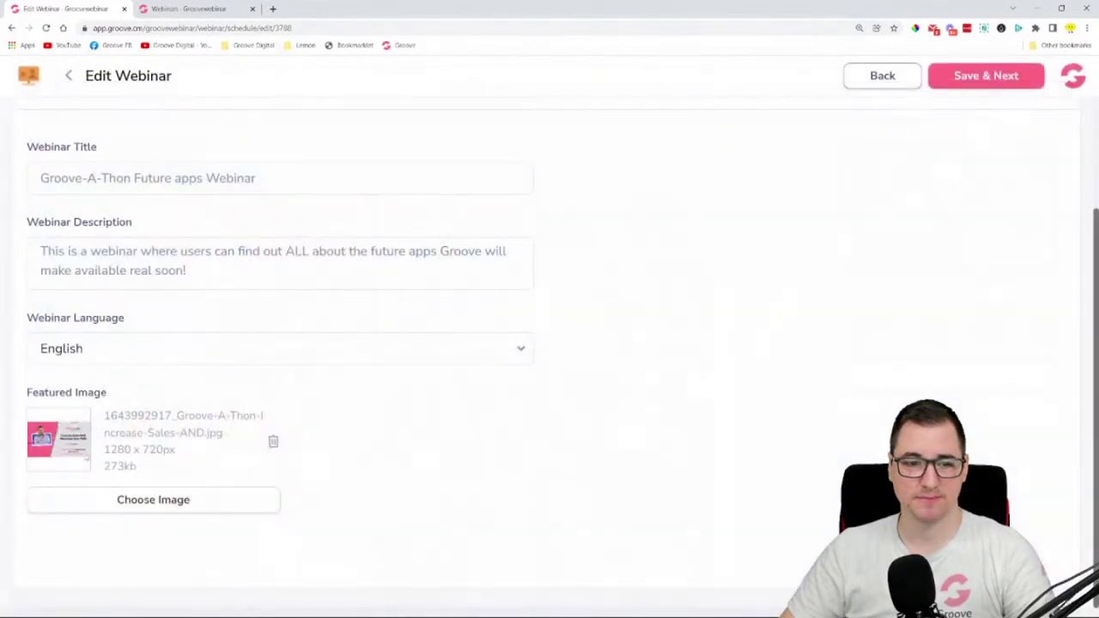
# - Save the webinar details and continue to the Add a video step
pyautogui.scroll(2, 737, 375)
pyautogui.scroll(-3, 736, 284)
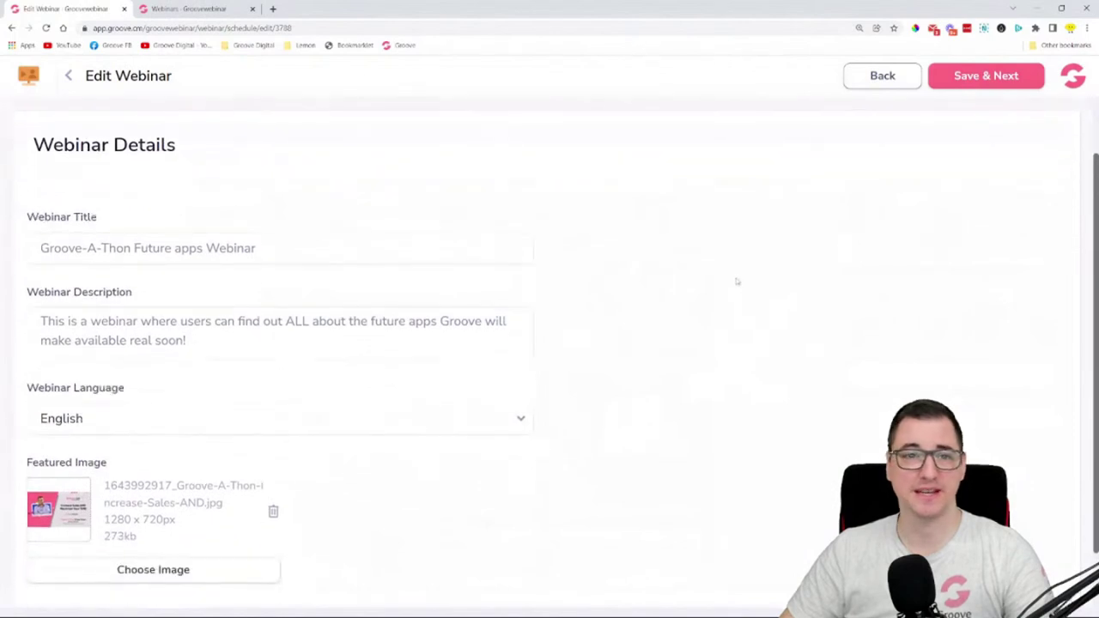
pyautogui.click(982, 83)
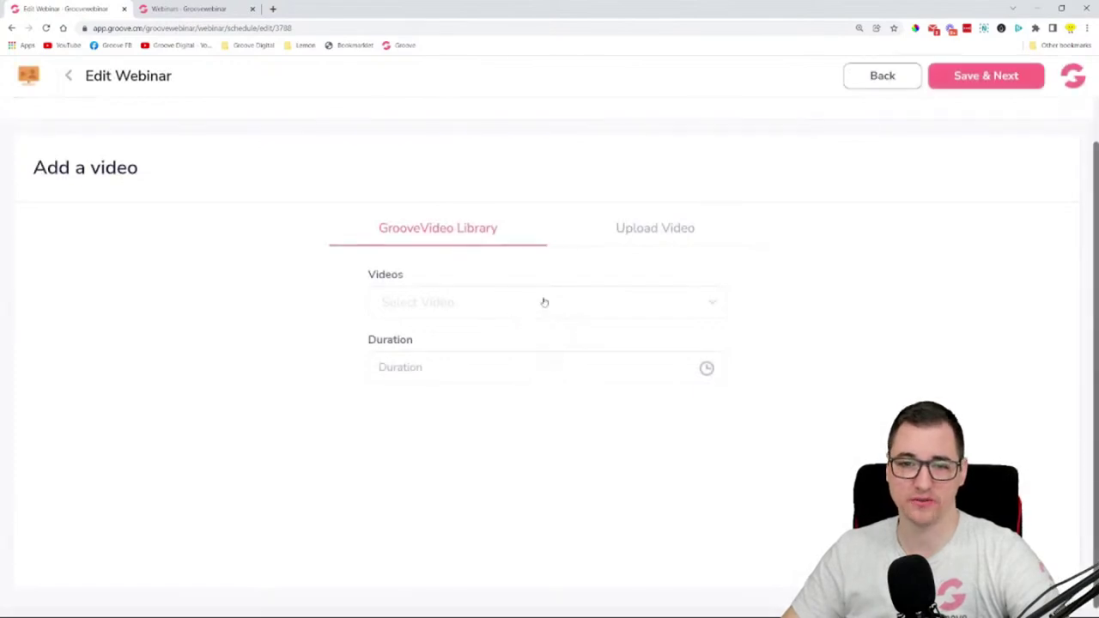
# - Try the upload option, then pick the Grand Opening Launch Party library video and adjust its duration
pyautogui.click(542, 302)
pyautogui.scroll(1, 654, 177)
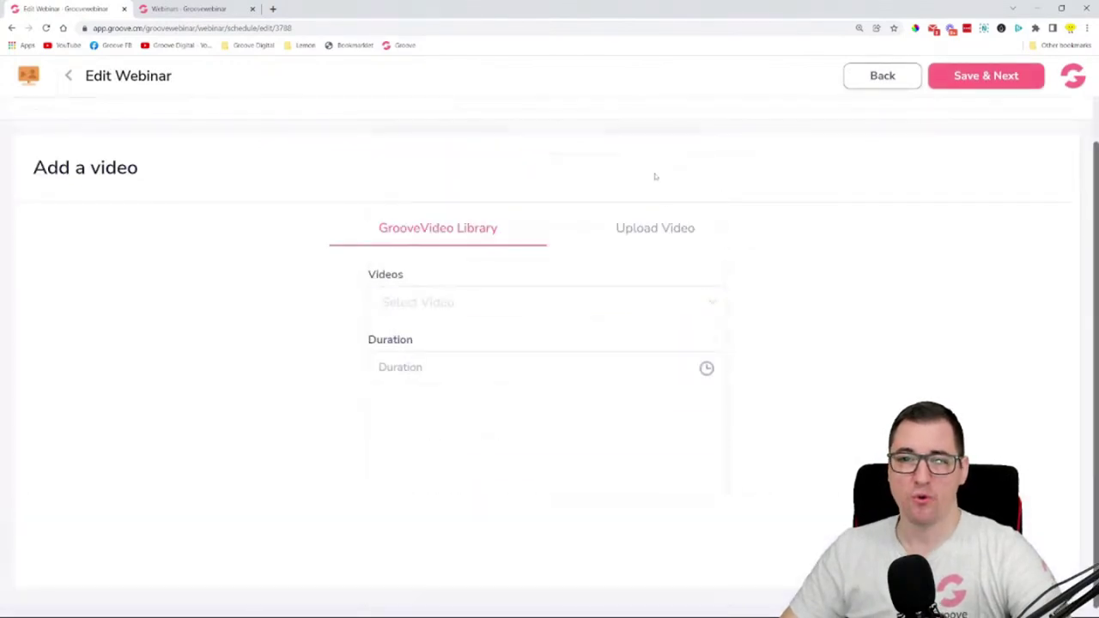
pyautogui.click(664, 228)
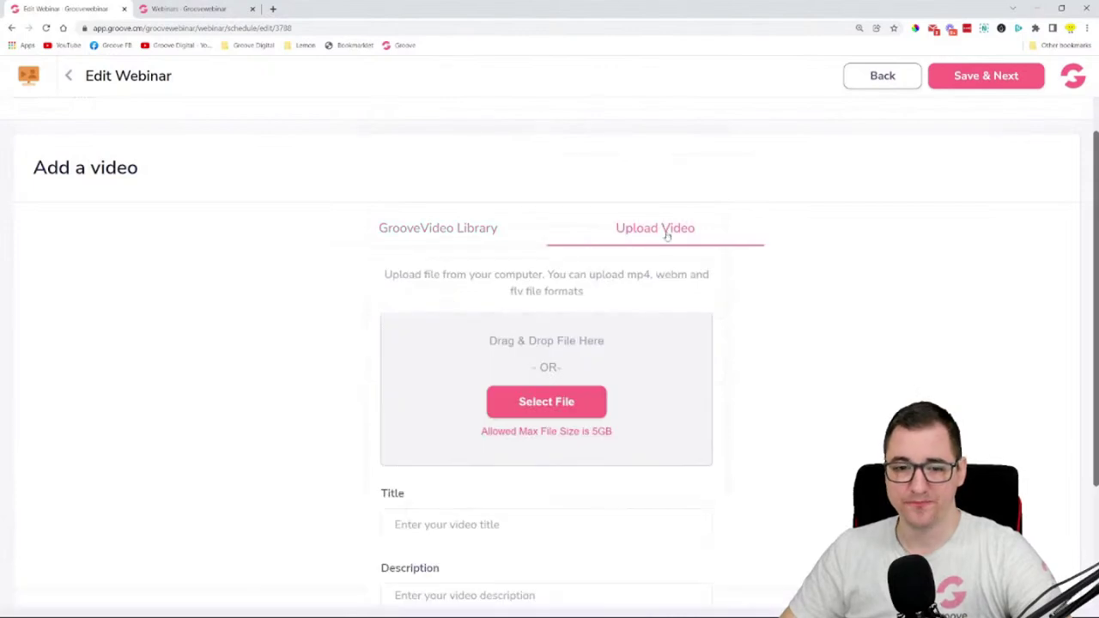
pyautogui.moveTo(471, 434); pyautogui.dragTo(615, 435)
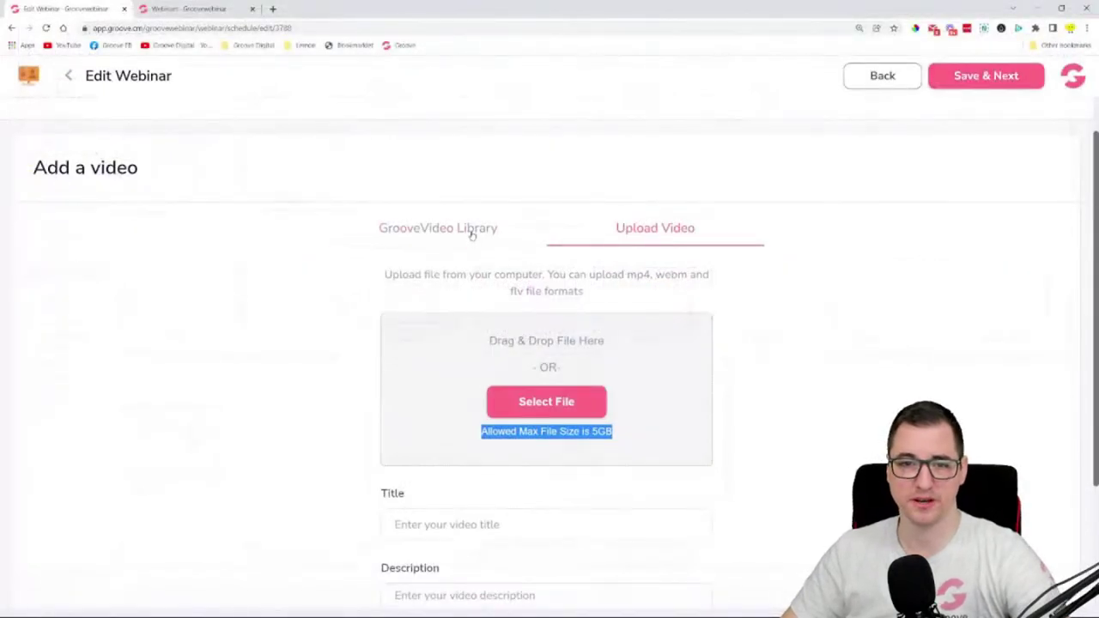
pyautogui.click(471, 231)
pyautogui.click(480, 312)
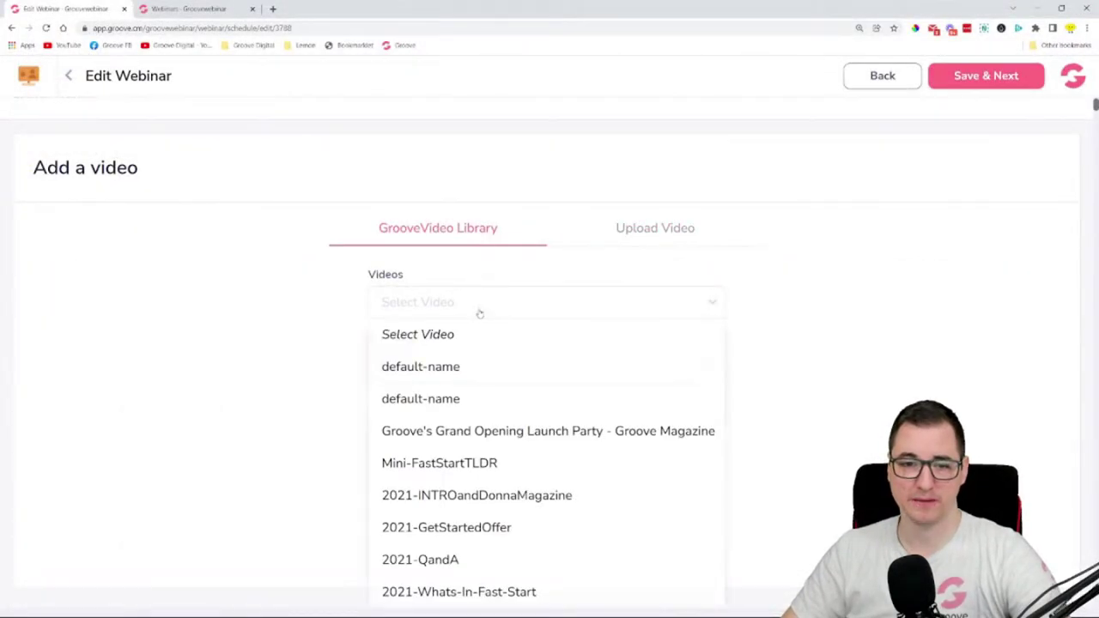
pyautogui.click(500, 445)
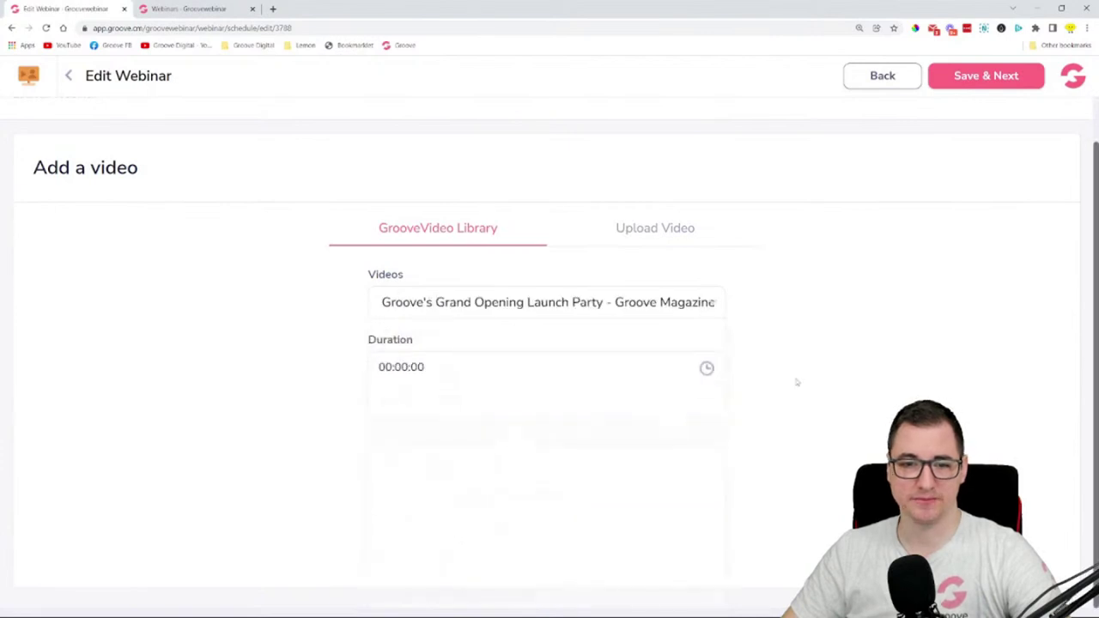
pyautogui.click(396, 375)
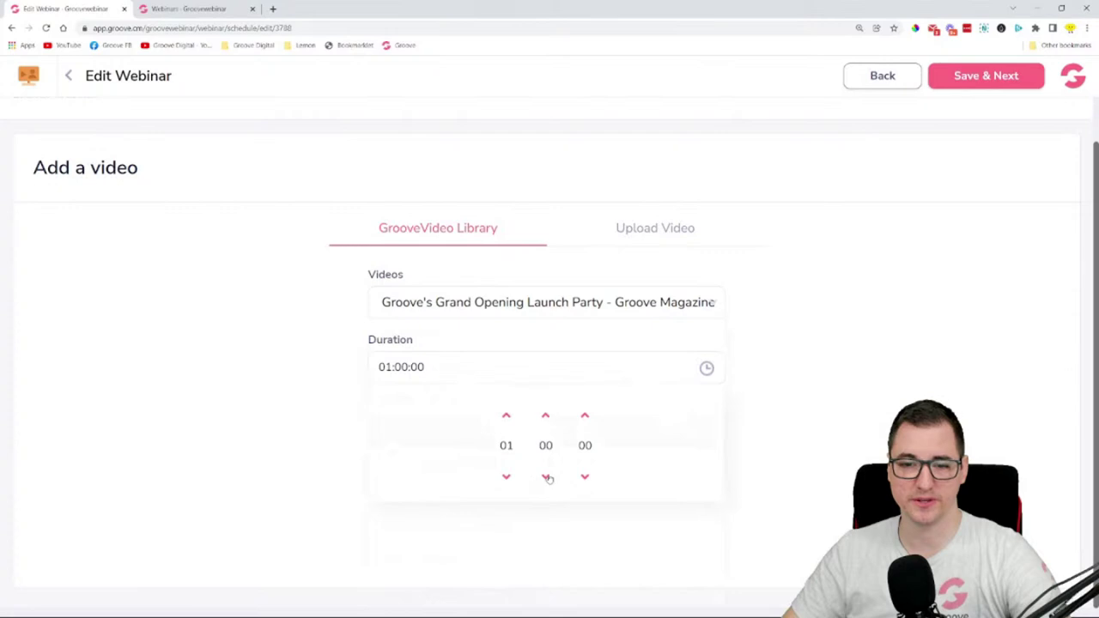
pyautogui.click(546, 418)
pyautogui.click(585, 418)
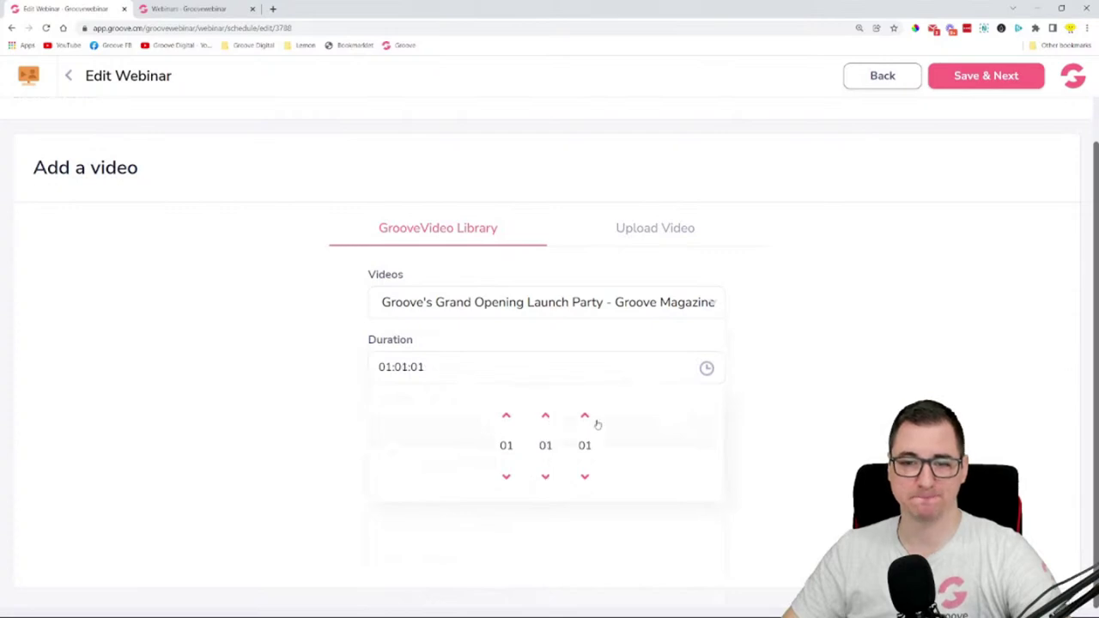
pyautogui.click(807, 401)
# - Choose the Orientation and CEO Habits library video (02:52:23) and save the video choice
pyautogui.click(482, 302)
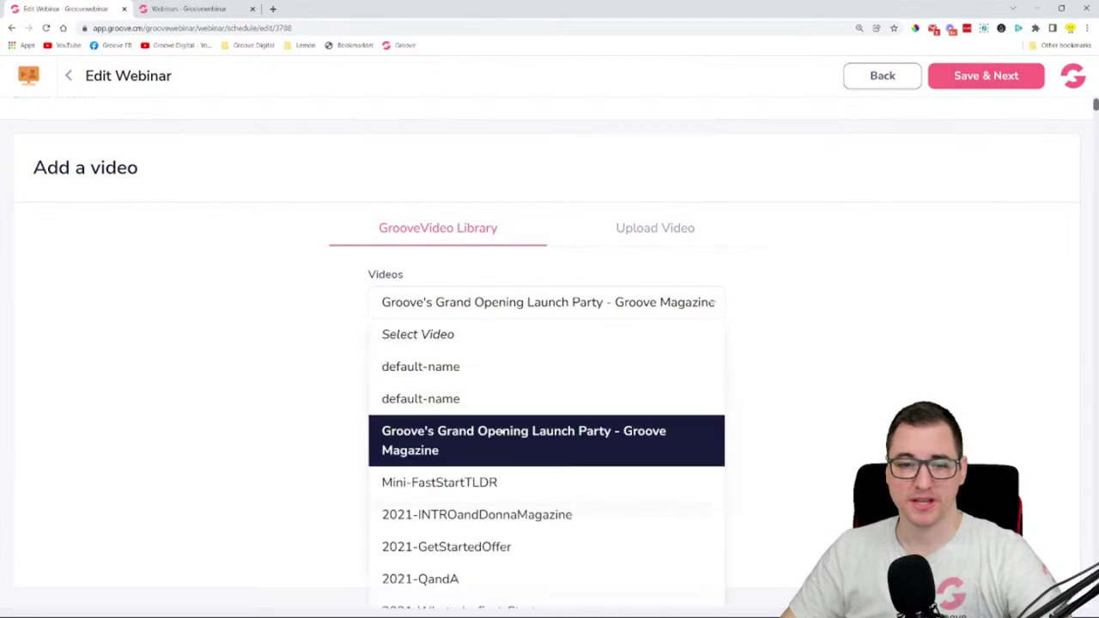
pyautogui.scroll(-1, 504, 455)
pyautogui.scroll(-1, 504, 455)
pyautogui.click(512, 496)
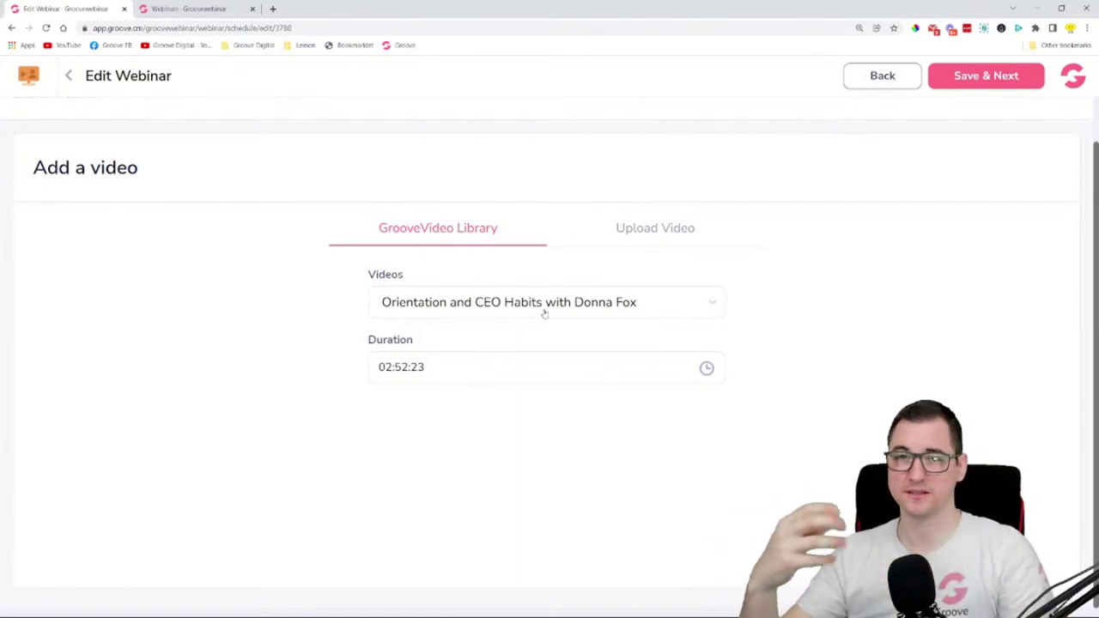
pyautogui.click(392, 369)
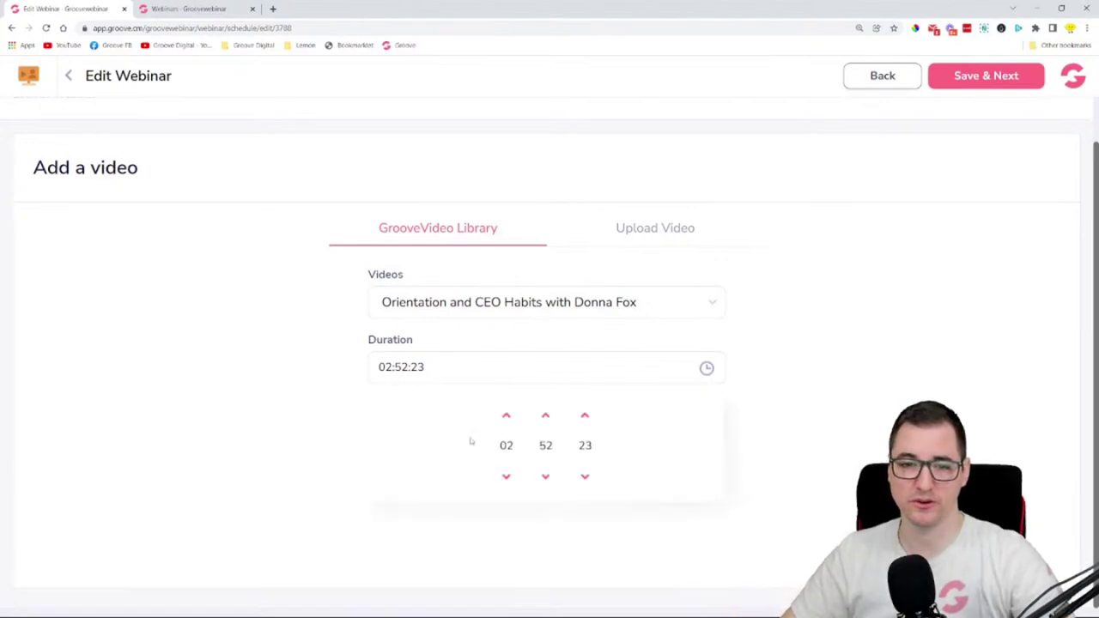
pyautogui.click(770, 398)
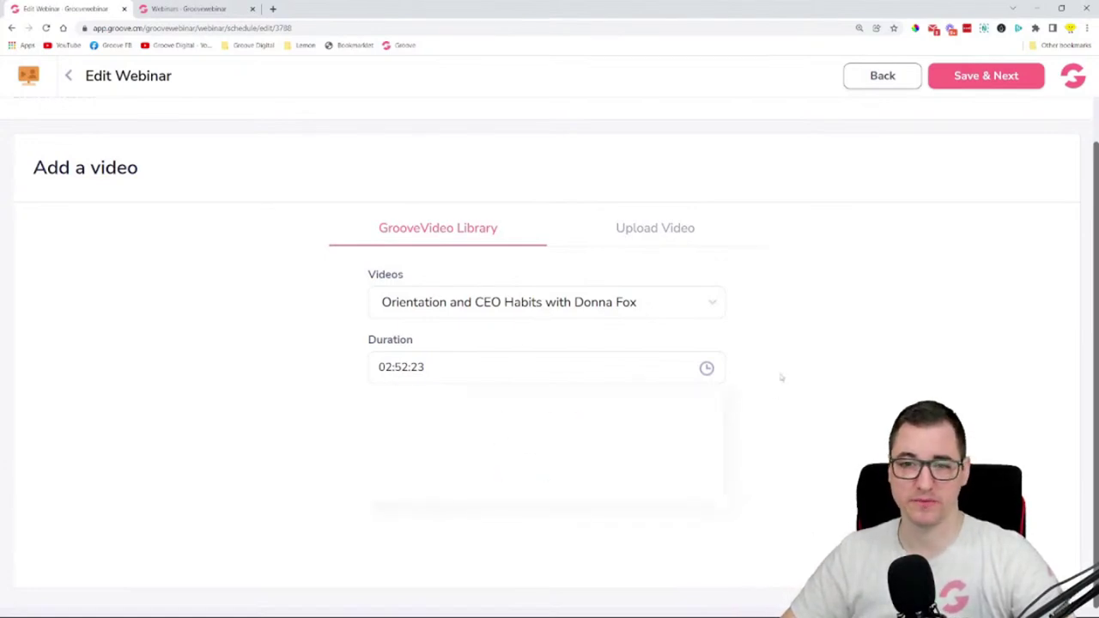
pyautogui.click(969, 79)
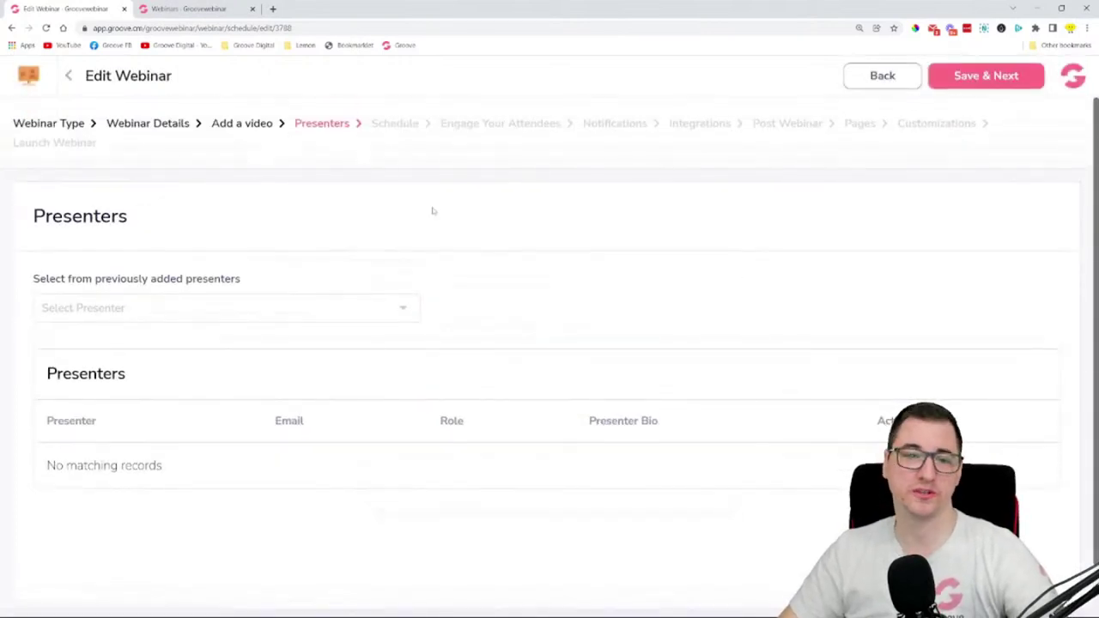
# - Look through the previously added presenters, then choose to add a new presenter
pyautogui.scroll(-1, 429, 232)
pyautogui.click(401, 265)
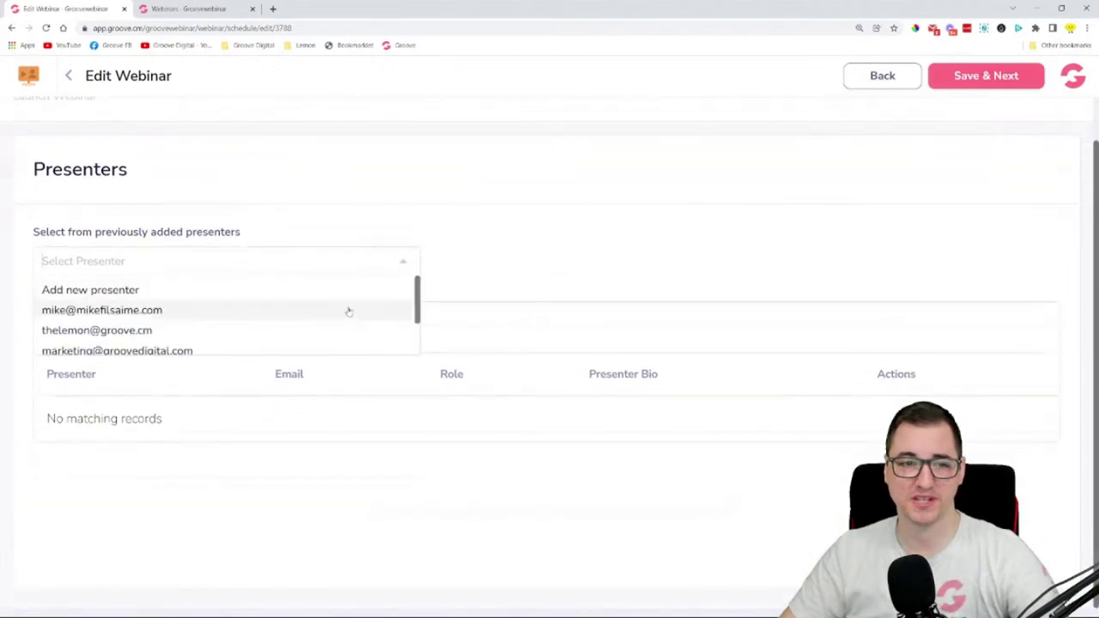
pyautogui.scroll(-1, 344, 311)
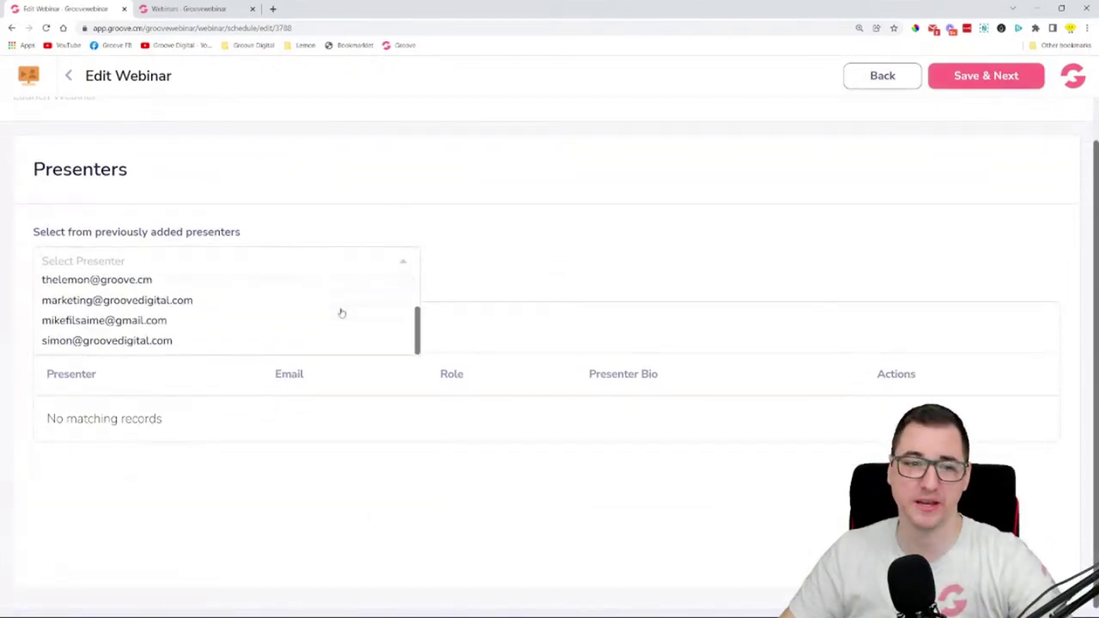
pyautogui.scroll(1, 123, 334)
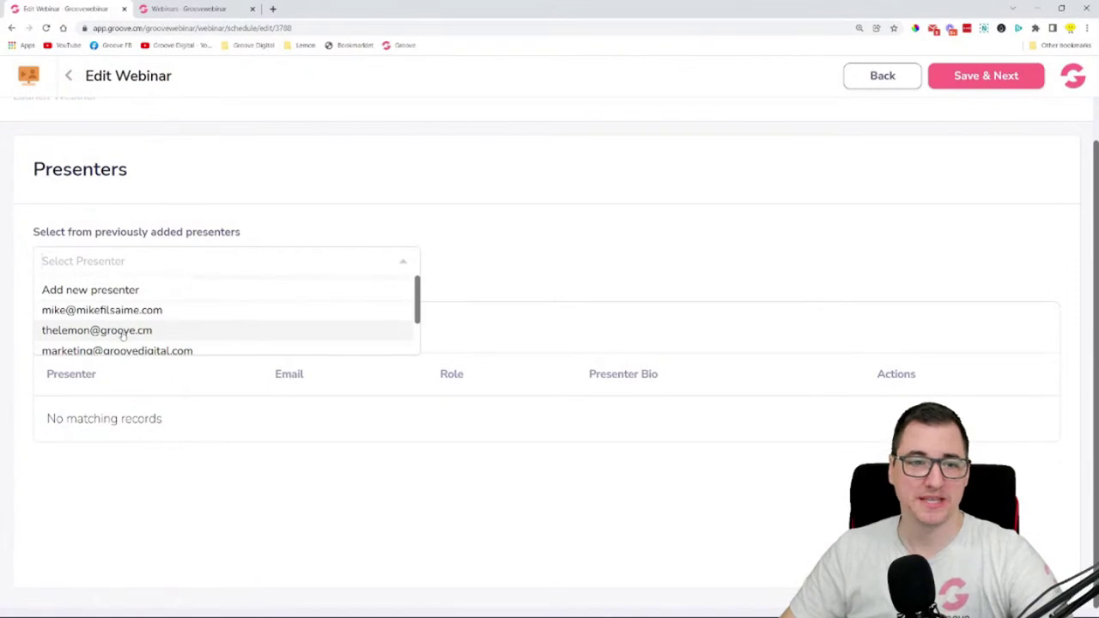
pyautogui.click(644, 230)
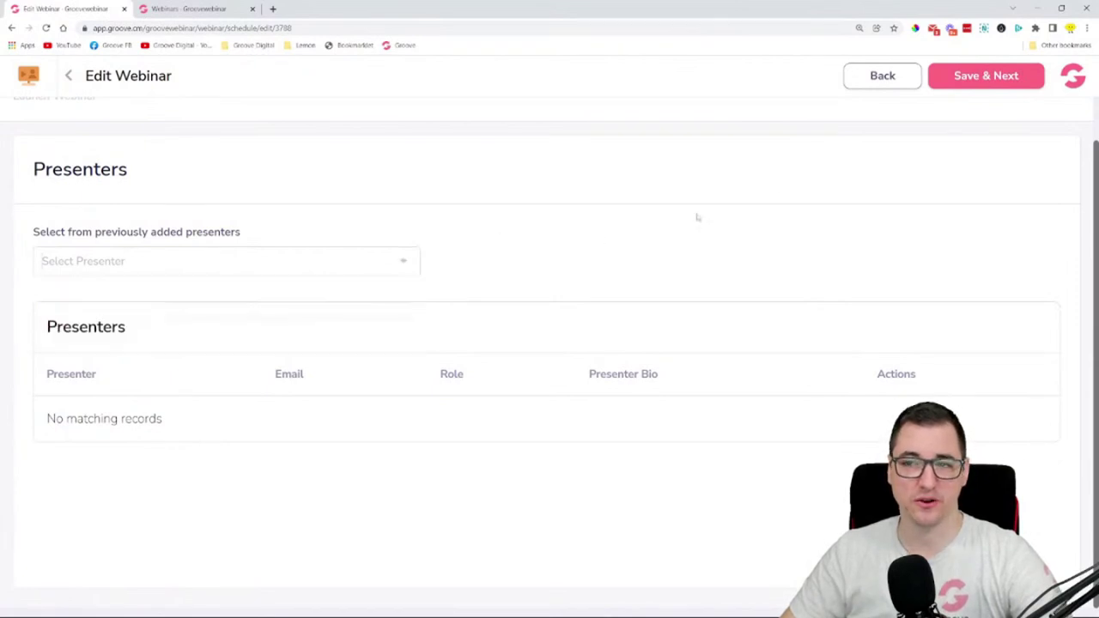
pyautogui.scroll(1, 925, 233)
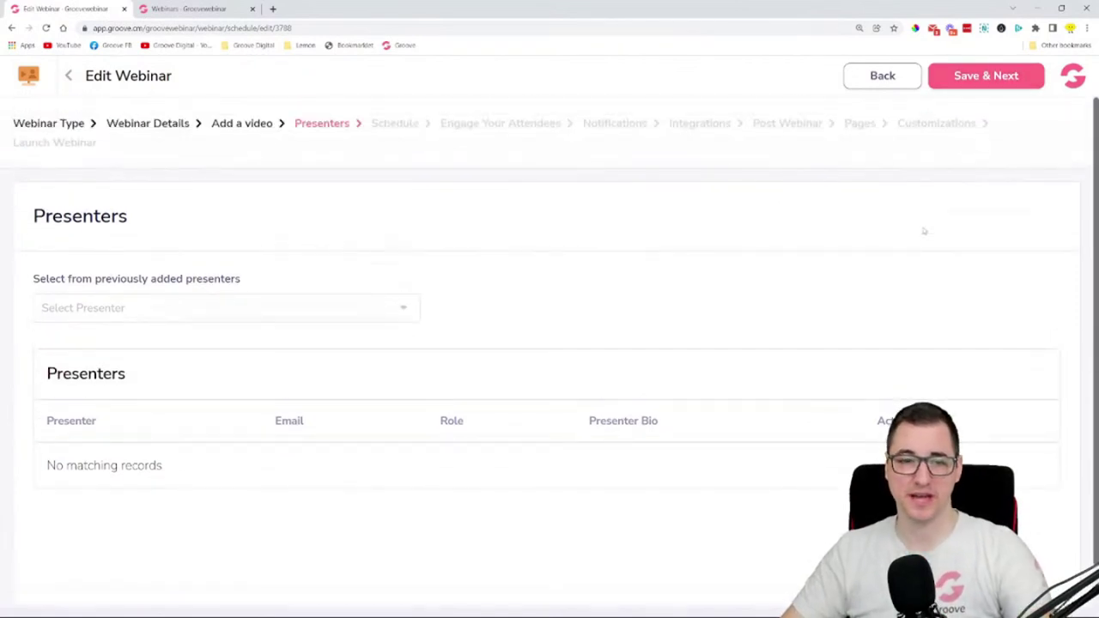
pyautogui.scroll(-1, 898, 240)
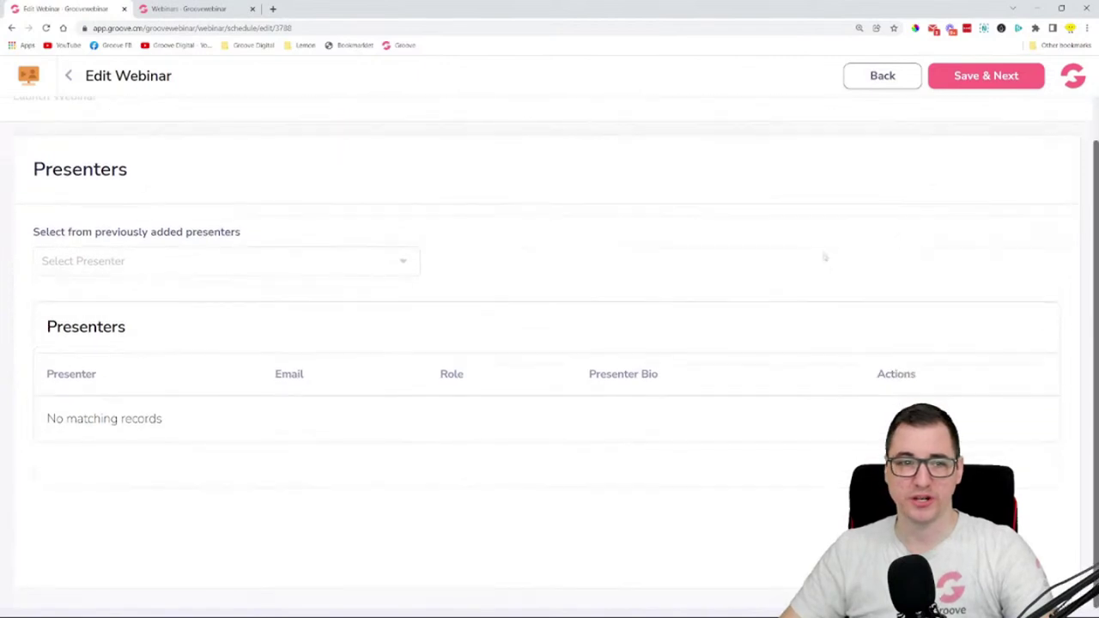
pyautogui.click(225, 260)
pyautogui.click(74, 293)
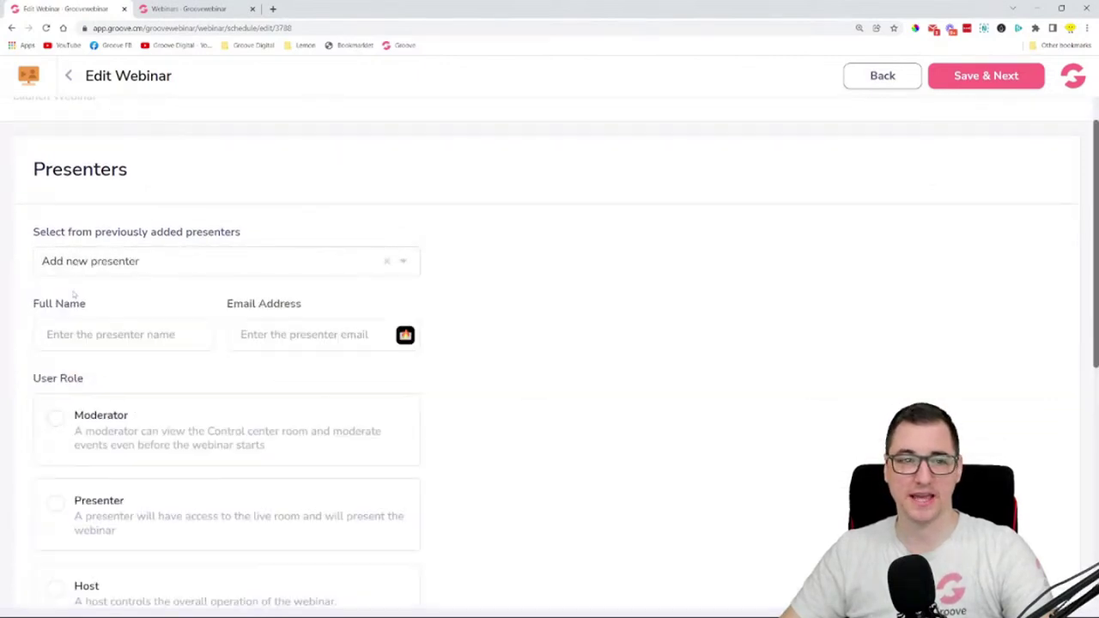
# - Enter the new presenter's full name and e-mail address
pyautogui.click(104, 336)
pyautogui.press('Tab')
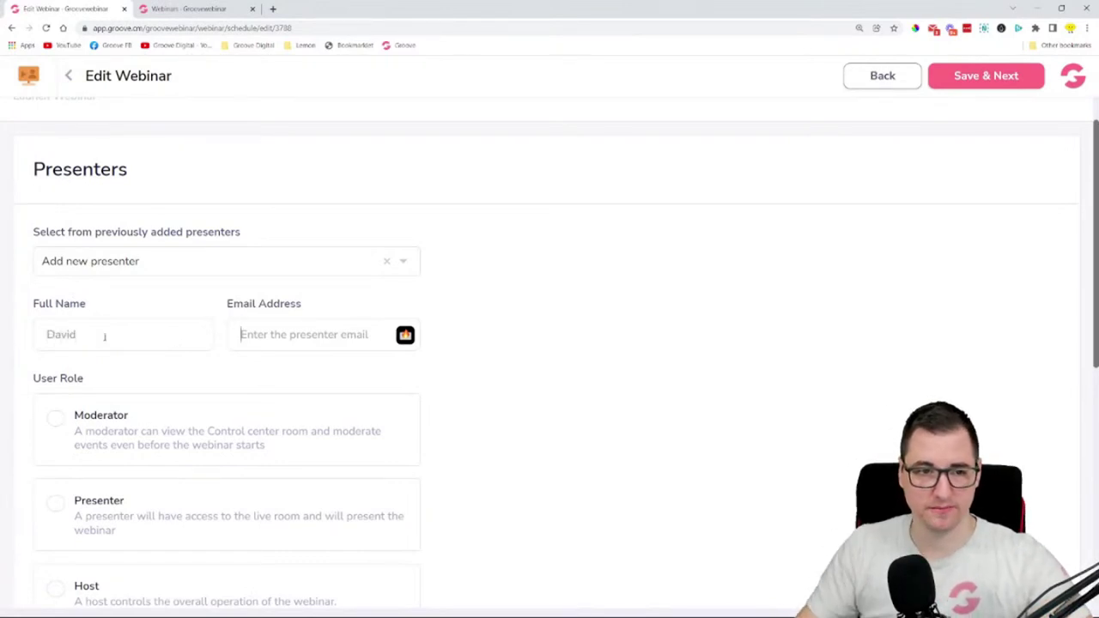
pyautogui.click(104, 336)
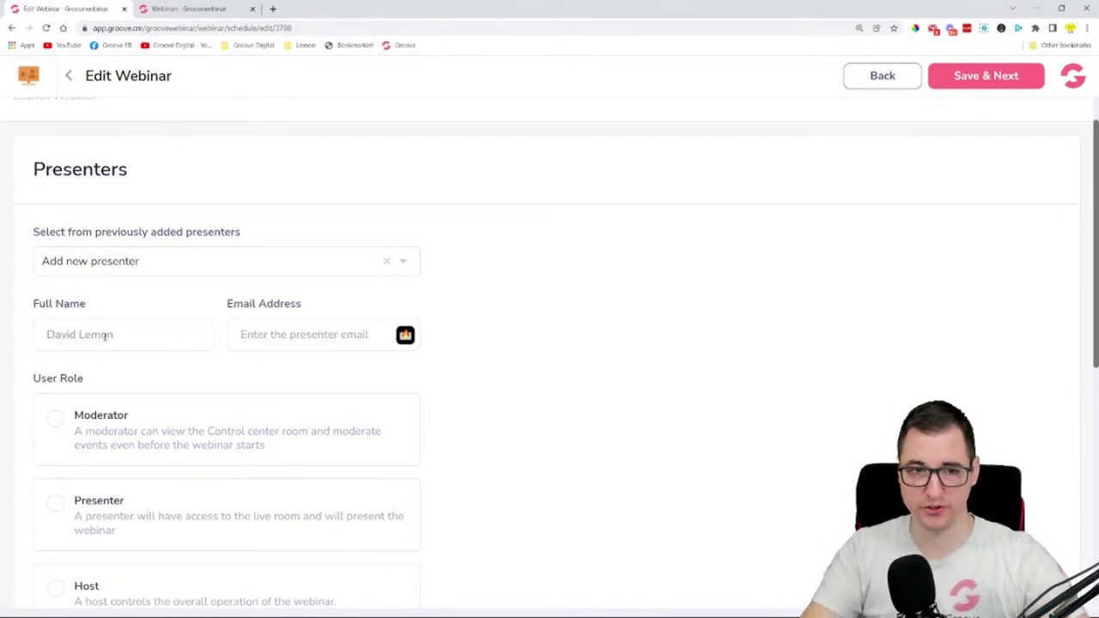
pyautogui.press('Tab')
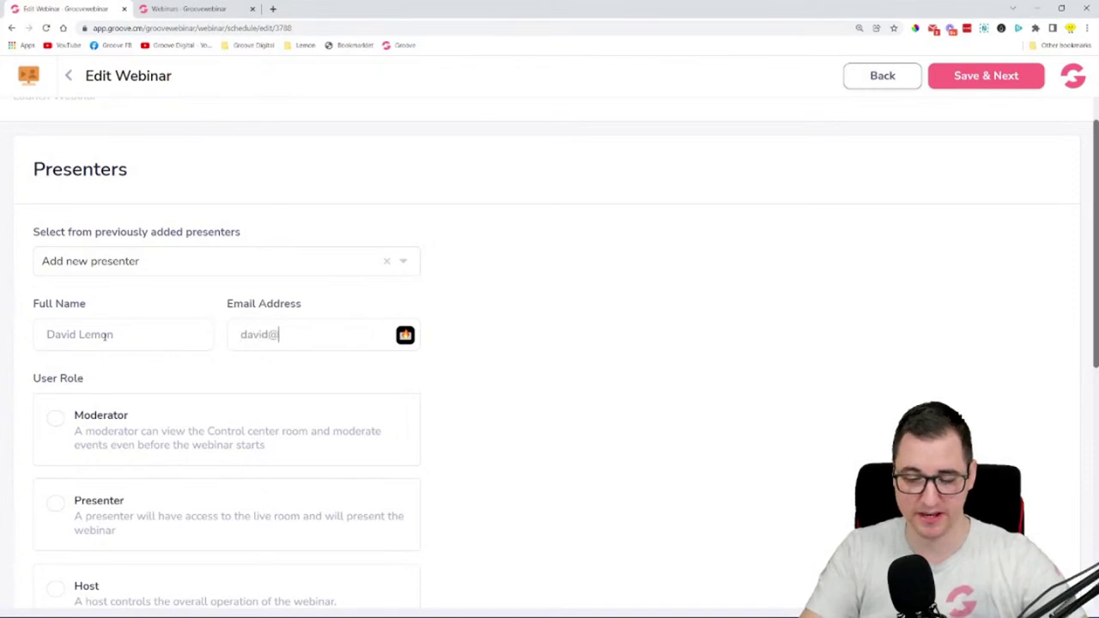
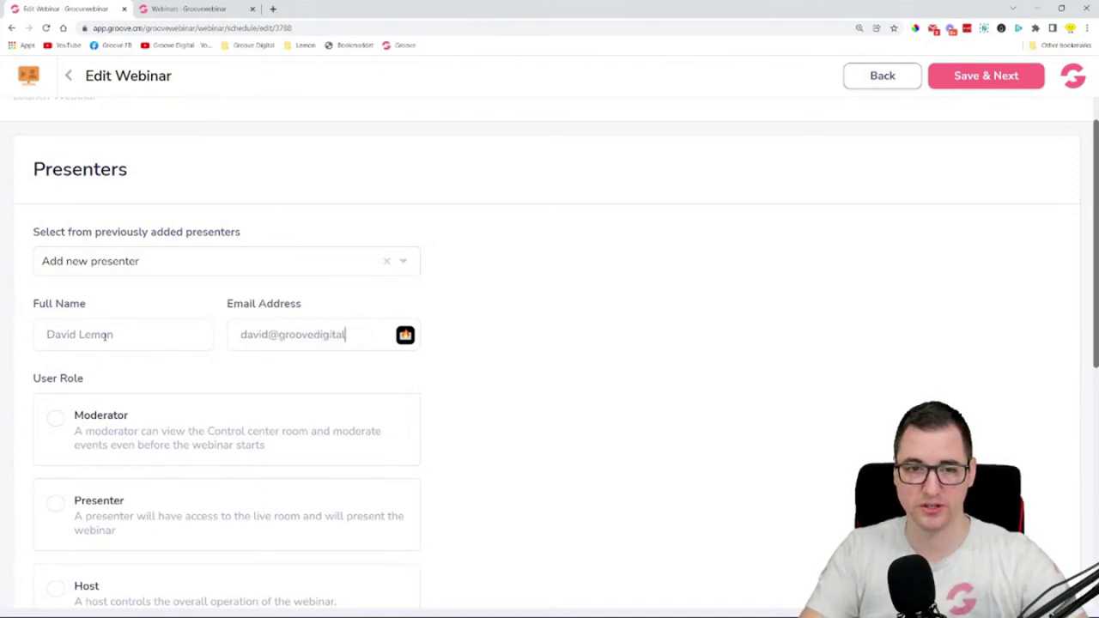
pyautogui.scroll(-1, 355, 336)
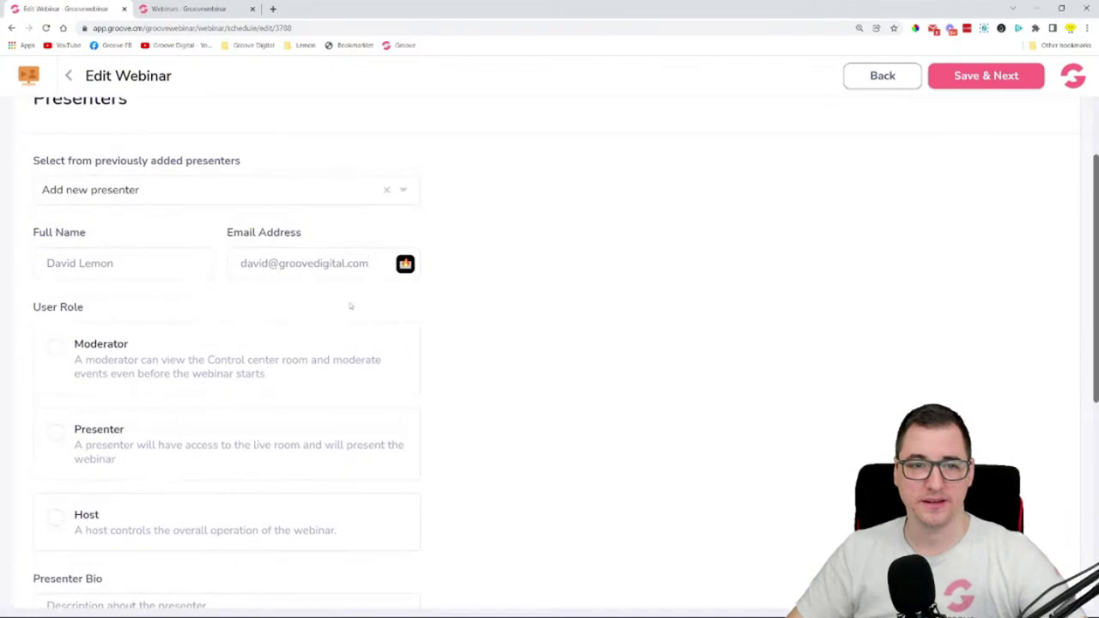
pyautogui.scroll(-2, 340, 295)
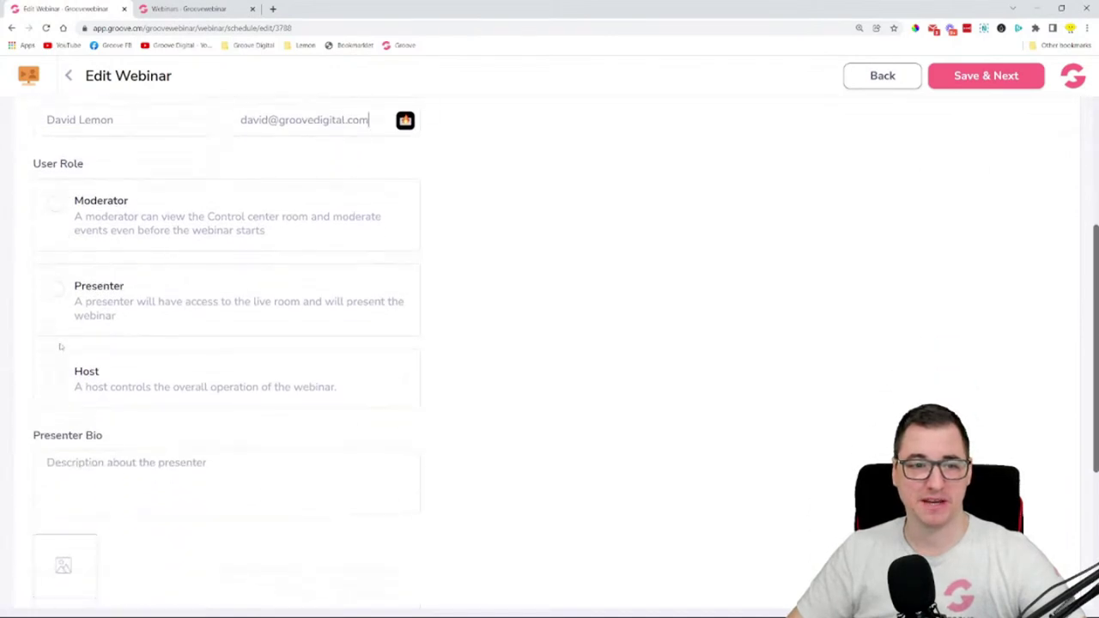
# - Make the presenter Host and write a bio as product experience manager @ Groove Digital
pyautogui.click(56, 378)
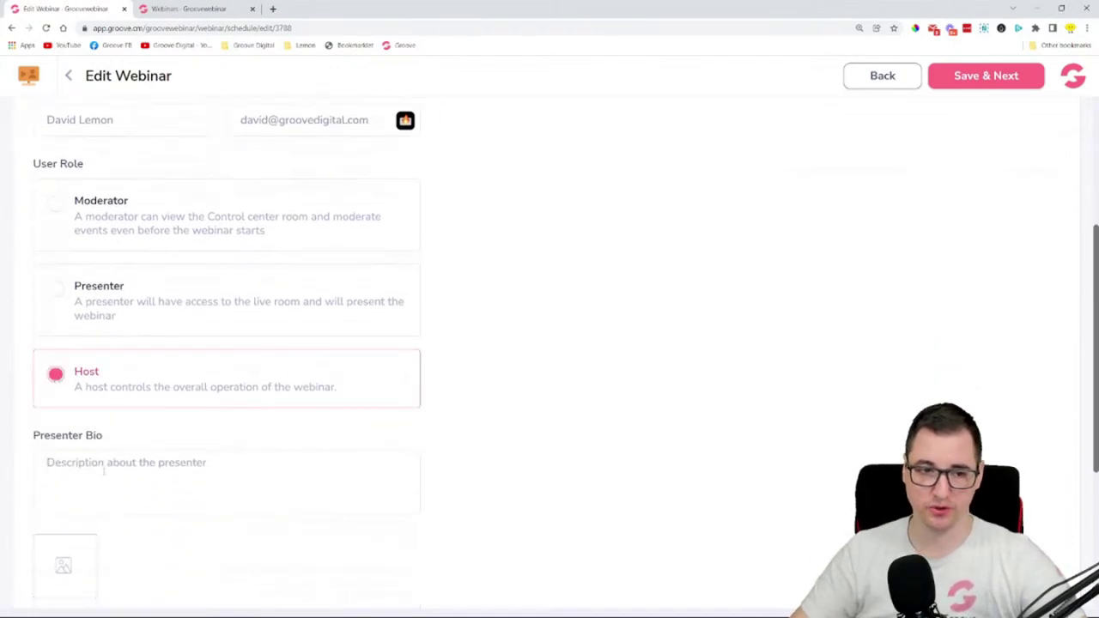
pyautogui.click(104, 471)
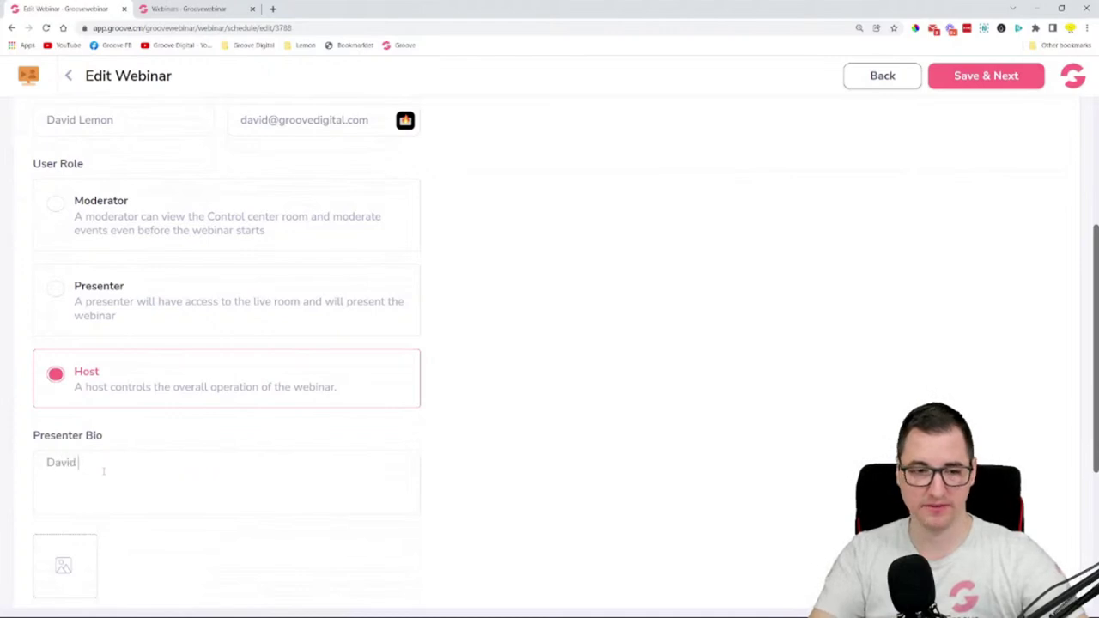
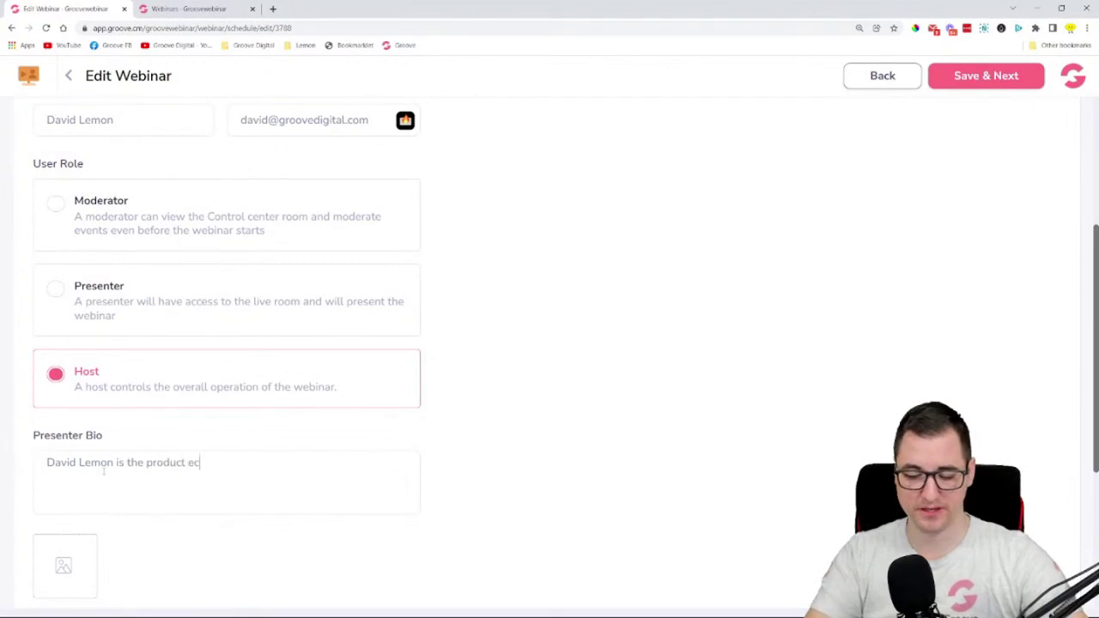
pyautogui.write('xpe')
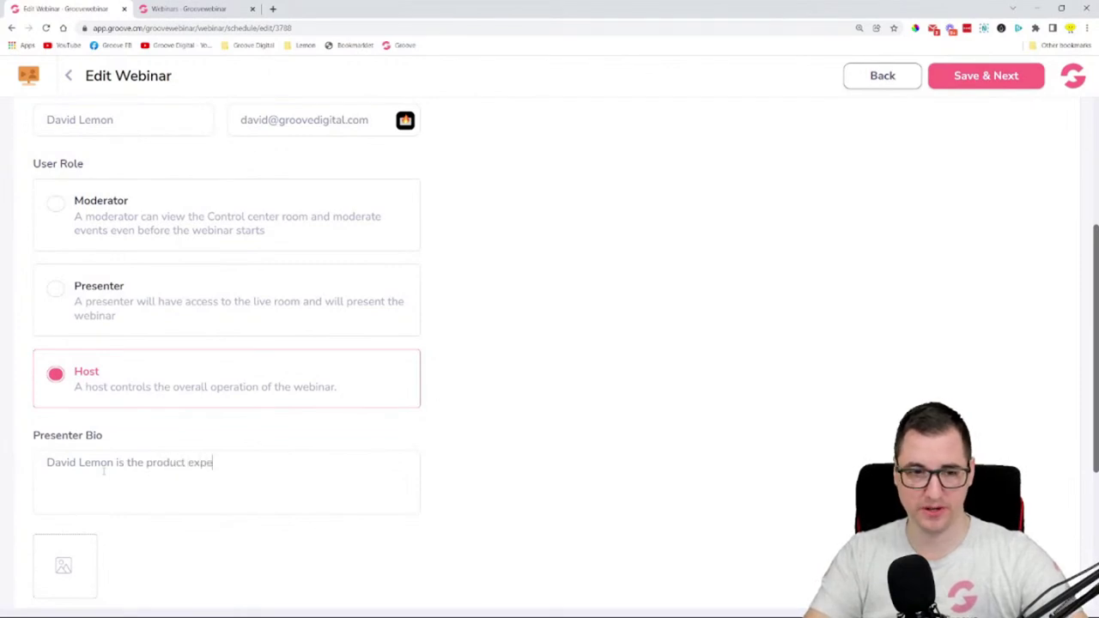
pyautogui.write('rience mana')
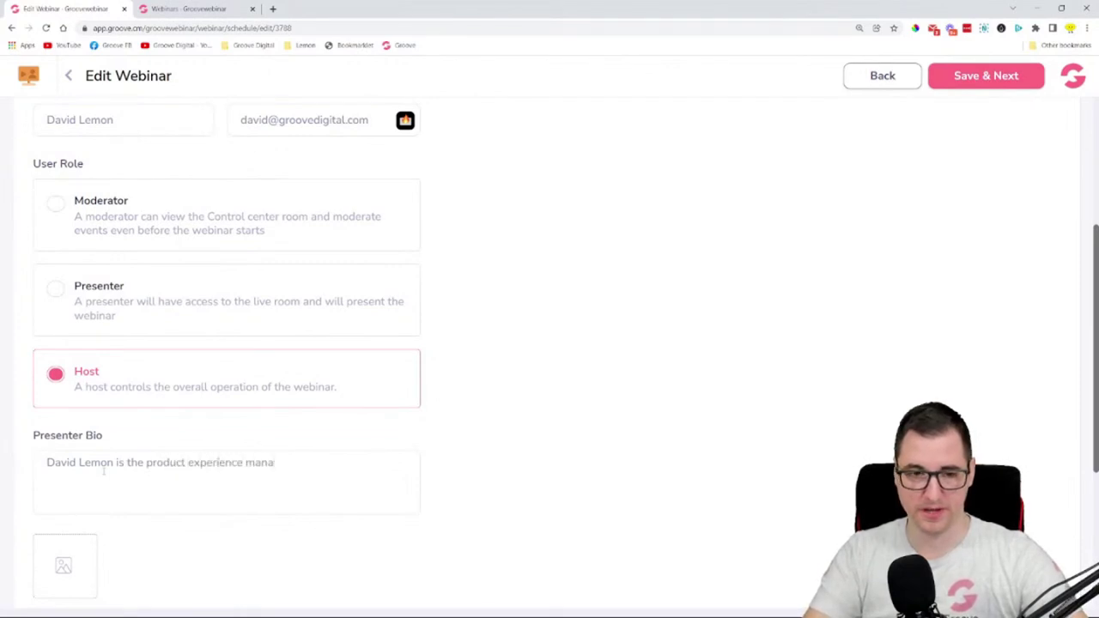
pyautogui.write('ger')
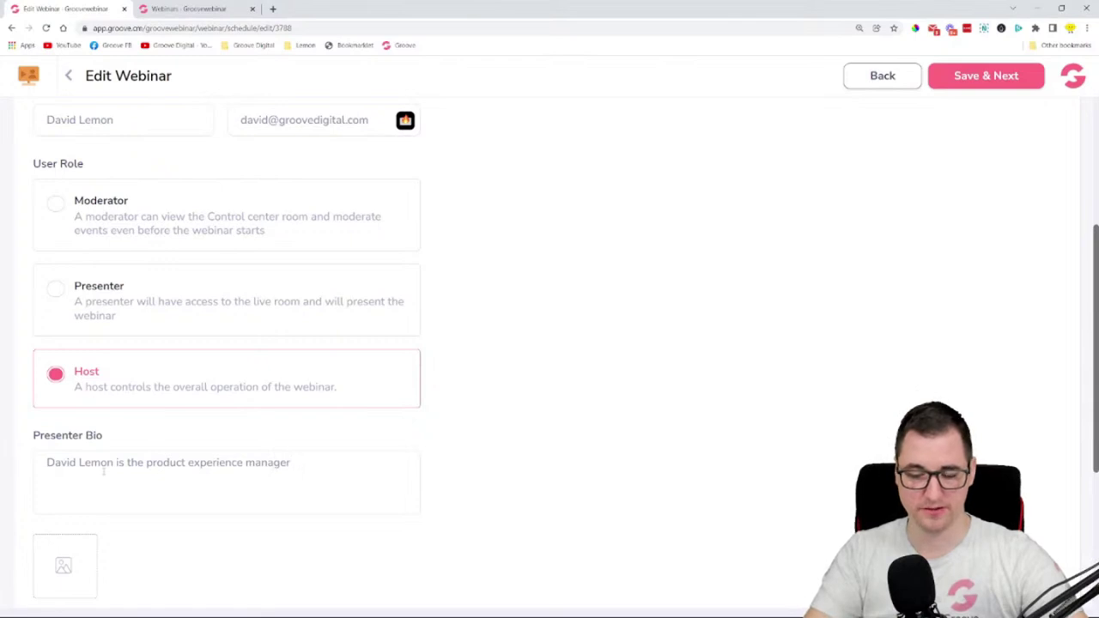
pyautogui.write(' @ Groove')
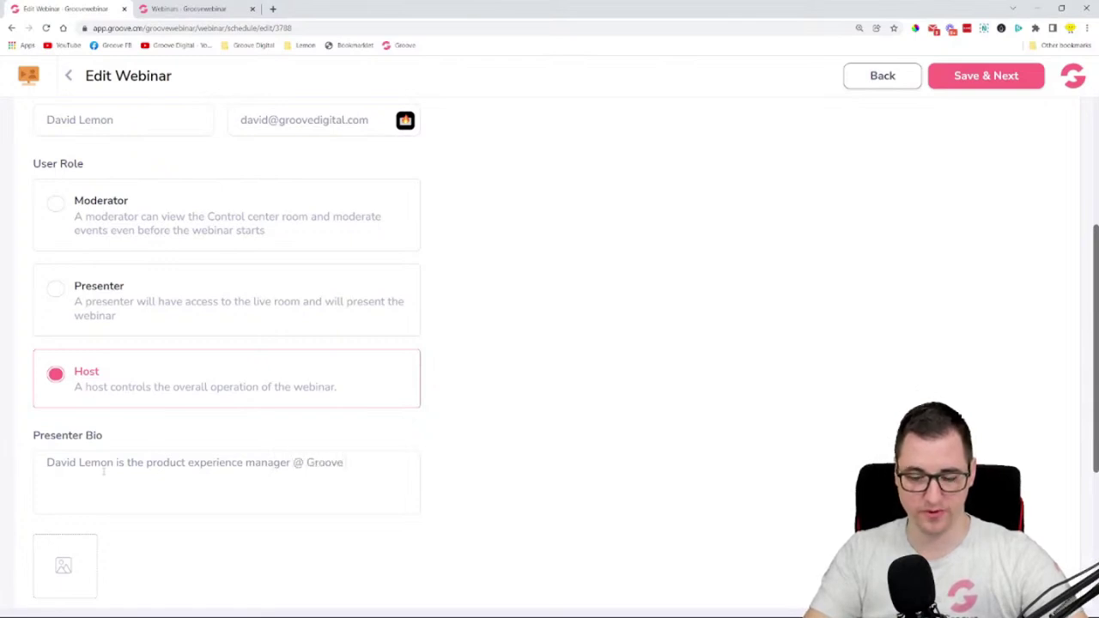
pyautogui.write(' Digital.')
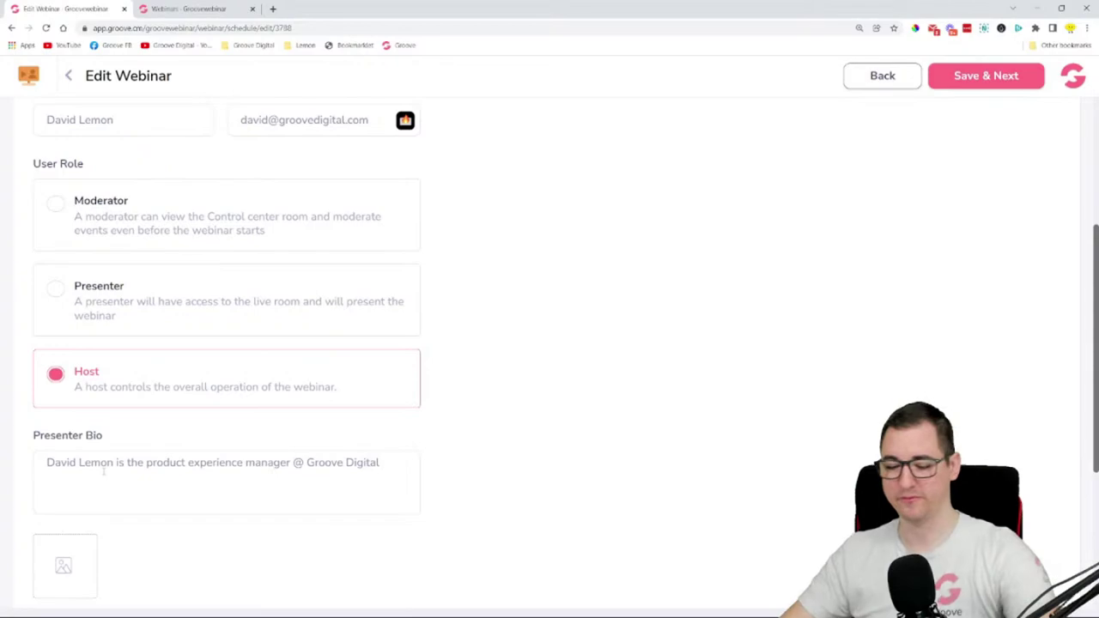
pyautogui.scroll(-3, 189, 414)
# - Choose the photo of the man with glasses from the image library as the presenter image
pyautogui.click(213, 358)
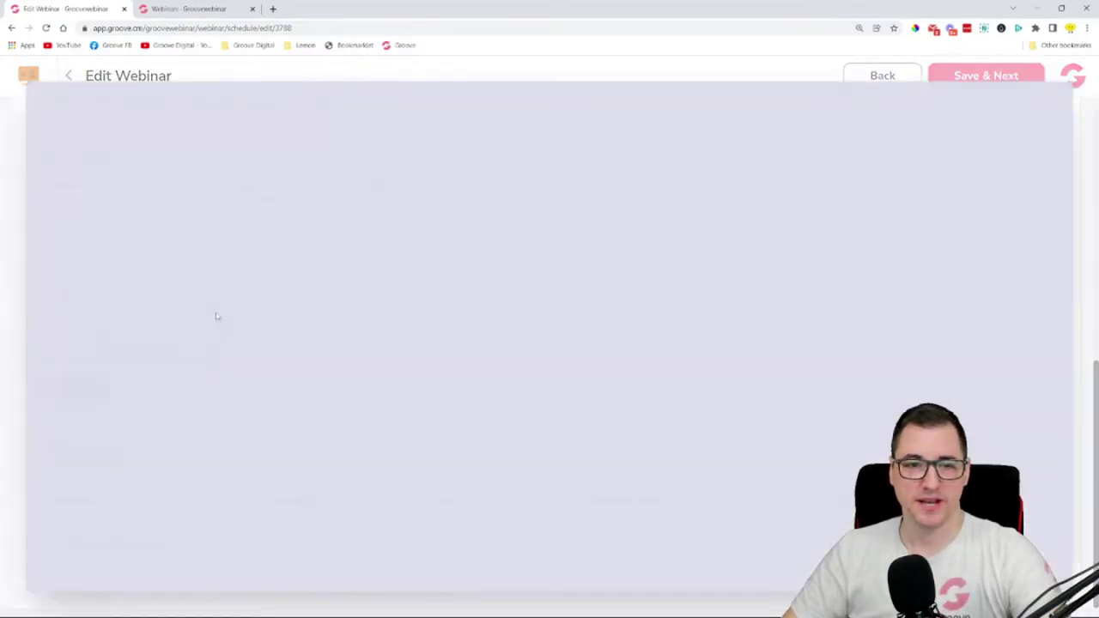
pyautogui.scroll(-13, 695, 305)
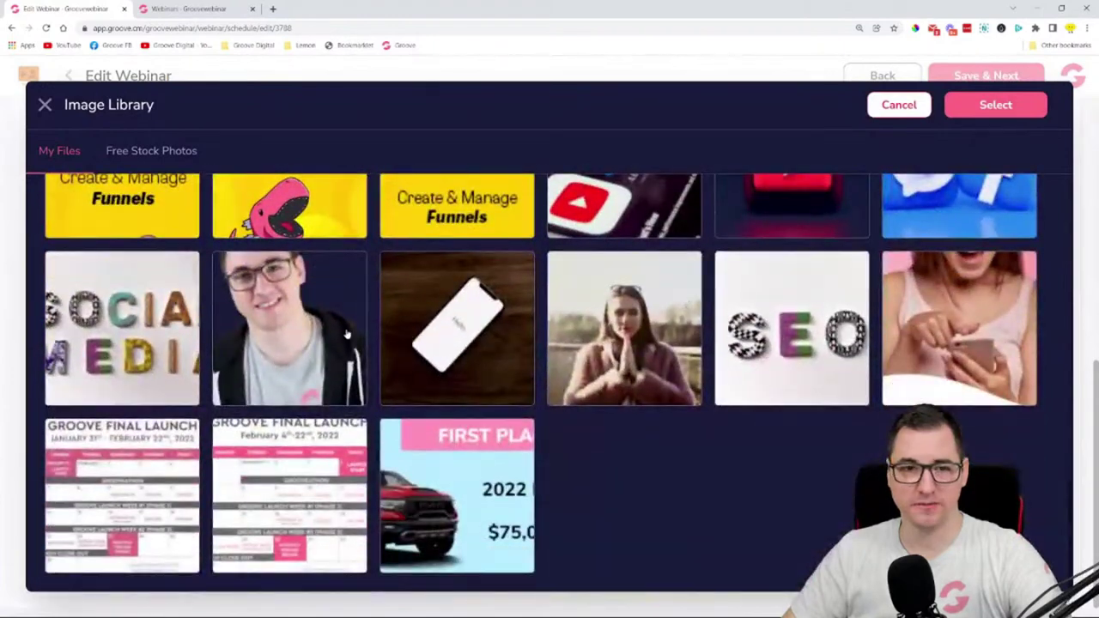
pyautogui.click(348, 335)
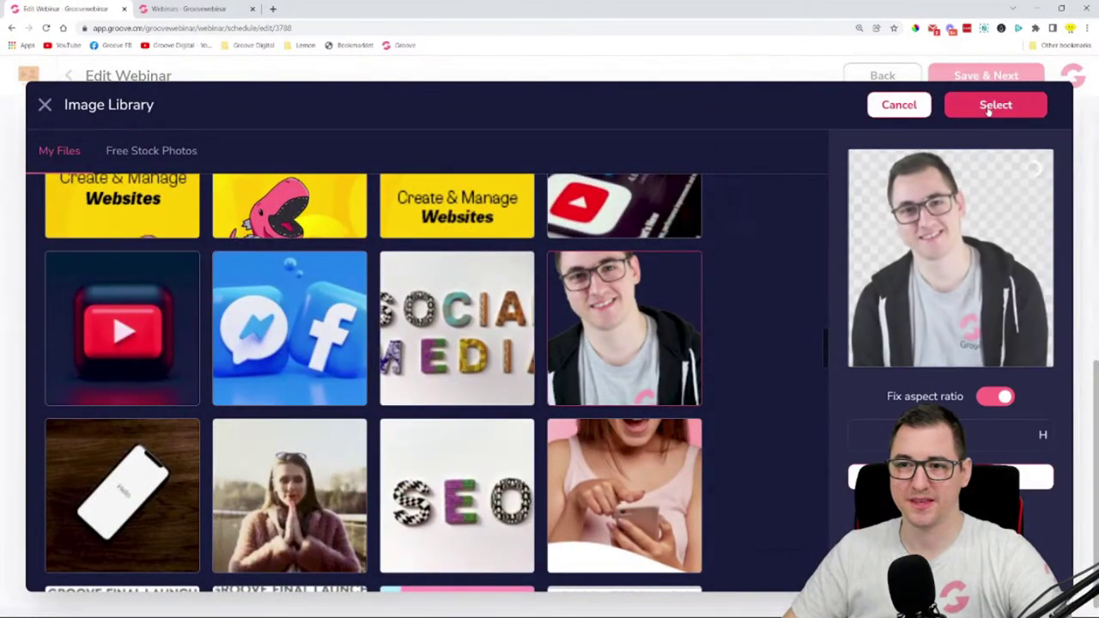
pyautogui.click(989, 106)
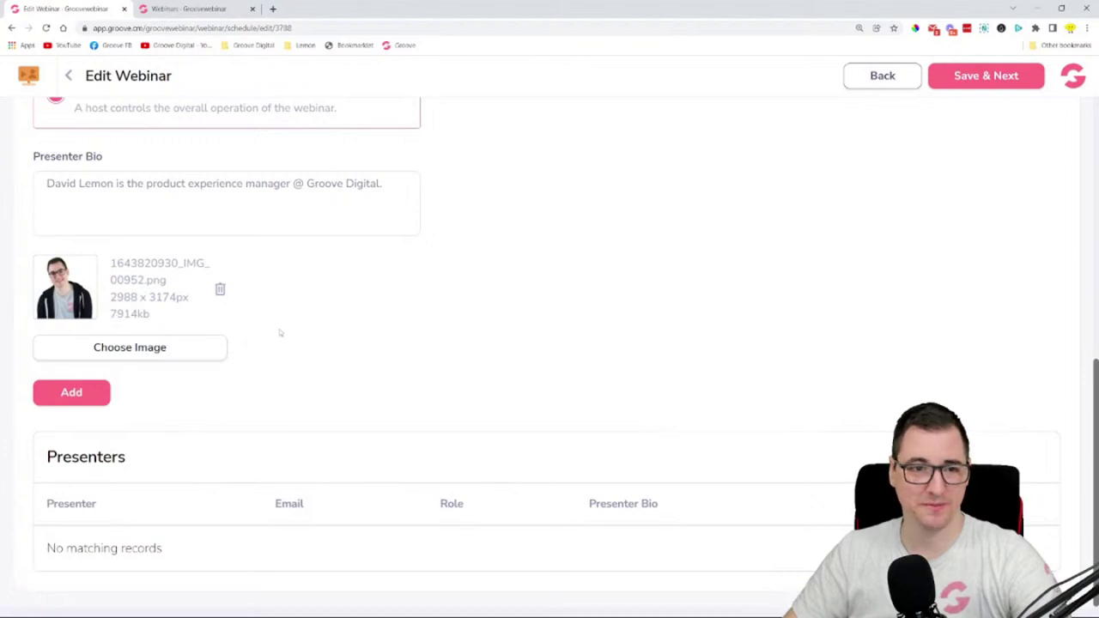
# - Resize the photo to width 350 (350 × 371 px, 163kb) and reattach it
pyautogui.click(125, 347)
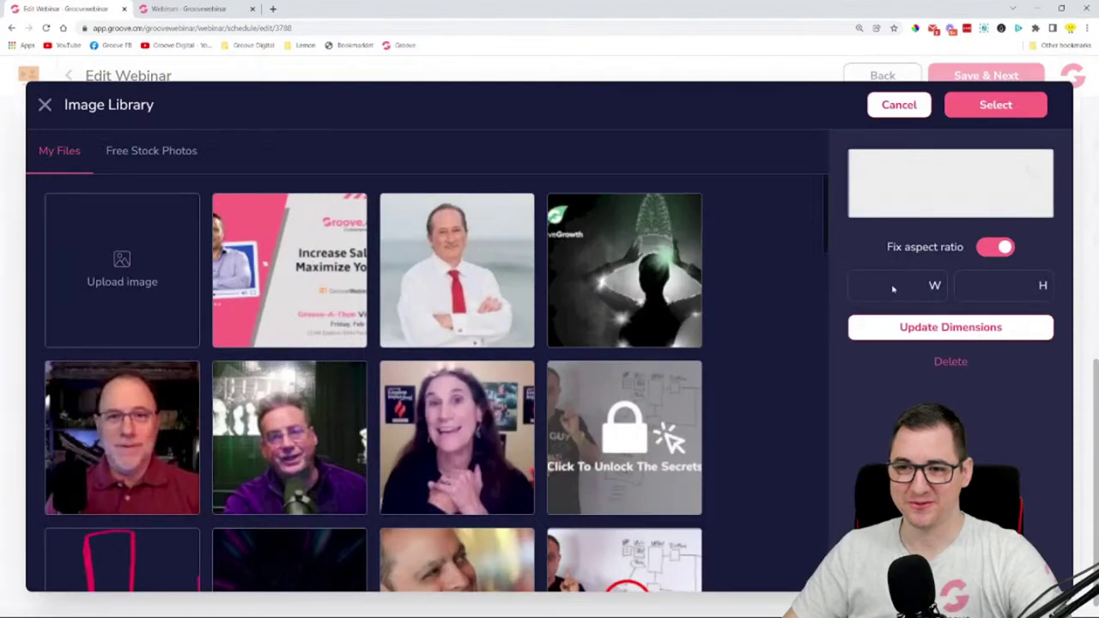
pyautogui.doubleClick(875, 435)
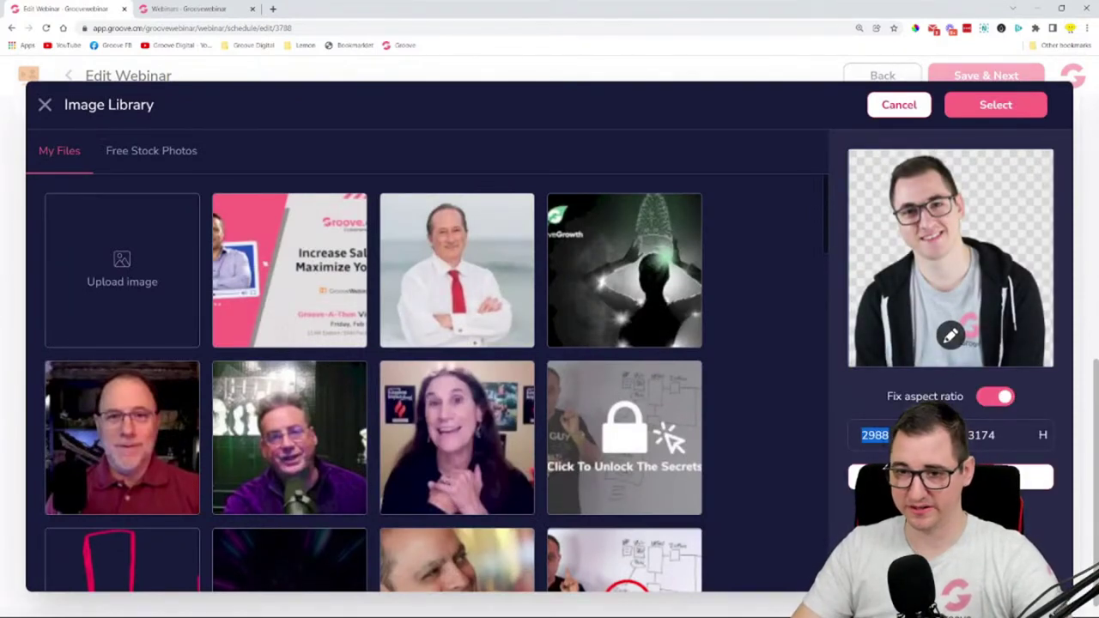
pyautogui.write('350')
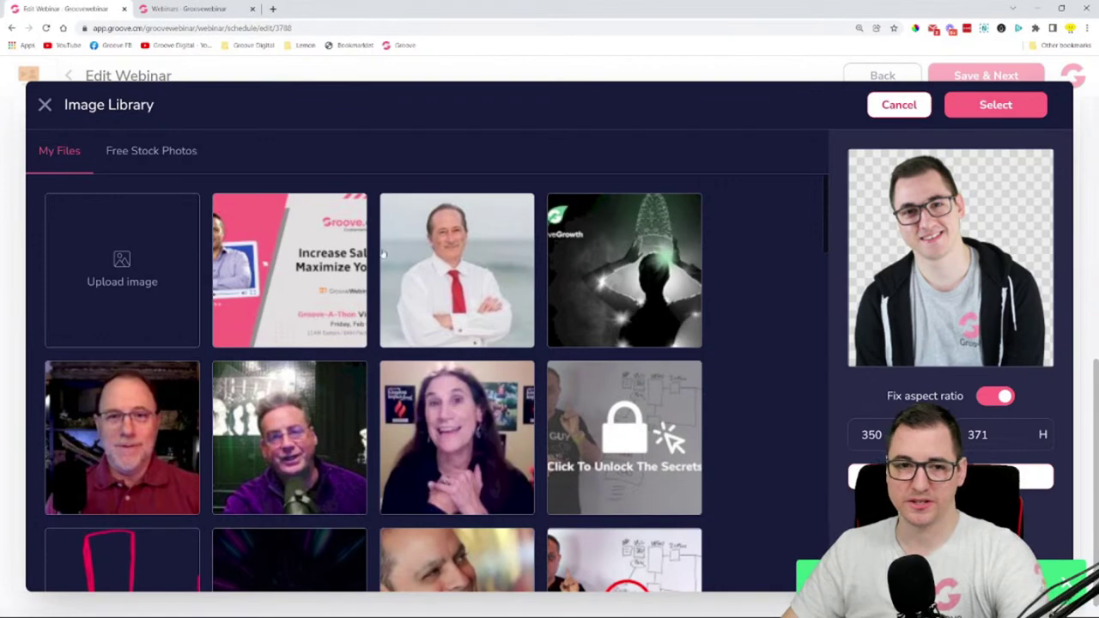
pyautogui.click(316, 260)
pyautogui.scroll(-2, 328, 268)
pyautogui.scroll(-12, 328, 268)
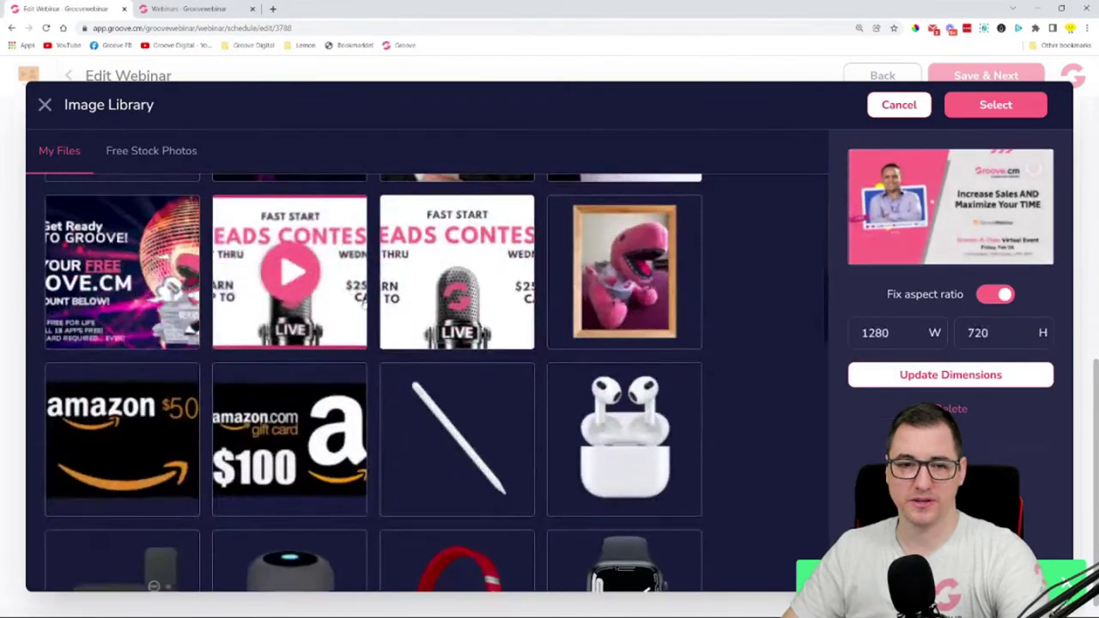
pyautogui.scroll(-5, 408, 384)
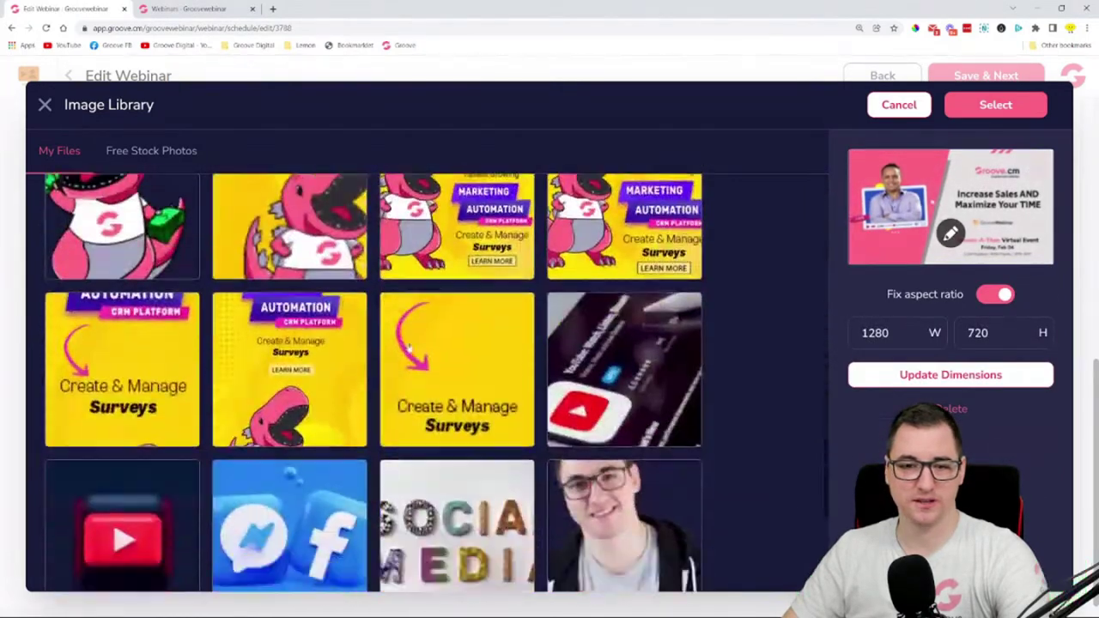
pyautogui.click(624, 371)
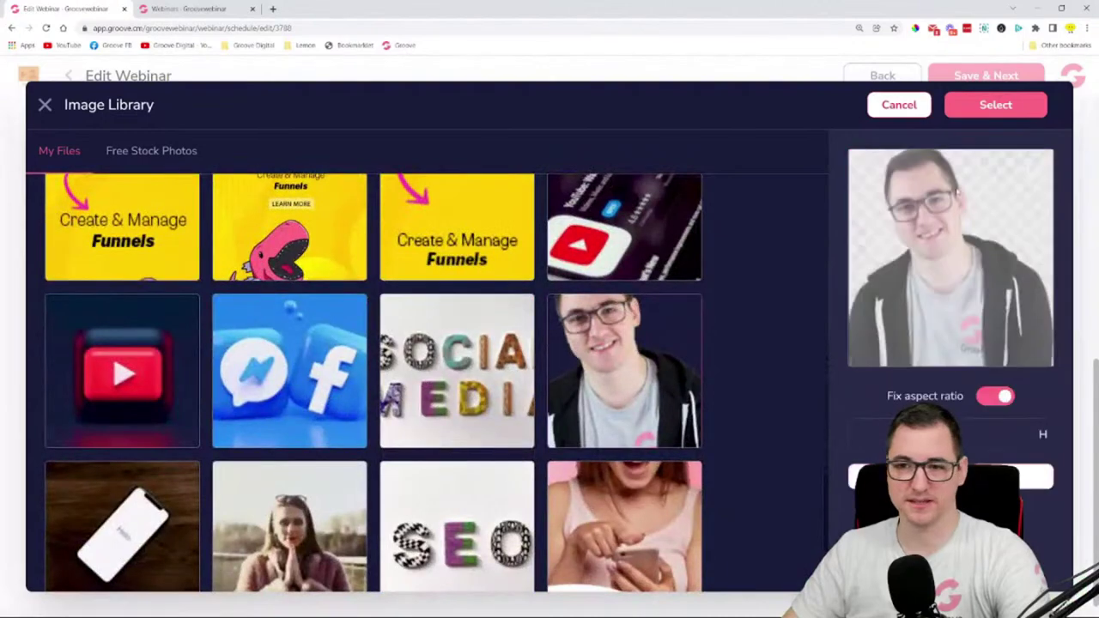
pyautogui.click(993, 111)
pyautogui.moveTo(110, 318); pyautogui.dragTo(148, 335)
pyautogui.click(415, 353)
pyautogui.scroll(-1, 343, 352)
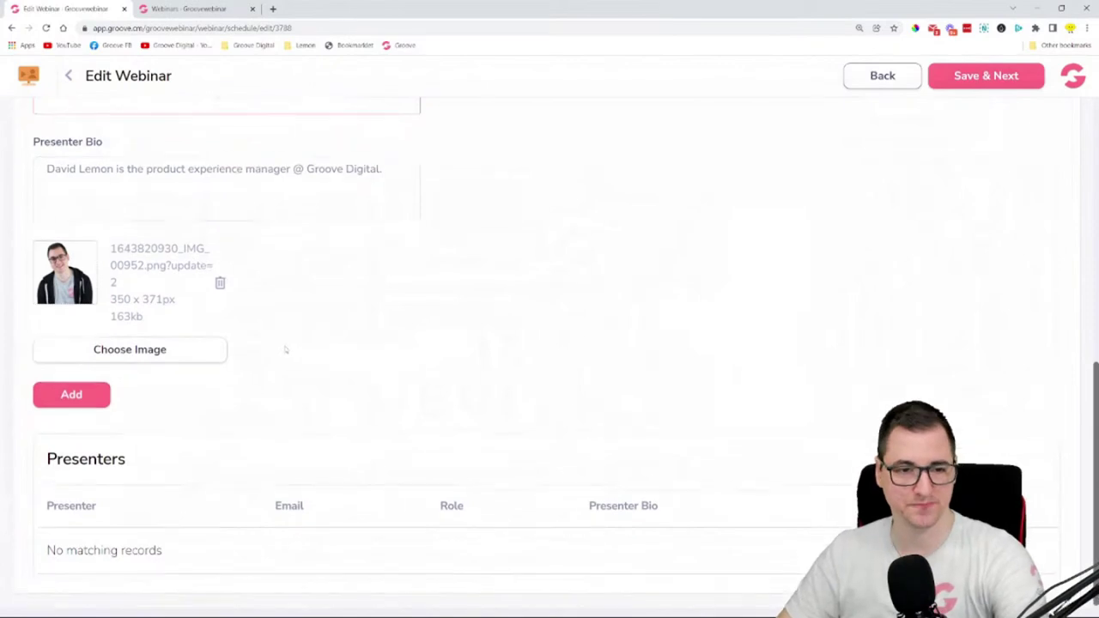
# - Add the presenter as Host, then reopen their details and Update to save them
pyautogui.click(99, 390)
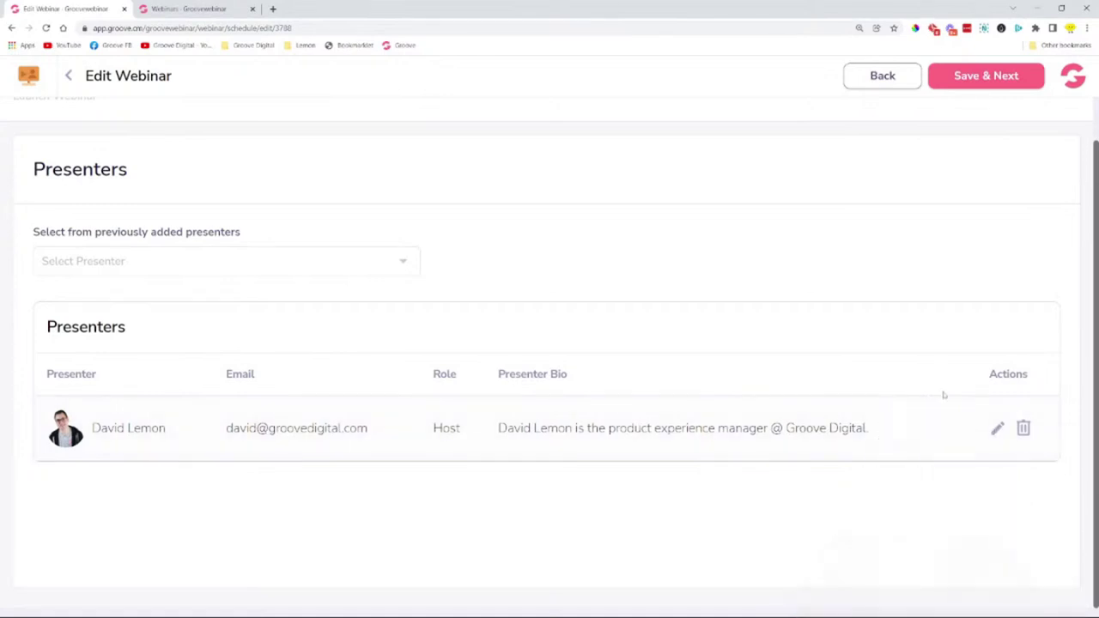
pyautogui.click(997, 429)
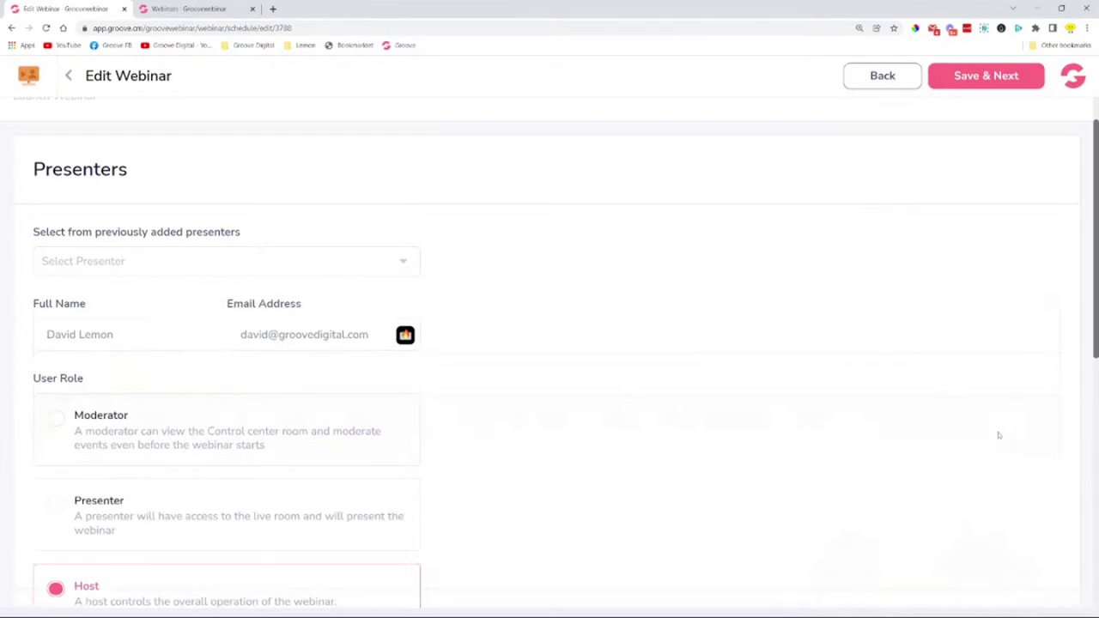
pyautogui.scroll(-6, 863, 374)
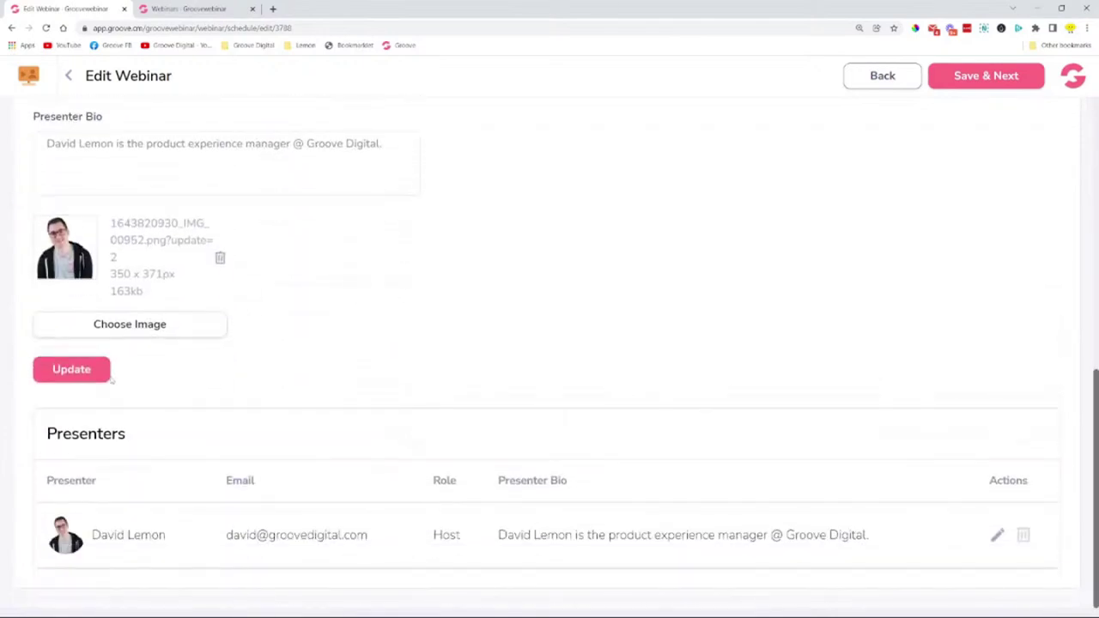
pyautogui.click(109, 378)
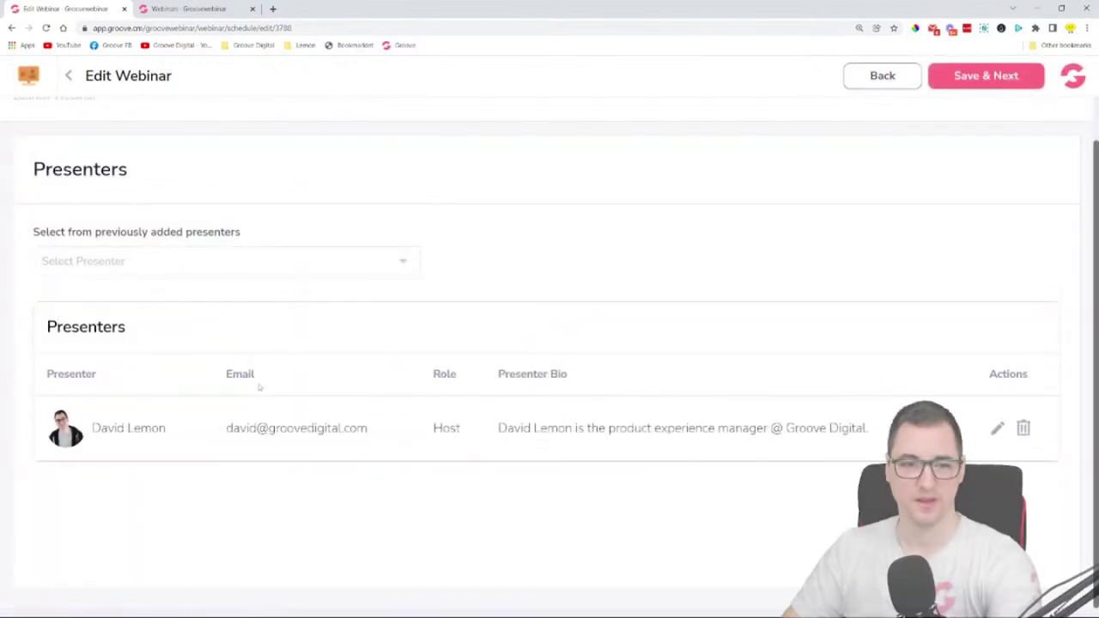
pyautogui.scroll(1, 581, 271)
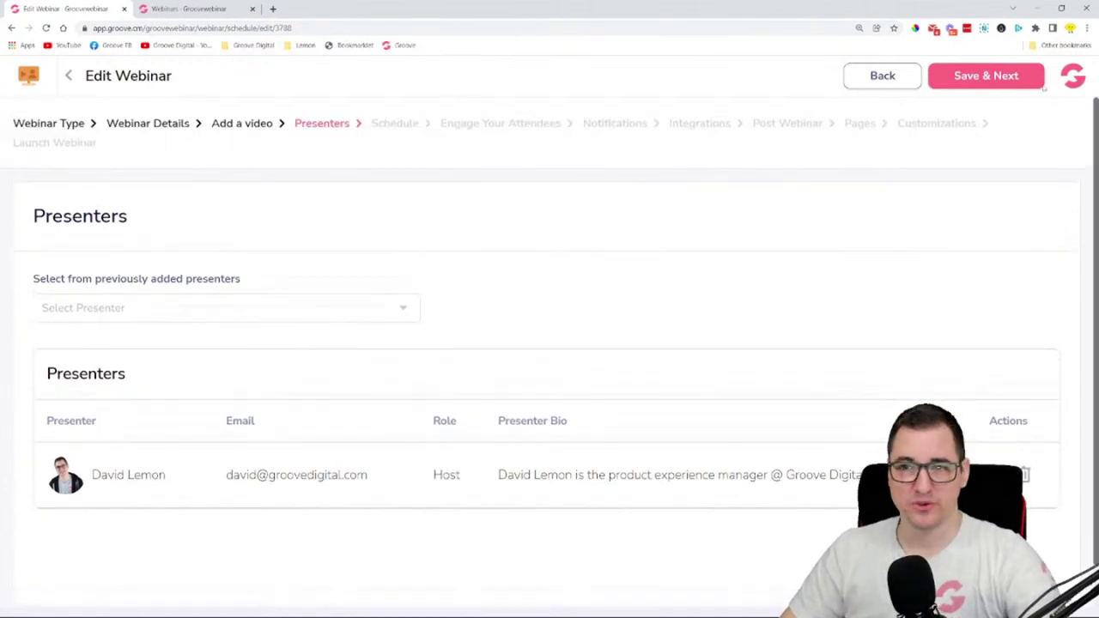
# - Save the presenters and continue to the Schedule step
pyautogui.click(1039, 82)
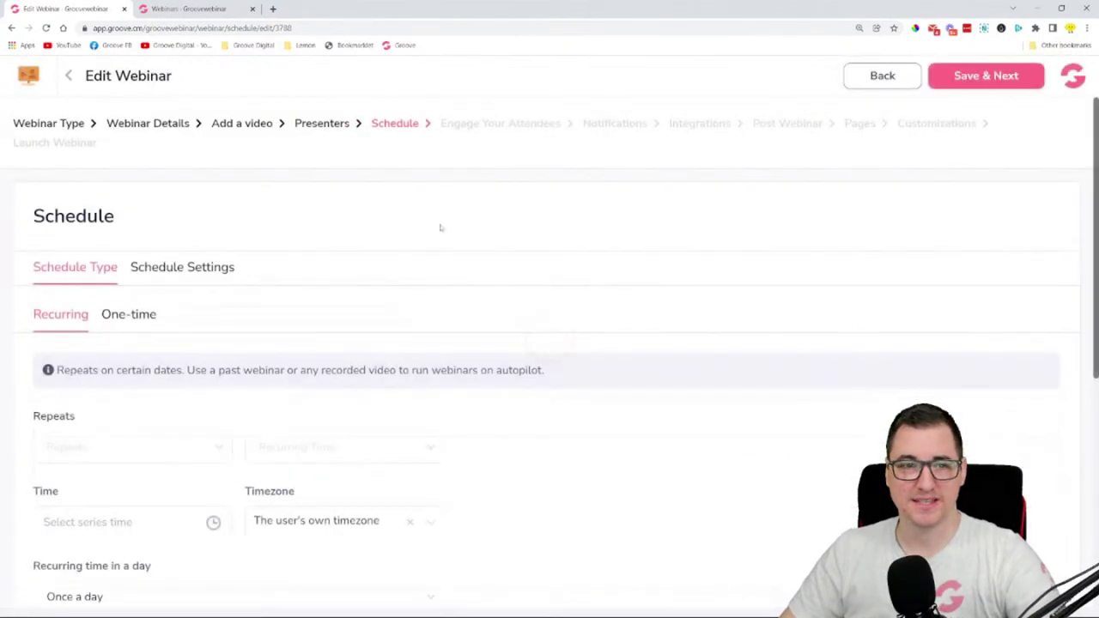
pyautogui.scroll(-3, 376, 212)
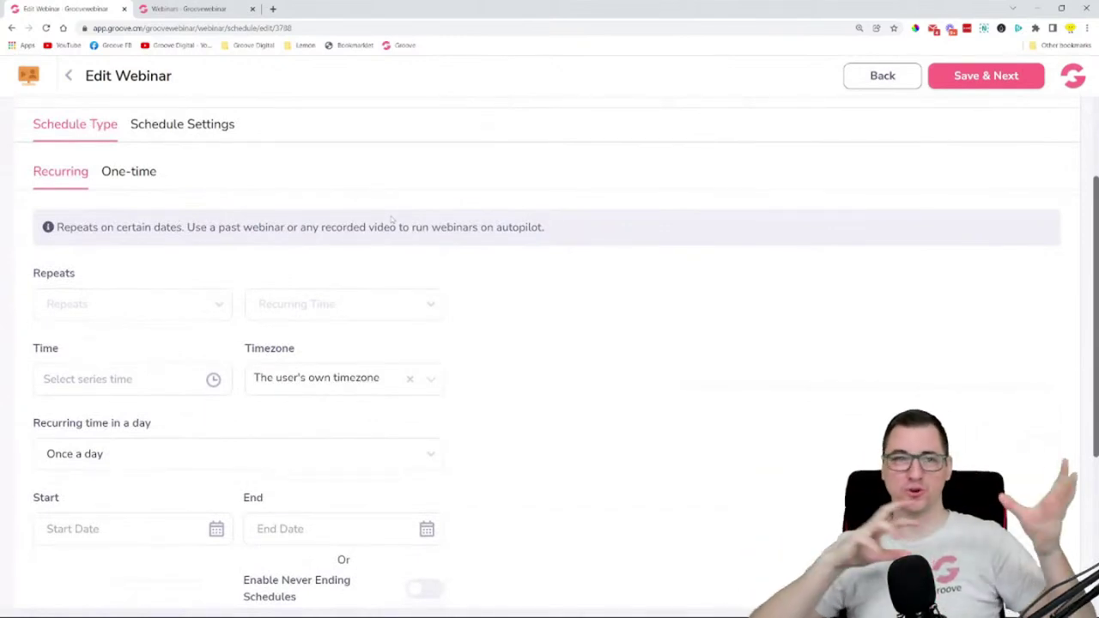
pyautogui.scroll(2, 91, 138)
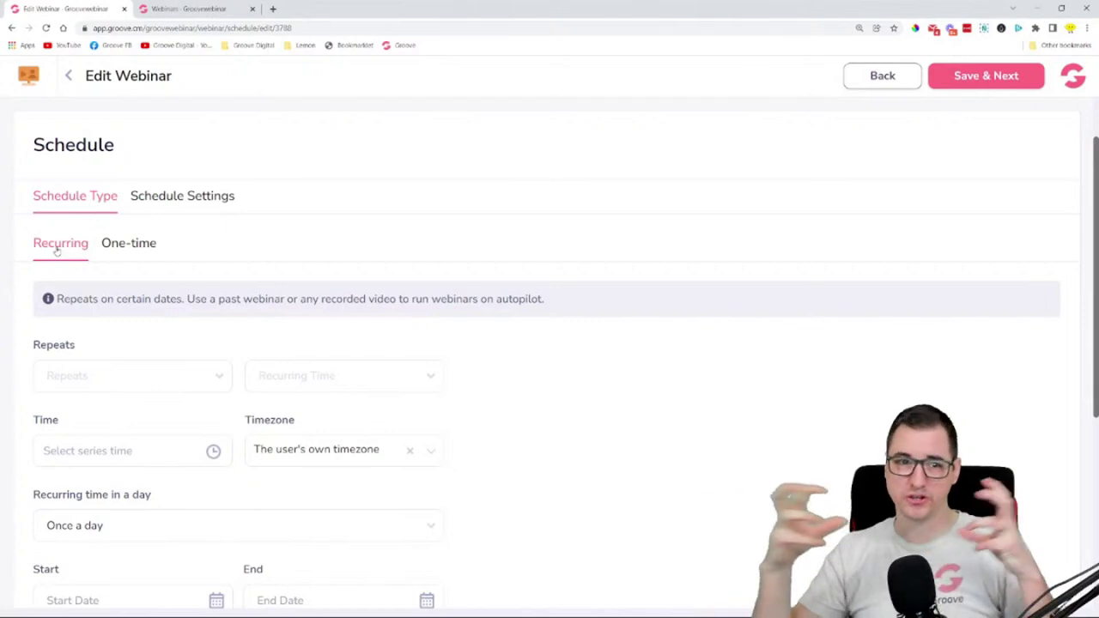
# - Look over the One-time schedule options, then return to the Recurring options
pyautogui.click(133, 249)
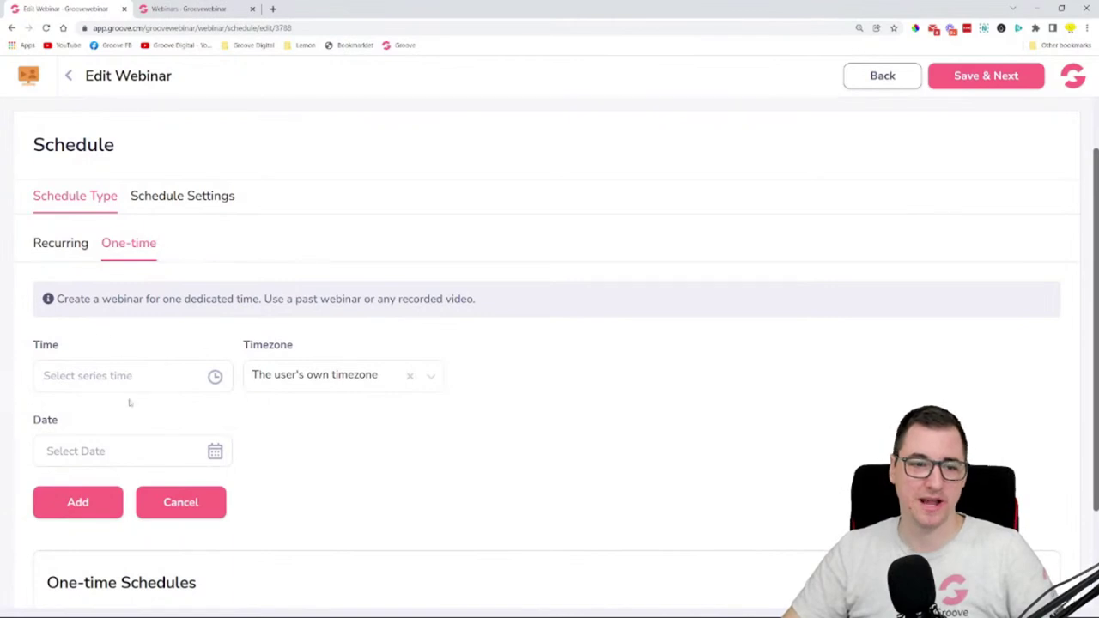
pyautogui.scroll(-1, 153, 359)
pyautogui.scroll(-1, 153, 360)
pyautogui.scroll(3, 271, 395)
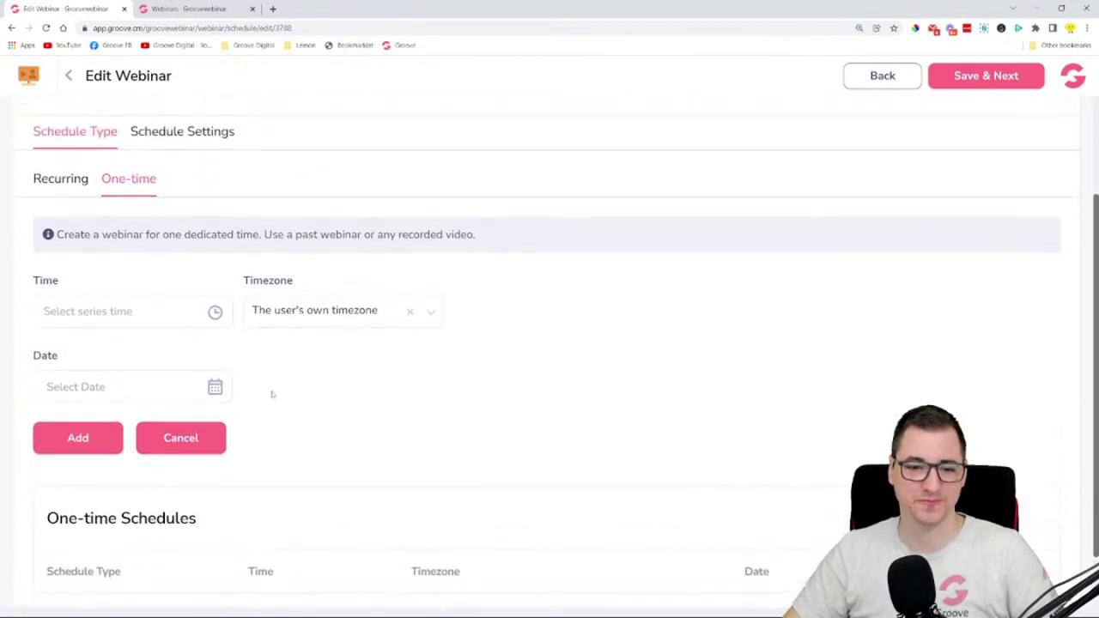
pyautogui.click(62, 315)
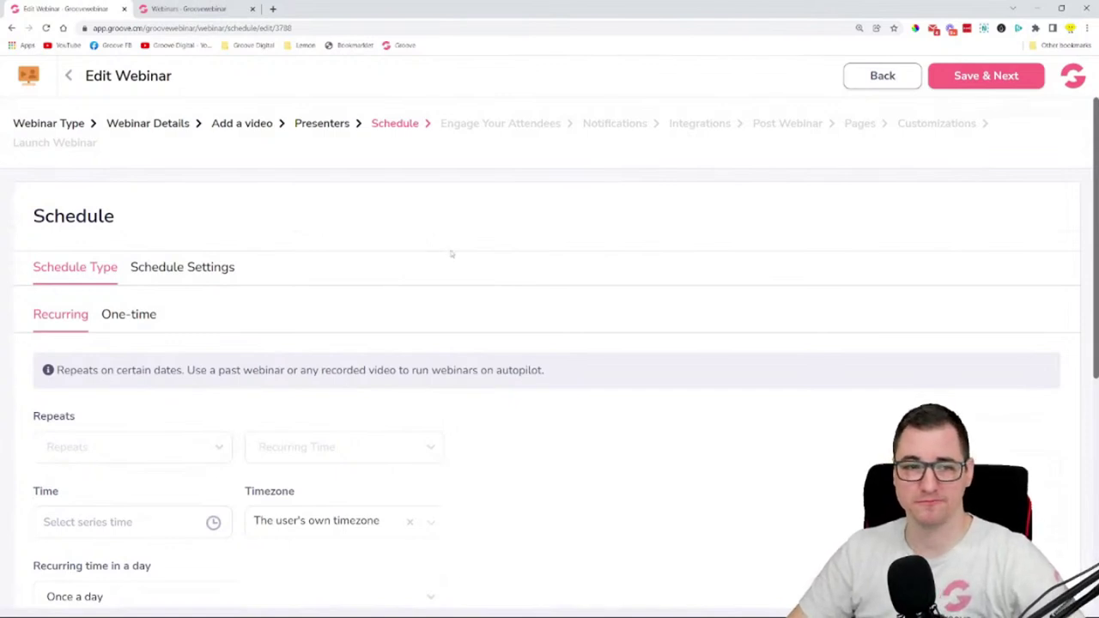
pyautogui.scroll(-1, 451, 254)
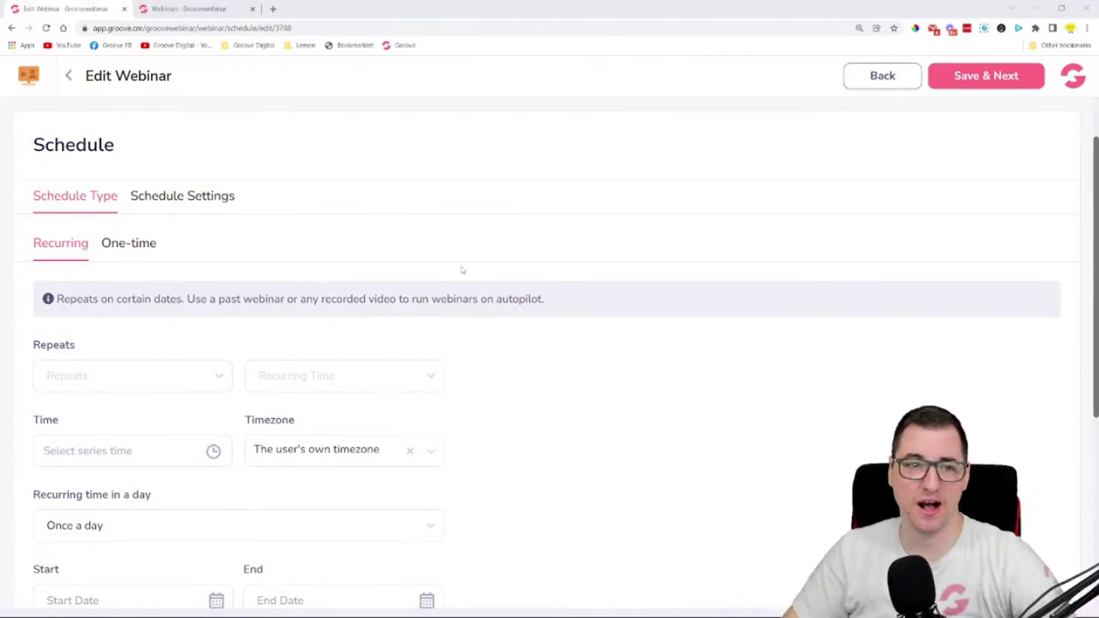
pyautogui.scroll(-1, 488, 250)
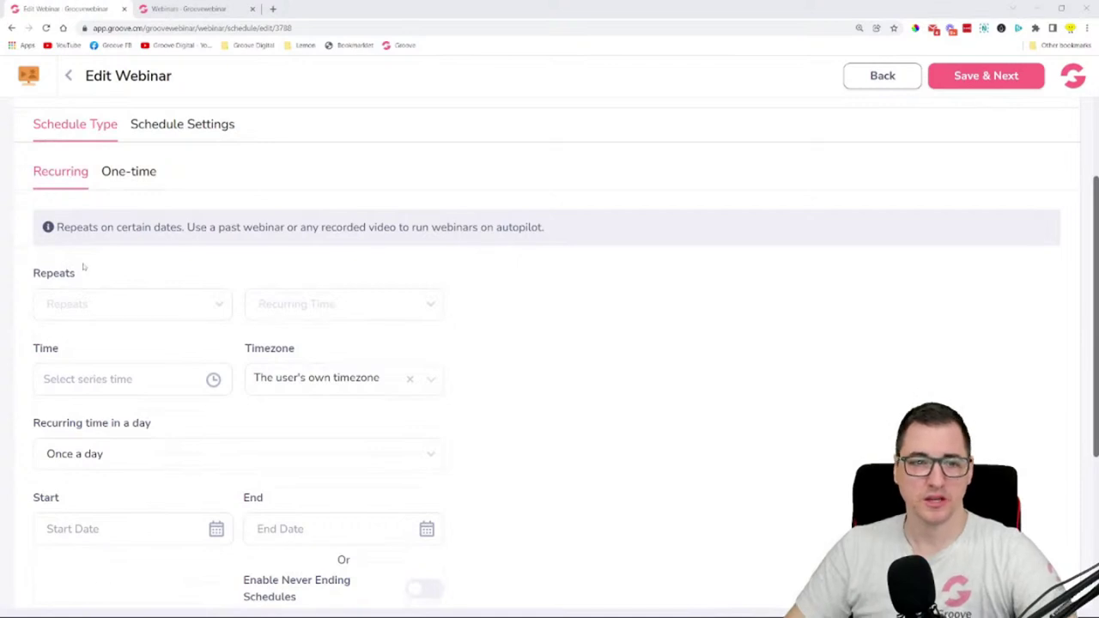
# - Set the schedule to repeat every Monday at 06:00 PM, once a day
pyautogui.click(91, 309)
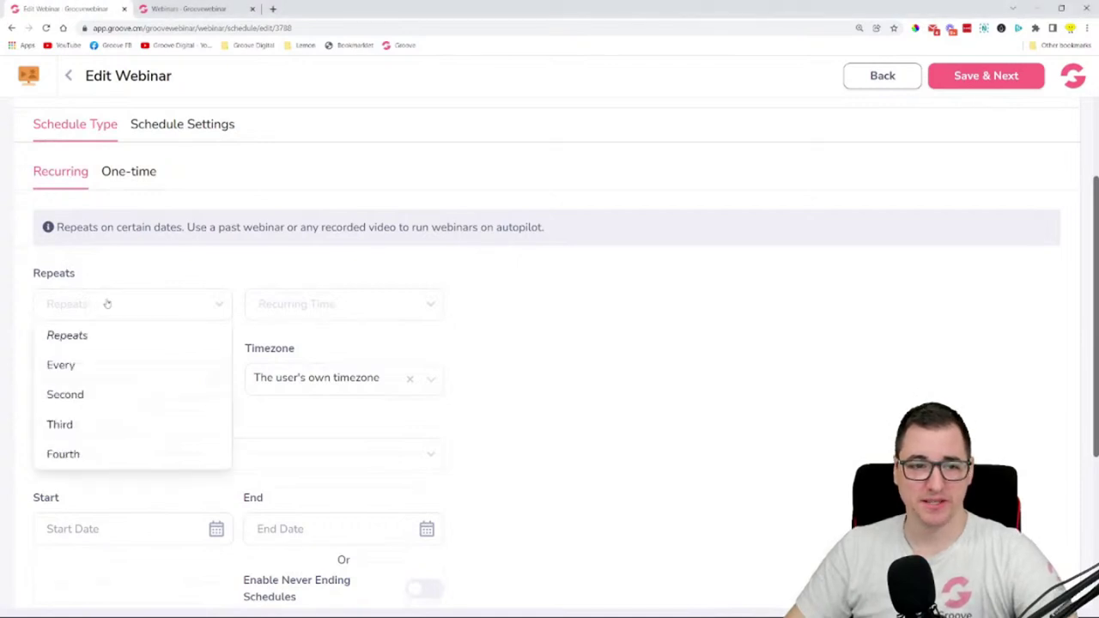
pyautogui.click(93, 364)
pyautogui.click(338, 304)
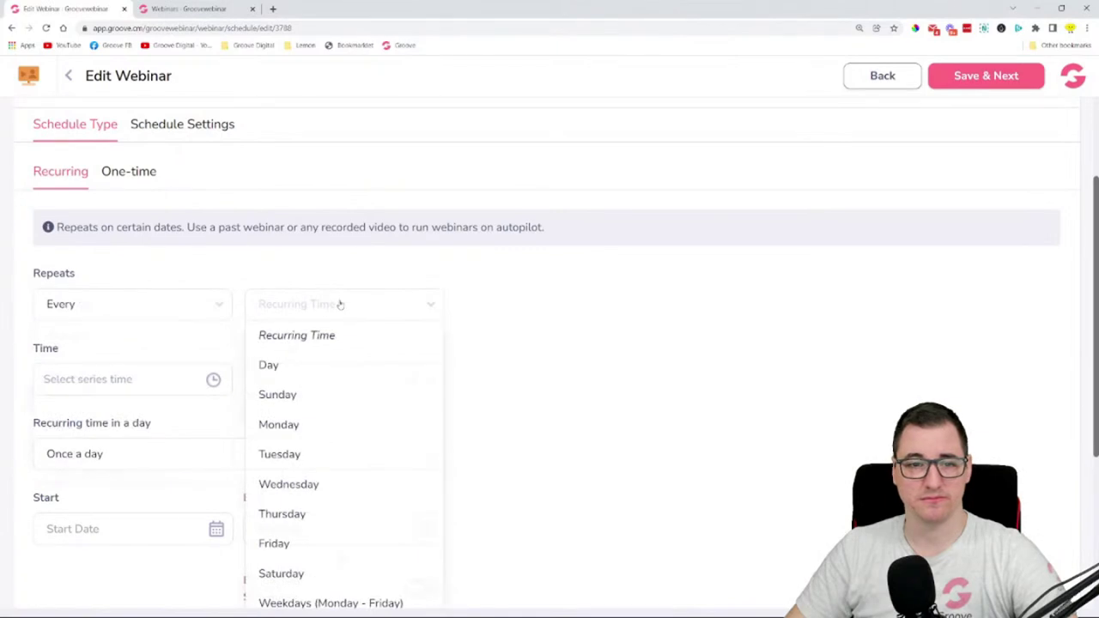
pyautogui.scroll(-1, 325, 376)
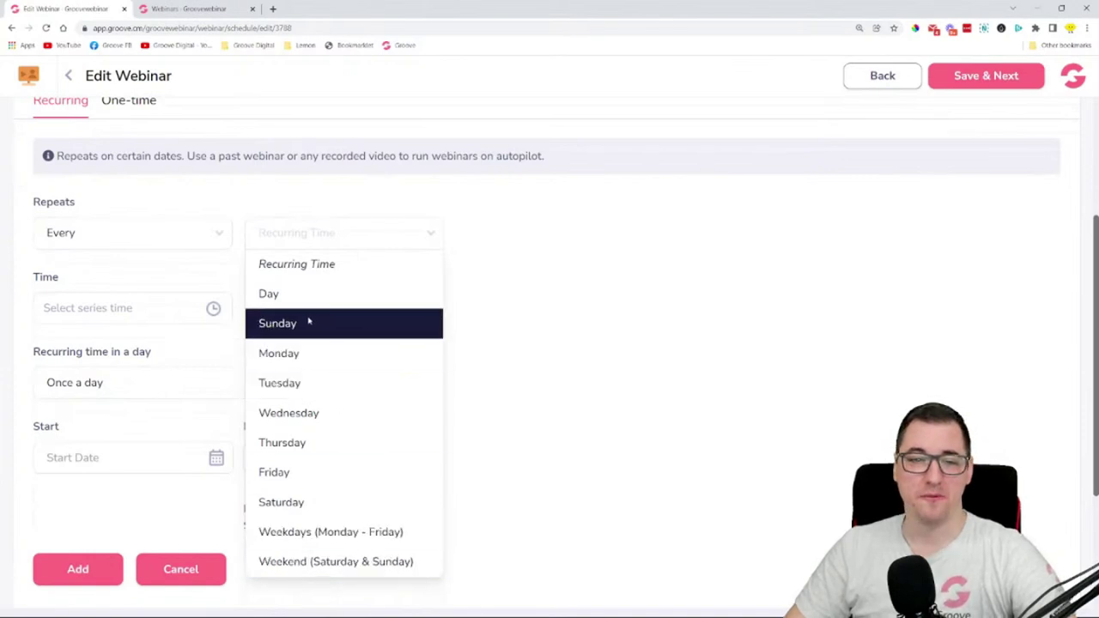
pyautogui.click(315, 361)
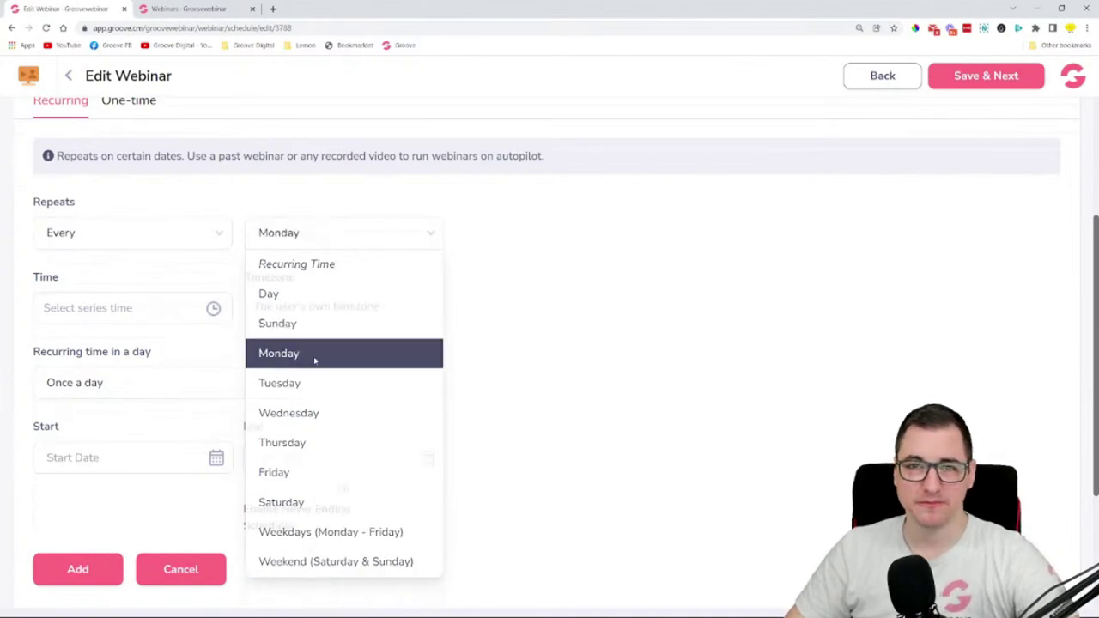
pyautogui.scroll(3, 636, 301)
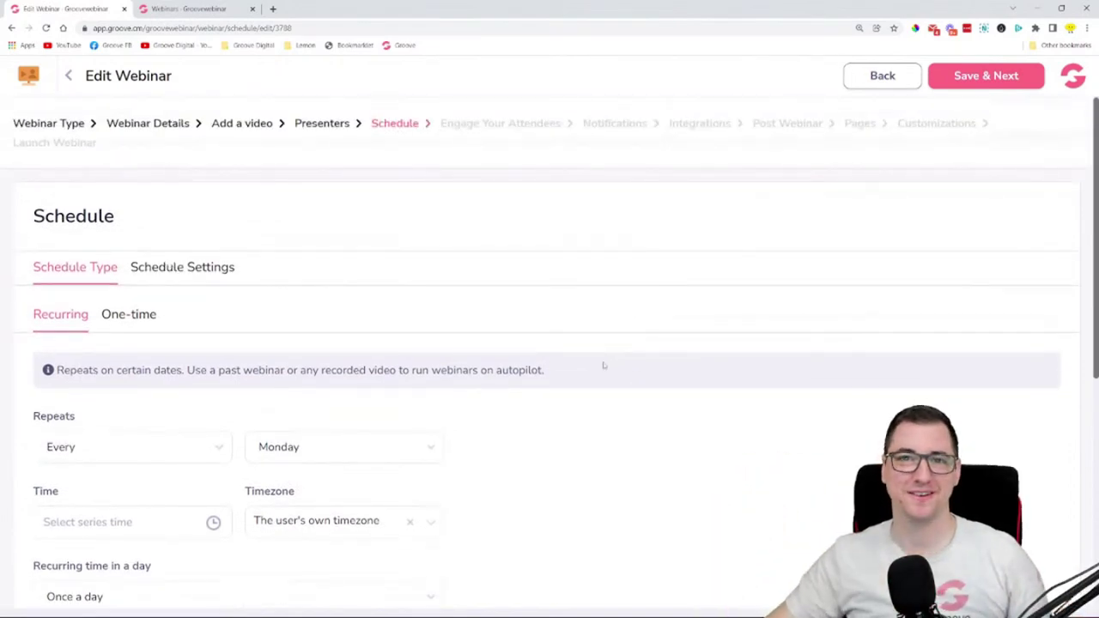
pyautogui.scroll(-1, 605, 341)
pyautogui.scroll(-3, 605, 341)
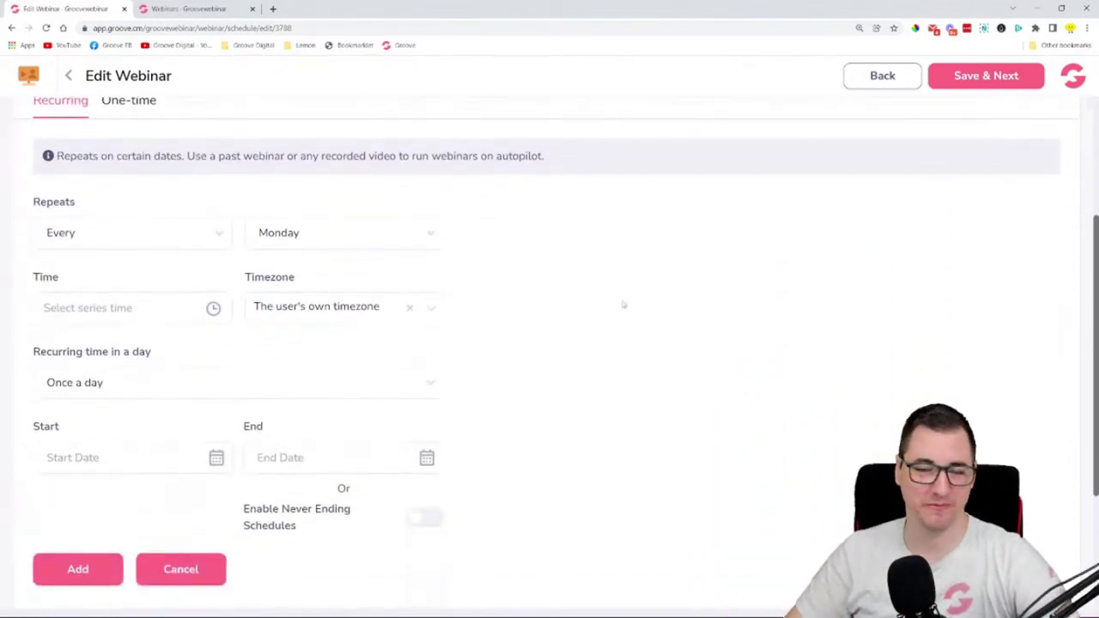
pyautogui.click(274, 388)
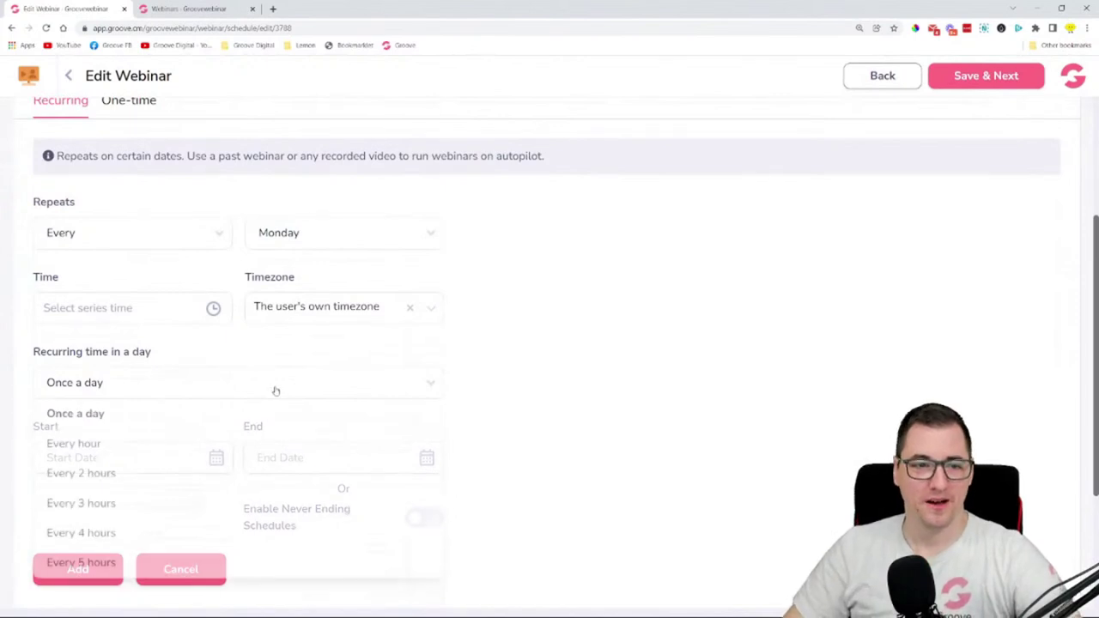
pyautogui.click(145, 334)
pyautogui.click(110, 314)
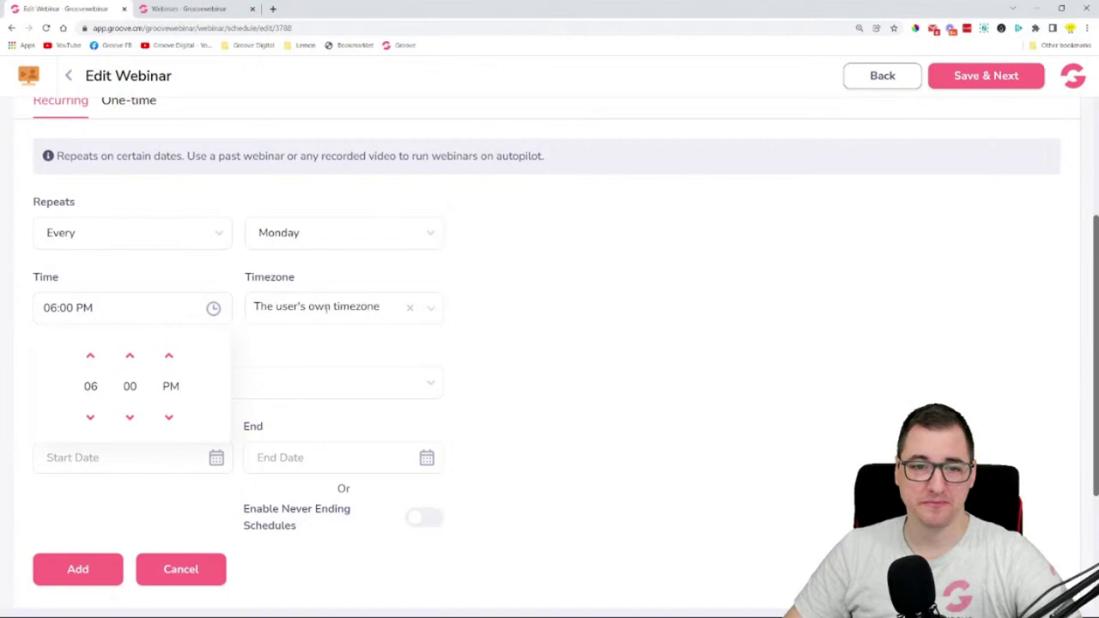
# - Set the timezone to Etc/GMT-1 (GMT +01:00) and keep it running once a day
pyautogui.click(431, 311)
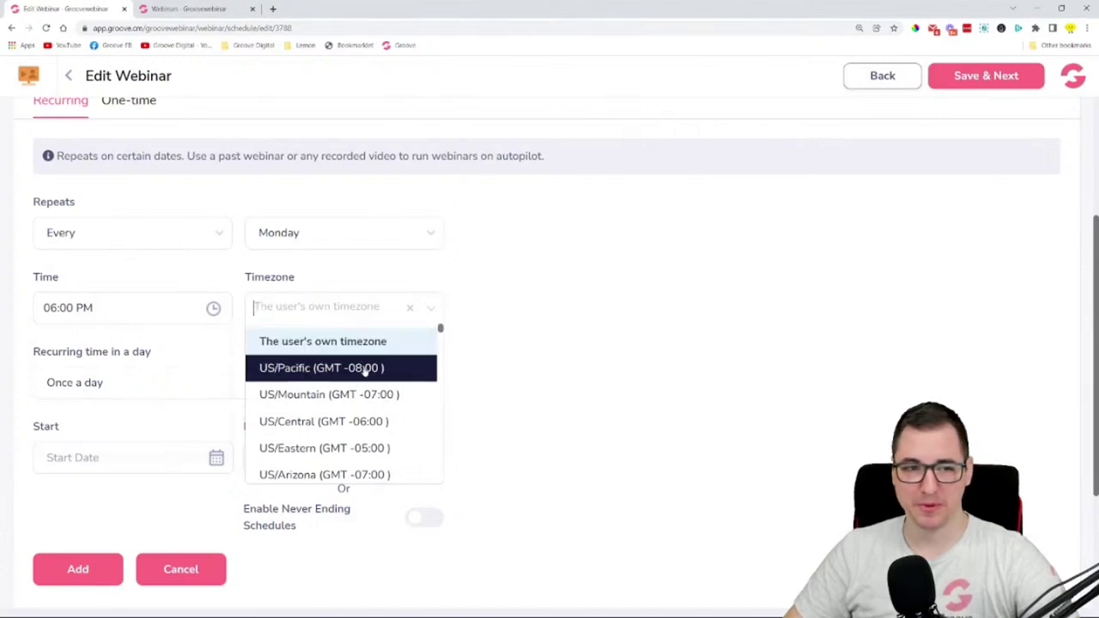
pyautogui.scroll(-3, 365, 369)
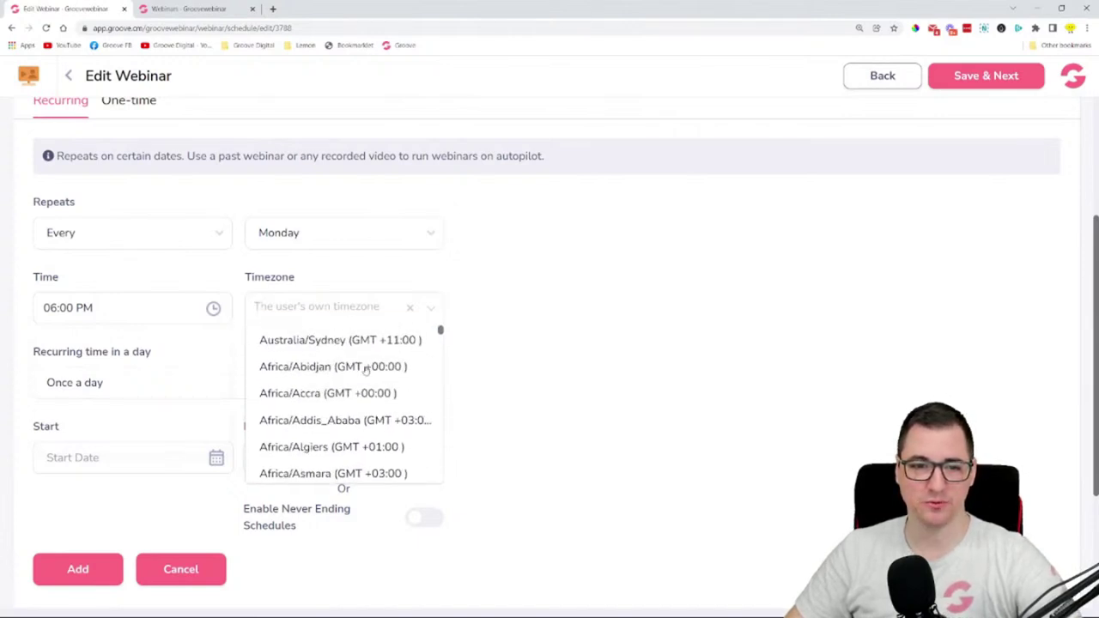
pyautogui.scroll(1, 367, 369)
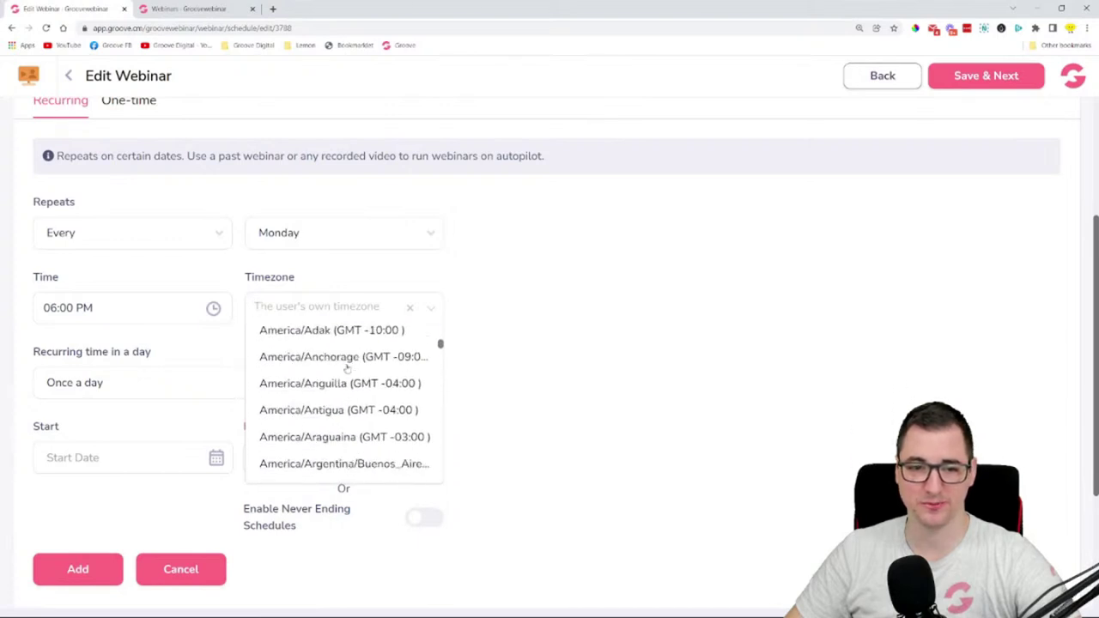
pyautogui.scroll(-3, 349, 372)
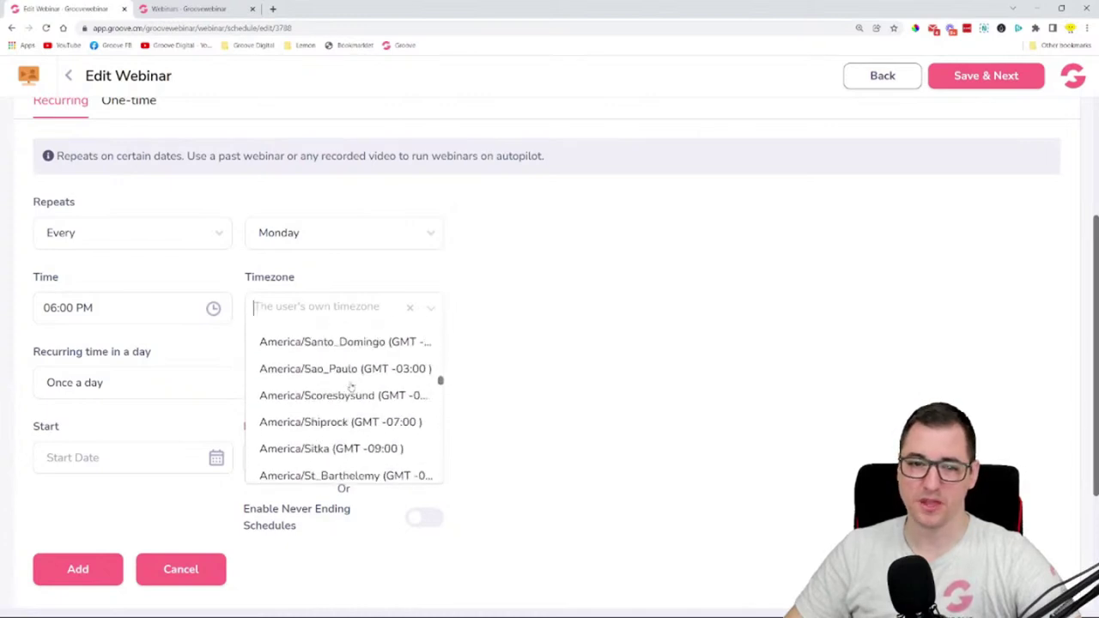
pyautogui.scroll(-1, 350, 387)
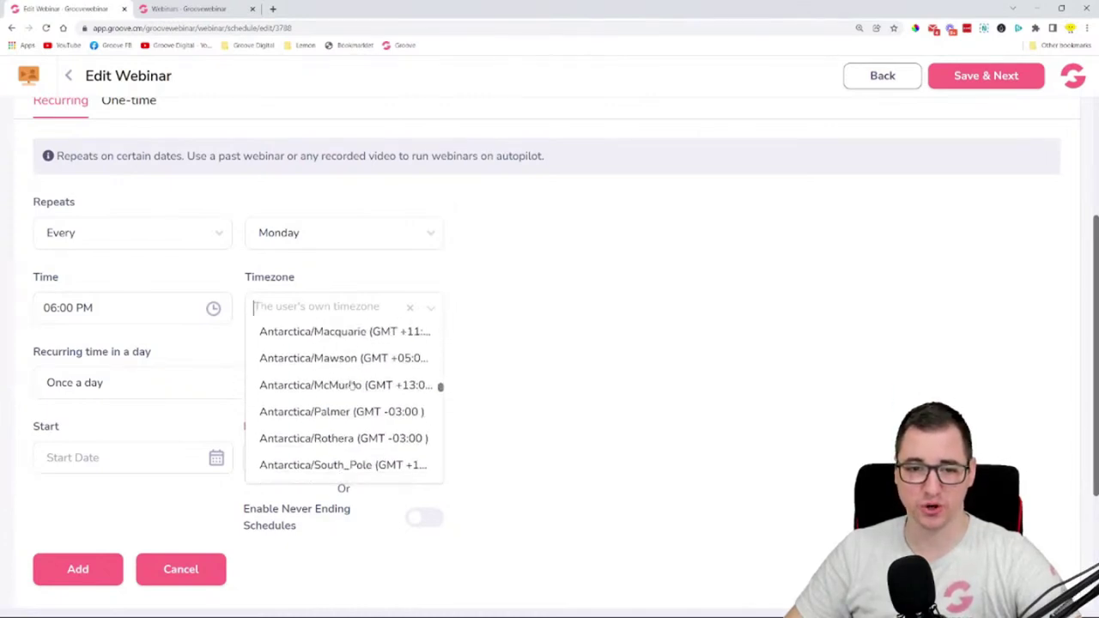
pyautogui.scroll(-1, 350, 386)
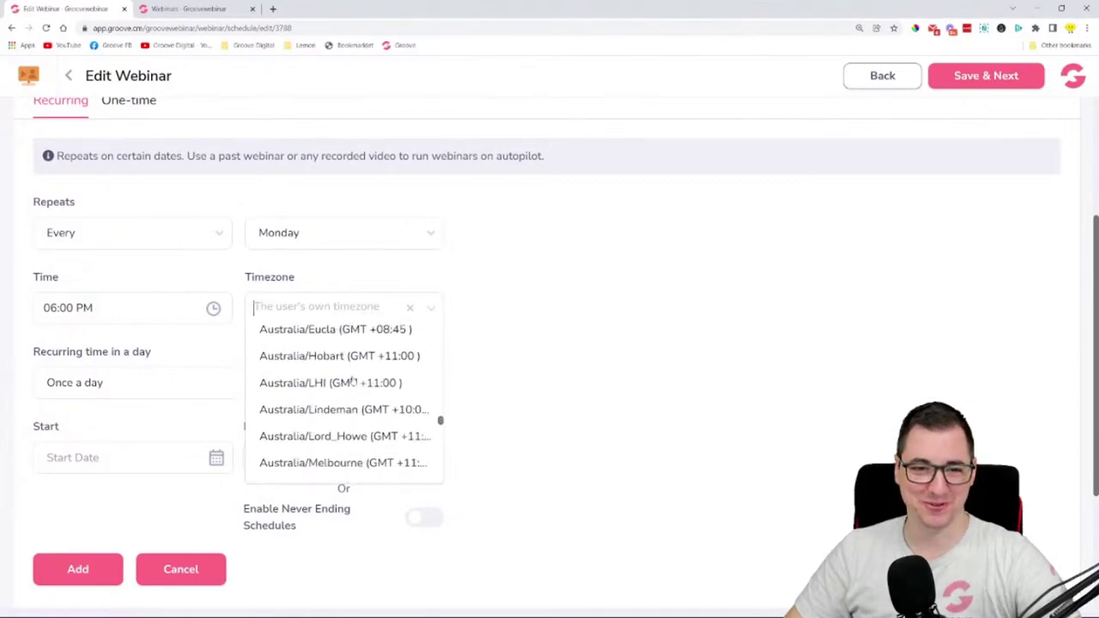
pyautogui.scroll(-4, 355, 384)
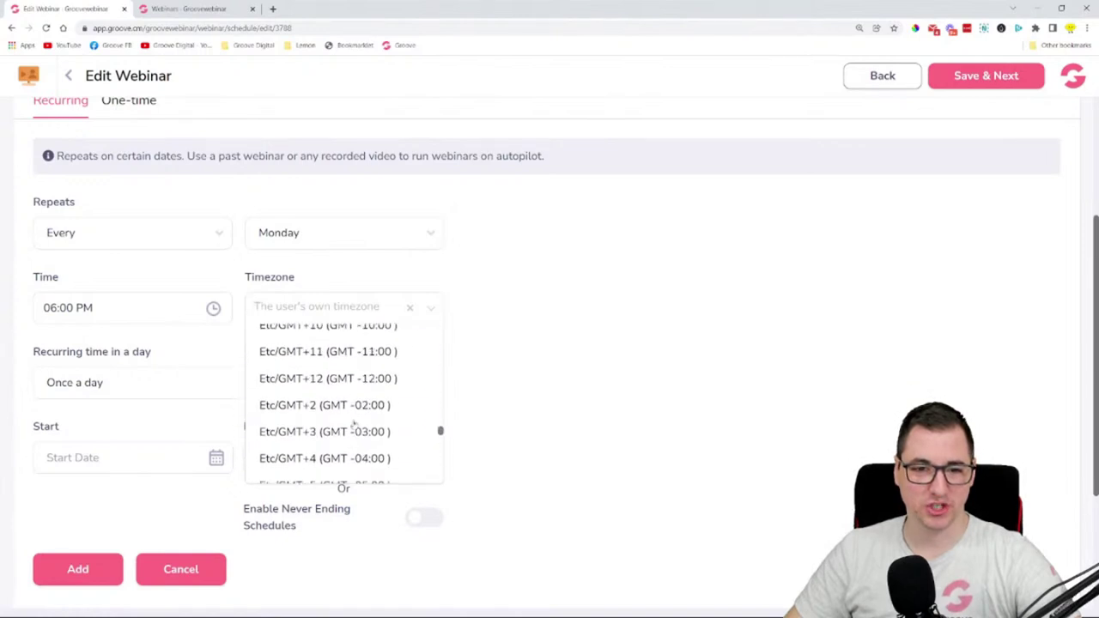
pyautogui.scroll(-2, 350, 375)
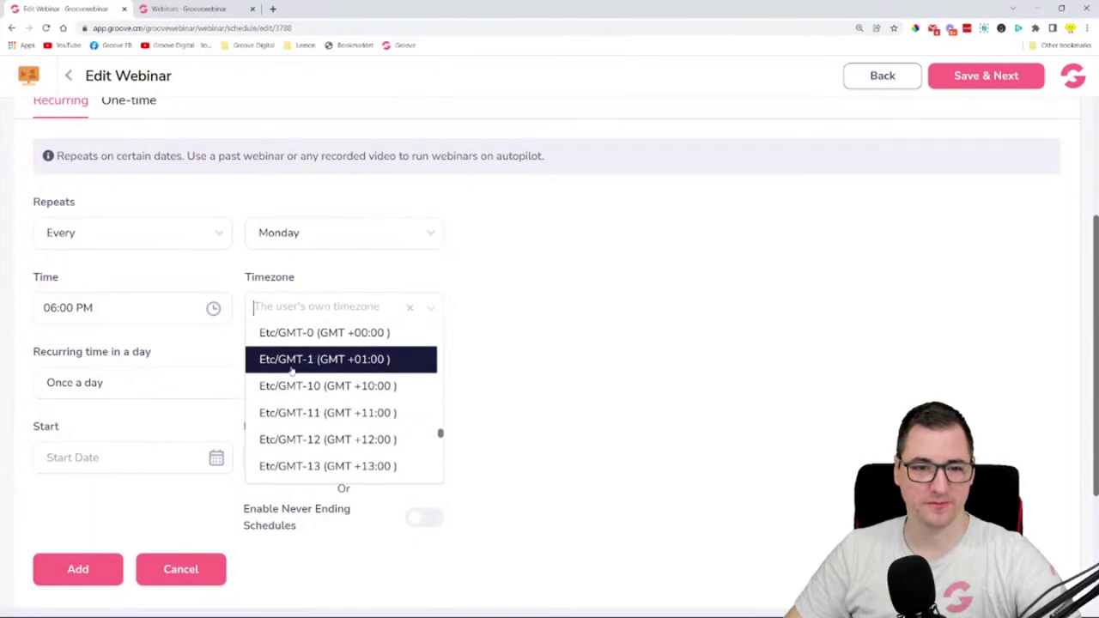
pyautogui.click(284, 367)
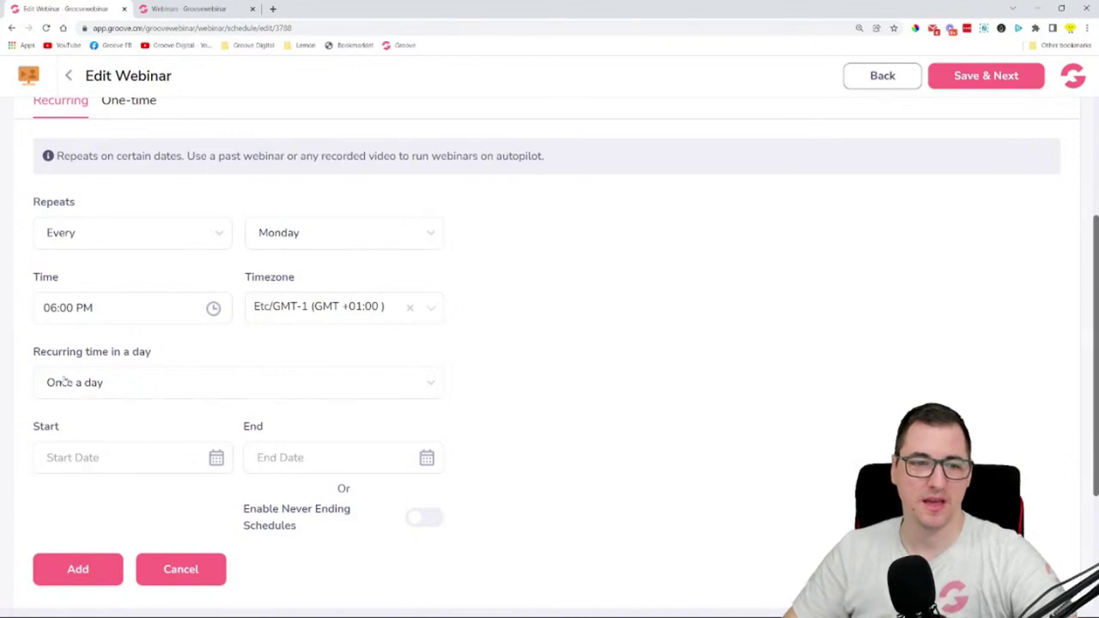
pyautogui.click(178, 383)
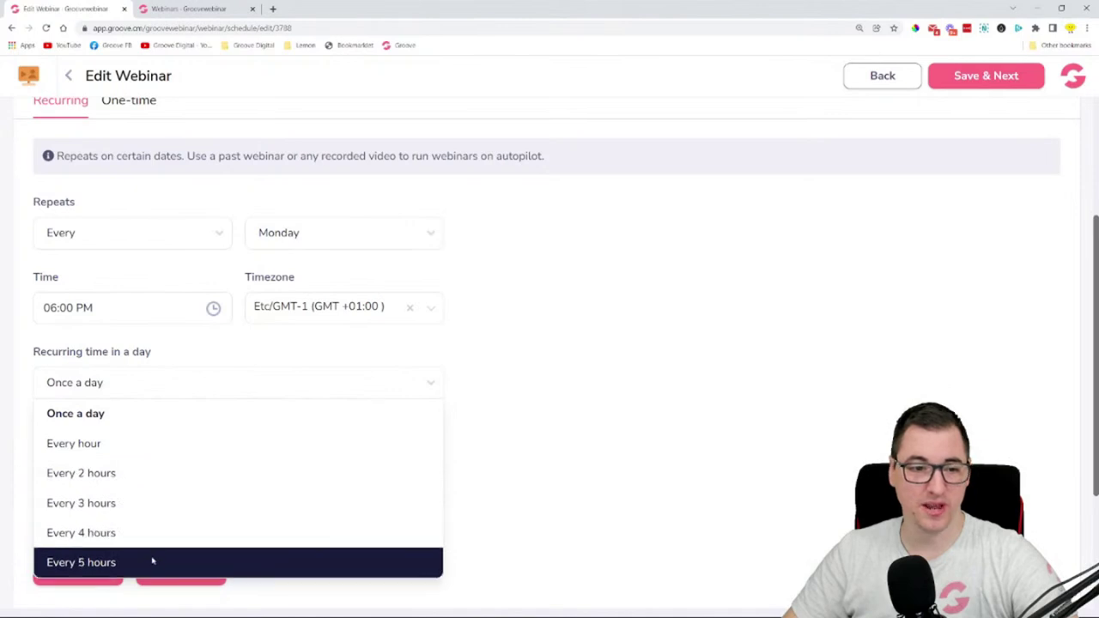
pyautogui.click(158, 417)
pyautogui.scroll(-3, 525, 417)
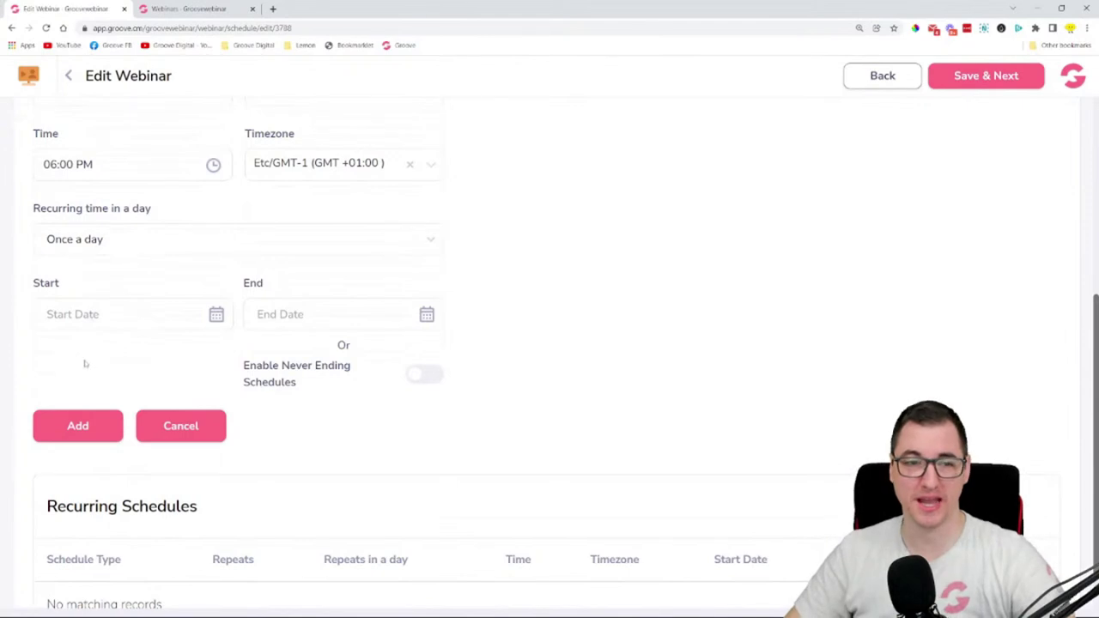
pyautogui.scroll(-1, 77, 437)
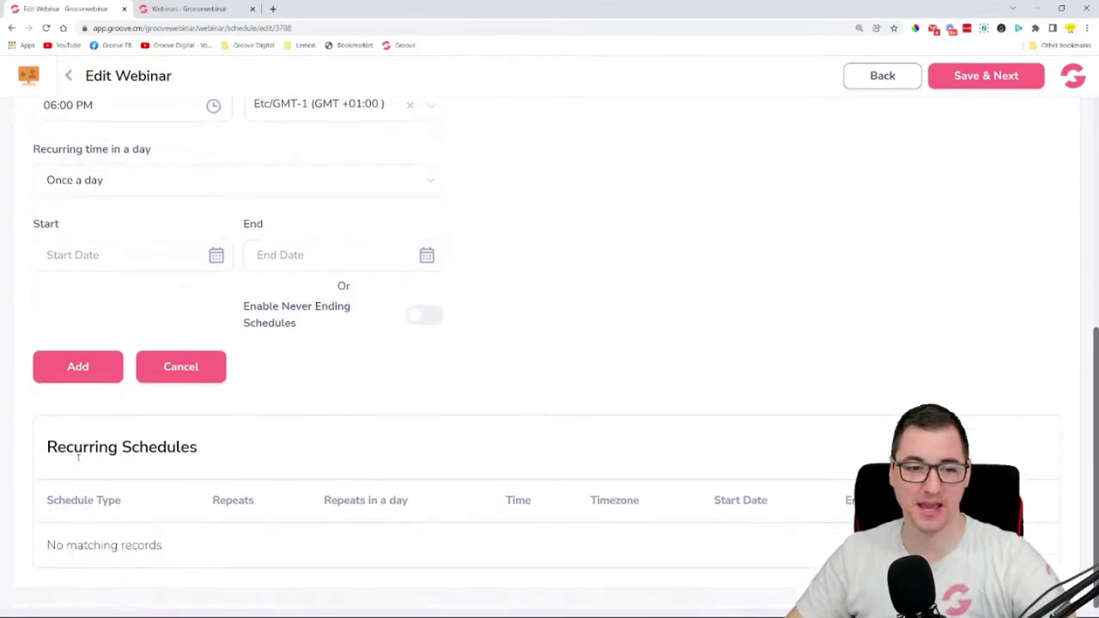
# - Set the start date to February 04, 2022, with no end date and never ending
pyautogui.scroll(2, 96, 336)
pyautogui.click(93, 408)
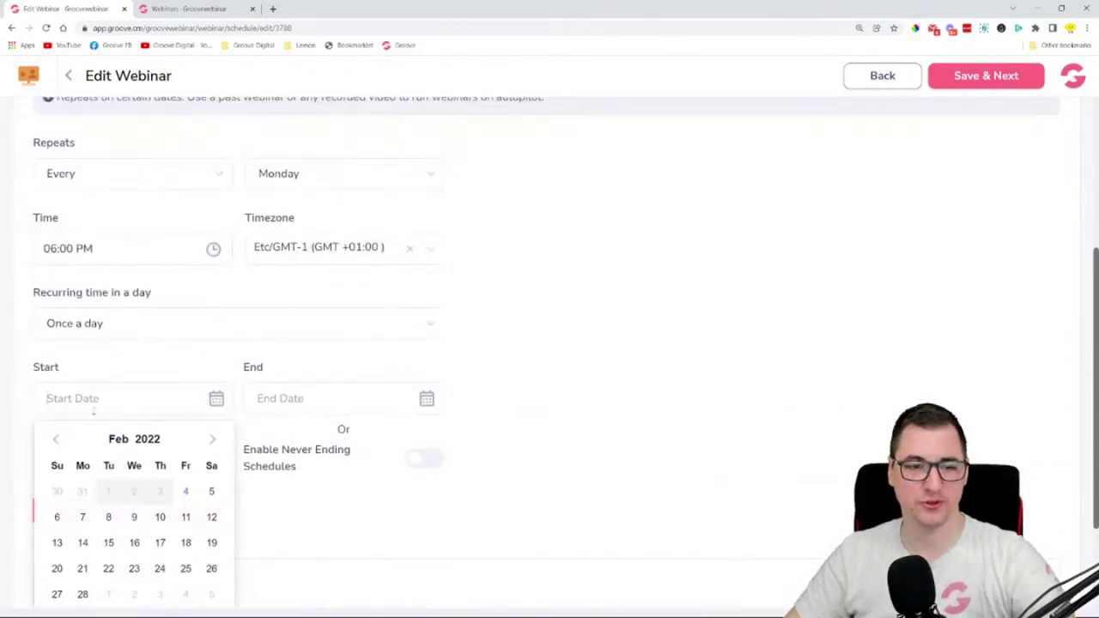
pyautogui.scroll(-1, 209, 352)
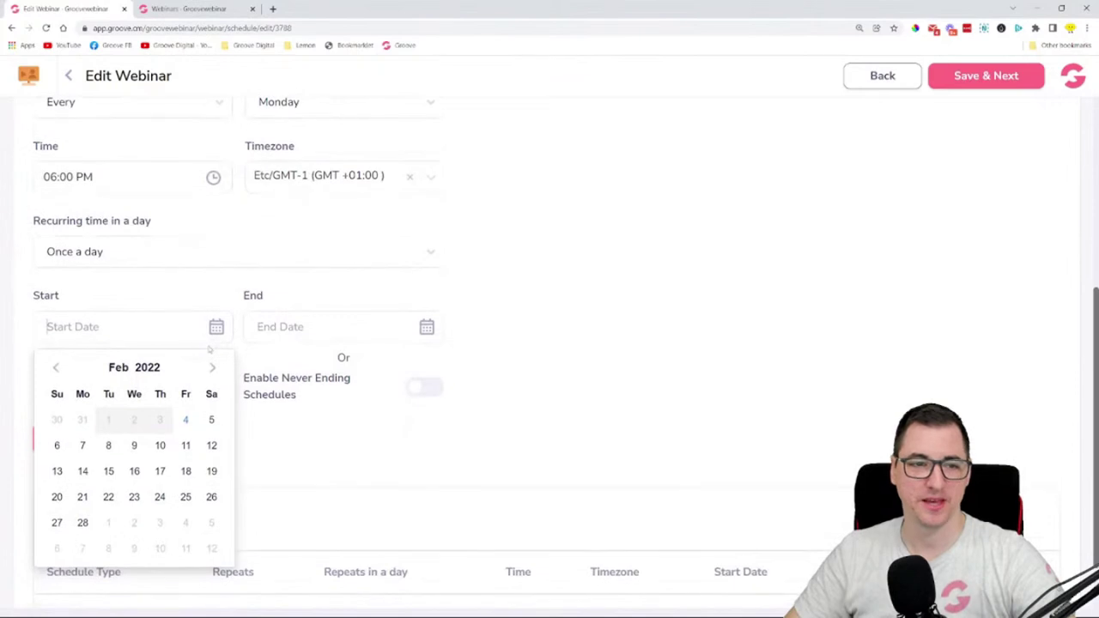
pyautogui.click(183, 421)
pyautogui.click(361, 322)
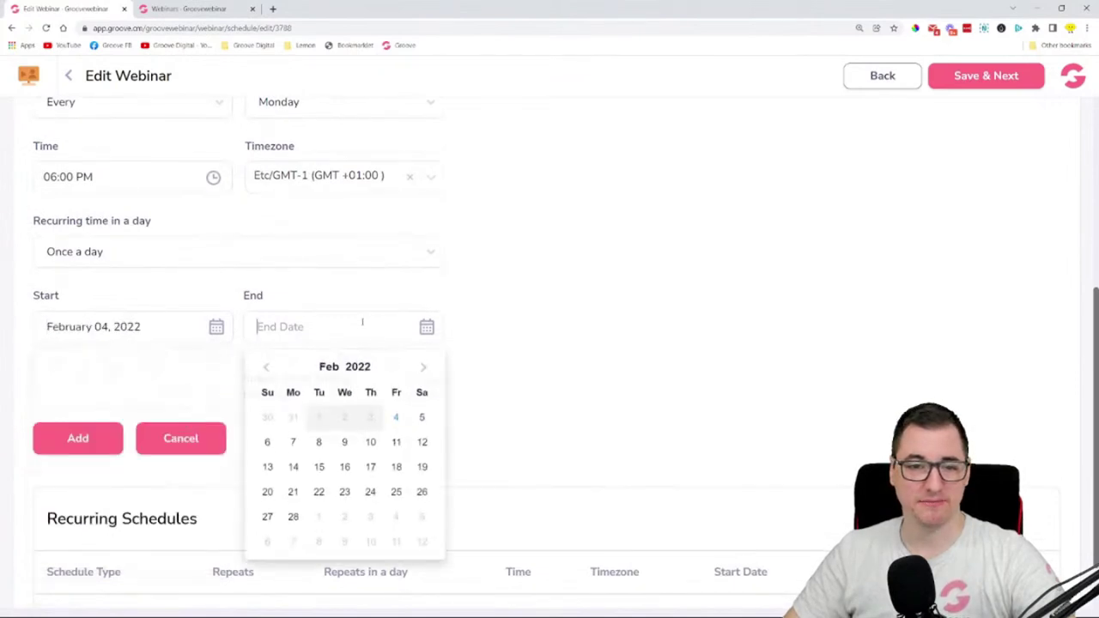
pyautogui.click(506, 370)
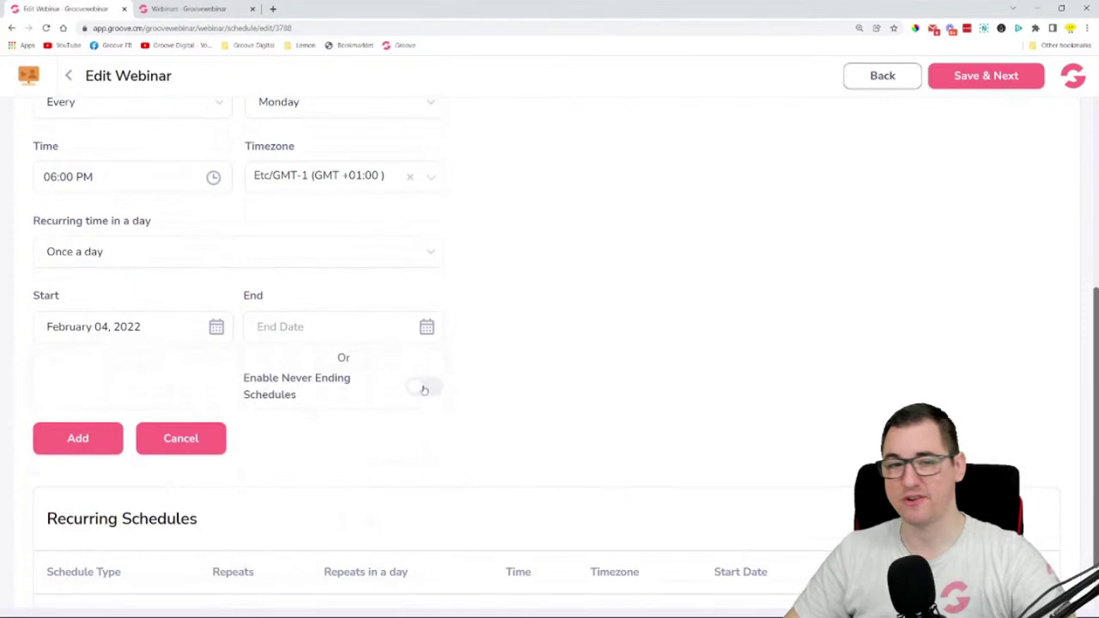
pyautogui.click(422, 387)
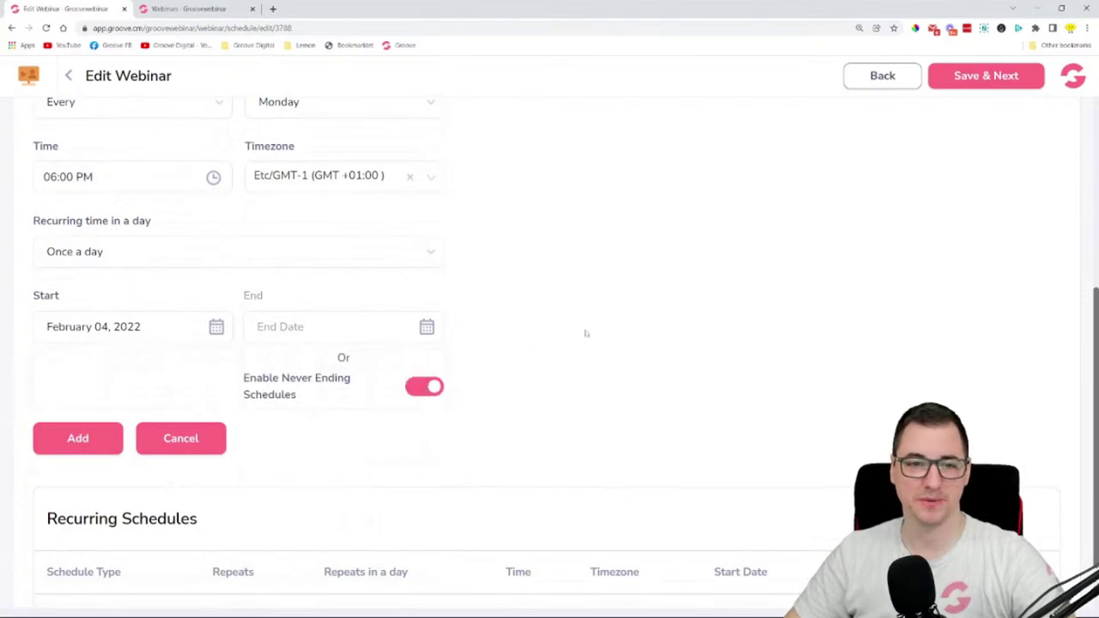
# - Add the schedule and check the Every Monday entry in the Recurring Schedules list
pyautogui.scroll(1, 585, 334)
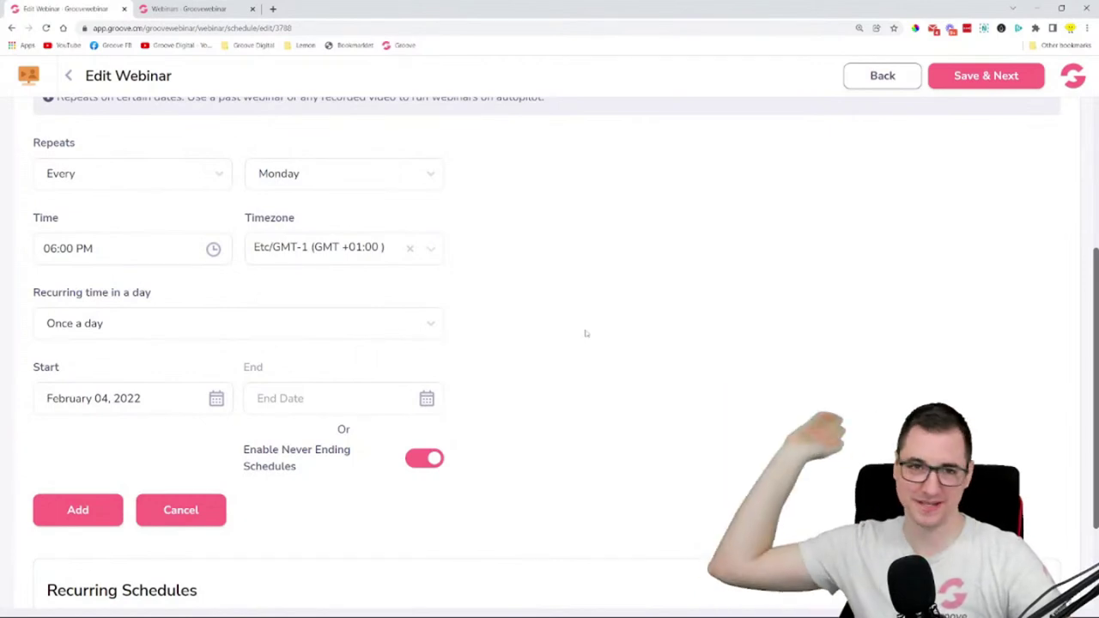
pyautogui.click(77, 510)
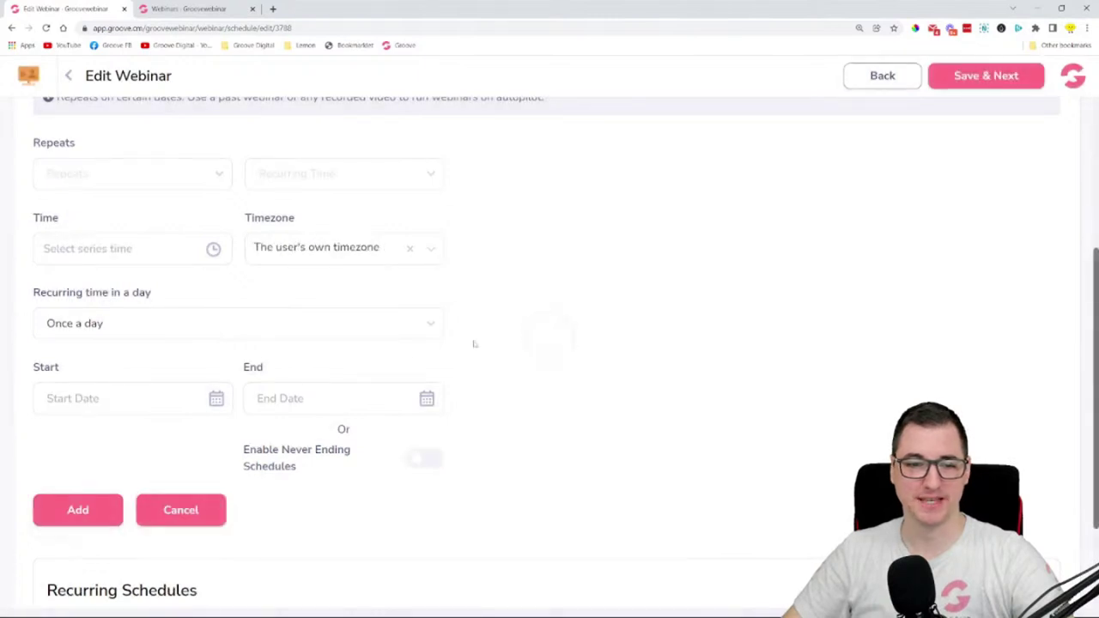
pyautogui.scroll(-2, 366, 402)
pyautogui.moveTo(53, 563); pyautogui.dragTo(858, 544)
pyautogui.click(917, 346)
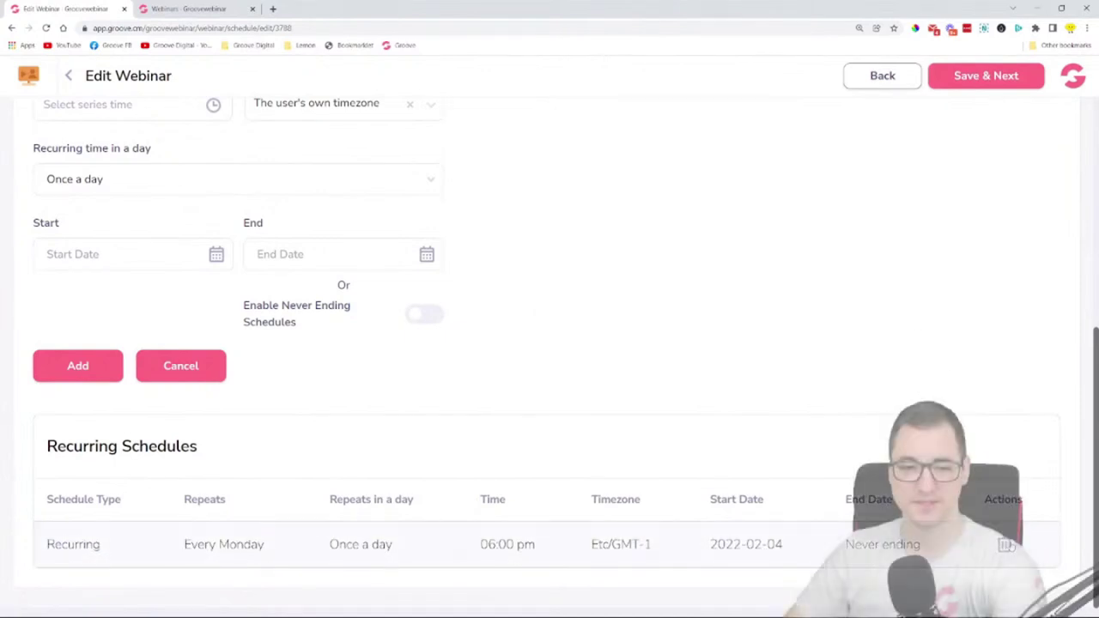
pyautogui.scroll(4, 610, 381)
# - Make the recurring schedule repeat every day at 06:00 PM, recurring every hour
pyautogui.scroll(-1, 253, 352)
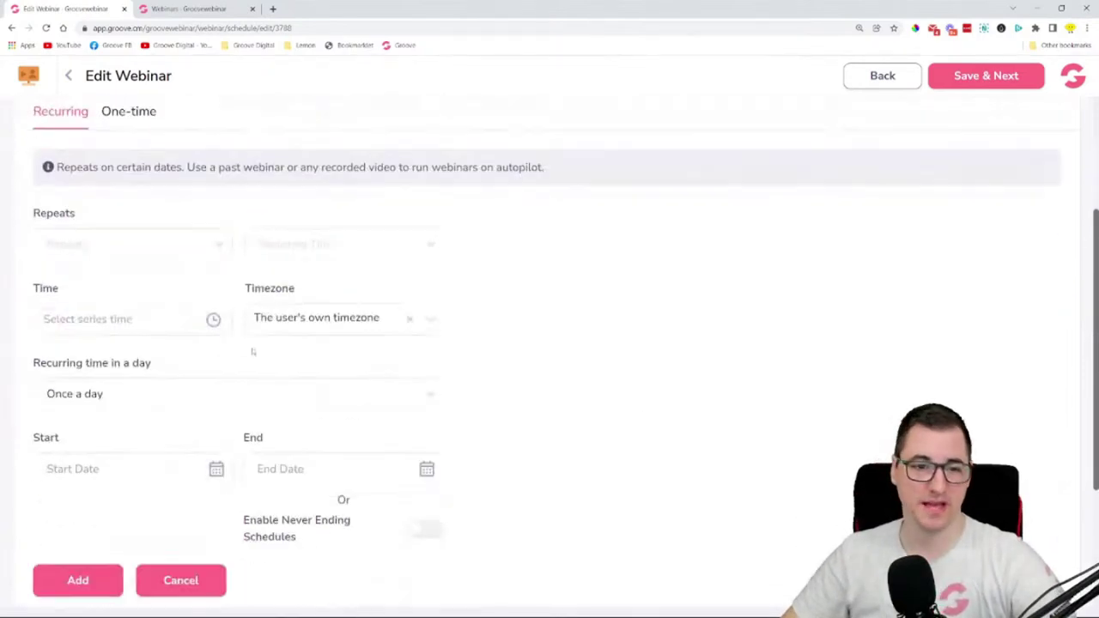
pyautogui.click(79, 248)
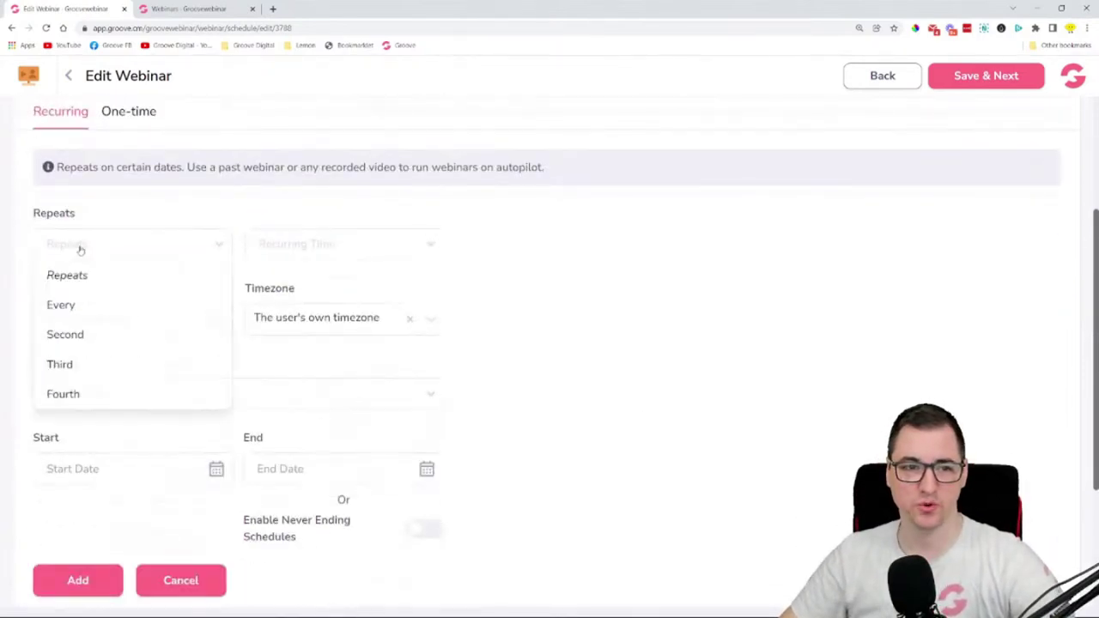
pyautogui.click(120, 305)
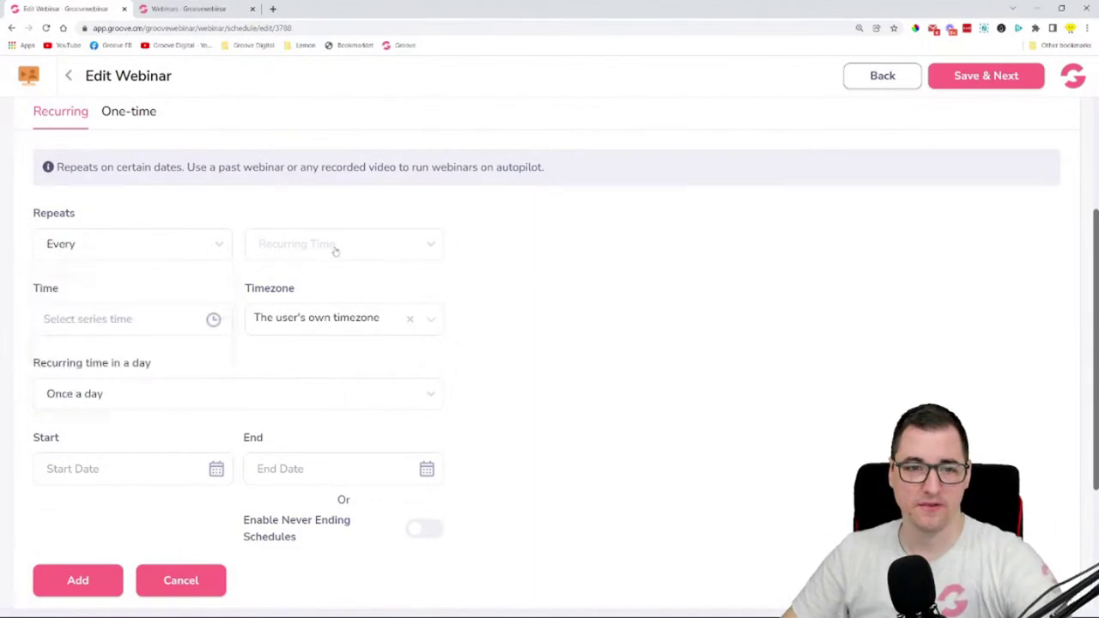
pyautogui.click(334, 247)
pyautogui.click(328, 316)
pyautogui.click(127, 323)
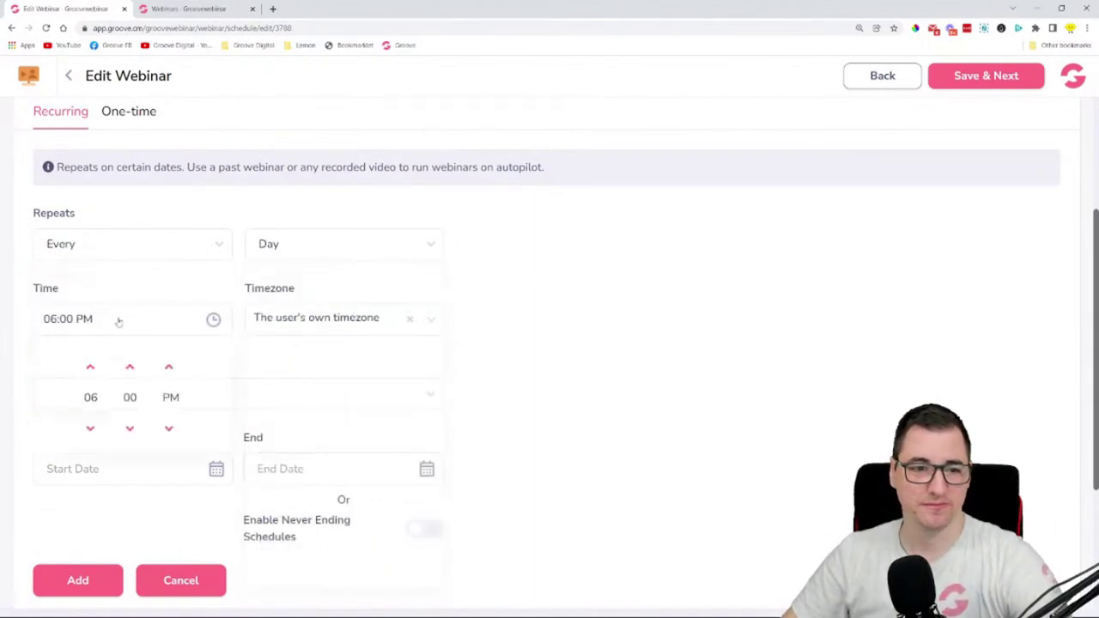
pyautogui.click(540, 324)
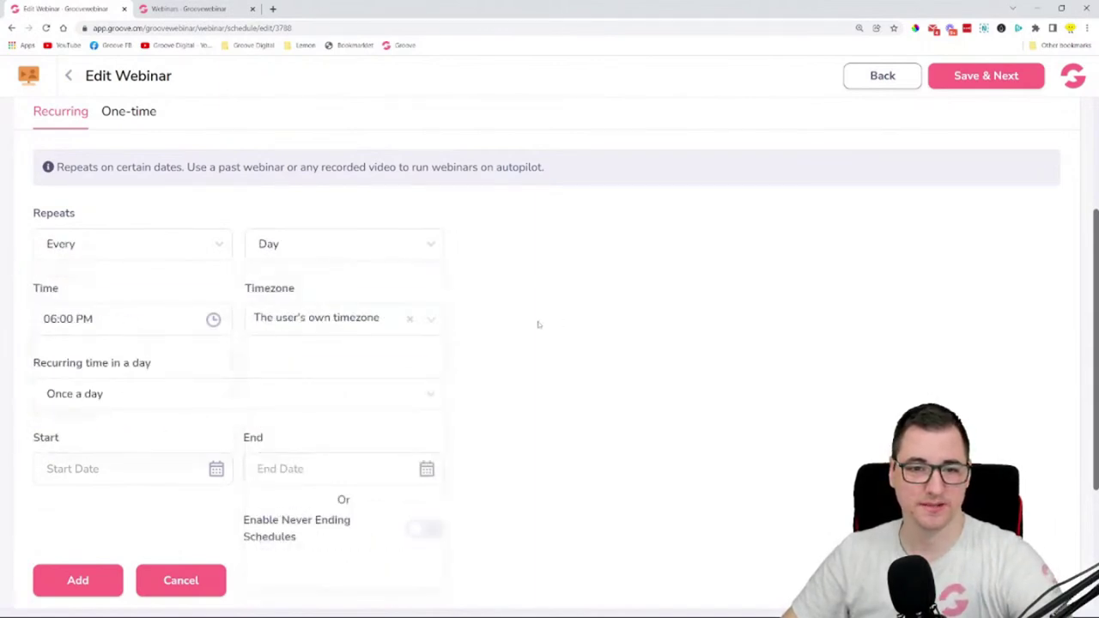
pyautogui.click(109, 397)
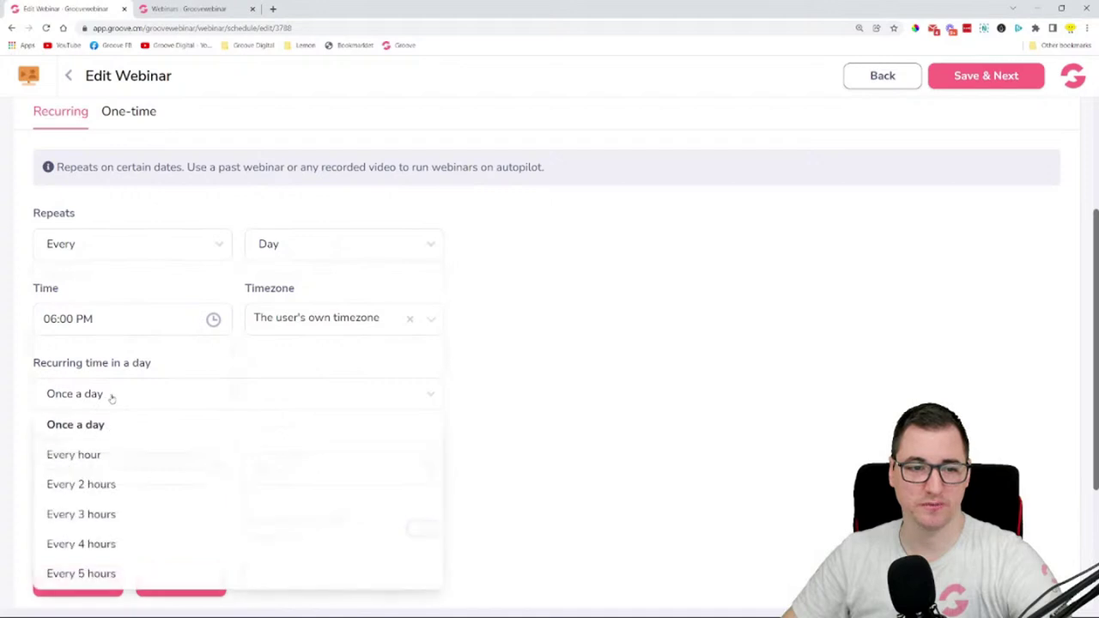
pyautogui.click(112, 455)
pyautogui.scroll(-1, 59, 405)
# - Run it from February 04 to February 28, 2022 and add the schedule
pyautogui.click(87, 408)
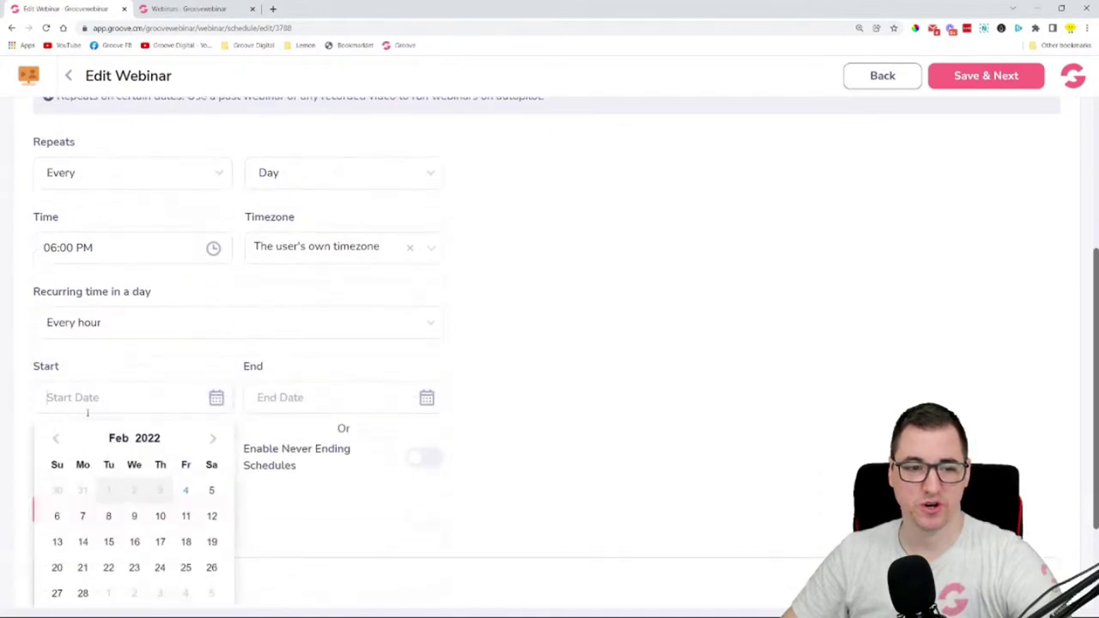
pyautogui.click(185, 491)
pyautogui.click(346, 397)
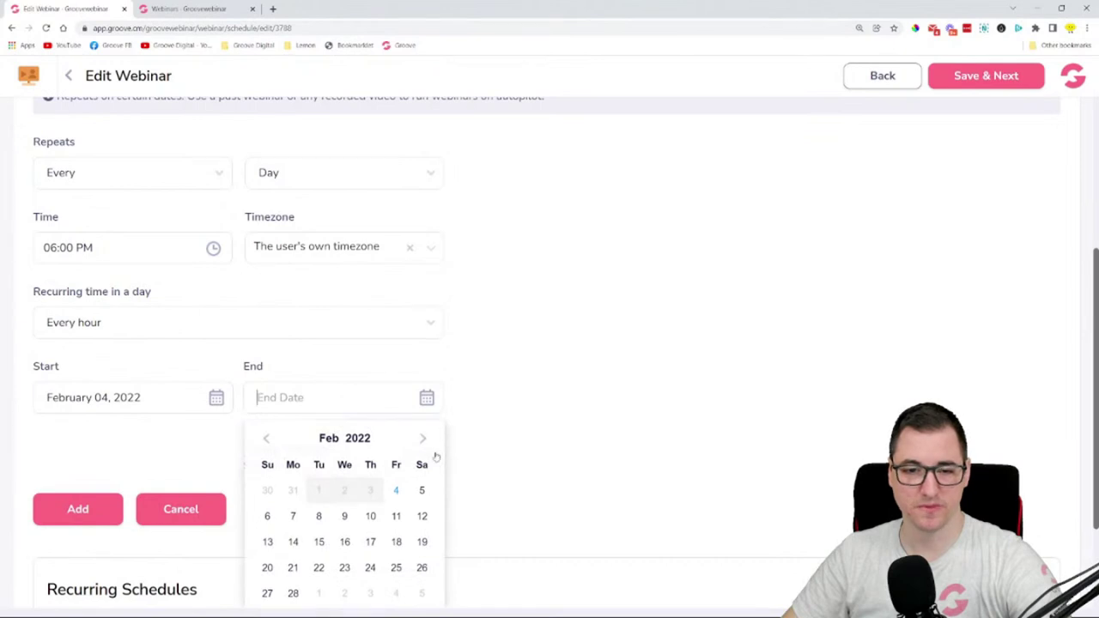
pyautogui.scroll(-2, 470, 483)
pyautogui.click(293, 449)
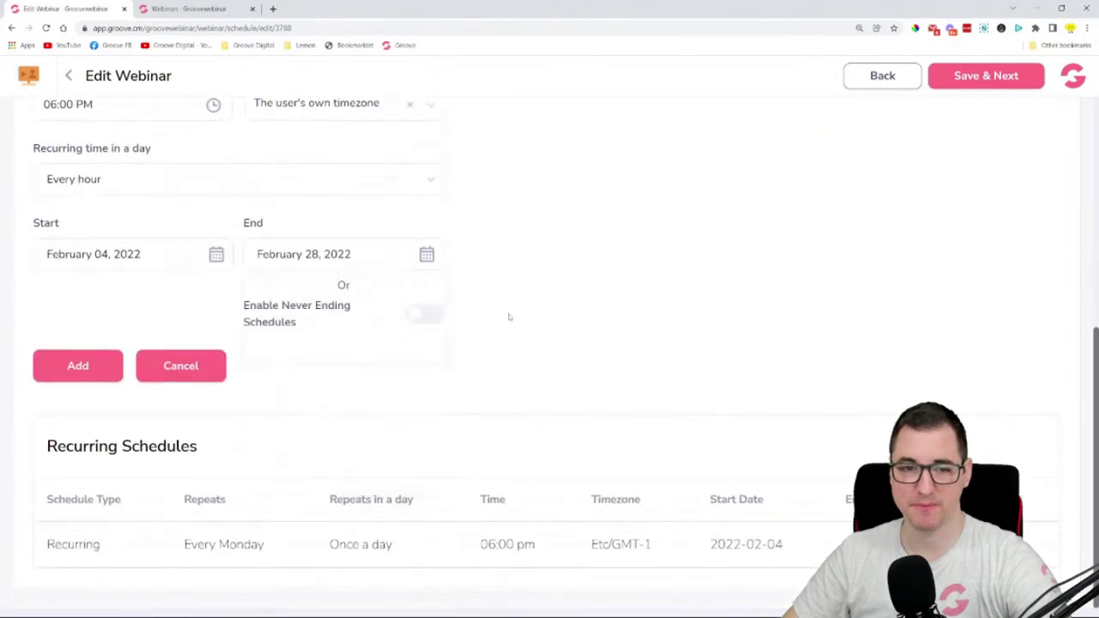
pyautogui.scroll(2, 501, 311)
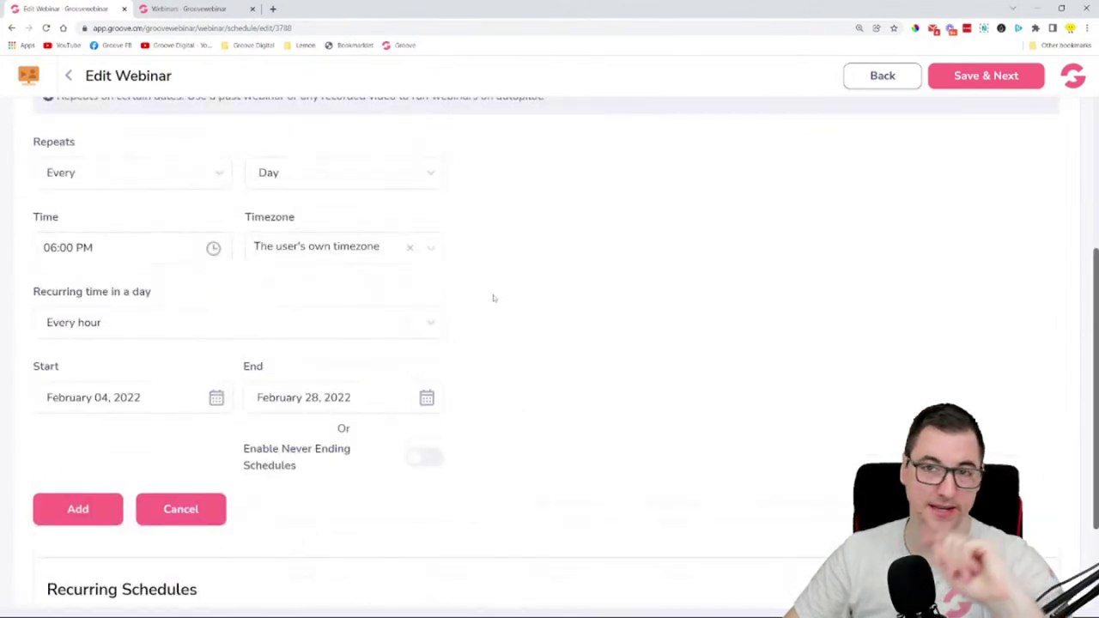
pyautogui.click(81, 508)
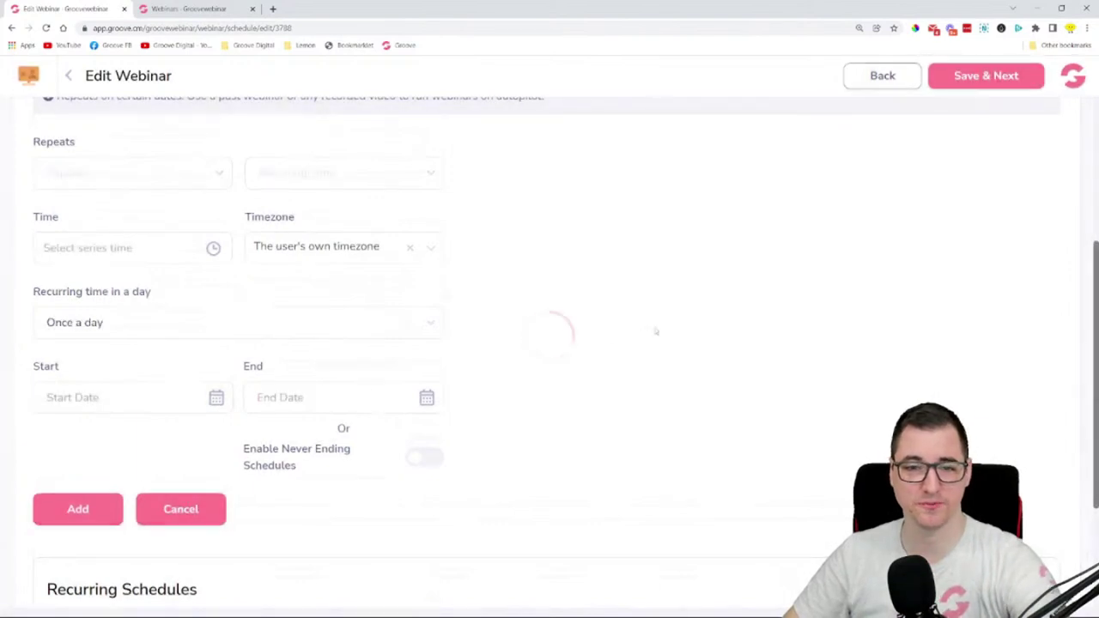
pyautogui.scroll(4, 581, 314)
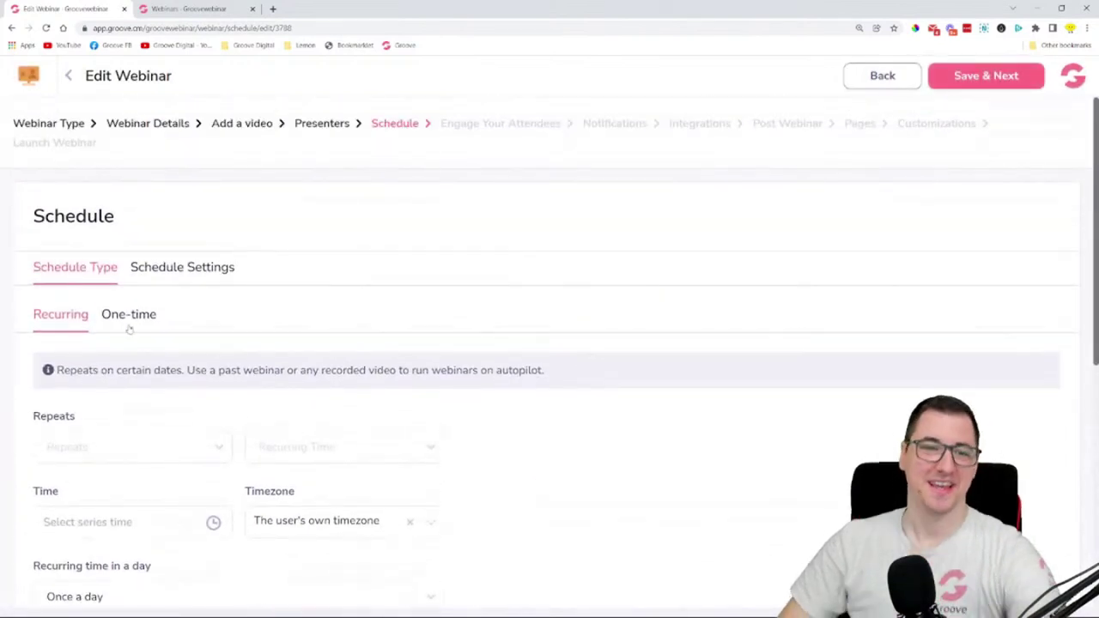
# - Start a one-time session at 06:00 PM in the user's own timezone
pyautogui.scroll(-5, 130, 328)
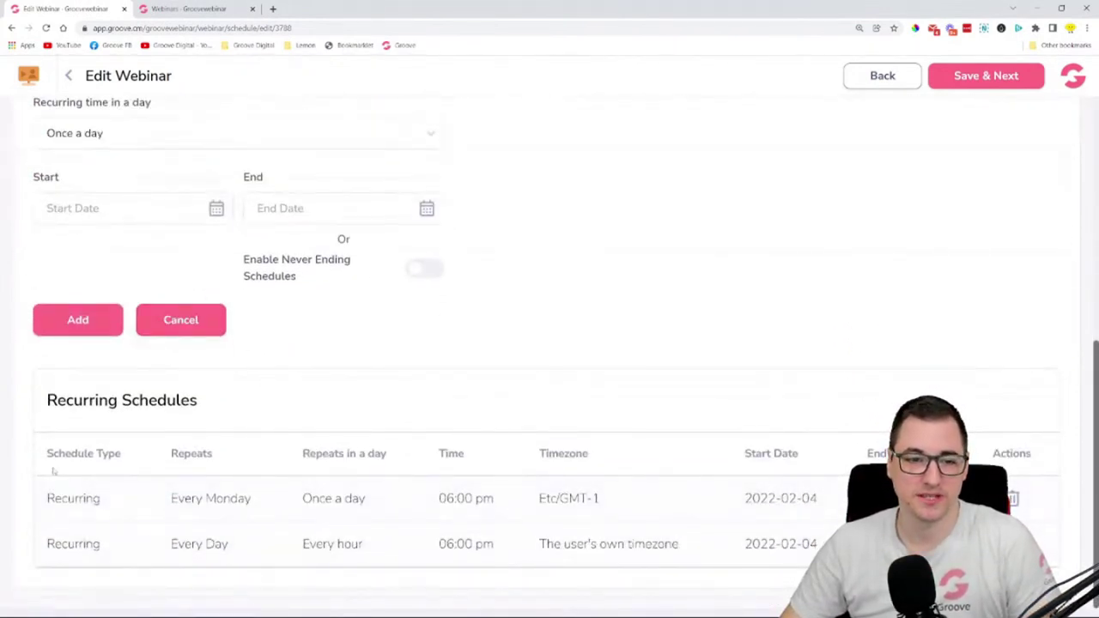
pyautogui.scroll(5, 189, 400)
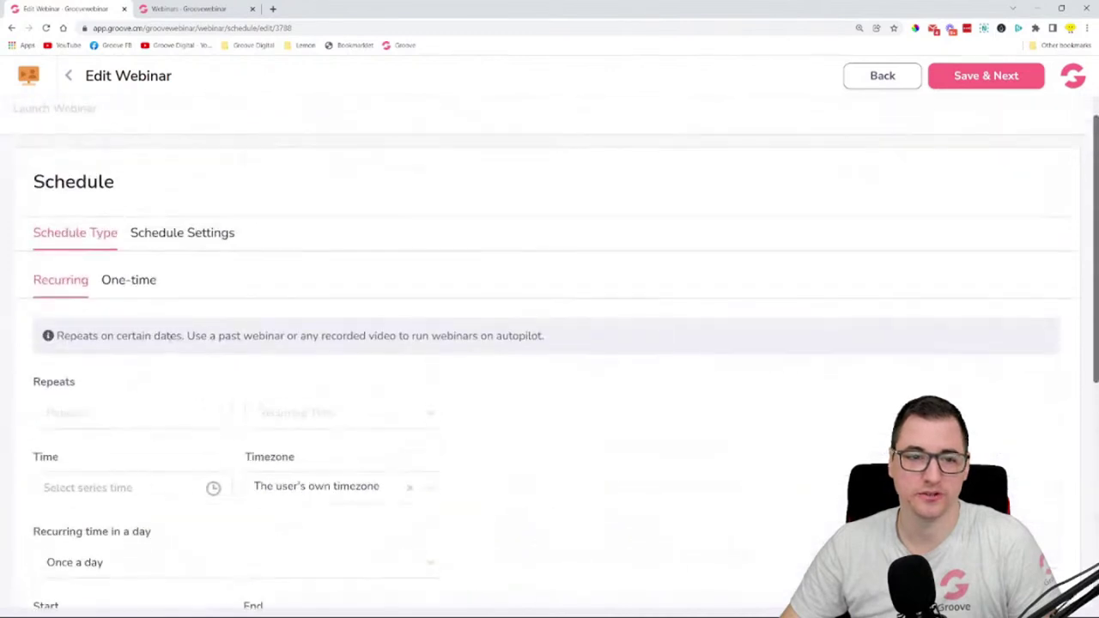
pyautogui.click(129, 278)
pyautogui.scroll(-2, 283, 262)
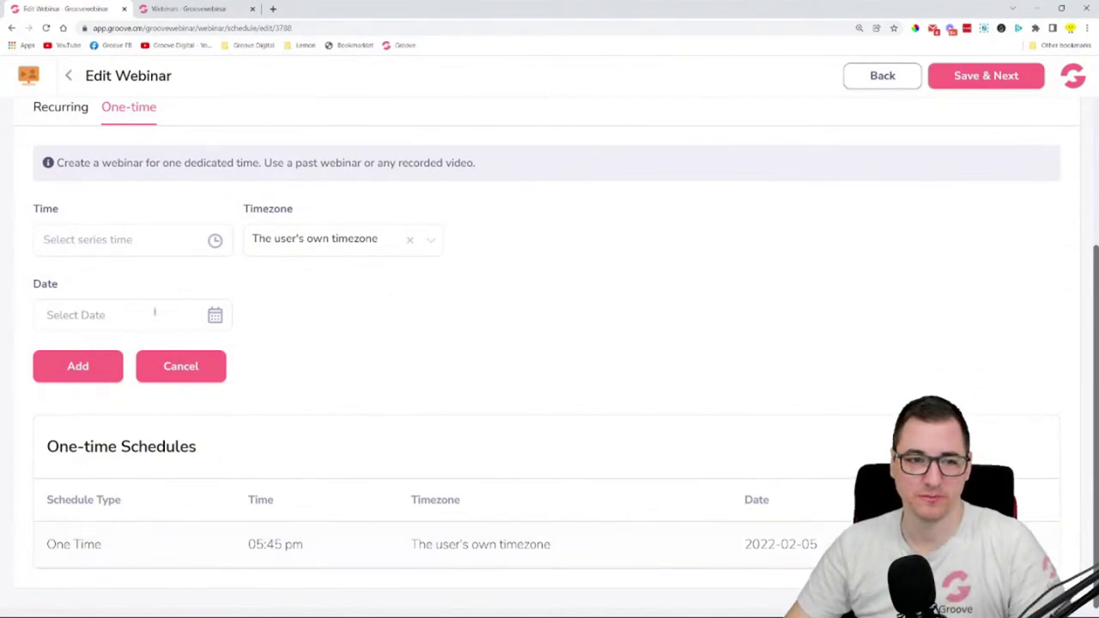
pyautogui.scroll(1, 154, 312)
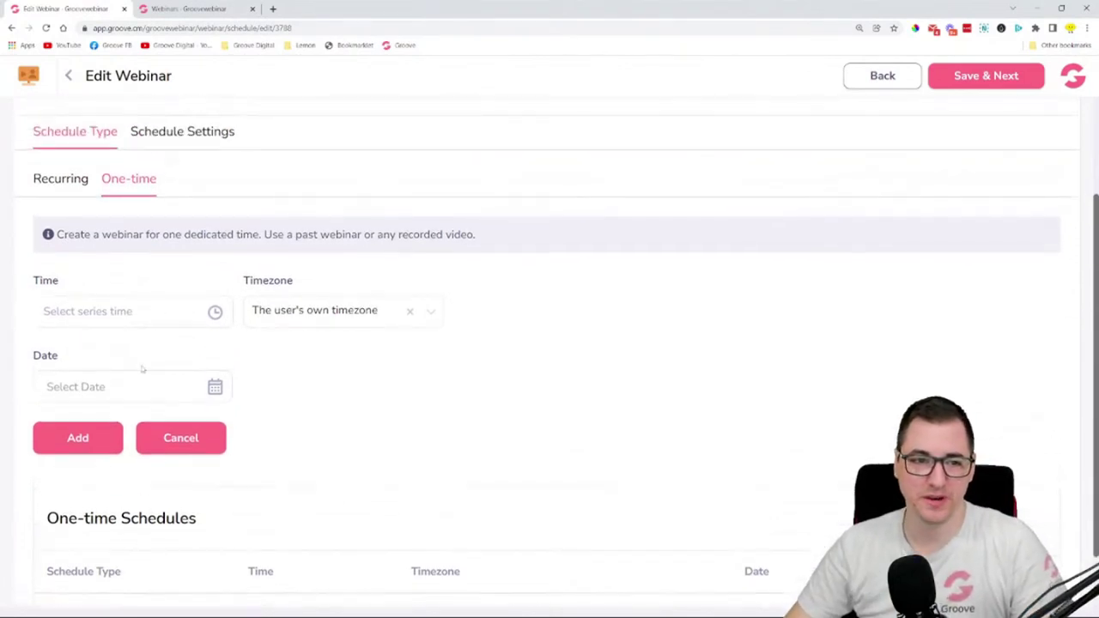
pyautogui.click(111, 313)
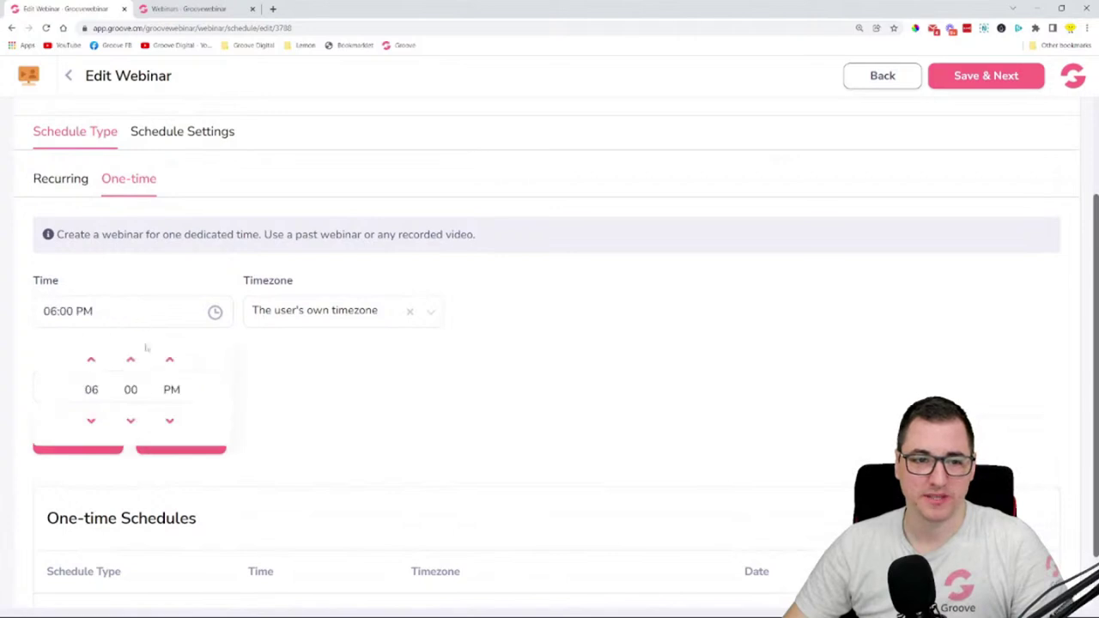
pyautogui.click(339, 312)
pyautogui.click(591, 359)
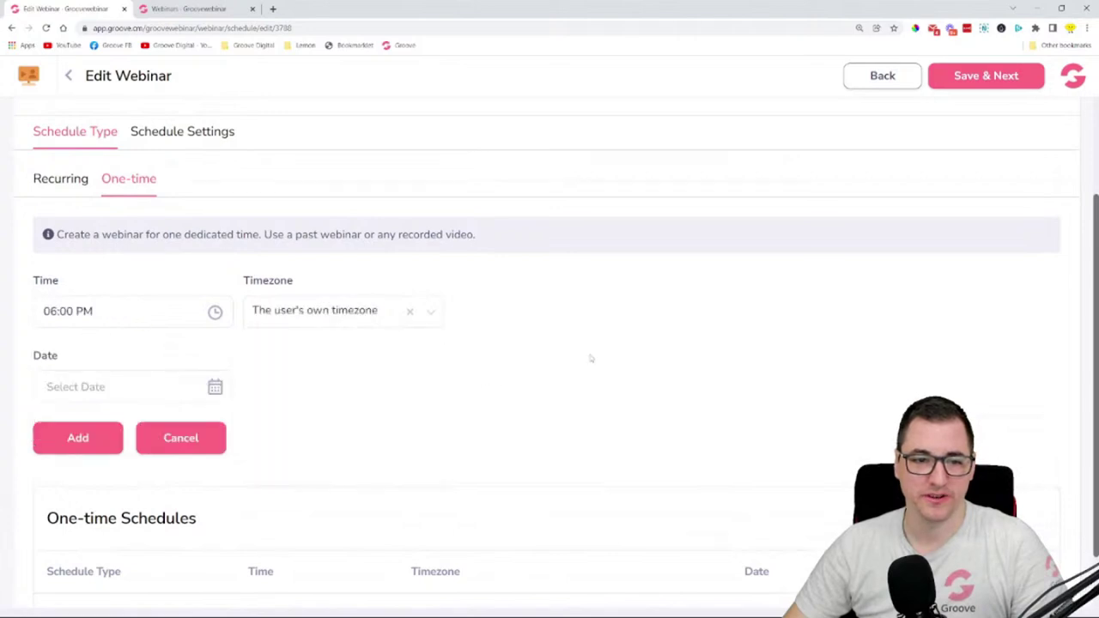
# - Date the one-time session February 04, 2022 and add it
pyautogui.click(124, 391)
pyautogui.click(194, 481)
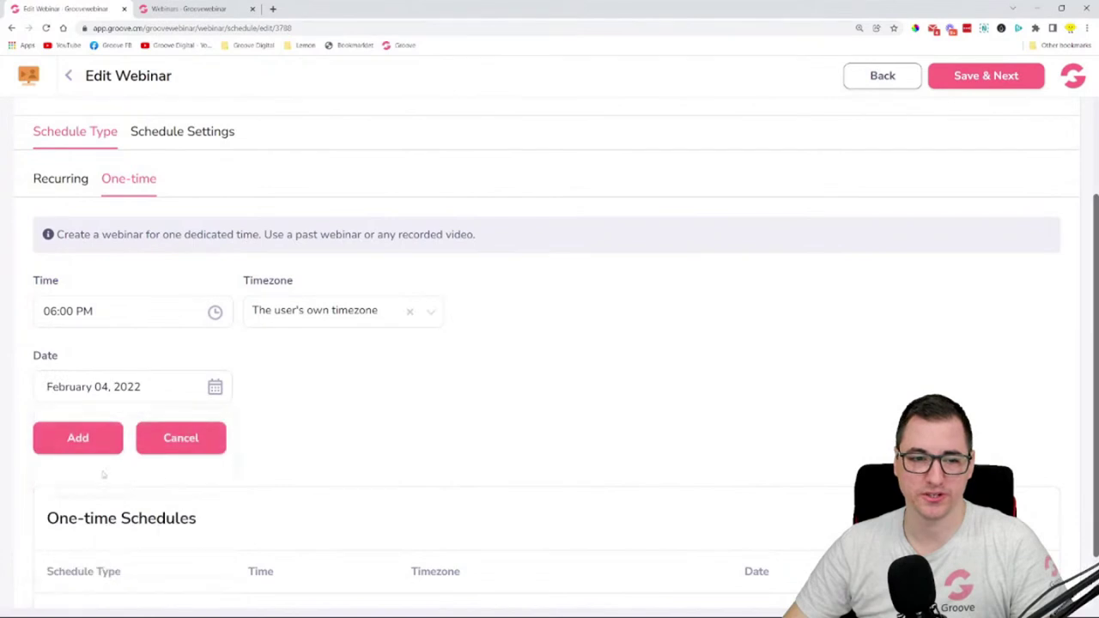
pyautogui.click(79, 443)
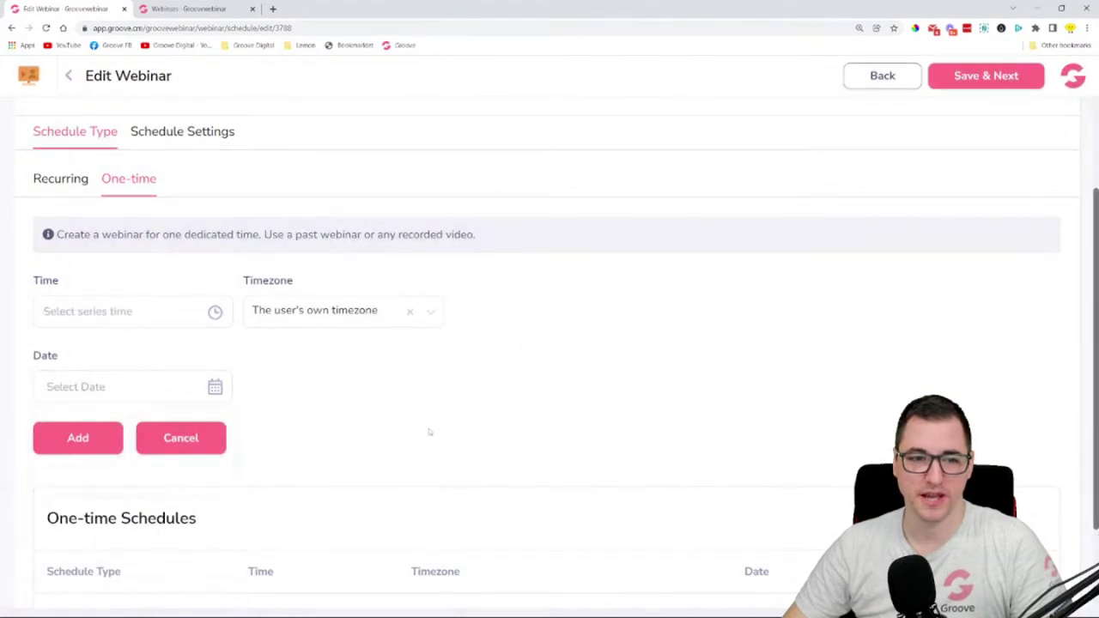
pyautogui.scroll(-2, 149, 546)
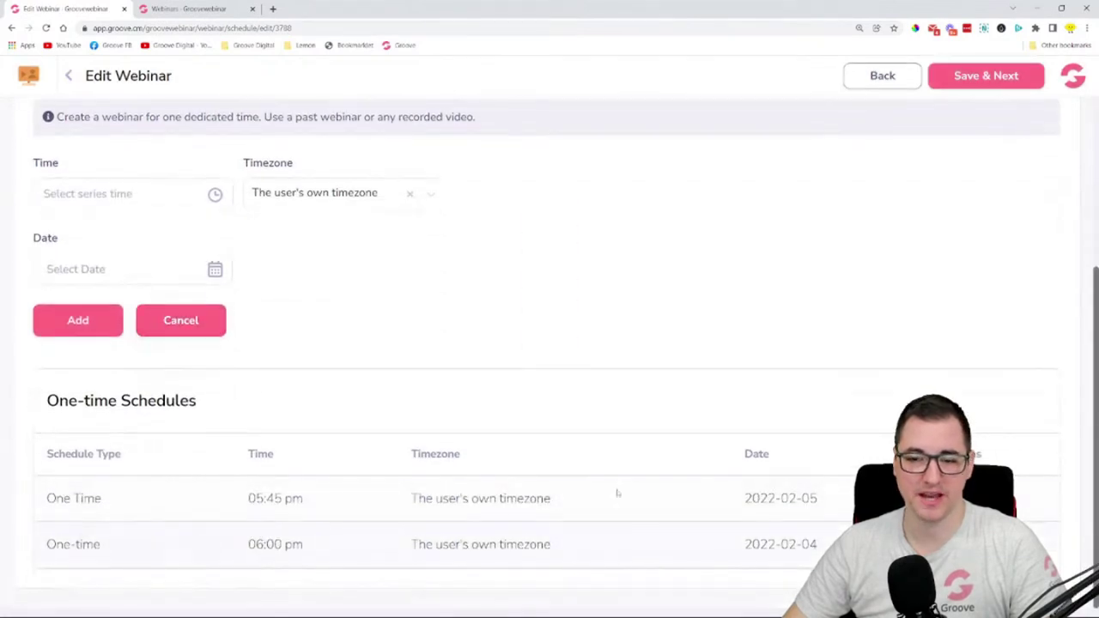
pyautogui.scroll(4, 311, 408)
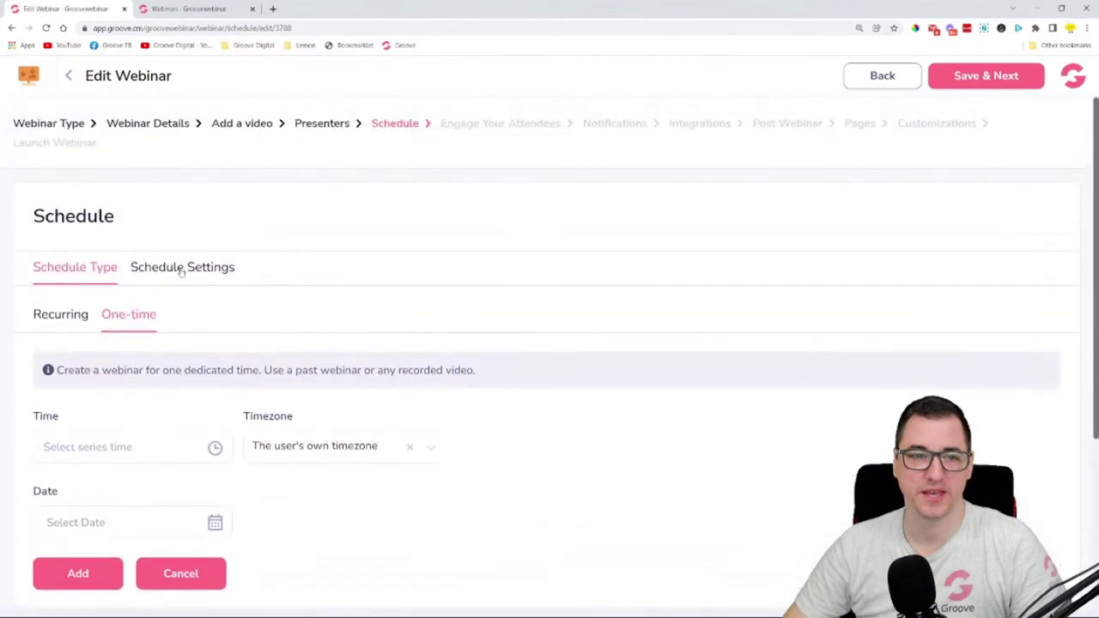
# - Bring up Schedule Settings and highlight the Allow Instant Watch Replay heading
pyautogui.click(181, 268)
pyautogui.scroll(-2, 490, 269)
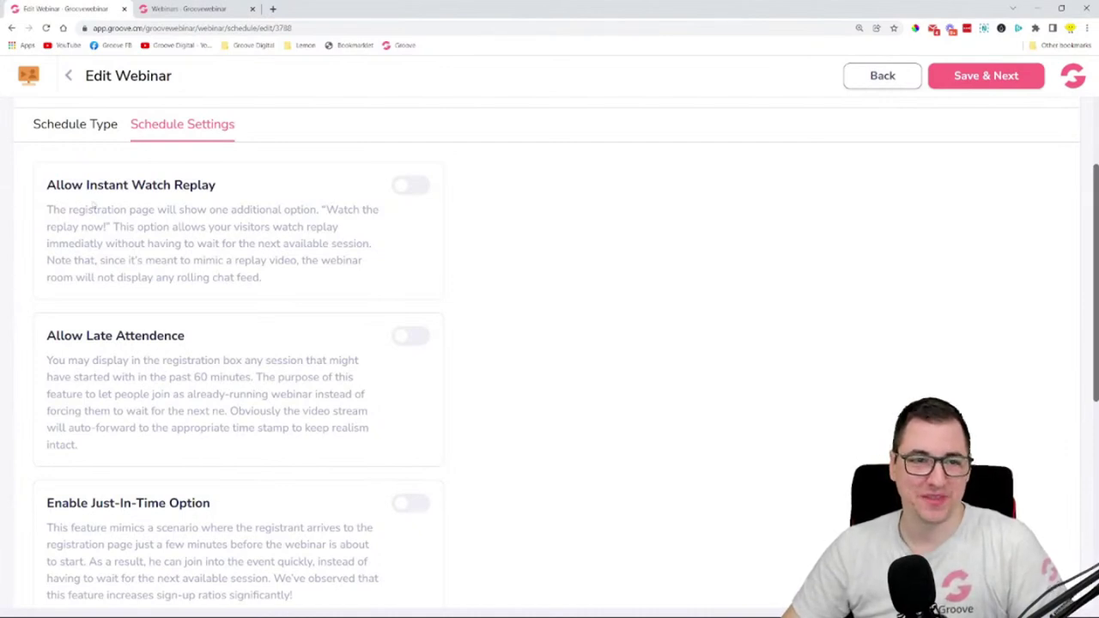
pyautogui.moveTo(47, 191); pyautogui.dragTo(230, 182)
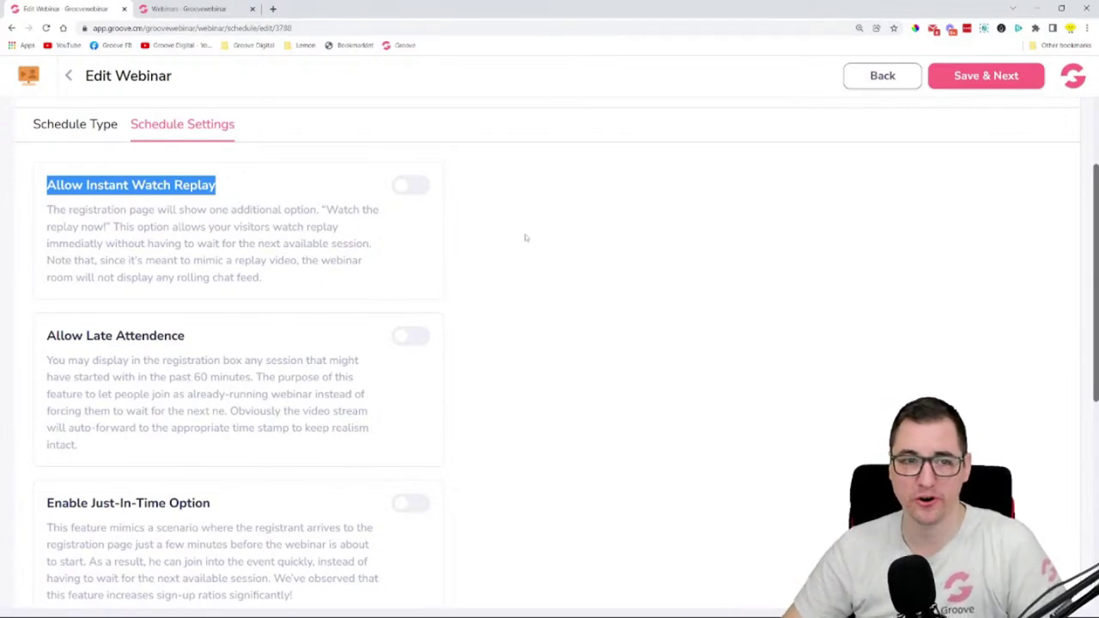
pyautogui.click(429, 242)
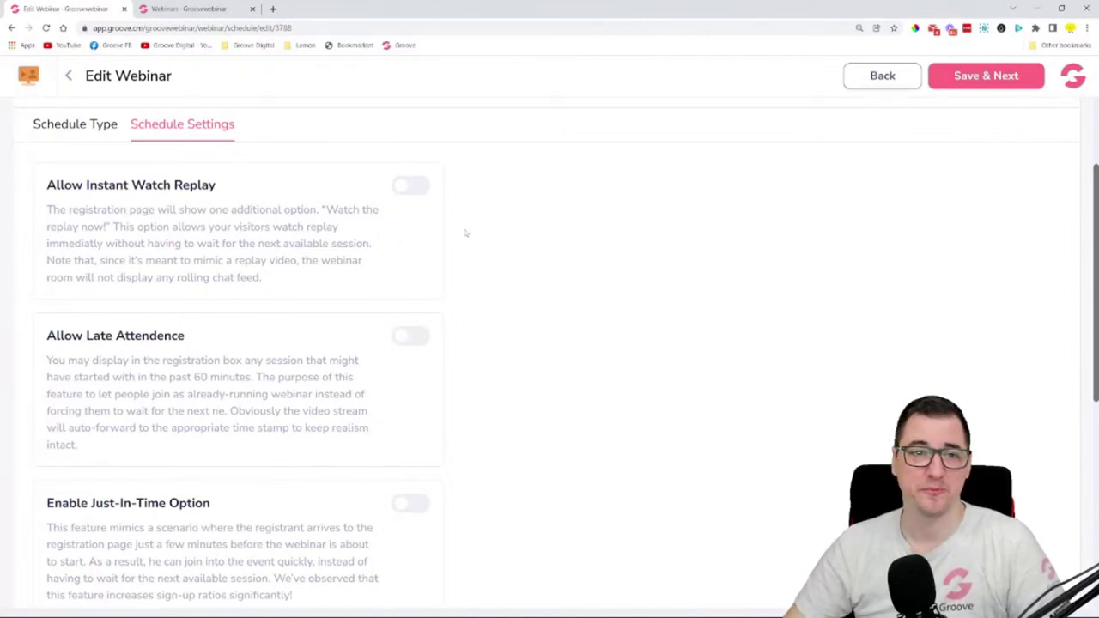
pyautogui.scroll(3, 453, 221)
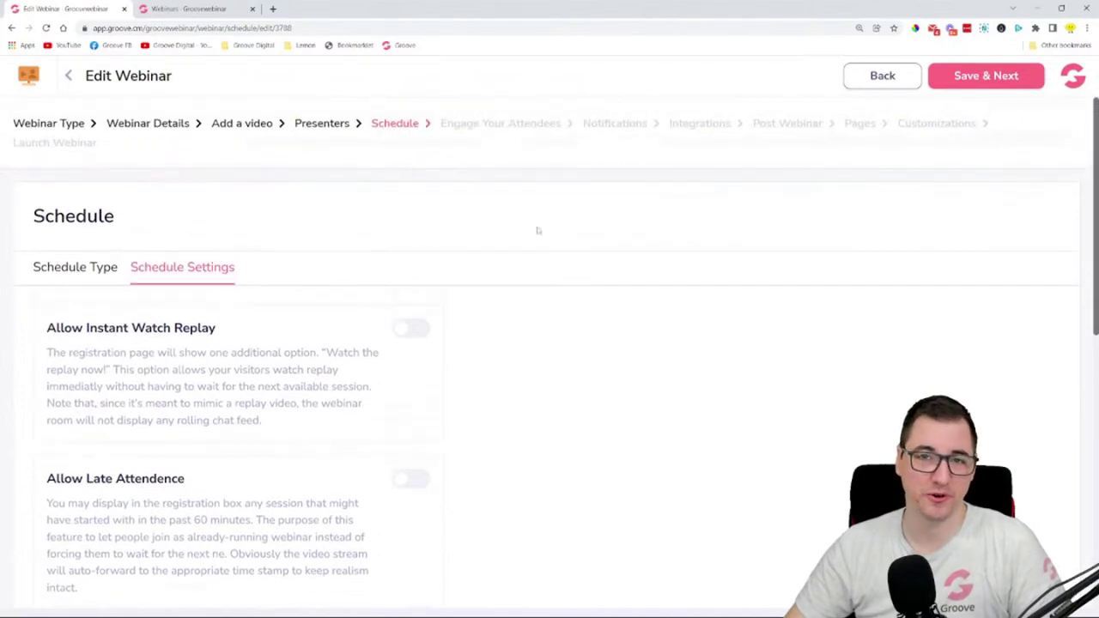
pyautogui.scroll(-3, 504, 307)
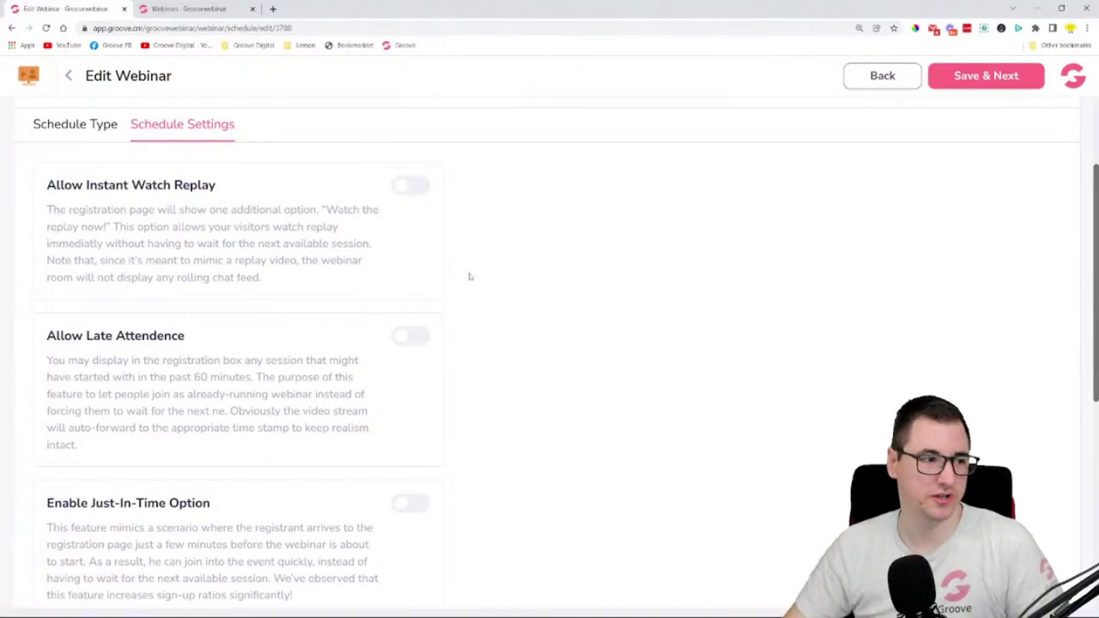
# - Enable Allow Late Attendence with an insertion point of 1 minute
pyautogui.click(413, 340)
pyautogui.scroll(-3, 519, 321)
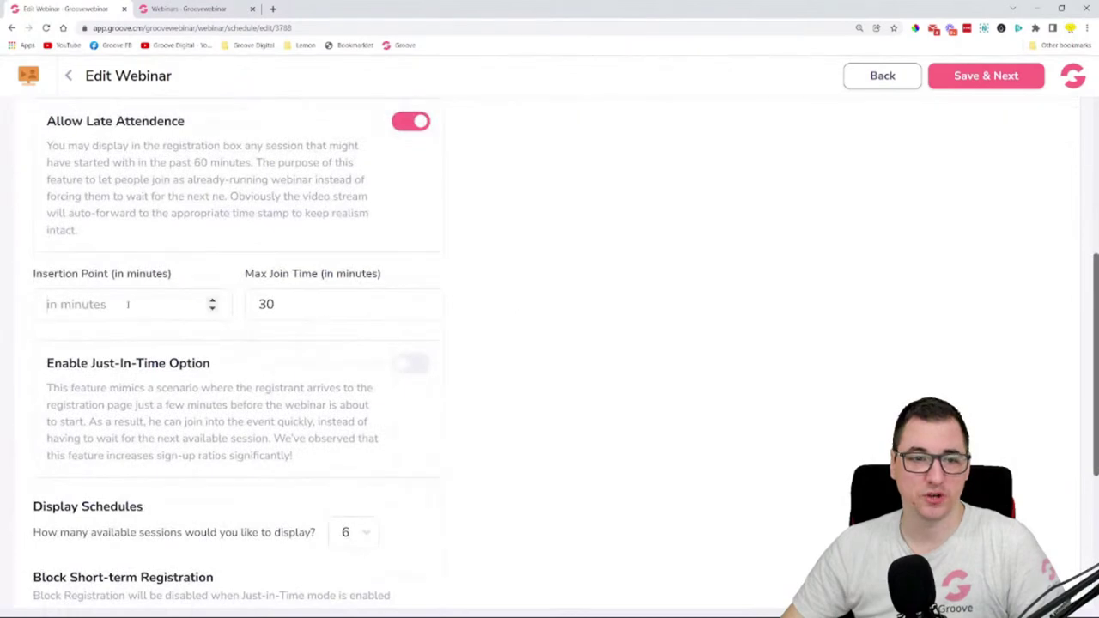
pyautogui.click(128, 304)
pyautogui.write('1')
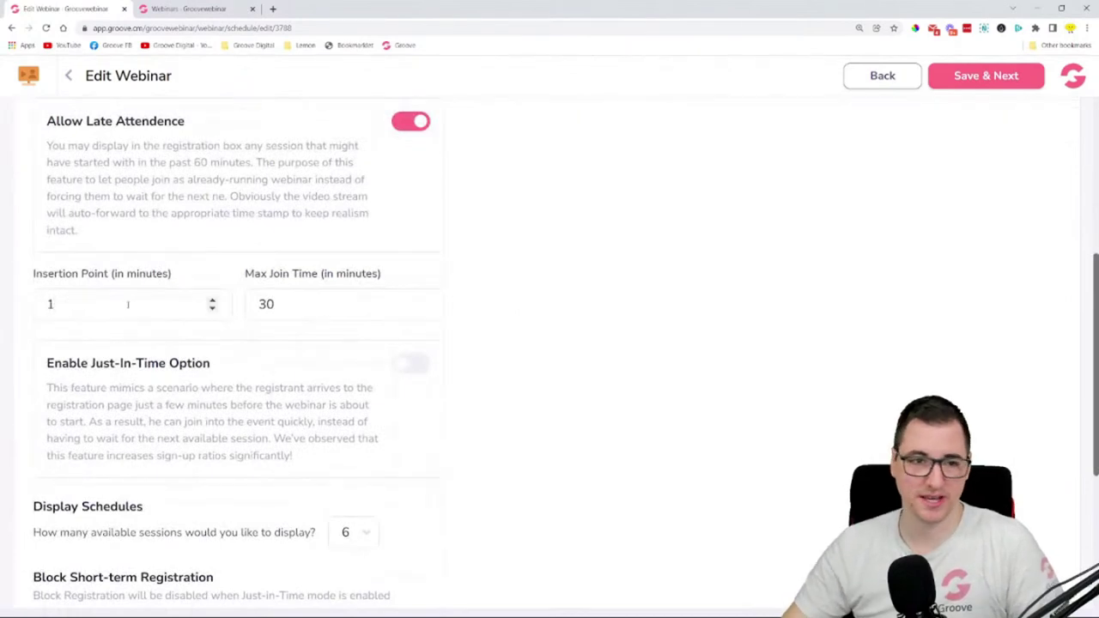
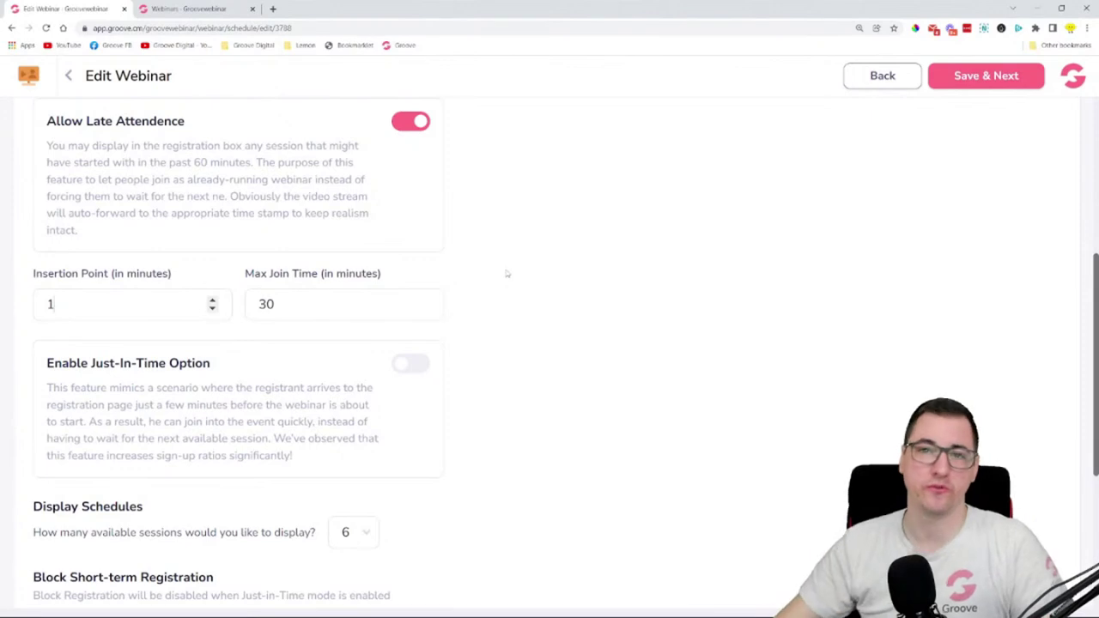
# - Enable Just-In-Time sessions every 15 minutes, using the user's own timezone
pyautogui.scroll(-1, 532, 247)
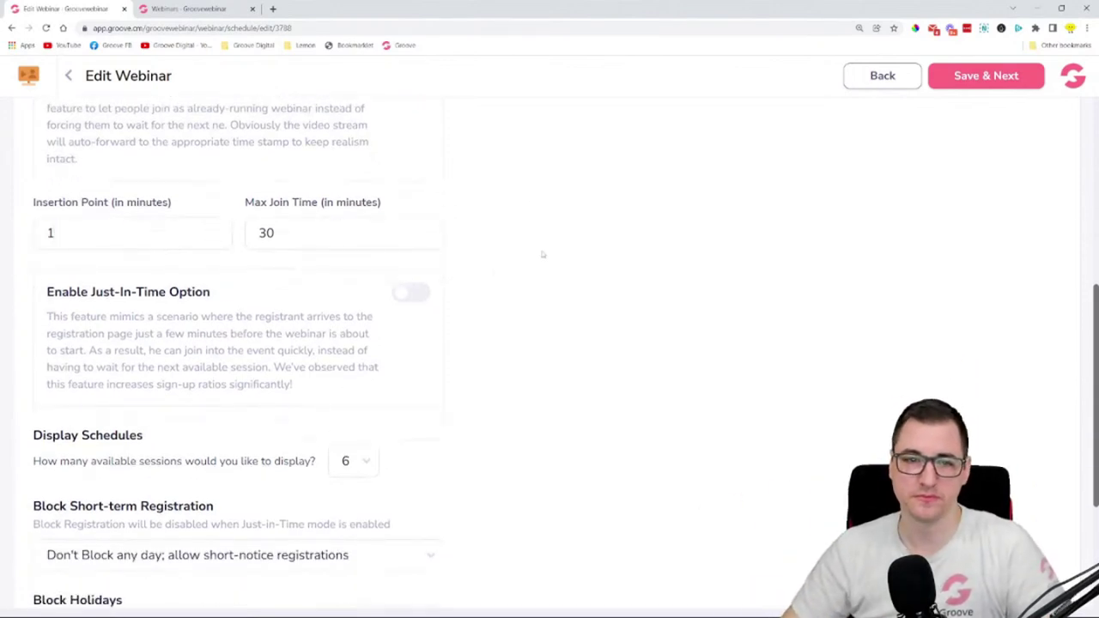
pyautogui.click(410, 292)
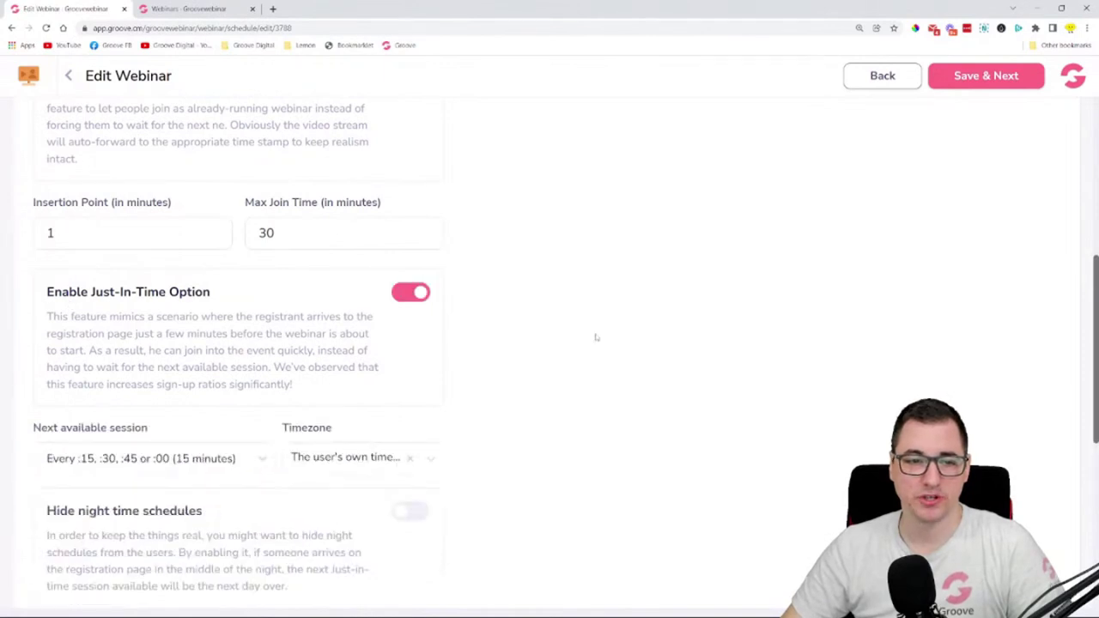
pyautogui.scroll(-1, 516, 321)
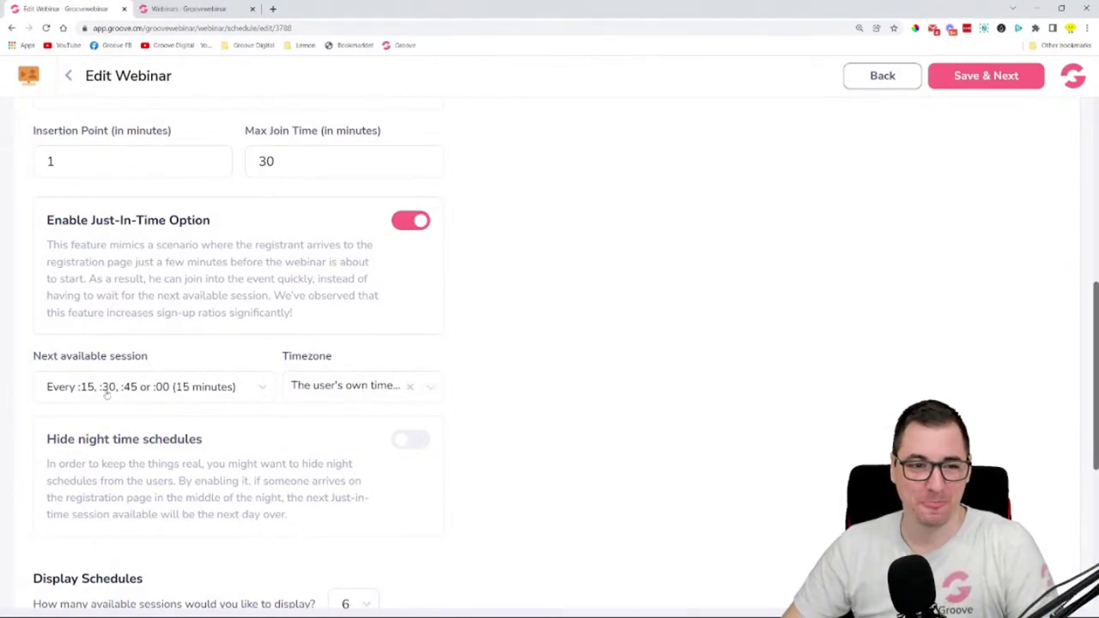
pyautogui.click(243, 394)
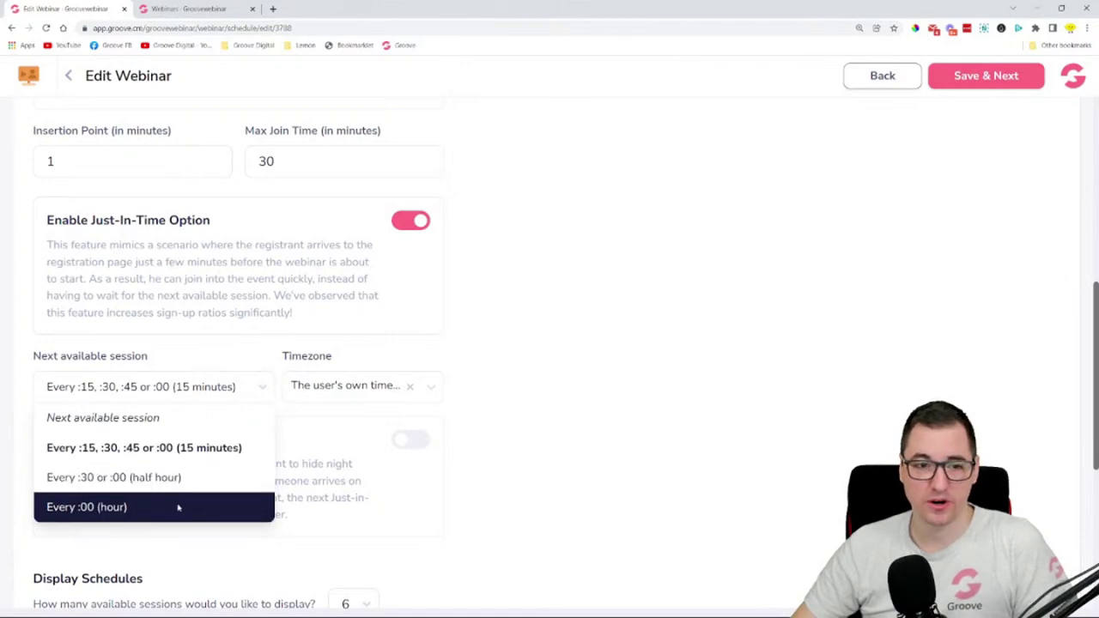
pyautogui.click(247, 394)
pyautogui.click(420, 389)
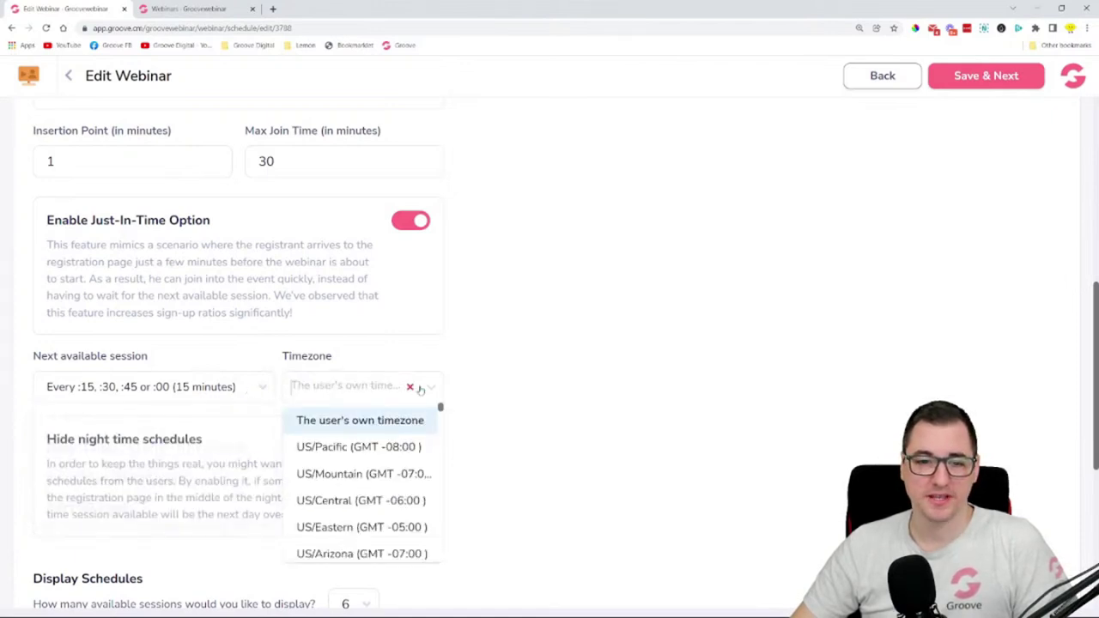
pyautogui.click(367, 413)
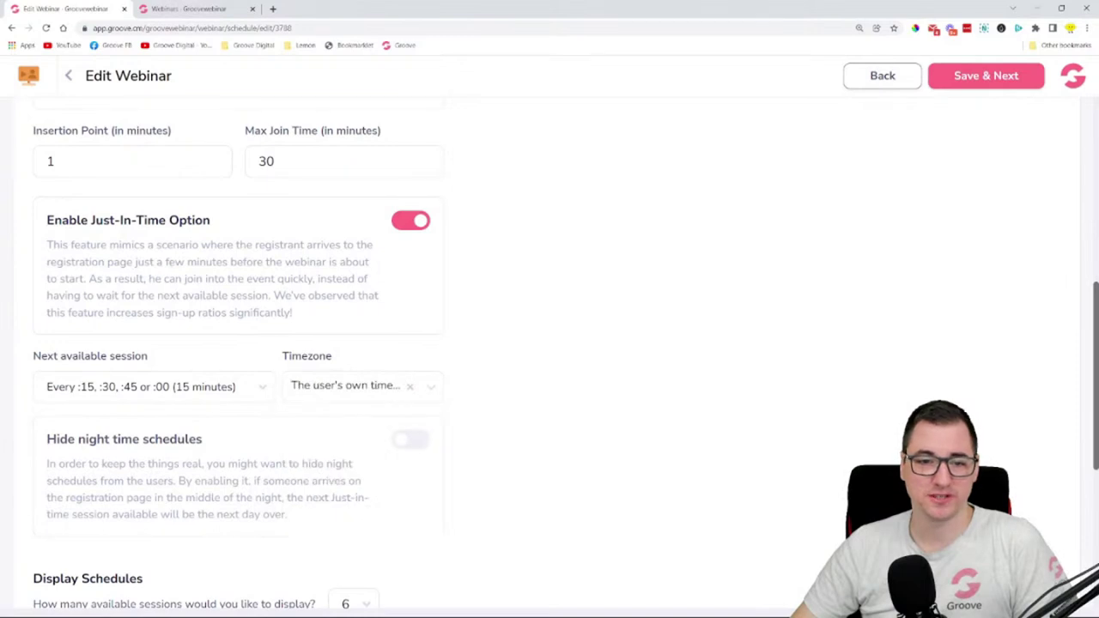
# - Scroll down to the Hide night time schedules option for 11:00 PM to 07:00 AM
pyautogui.scroll(-2, 486, 359)
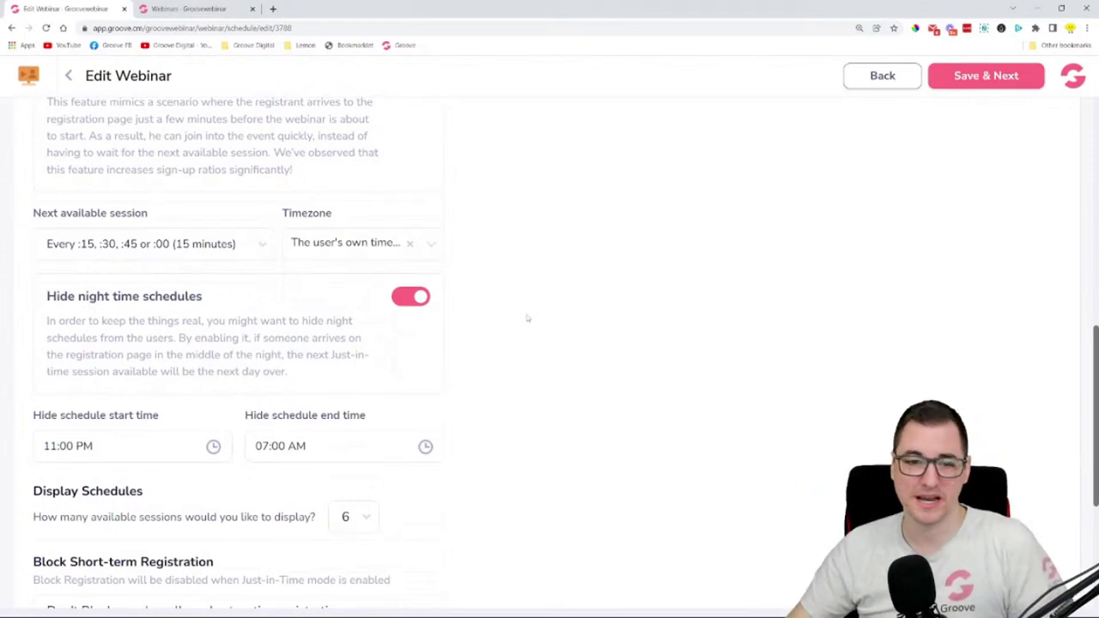
pyautogui.scroll(-2, 527, 319)
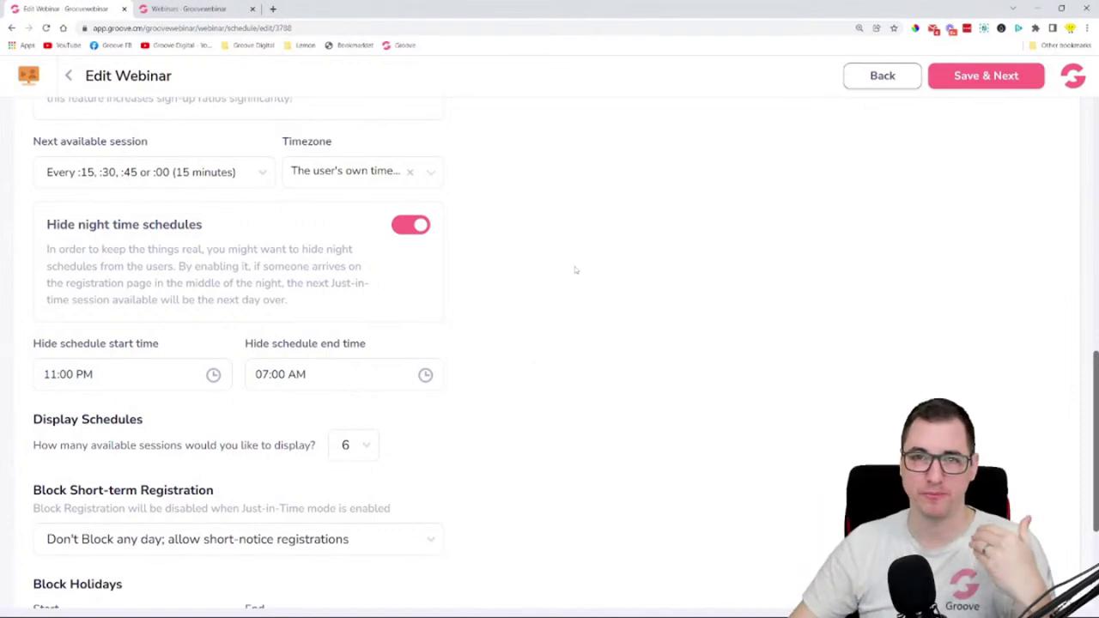
pyautogui.scroll(-1, 585, 311)
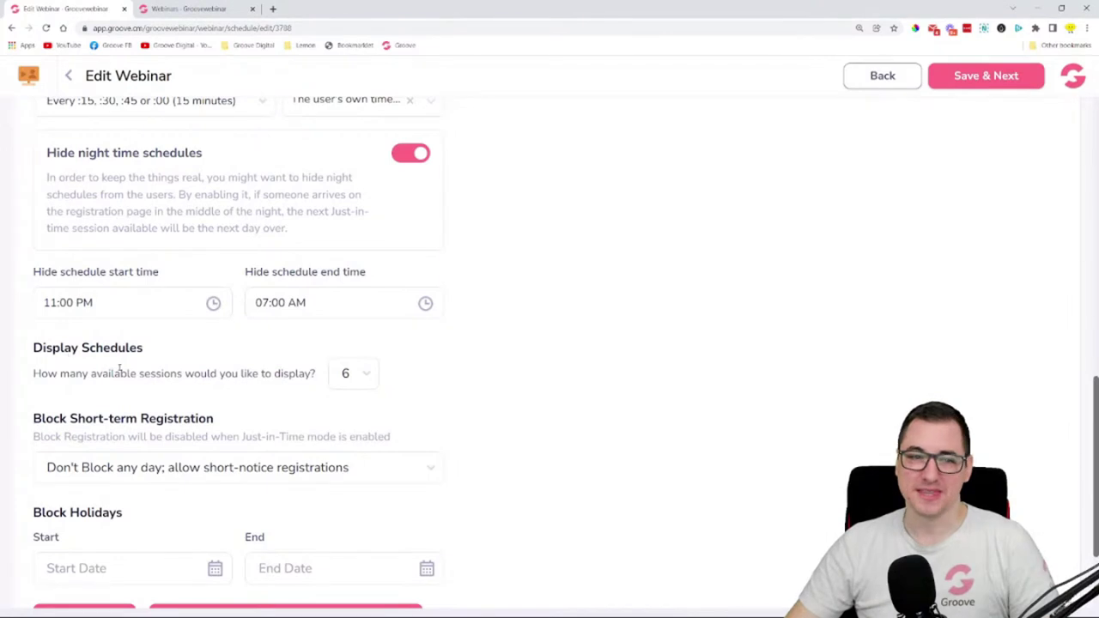
# - Set Display Schedules to show 3 available sessions instead of 6
pyautogui.click(368, 375)
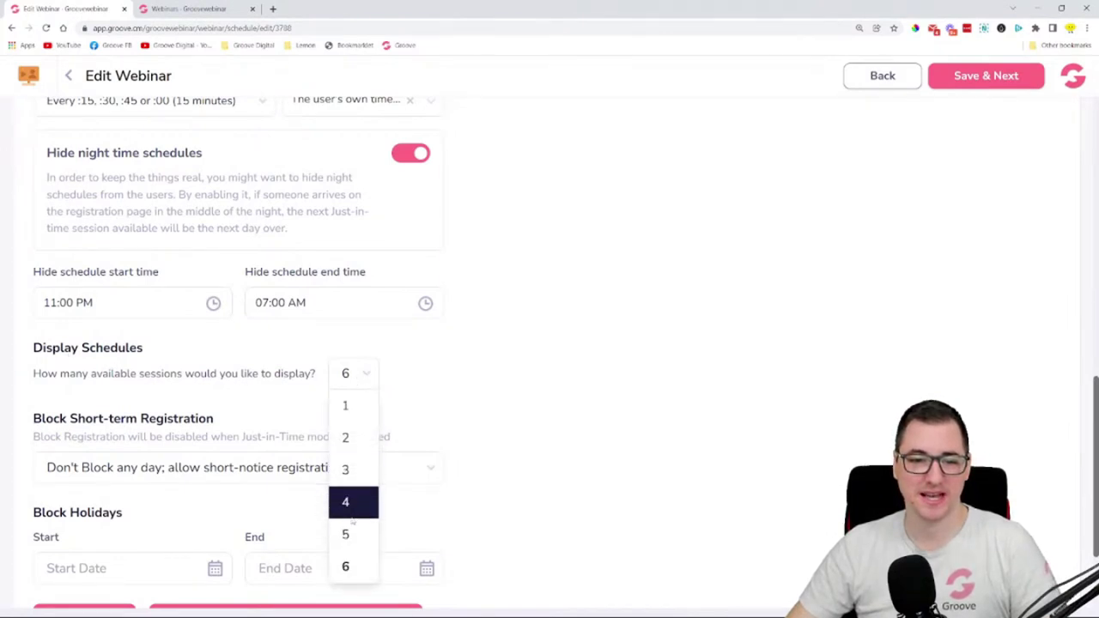
pyautogui.click(362, 479)
pyautogui.scroll(-2, 534, 391)
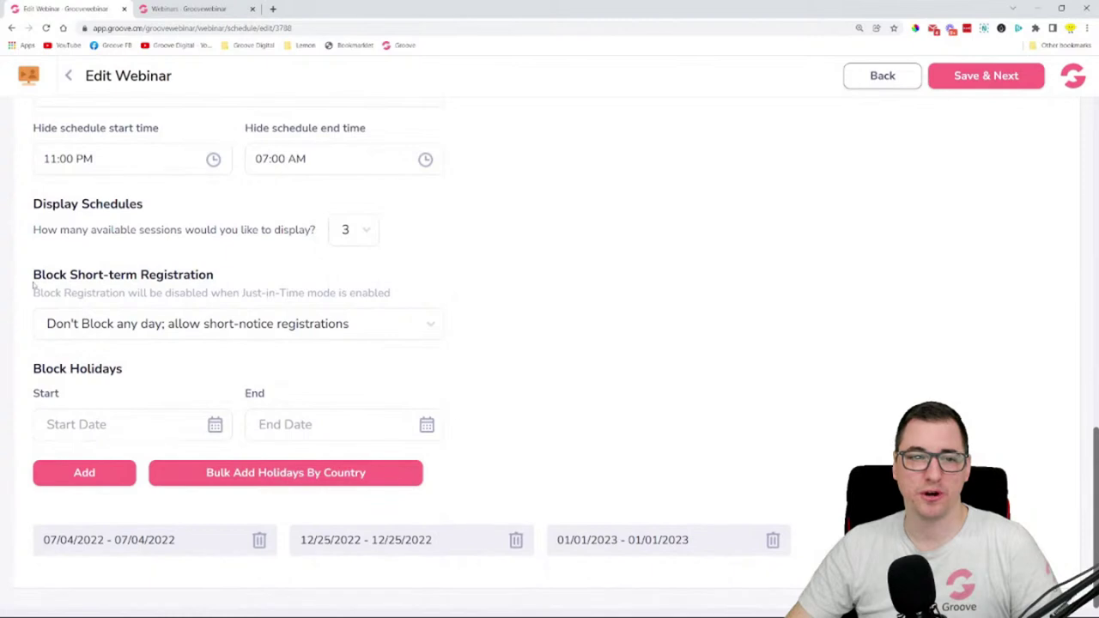
pyautogui.scroll(1, 444, 310)
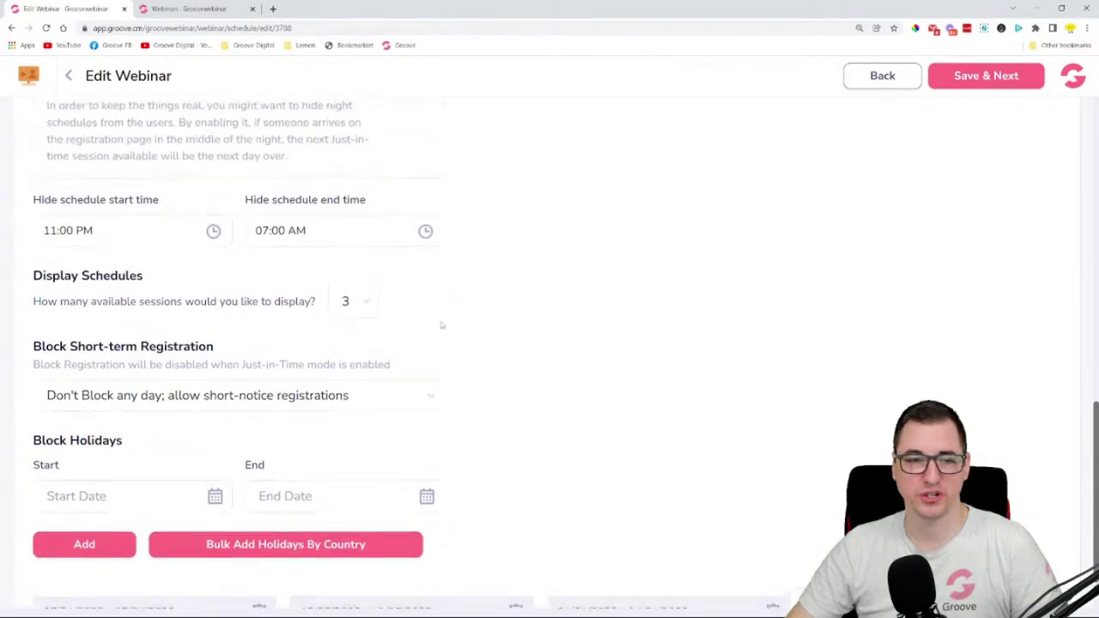
pyautogui.scroll(2, 283, 338)
pyautogui.scroll(4, 283, 338)
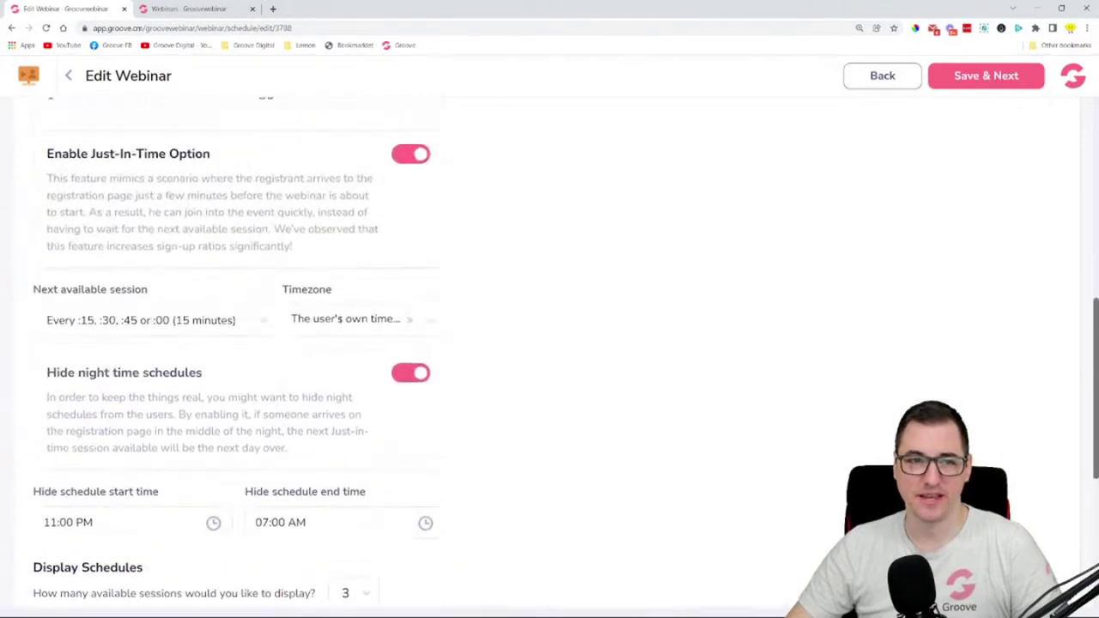
pyautogui.scroll(-7, 343, 292)
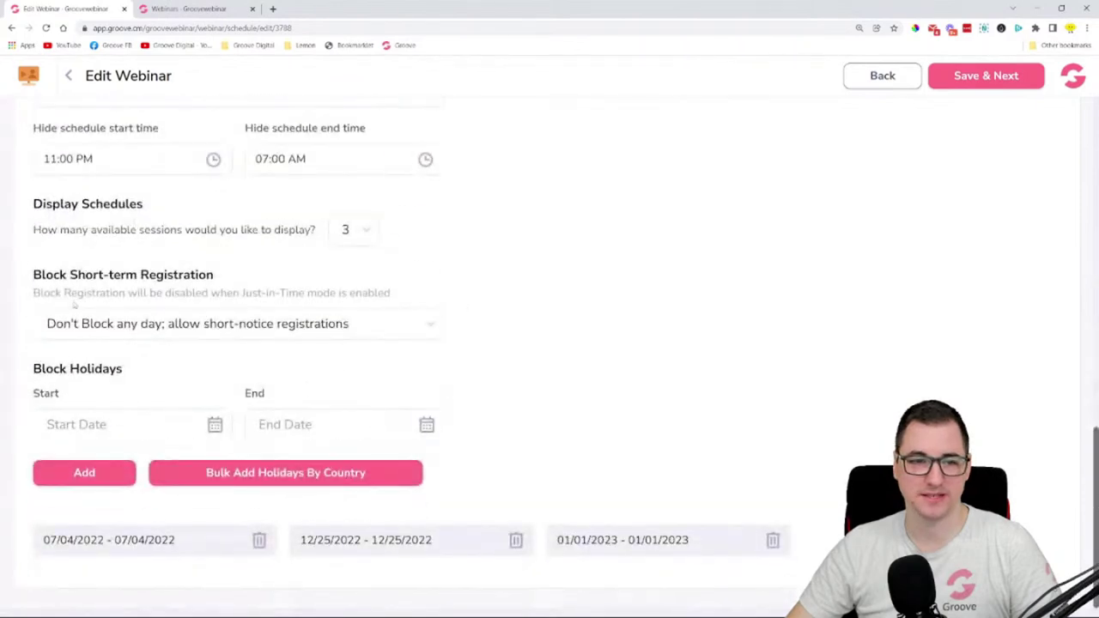
# - Inspect the Block Holidays date pickers and launch Bulk Add Holidays By Country
pyautogui.moveTo(37, 293); pyautogui.dragTo(400, 291)
pyautogui.click(468, 302)
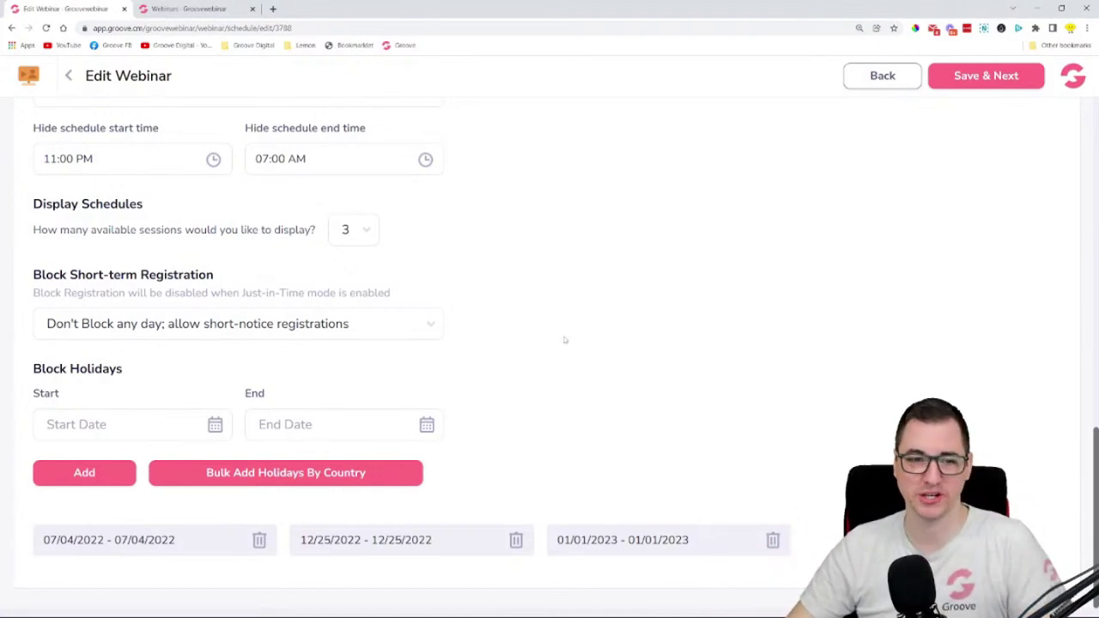
pyautogui.moveTo(34, 370); pyautogui.dragTo(188, 364)
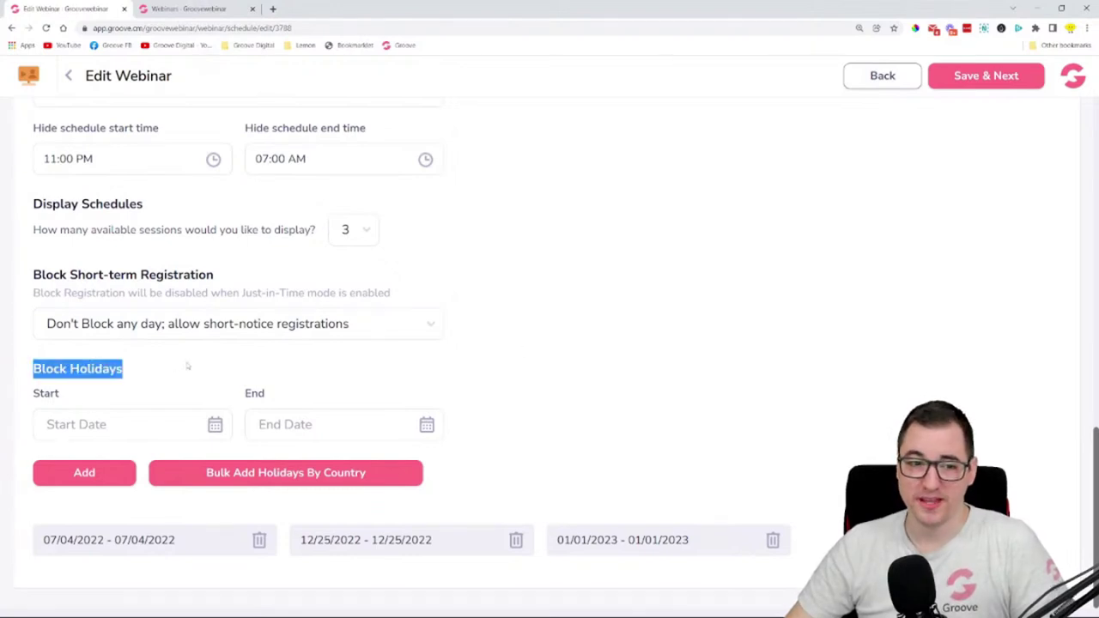
pyautogui.click(194, 372)
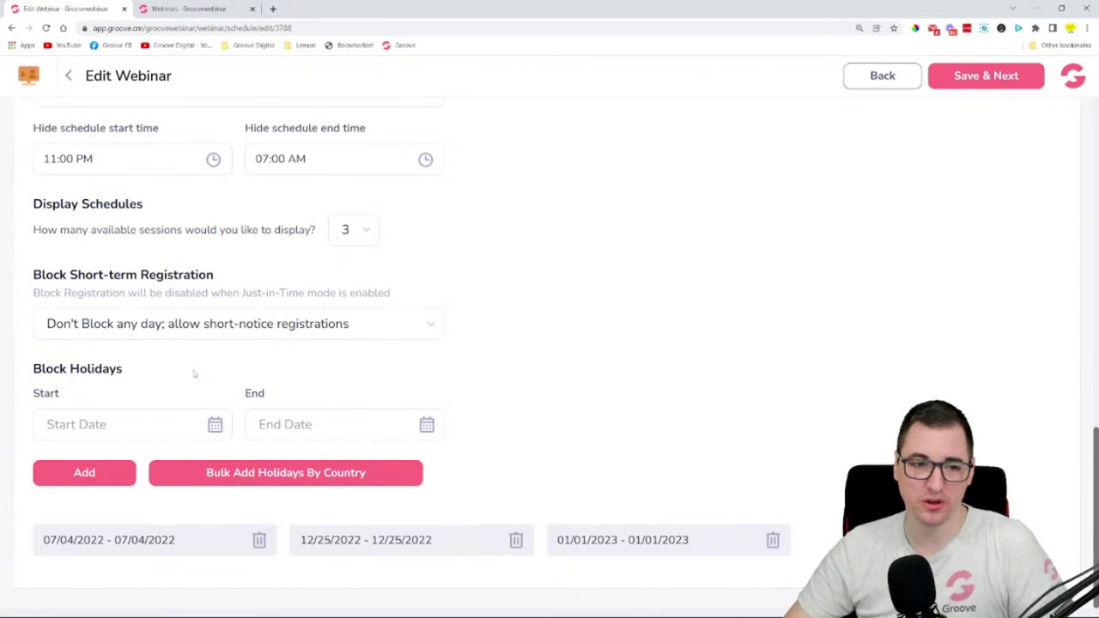
pyautogui.click(126, 422)
pyautogui.click(501, 413)
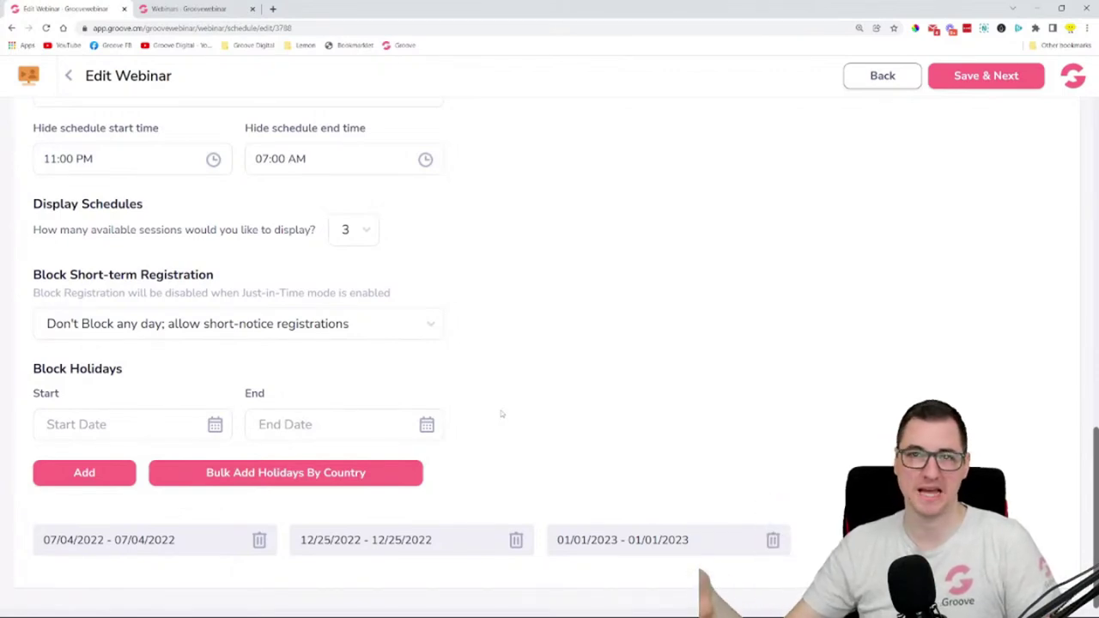
pyautogui.click(112, 421)
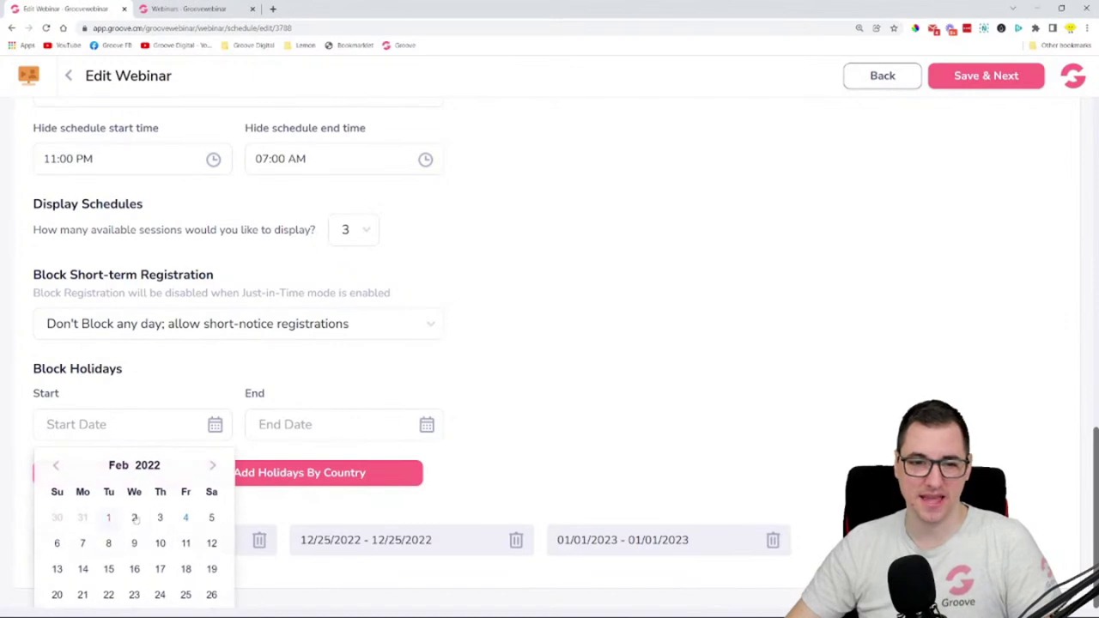
pyautogui.click(256, 419)
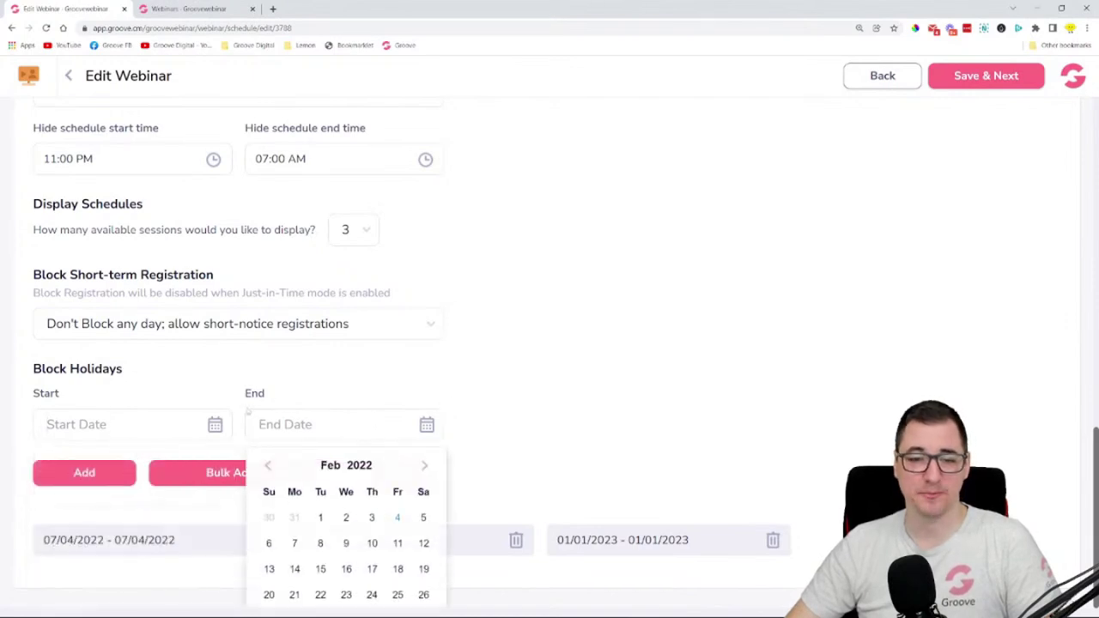
pyautogui.click(529, 425)
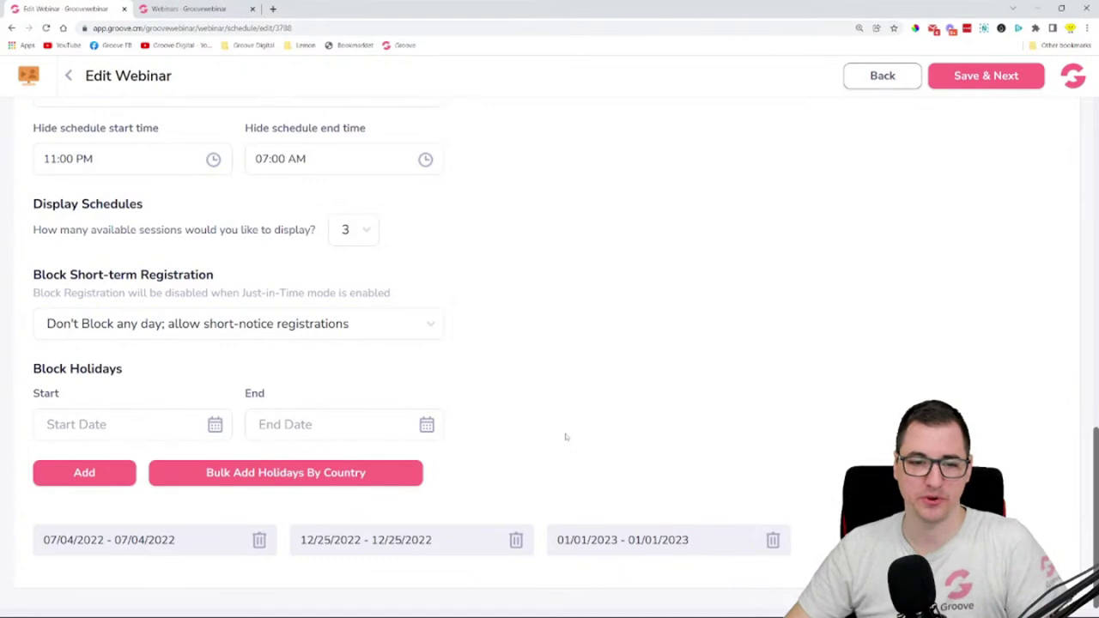
pyautogui.click(358, 471)
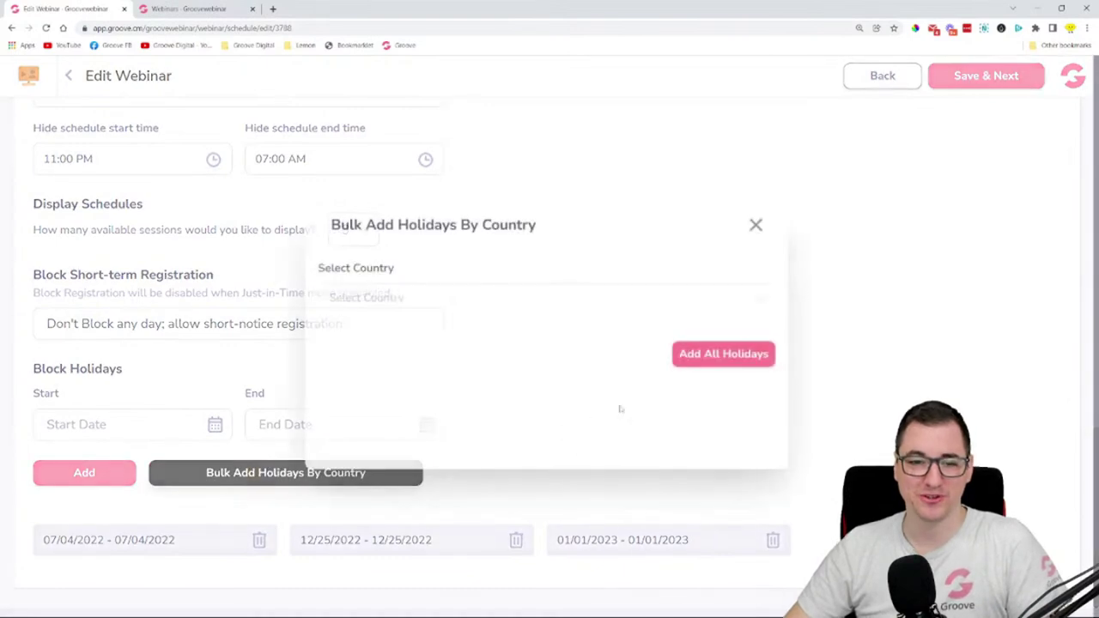
# - Select Hrvatska as the holiday country
pyautogui.click(517, 302)
pyautogui.scroll(-2, 520, 335)
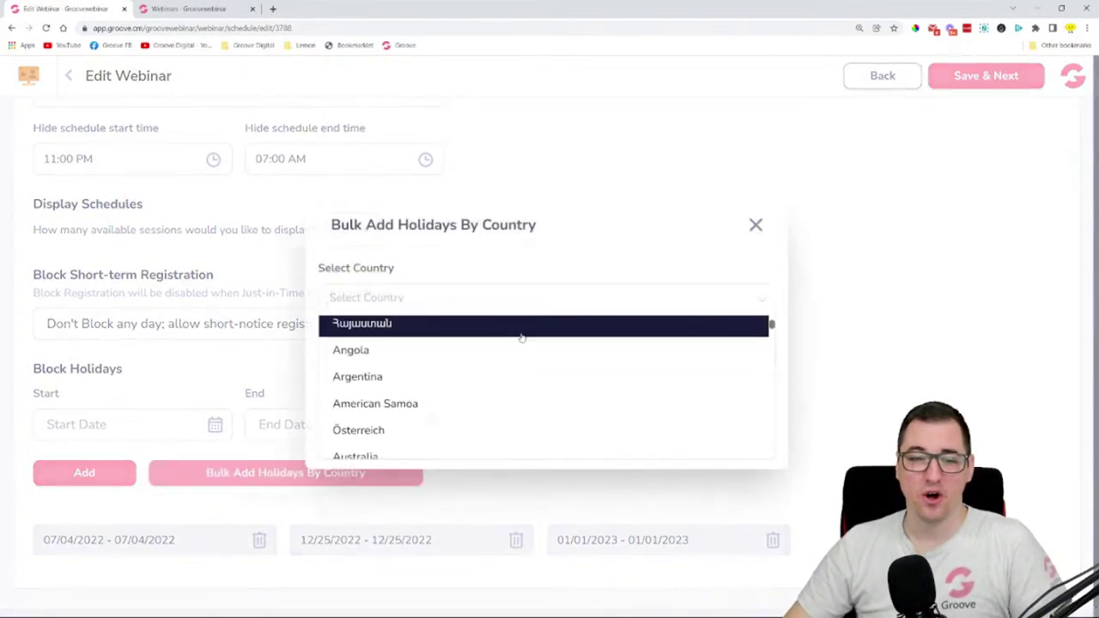
pyautogui.scroll(-5, 520, 337)
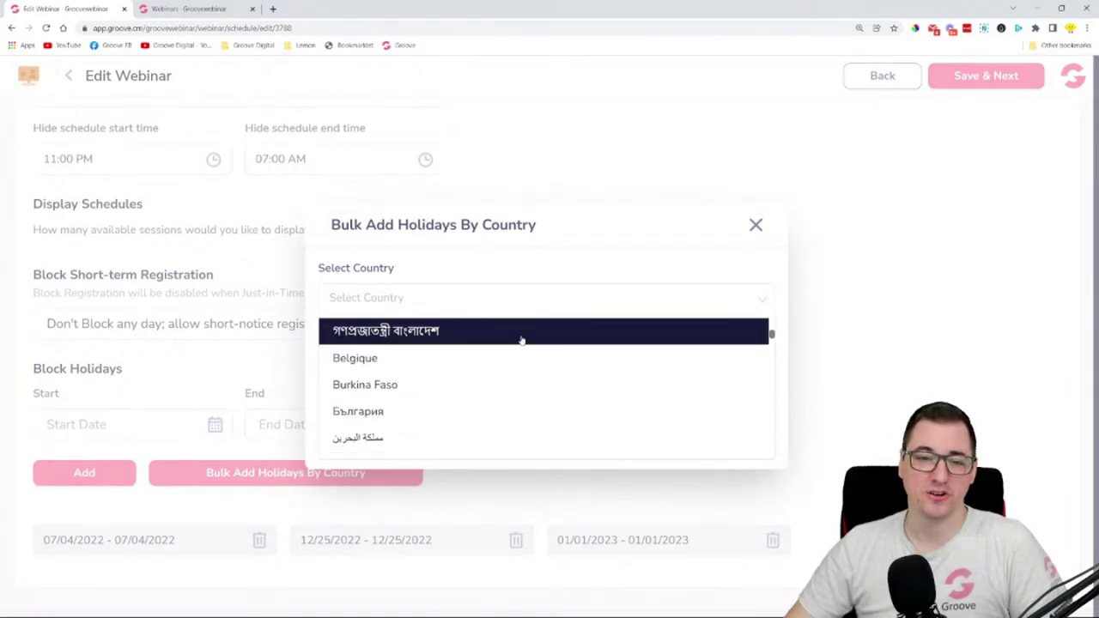
pyautogui.scroll(-8, 520, 340)
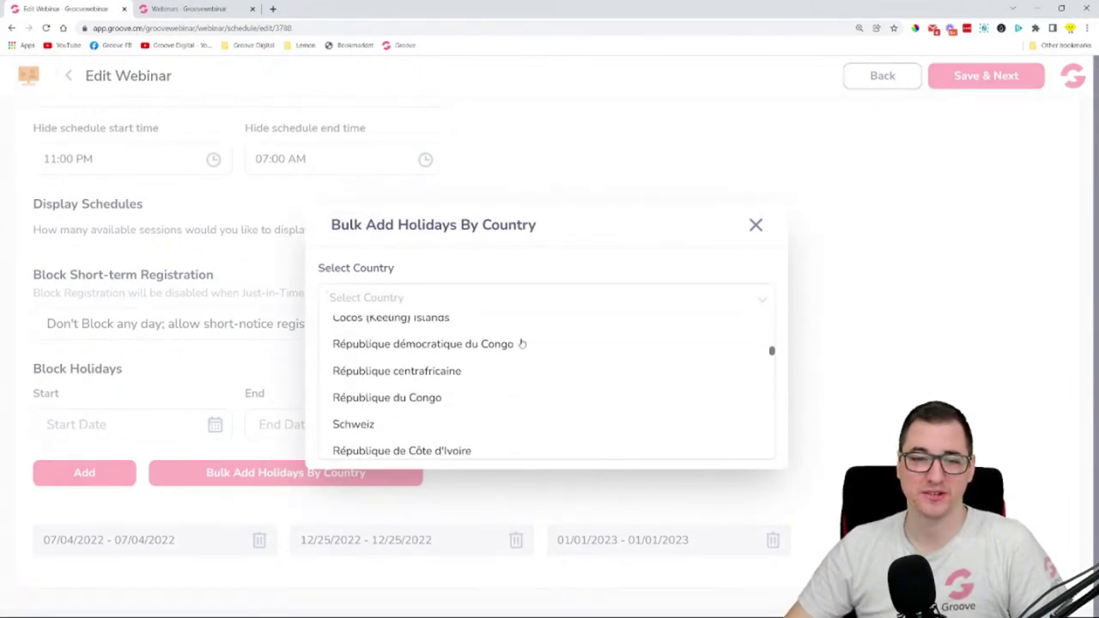
pyautogui.scroll(-5, 519, 348)
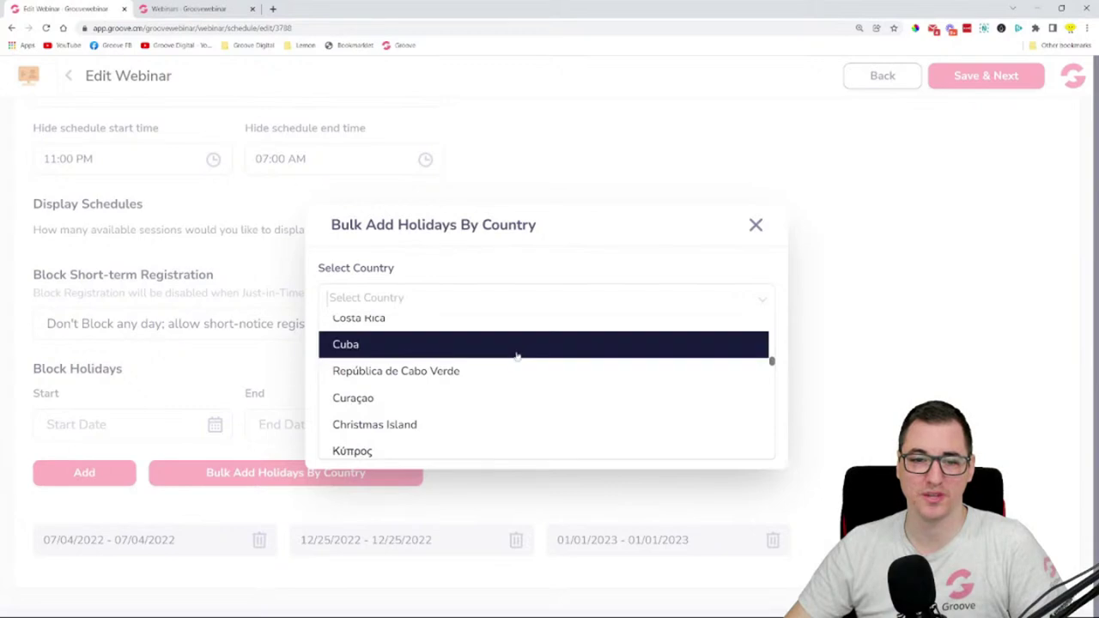
pyautogui.scroll(-3, 506, 377)
pyautogui.scroll(3, 502, 382)
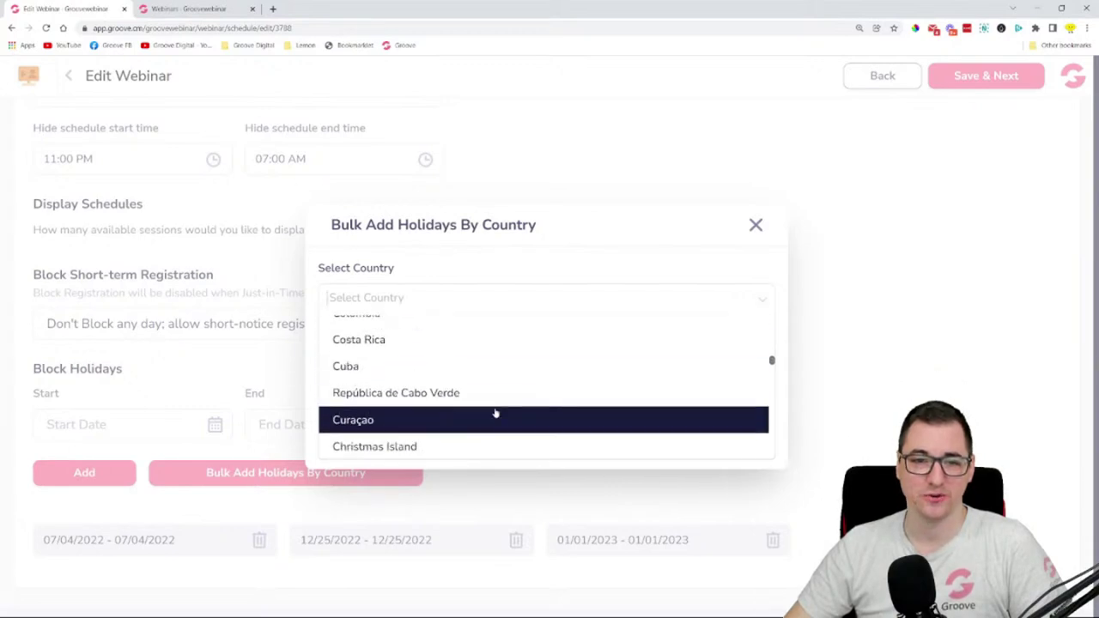
pyautogui.scroll(3, 495, 413)
pyautogui.scroll(-4, 496, 412)
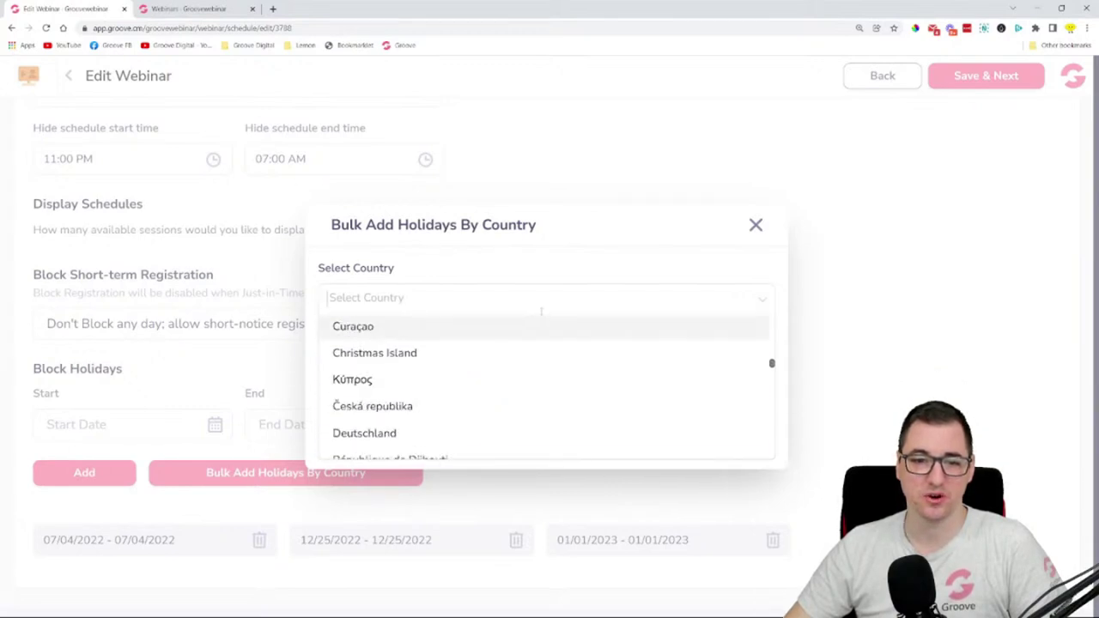
pyautogui.scroll(-7, 541, 322)
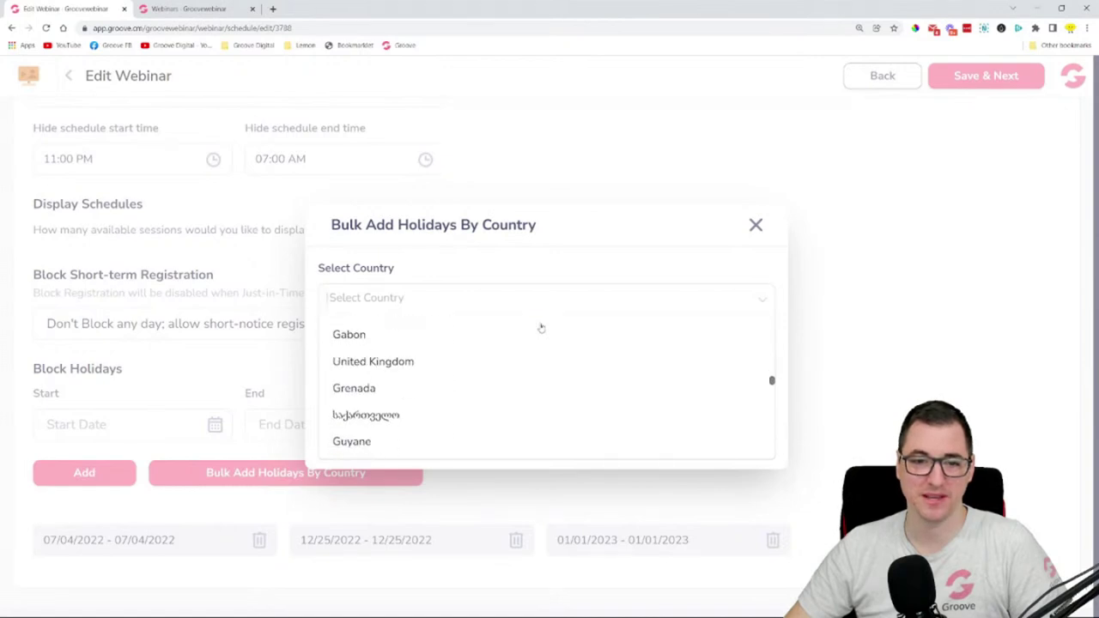
pyautogui.scroll(-5, 541, 328)
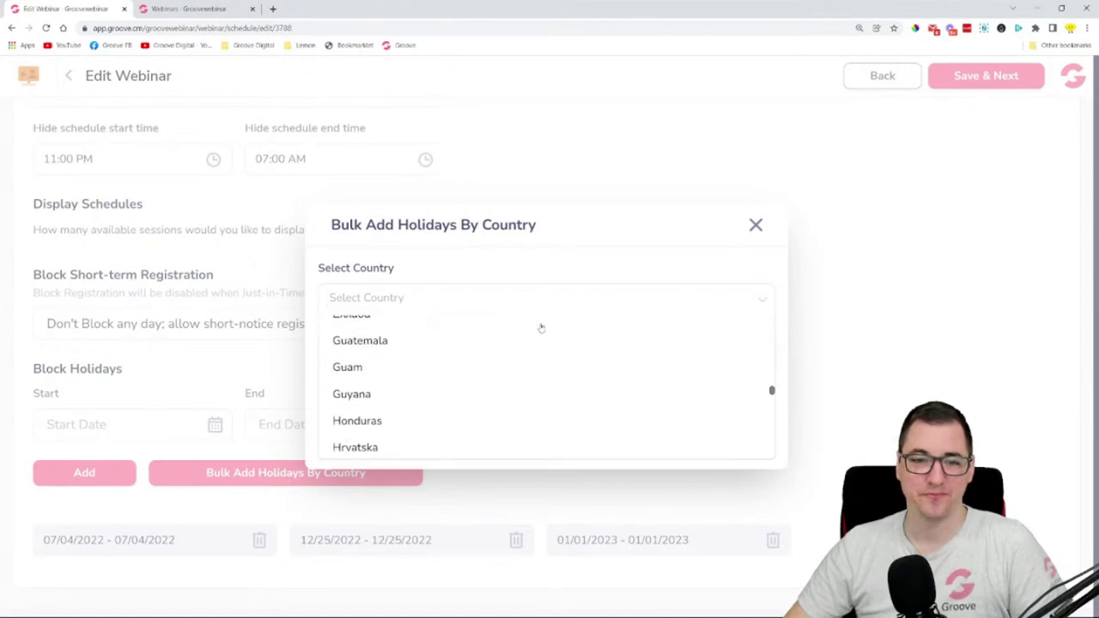
pyautogui.click(479, 445)
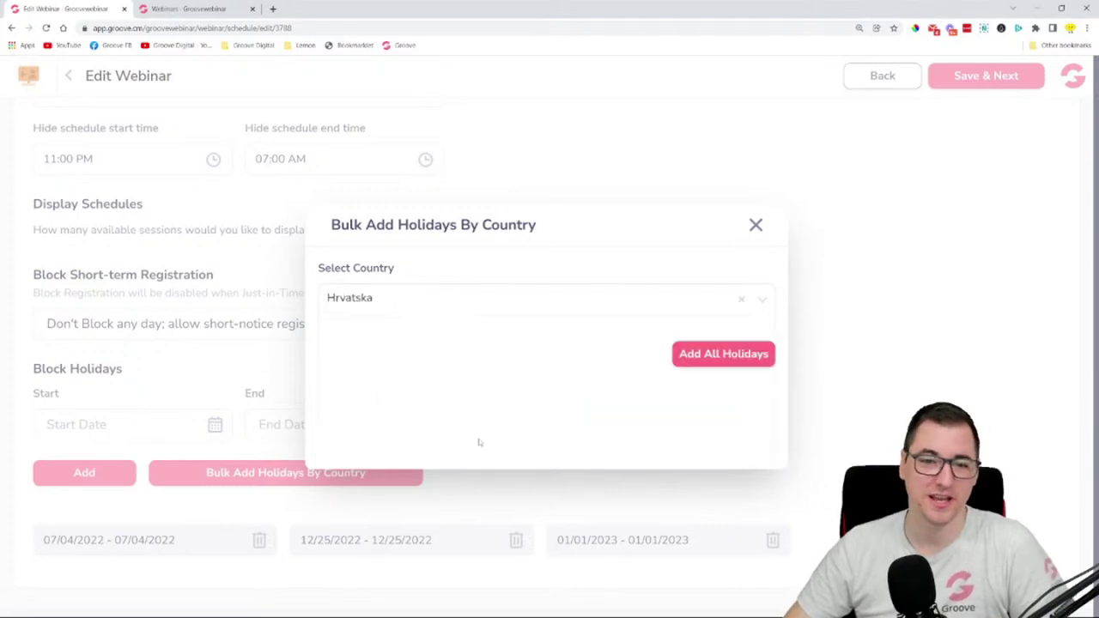
# - Add all Hrvatska holidays to the blocked dates, Easter Sunday through Boxing Day 12/26/2022
pyautogui.click(707, 366)
pyautogui.scroll(-3, 704, 249)
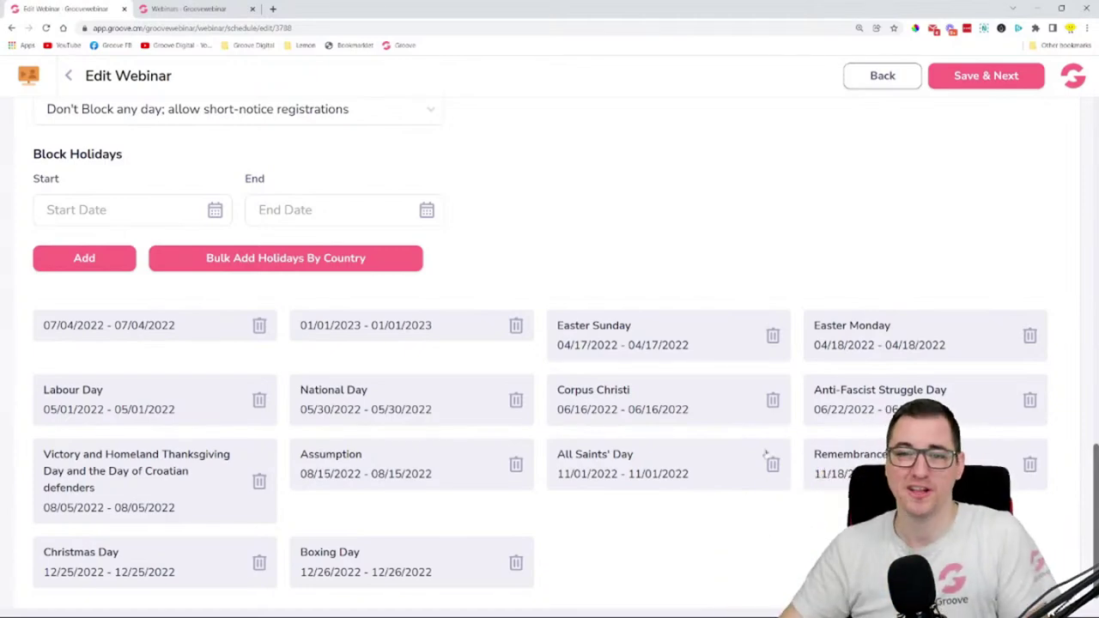
pyautogui.scroll(-1, 652, 260)
pyautogui.scroll(5, 652, 260)
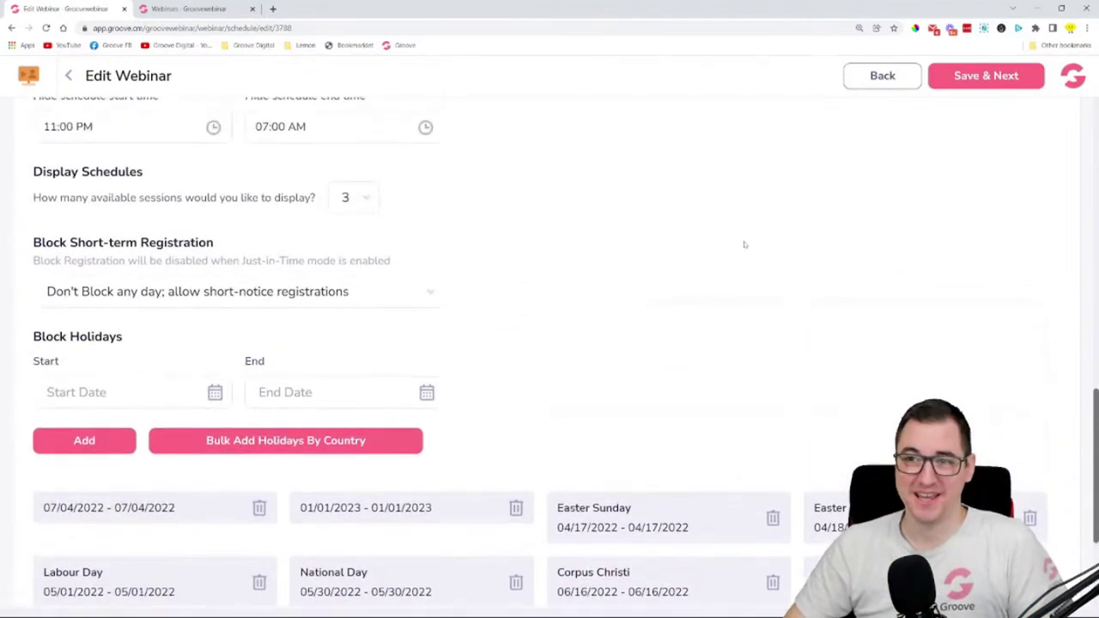
pyautogui.scroll(8, 758, 267)
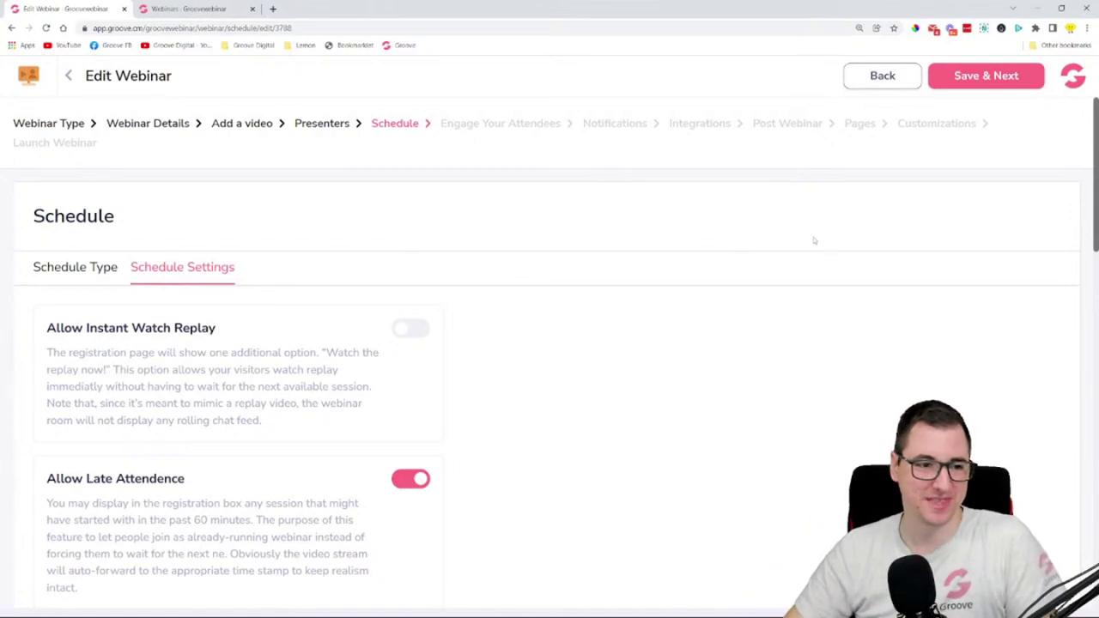
# - Save the schedule, then enable full-screen video playback on Engage Your Attendees
pyautogui.click(1021, 77)
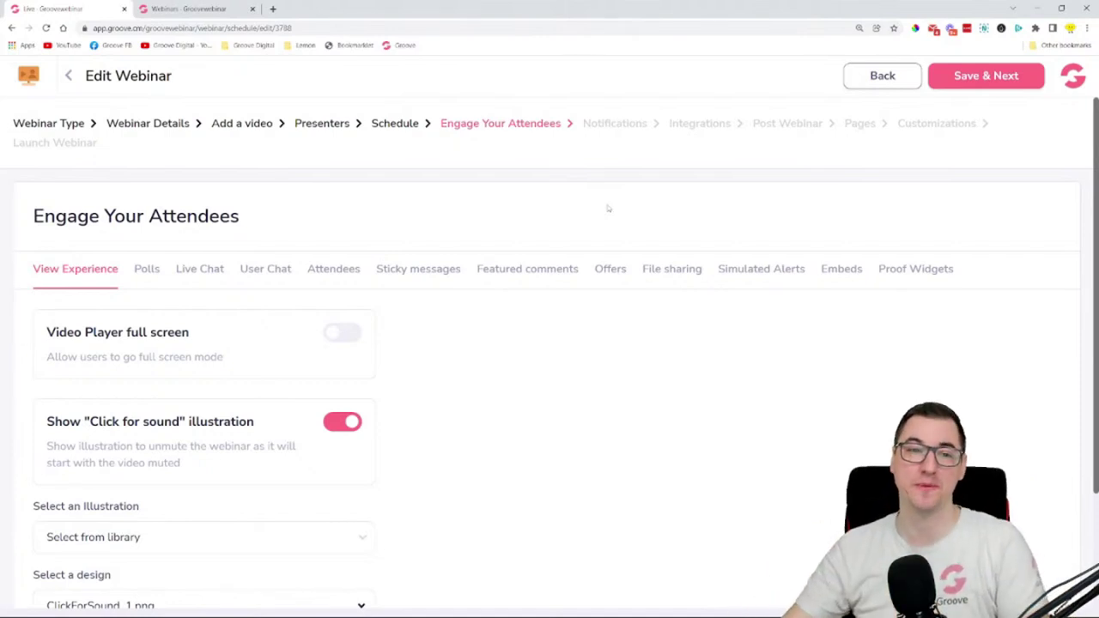
pyautogui.scroll(-2, 528, 191)
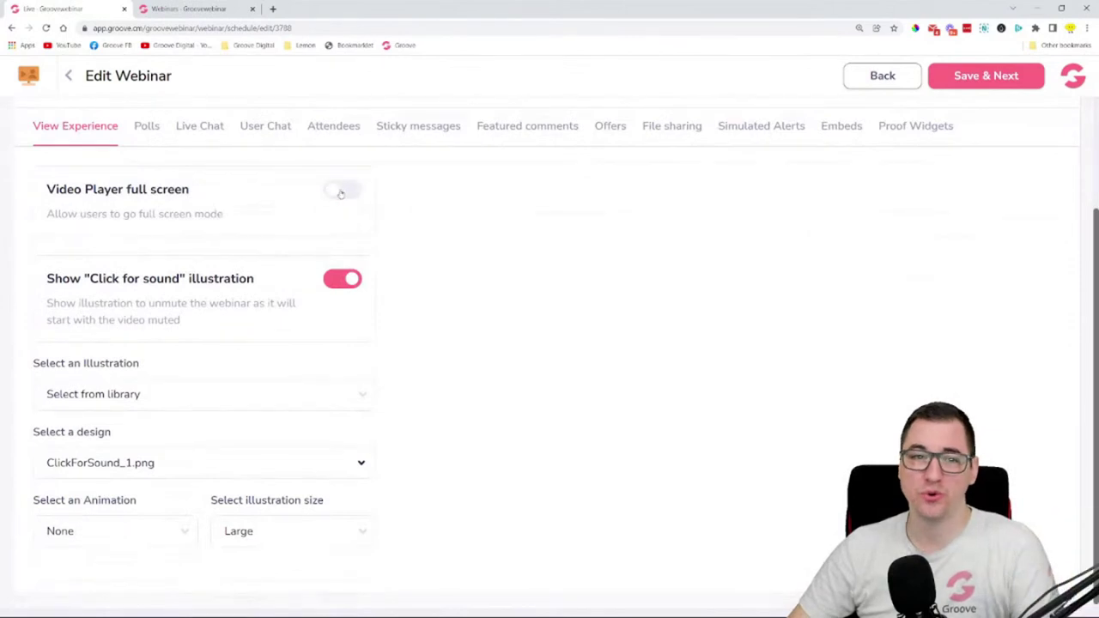
pyautogui.click(342, 191)
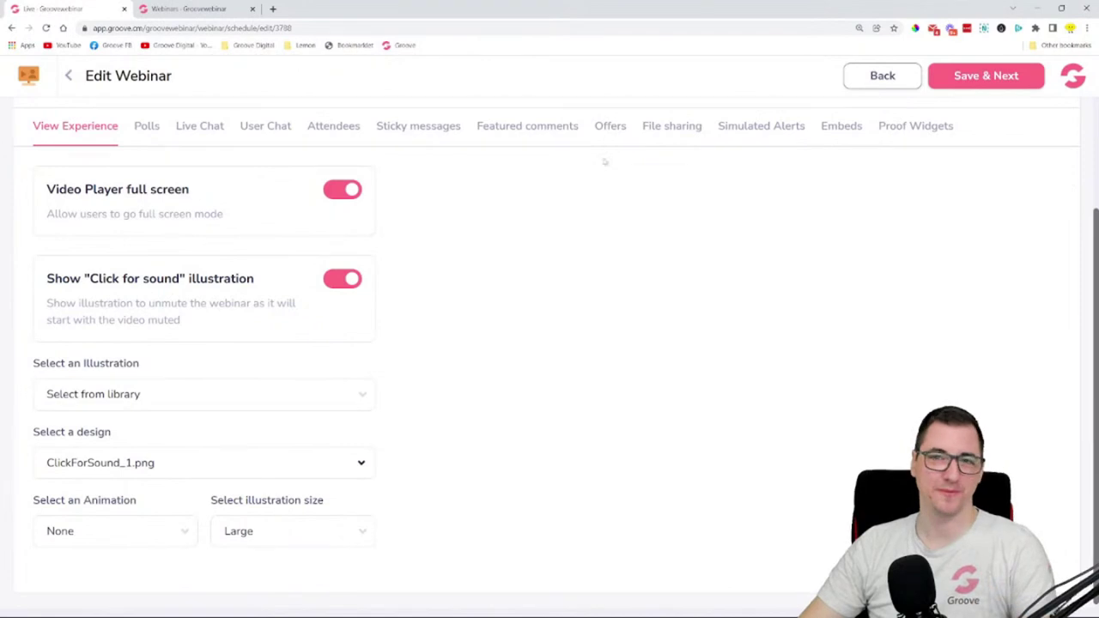
pyautogui.scroll(2, 610, 283)
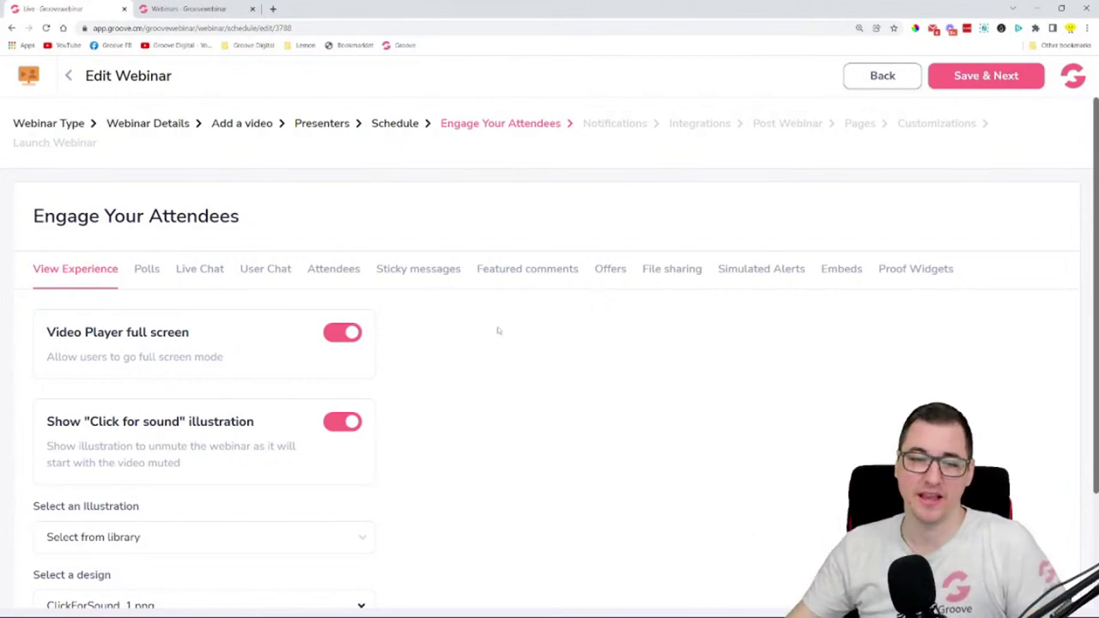
pyautogui.scroll(-2, 498, 331)
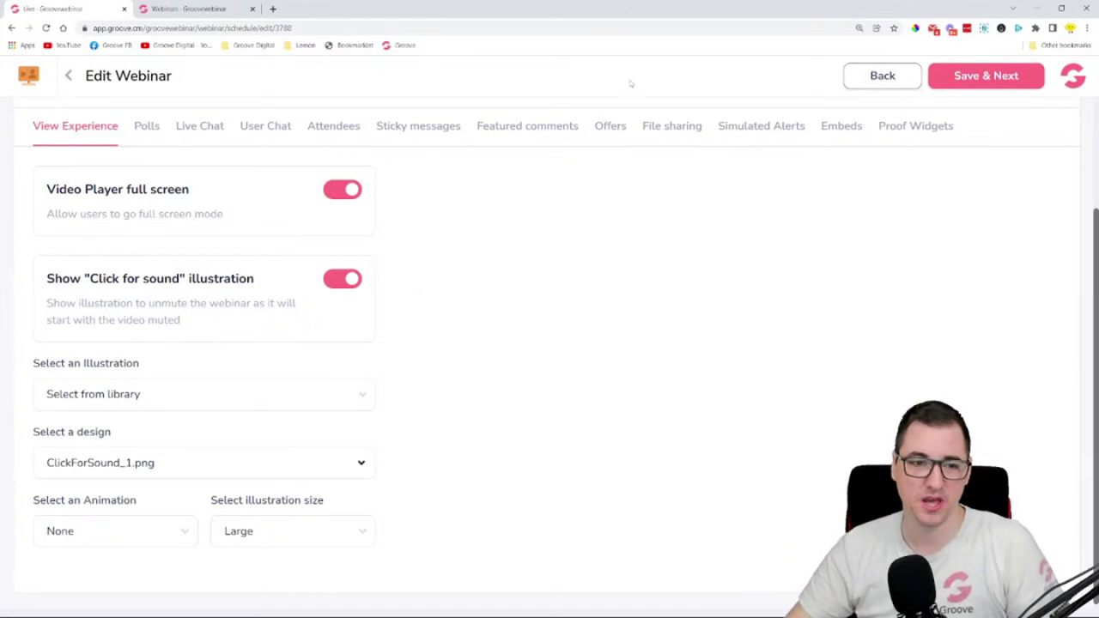
# - Choose ClickForSound_28.png from the library as the click-for-sound illustration
pyautogui.click(135, 392)
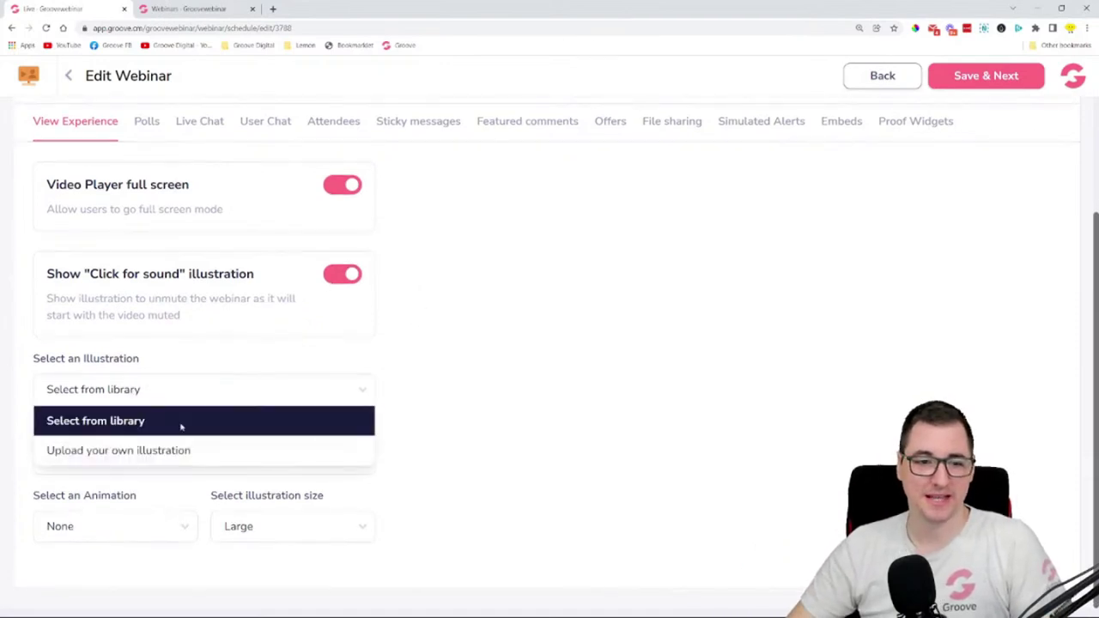
pyautogui.click(419, 370)
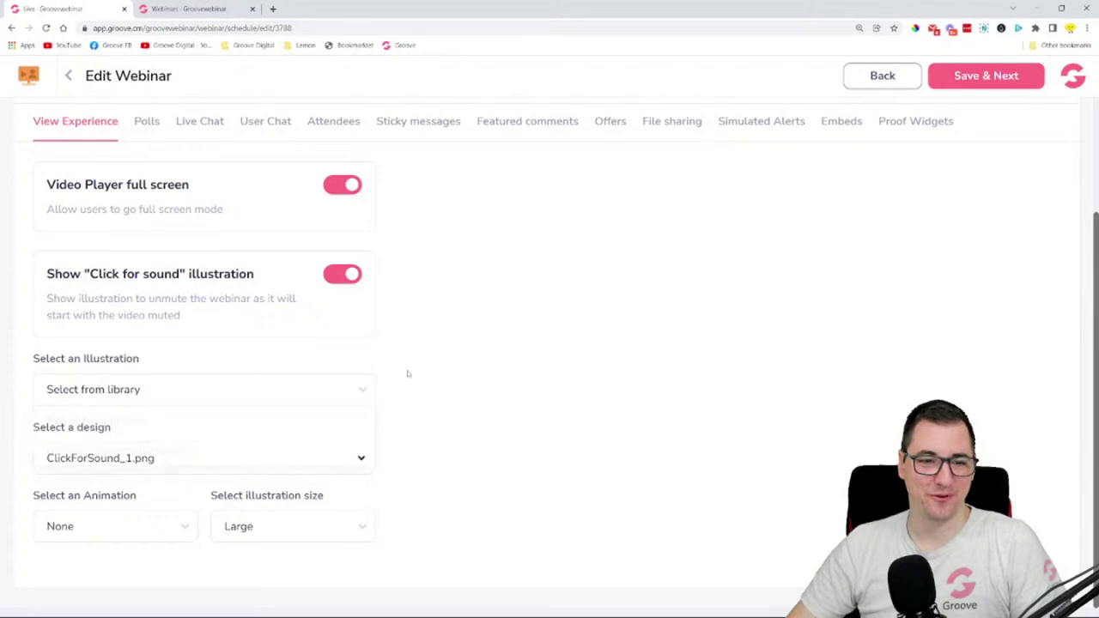
pyautogui.click(201, 462)
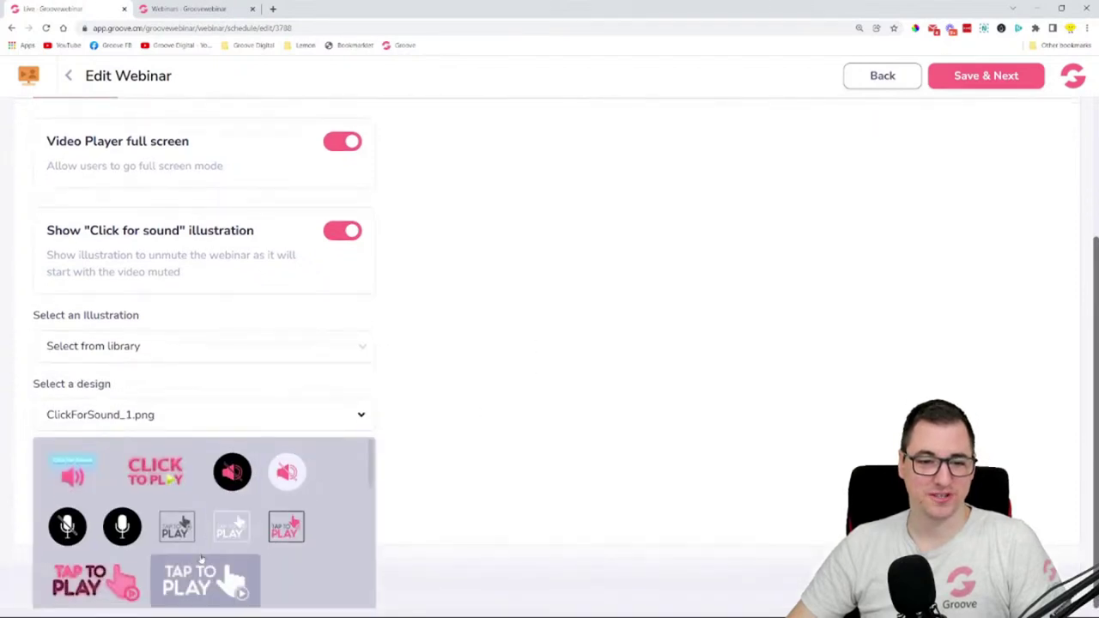
pyautogui.scroll(-3, 103, 490)
pyautogui.scroll(2, 102, 496)
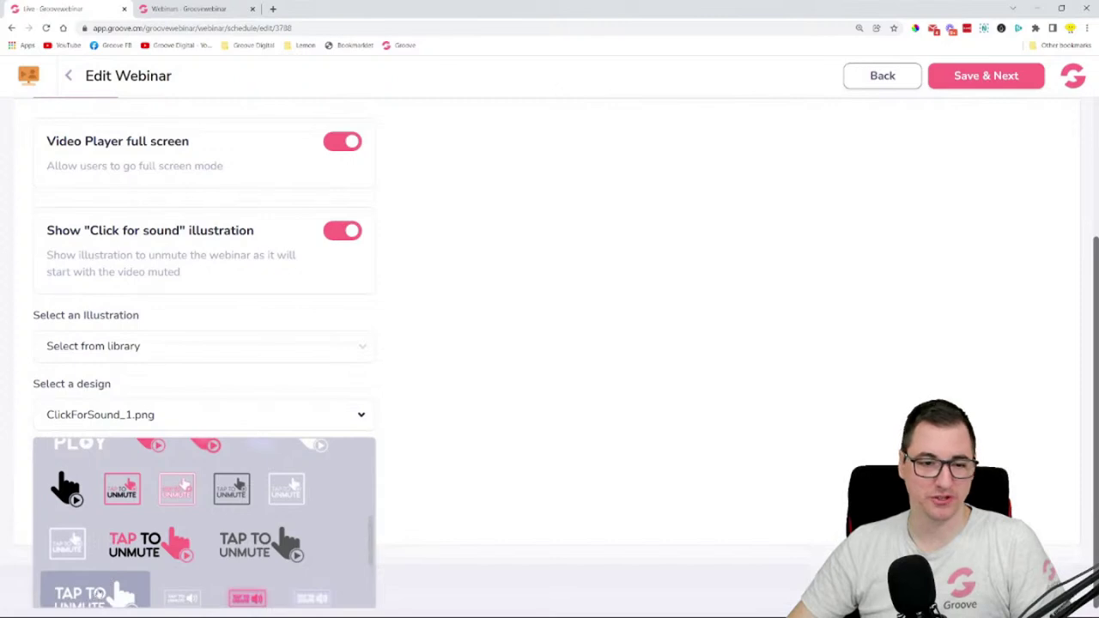
pyautogui.click(99, 590)
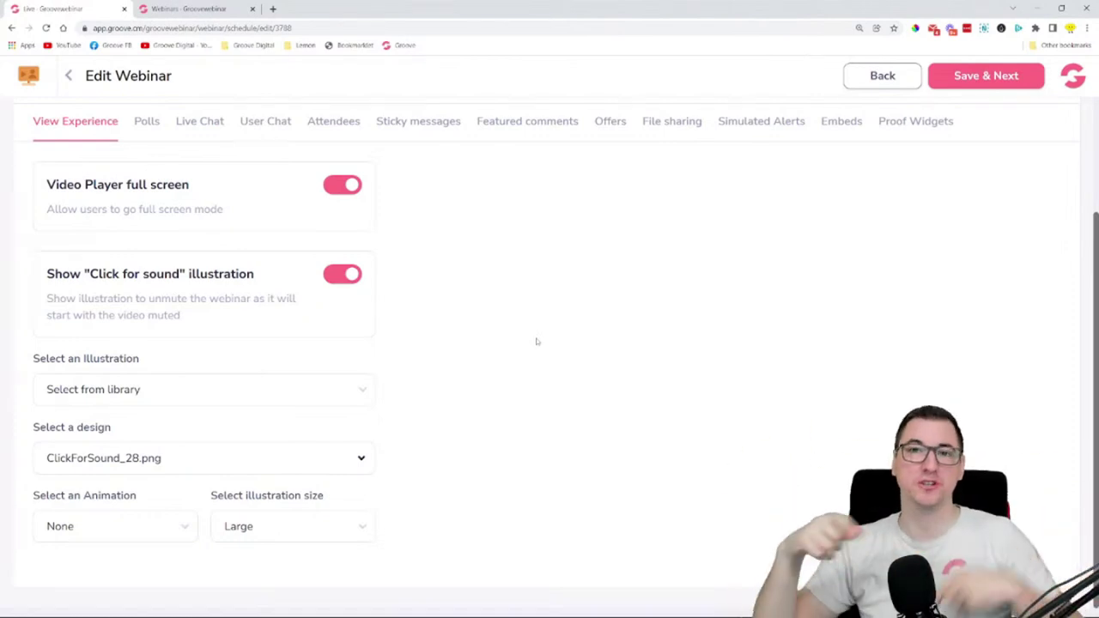
# - Give the illustration the Tada animation at Huge size
pyautogui.click(103, 537)
pyautogui.click(169, 547)
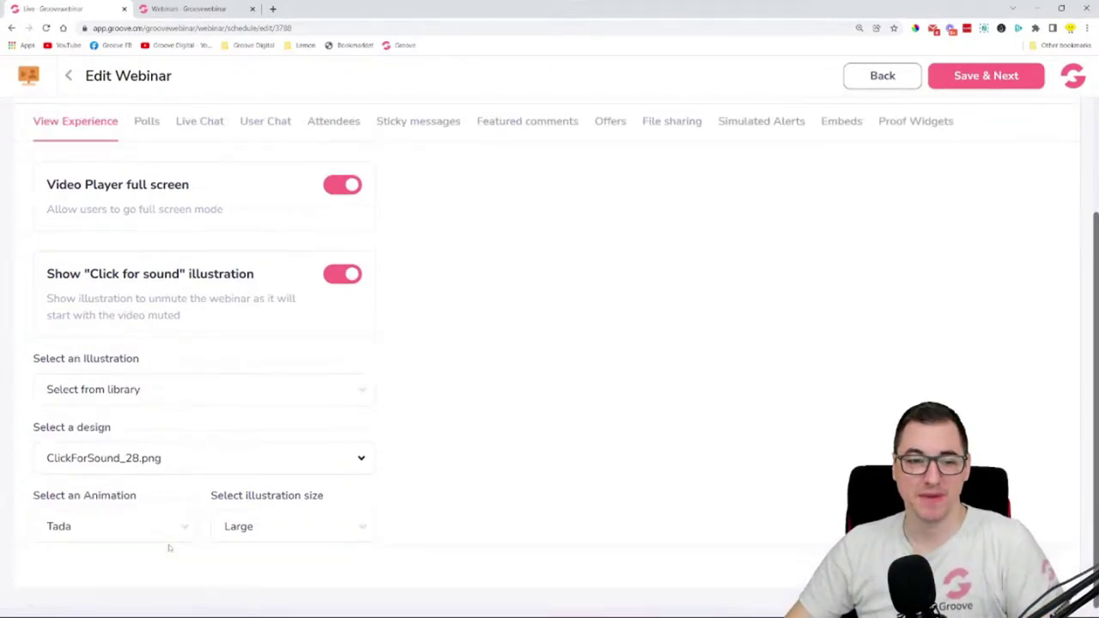
pyautogui.click(277, 529)
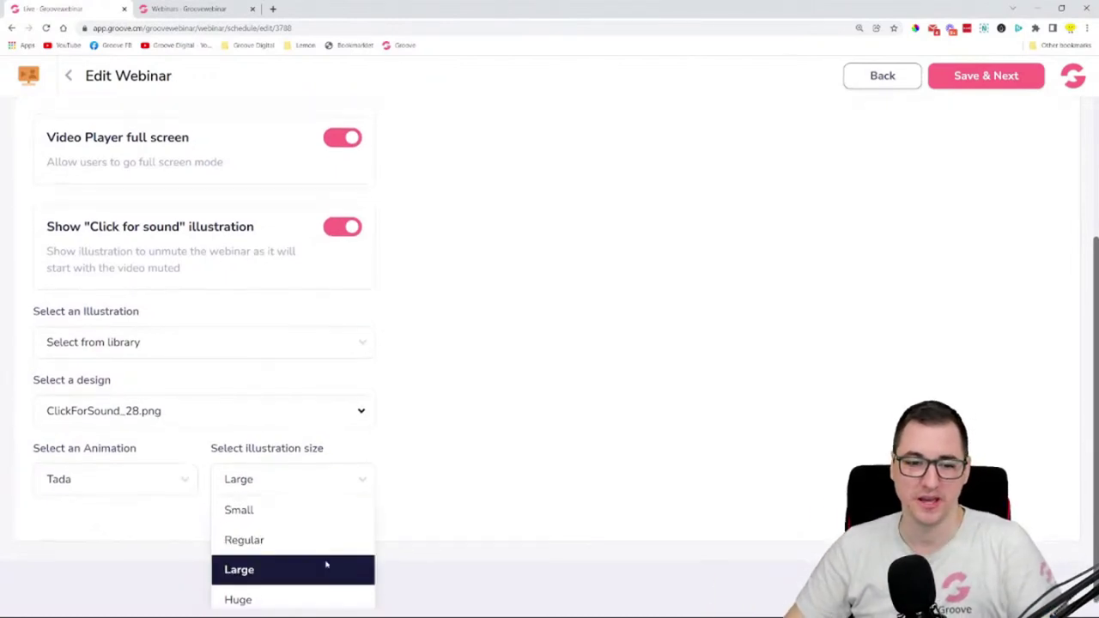
pyautogui.click(316, 592)
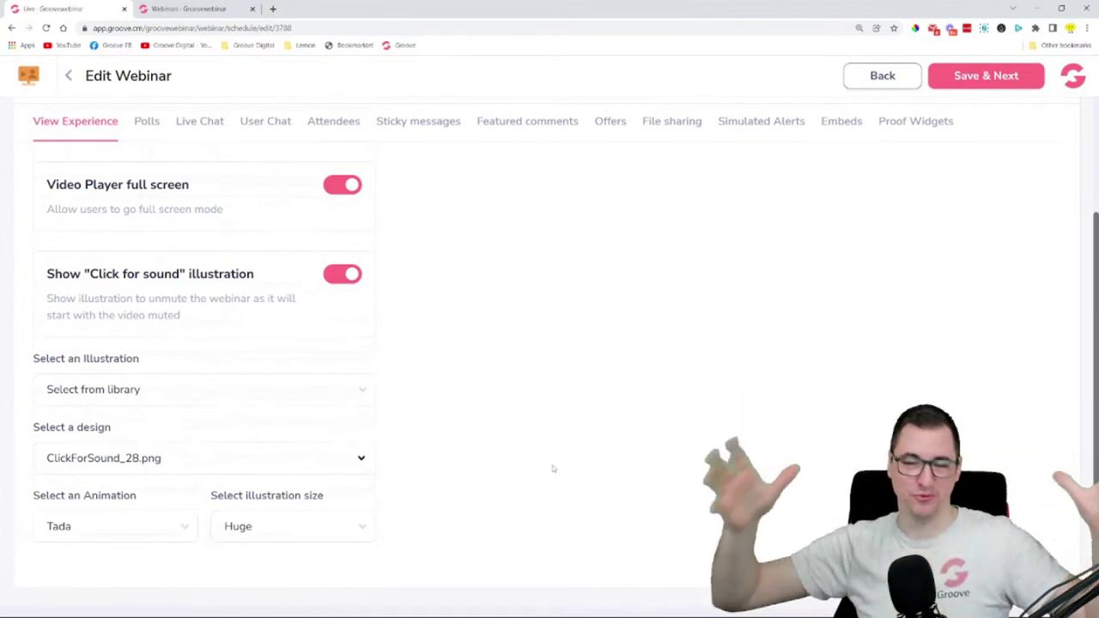
pyautogui.scroll(3, 498, 348)
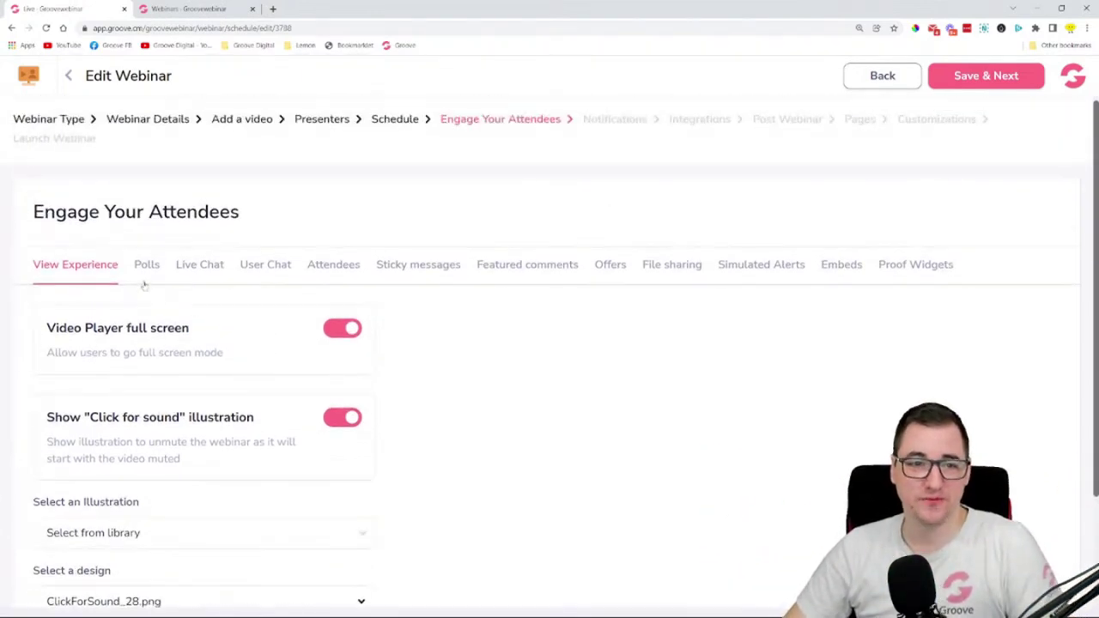
pyautogui.click(148, 267)
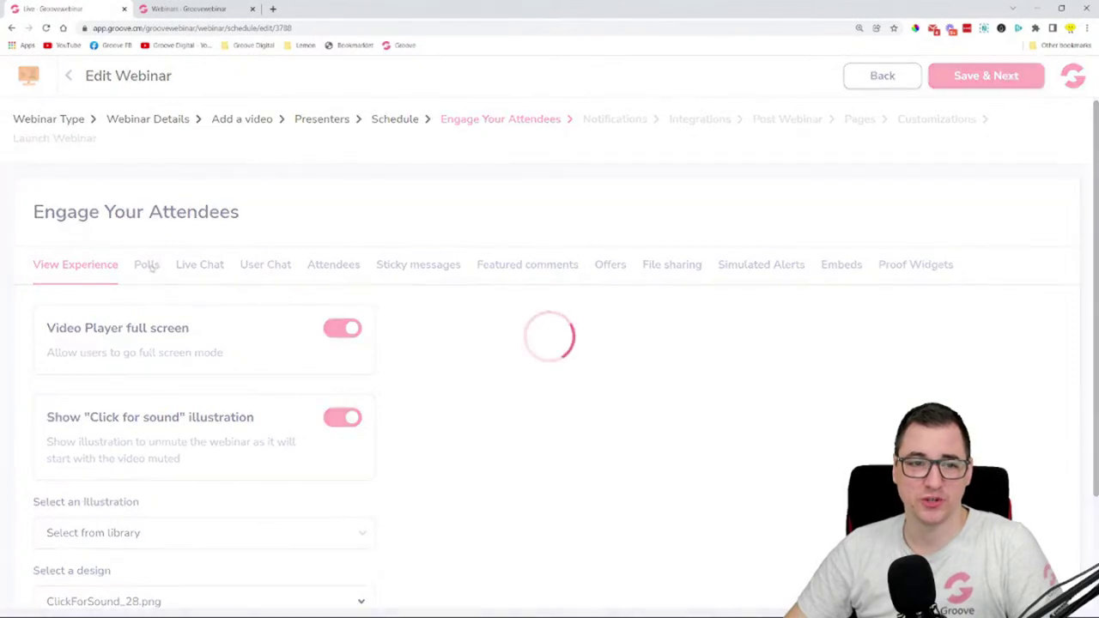
# - Create the poll 'Is this your first experience with Groove?' with answers Yes and No, results public
pyautogui.scroll(-2, 229, 239)
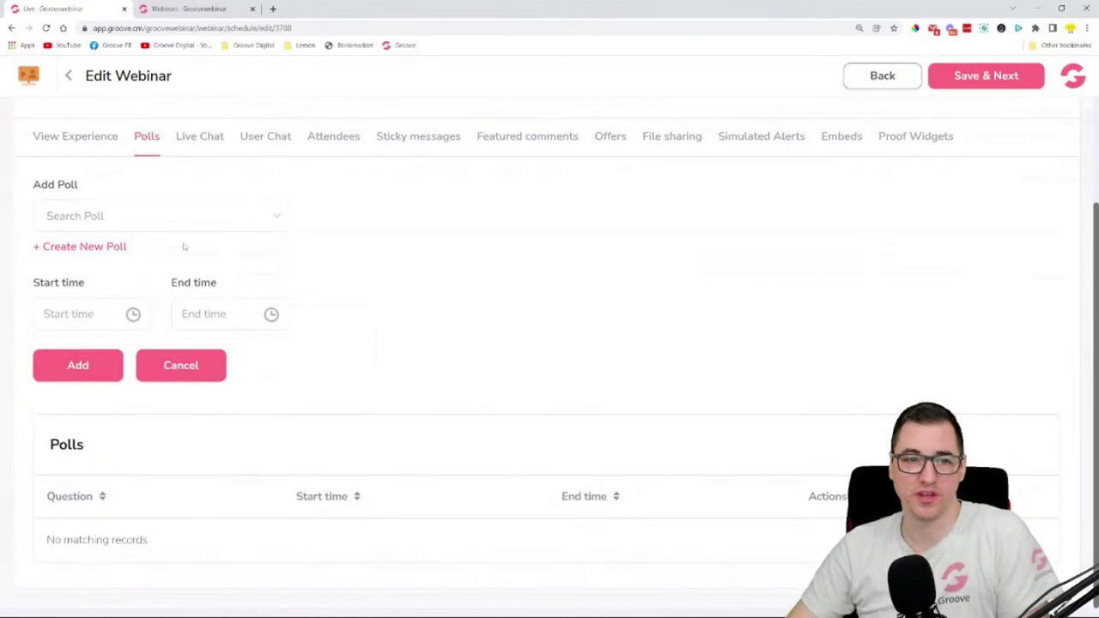
pyautogui.click(68, 247)
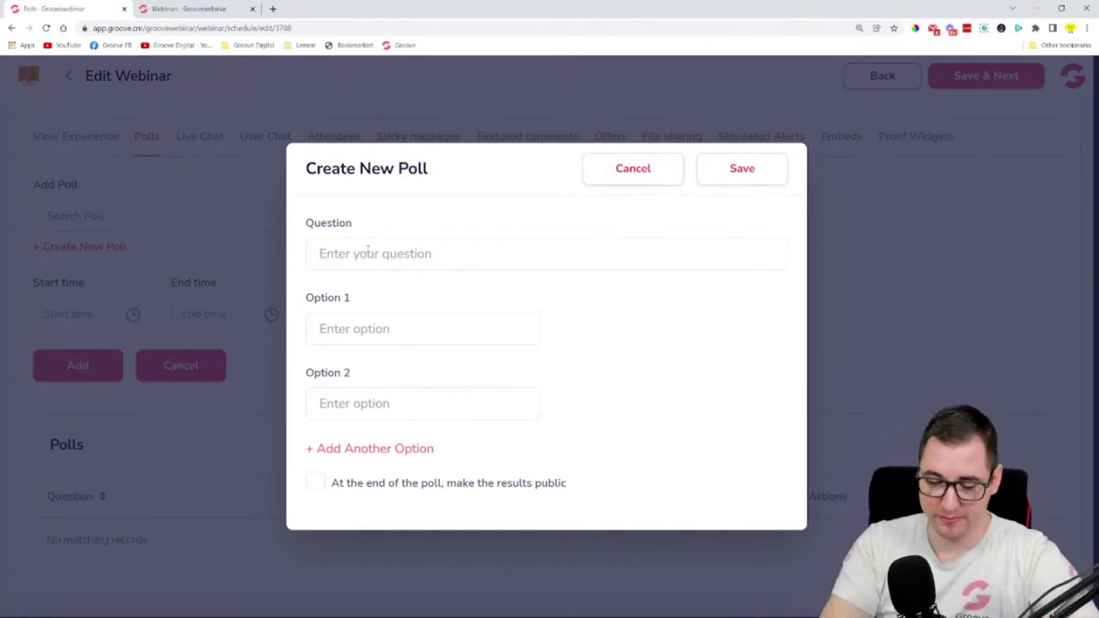
pyautogui.write('Is this your')
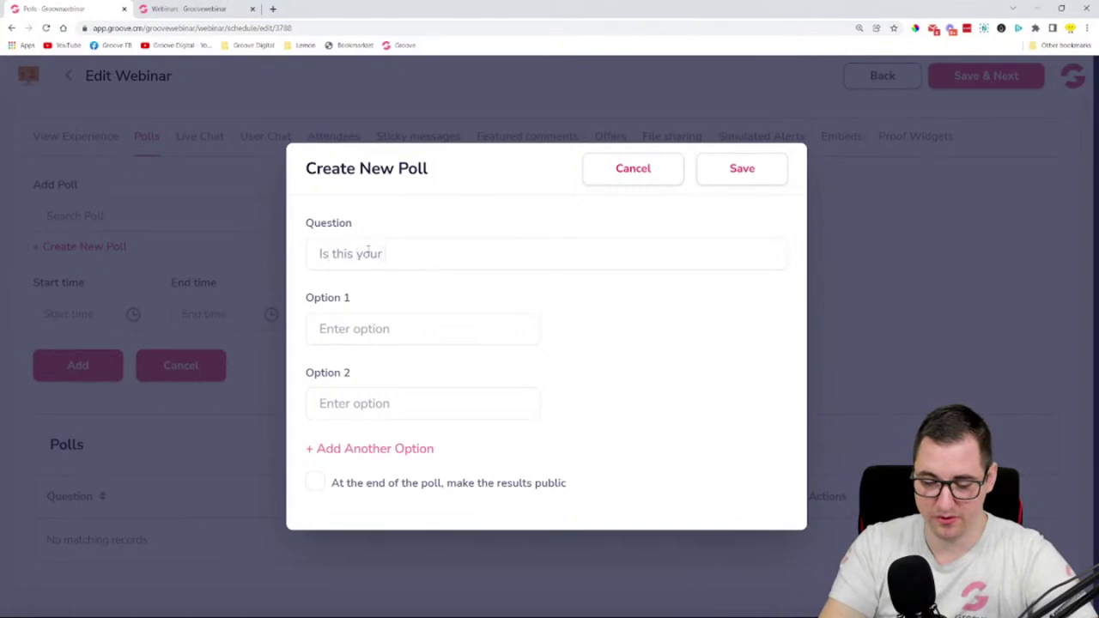
pyautogui.write(' first e')
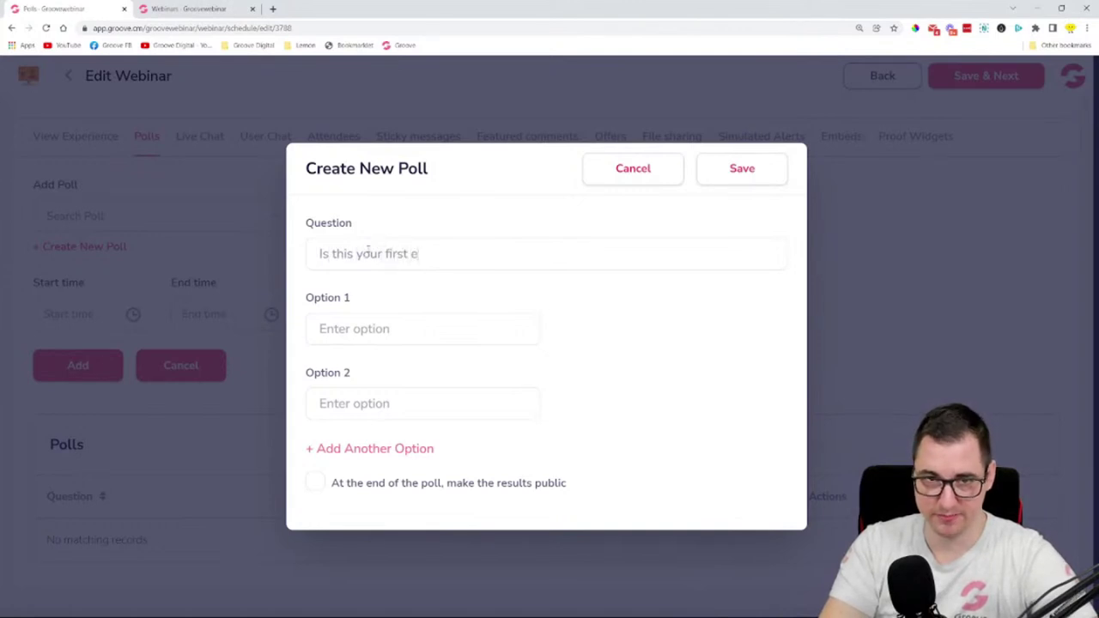
pyautogui.write('xperience')
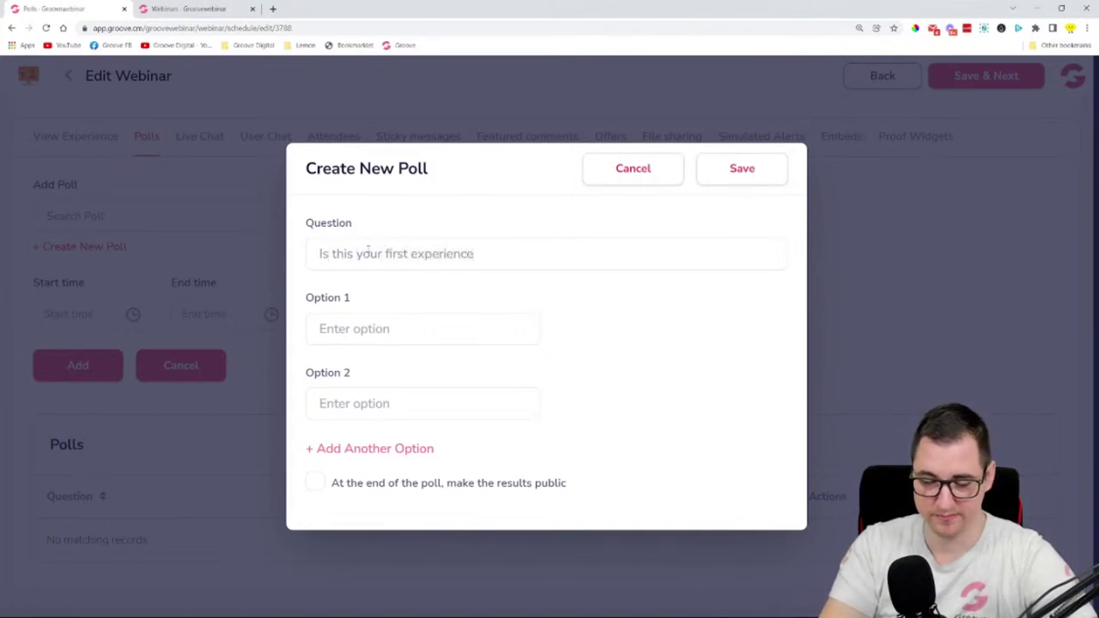
pyautogui.write(' with Groove?')
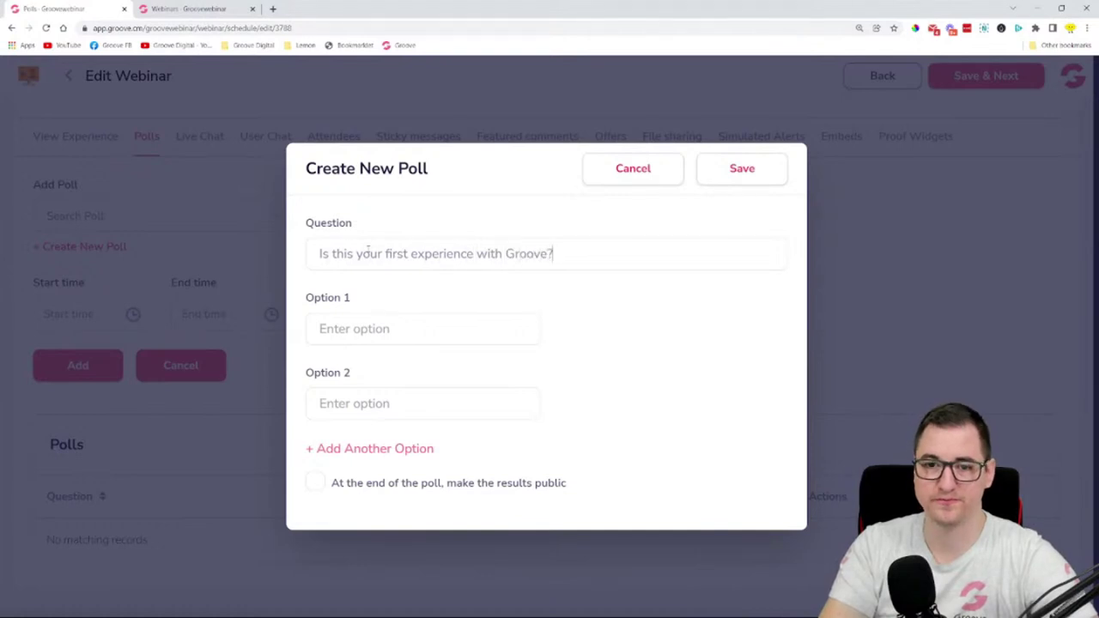
pyautogui.click(405, 333)
pyautogui.write('Yes')
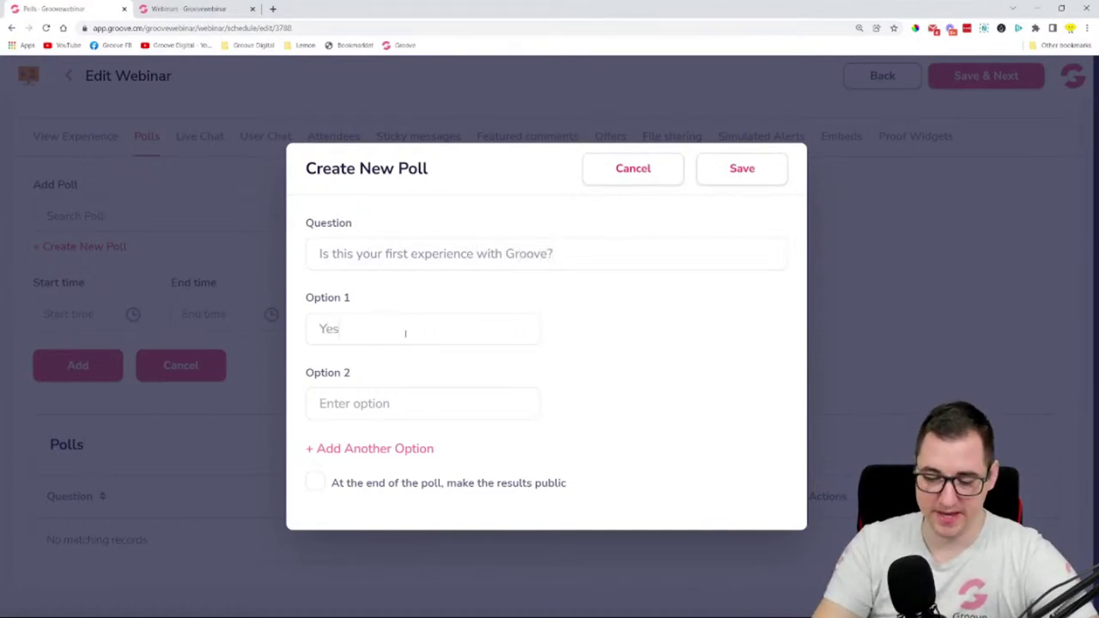
pyautogui.click(417, 404)
pyautogui.write('No')
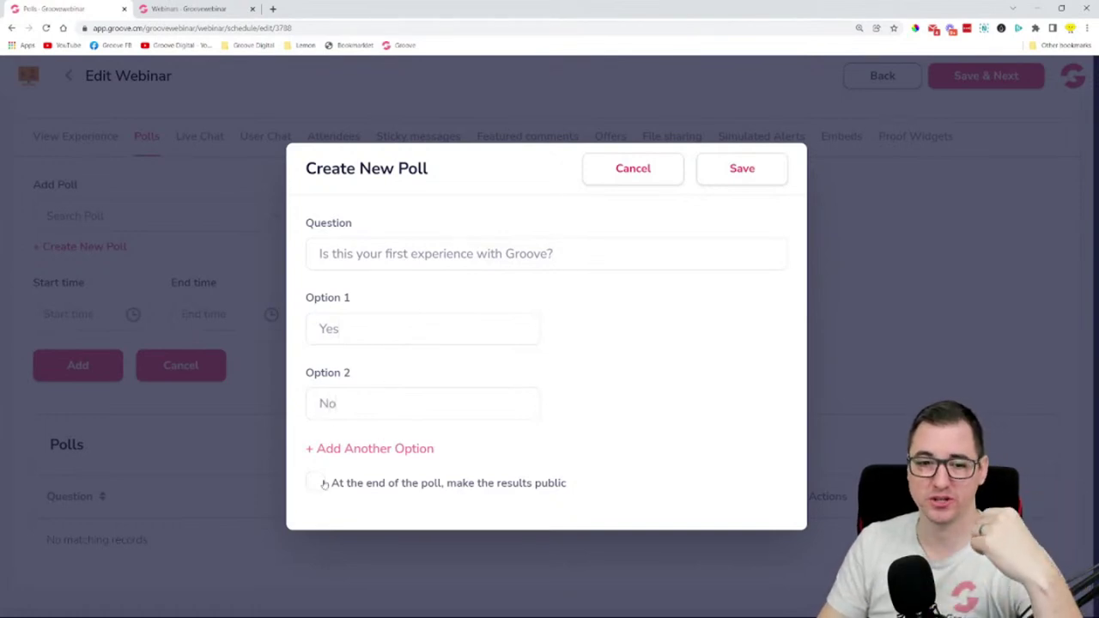
pyautogui.click(324, 484)
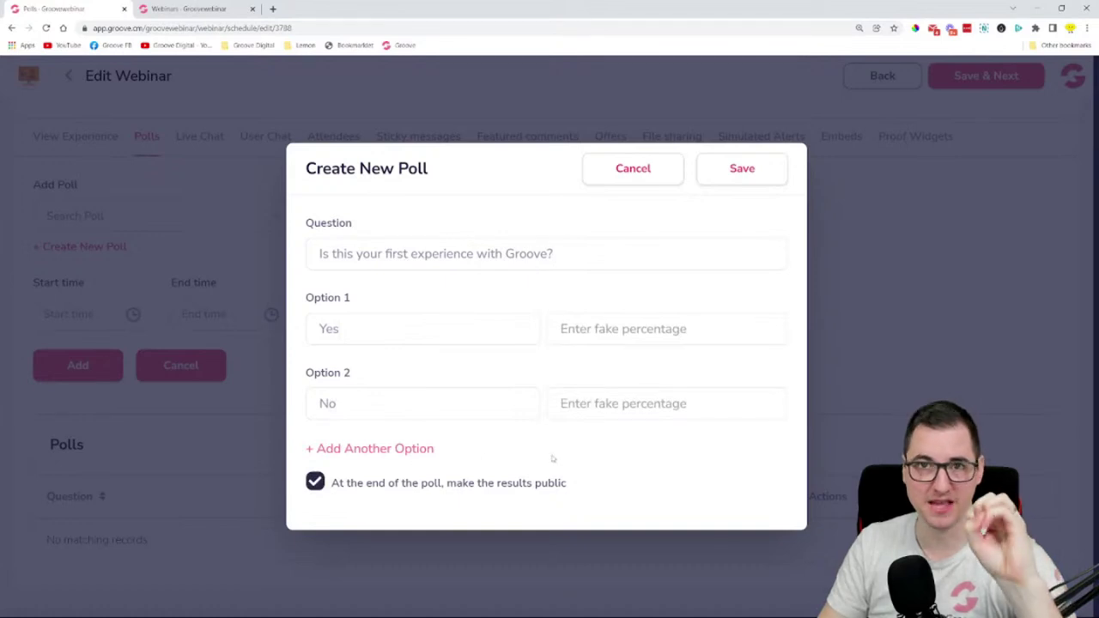
# - Set fake percentages of 80 for Yes and 20 for No, and save the poll
pyautogui.click(652, 328)
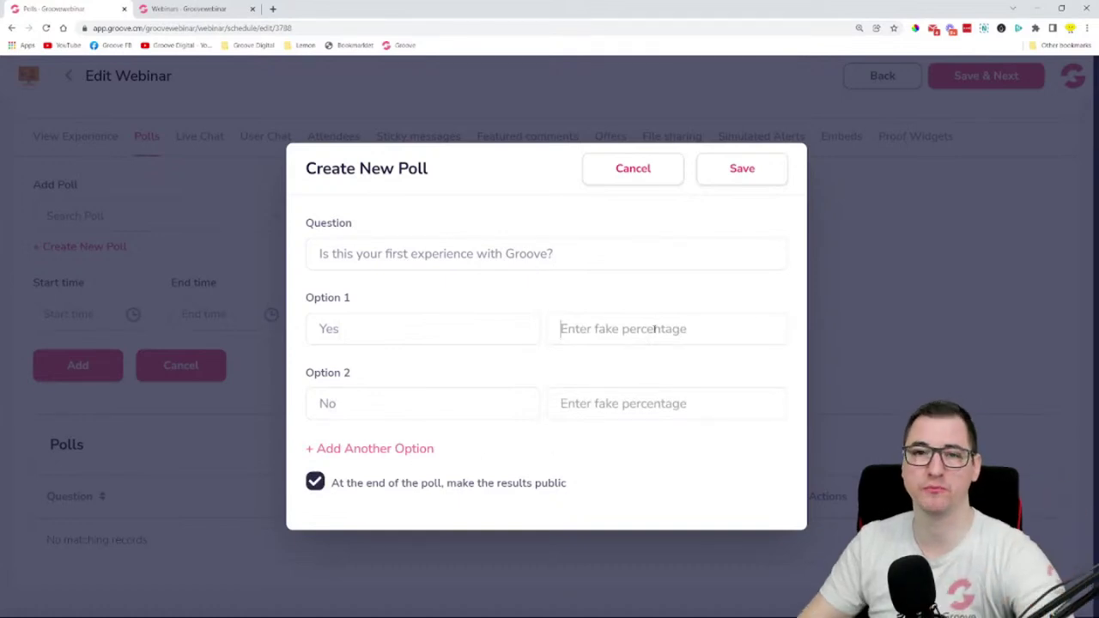
pyautogui.click(740, 169)
pyautogui.click(685, 313)
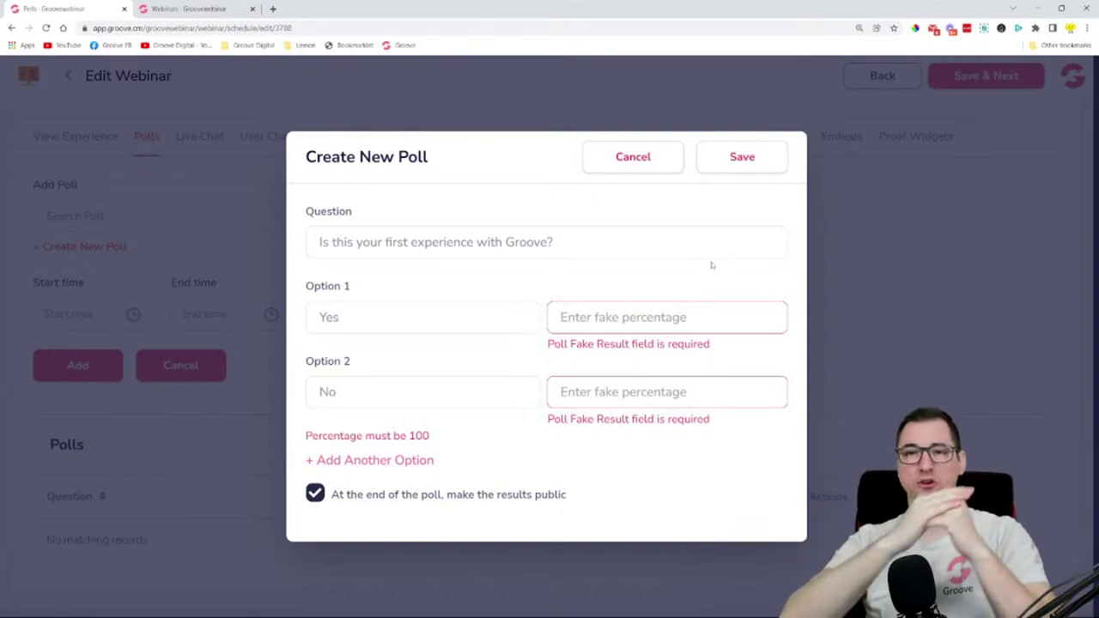
pyautogui.write('50')
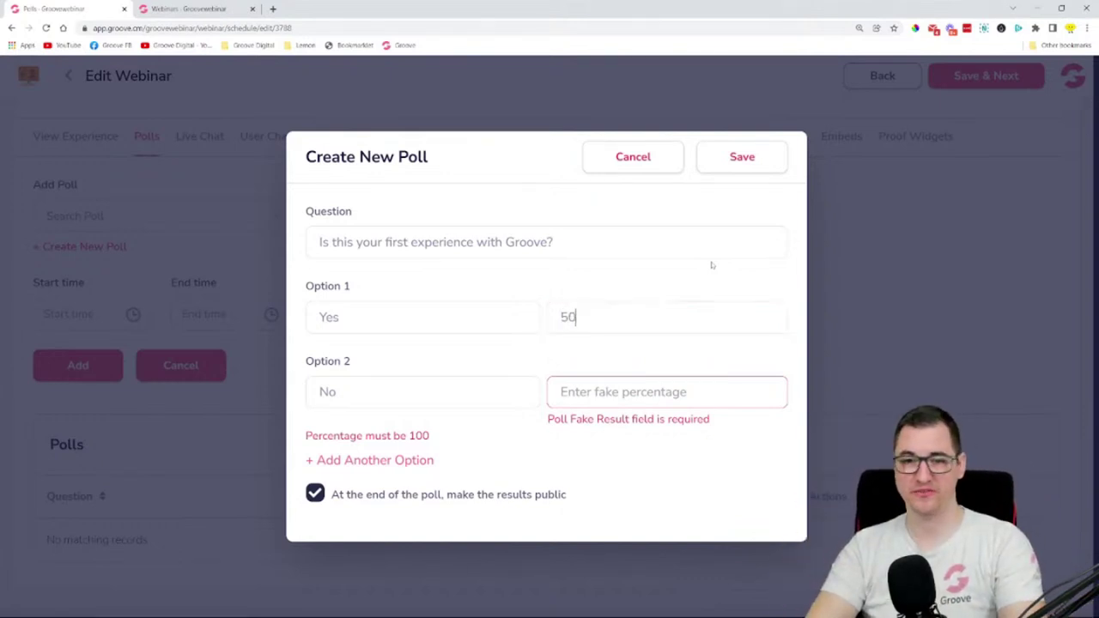
pyautogui.press('BackSpace')
pyautogui.press('BackSpace')
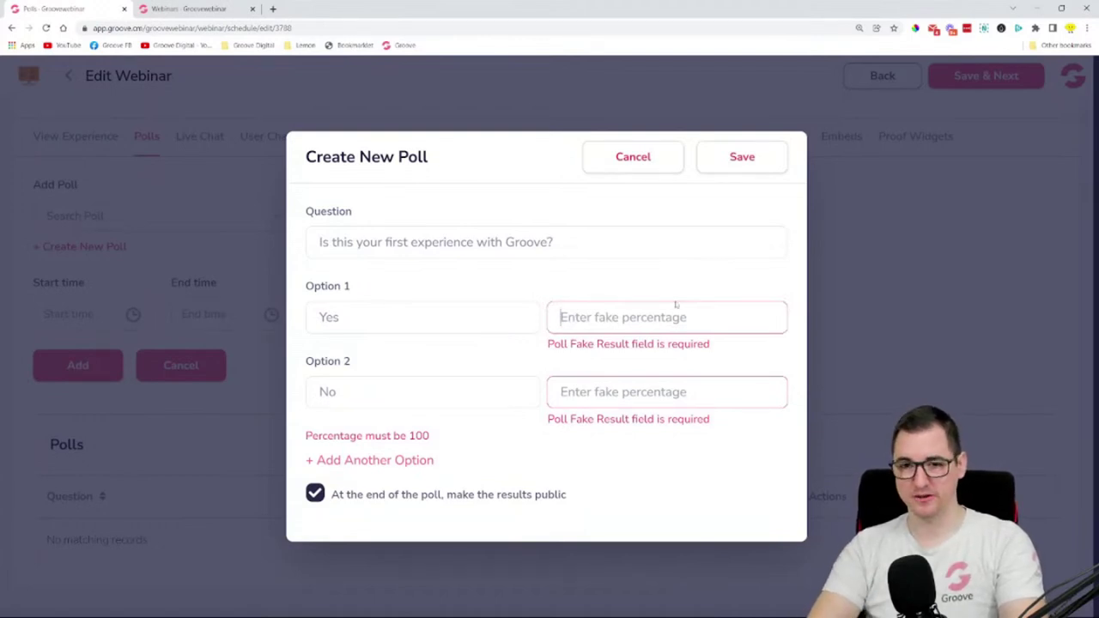
pyautogui.write('80')
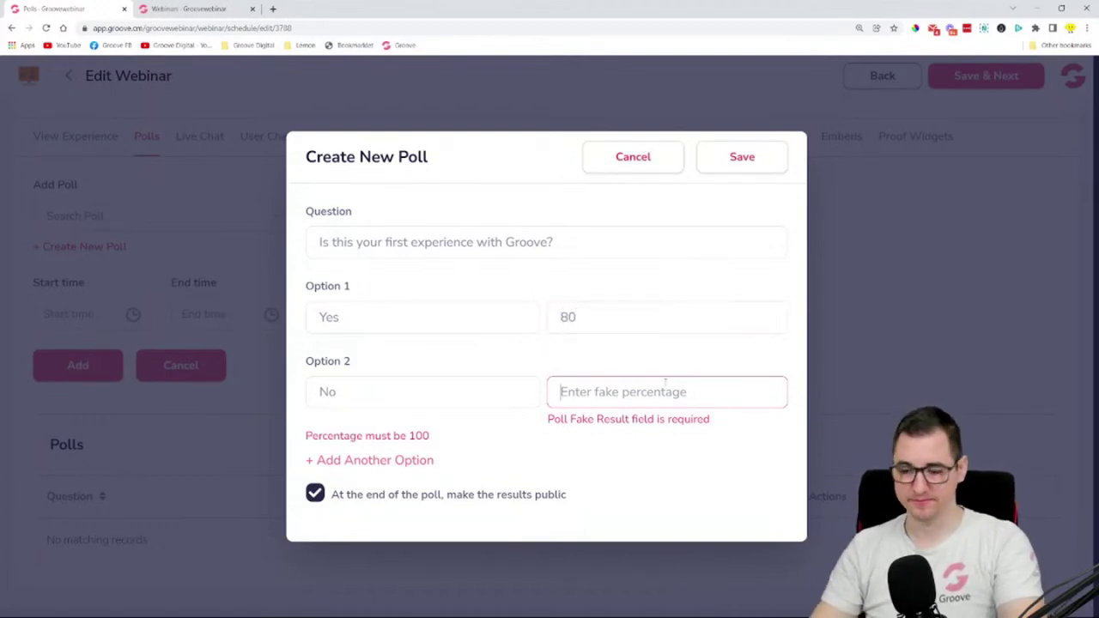
pyautogui.write('20')
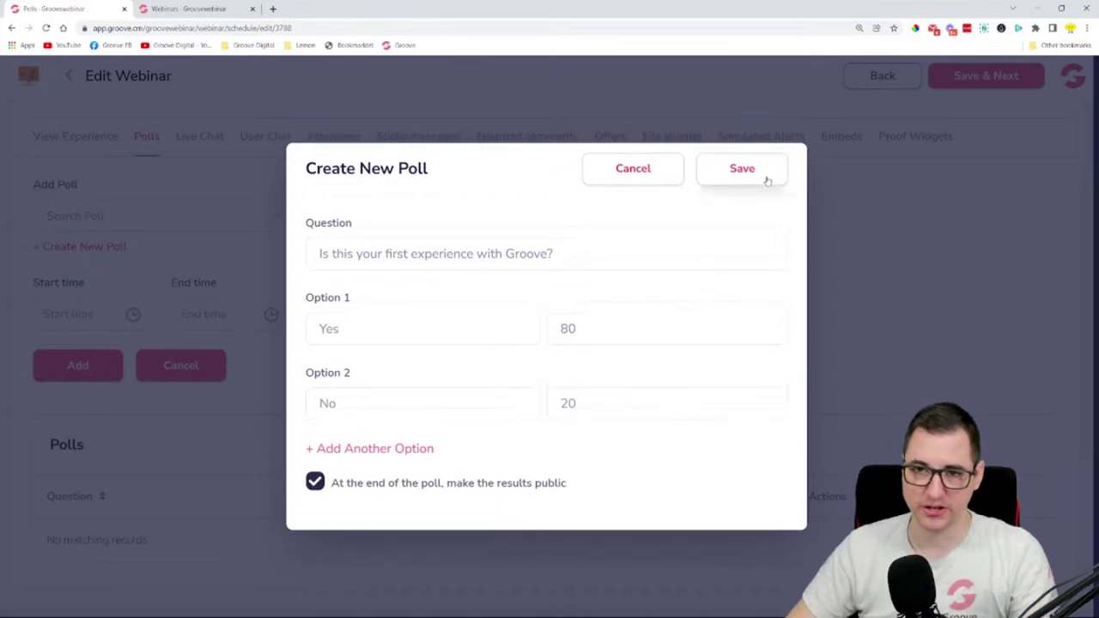
pyautogui.click(765, 178)
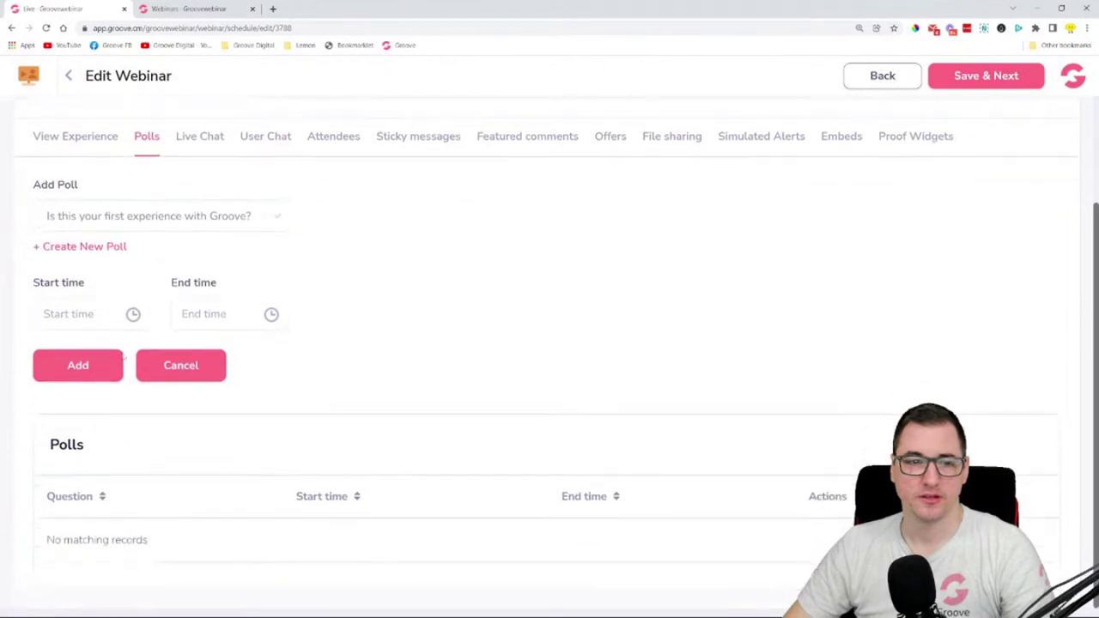
# - Add the poll with start time 00:01:00 and end time 00:05:00
pyautogui.click(81, 314)
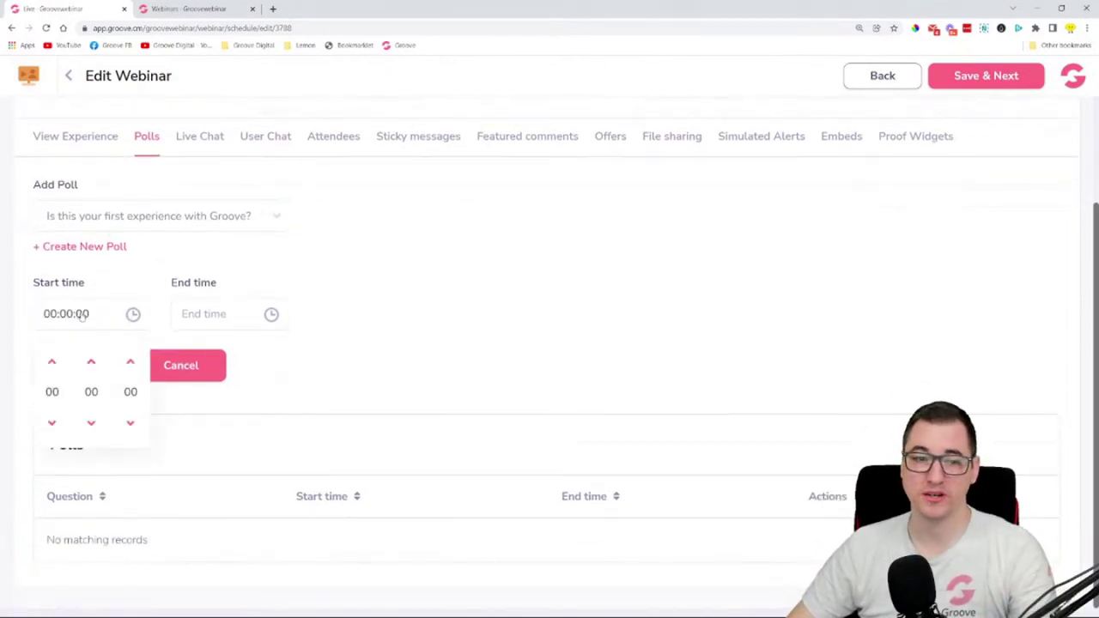
pyautogui.click(91, 362)
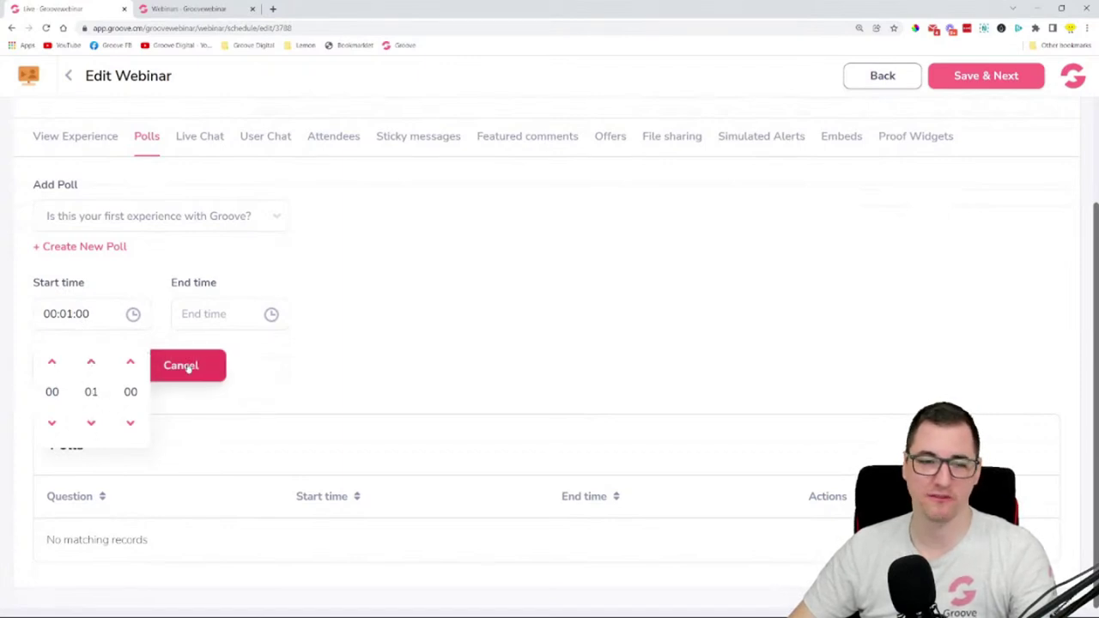
pyautogui.click(222, 318)
pyautogui.click(230, 362)
pyautogui.click(230, 361)
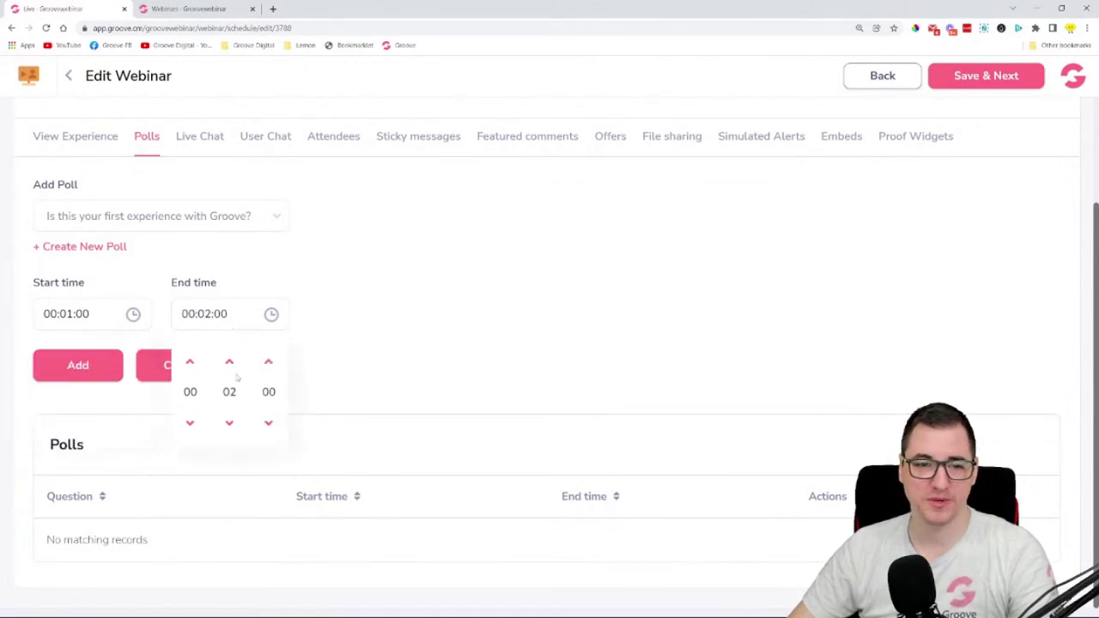
pyautogui.click(366, 355)
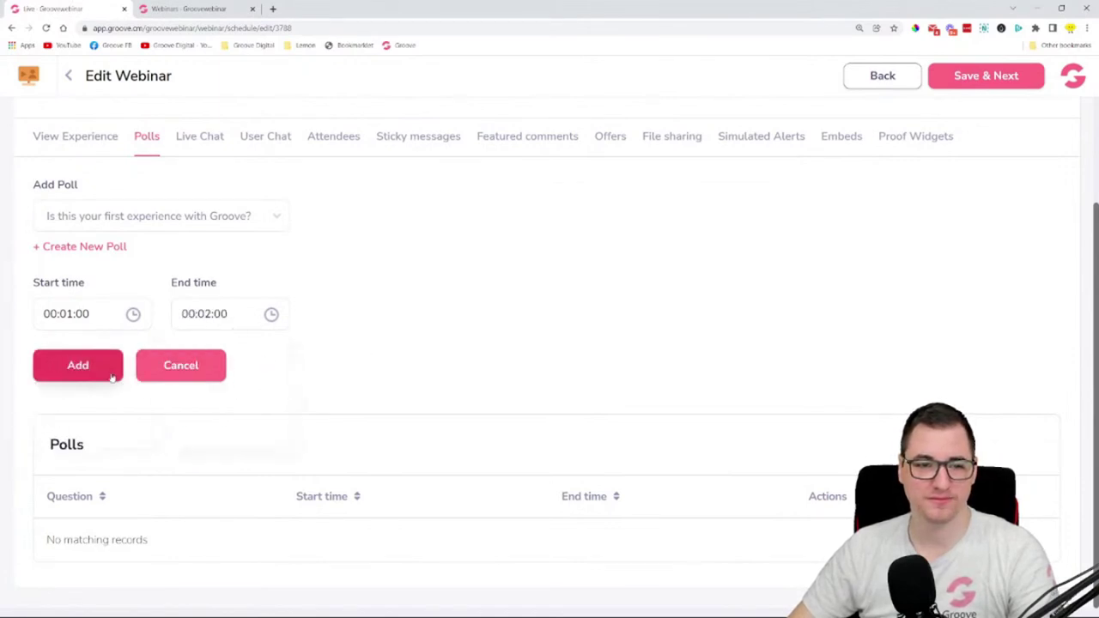
pyautogui.click(220, 318)
pyautogui.click(229, 361)
pyautogui.click(229, 362)
pyautogui.click(229, 361)
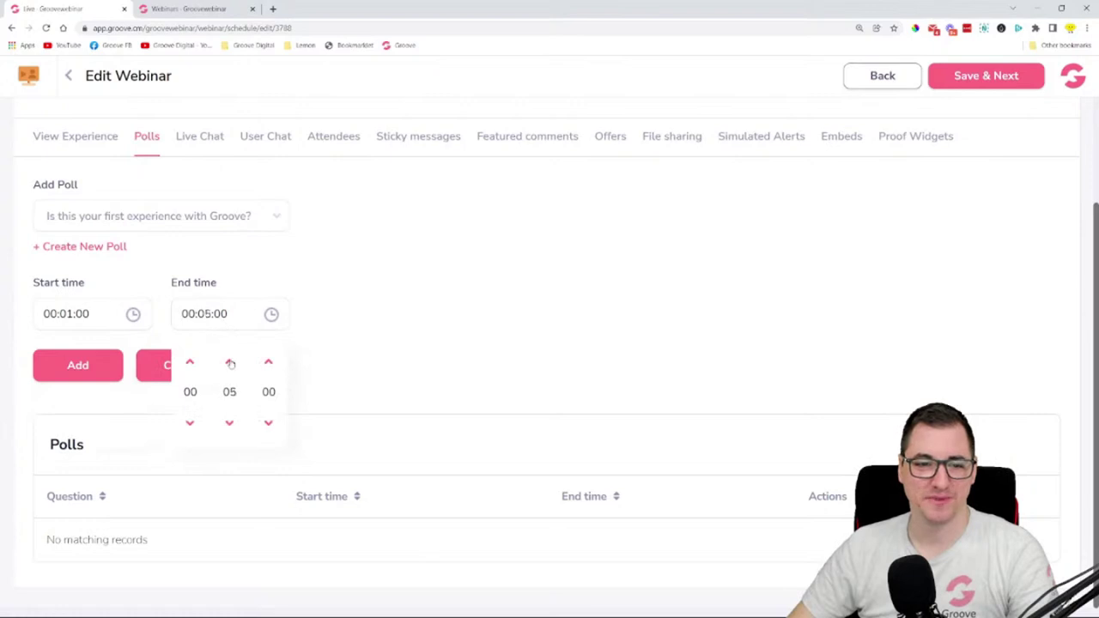
pyautogui.click(318, 356)
pyautogui.click(76, 365)
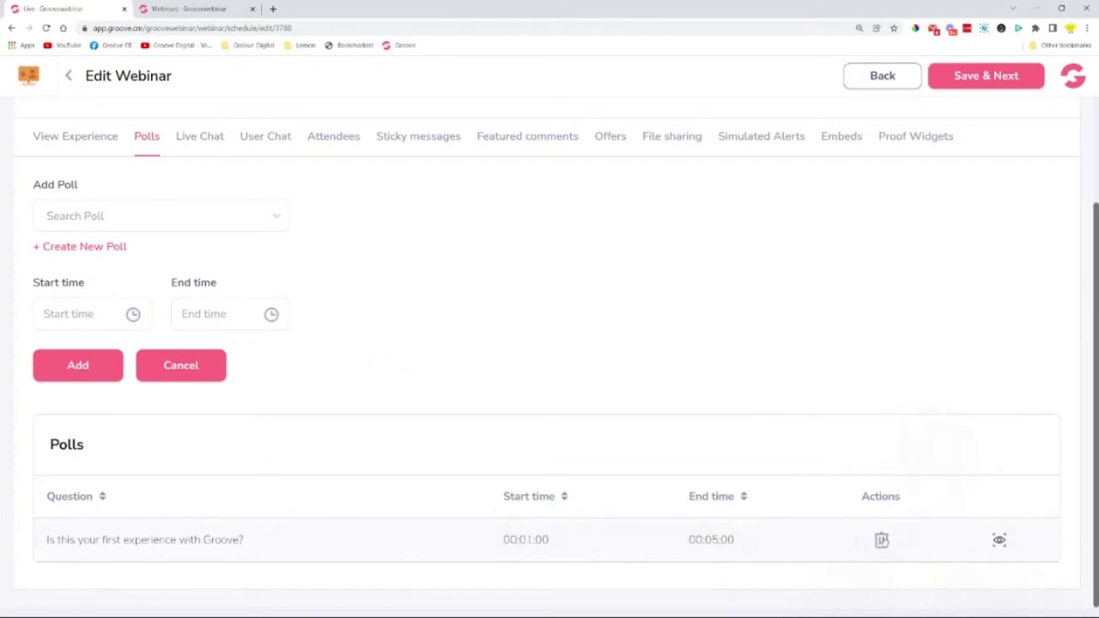
# - Preview the poll's stored options and fake Yes/No results
pyautogui.click(998, 539)
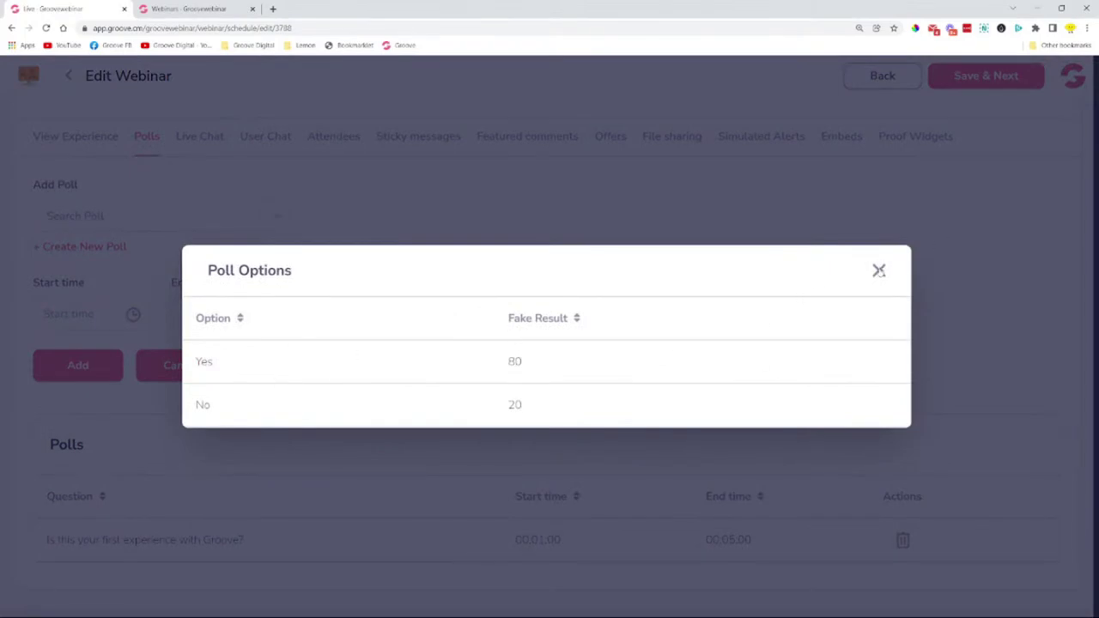
pyautogui.click(878, 269)
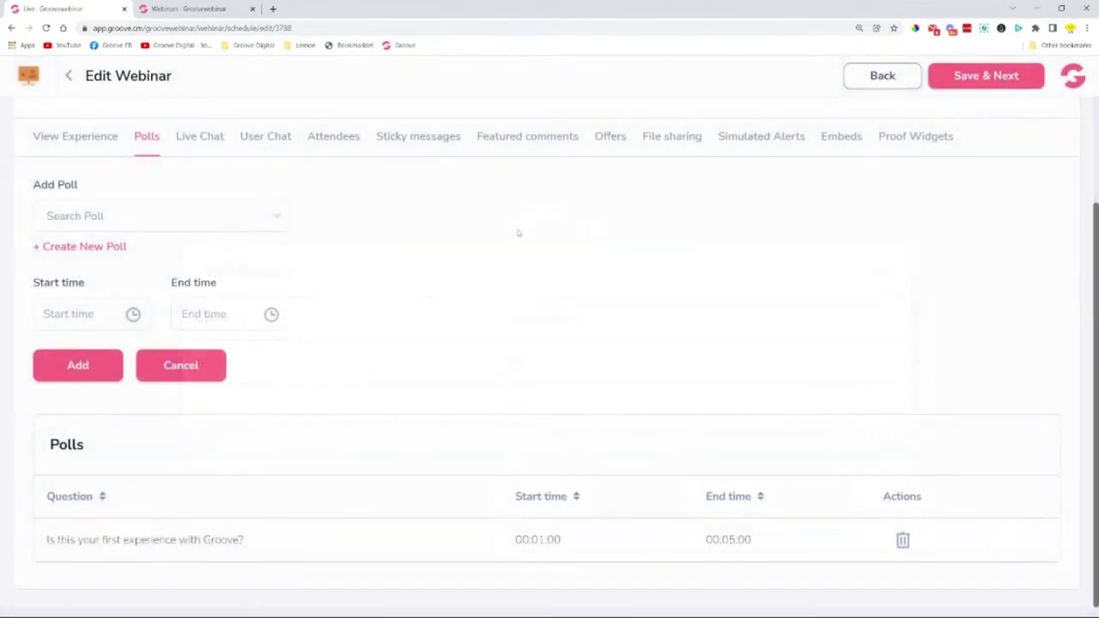
pyautogui.scroll(2, 396, 224)
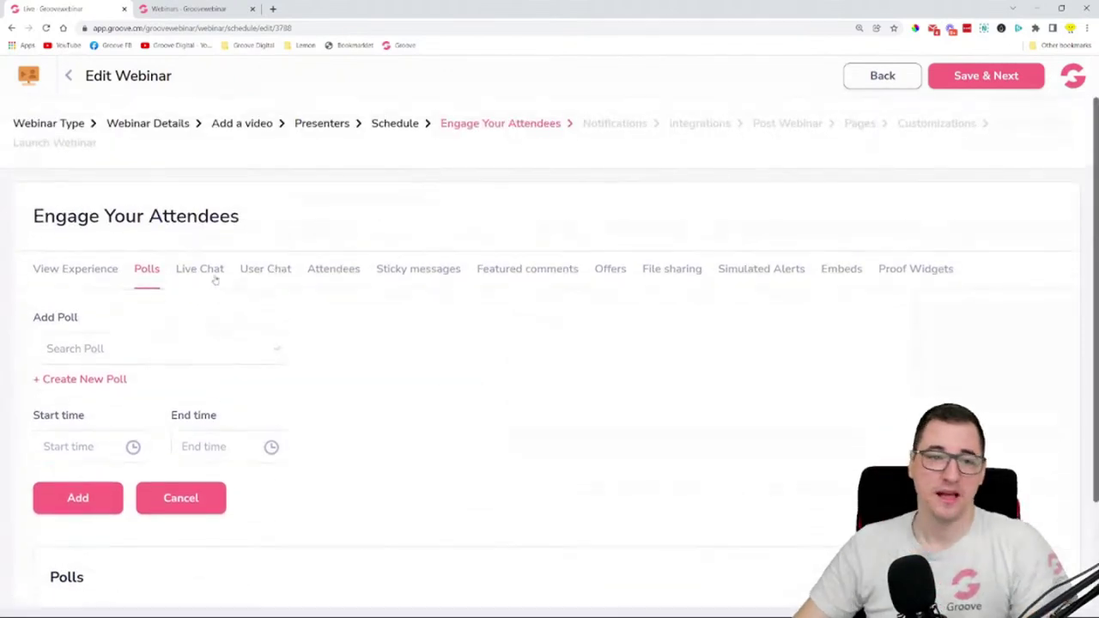
# - Switch on pre-configured Live Chat lines shown as if the webinar were live
pyautogui.click(205, 270)
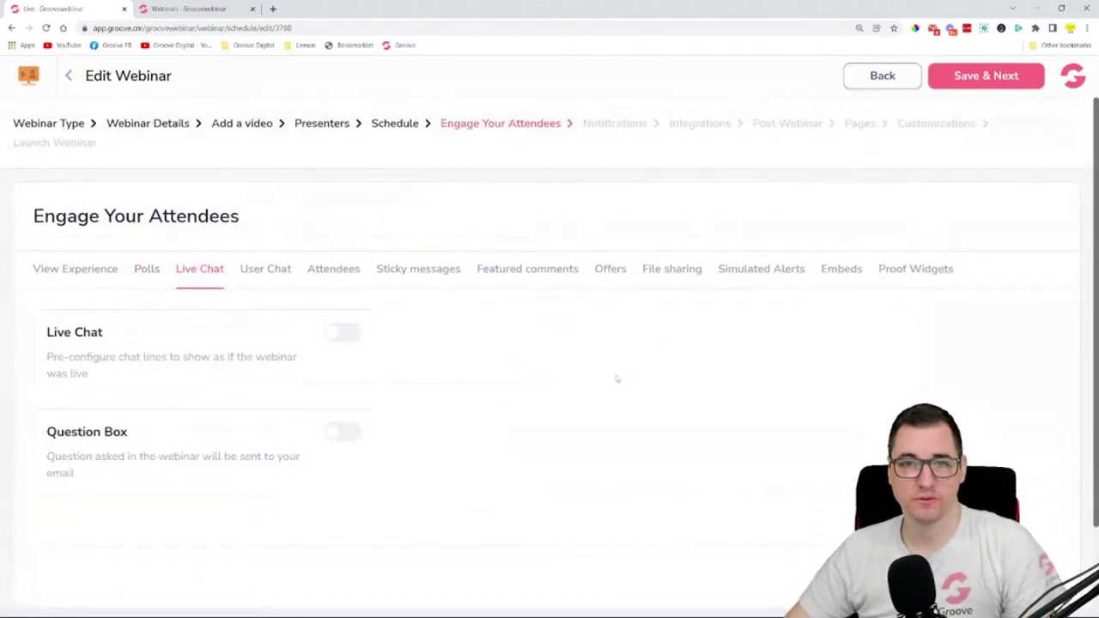
pyautogui.click(344, 334)
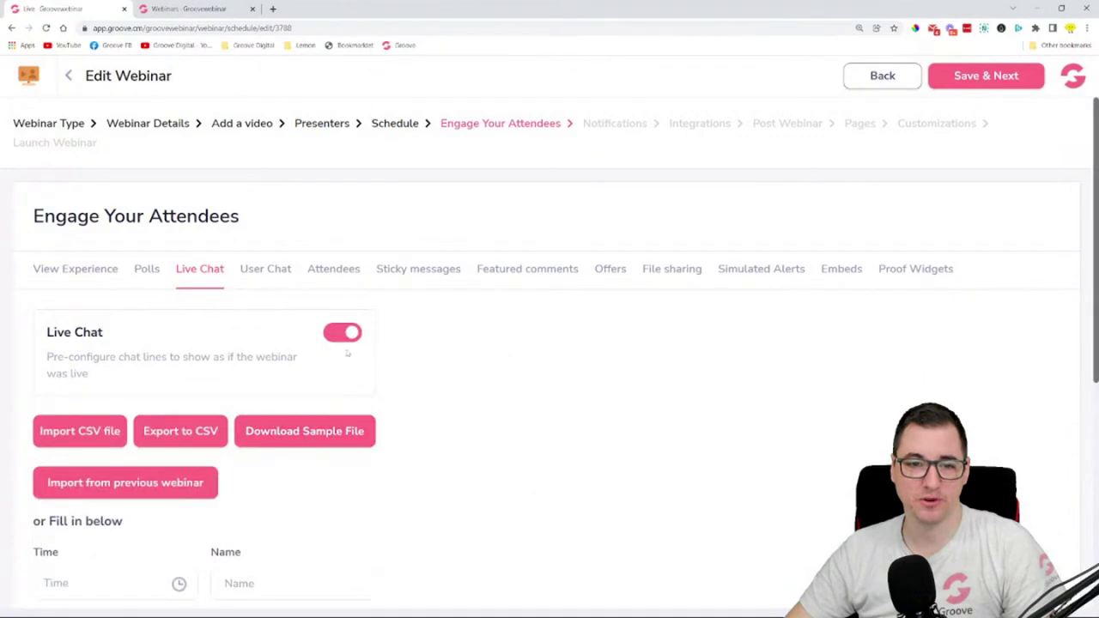
pyautogui.click(345, 334)
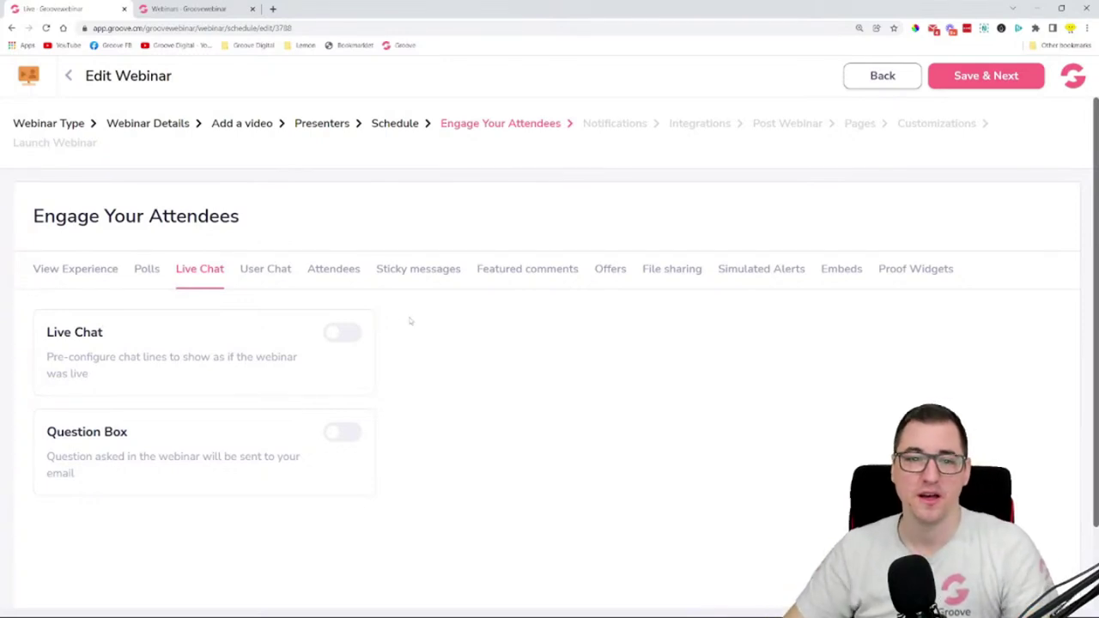
pyautogui.click(334, 334)
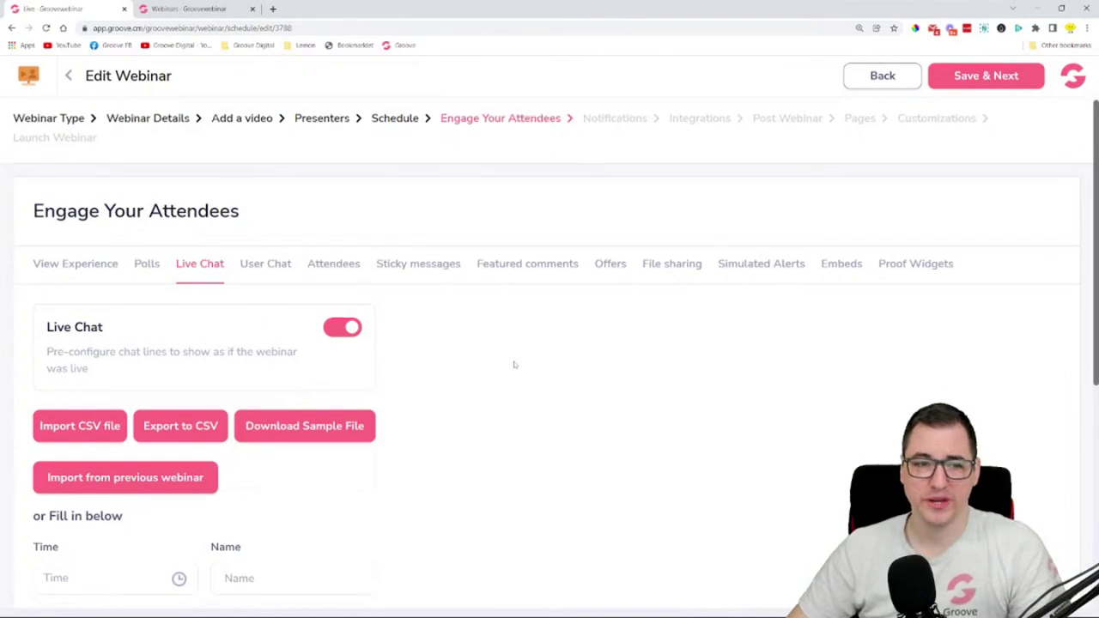
pyautogui.scroll(-1, 513, 365)
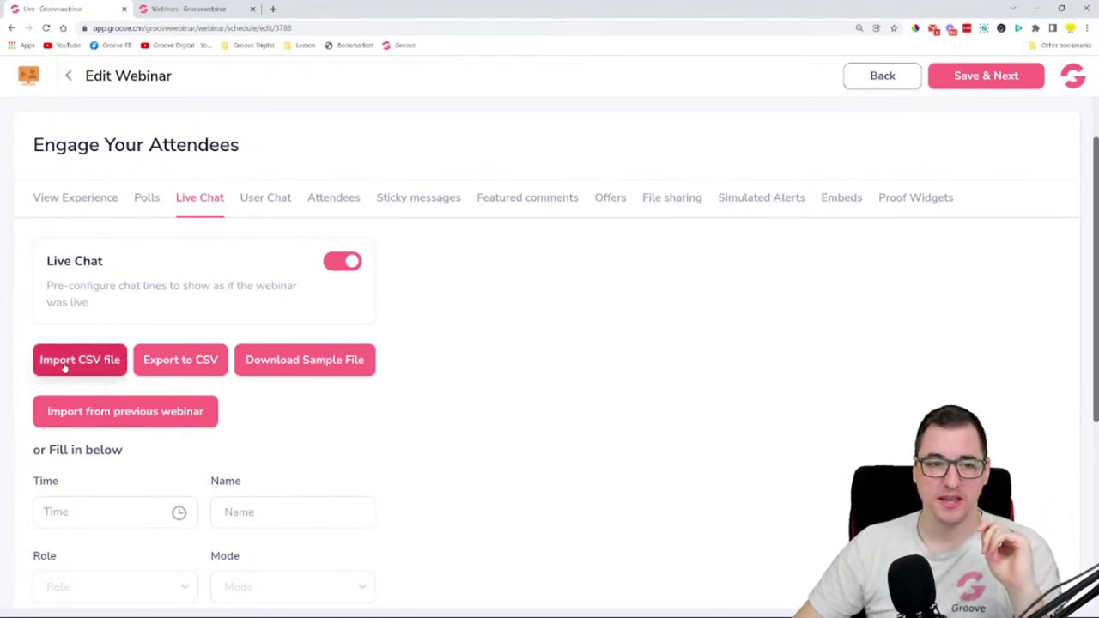
# - Download the live chat sample file and open it in Excel
pyautogui.click(295, 361)
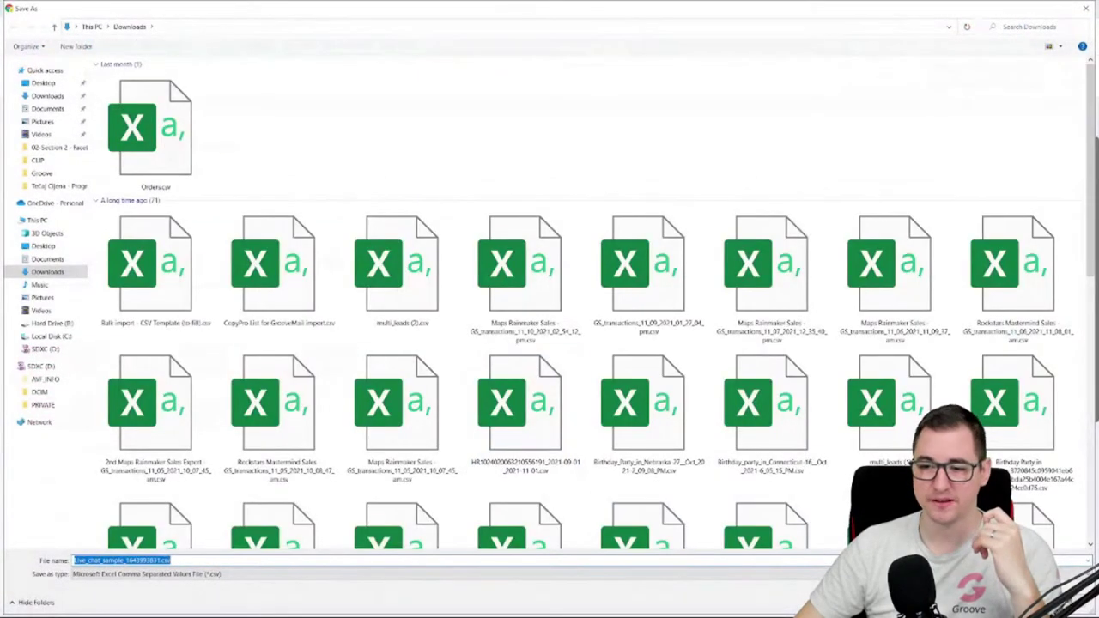
pyautogui.press('Return')
pyautogui.click(52, 602)
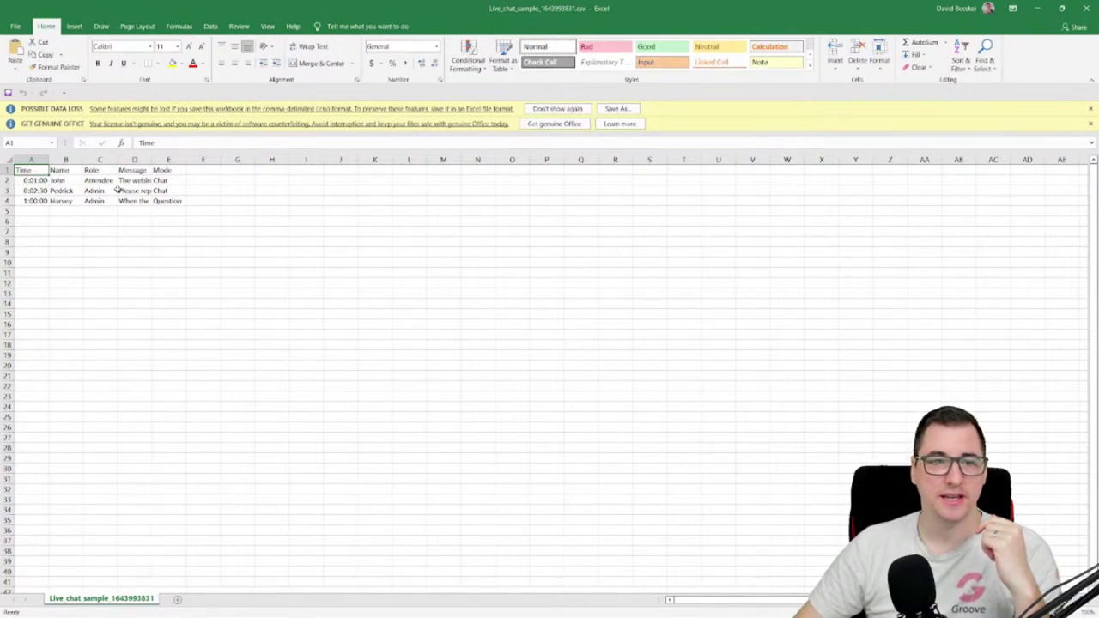
# - Widen the Message column D to read the three chat lines, then close without saving
pyautogui.moveTo(152, 160); pyautogui.dragTo(306, 160)
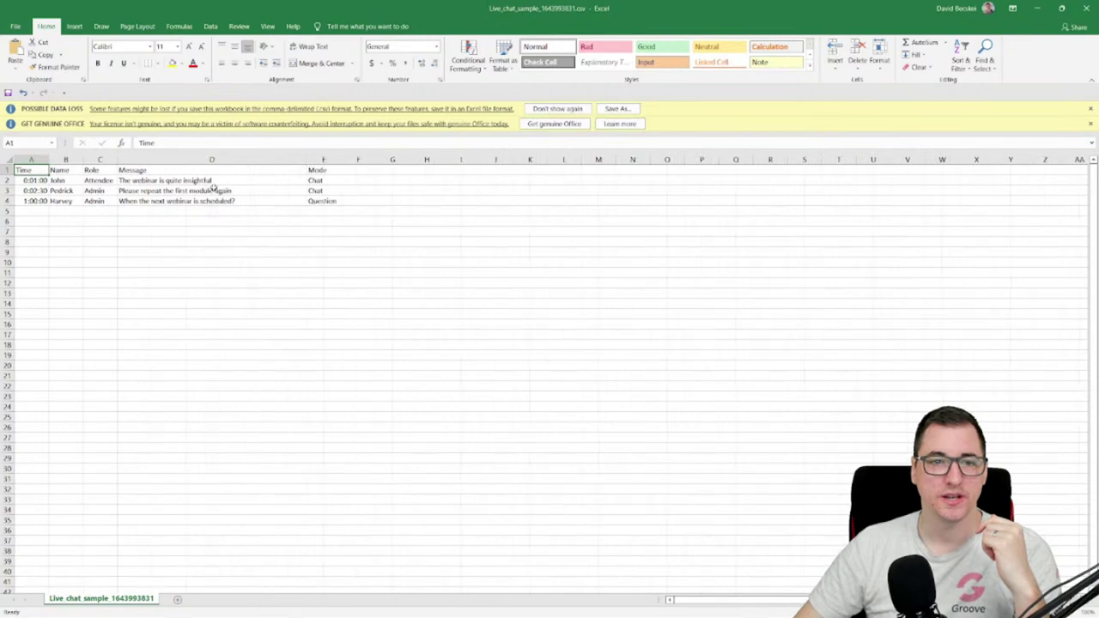
pyautogui.click(178, 178)
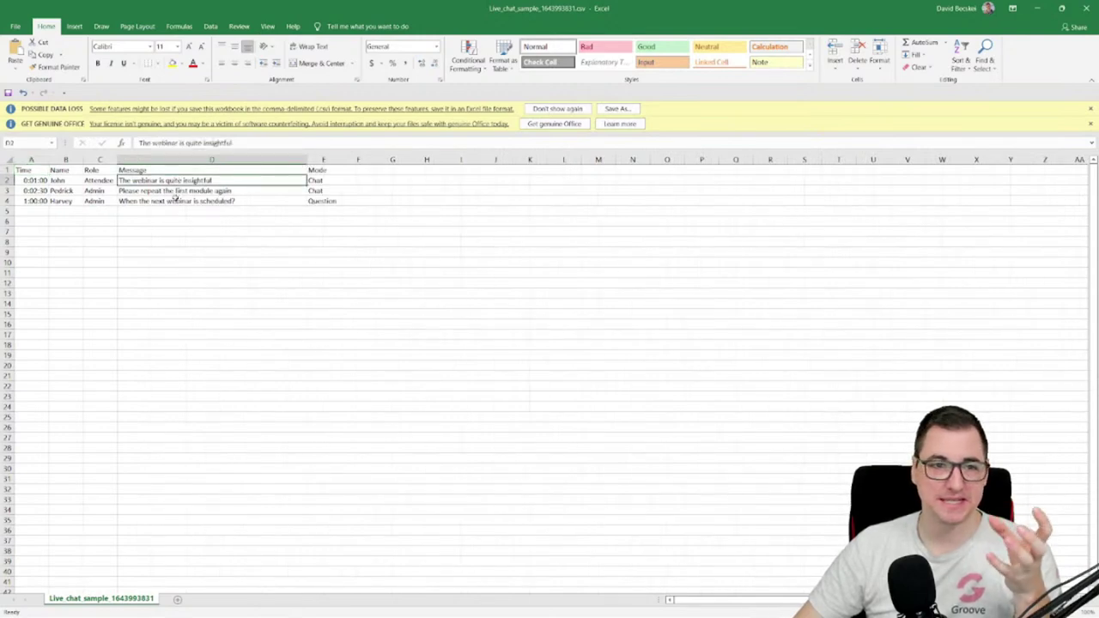
pyautogui.click(189, 190)
pyautogui.click(221, 201)
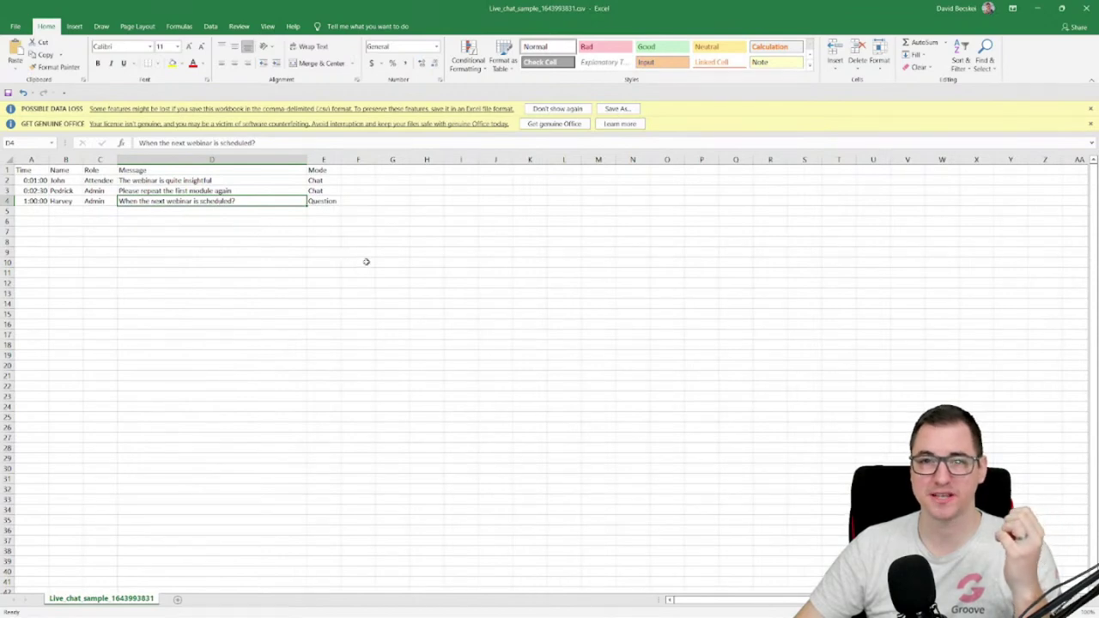
pyautogui.click(40, 213)
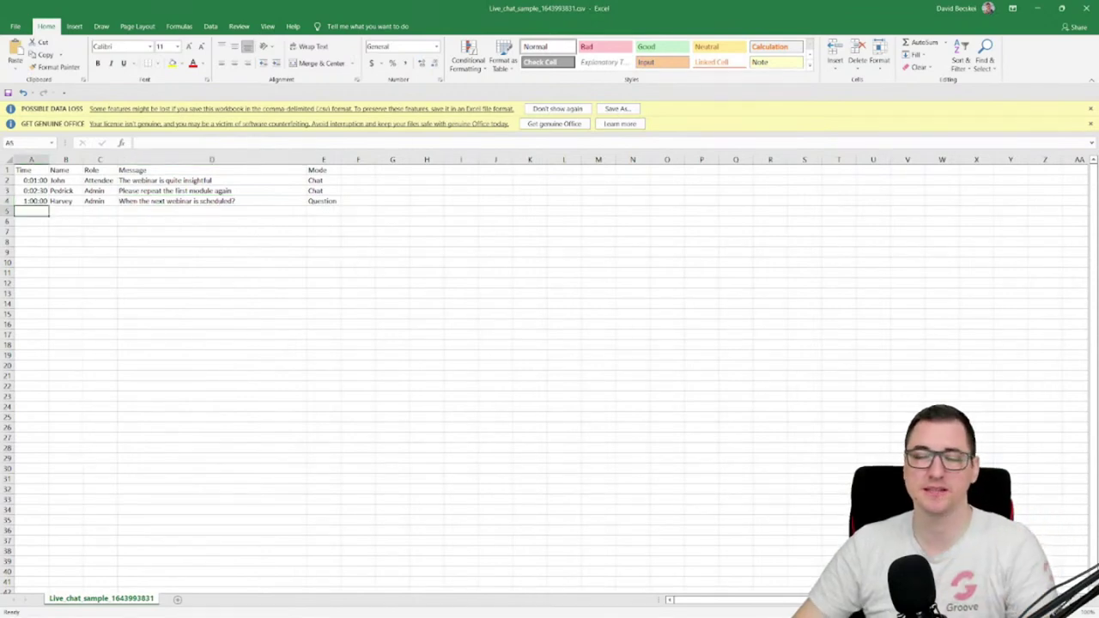
pyautogui.click(1089, 8)
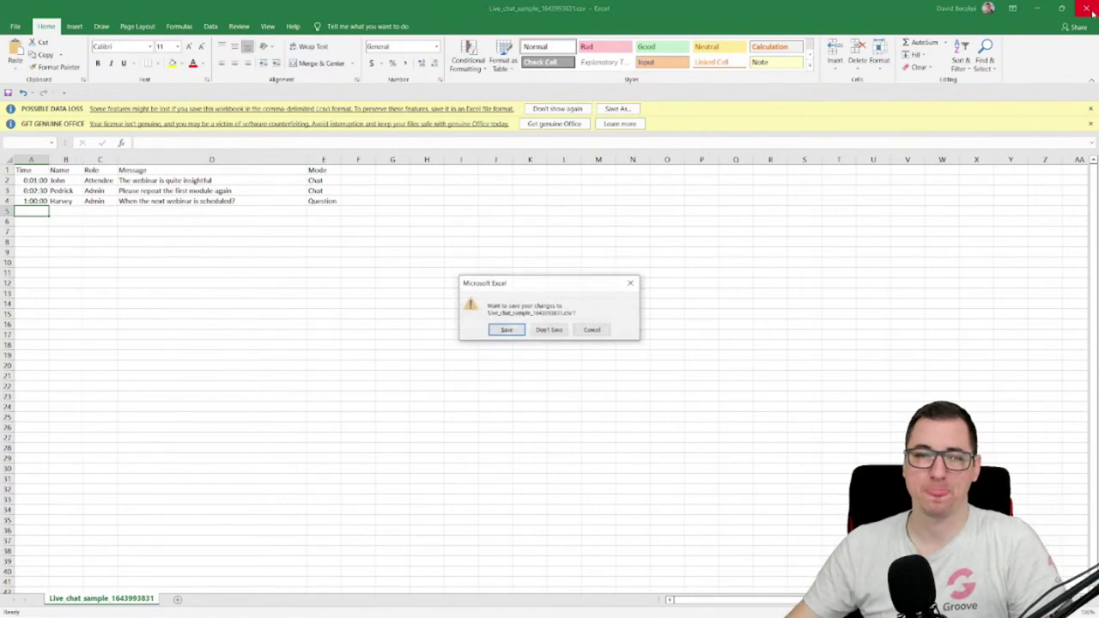
pyautogui.click(549, 330)
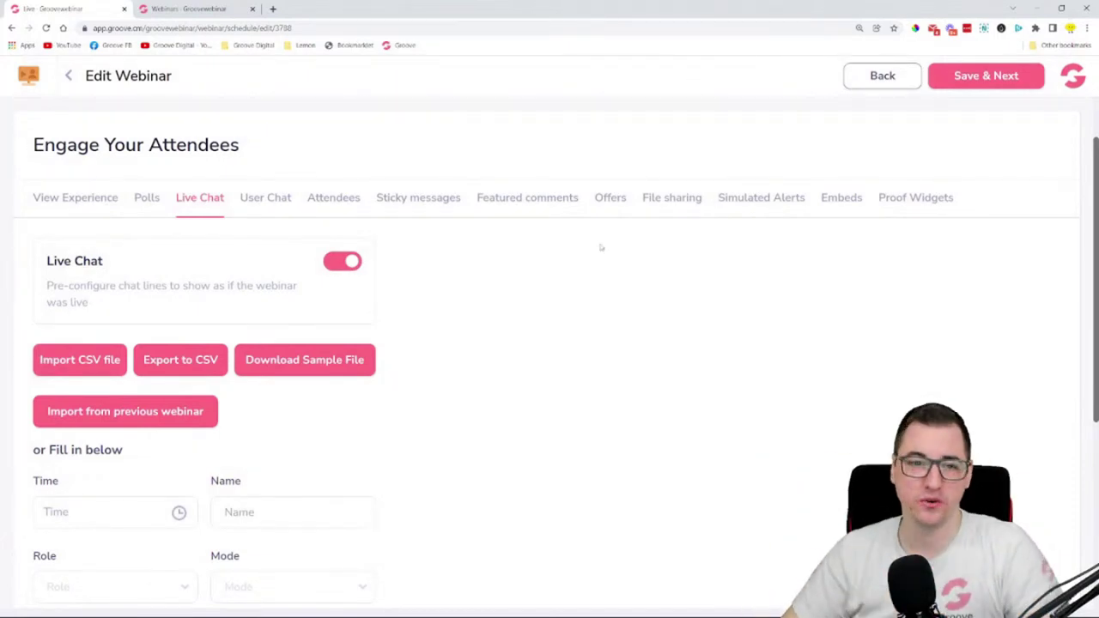
# - Set the chat line's time to 00:01:00 and enter the chatter's name
pyautogui.scroll(-2, 601, 248)
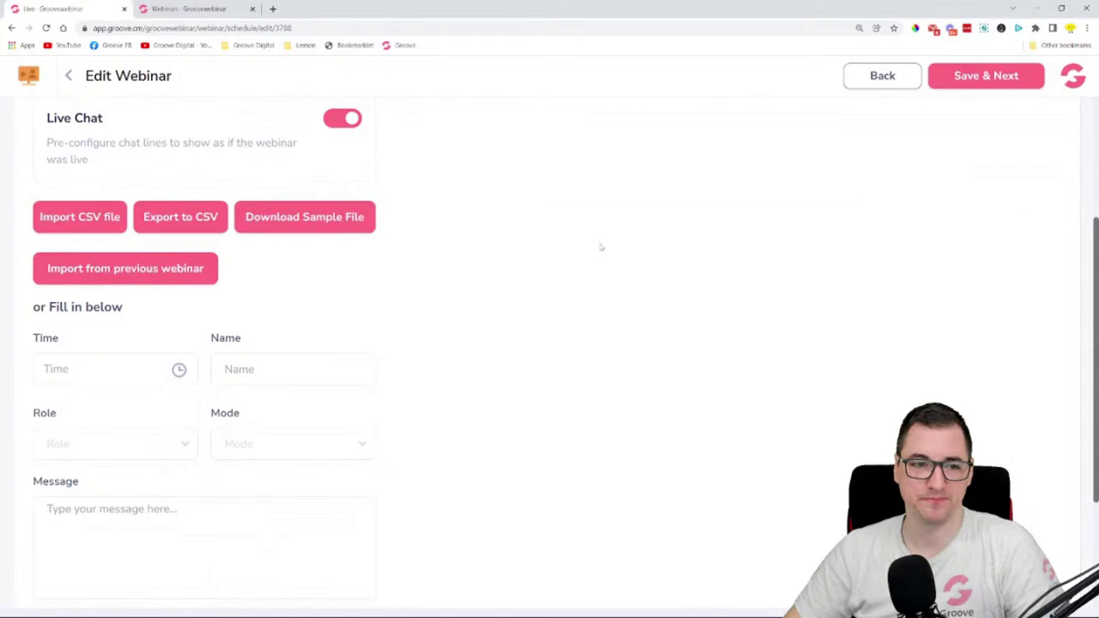
pyautogui.scroll(-2, 172, 346)
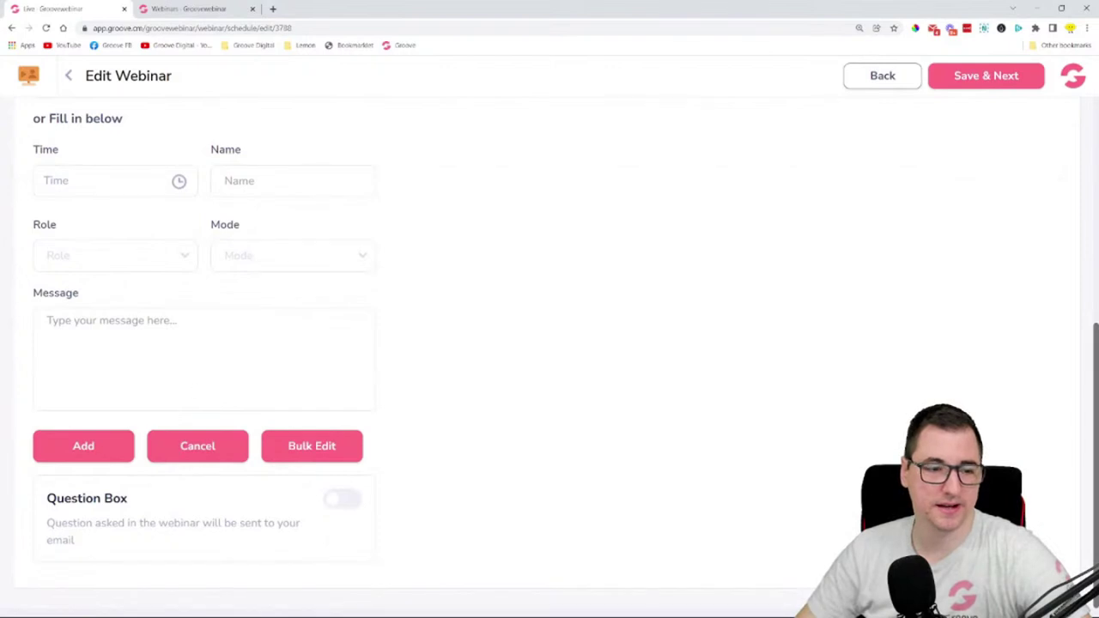
pyautogui.click(93, 180)
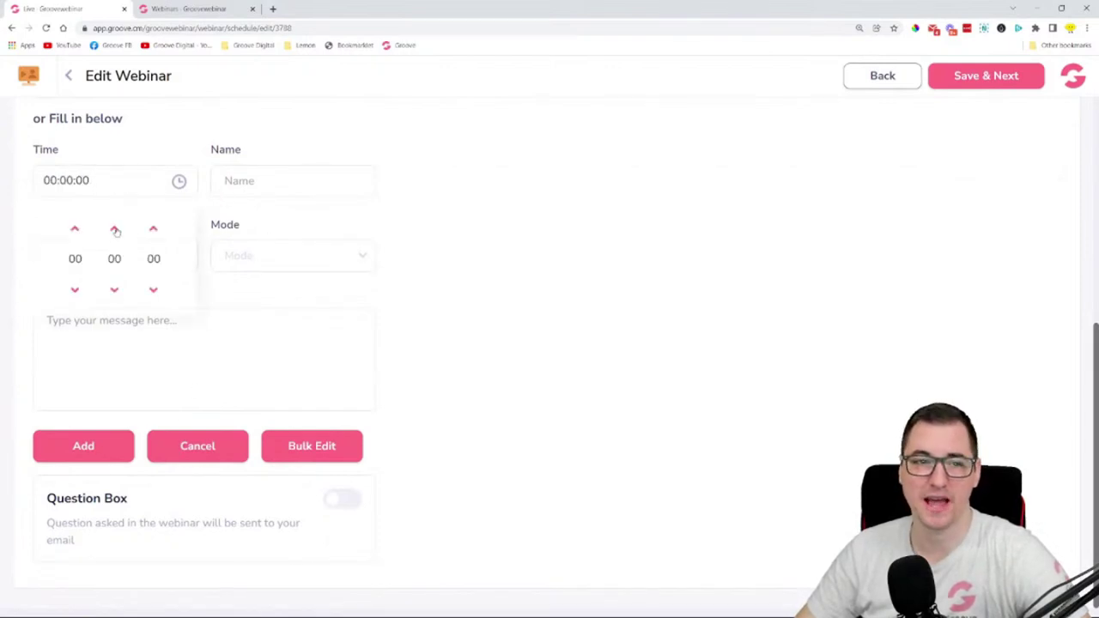
pyautogui.click(114, 229)
pyautogui.click(413, 199)
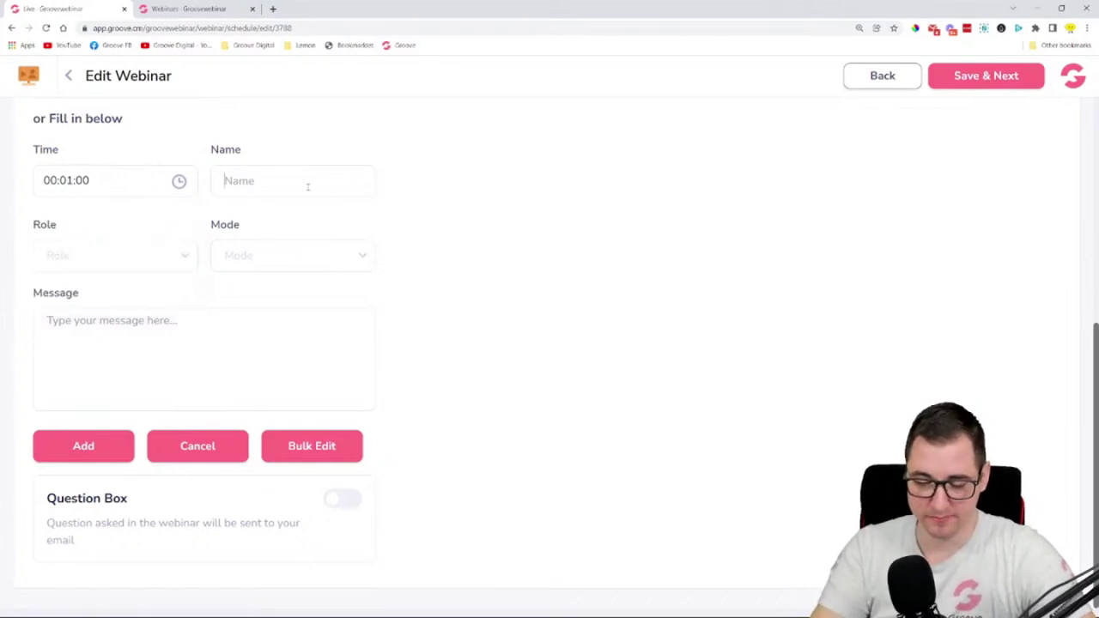
pyautogui.click(308, 187)
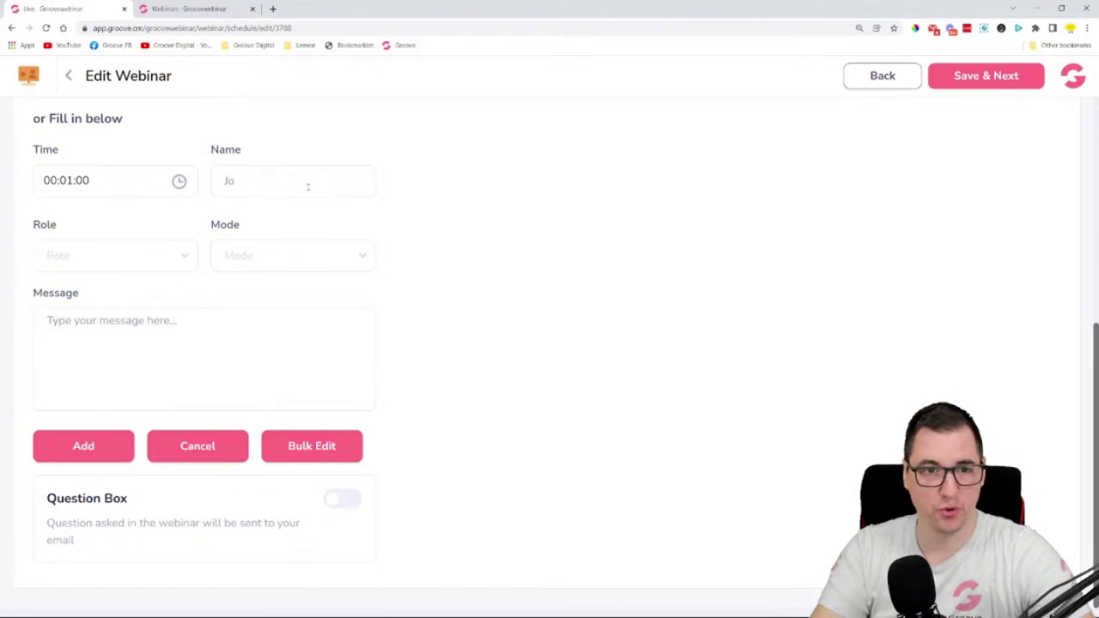
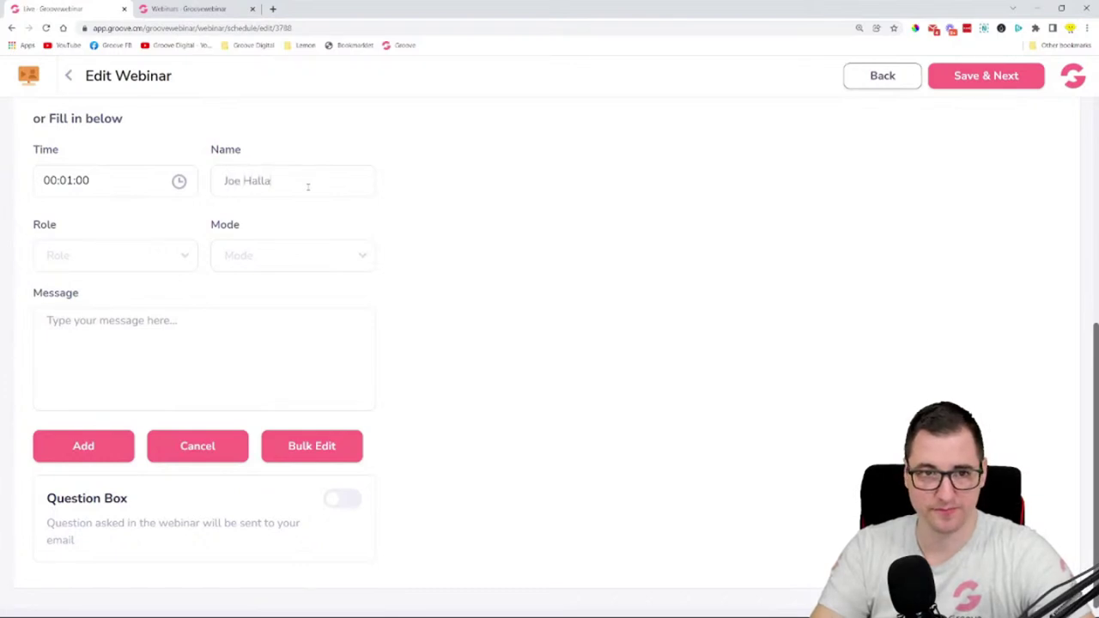
# - Make it an Attendee line in Chat mode reading 'OMG, this is unbelievable!!!!' and add it
pyautogui.click(184, 256)
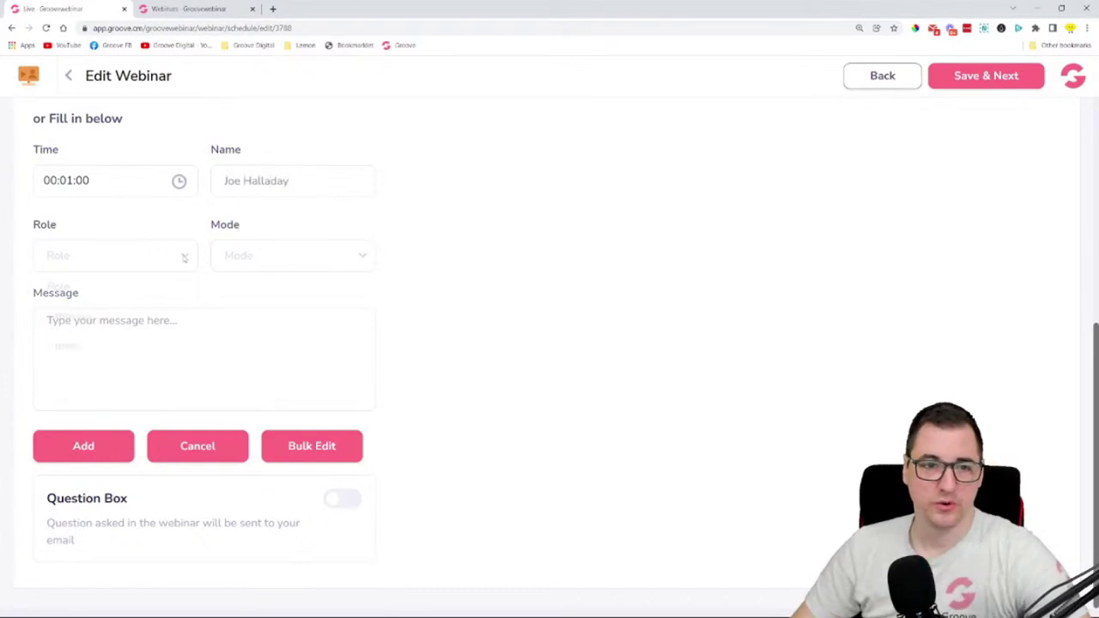
pyautogui.click(120, 317)
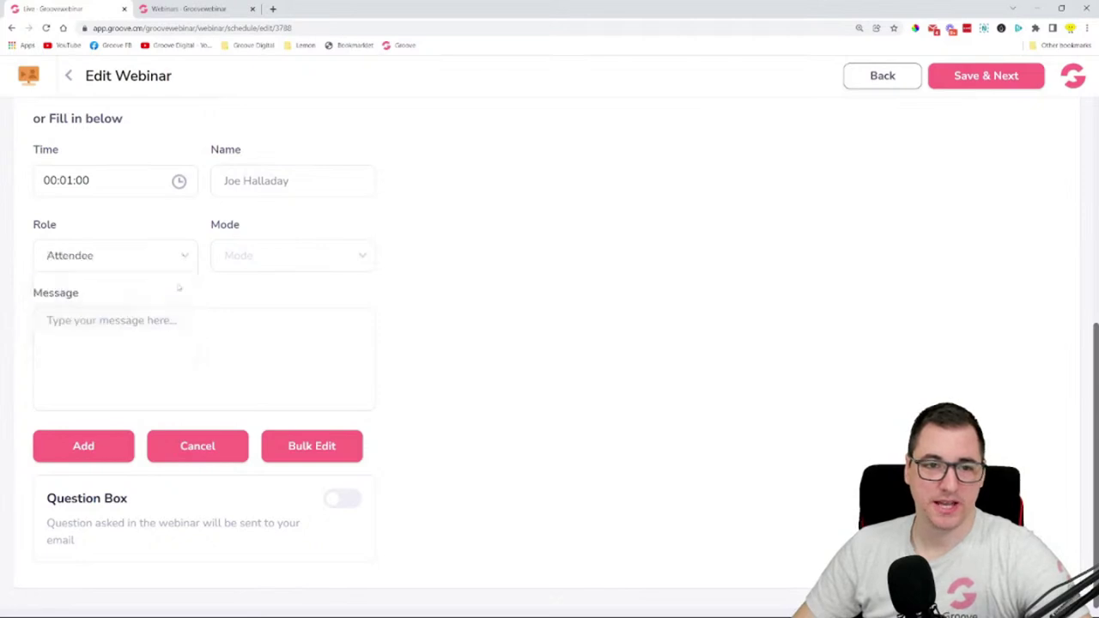
pyautogui.click(287, 260)
pyautogui.click(280, 317)
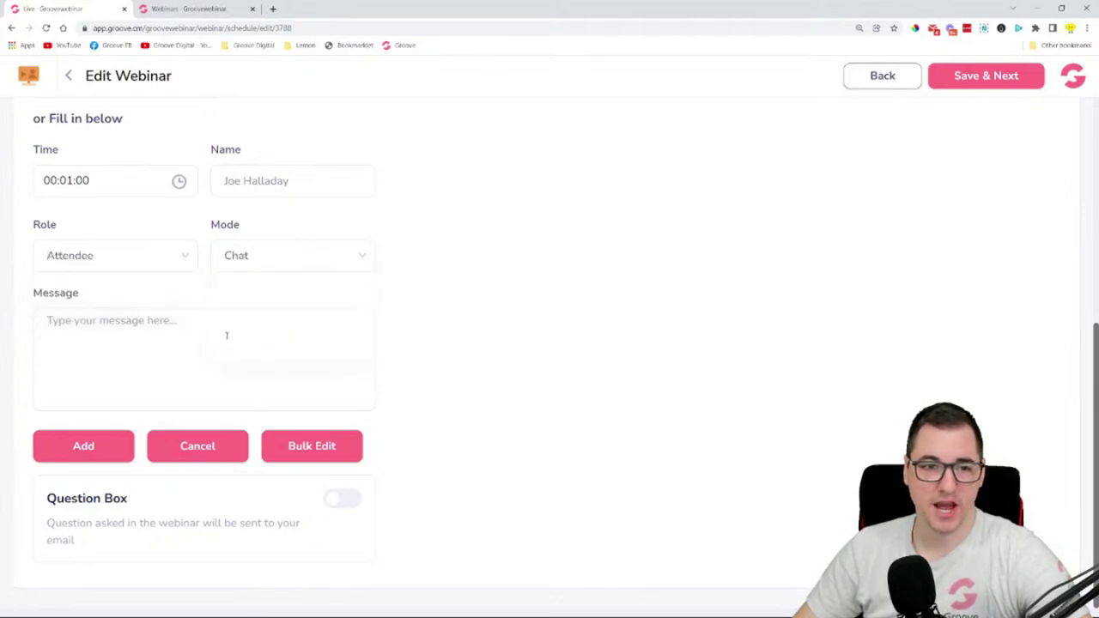
pyautogui.click(227, 335)
pyautogui.write('OM')
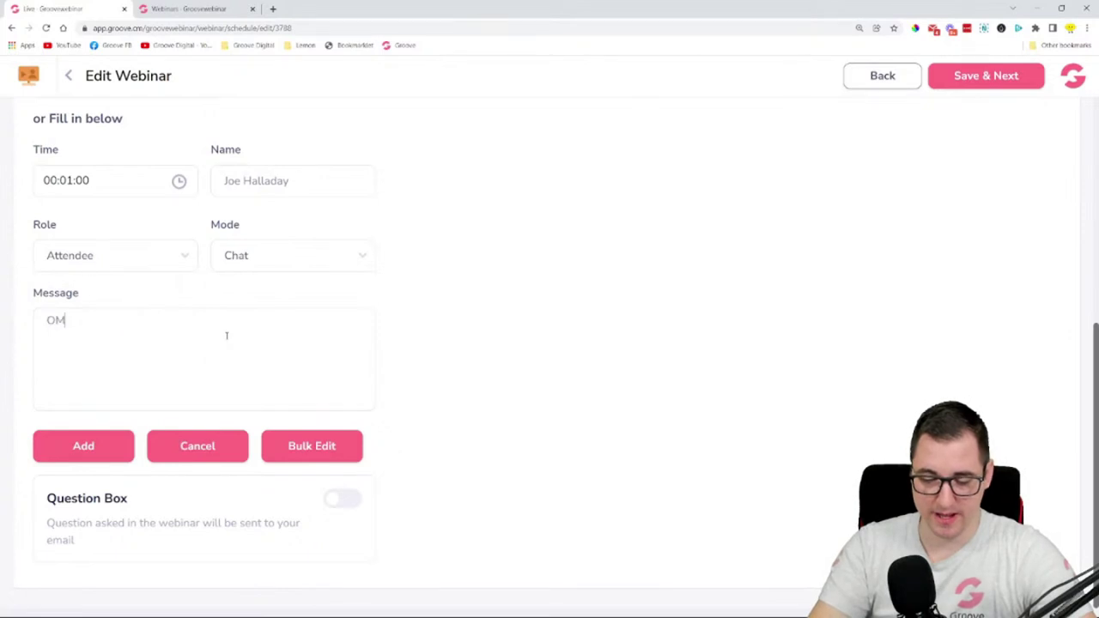
pyautogui.write('G ')
pyautogui.write('this is ')
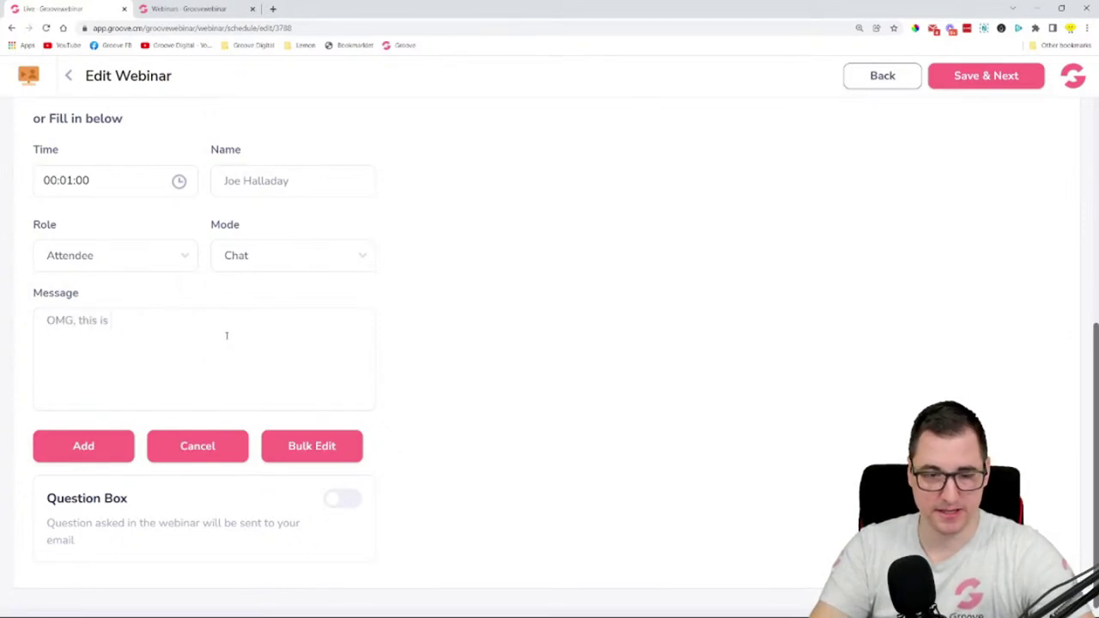
pyautogui.write('unbl')
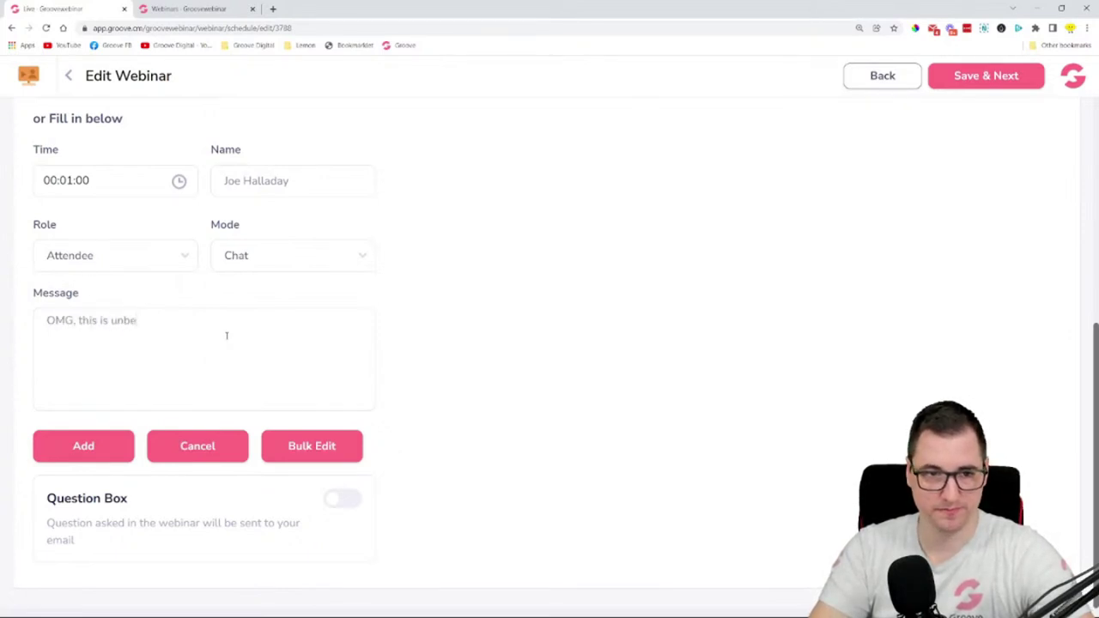
pyautogui.write('lieva')
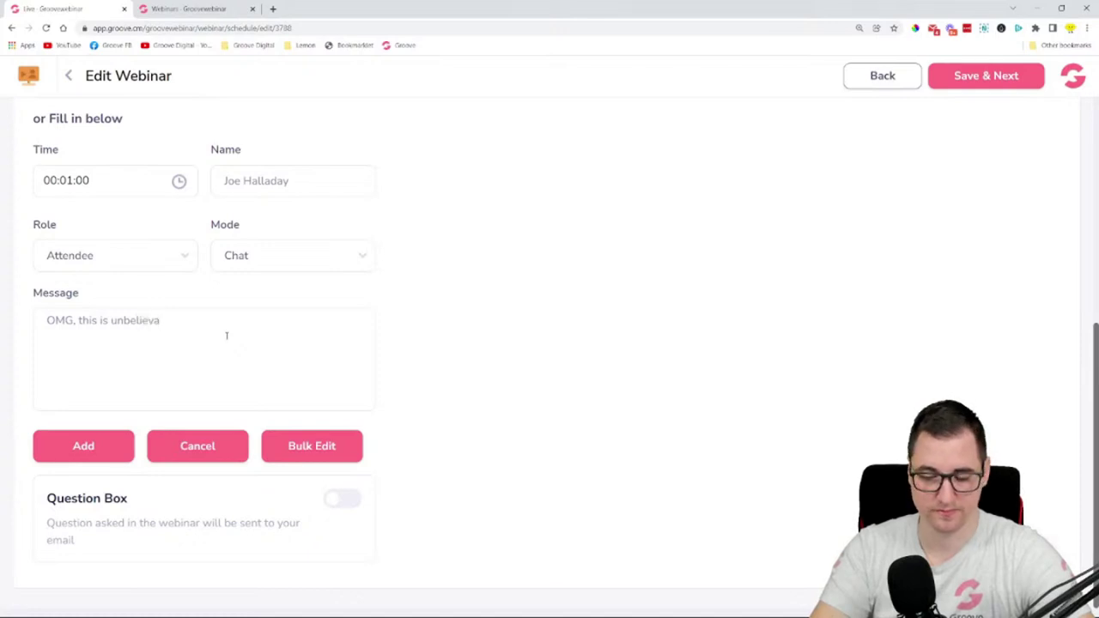
pyautogui.write('ble!!!!')
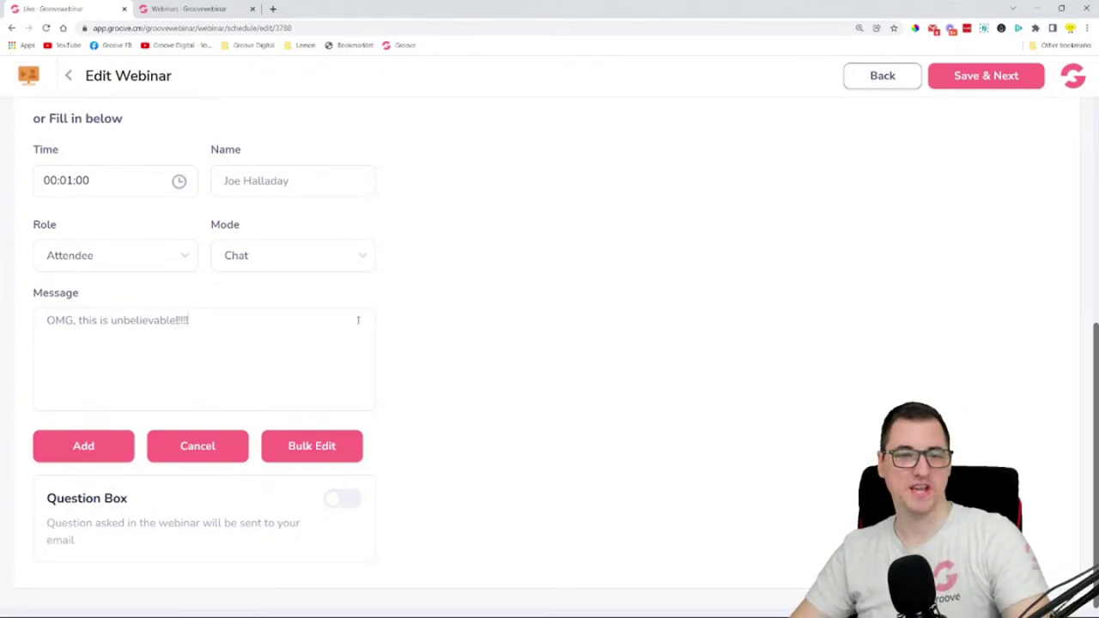
pyautogui.click(89, 446)
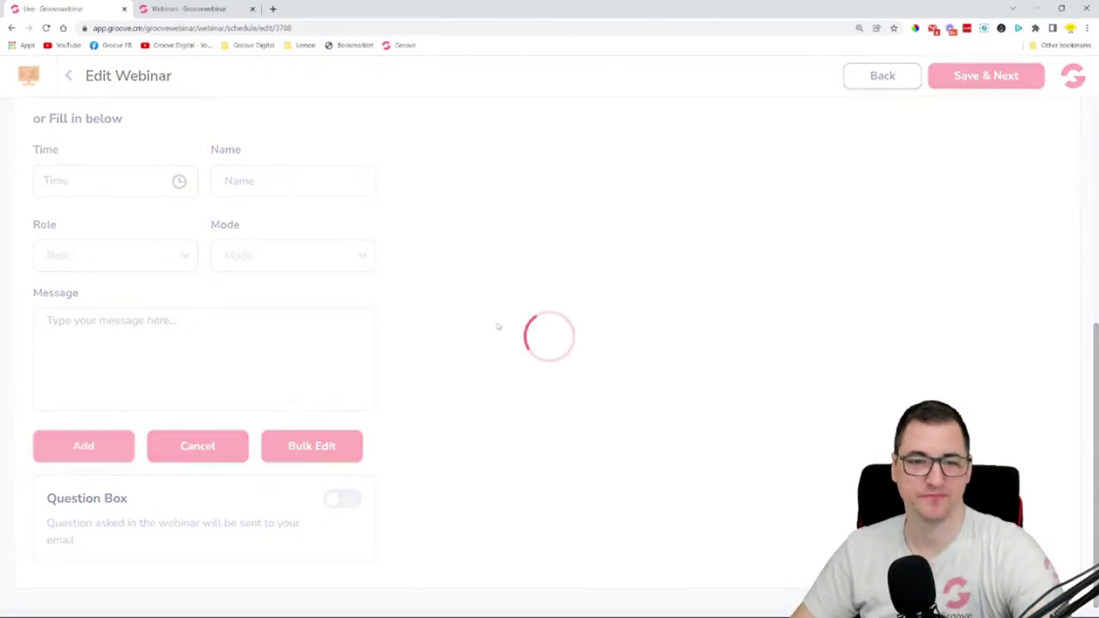
# - Switch the Question Box toggle on and the pre-configured Live Chat toggle off
pyautogui.scroll(-2, 168, 349)
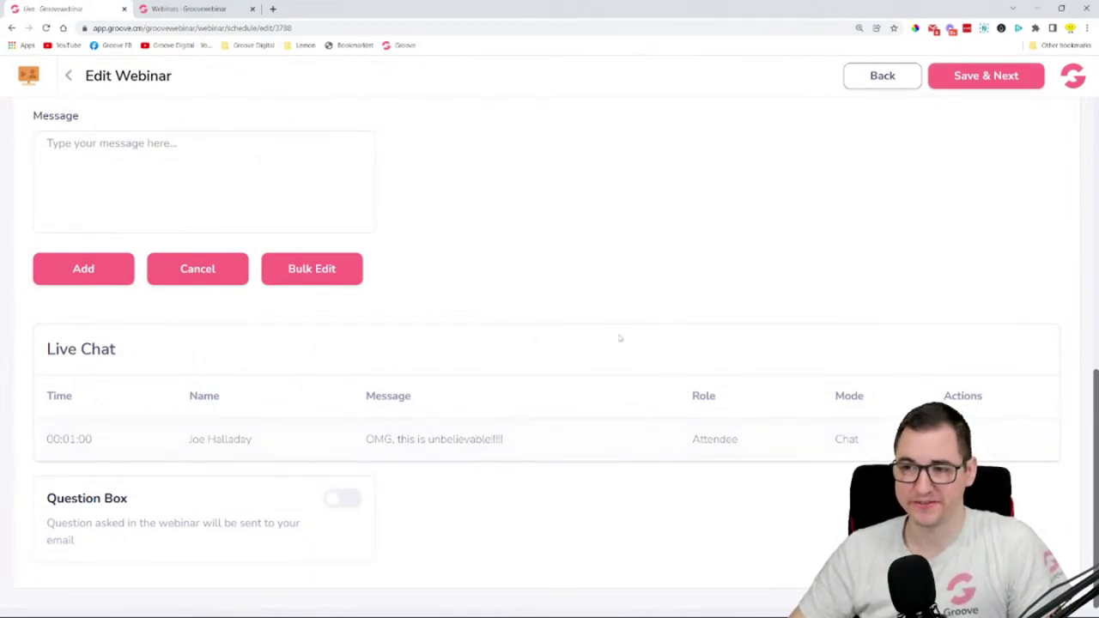
pyautogui.click(344, 499)
pyautogui.scroll(-1, 610, 268)
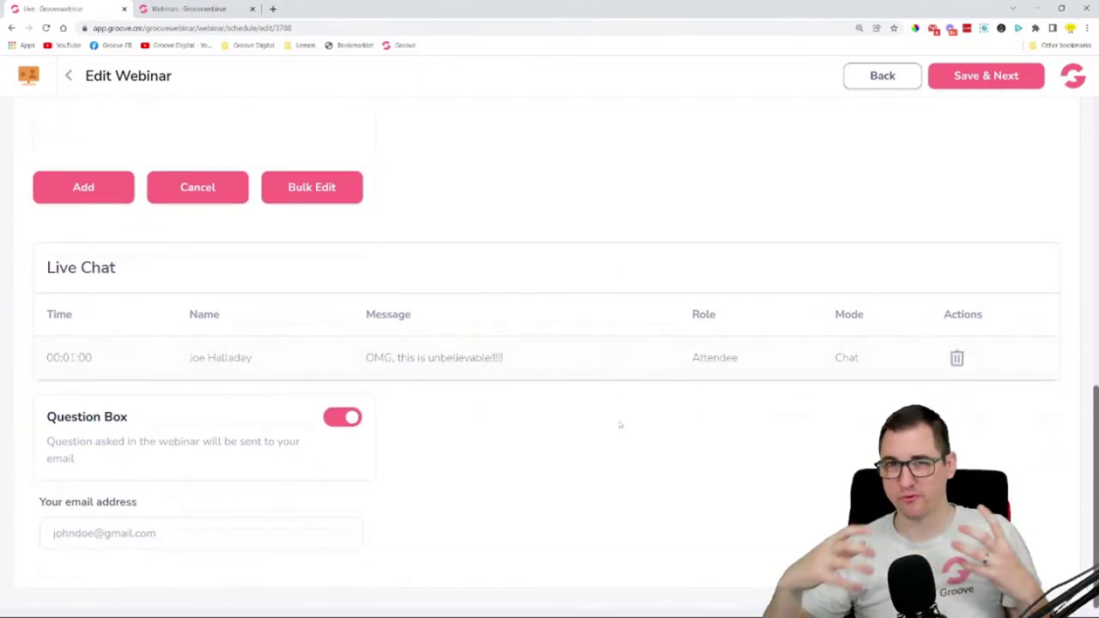
pyautogui.scroll(10, 620, 424)
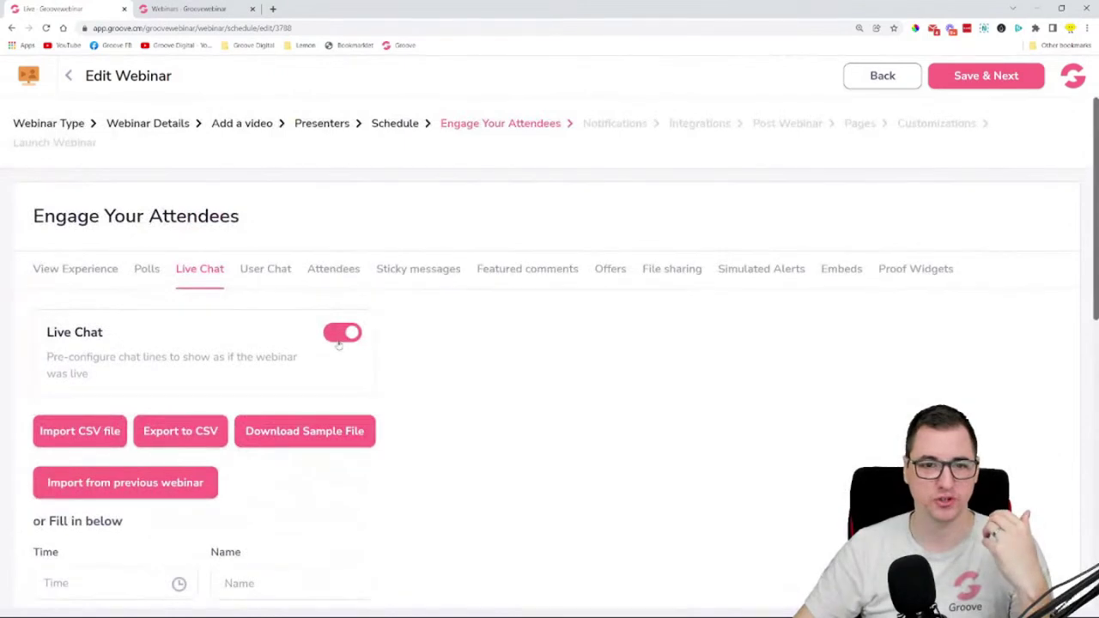
pyautogui.click(340, 338)
pyautogui.scroll(-1, 495, 334)
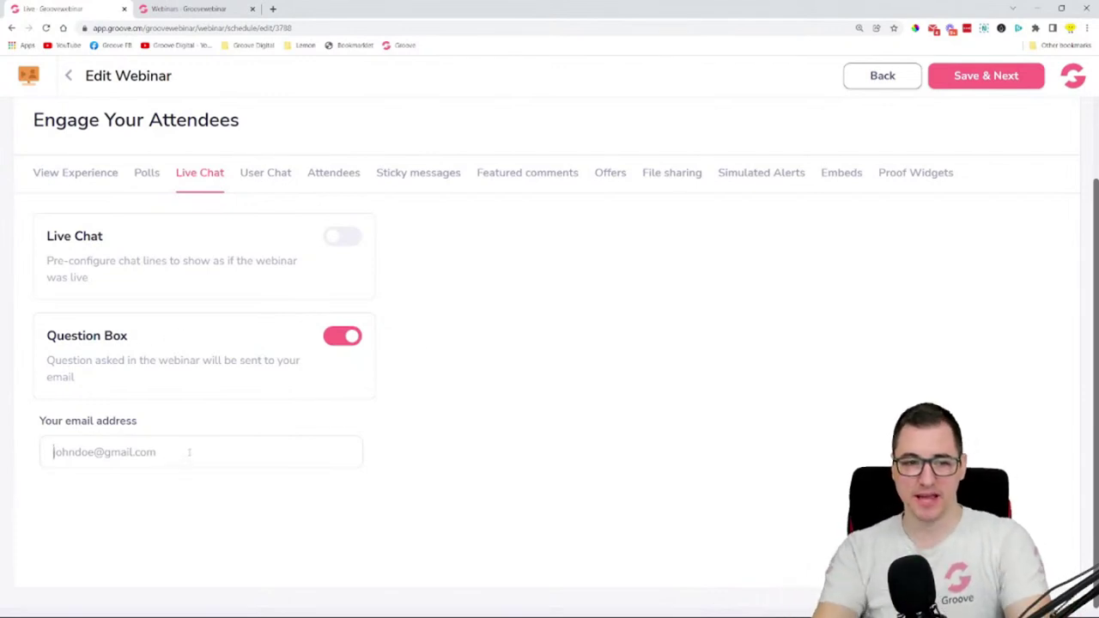
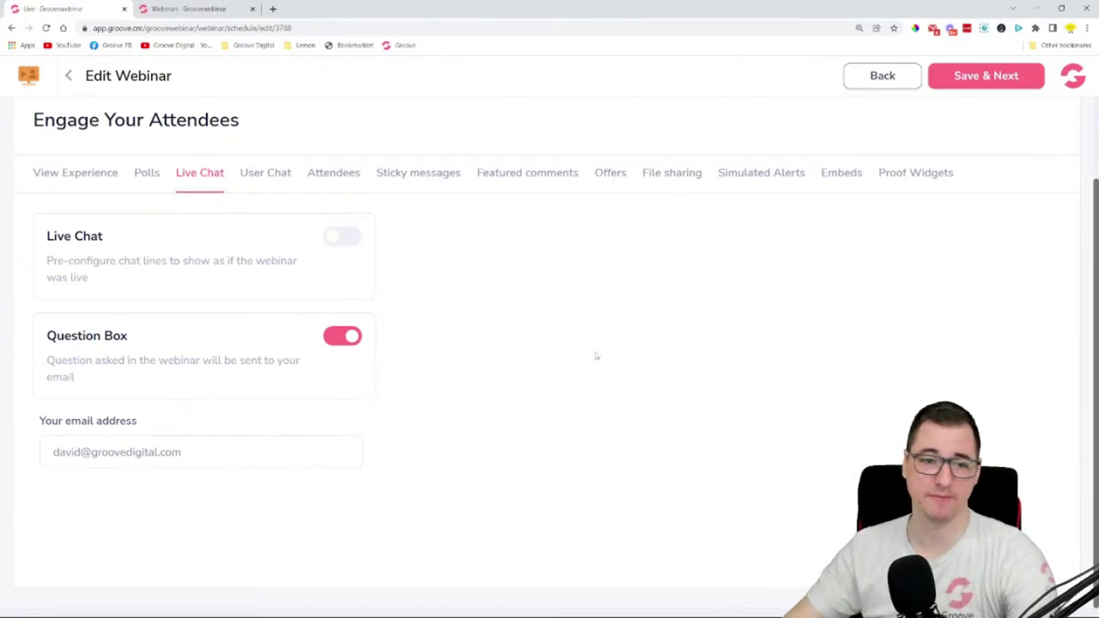
# - Enter the company support email address as the question recipient and re-enable Live Chat
pyautogui.moveTo(81, 451); pyautogui.dragTo(48, 451)
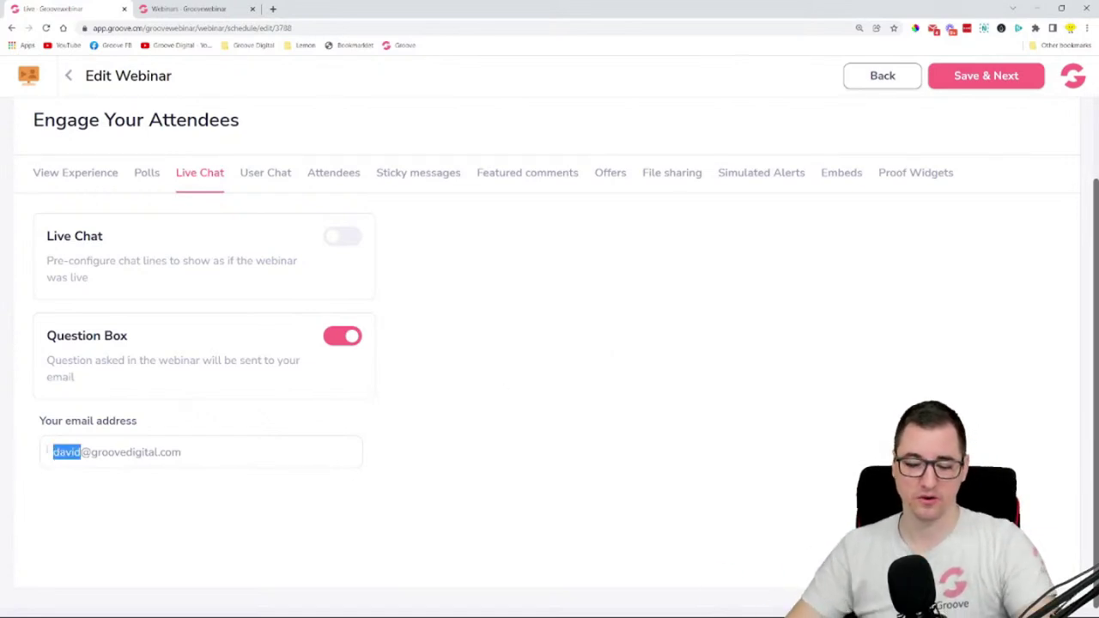
pyautogui.write('suppor')
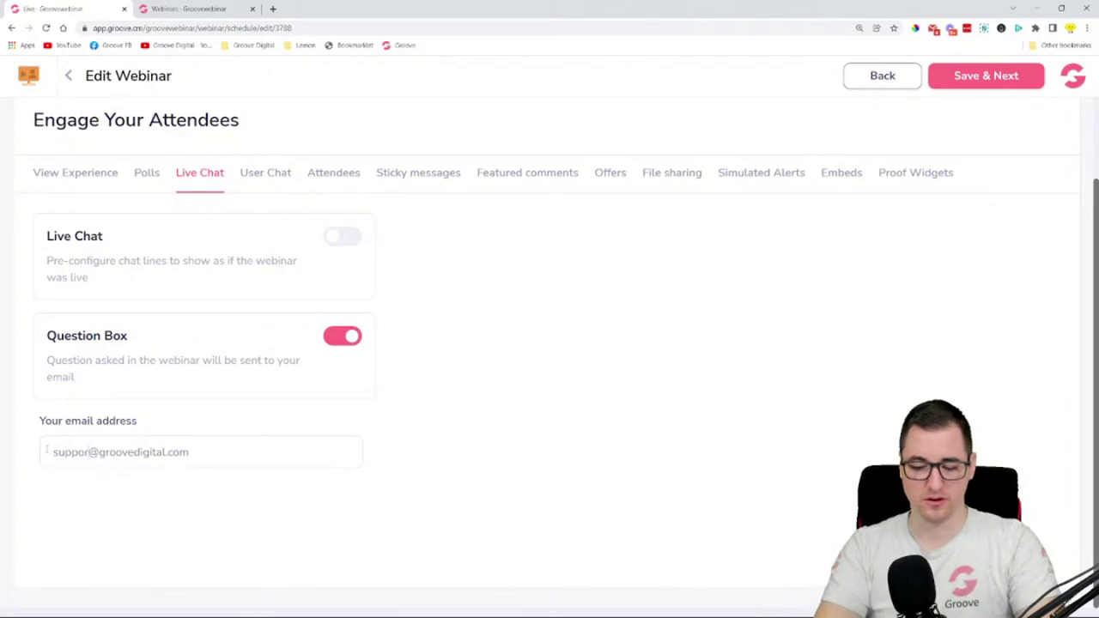
pyautogui.write('t')
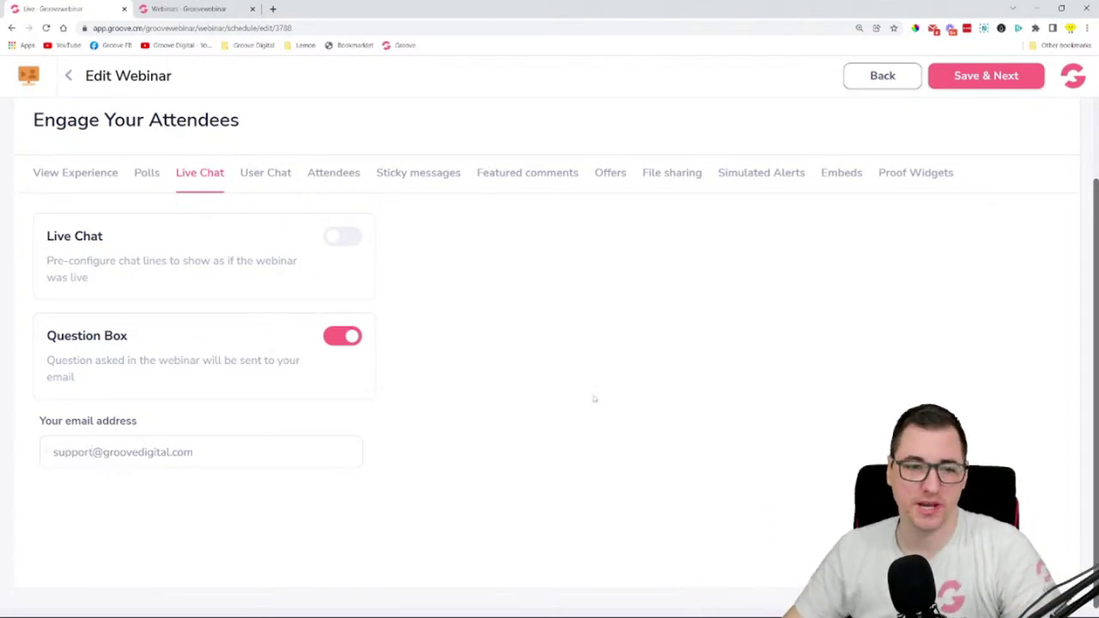
pyautogui.click(358, 238)
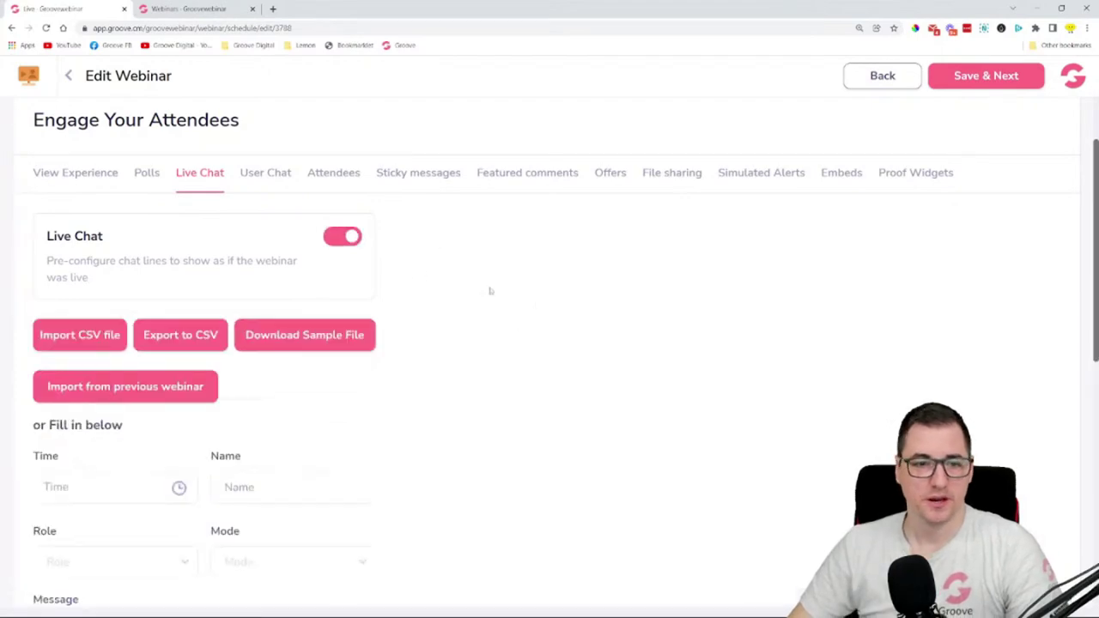
# - Switch Engage Your Attendees to the User Chat tab
pyautogui.scroll(-5, 515, 309)
pyautogui.scroll(5, 563, 322)
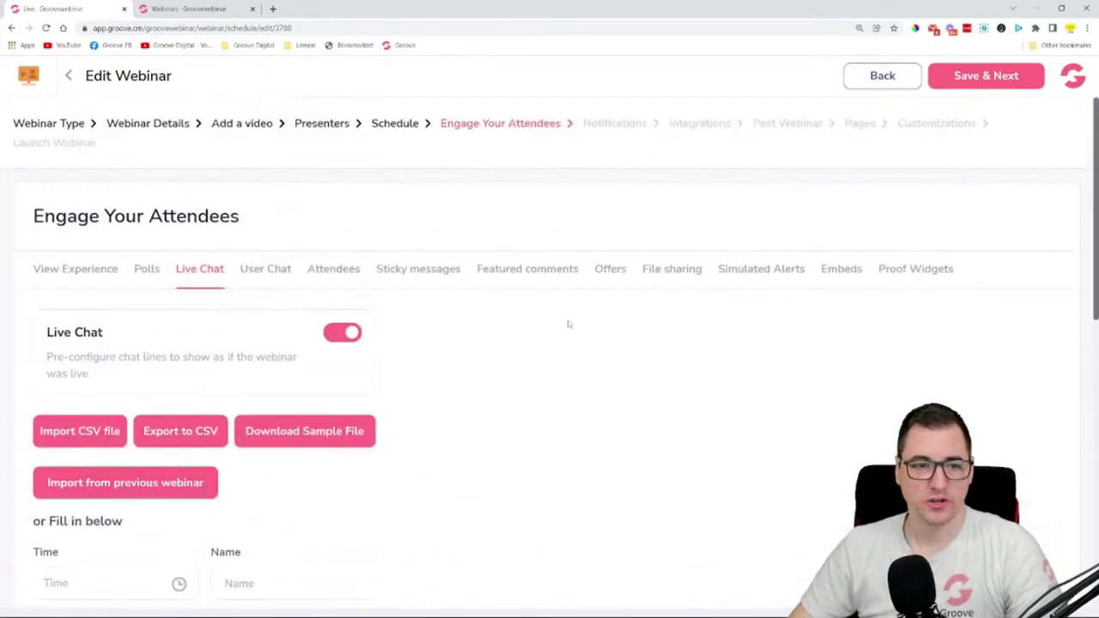
pyautogui.scroll(-4, 568, 323)
pyautogui.scroll(3, 566, 321)
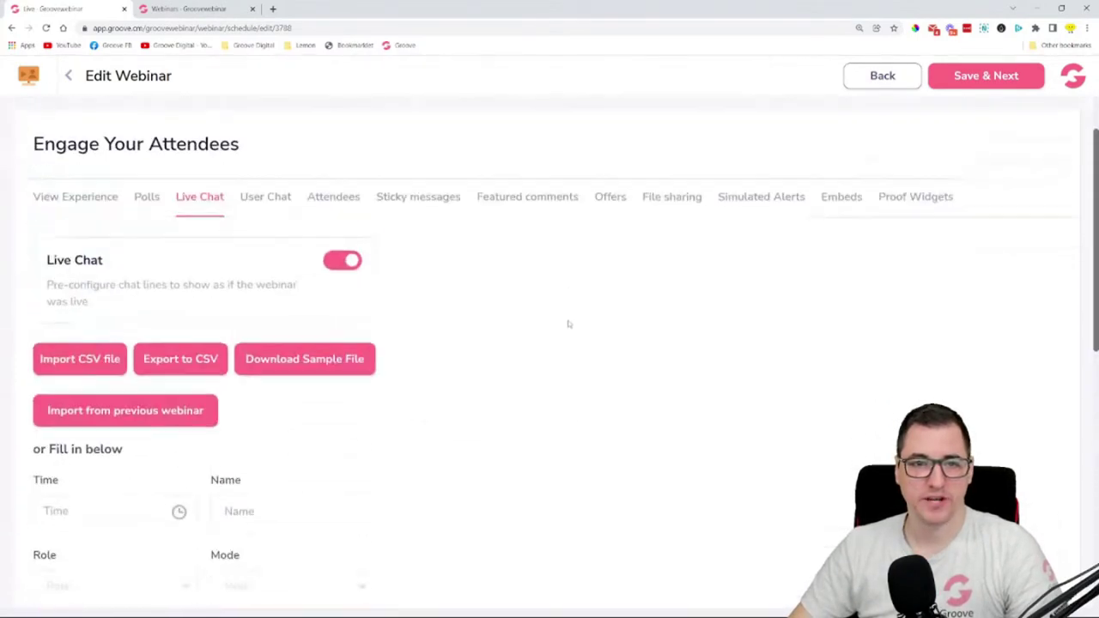
pyautogui.click(266, 198)
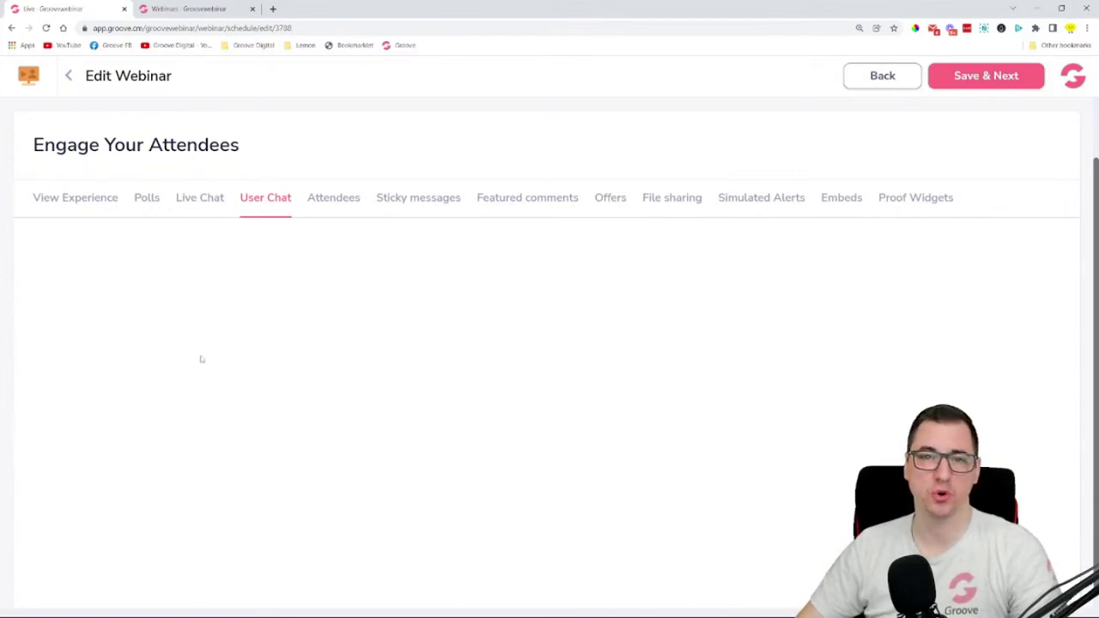
# - Choose Dynamic attendees on the Attendees tab to reveal its curve fields
pyautogui.click(326, 203)
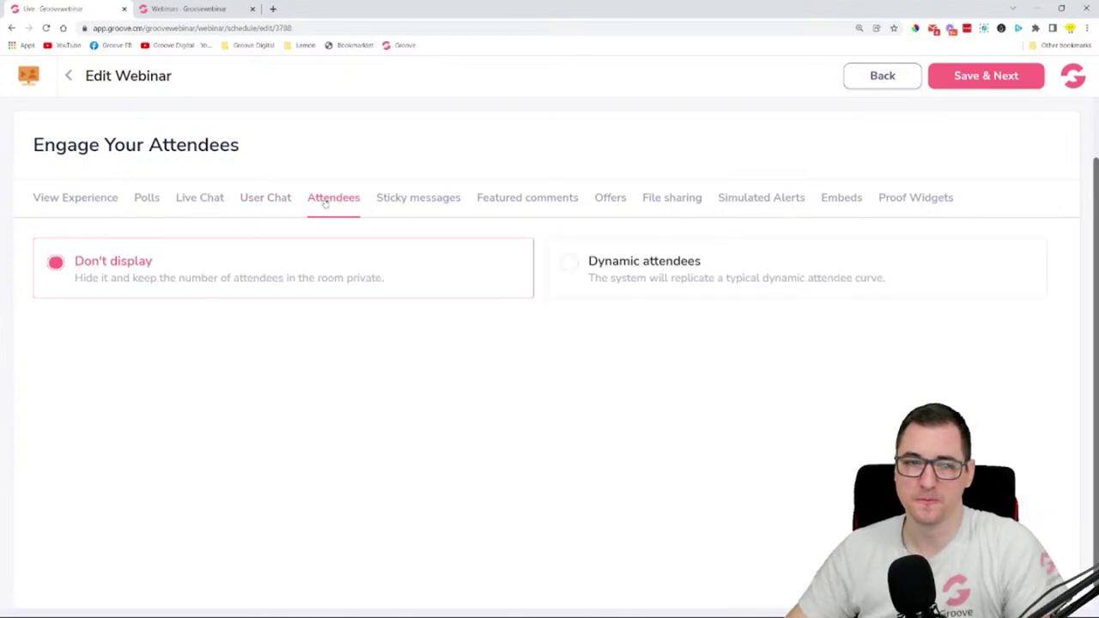
pyautogui.click(569, 264)
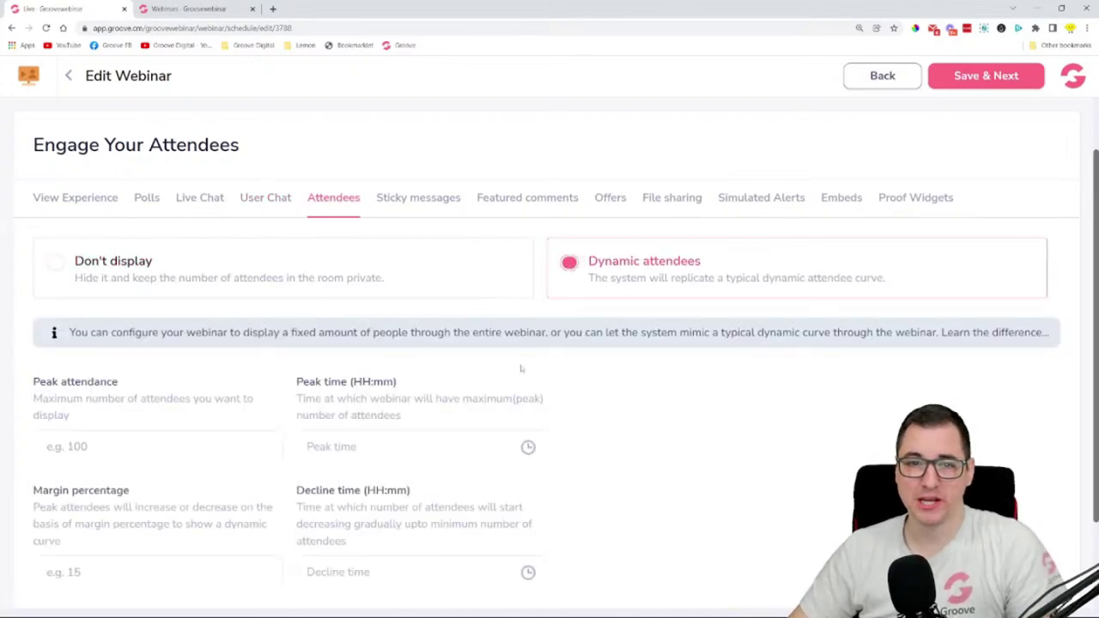
pyautogui.scroll(-1, 678, 348)
pyautogui.scroll(-1, 678, 349)
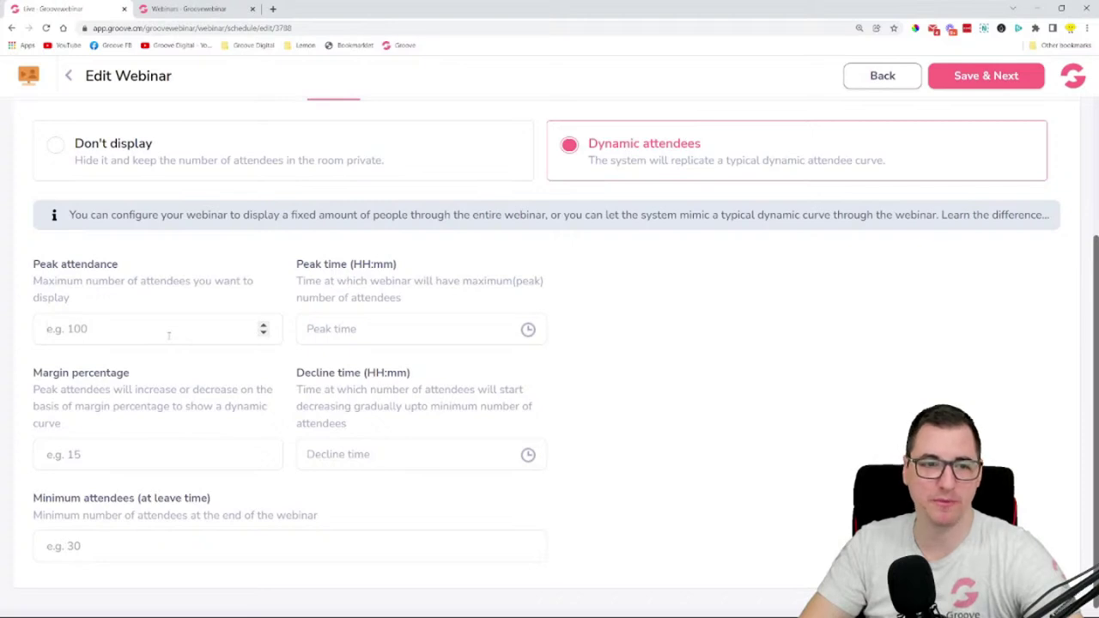
# - Enter 287 as Peak attendance and start adjusting the peak time hour
pyautogui.write('2')
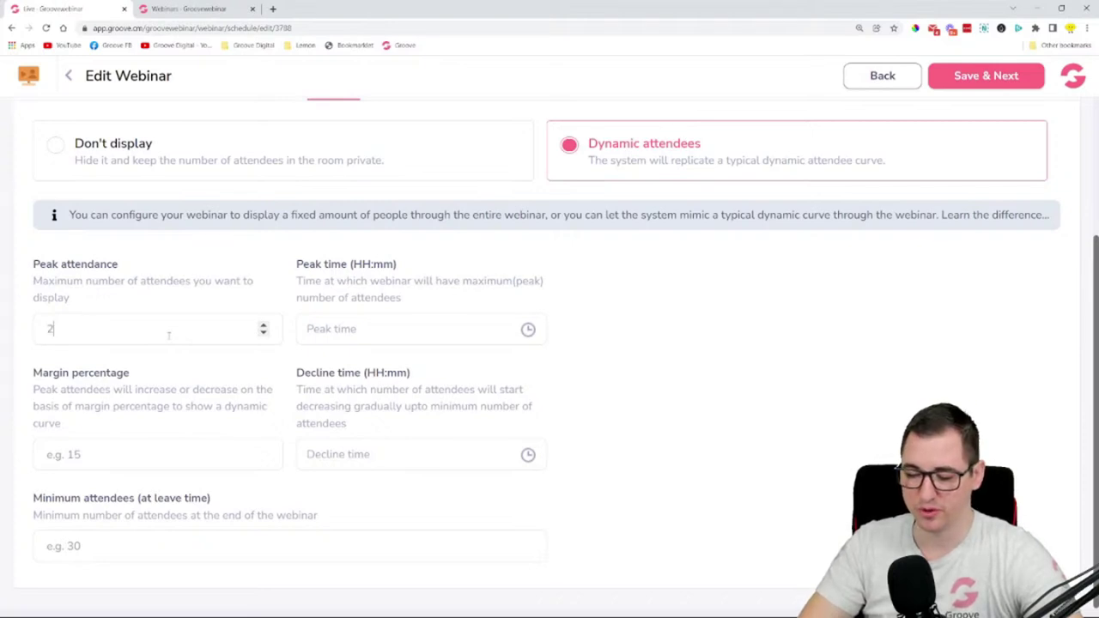
pyautogui.write('87')
pyautogui.click(432, 329)
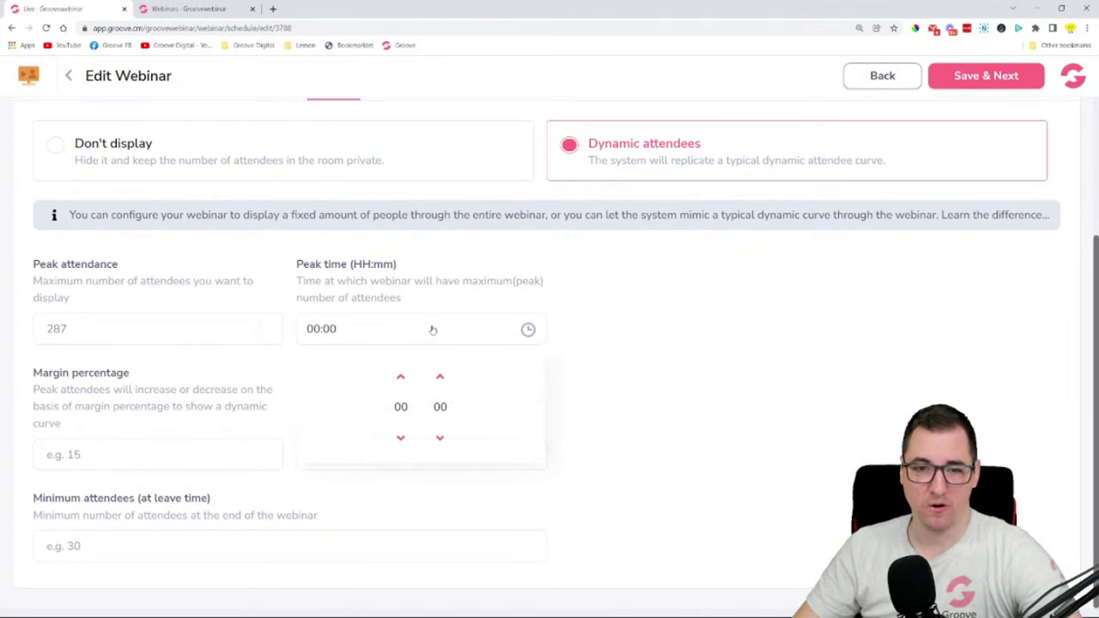
pyautogui.click(400, 377)
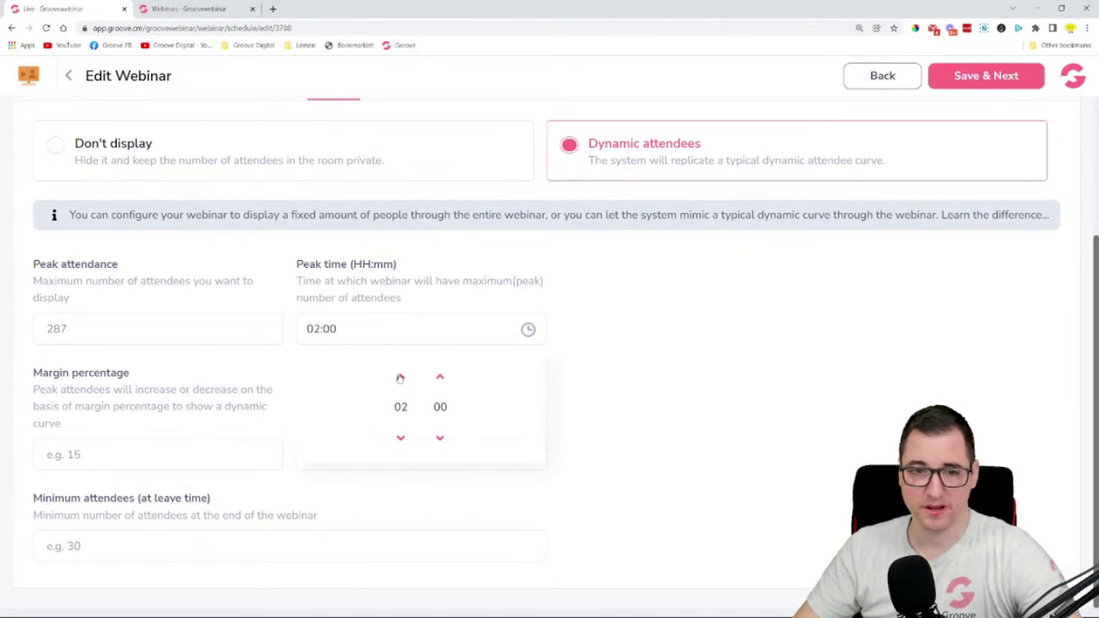
pyautogui.doubleClick(400, 377)
pyautogui.doubleClick(401, 377)
pyautogui.doubleClick(400, 377)
pyautogui.doubleClick(400, 377)
pyautogui.click(400, 377)
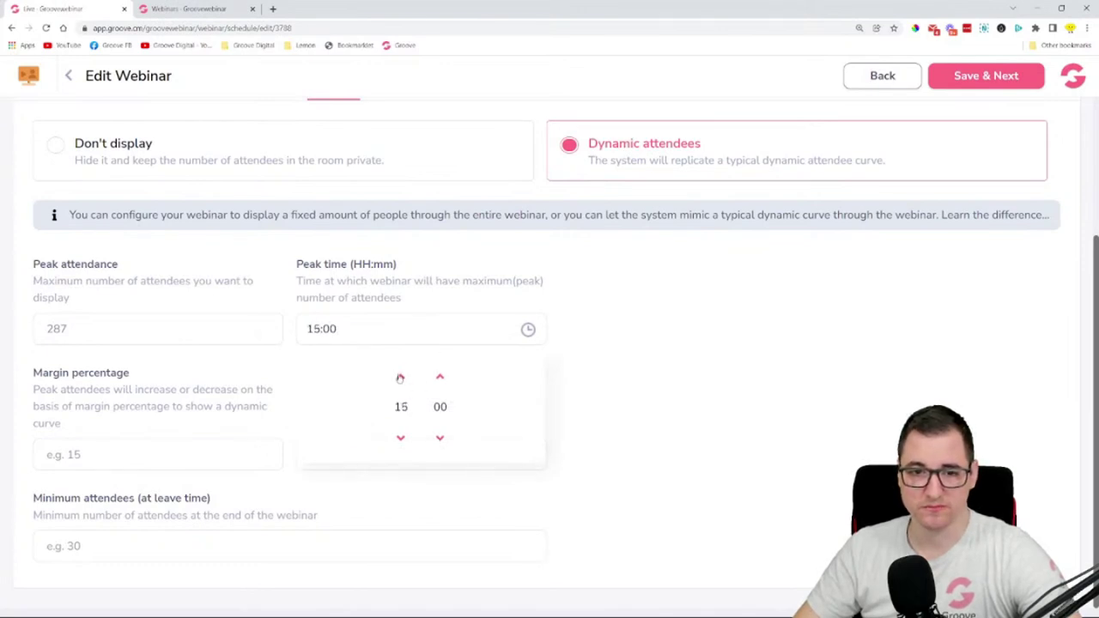
pyautogui.tripleClick(400, 377)
pyautogui.click(705, 384)
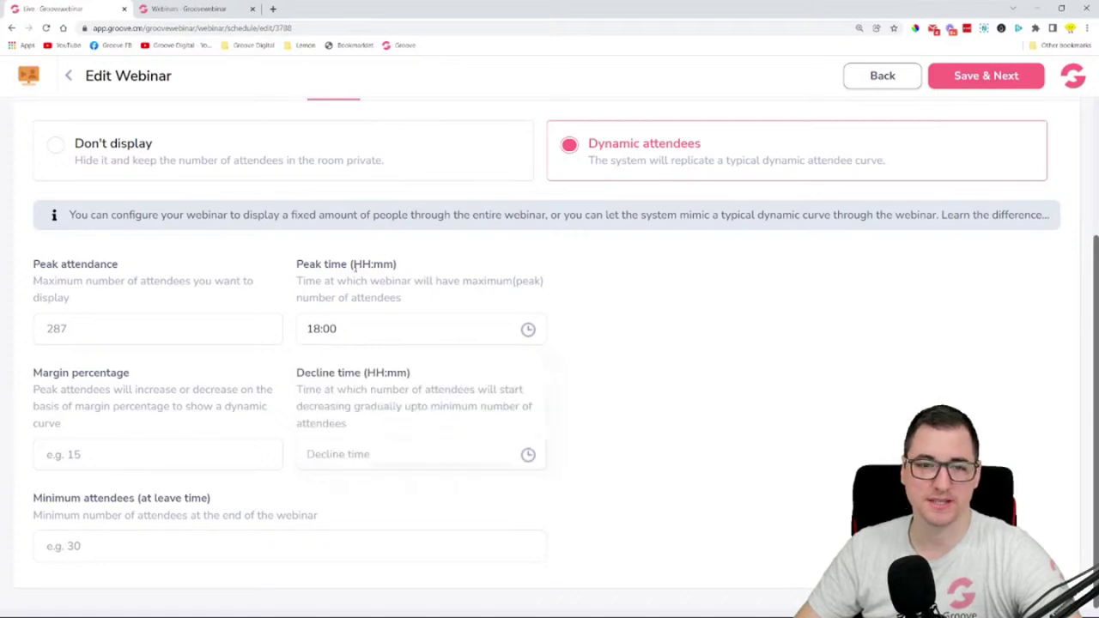
pyautogui.click(326, 333)
pyautogui.moveTo(353, 264); pyautogui.dragTo(394, 264)
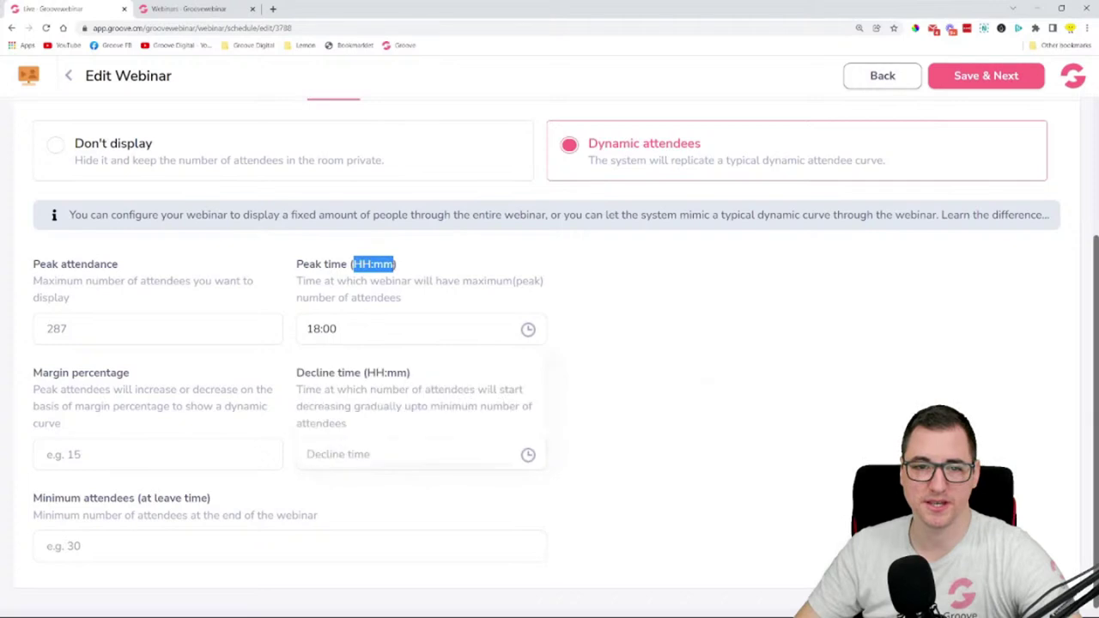
# - Set the peak time to 01:21 with the hour and minute arrows
pyautogui.click(357, 331)
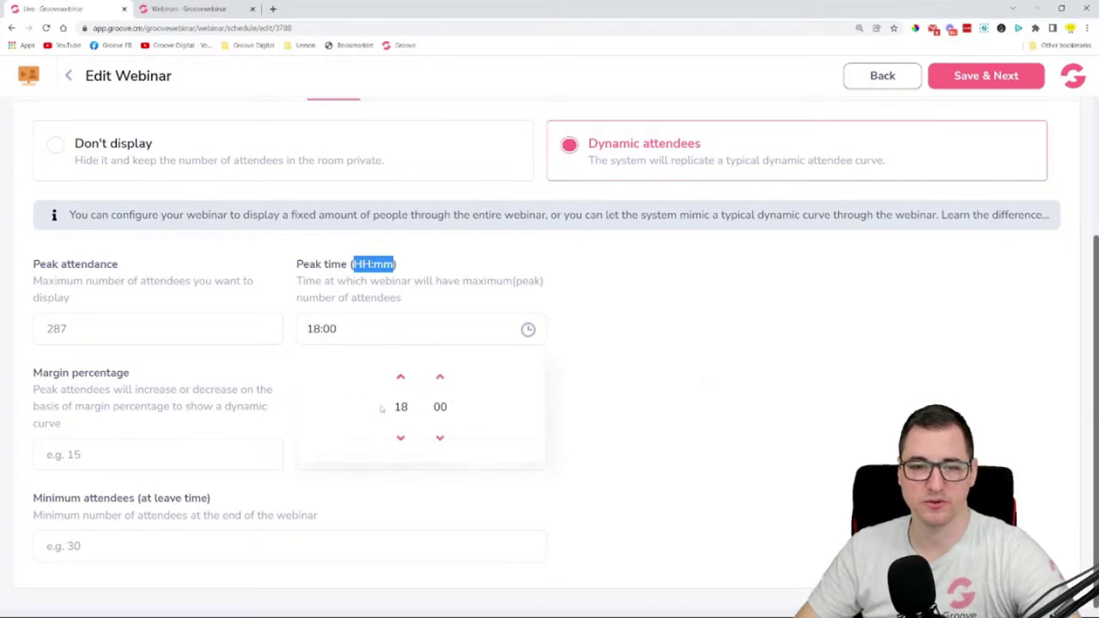
pyautogui.click(401, 438)
pyautogui.click(400, 438)
pyautogui.click(400, 438)
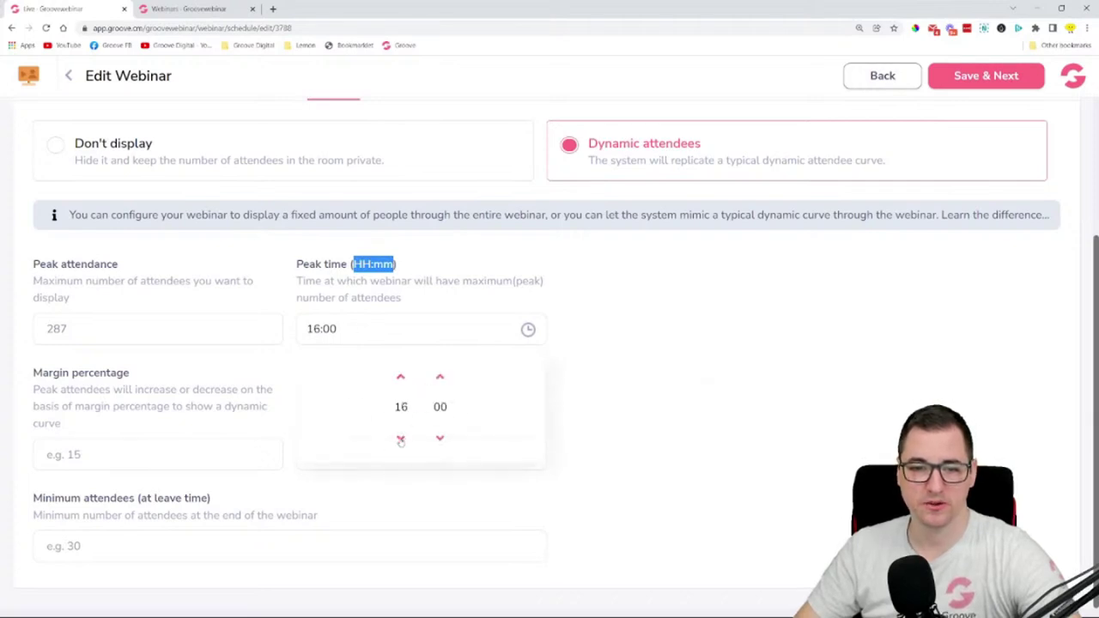
pyautogui.click(401, 438)
pyautogui.click(400, 438)
pyautogui.click(400, 438)
pyautogui.click(400, 438)
pyautogui.click(400, 438)
pyautogui.click(400, 437)
pyautogui.click(400, 437)
pyautogui.click(400, 438)
pyautogui.click(400, 438)
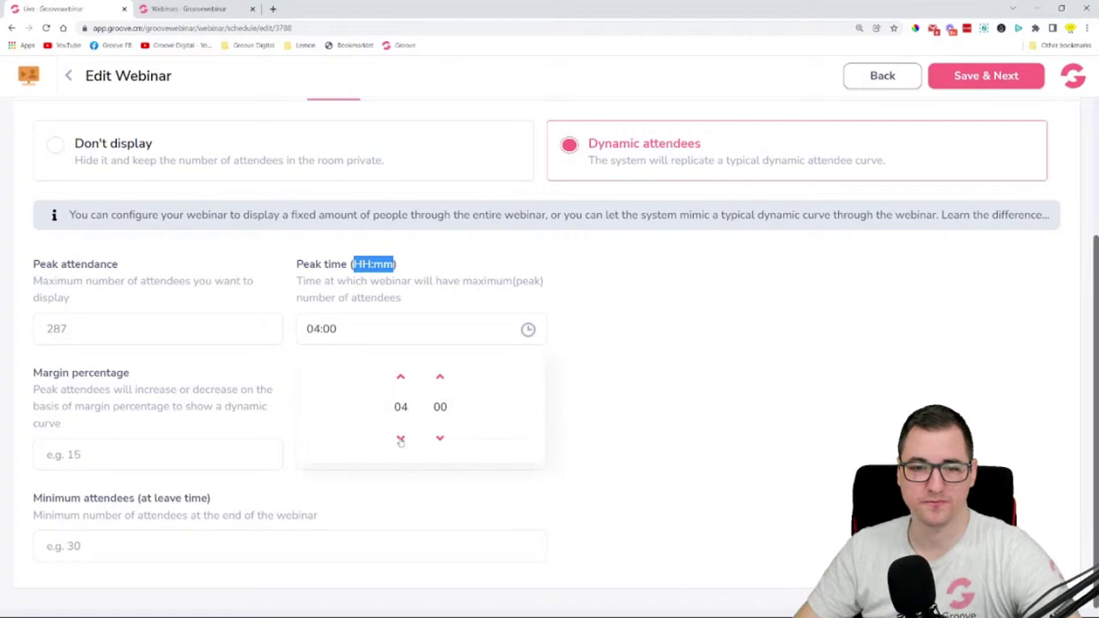
pyautogui.click(400, 438)
pyautogui.click(400, 438)
pyautogui.click(400, 438)
pyautogui.click(440, 378)
pyautogui.click(439, 378)
pyautogui.click(439, 378)
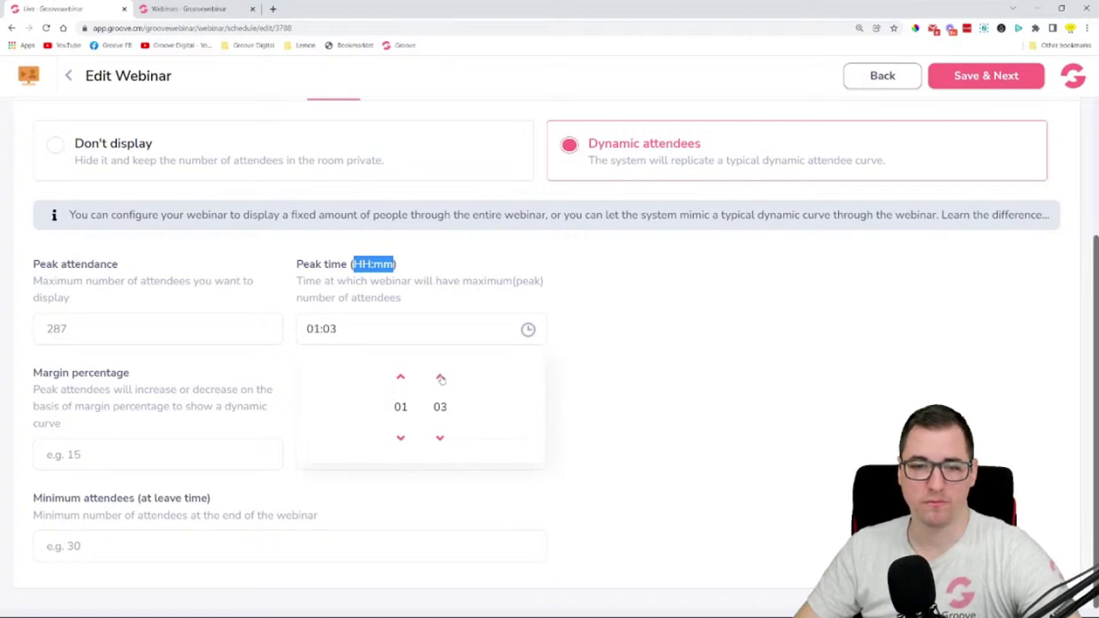
pyautogui.click(441, 378)
pyautogui.click(441, 379)
pyautogui.click(441, 379)
pyautogui.click(440, 378)
pyautogui.click(440, 379)
pyautogui.click(440, 378)
pyautogui.click(441, 379)
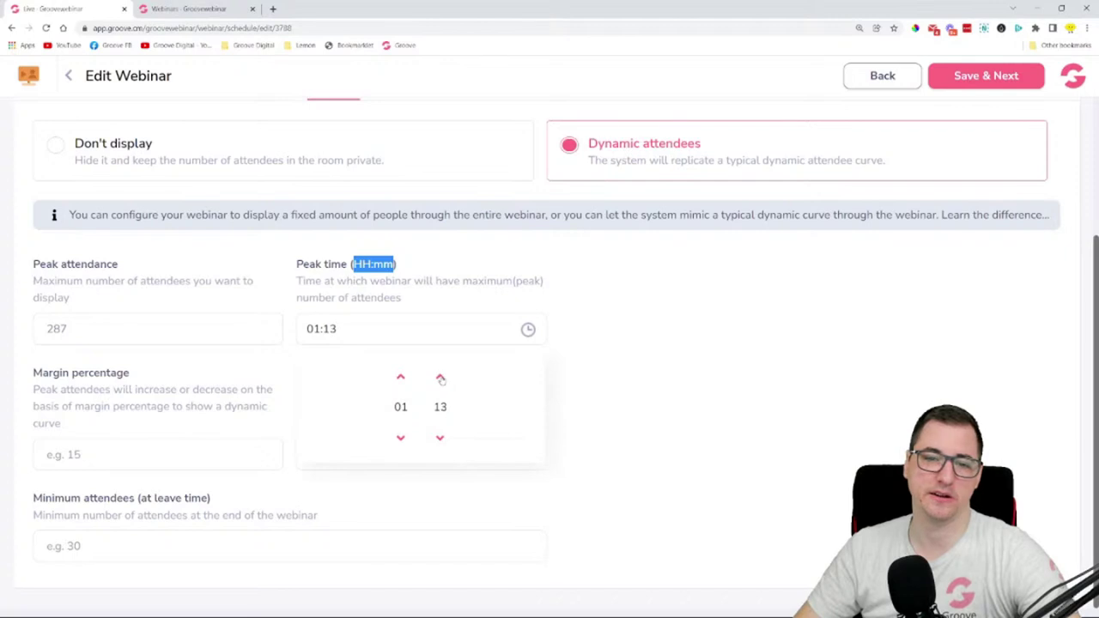
pyautogui.click(440, 379)
pyautogui.click(441, 378)
pyautogui.click(441, 379)
pyautogui.click(440, 378)
pyautogui.click(440, 378)
pyautogui.click(632, 407)
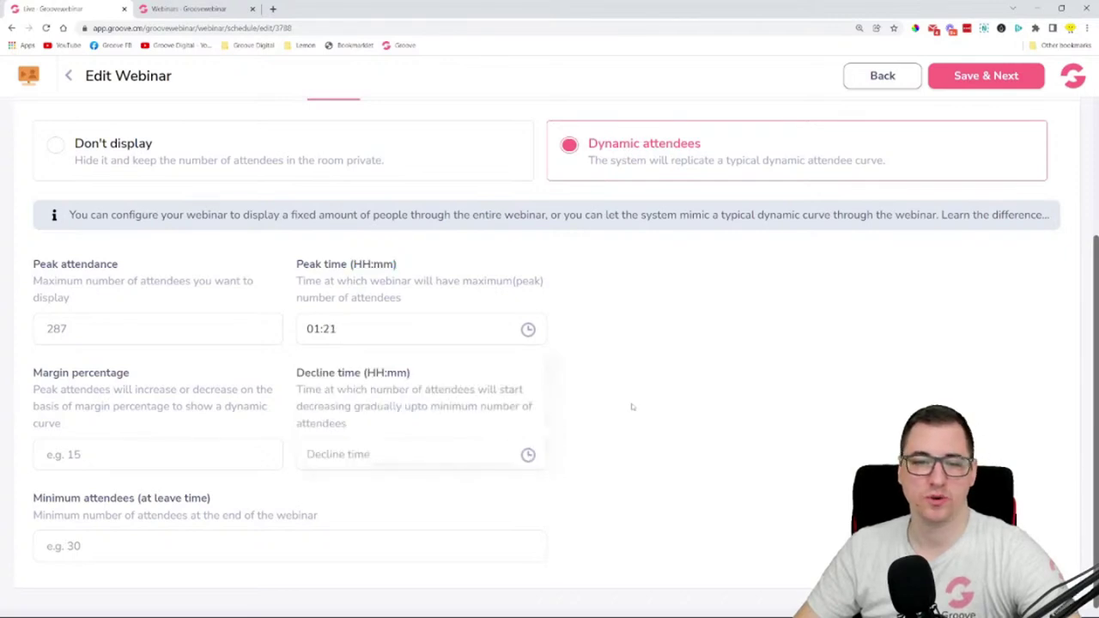
pyautogui.moveTo(84, 331); pyautogui.dragTo(53, 329)
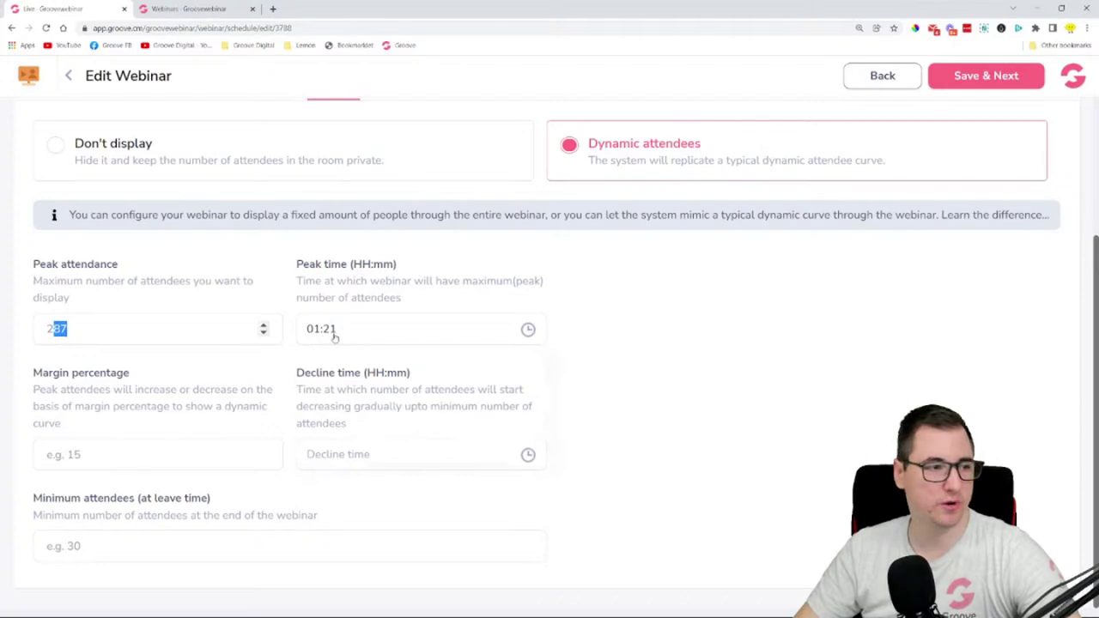
pyautogui.click(726, 343)
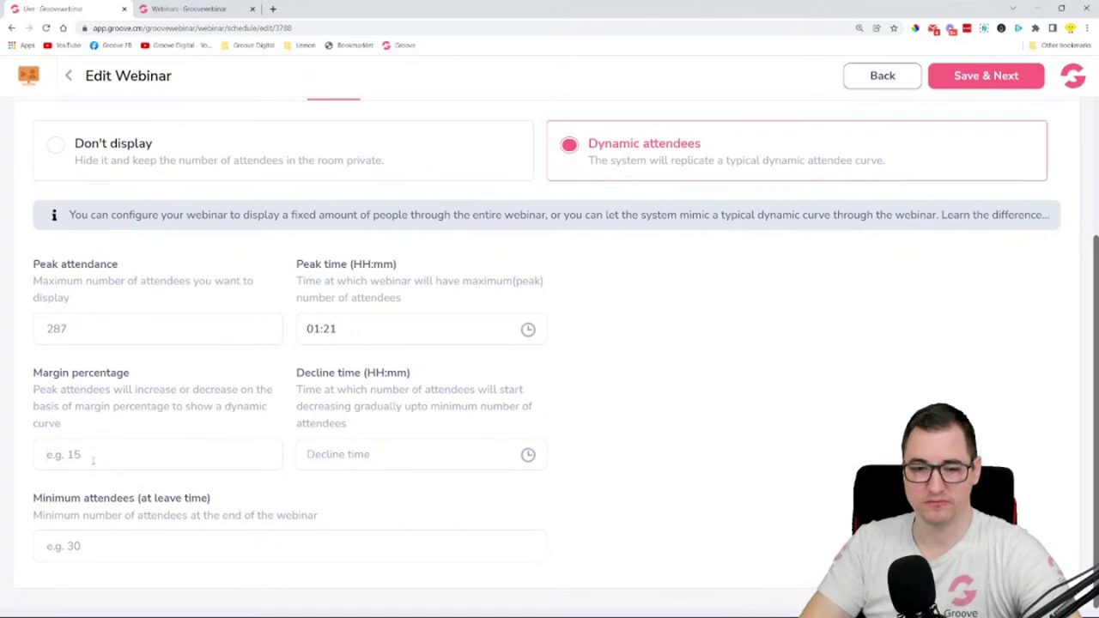
# - Enter 20 as the margin percentage
pyautogui.click(93, 460)
pyautogui.write('1')
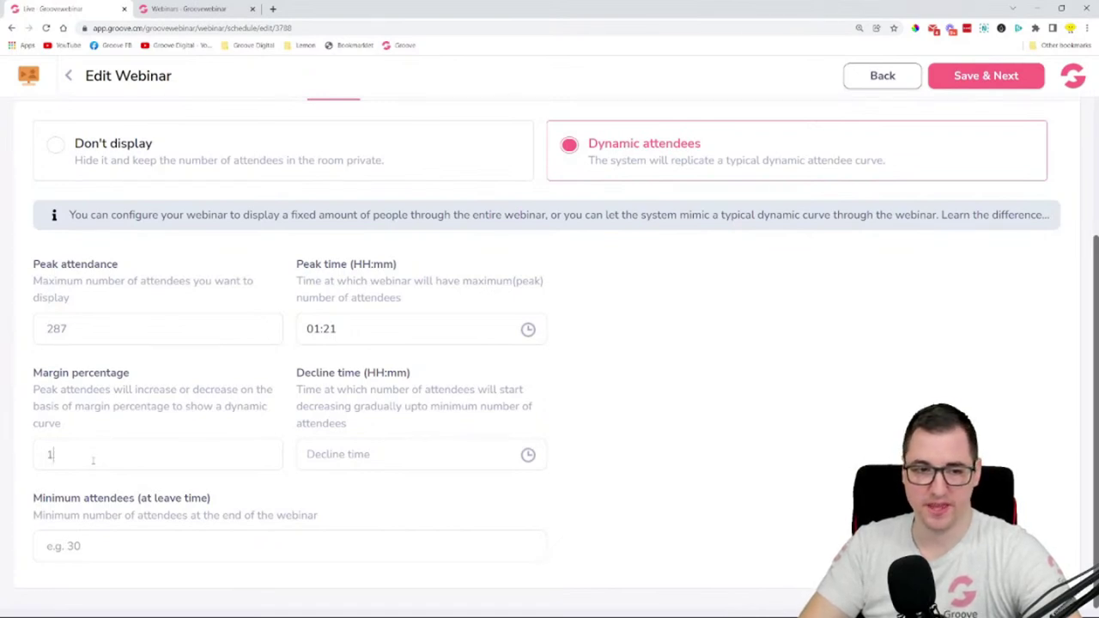
pyautogui.write('5')
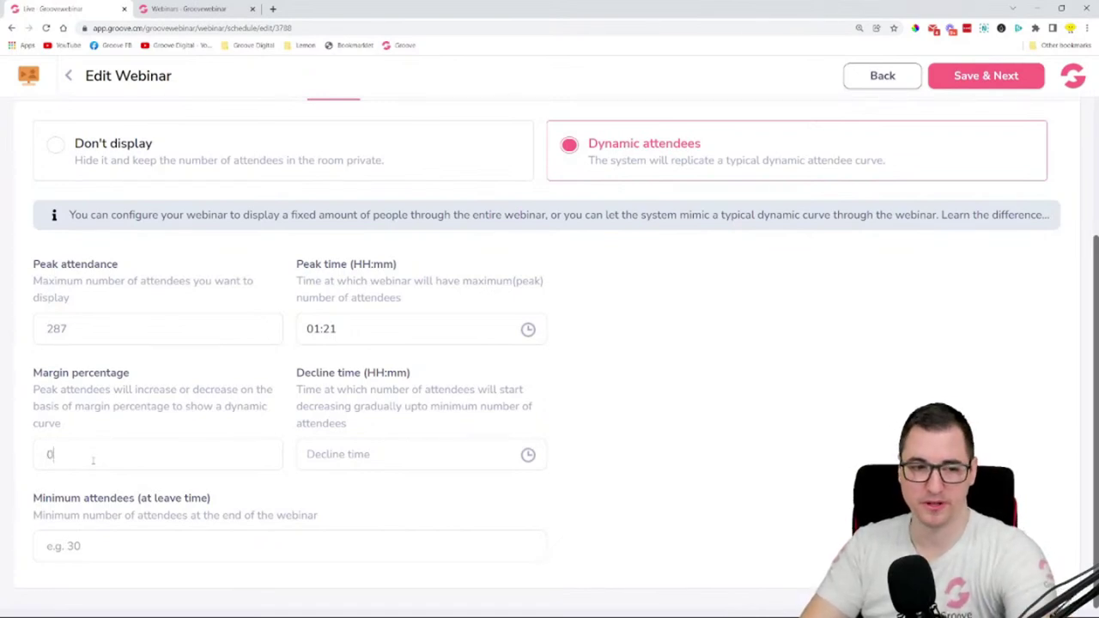
pyautogui.press('BackSpace')
pyautogui.write('20')
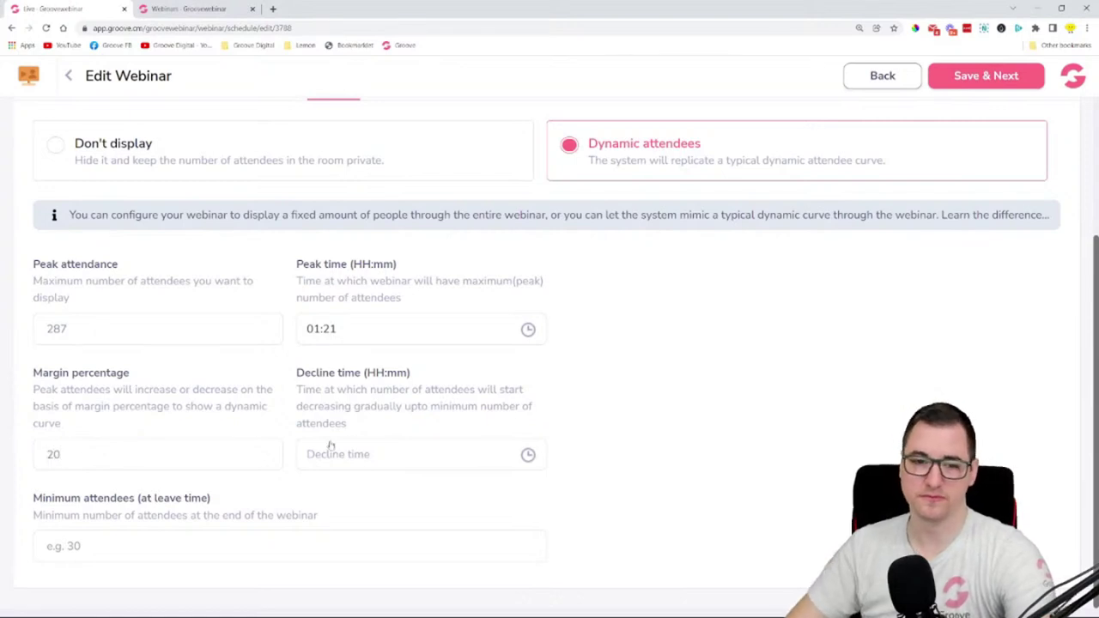
# - Set the decline time to 01:57 with the time picker
pyautogui.click(488, 456)
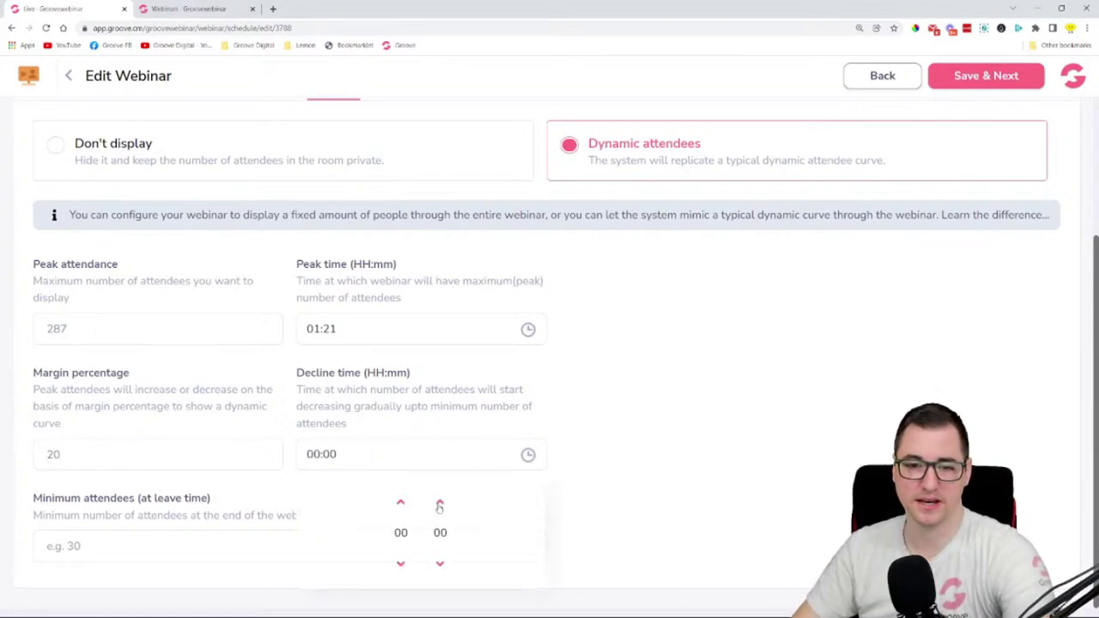
pyautogui.tripleClick(401, 504)
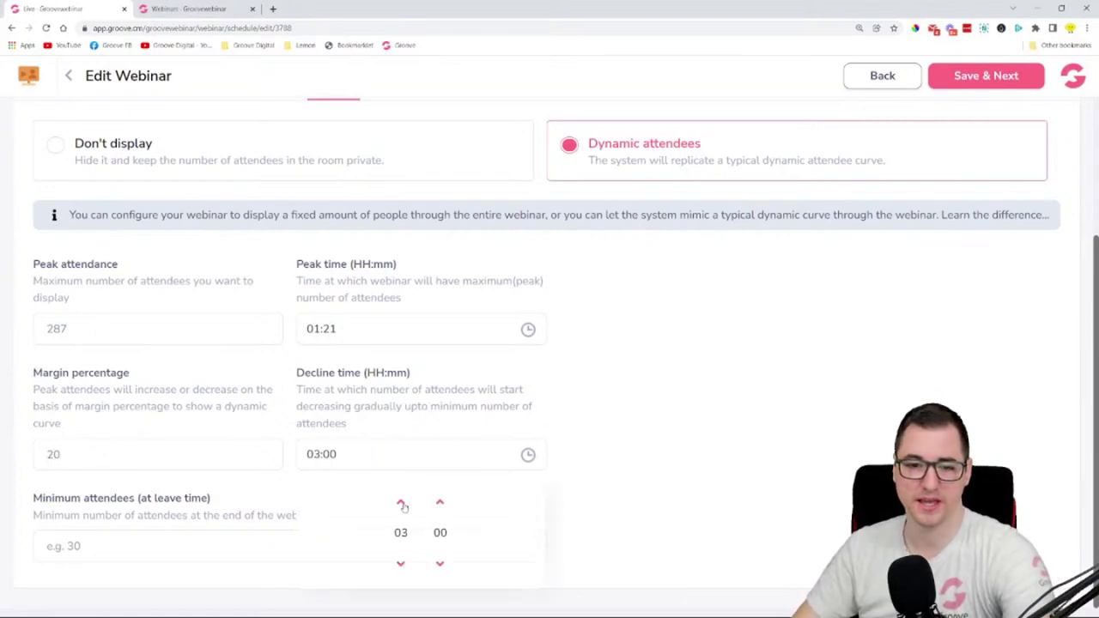
pyautogui.doubleClick(400, 564)
pyautogui.click(400, 564)
pyautogui.click(400, 564)
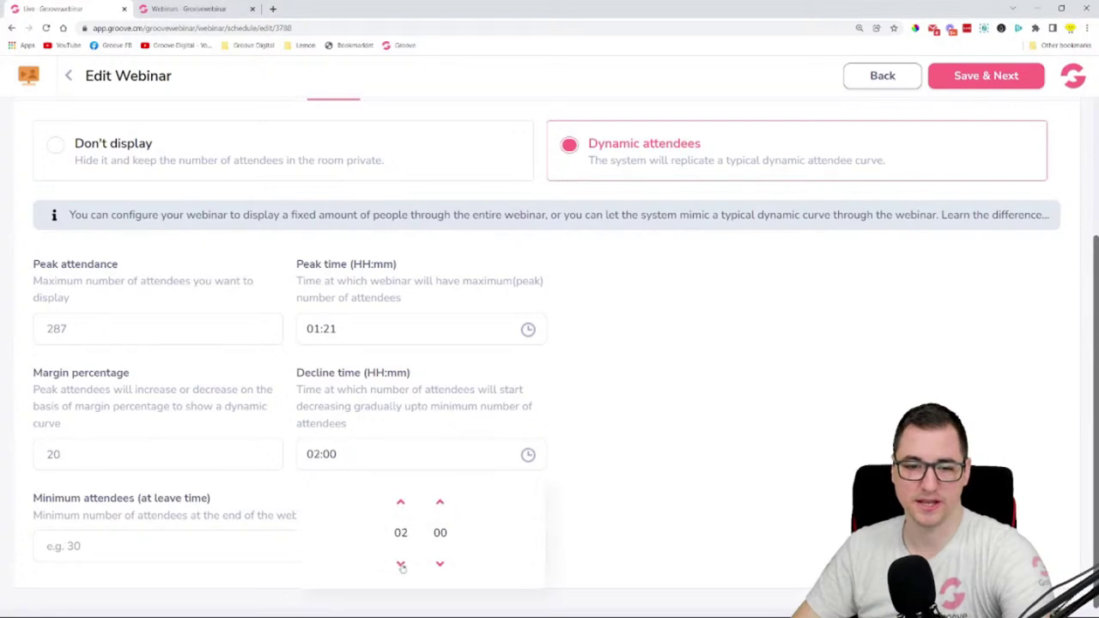
pyautogui.tripleClick(440, 564)
pyautogui.click(773, 479)
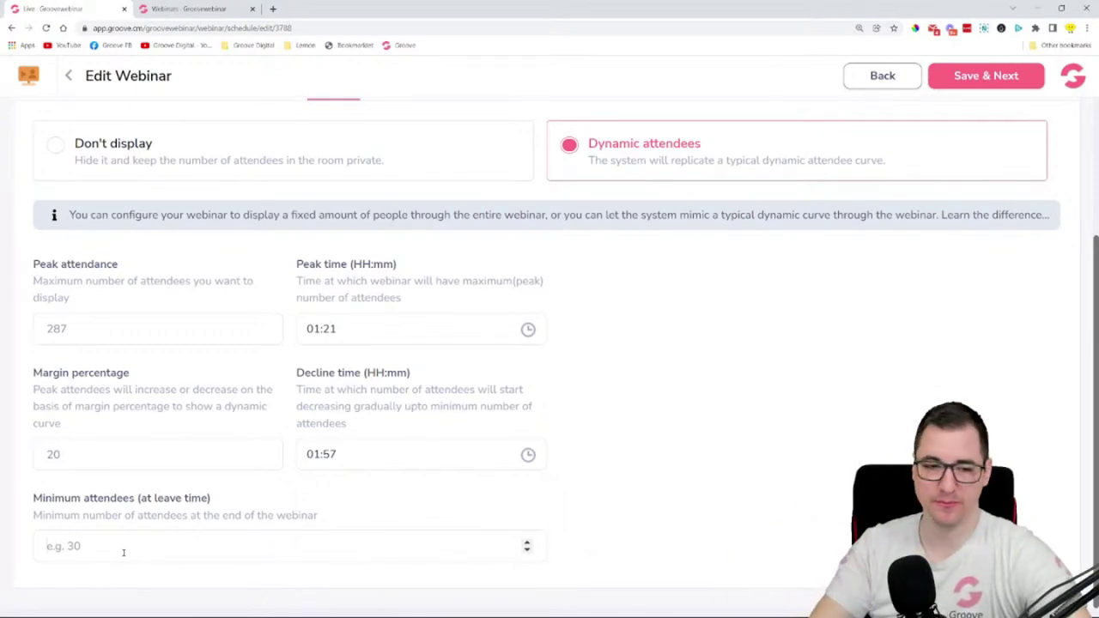
# - Enter 123 as the minimum attendees
pyautogui.click(124, 552)
pyautogui.write('123')
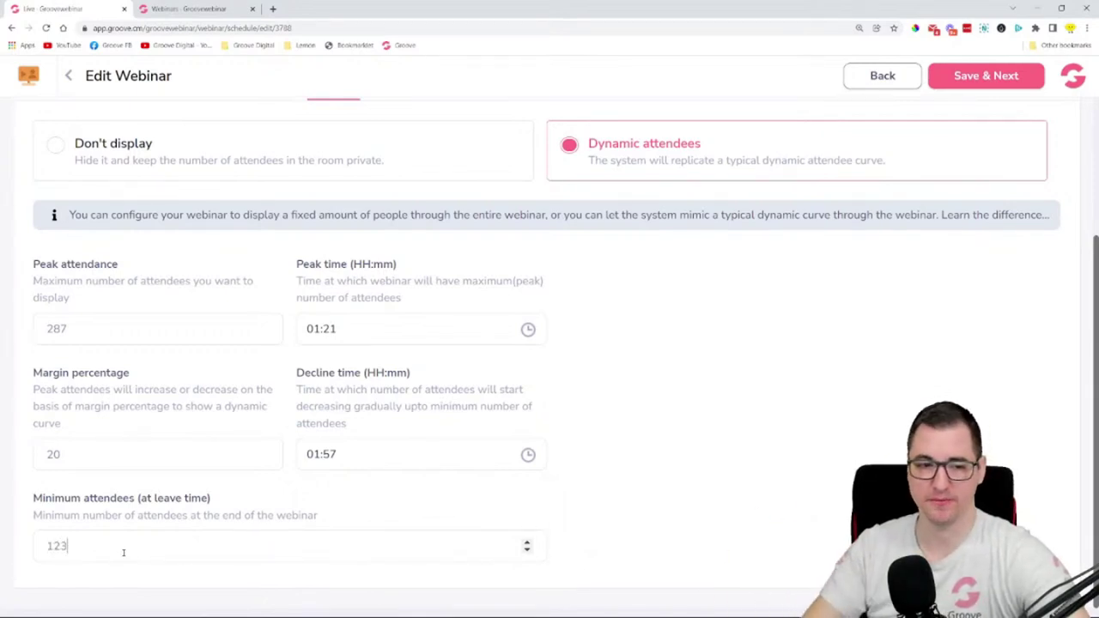
pyautogui.scroll(3, 688, 379)
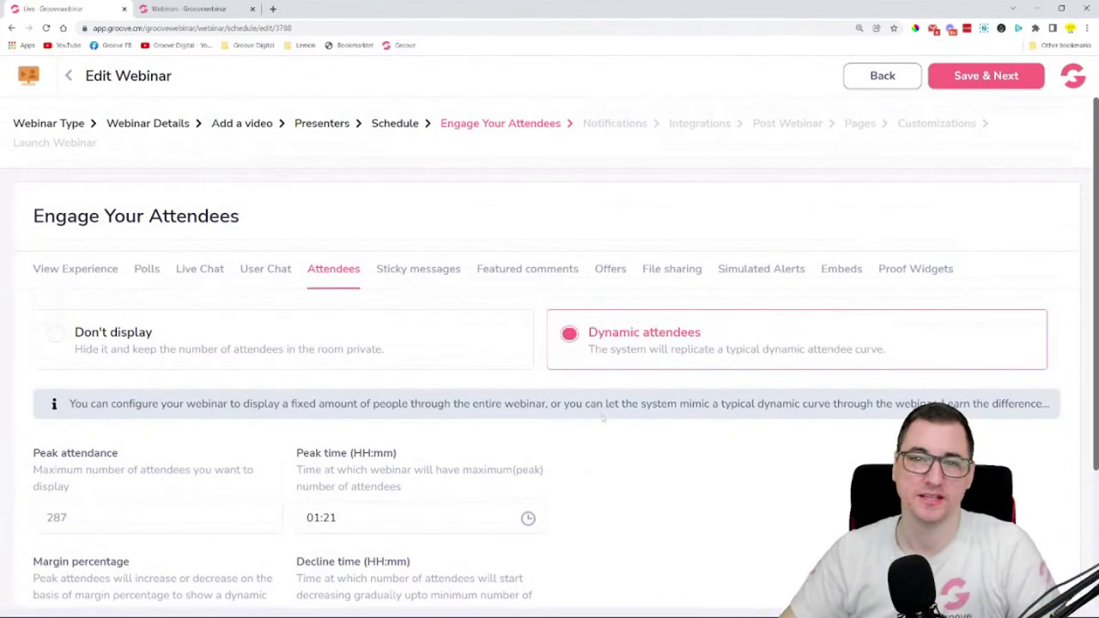
pyautogui.click(431, 271)
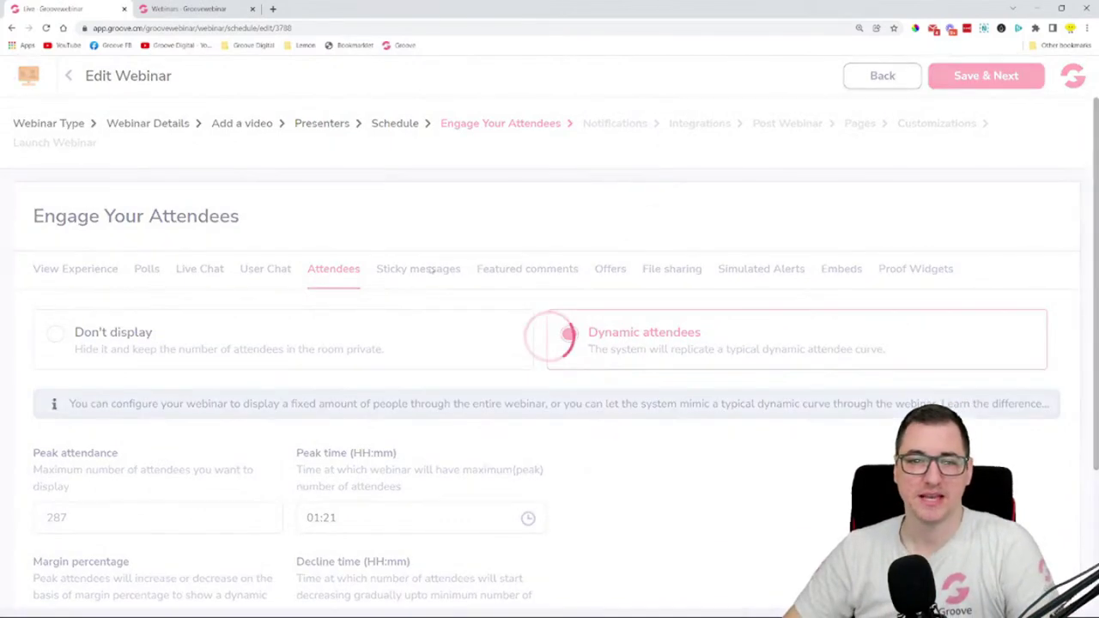
# - Set the sticky message to run from 00:02:00 to 00:04:00
pyautogui.click(68, 349)
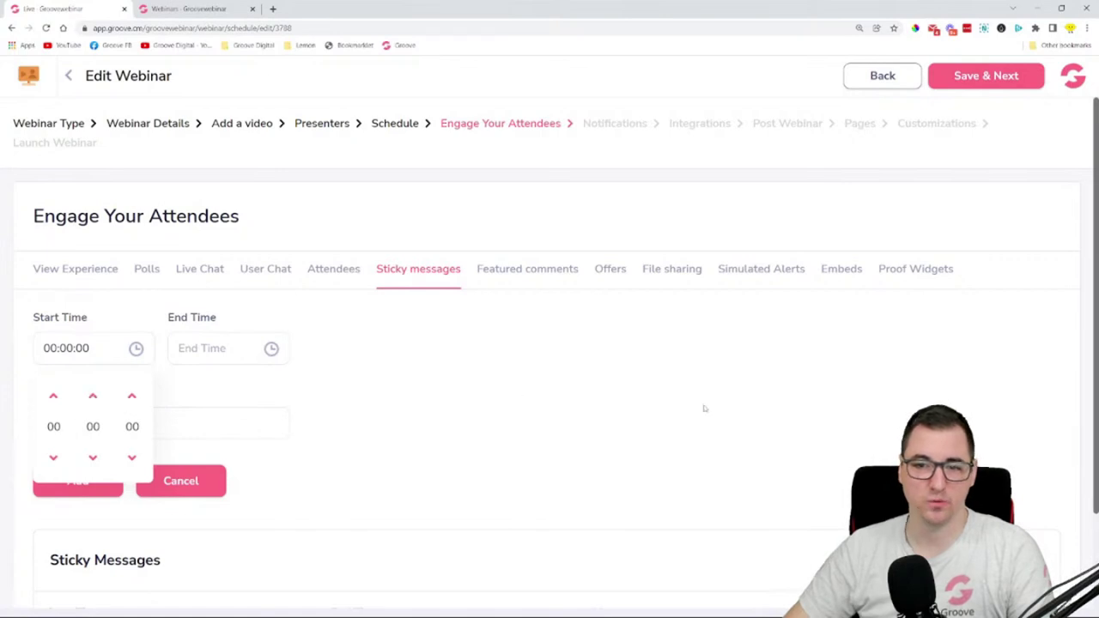
pyautogui.click(93, 397)
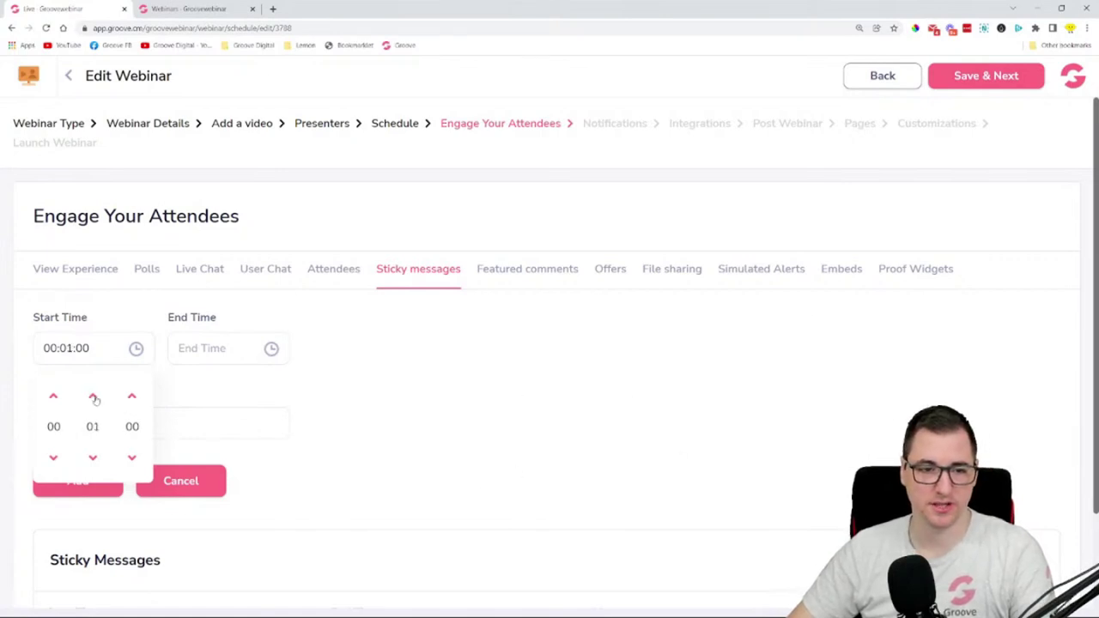
pyautogui.click(408, 423)
pyautogui.click(214, 352)
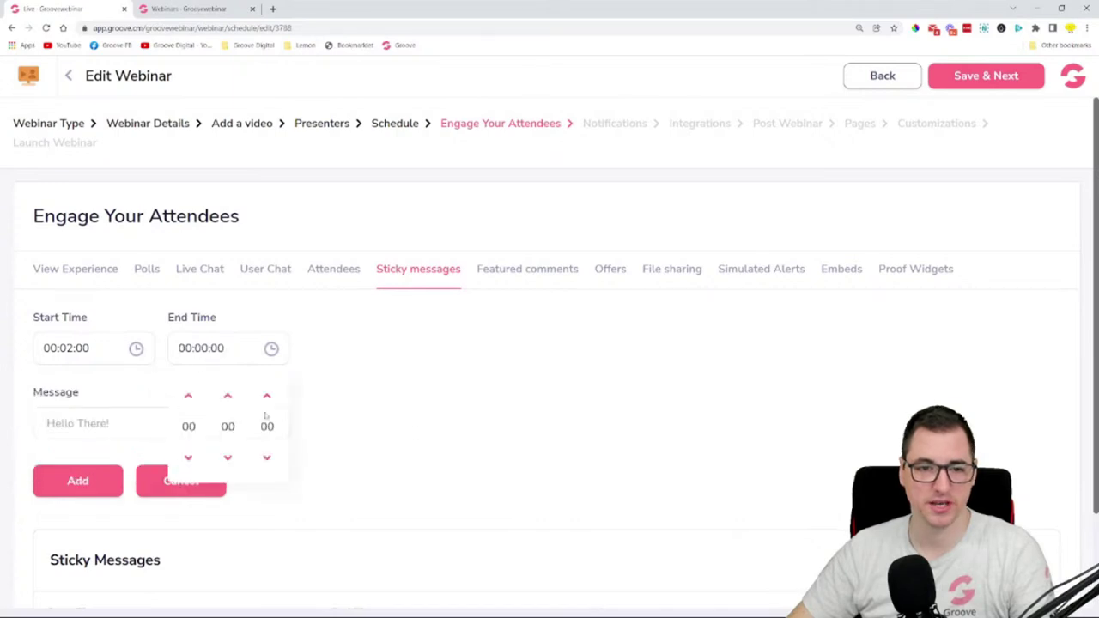
pyautogui.click(228, 397)
pyautogui.click(228, 398)
pyautogui.click(229, 398)
pyautogui.click(228, 398)
pyautogui.click(383, 424)
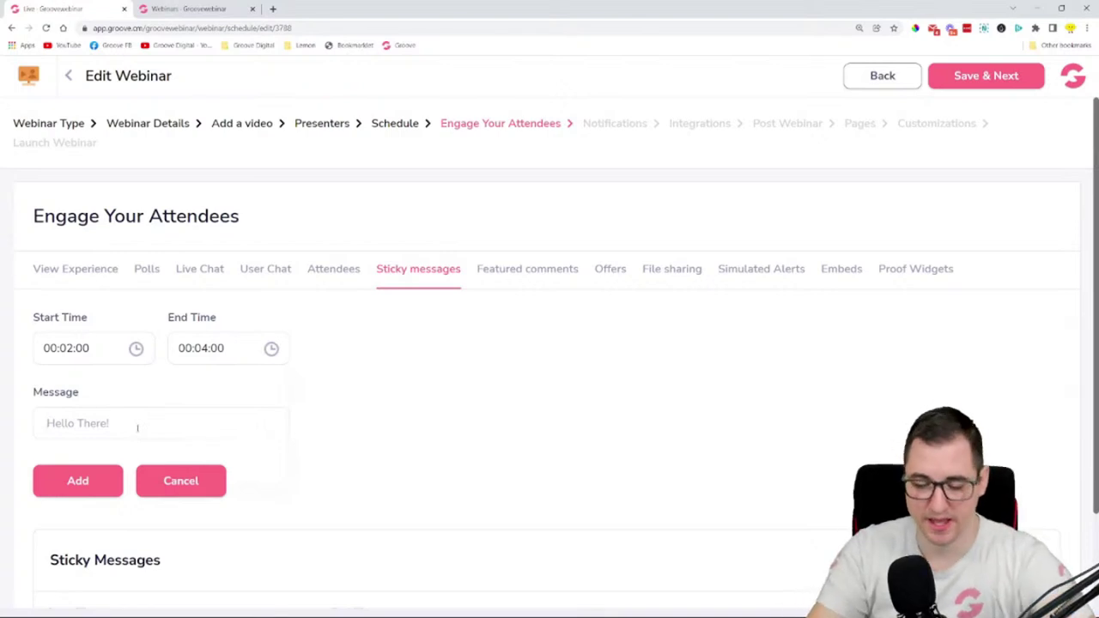
# - Add the message 'Welcome everybody - we're starting in a minute!'
pyautogui.write('Welcome')
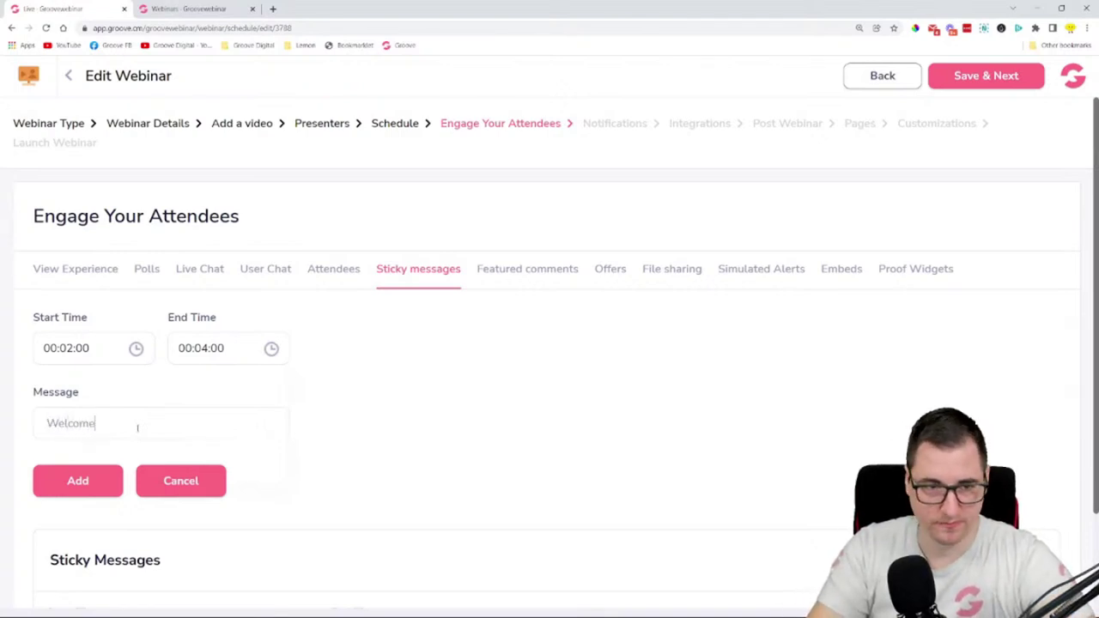
pyautogui.write(' eveerybody -')
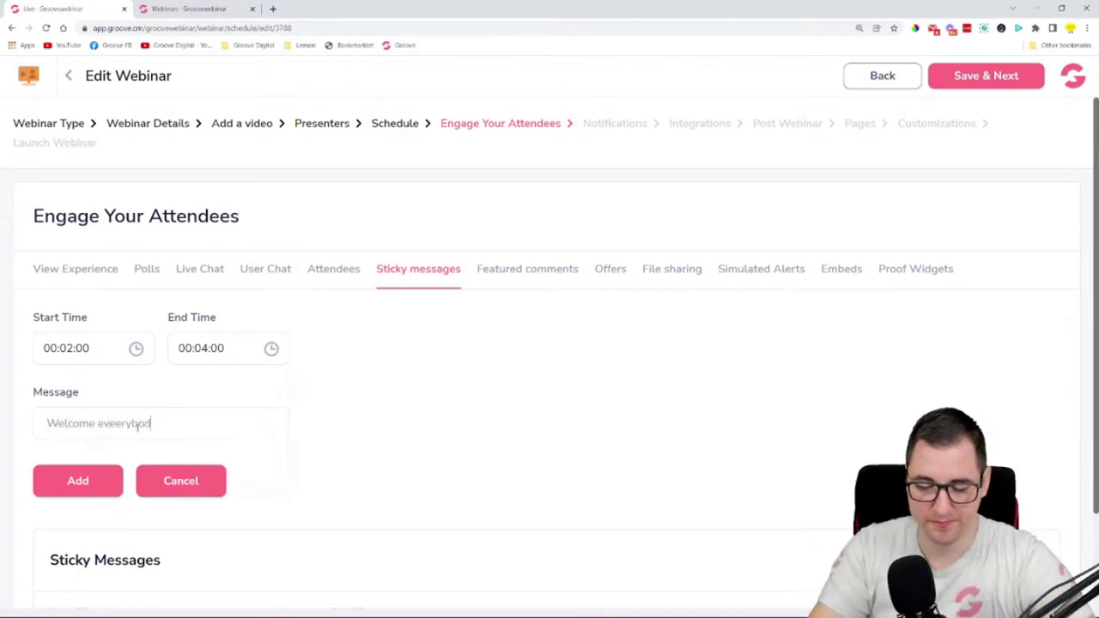
pyautogui.press('BackSpace')
pyautogui.press('BackSpace')
pyautogui.press('BackSpace')
pyautogui.press('BackSpace')
pyautogui.press('BackSpace')
pyautogui.press('BackSpace')
pyautogui.press('BackSpace')
pyautogui.press('BackSpace')
pyautogui.press('BackSpace')
pyautogui.write('r')
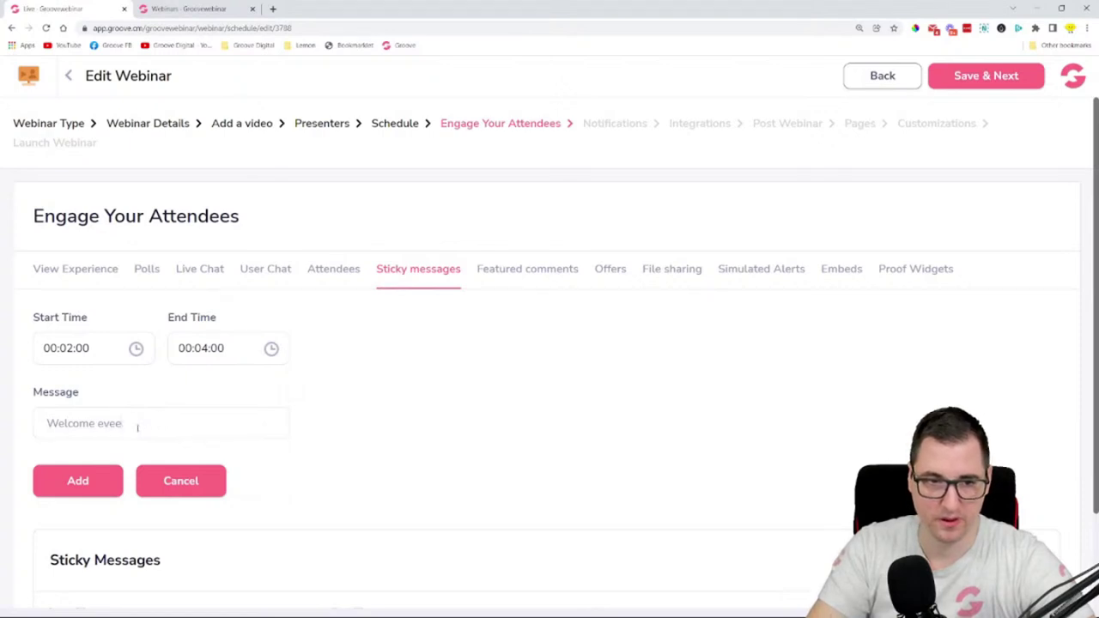
pyautogui.write('ybody')
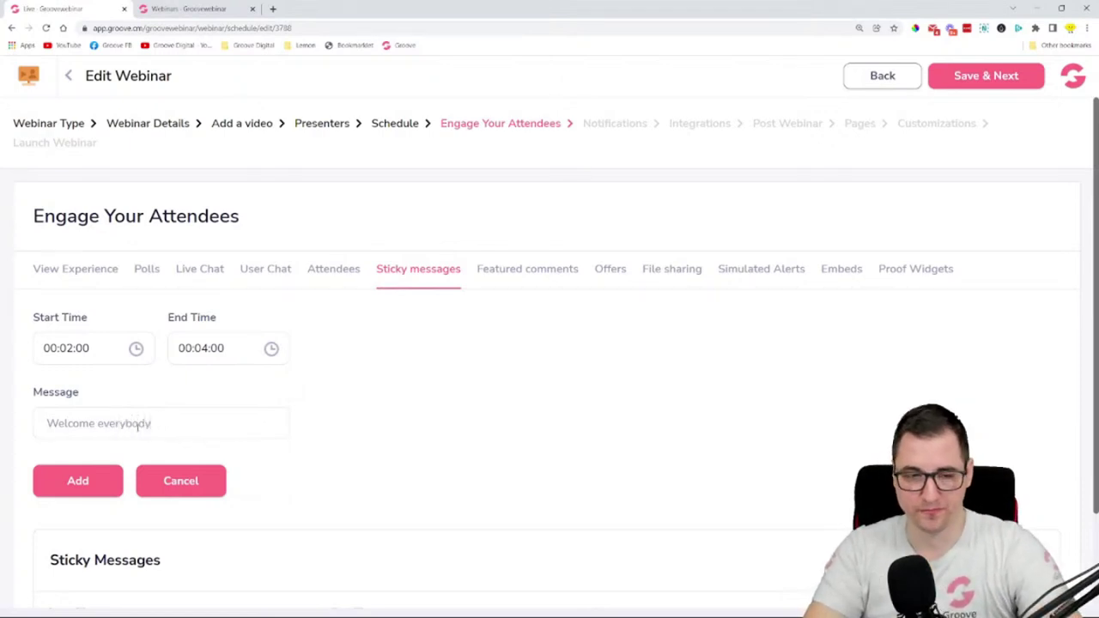
pyautogui.write(" - we're sta")
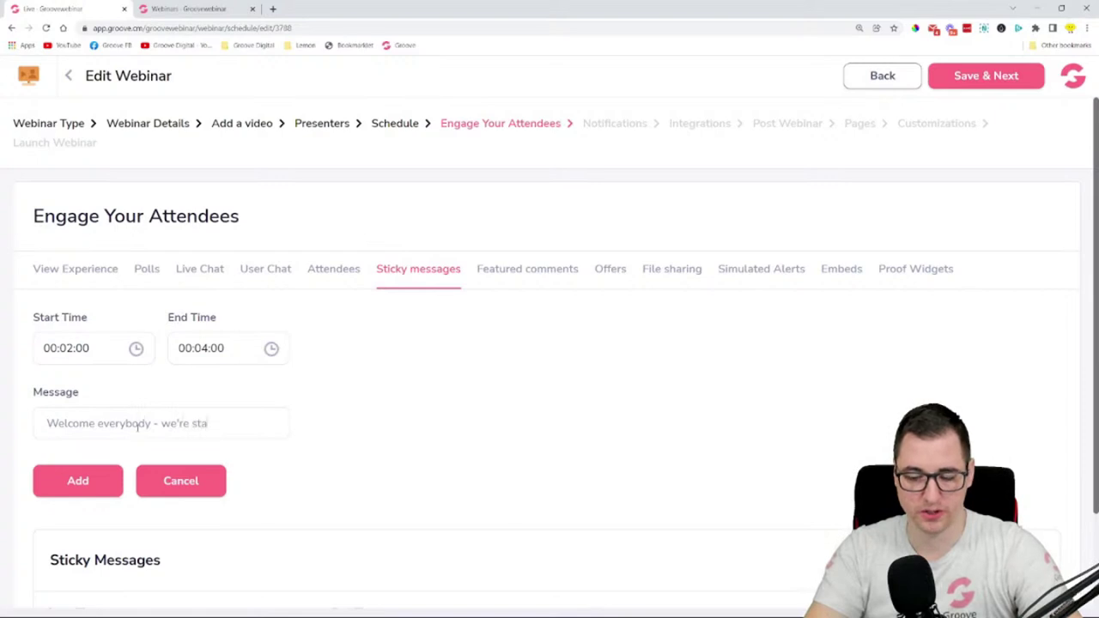
pyautogui.write('rting in a ')
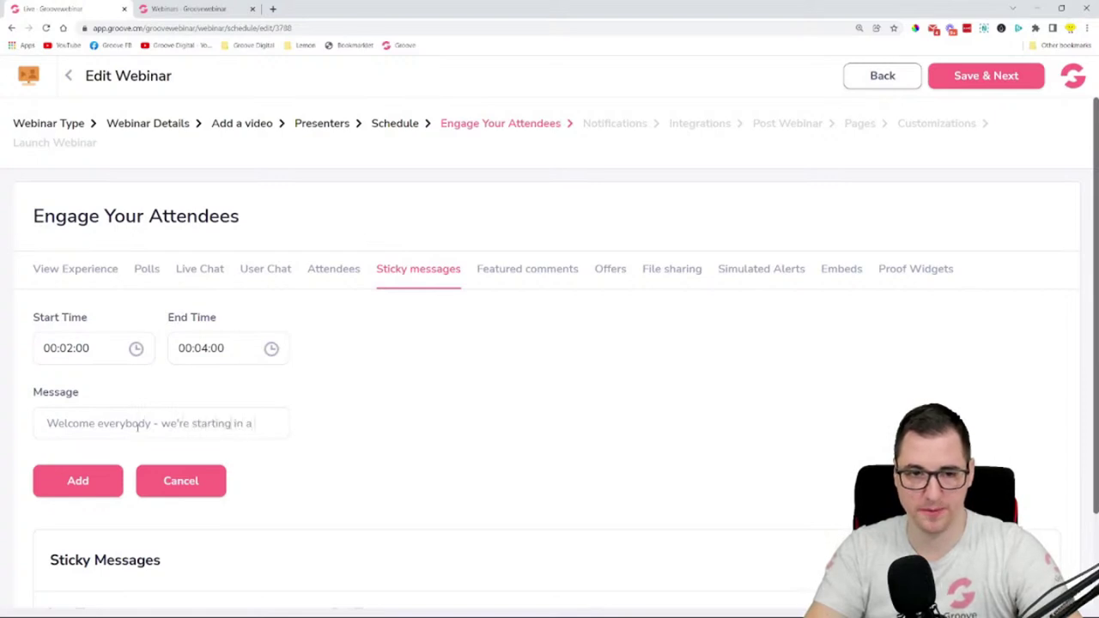
pyautogui.write('minute!')
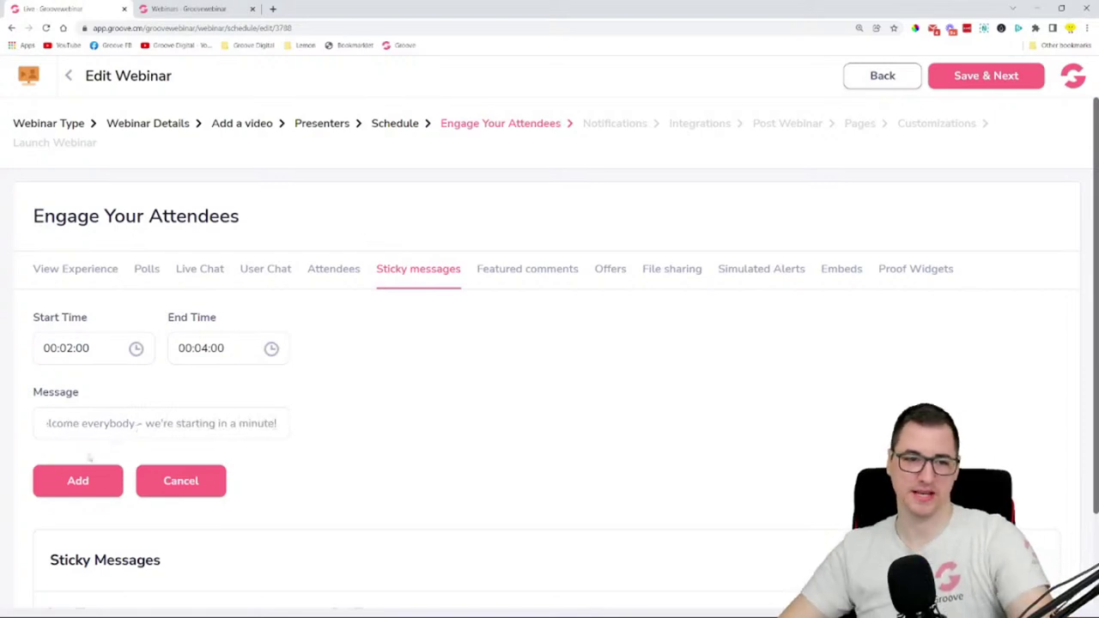
pyautogui.click(86, 479)
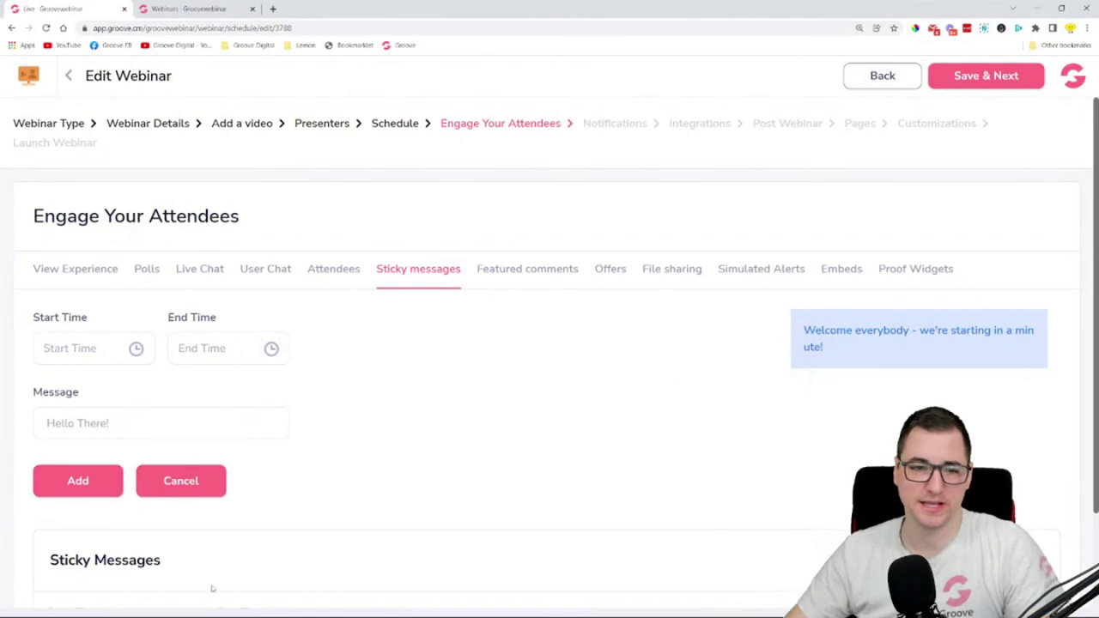
pyautogui.scroll(-2, 211, 515)
pyautogui.scroll(2, 176, 359)
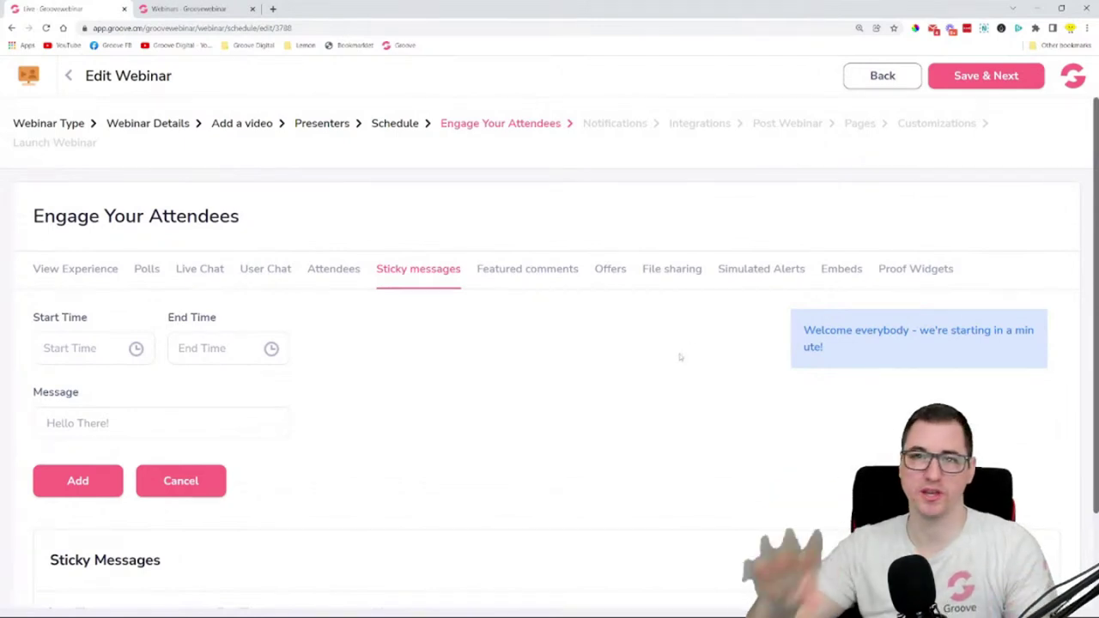
# - Set up a featured comment at 00:06:00 with duration 10
pyautogui.click(527, 271)
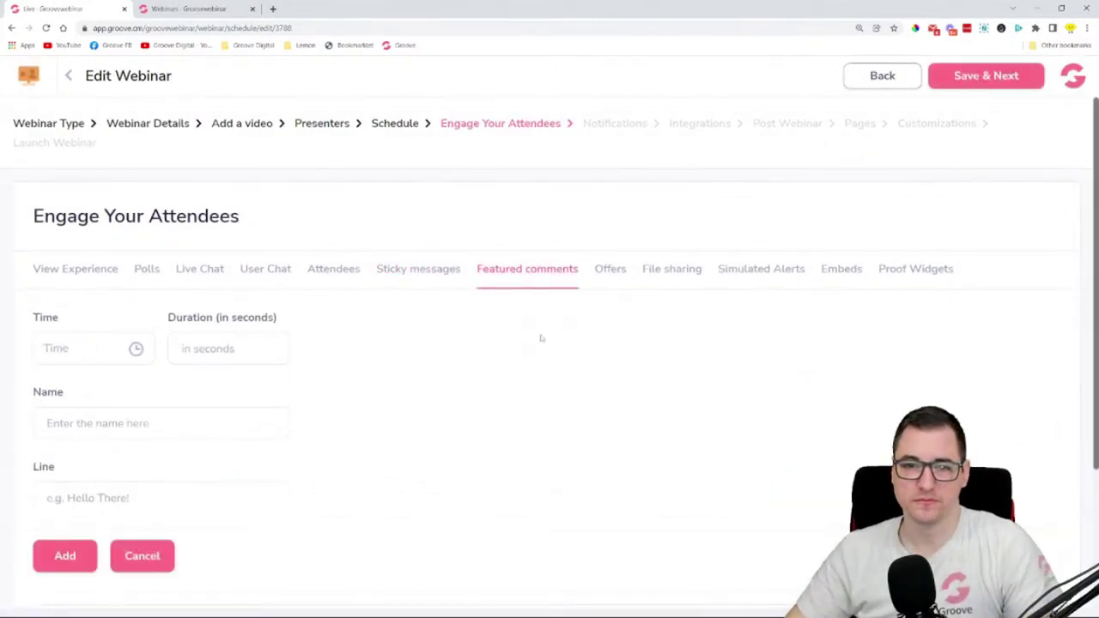
pyautogui.scroll(-2, 483, 375)
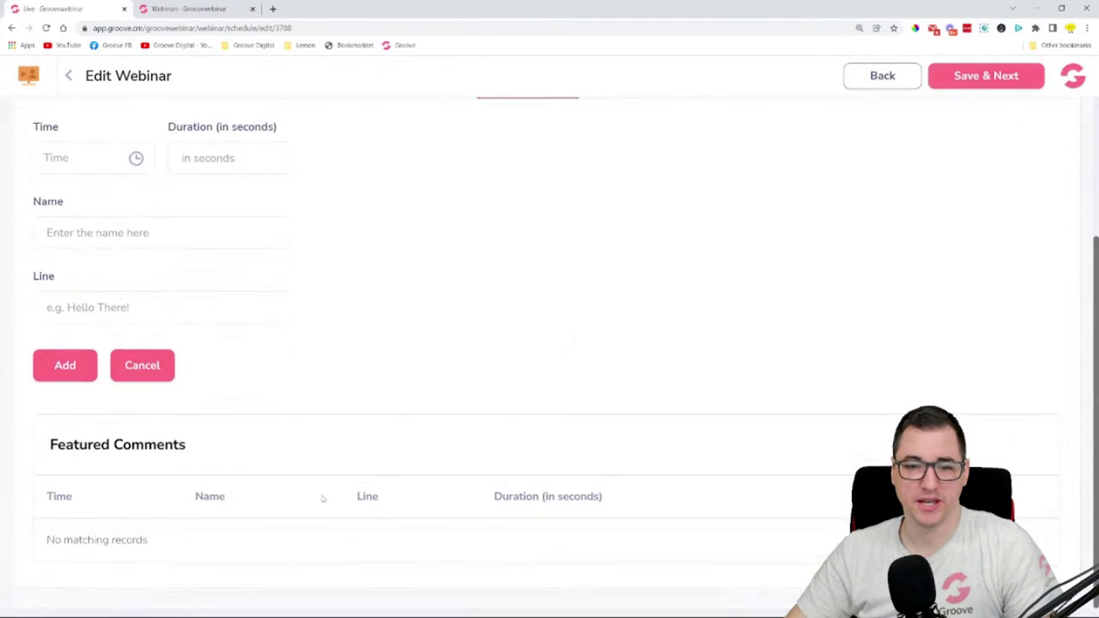
pyautogui.scroll(2, 238, 551)
pyautogui.scroll(1, 263, 441)
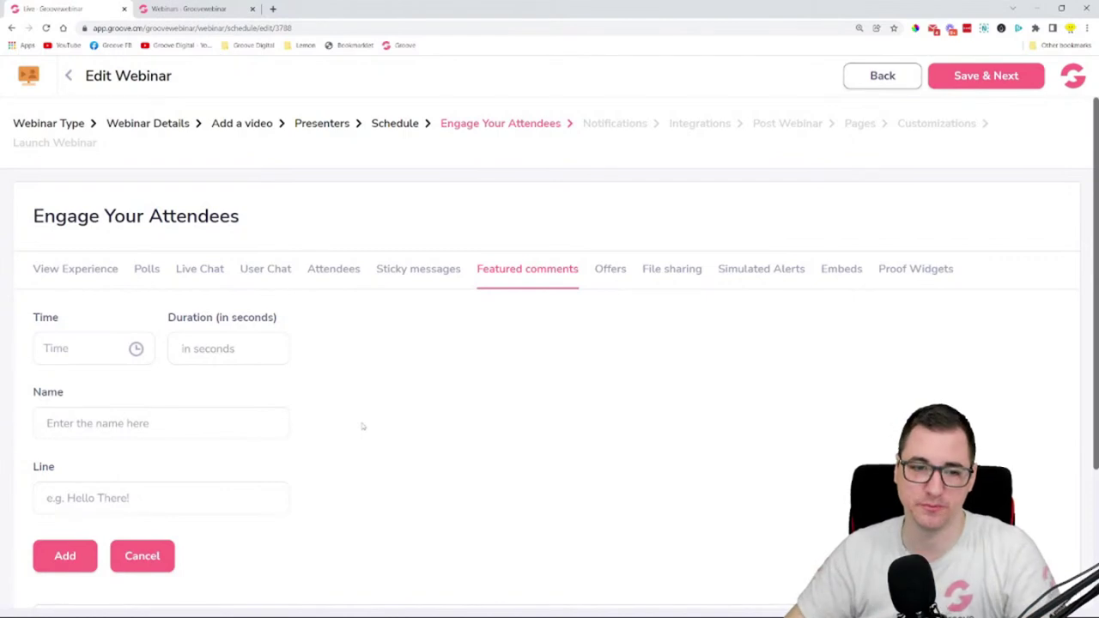
pyautogui.click(69, 355)
pyautogui.click(94, 397)
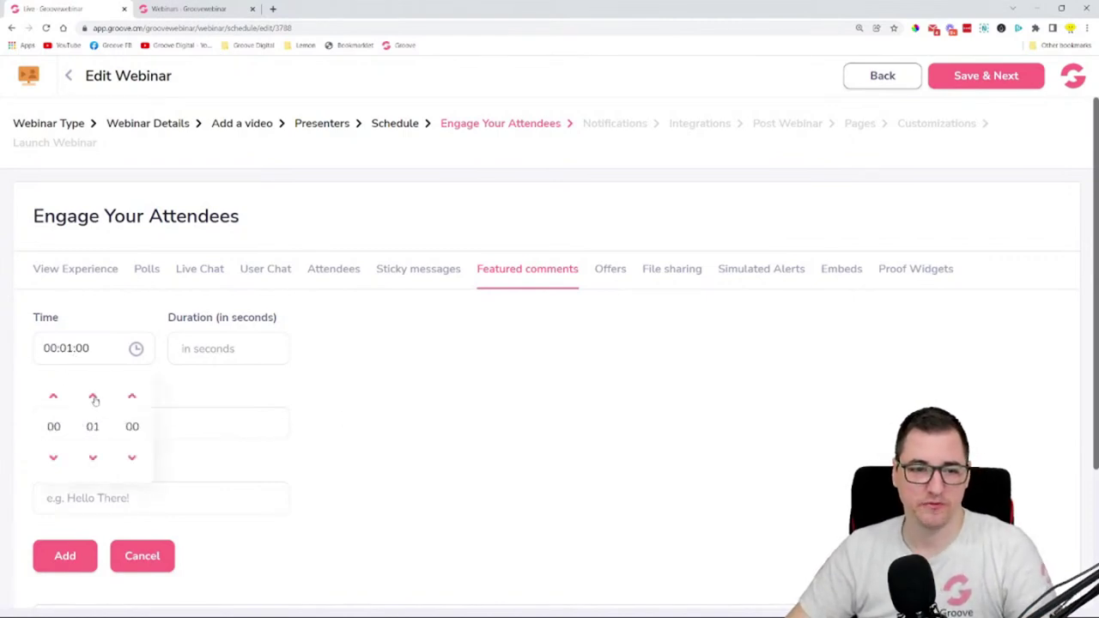
pyautogui.click(94, 397)
pyautogui.click(94, 398)
pyautogui.click(93, 397)
pyautogui.click(94, 398)
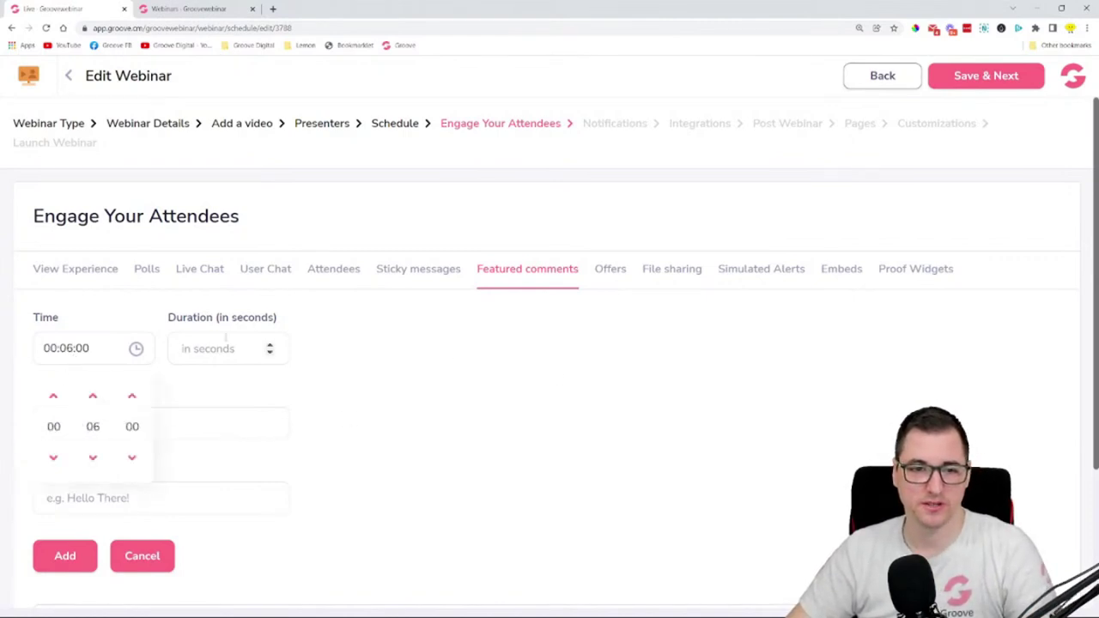
pyautogui.click(258, 350)
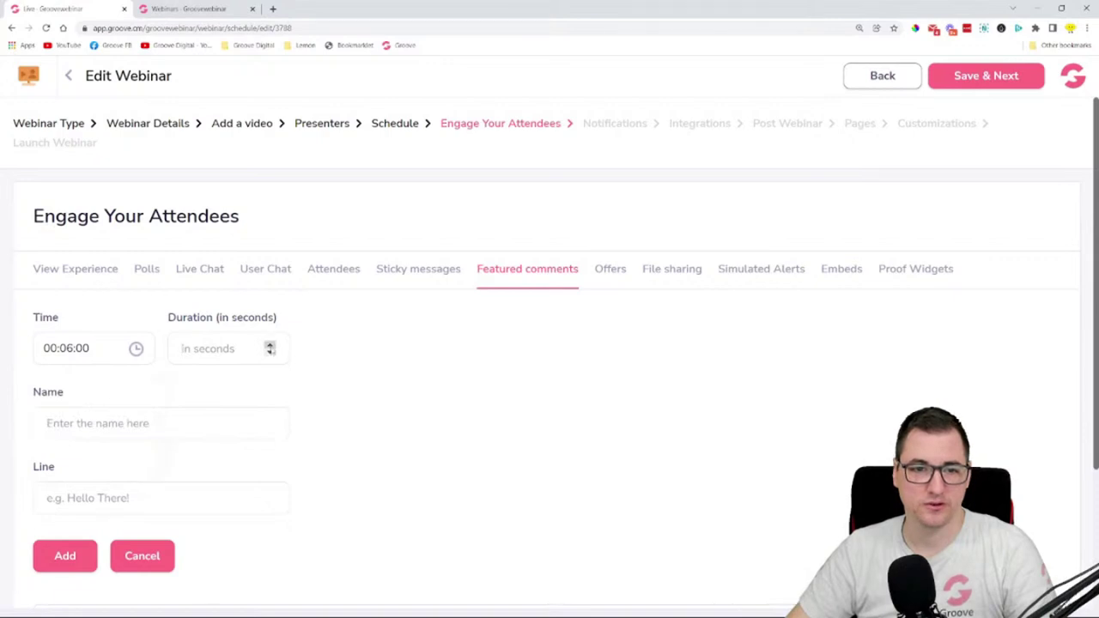
pyautogui.write('10')
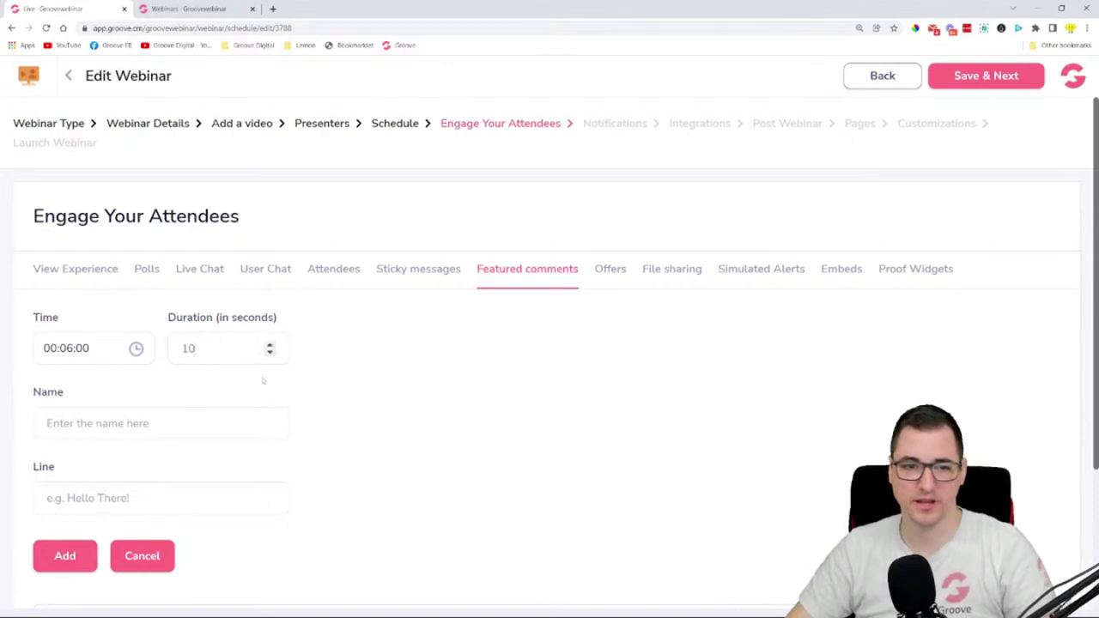
# - Enter the commenter's name and the 'you're KILLING IT' comment, then add it
pyautogui.click(188, 423)
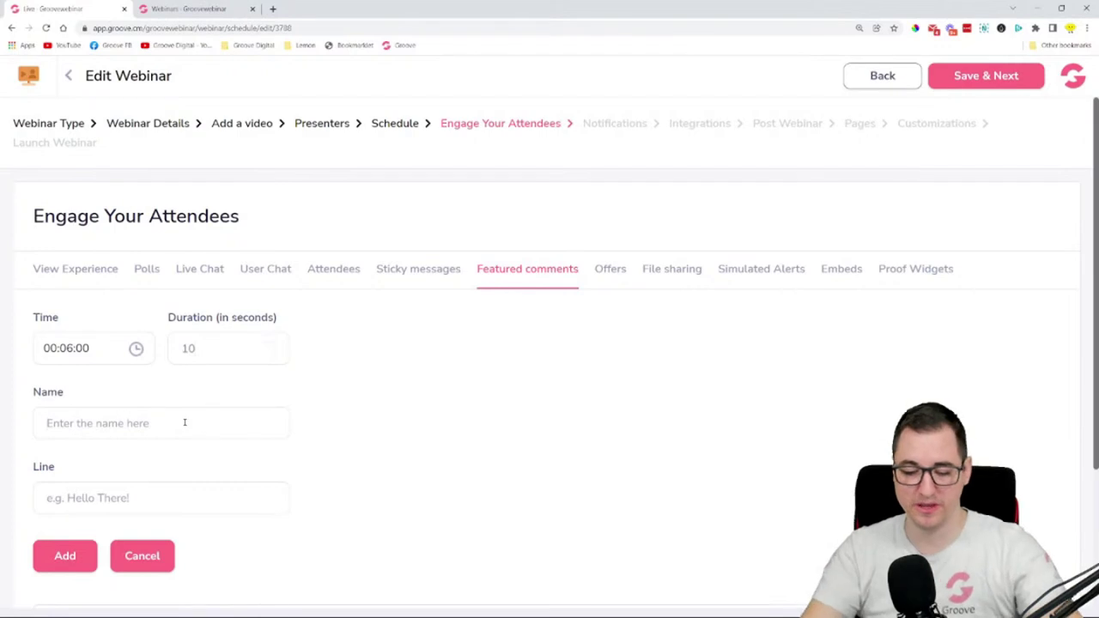
pyautogui.write('donna')
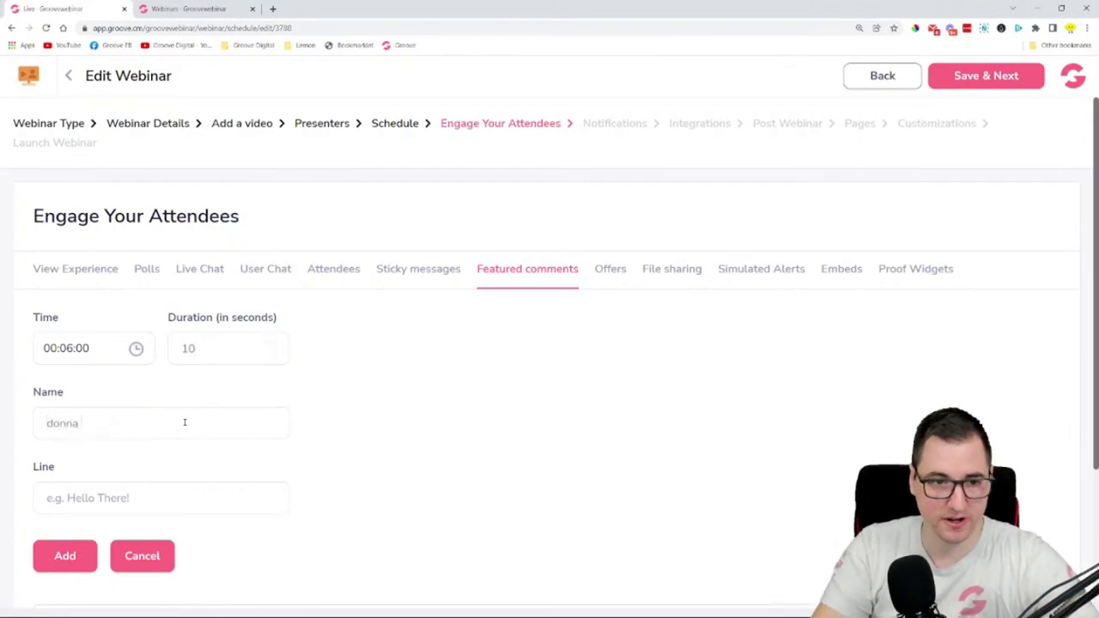
pyautogui.press('BackSpace')
pyautogui.press('BackSpace')
pyautogui.press('BackSpace')
pyautogui.press('BackSpace')
pyautogui.write('nna')
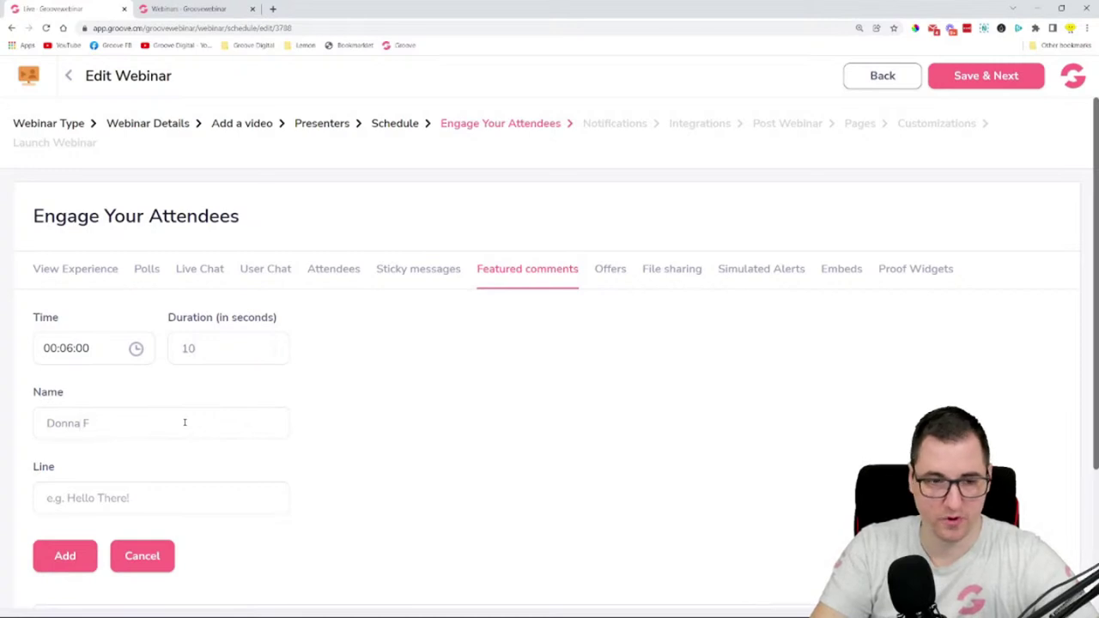
pyautogui.press('BackSpace')
pyautogui.press('BackSpace')
pyautogui.press('BackSpace')
pyautogui.press('BackSpace')
pyautogui.press('BackSpace')
pyautogui.press('BackSpace')
pyautogui.press('BackSpace')
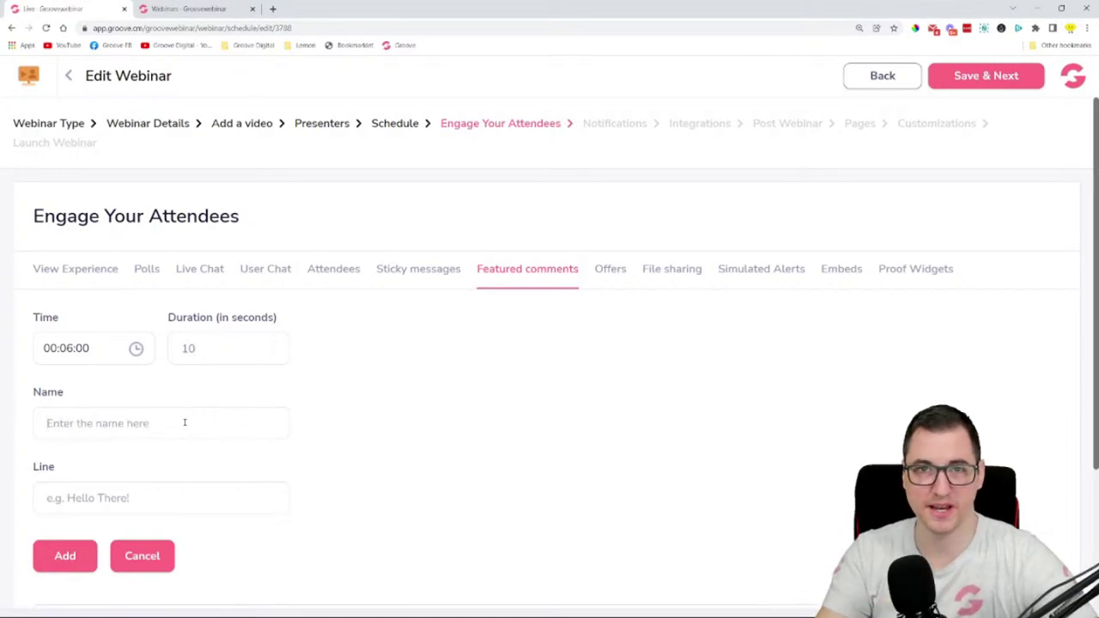
pyautogui.write('Mi')
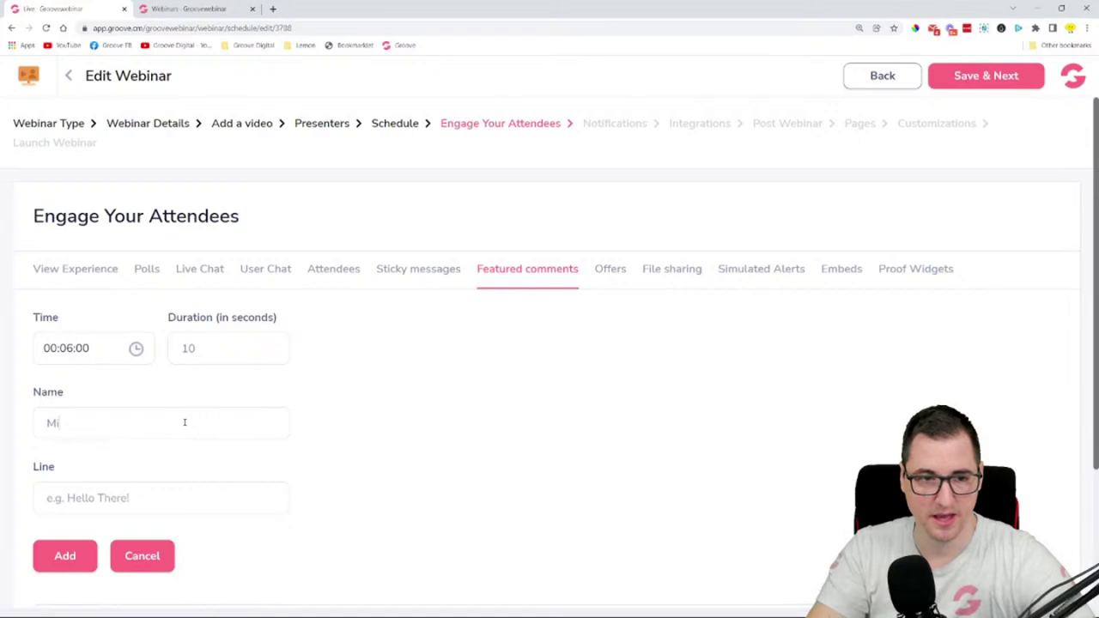
pyautogui.write('ke Filsaime')
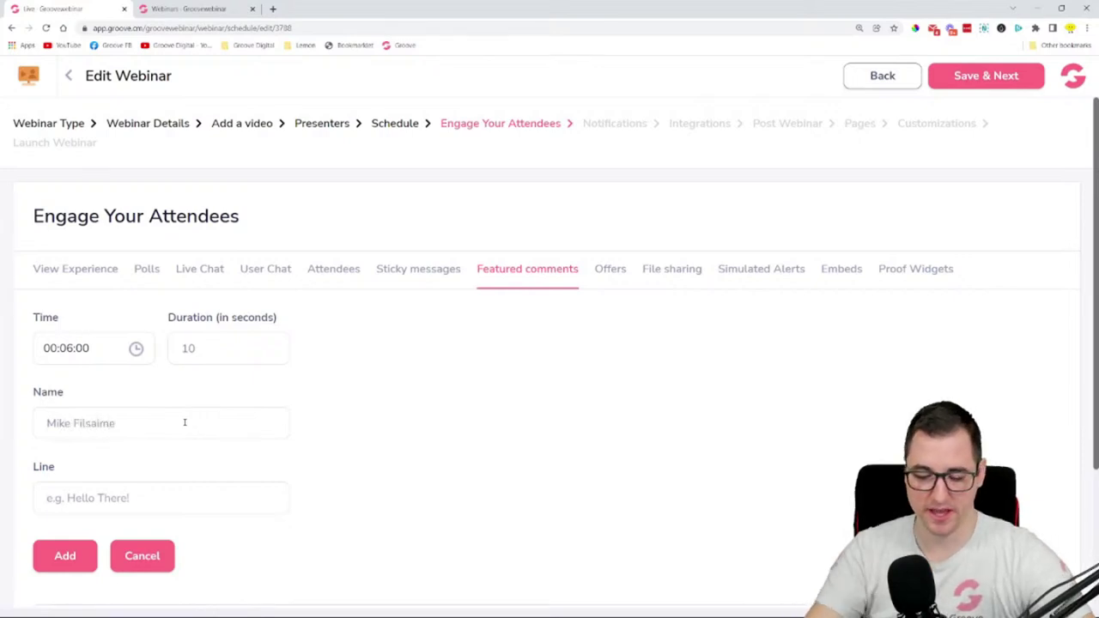
pyautogui.press('Tab')
pyautogui.write('Do')
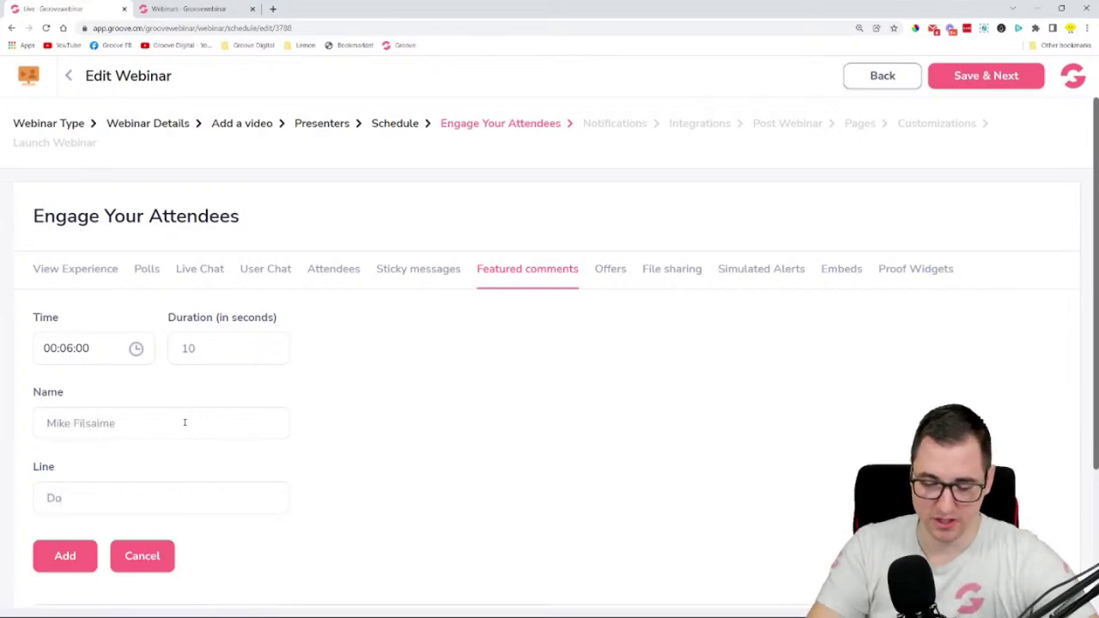
pyautogui.write("nna, you're")
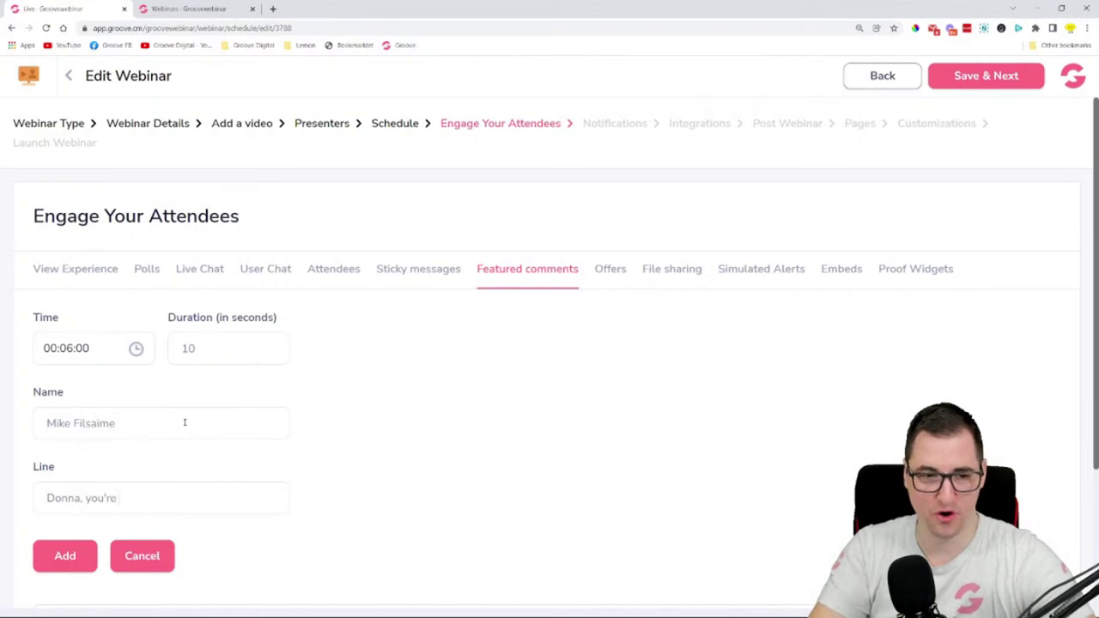
pyautogui.write(' KILLING IT!')
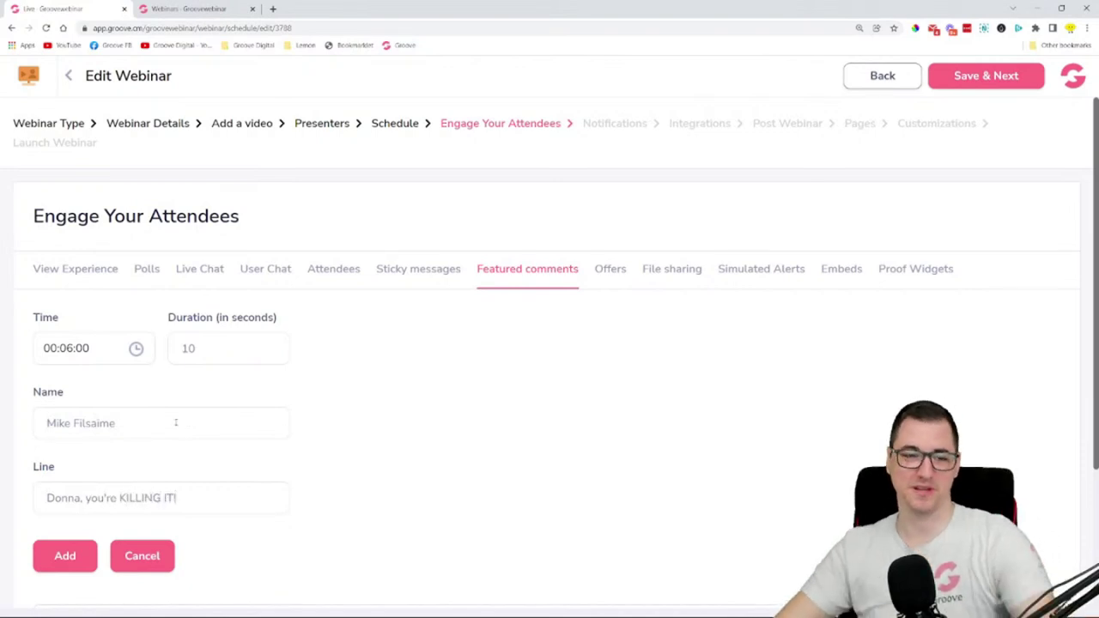
pyautogui.click(69, 556)
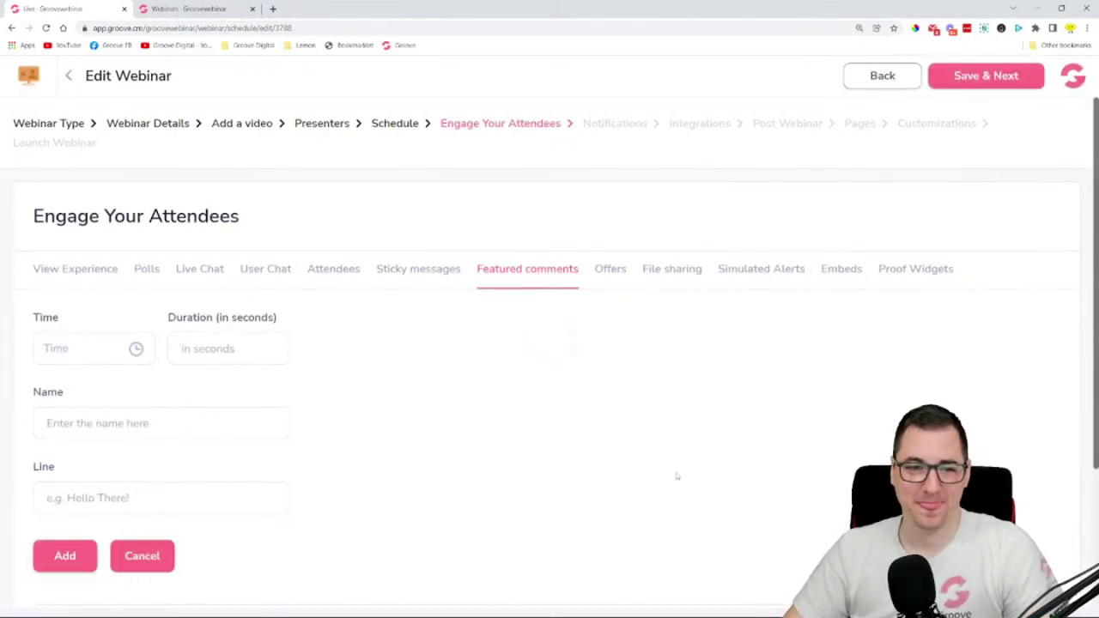
# - Switch to the Offers settings form
pyautogui.scroll(-3, 677, 476)
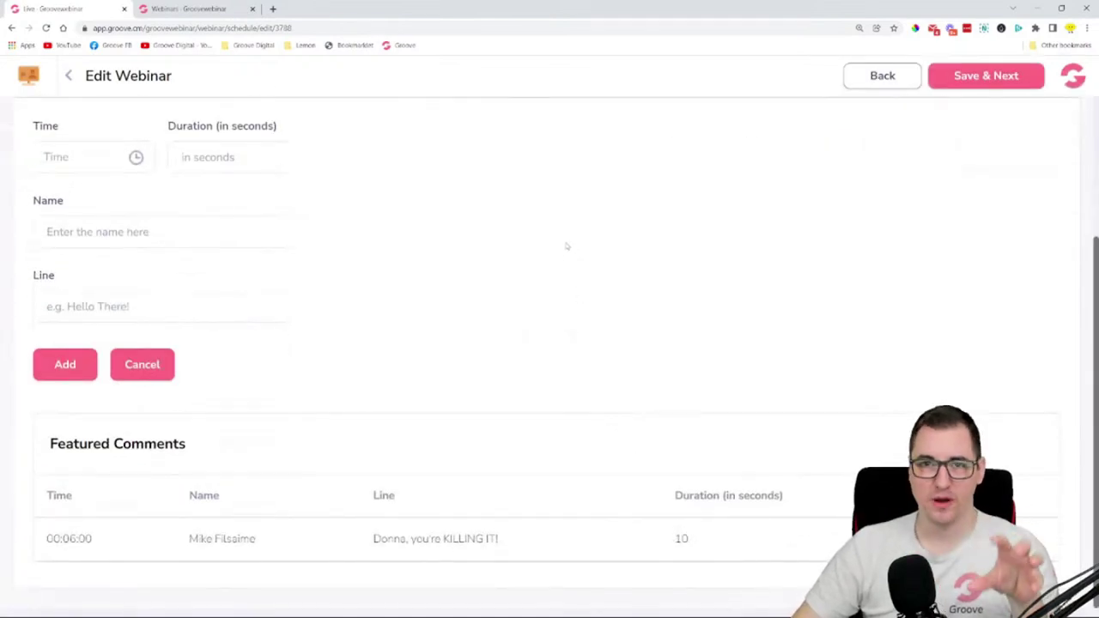
pyautogui.scroll(1, 414, 302)
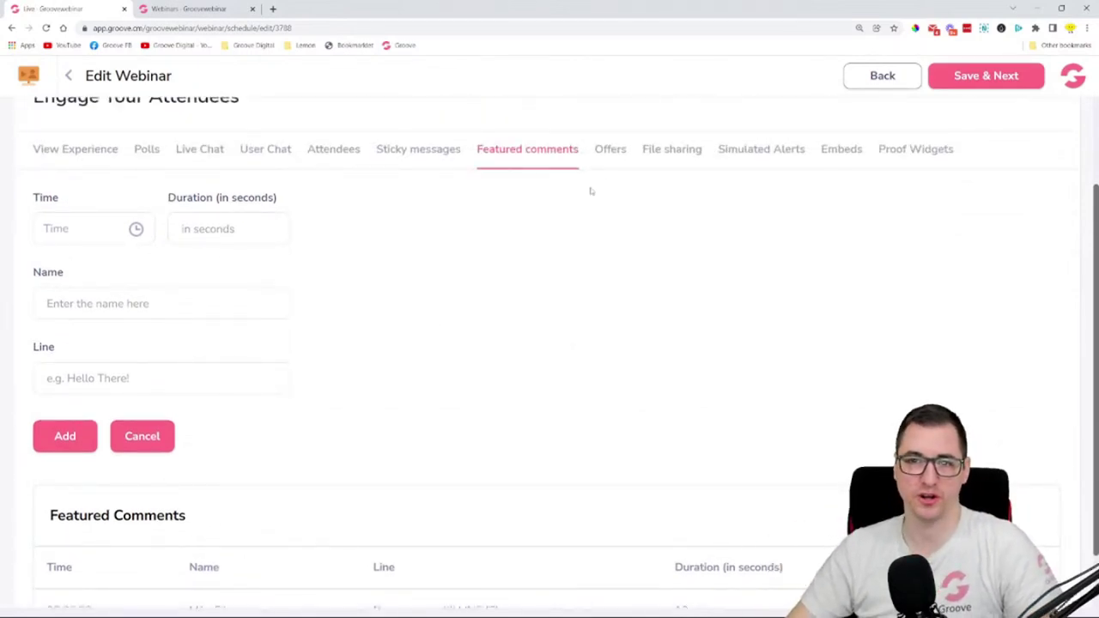
pyautogui.click(611, 149)
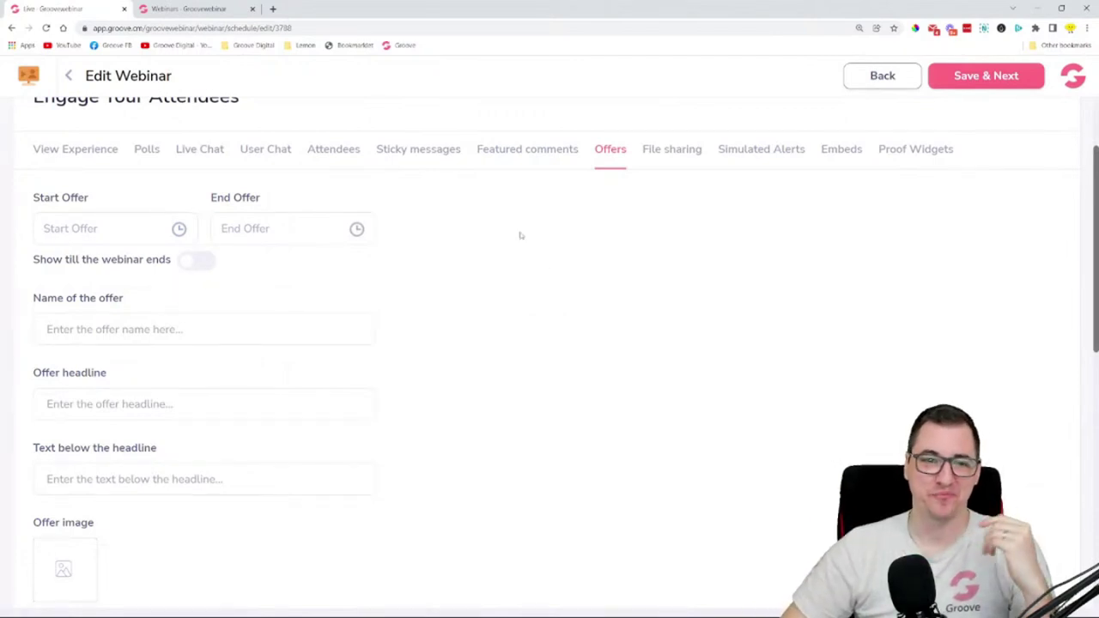
# - Set the offer start time to 00:05:00
pyautogui.scroll(-2, 498, 228)
pyautogui.scroll(-4, 421, 246)
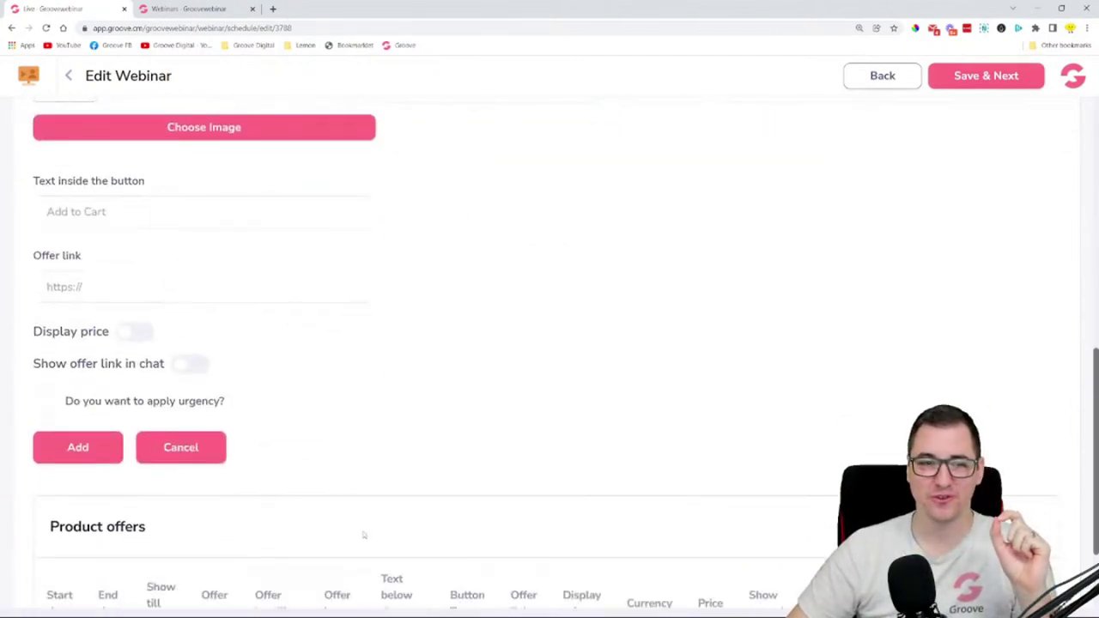
pyautogui.scroll(7, 366, 513)
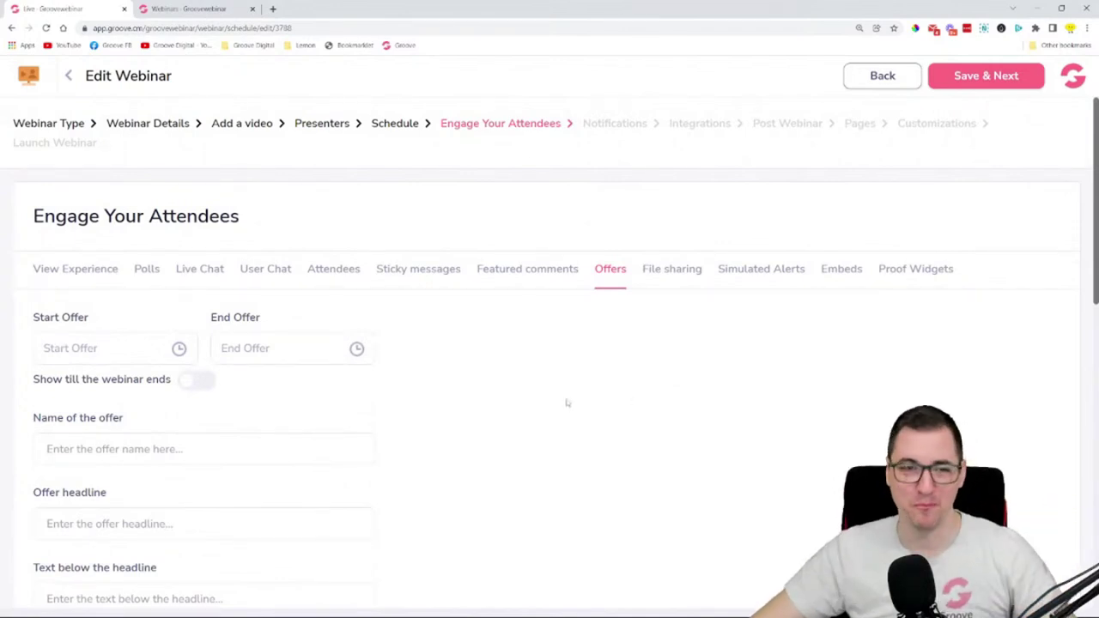
pyautogui.click(129, 360)
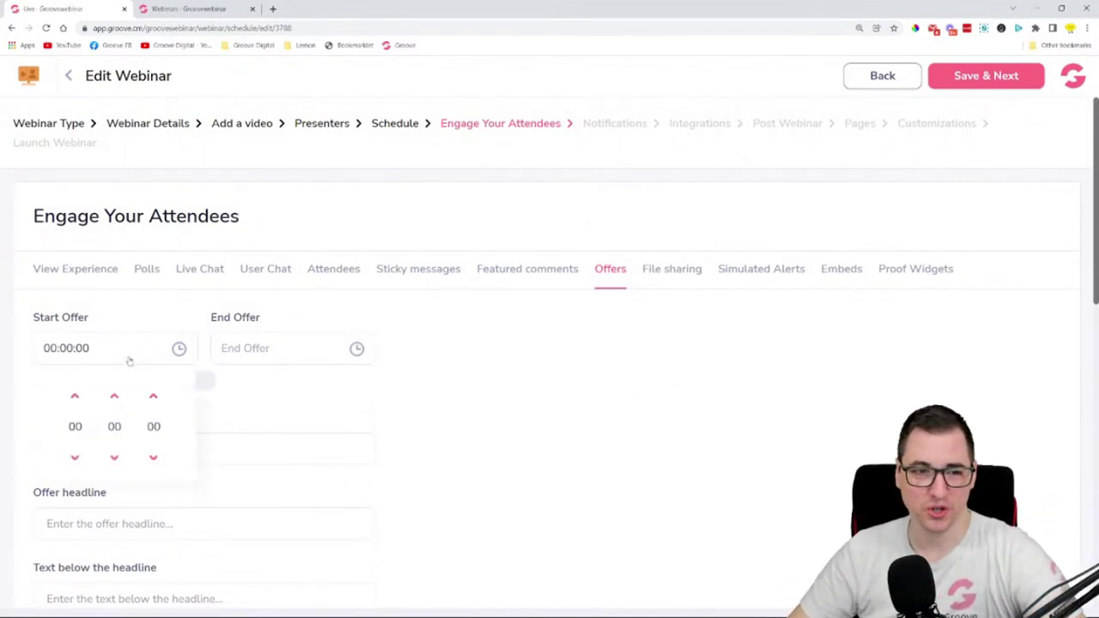
pyautogui.tripleClick(114, 395)
pyautogui.click(114, 396)
pyautogui.click(114, 396)
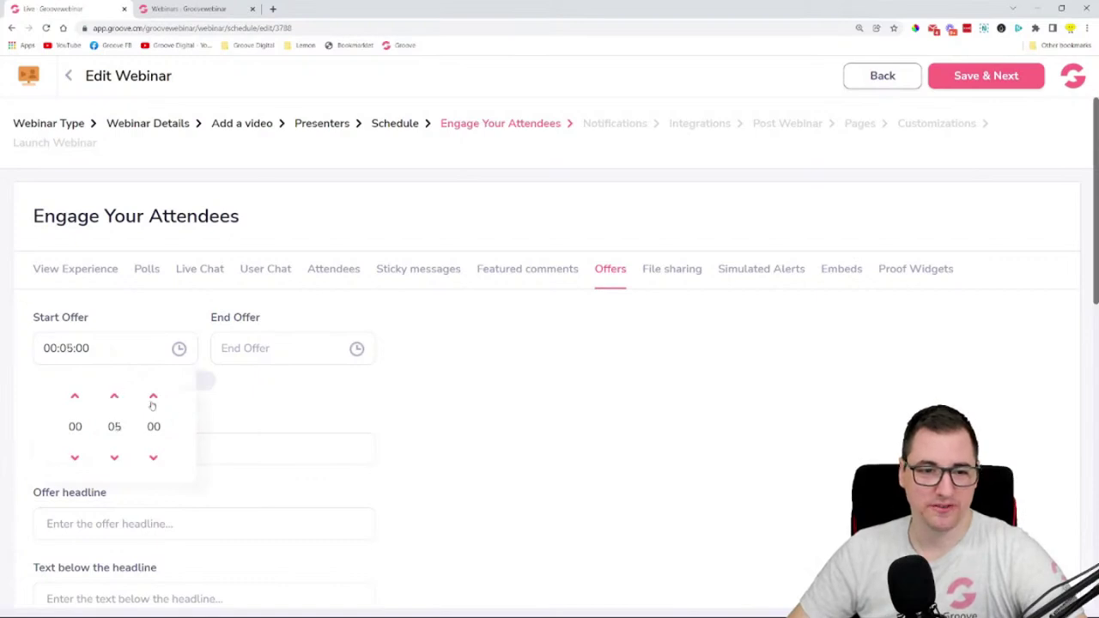
# - Keep the offer showing until the webinar ends
pyautogui.click(295, 358)
pyautogui.click(292, 398)
pyautogui.click(292, 397)
pyautogui.click(292, 398)
pyautogui.click(292, 397)
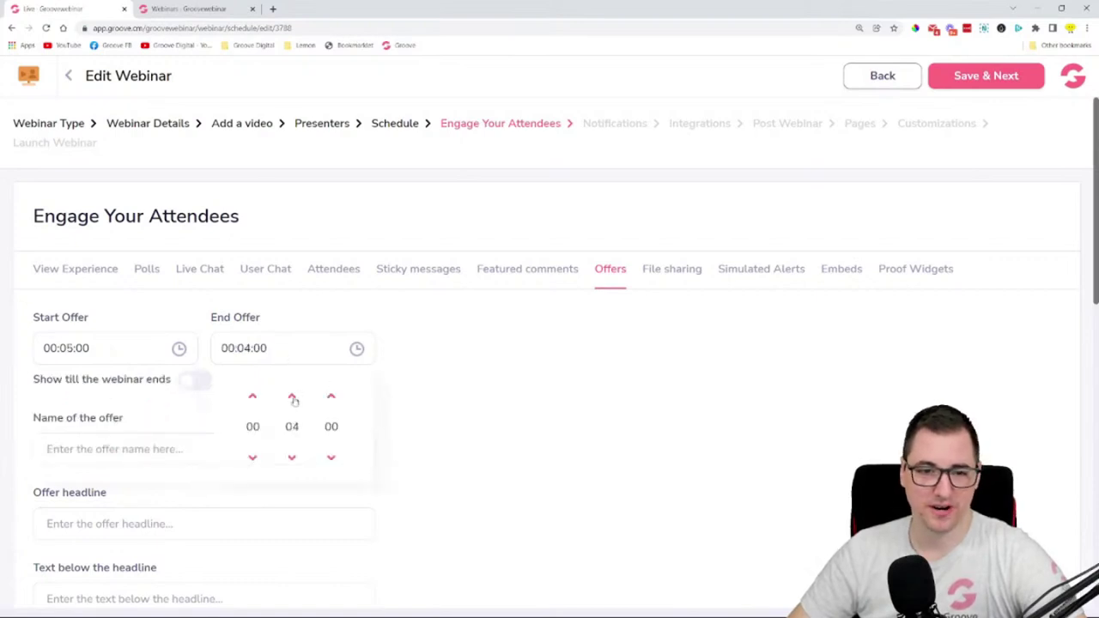
pyautogui.click(291, 397)
pyautogui.click(292, 398)
pyautogui.click(292, 398)
pyautogui.click(291, 397)
pyautogui.click(291, 397)
pyautogui.click(292, 398)
pyautogui.click(292, 398)
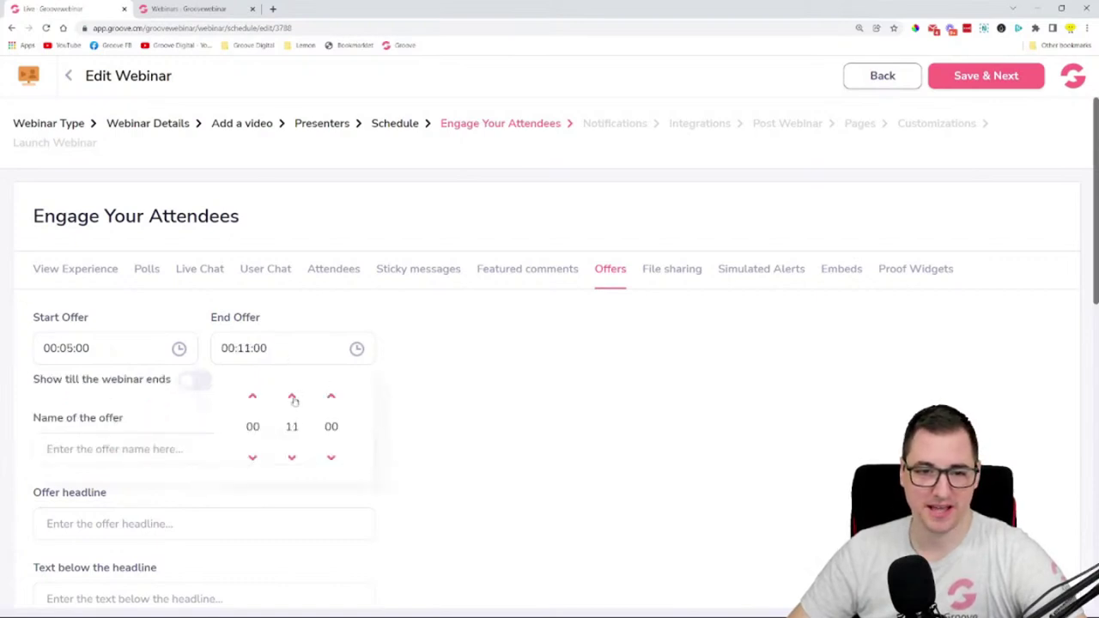
pyautogui.click(292, 458)
pyautogui.click(503, 422)
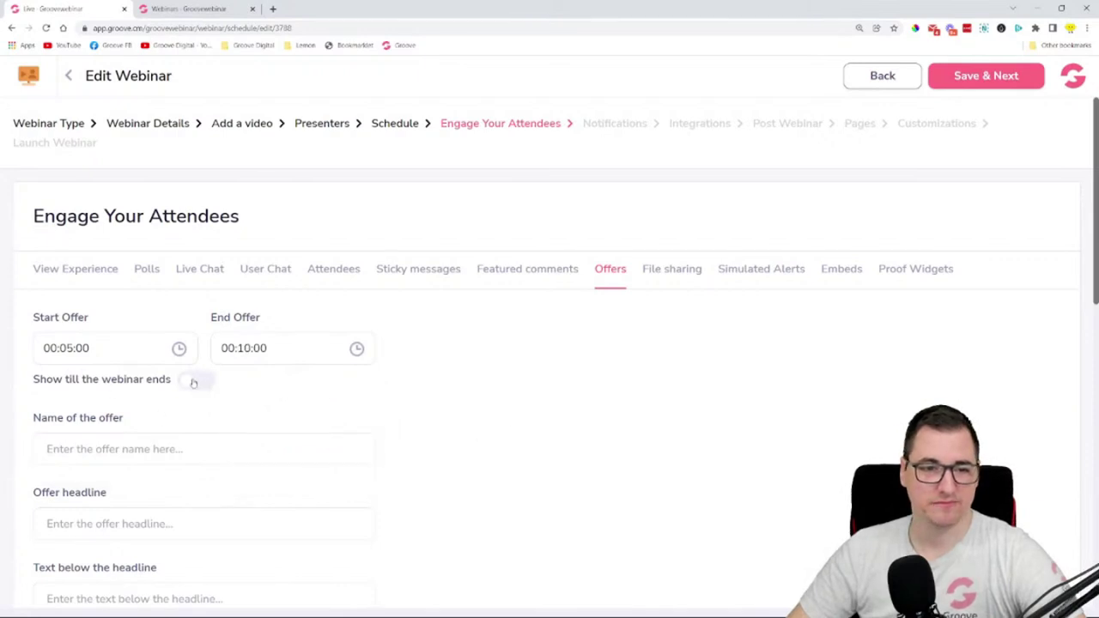
pyautogui.click(193, 380)
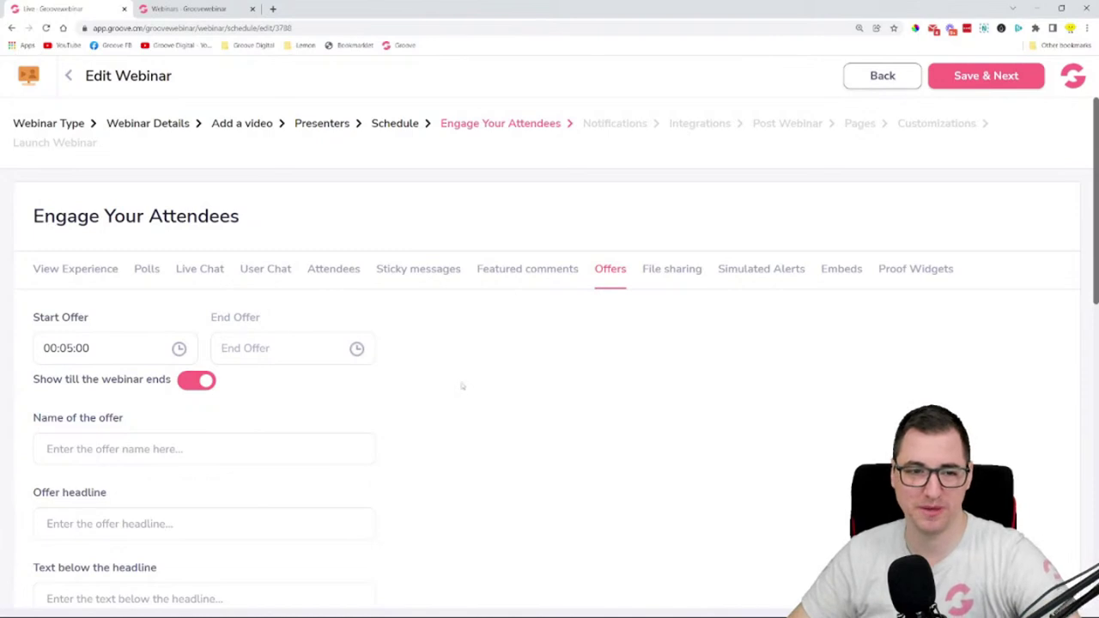
# - Enter offer name 'Groove Lifetime Deal', headline 'Lifetime Deal is going away', and supporting text
pyautogui.scroll(-3, 378, 357)
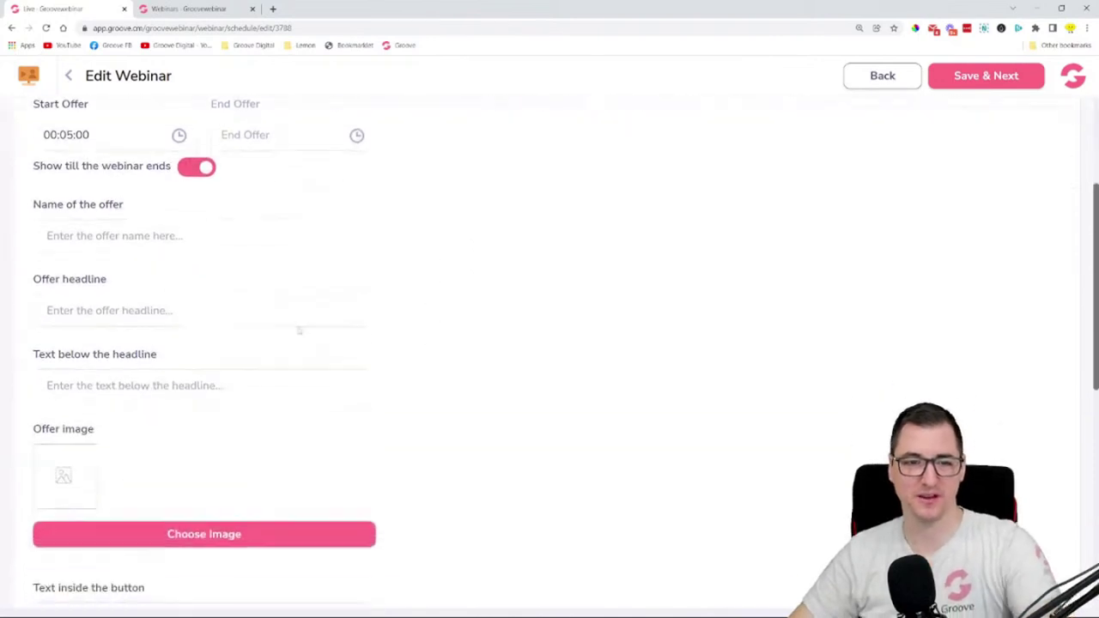
pyautogui.click(243, 237)
pyautogui.write('G')
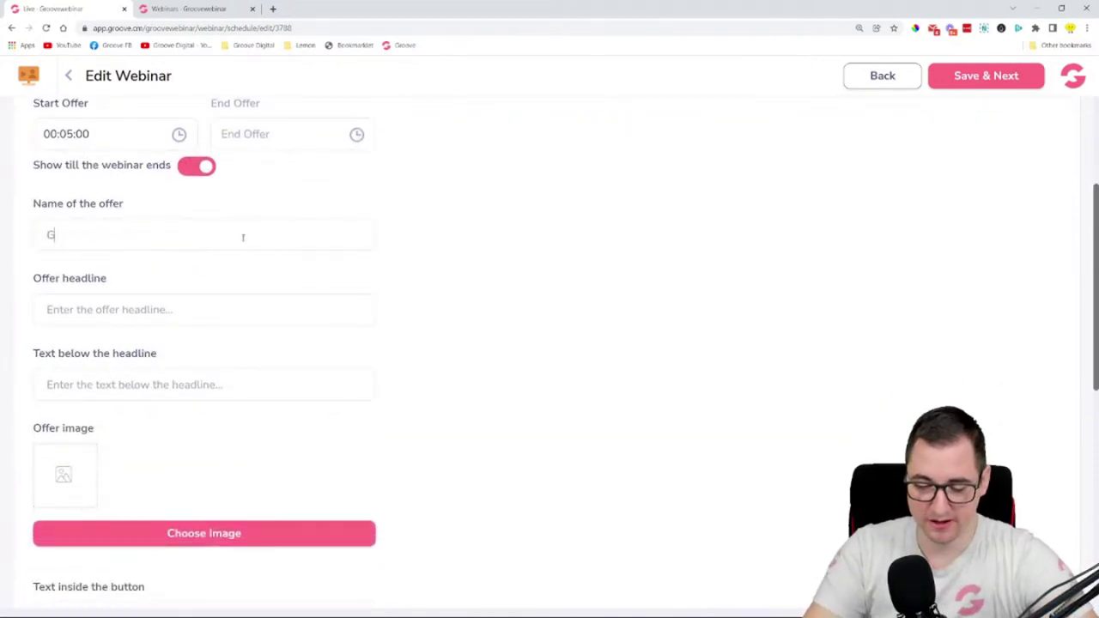
pyautogui.write('orroove ')
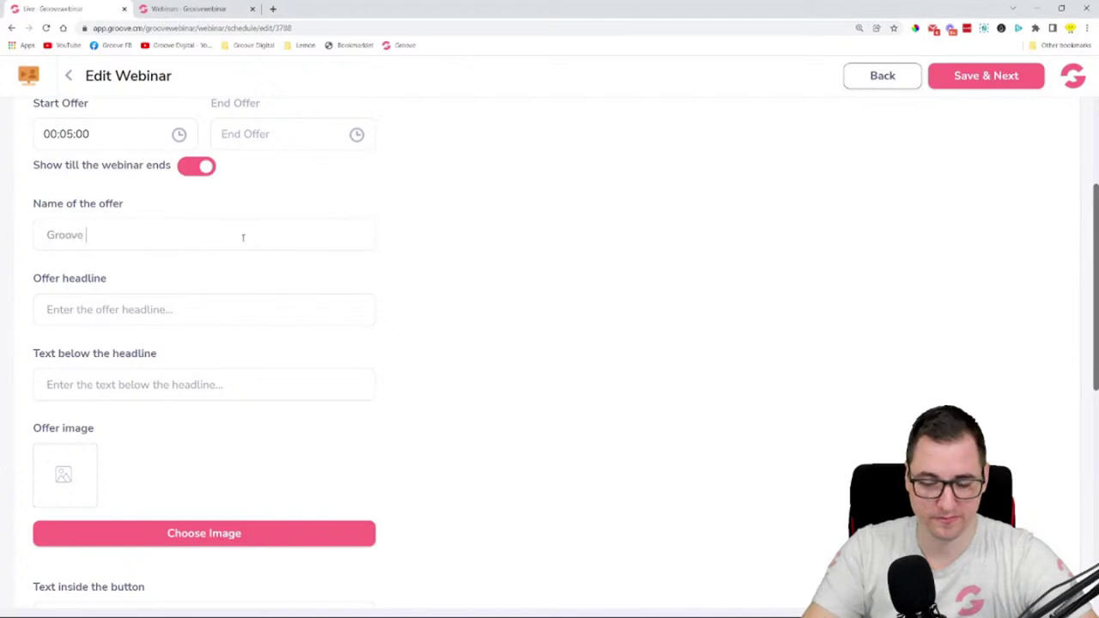
pyautogui.write('Lifetime')
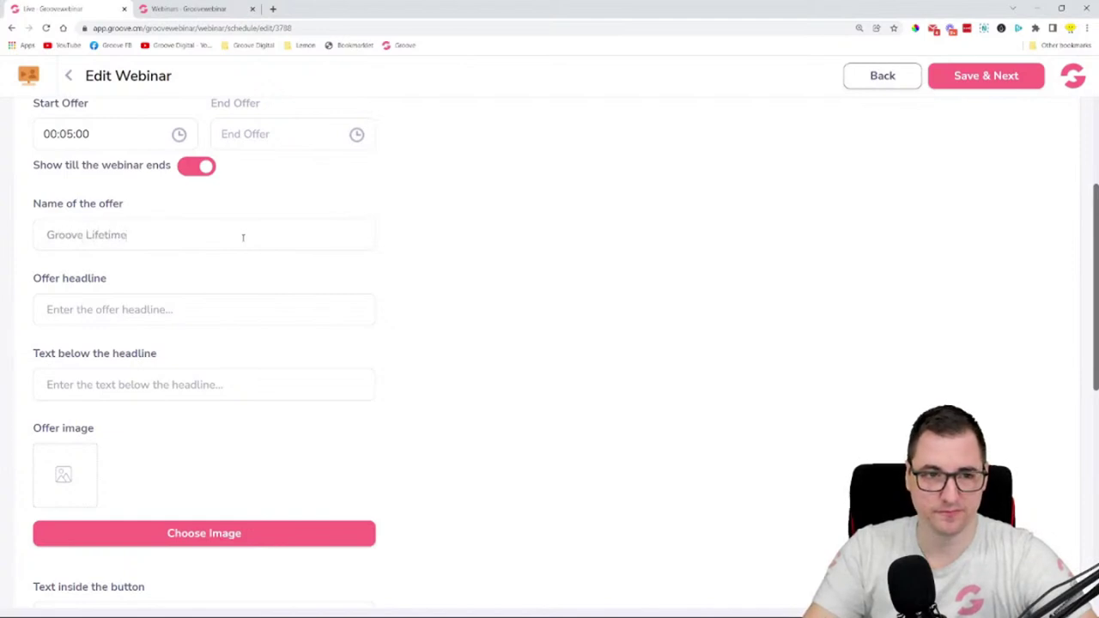
pyautogui.write(' Deal')
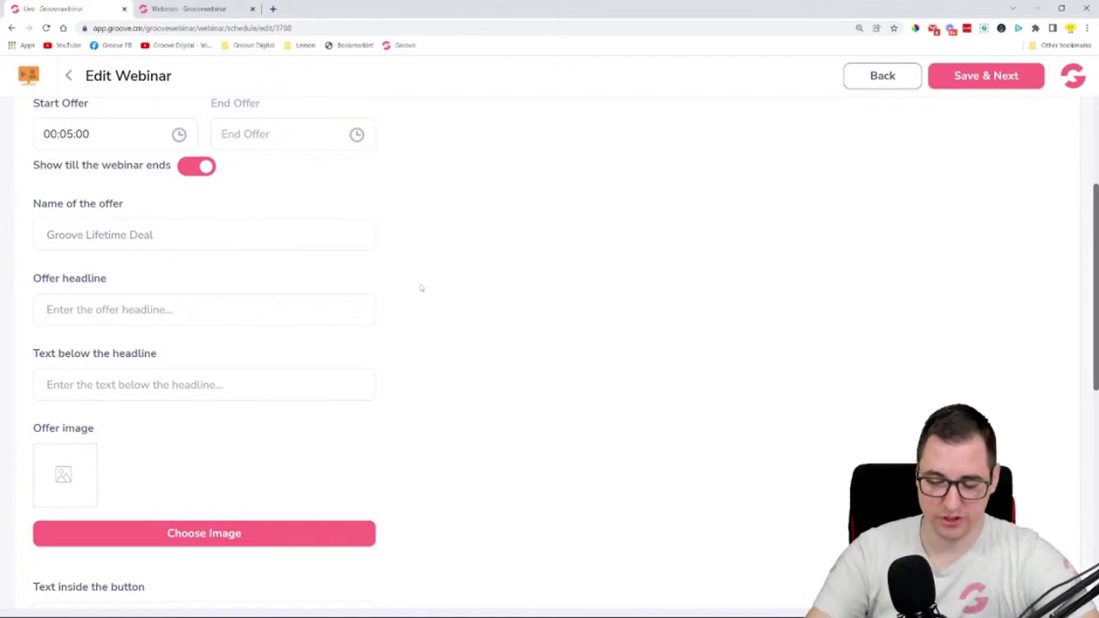
pyautogui.write('GET OT')
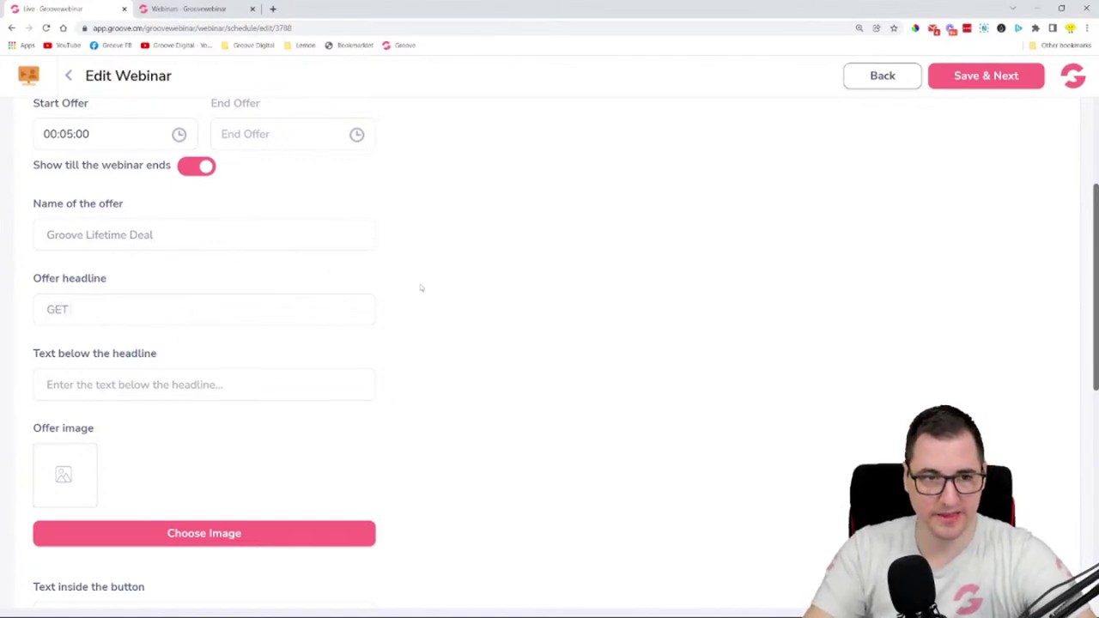
pyautogui.press('BackSpace')
pyautogui.press('BackSpace')
pyautogui.press('BackSpace')
pyautogui.press('BackSpace')
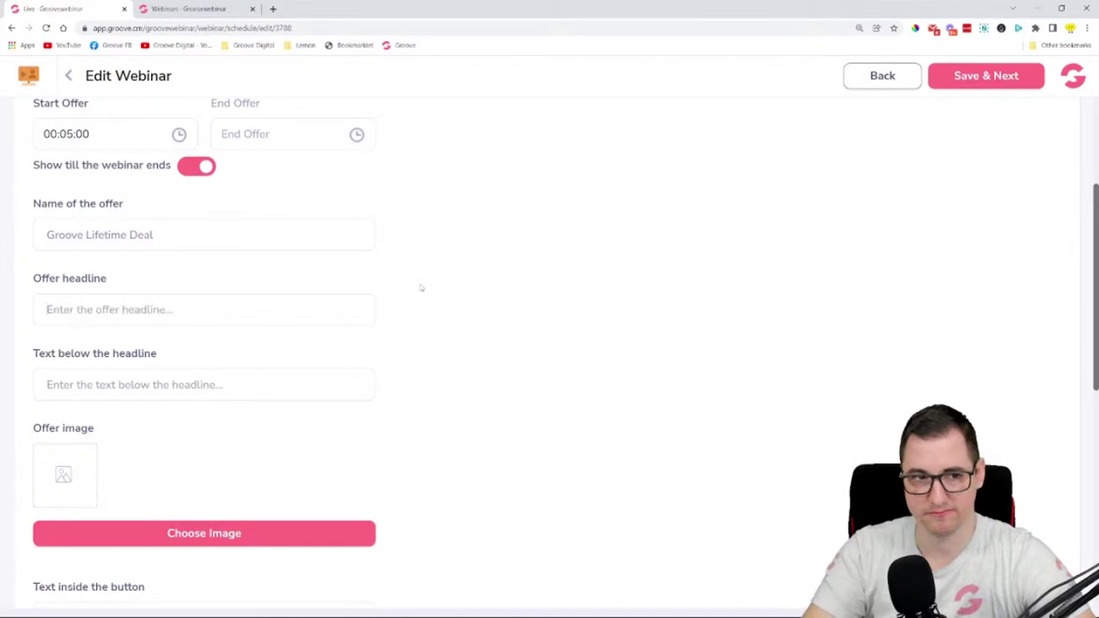
pyautogui.write('Fit')
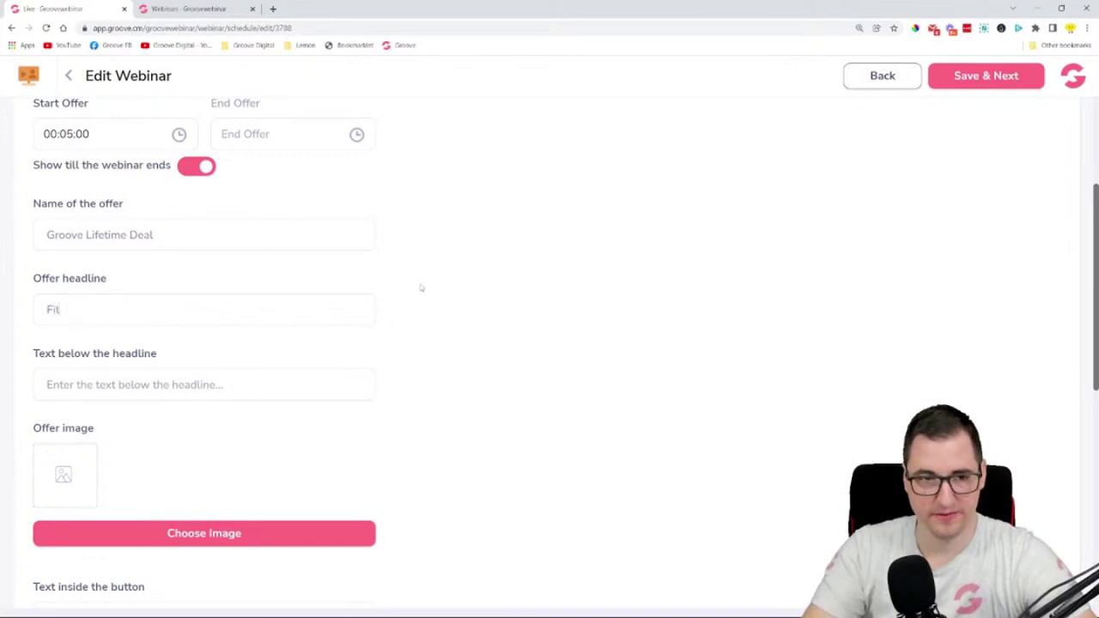
pyautogui.press('BackSpace')
pyautogui.write('L')
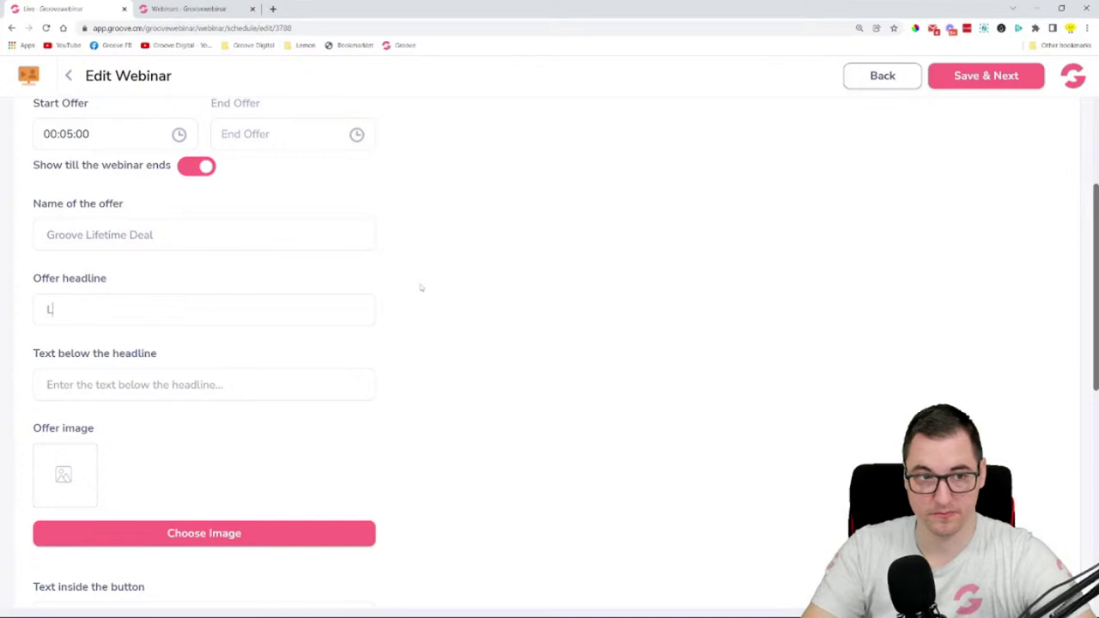
pyautogui.write('ifetime Deal i')
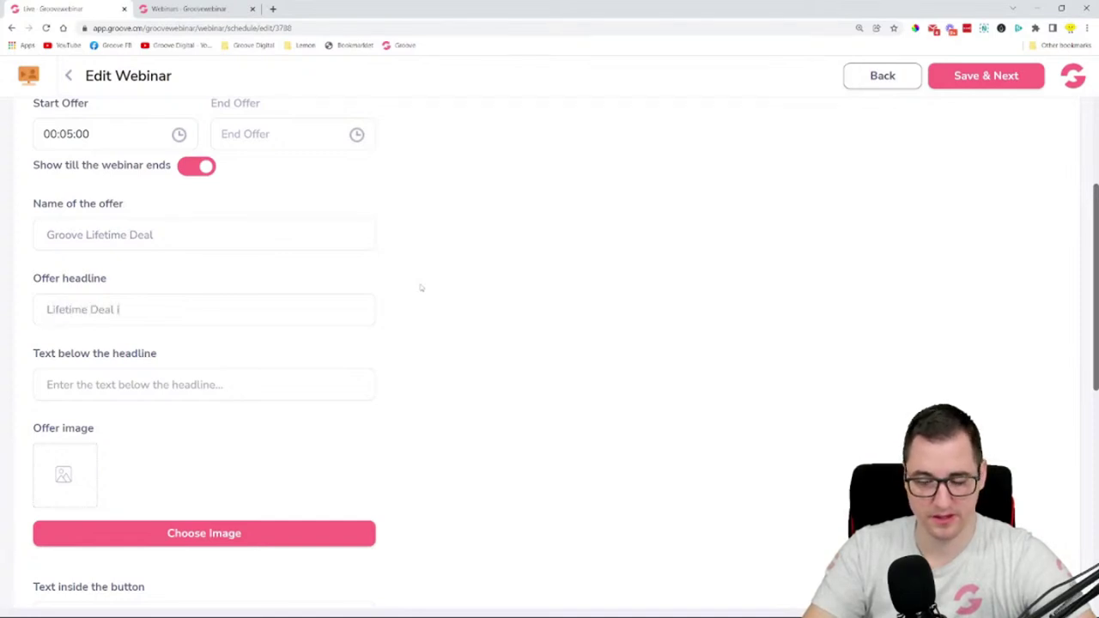
pyautogui.write('s Goi')
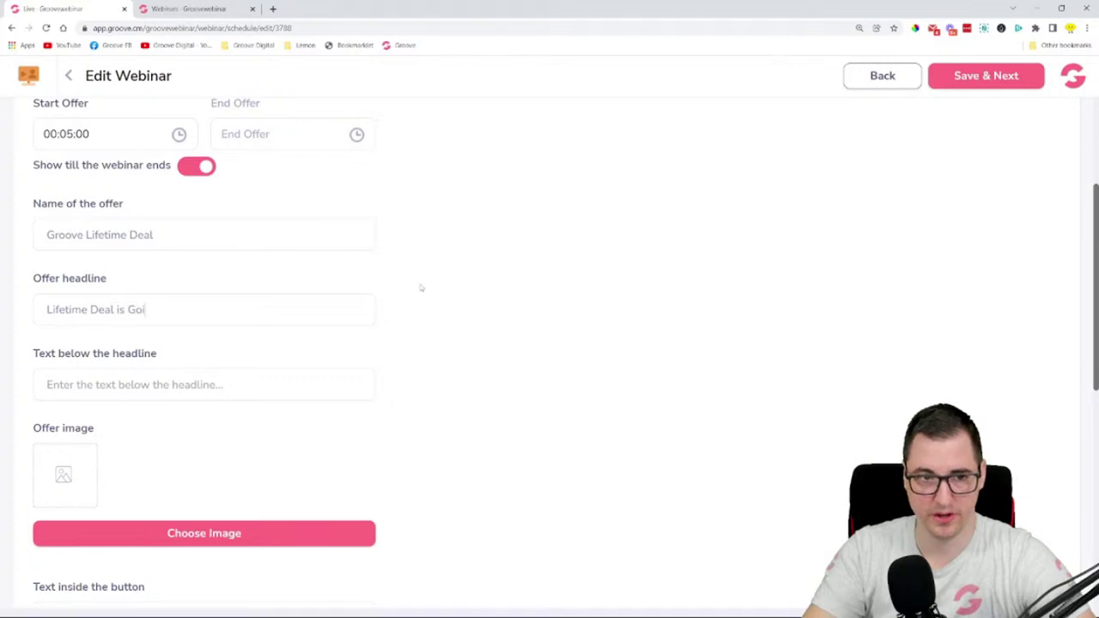
pyautogui.write('goin')
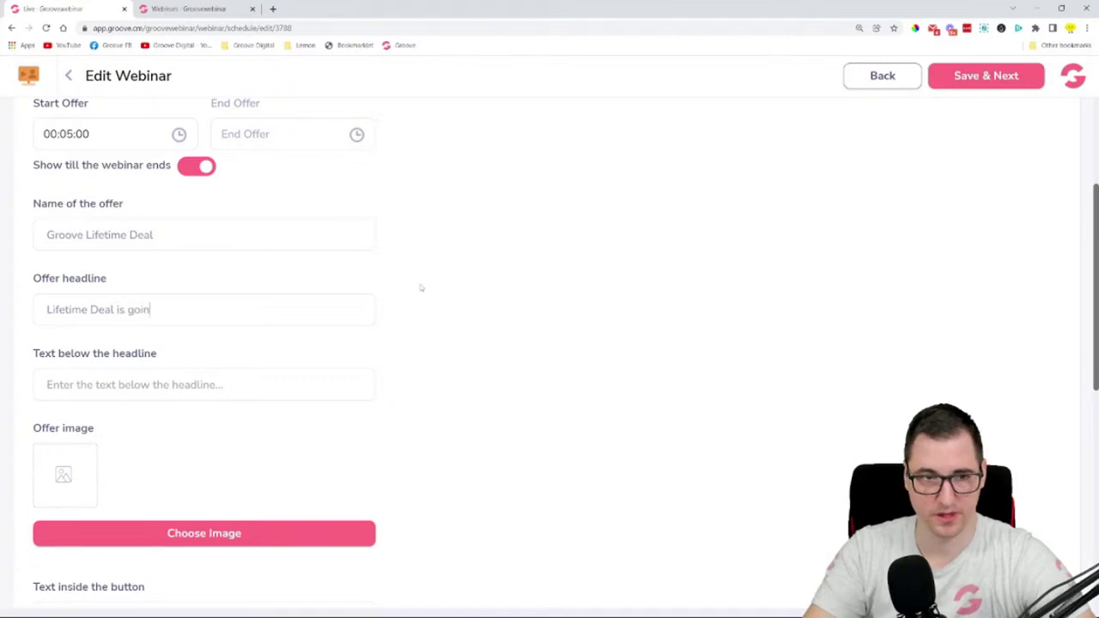
pyautogui.write('g away - ')
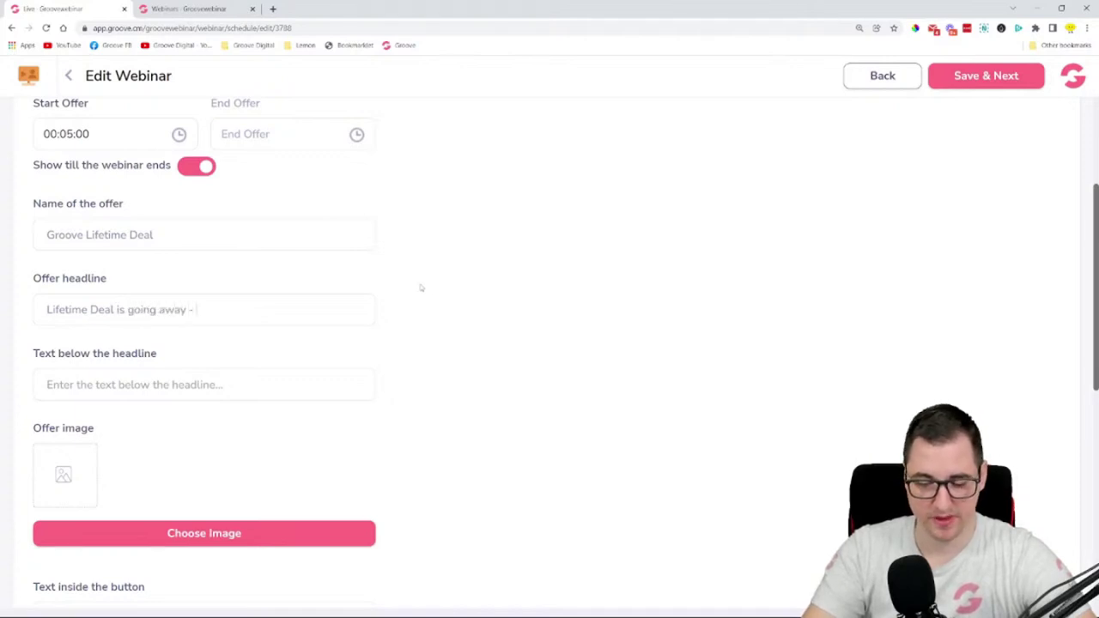
pyautogui.write('Get it t')
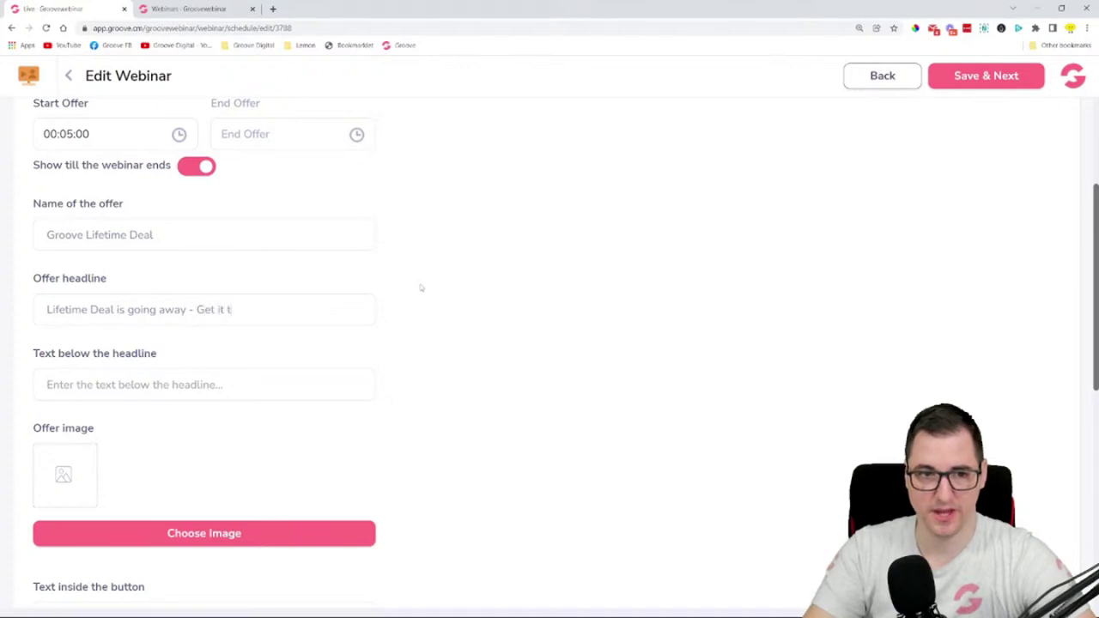
pyautogui.press('BackSpace')
pyautogui.press('BackSpace')
pyautogui.press('BackSpace')
pyautogui.press('BackSpace')
pyautogui.press('BackSpace')
pyautogui.press('BackSpace')
pyautogui.press('BackSpace')
pyautogui.press('BackSpace')
pyautogui.press('BackSpace')
pyautogui.press('BackSpace')
pyautogui.press('BackSpace')
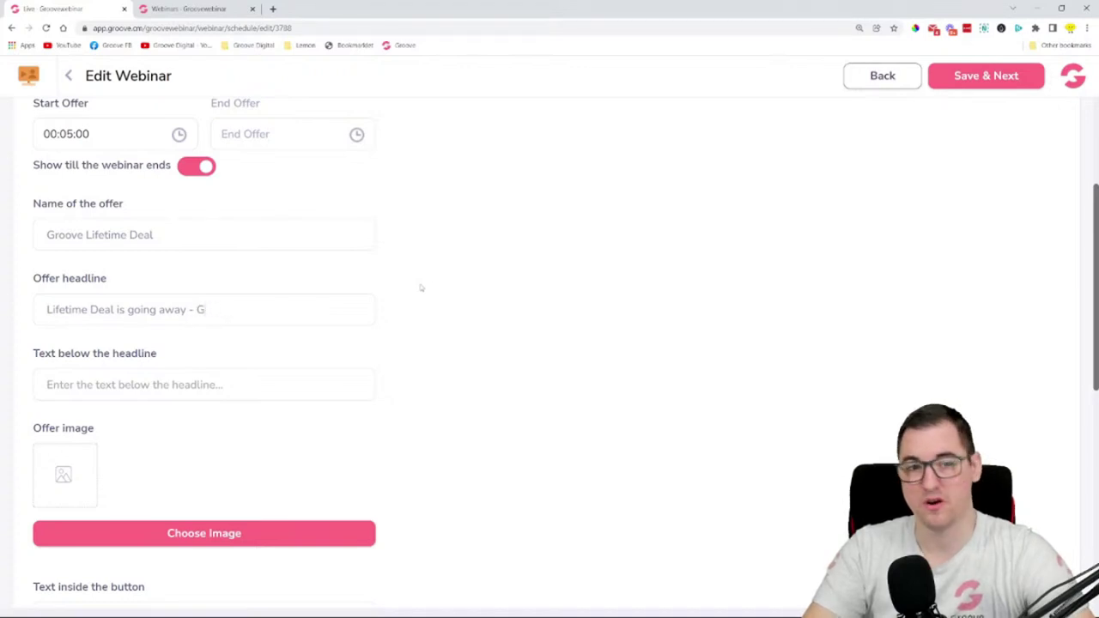
pyautogui.click(208, 385)
pyautogui.write('you rea')
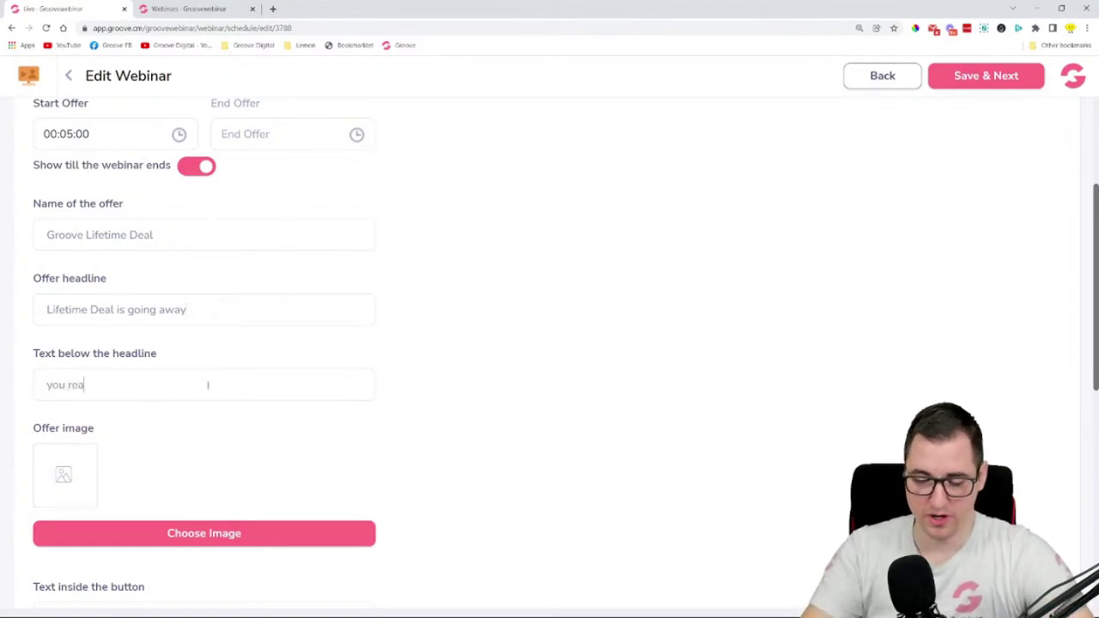
pyautogui.write('lly wil')
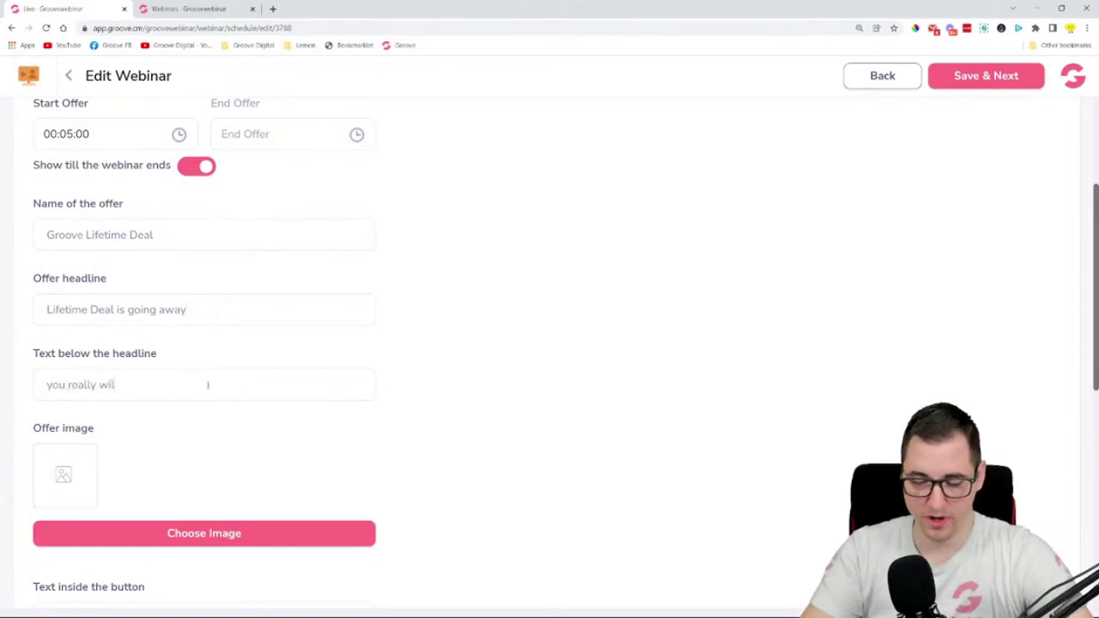
pyautogui.write('l not have ano')
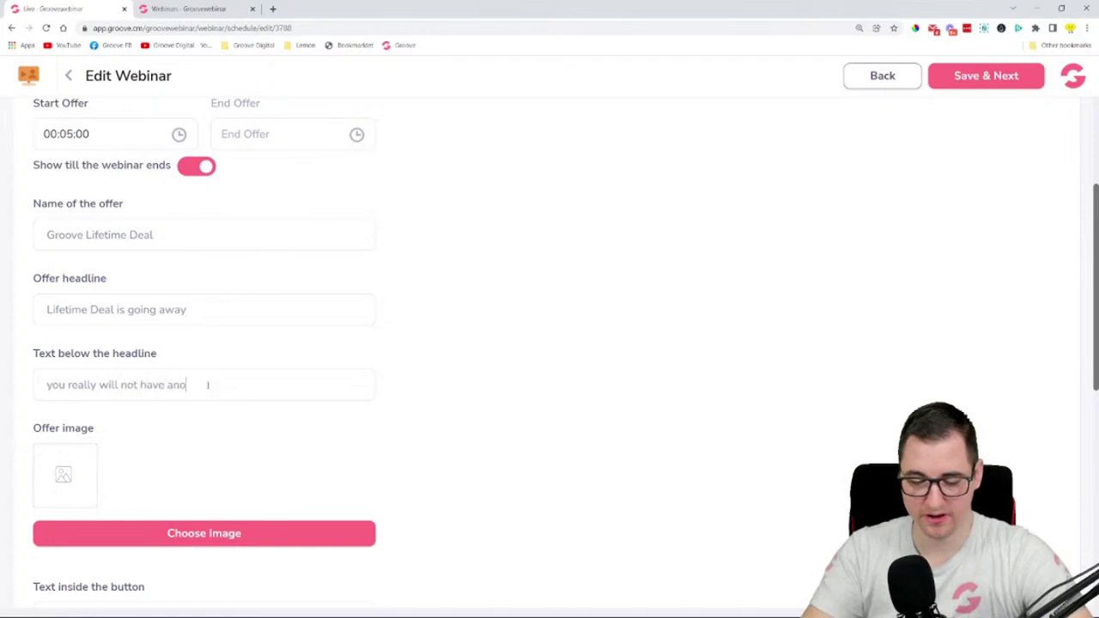
pyautogui.write('ther cha')
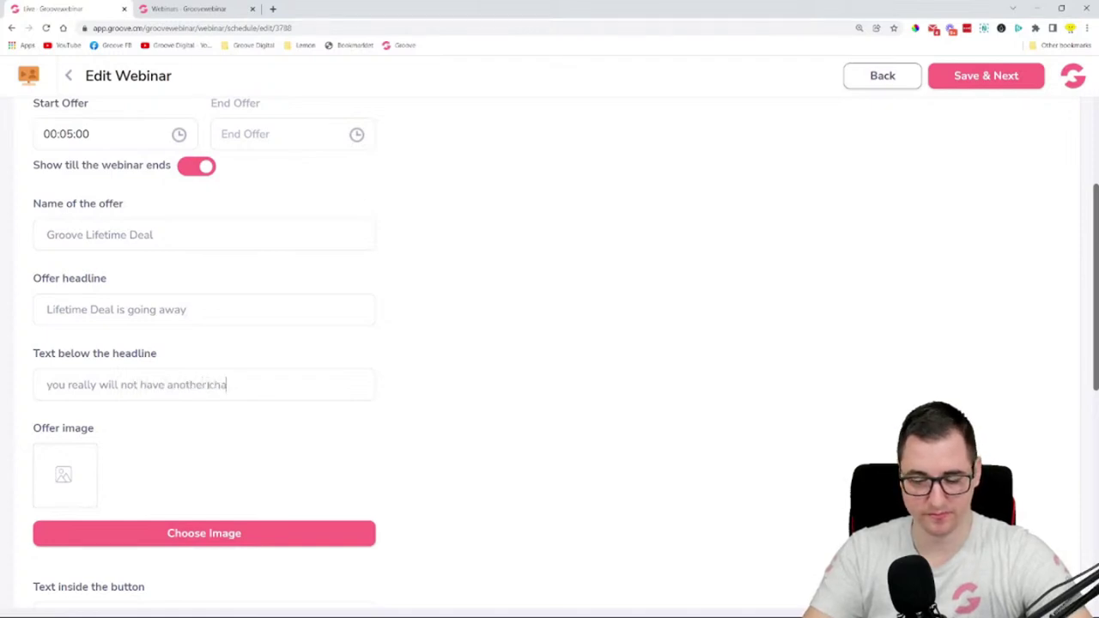
pyautogui.write('nce to get th')
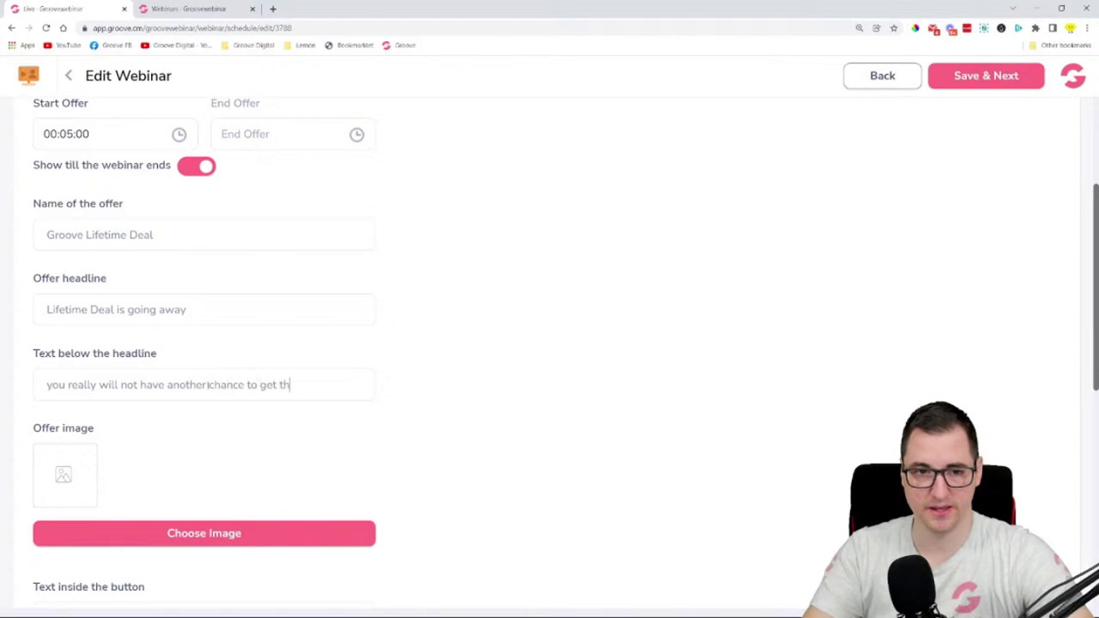
pyautogui.write('is offer!')
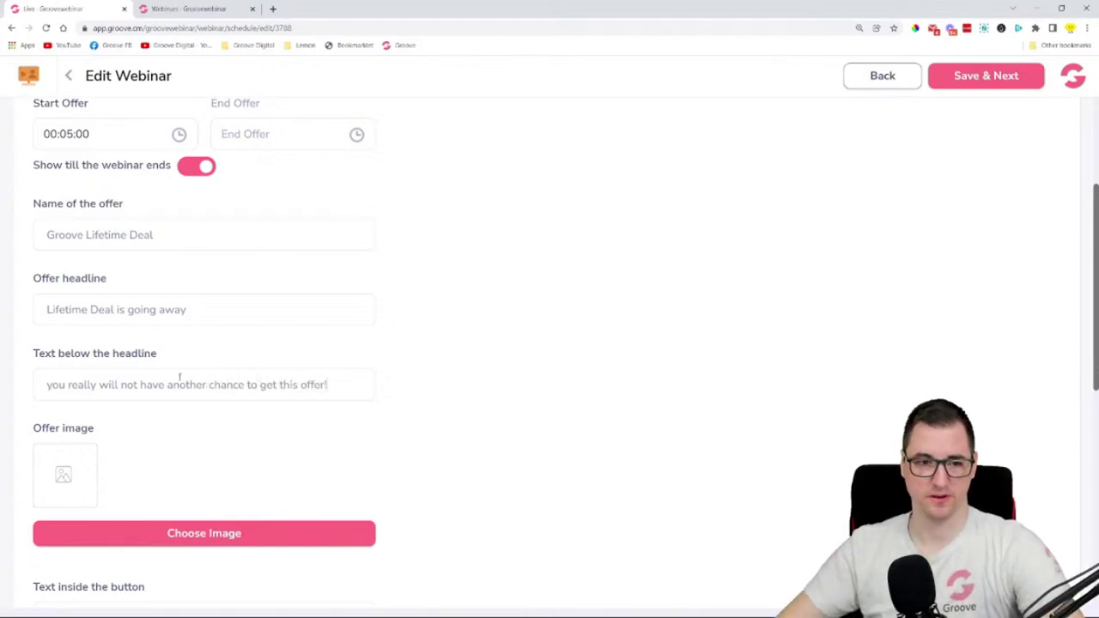
# - Enter 'GET IT NO!' as the text inside the offer button
pyautogui.scroll(-2, 179, 376)
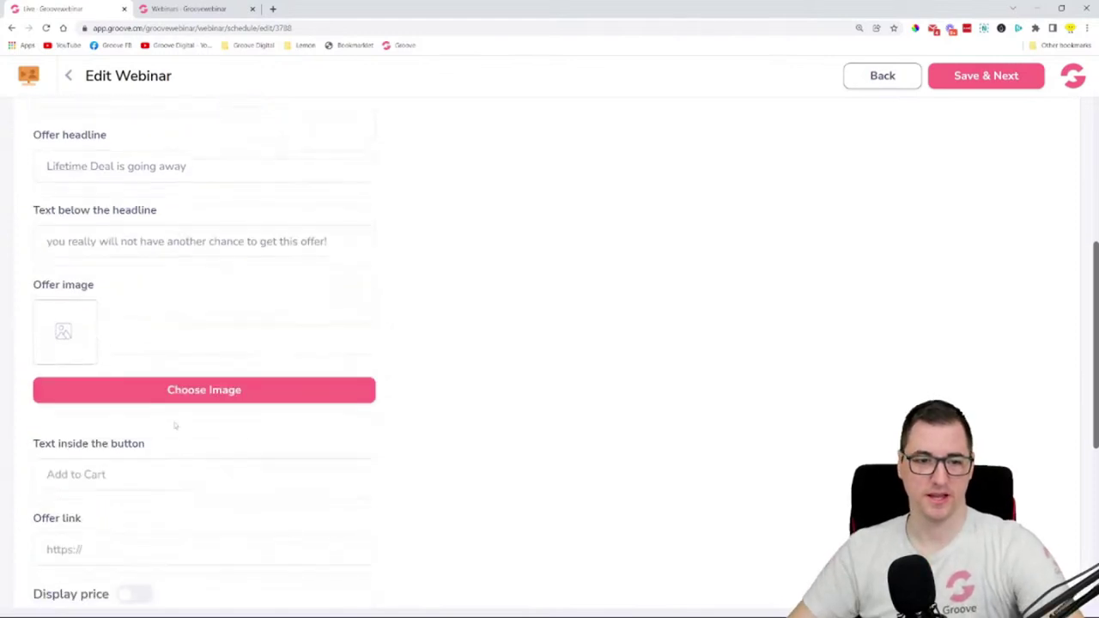
pyautogui.click(124, 486)
pyautogui.write('GE')
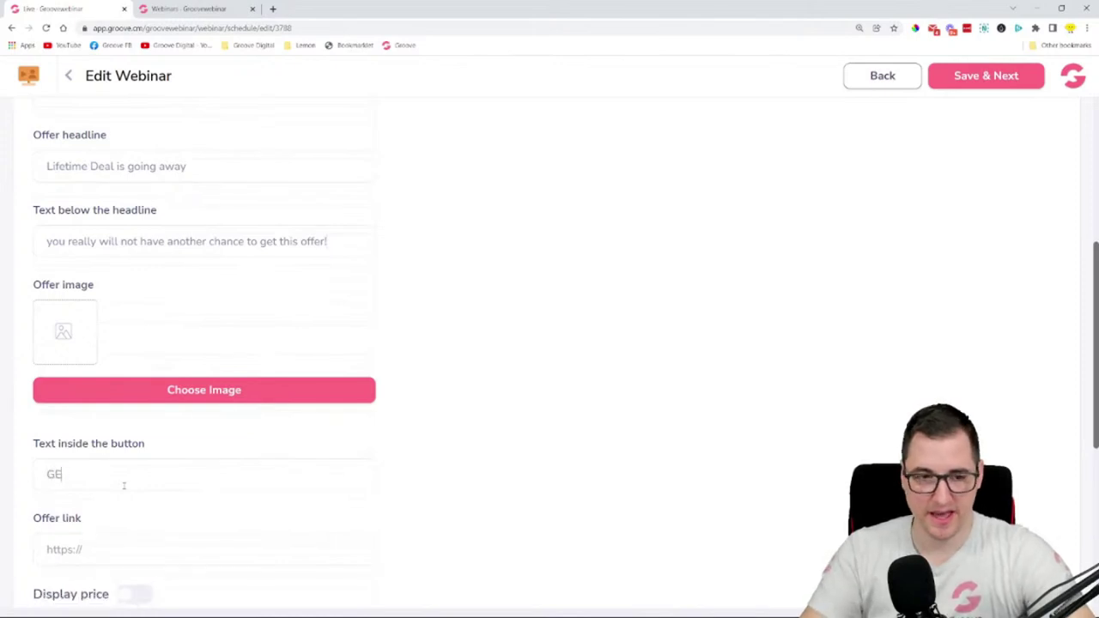
pyautogui.write('T IT NO!')
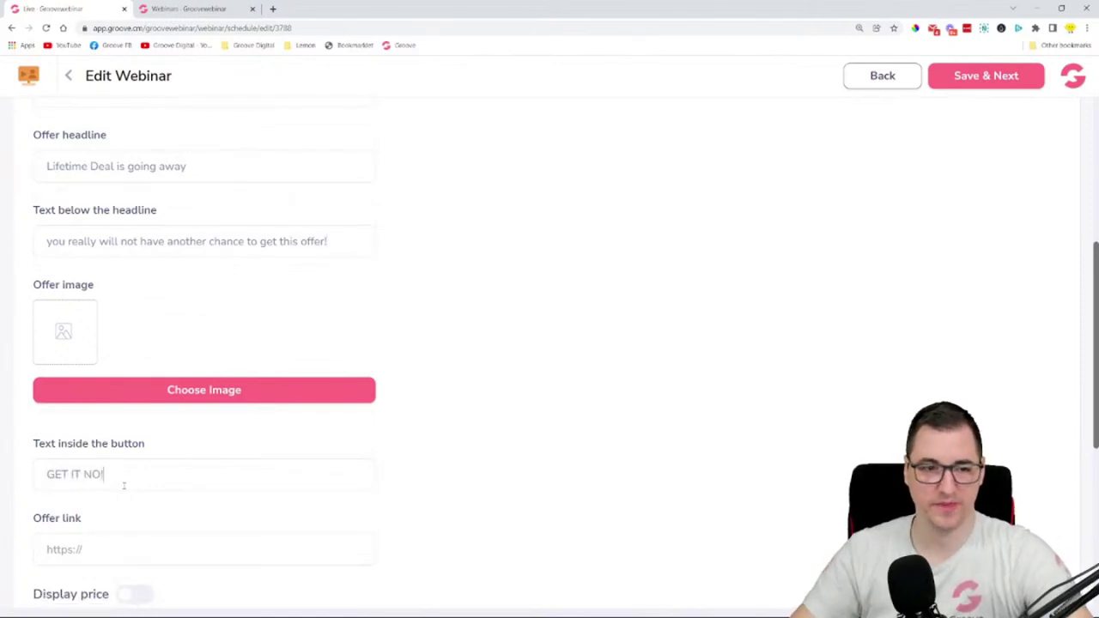
pyautogui.scroll(-2, 154, 324)
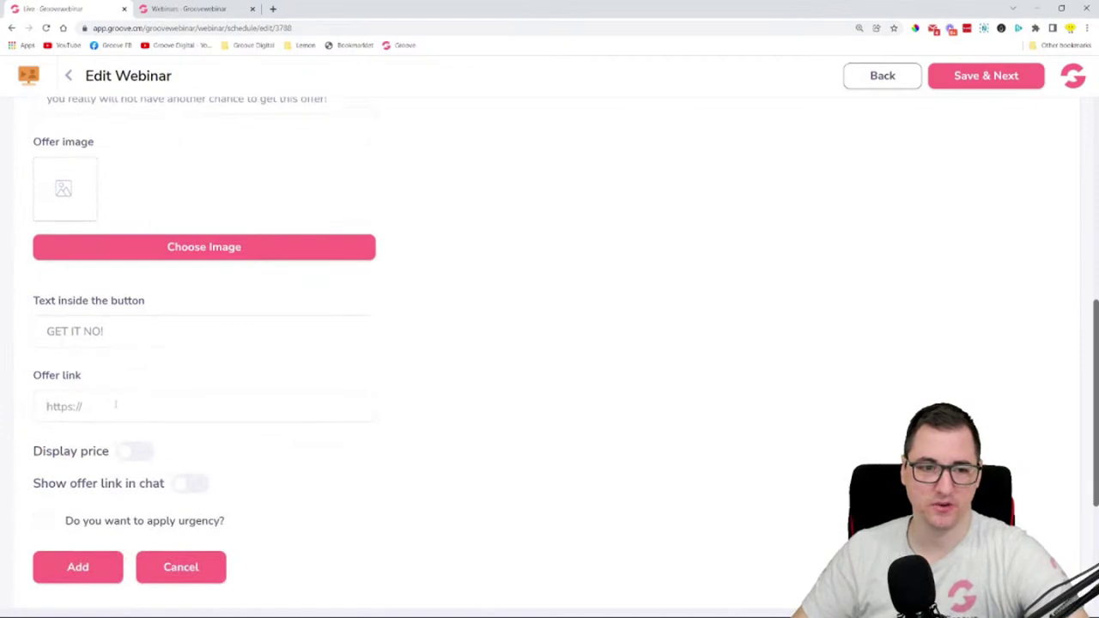
pyautogui.click(115, 404)
pyautogui.write('ht')
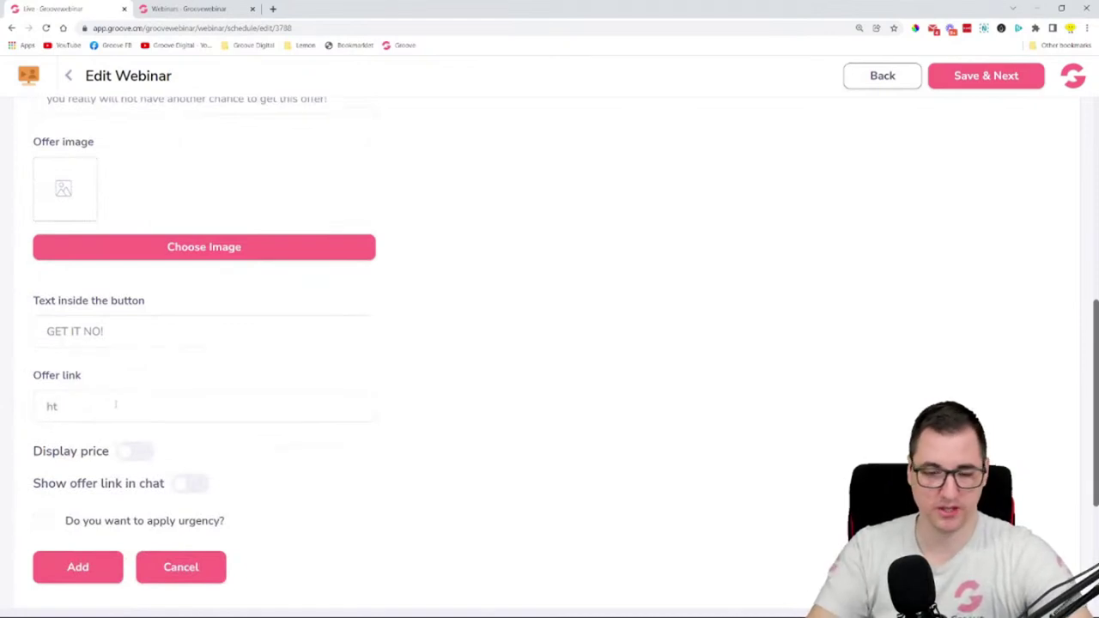
pyautogui.write('tps://')
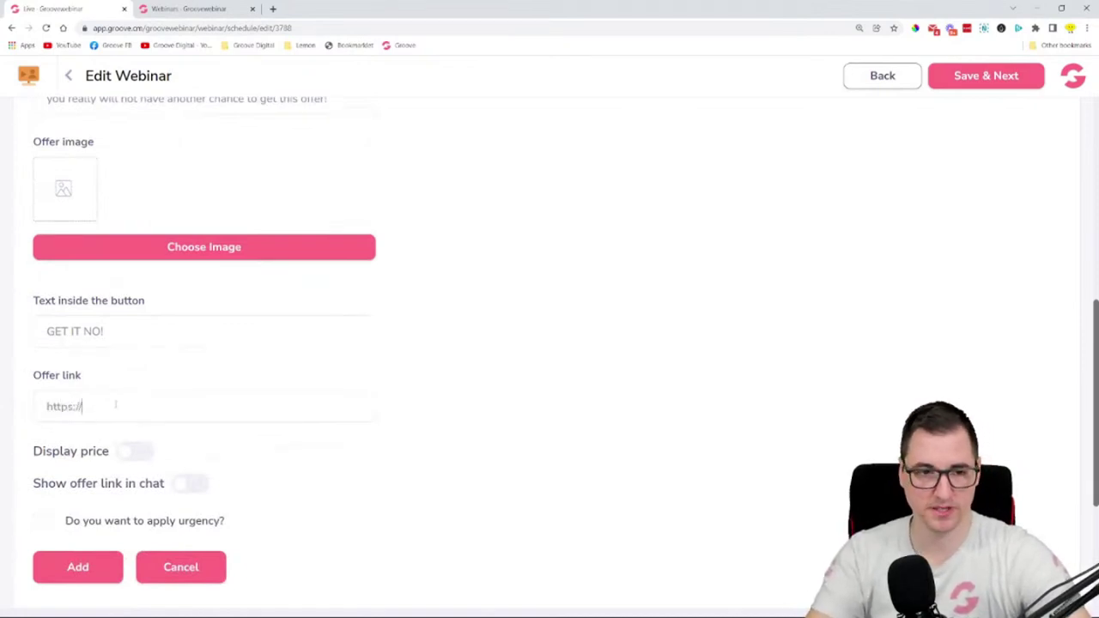
pyautogui.write('groove.co')
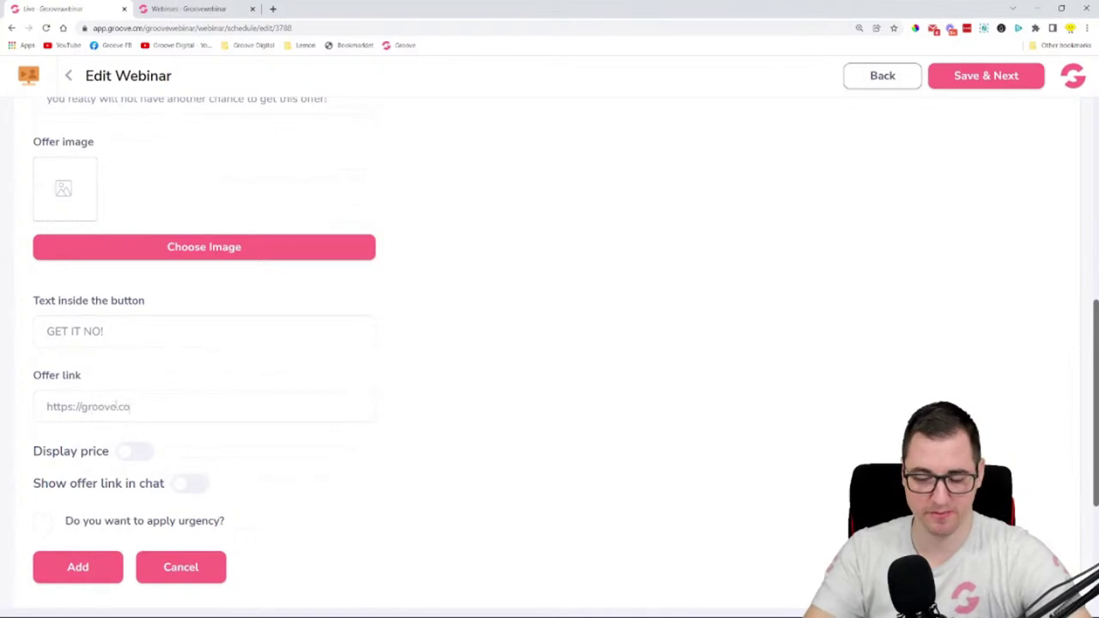
pyautogui.write('/upgroa')
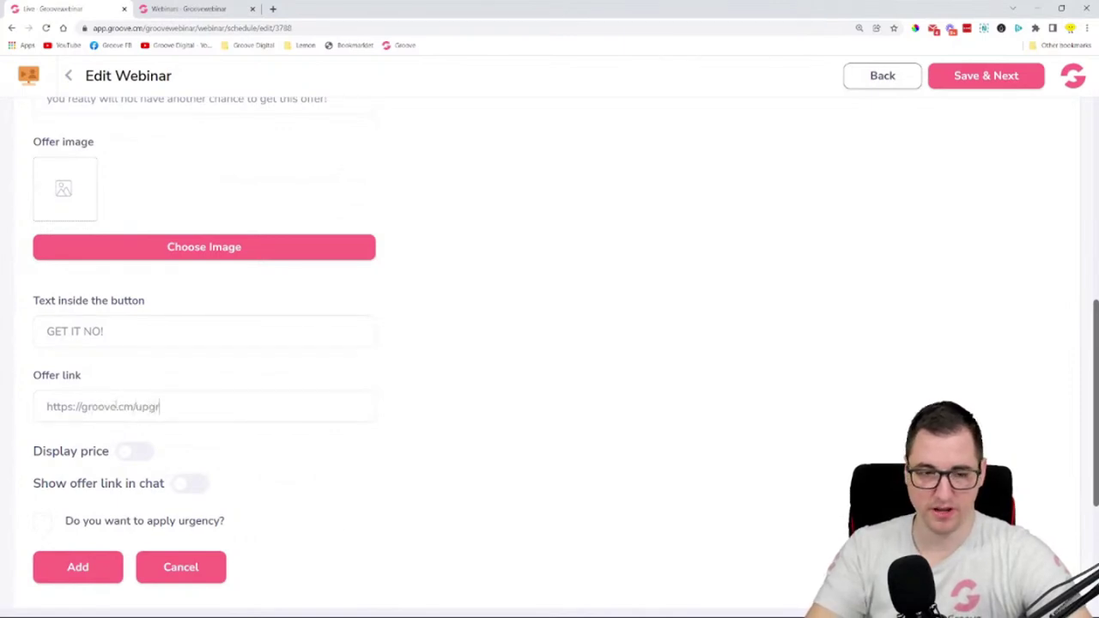
pyautogui.press('BackSpace')
pyautogui.press('BackSpace')
pyautogui.write('a')
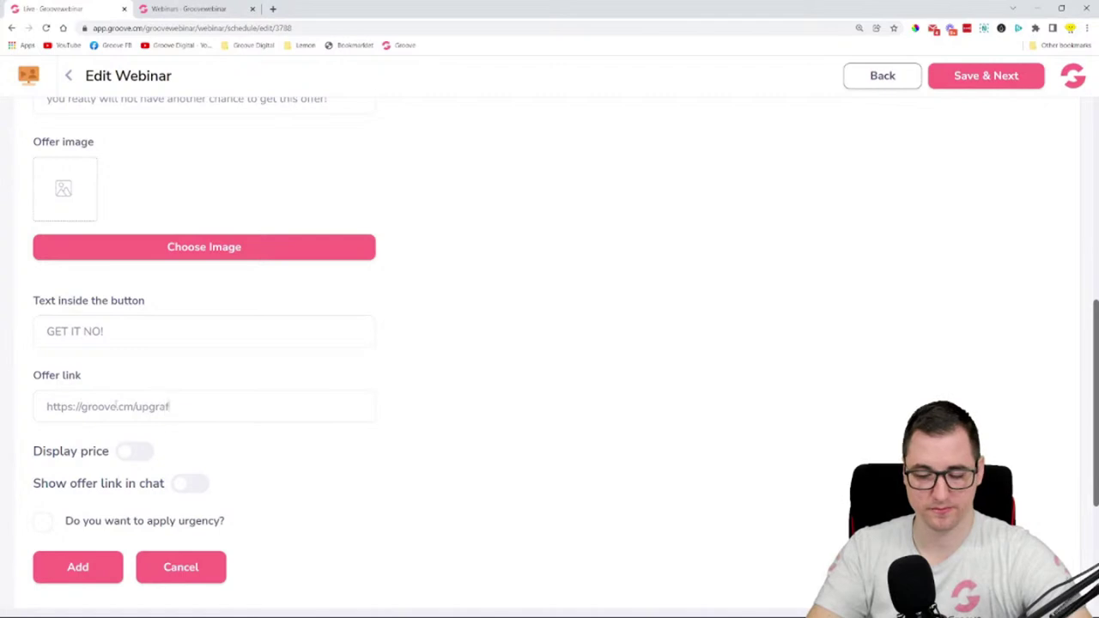
pyautogui.write('de')
pyautogui.scroll(2, 202, 322)
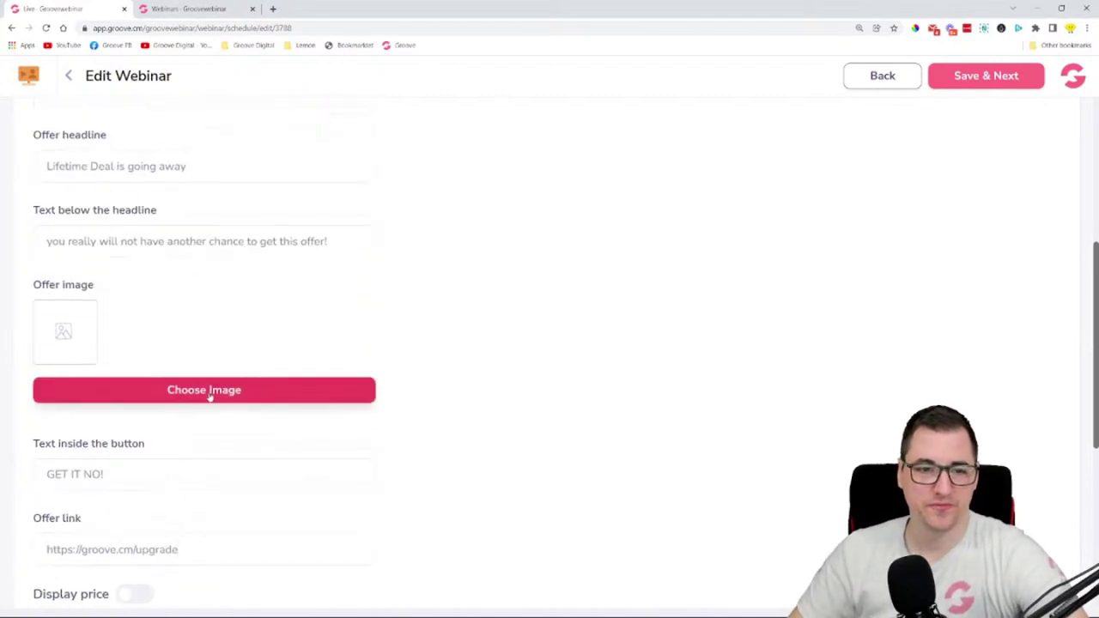
# - Attach Why-is-Groovefunnel-free-700x441.jpeg from the image library as the offer image
pyautogui.click(211, 391)
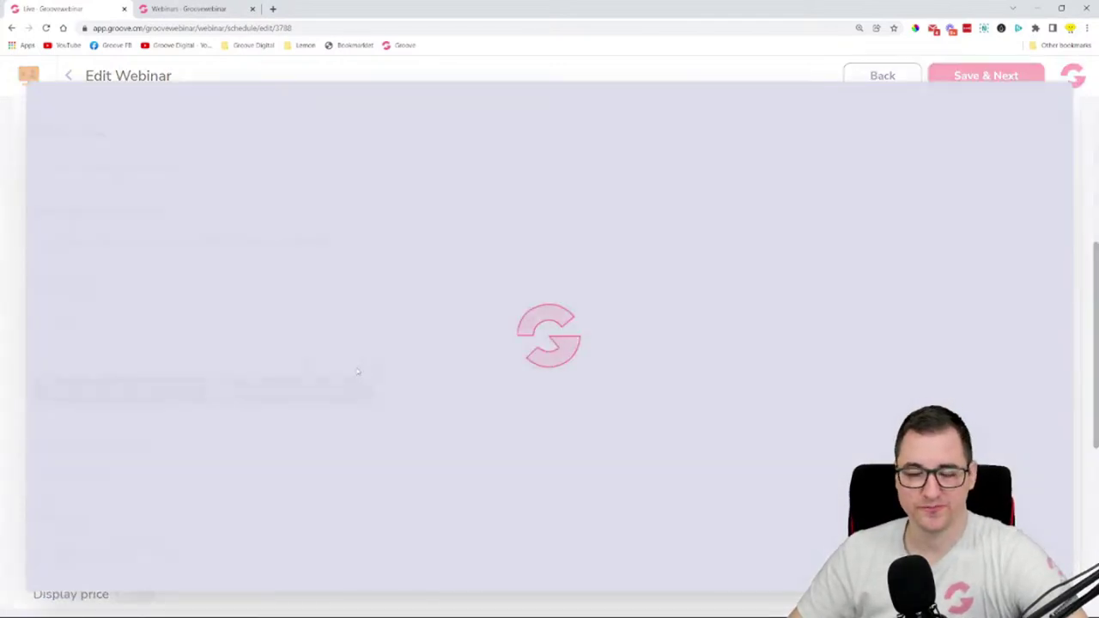
pyautogui.scroll(-3, 483, 254)
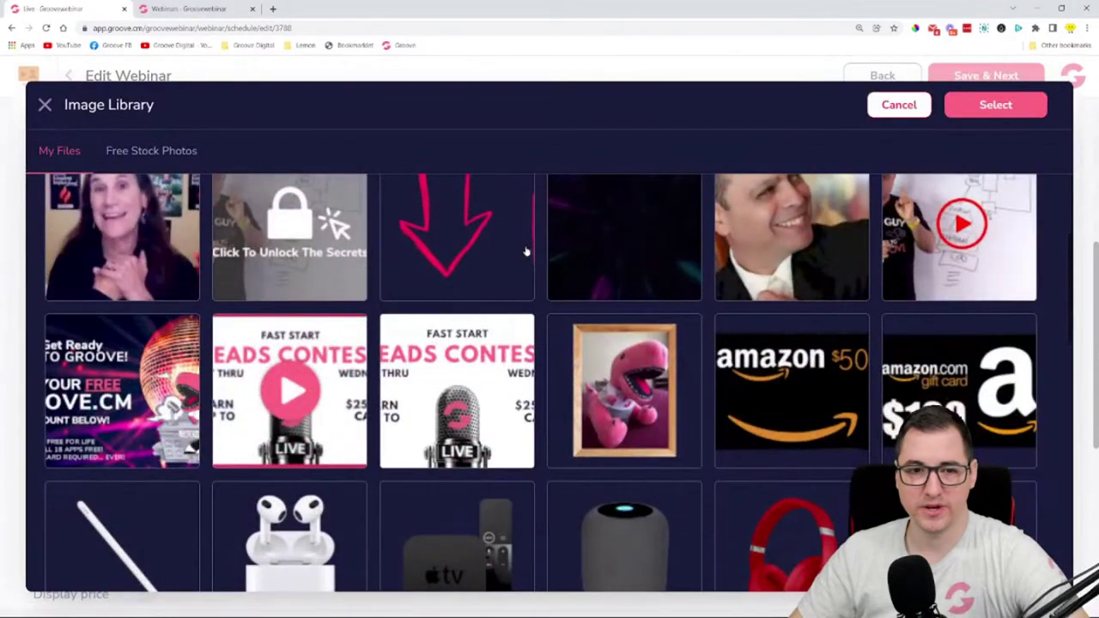
pyautogui.scroll(-10, 526, 251)
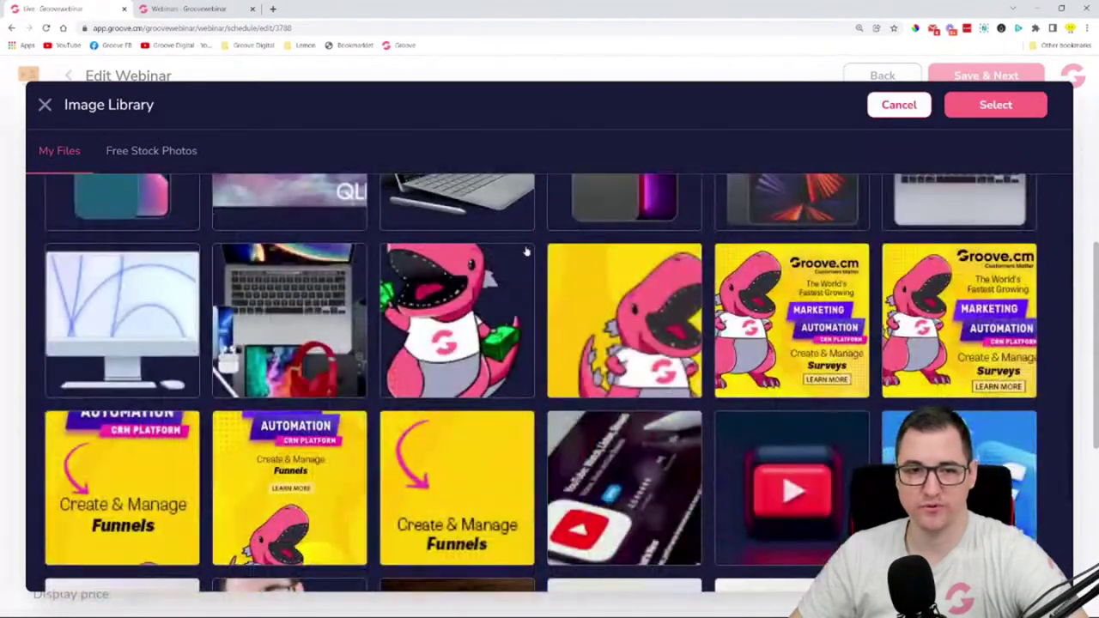
pyautogui.scroll(-5, 527, 251)
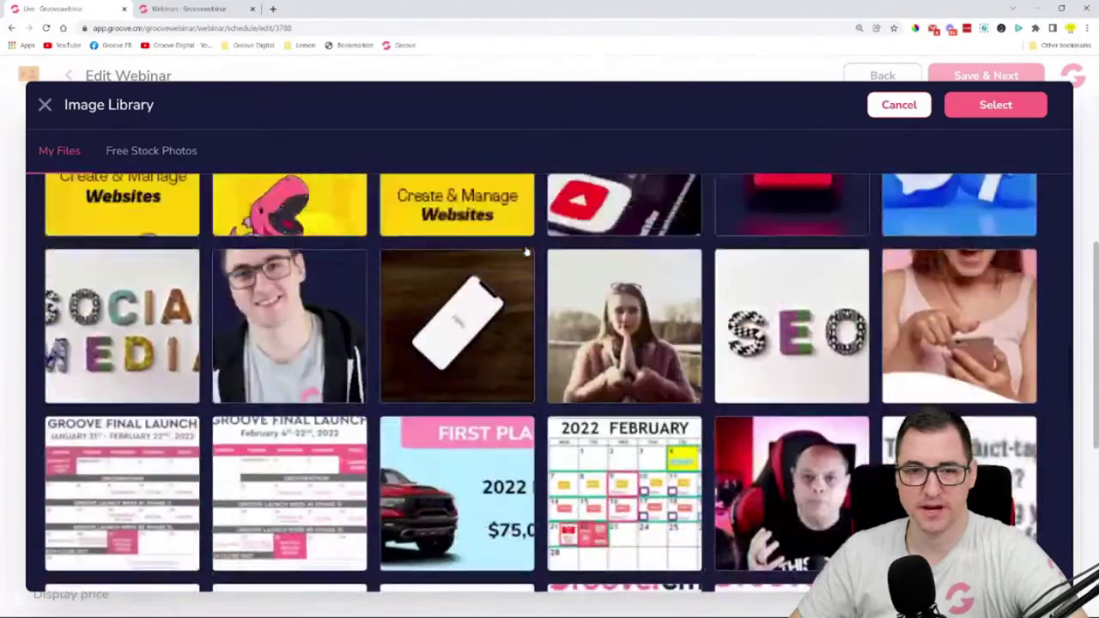
pyautogui.scroll(-10, 526, 249)
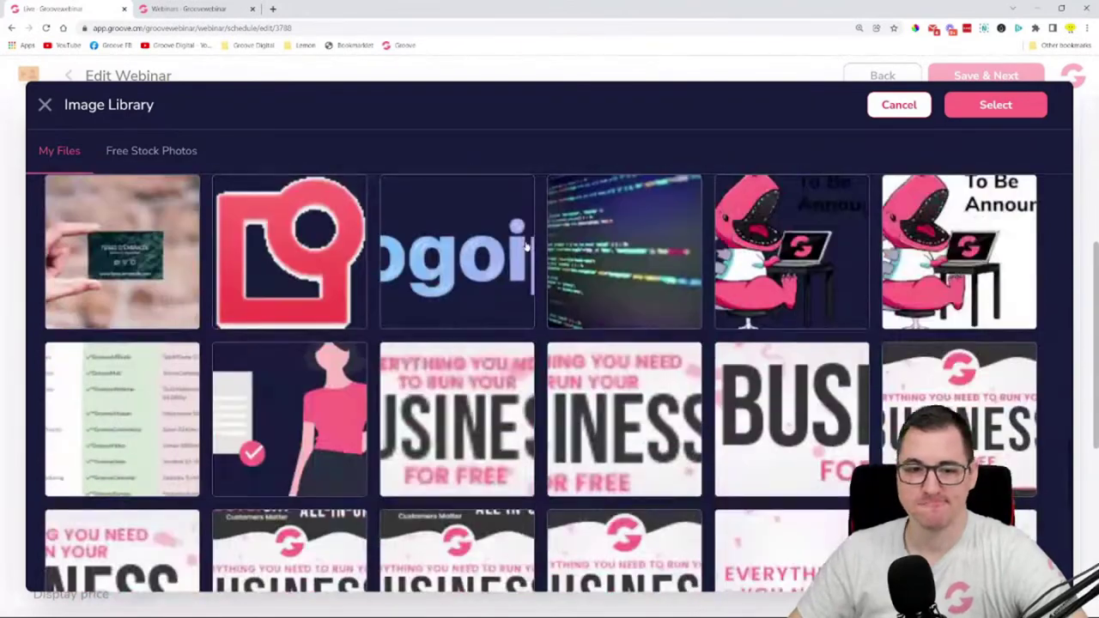
pyautogui.scroll(-10, 530, 245)
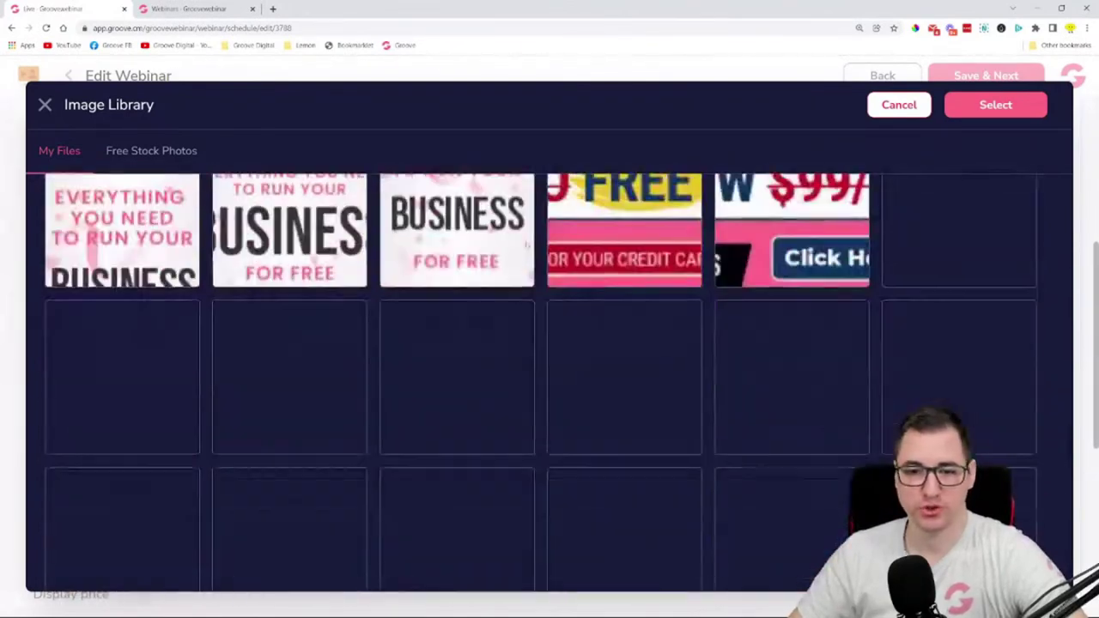
pyautogui.scroll(-5, 528, 247)
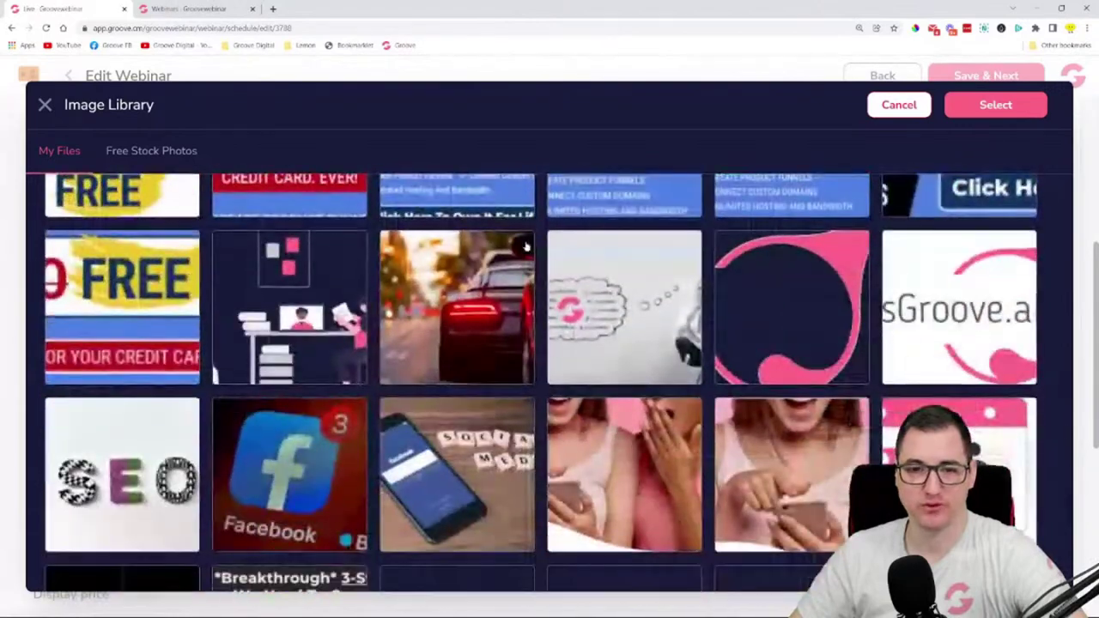
pyautogui.click(632, 305)
pyautogui.click(996, 104)
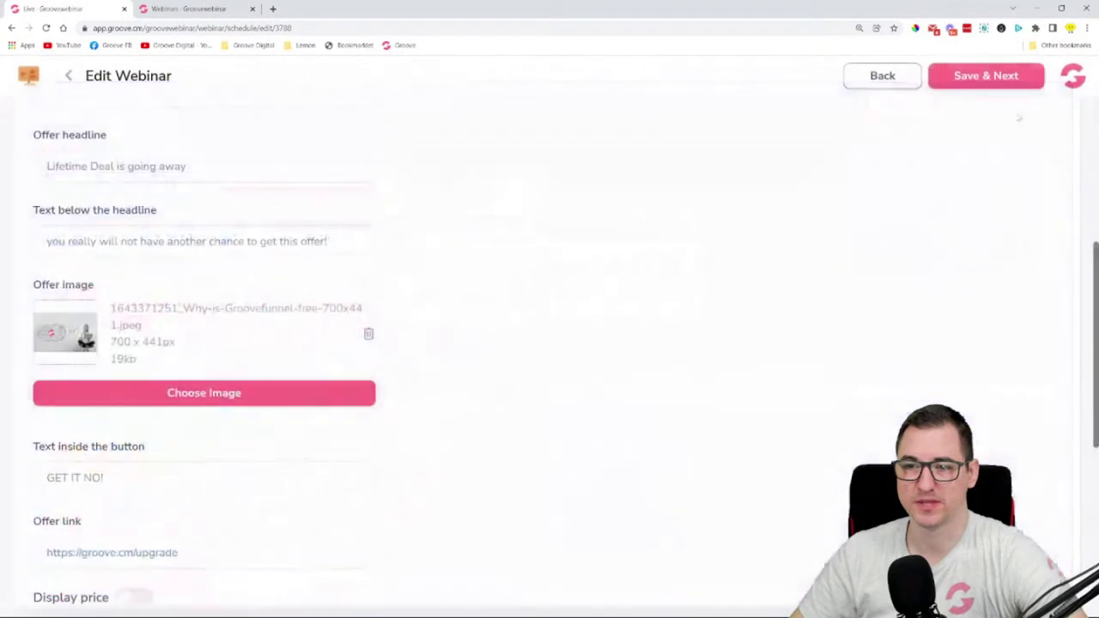
# - Change the button text to 'GET IT NOW!', leave Display price off, and enable the Sticky Offer chat link
pyautogui.scroll(-2, 92, 343)
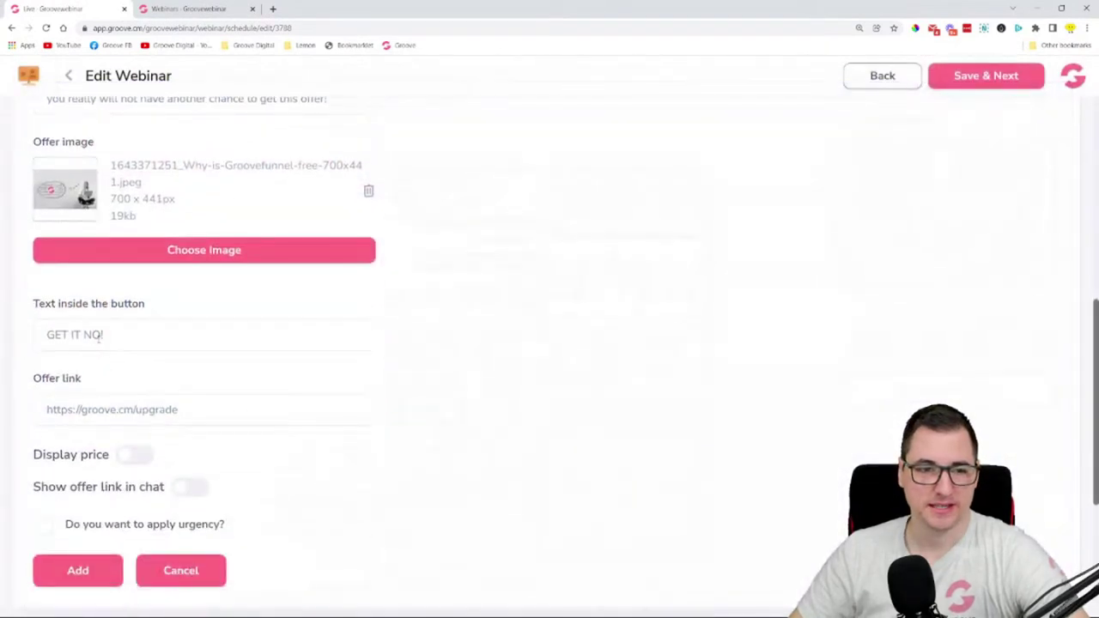
pyautogui.write('W!')
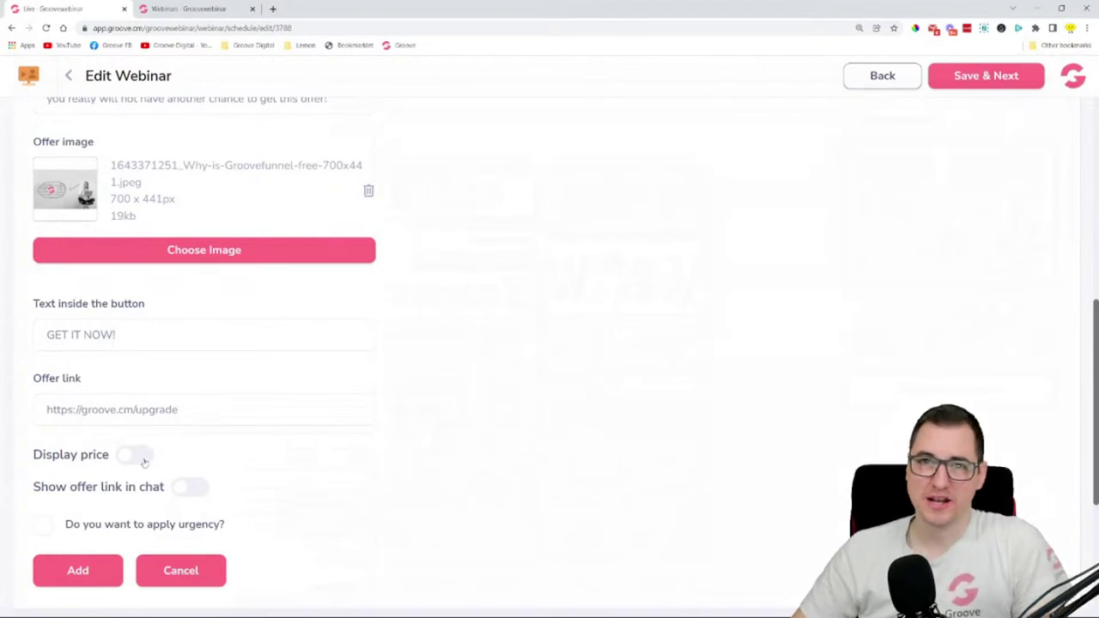
pyautogui.click(144, 460)
pyautogui.scroll(-1, 307, 479)
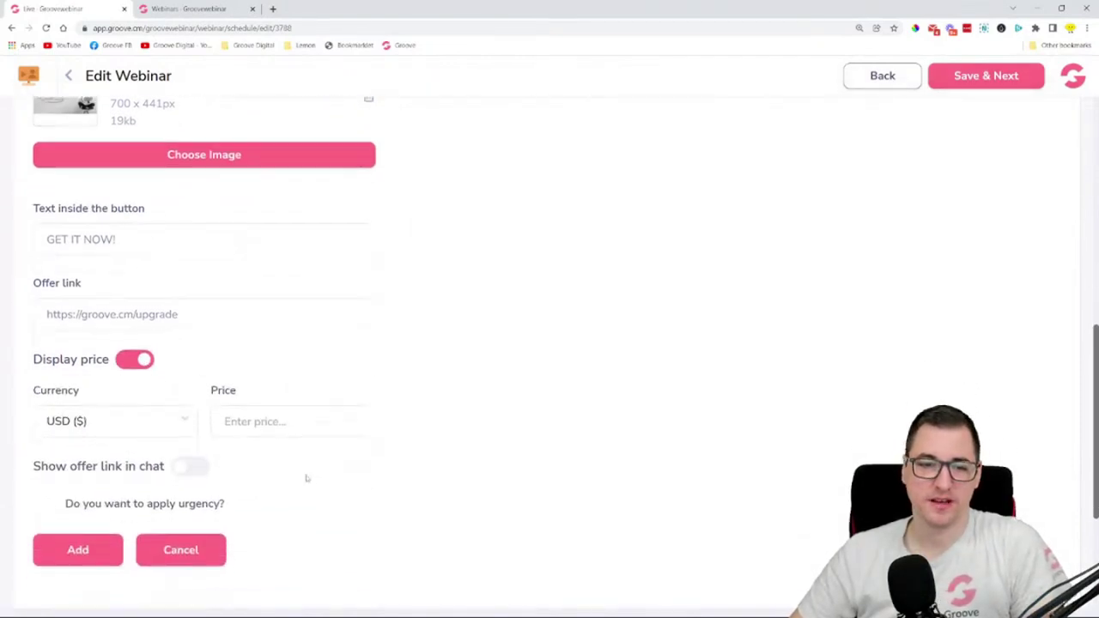
pyautogui.scroll(-1, 258, 455)
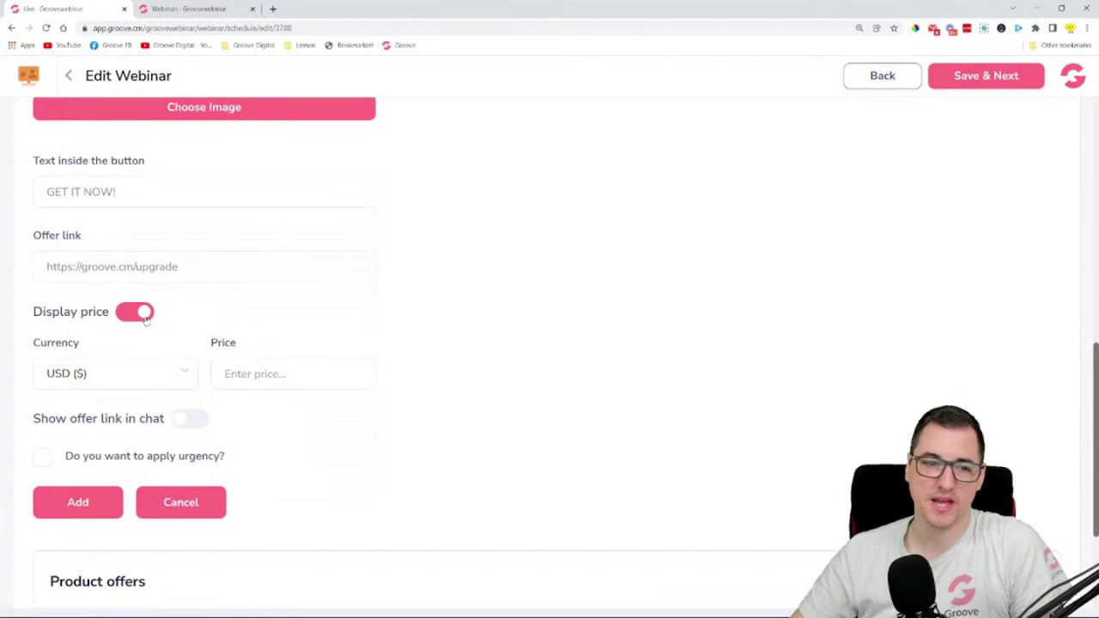
pyautogui.click(138, 316)
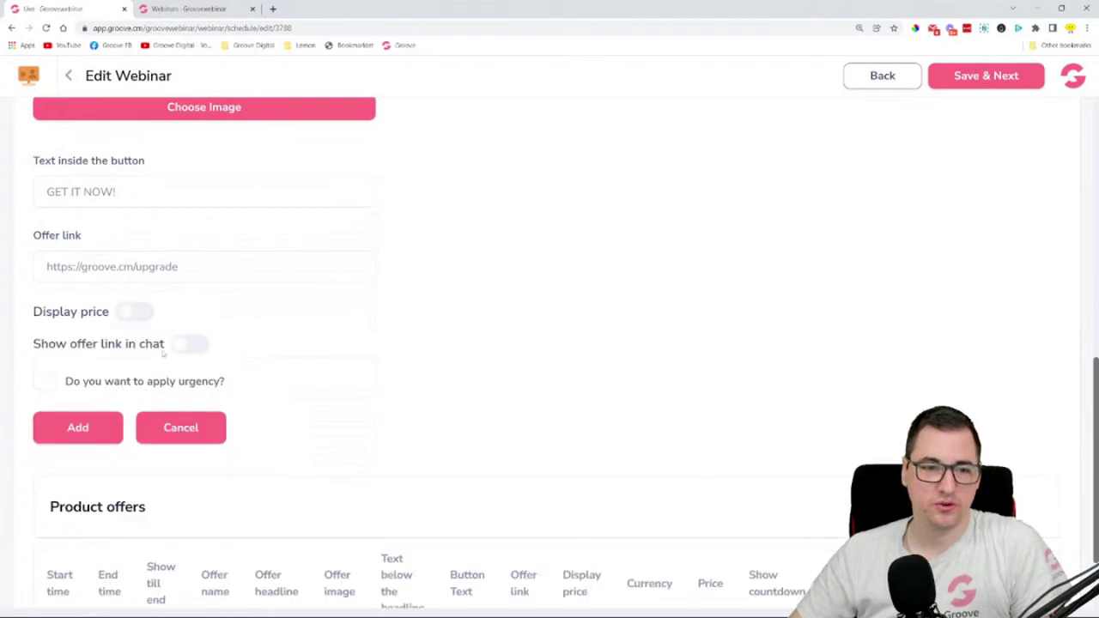
pyautogui.click(189, 345)
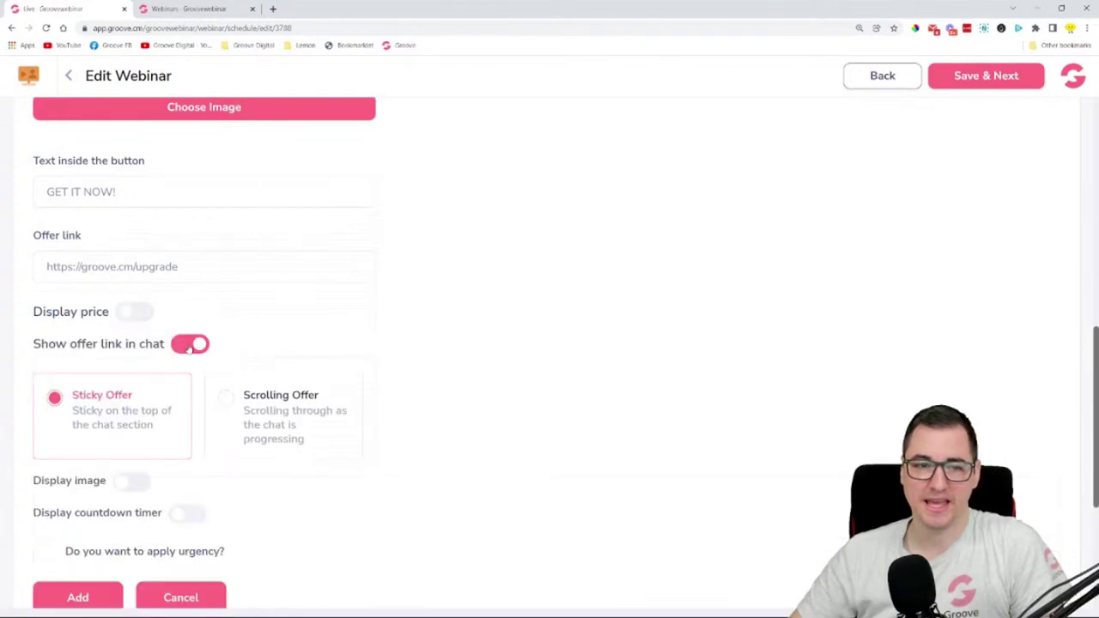
pyautogui.scroll(-2, 361, 337)
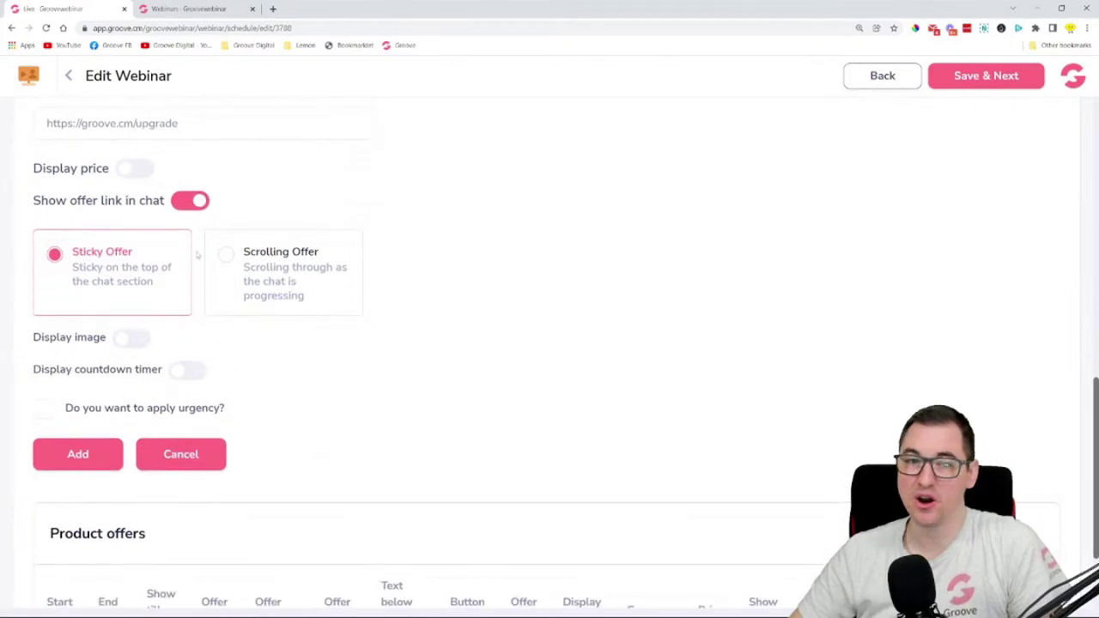
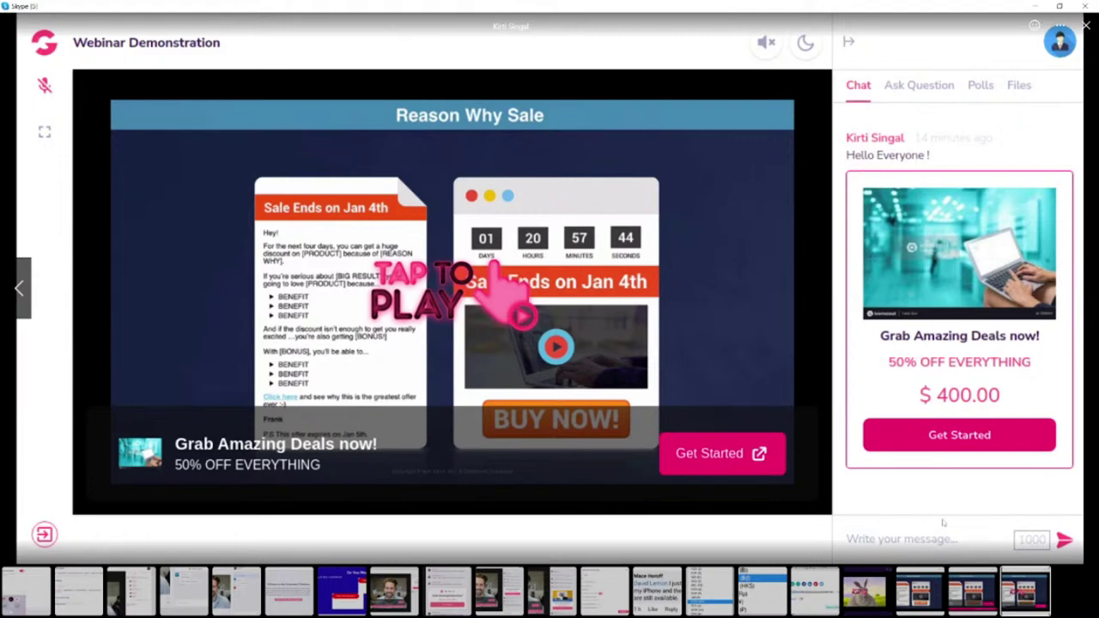
# - Close the enlarged screenshot and the Skype window to reveal Chrome's Edit Webinar page
pyautogui.click(1085, 26)
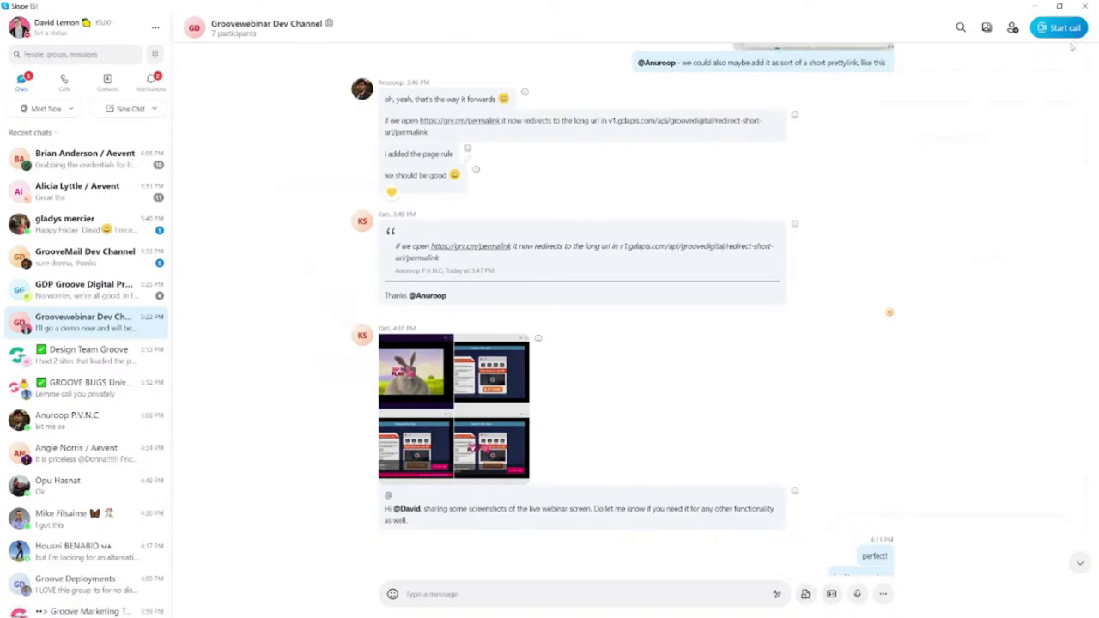
pyautogui.click(1034, 6)
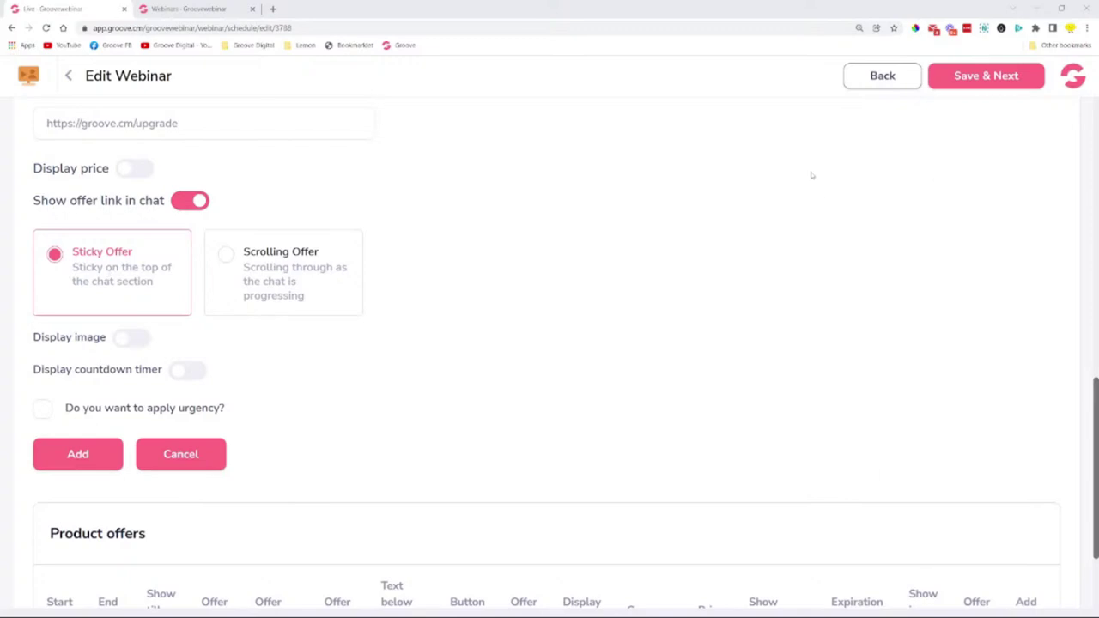
# - Add a Scrolling Offer shown again after 25 comments, with image and countdown timer displayed
pyautogui.click(292, 283)
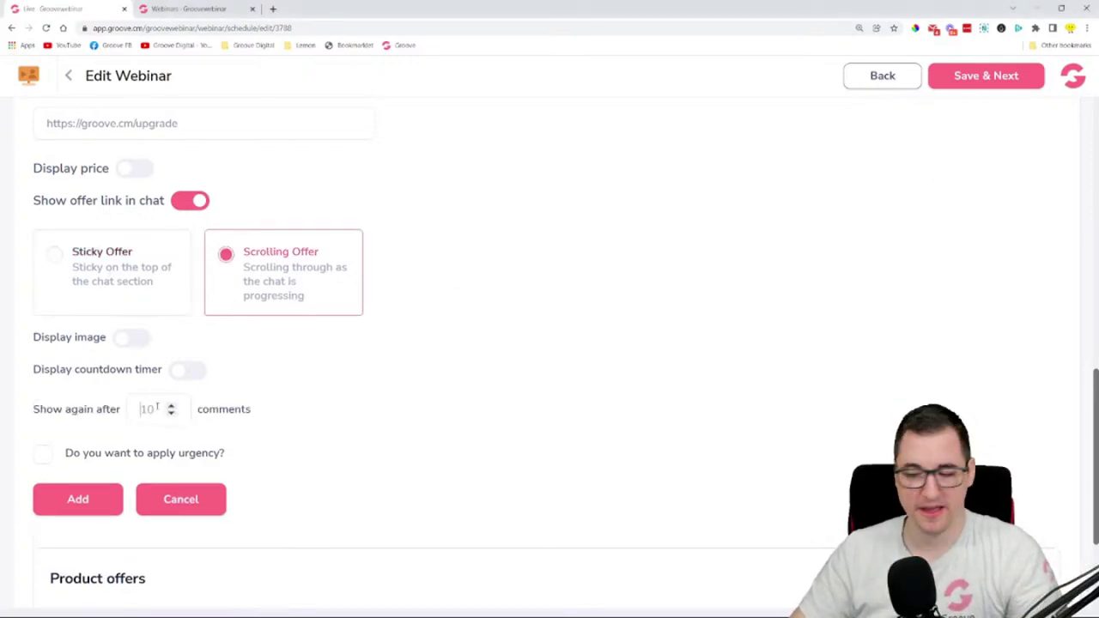
pyautogui.doubleClick(157, 407)
pyautogui.write('25')
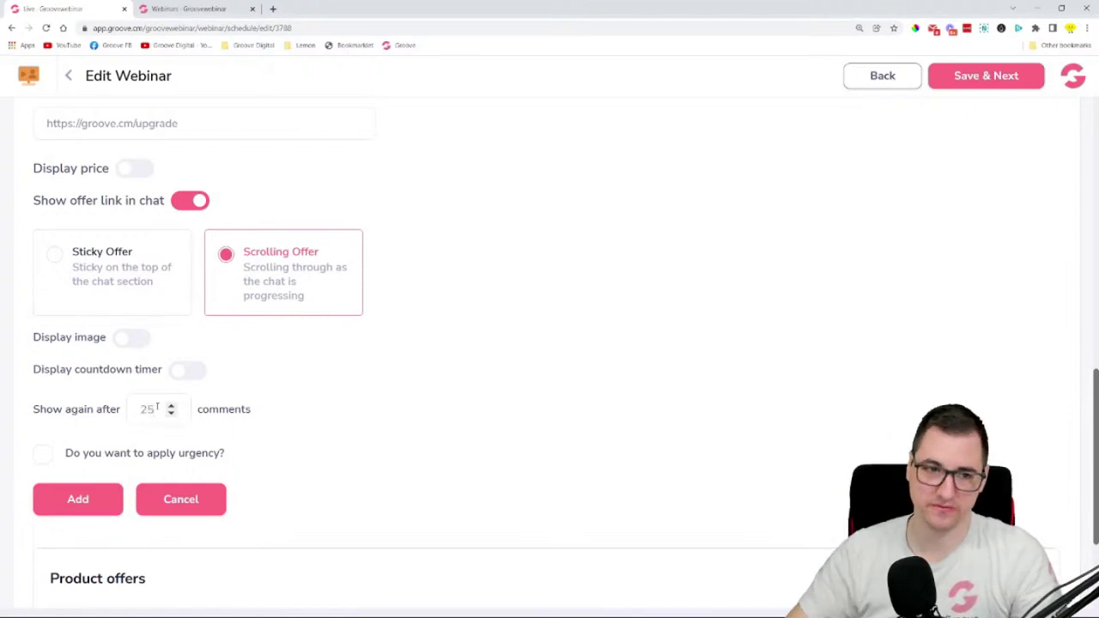
pyautogui.click(133, 337)
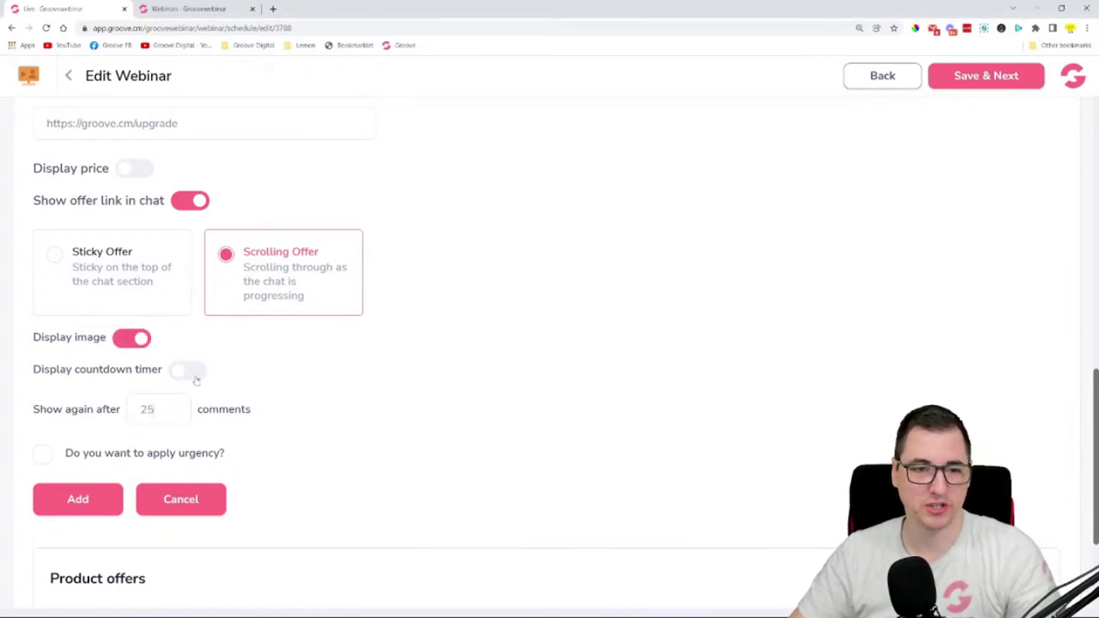
pyautogui.click(191, 373)
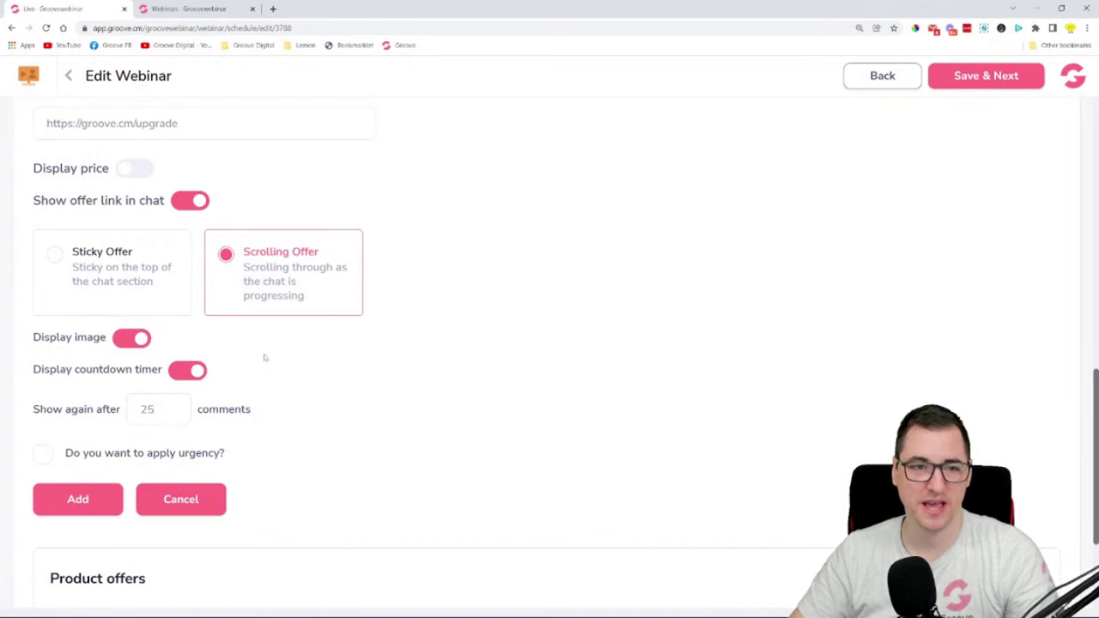
pyautogui.scroll(-1, 423, 371)
pyautogui.click(78, 428)
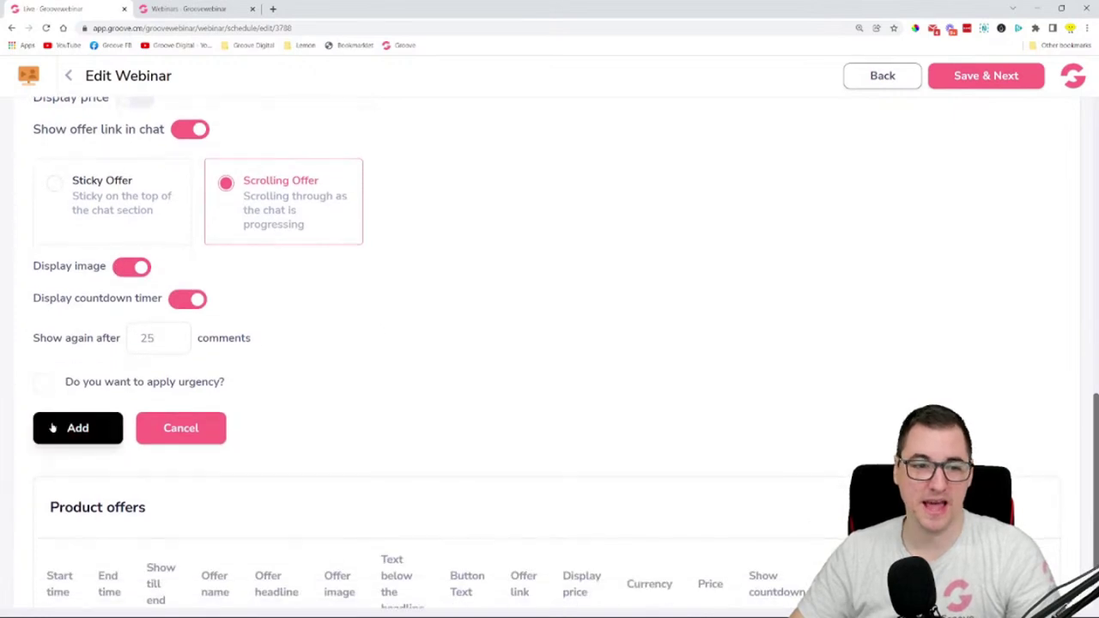
# - Review the timing shown in the new offer row of the Product offers list
pyautogui.scroll(-3, 337, 320)
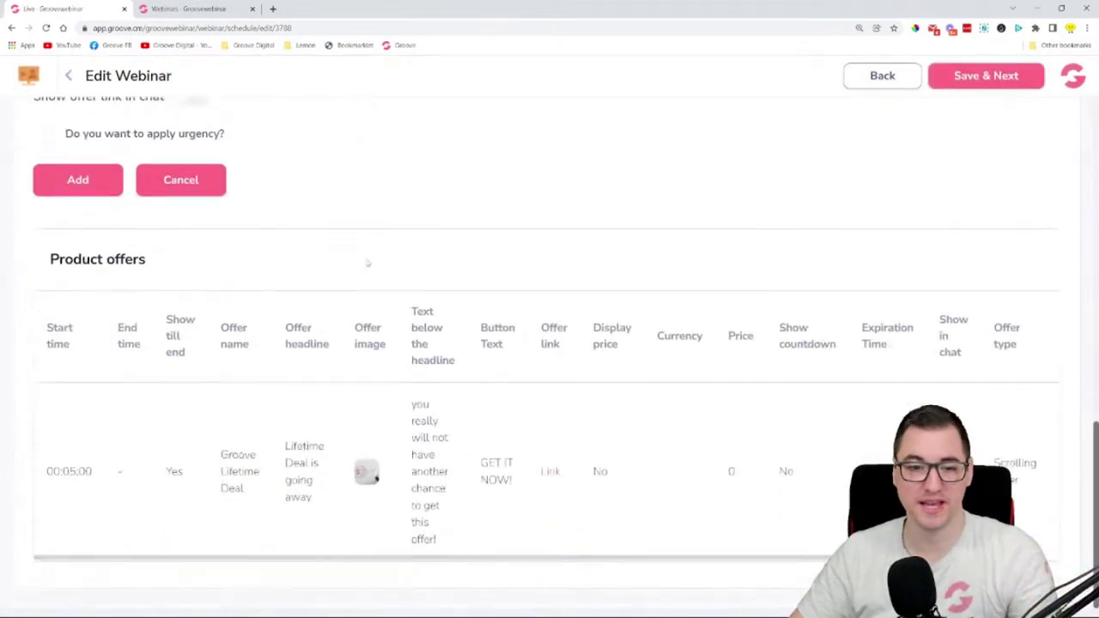
pyautogui.scroll(2, 365, 262)
pyautogui.scroll(-2, 376, 269)
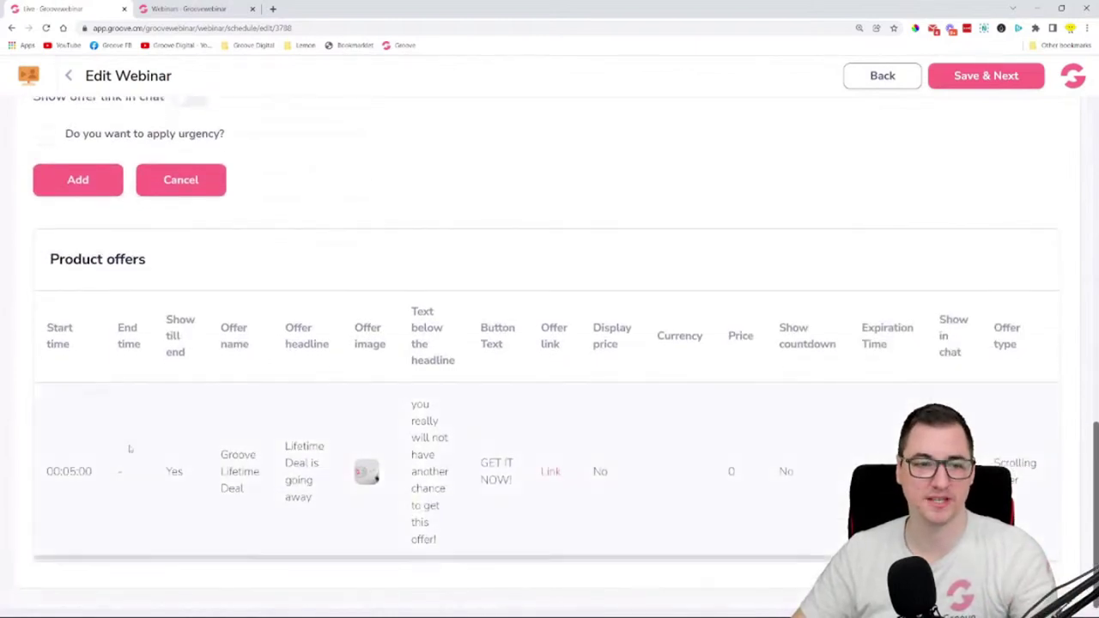
pyautogui.scroll(4, 437, 297)
pyautogui.scroll(-1, 521, 300)
pyautogui.scroll(-3, 520, 299)
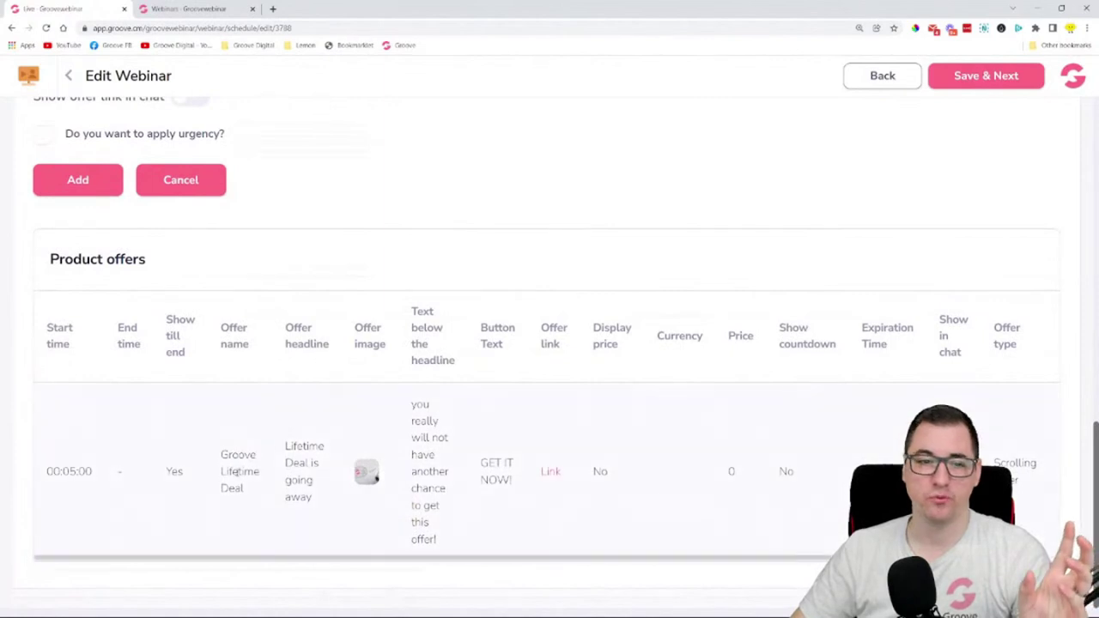
pyautogui.moveTo(68, 472); pyautogui.dragTo(133, 478)
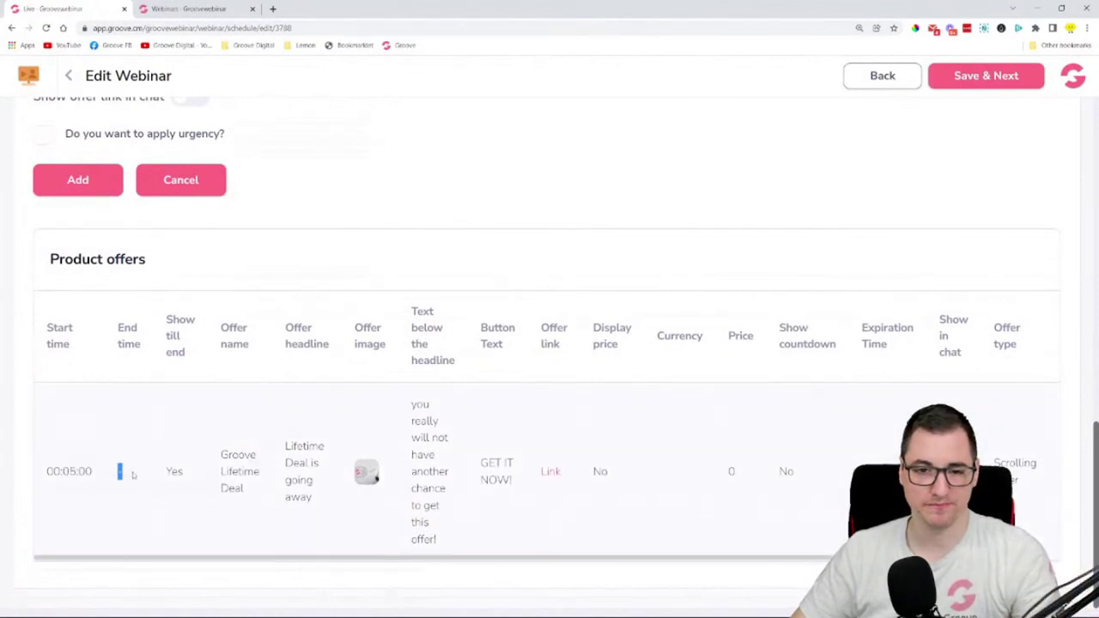
pyautogui.scroll(8, 340, 314)
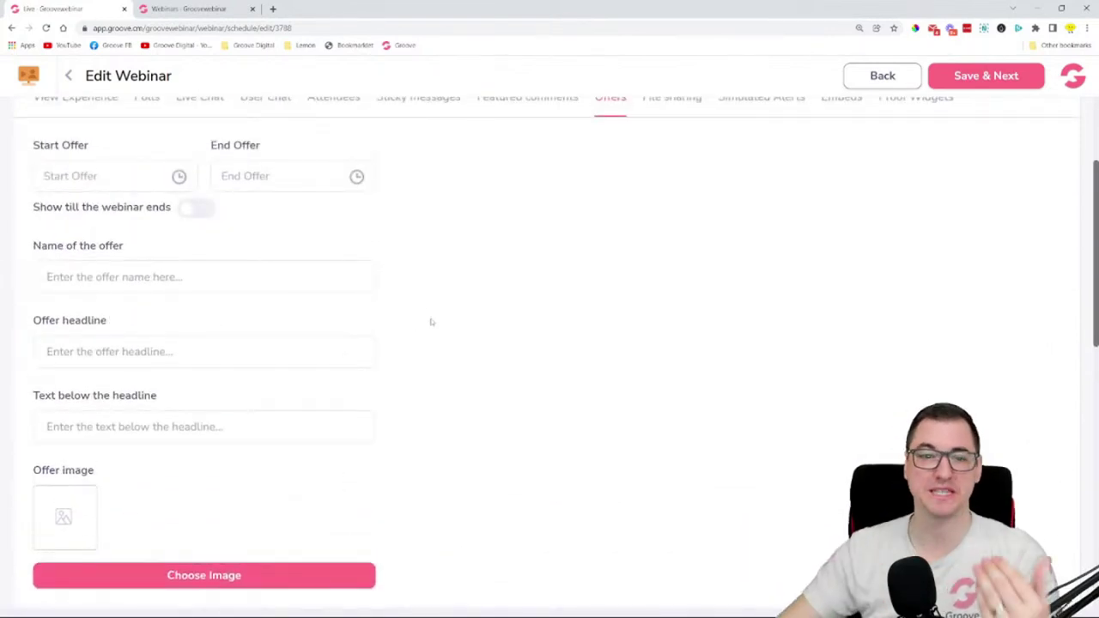
pyautogui.scroll(-2, 433, 323)
pyautogui.scroll(-4, 488, 288)
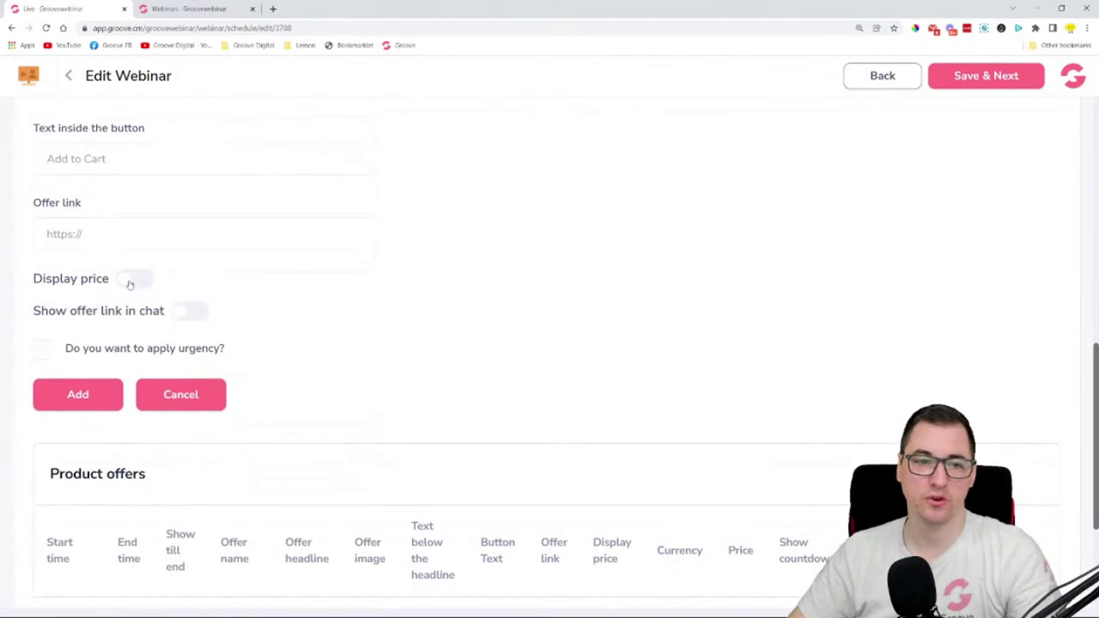
pyautogui.scroll(-3, 131, 283)
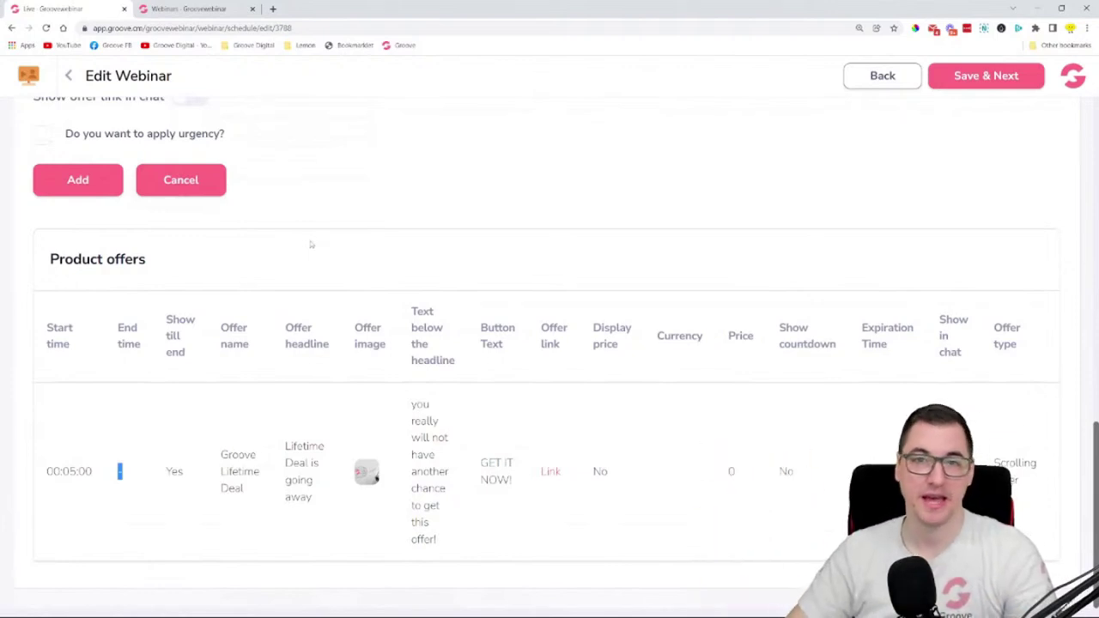
pyautogui.scroll(1, 343, 240)
pyautogui.scroll(2, 345, 239)
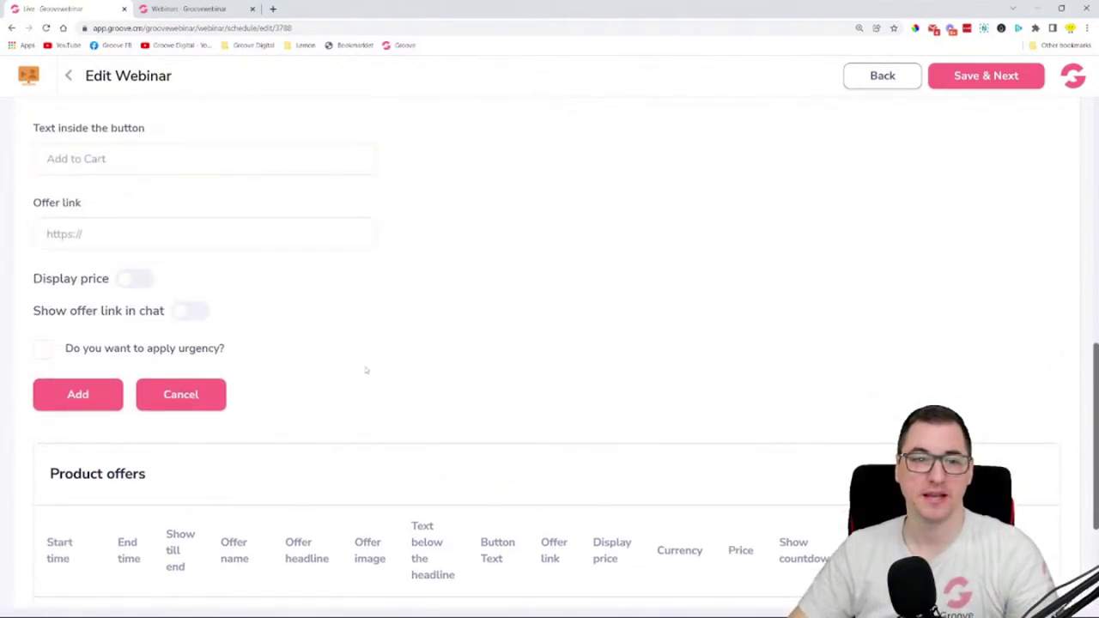
pyautogui.scroll(1, 365, 370)
pyautogui.scroll(-4, 473, 324)
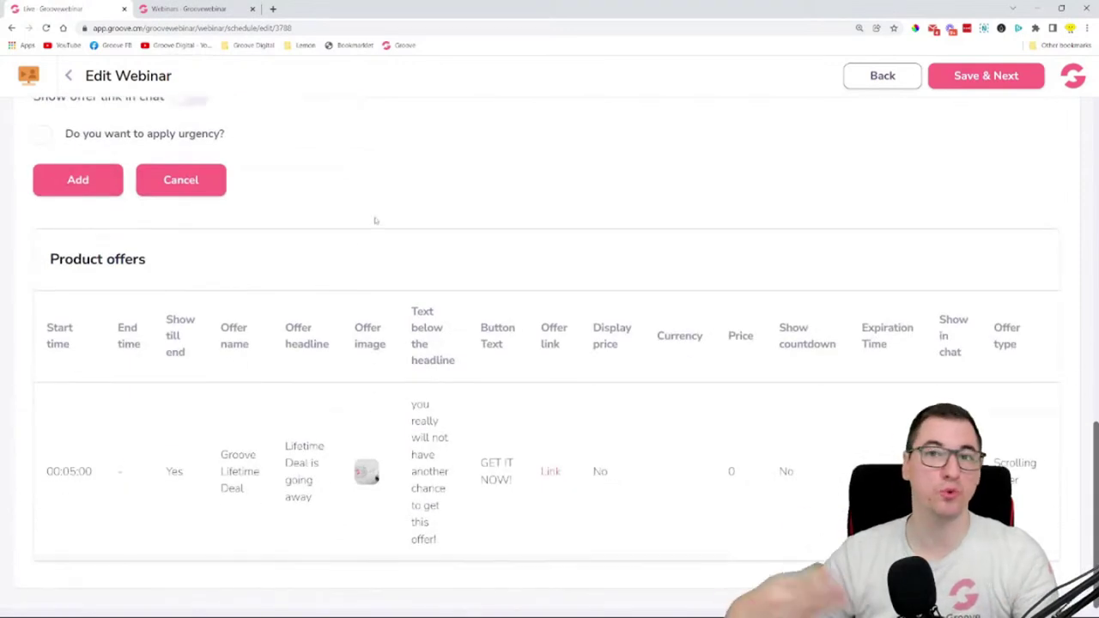
pyautogui.scroll(6, 381, 225)
pyautogui.scroll(6, 455, 275)
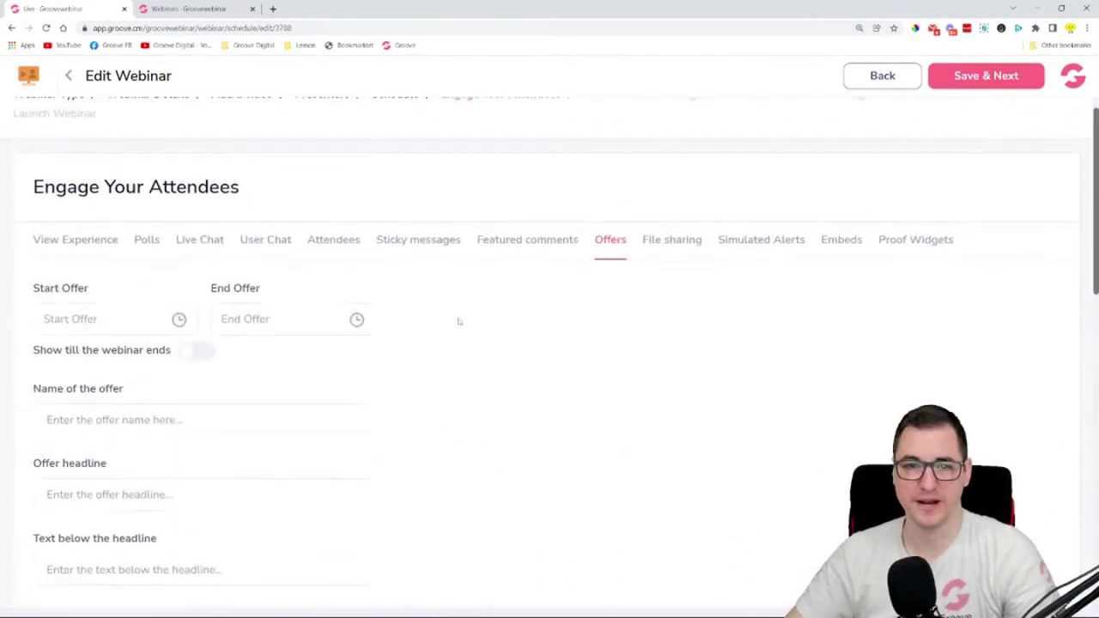
# - Show the webinar's File sharing tab, then start a new Chrome tab on Google
pyautogui.click(679, 247)
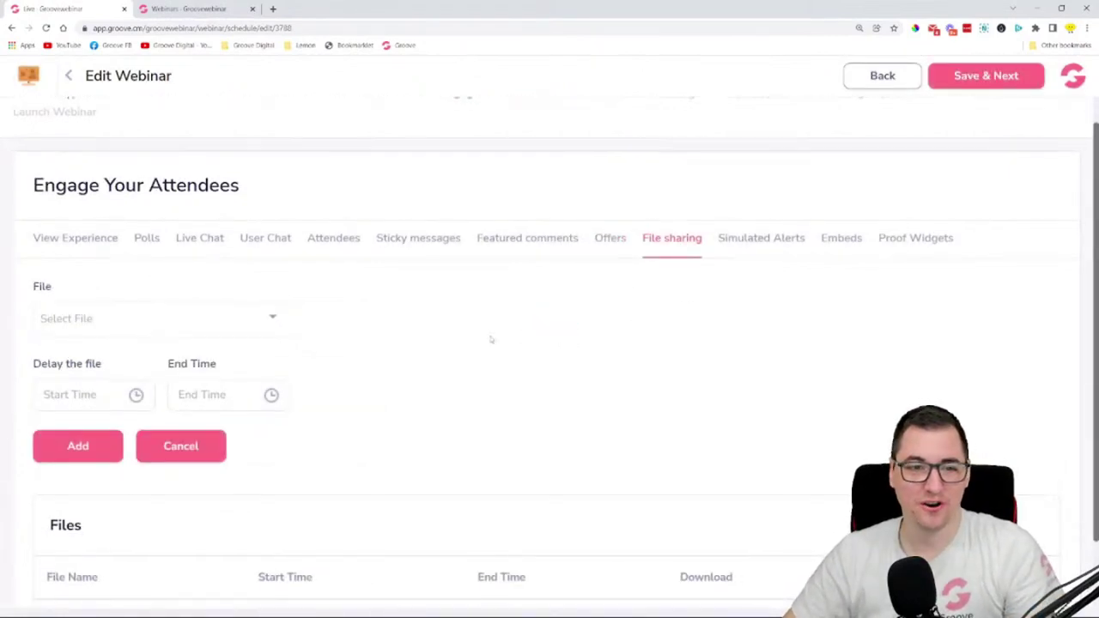
pyautogui.scroll(-1, 491, 339)
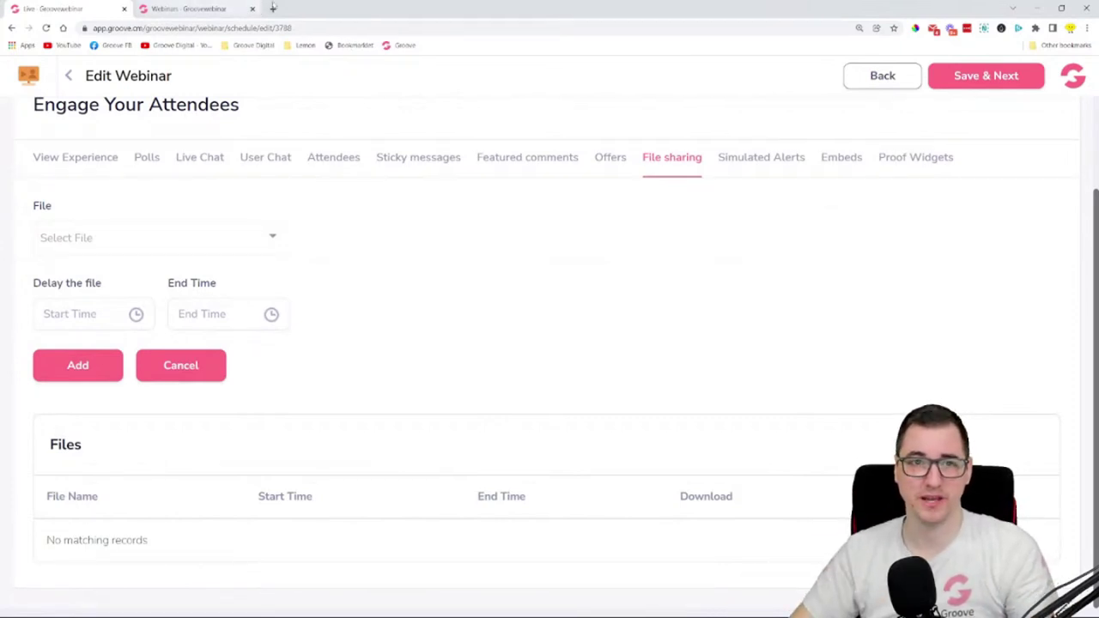
pyautogui.click(273, 8)
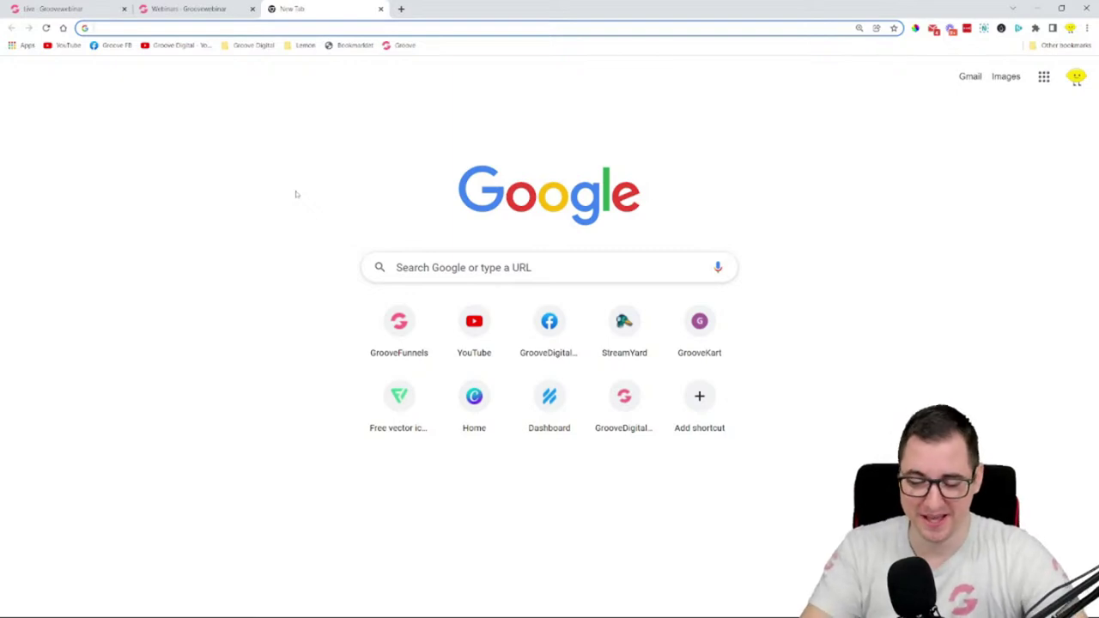
# - Load groovedigital.com/grooveathon, browse its replay schedule, then return to the Live - Groovewebinar tab
pyautogui.write('groovedigi')
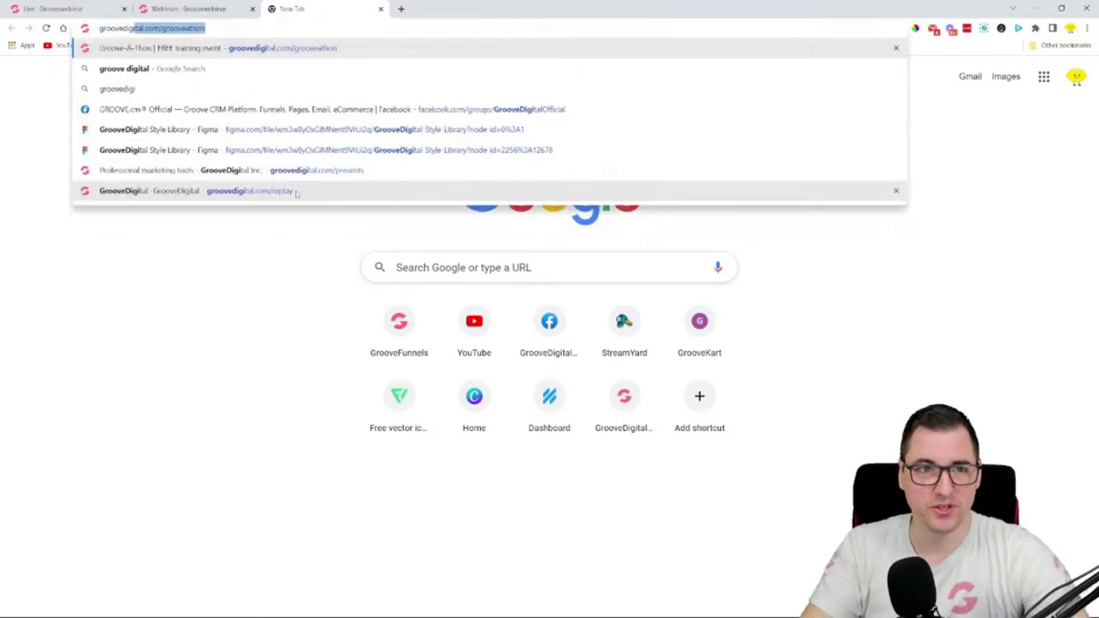
pyautogui.press('Return')
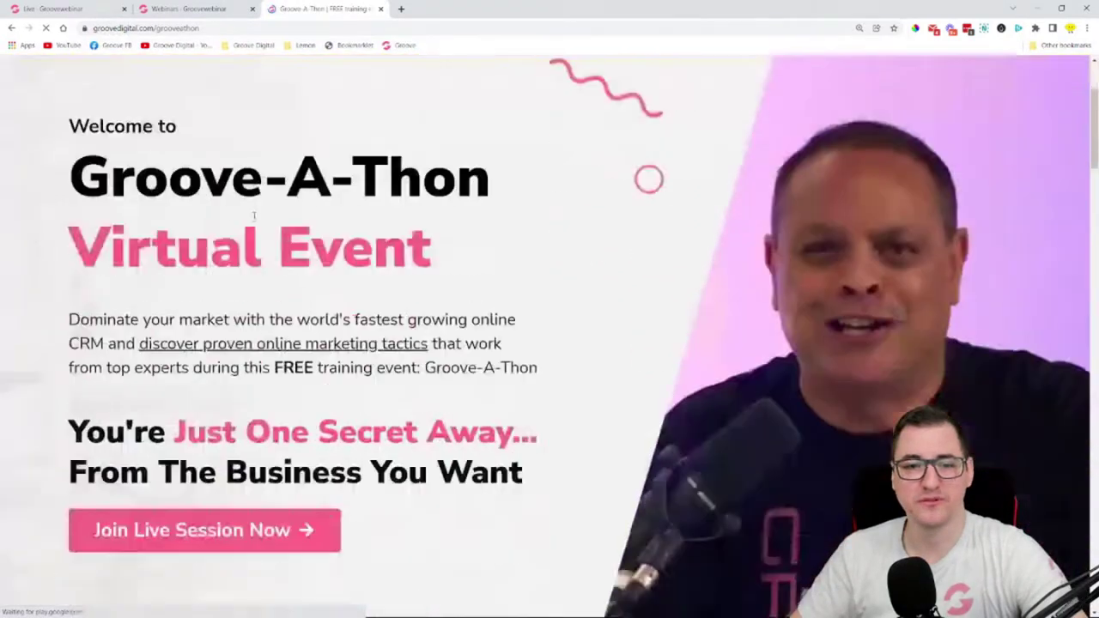
pyautogui.scroll(-20, 255, 215)
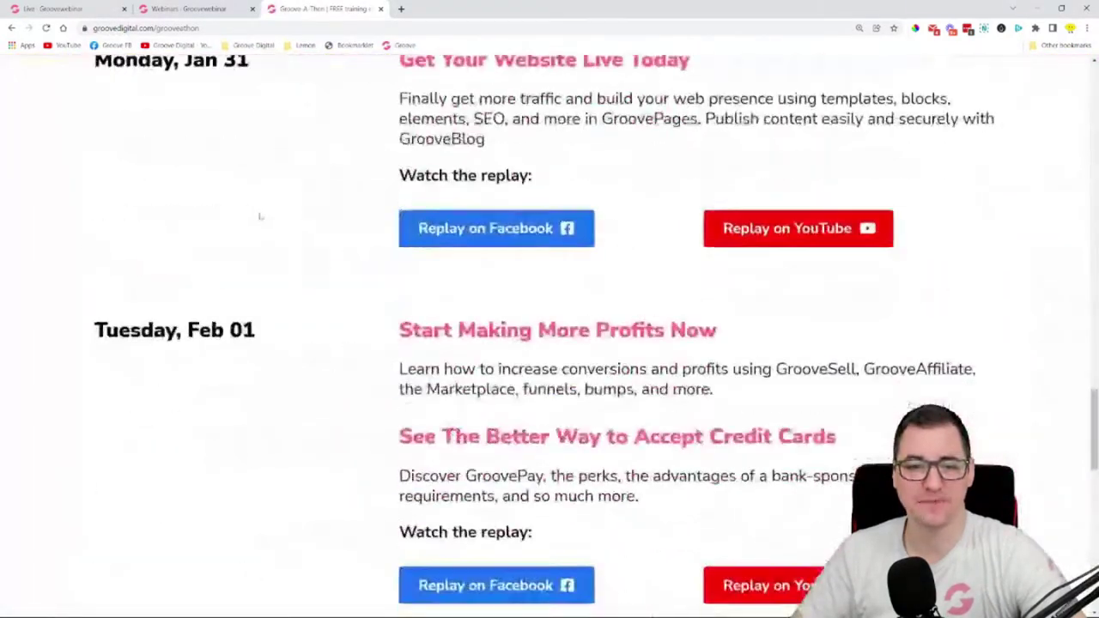
pyautogui.scroll(-12, 261, 216)
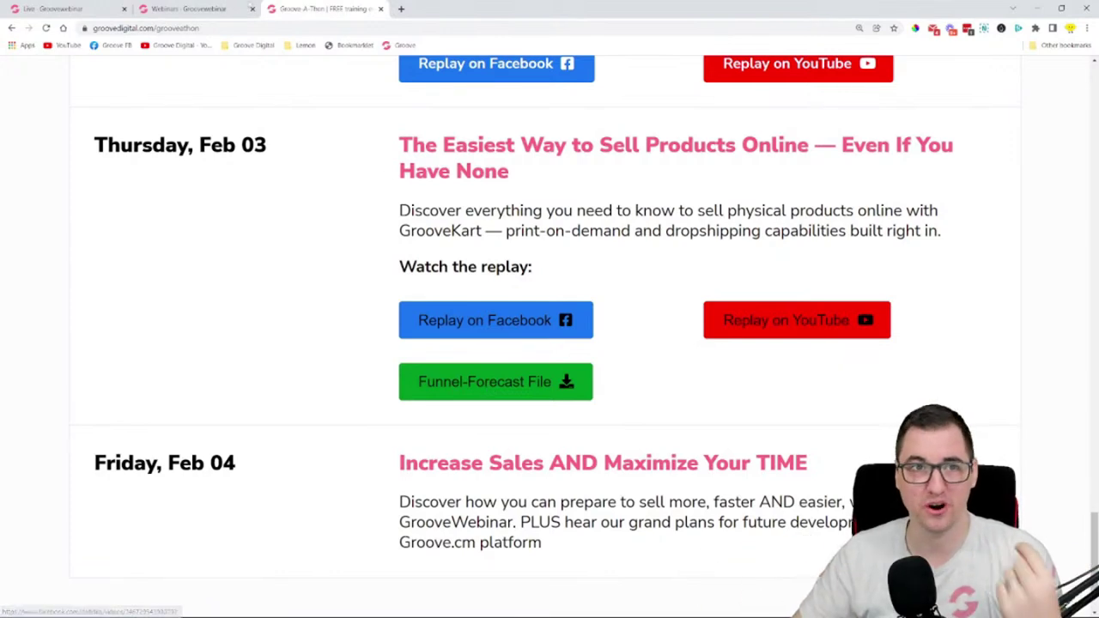
pyautogui.click(207, 9)
pyautogui.click(60, 9)
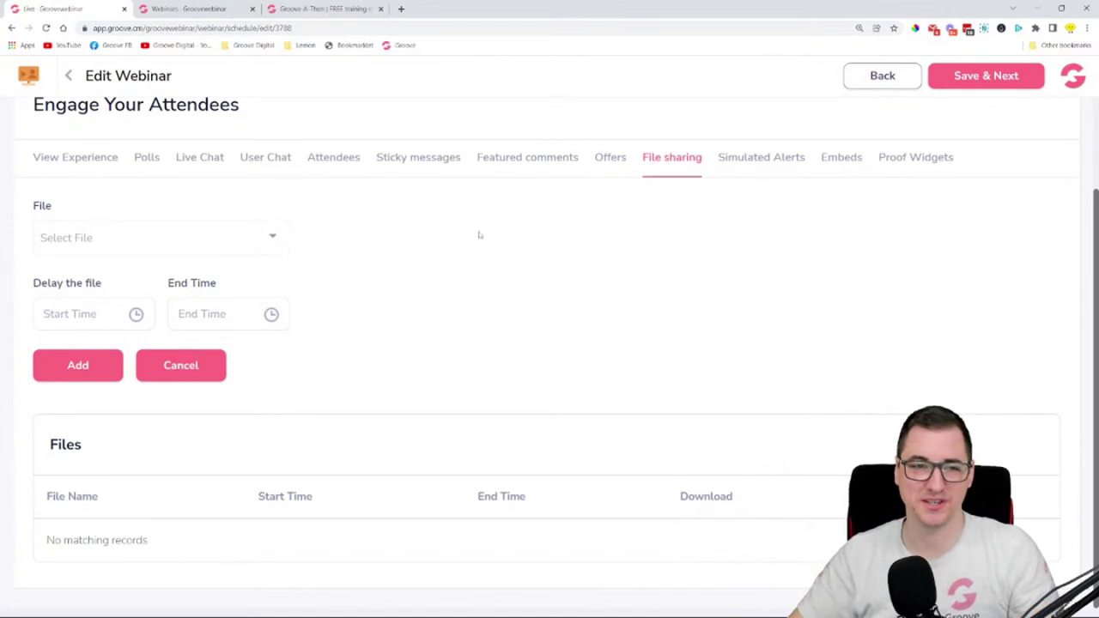
# - Check the empty file list, then open GrooveMember in a new tab from the apps switcher
pyautogui.click(260, 239)
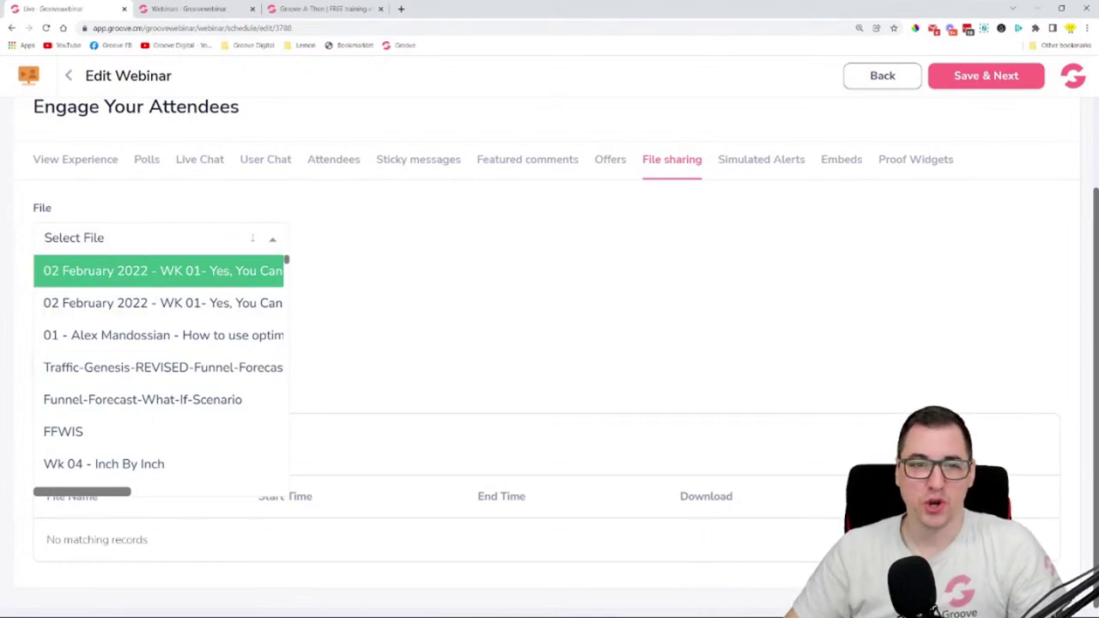
pyautogui.click(292, 238)
pyautogui.click(28, 75)
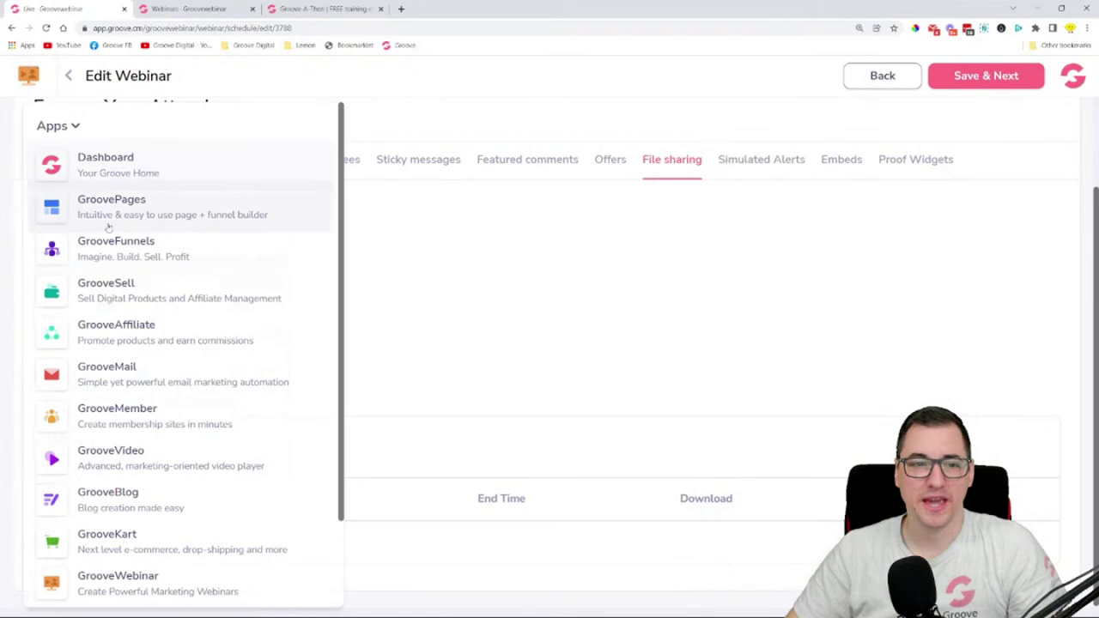
pyautogui.click(121, 416)
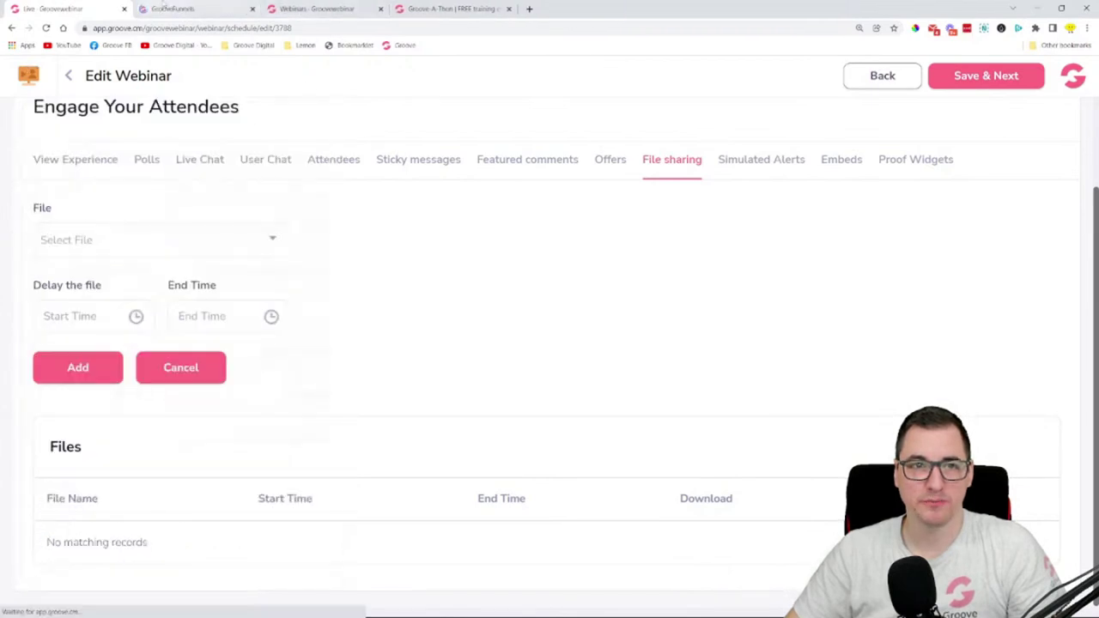
pyautogui.click(163, 8)
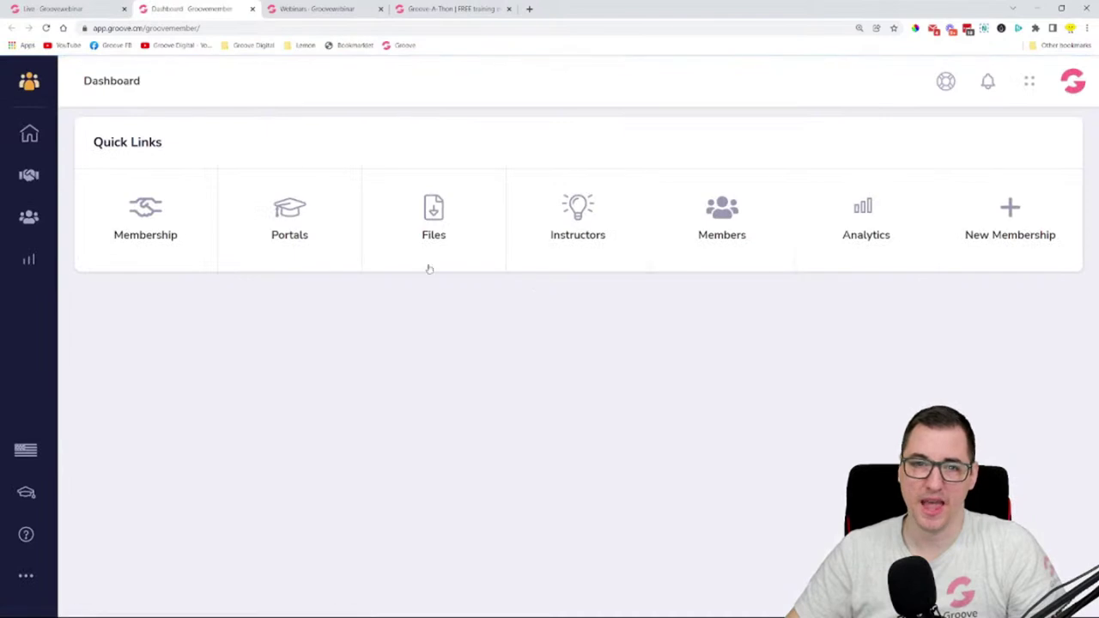
# - Browse GrooveMember's Files library, then close it and reopen the webinar's file list
pyautogui.click(452, 226)
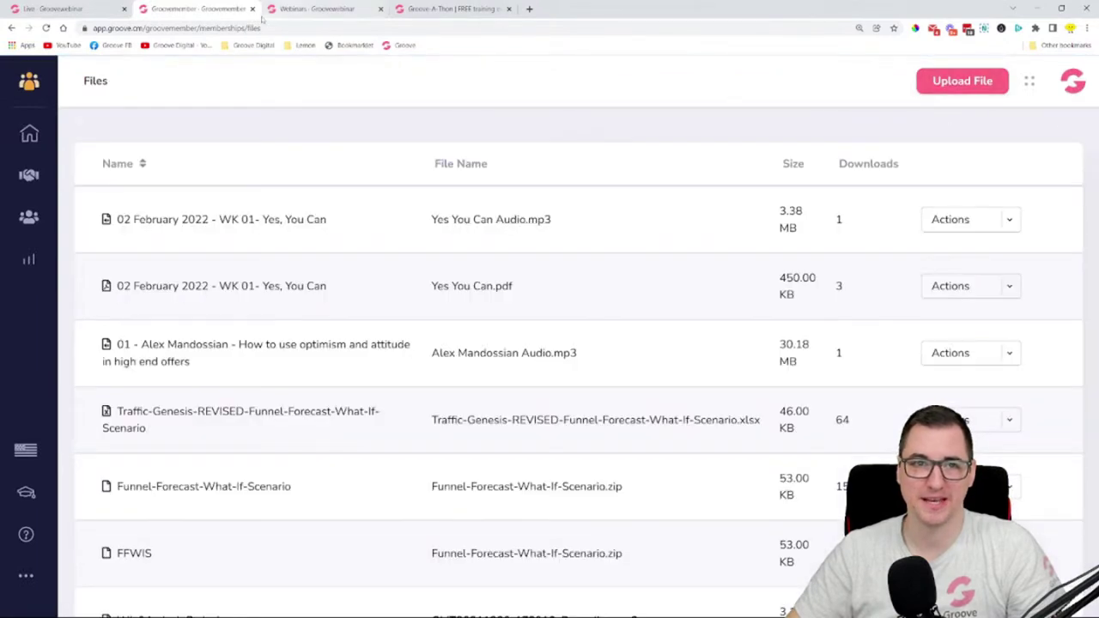
pyautogui.click(252, 8)
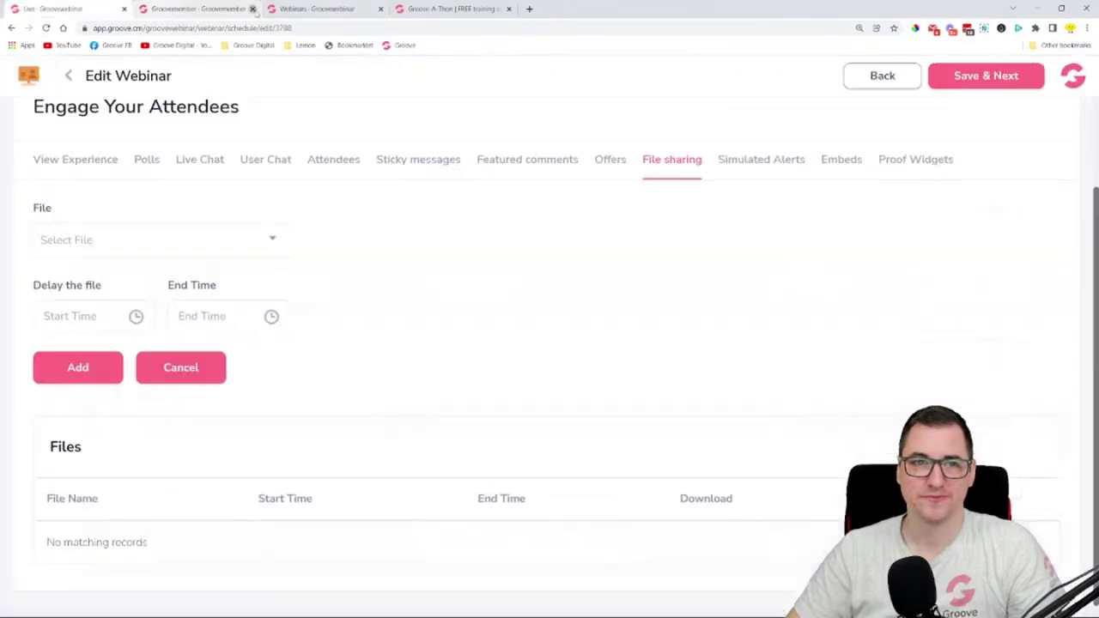
pyautogui.click(143, 241)
# - Choose Funnel-Forecast-What-If-Scenario as the shared file with a 00:10:00 delay
pyautogui.click(384, 238)
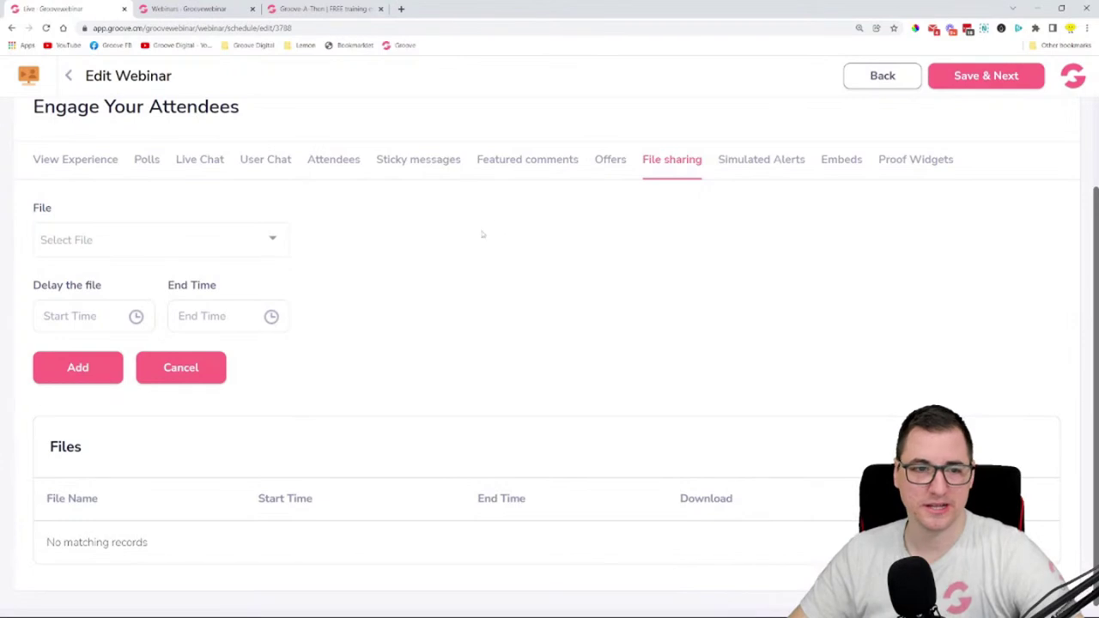
pyautogui.click(157, 238)
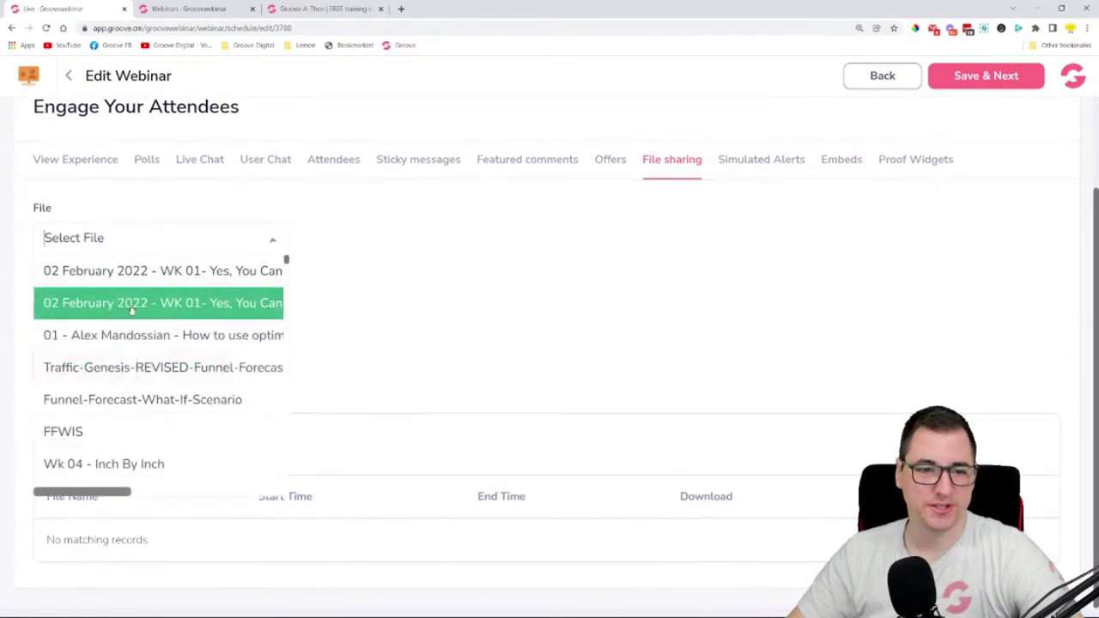
pyautogui.click(160, 397)
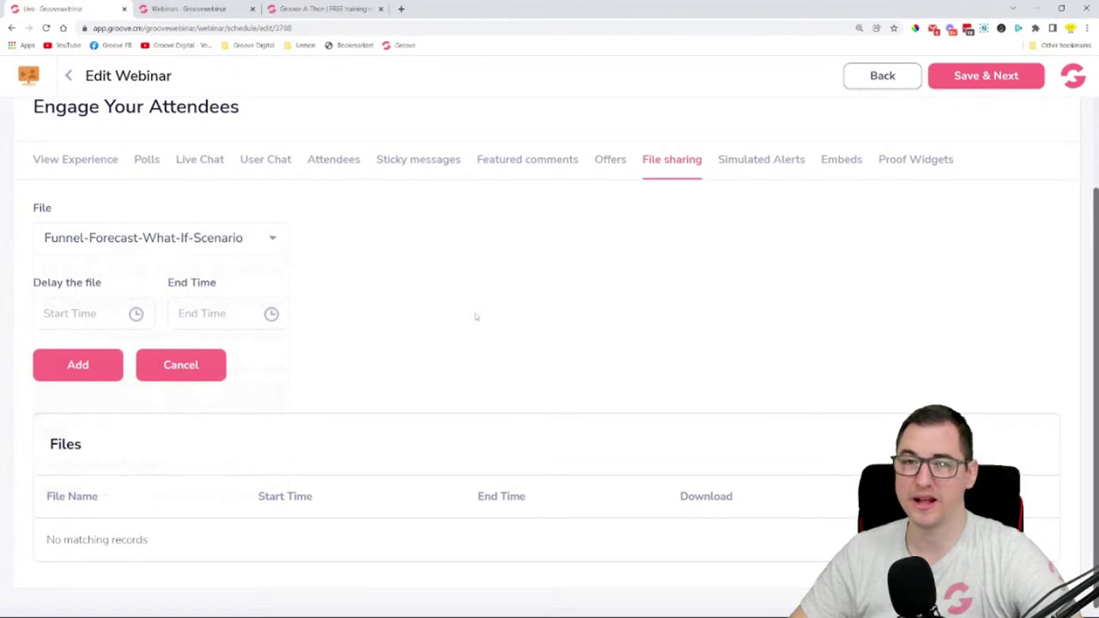
pyautogui.click(95, 324)
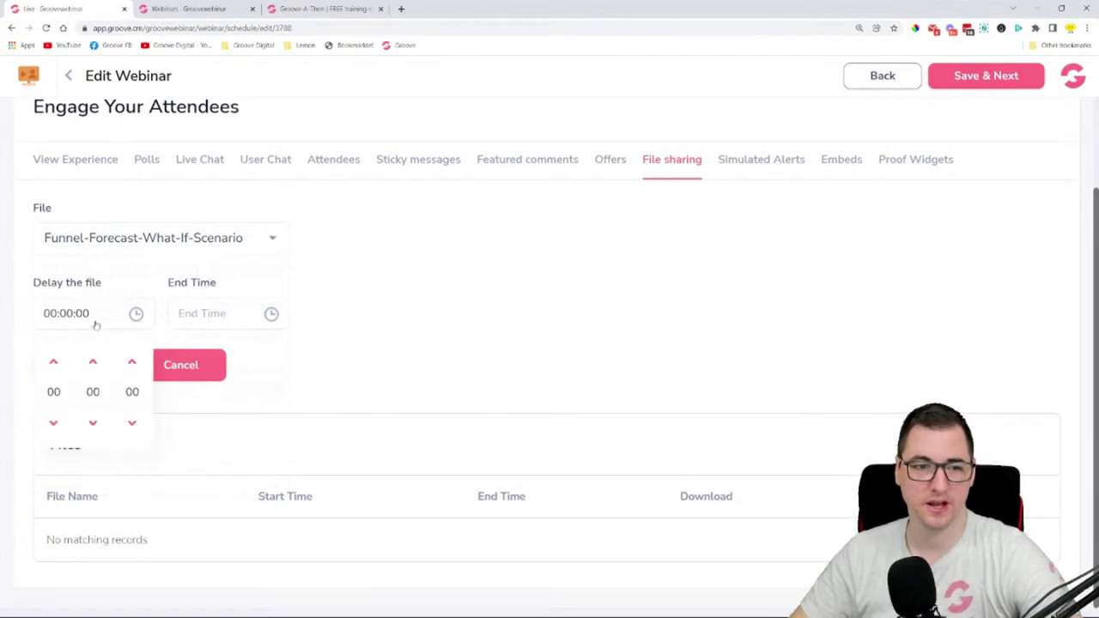
pyautogui.click(93, 362)
pyautogui.click(93, 361)
pyautogui.click(93, 362)
pyautogui.click(92, 362)
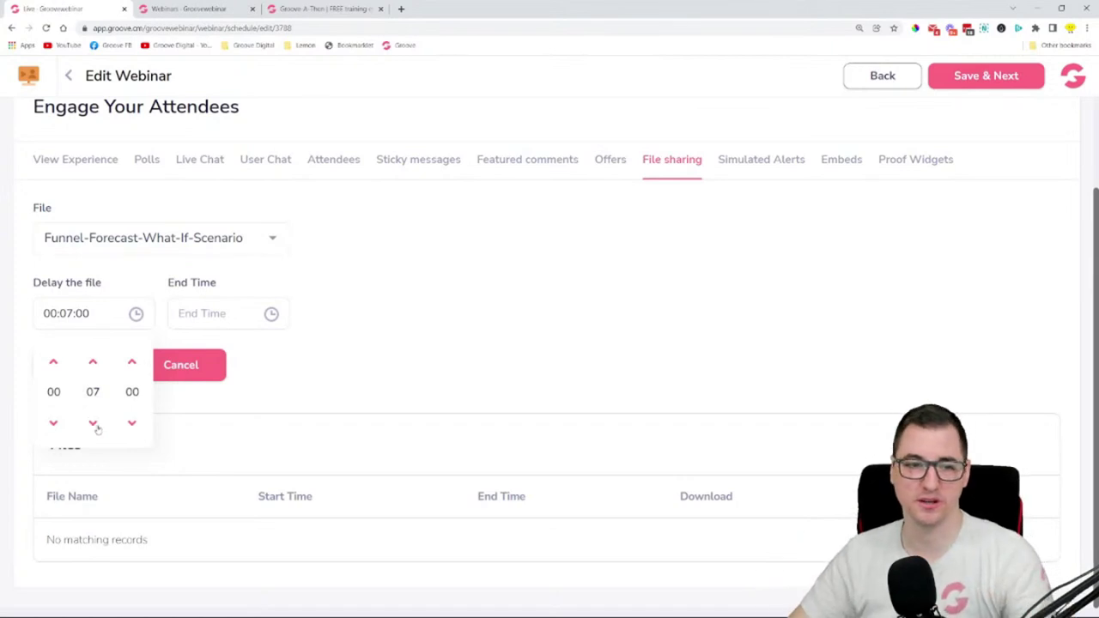
pyautogui.click(94, 365)
pyautogui.click(93, 365)
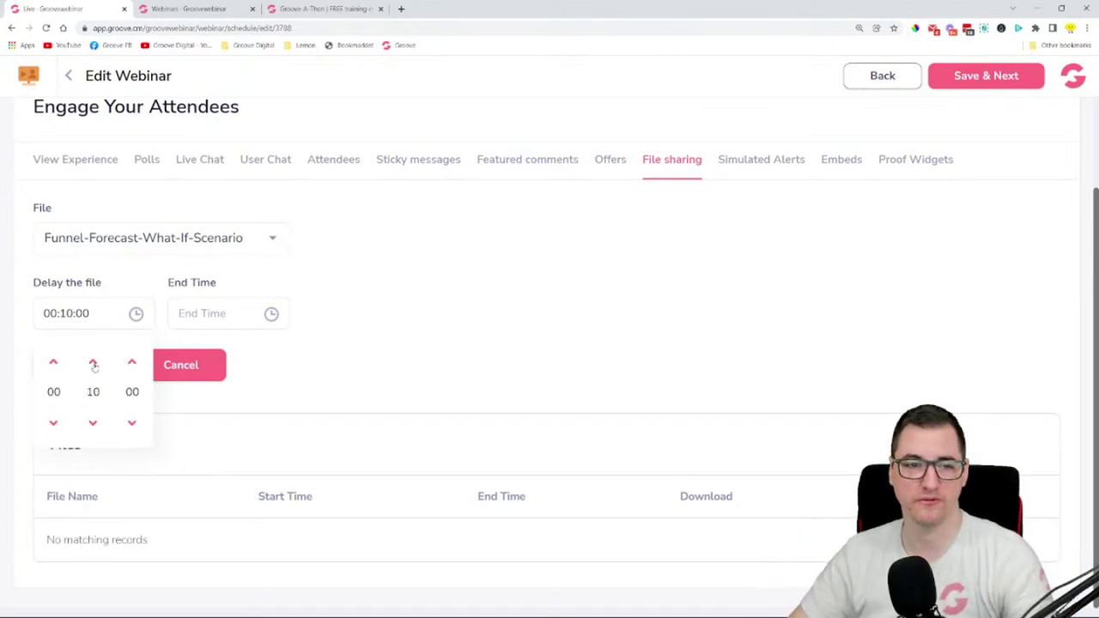
# - Set the file's end time to 01:00:00 and add it to the webinar
pyautogui.click(213, 323)
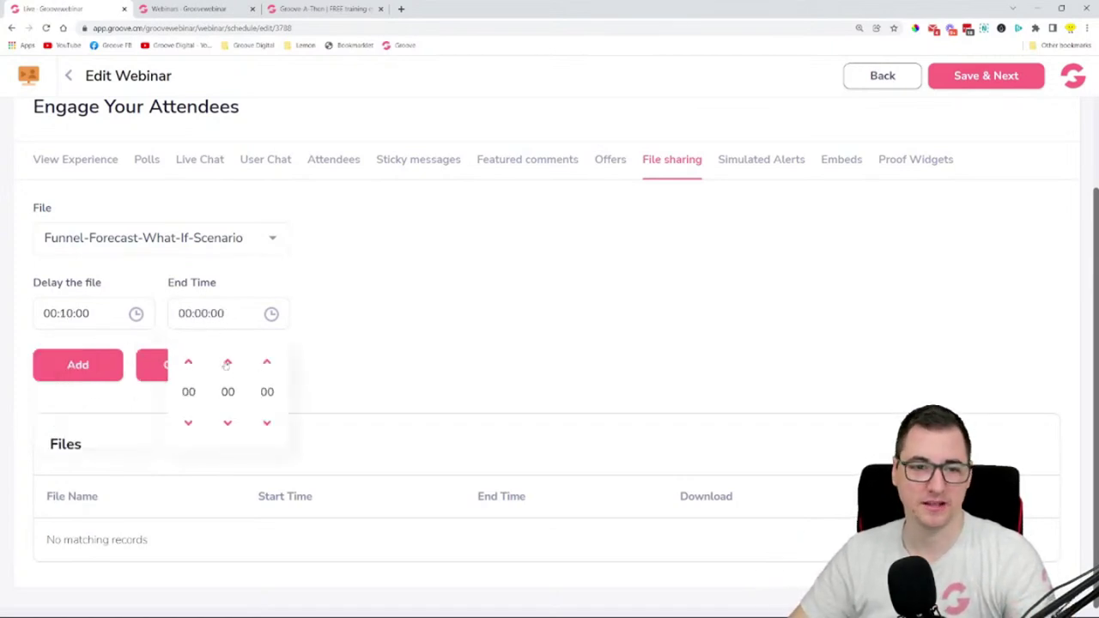
pyautogui.click(517, 327)
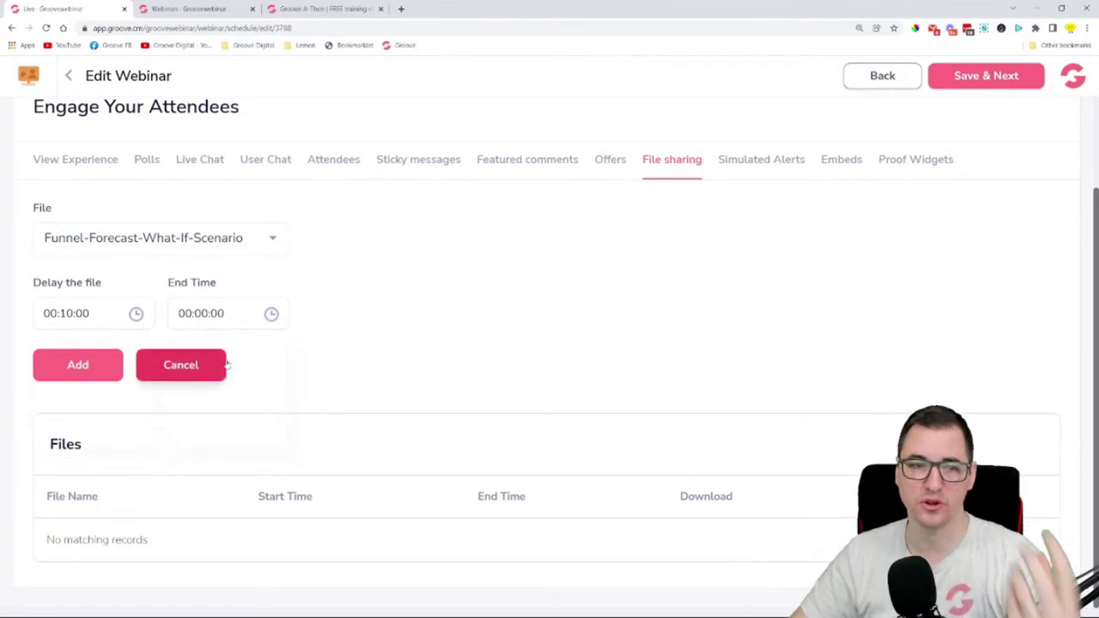
pyautogui.click(220, 326)
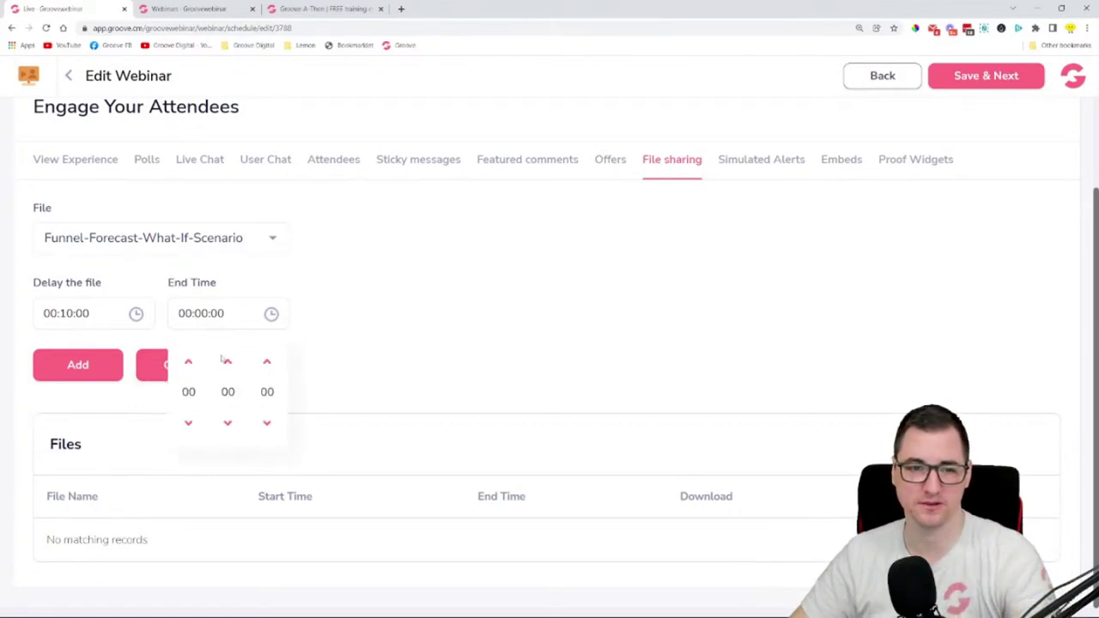
pyautogui.click(188, 363)
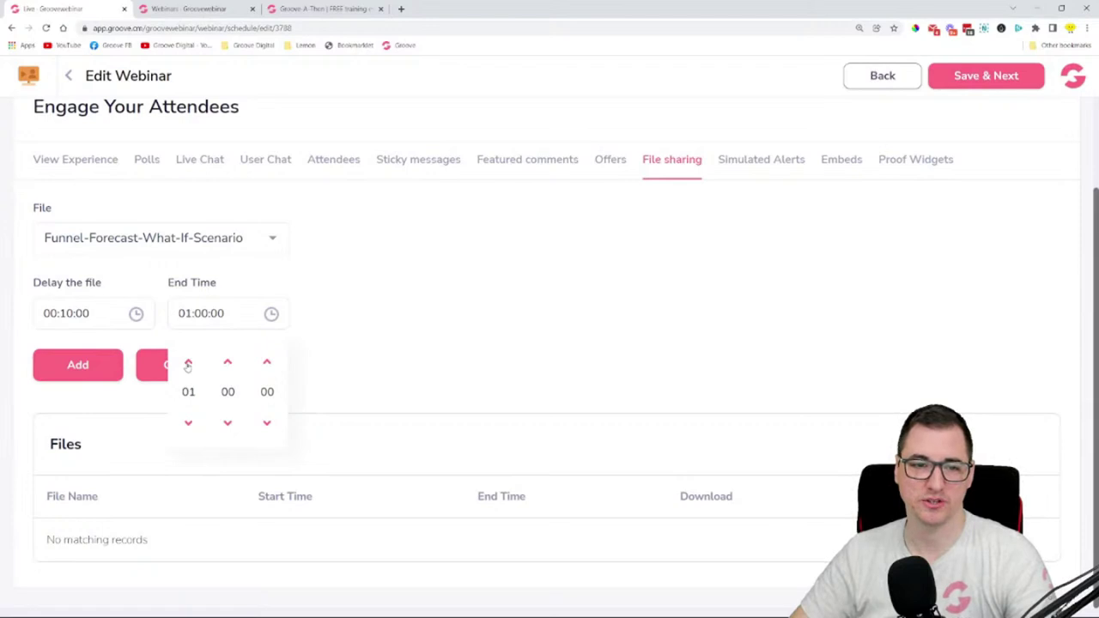
pyautogui.click(414, 316)
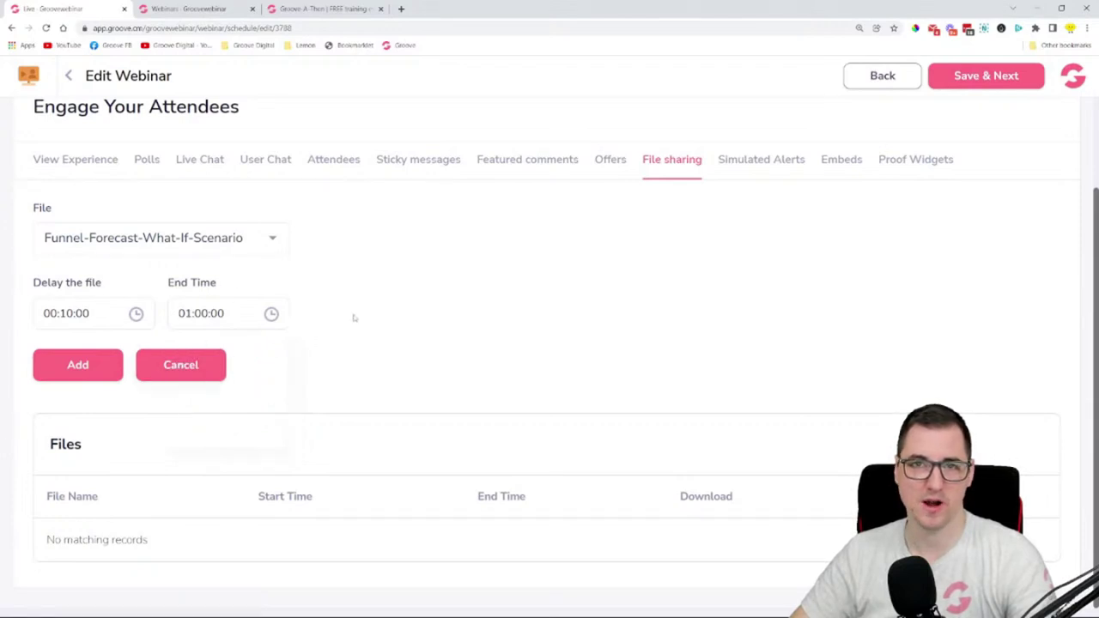
pyautogui.click(113, 365)
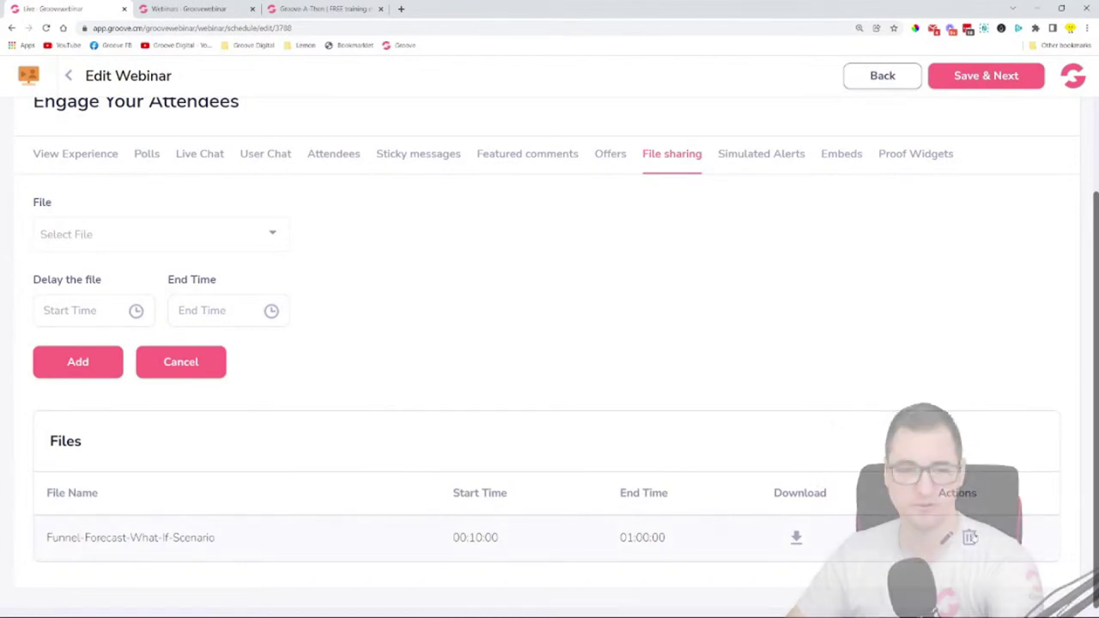
pyautogui.click(739, 162)
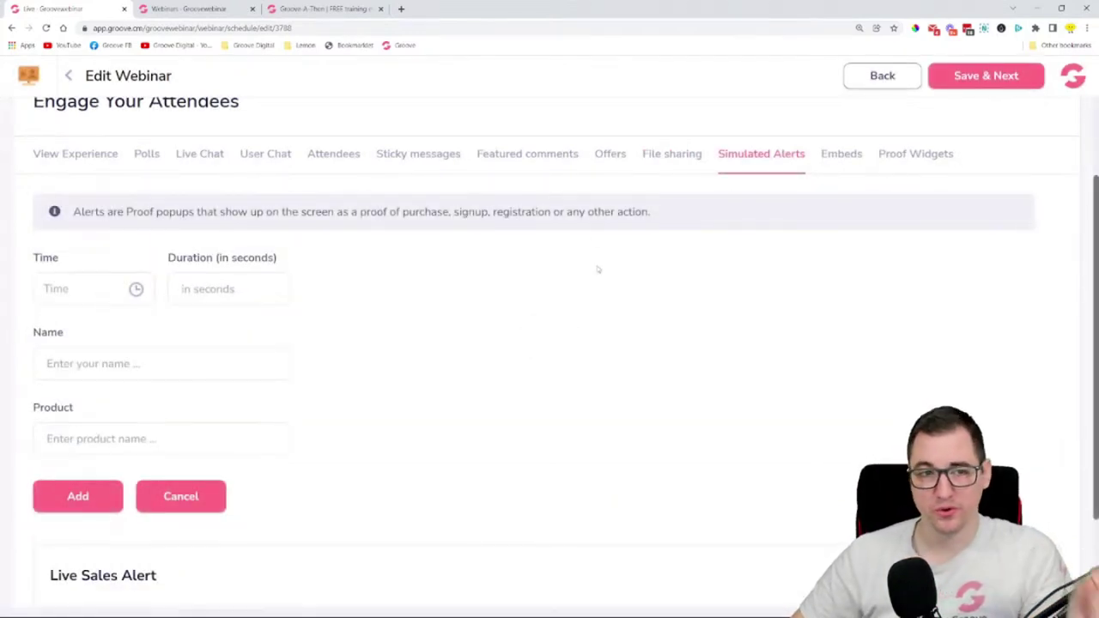
# - Inspect the Simulated Alerts form, its Time picker, and the empty Live Sales Alert table
pyautogui.moveTo(84, 212); pyautogui.dragTo(232, 212)
pyautogui.click(550, 273)
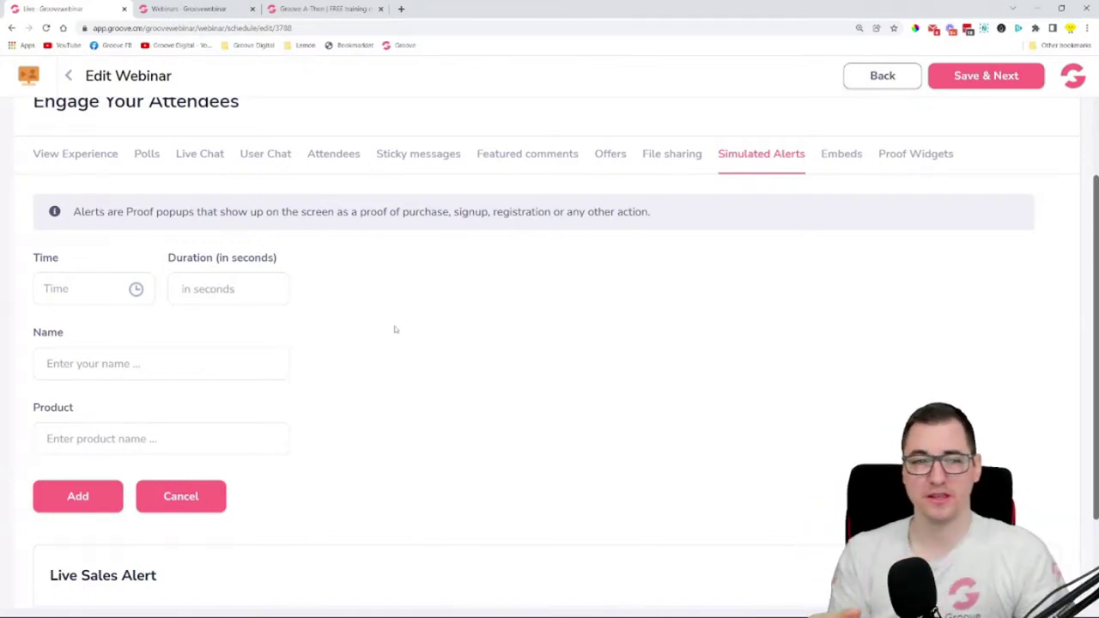
pyautogui.click(94, 293)
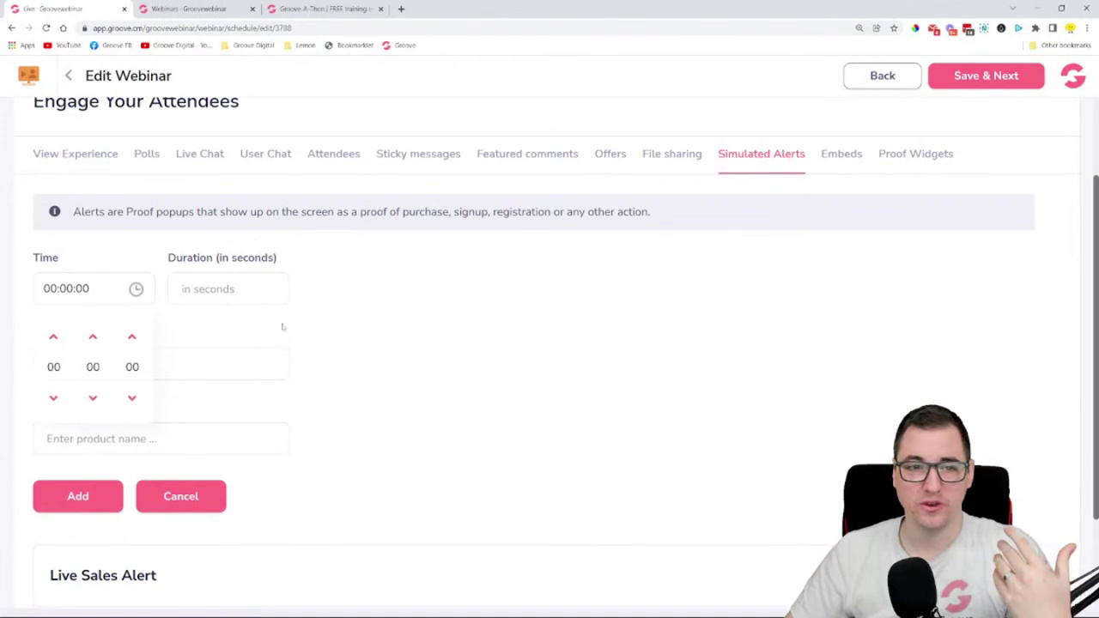
pyautogui.click(422, 313)
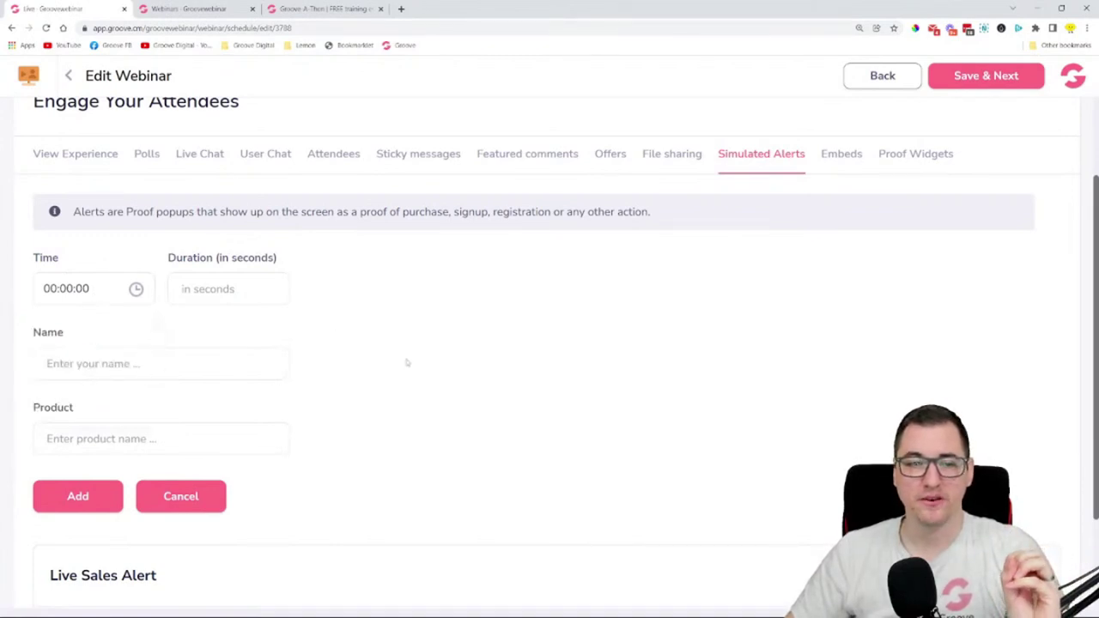
pyautogui.scroll(-2, 409, 362)
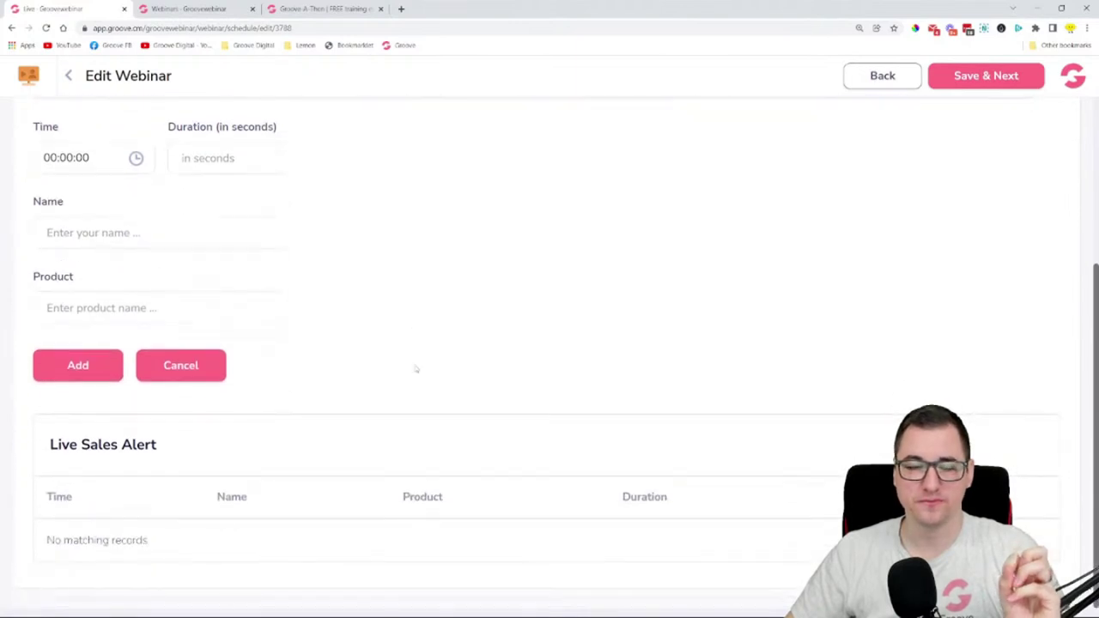
pyautogui.moveTo(81, 445); pyautogui.dragTo(49, 445)
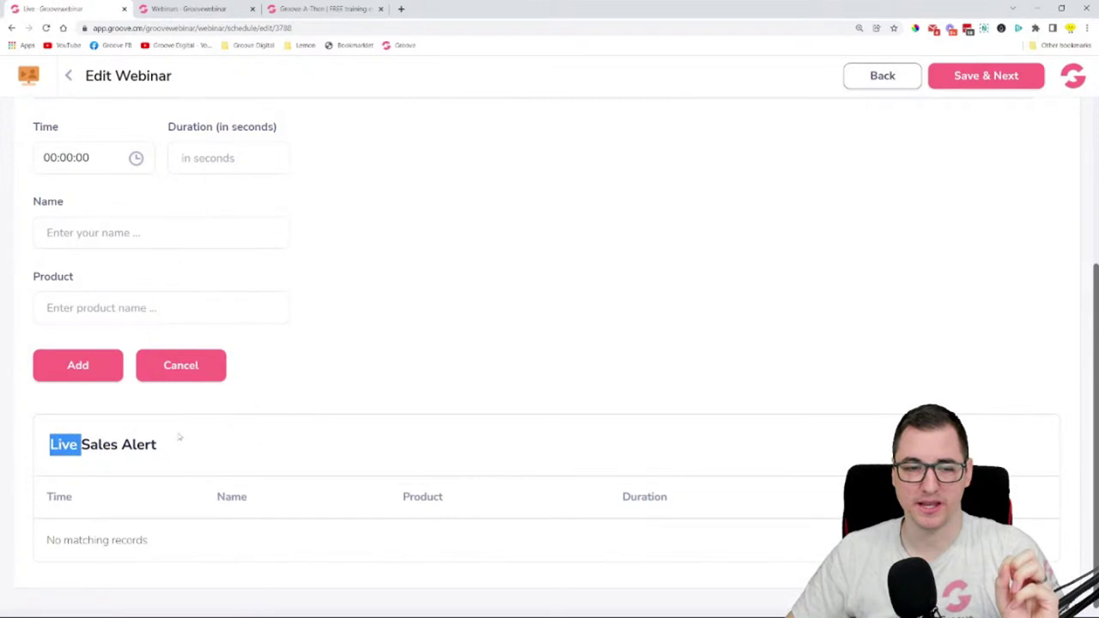
pyautogui.click(340, 366)
pyautogui.scroll(3, 395, 360)
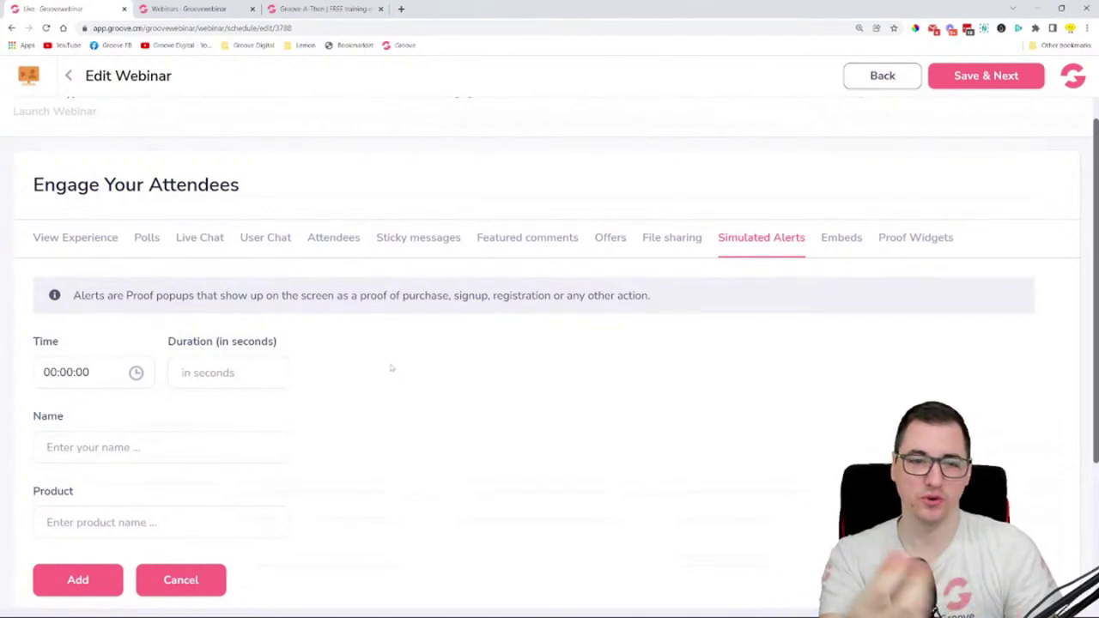
pyautogui.scroll(-1, 391, 369)
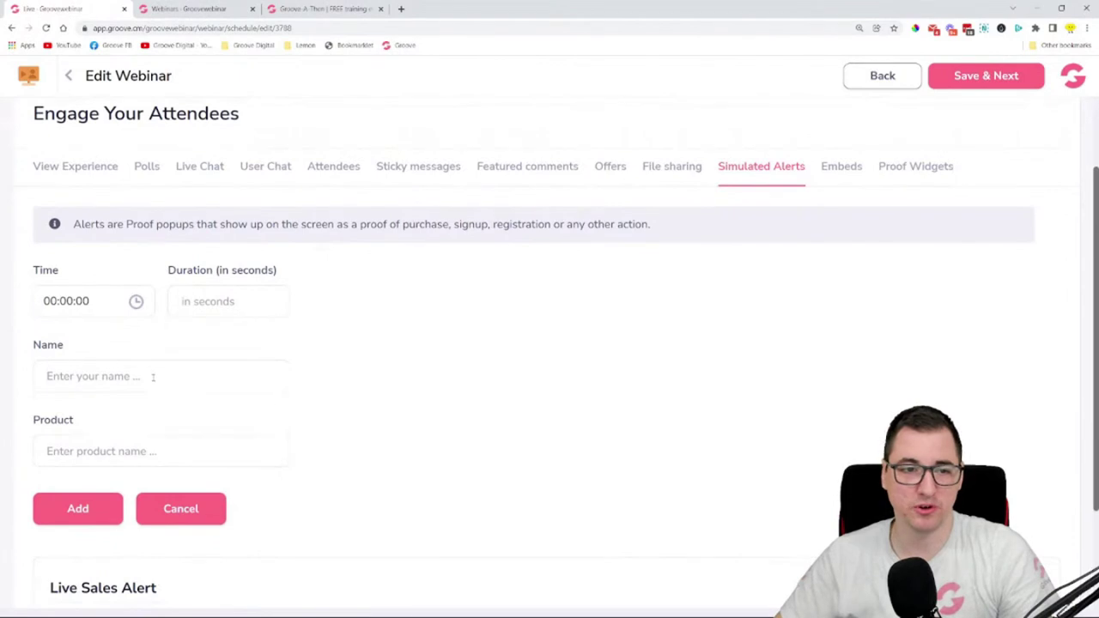
# - Set the simulated alert to appear at 00:07:00 and last 8 seconds
pyautogui.click(111, 302)
pyautogui.tripleClick(94, 355)
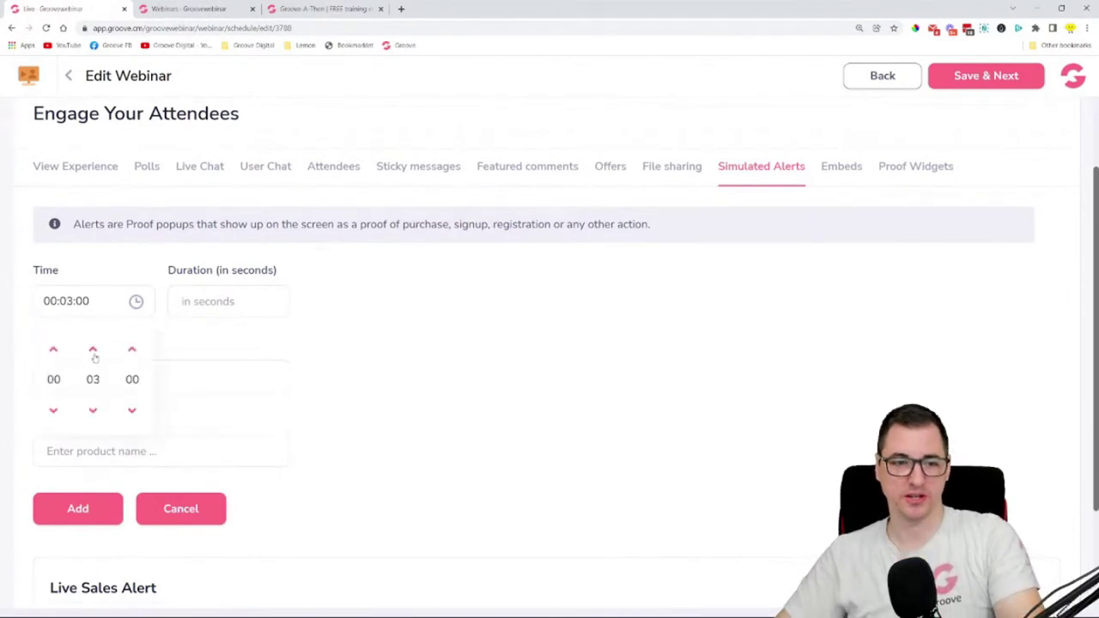
pyautogui.click(257, 302)
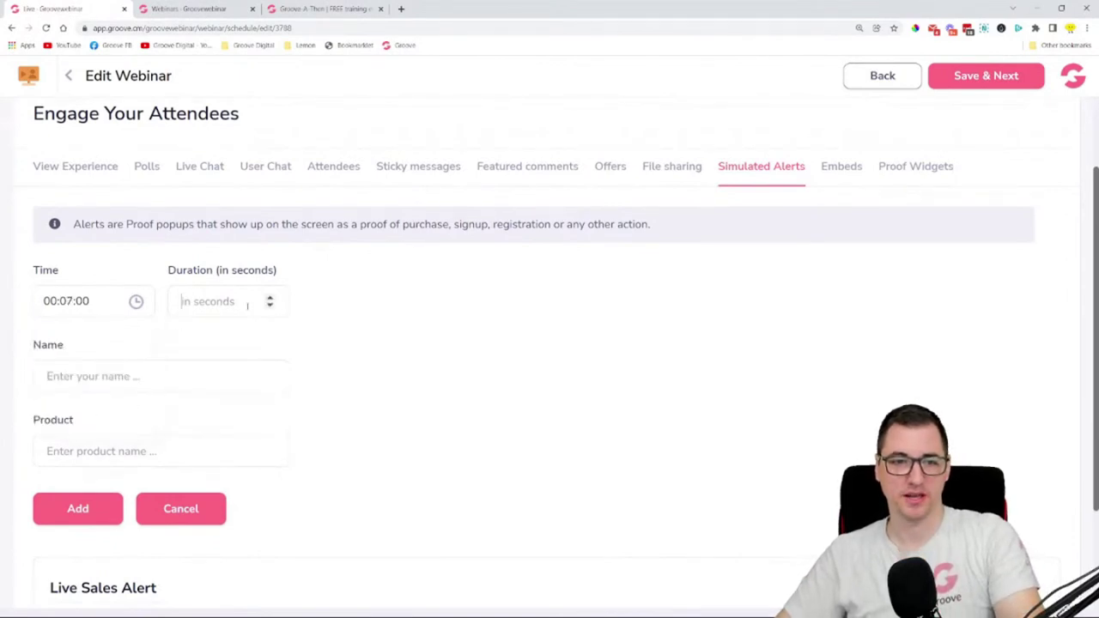
pyautogui.moveTo(270, 297); pyautogui.dragTo(269, 301)
pyautogui.doubleClick(270, 298)
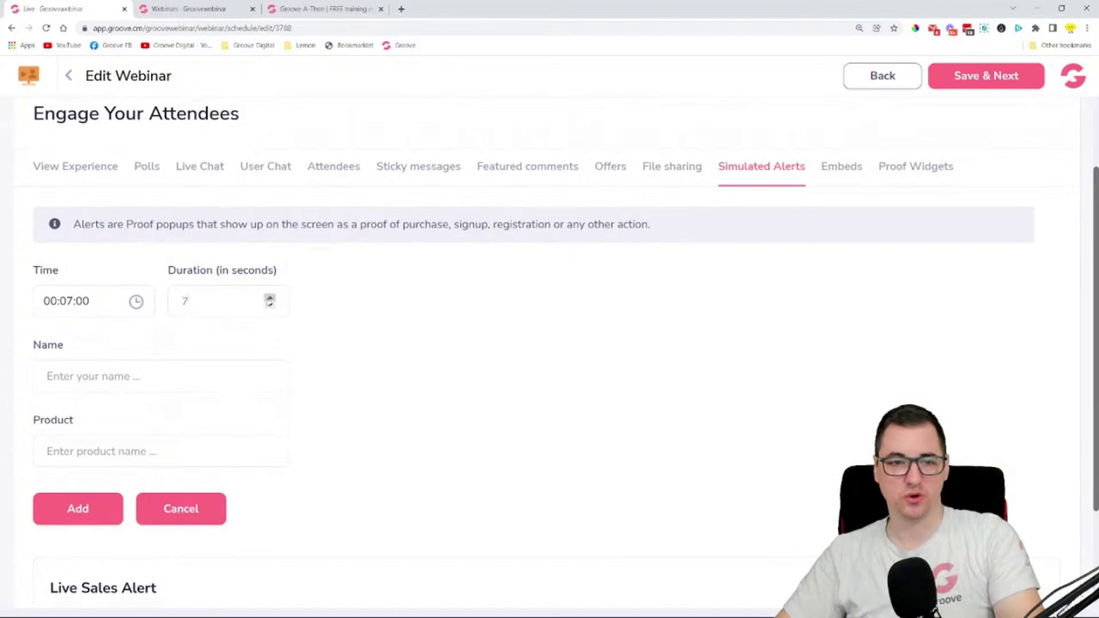
pyautogui.click(270, 297)
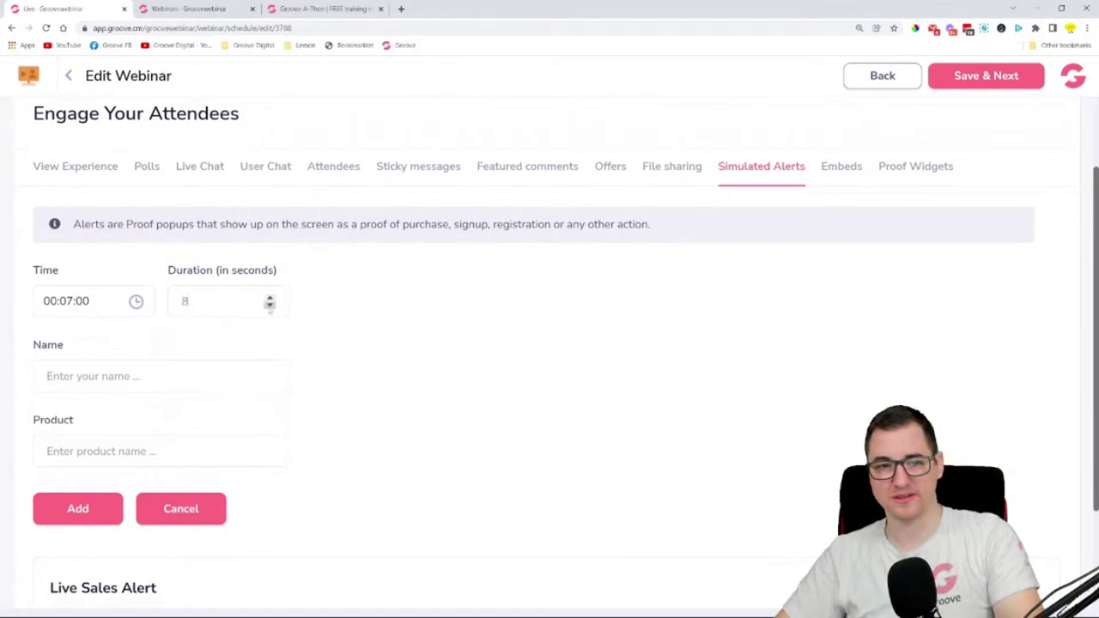
# - Enter a sample buyer name and product Groove.cm Lifetime Deal, then add the alert
pyautogui.click(168, 375)
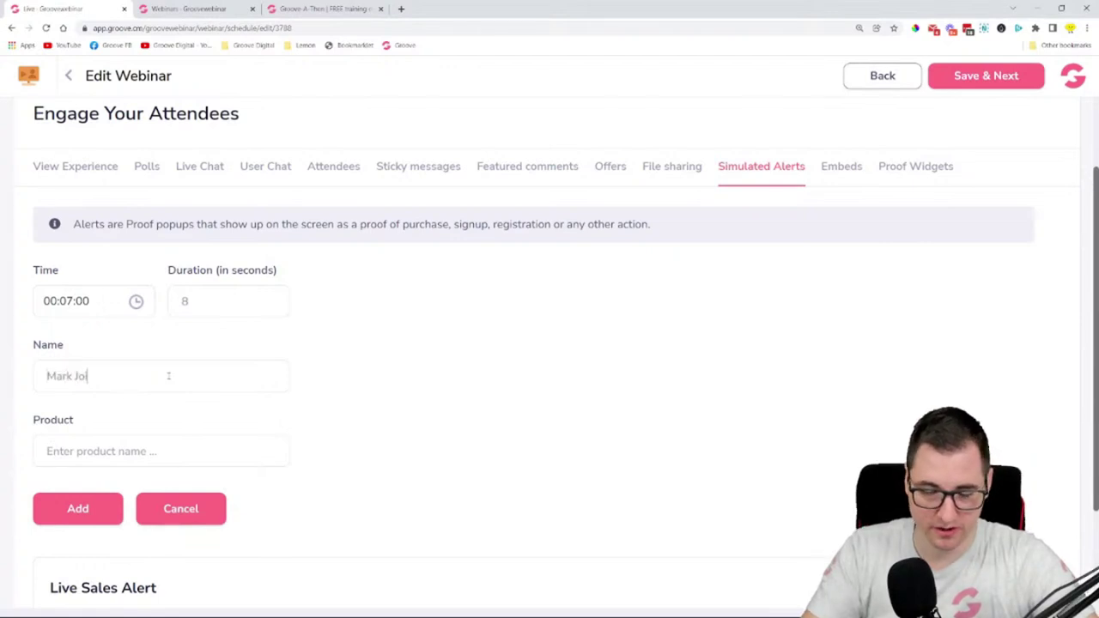
pyautogui.click(158, 439)
pyautogui.write('Groove.cm L')
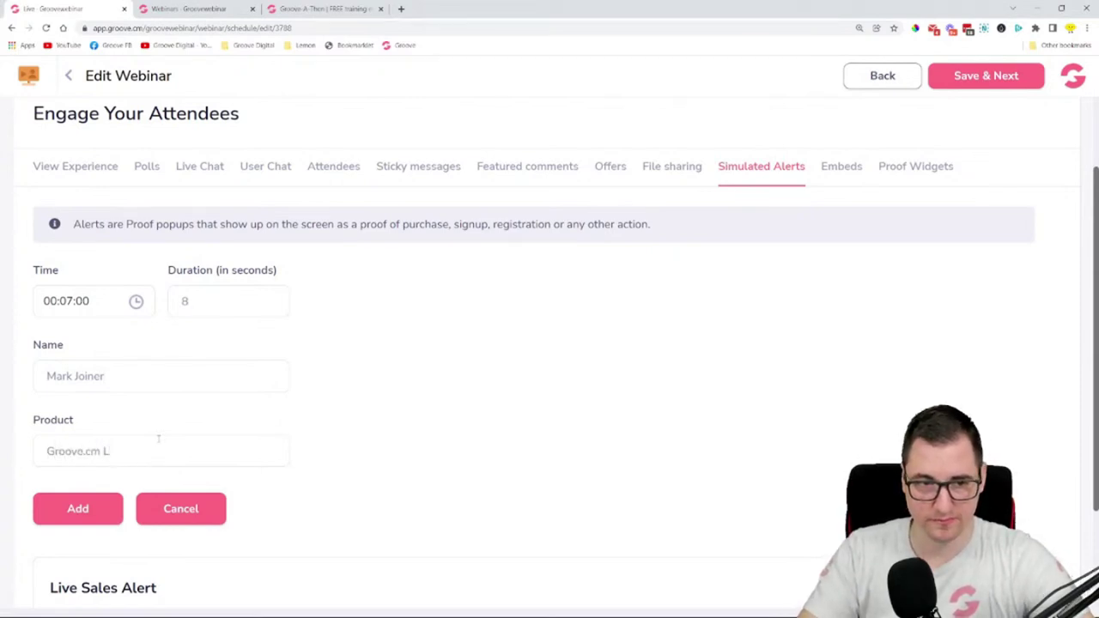
pyautogui.write('ifetime Deal')
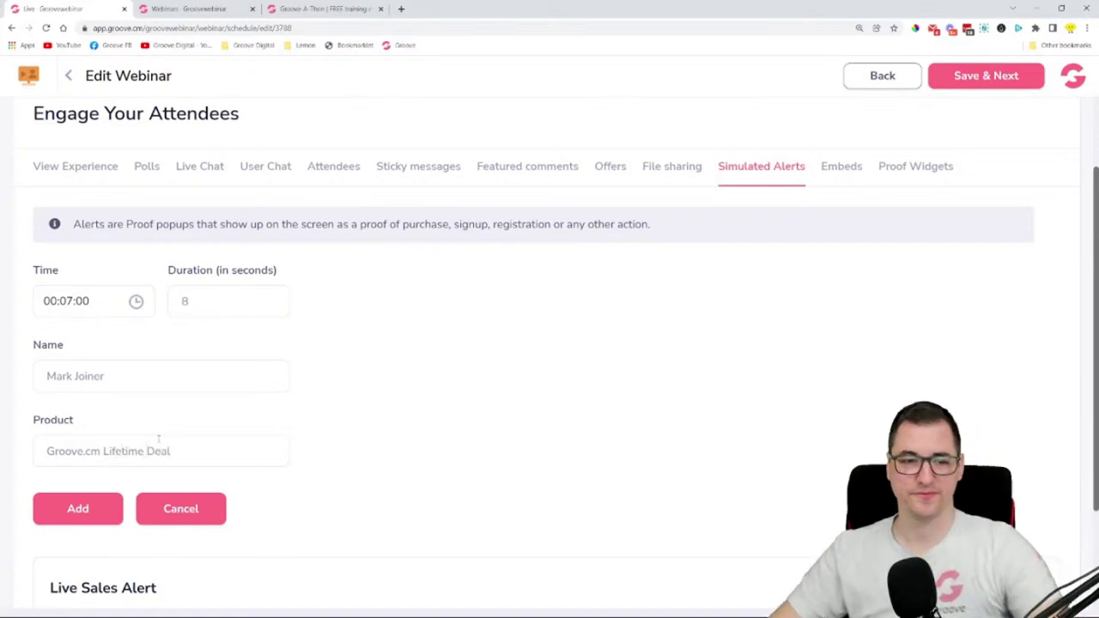
pyautogui.click(77, 508)
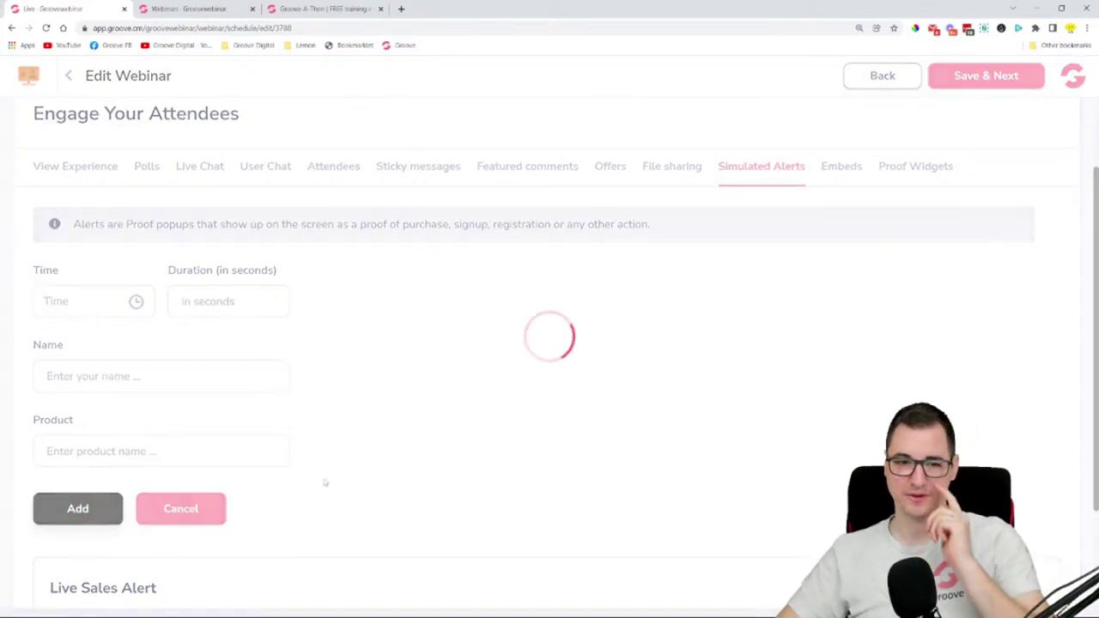
pyautogui.scroll(-2, 359, 435)
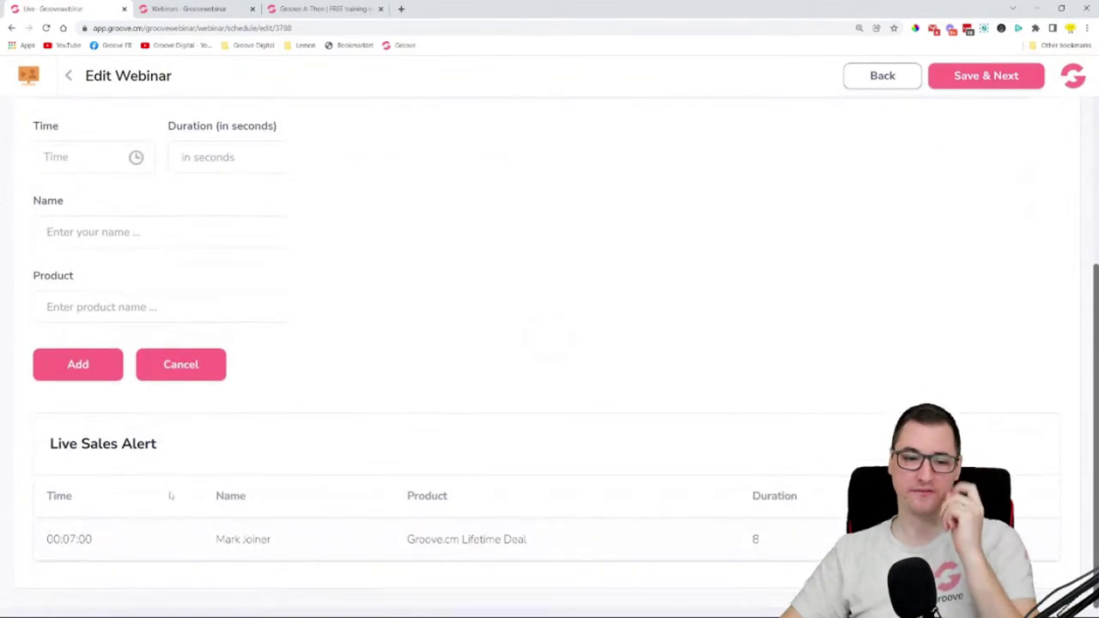
# - Cancel the empty second alert form and bring up the Embeds settings
pyautogui.scroll(3, 303, 448)
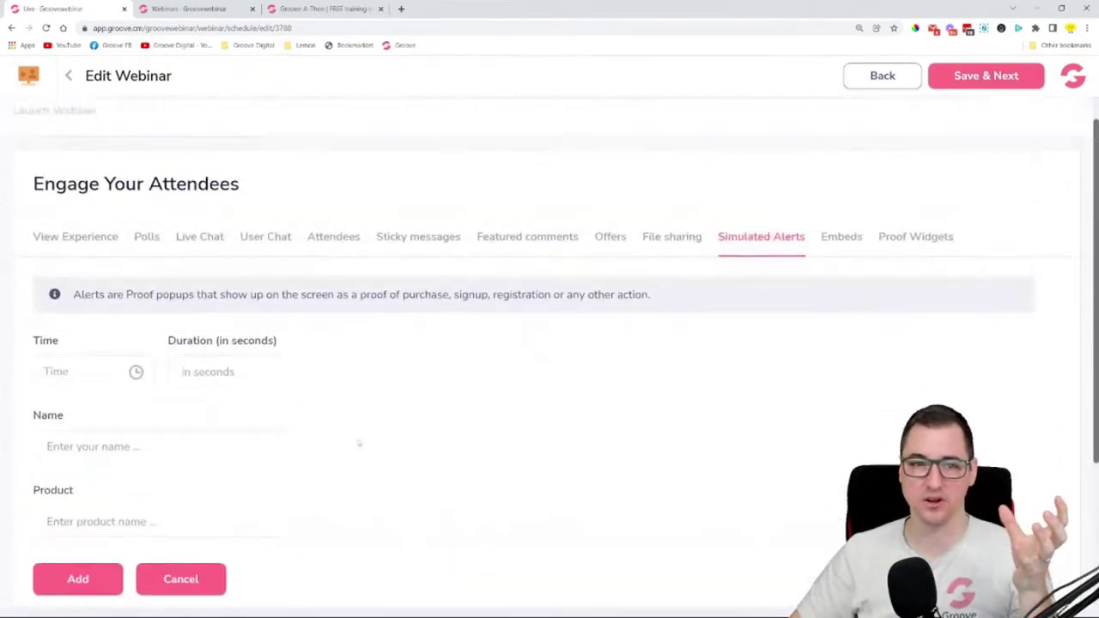
pyautogui.click(62, 383)
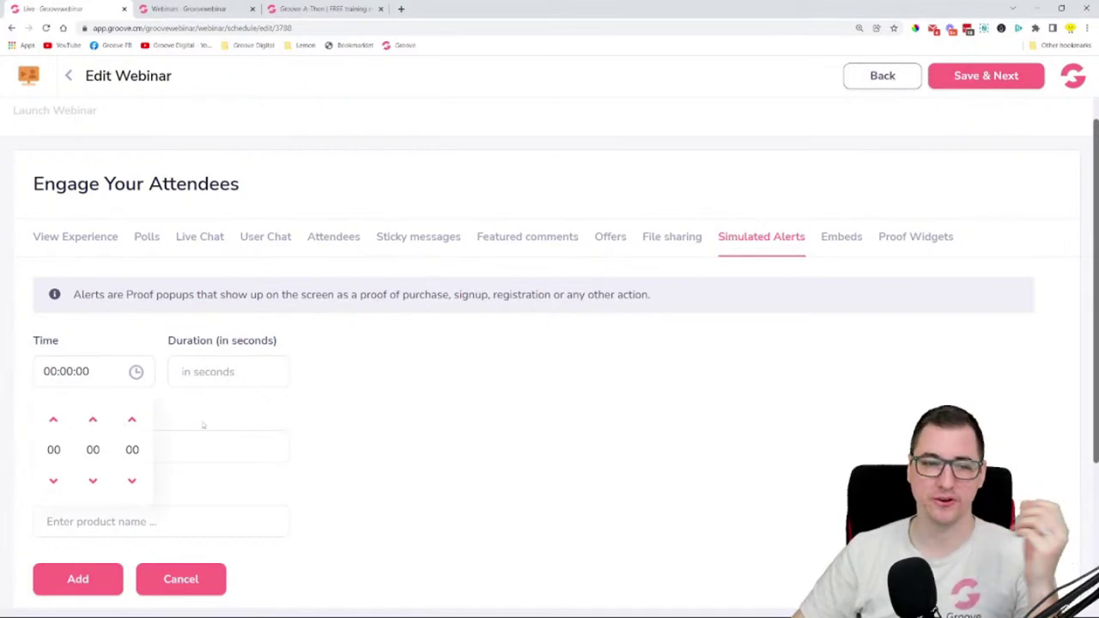
pyautogui.click(385, 419)
pyautogui.scroll(-3, 260, 434)
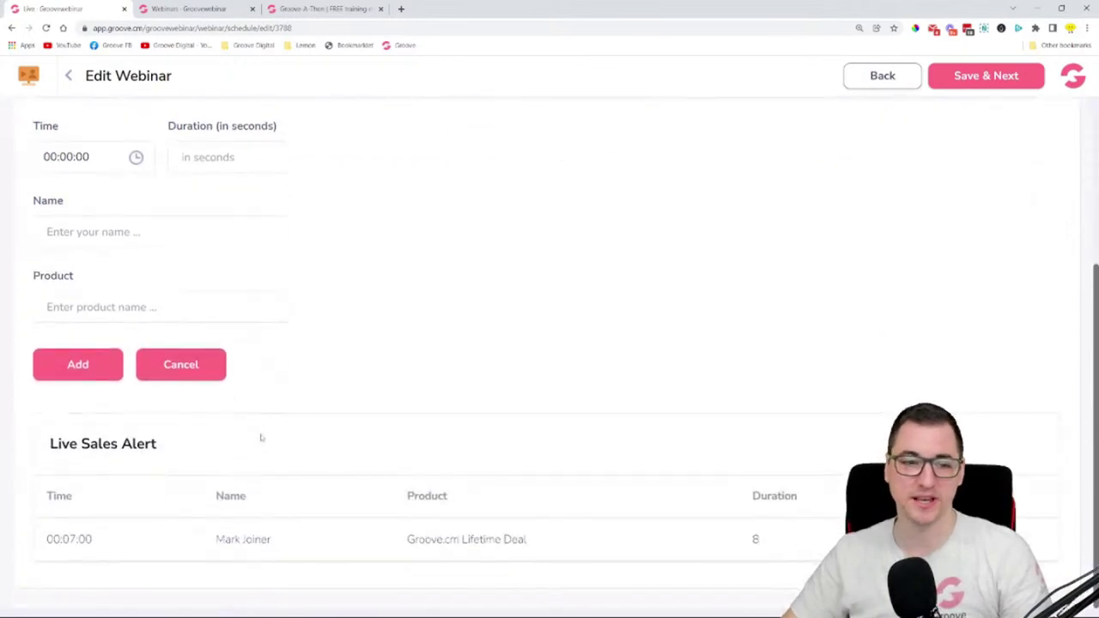
pyautogui.scroll(3, 453, 358)
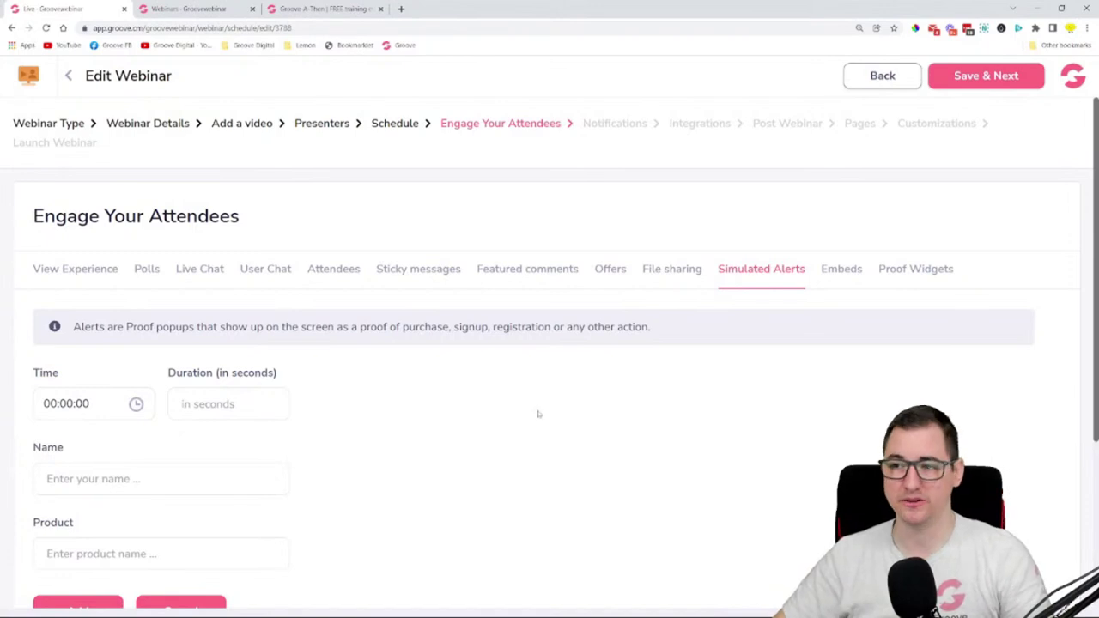
pyautogui.click(842, 277)
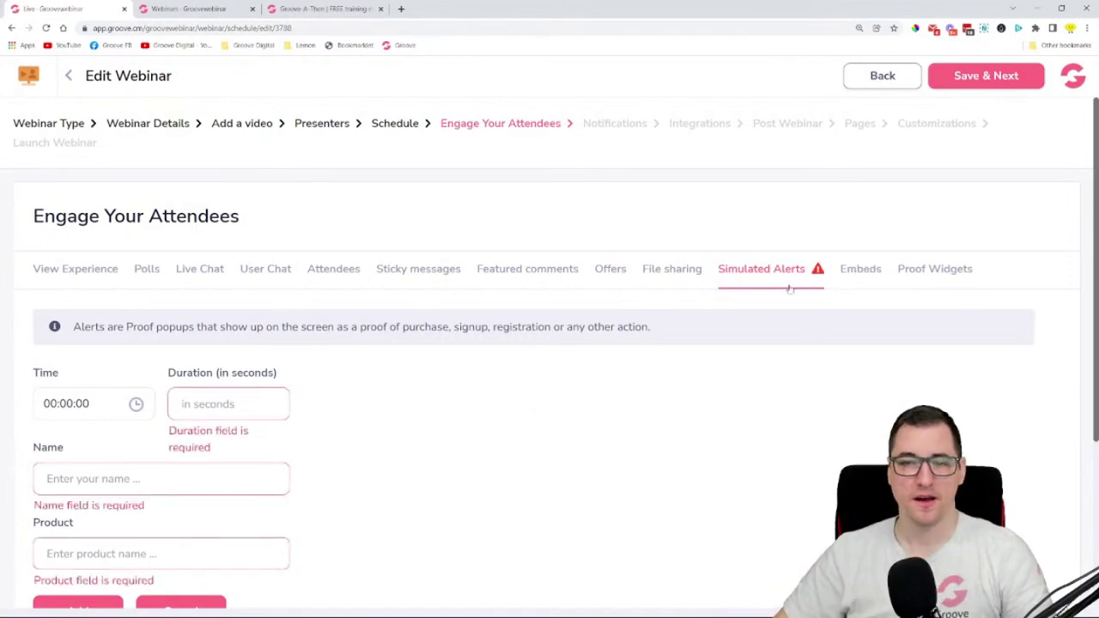
pyautogui.scroll(-1, 253, 433)
pyautogui.click(181, 540)
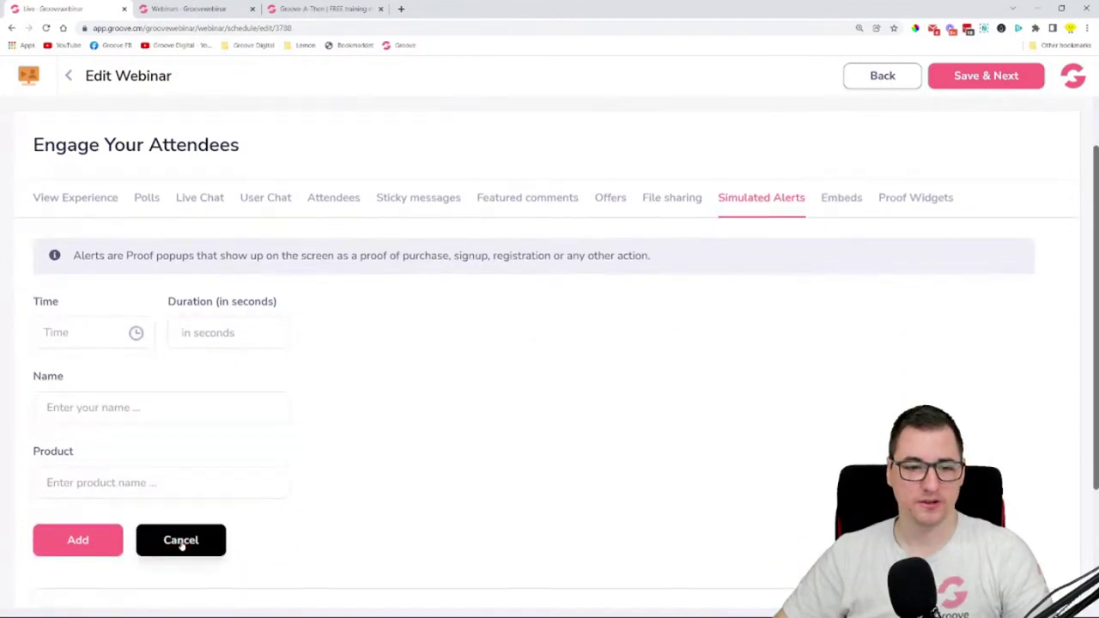
pyautogui.click(842, 197)
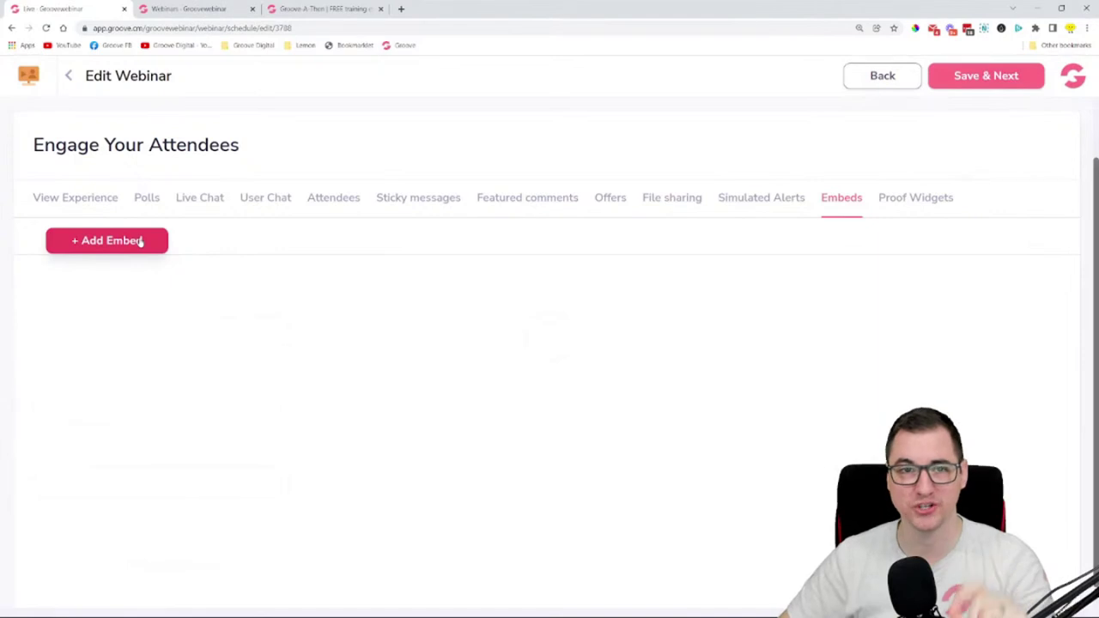
# - Add a new embed and rename it from Embed #1 to 'GrooveSell Proof Popup'
pyautogui.click(141, 242)
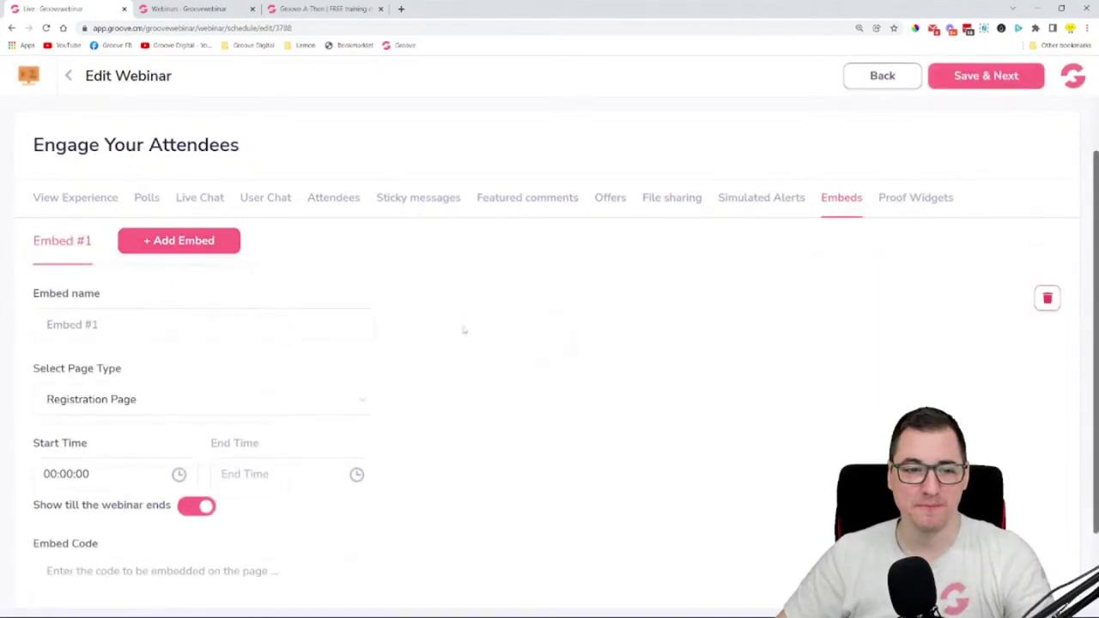
pyautogui.tripleClick(128, 321)
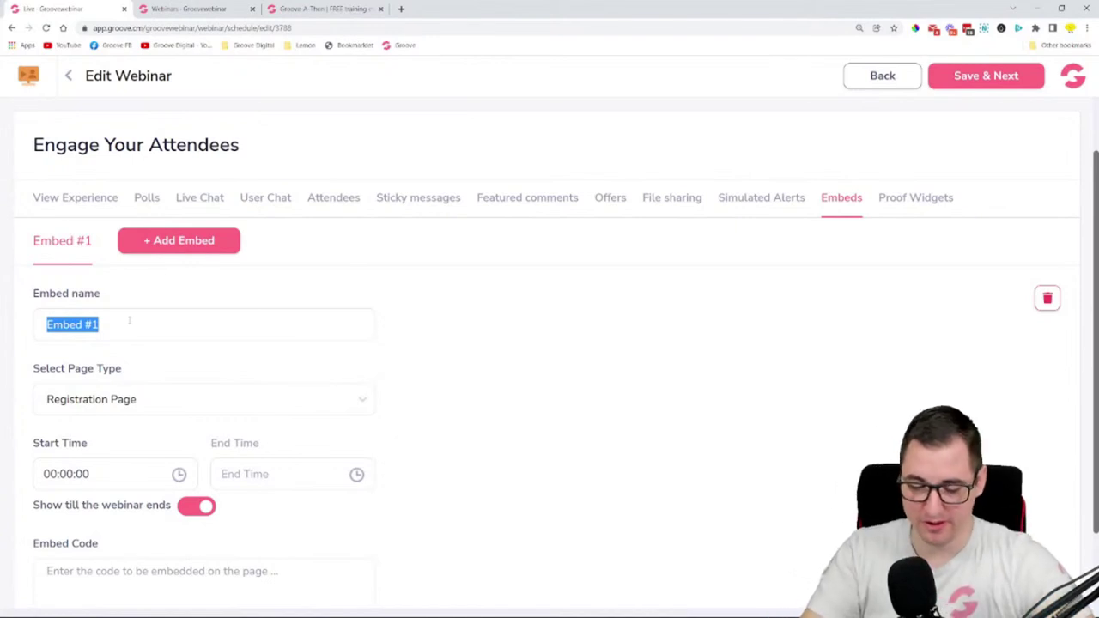
pyautogui.write('GrooveSell')
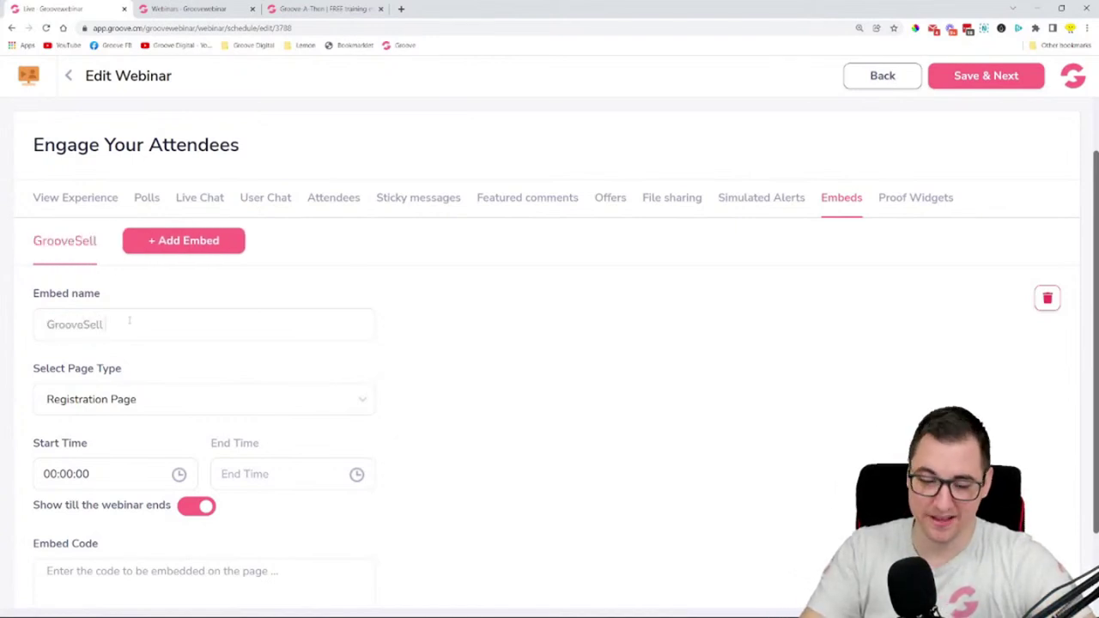
pyautogui.write(' Emg')
pyautogui.write('e')
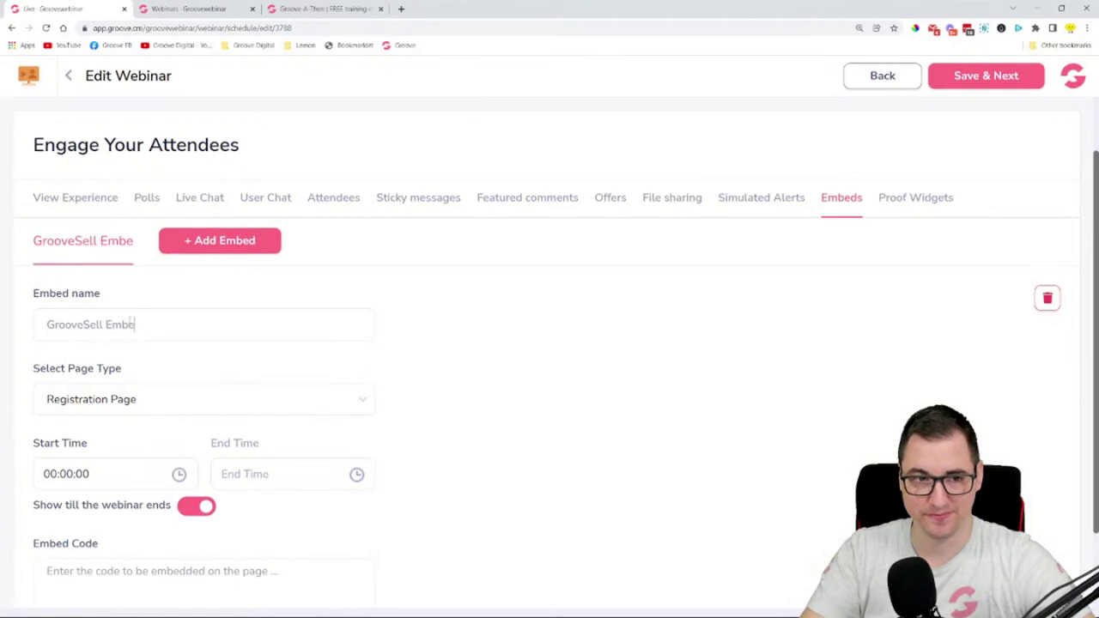
pyautogui.press('BackSpace')
pyautogui.press('BackSpace')
pyautogui.press('BackSpace')
pyautogui.press('BackSpace')
pyautogui.press('BackSpace')
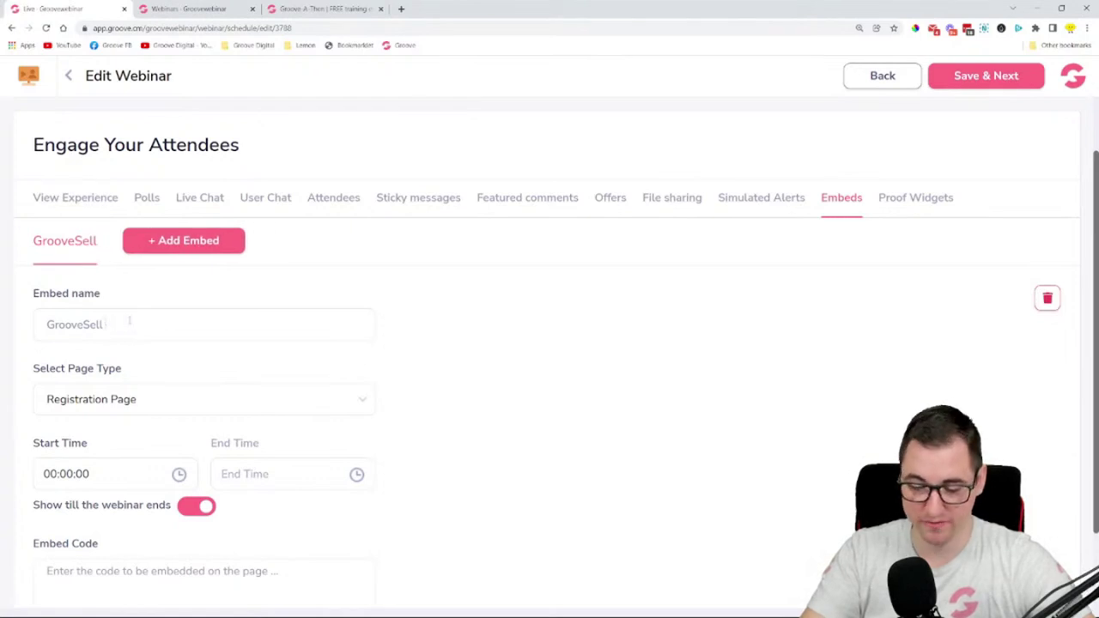
pyautogui.write('Proof Pop')
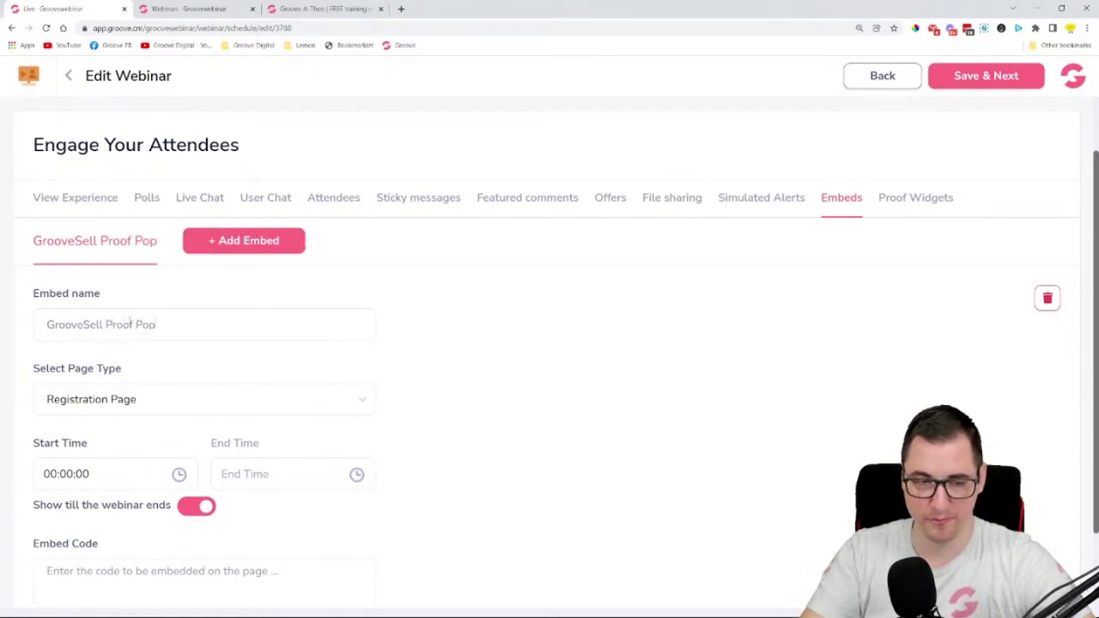
pyautogui.write('up')
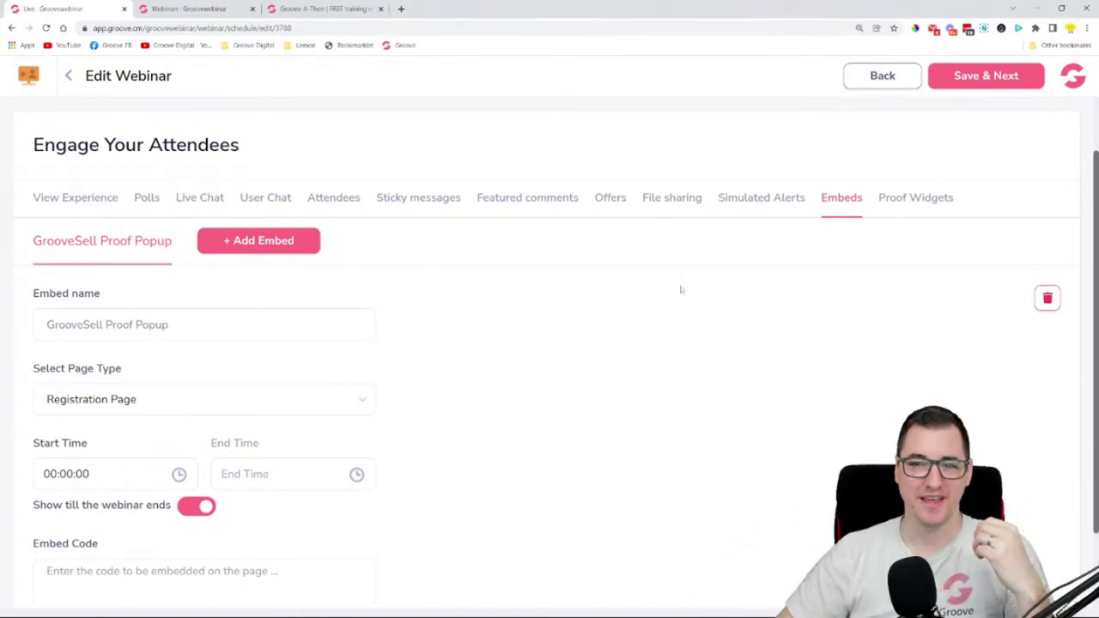
pyautogui.scroll(-1, 559, 381)
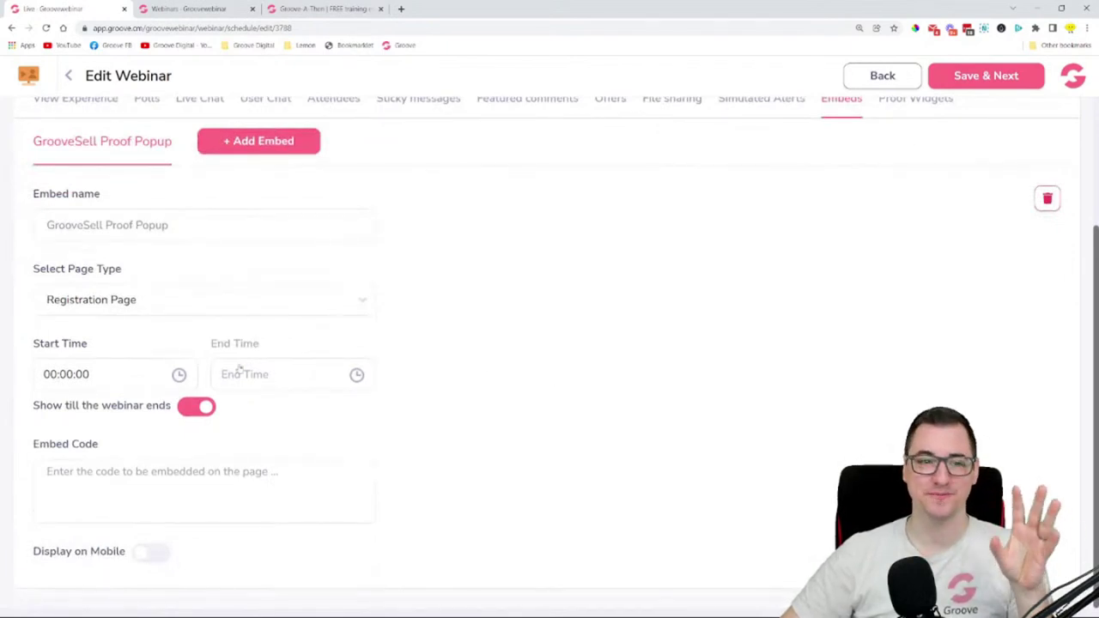
# - Set the GrooveSell Proof Popup embed's start time to 00:09:00, keeping 'Show till the webinar ends' on
pyautogui.click(95, 374)
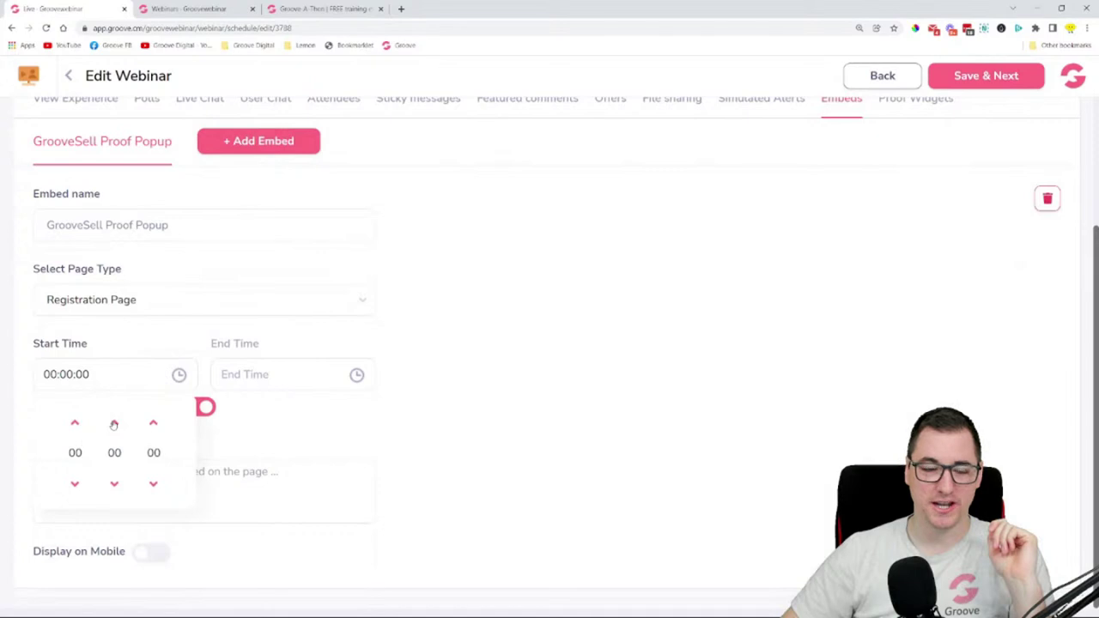
pyautogui.click(75, 486)
pyautogui.click(115, 424)
pyautogui.click(115, 424)
pyautogui.click(115, 425)
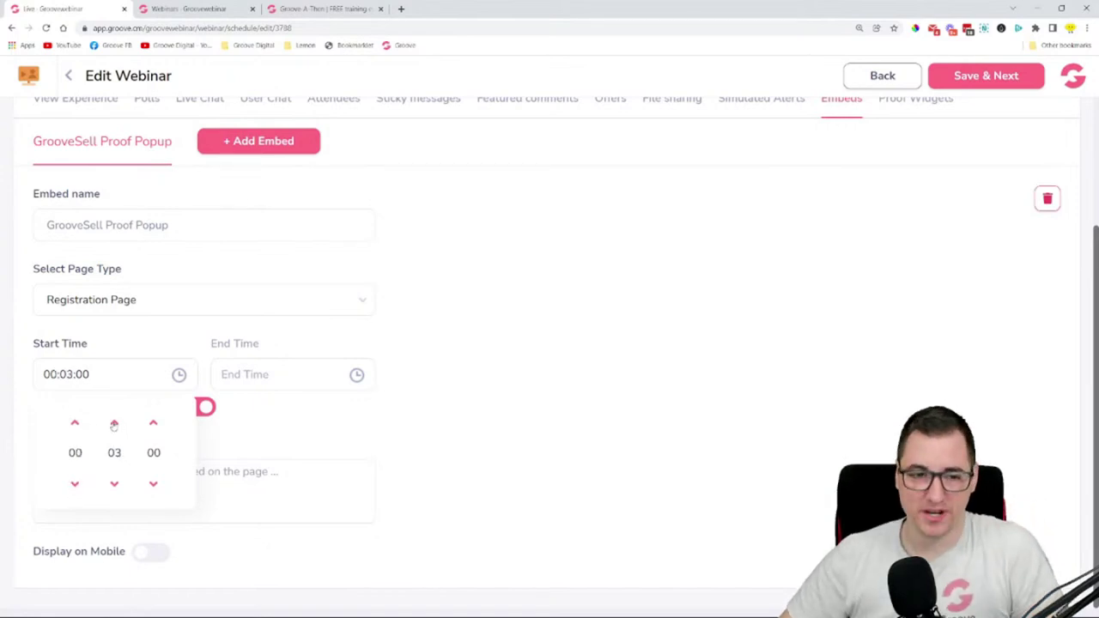
pyautogui.click(115, 424)
pyautogui.click(115, 424)
pyautogui.click(115, 424)
pyautogui.click(114, 424)
pyautogui.click(114, 423)
pyautogui.click(114, 423)
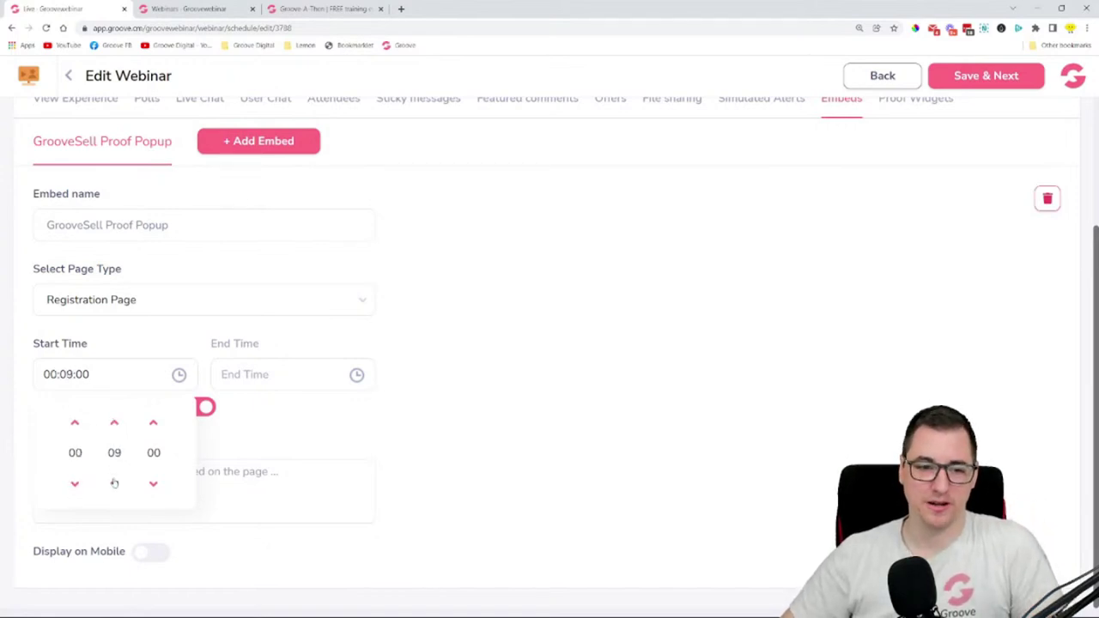
pyautogui.click(536, 425)
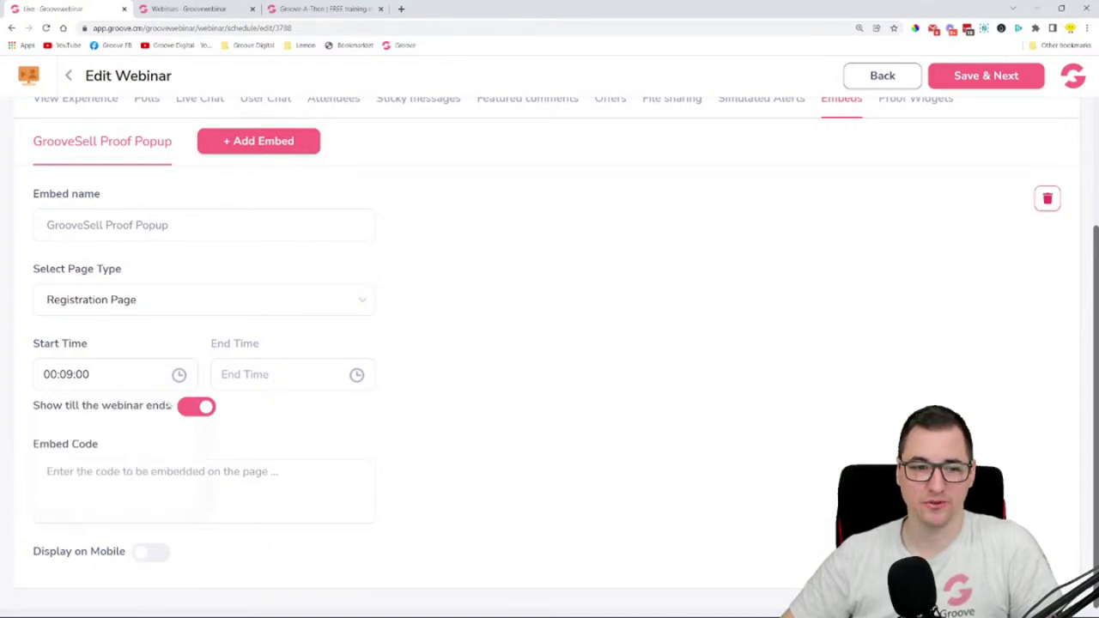
pyautogui.click(204, 408)
pyautogui.click(203, 408)
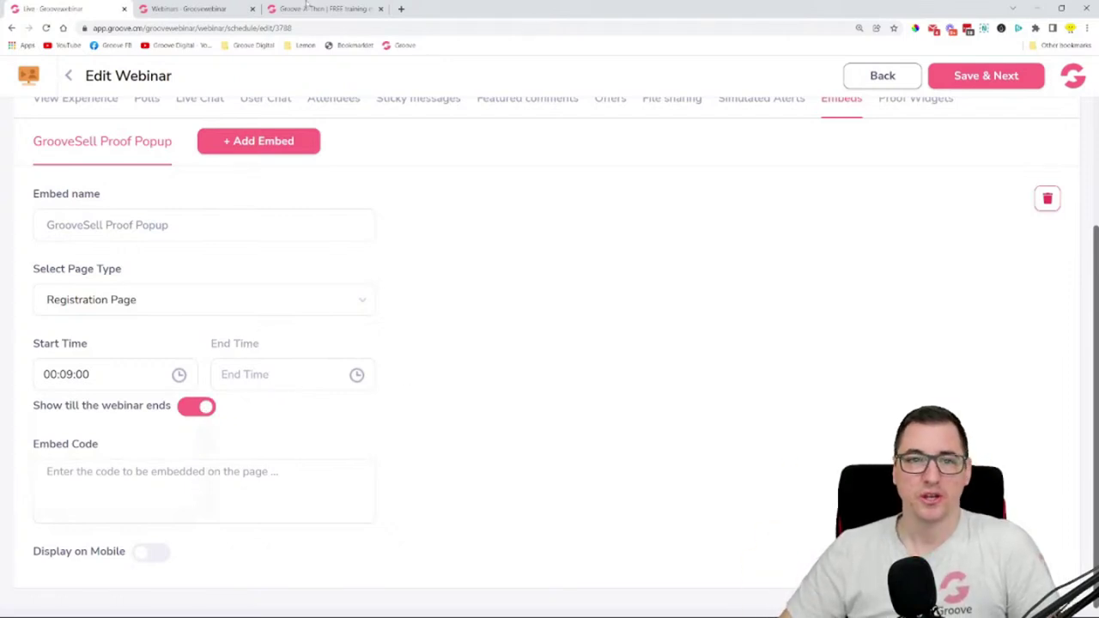
# - From the Webinars tab's Apps panel, launch GrooveSell in its own tab
pyautogui.click(189, 8)
pyautogui.click(30, 82)
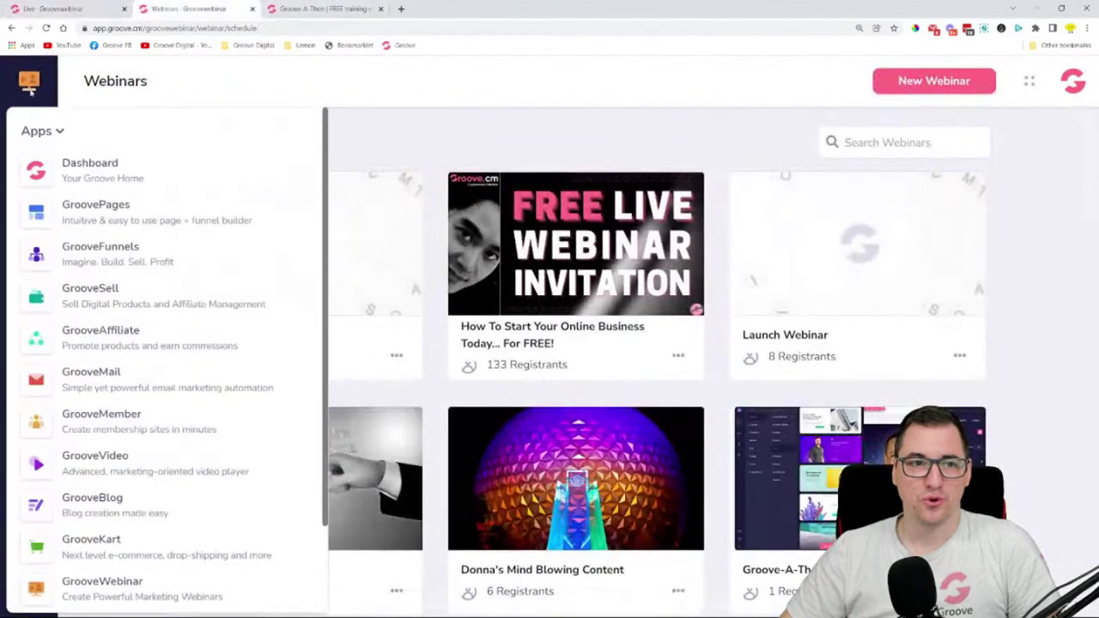
pyautogui.click(120, 288)
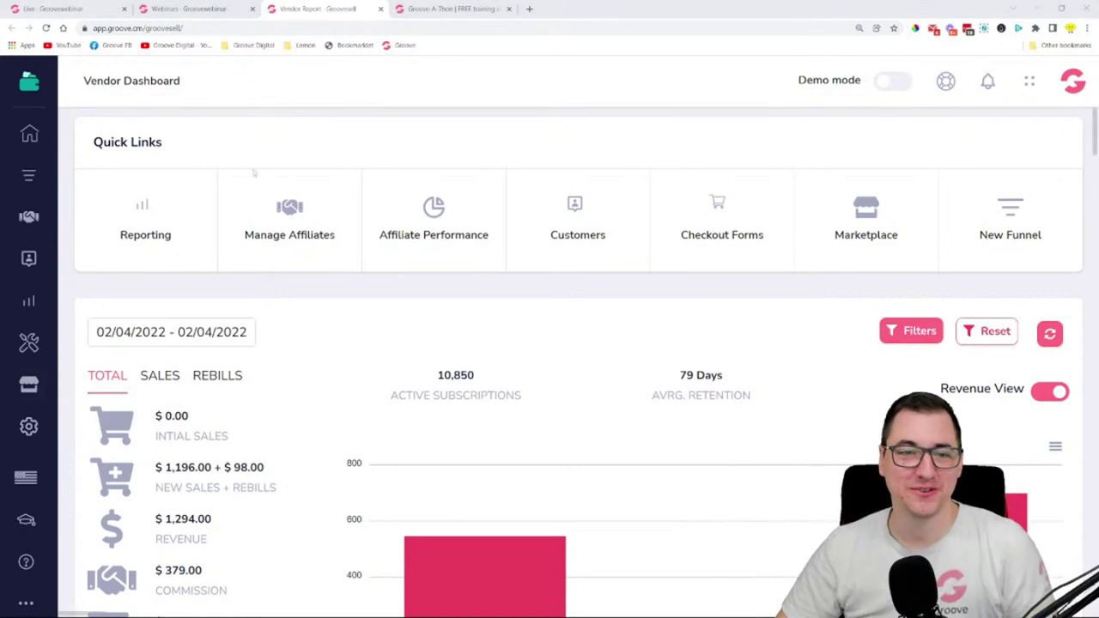
# - Browse Product Funnels and look over the first funnel's edit and promo tools options
pyautogui.click(28, 175)
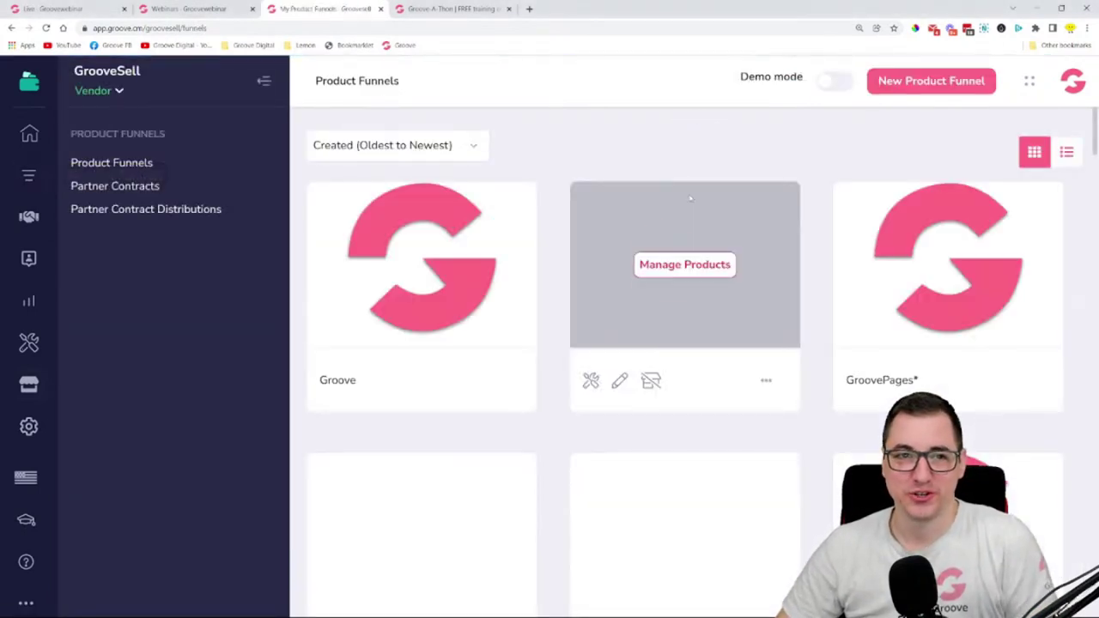
pyautogui.scroll(-3, 513, 273)
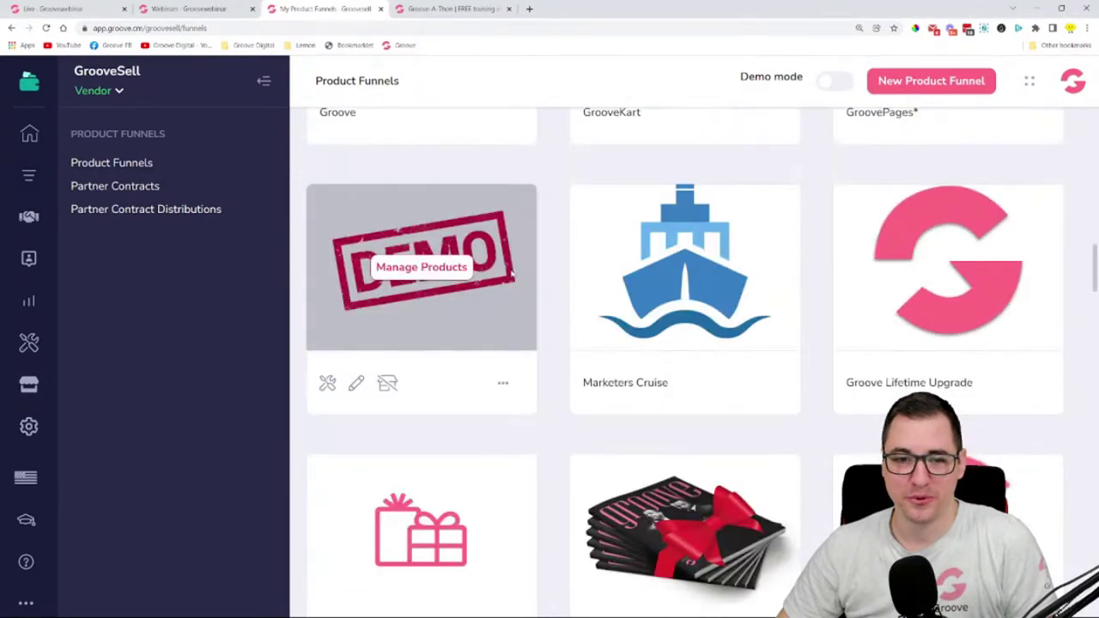
pyautogui.scroll(-6, 576, 279)
pyautogui.scroll(6, 558, 282)
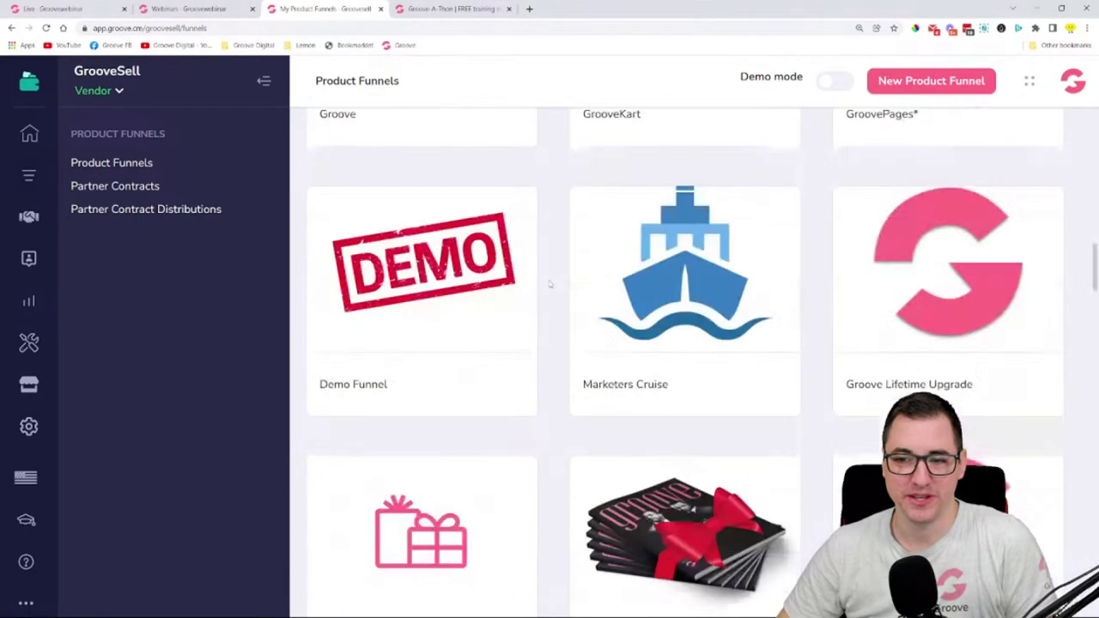
pyautogui.scroll(3, 550, 282)
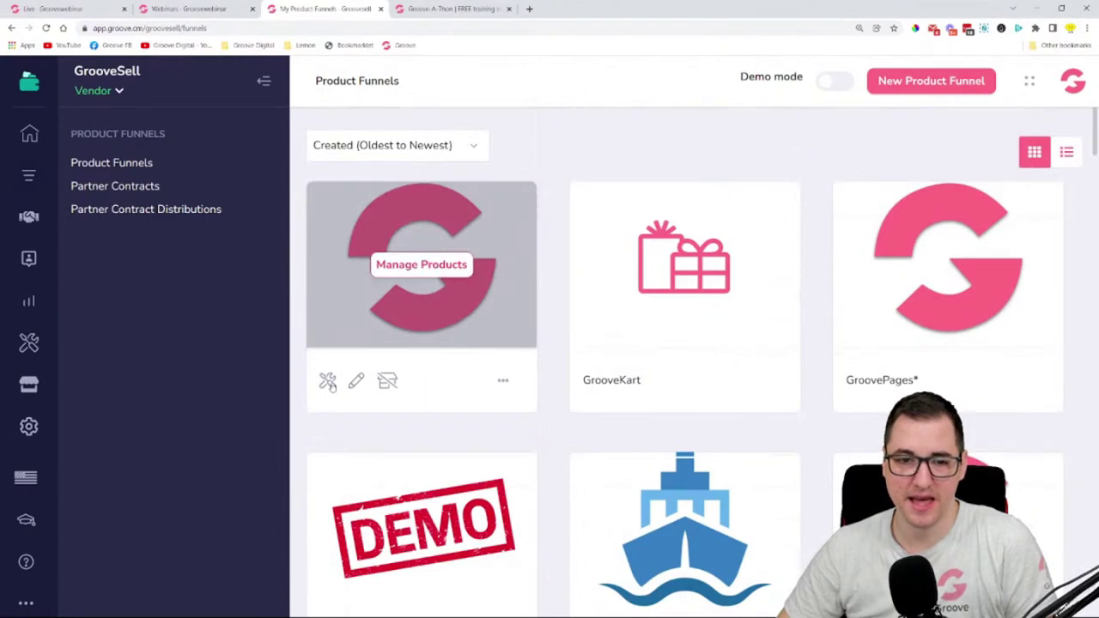
pyautogui.click(503, 381)
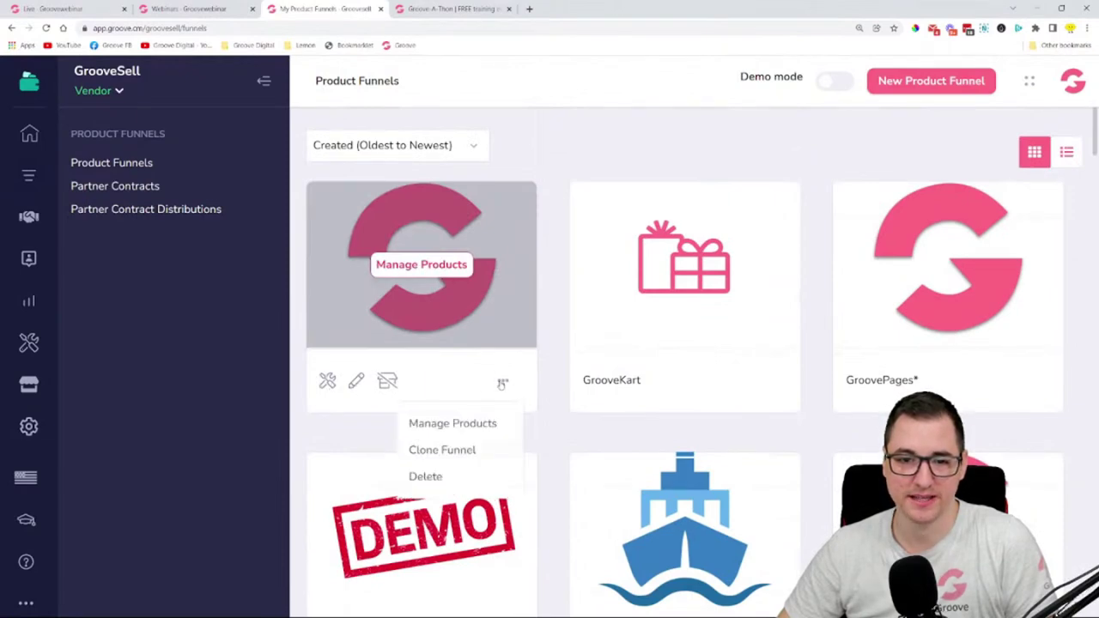
pyautogui.click(355, 381)
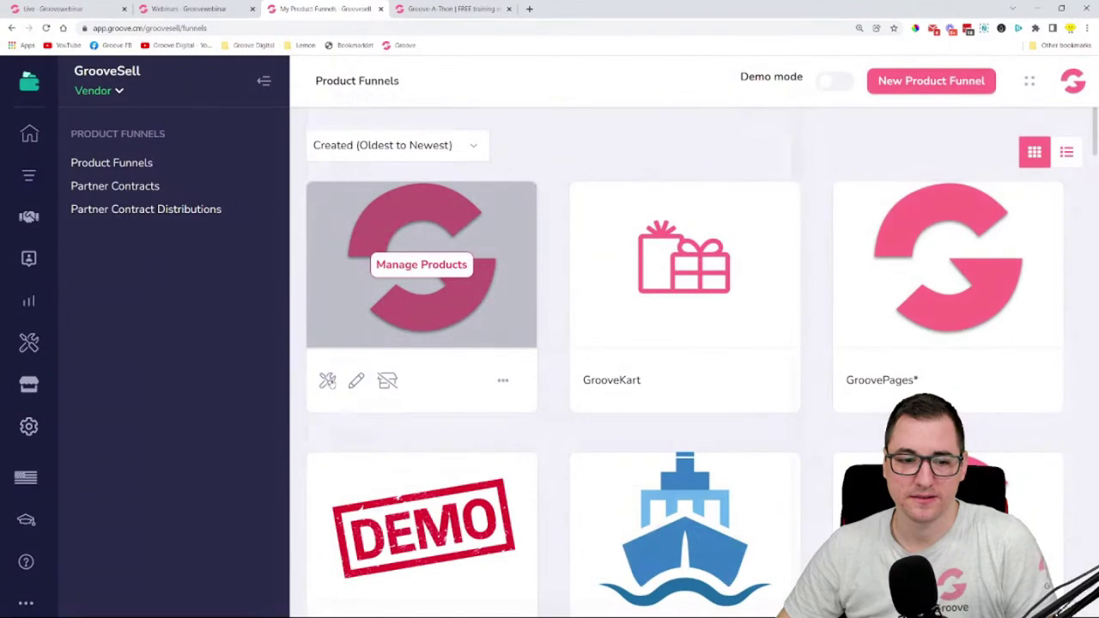
pyautogui.click(328, 382)
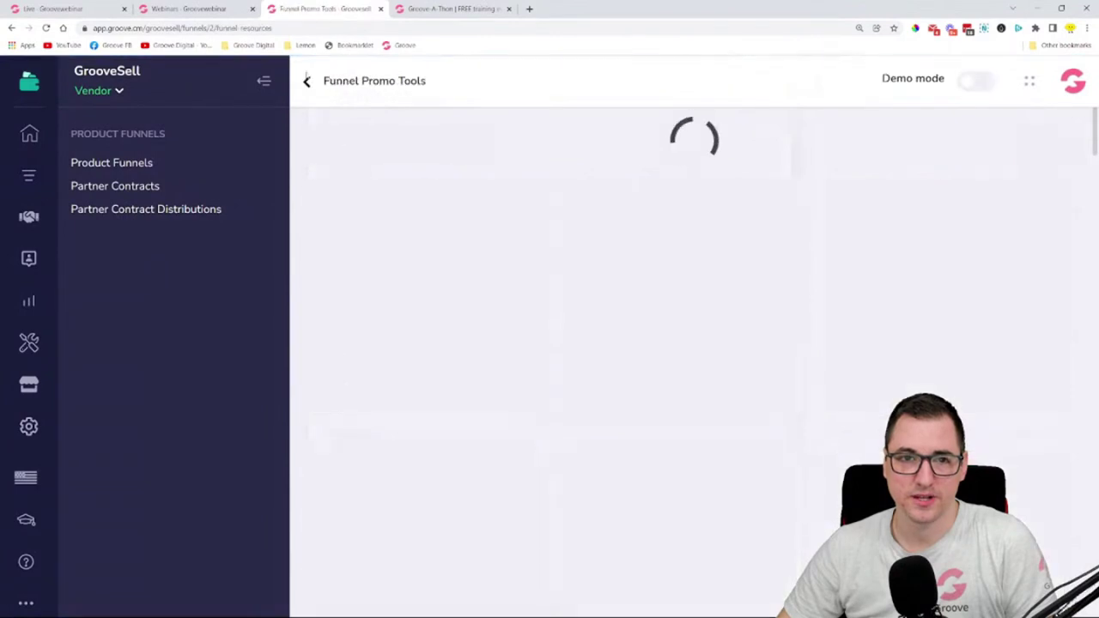
pyautogui.click(307, 81)
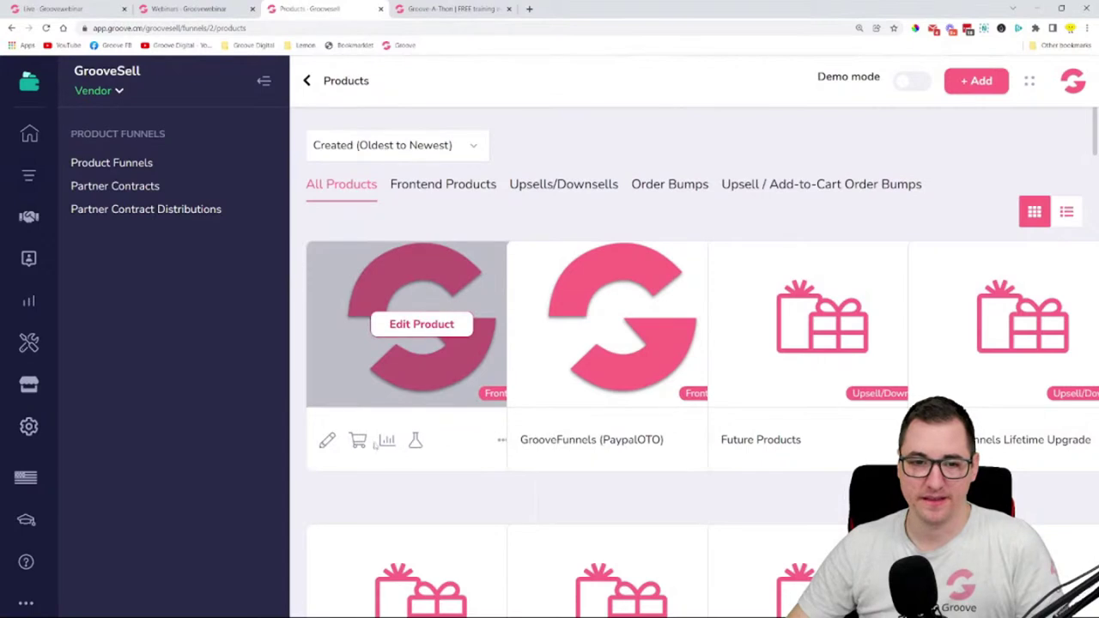
# - Check the product's checkout links, then open Manage Products for the first funnel
pyautogui.click(358, 441)
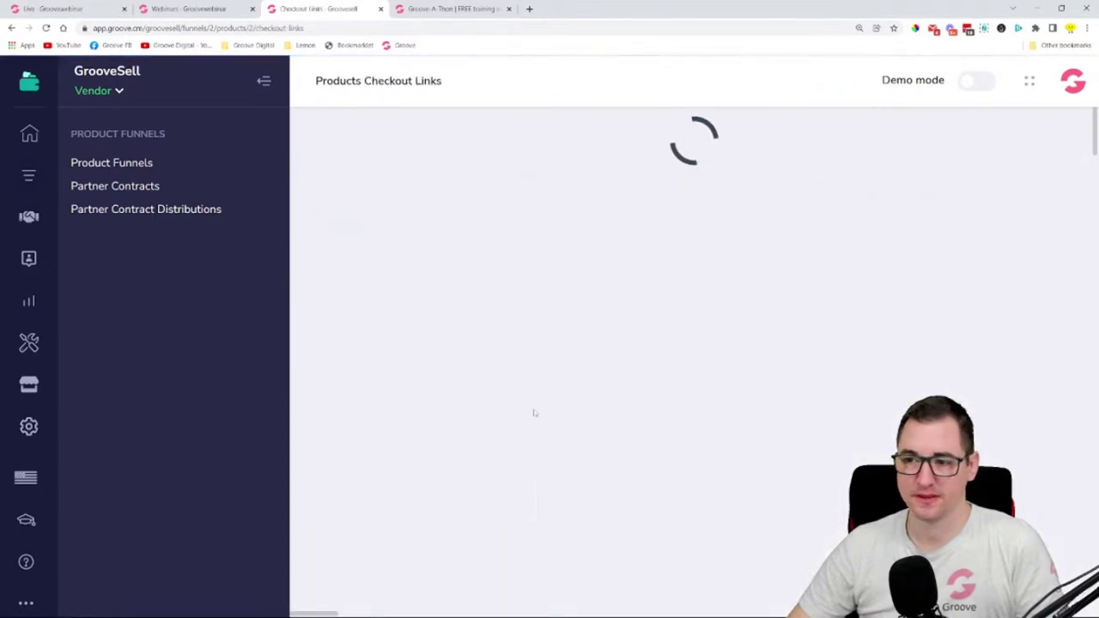
pyautogui.scroll(-1, 704, 300)
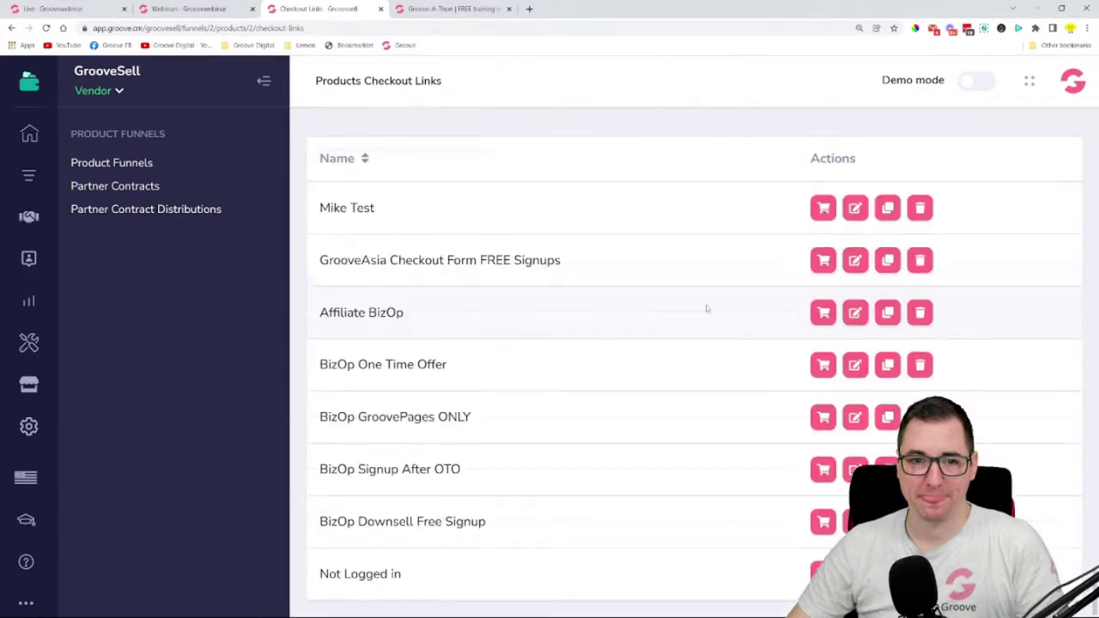
pyautogui.scroll(1, 706, 305)
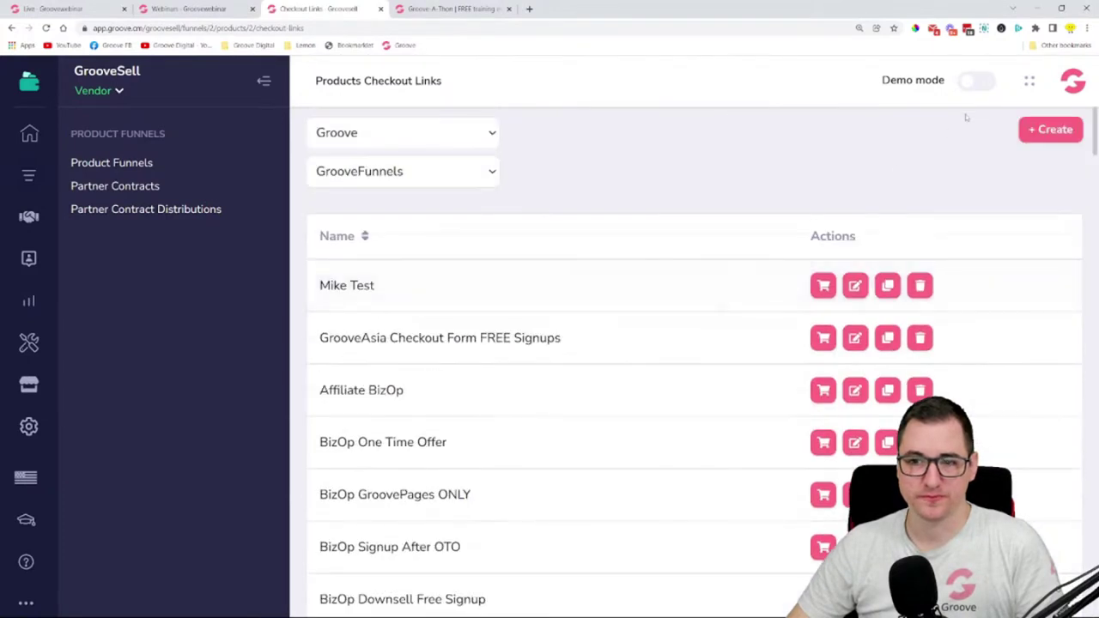
pyautogui.click(137, 164)
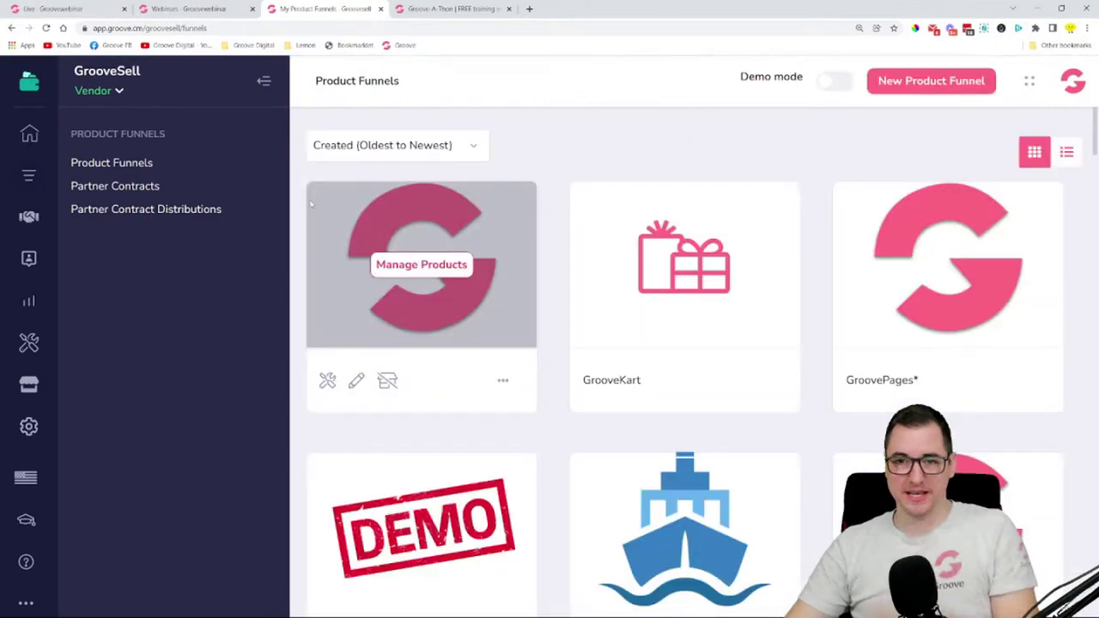
pyautogui.click(421, 265)
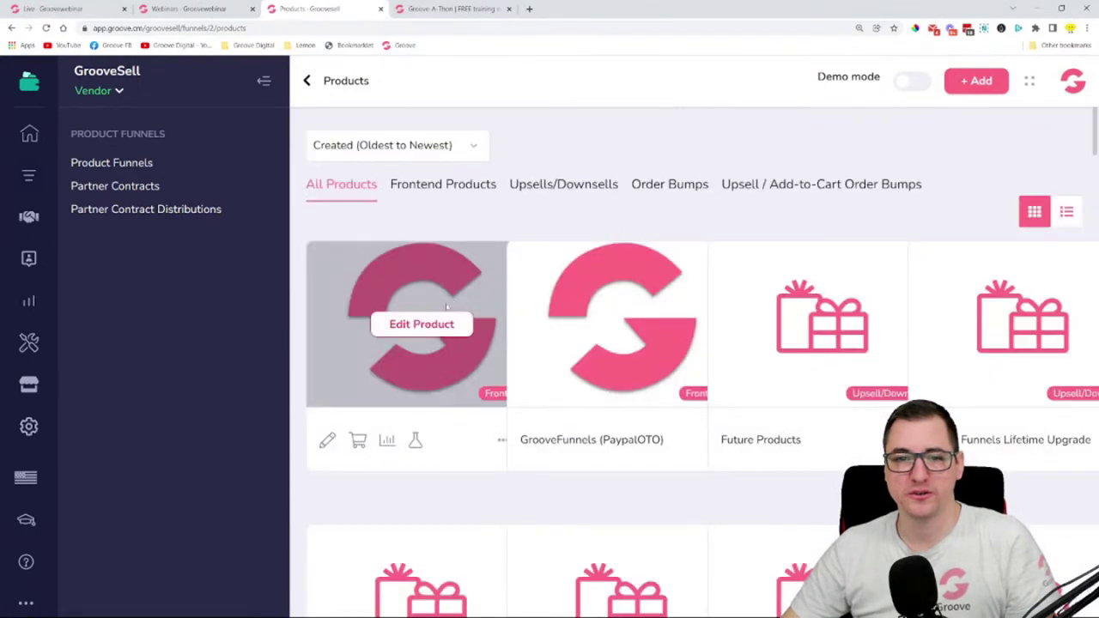
# - Copy the GrooveFunnels proof-widget code from the product's 11. Finish step
pyautogui.click(422, 325)
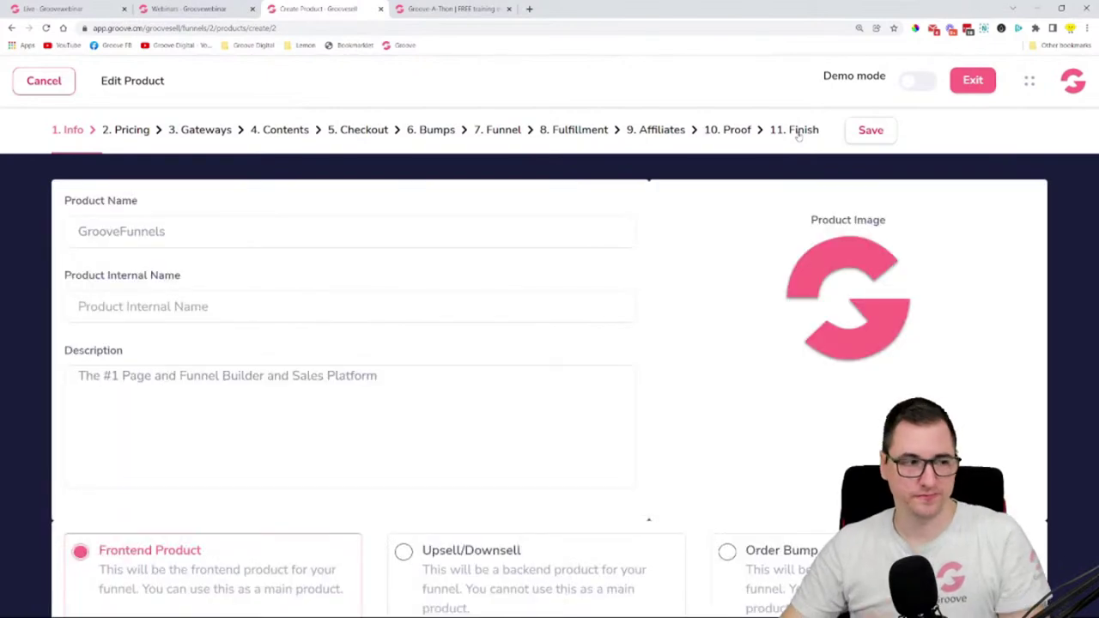
pyautogui.click(796, 131)
pyautogui.scroll(-10, 790, 263)
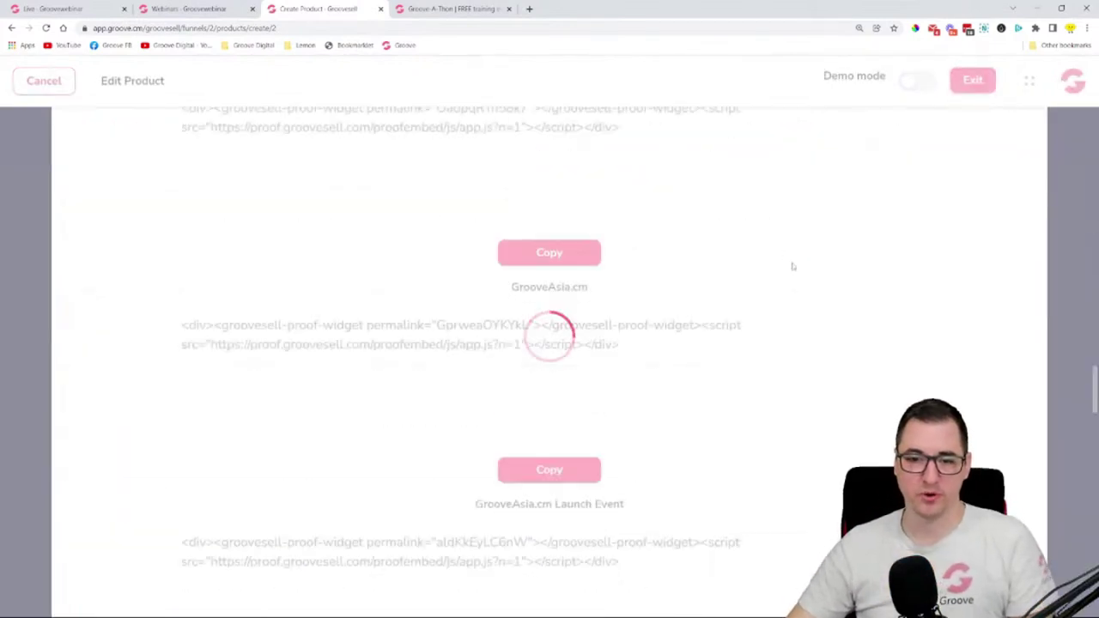
pyautogui.scroll(3, 802, 279)
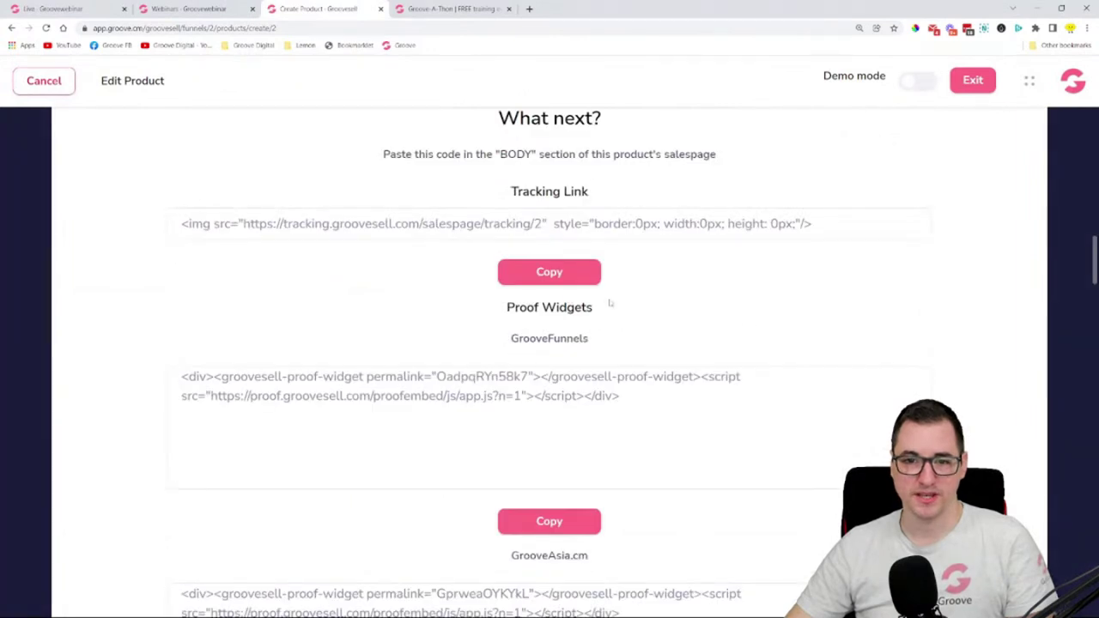
pyautogui.tripleClick(631, 406)
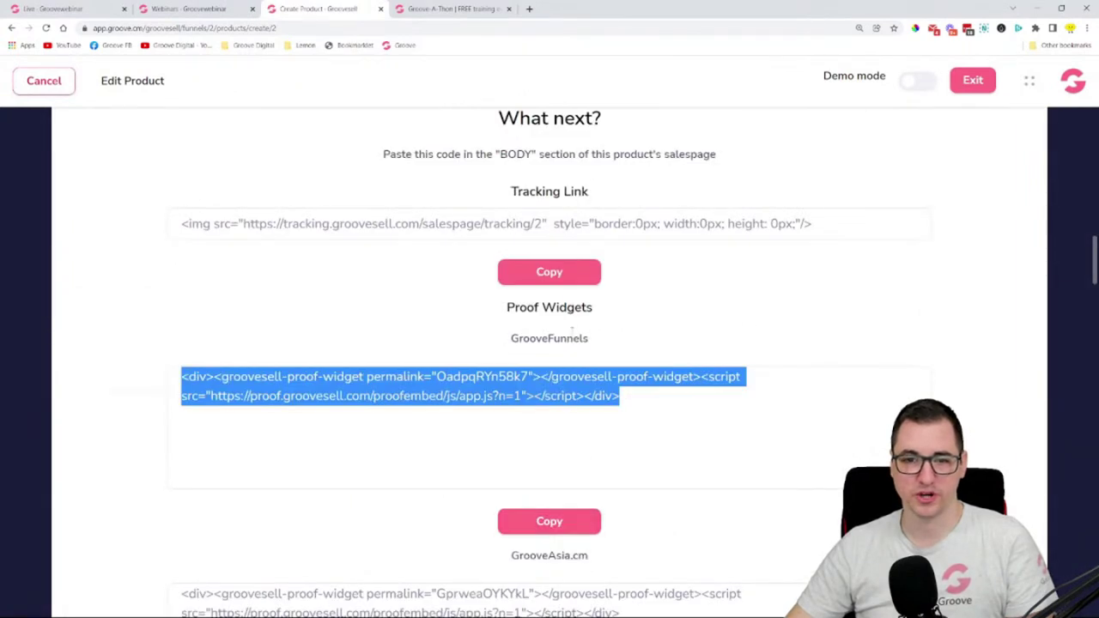
pyautogui.click(554, 519)
pyautogui.click(190, 8)
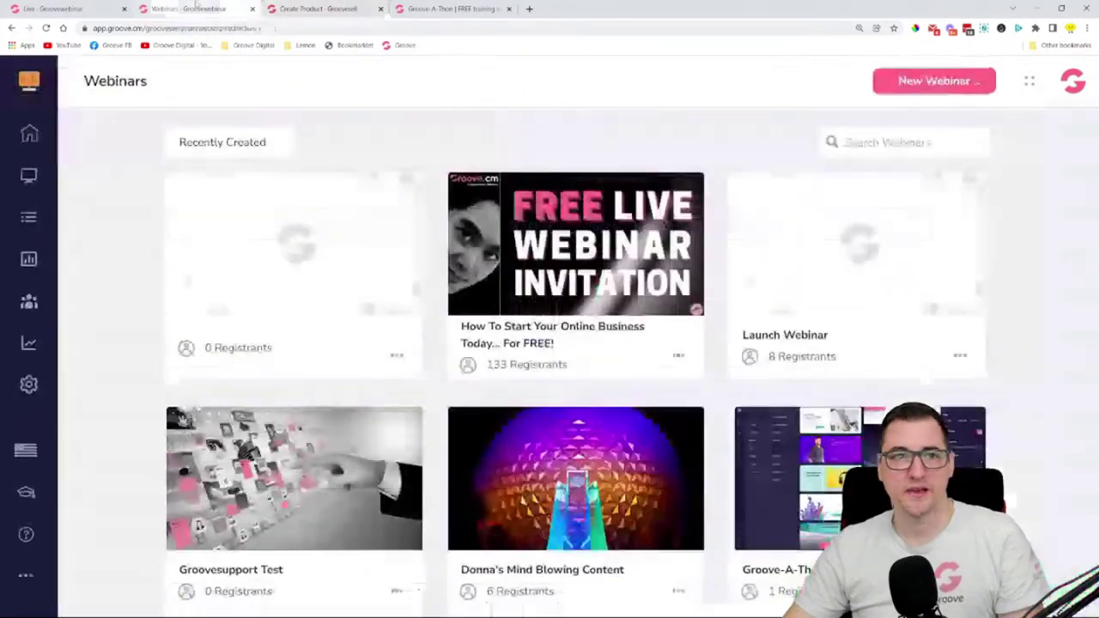
# - Paste the proof-widget code into the GrooveSell Proof Popup's Embed Code field, leaving mobile display off
pyautogui.click(95, 5)
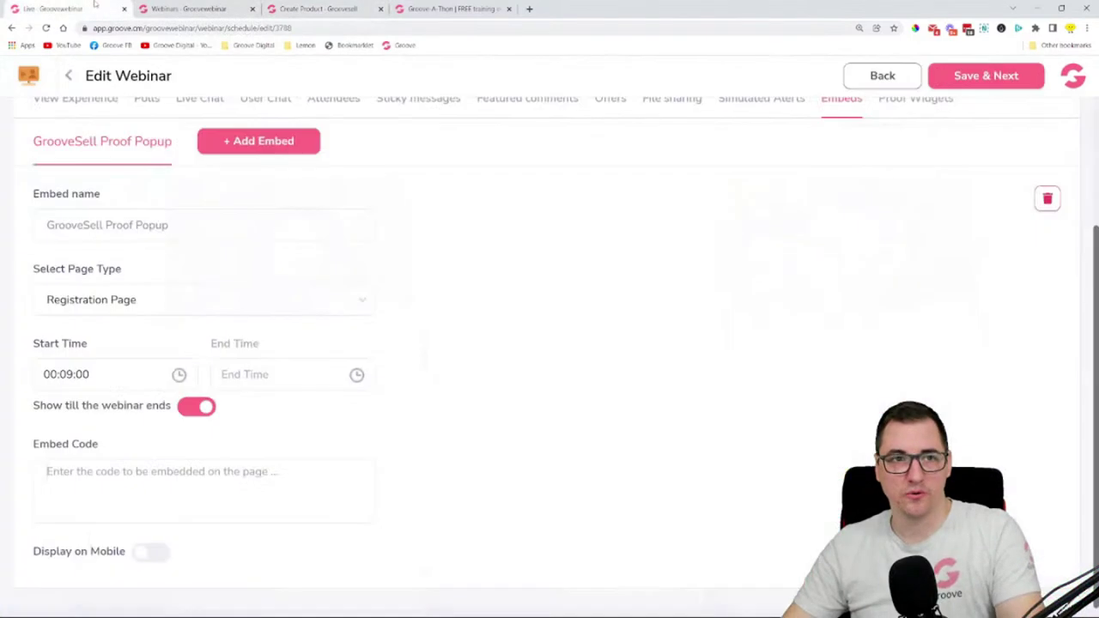
pyautogui.click(210, 482)
pyautogui.hotkey('ctrl', 'v')
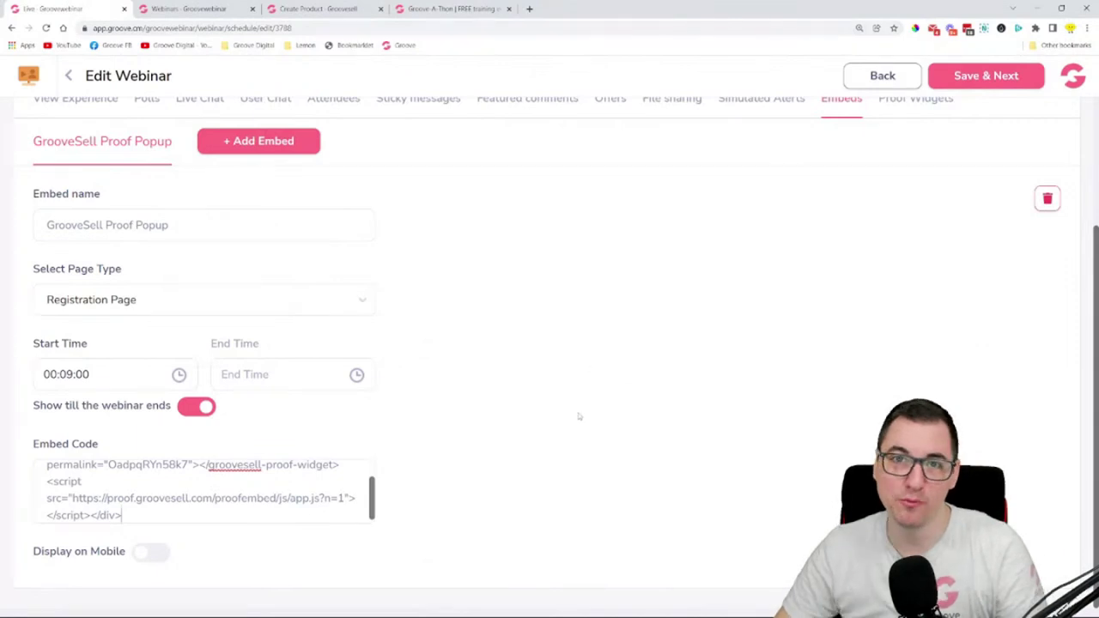
pyautogui.click(144, 554)
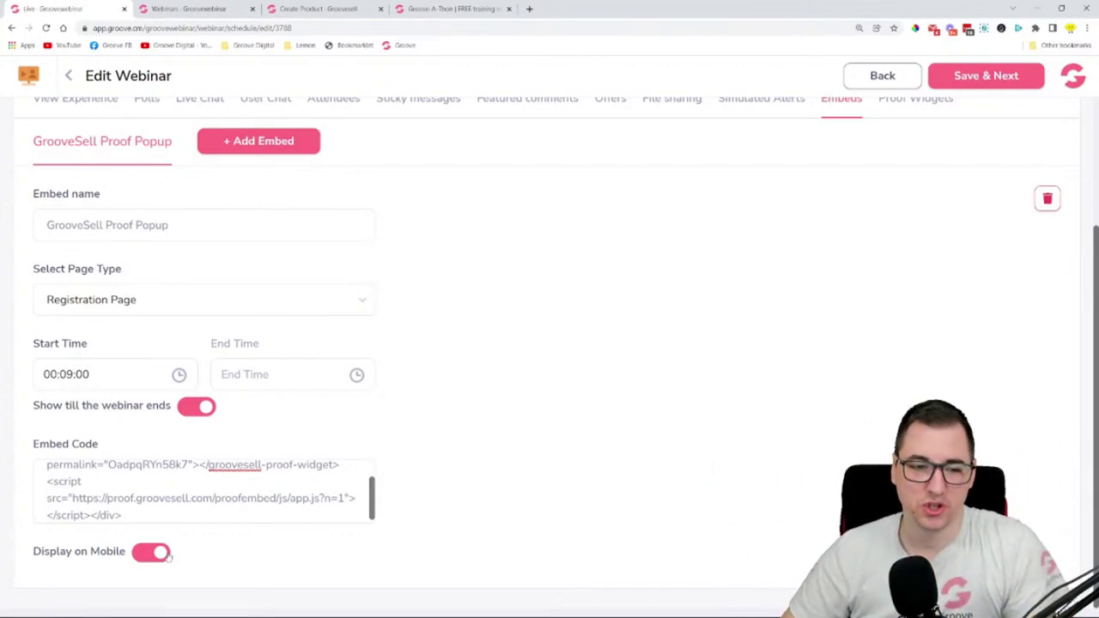
pyautogui.click(160, 555)
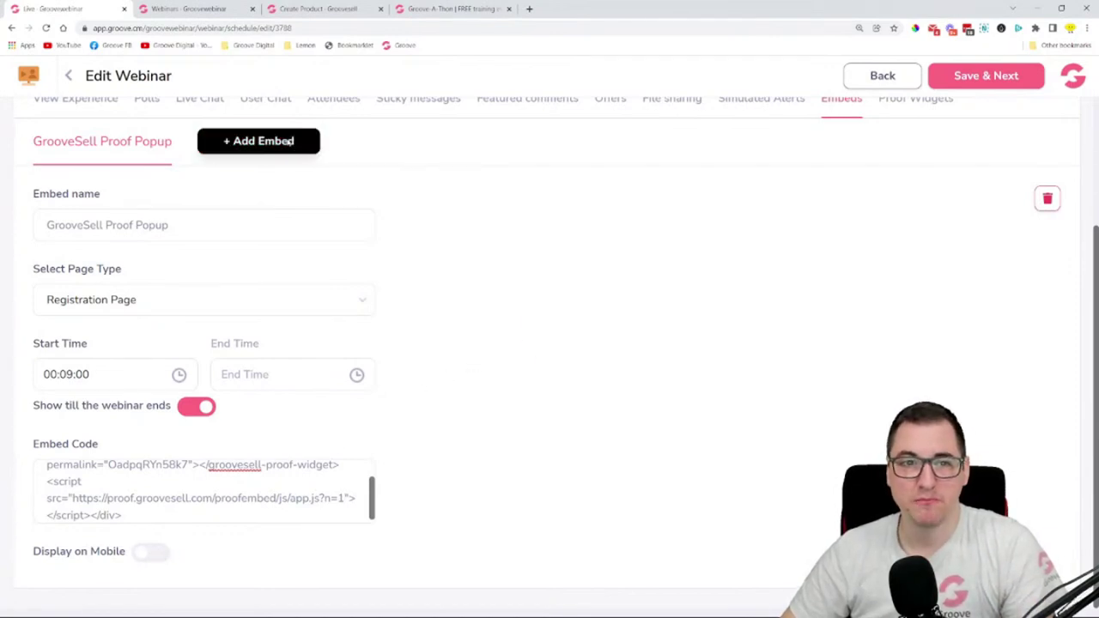
# - Add and then delete an Embed #2, then save the embeds and continue
pyautogui.click(299, 146)
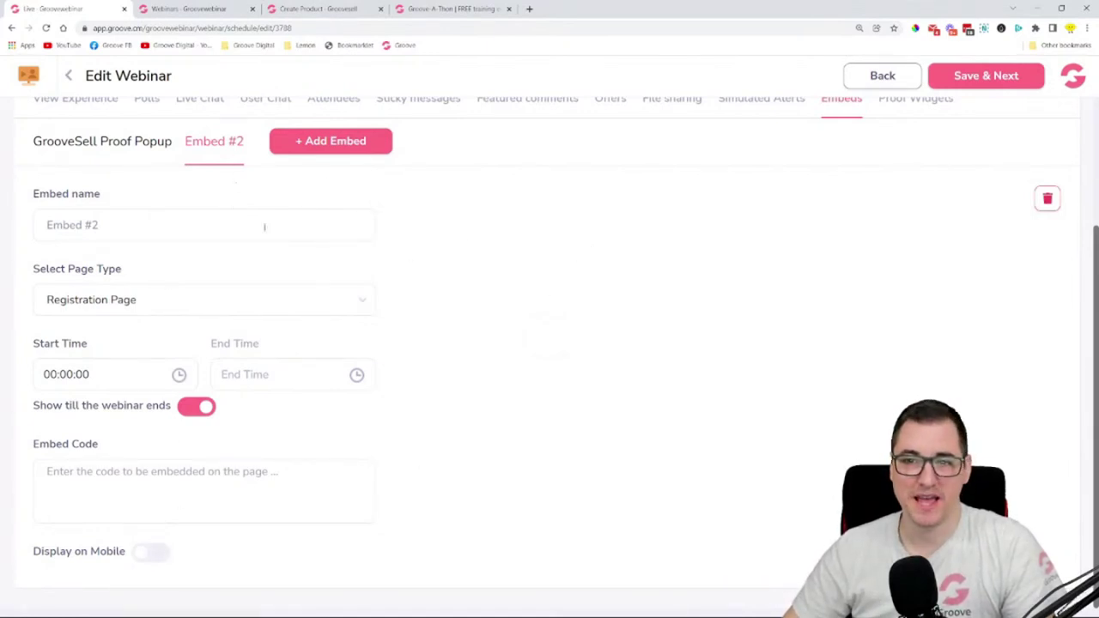
pyautogui.click(1046, 200)
pyautogui.click(474, 415)
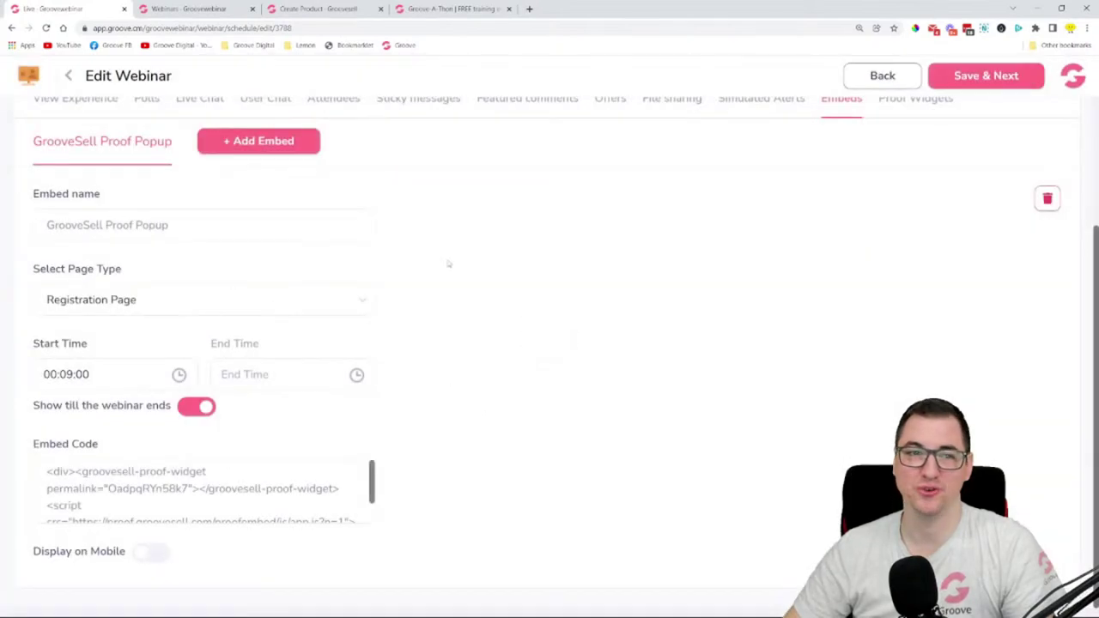
pyautogui.click(983, 77)
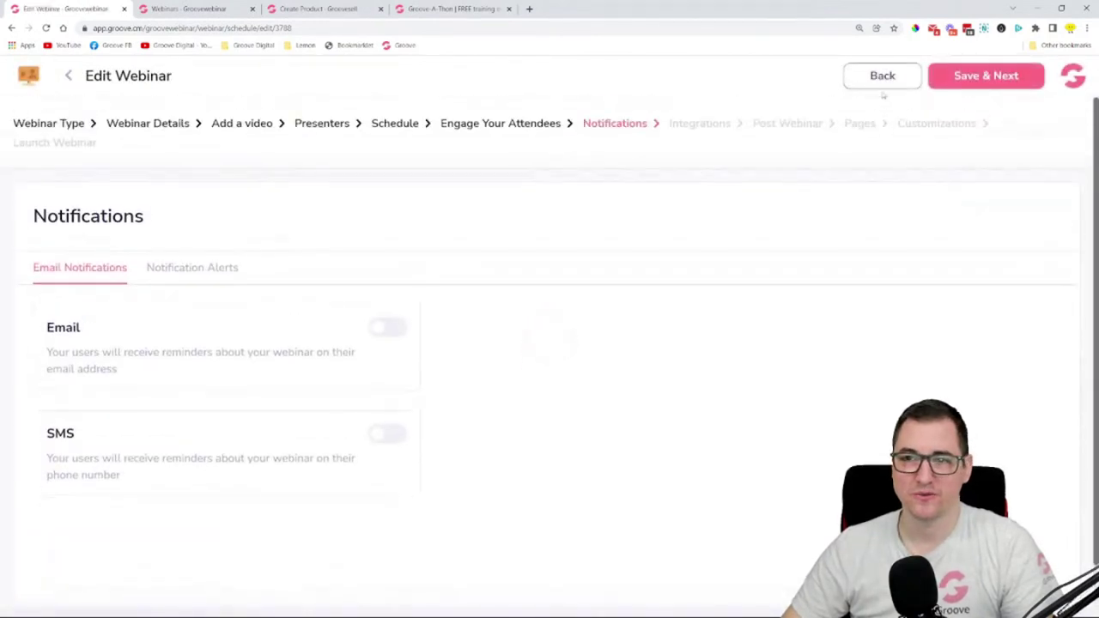
# - Back on Engage Your Attendees, open Proof Widgets and choose Registration Page as the page type
pyautogui.click(524, 124)
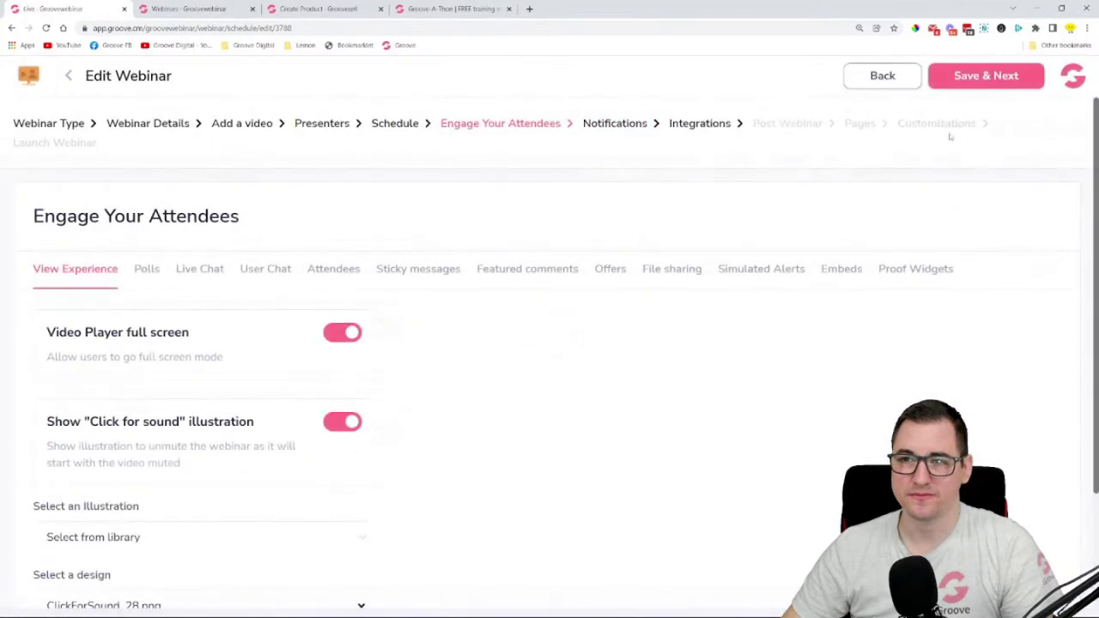
pyautogui.click(931, 271)
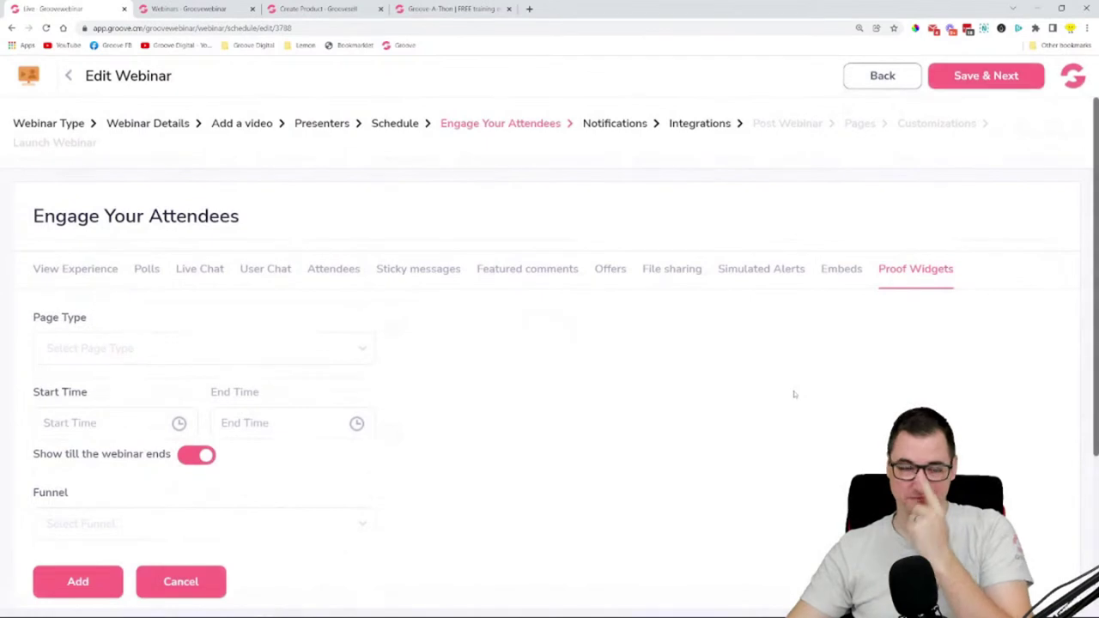
pyautogui.scroll(-3, 592, 334)
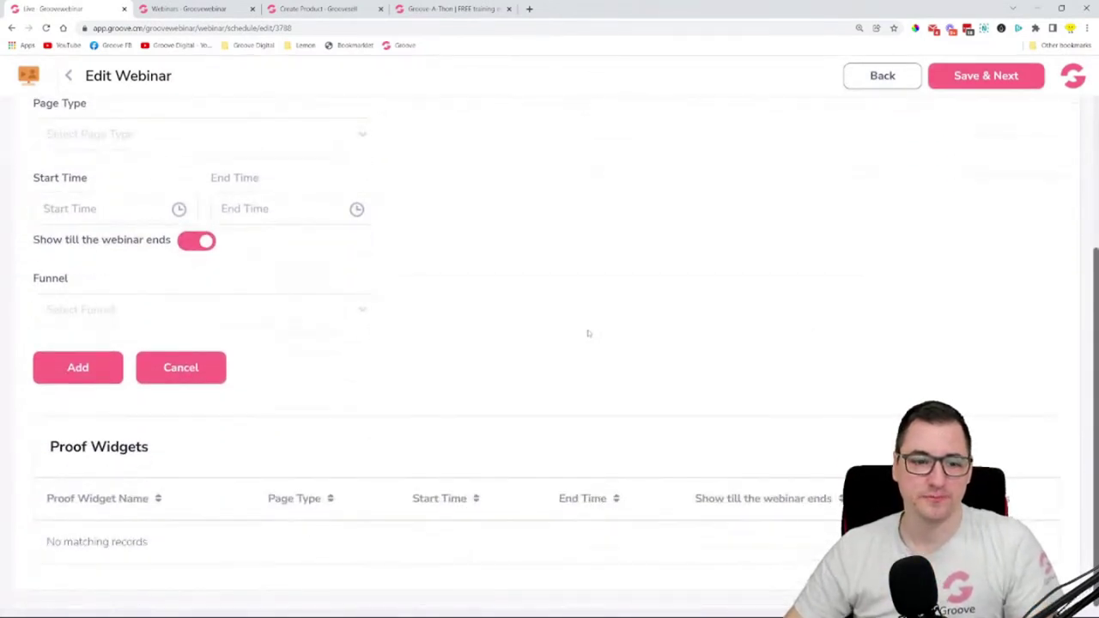
pyautogui.scroll(1, 588, 333)
pyautogui.click(295, 198)
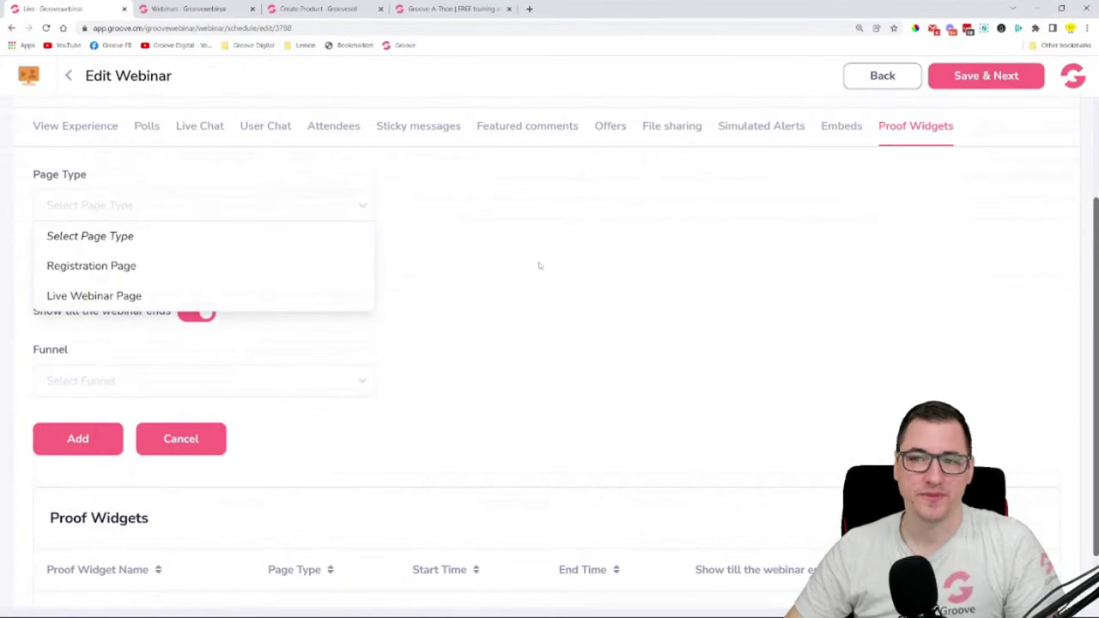
pyautogui.click(596, 249)
pyautogui.click(263, 203)
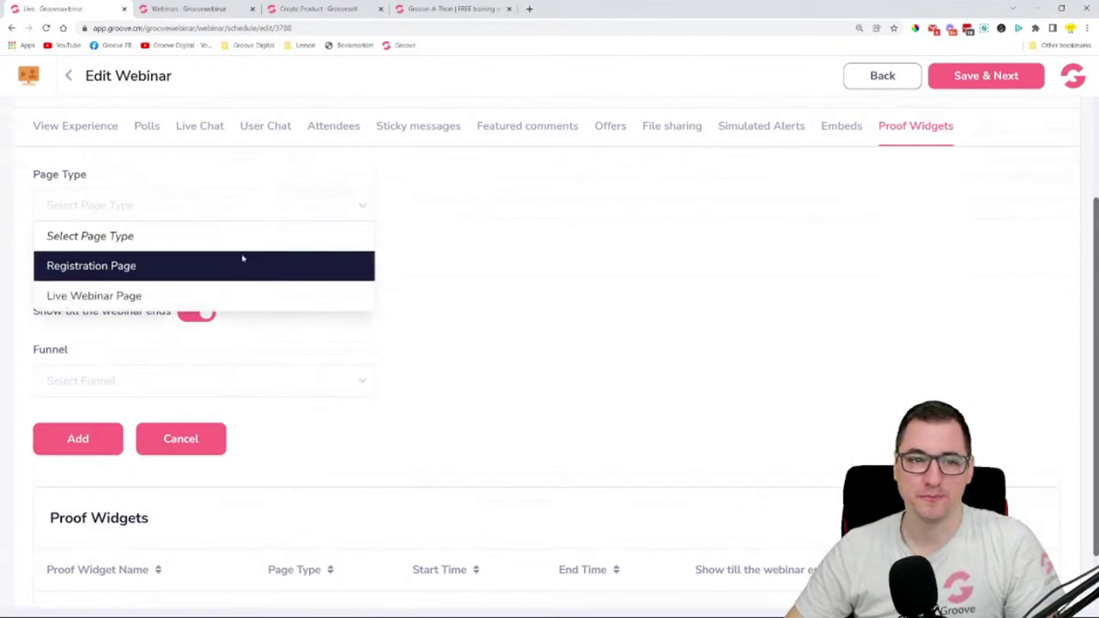
pyautogui.click(239, 266)
pyautogui.click(260, 214)
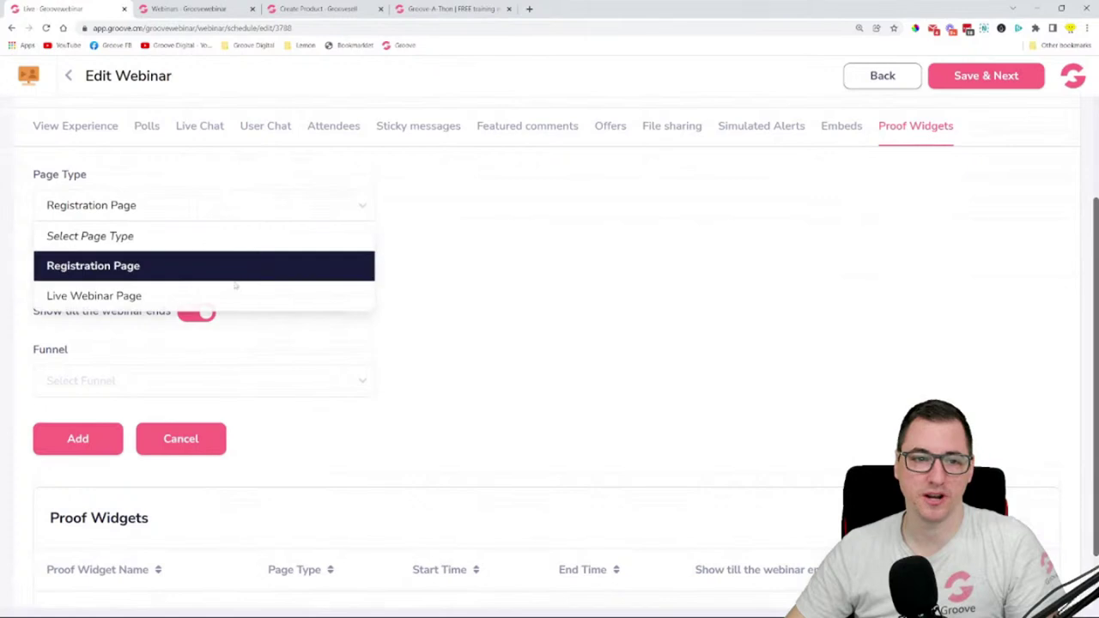
pyautogui.click(464, 271)
# - Choose Funnel Groove, Product GrooveFunnels and Proof Widget GrooveFunnels
pyautogui.click(331, 383)
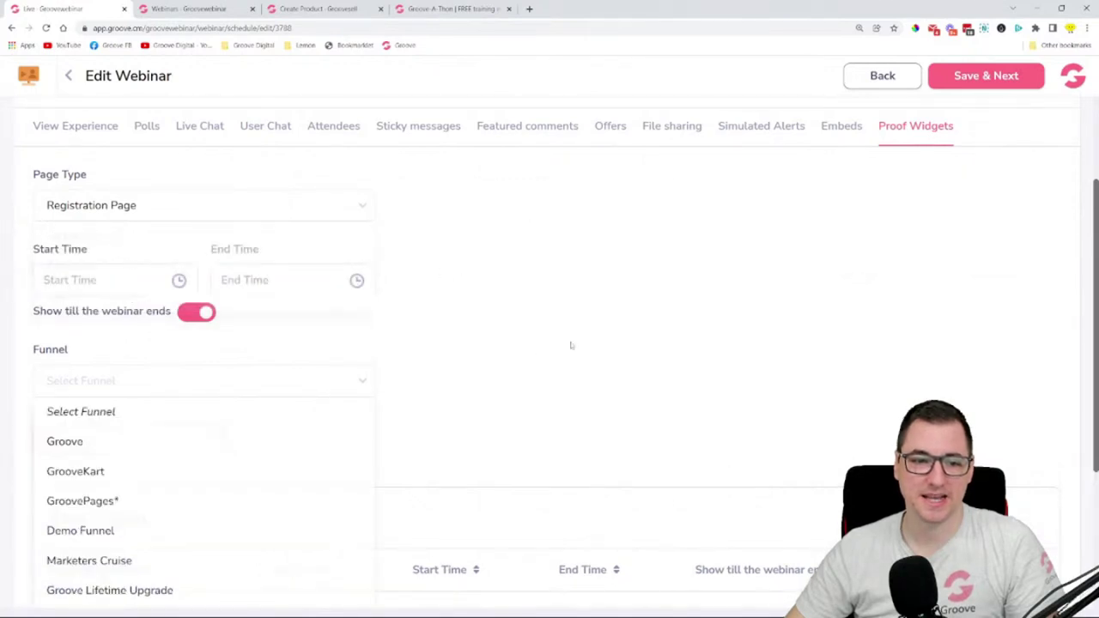
pyautogui.scroll(-2, 554, 333)
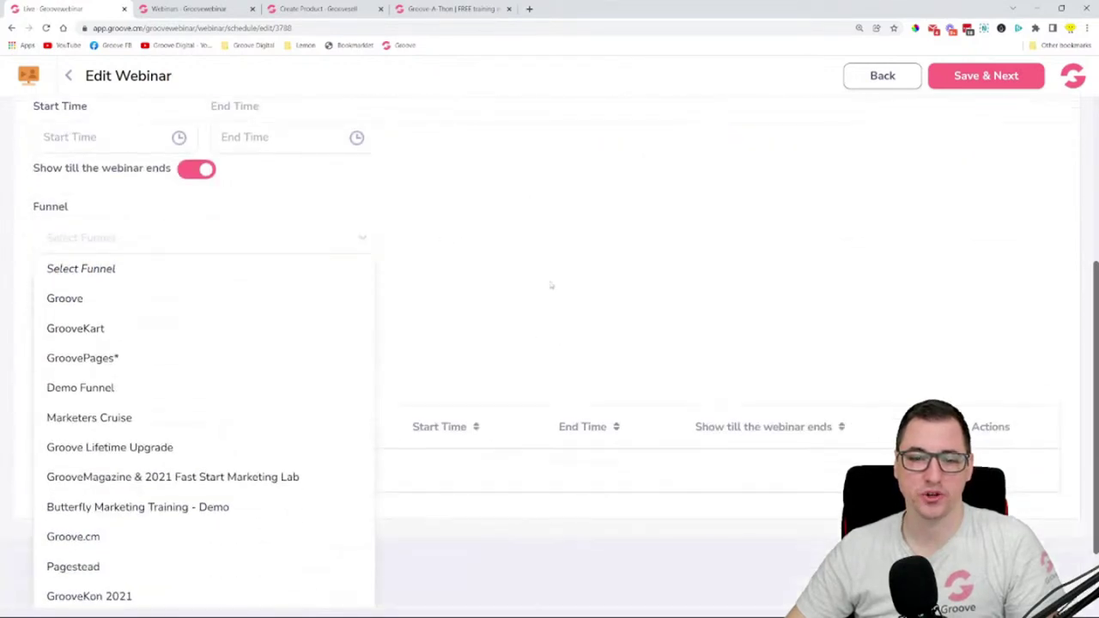
pyautogui.click(552, 286)
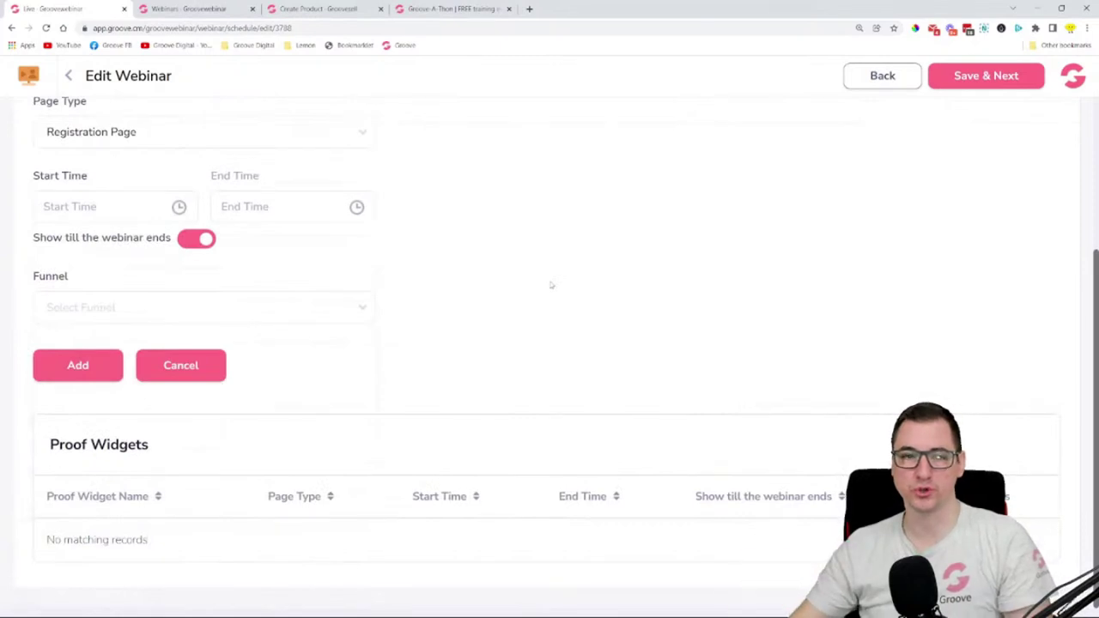
pyautogui.click(340, 309)
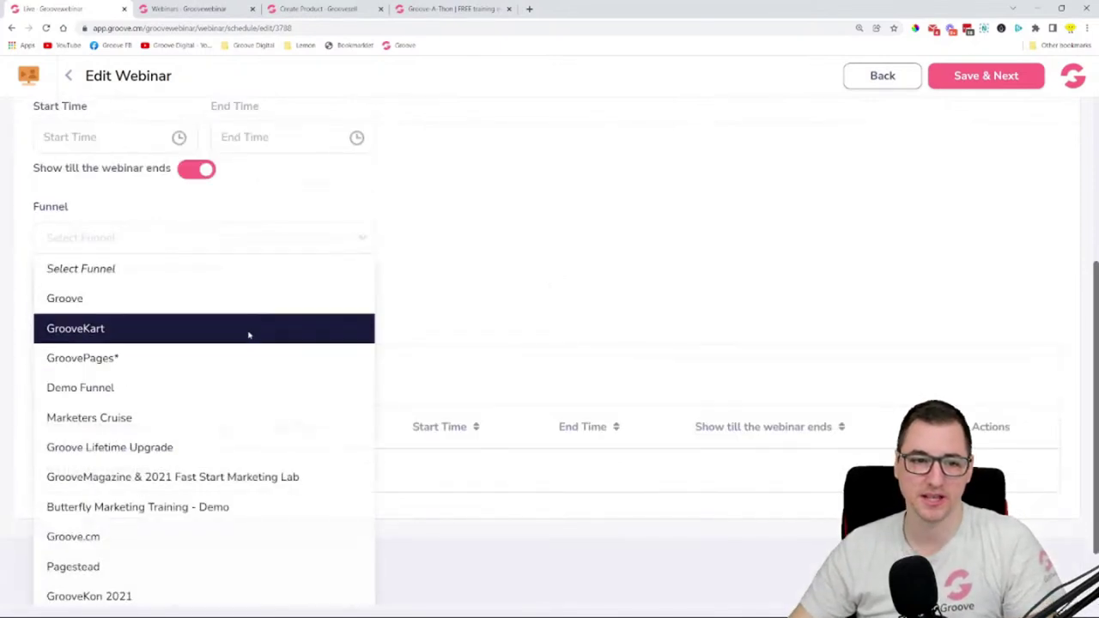
pyautogui.click(253, 334)
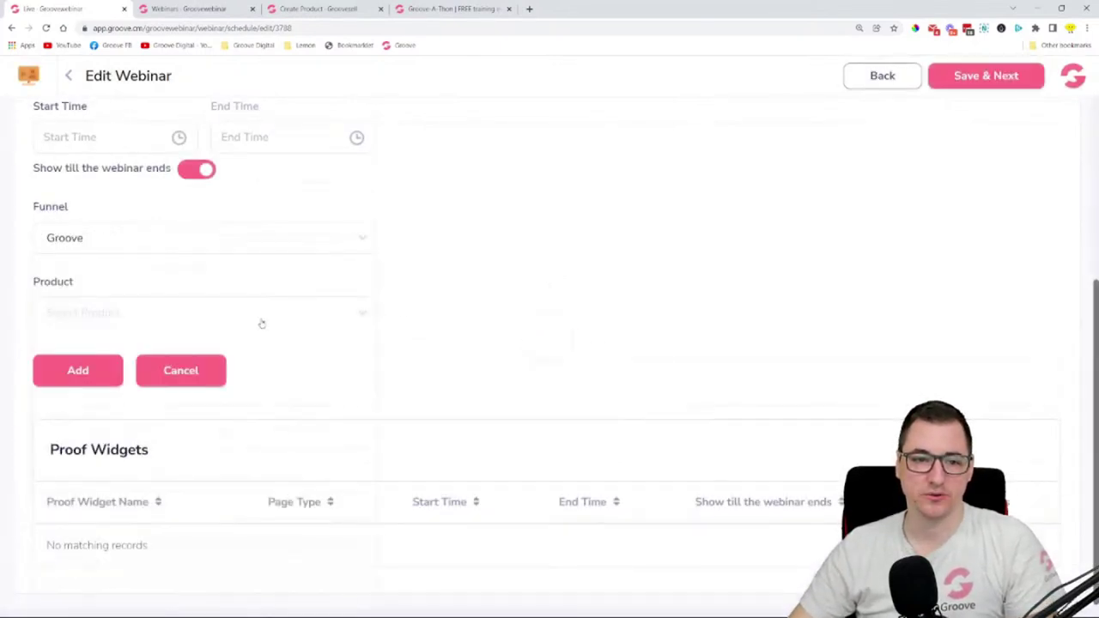
pyautogui.click(263, 320)
pyautogui.click(154, 370)
pyautogui.click(351, 381)
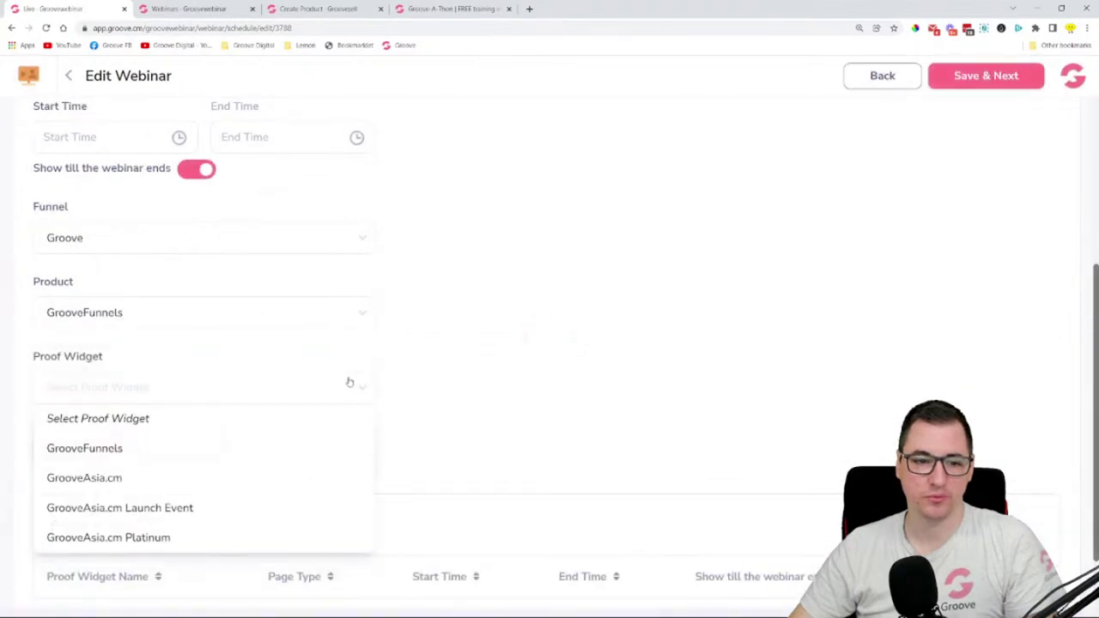
pyautogui.click(254, 447)
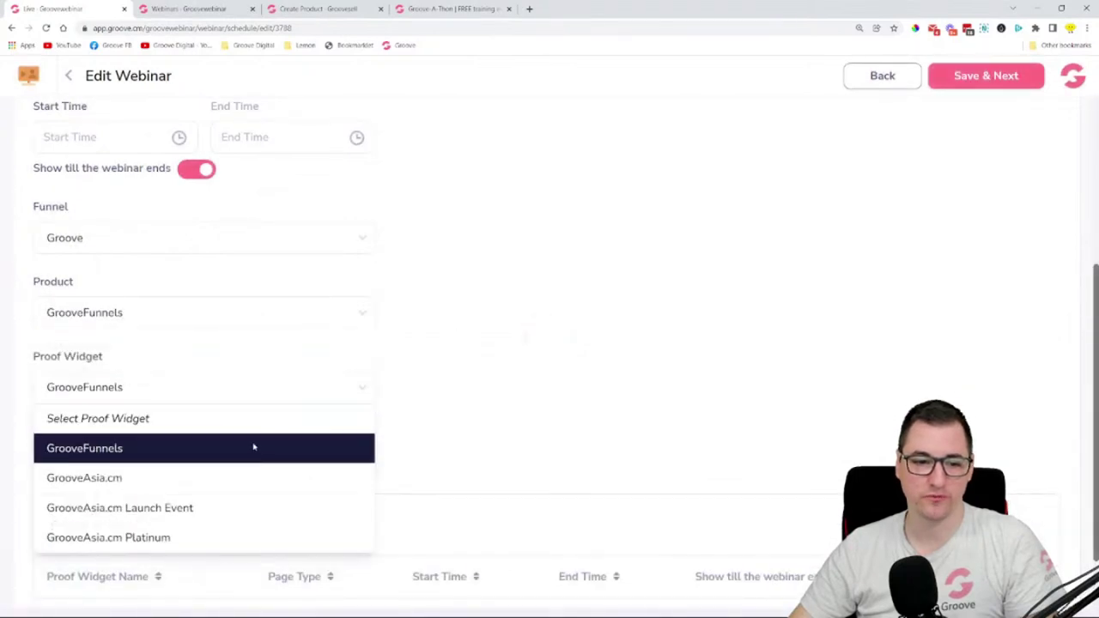
pyautogui.click(78, 445)
# - Set the proof widget's start time to 00:01:00, add it, then view the Embeds settings
pyautogui.scroll(2, 100, 299)
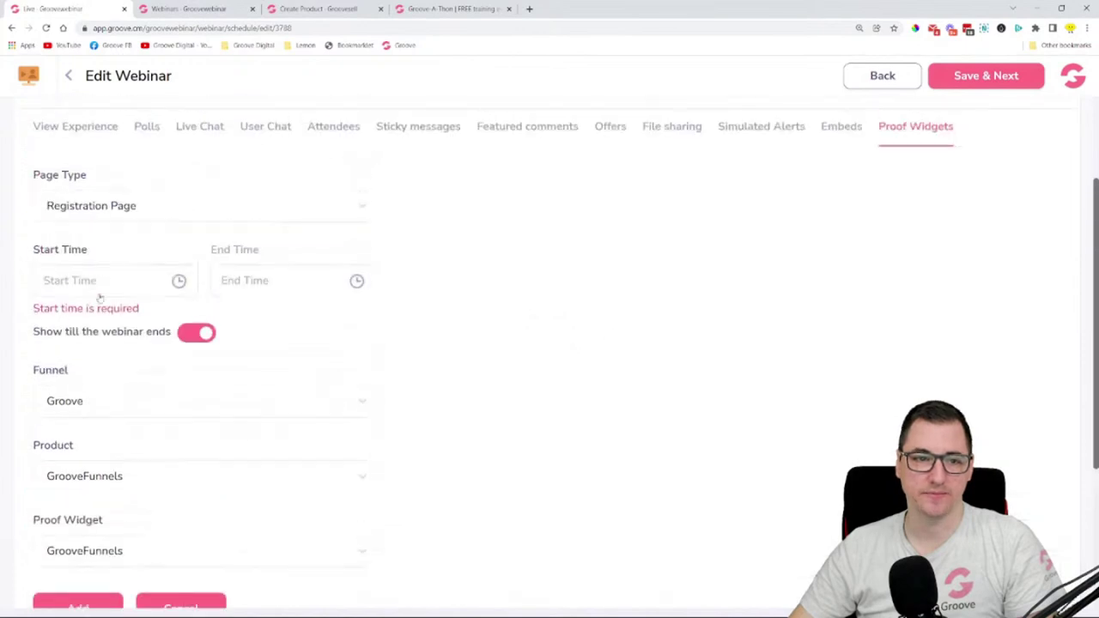
pyautogui.click(91, 282)
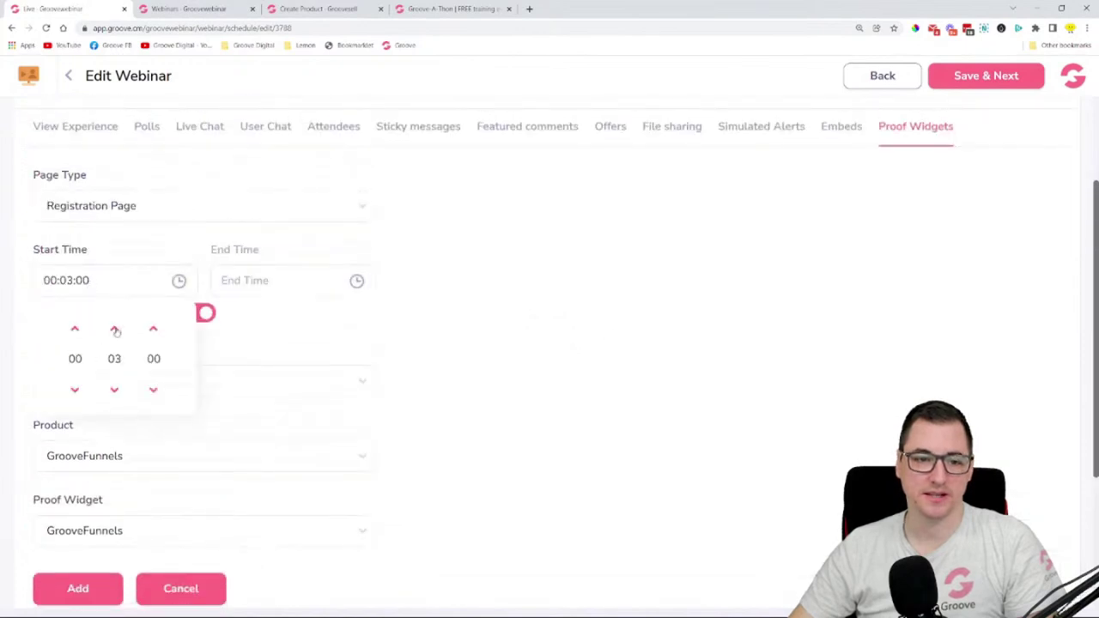
pyautogui.doubleClick(115, 391)
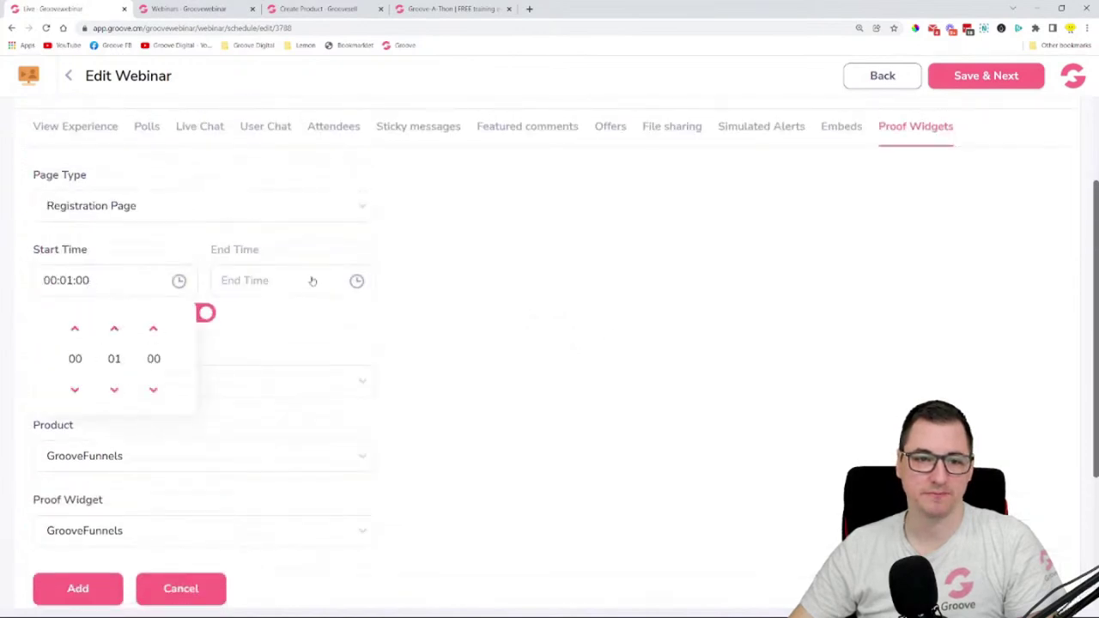
pyautogui.click(238, 316)
pyautogui.scroll(-3, 243, 341)
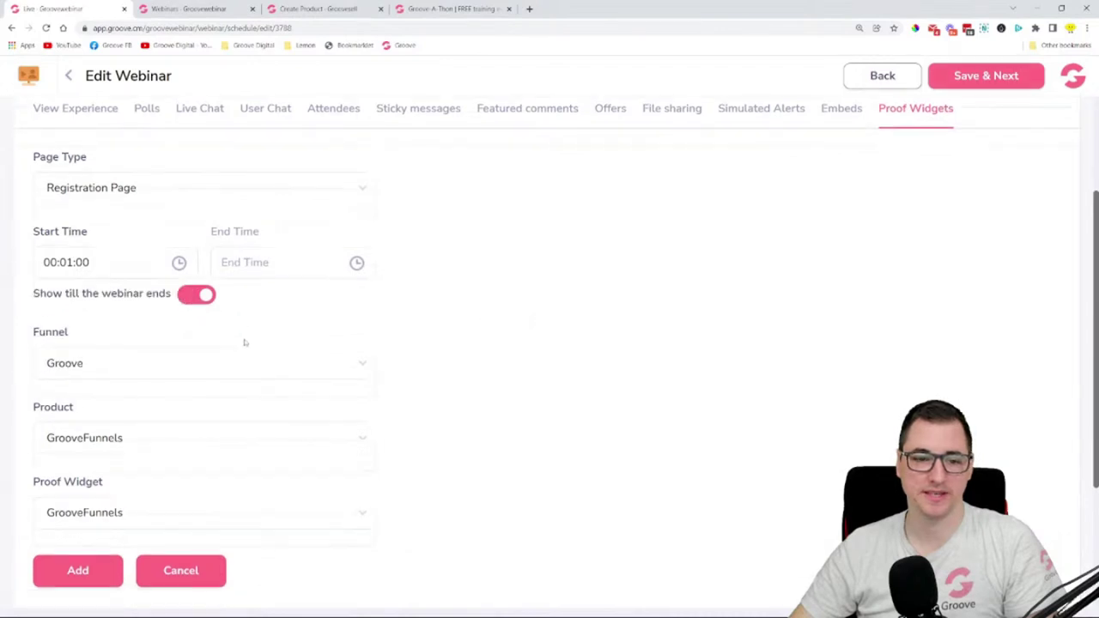
pyautogui.click(90, 376)
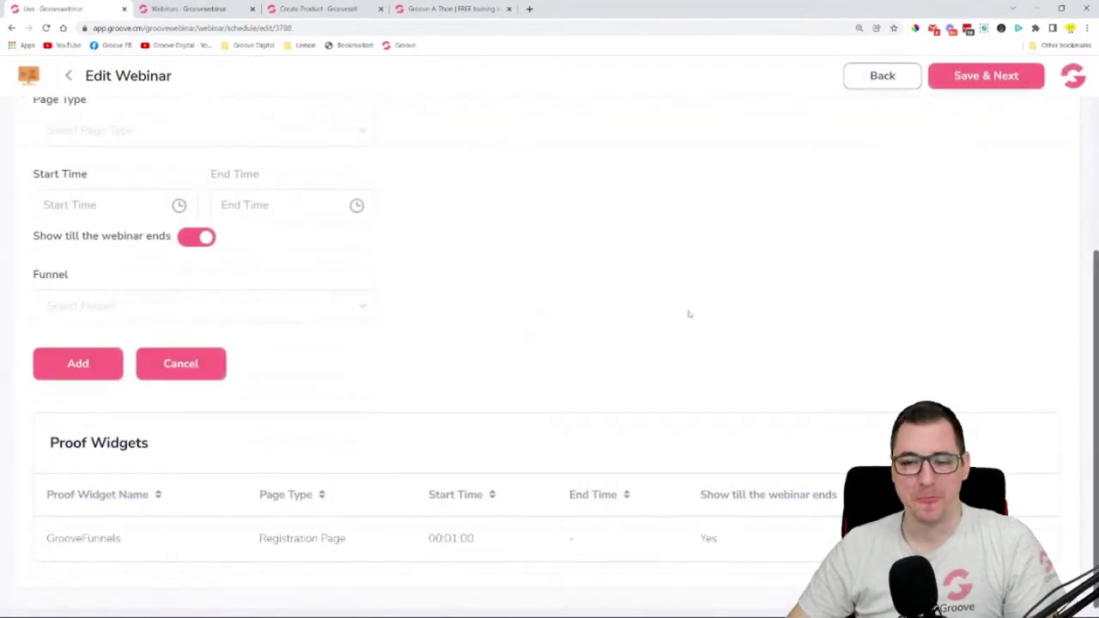
pyautogui.scroll(3, 688, 311)
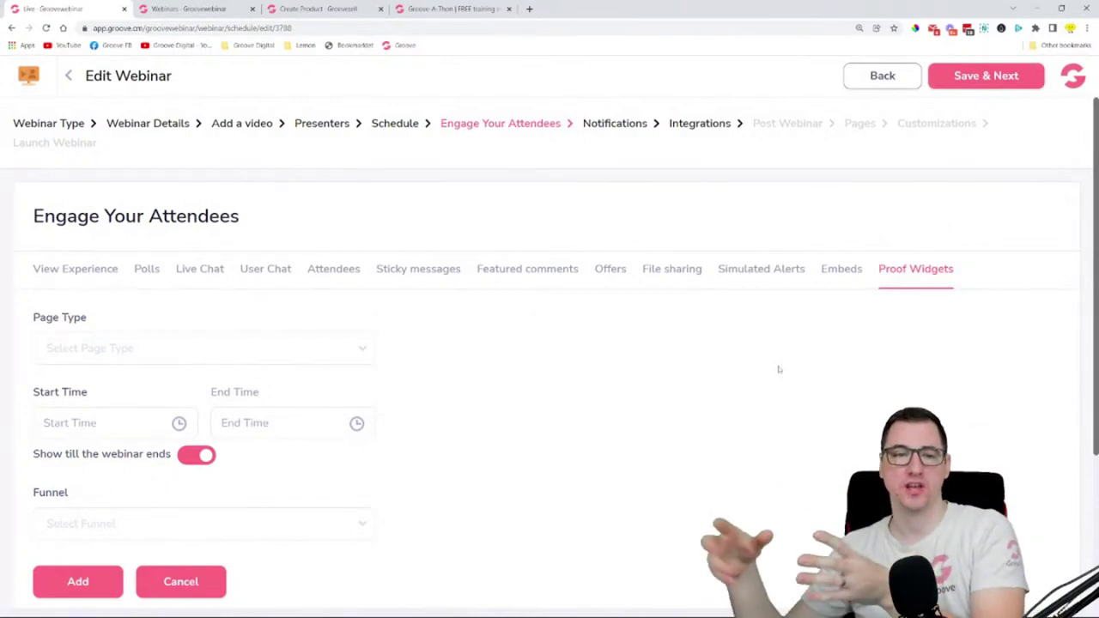
pyautogui.click(242, 345)
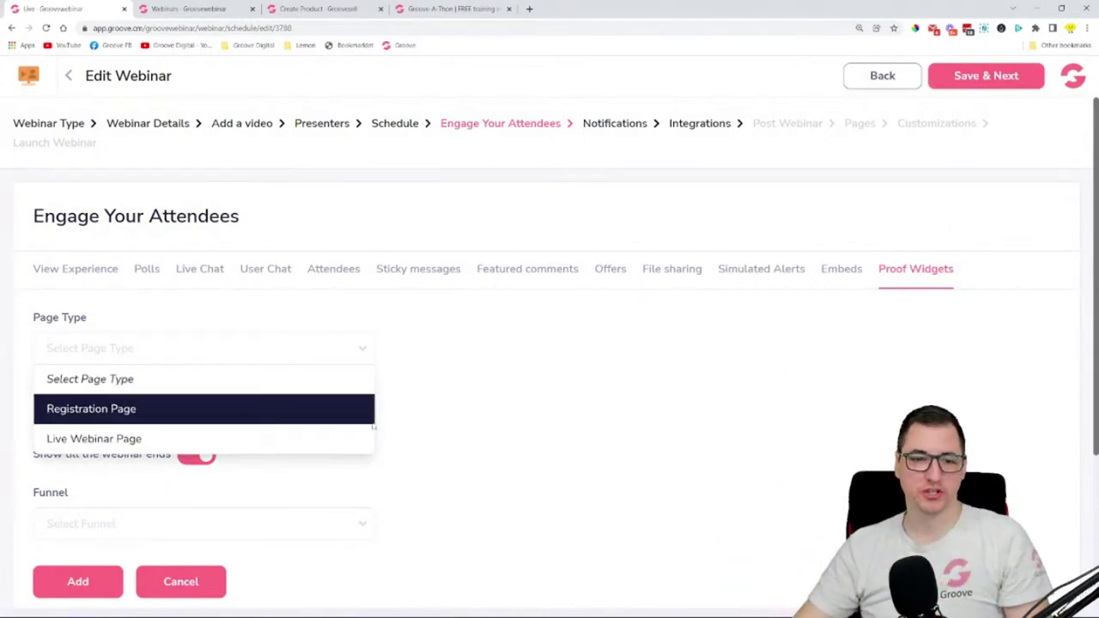
pyautogui.click(515, 406)
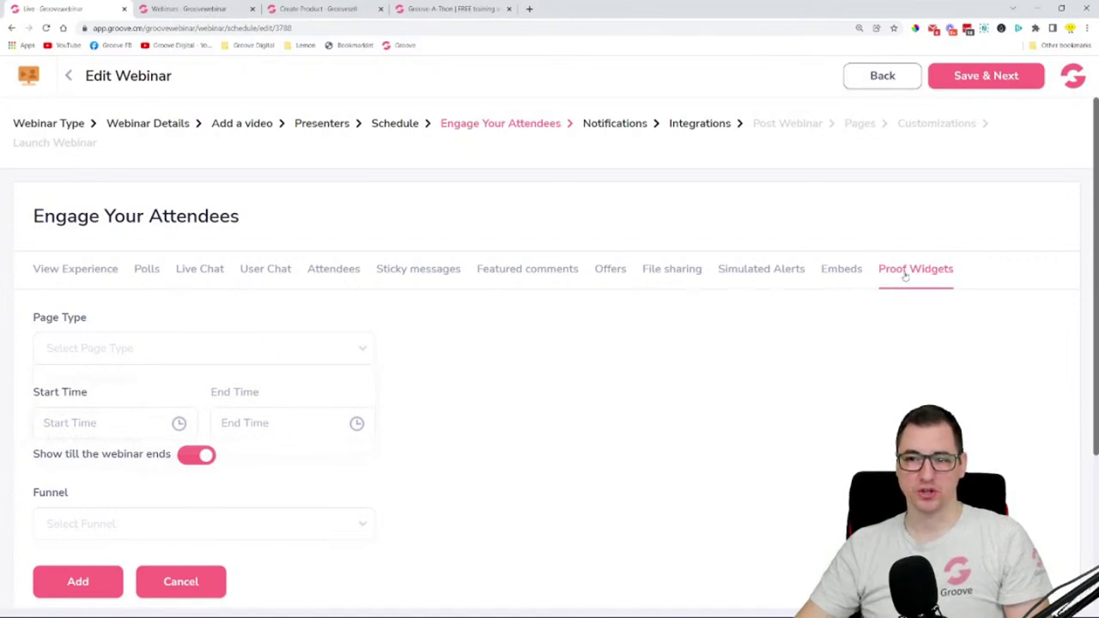
pyautogui.click(853, 273)
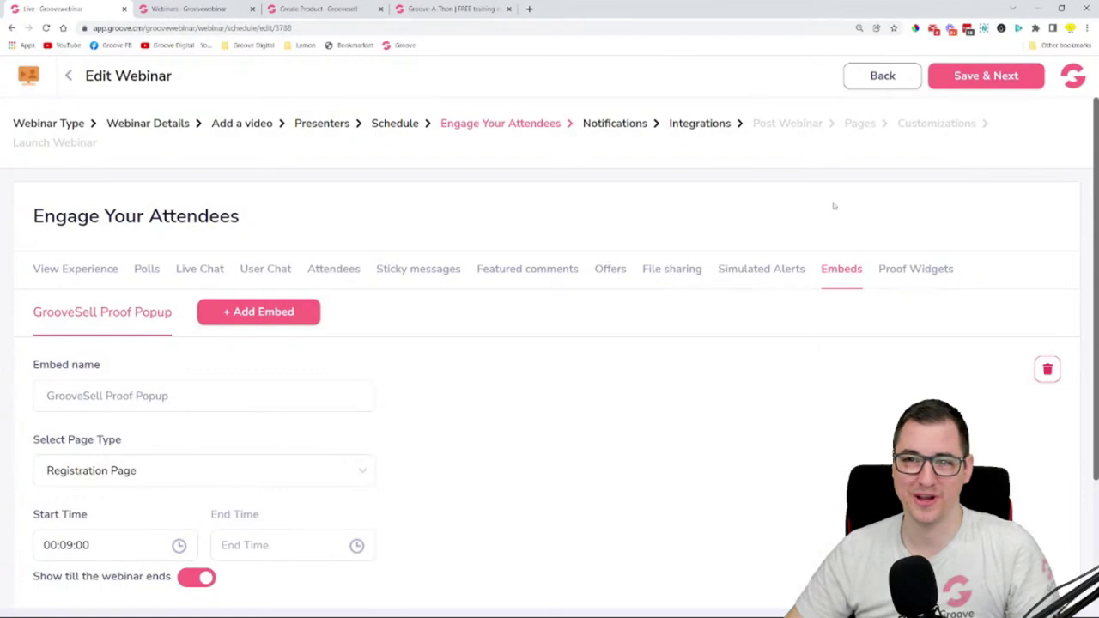
# - On the Notifications step, turn on email reminders using the Sendgrid sender identity
pyautogui.click(986, 75)
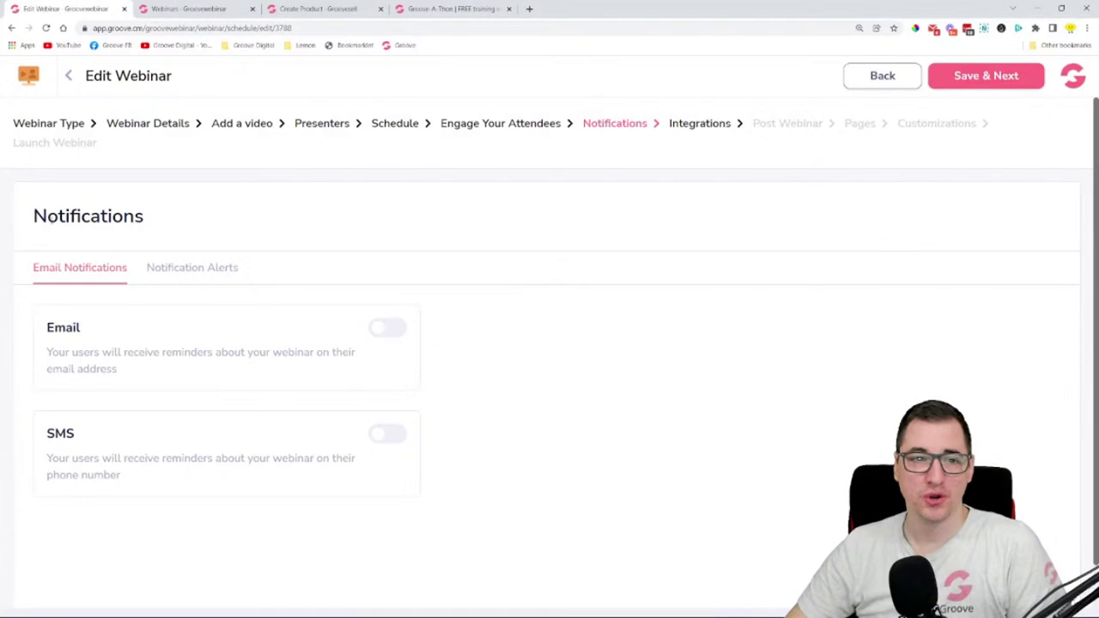
pyautogui.moveTo(33, 216); pyautogui.dragTo(248, 213)
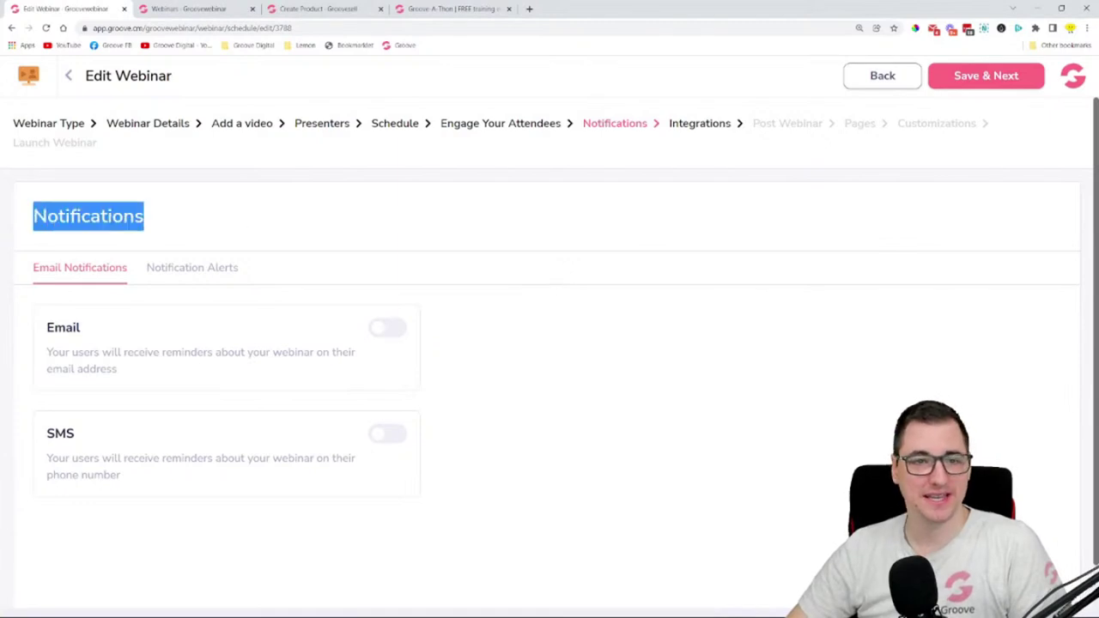
pyautogui.click(350, 283)
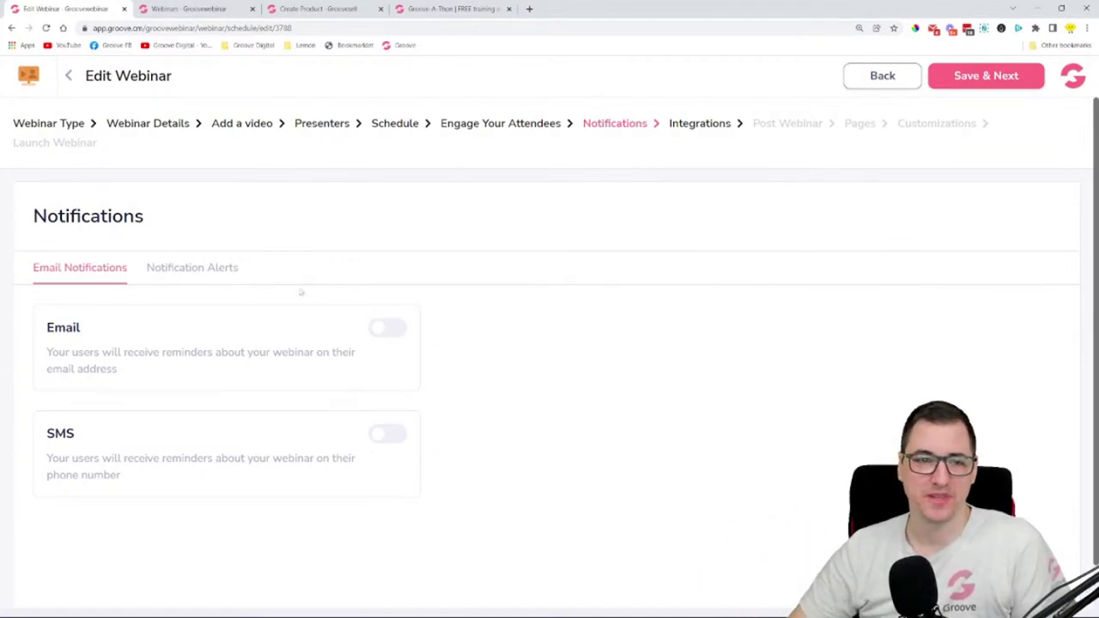
pyautogui.click(391, 331)
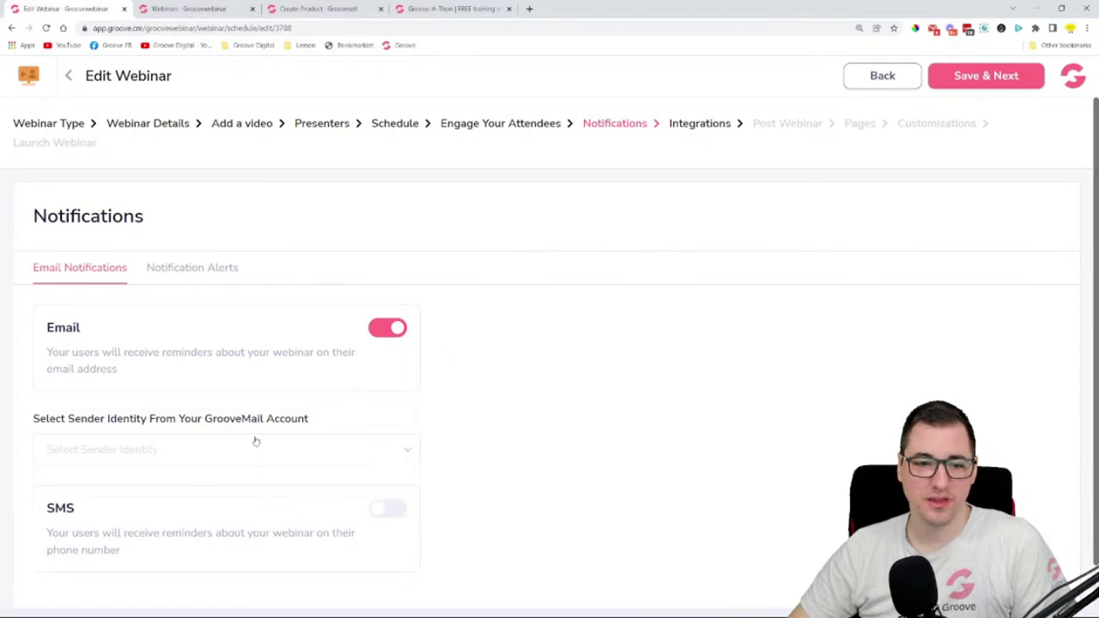
pyautogui.scroll(-1, 344, 360)
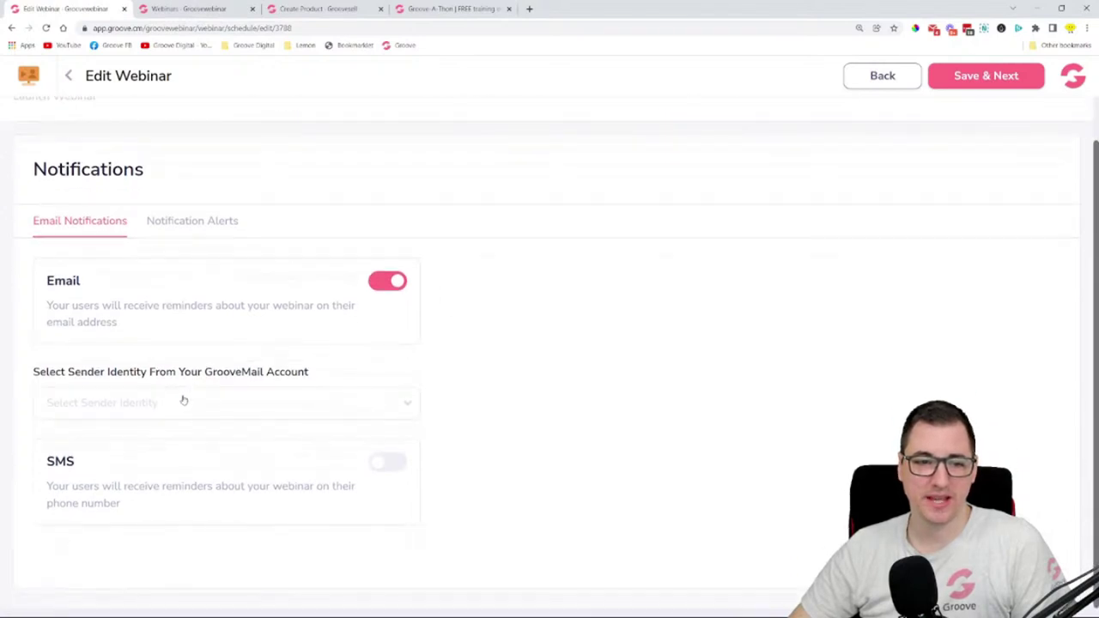
pyautogui.click(184, 403)
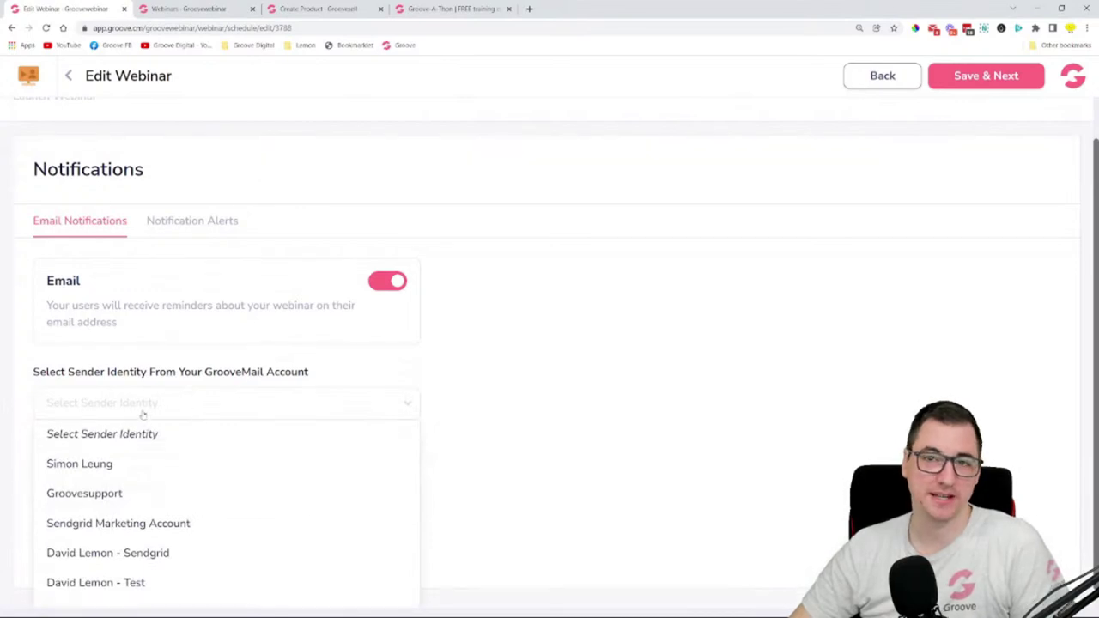
pyautogui.scroll(-1, 178, 472)
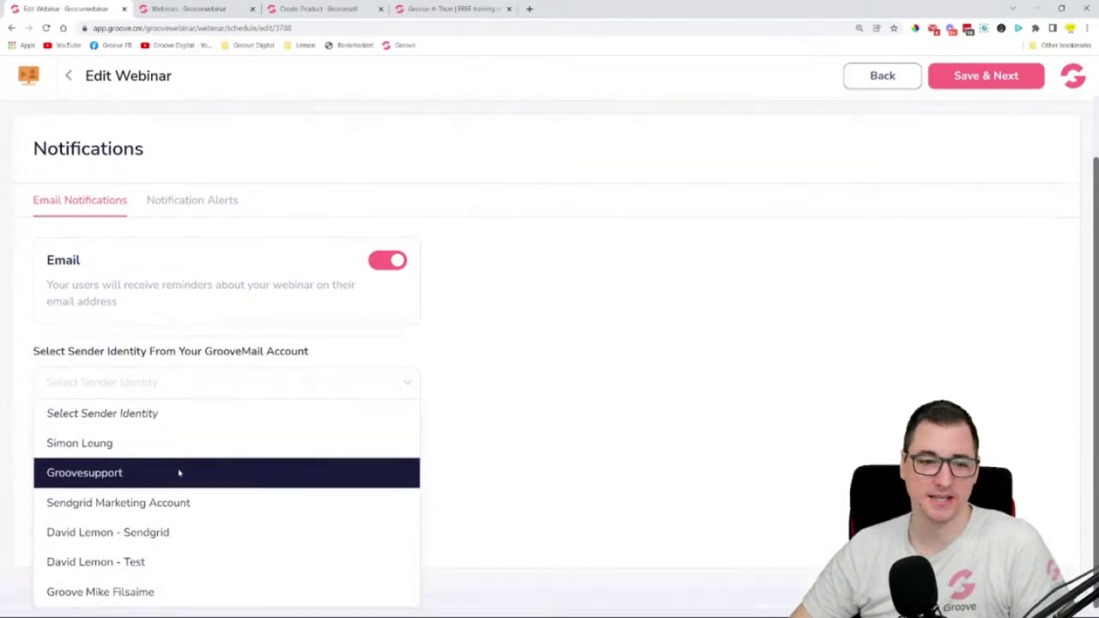
pyautogui.click(183, 539)
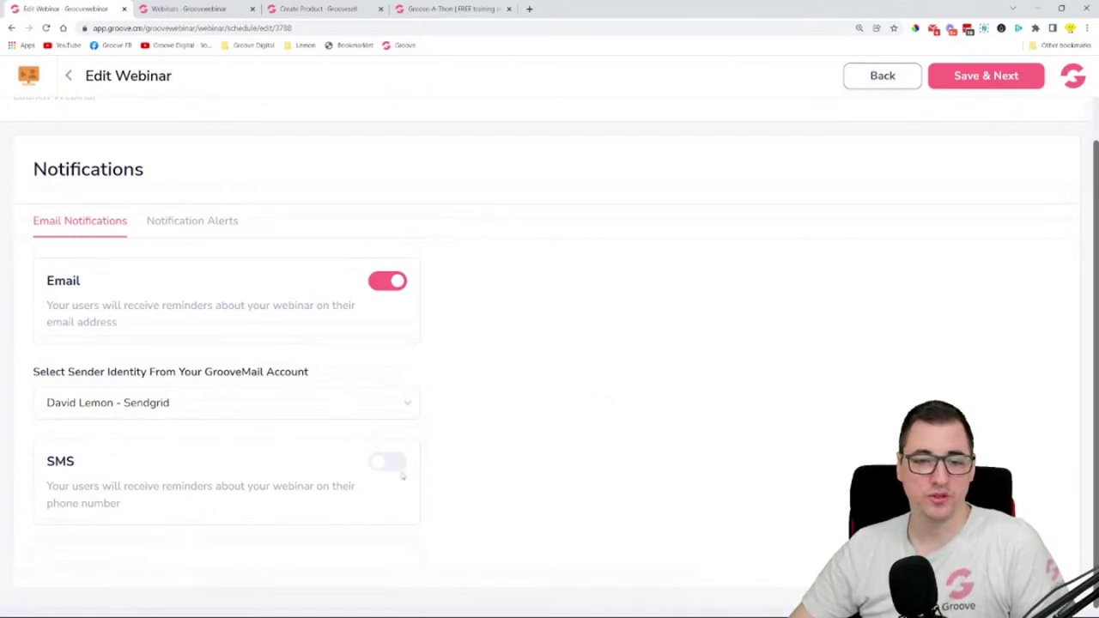
# - Turn on SMS reminders with Twilio as the sender and show the alert templates
pyautogui.click(391, 464)
pyautogui.scroll(-1, 443, 447)
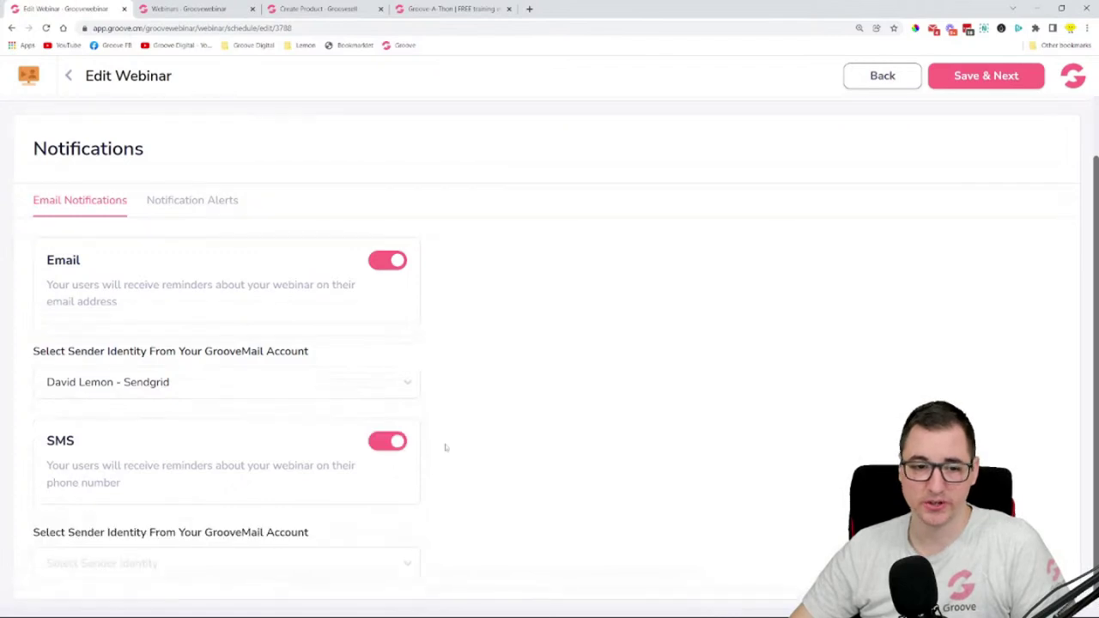
pyautogui.click(245, 564)
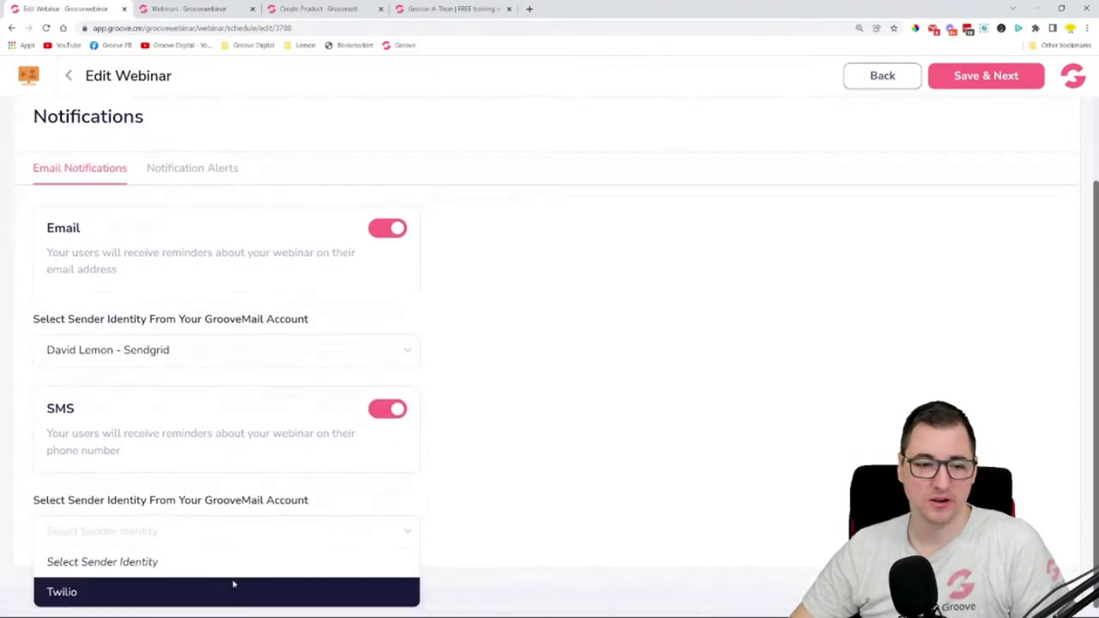
pyautogui.click(202, 591)
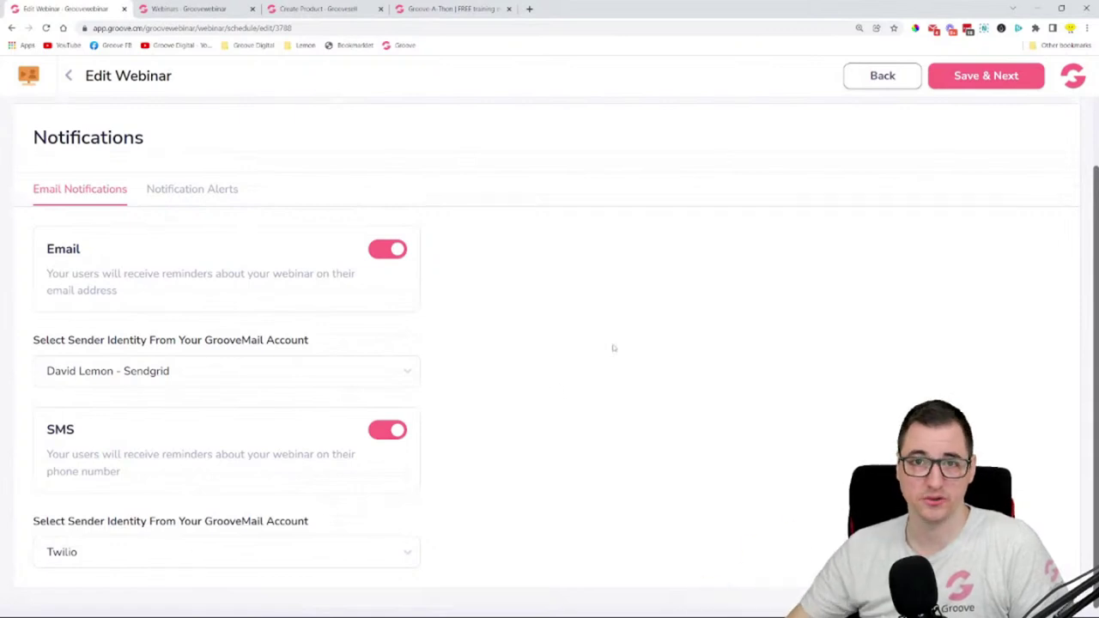
pyautogui.scroll(2, 657, 345)
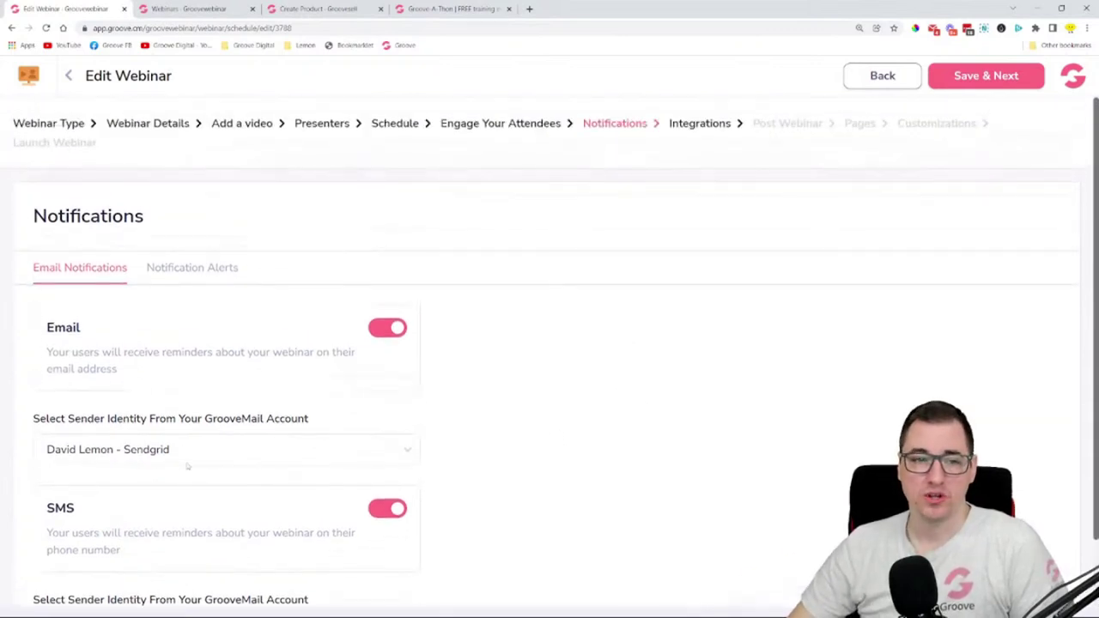
pyautogui.click(193, 269)
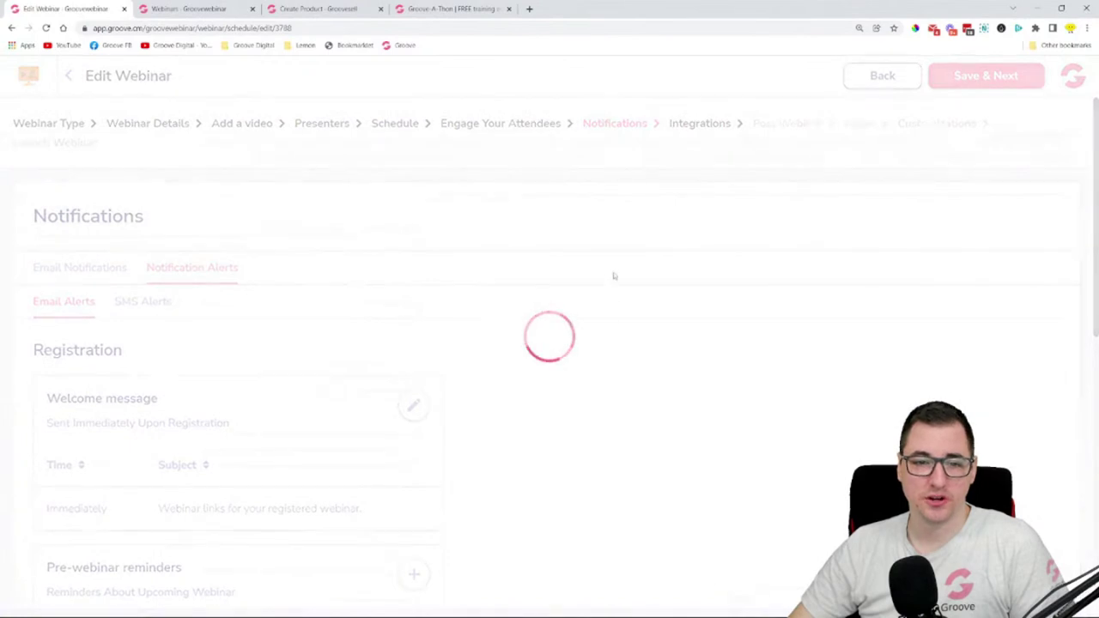
# - Open the Webinar Confirmation welcome email template and scroll through it
pyautogui.scroll(-5, 584, 314)
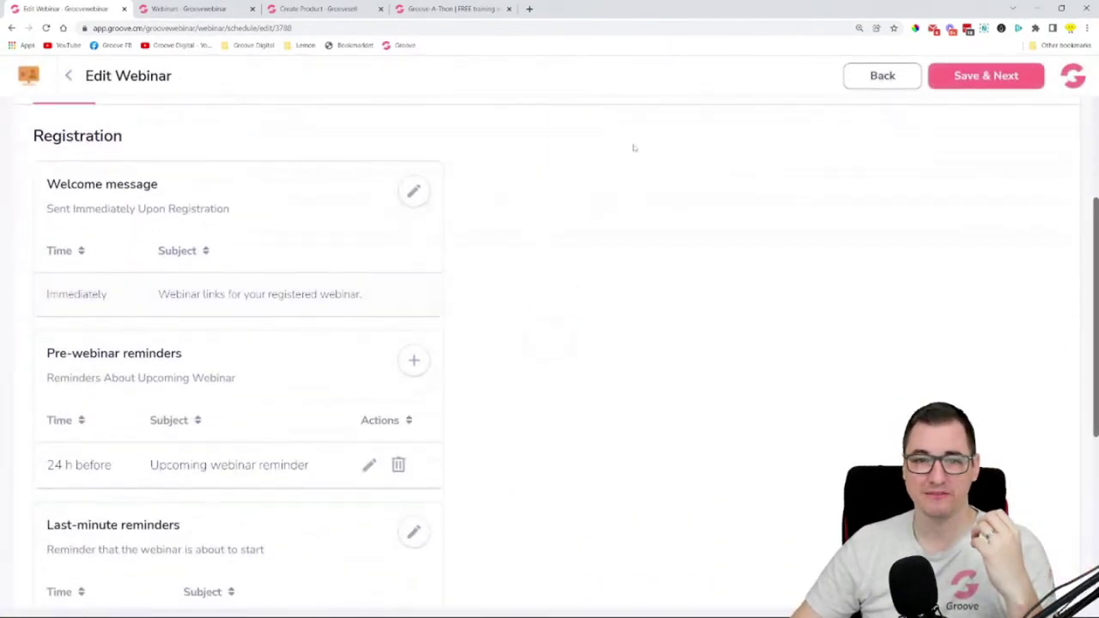
pyautogui.click(413, 193)
pyautogui.scroll(-4, 550, 343)
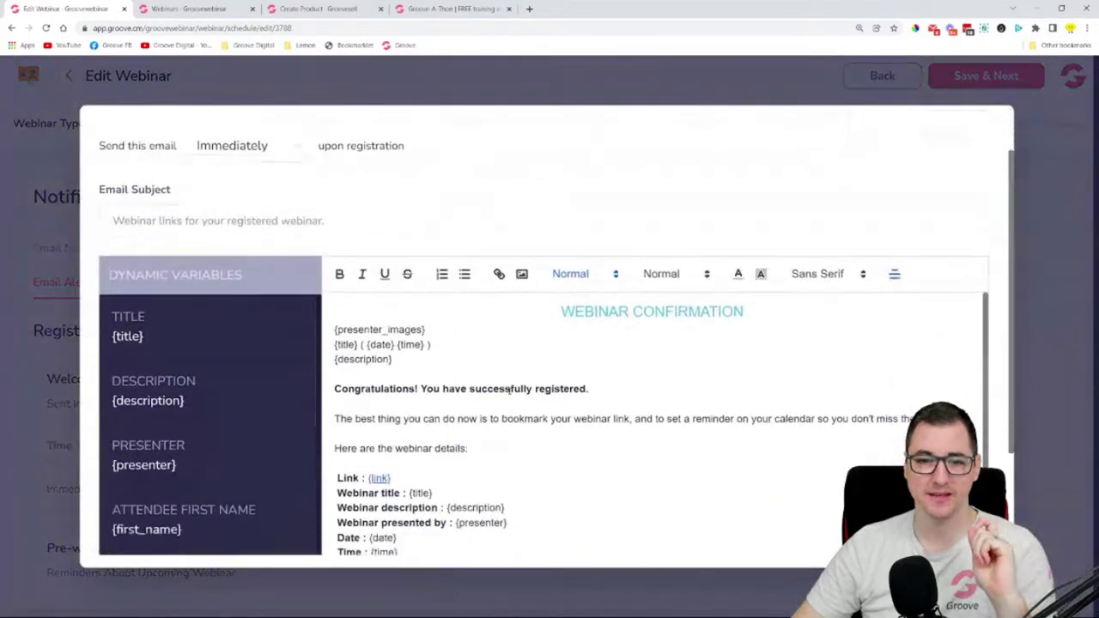
pyautogui.scroll(-1, 404, 243)
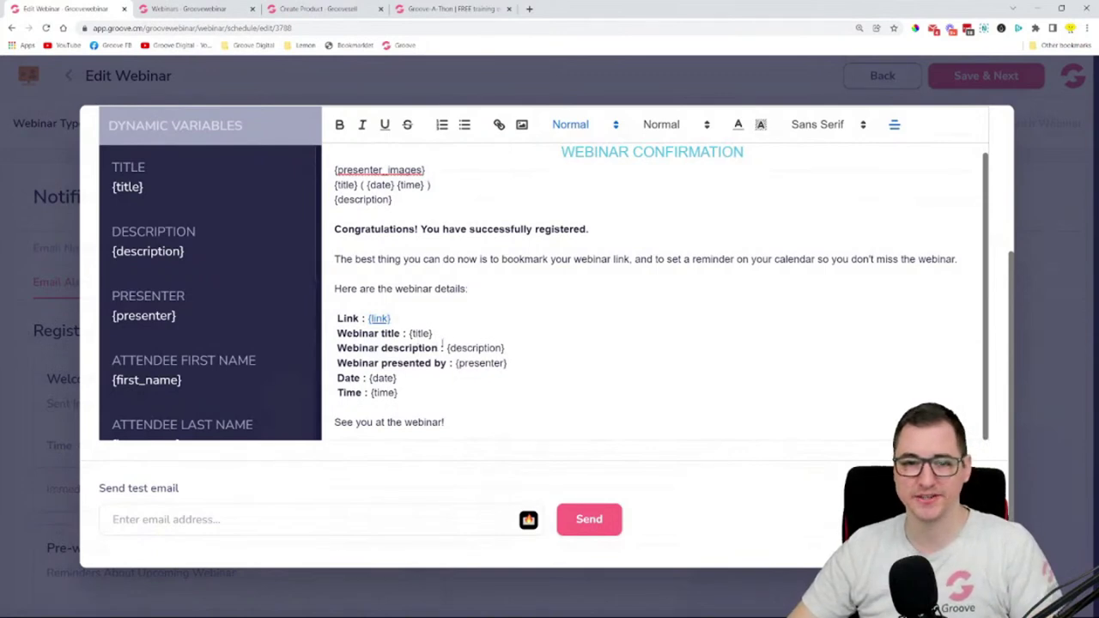
pyautogui.scroll(-4, 191, 224)
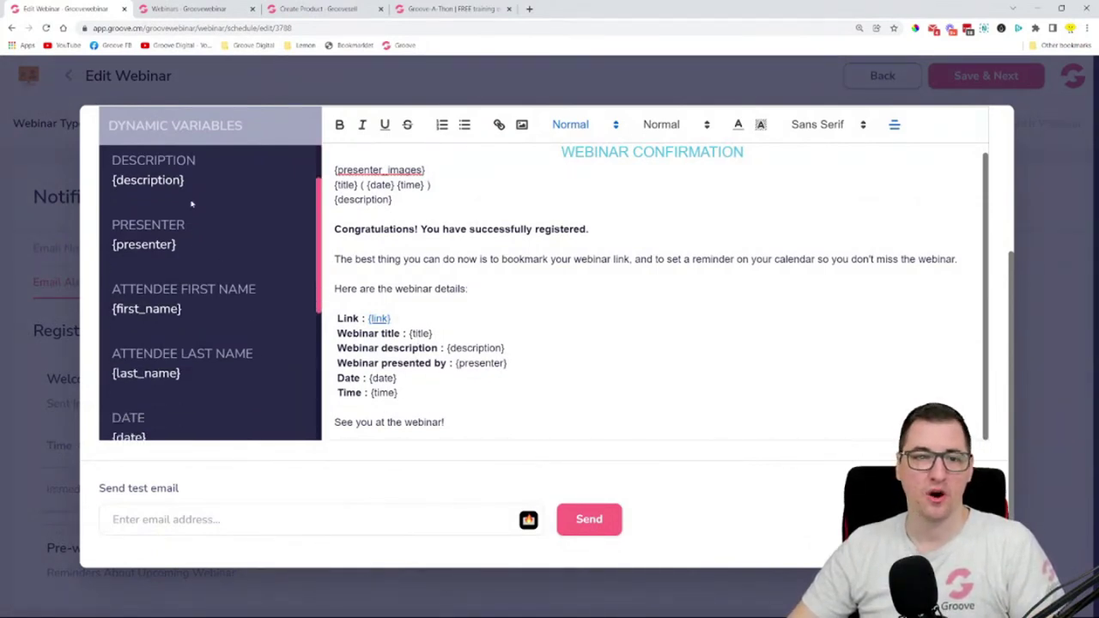
pyautogui.scroll(2, 192, 268)
pyautogui.scroll(2, 192, 268)
pyautogui.scroll(-5, 193, 268)
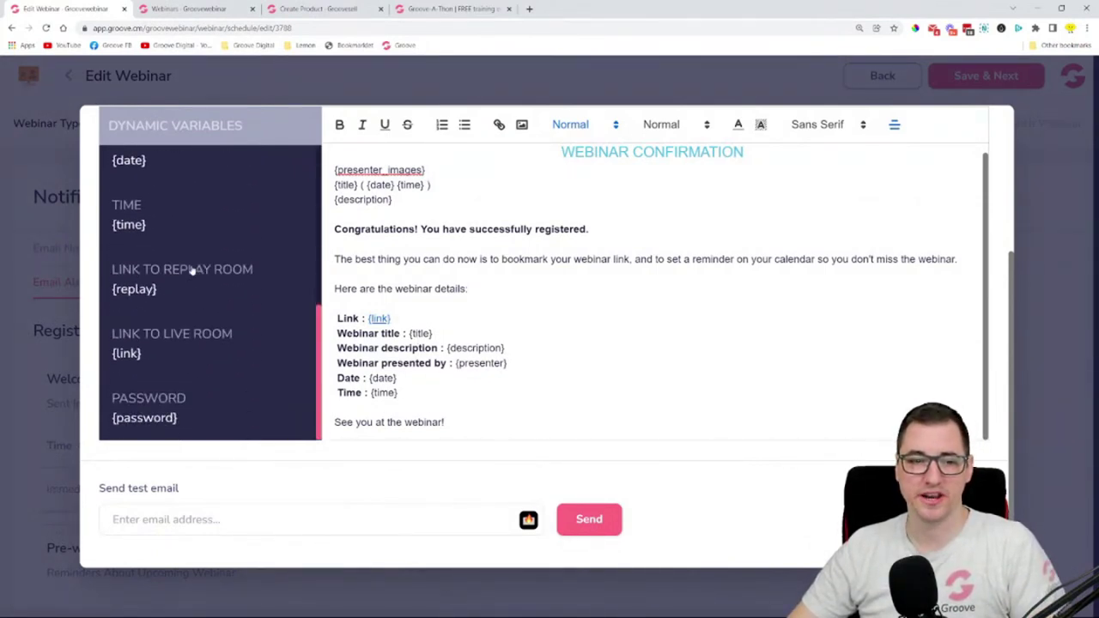
pyautogui.scroll(3, 193, 268)
pyautogui.scroll(3, 542, 322)
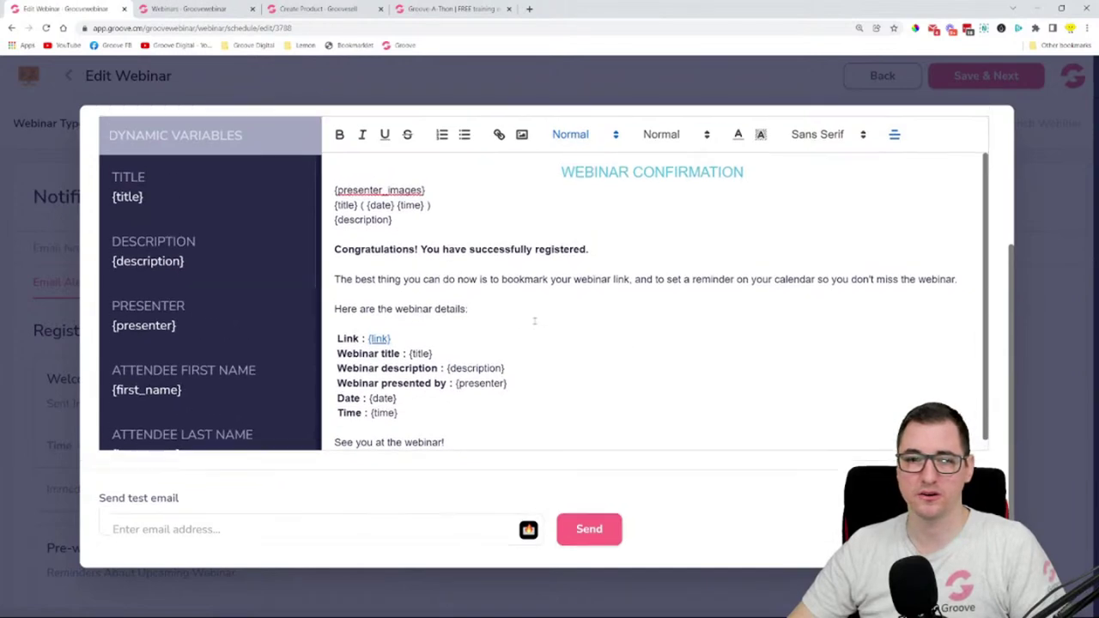
pyautogui.scroll(-3, 543, 322)
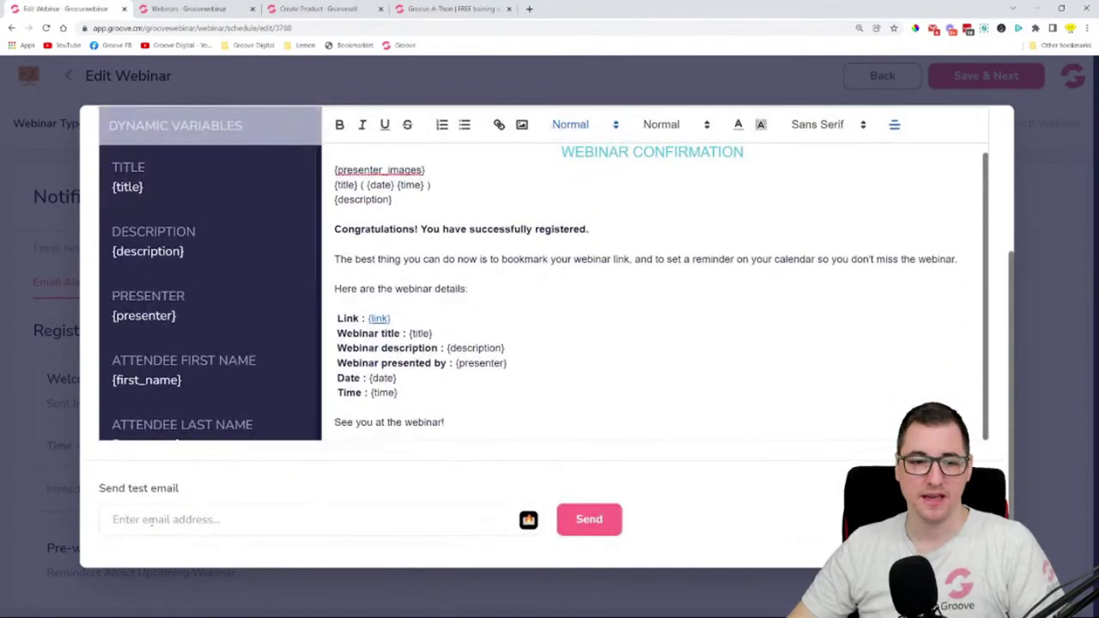
# - Send a test of the welcome email to the presenter's own email address
pyautogui.moveTo(99, 488); pyautogui.dragTo(130, 487)
pyautogui.click(201, 531)
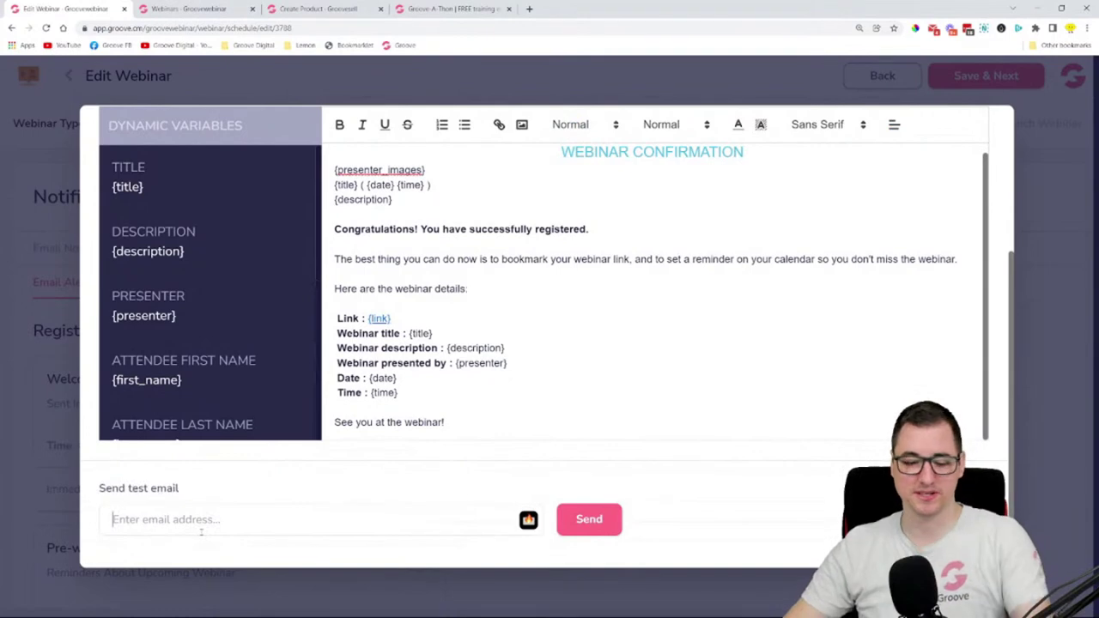
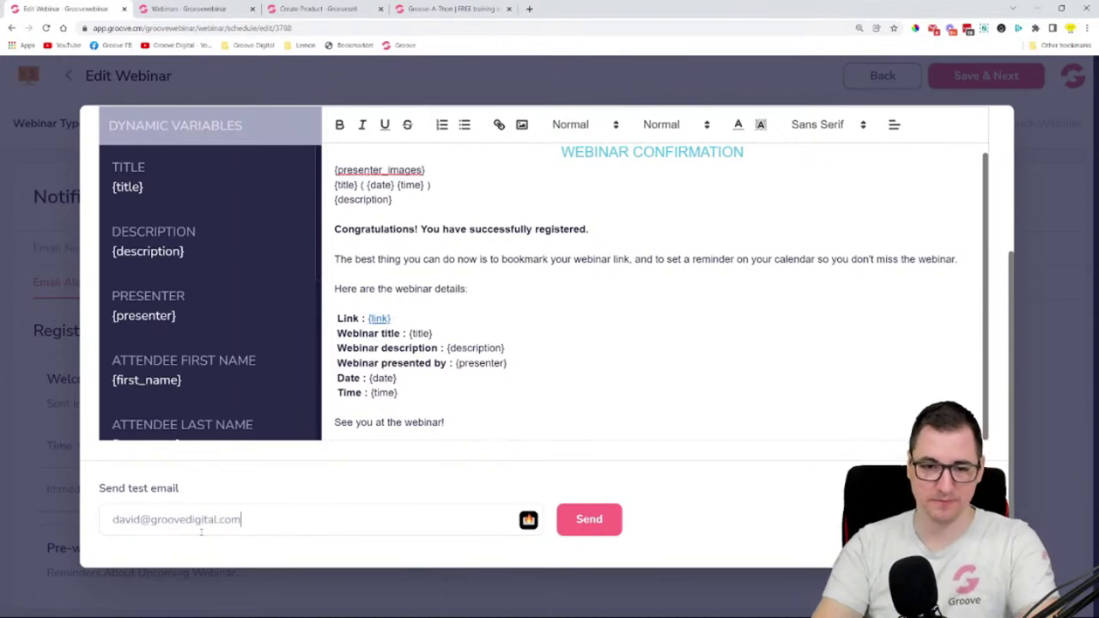
pyautogui.click(591, 521)
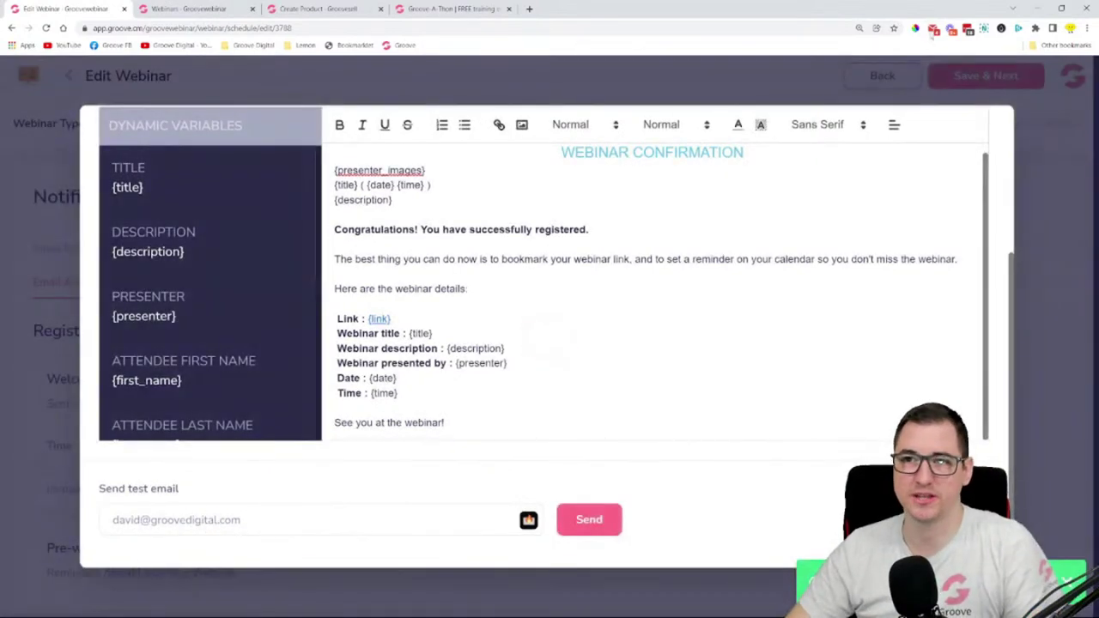
# - In Checker Plus, trash the AppSumo, samcart and one other promotional email, and glance at the GrooveSell invitation
pyautogui.click(933, 29)
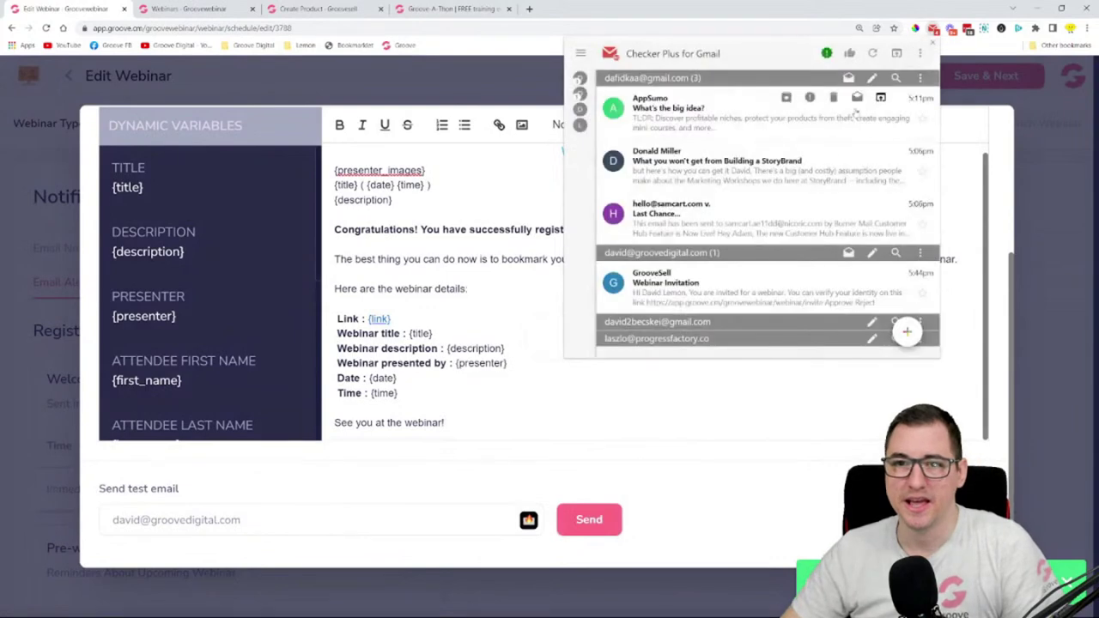
pyautogui.click(834, 97)
pyautogui.click(835, 98)
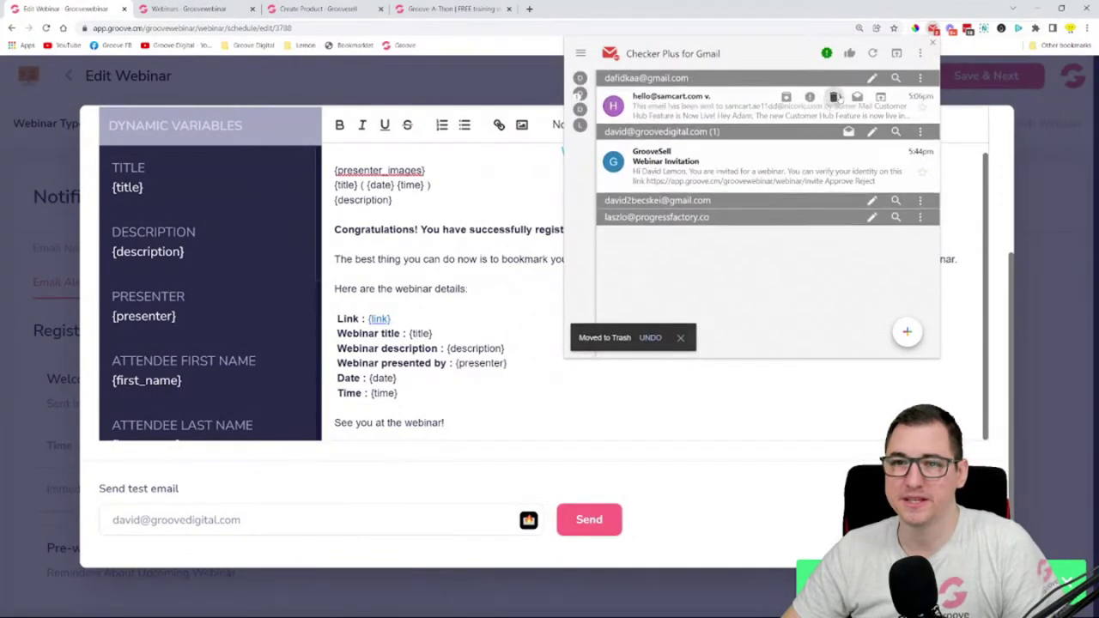
pyautogui.click(835, 98)
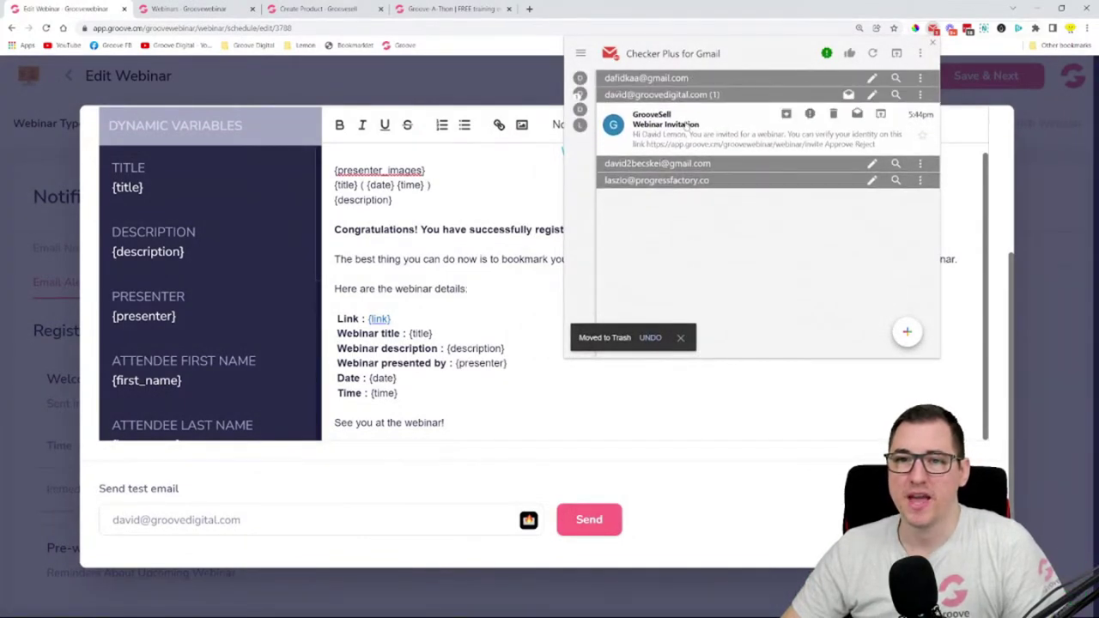
pyautogui.click(702, 135)
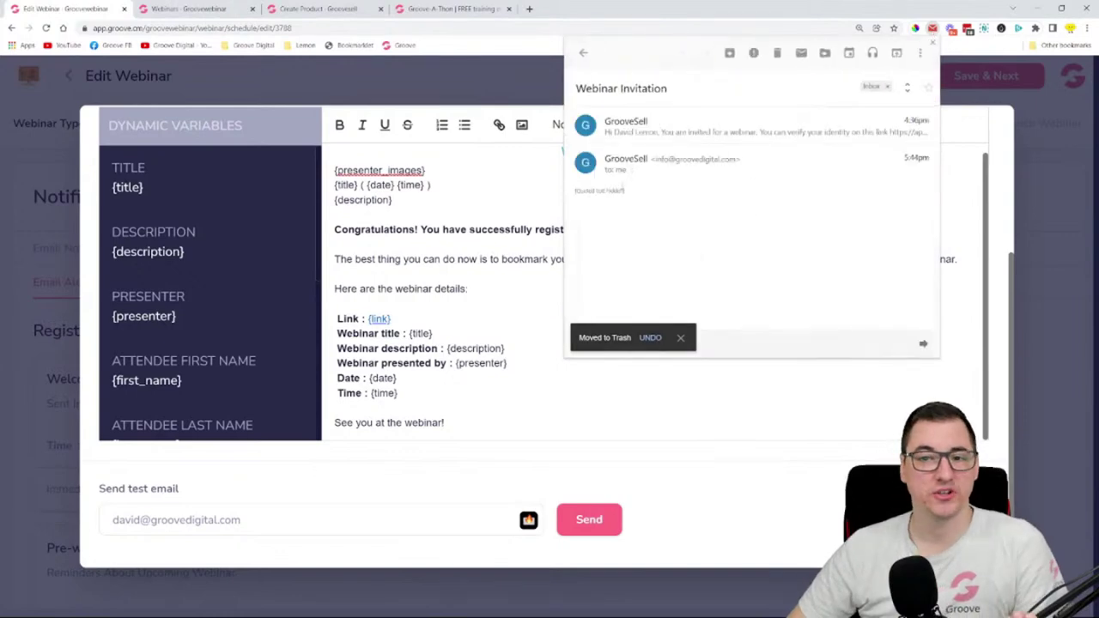
pyautogui.click(653, 144)
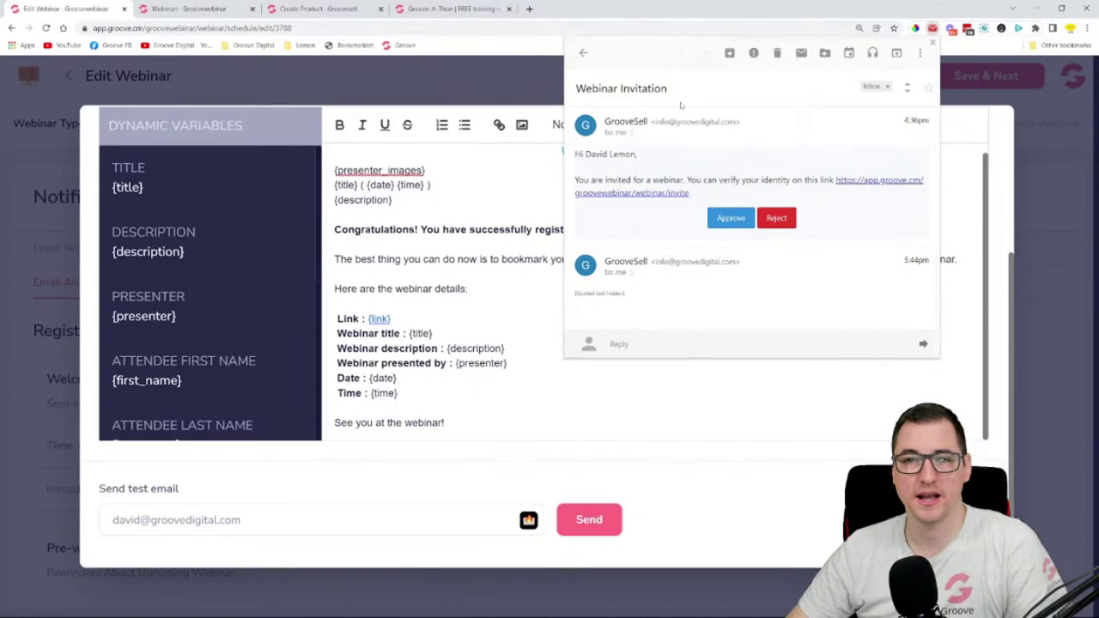
pyautogui.click(583, 52)
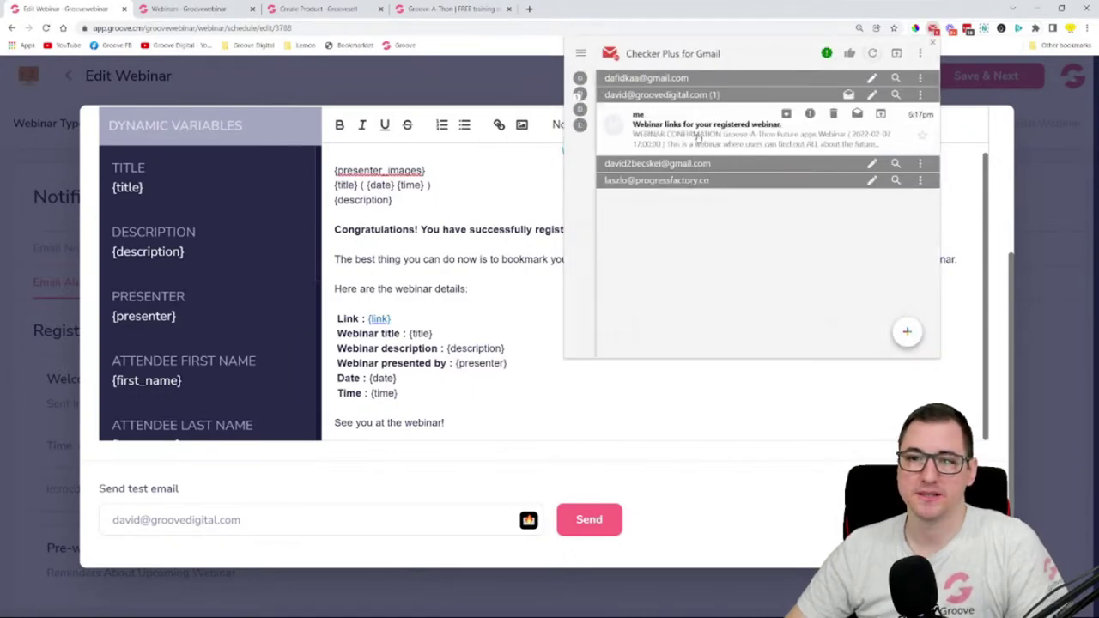
# - Open the 'Webinar links for your registered webinar' email and verify its title, description and presenter
pyautogui.click(697, 135)
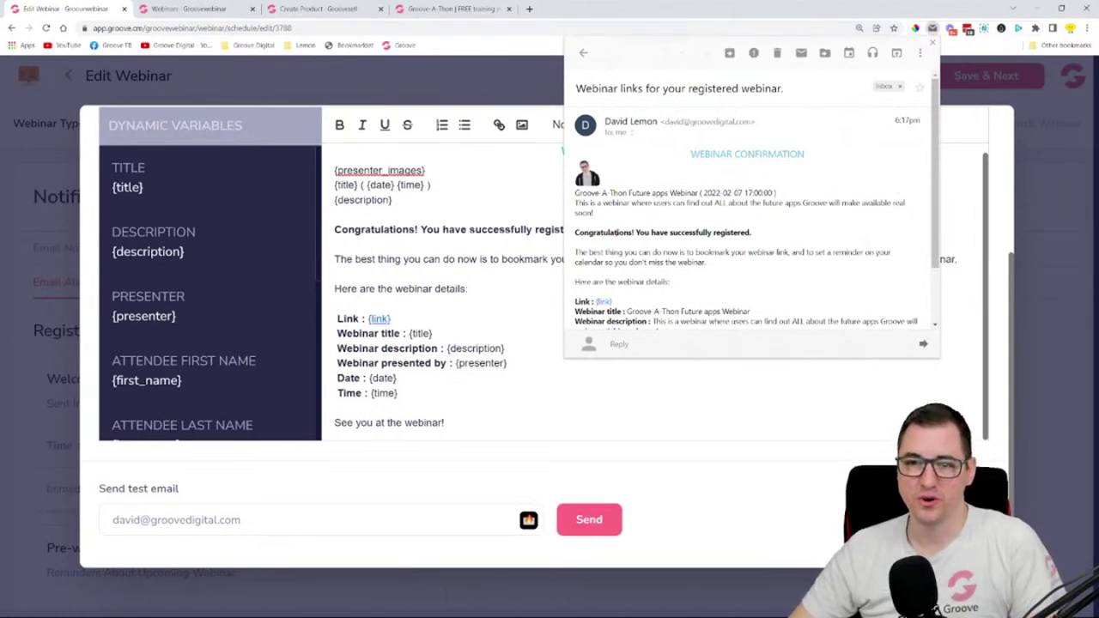
pyautogui.moveTo(613, 233); pyautogui.dragTo(752, 232)
pyautogui.scroll(-1, 676, 278)
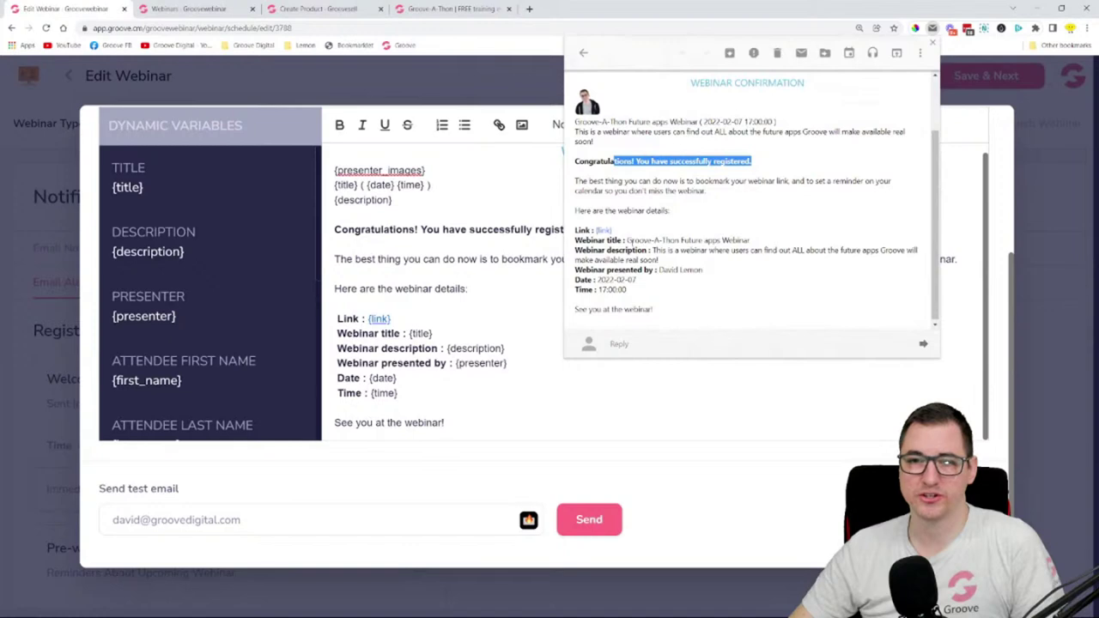
pyautogui.moveTo(627, 241); pyautogui.dragTo(753, 240)
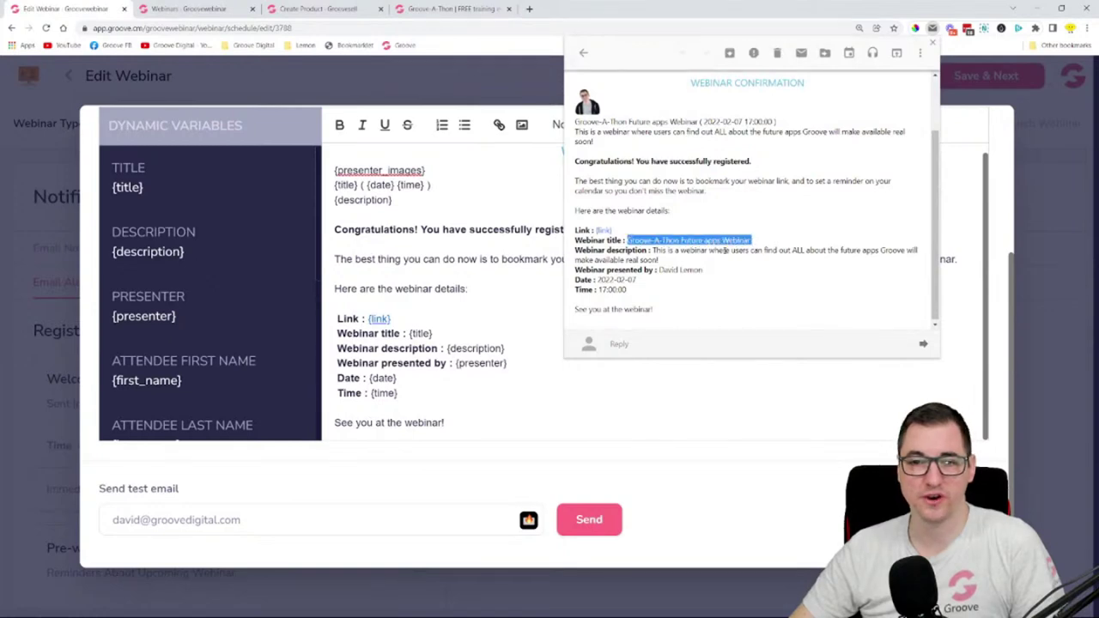
pyautogui.moveTo(654, 250); pyautogui.dragTo(691, 258)
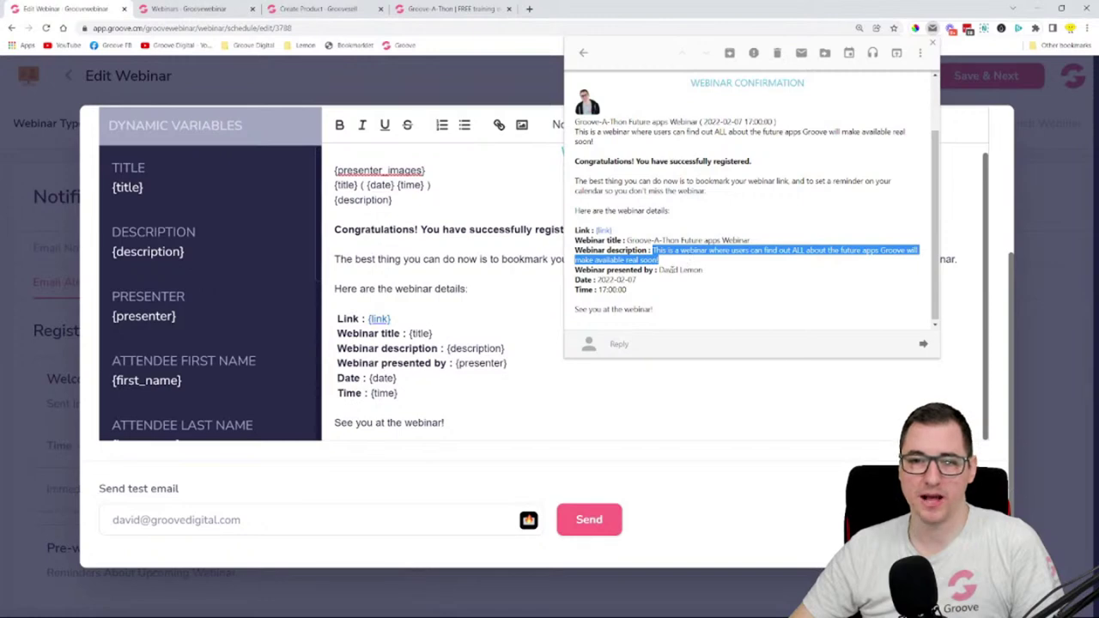
pyautogui.moveTo(668, 270); pyautogui.dragTo(702, 270)
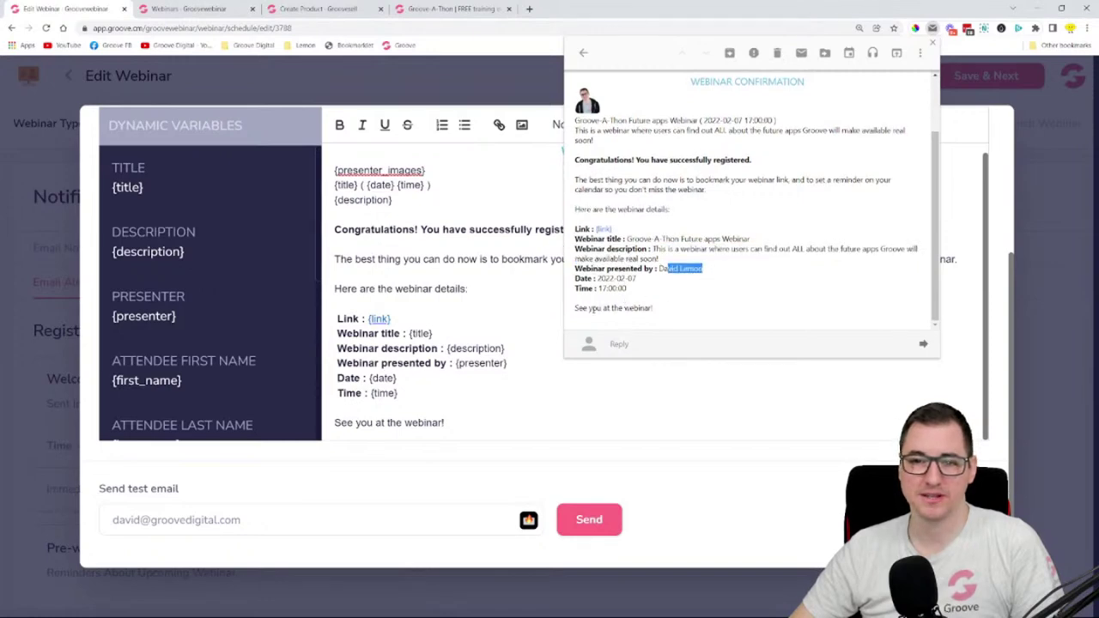
pyautogui.moveTo(575, 308); pyautogui.dragTo(653, 308)
pyautogui.click(688, 302)
pyautogui.scroll(2, 689, 300)
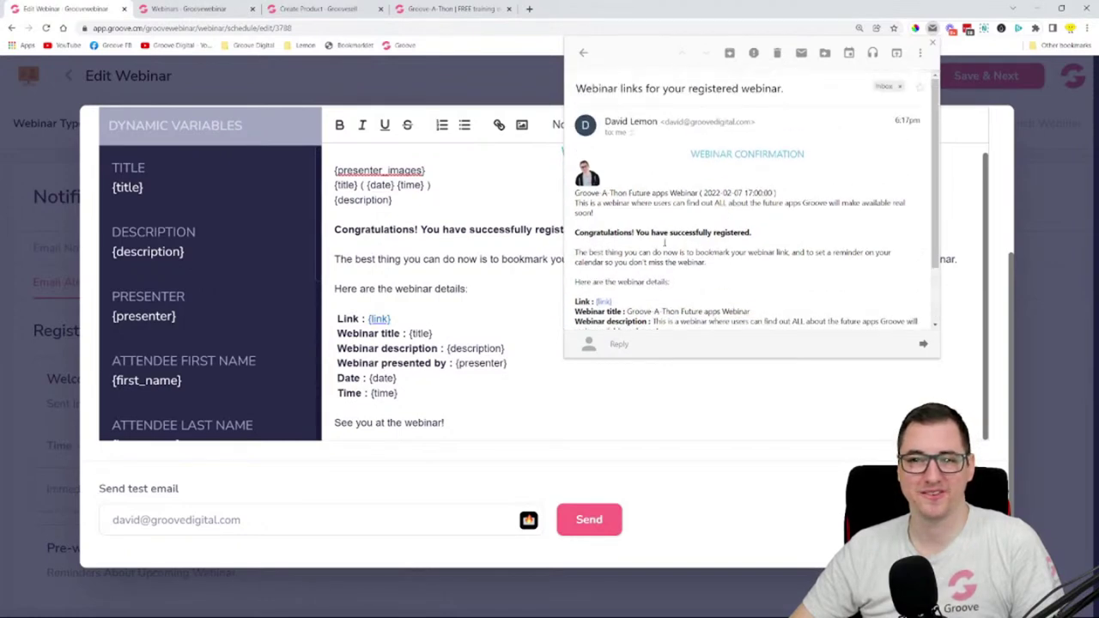
pyautogui.click(932, 43)
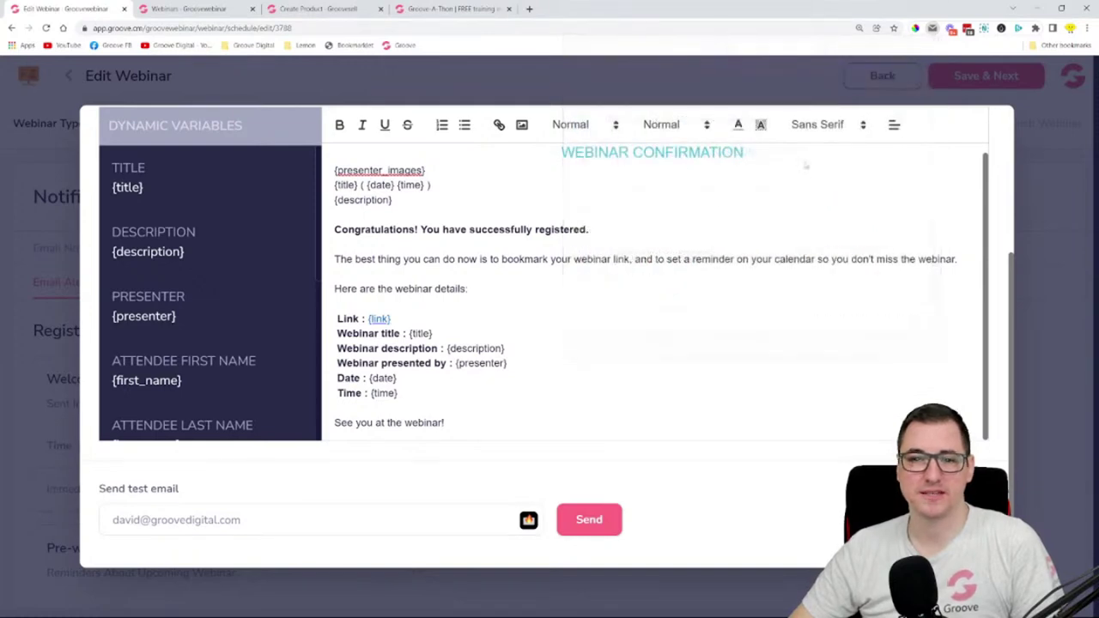
# - Keep the welcome email sending immediately and save the notification
pyautogui.scroll(3, 575, 343)
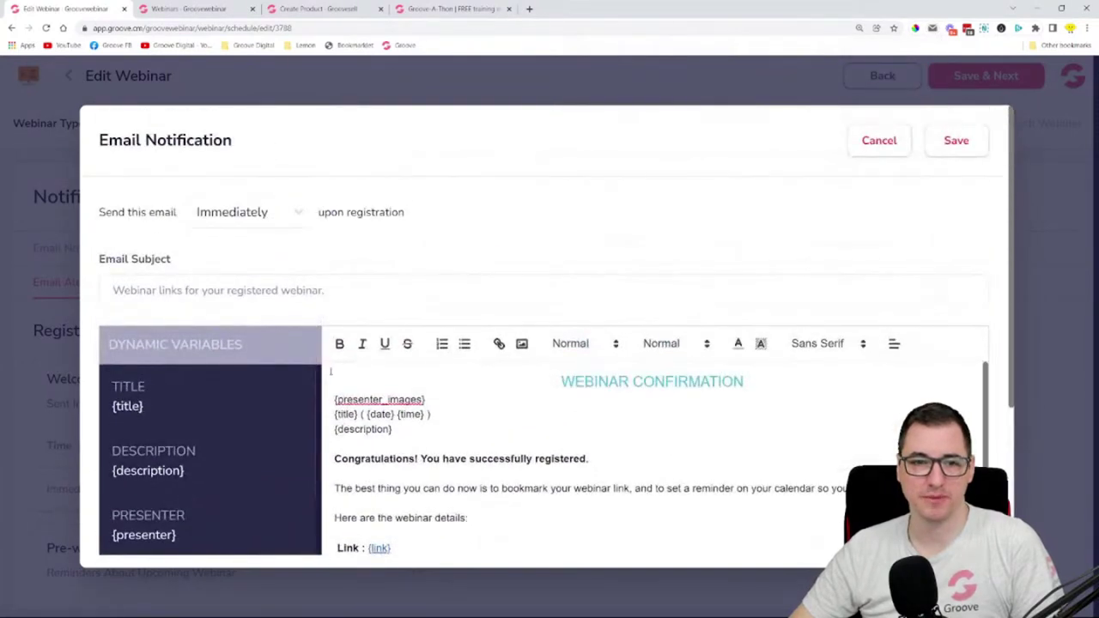
pyautogui.click(262, 215)
pyautogui.click(380, 209)
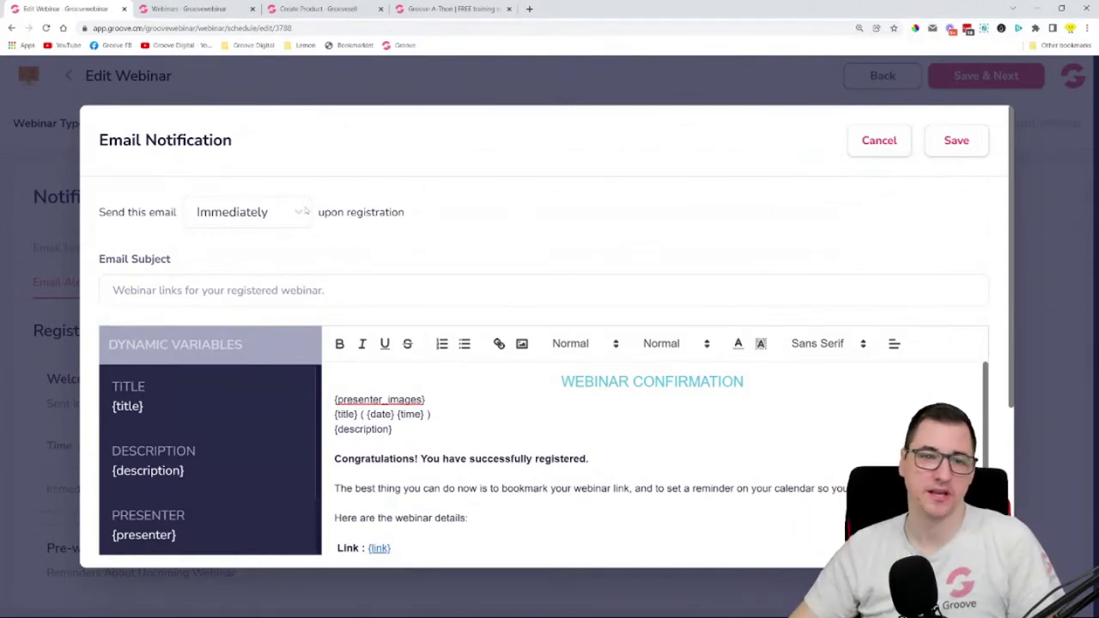
pyautogui.moveTo(376, 291); pyautogui.dragTo(109, 292)
pyautogui.scroll(-1, 416, 360)
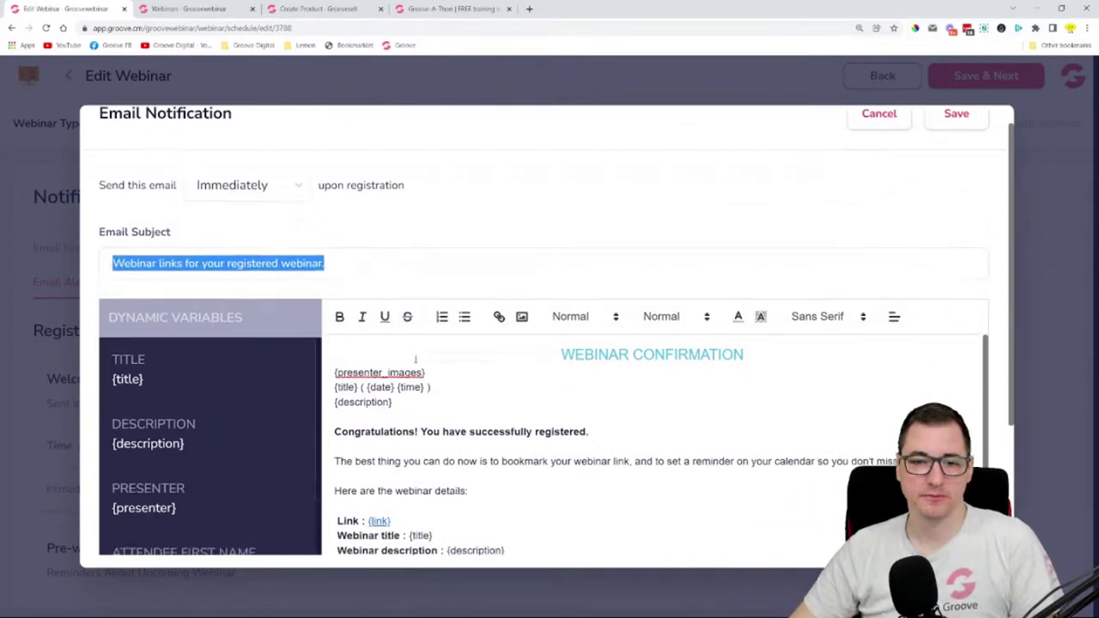
pyautogui.scroll(-5, 415, 360)
pyautogui.scroll(5, 810, 224)
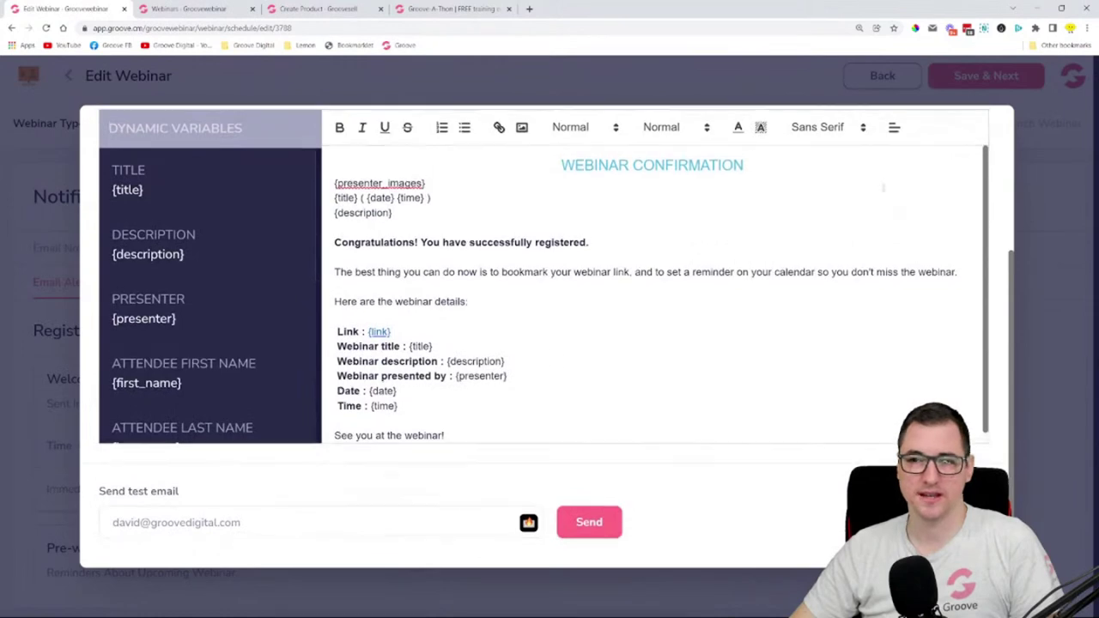
pyautogui.click(953, 142)
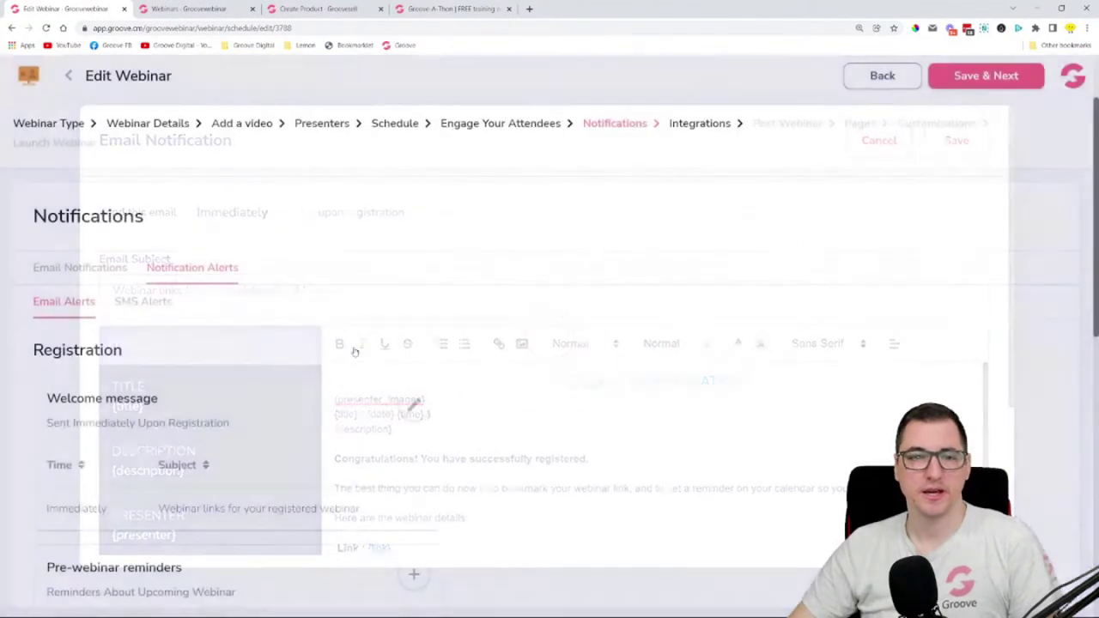
# - Review the Welcome message and the 24 h before pre-webinar reminder in the alert list
pyautogui.scroll(-2, 550, 275)
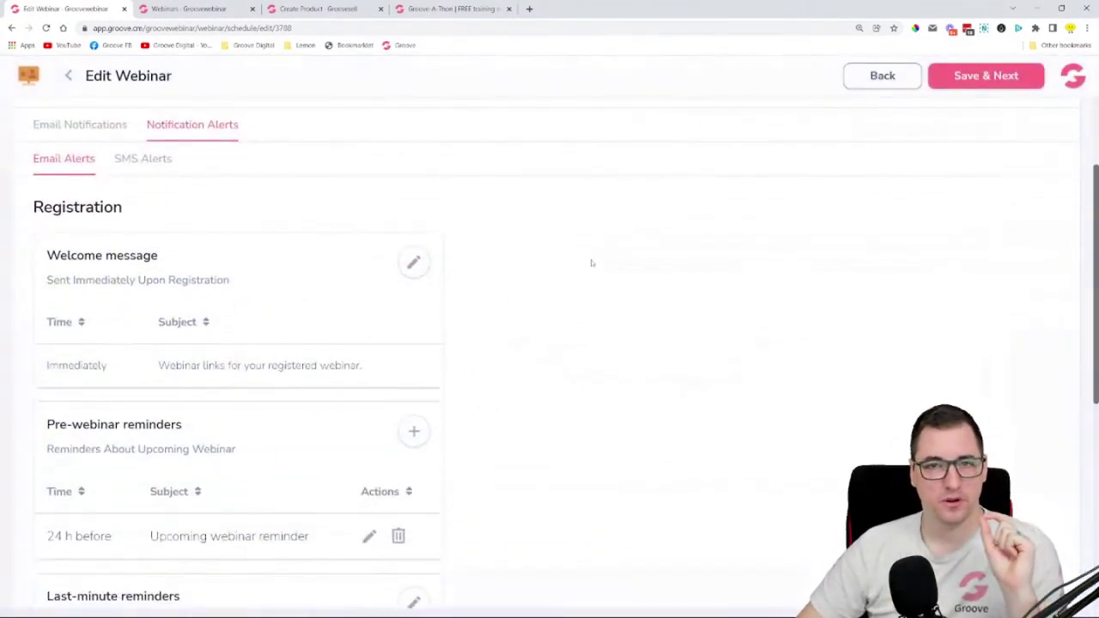
pyautogui.moveTo(45, 255); pyautogui.dragTo(286, 257)
pyautogui.scroll(-1, 498, 268)
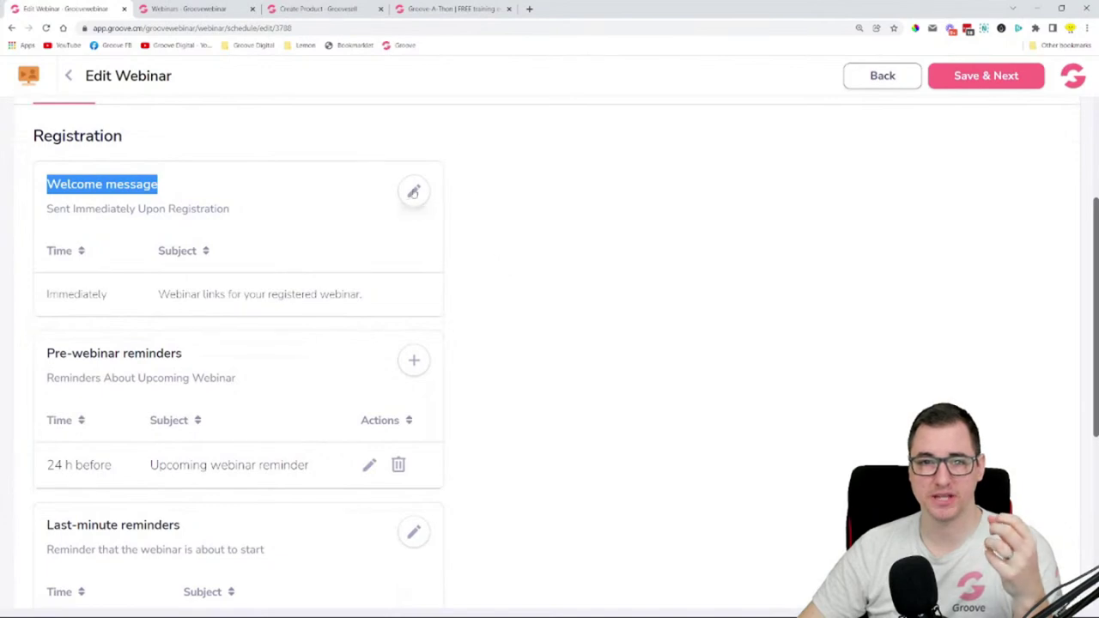
pyautogui.scroll(-2, 475, 226)
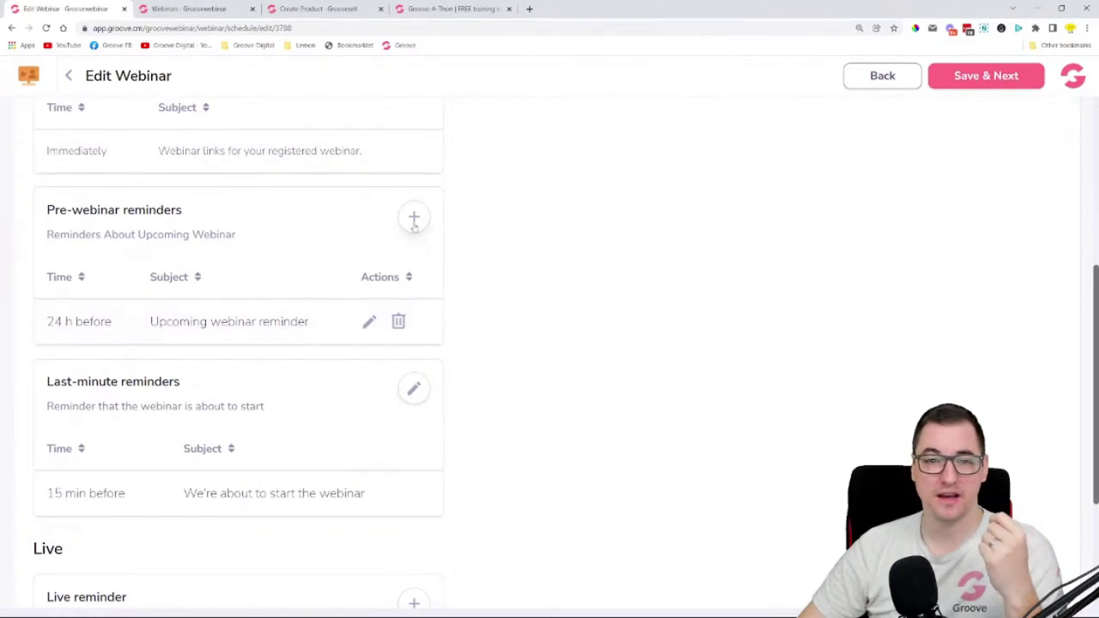
pyautogui.moveTo(48, 218); pyautogui.dragTo(190, 218)
pyautogui.moveTo(49, 319); pyautogui.dragTo(110, 324)
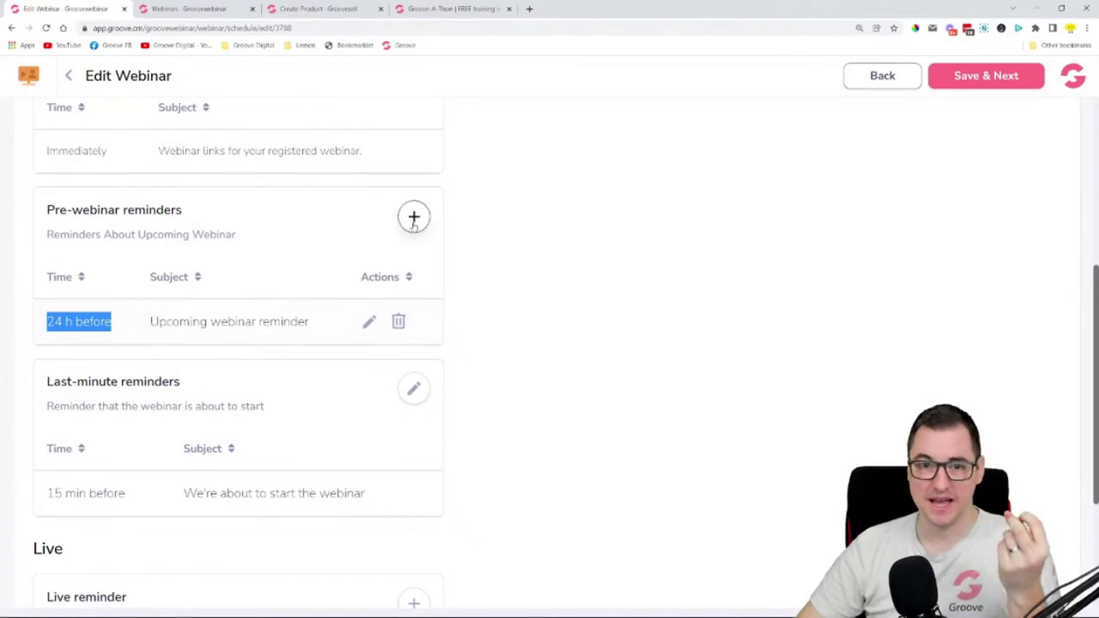
pyautogui.click(413, 217)
pyautogui.moveTo(213, 212); pyautogui.dragTo(180, 217)
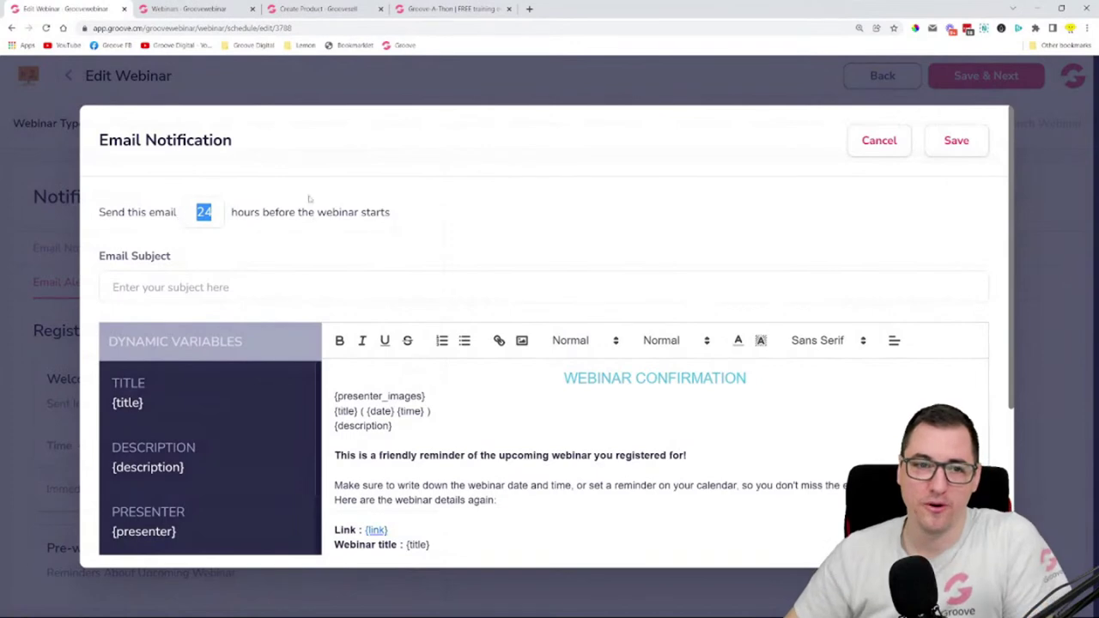
pyautogui.click(244, 200)
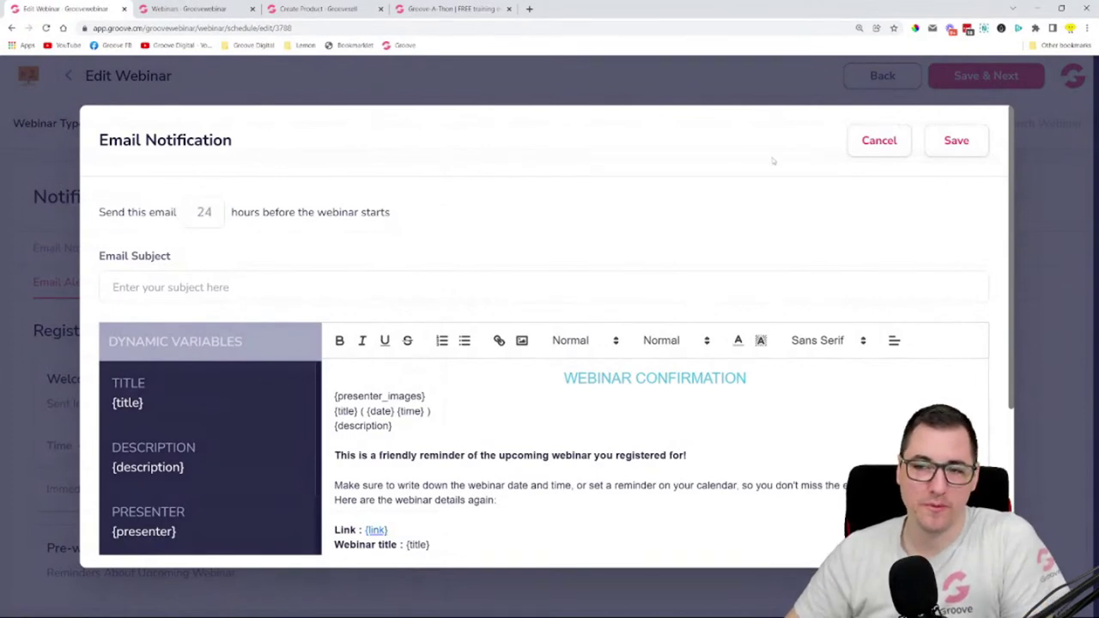
pyautogui.scroll(-3, 231, 318)
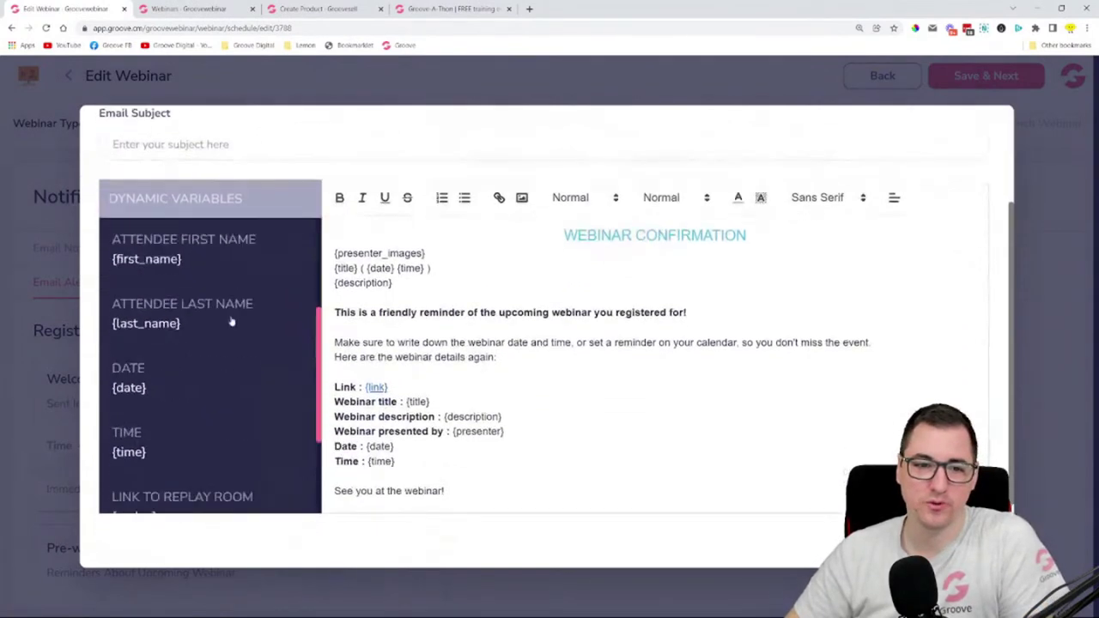
pyautogui.scroll(3, 746, 193)
pyautogui.click(897, 142)
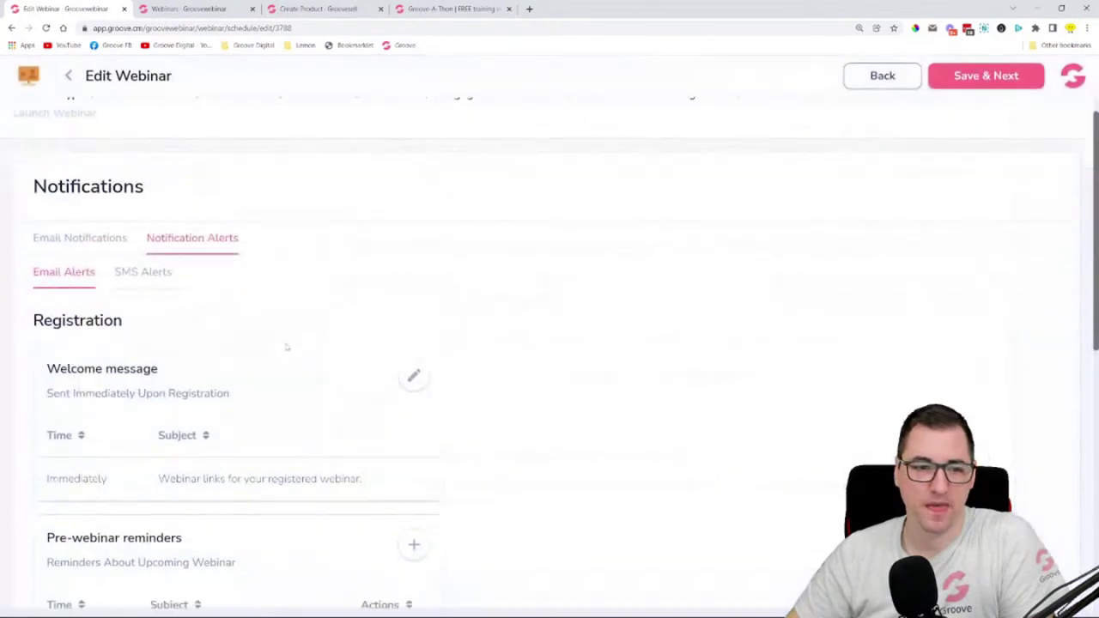
pyautogui.scroll(-5, 434, 324)
pyautogui.scroll(5, 433, 325)
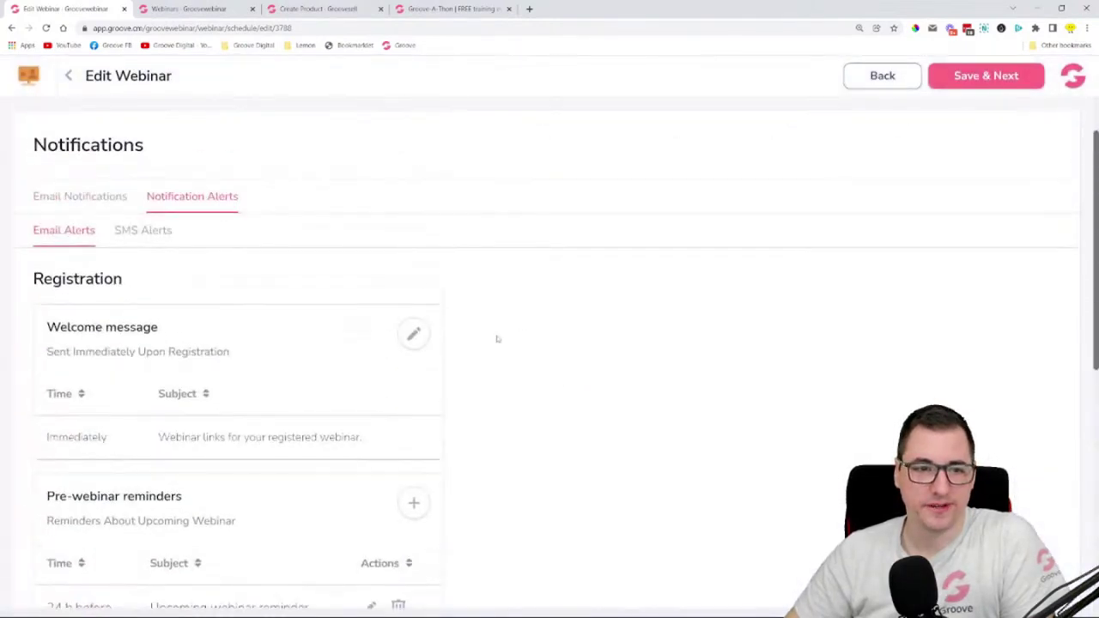
pyautogui.scroll(-2, 497, 339)
pyautogui.scroll(-4, 73, 375)
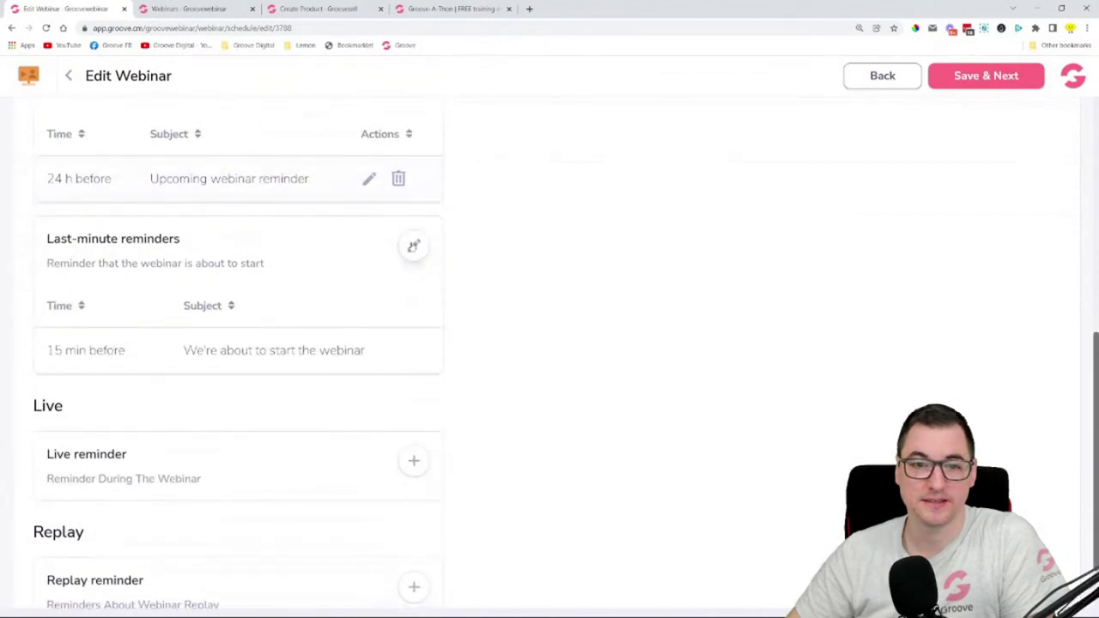
pyautogui.click(413, 246)
pyautogui.doubleClick(204, 212)
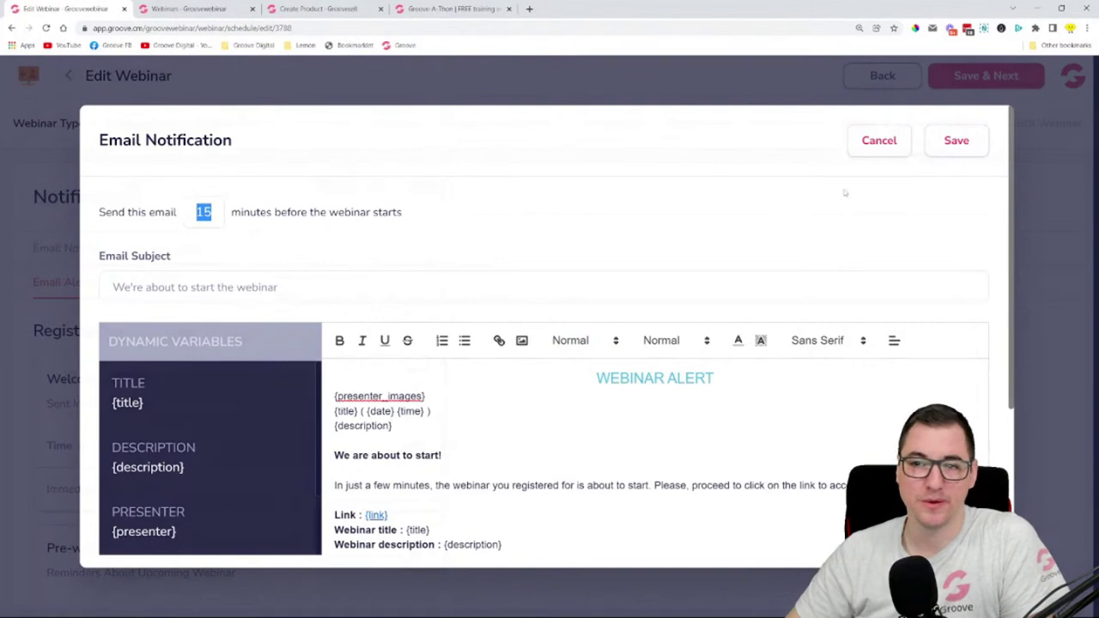
pyautogui.click(879, 140)
pyautogui.scroll(-5, 598, 391)
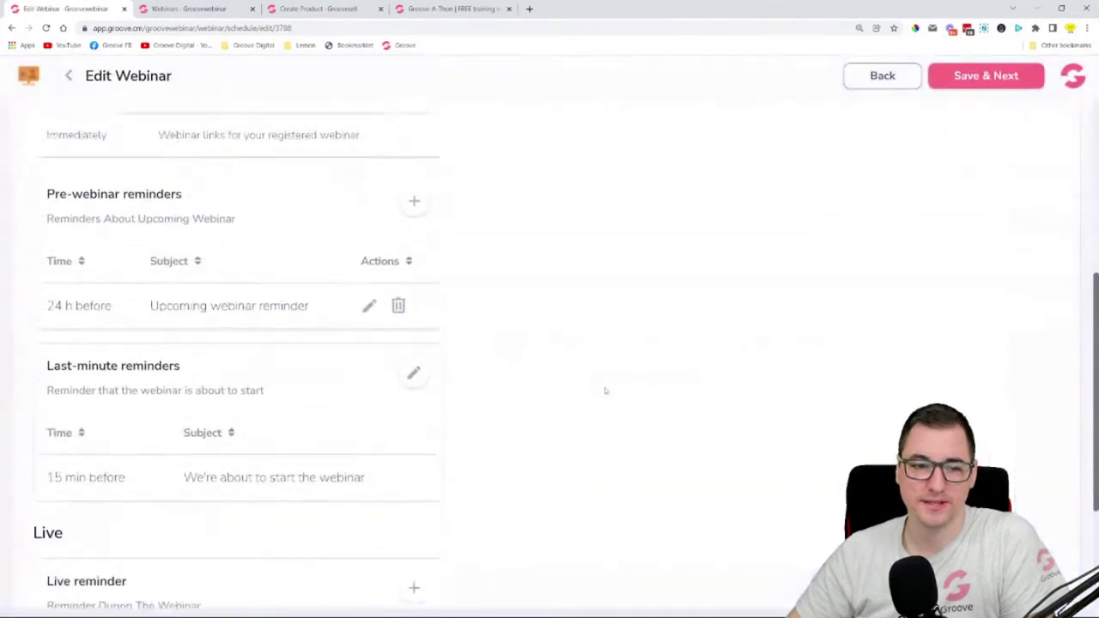
pyautogui.scroll(-3, 605, 390)
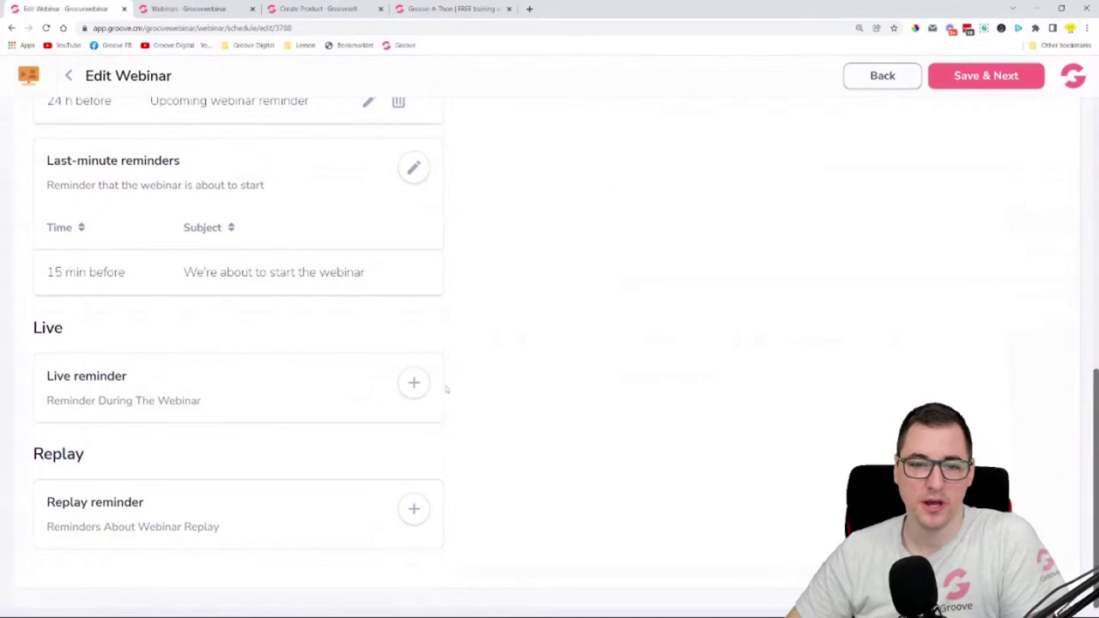
pyautogui.scroll(10, 414, 385)
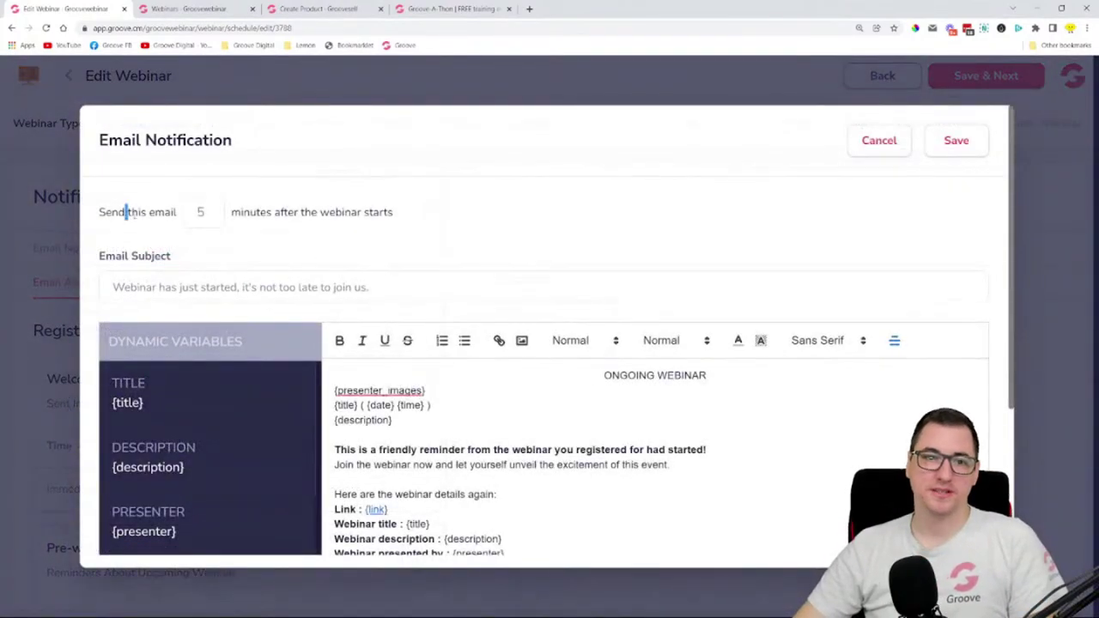
pyautogui.moveTo(127, 213); pyautogui.dragTo(414, 212)
pyautogui.scroll(-3, 565, 468)
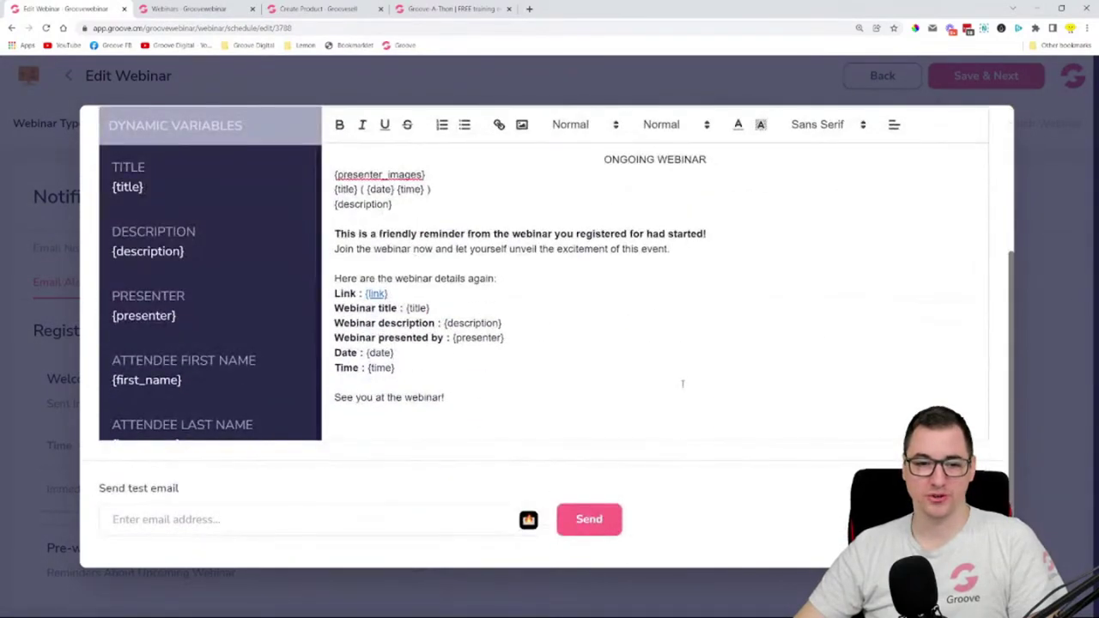
pyautogui.scroll(3, 683, 384)
pyautogui.click(876, 140)
pyautogui.scroll(-5, 747, 380)
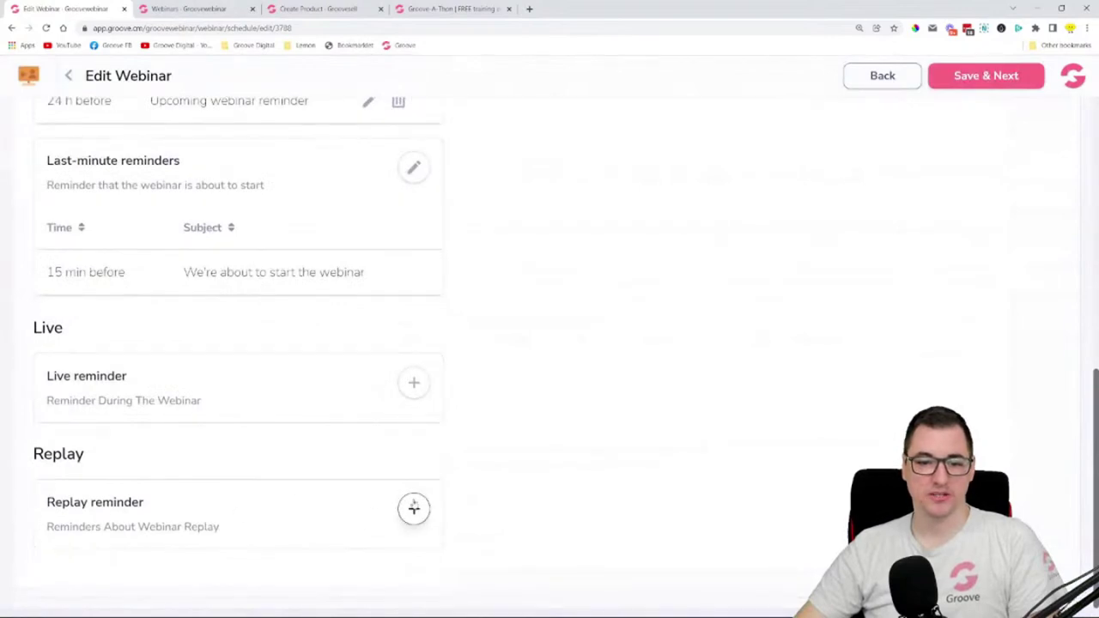
pyautogui.click(413, 509)
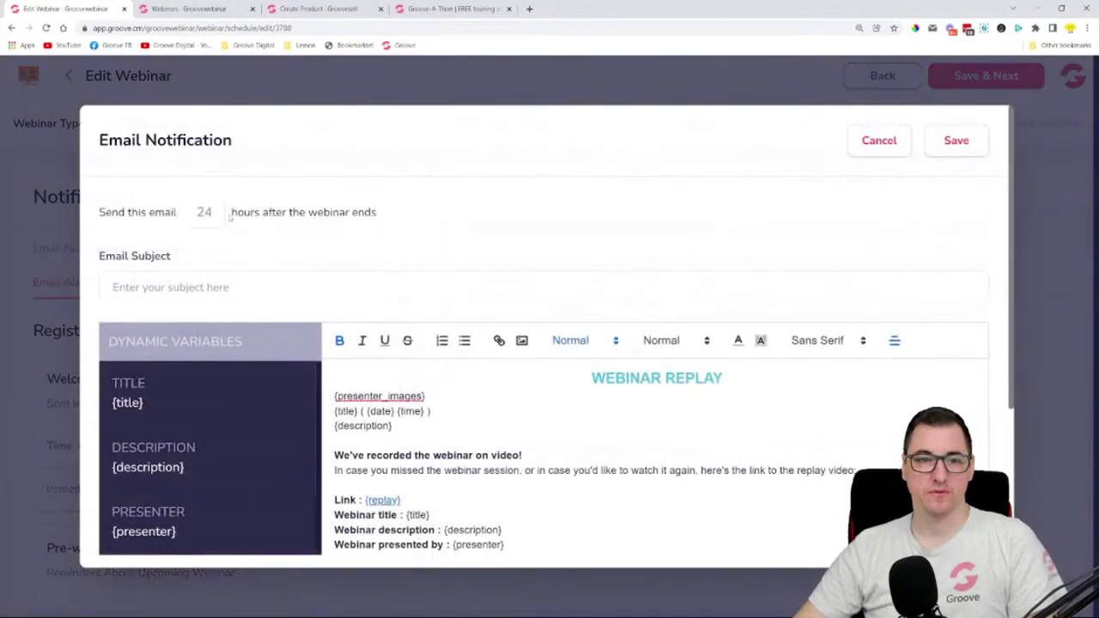
pyautogui.doubleClick(203, 212)
pyautogui.click(409, 227)
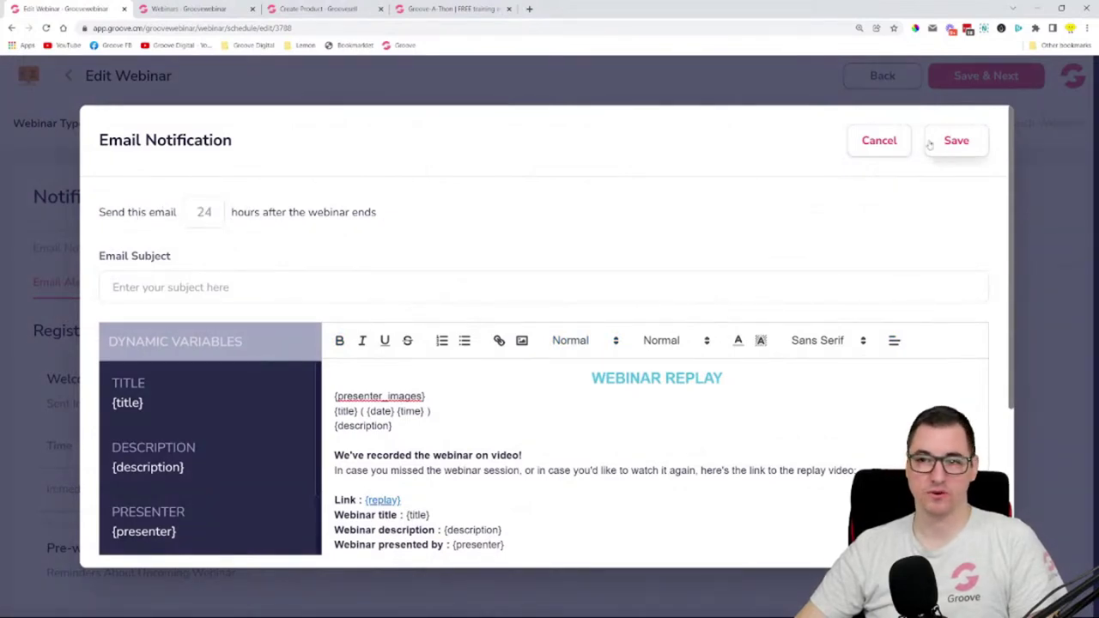
pyautogui.click(893, 141)
pyautogui.scroll(-5, 611, 404)
pyautogui.scroll(-2, 606, 415)
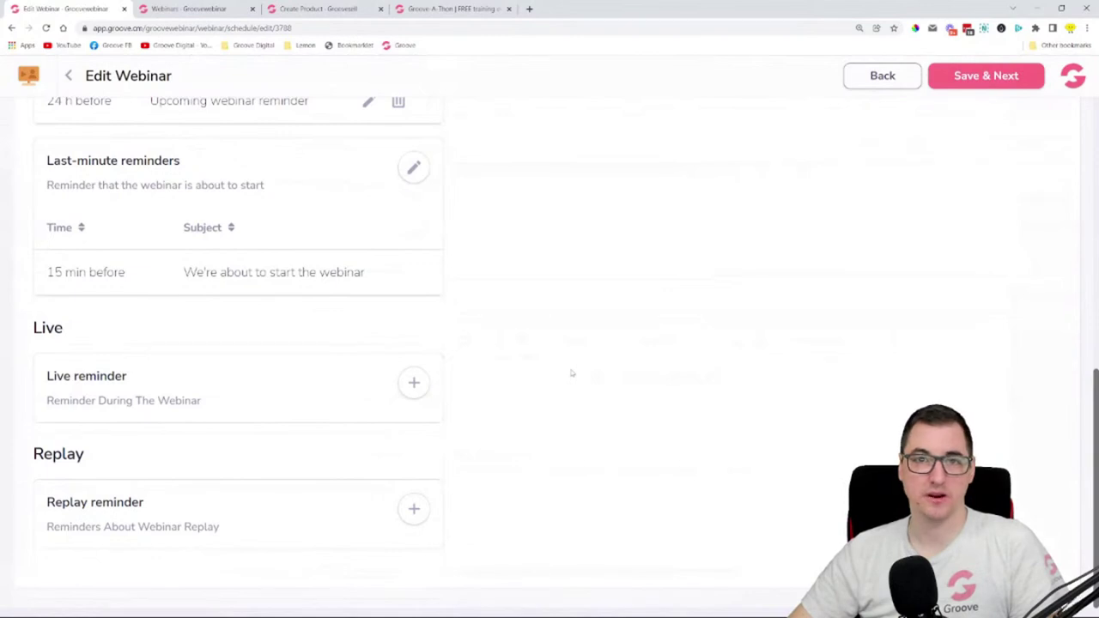
pyautogui.scroll(10, 571, 373)
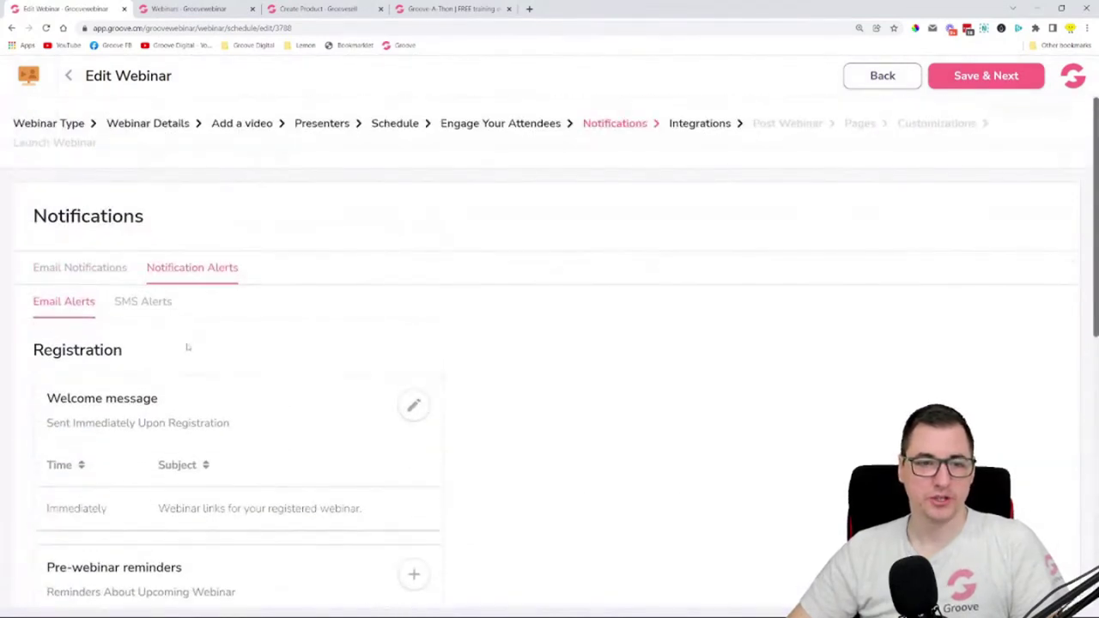
# - Open the SMS Alerts welcome message and review its 160-character default text with {title} and {link}
pyautogui.click(164, 304)
pyautogui.scroll(-3, 525, 290)
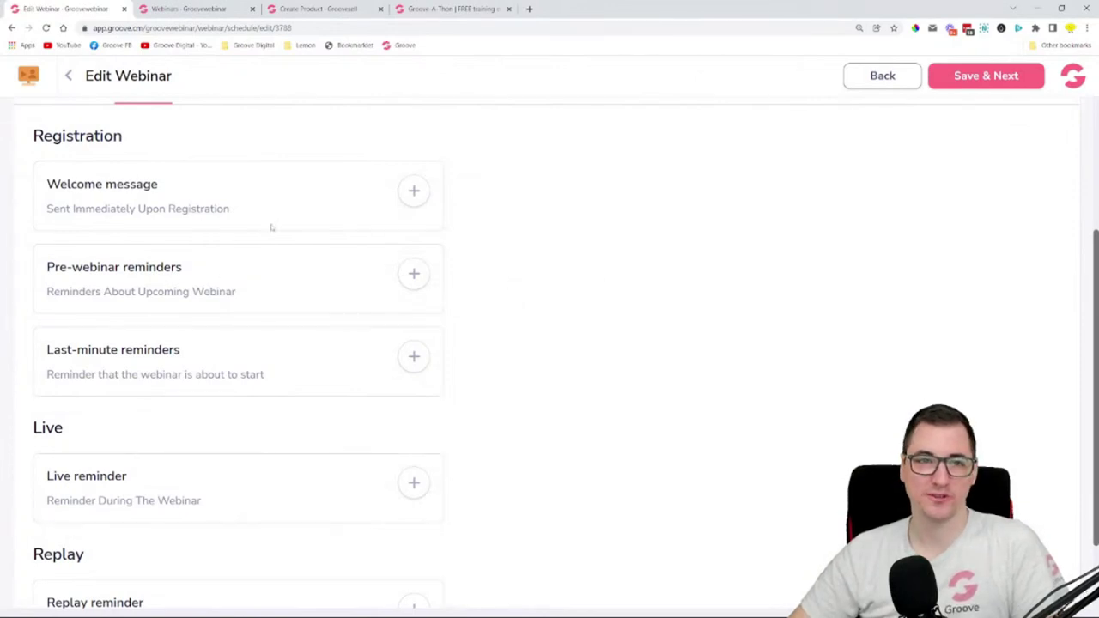
pyautogui.scroll(1, 272, 228)
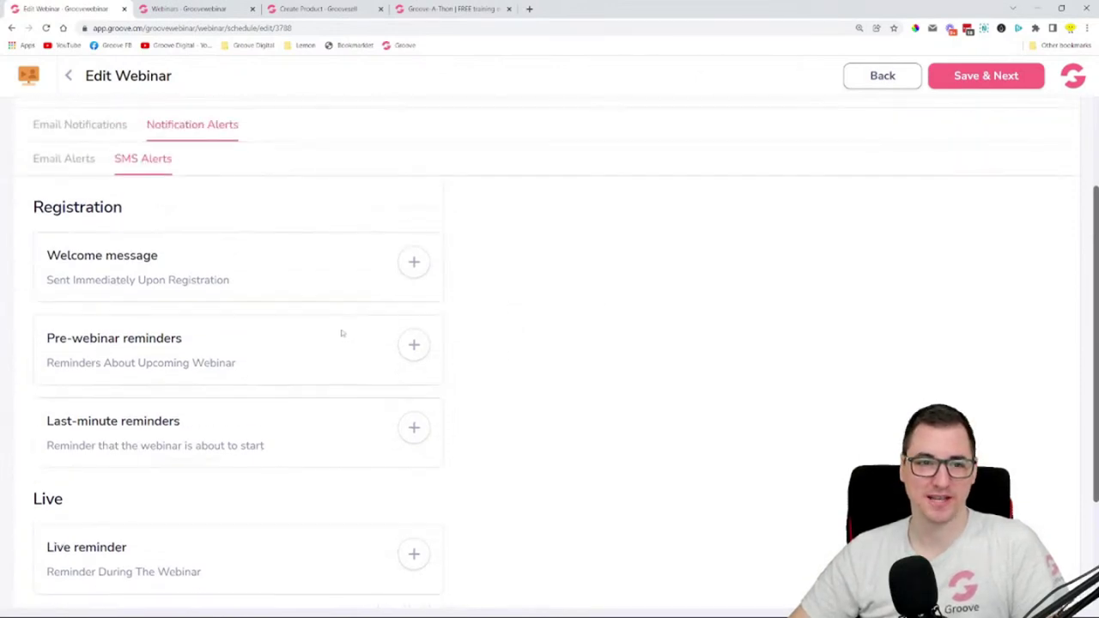
pyautogui.click(413, 262)
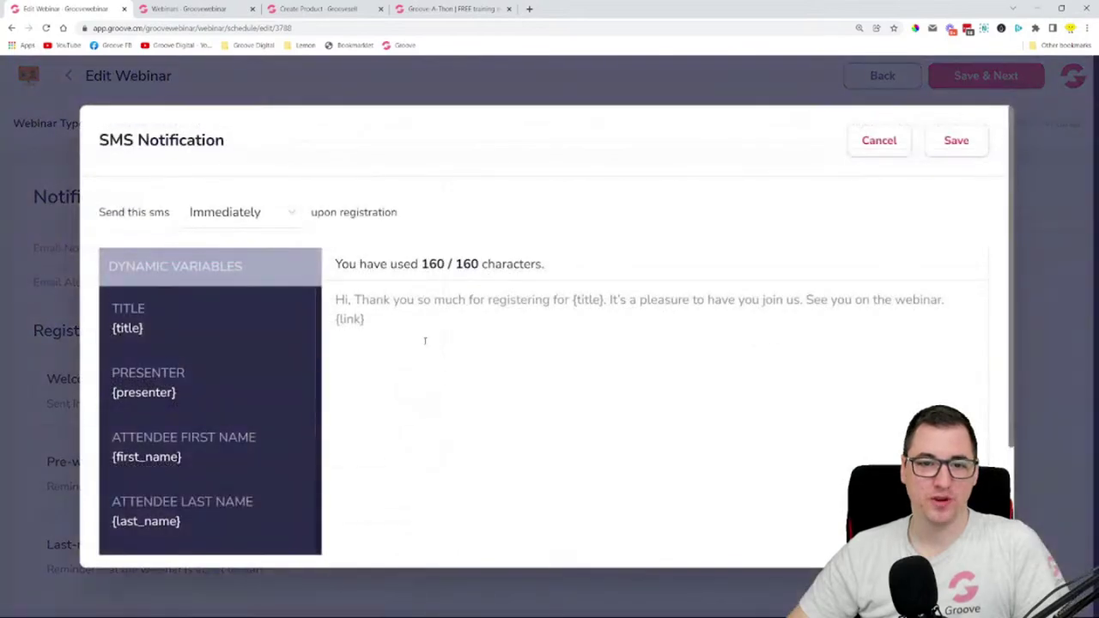
pyautogui.moveTo(379, 316); pyautogui.dragTo(335, 298)
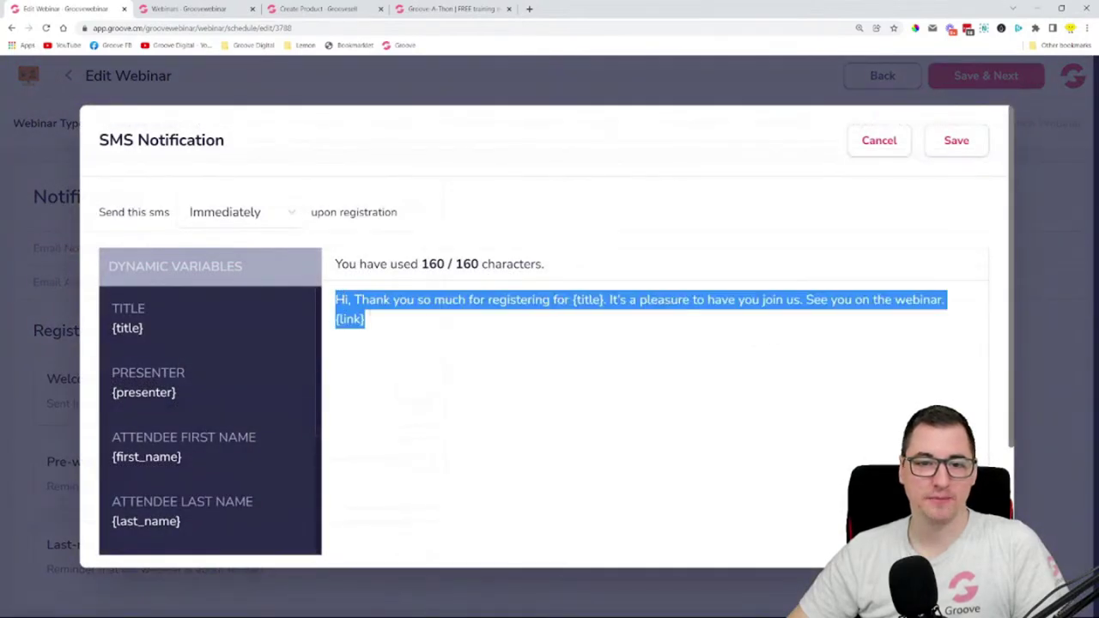
pyautogui.click(426, 317)
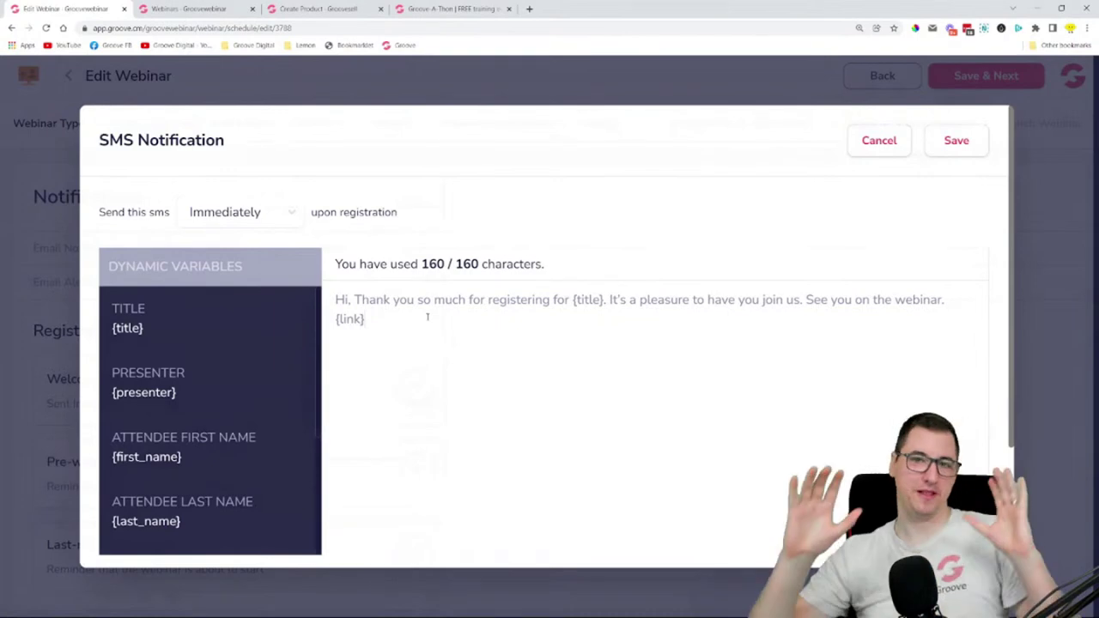
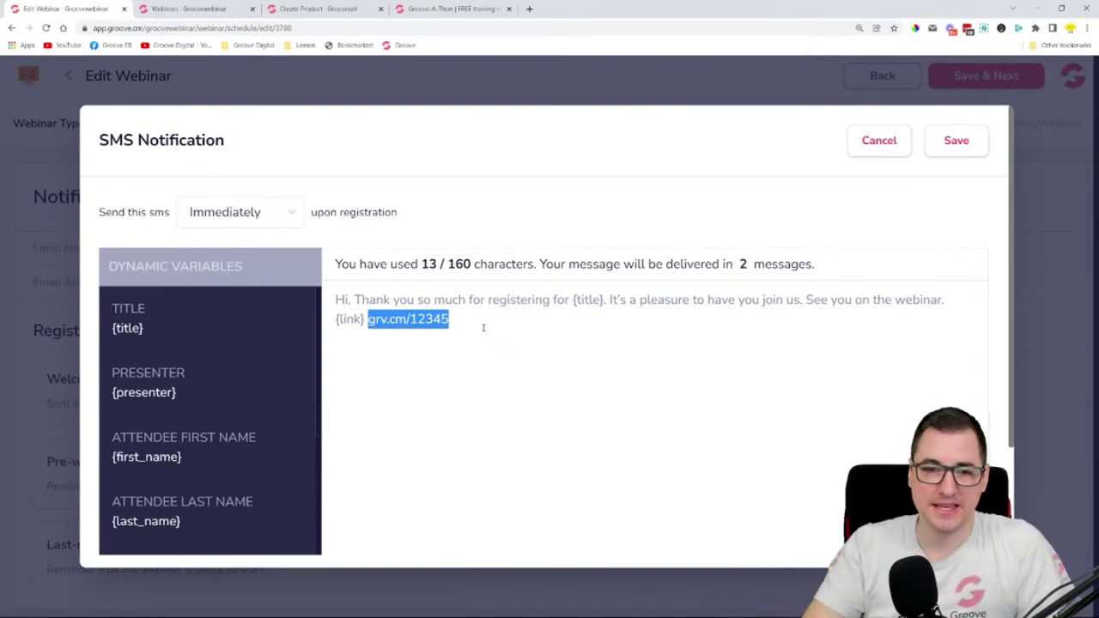
# - Delete the grv.cm/12345 sample link from the SMS message and review the {link} and {title} variables
pyautogui.press('BackSpace')
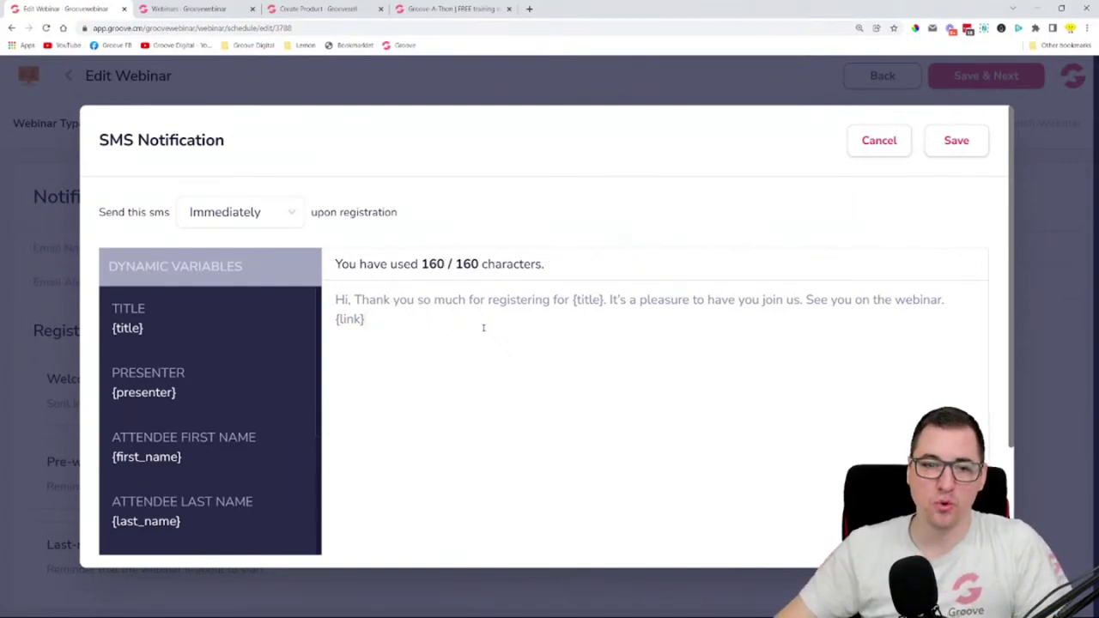
pyautogui.moveTo(366, 319); pyautogui.dragTo(335, 319)
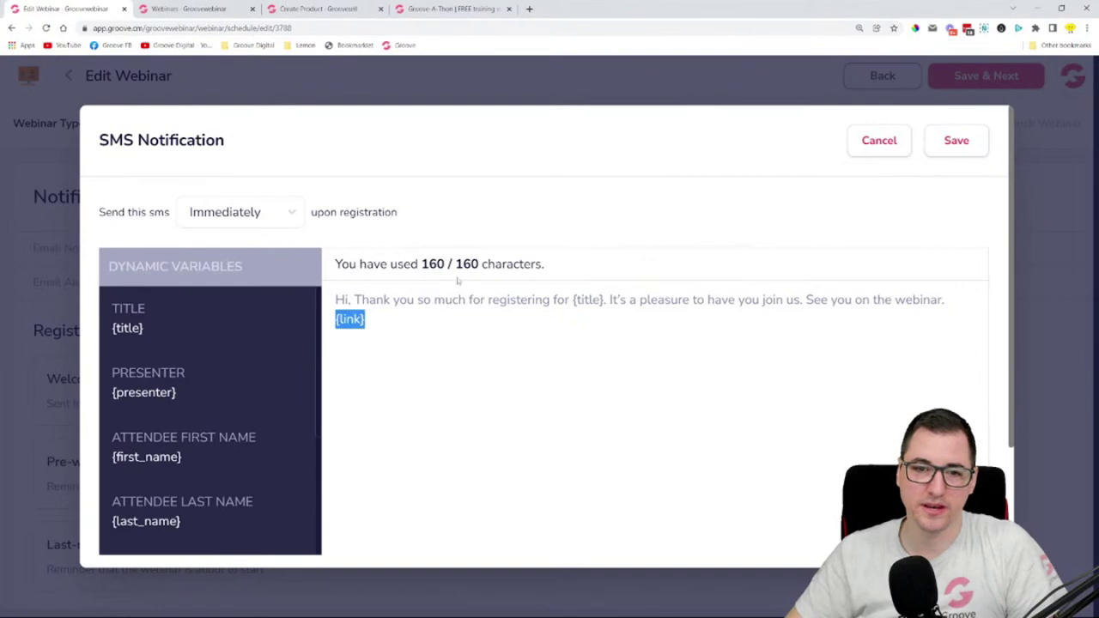
pyautogui.moveTo(428, 265); pyautogui.dragTo(582, 269)
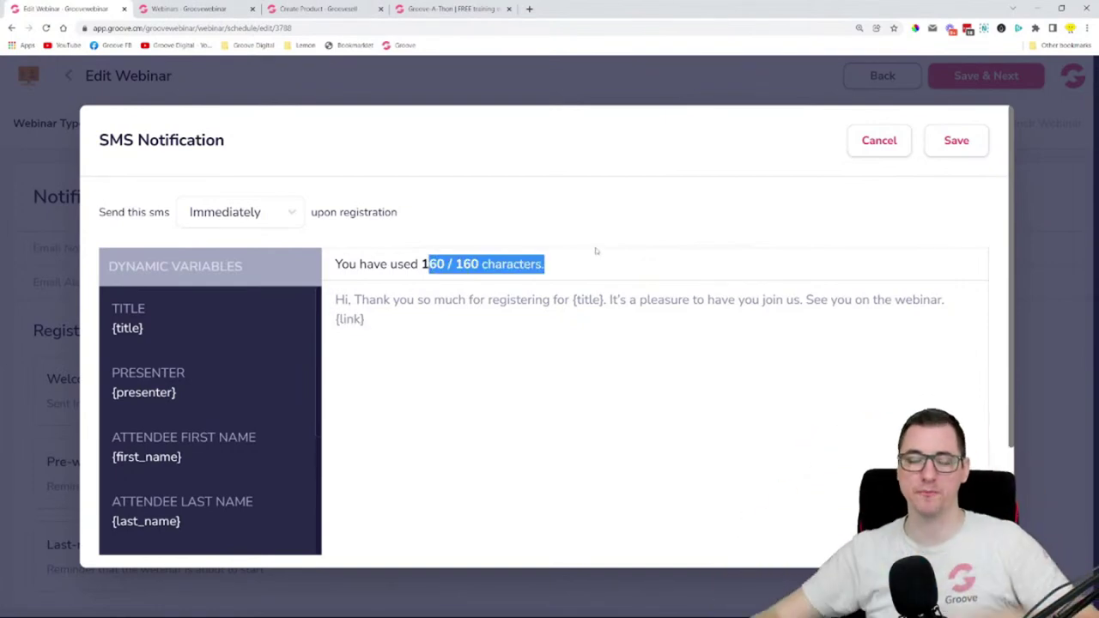
pyautogui.click(596, 251)
pyautogui.moveTo(572, 307); pyautogui.dragTo(606, 302)
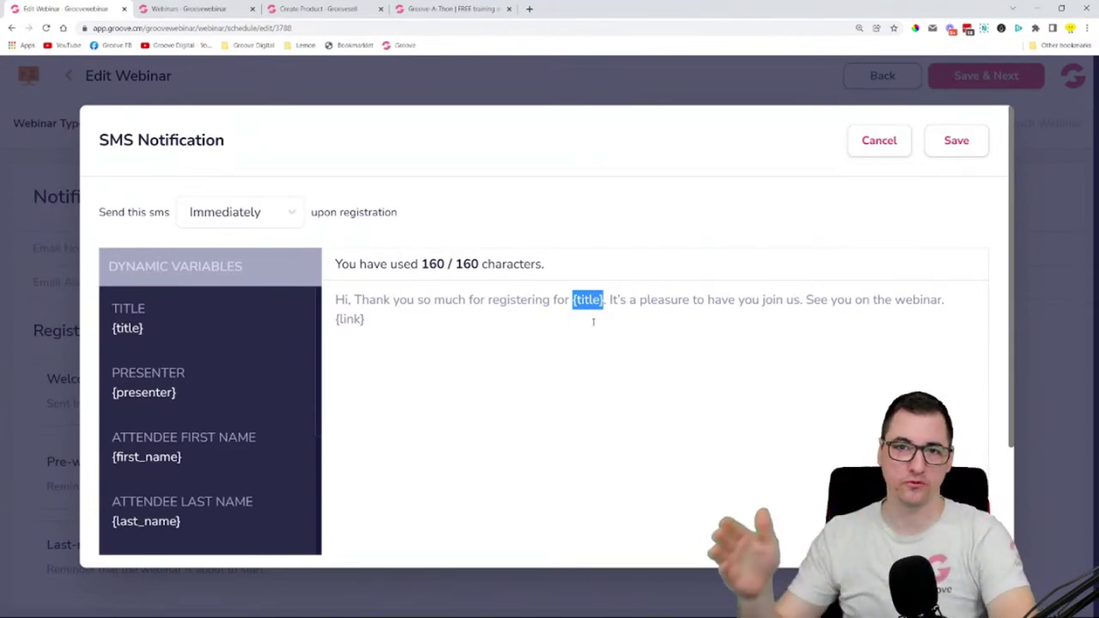
pyautogui.click(592, 322)
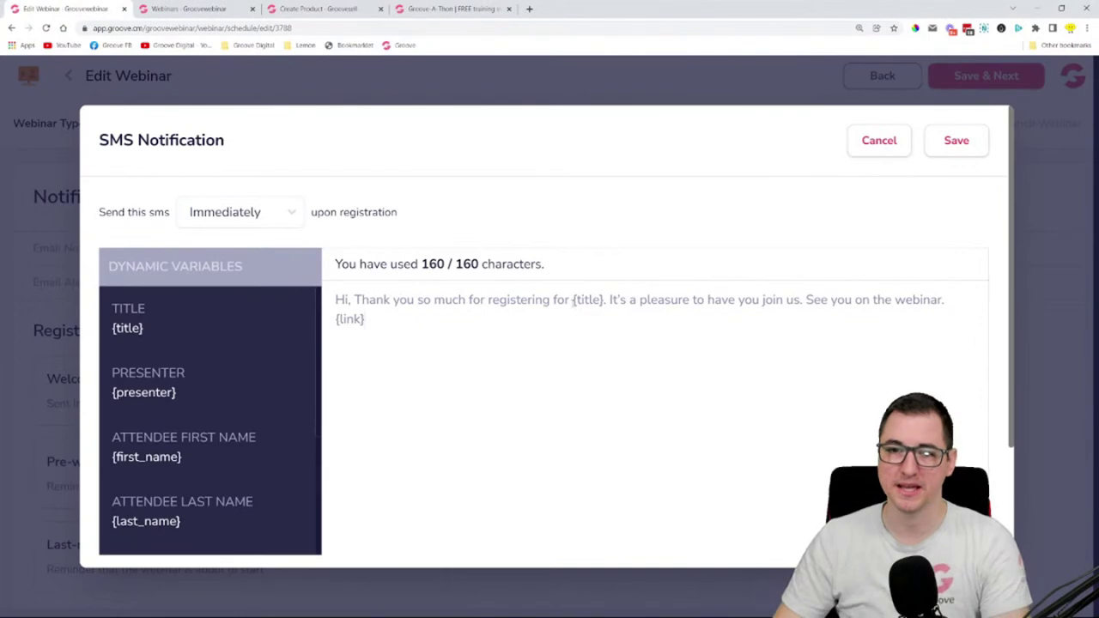
pyautogui.moveTo(572, 302); pyautogui.dragTo(601, 301)
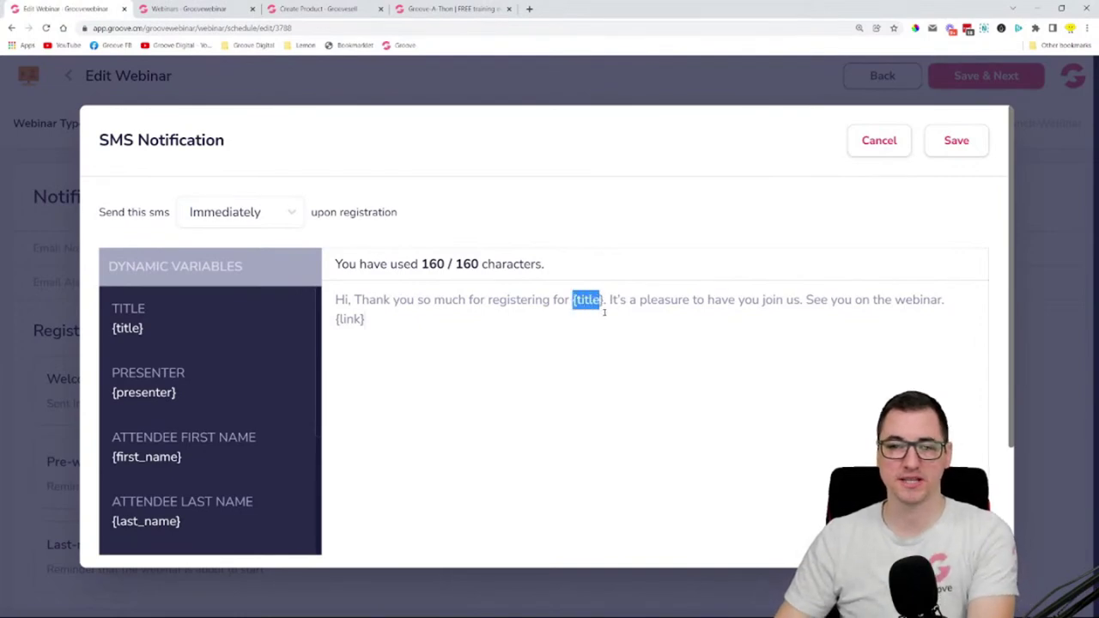
# - Append the sample text 'dfkjdnfhoidfh' to the message end and check the 160-character limit and message count
pyautogui.click(529, 339)
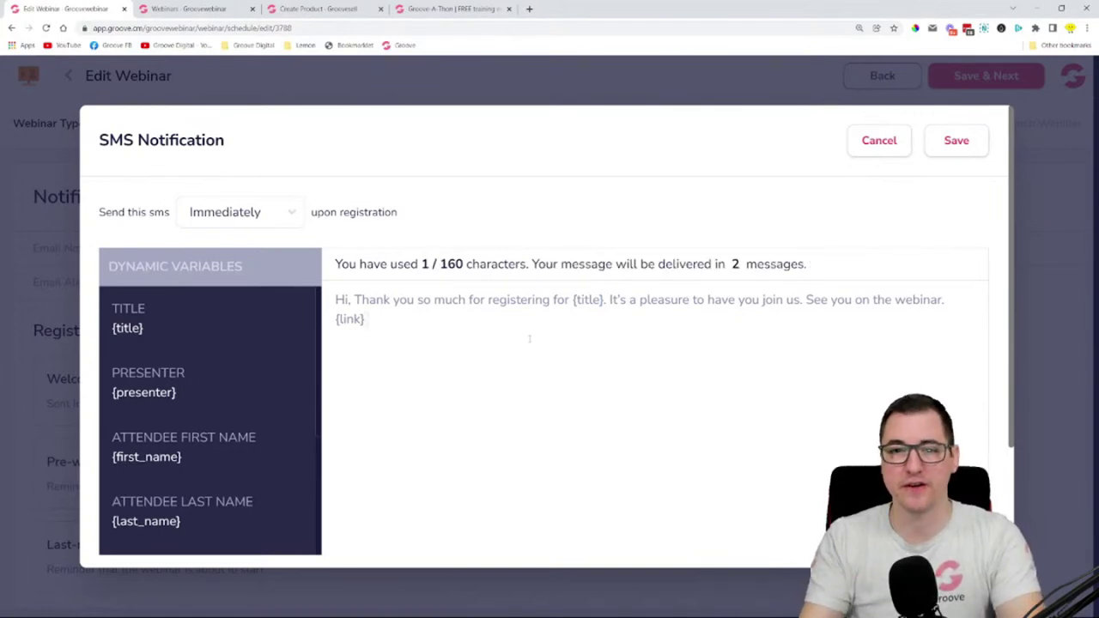
pyautogui.write('dfkjdnfhoidfh')
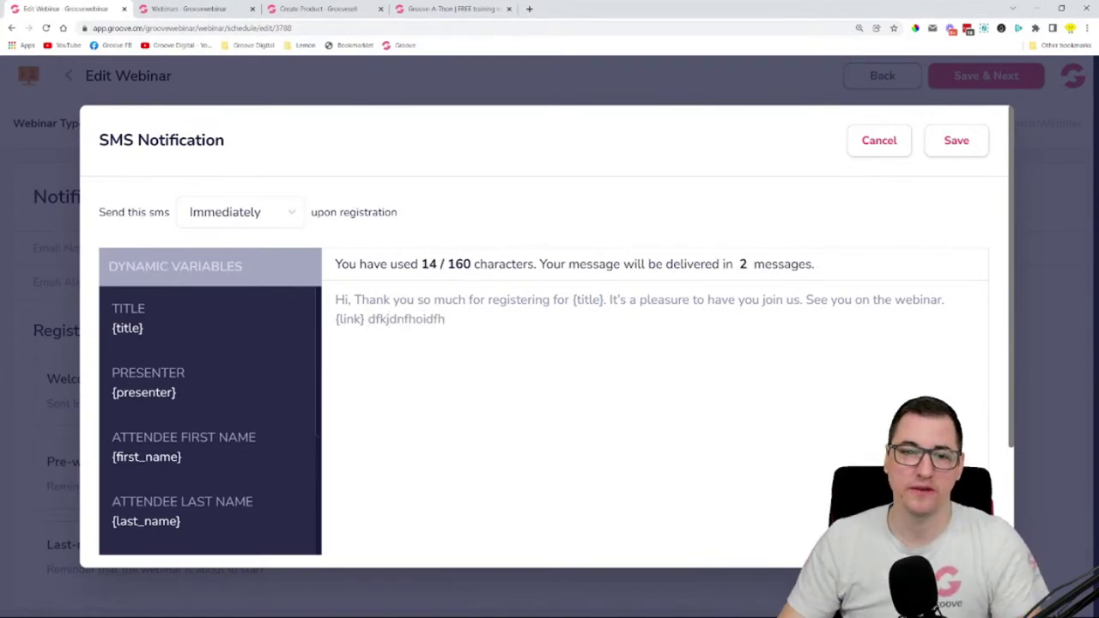
pyautogui.moveTo(419, 264); pyautogui.dragTo(472, 265)
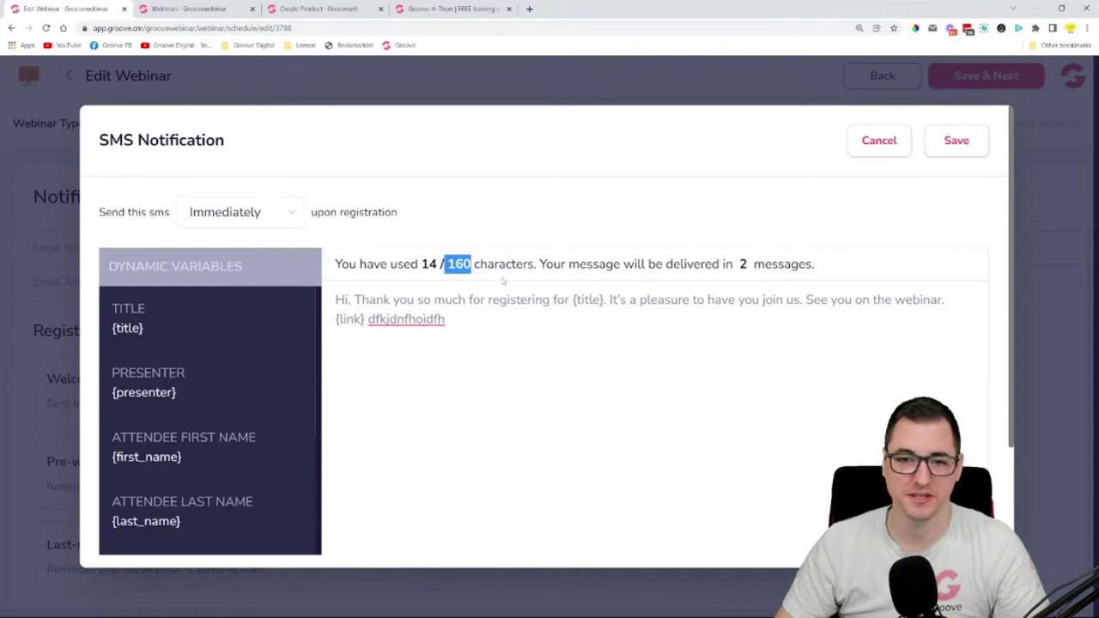
pyautogui.moveTo(595, 265); pyautogui.dragTo(834, 270)
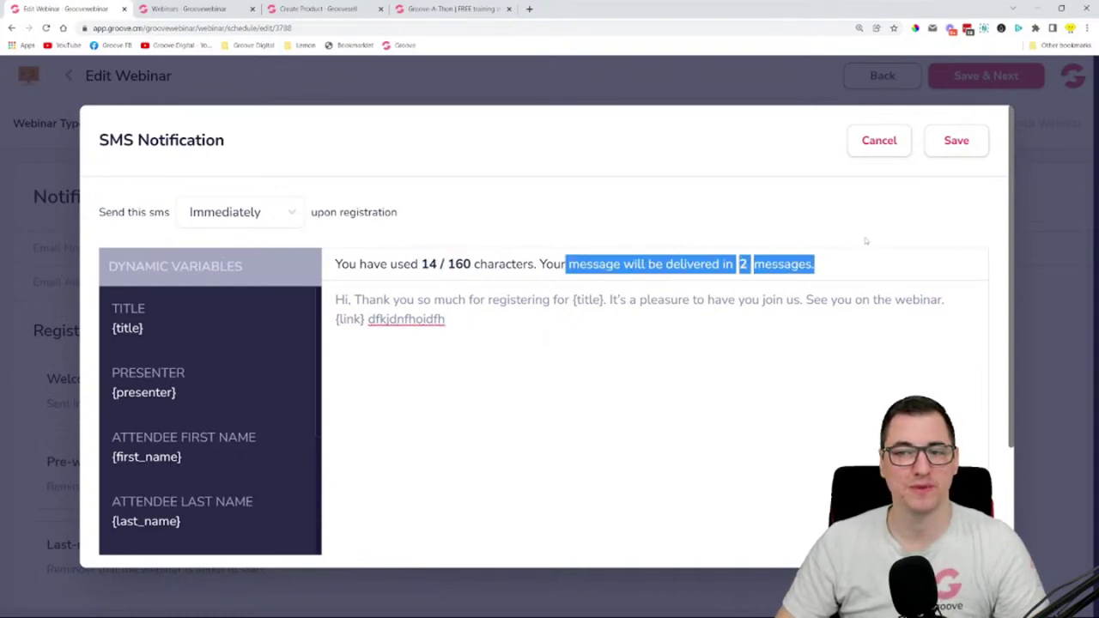
# - Review the SMS counter, which shows the message will go out as 2 messages
pyautogui.scroll(-3, 876, 287)
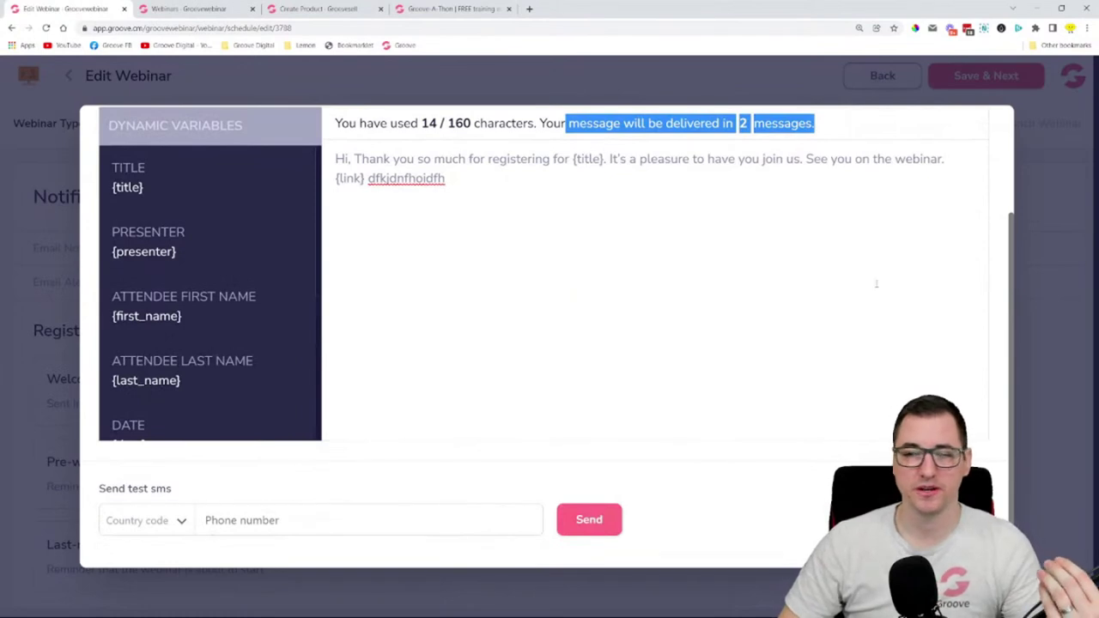
pyautogui.scroll(3, 881, 251)
pyautogui.click(884, 241)
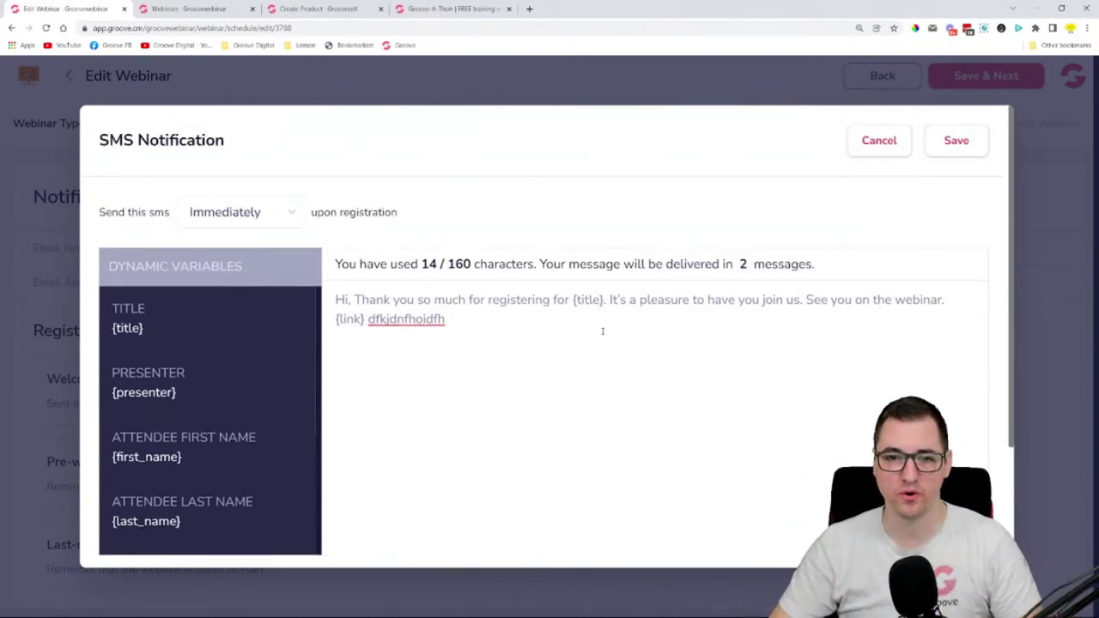
pyautogui.scroll(-2, 711, 336)
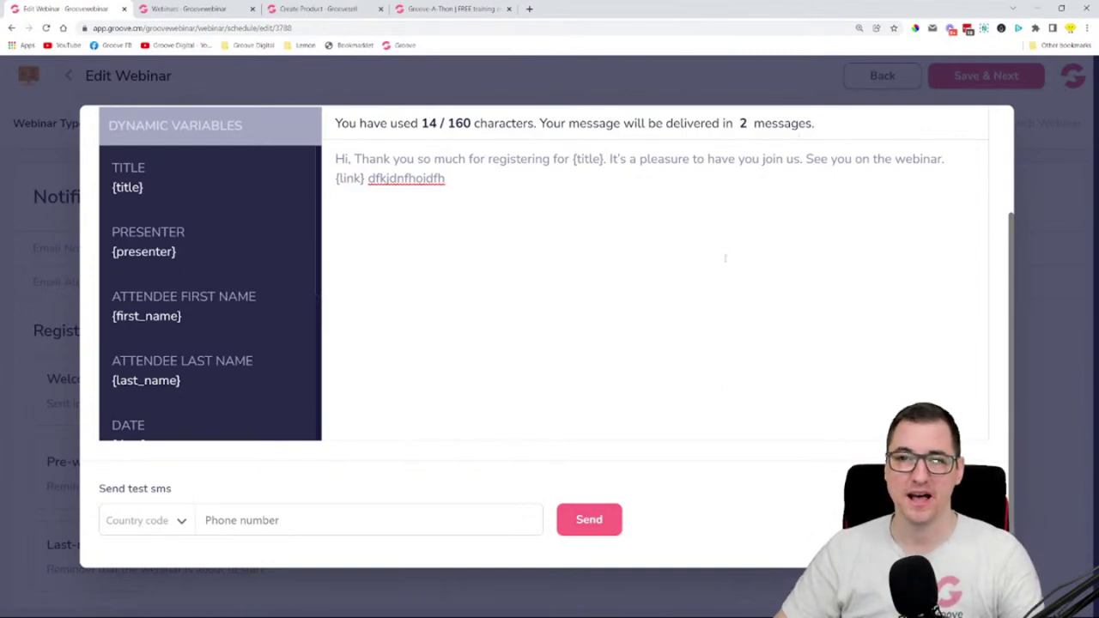
pyautogui.scroll(1, 726, 258)
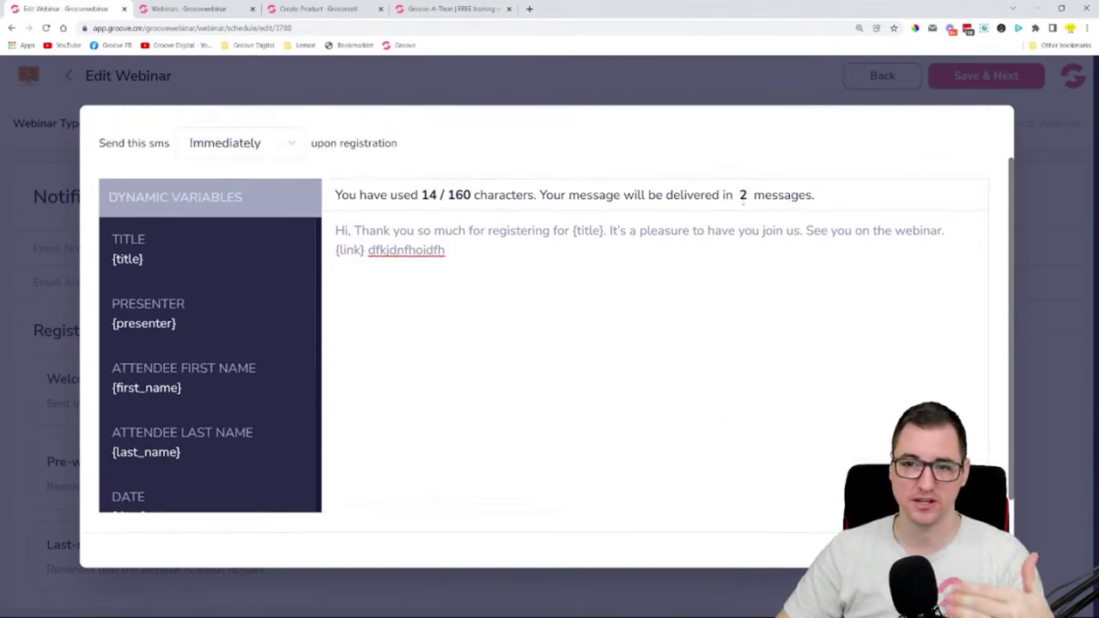
pyautogui.doubleClick(743, 196)
pyautogui.scroll(-1, 698, 329)
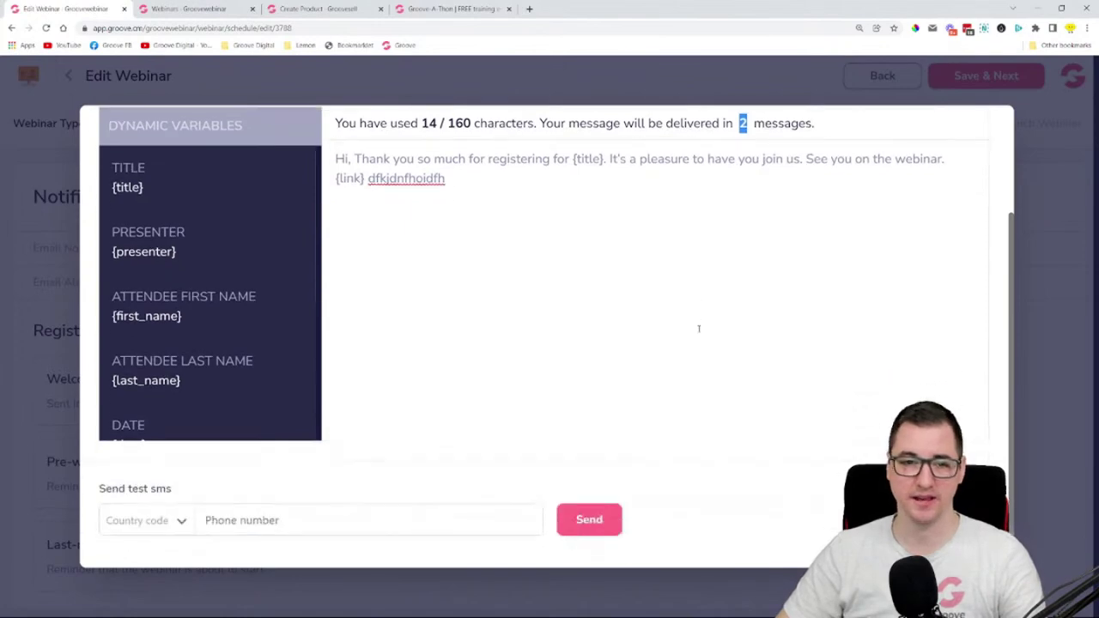
# - Send a test SMS to a Croatia (+385) phone number, which reports the number as invalid
pyautogui.click(148, 521)
pyautogui.scroll(-15, 206, 415)
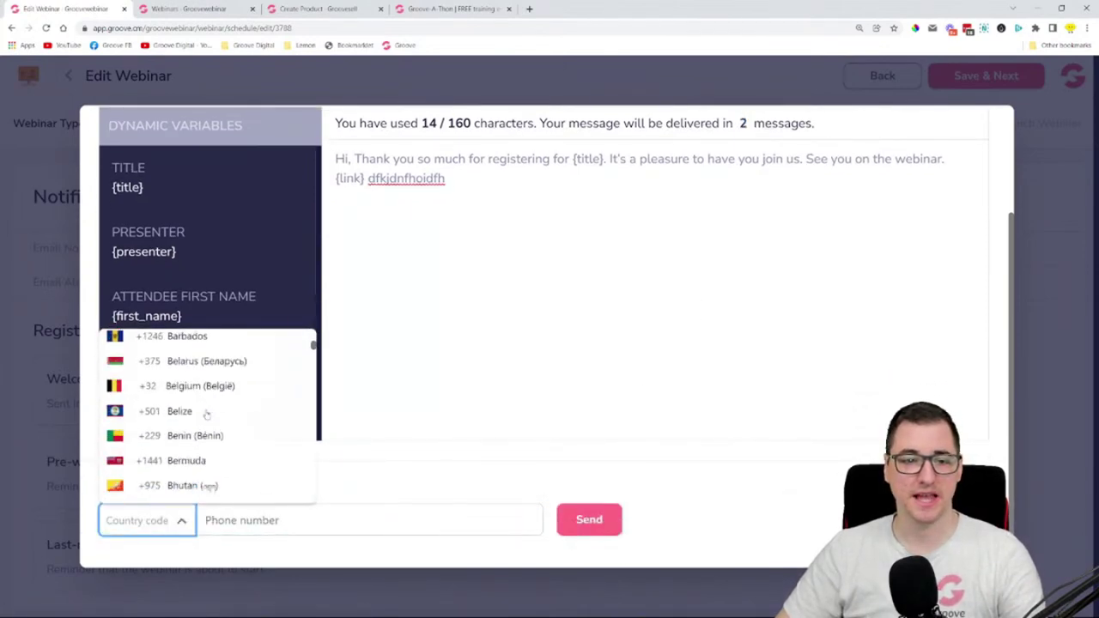
pyautogui.scroll(3, 206, 415)
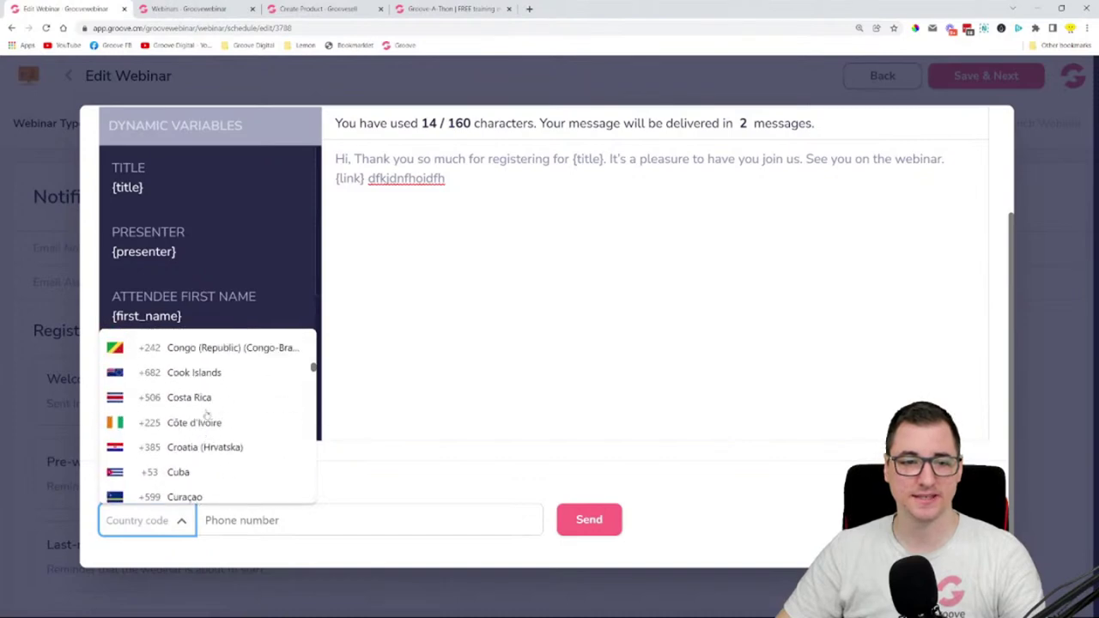
pyautogui.click(208, 451)
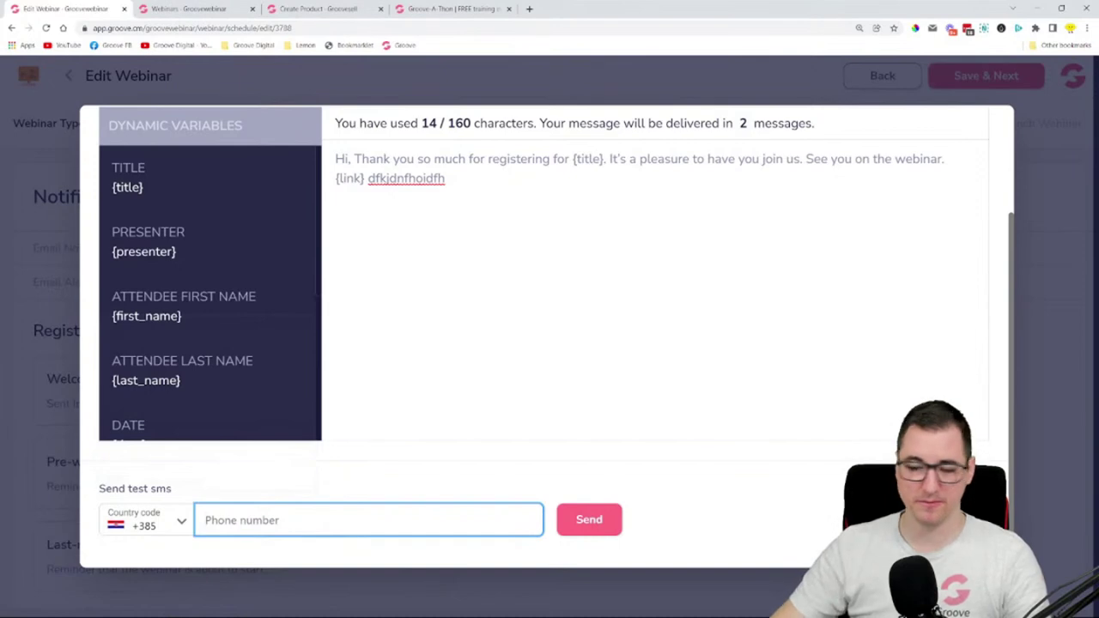
pyautogui.write('123456879846513')
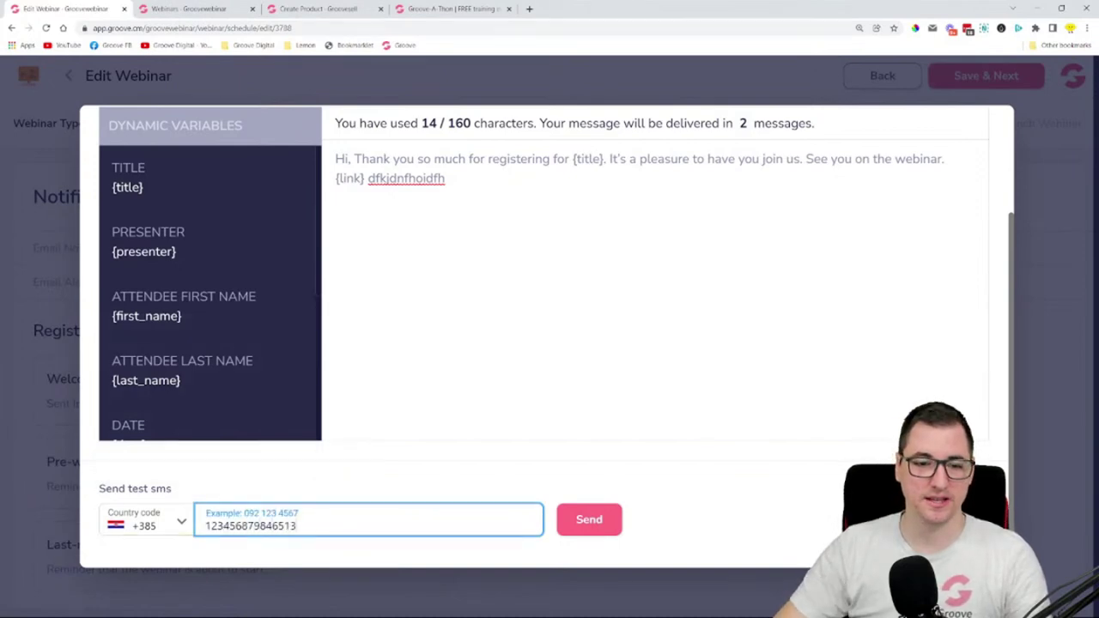
pyautogui.press('BackSpace')
pyautogui.press('BackSpace')
pyautogui.press('BackSpace')
pyautogui.press('BackSpace')
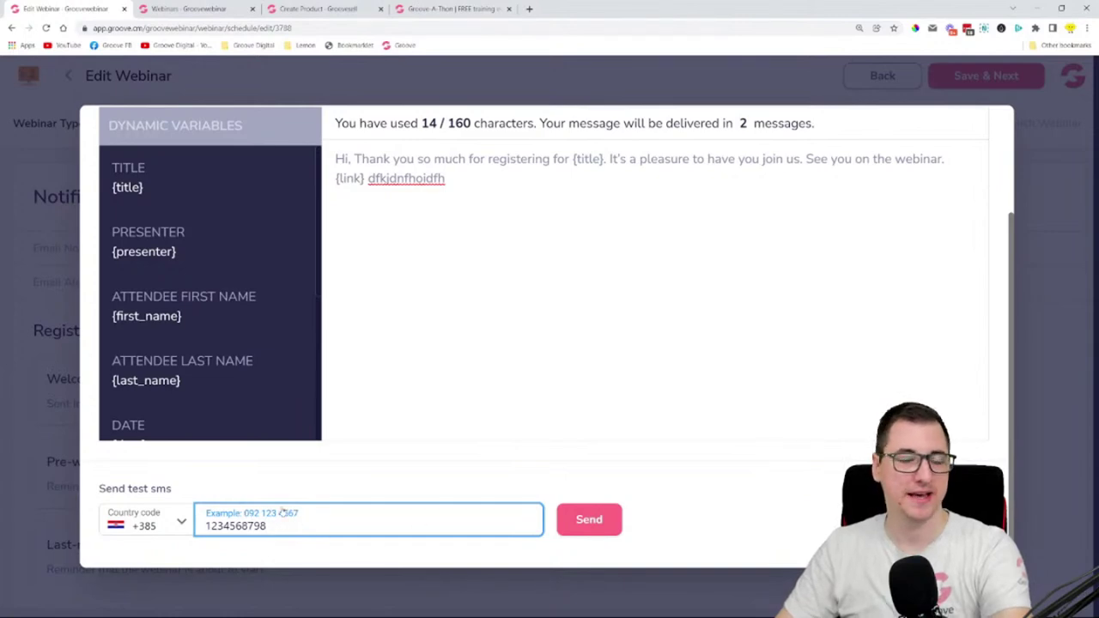
pyautogui.click(606, 522)
pyautogui.moveTo(212, 564); pyautogui.dragTo(94, 553)
pyautogui.scroll(3, 905, 151)
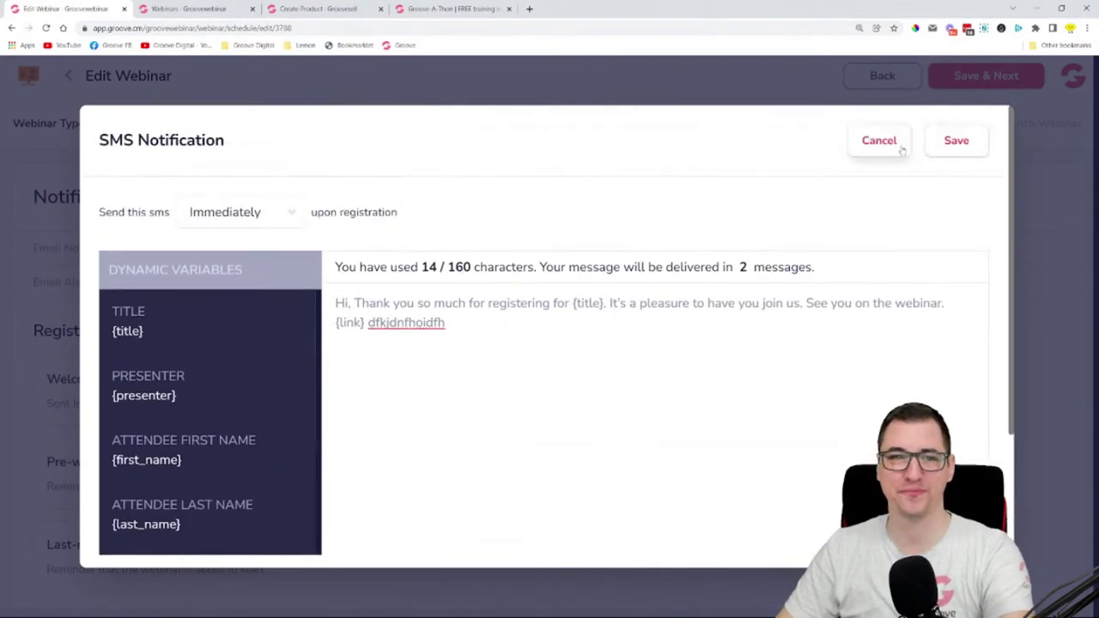
# - Cancel the SMS Notification dialog without saving and review the SMS reminder settings
pyautogui.click(901, 146)
pyautogui.scroll(-2, 394, 344)
pyautogui.scroll(-1, 393, 344)
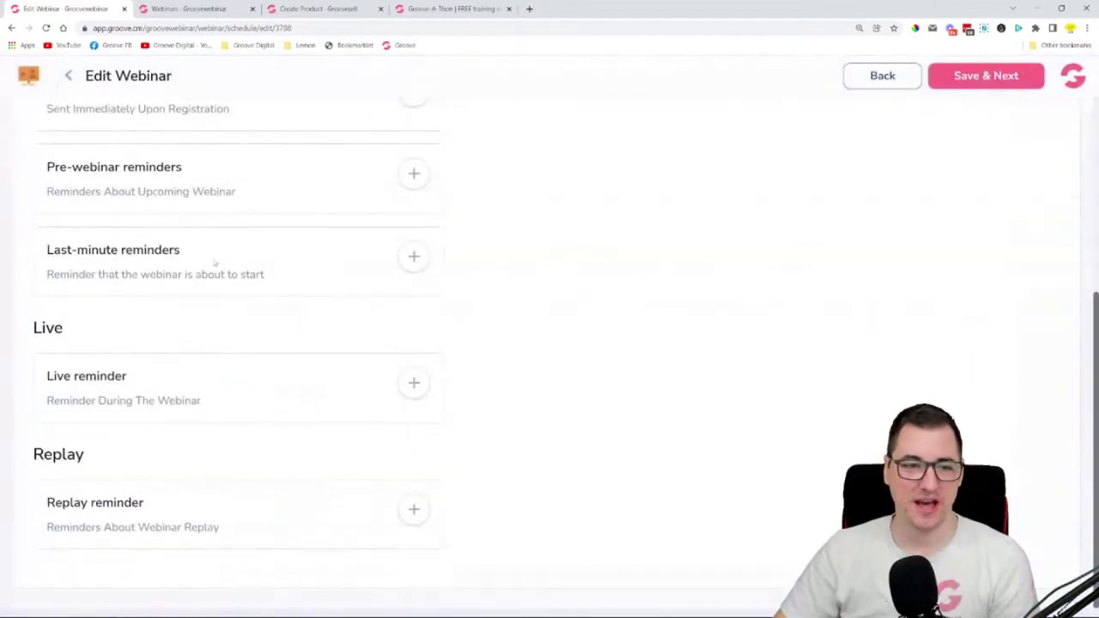
pyautogui.moveTo(54, 376); pyautogui.dragTo(128, 376)
pyautogui.moveTo(85, 496); pyautogui.dragTo(222, 491)
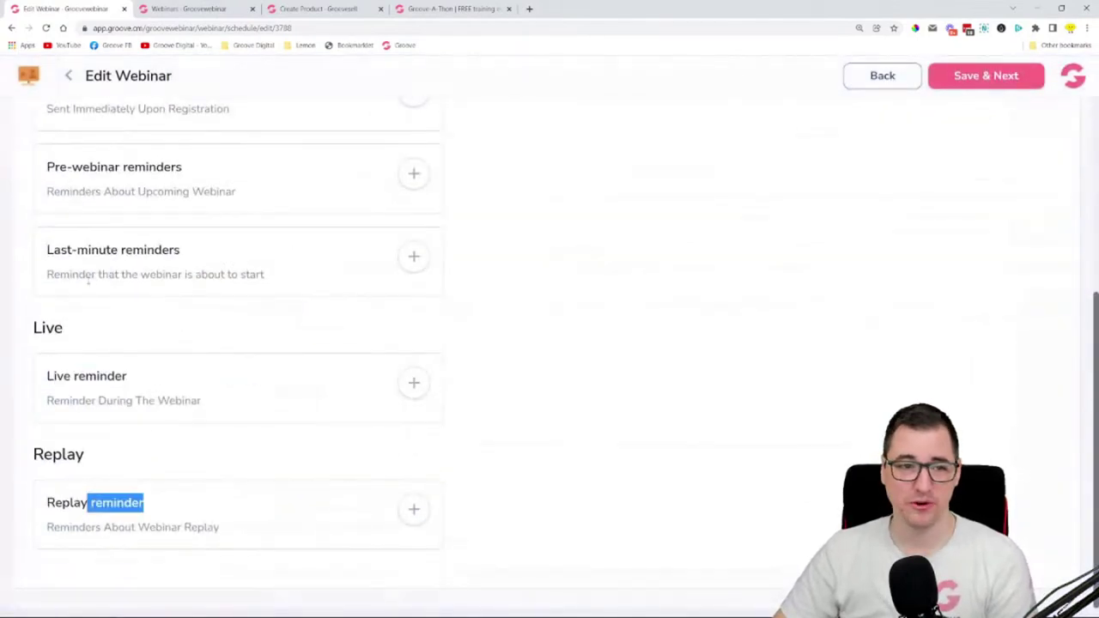
pyautogui.scroll(2, 75, 432)
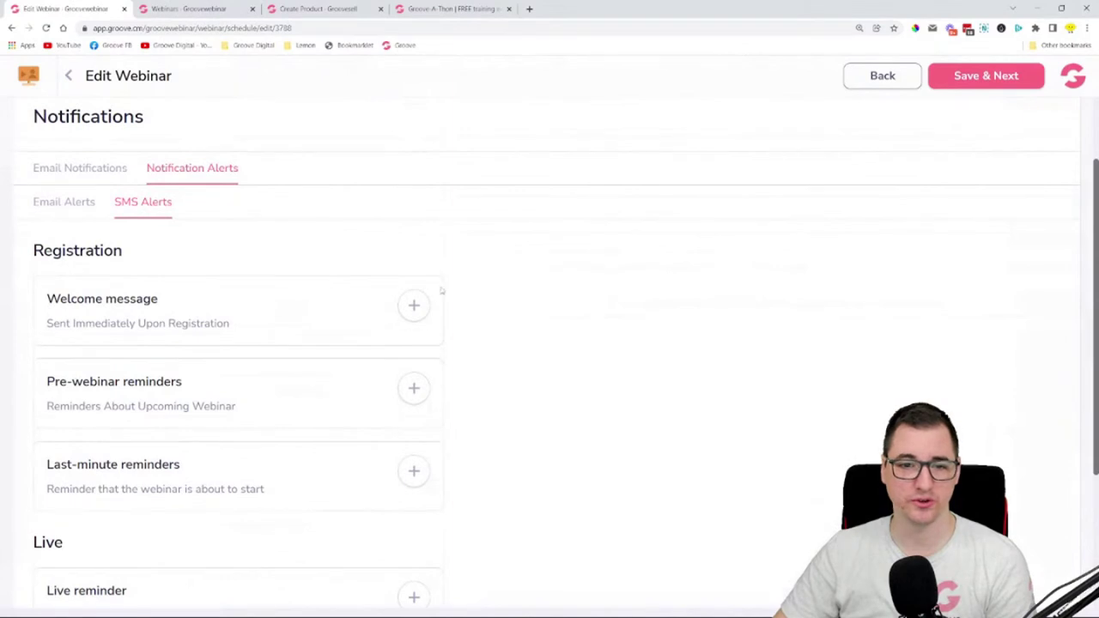
pyautogui.scroll(-1, 422, 297)
pyautogui.scroll(-2, 390, 427)
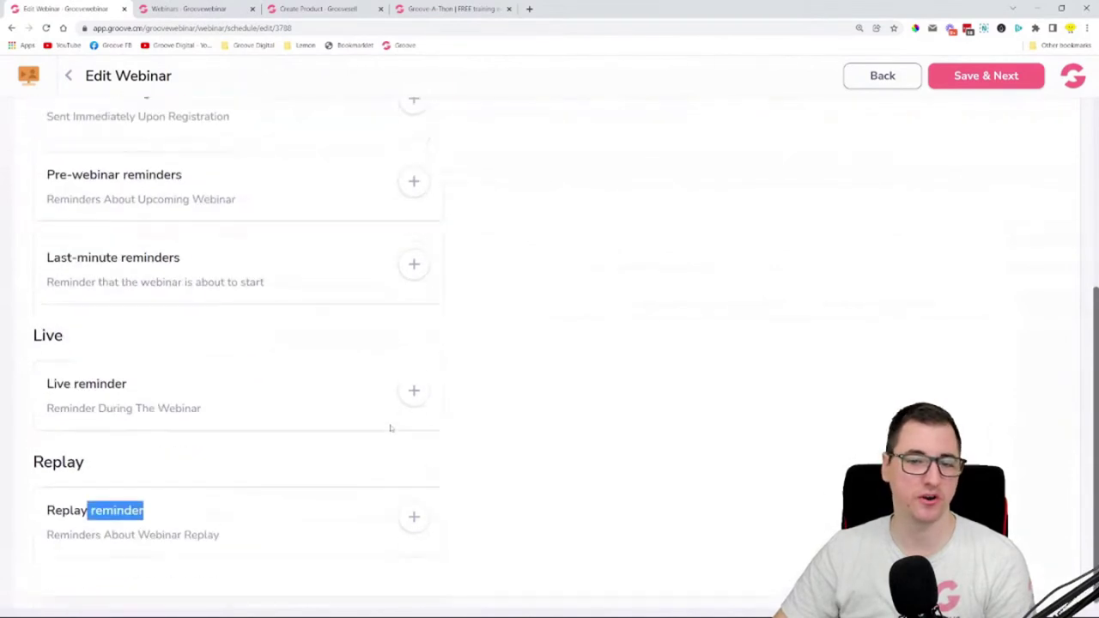
pyautogui.click(513, 275)
pyautogui.scroll(2, 413, 162)
pyautogui.scroll(2, 412, 162)
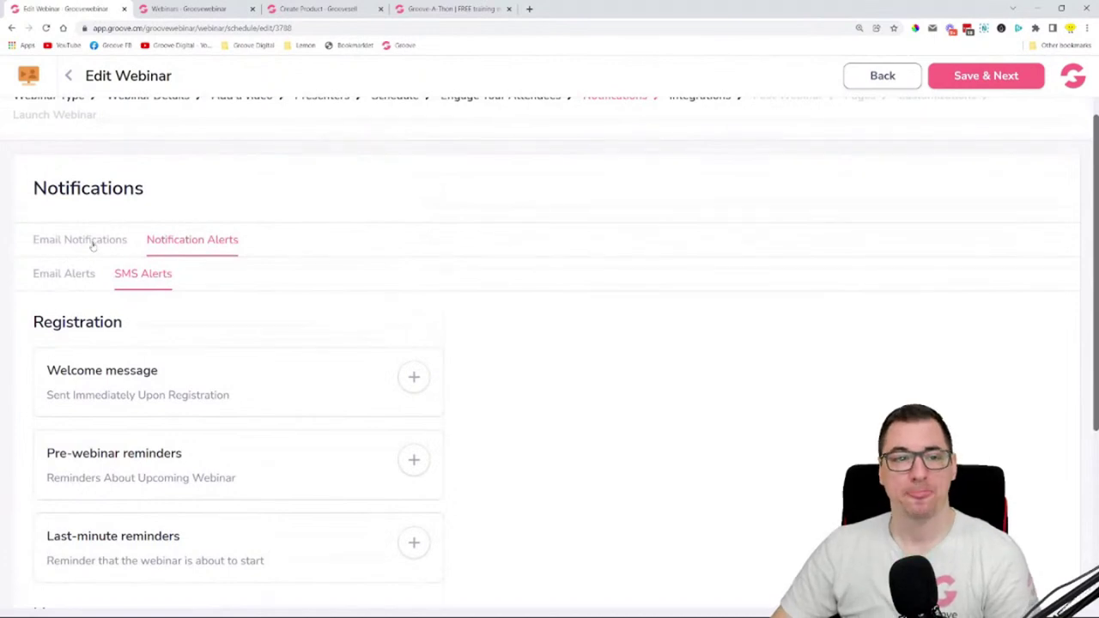
pyautogui.scroll(1, 148, 249)
# - Review the Email Notifications toggles, then Save & Next to the Integrations step
pyautogui.click(100, 267)
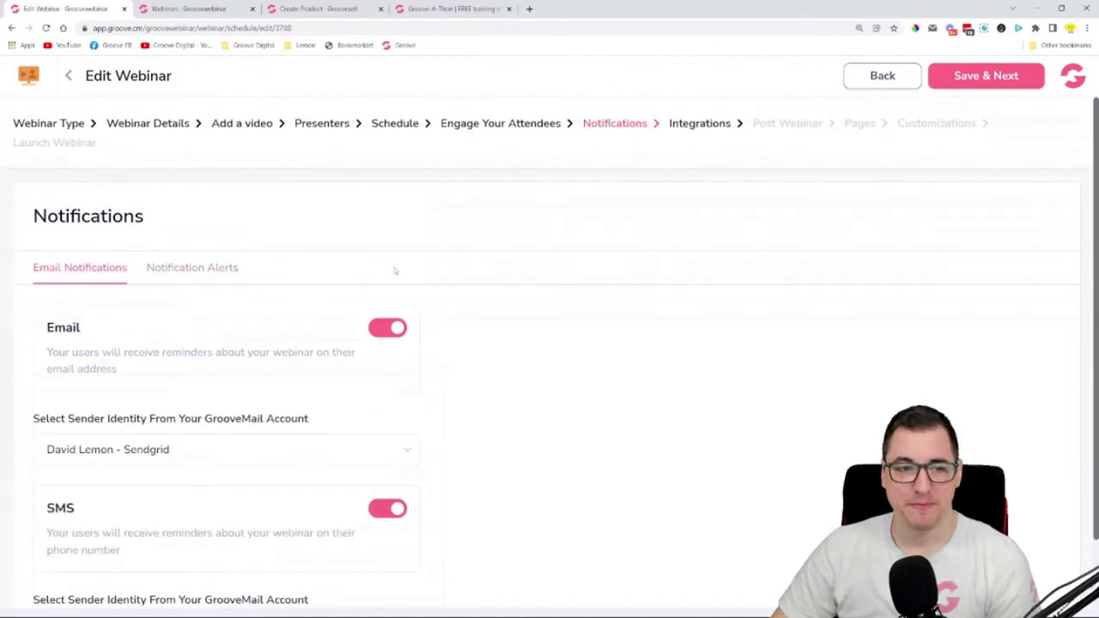
pyautogui.scroll(-1, 395, 270)
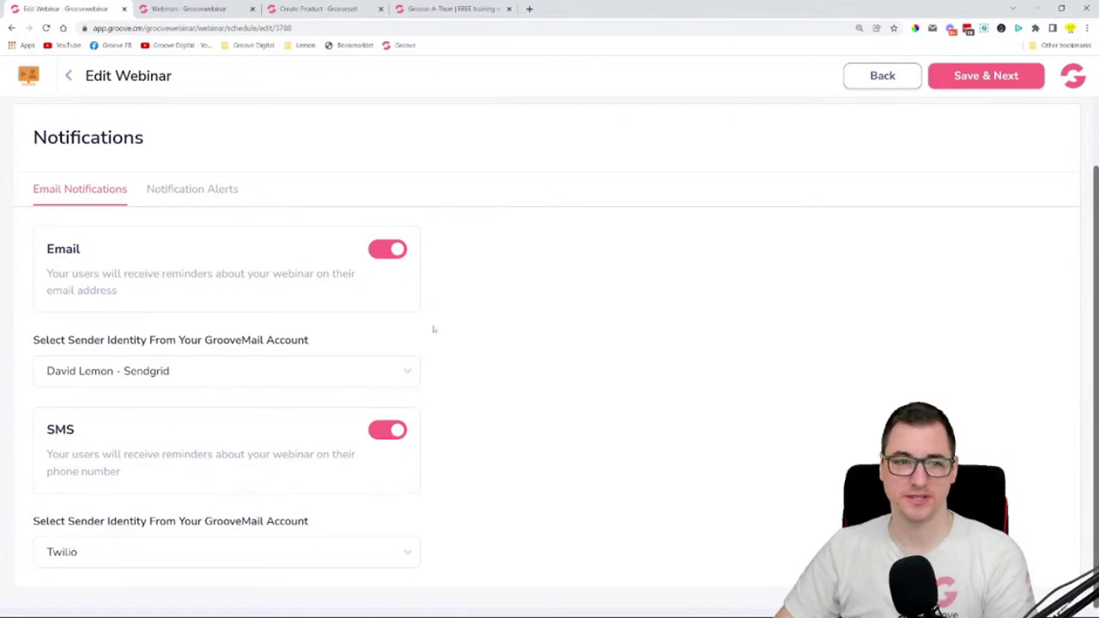
pyautogui.scroll(1, 433, 329)
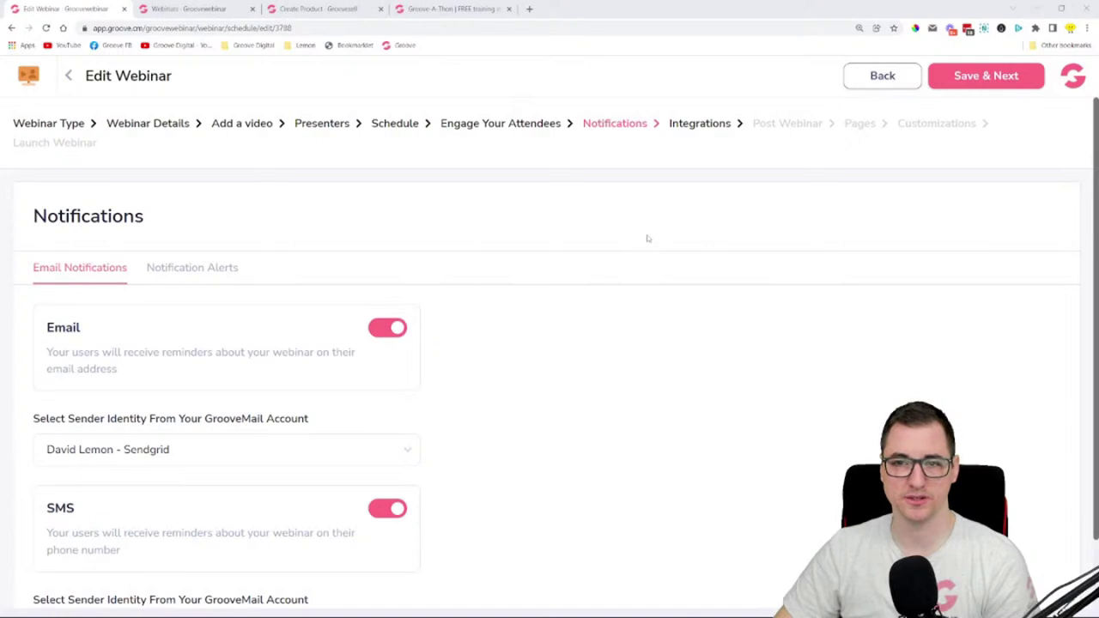
pyautogui.click(1009, 79)
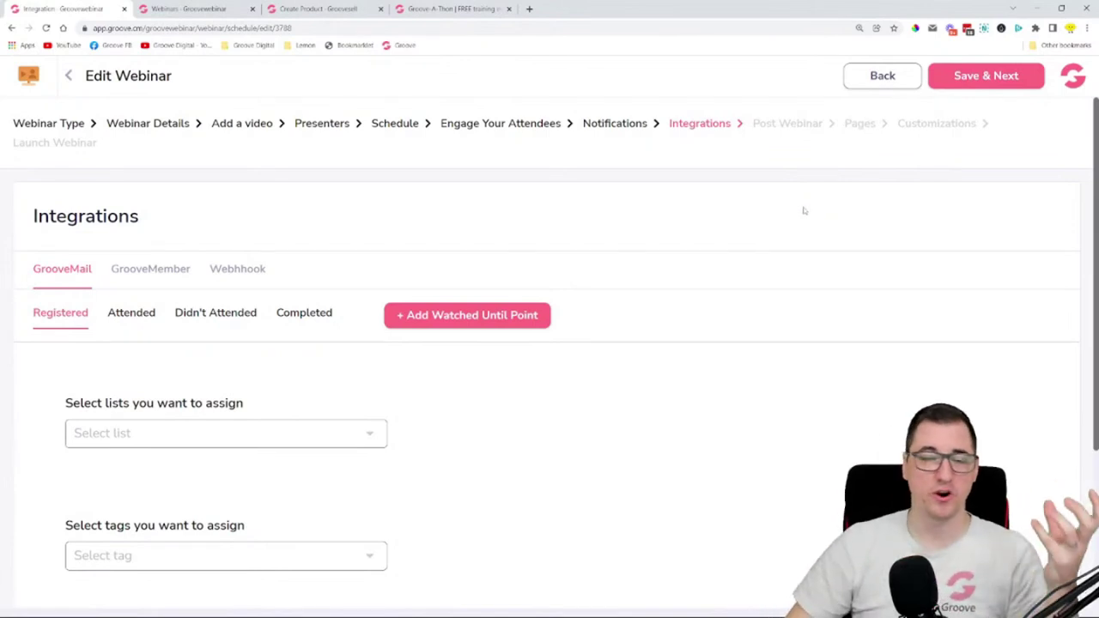
# - Look over the Integrations step's GrooveMail options and briefly open the account avatar menu
pyautogui.scroll(-1, 738, 214)
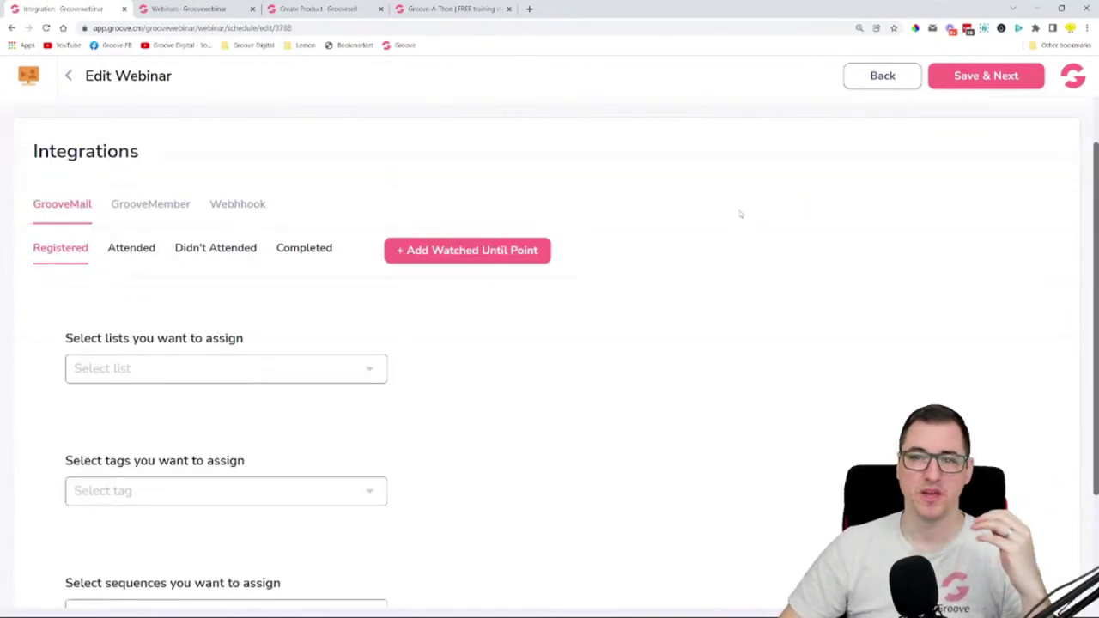
pyautogui.scroll(1, 738, 214)
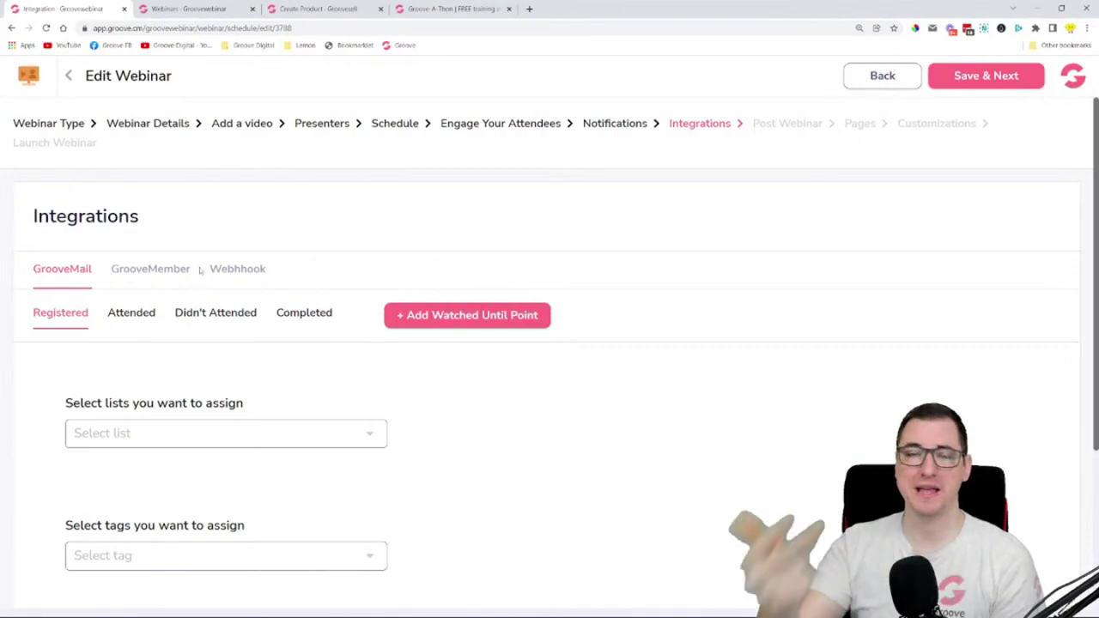
pyautogui.click(1072, 76)
pyautogui.click(956, 120)
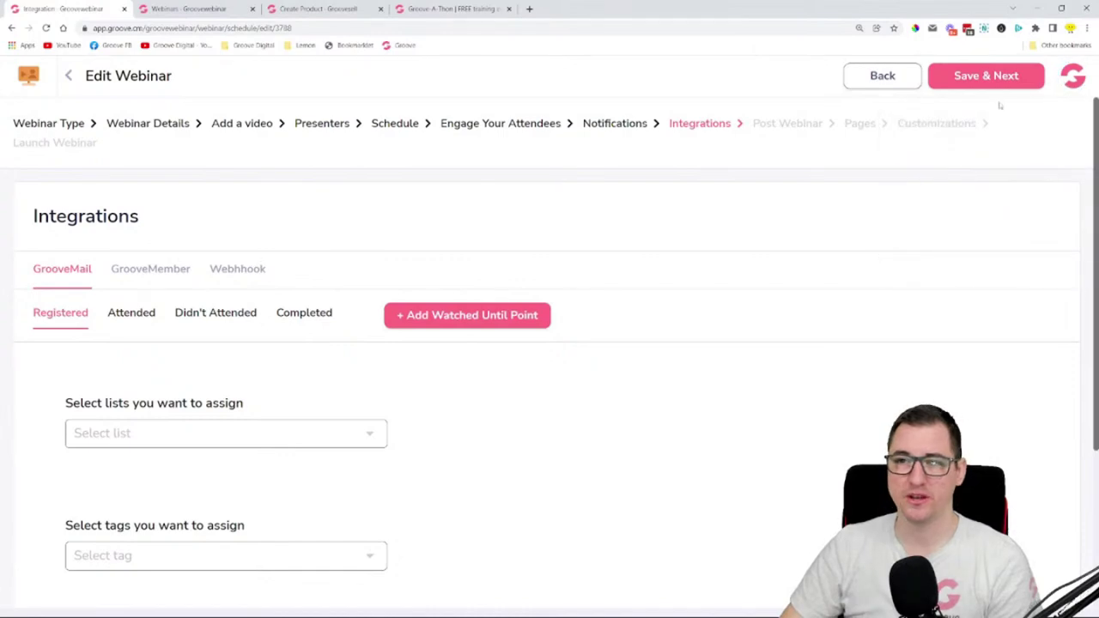
pyautogui.click(258, 10)
pyautogui.click(1073, 76)
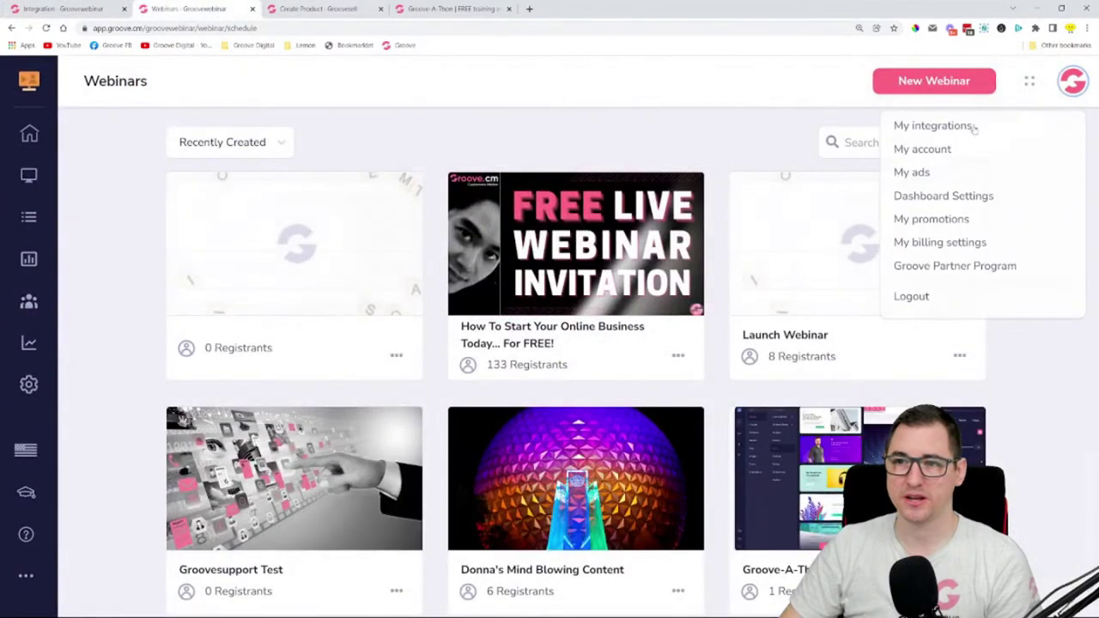
pyautogui.click(965, 127)
pyautogui.click(1021, 107)
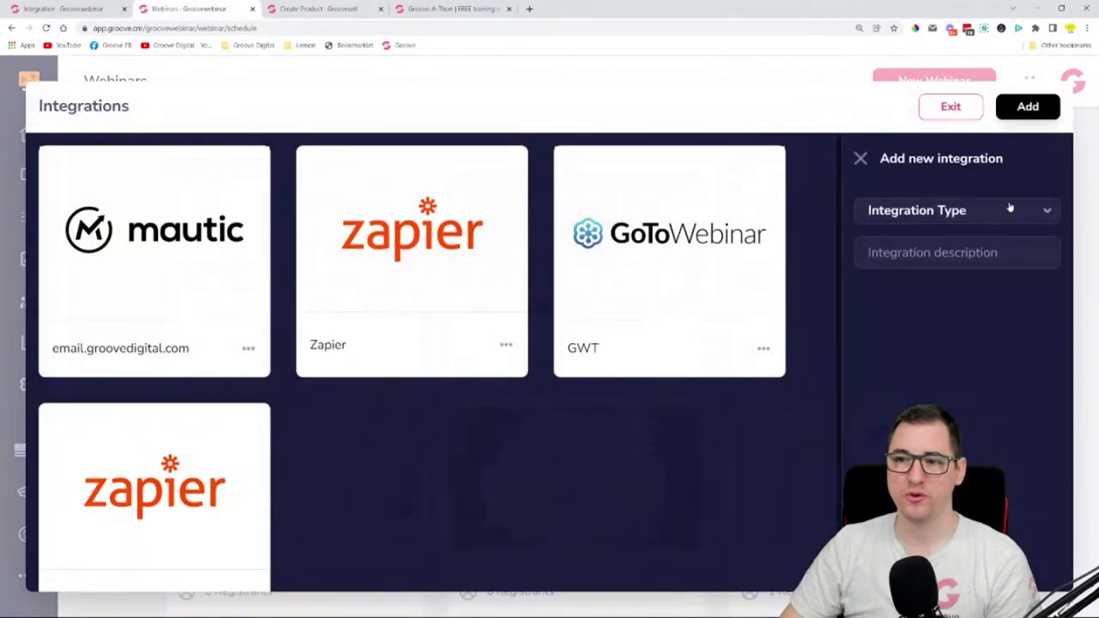
pyautogui.click(1009, 210)
pyautogui.scroll(-5, 964, 307)
pyautogui.scroll(5, 944, 275)
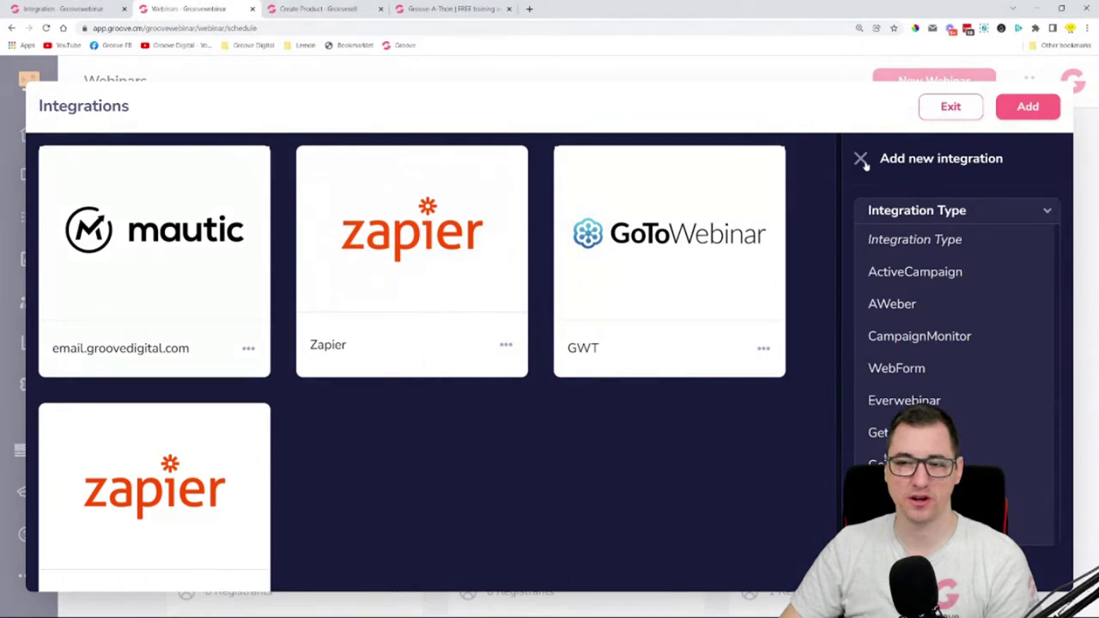
pyautogui.click(949, 107)
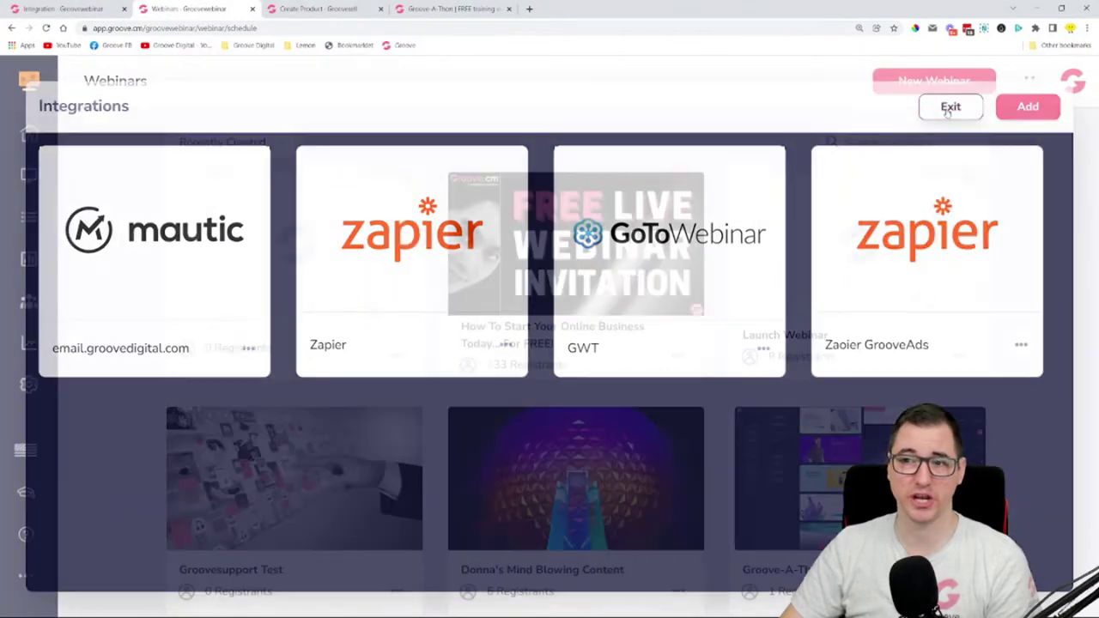
pyautogui.click(81, 7)
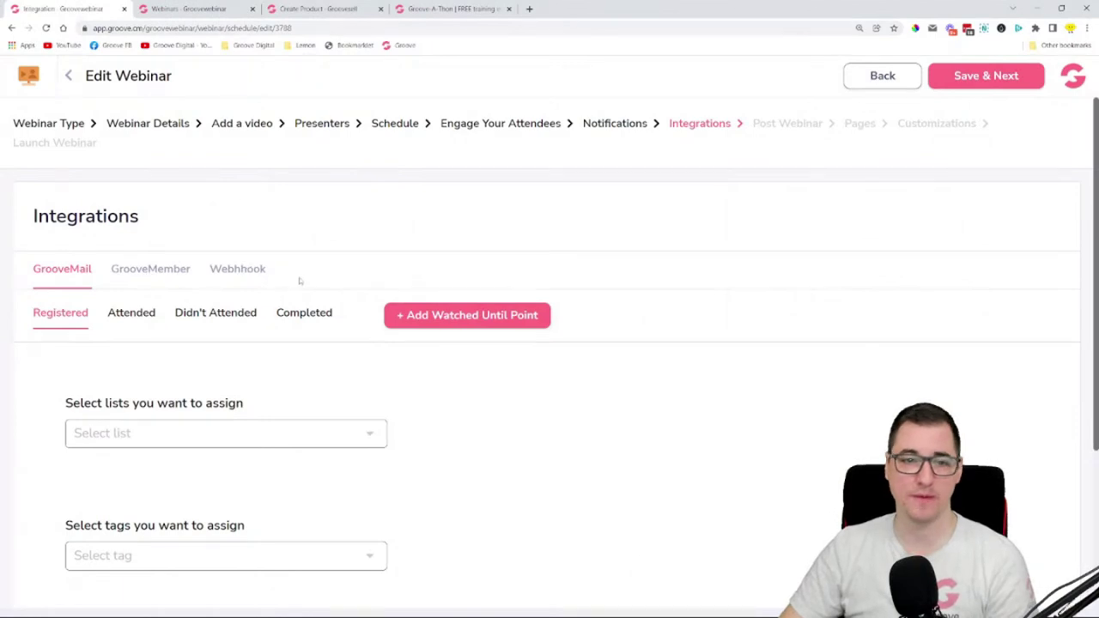
# - Check the Webhook tab, then inspect GrooveMail's list, tag and sequence choices without picking any
pyautogui.click(238, 270)
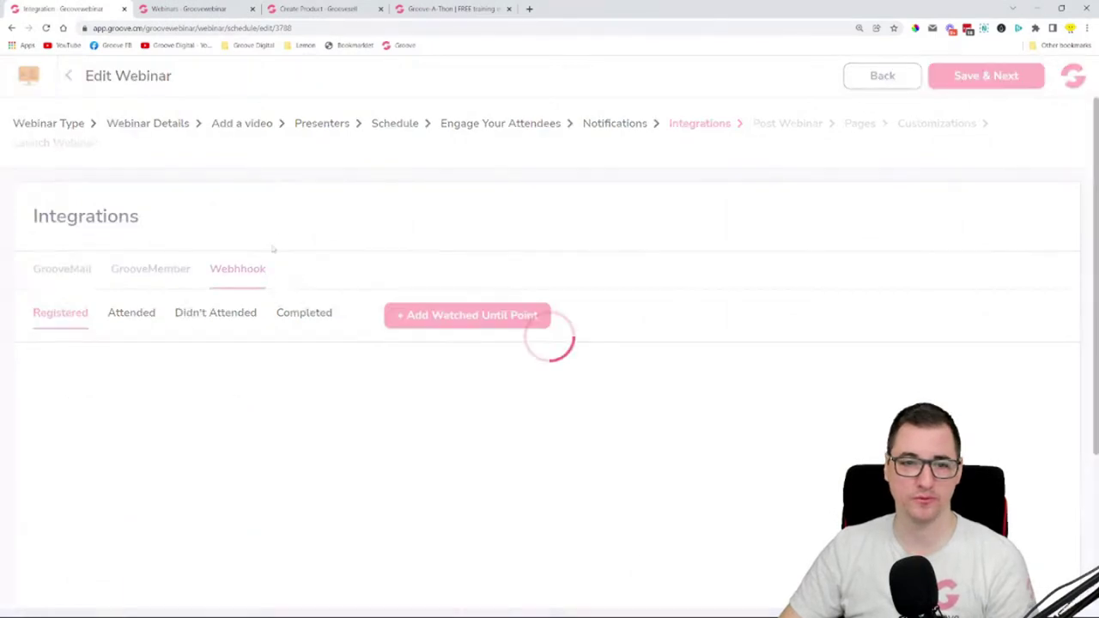
pyautogui.click(78, 271)
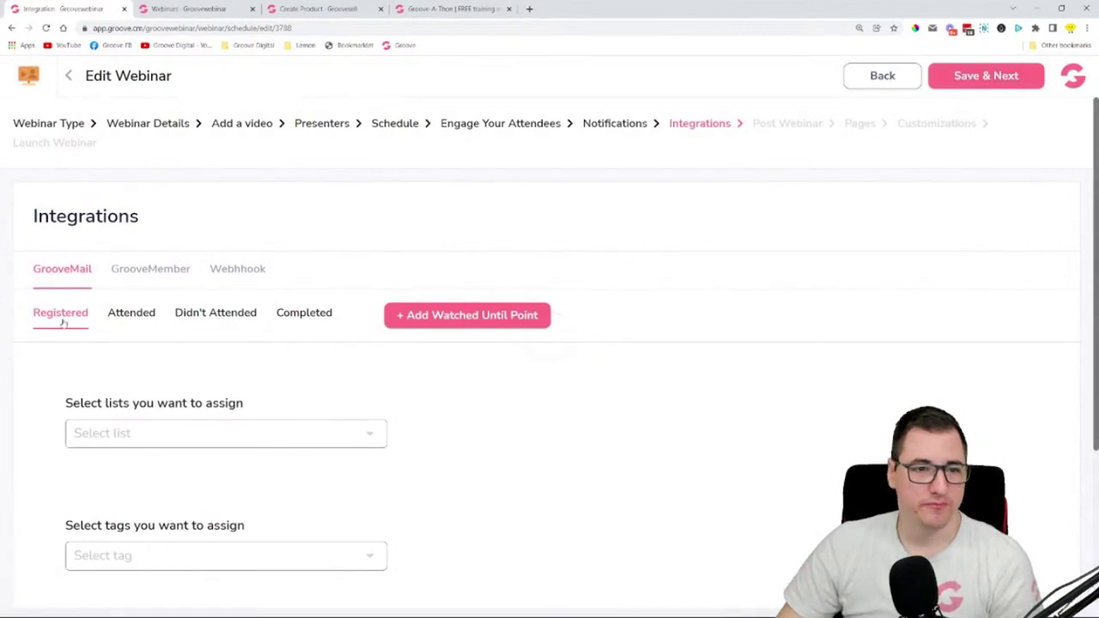
pyautogui.scroll(-1, 52, 316)
pyautogui.click(129, 362)
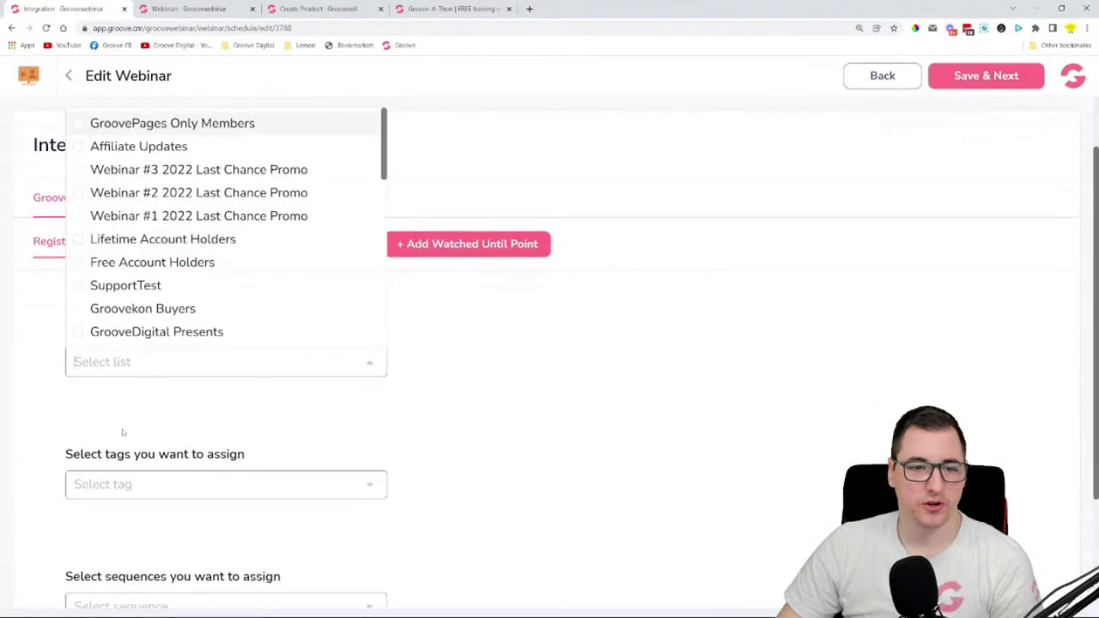
pyautogui.click(43, 371)
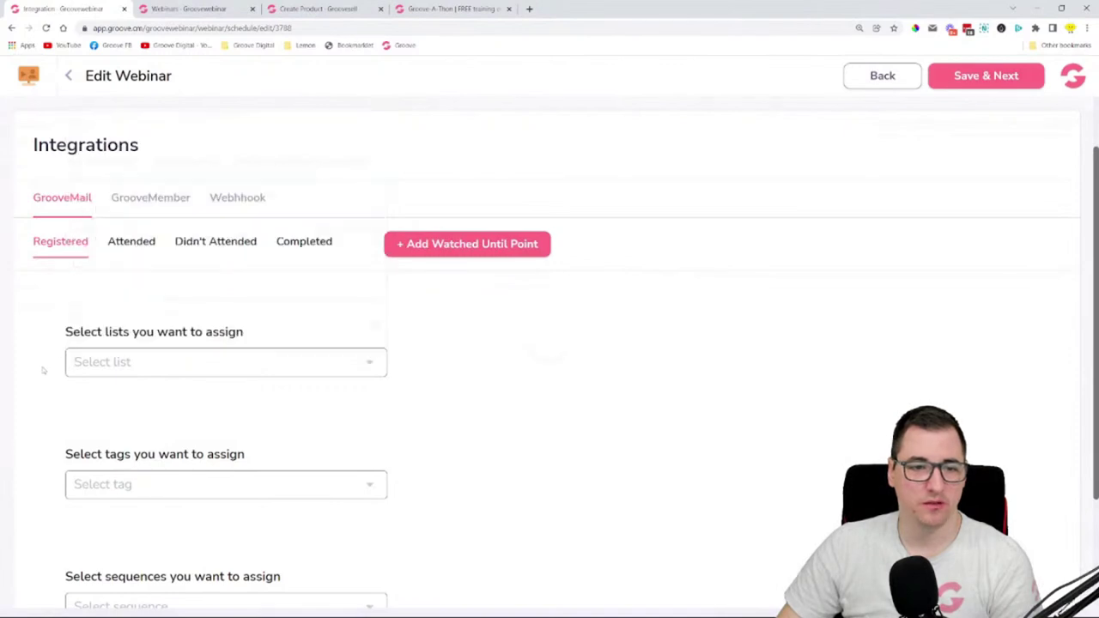
pyautogui.click(129, 484)
pyautogui.scroll(-3, 215, 326)
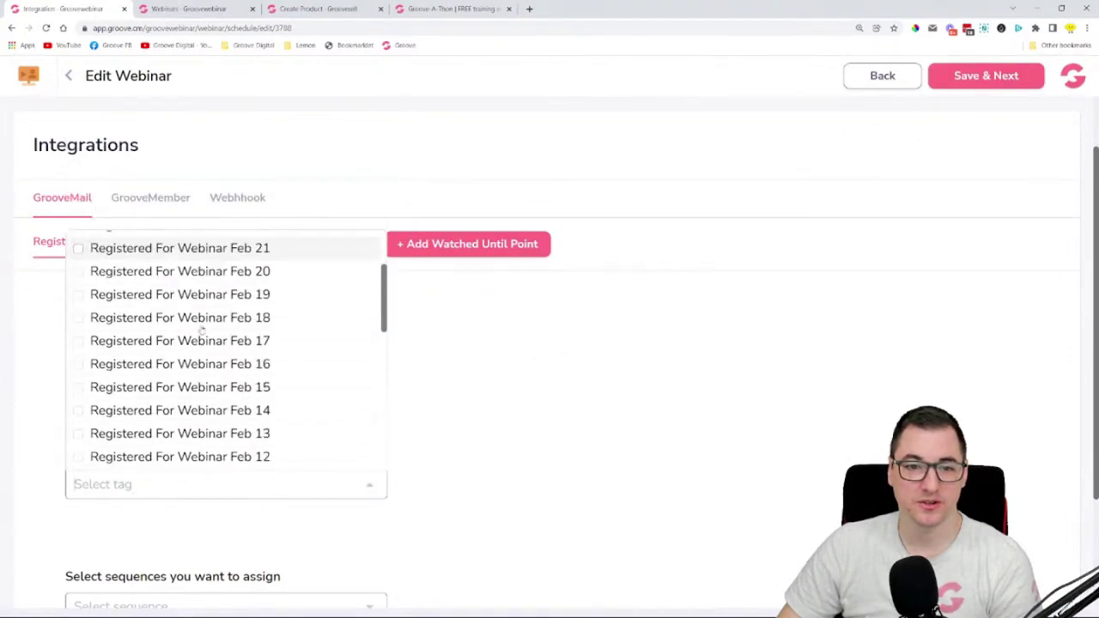
pyautogui.scroll(3, 240, 361)
pyautogui.click(430, 412)
pyautogui.scroll(-2, 255, 510)
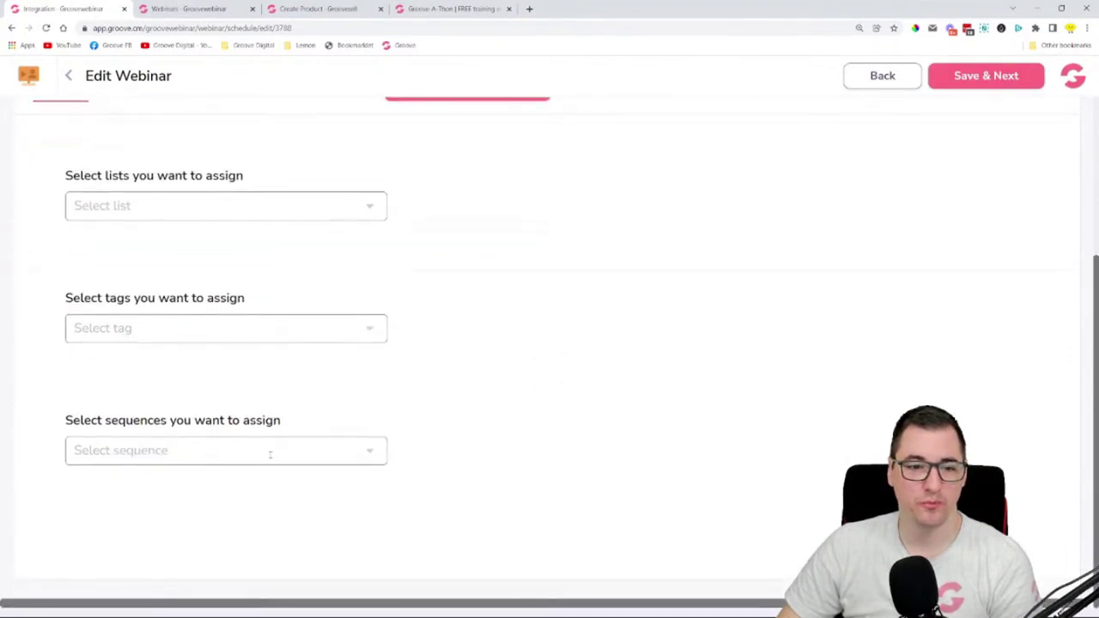
pyautogui.click(267, 450)
pyautogui.click(535, 312)
pyautogui.scroll(5, 534, 311)
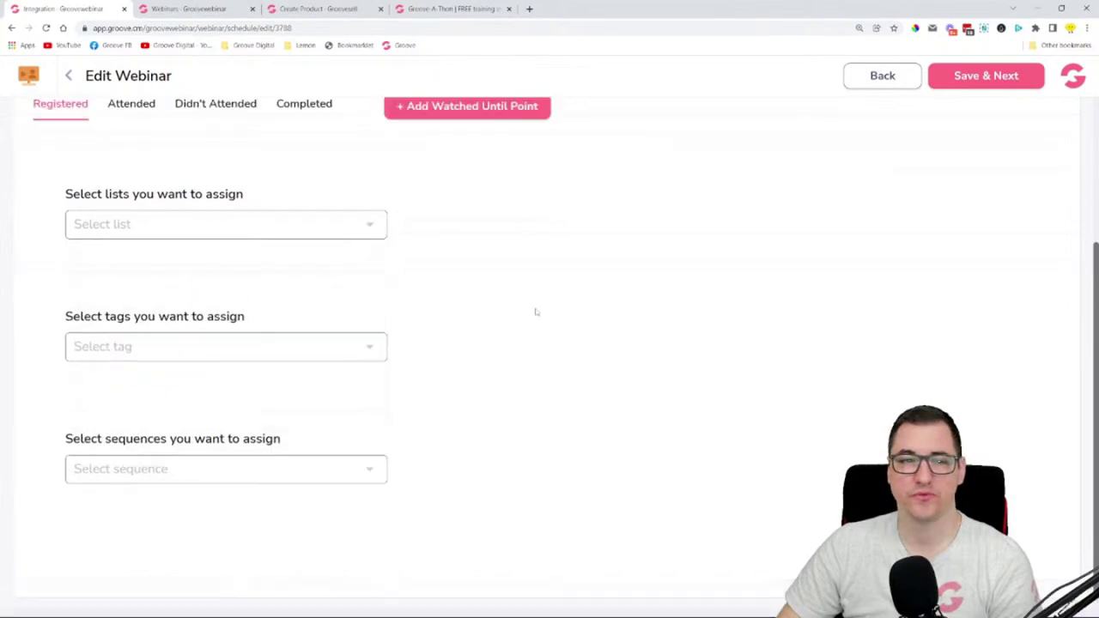
# - Switch GrooveMail's audience through Attended and Didn't Attended to the Completed settings
pyautogui.click(129, 302)
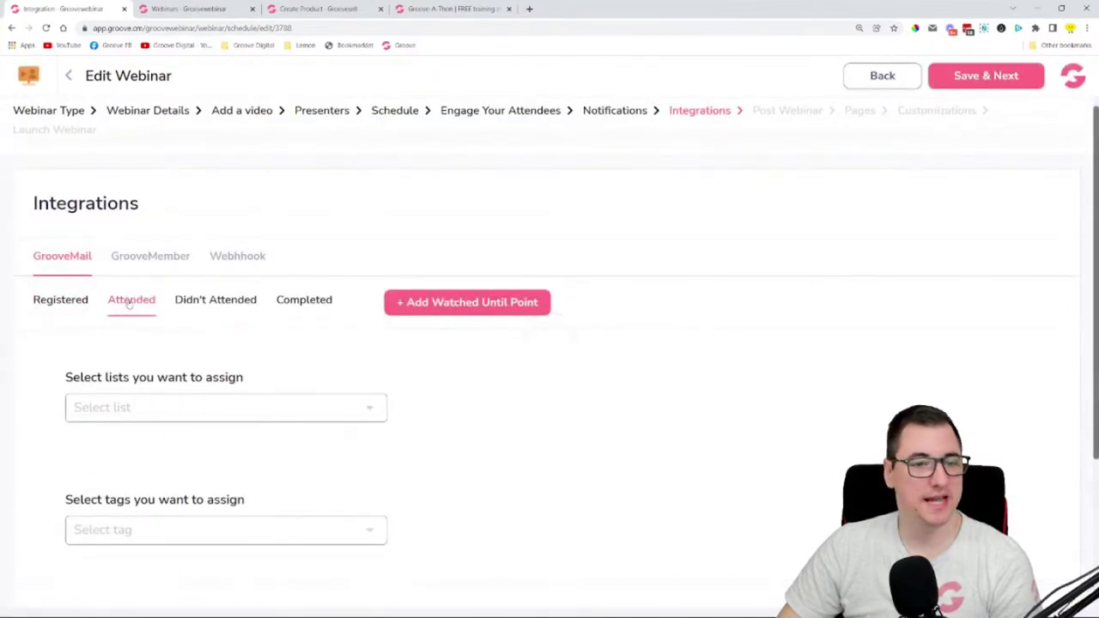
pyautogui.click(230, 304)
pyautogui.click(319, 307)
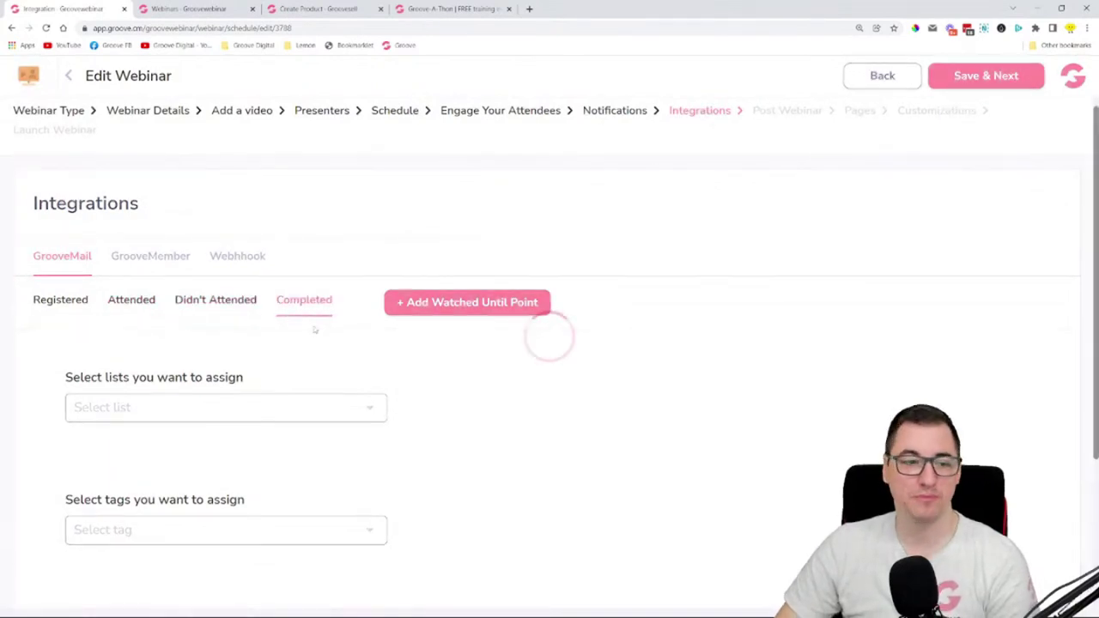
pyautogui.scroll(-3, 179, 387)
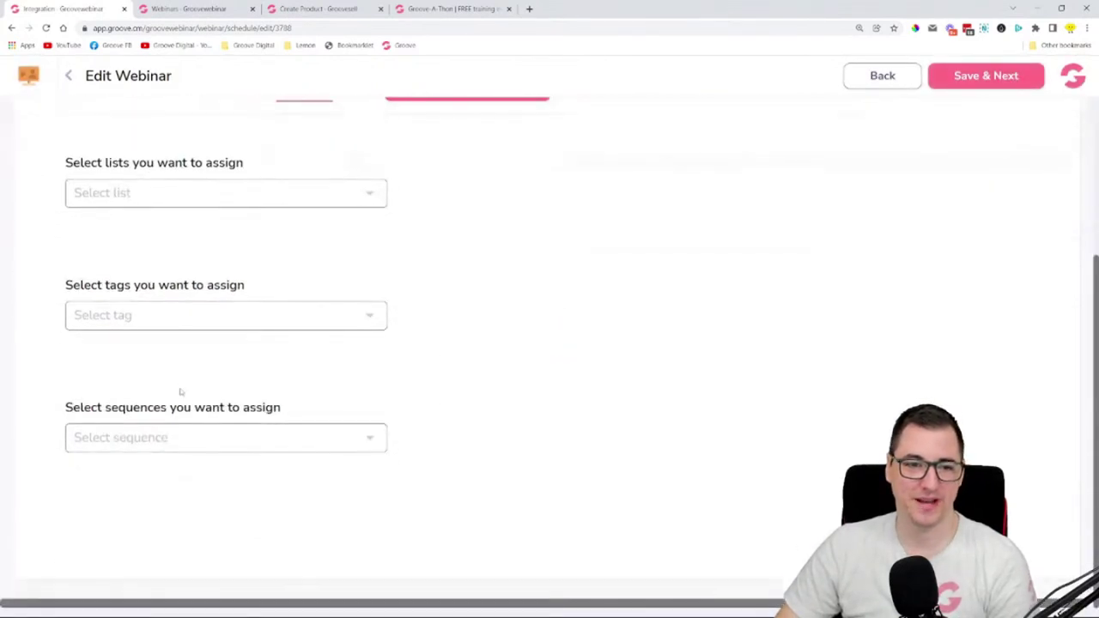
pyautogui.scroll(3, 255, 422)
pyautogui.scroll(-1, 279, 415)
pyautogui.scroll(1, 278, 418)
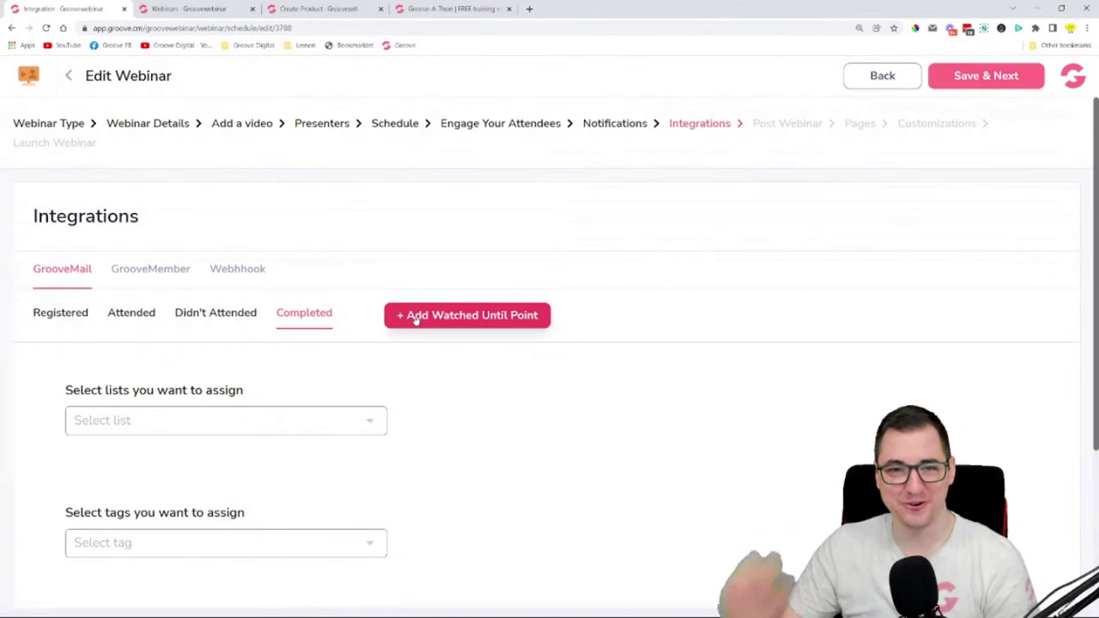
# - Add a Watched 10 Minutes trigger point to the GrooveMail integration
pyautogui.click(416, 317)
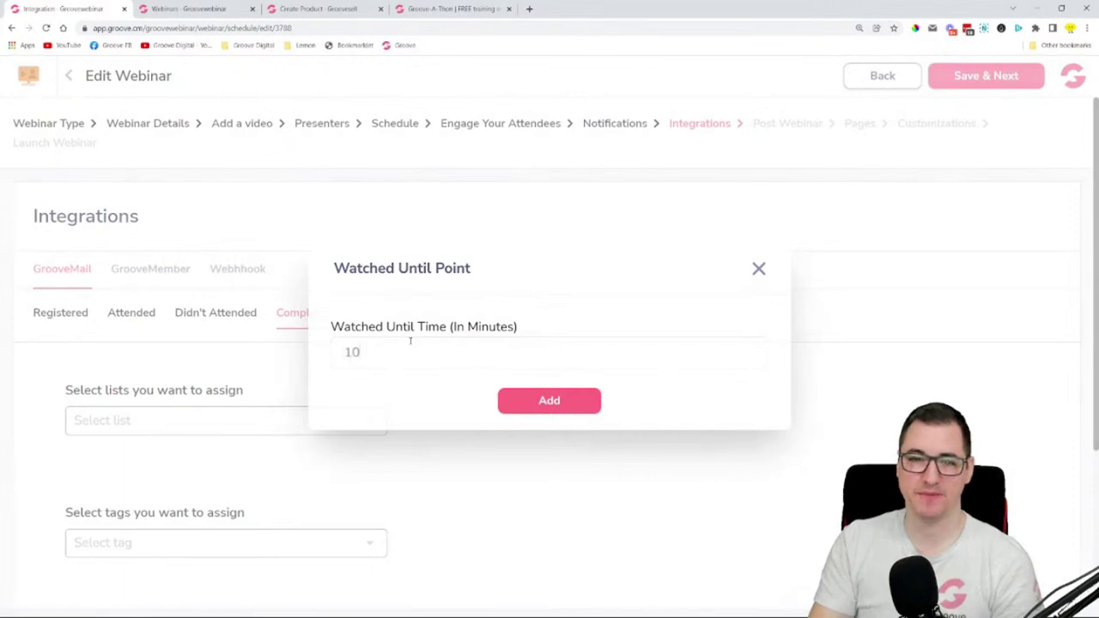
pyautogui.click(560, 400)
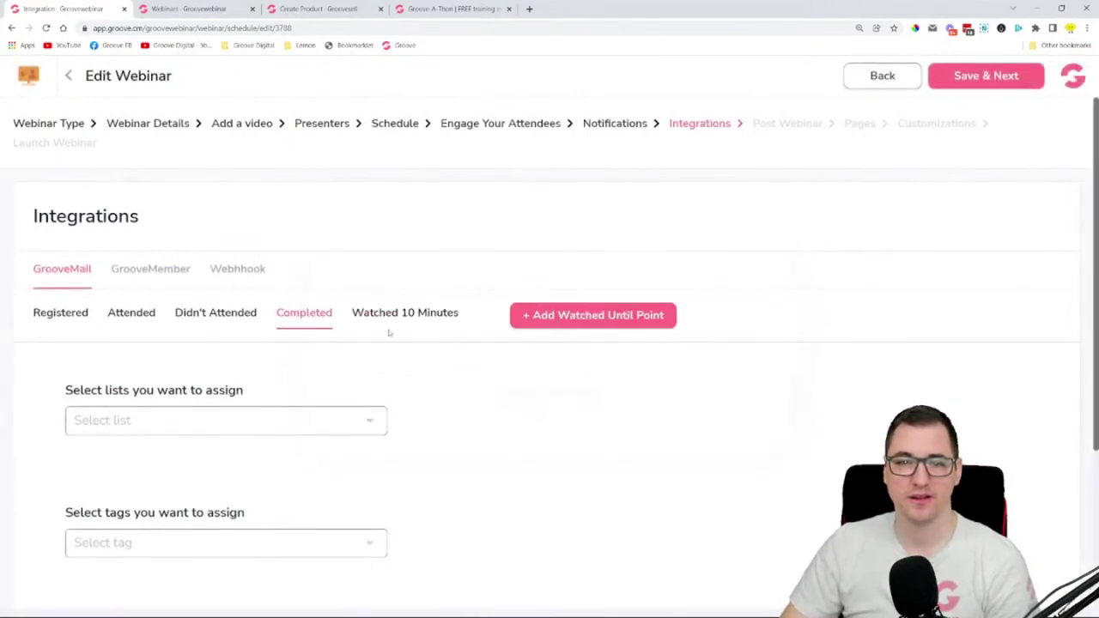
pyautogui.click(447, 315)
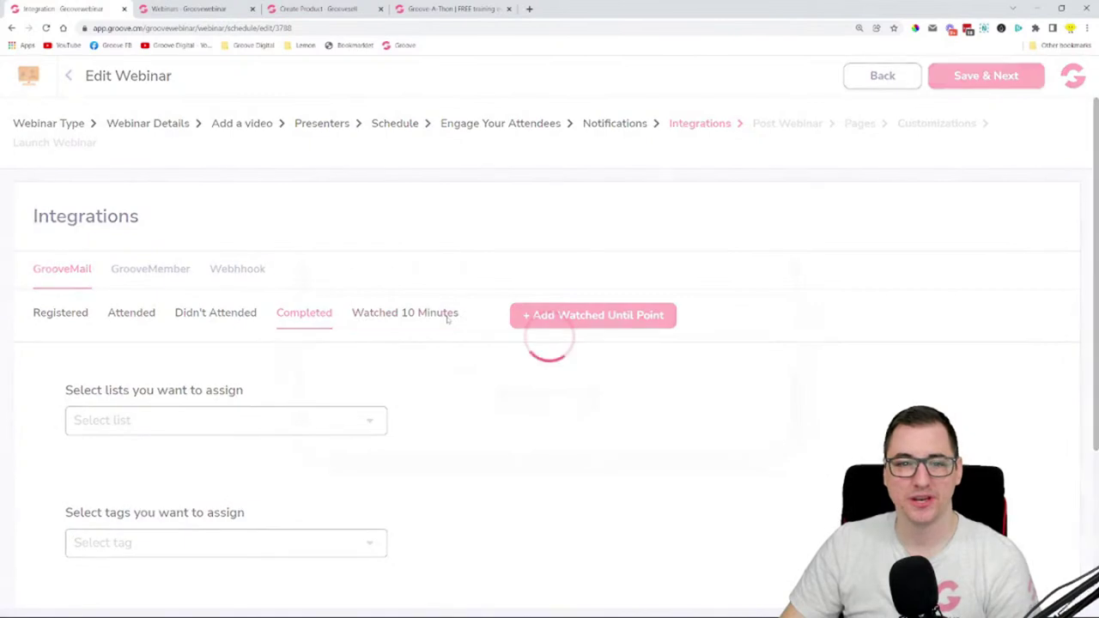
pyautogui.scroll(-2, 381, 347)
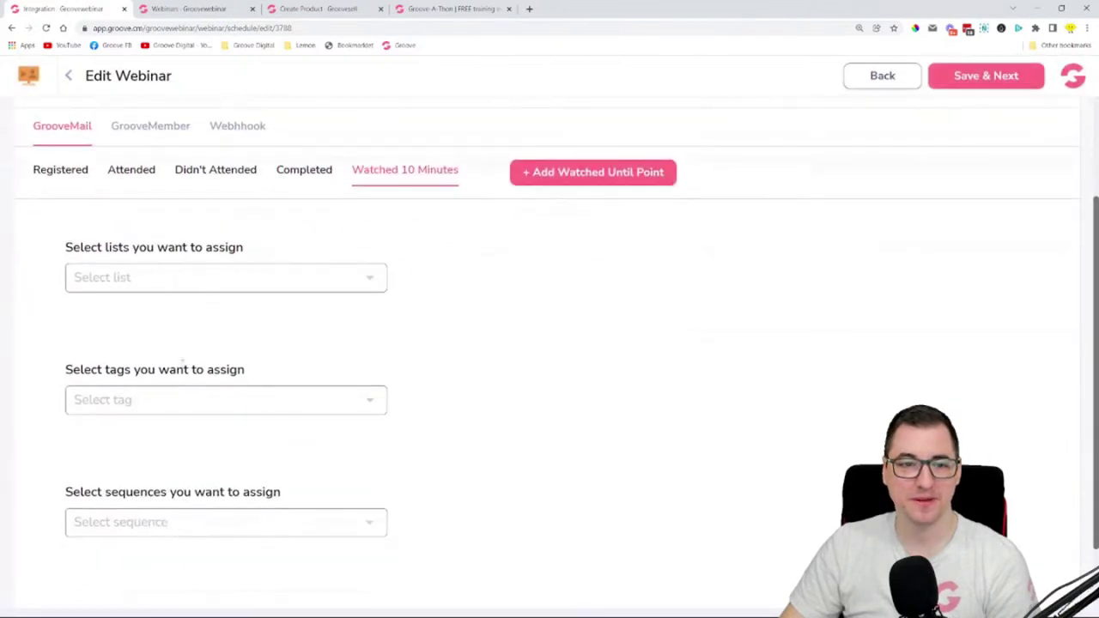
pyautogui.scroll(-1, 189, 378)
pyautogui.scroll(2, 521, 360)
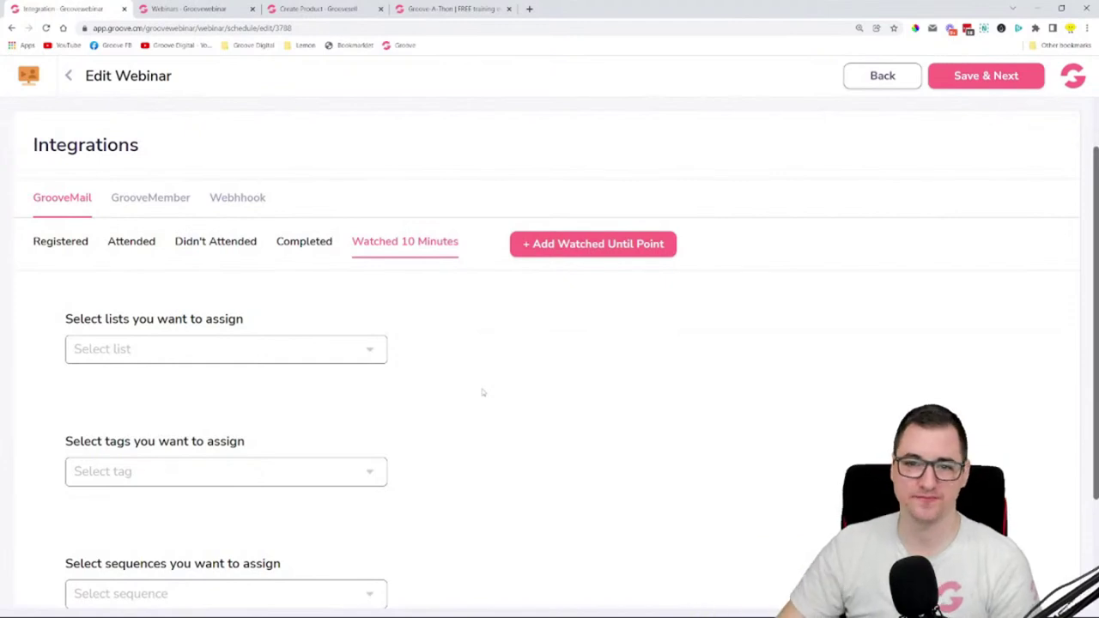
# - Add a Watched 120 Minutes trigger point, then show the GrooveMember settings
pyautogui.click(554, 247)
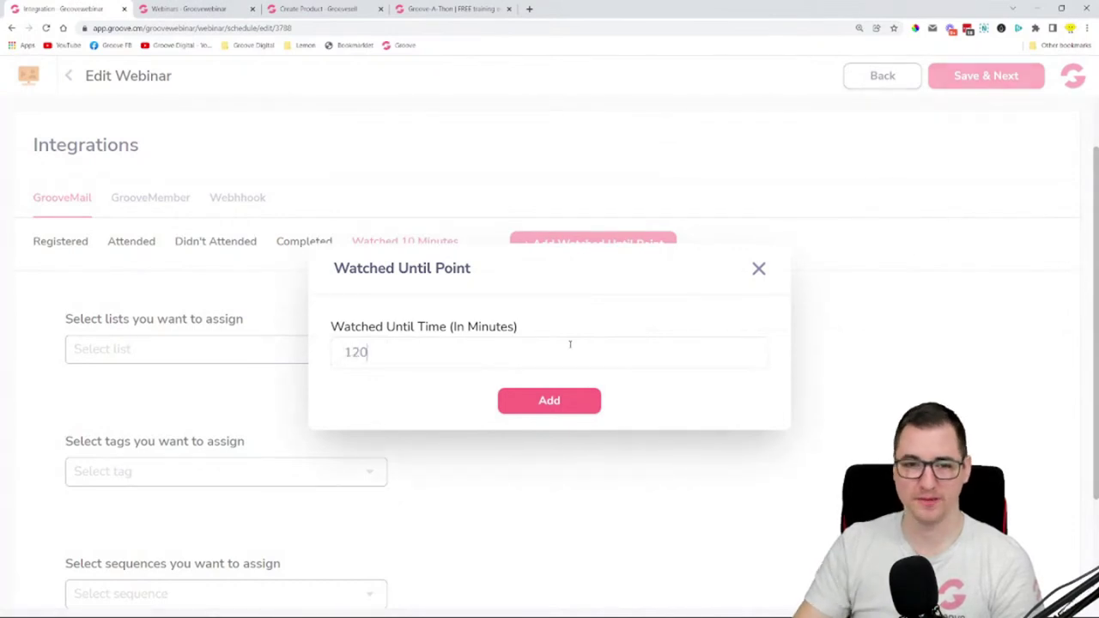
pyautogui.click(572, 402)
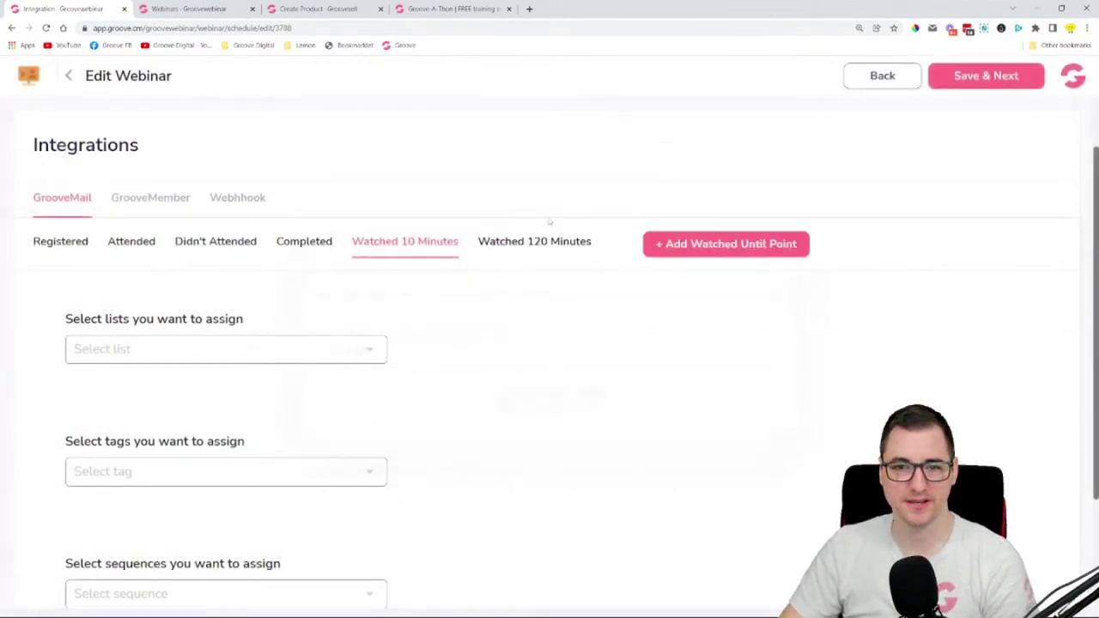
pyautogui.click(534, 242)
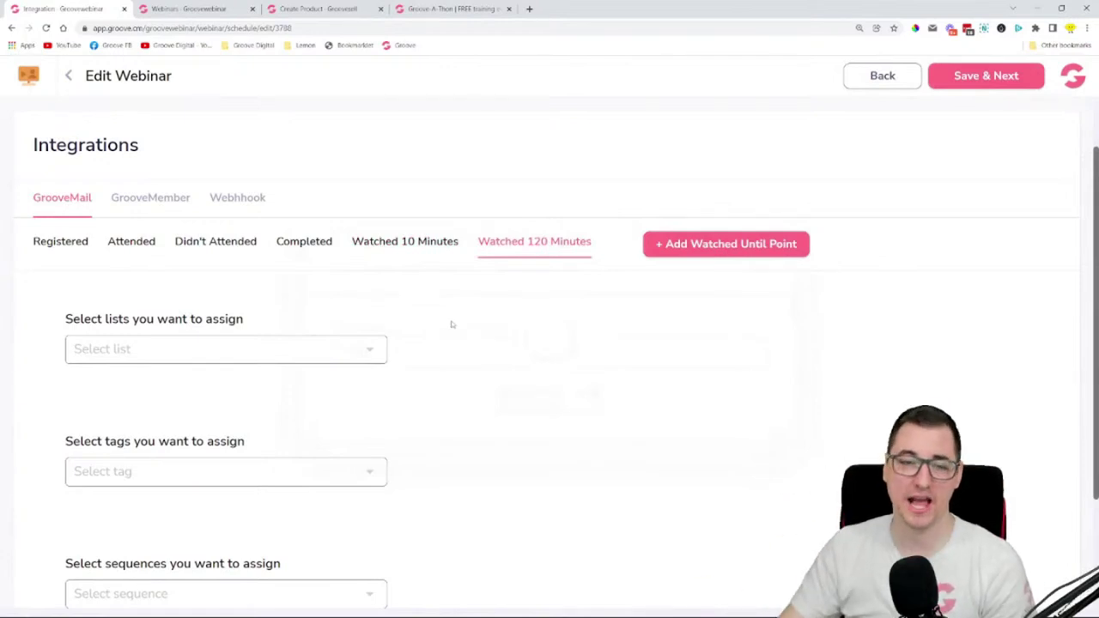
pyautogui.click(131, 206)
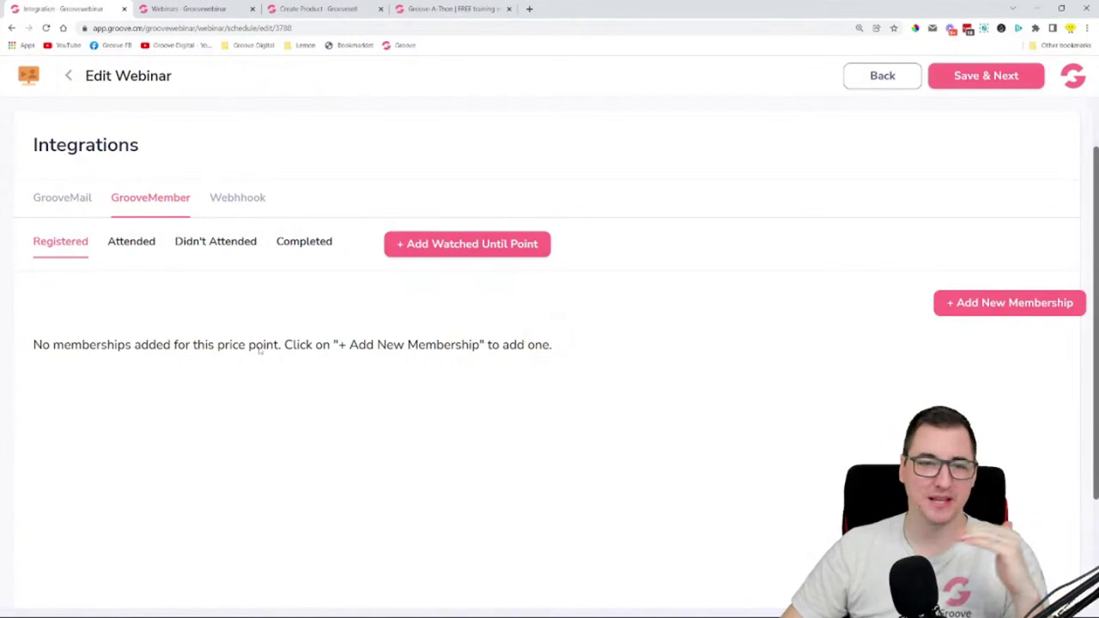
# - Grant completed attendees the Funnels Masterclass membership with Standard access
pyautogui.click(292, 245)
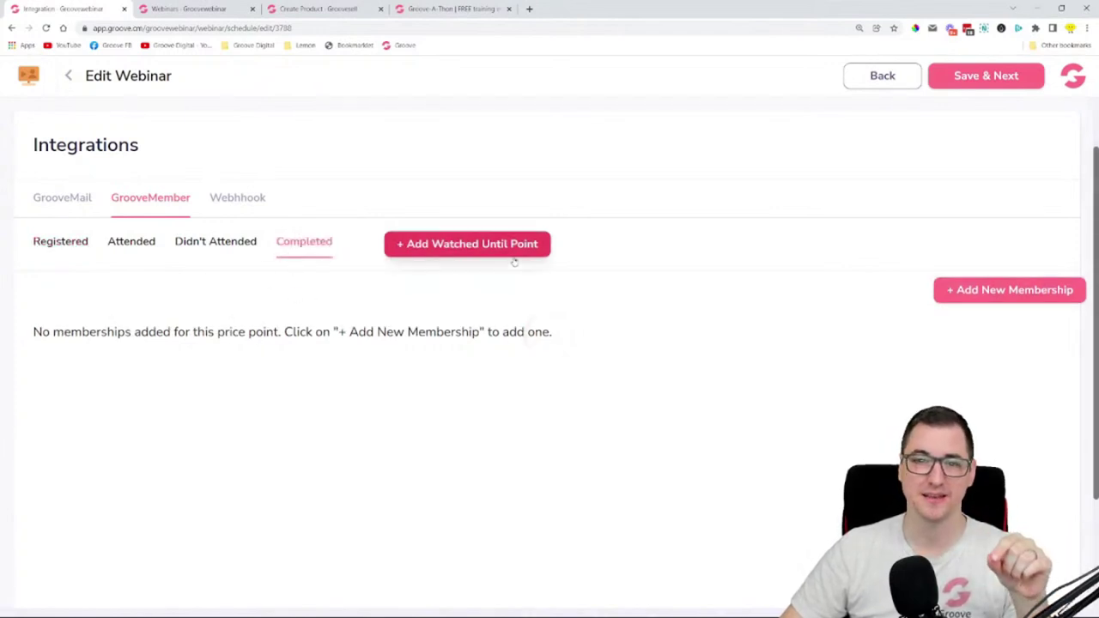
pyautogui.click(1037, 302)
pyautogui.click(455, 350)
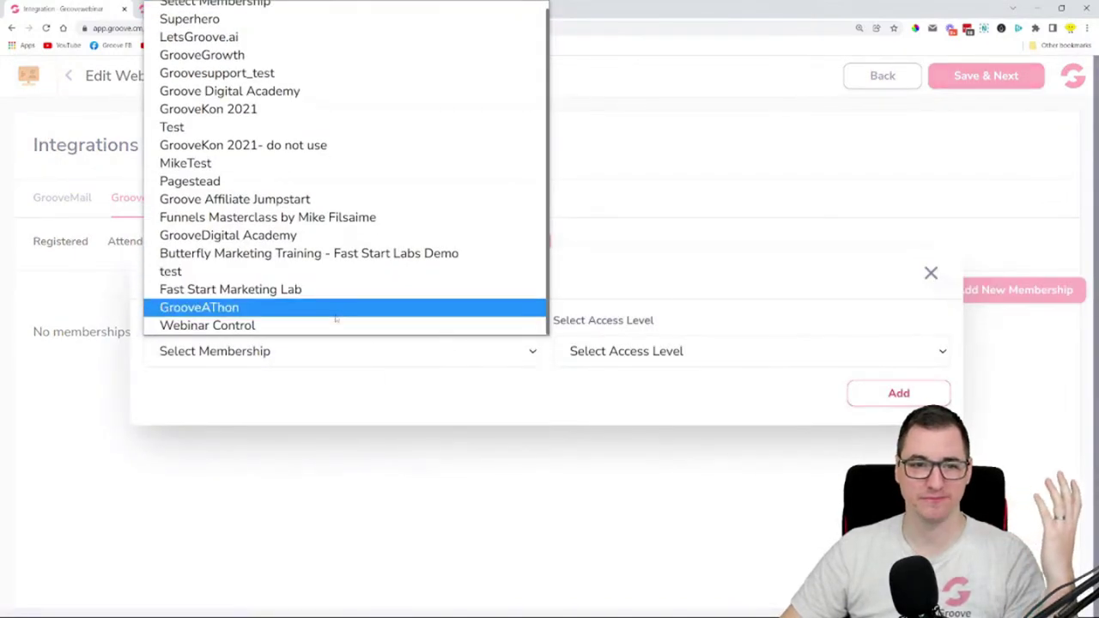
pyautogui.click(313, 217)
pyautogui.click(660, 361)
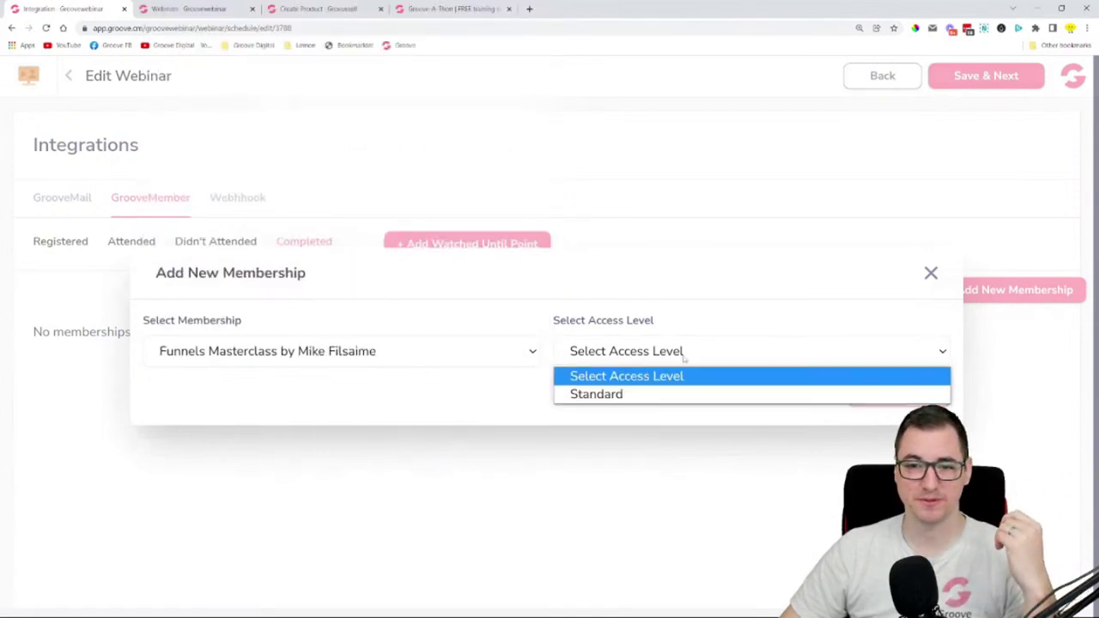
pyautogui.click(657, 394)
pyautogui.click(870, 400)
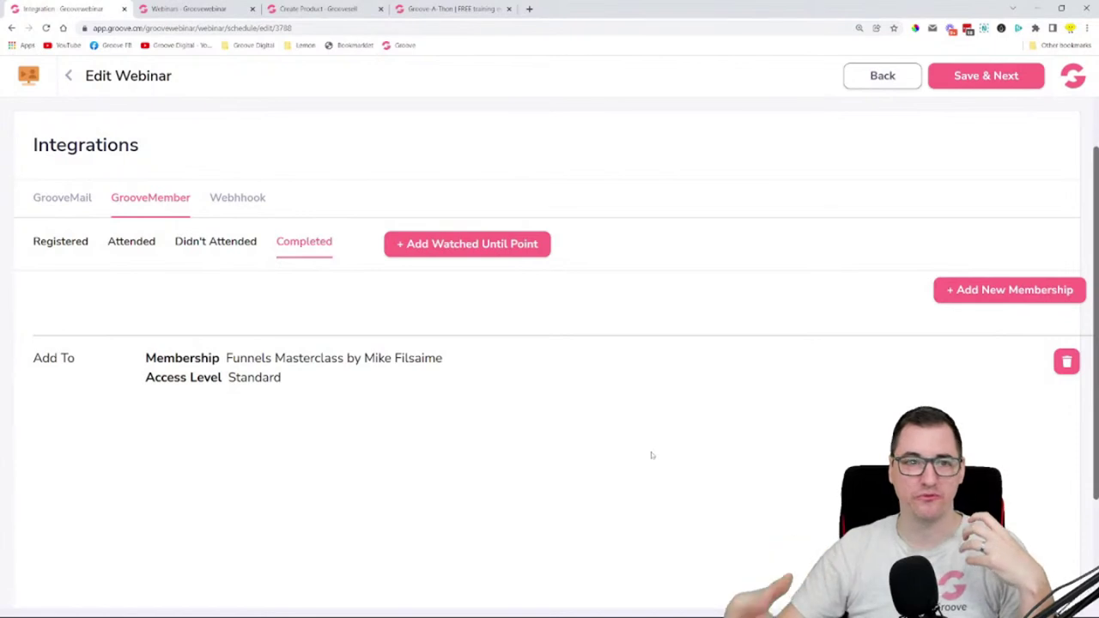
# - Review GrooveMember settings for Registered, Attended and Didn't Attended, then show the Webhook integration
pyautogui.click(62, 243)
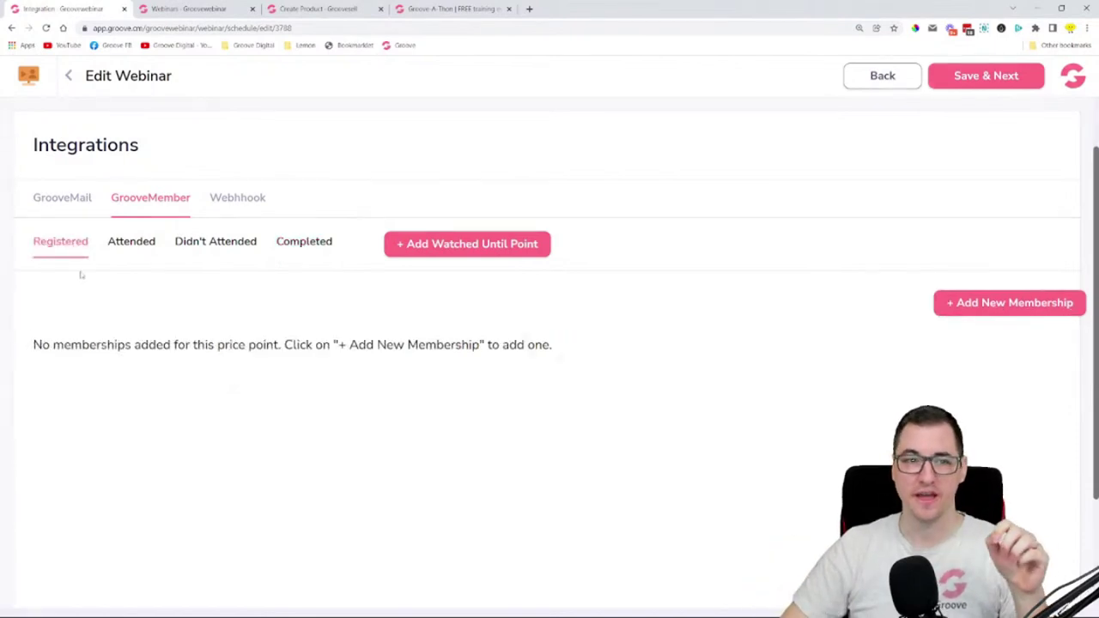
pyautogui.click(137, 243)
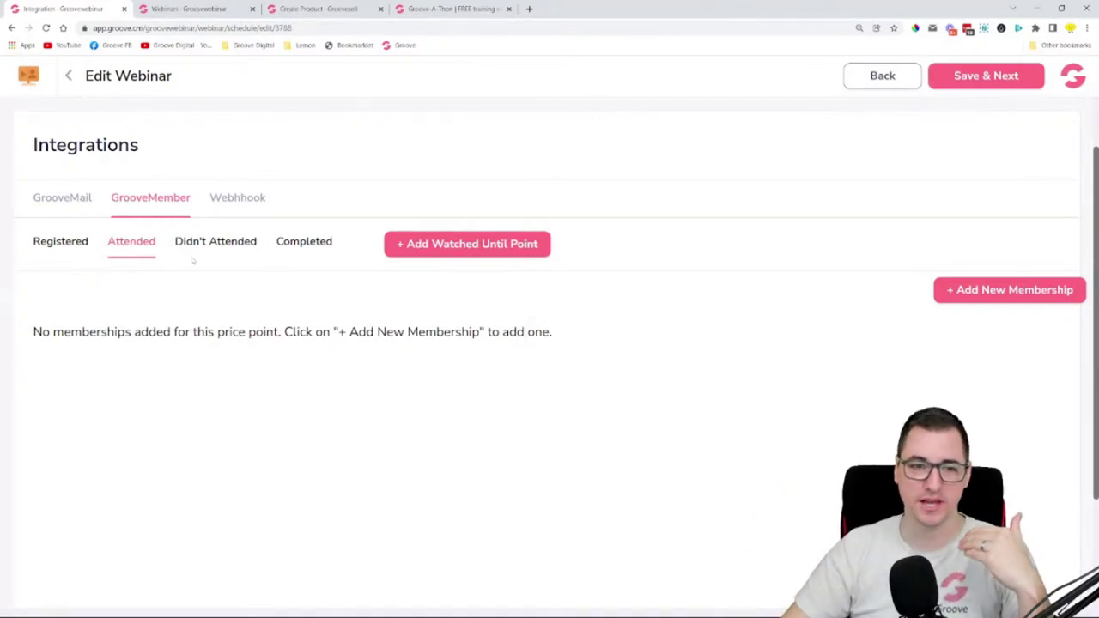
pyautogui.click(246, 244)
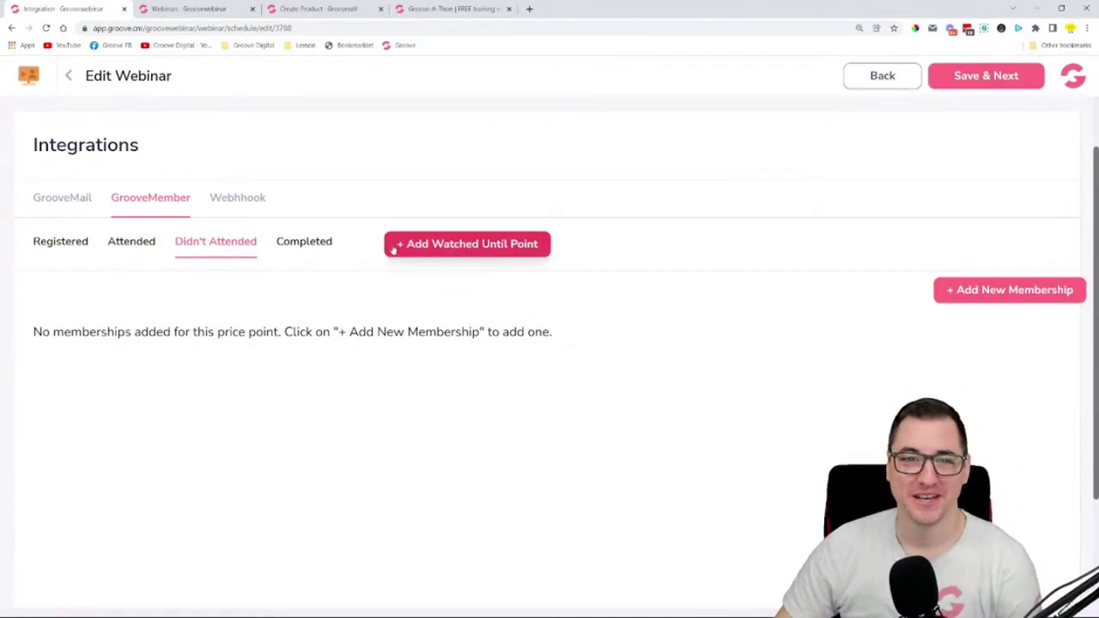
pyautogui.click(253, 202)
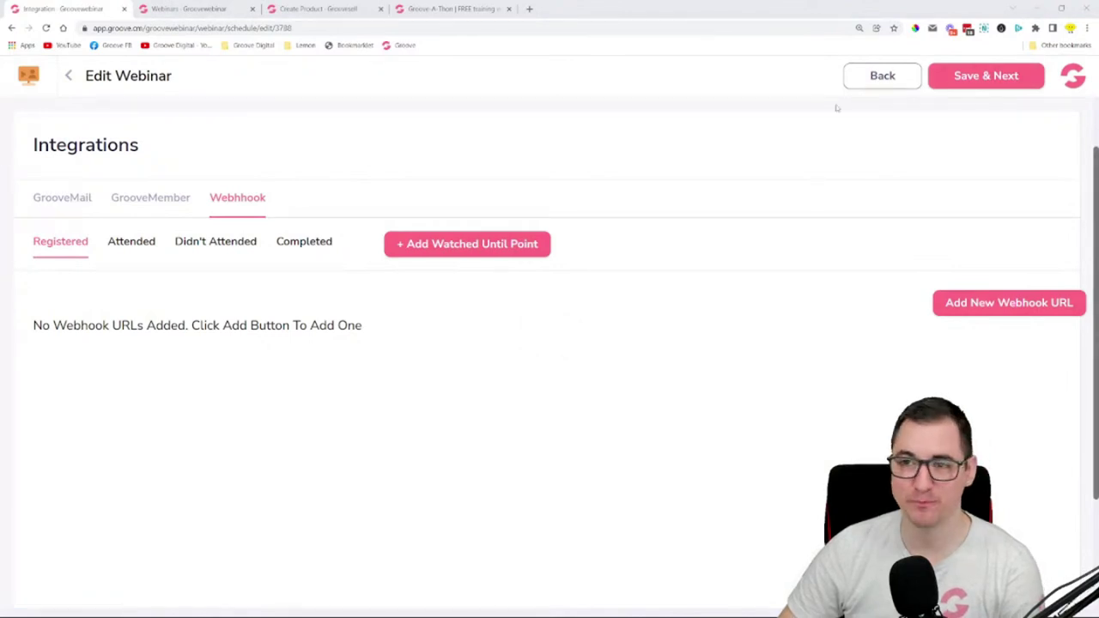
pyautogui.click(180, 8)
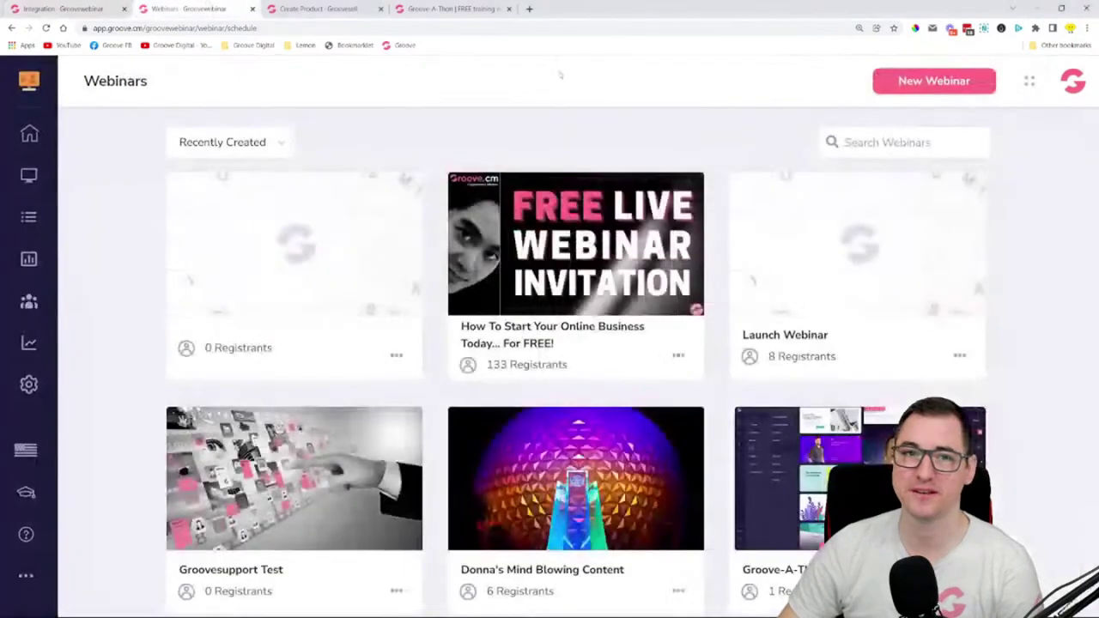
pyautogui.click(1069, 84)
pyautogui.click(977, 149)
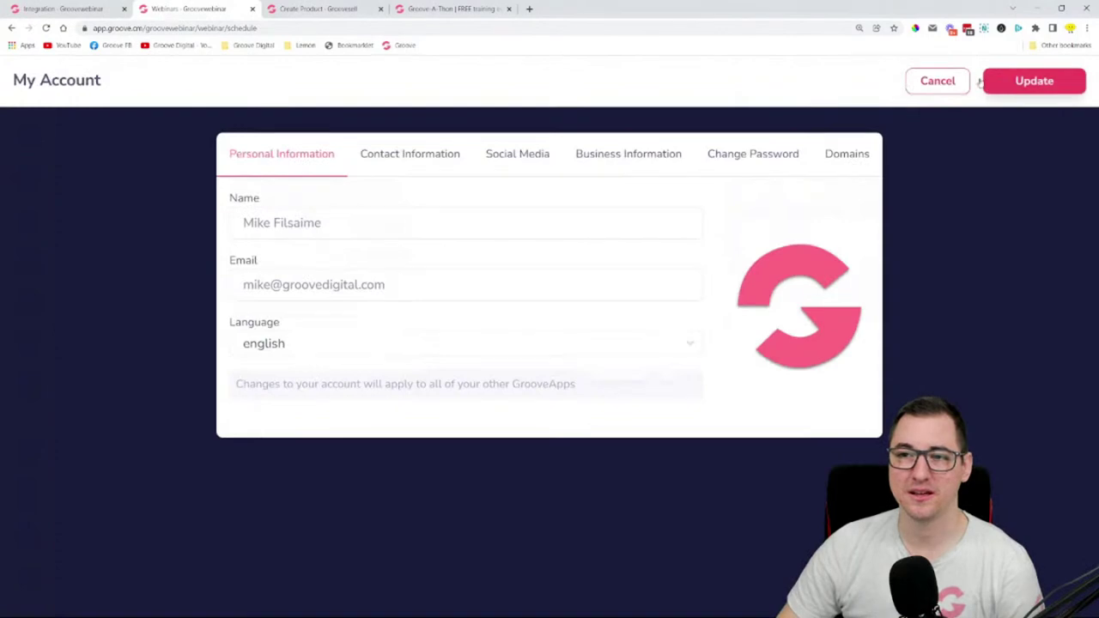
pyautogui.click(941, 79)
pyautogui.click(1069, 86)
pyautogui.click(966, 127)
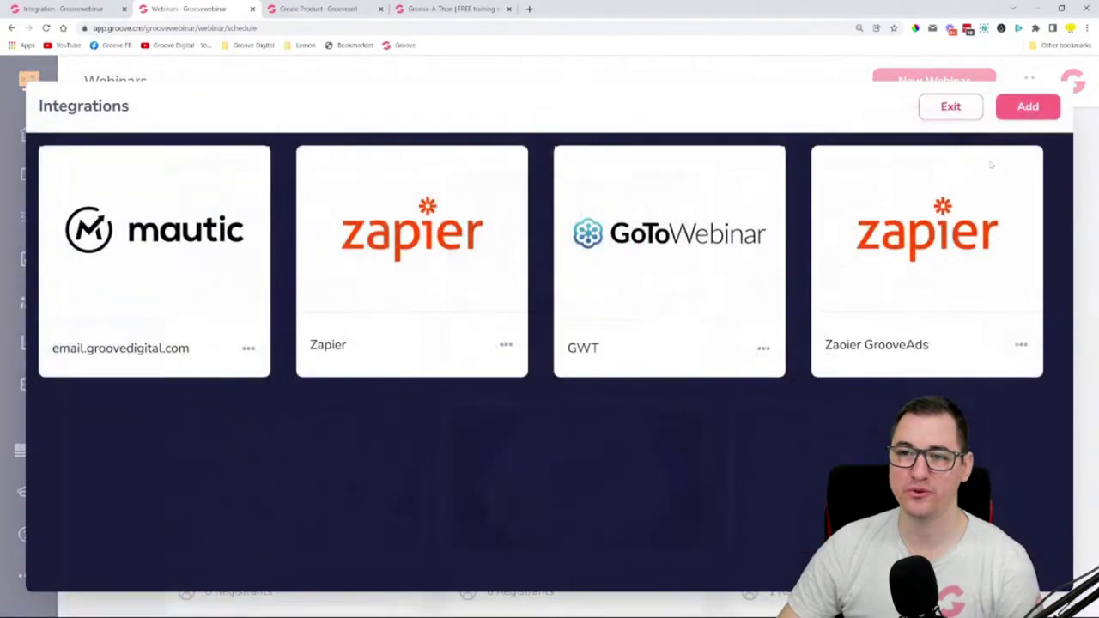
pyautogui.click(1031, 107)
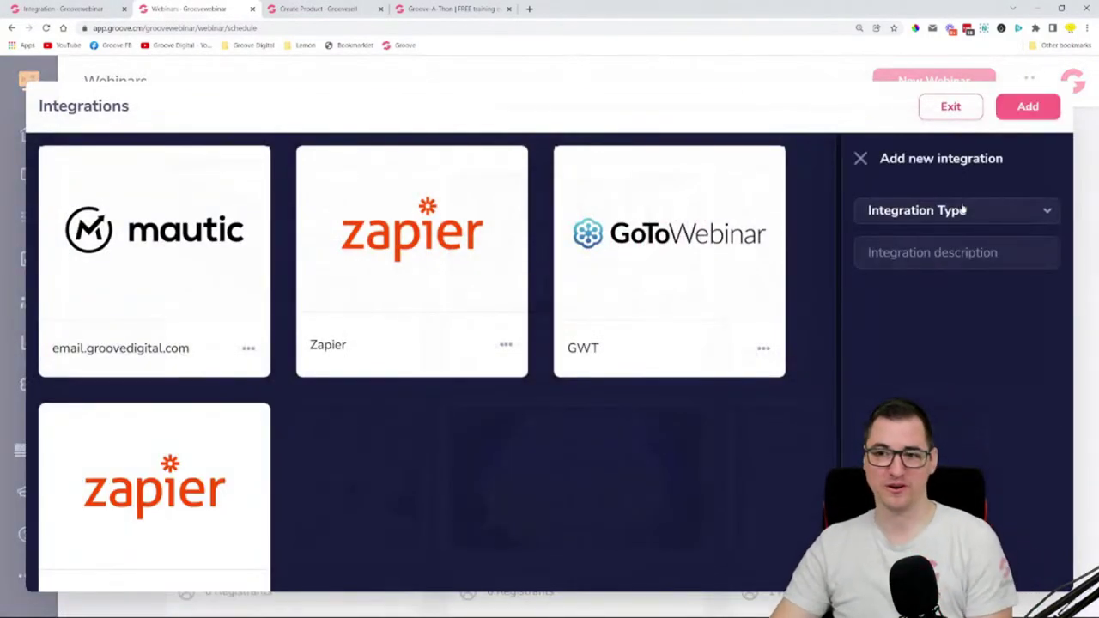
pyautogui.click(961, 210)
pyautogui.scroll(-3, 960, 276)
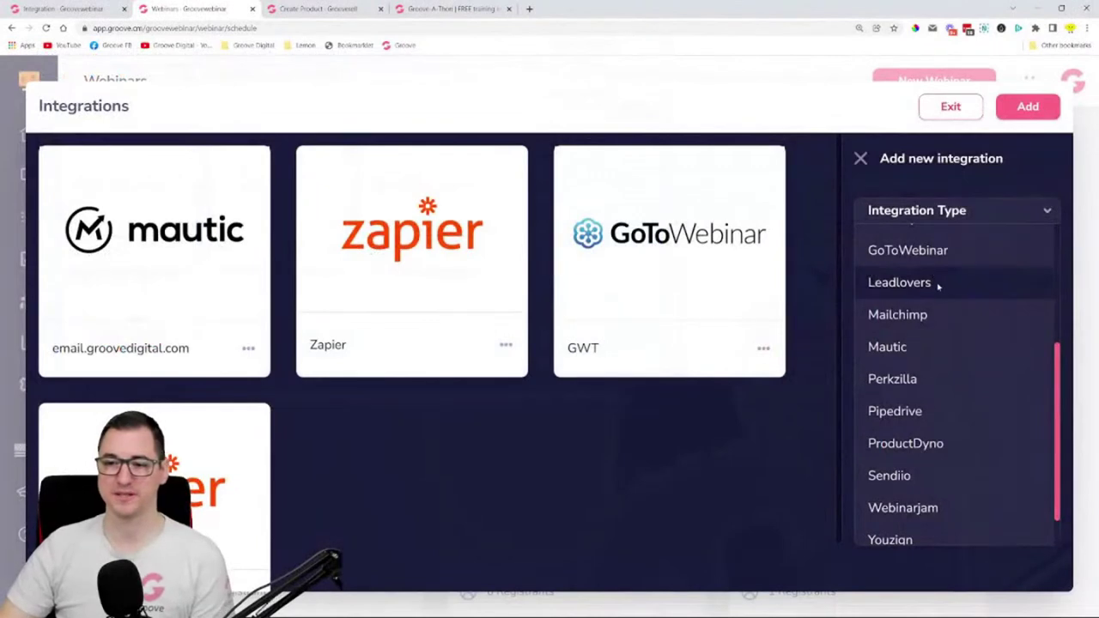
pyautogui.scroll(-1, 957, 446)
pyautogui.scroll(7, 948, 417)
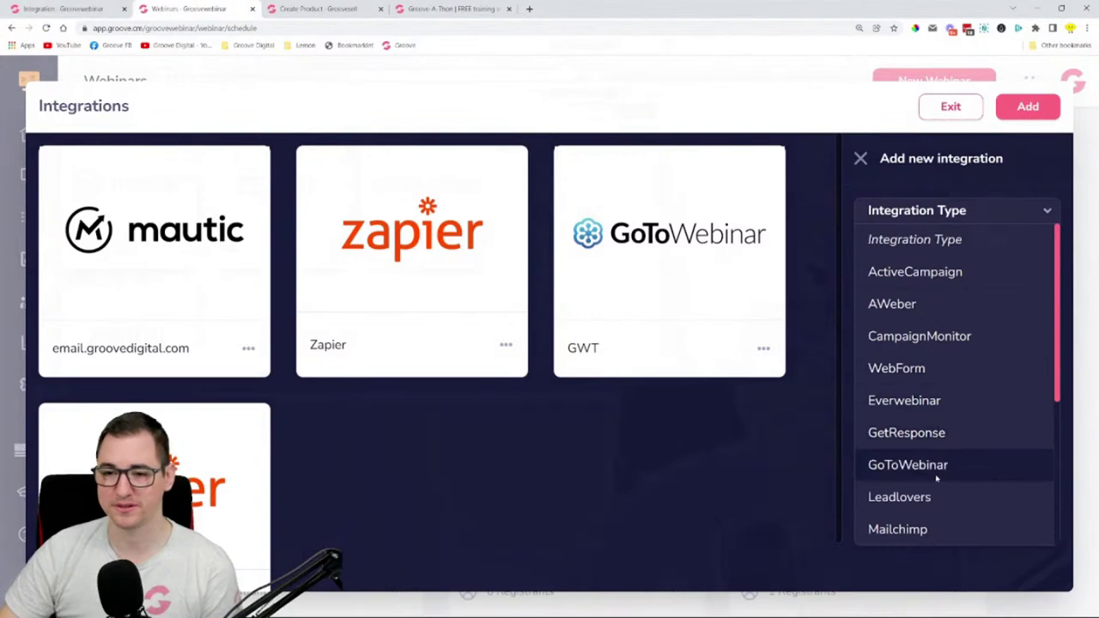
pyautogui.scroll(-5, 934, 455)
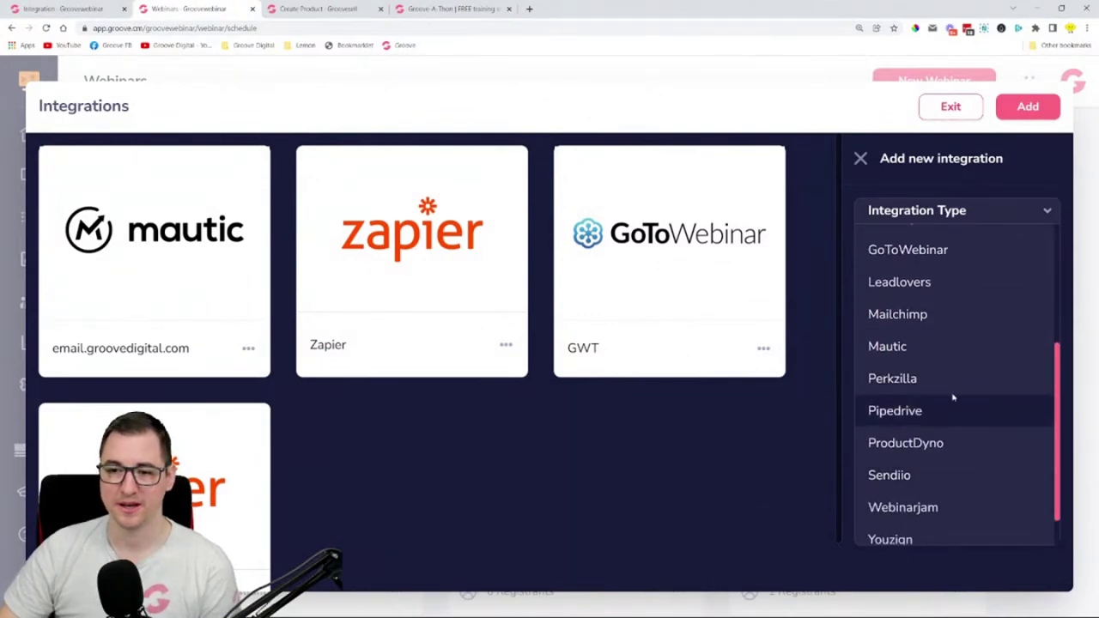
pyautogui.click(950, 107)
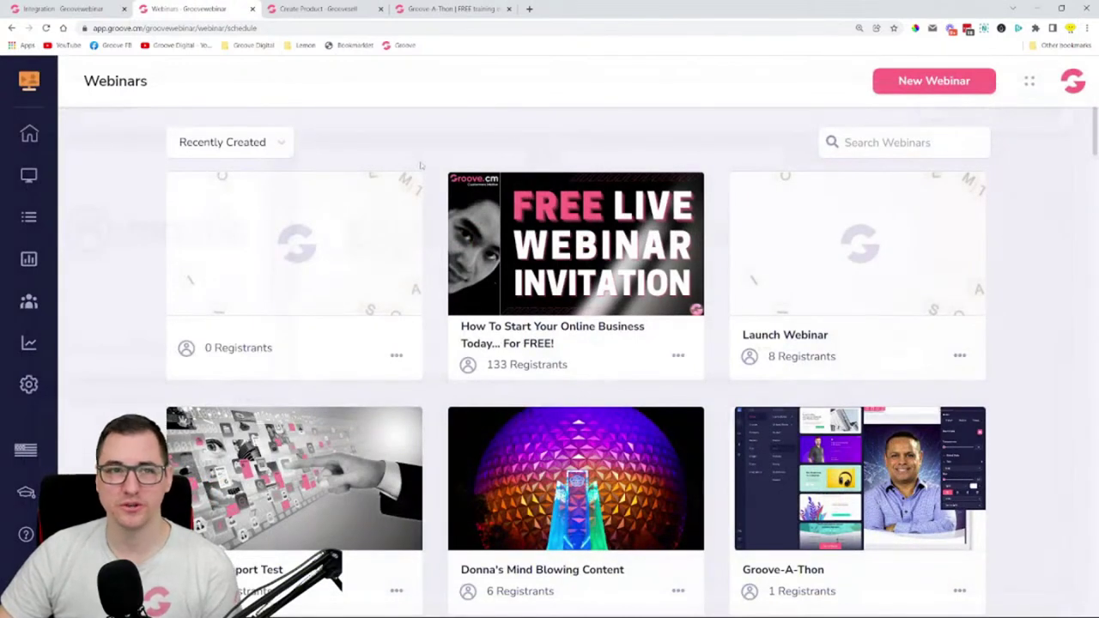
pyautogui.click(86, 7)
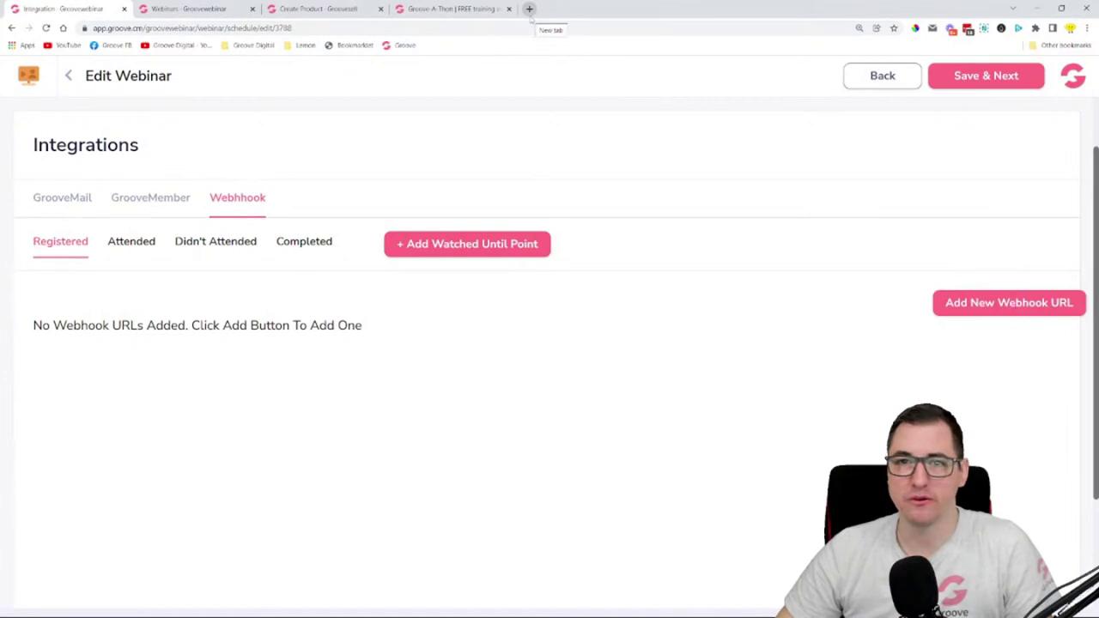
# - Load zapier.com in a new Chrome tab
pyautogui.click(529, 9)
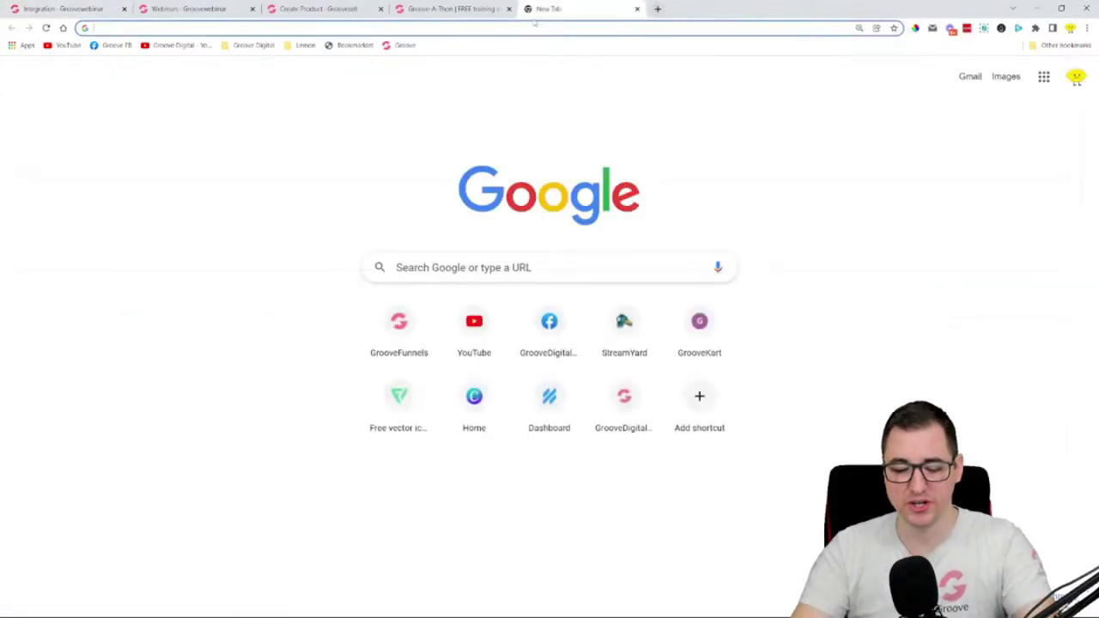
pyautogui.write('zapie')
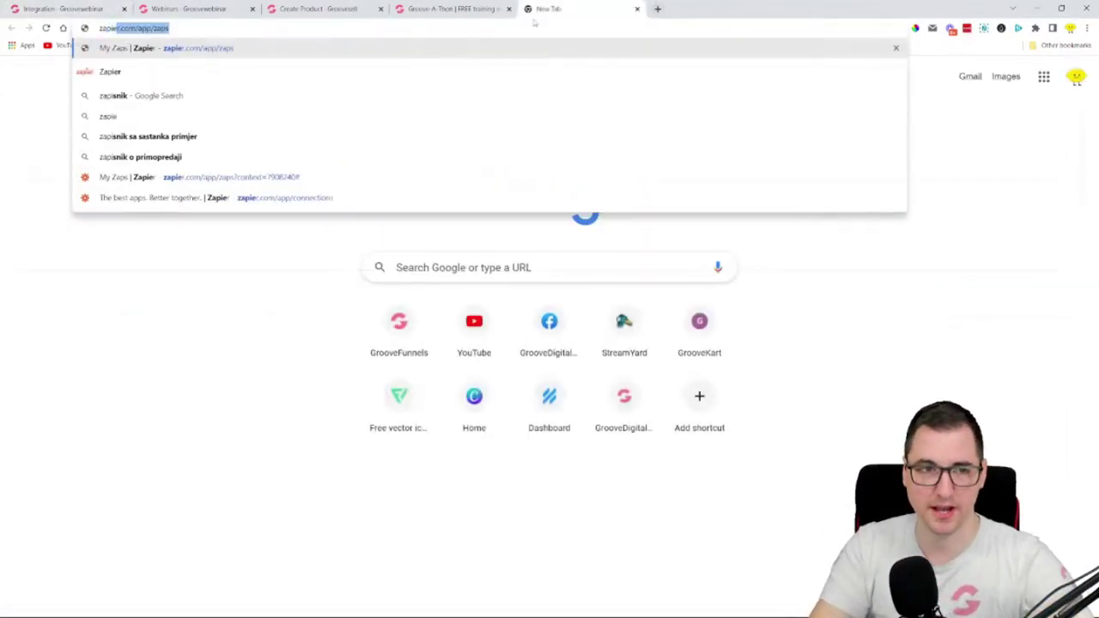
pyautogui.write('r.com/app/zaps')
pyautogui.press('Return')
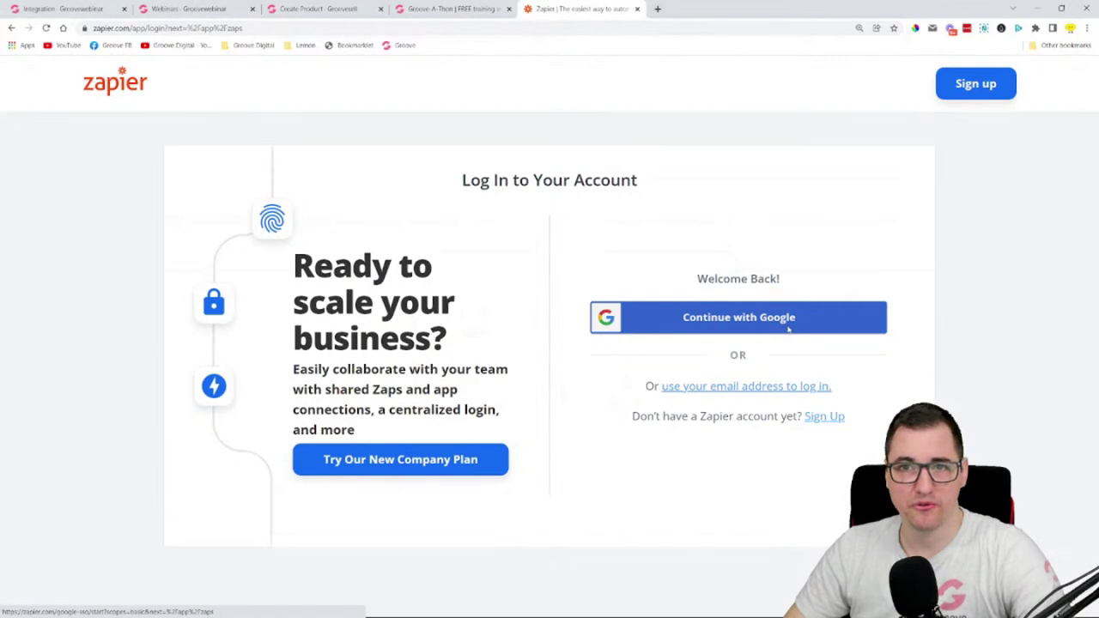
# - Search 'mailerlite webhooks', view MailerLite's Webhooks docs, close them and return to the webinar tab
pyautogui.click(658, 9)
pyautogui.write('mai')
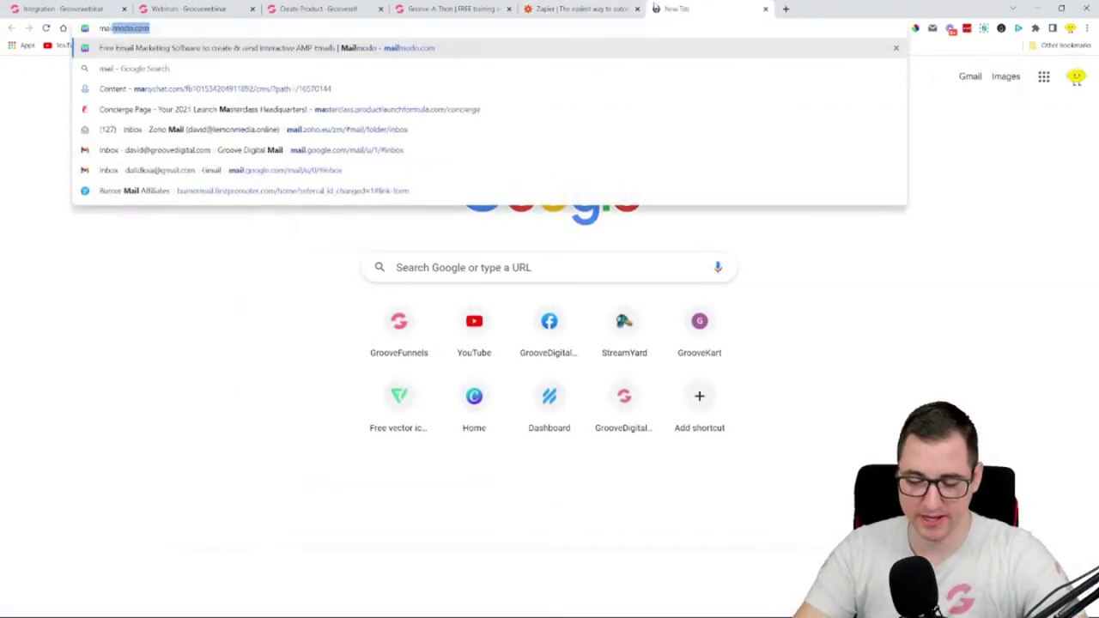
pyautogui.write('lerlite w')
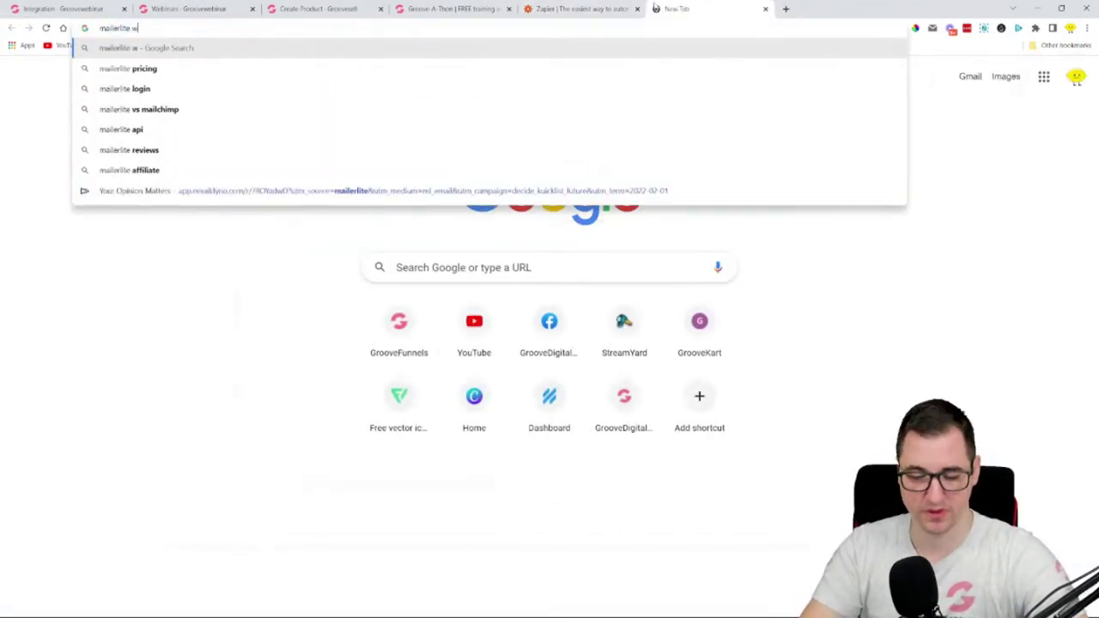
pyautogui.write('ebhooks')
pyautogui.press('Return')
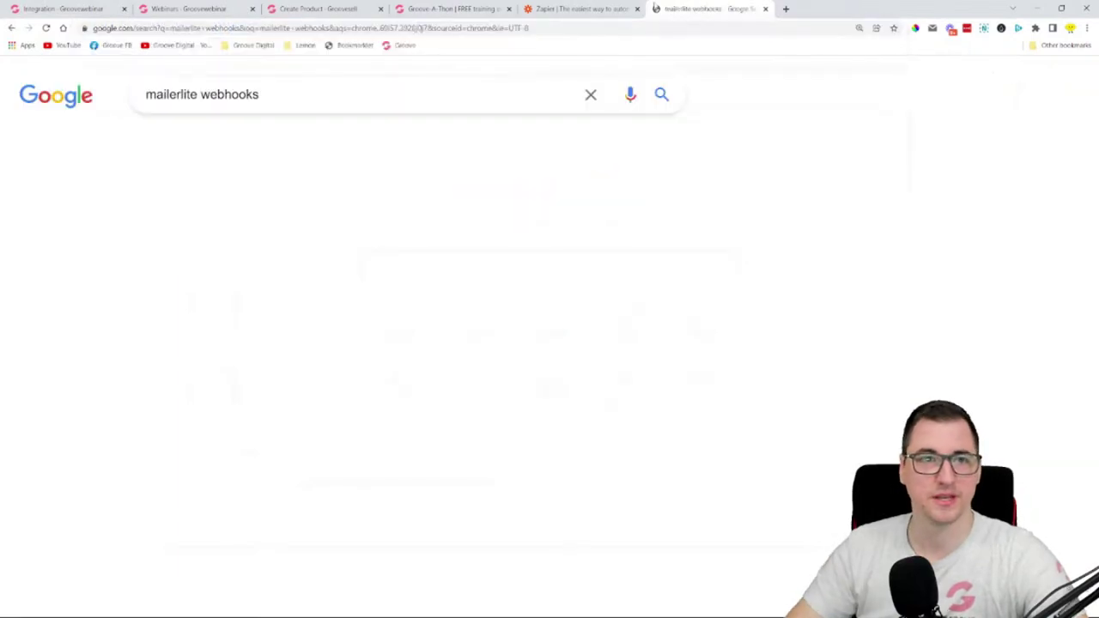
pyautogui.scroll(-1, 112, 334)
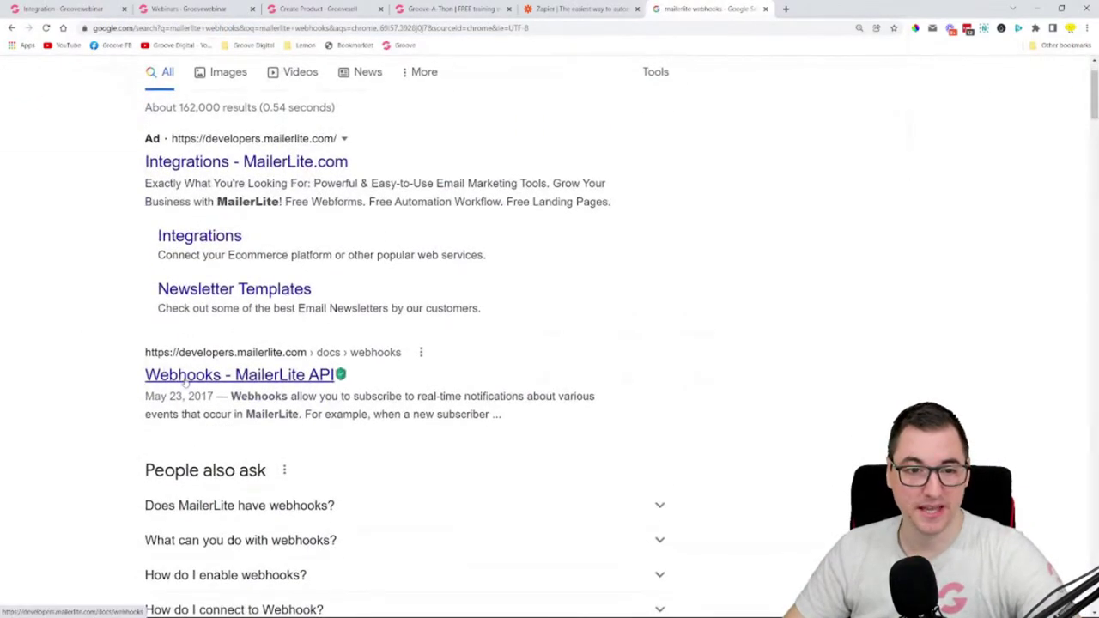
pyautogui.click(183, 378)
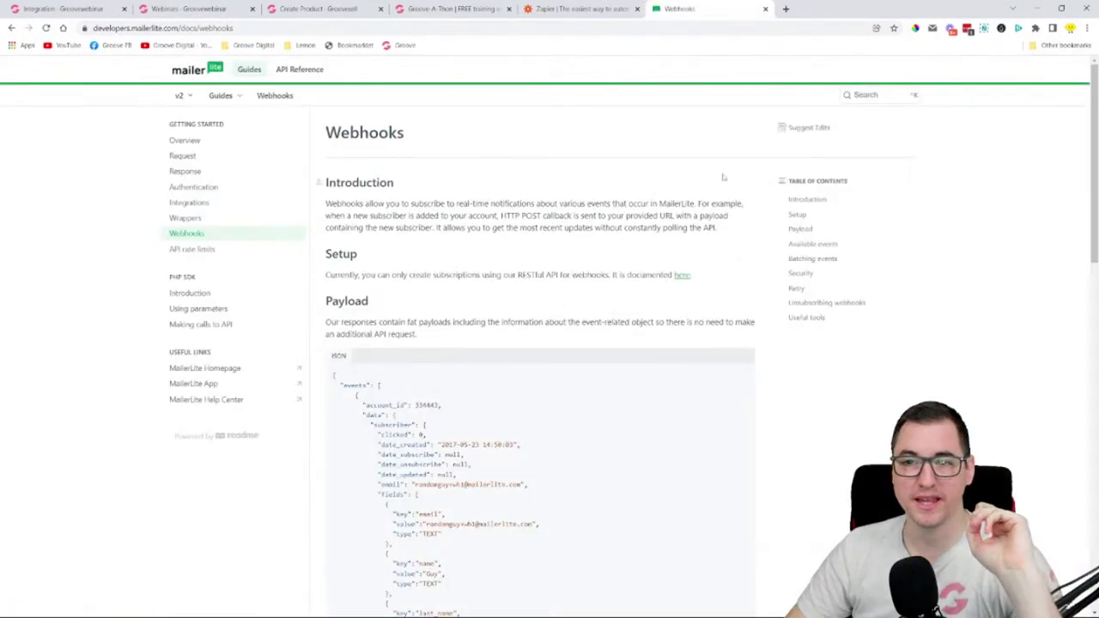
pyautogui.click(765, 10)
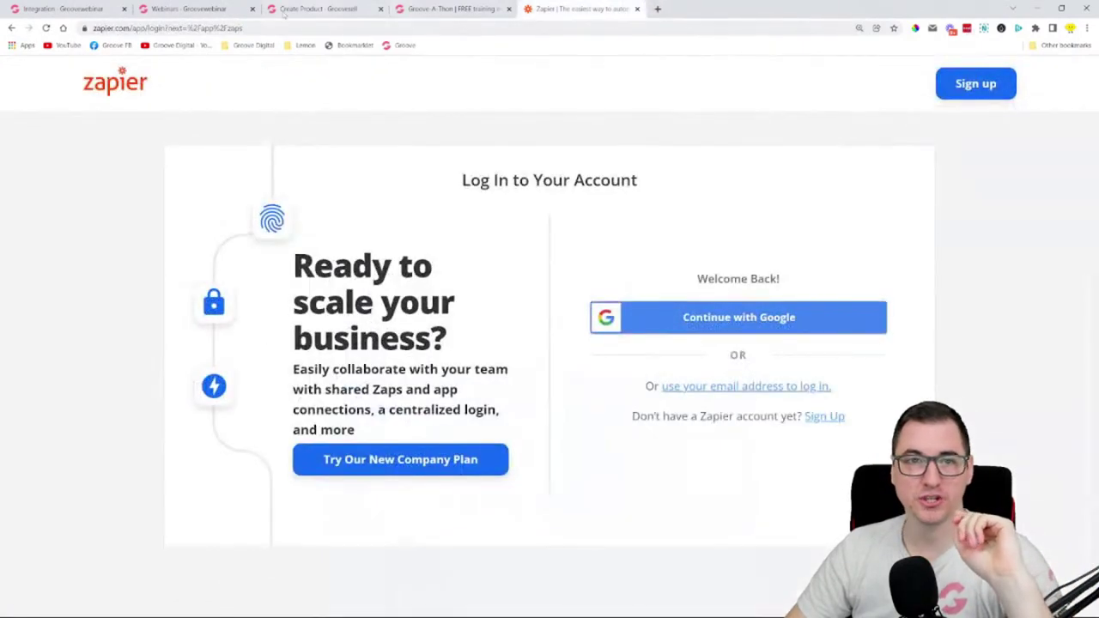
pyautogui.click(72, 8)
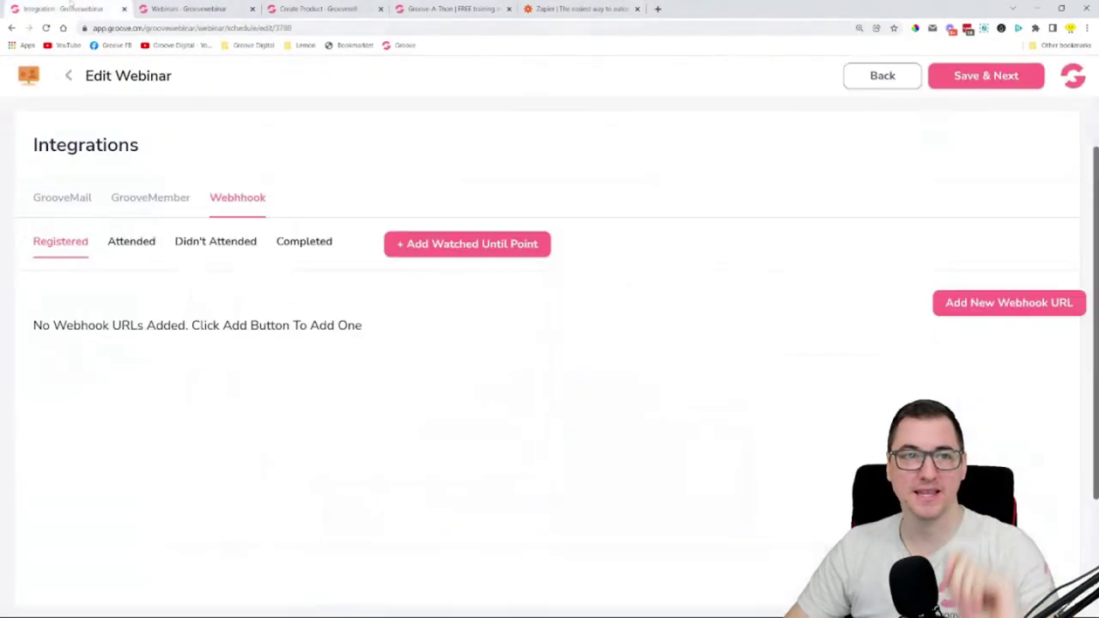
# - Add an empty Webhook URL entry for registrants, then bring up the Zapier login tab
pyautogui.click(981, 302)
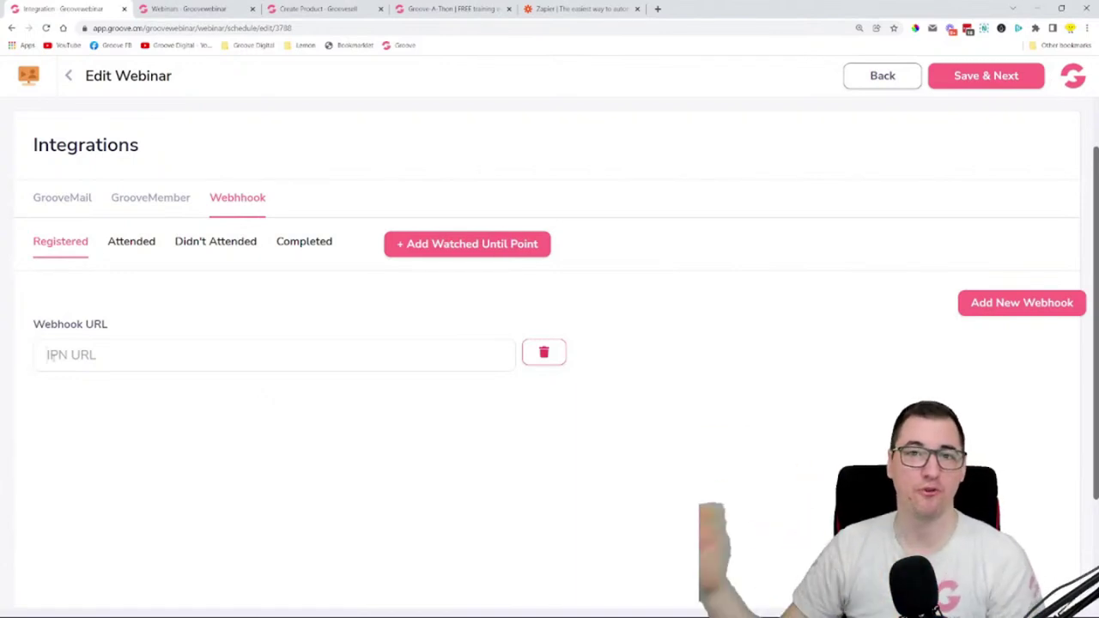
pyautogui.click(589, 16)
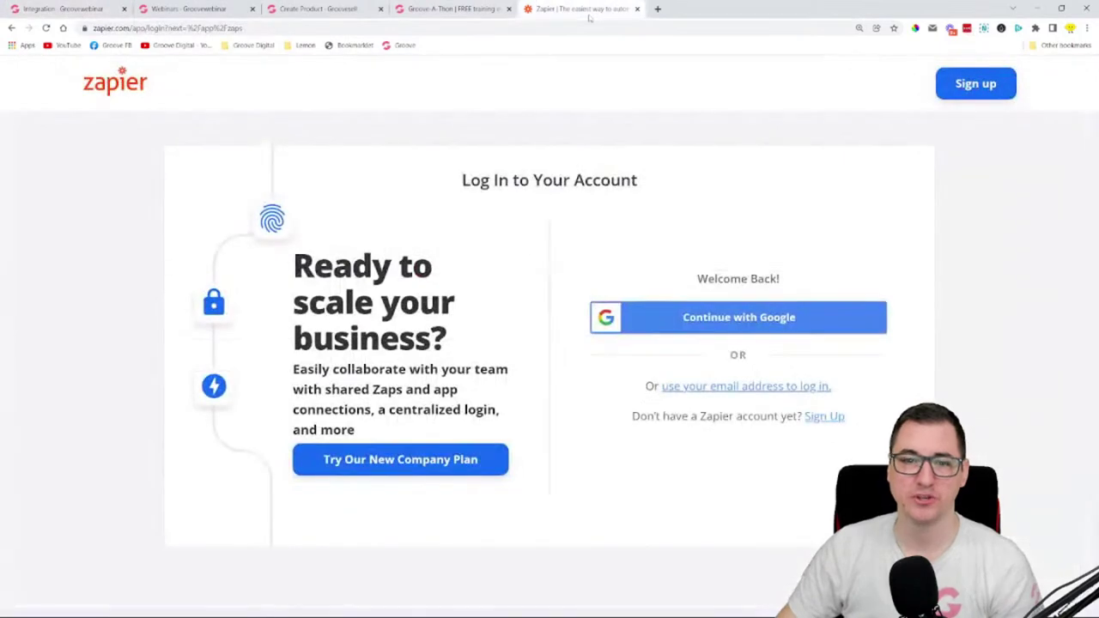
# - Sign in to Zapier with a Google account and start creating a new zap
pyautogui.click(784, 314)
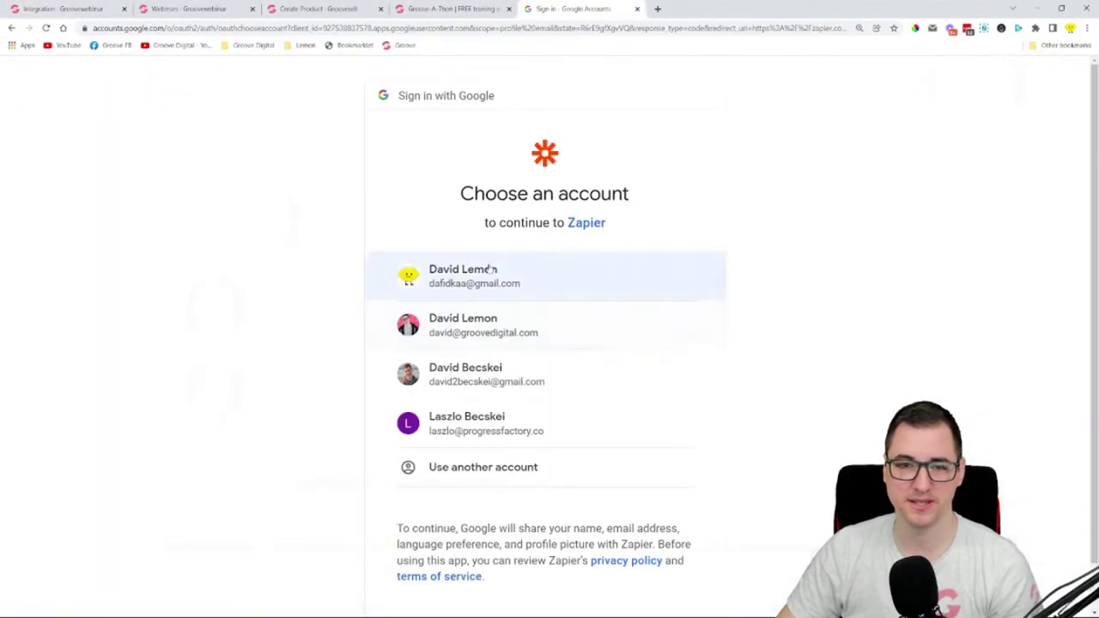
pyautogui.click(489, 272)
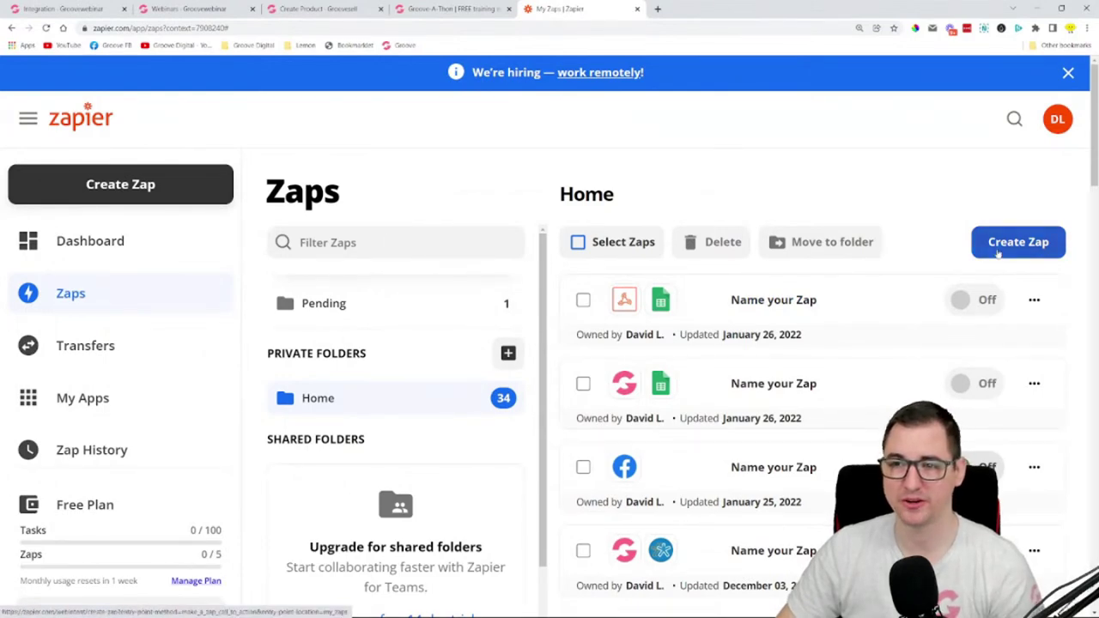
pyautogui.click(998, 247)
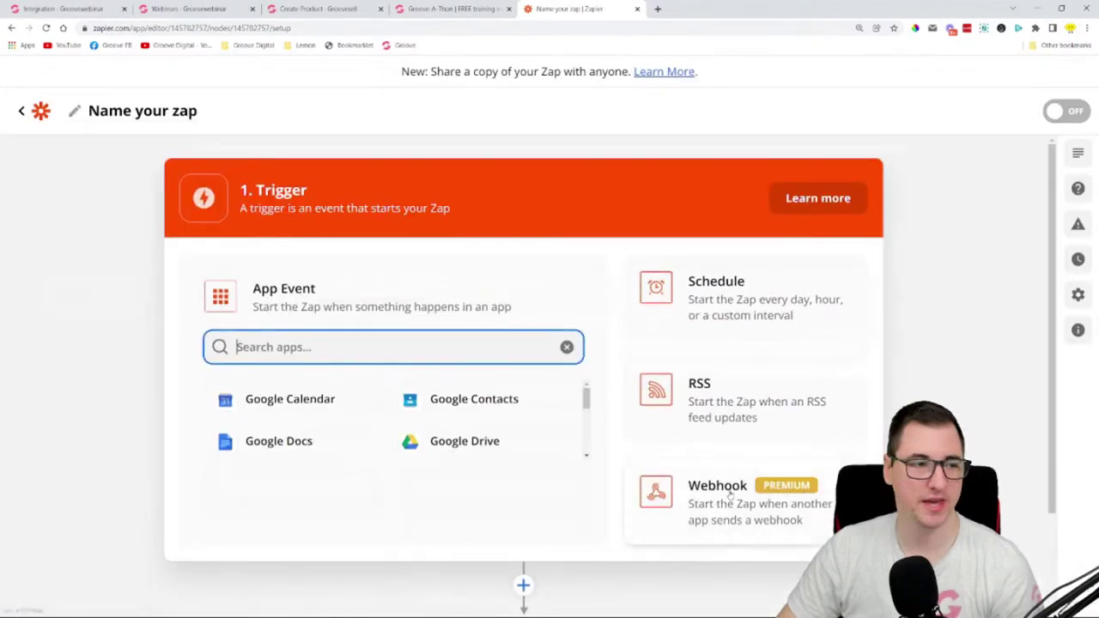
# - Set the zap trigger to Webhooks Catch Hook and copy its custom webhook URL
pyautogui.click(694, 497)
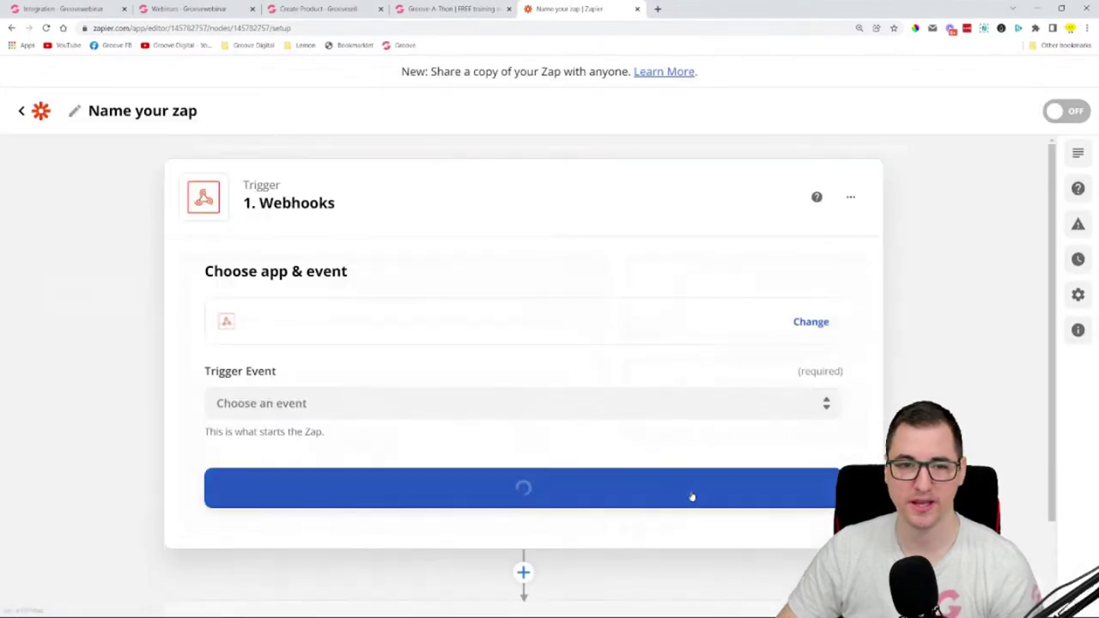
pyautogui.click(273, 403)
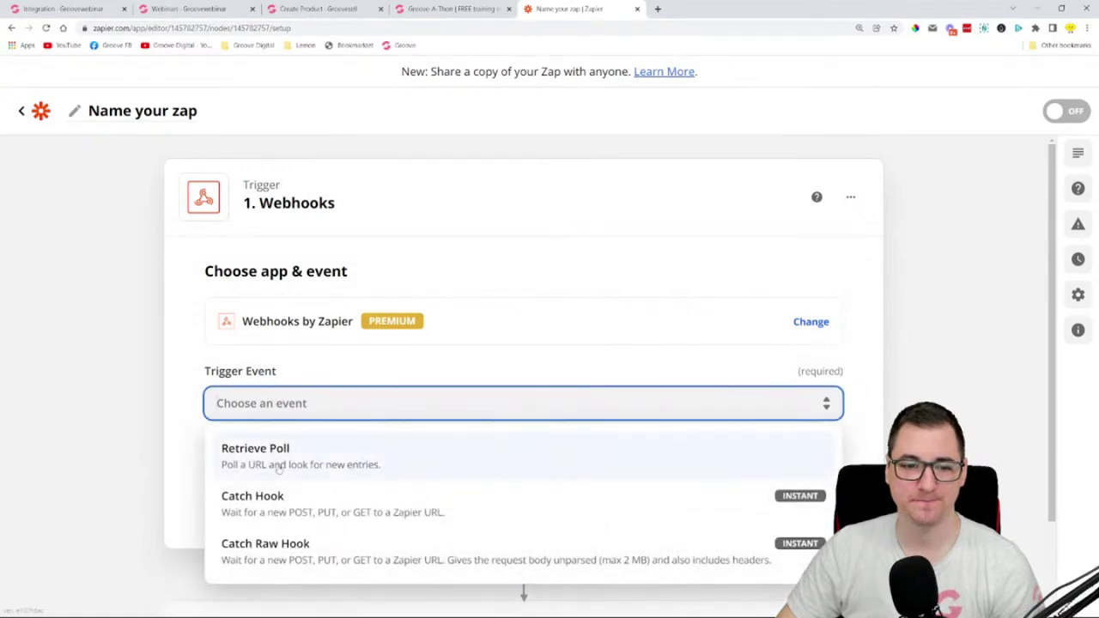
pyautogui.click(281, 505)
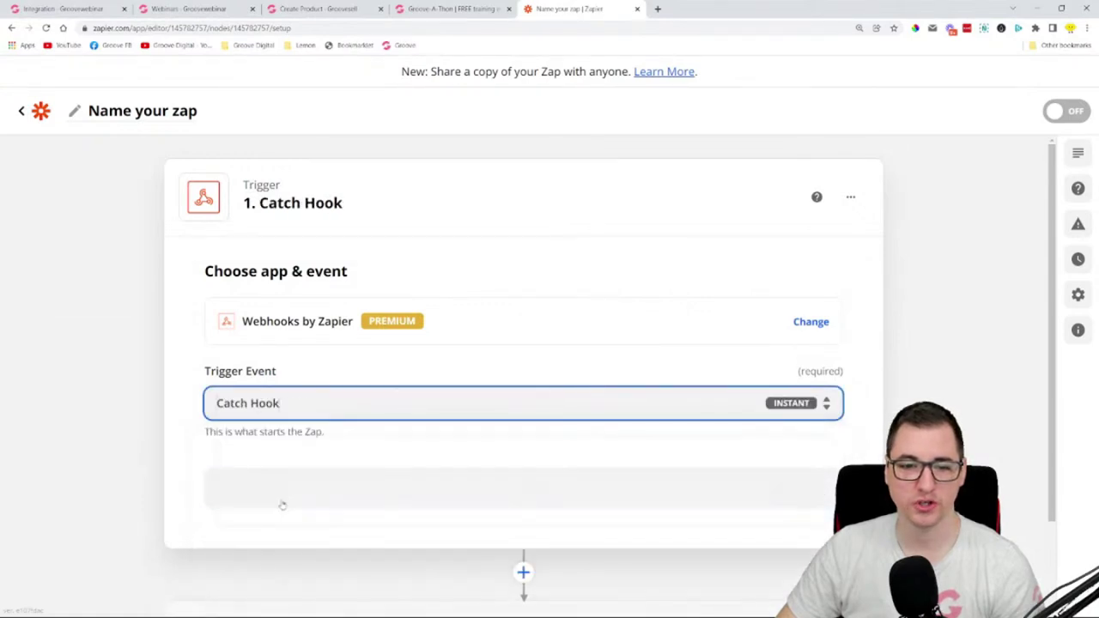
pyautogui.scroll(-1, 208, 365)
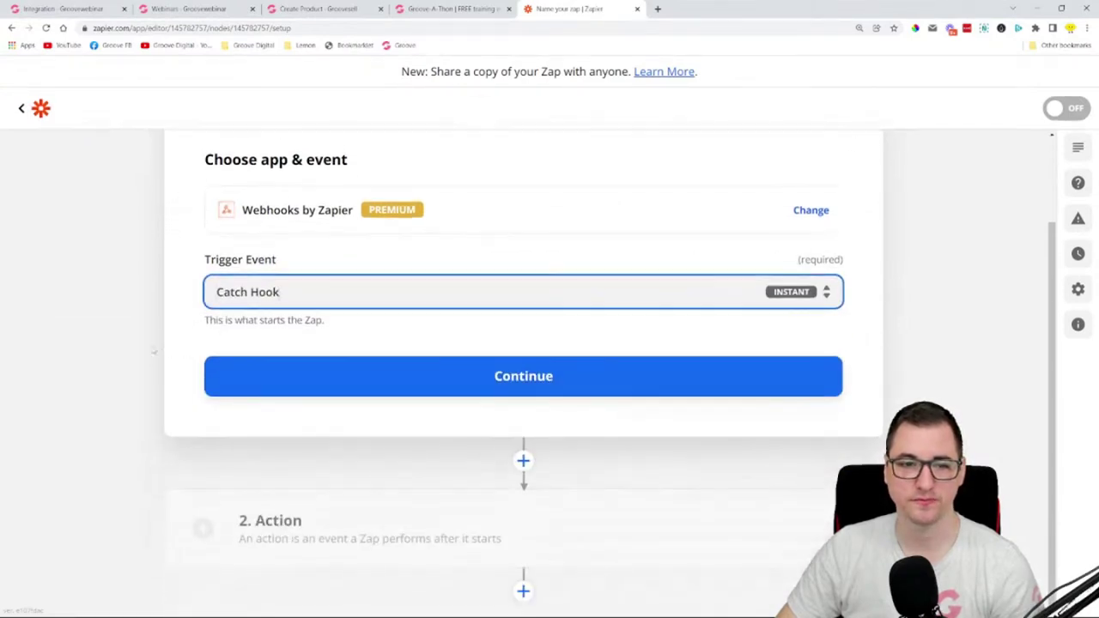
pyautogui.click(483, 388)
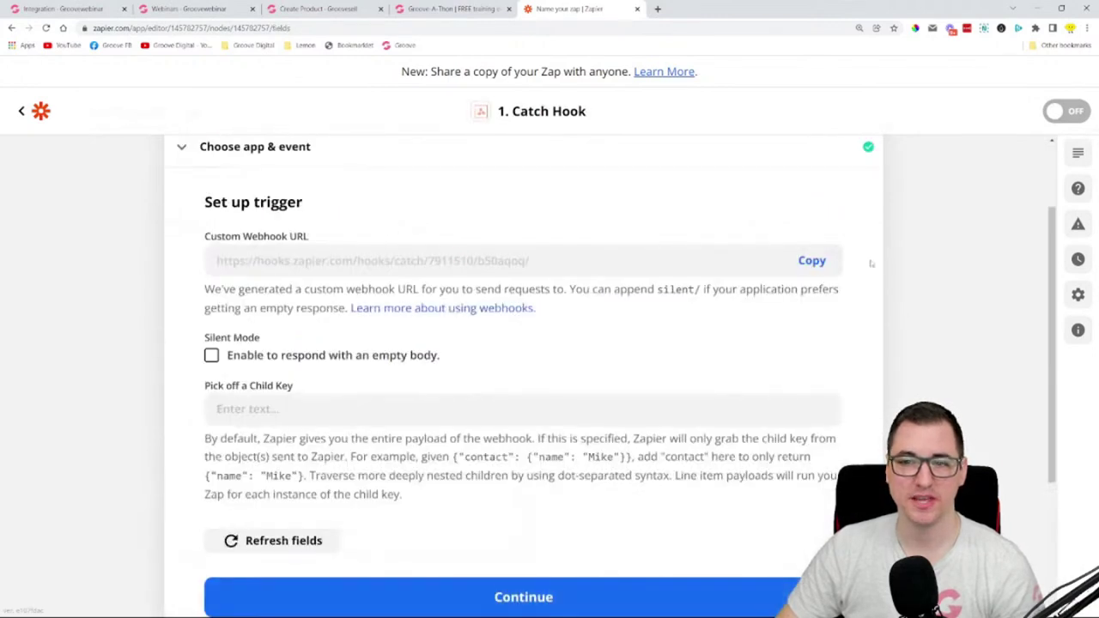
pyautogui.click(812, 260)
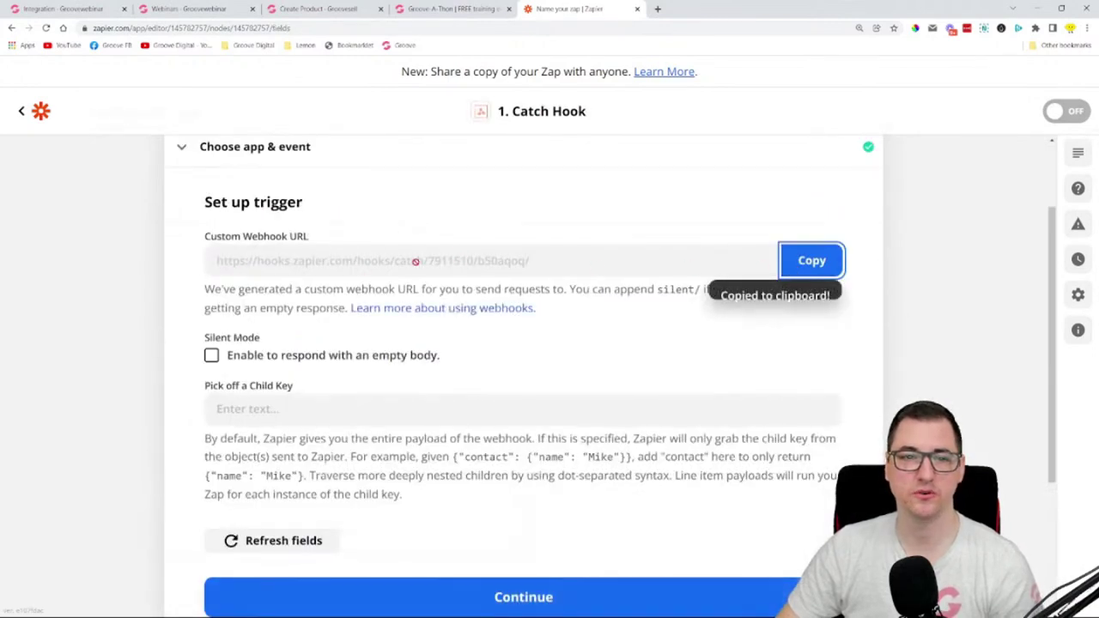
pyautogui.click(64, 9)
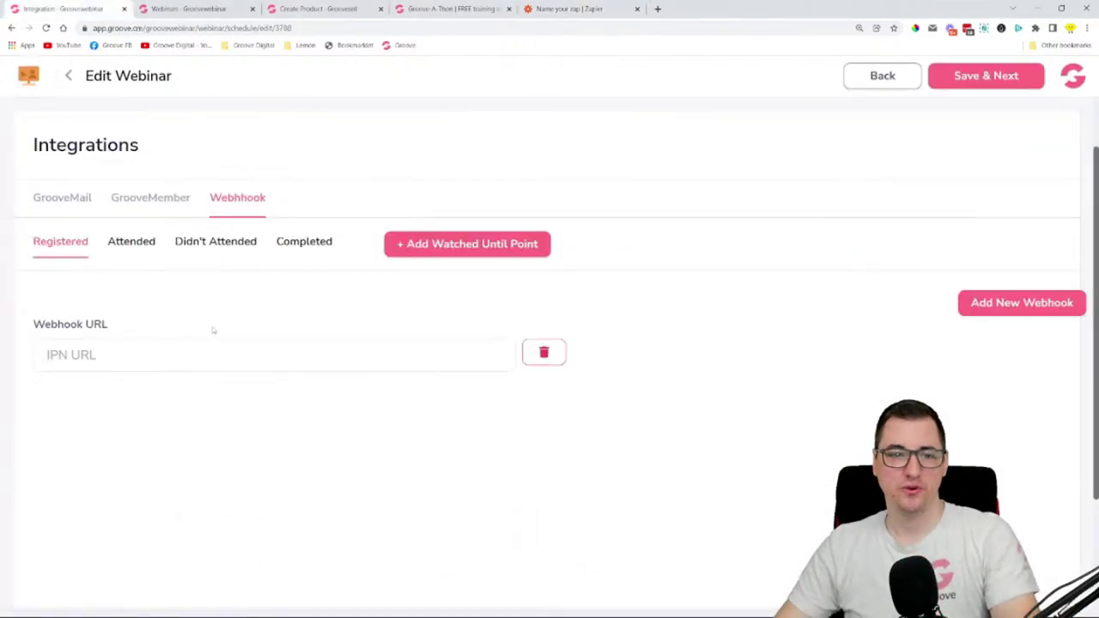
# - Paste the Zapier catch-hook URL into the Registered webhook field, then open the zap's Action step
pyautogui.click(210, 352)
pyautogui.hotkey('ctrl', 'v')
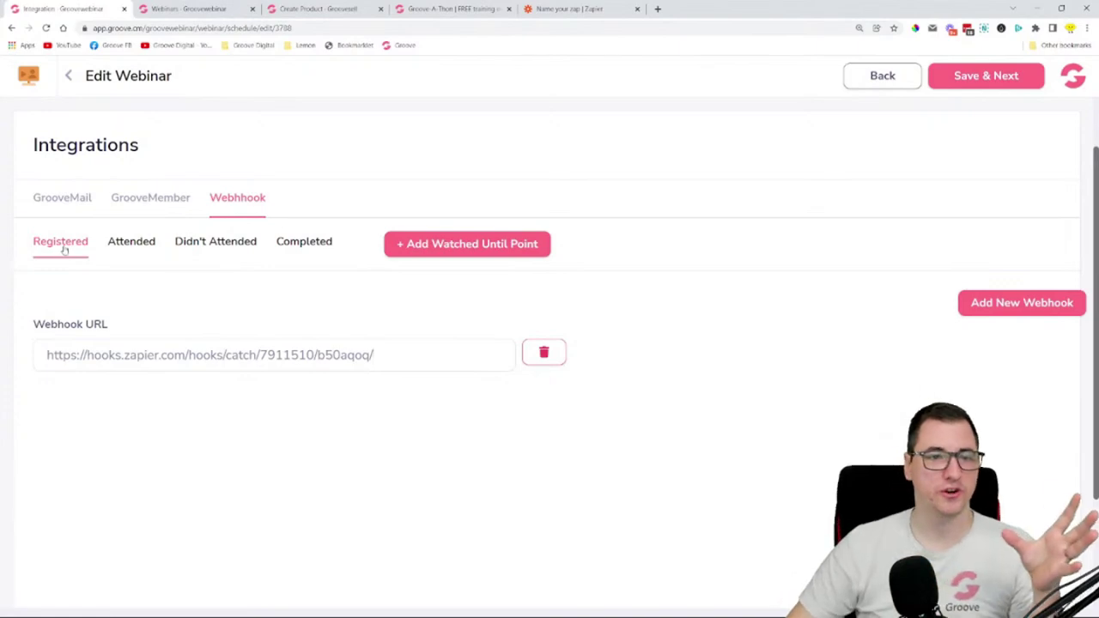
pyautogui.click(558, 9)
pyautogui.scroll(-3, 430, 327)
pyautogui.click(436, 538)
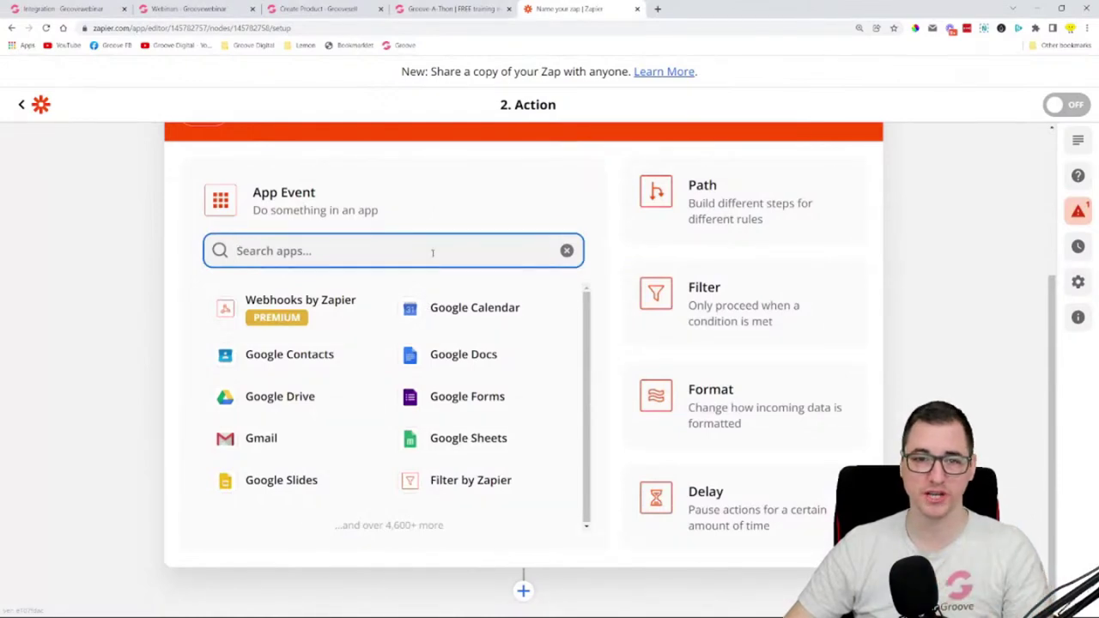
# - Search 'mali' and set MailerLite as the zap's action app, then return to GrooveWebinar
pyautogui.write('mali')
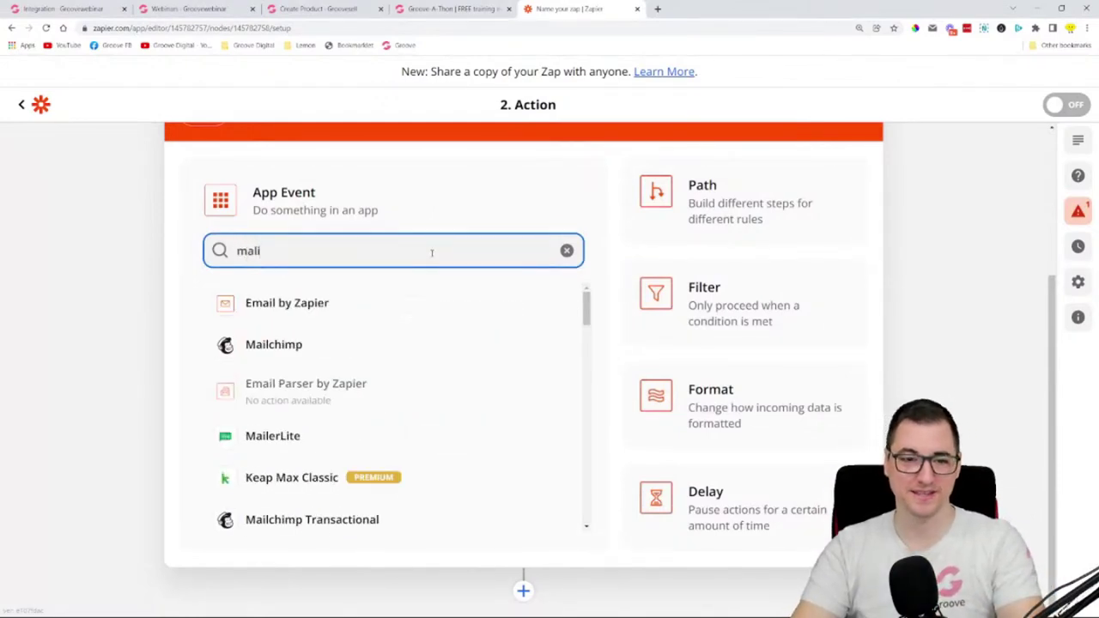
pyautogui.press('Down')
pyautogui.press('Down')
pyautogui.press('Down')
pyautogui.press('Down')
pyautogui.press('Up')
pyautogui.press('Return')
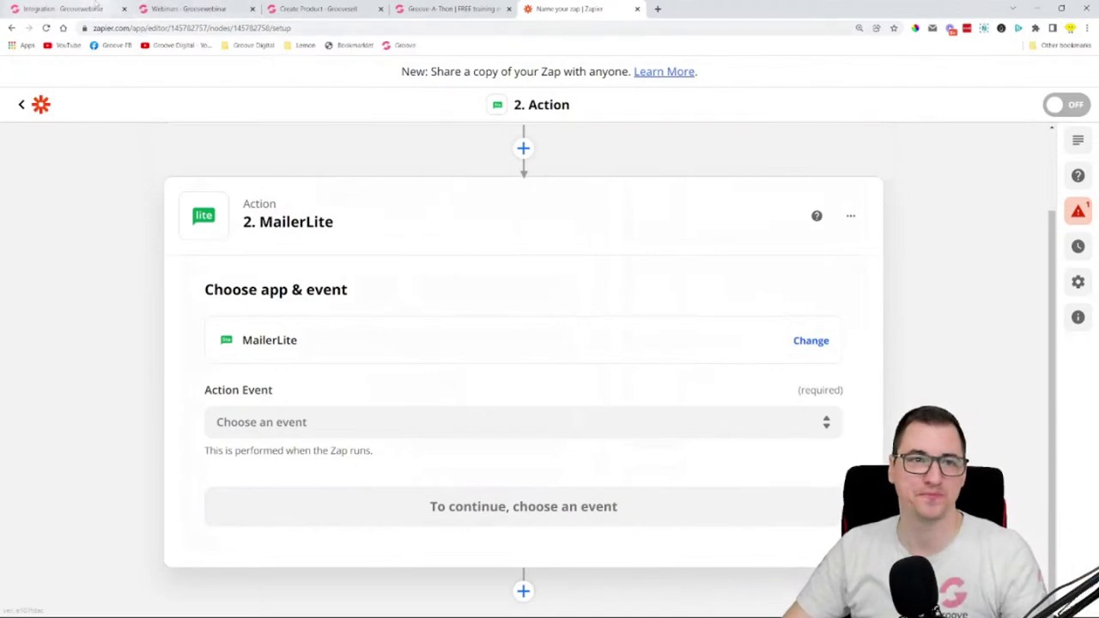
pyautogui.click(73, 9)
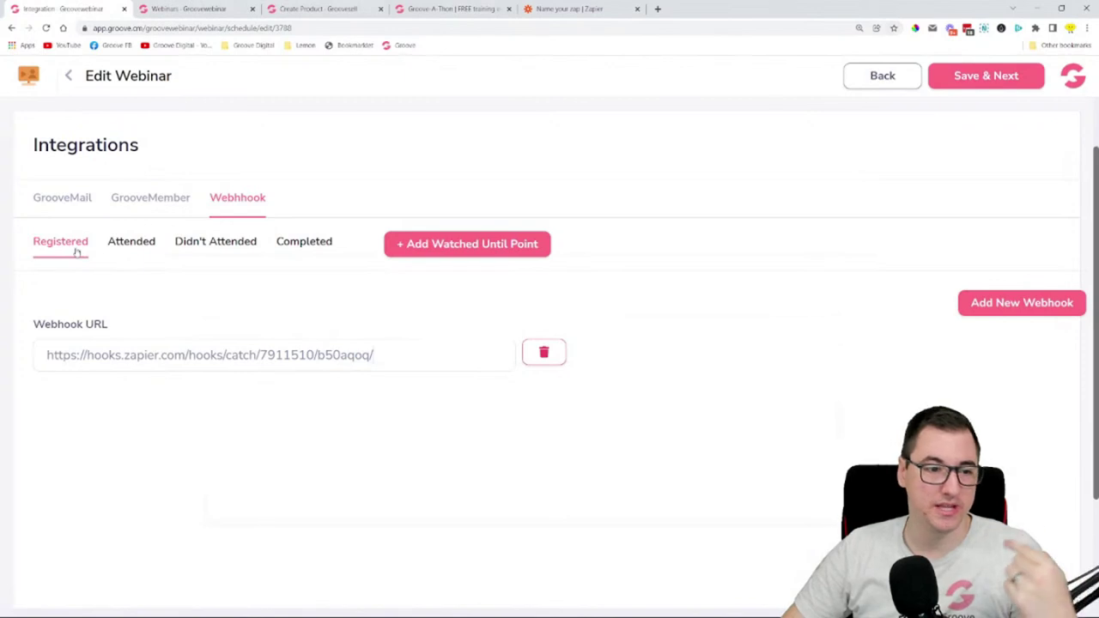
# - Browse the Attended, Didn't Attend and Completed webhook lists, dismissing the Watched Until Point form
pyautogui.click(127, 247)
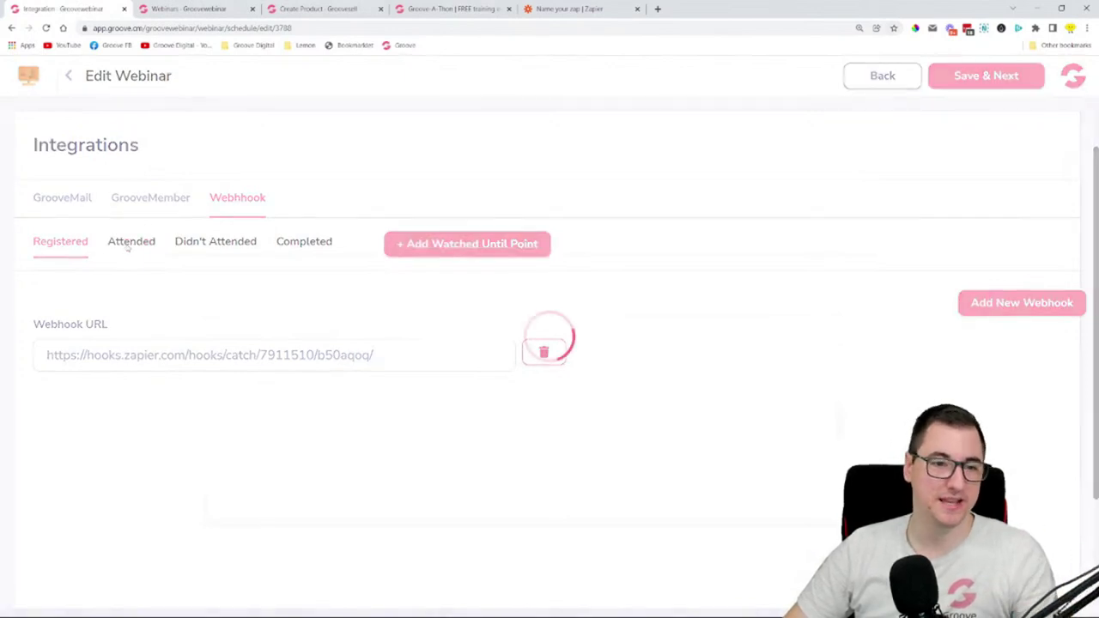
pyautogui.click(201, 249)
pyautogui.click(302, 243)
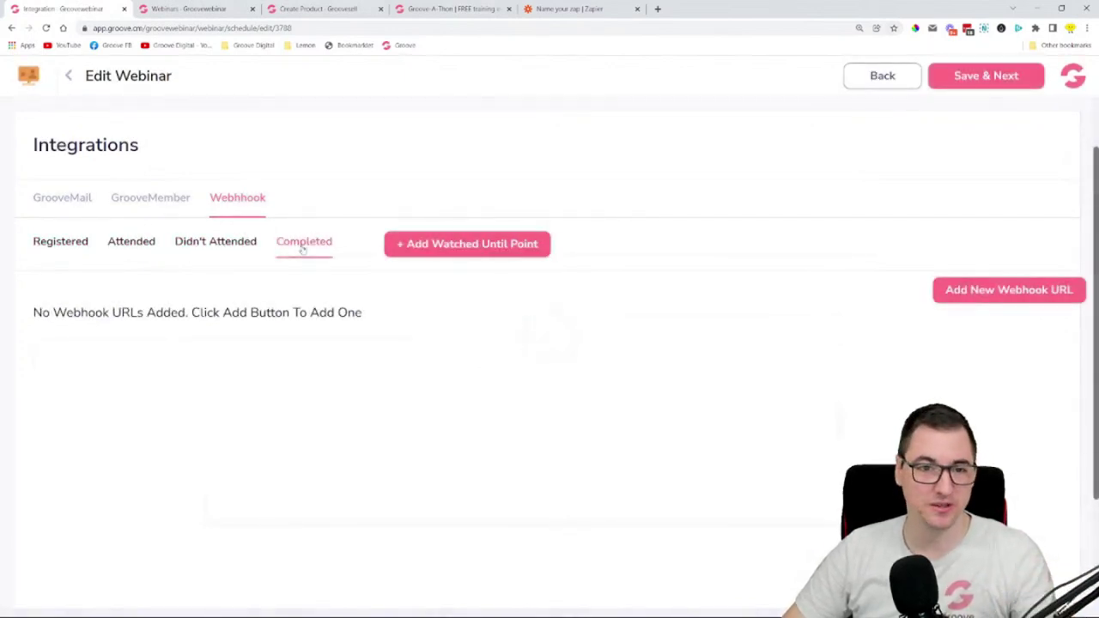
pyautogui.click(407, 247)
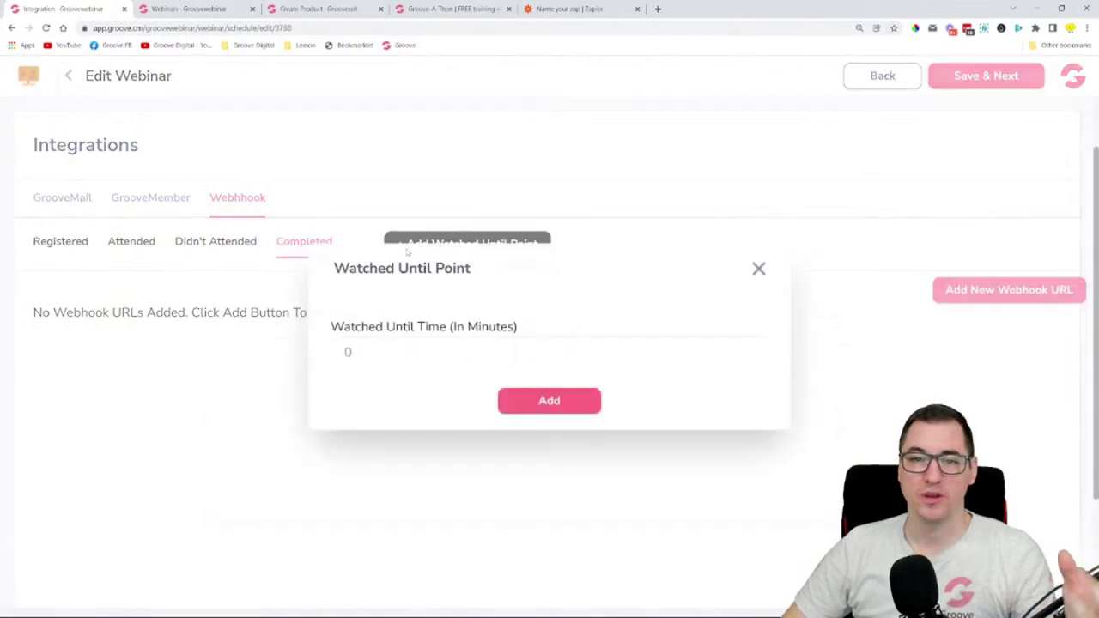
pyautogui.click(758, 269)
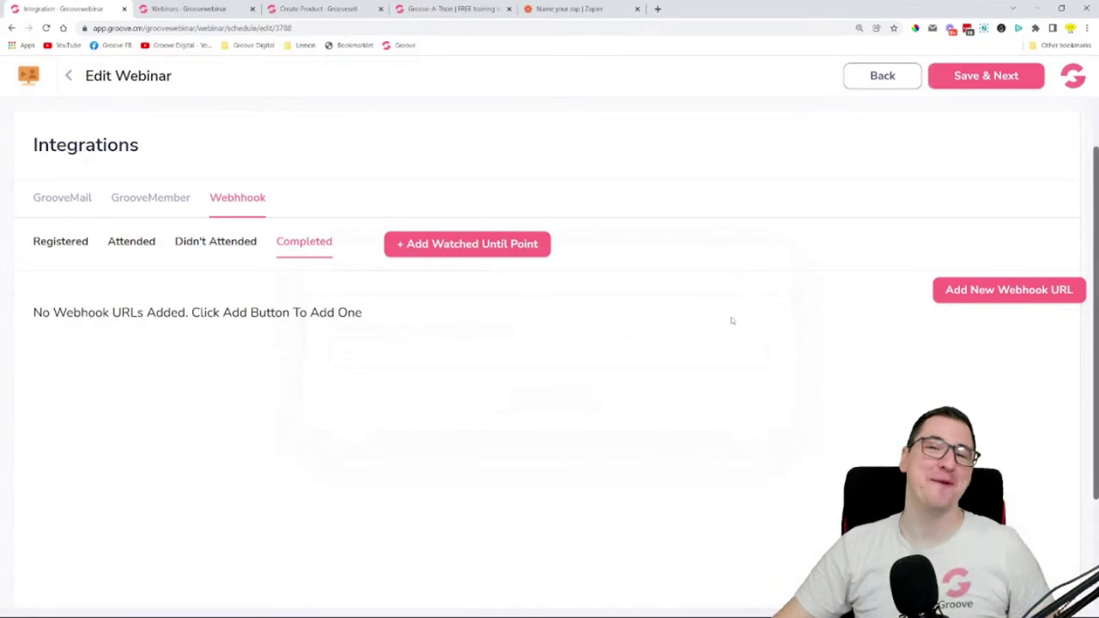
pyautogui.scroll(1, 664, 369)
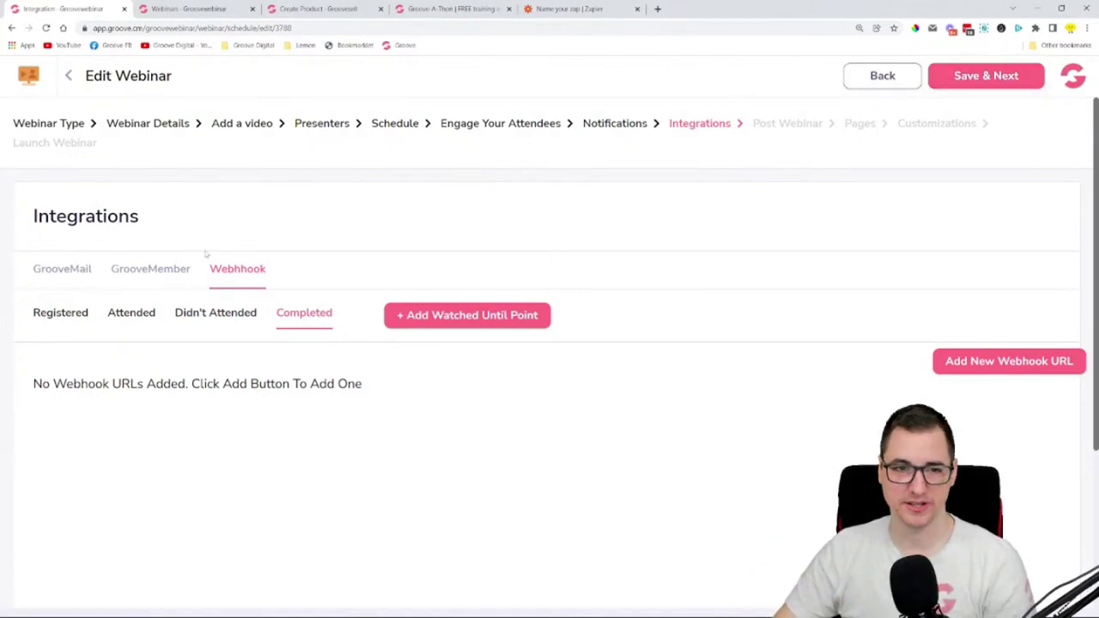
# - Save integrations and set the thank-you page to LetsGroove.ai > Webinar Inv > Order Thank You Page
pyautogui.click(972, 86)
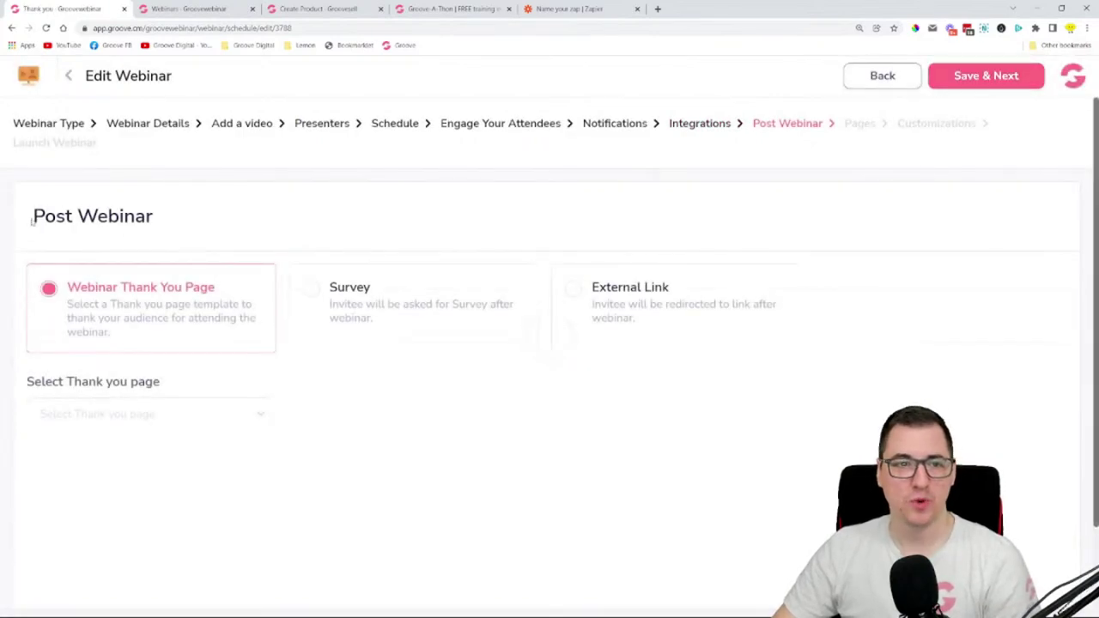
pyautogui.moveTo(32, 221); pyautogui.dragTo(157, 224)
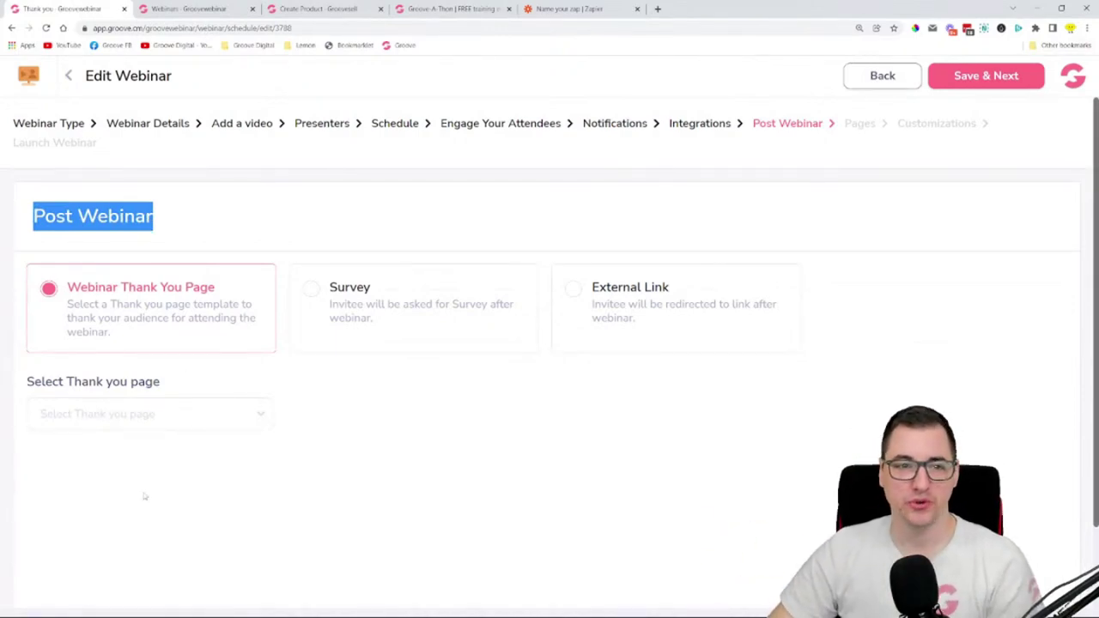
pyautogui.click(166, 411)
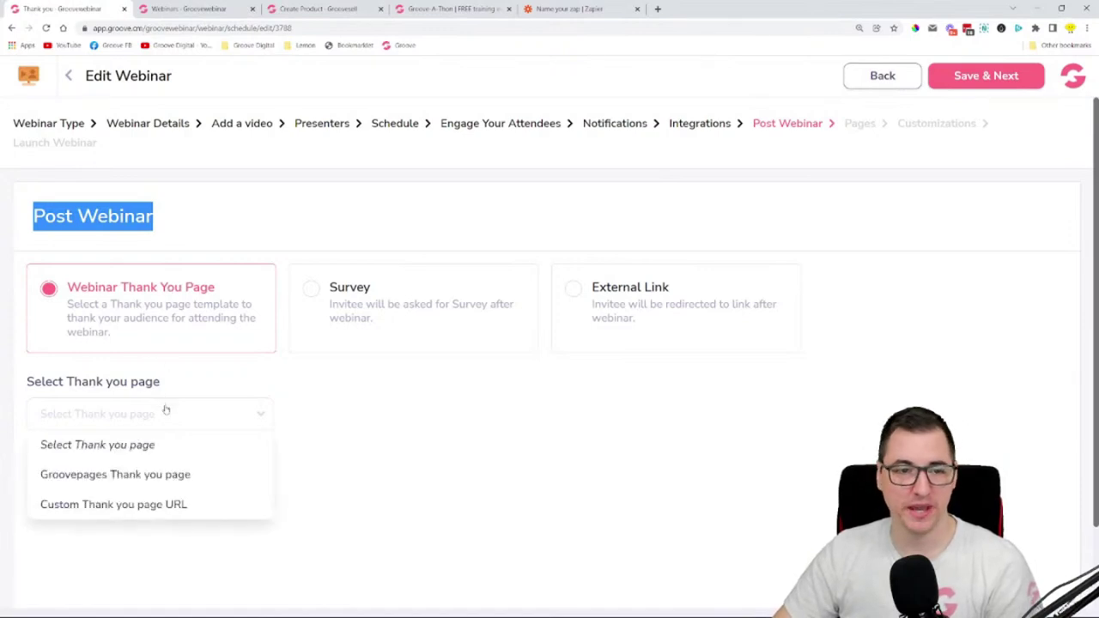
pyautogui.click(161, 471)
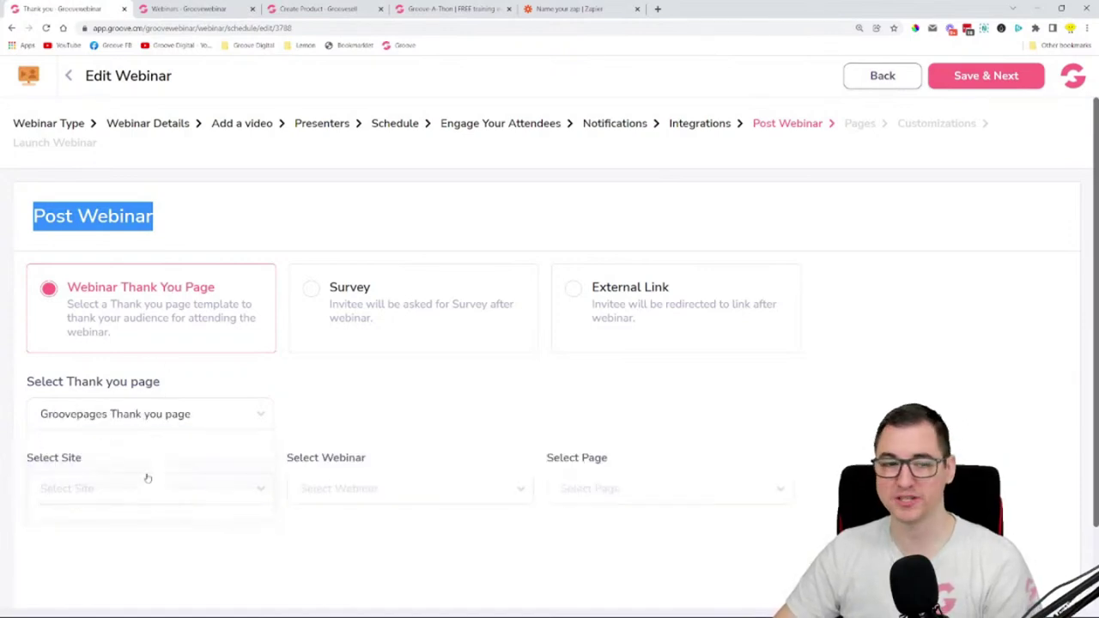
pyautogui.scroll(-1, 146, 478)
pyautogui.click(122, 391)
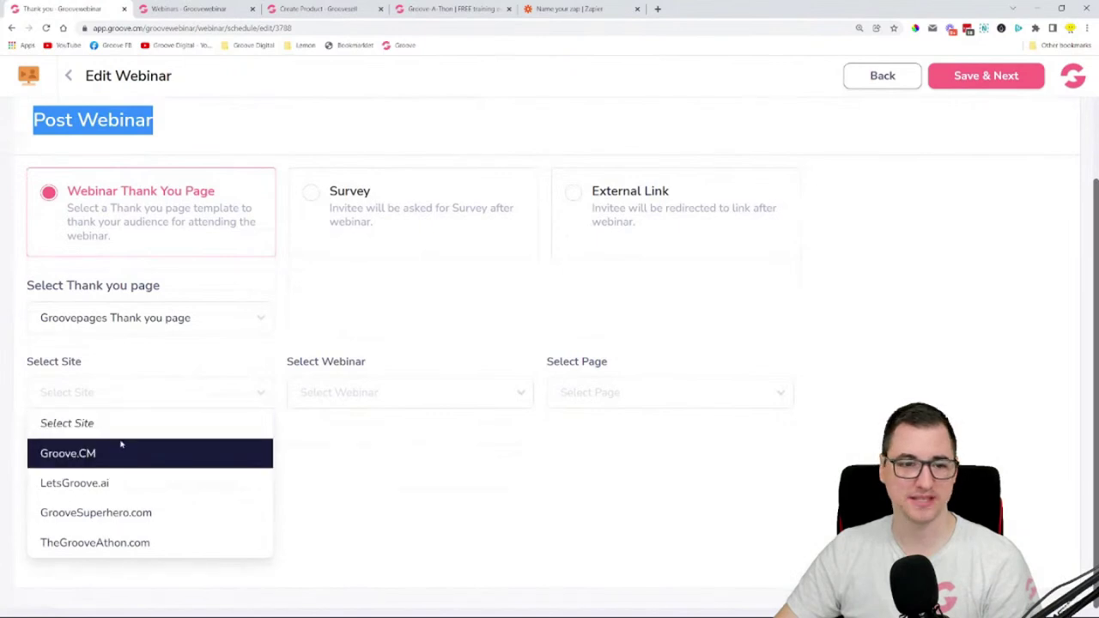
pyautogui.click(147, 481)
pyautogui.click(356, 394)
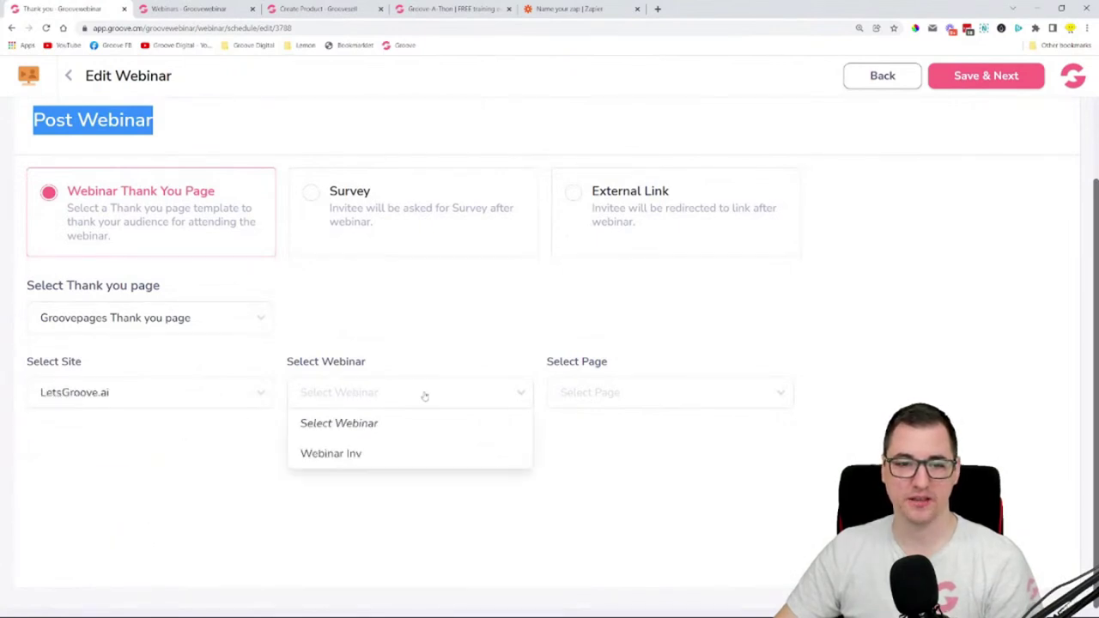
pyautogui.click(407, 455)
pyautogui.click(601, 397)
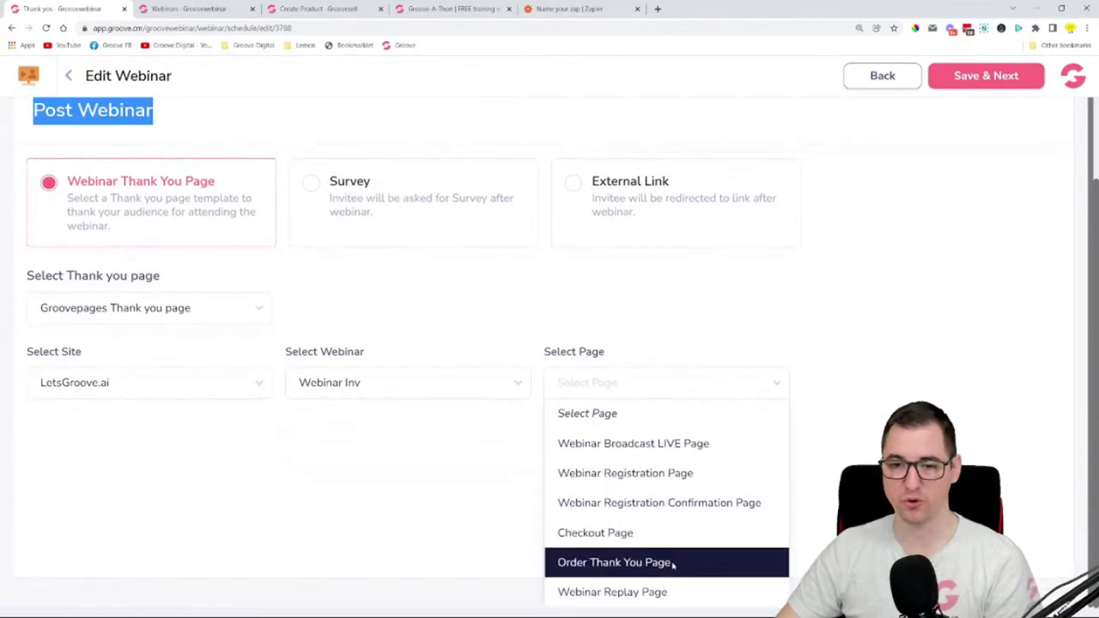
pyautogui.click(673, 564)
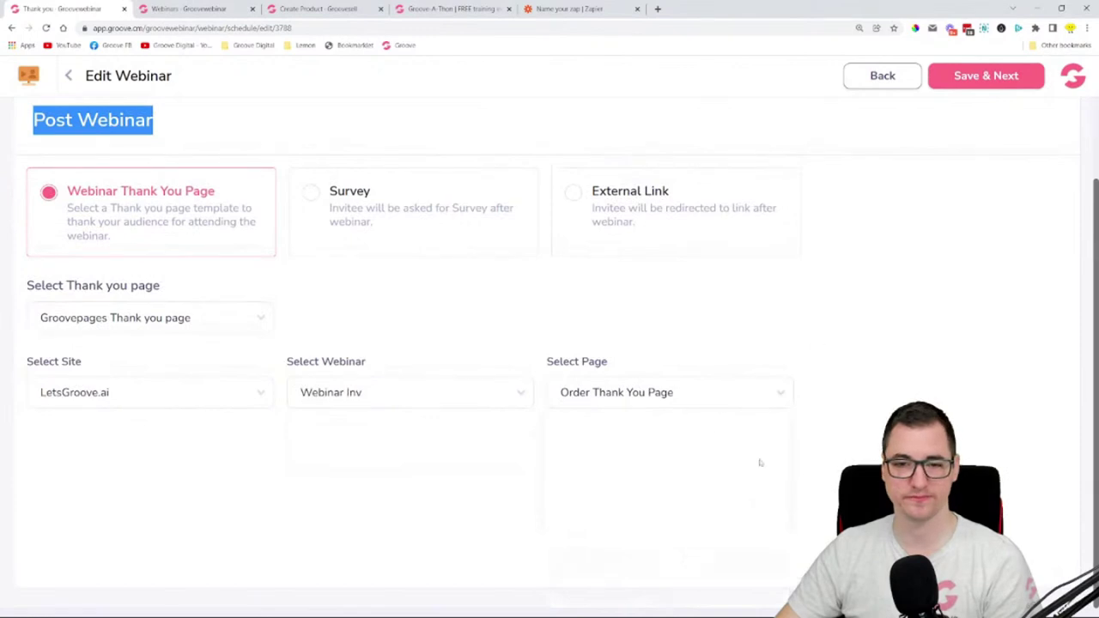
# - Switch the thank-you page to a Custom Thank you page URL
pyautogui.click(183, 317)
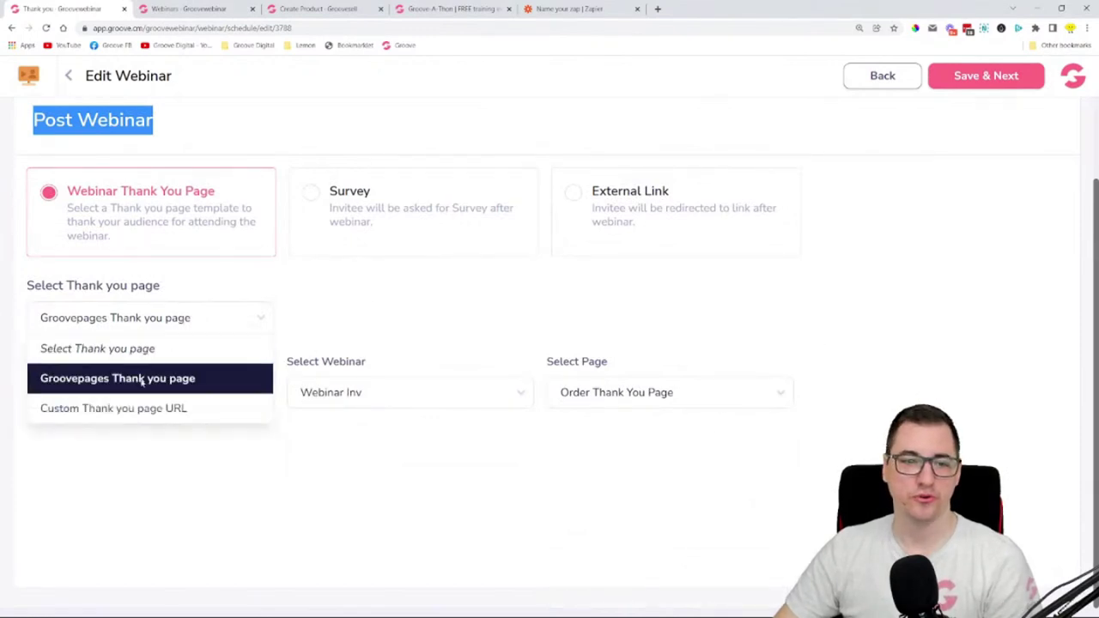
pyautogui.click(129, 411)
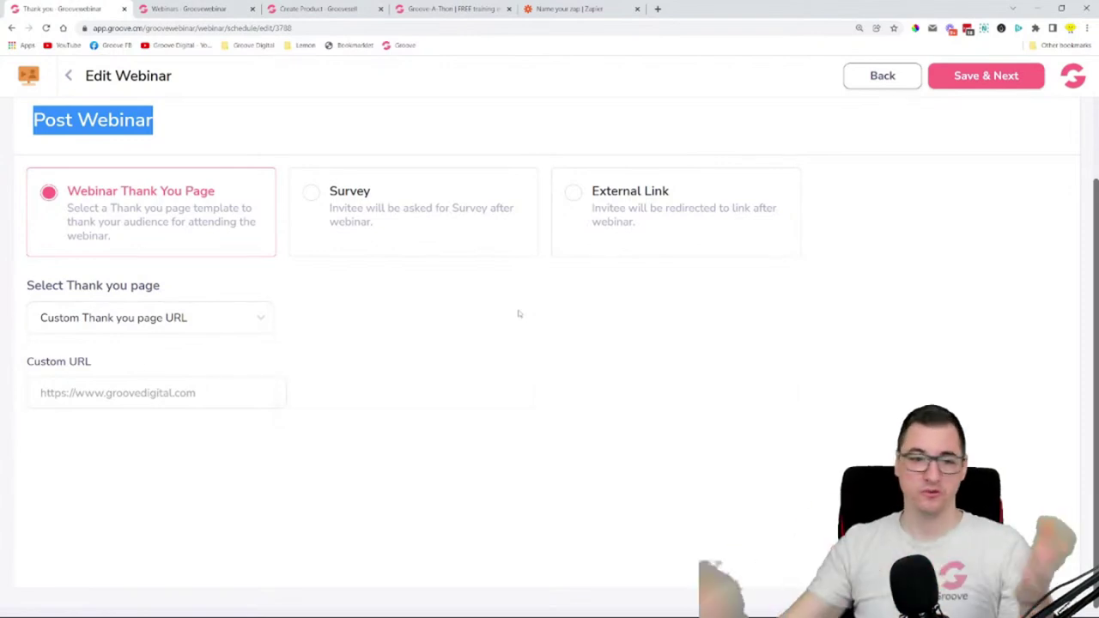
pyautogui.click(131, 396)
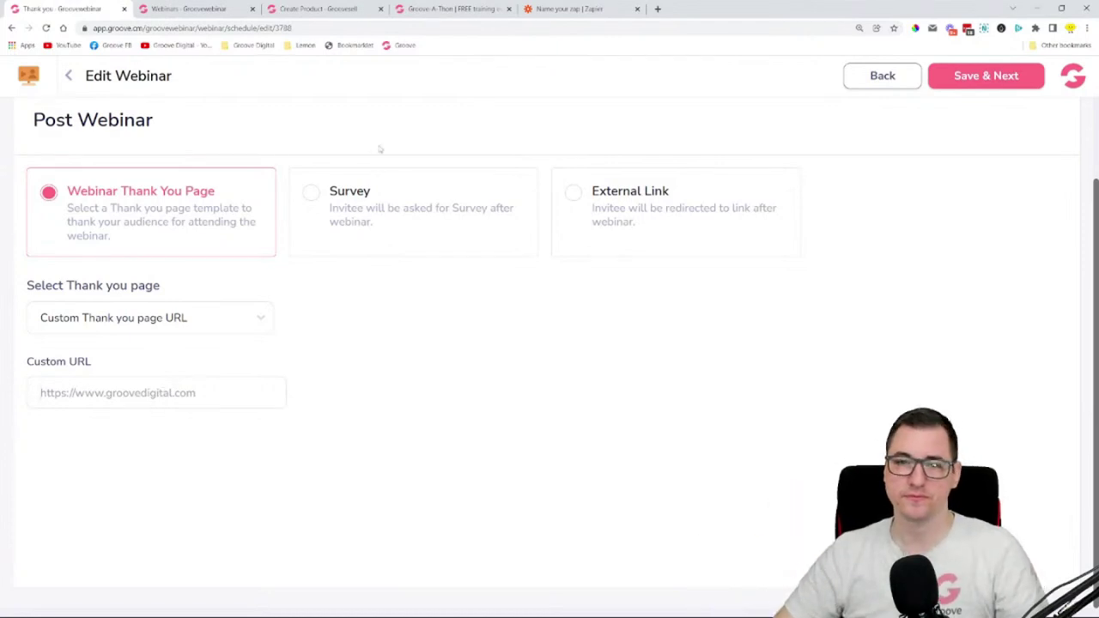
# - Try sending attendees to the 'Are you new to Groove?' survey after the webinar
pyautogui.click(359, 209)
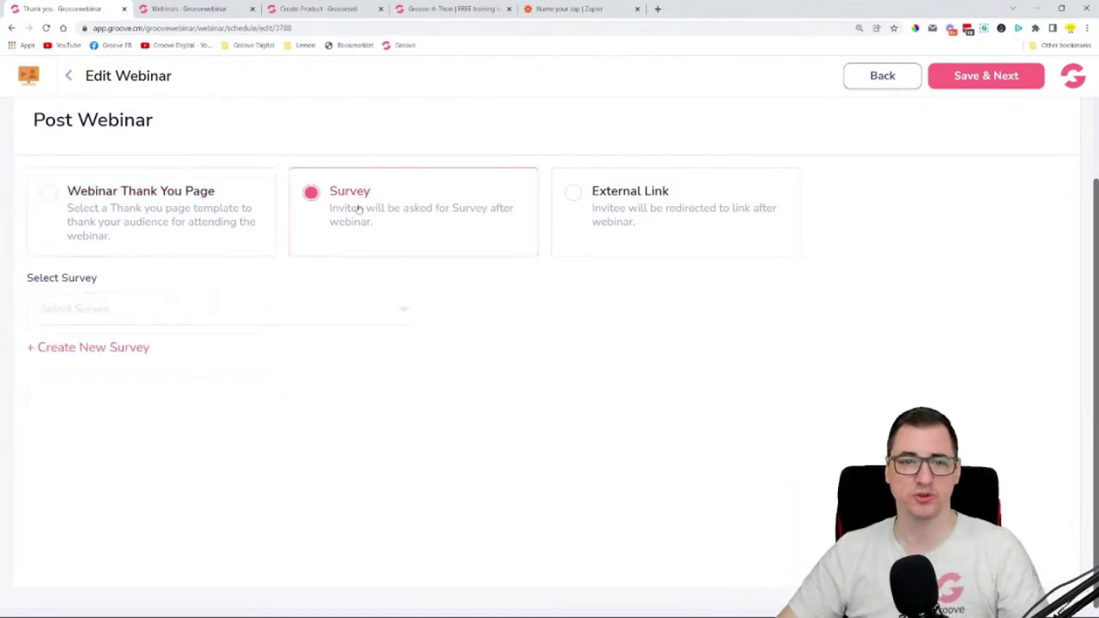
pyautogui.click(128, 311)
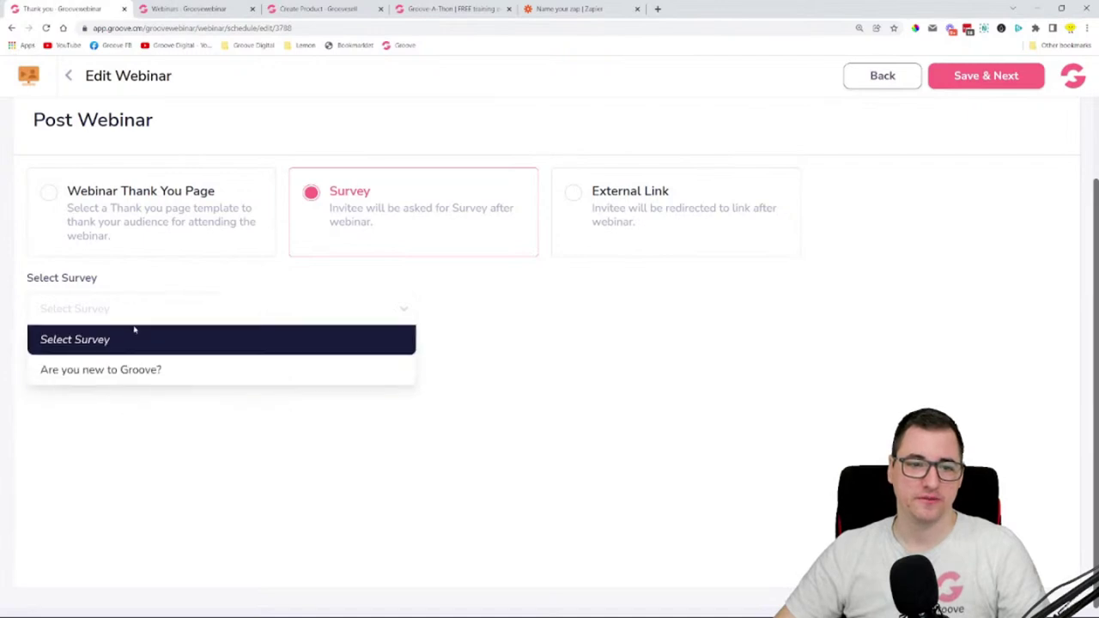
pyautogui.click(120, 369)
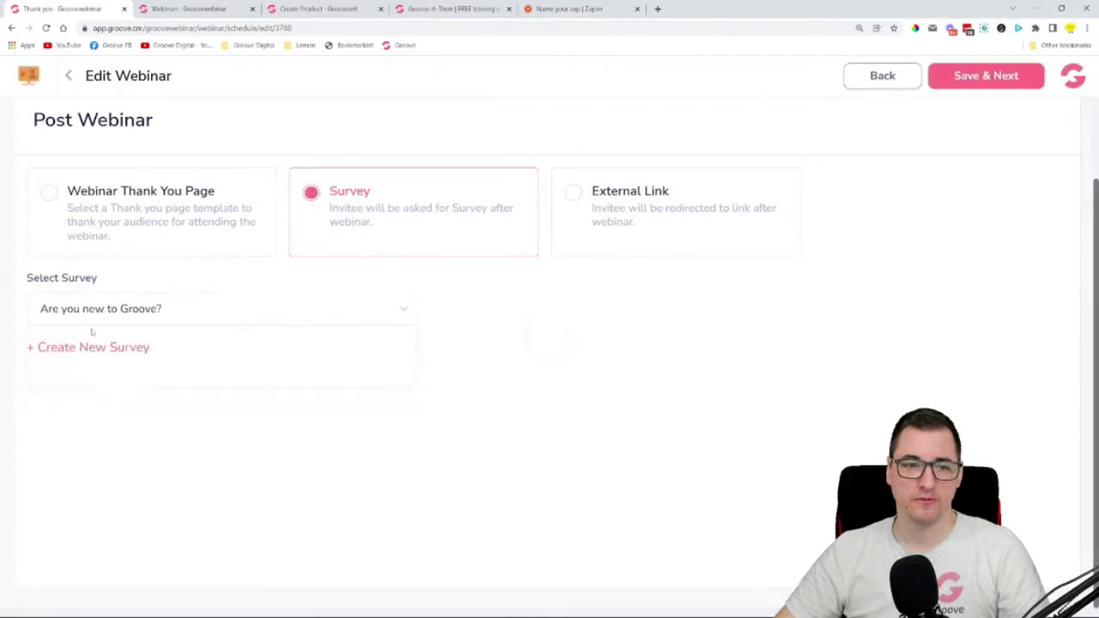
# - Toggle between the External Link and Webinar Thank You Page redirects, ending on Webinar Thank You Page
pyautogui.click(577, 196)
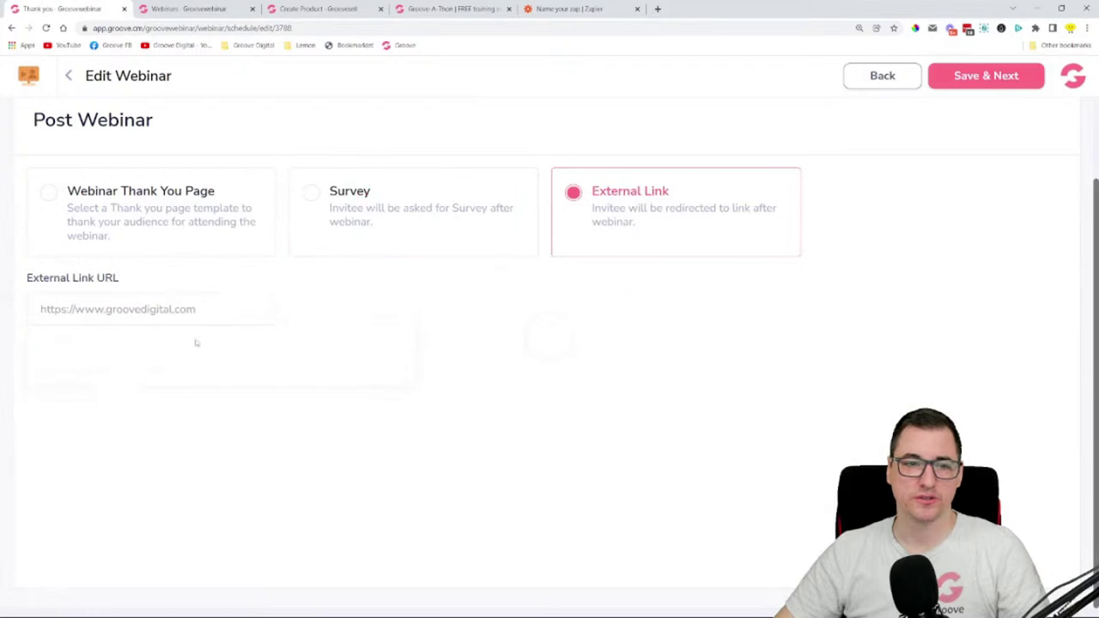
pyautogui.click(176, 211)
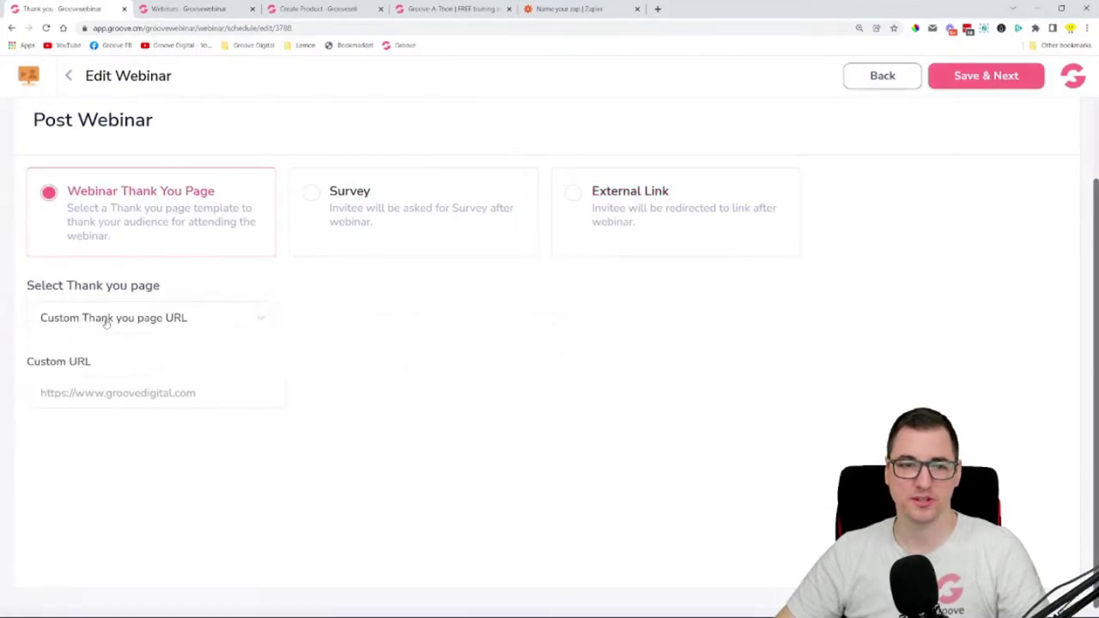
pyautogui.click(609, 208)
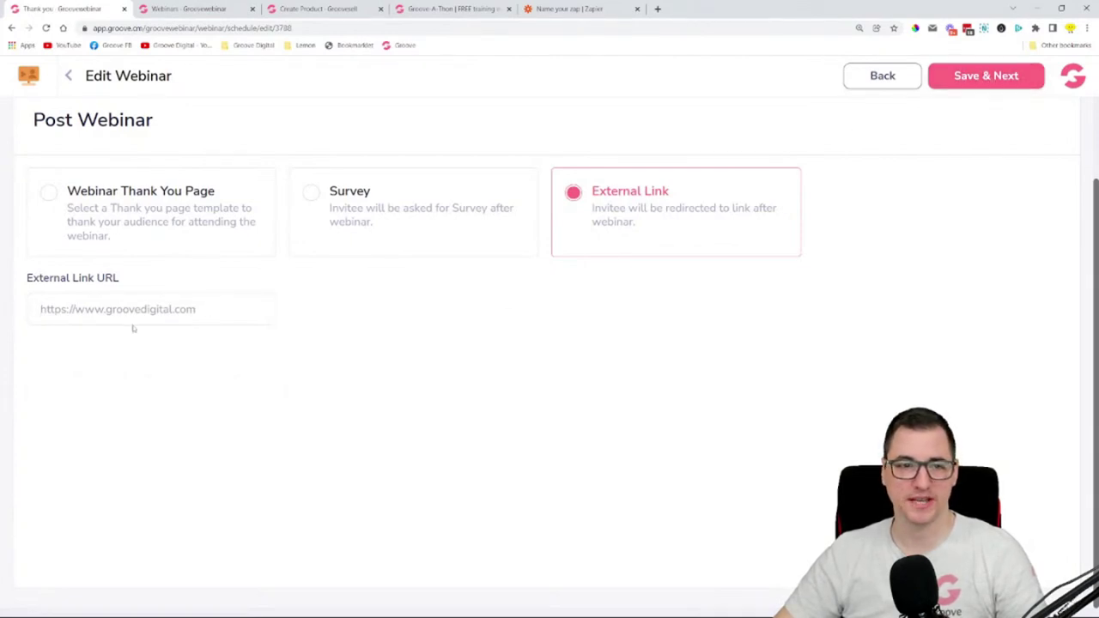
pyautogui.click(129, 200)
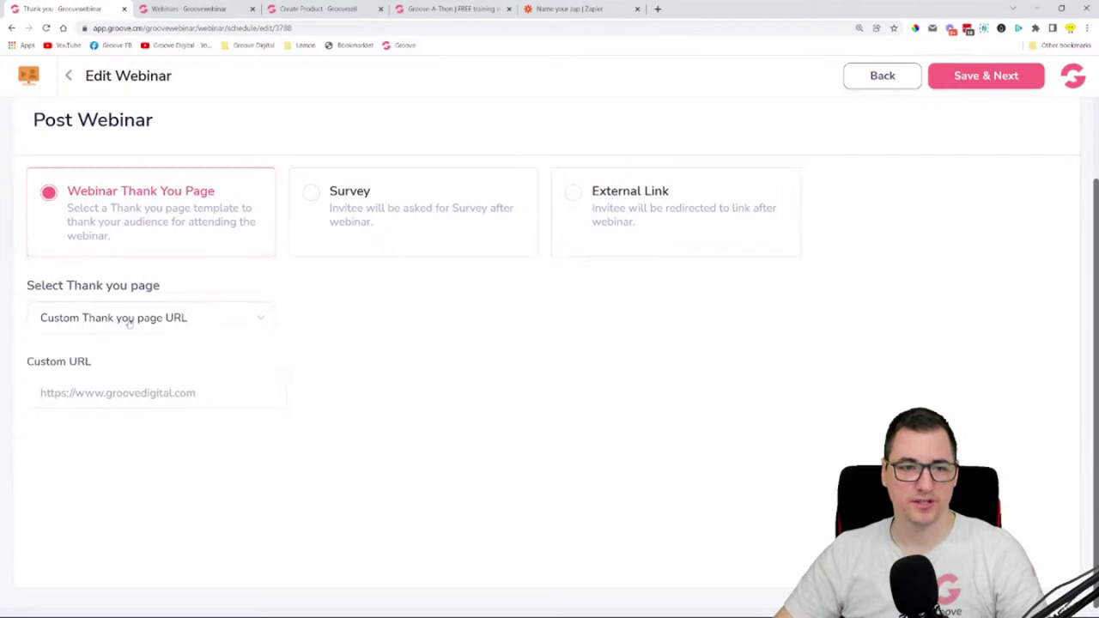
# - Use the Groovepages Thank you page and save the post-webinar settings
pyautogui.click(124, 320)
pyautogui.click(115, 378)
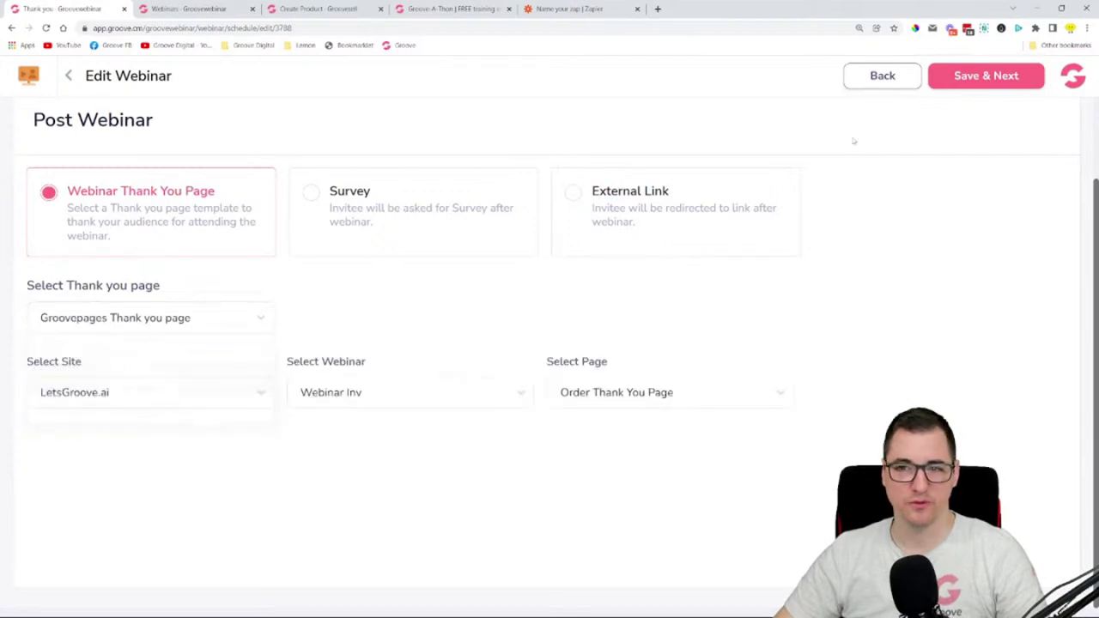
pyautogui.click(974, 82)
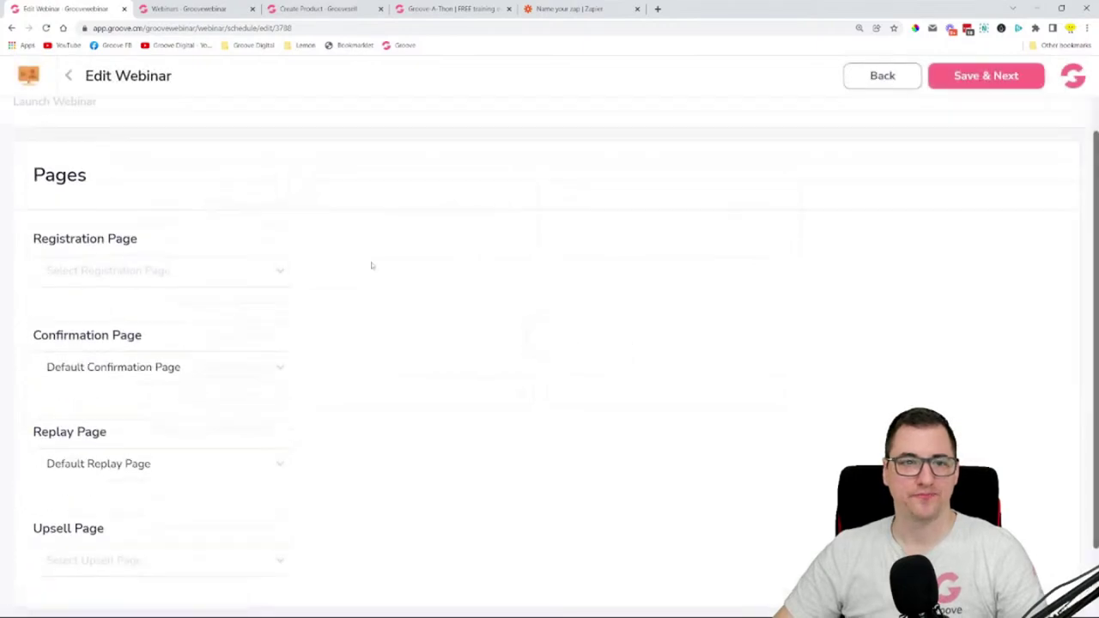
# - Set the registration page to Groovepages LetsGroove.ai > Webinar Inv > Webinar Registration Page
pyautogui.scroll(-2, 317, 179)
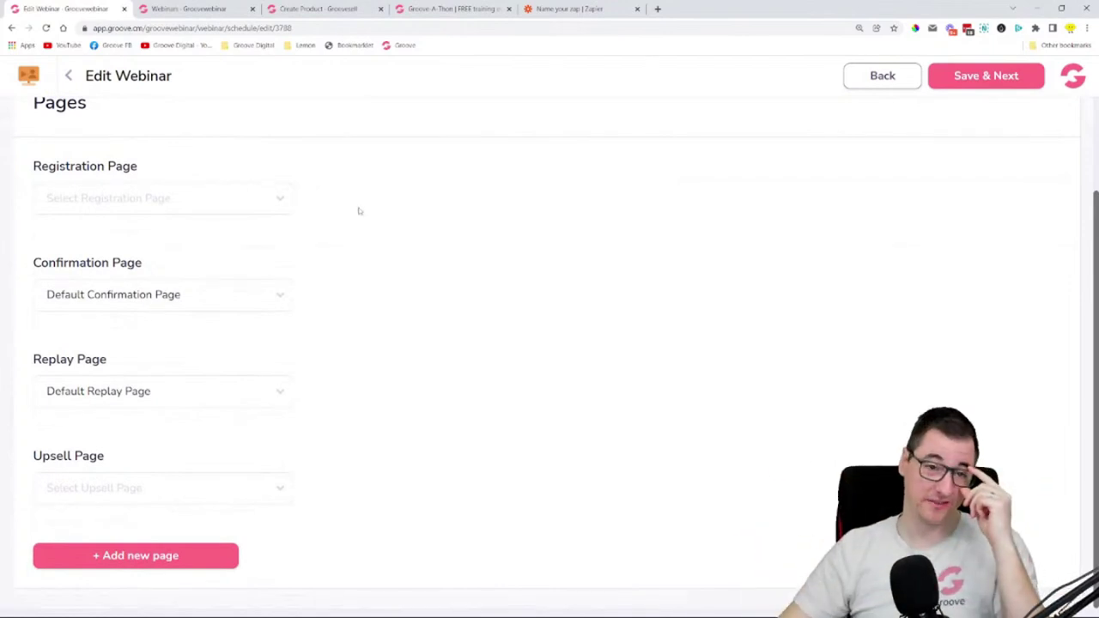
pyautogui.click(276, 198)
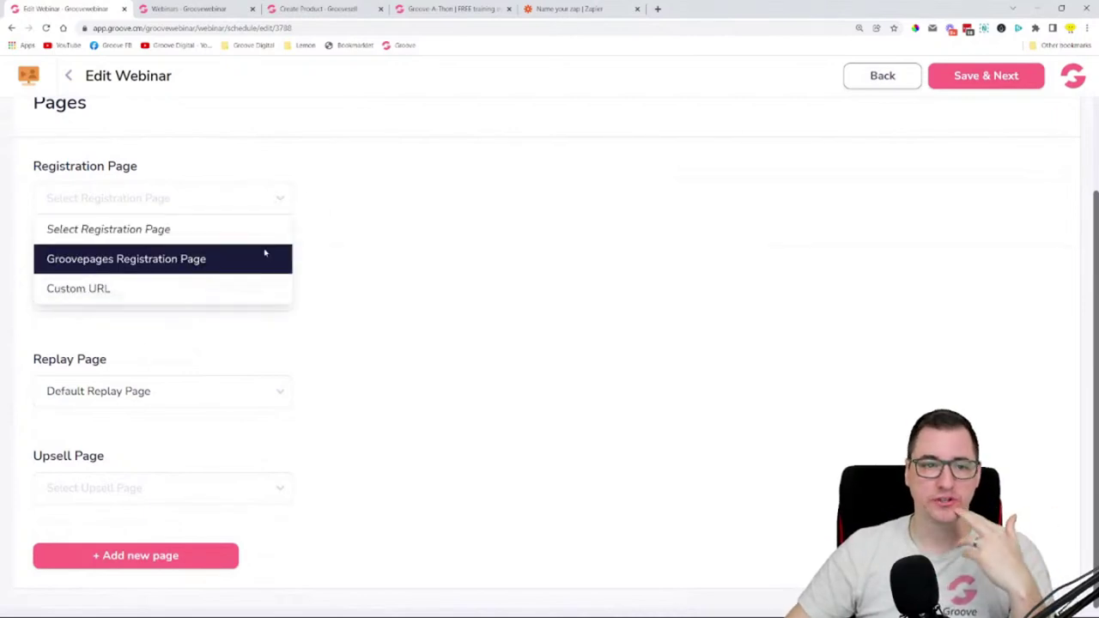
pyautogui.click(196, 269)
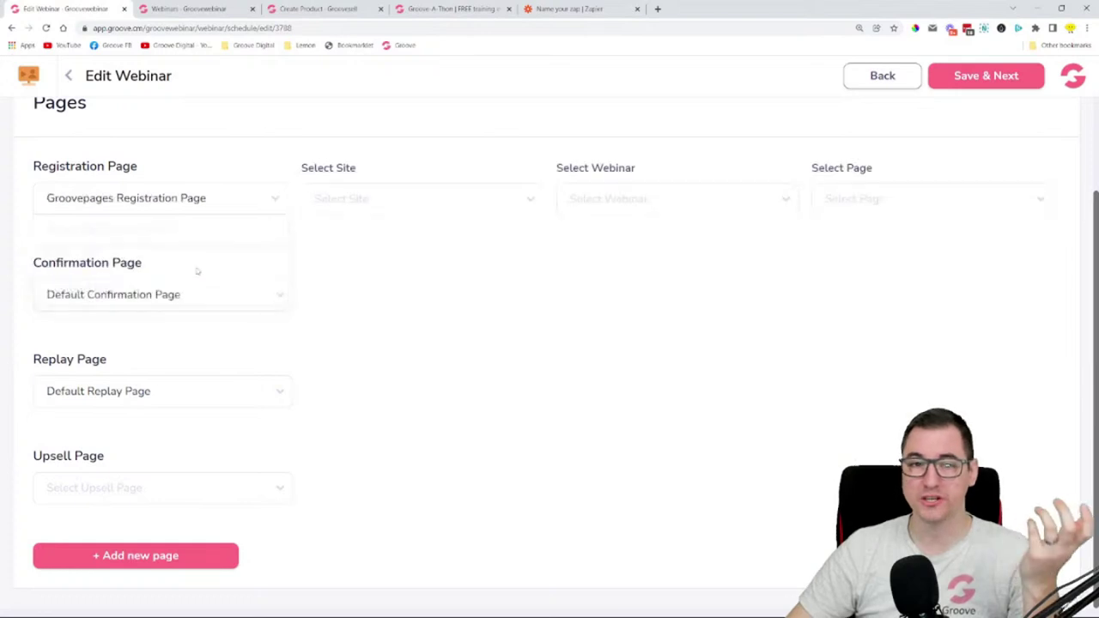
pyautogui.click(397, 202)
pyautogui.click(391, 290)
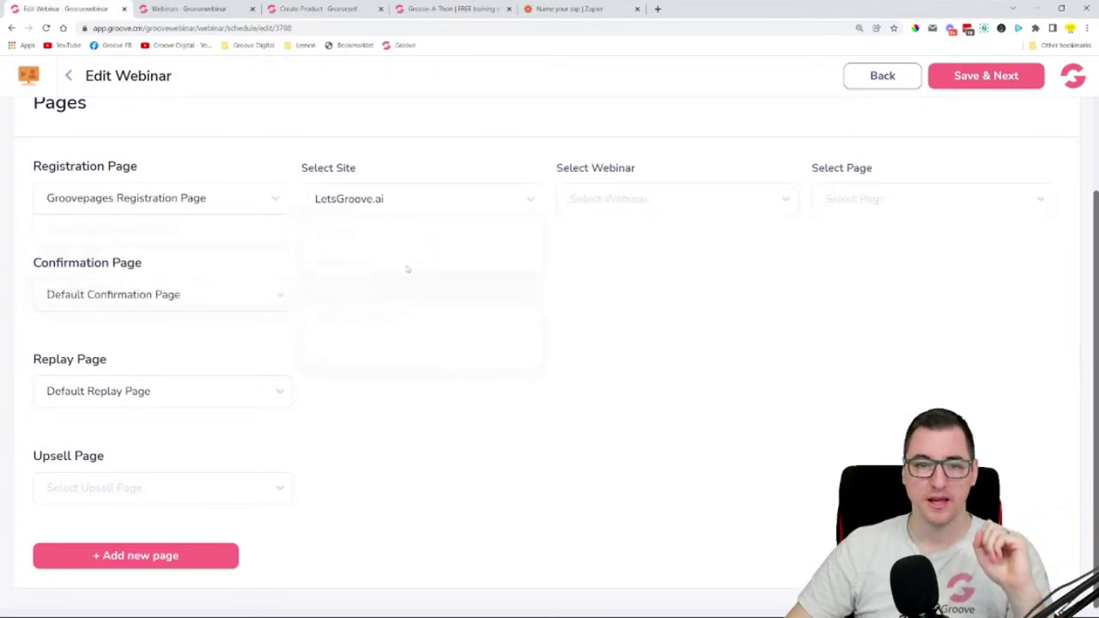
pyautogui.click(588, 206)
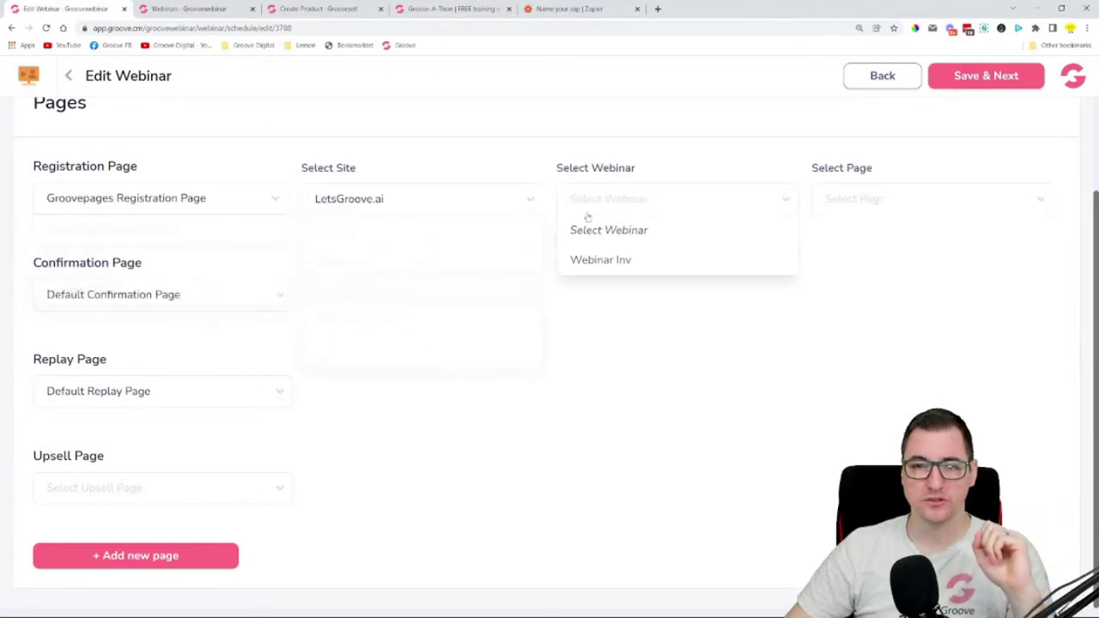
pyautogui.click(602, 268)
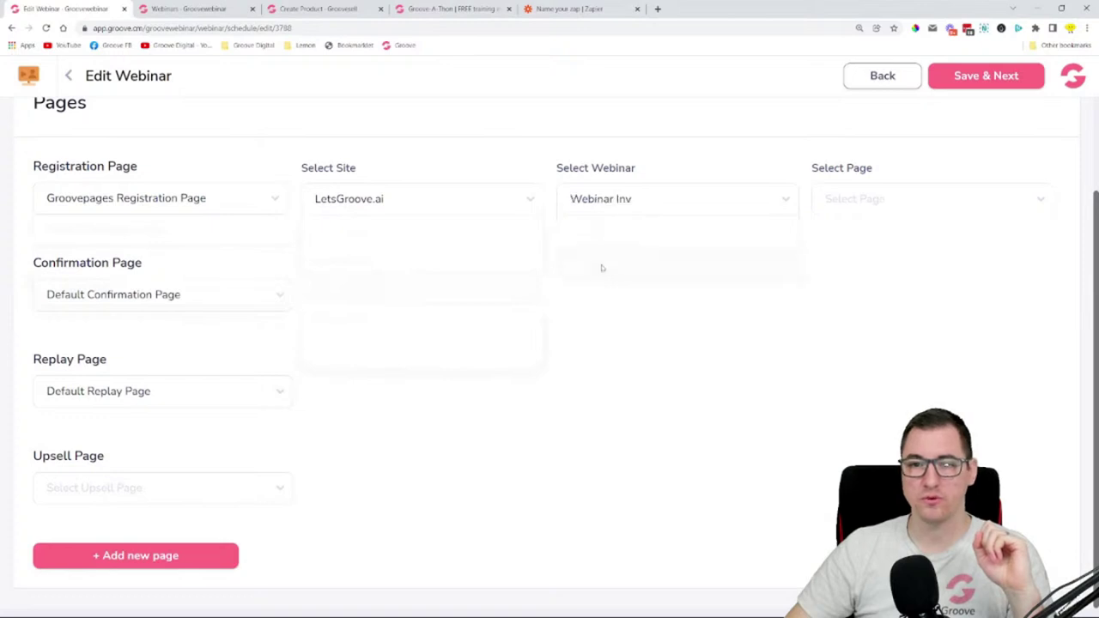
pyautogui.click(866, 201)
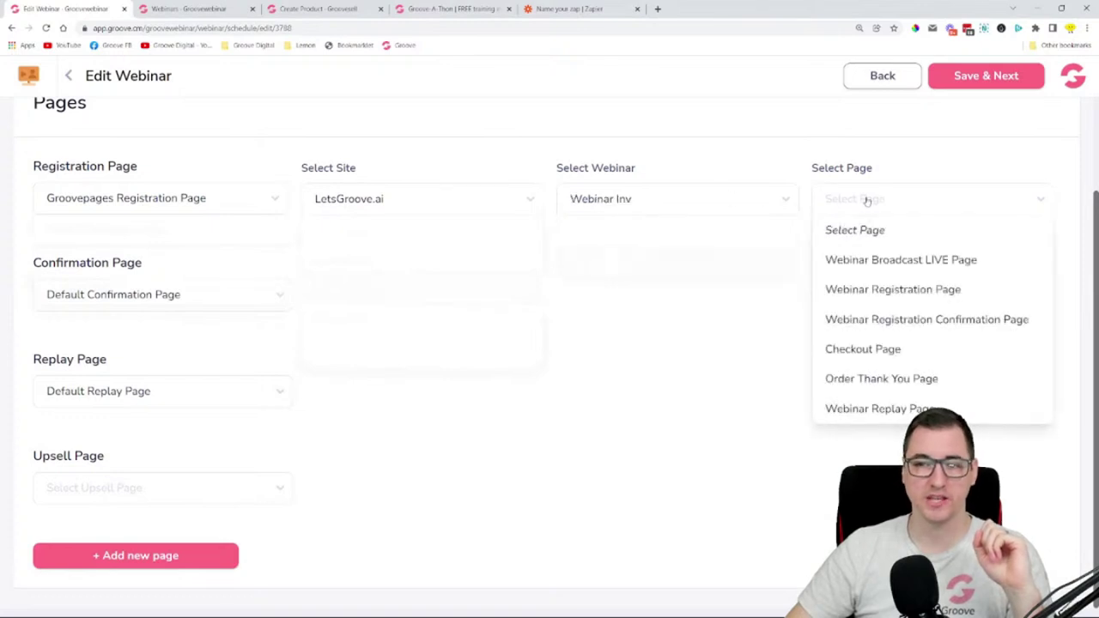
pyautogui.click(908, 291)
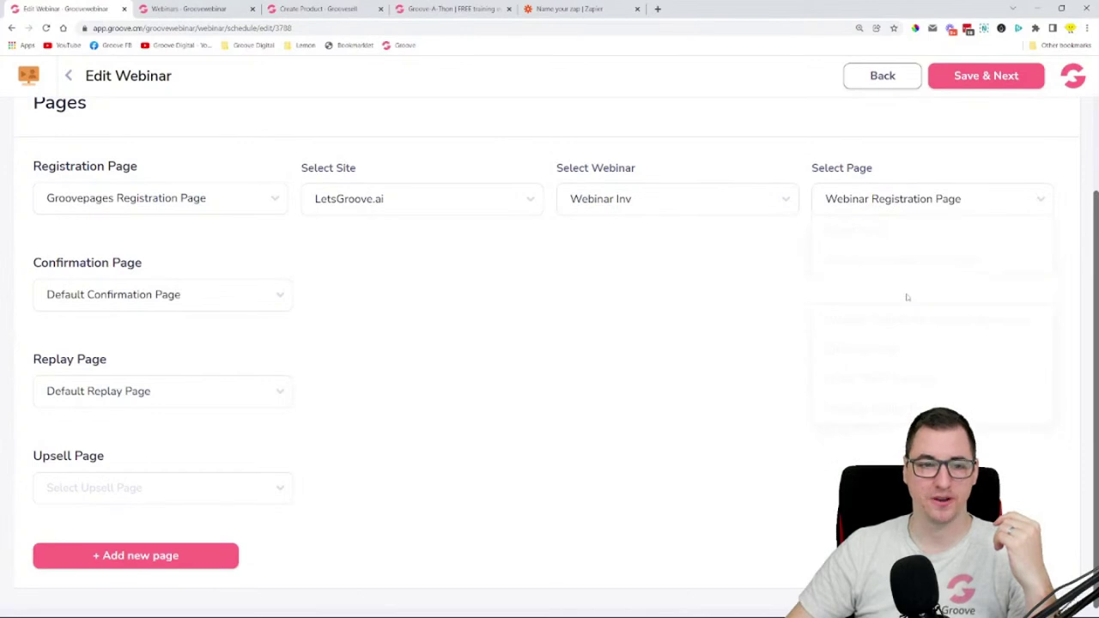
# - Set the confirmation page to LetsGroove.ai's Webinar Inv Webinar Registration Confirmation Page
pyautogui.click(97, 298)
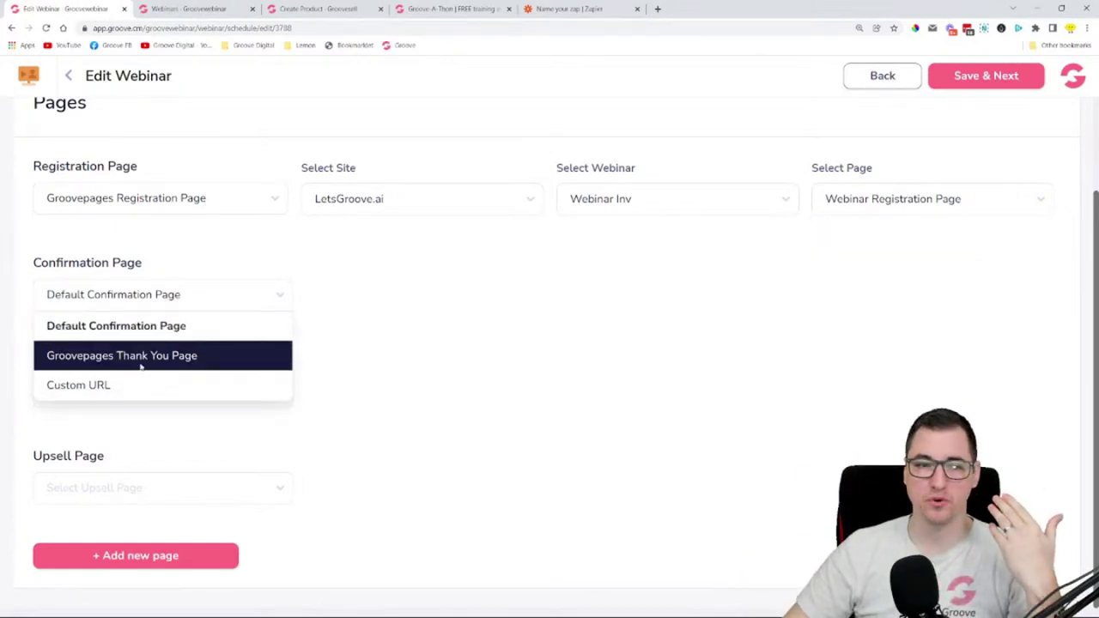
pyautogui.click(140, 356)
pyautogui.click(384, 295)
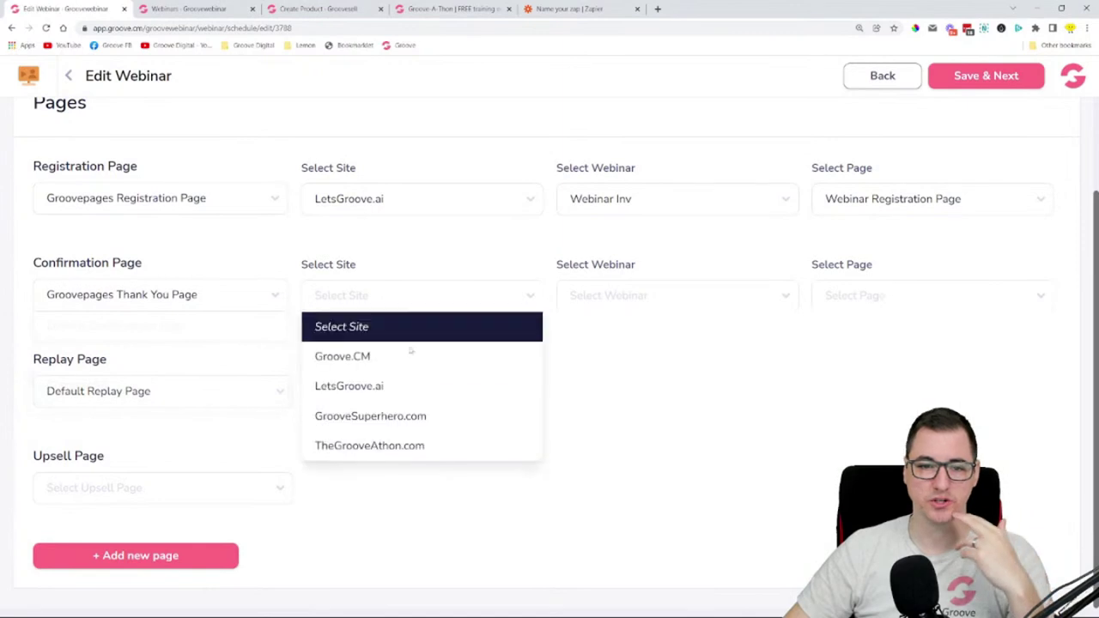
pyautogui.click(420, 385)
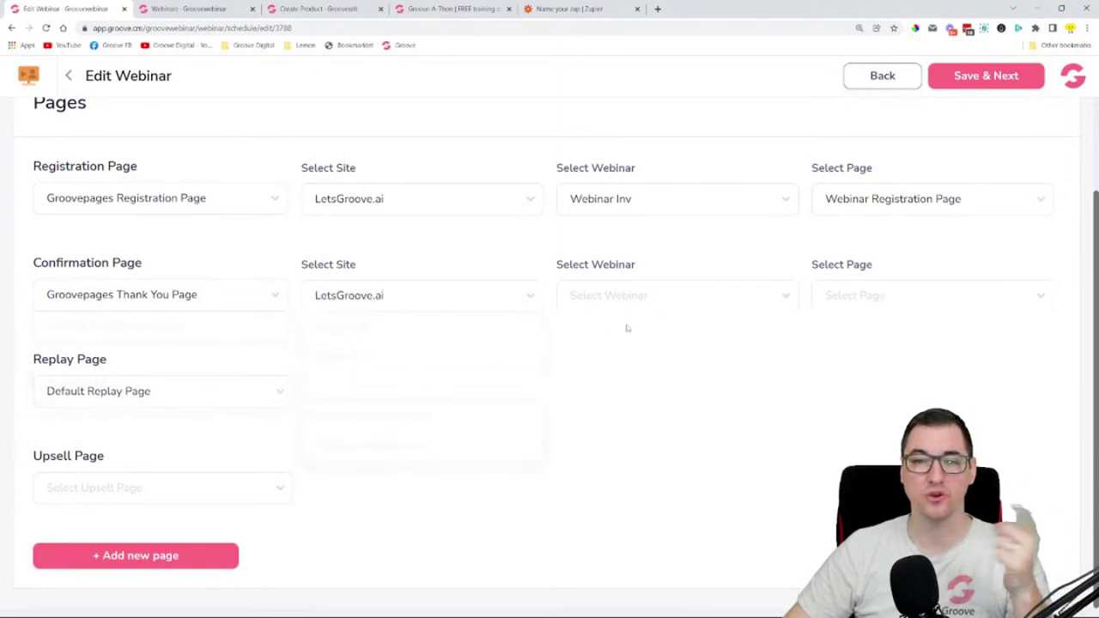
pyautogui.click(658, 296)
pyautogui.click(639, 355)
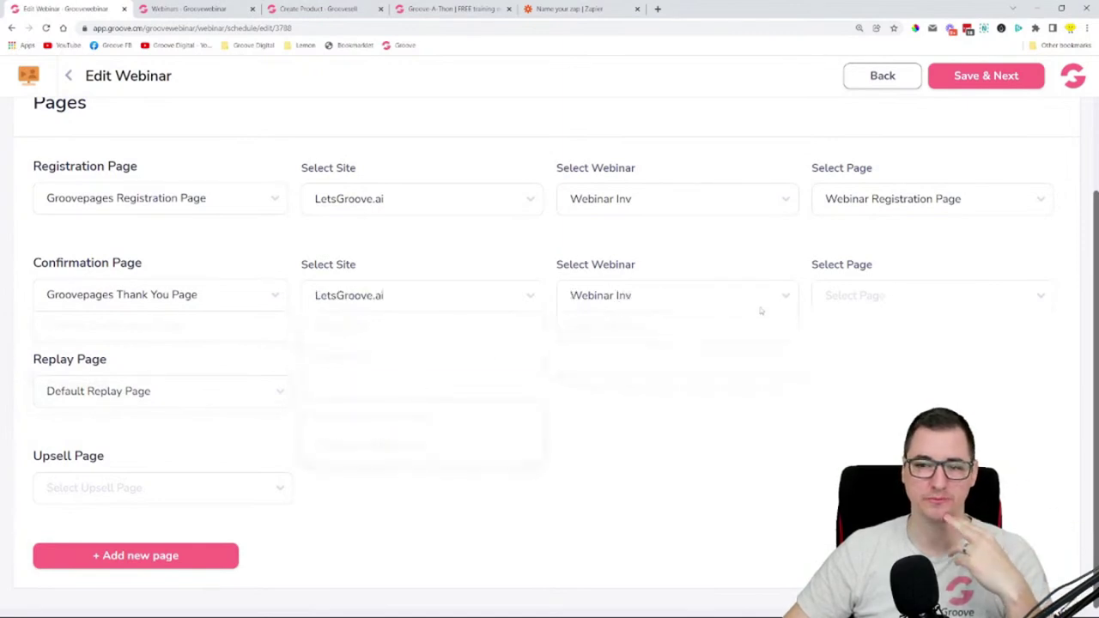
pyautogui.click(870, 293)
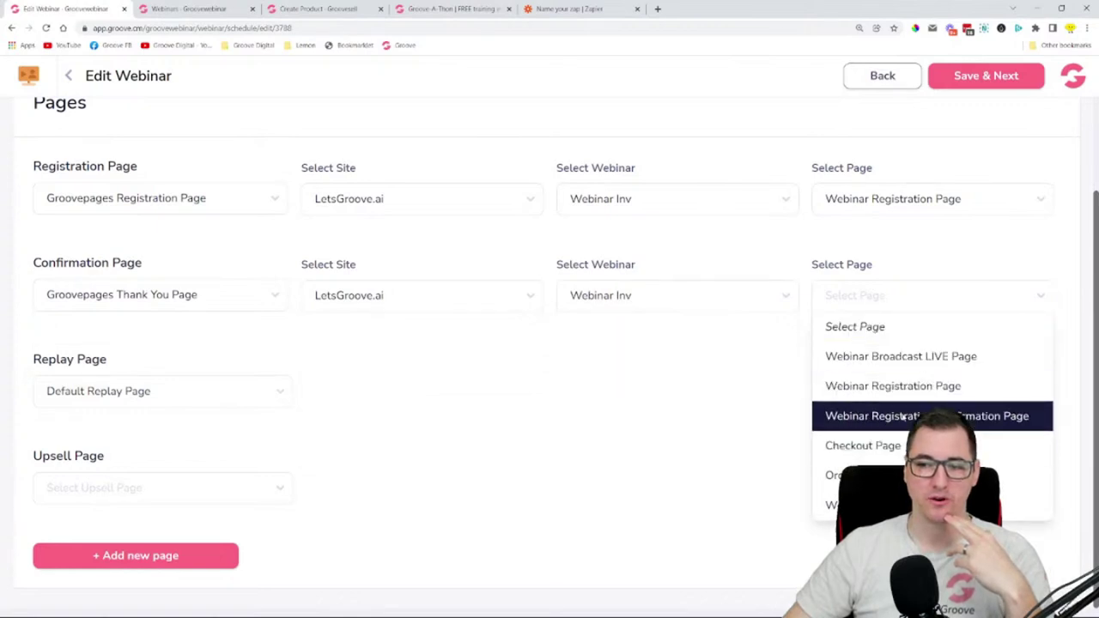
pyautogui.click(902, 417)
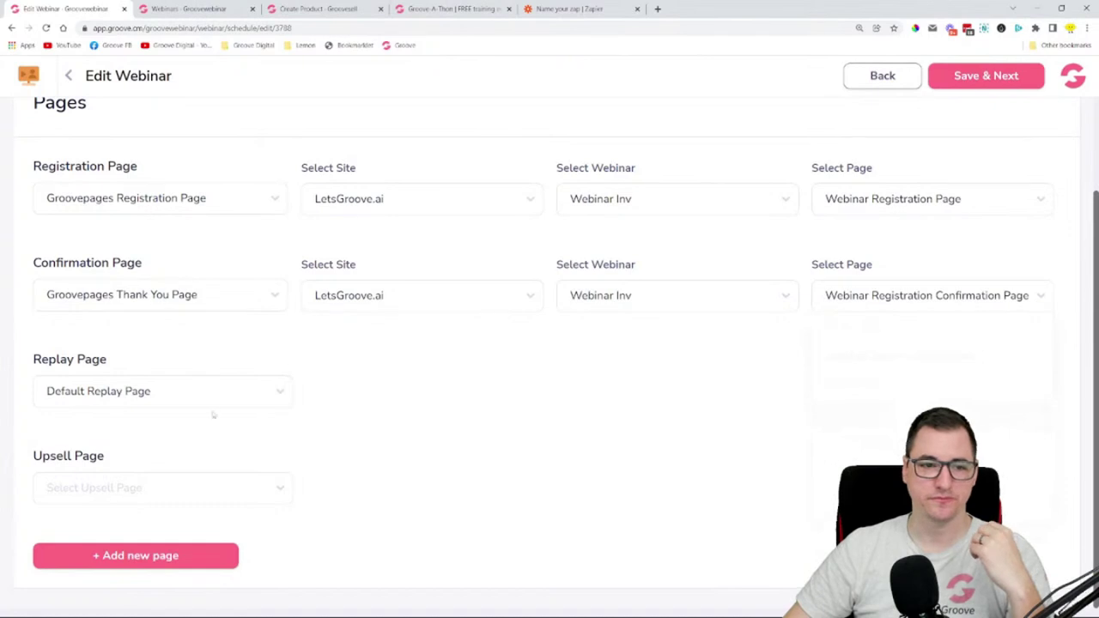
# - Revert the confirmation page to the default
pyautogui.click(128, 394)
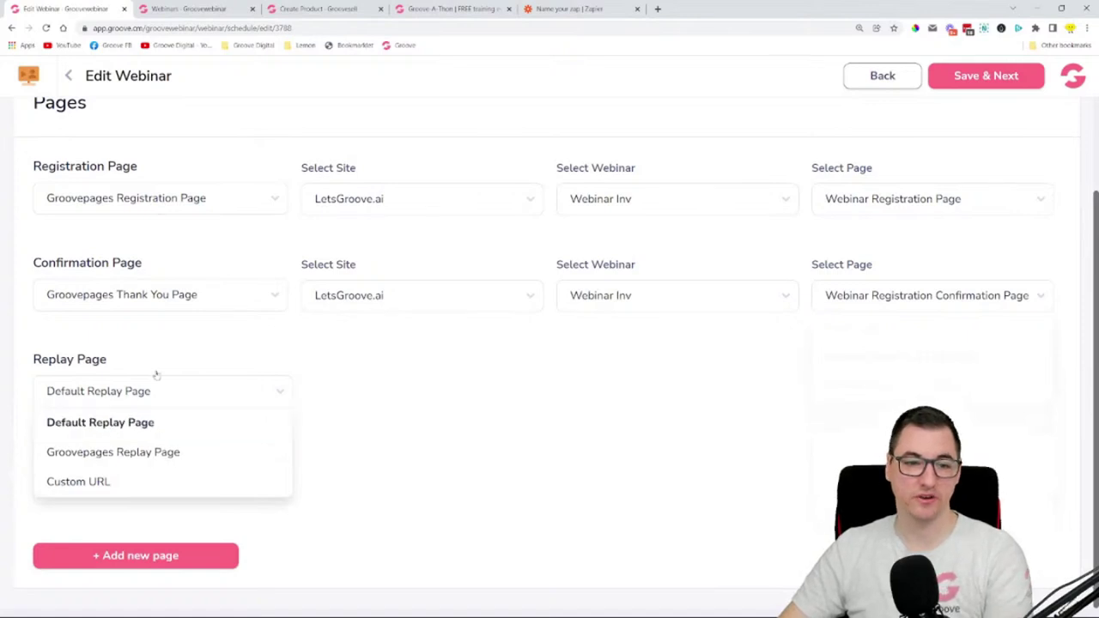
pyautogui.click(163, 301)
pyautogui.click(168, 320)
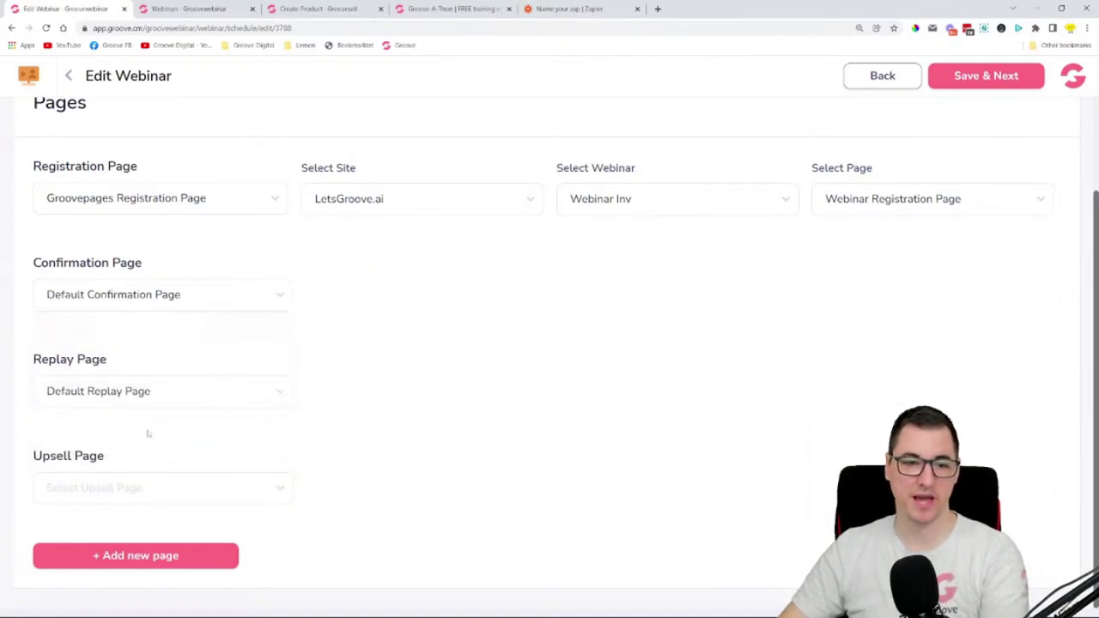
# - Try a Groovepages upsell page and an extra custom page, then clear the upsell selection
pyautogui.click(108, 498)
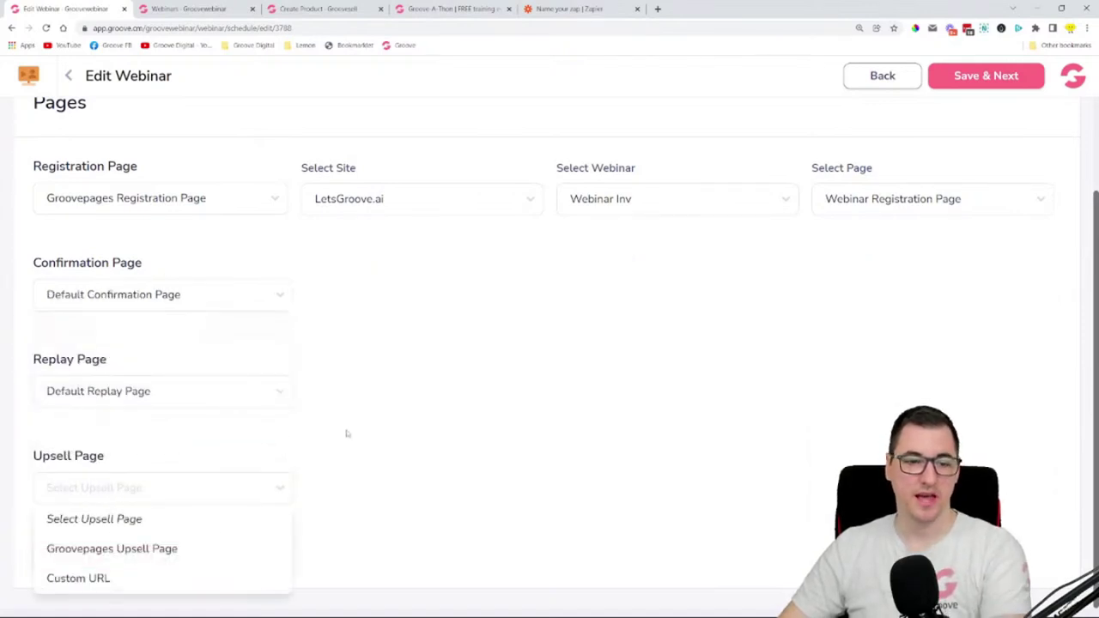
pyautogui.click(135, 553)
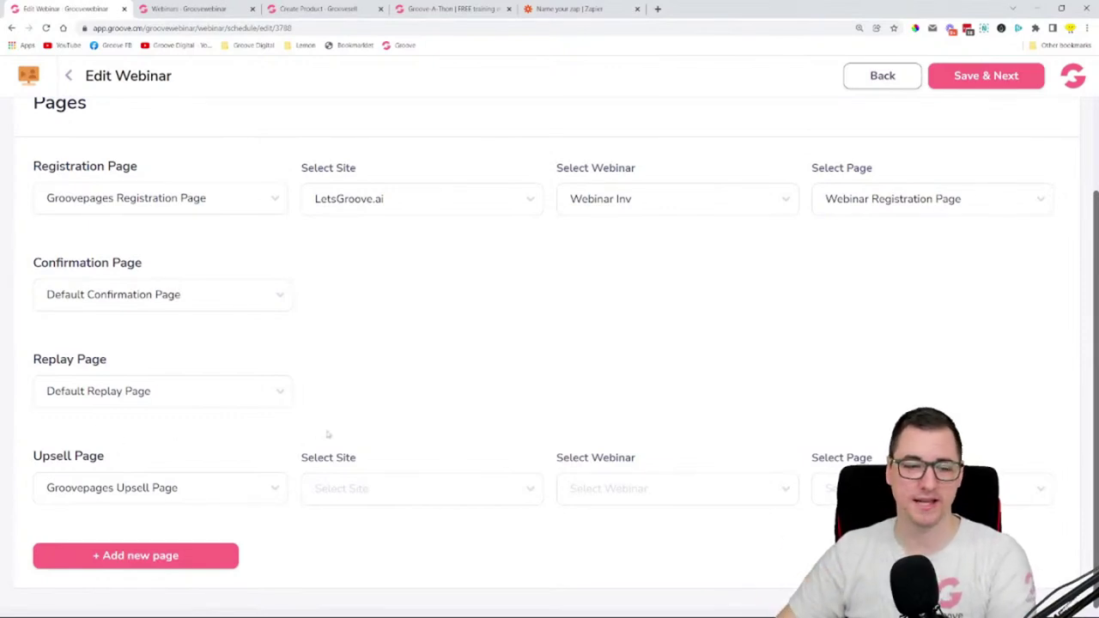
pyautogui.click(174, 554)
pyautogui.scroll(-3, 403, 351)
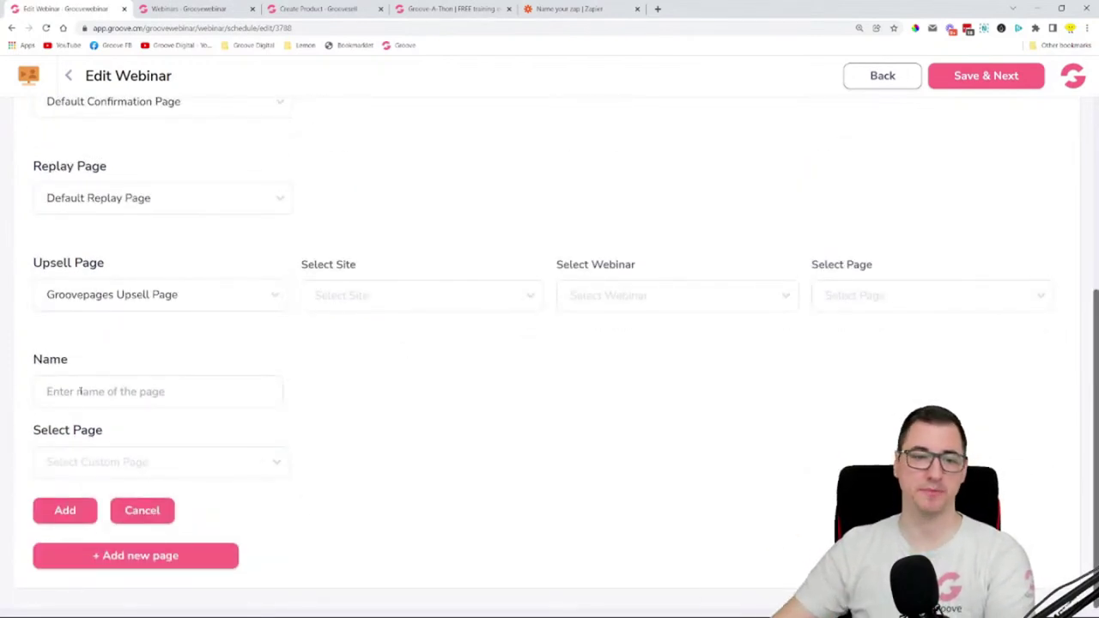
pyautogui.scroll(4, 502, 408)
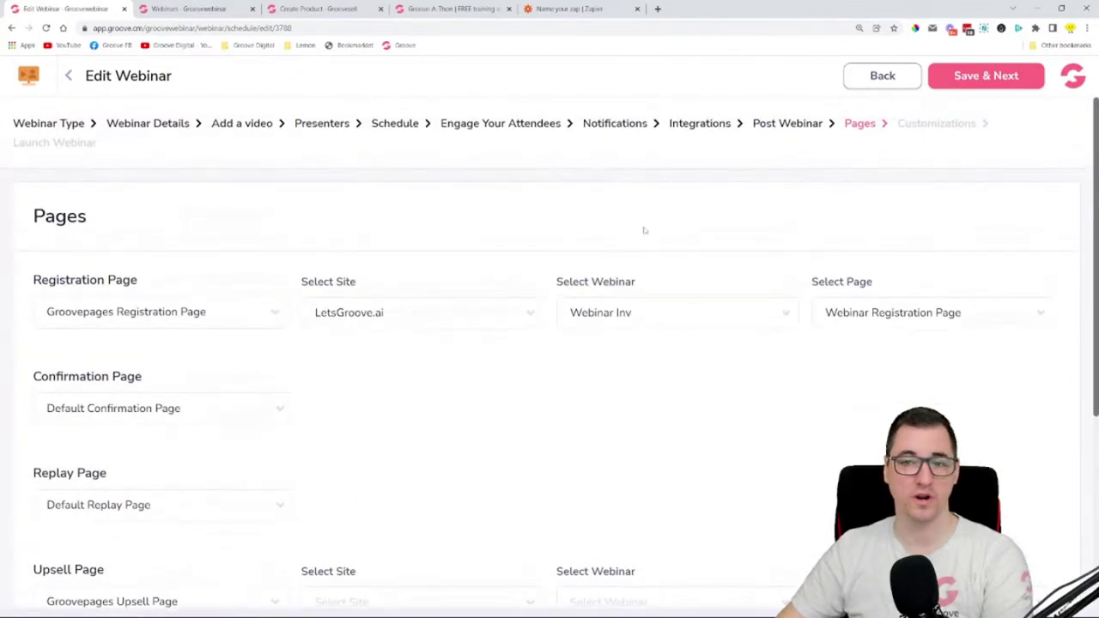
pyautogui.scroll(-4, 430, 386)
pyautogui.click(111, 510)
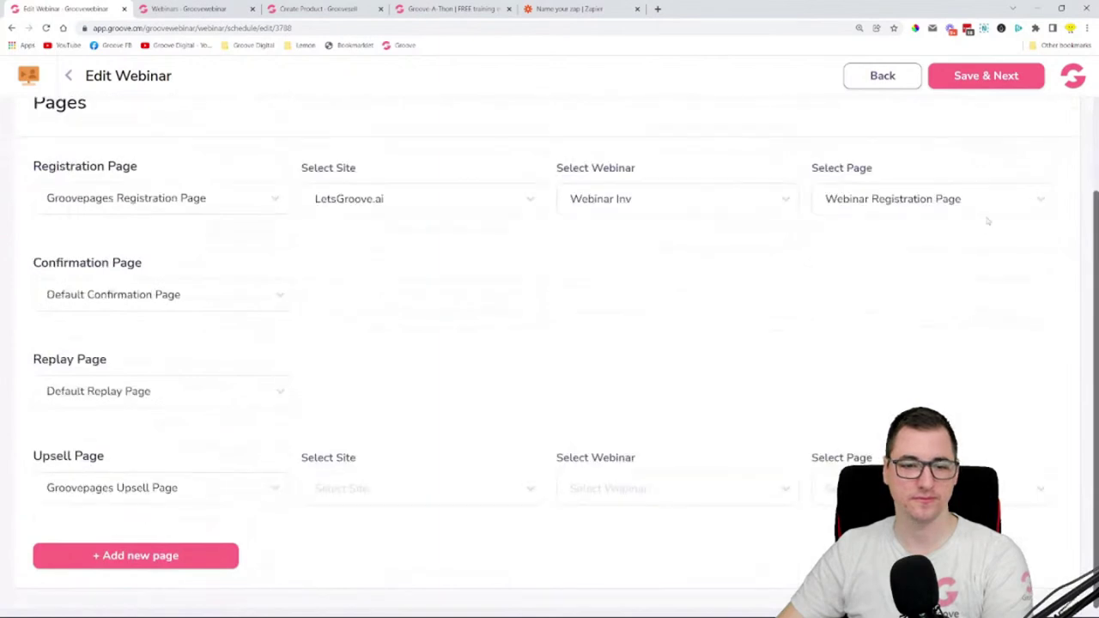
pyautogui.scroll(2, 986, 221)
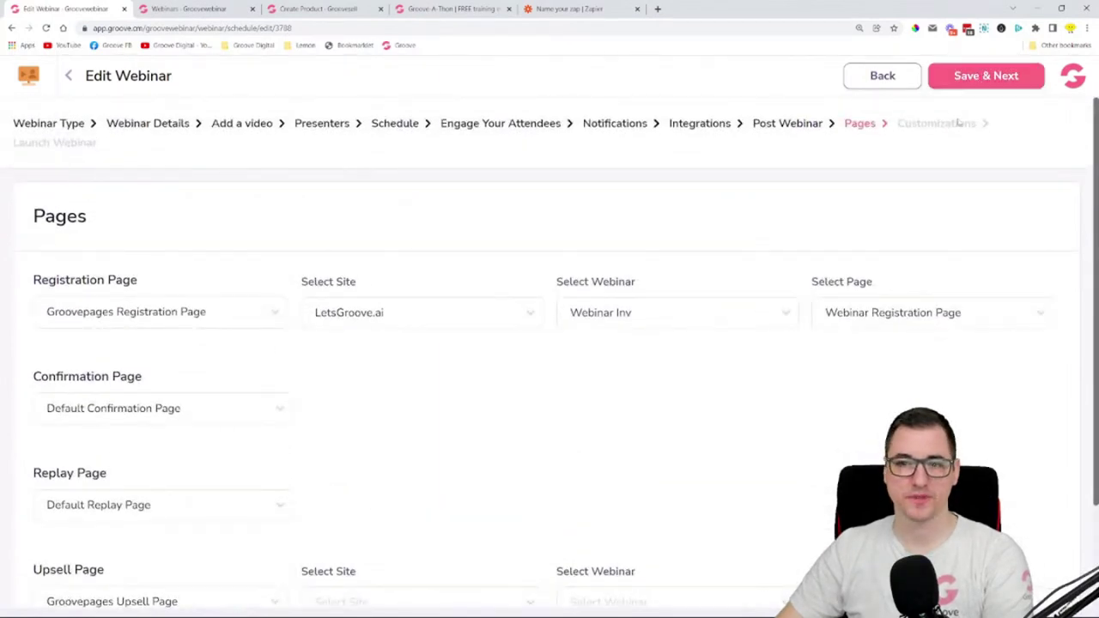
pyautogui.scroll(-2, 729, 265)
pyautogui.click(164, 475)
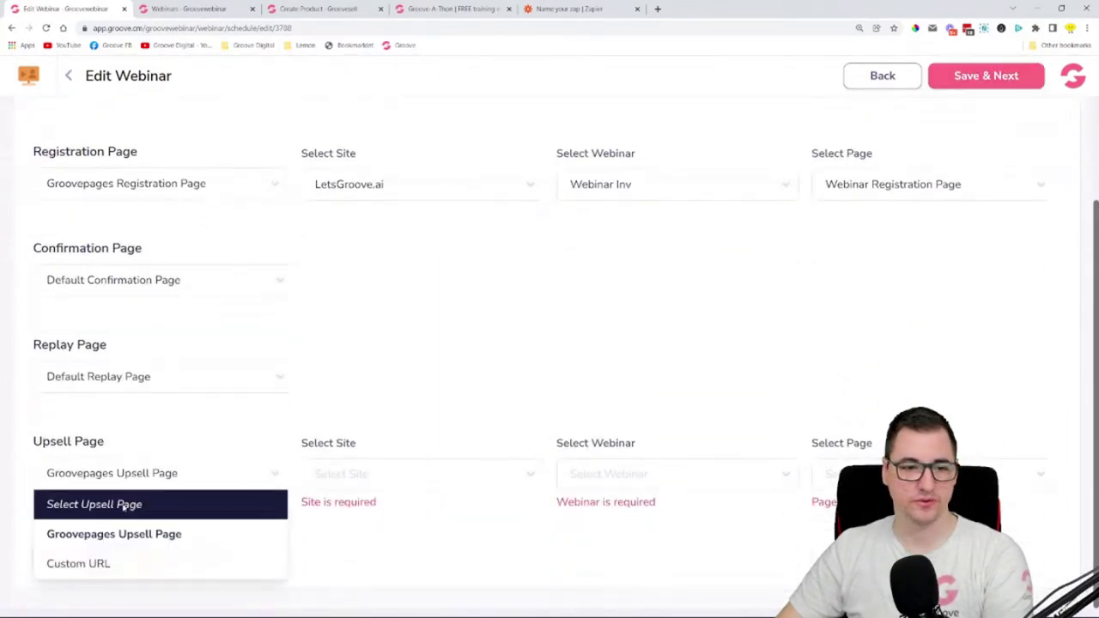
pyautogui.click(98, 503)
# - Save the pages, then set the brand primary colour to yellow and secondary to black
pyautogui.click(1029, 75)
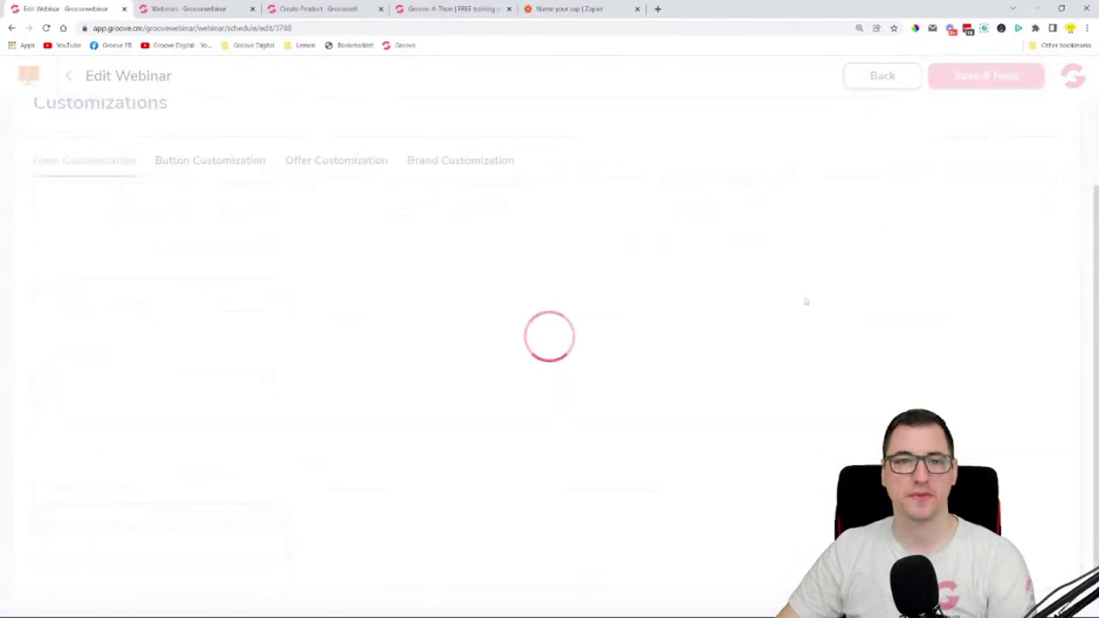
pyautogui.scroll(3, 353, 371)
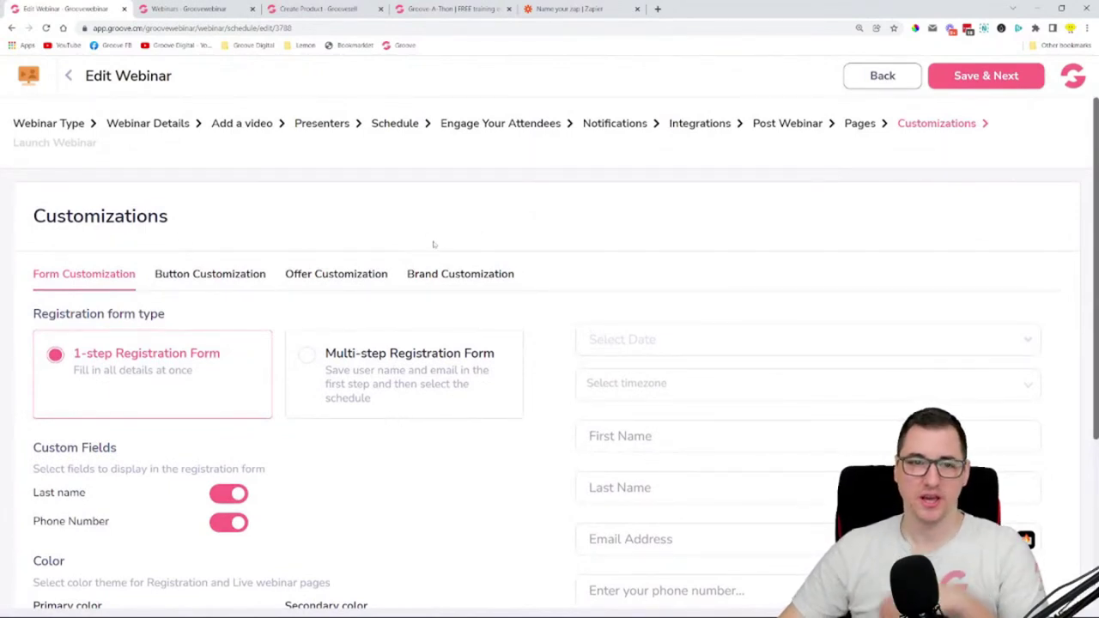
pyautogui.click(467, 271)
pyautogui.scroll(-2, 485, 245)
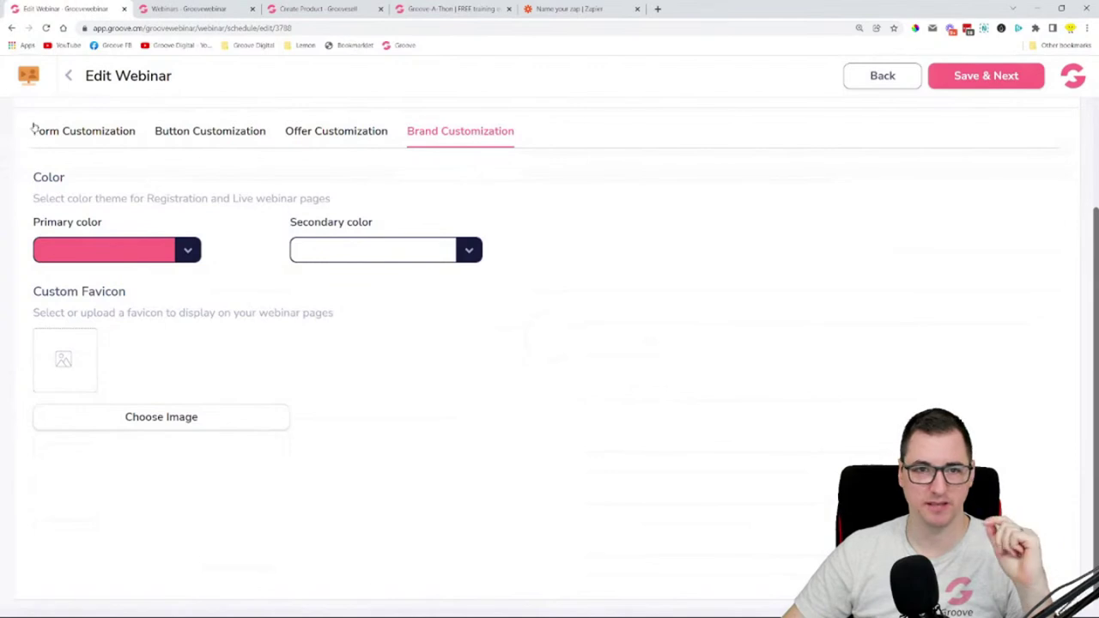
pyautogui.click(188, 252)
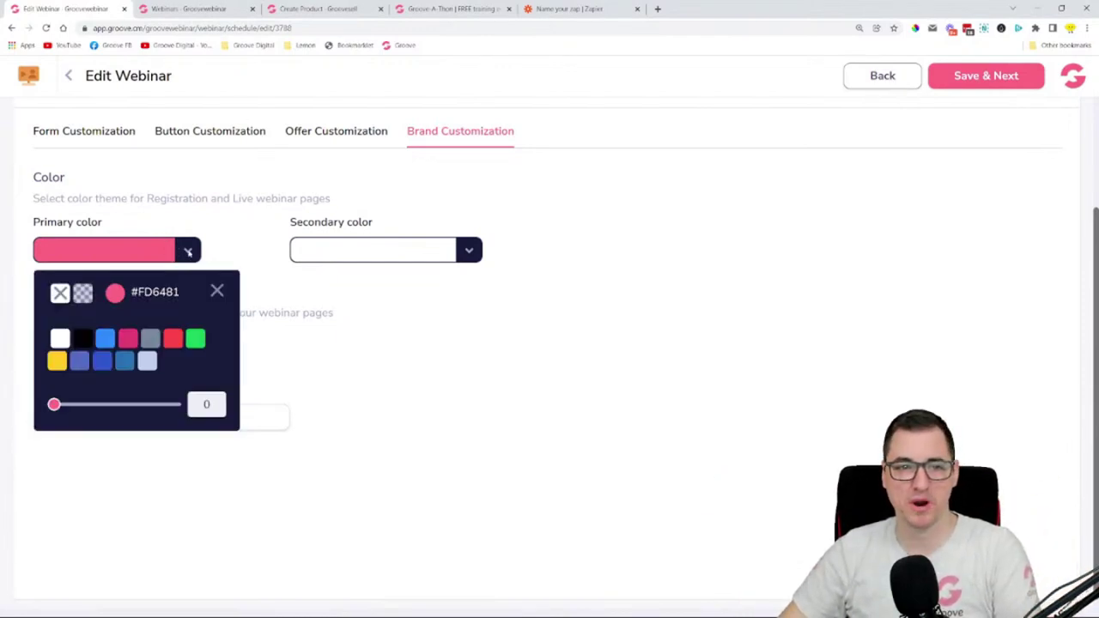
pyautogui.moveTo(62, 370)
pyautogui.click(57, 435)
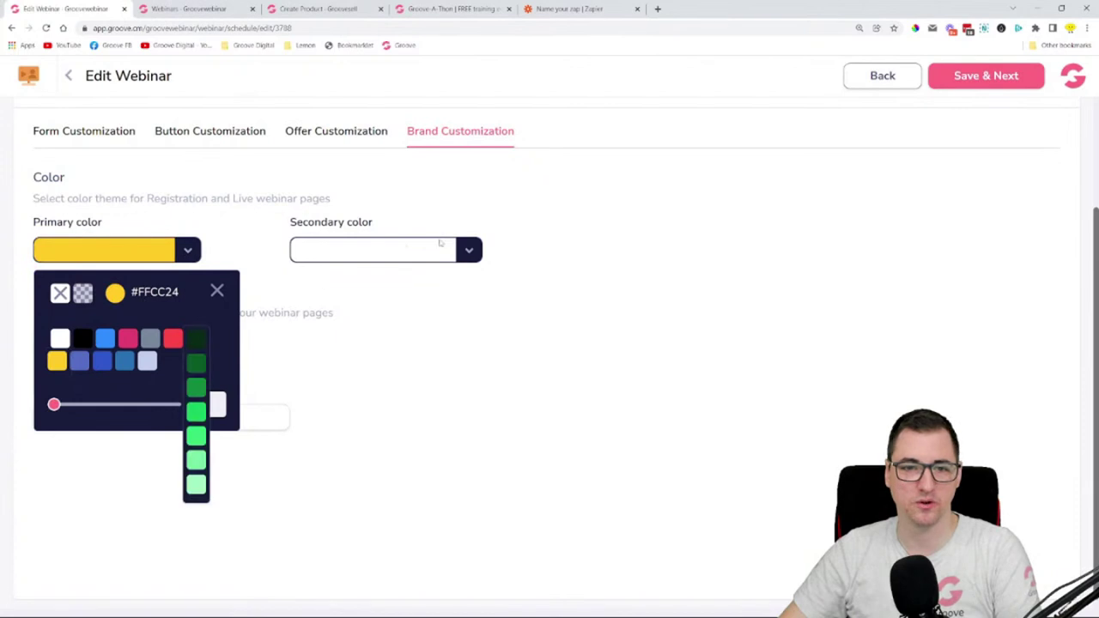
pyautogui.click(441, 244)
pyautogui.click(469, 250)
pyautogui.moveTo(370, 341)
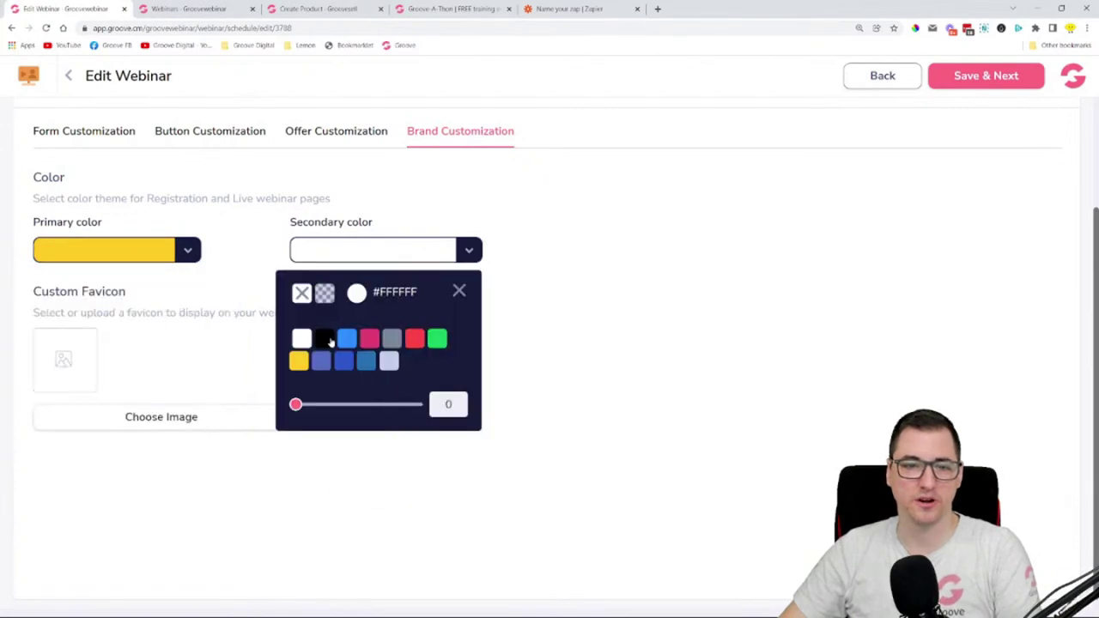
pyautogui.click(325, 338)
pyautogui.click(460, 293)
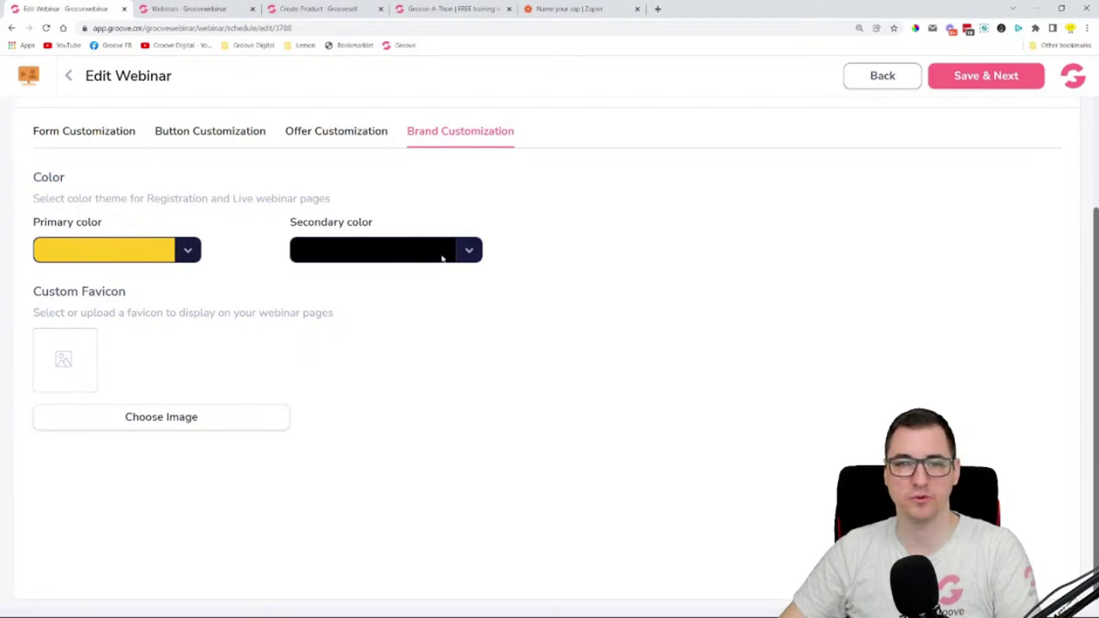
pyautogui.click(153, 418)
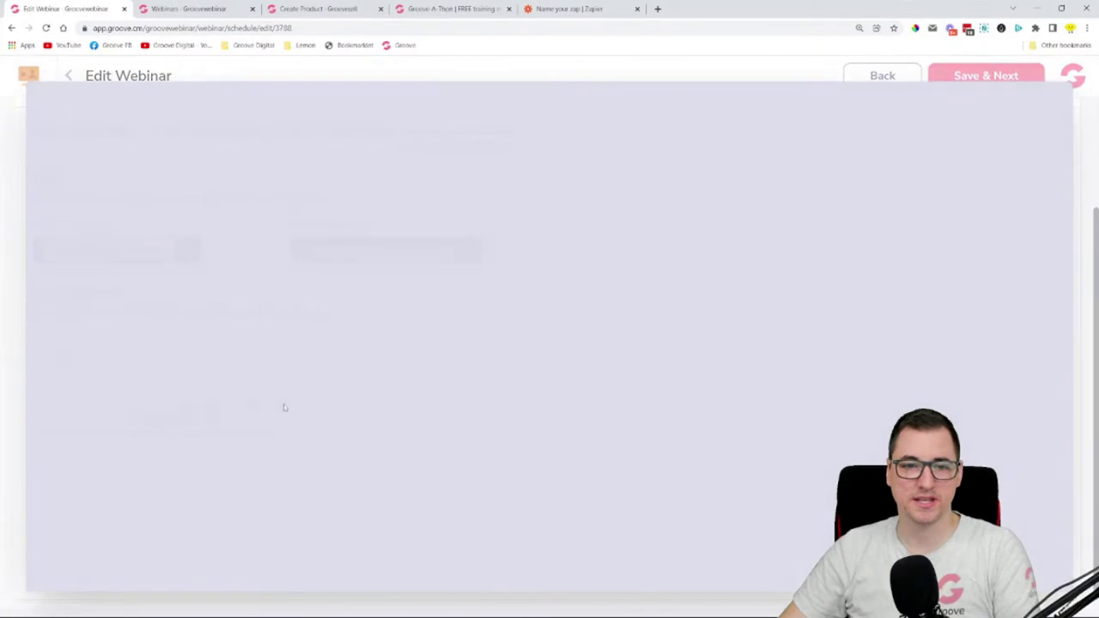
pyautogui.scroll(-3, 466, 307)
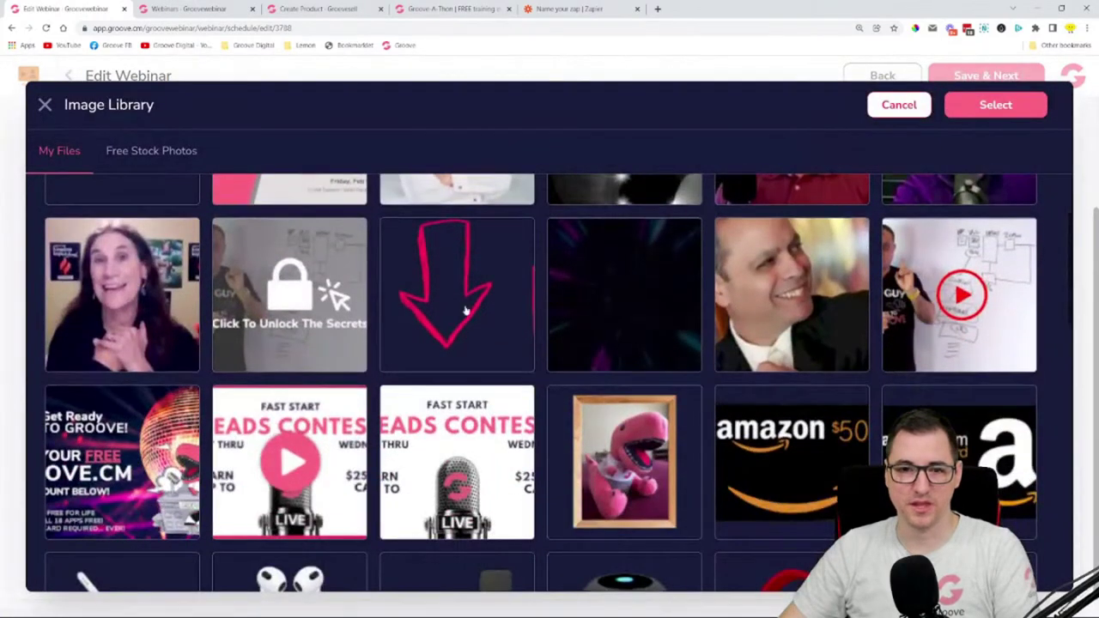
pyautogui.click(471, 309)
pyautogui.scroll(-6, 385, 311)
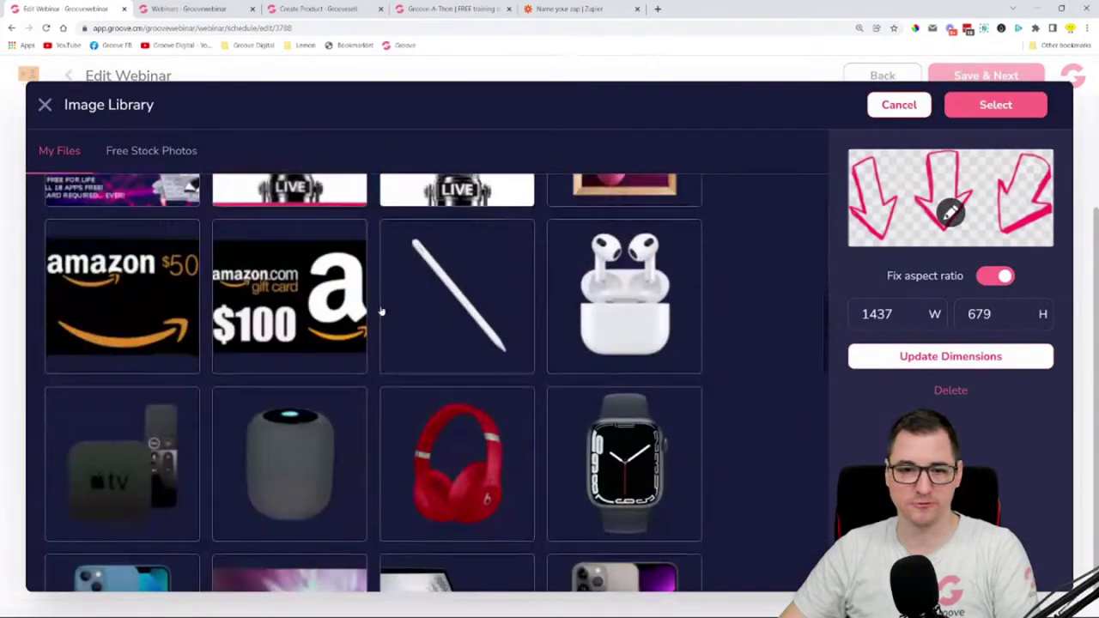
pyautogui.scroll(-4, 558, 284)
pyautogui.scroll(1, 515, 292)
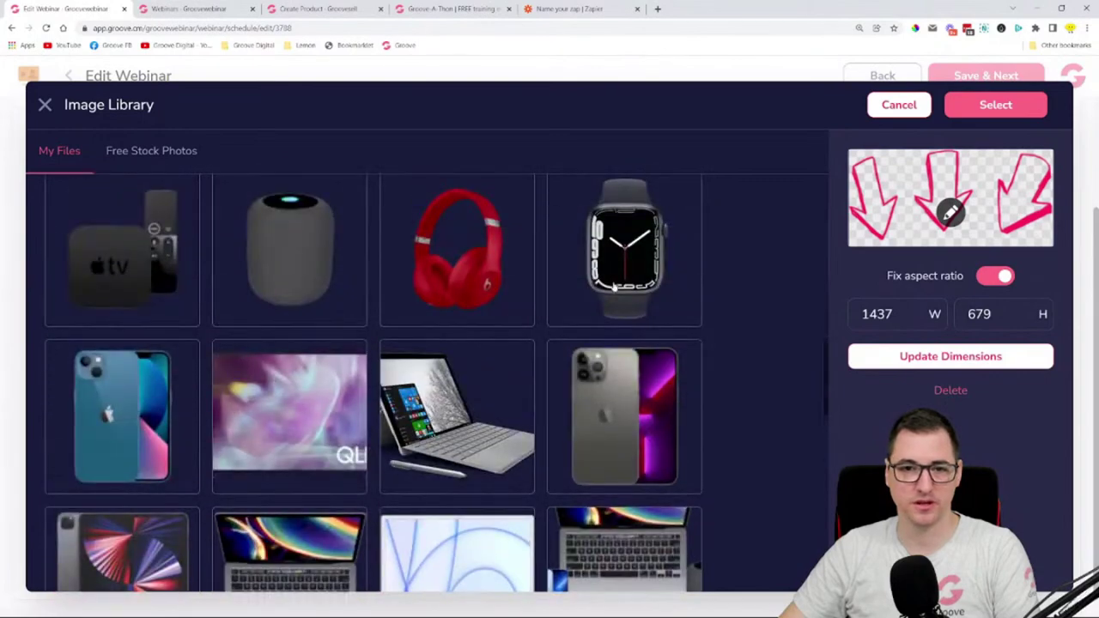
pyautogui.click(496, 294)
pyautogui.click(994, 107)
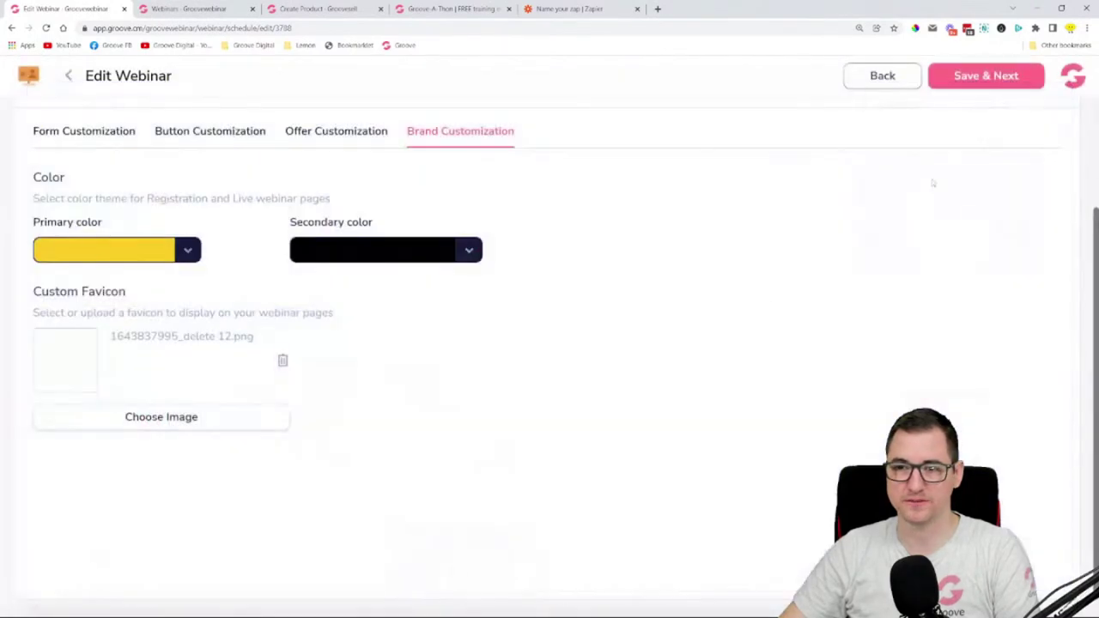
pyautogui.scroll(2, 424, 431)
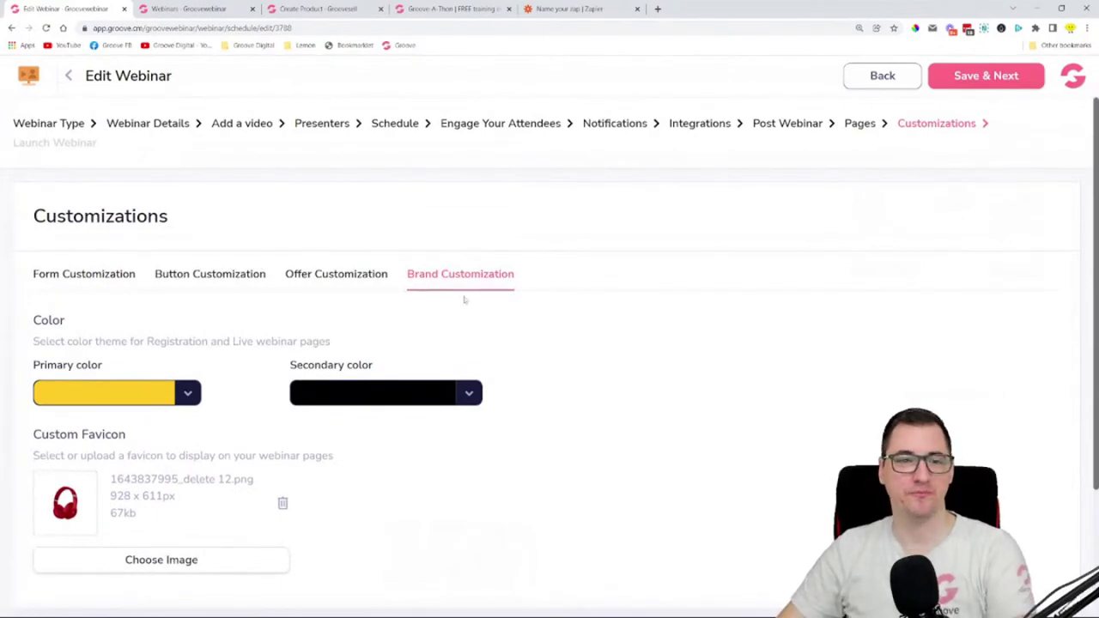
# - Open the registration form settings and preview the 1-step form's date and timezone choices
pyautogui.click(123, 282)
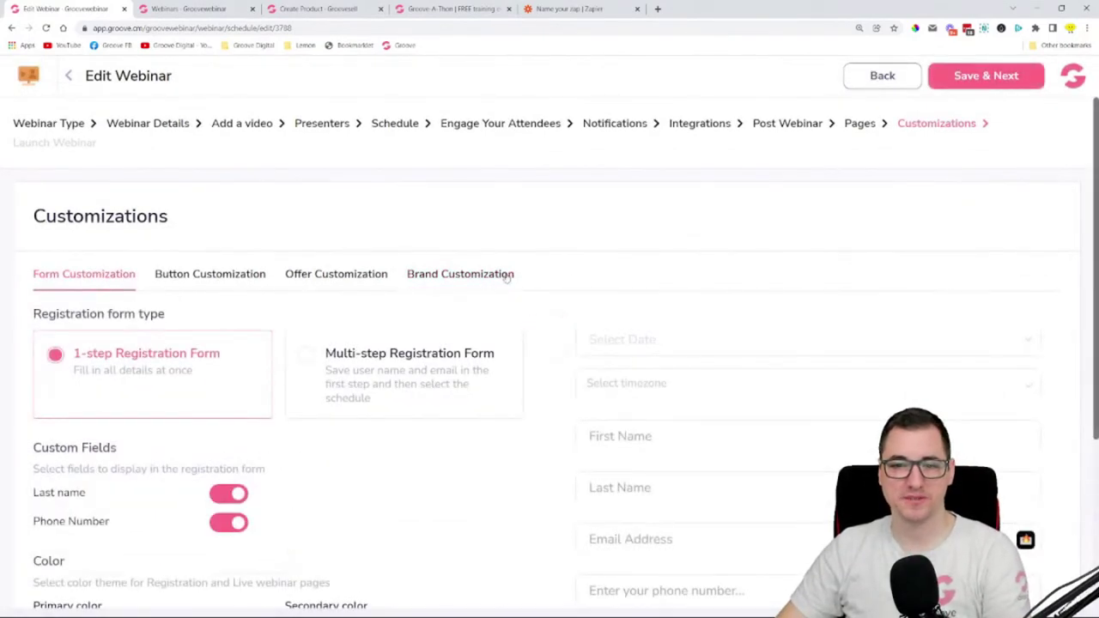
pyautogui.scroll(-3, 575, 272)
pyautogui.scroll(2, 574, 268)
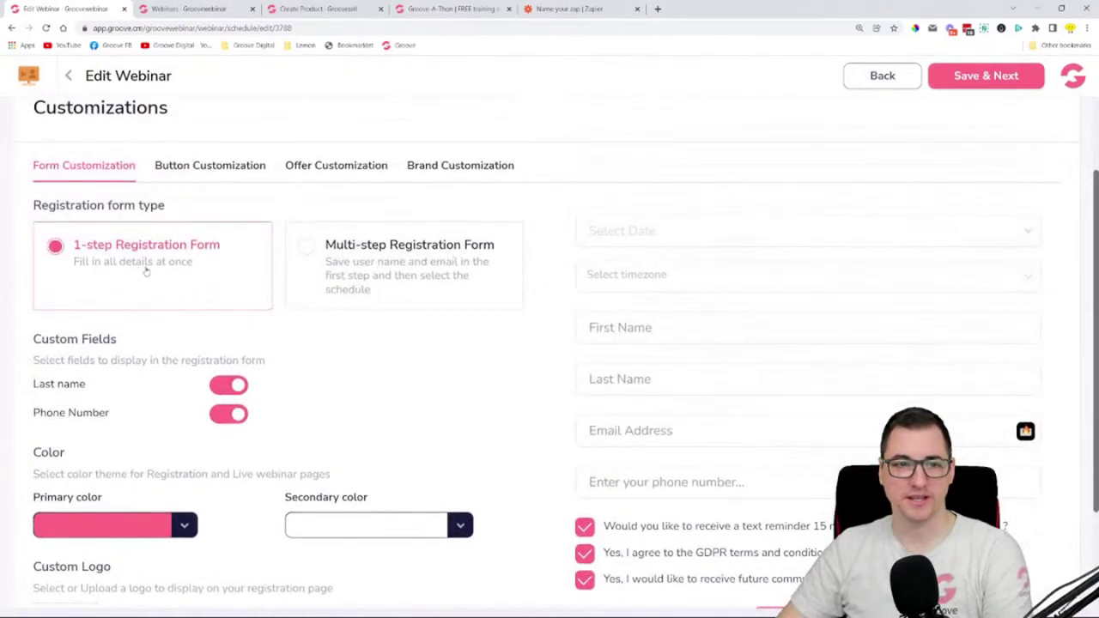
pyautogui.click(445, 261)
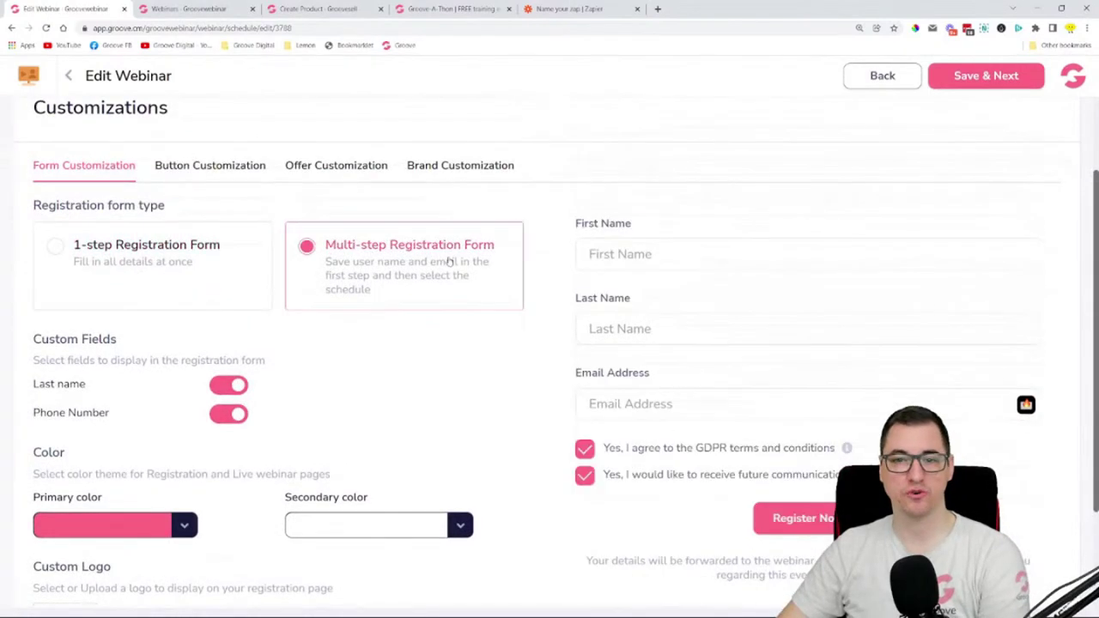
pyautogui.click(199, 254)
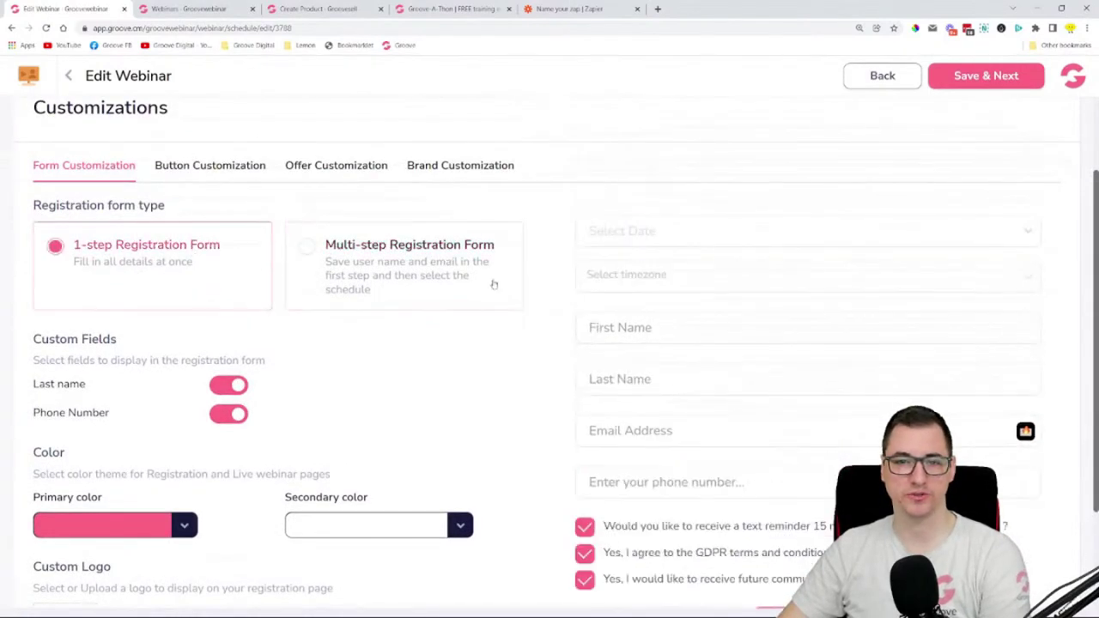
pyautogui.click(666, 234)
pyautogui.click(668, 240)
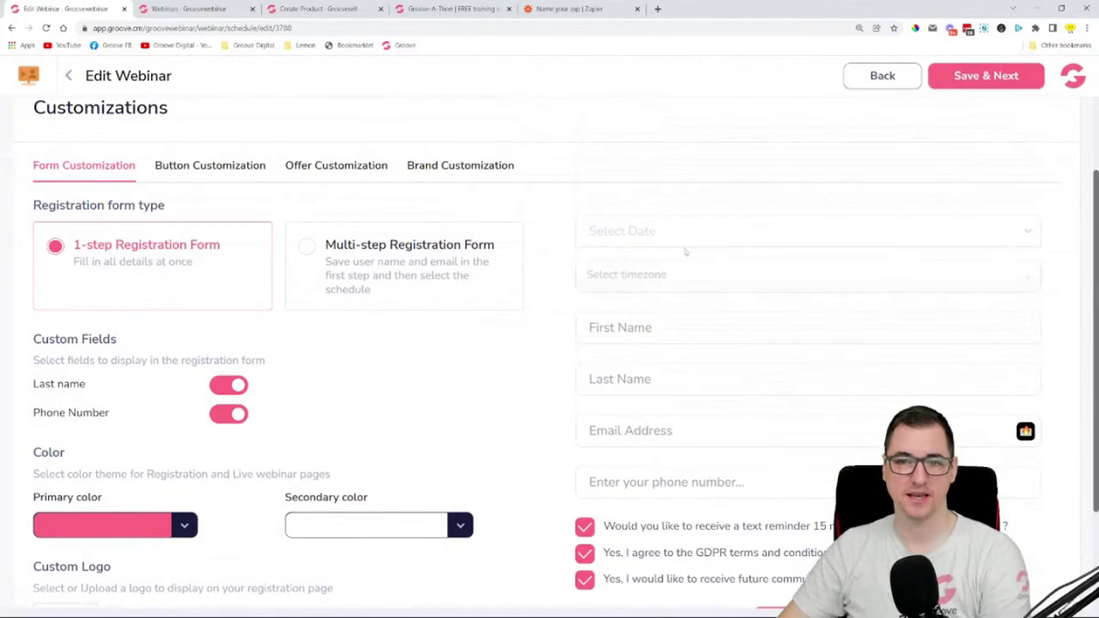
pyautogui.click(674, 273)
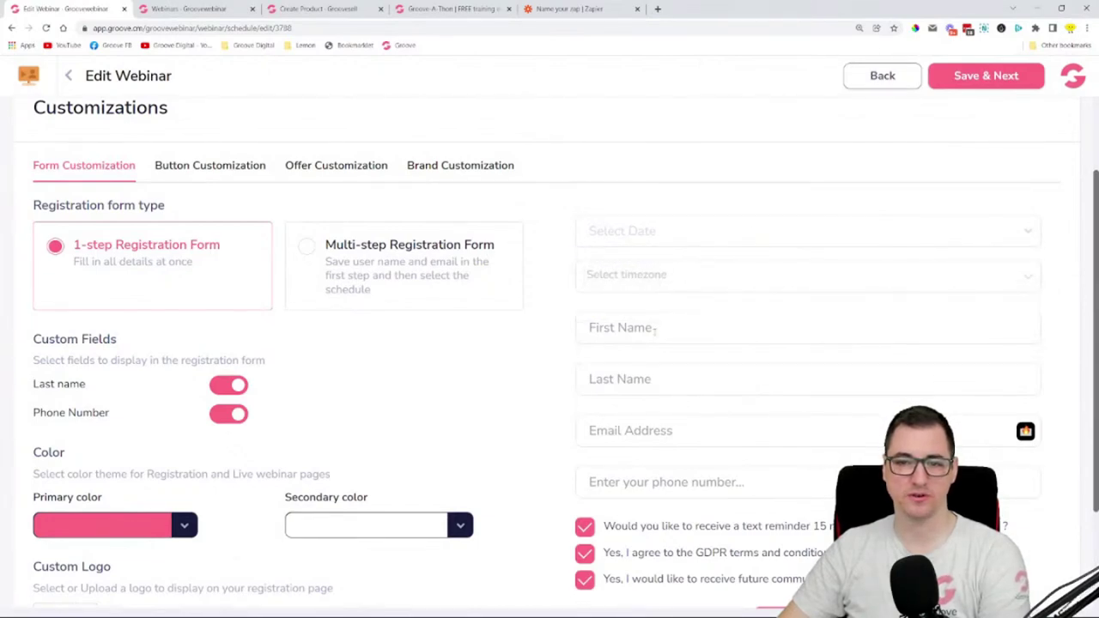
pyautogui.scroll(-2, 673, 220)
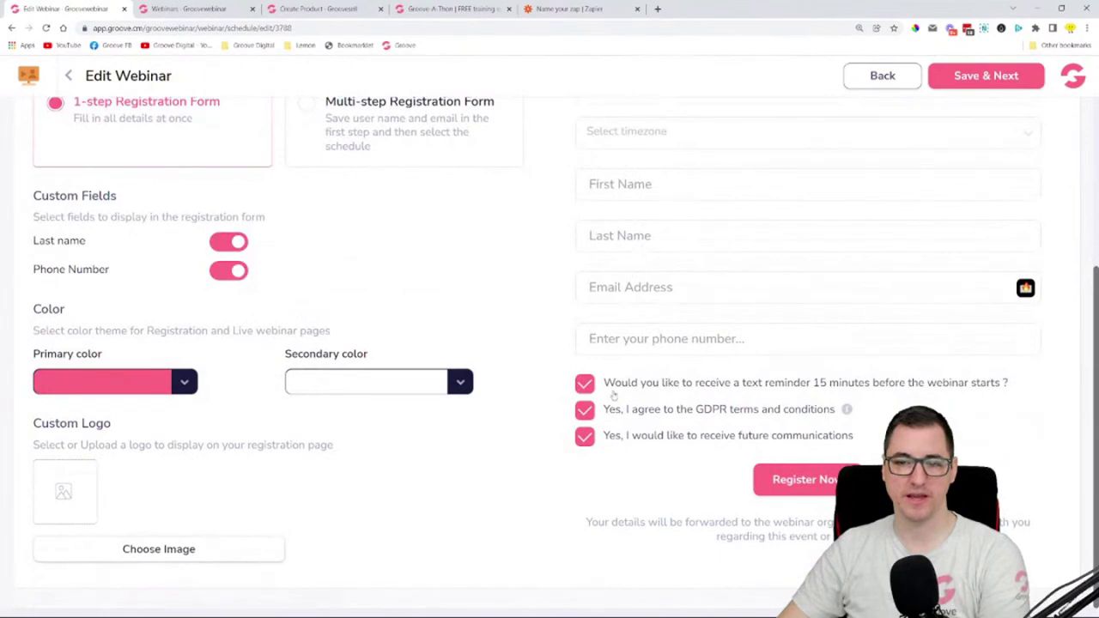
pyautogui.scroll(3, 712, 467)
# - Preview the multi-step form's steps, then return to the 1-step Registration Form
pyautogui.click(406, 337)
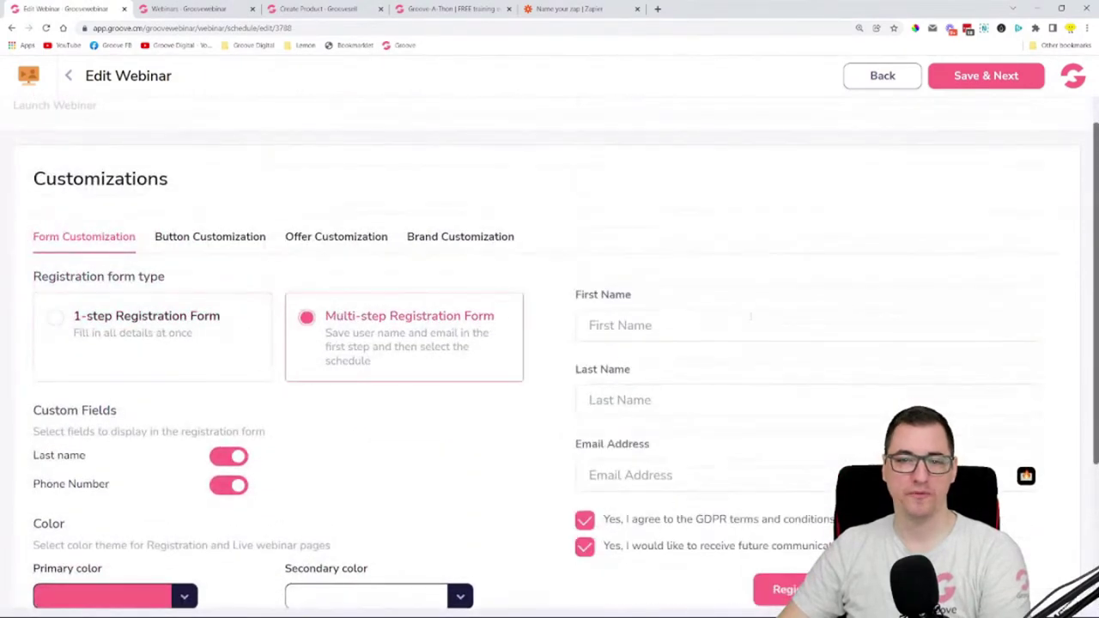
pyautogui.scroll(-2, 722, 285)
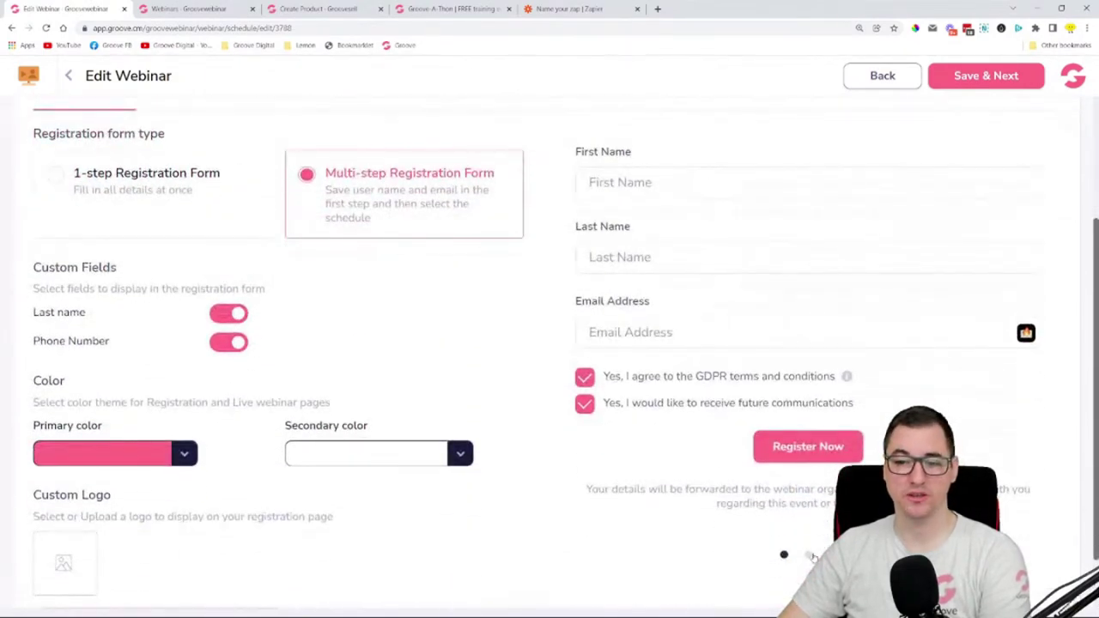
pyautogui.click(809, 556)
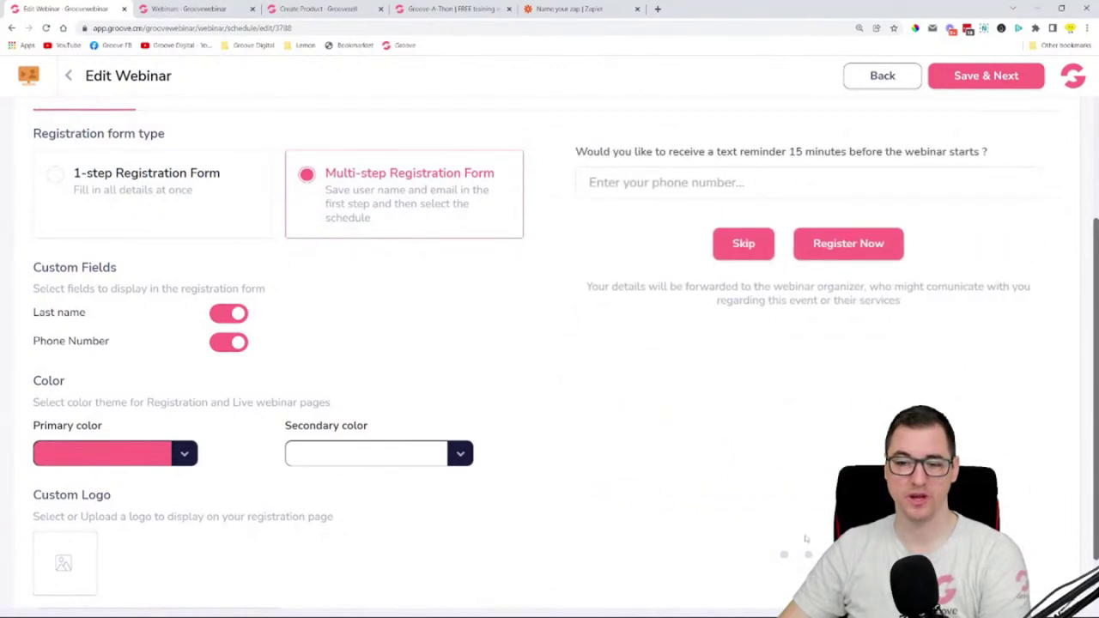
pyautogui.click(784, 557)
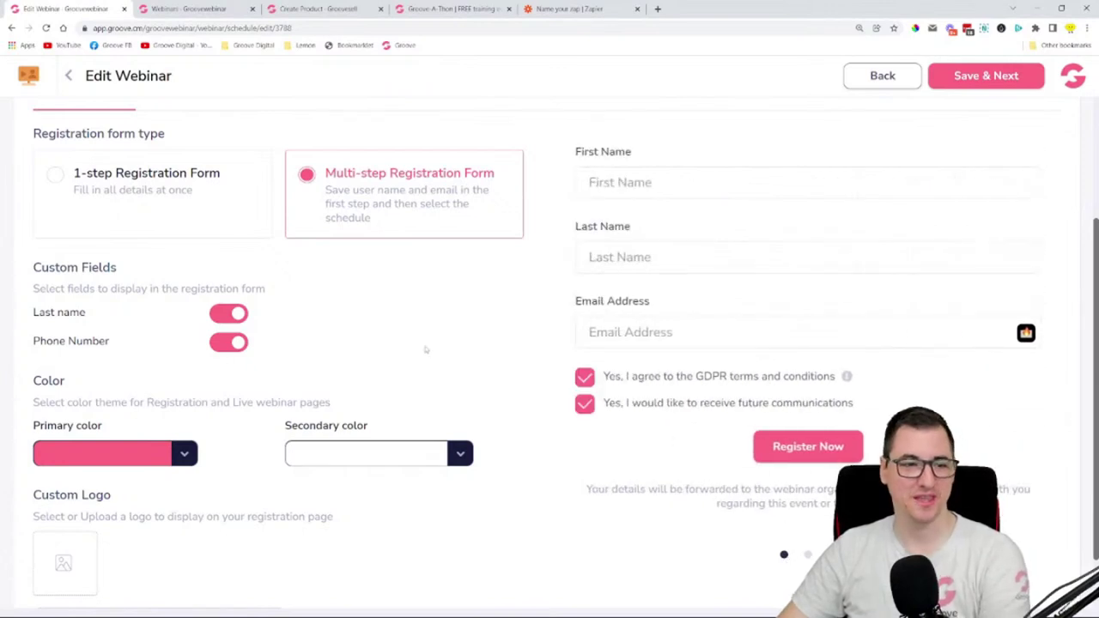
pyautogui.scroll(3, 425, 350)
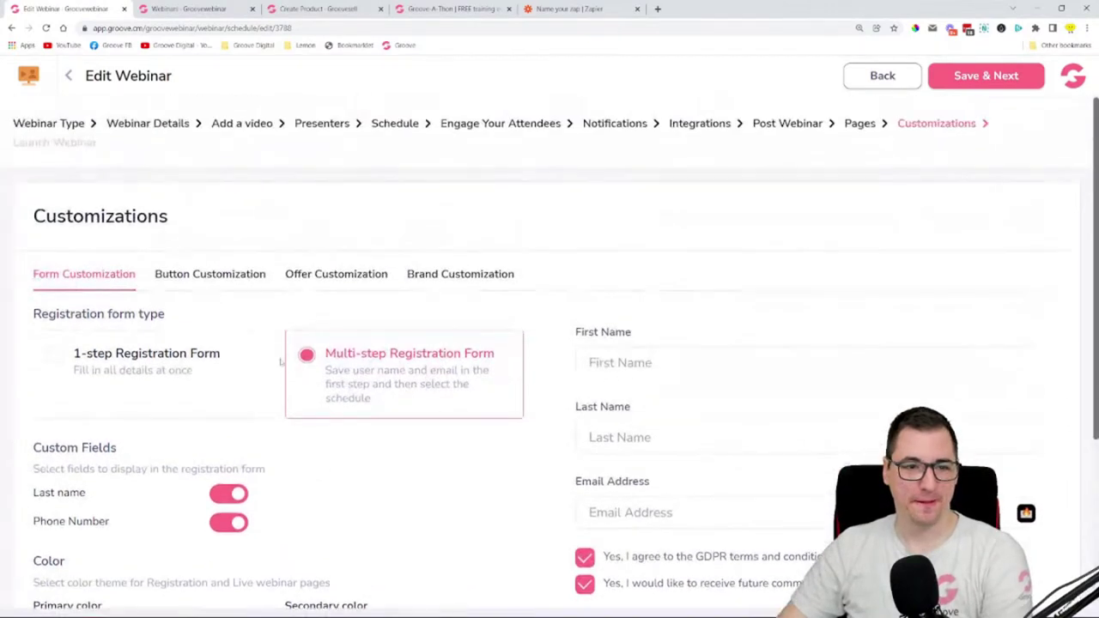
pyautogui.scroll(-2, 350, 354)
pyautogui.click(181, 253)
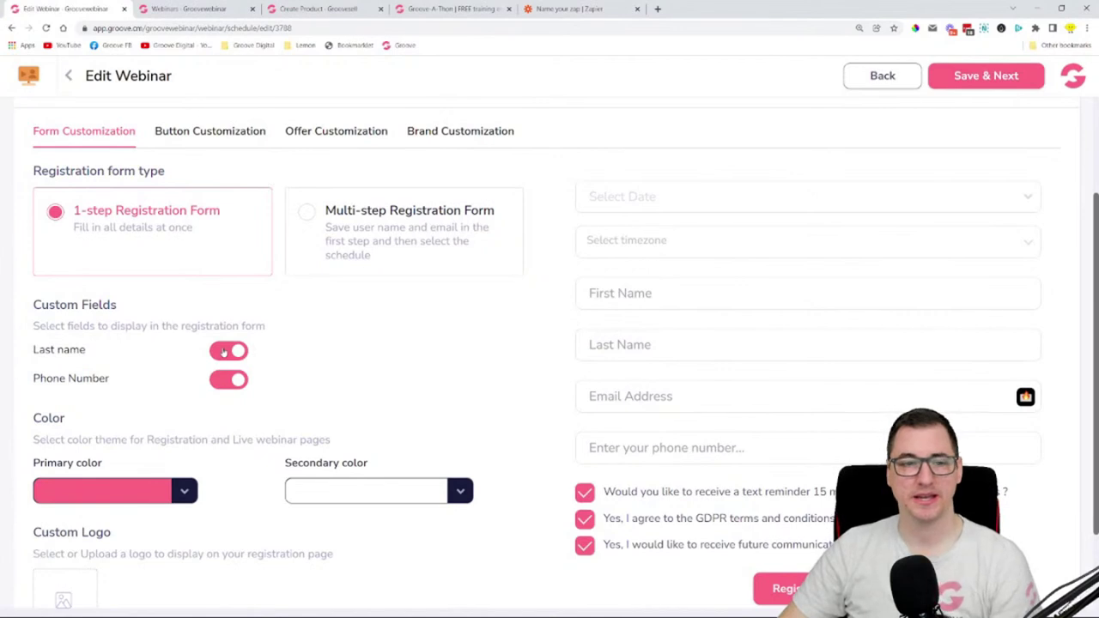
# - Test removing the Last Name and Phone fields, leaving both on the form
pyautogui.click(225, 352)
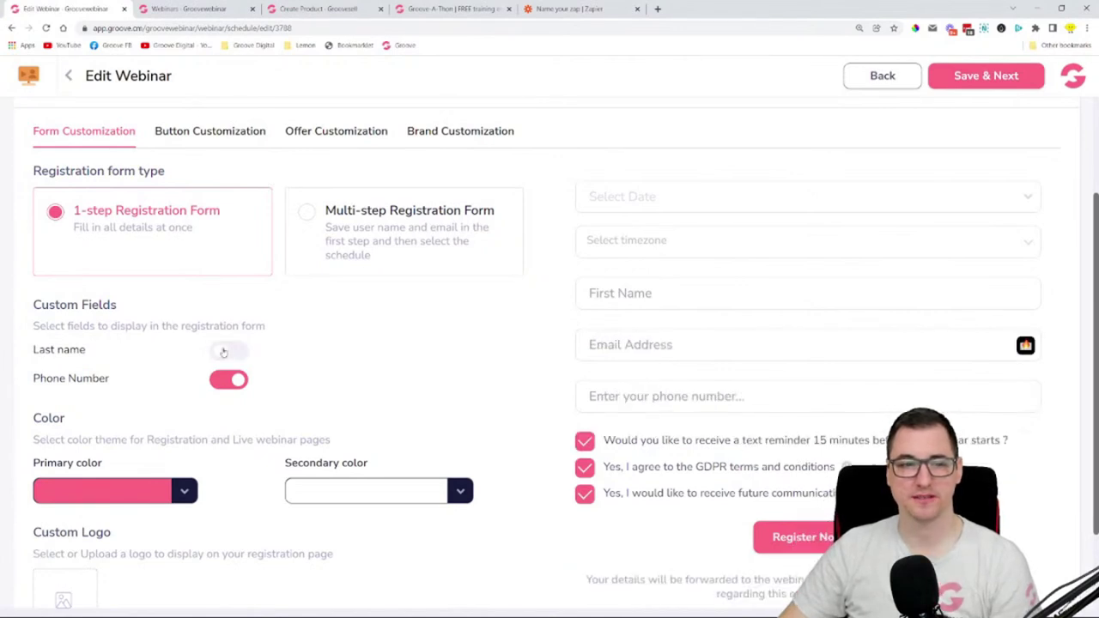
pyautogui.click(225, 351)
pyautogui.click(223, 352)
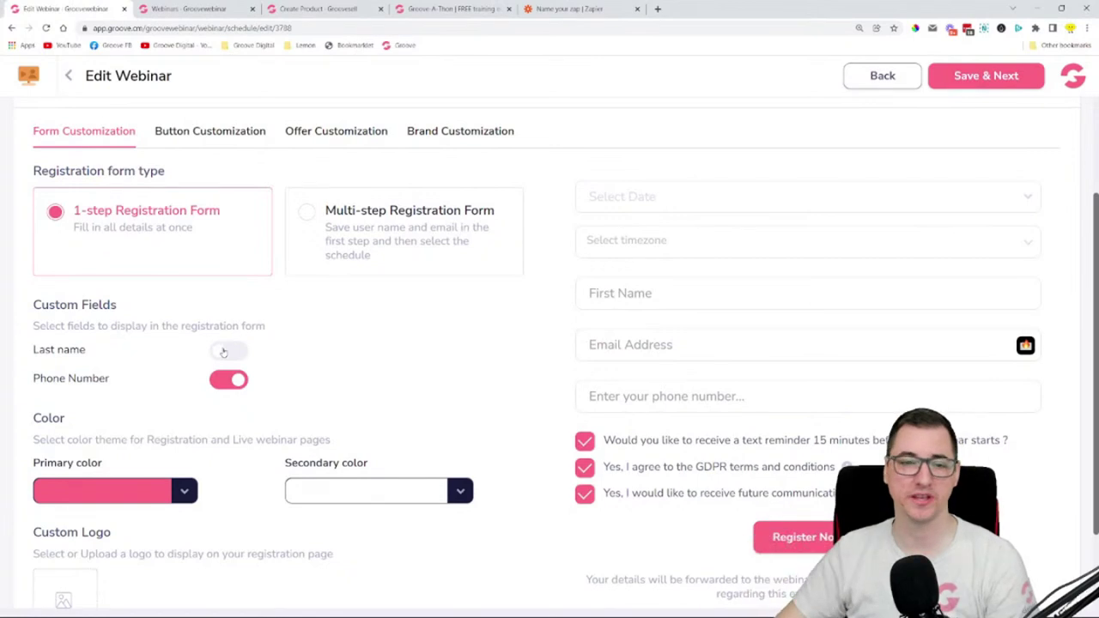
pyautogui.click(223, 352)
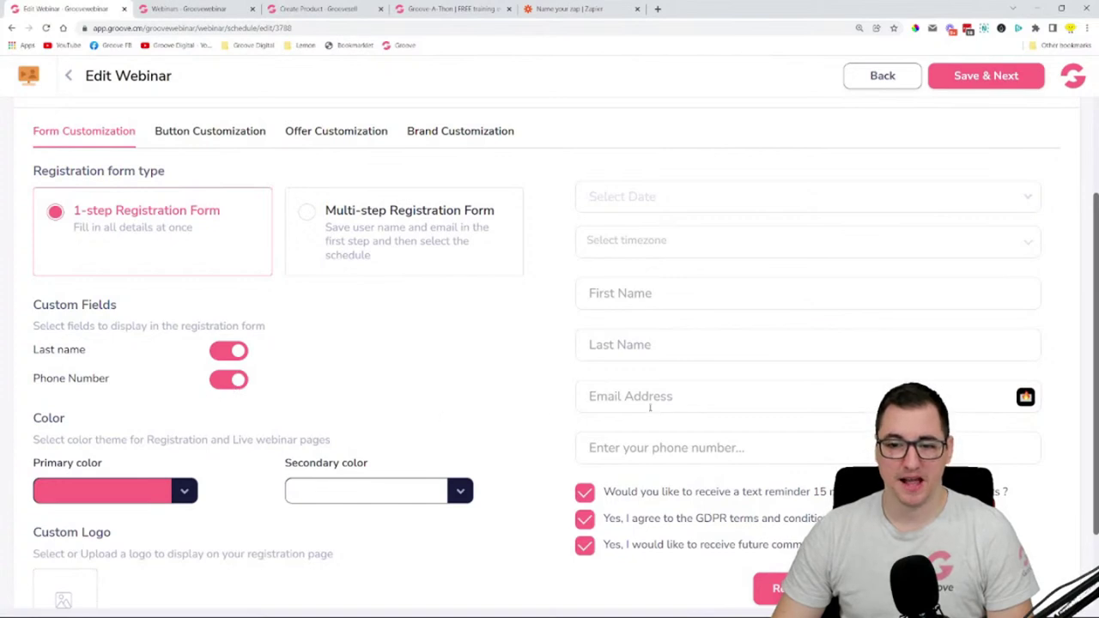
pyautogui.click(230, 383)
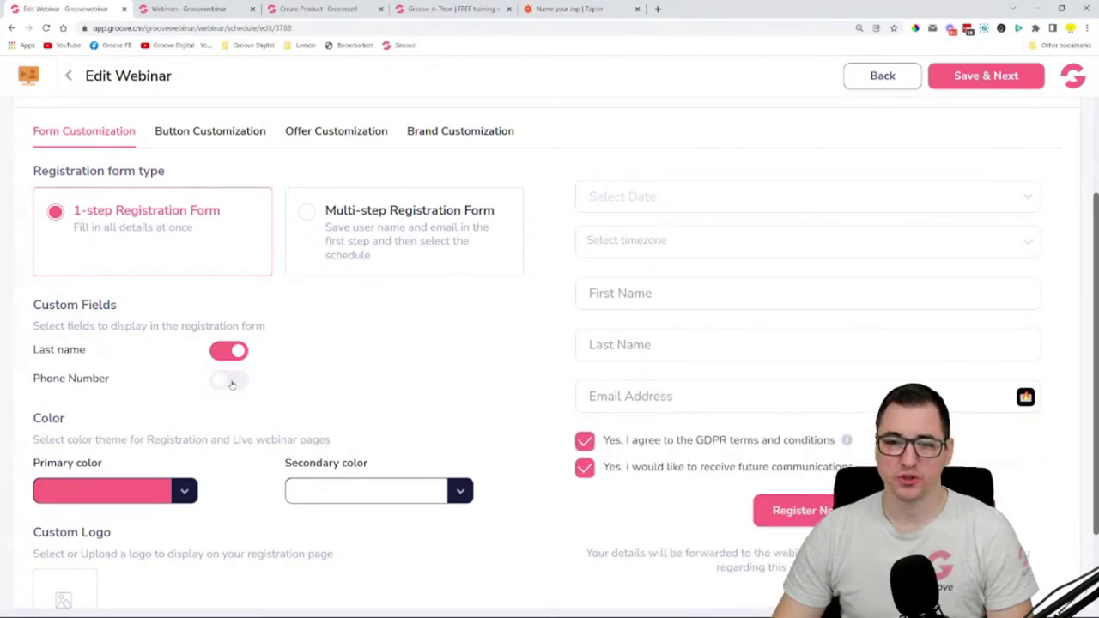
pyautogui.click(231, 383)
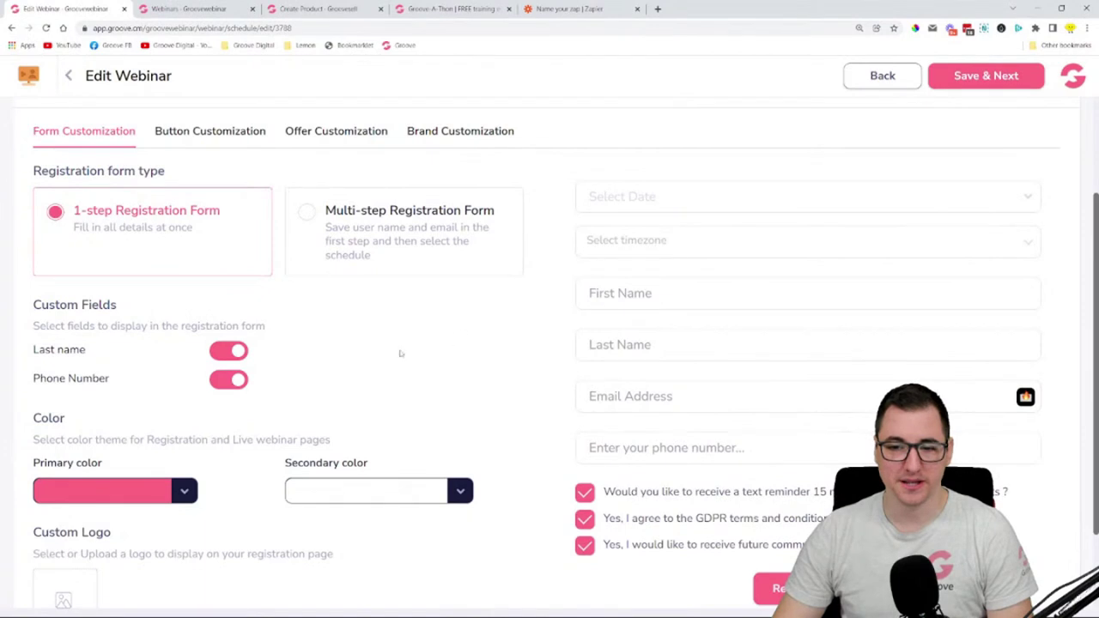
# - Leave the text reminder checkbox unticked by default
pyautogui.scroll(-2, 400, 352)
pyautogui.click(584, 384)
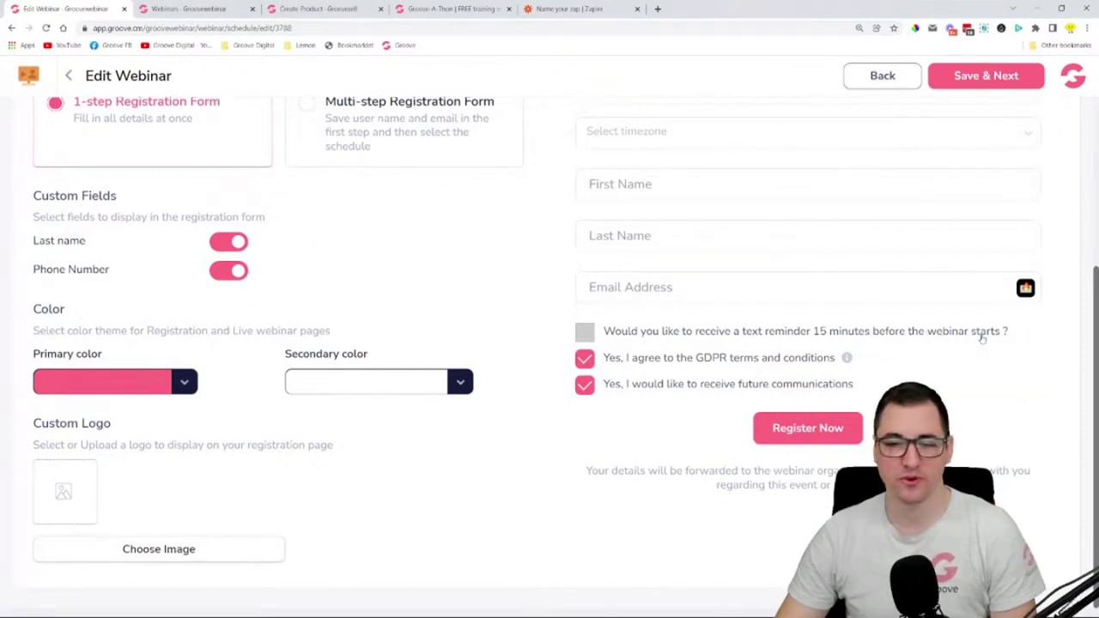
pyautogui.click(584, 333)
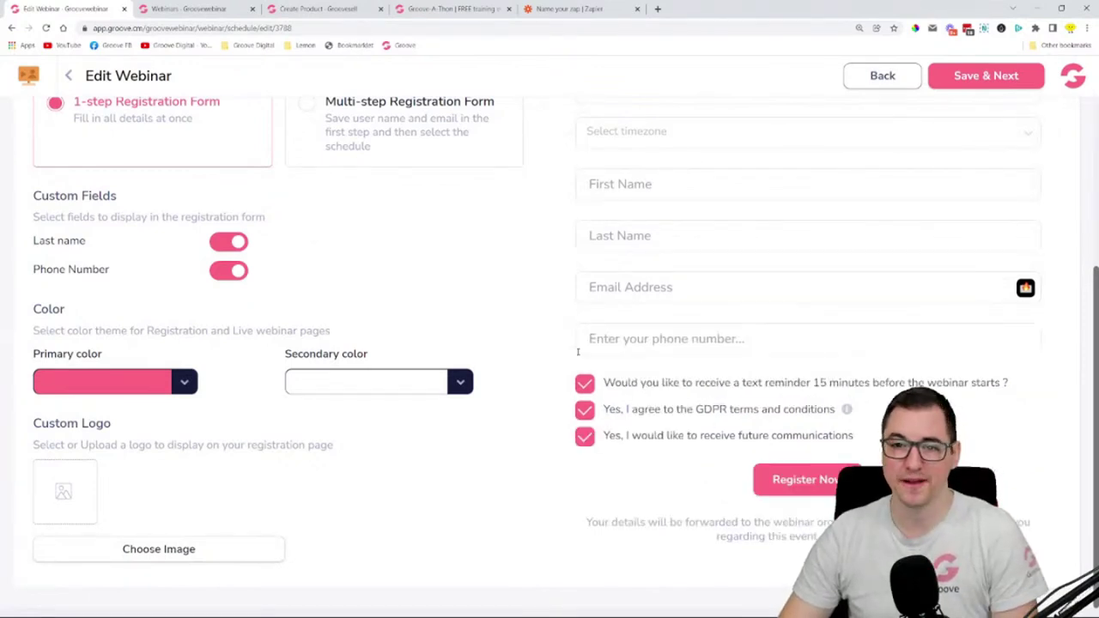
pyautogui.click(587, 384)
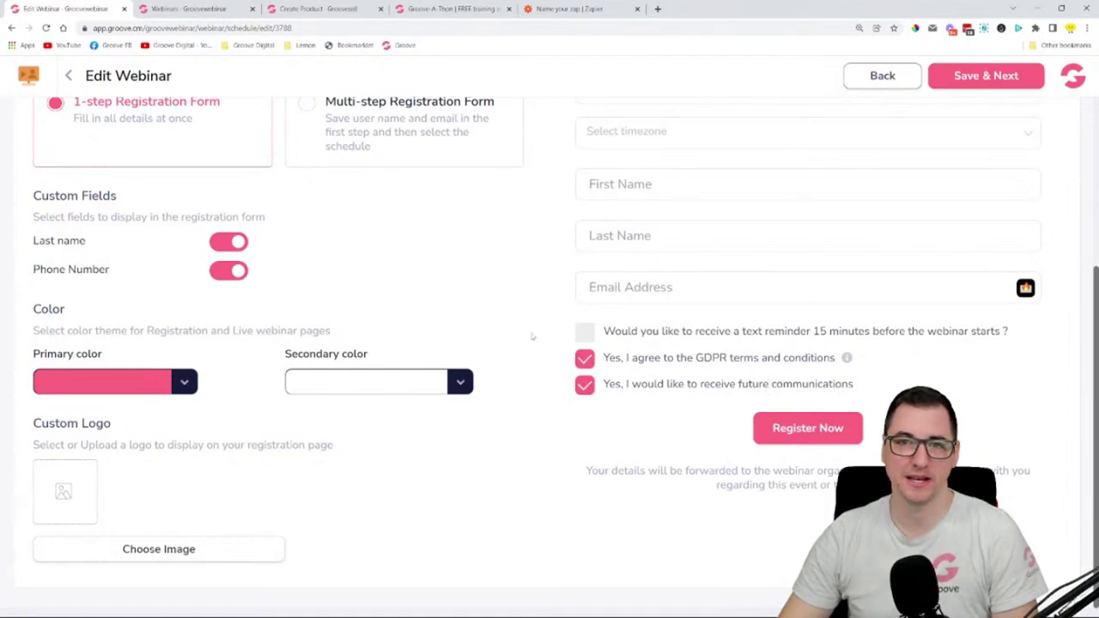
# - Set the form's primary colour to yellow #FFCC24 and secondary colour to black
pyautogui.scroll(1, 532, 337)
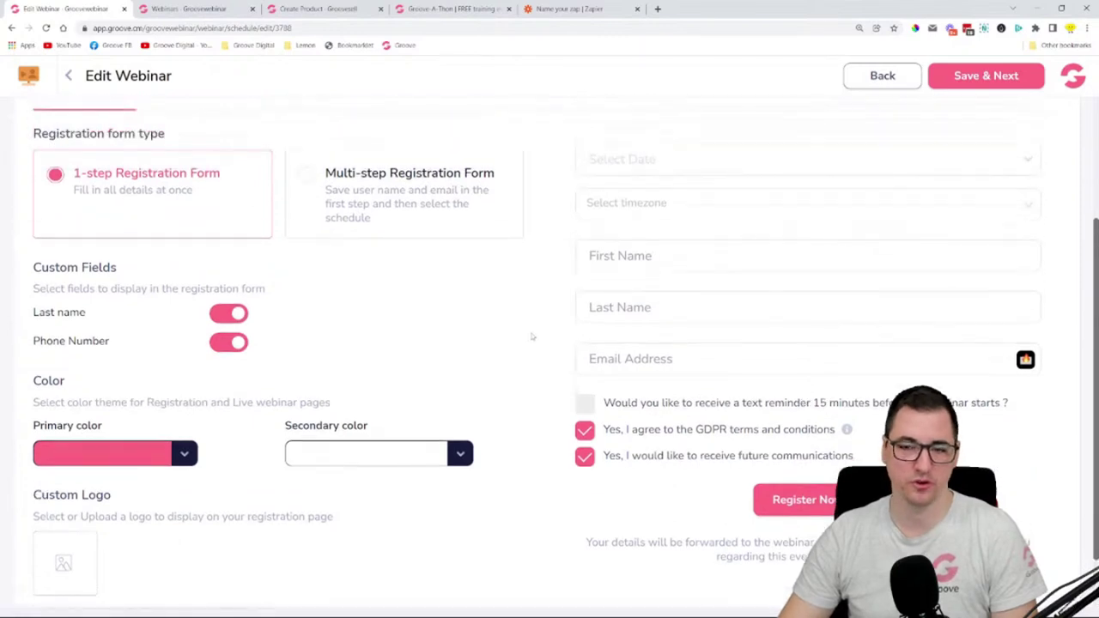
pyautogui.click(115, 454)
pyautogui.scroll(-1, 71, 514)
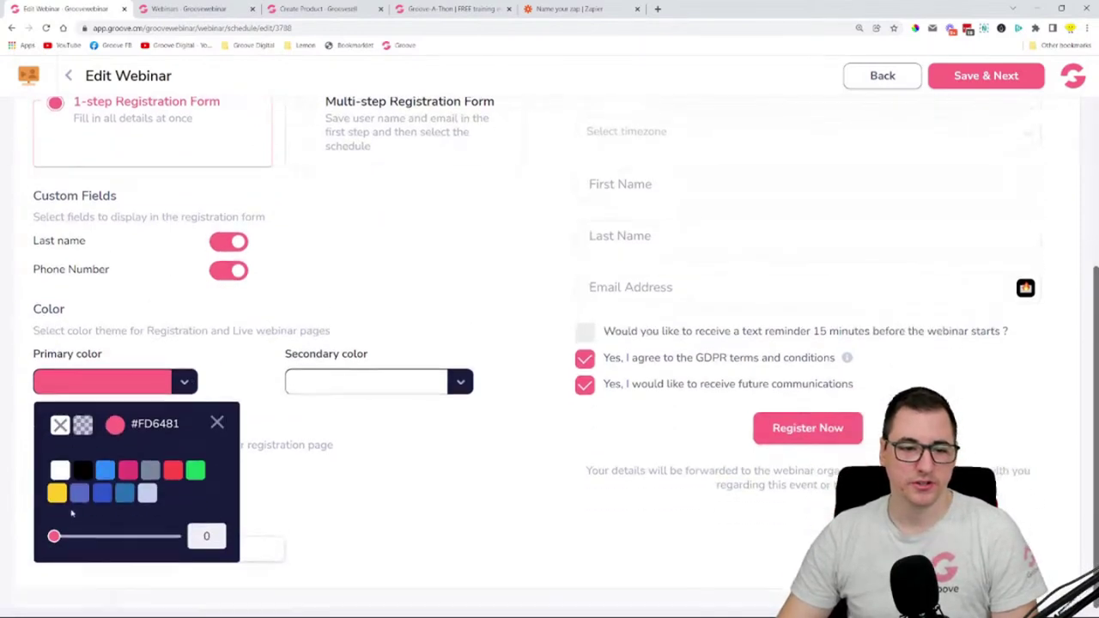
pyautogui.moveTo(57, 503)
pyautogui.click(60, 584)
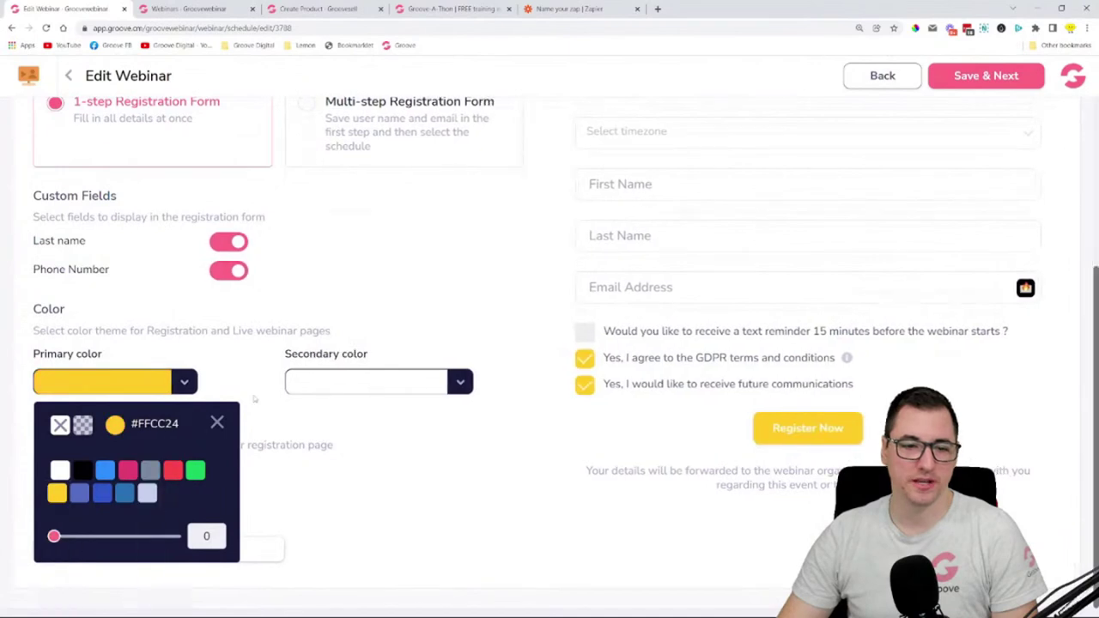
pyautogui.click(218, 424)
pyautogui.click(430, 388)
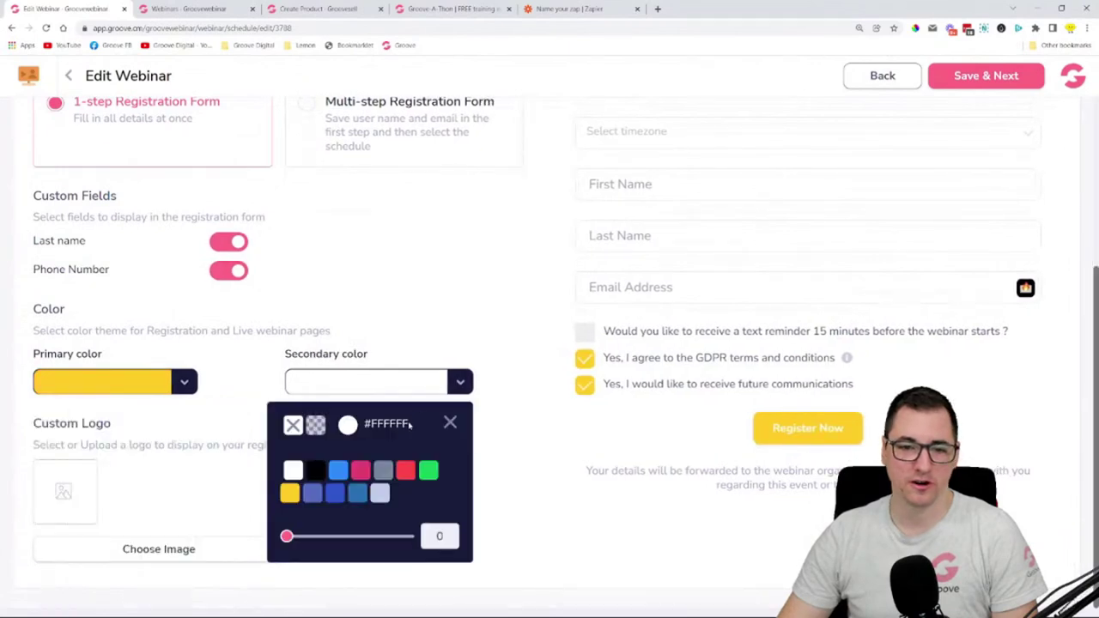
pyautogui.click(316, 471)
pyautogui.click(497, 330)
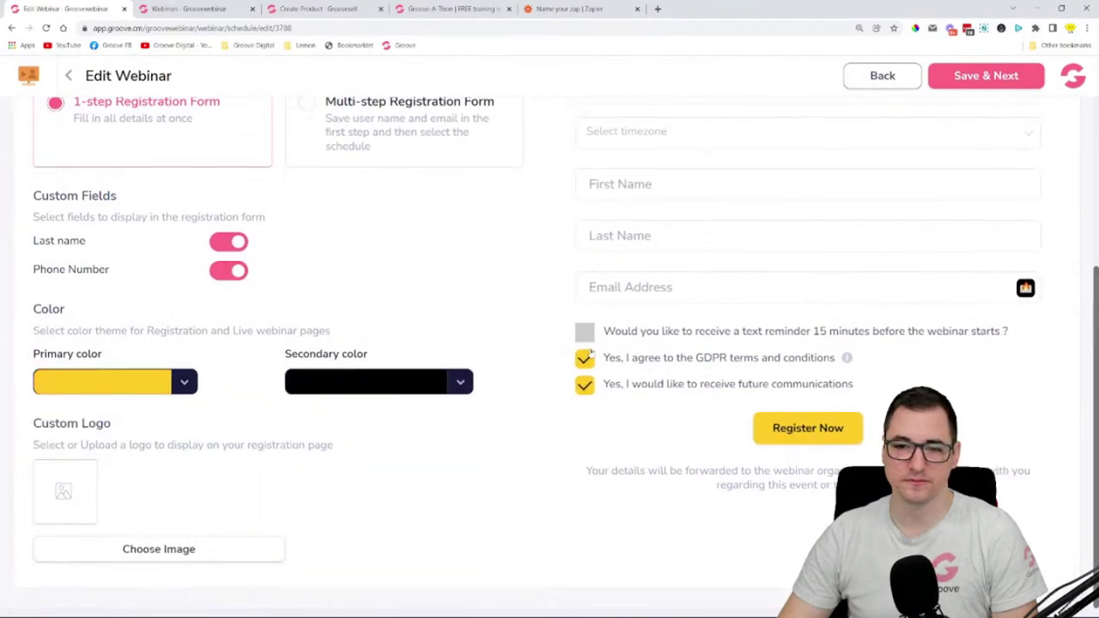
# - Preview the multi-step form in the new colours, return to 1-step, and start choosing a logo image
pyautogui.scroll(3, 756, 351)
pyautogui.scroll(-2, 755, 350)
pyautogui.scroll(1, 369, 215)
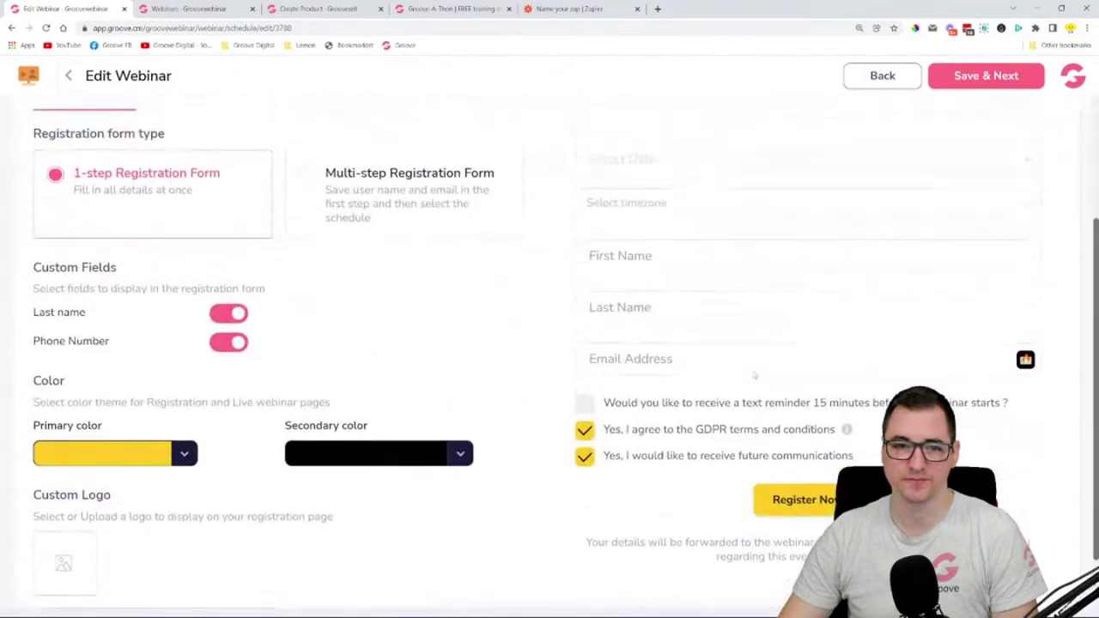
pyautogui.click(367, 222)
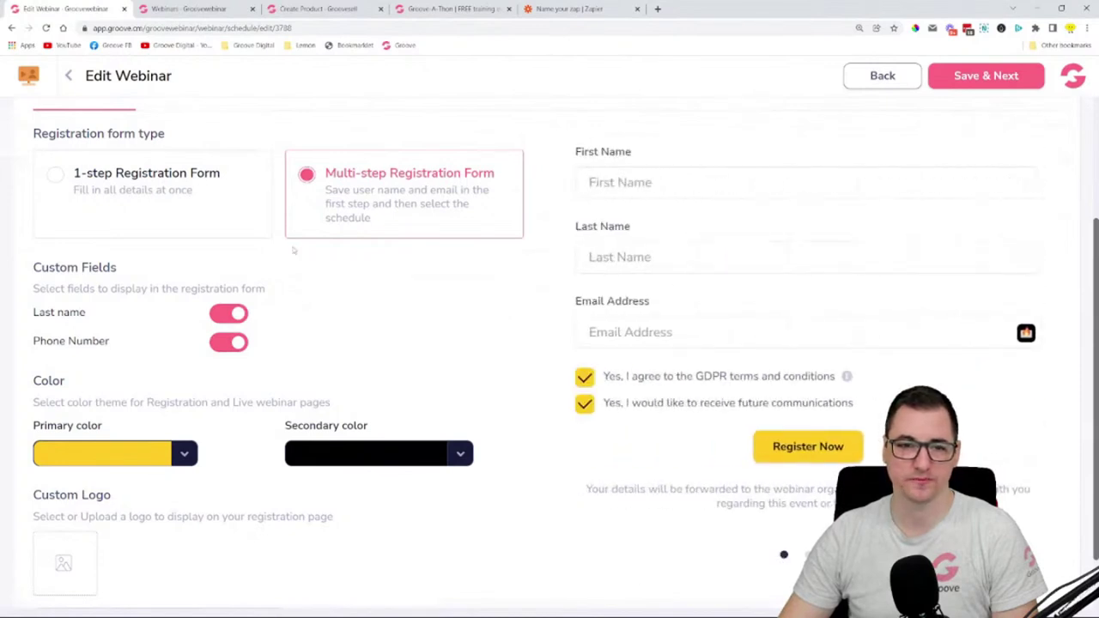
pyautogui.click(146, 194)
pyautogui.scroll(-1, 163, 412)
pyautogui.click(171, 556)
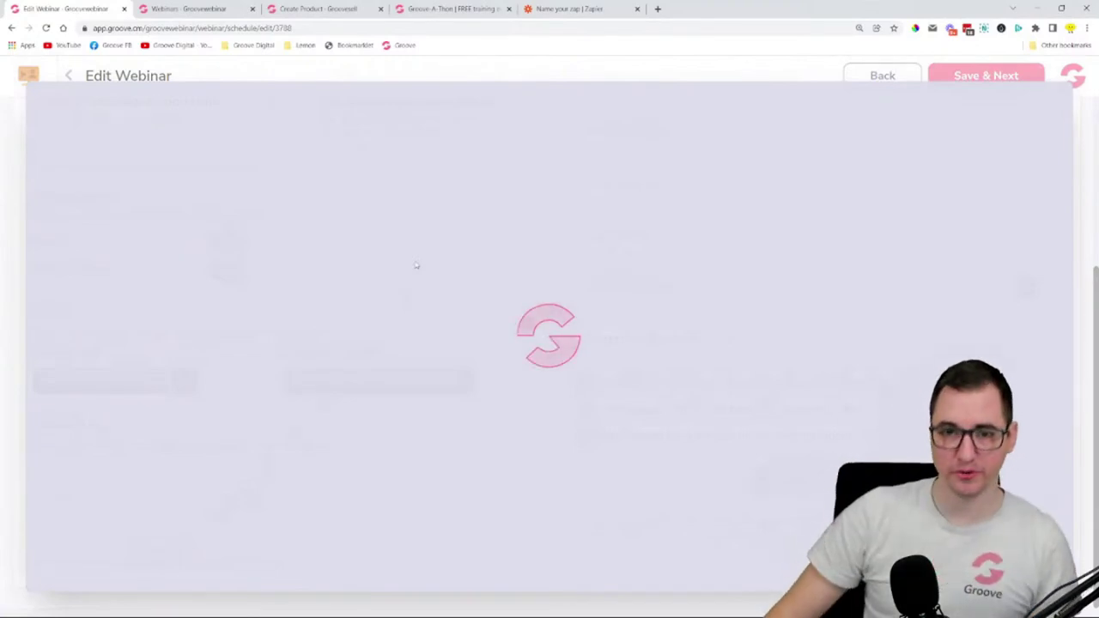
# - Set the 2000×472 Groove.cm image from the Image Library as the registration page's custom logo
pyautogui.scroll(-10, 495, 436)
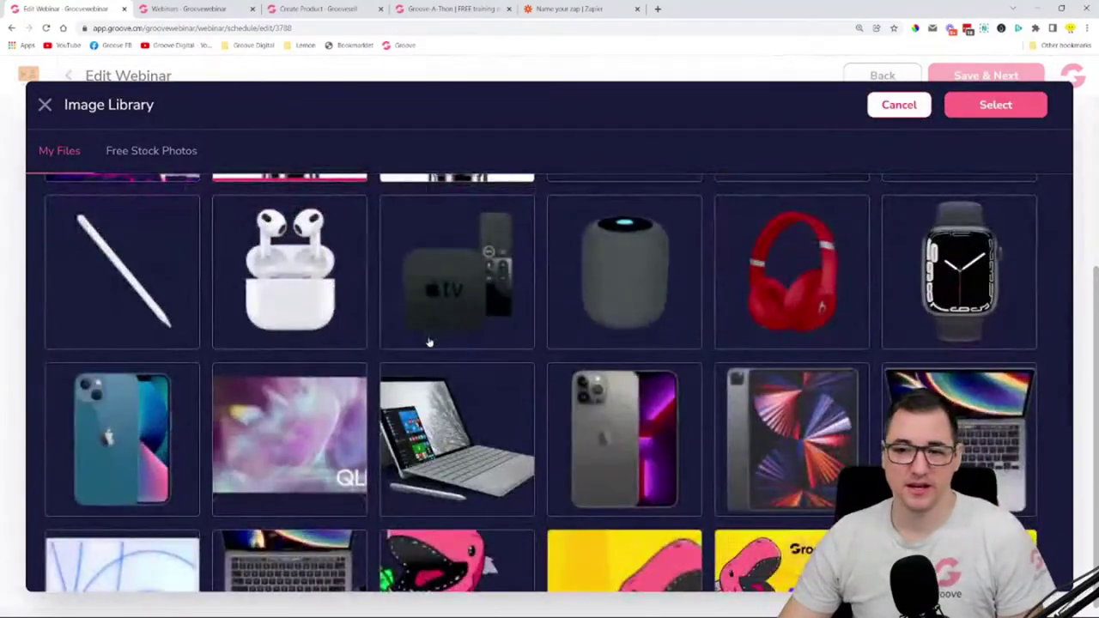
pyautogui.scroll(-10, 541, 383)
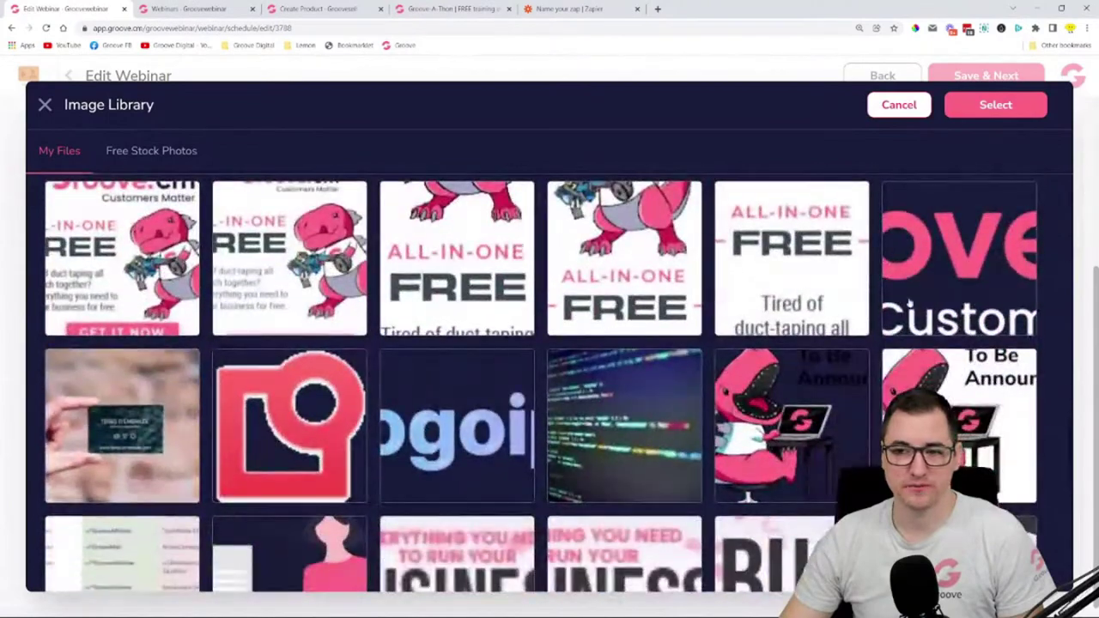
pyautogui.click(909, 303)
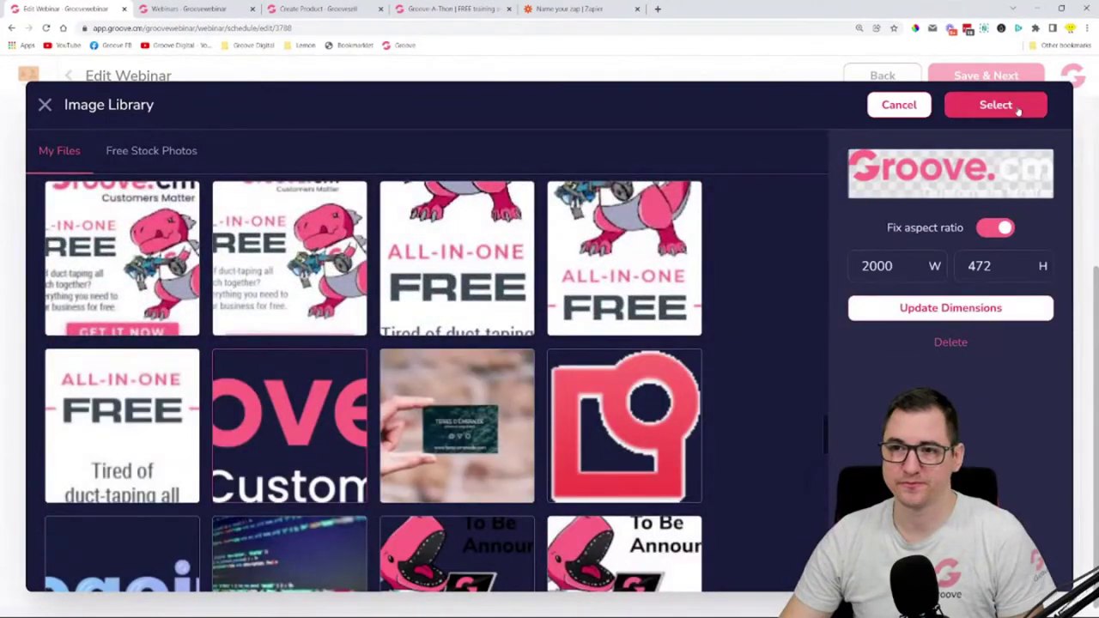
pyautogui.scroll(-10, 719, 321)
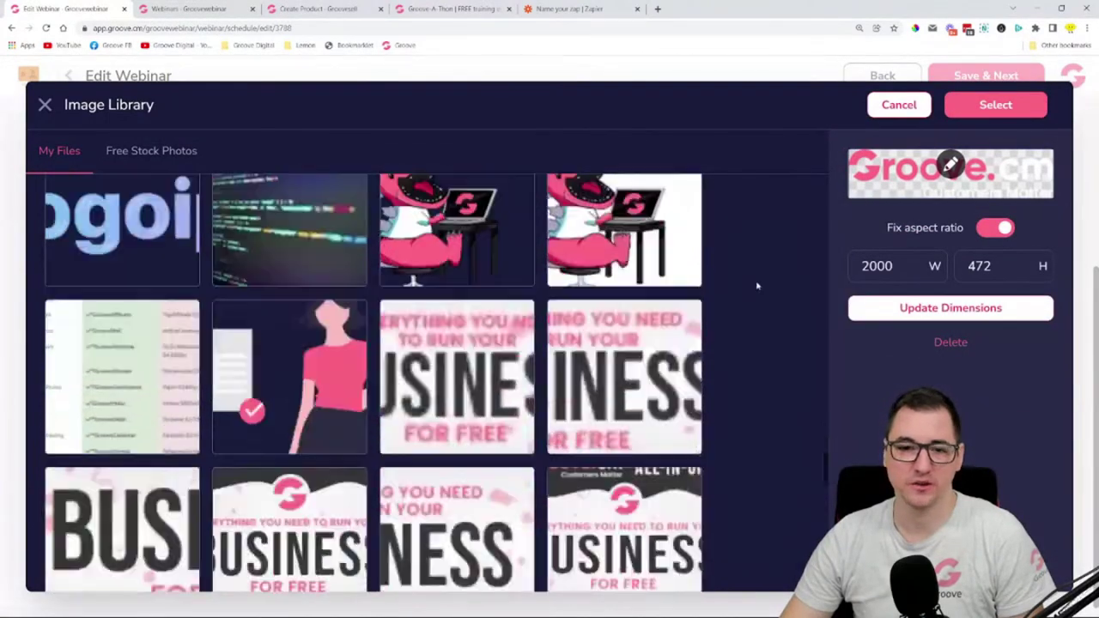
pyautogui.scroll(-1, 805, 255)
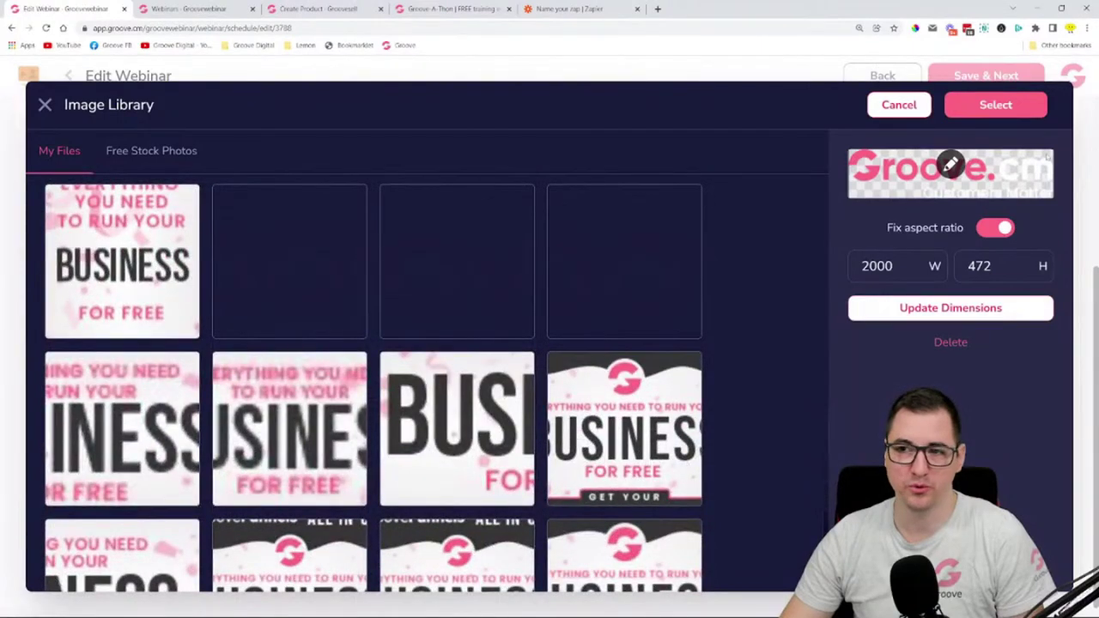
pyautogui.click(1028, 107)
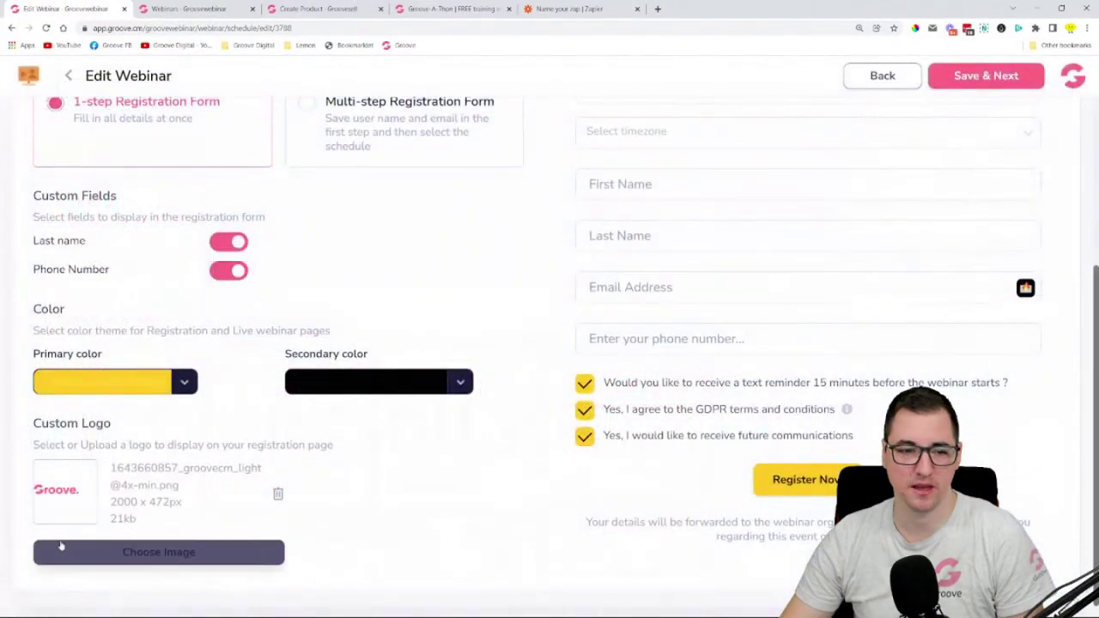
# - Move on to the registration button's Button Customization settings
pyautogui.scroll(3, 495, 516)
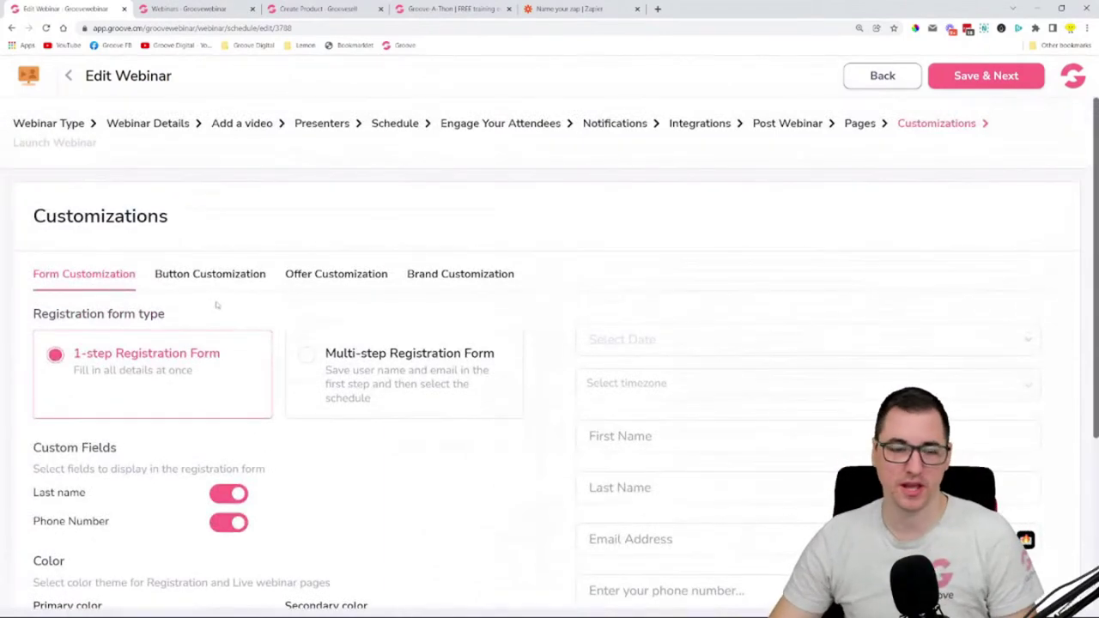
pyautogui.scroll(-3, 217, 305)
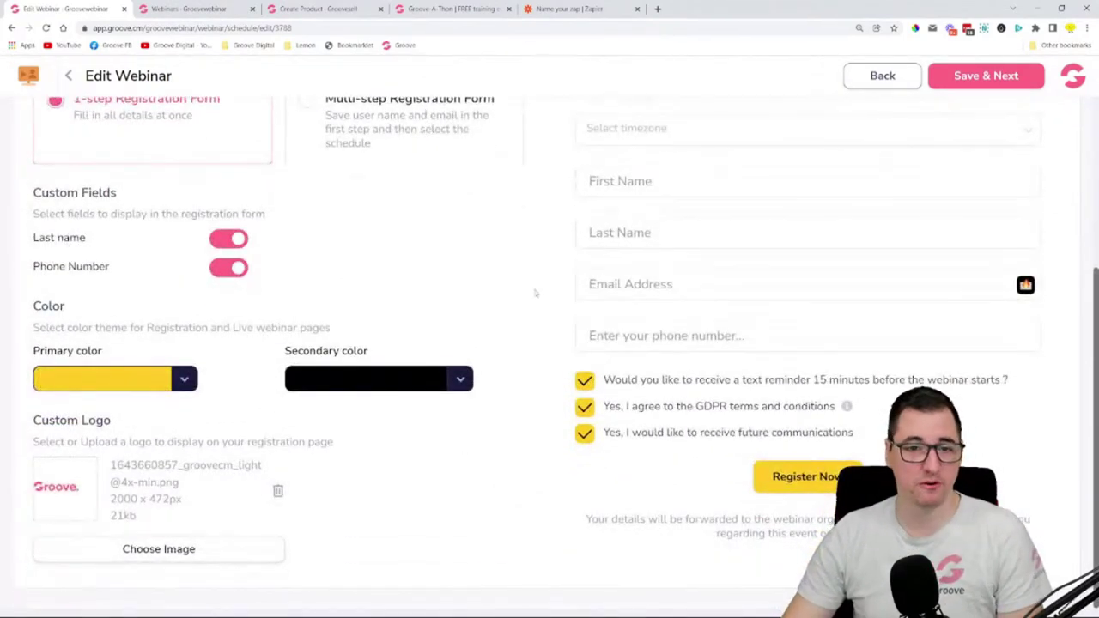
pyautogui.scroll(2, 383, 284)
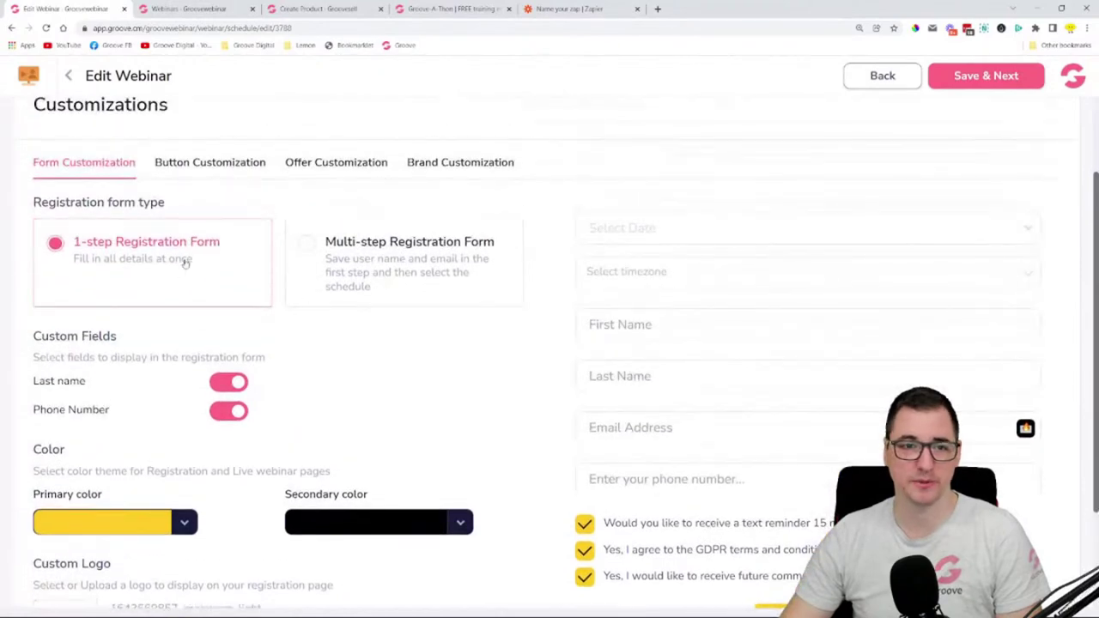
pyautogui.click(204, 178)
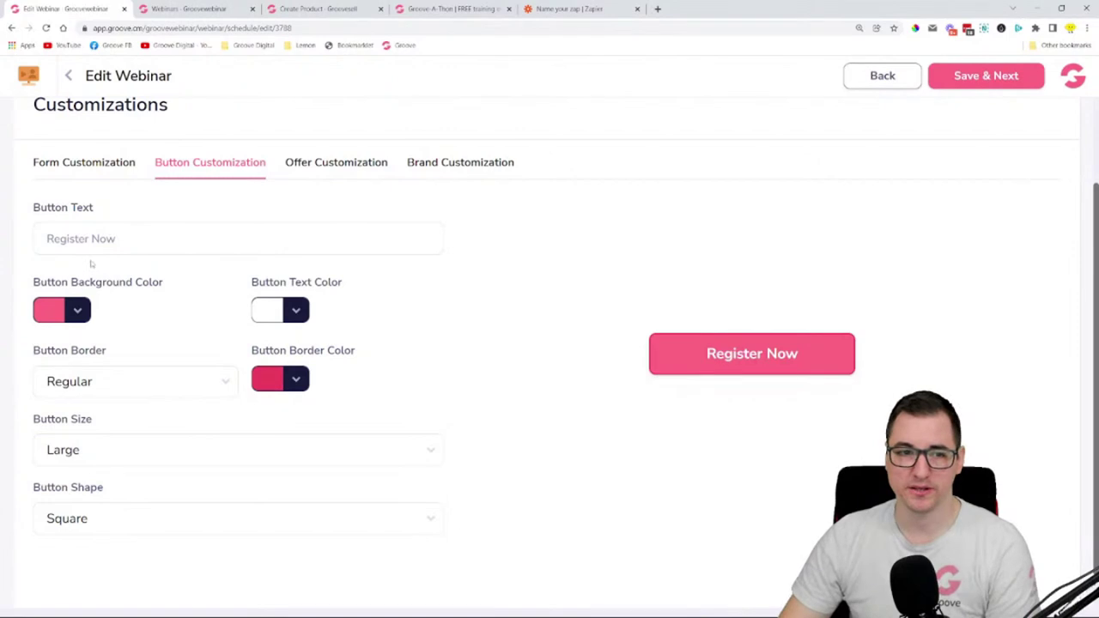
# - Make the Register Now button yellow #FFCC24 with black text and no border
pyautogui.click(85, 307)
pyautogui.moveTo(62, 427)
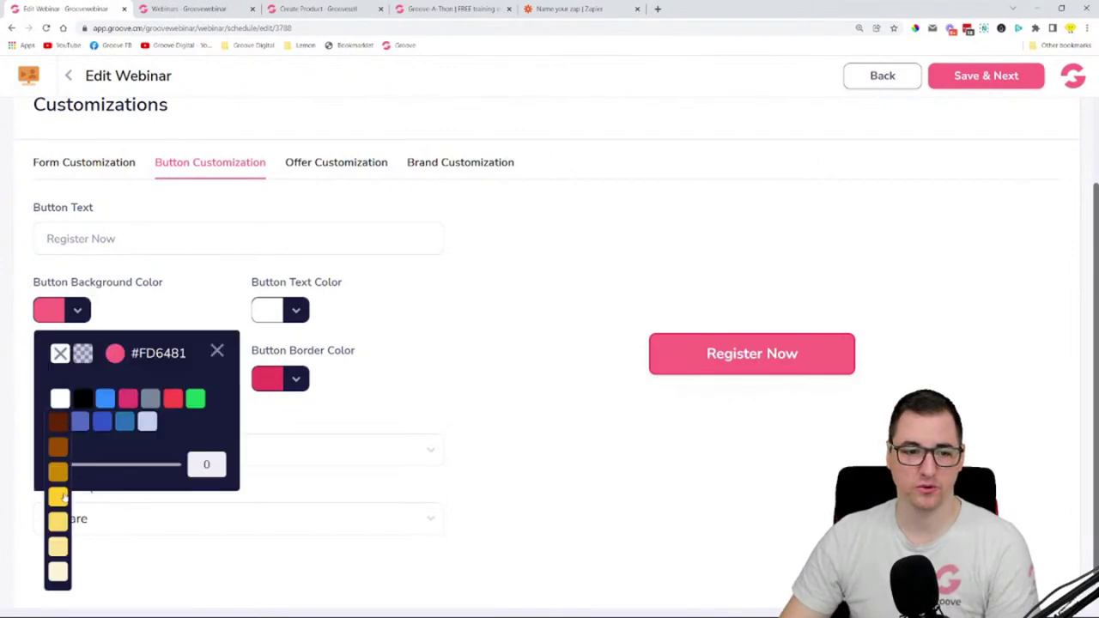
pyautogui.click(57, 496)
pyautogui.click(296, 310)
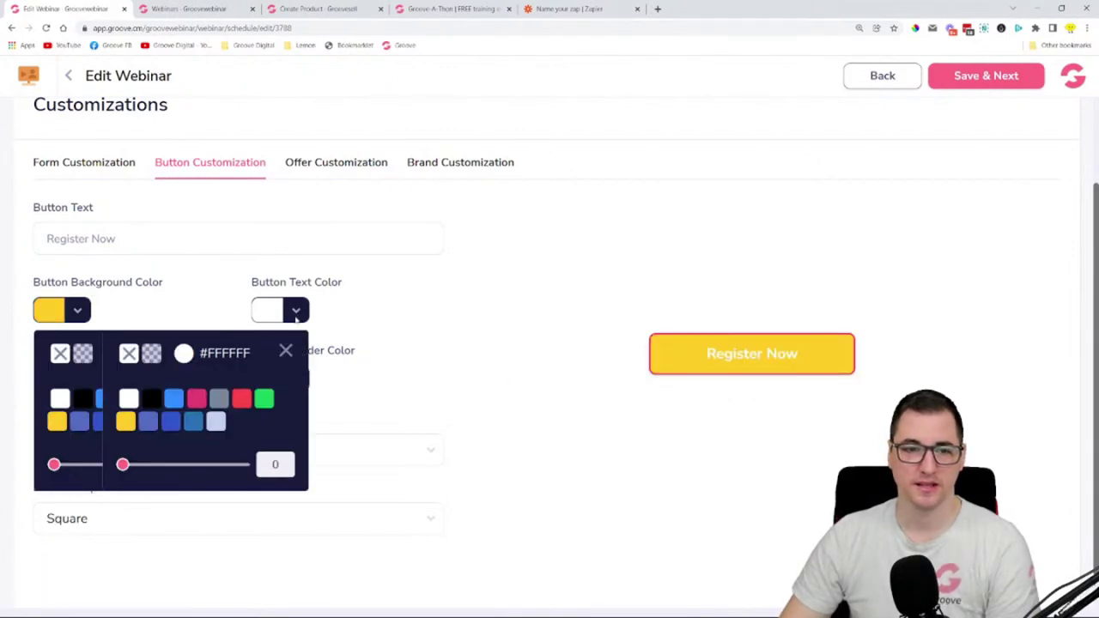
pyautogui.click(152, 397)
pyautogui.click(285, 350)
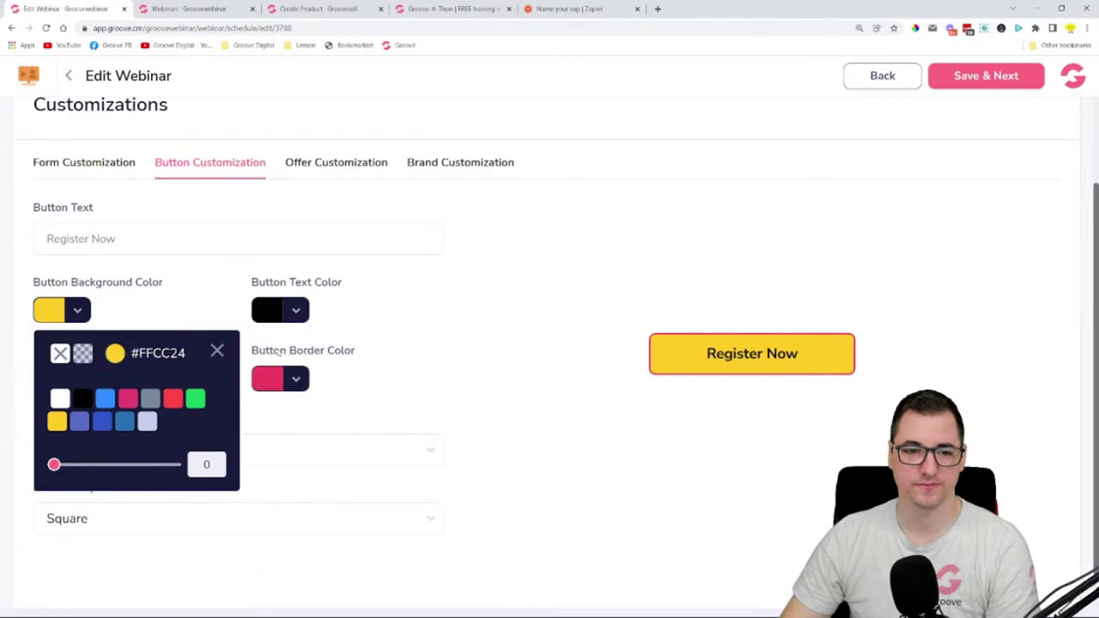
pyautogui.click(216, 351)
pyautogui.click(191, 385)
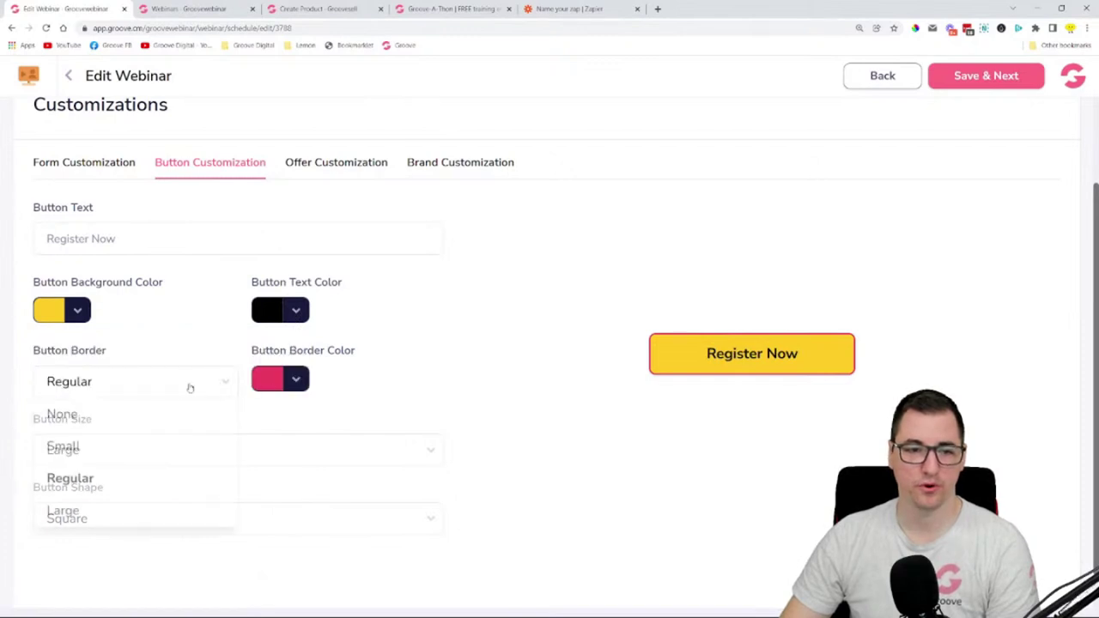
pyautogui.click(174, 415)
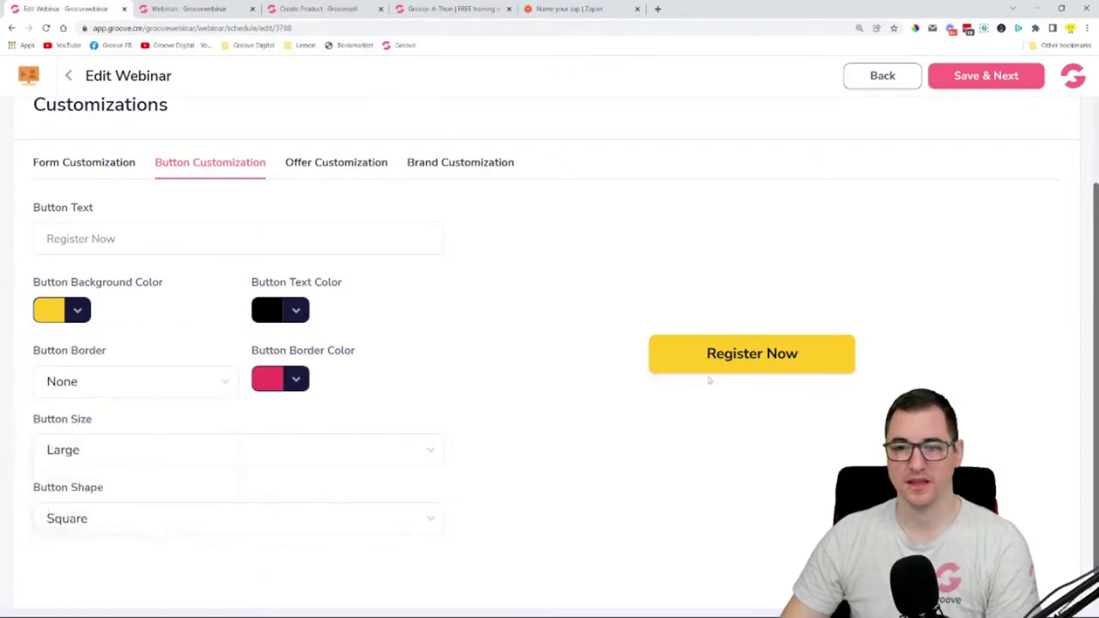
# - Set the Register Now button to Large size and Square shape
pyautogui.scroll(-1, 434, 292)
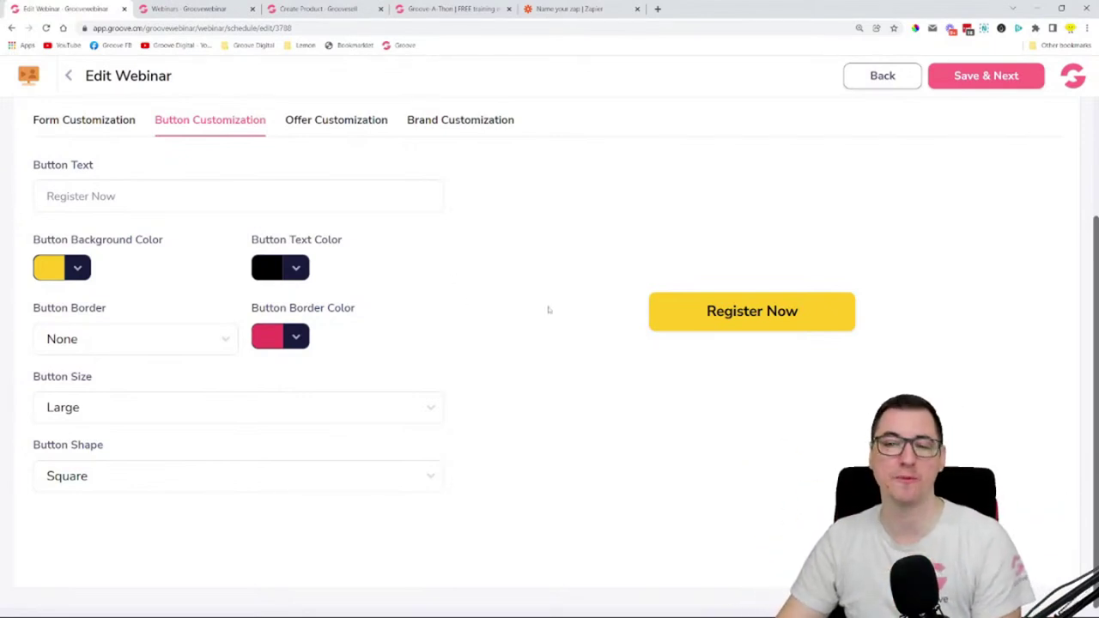
pyautogui.click(283, 413)
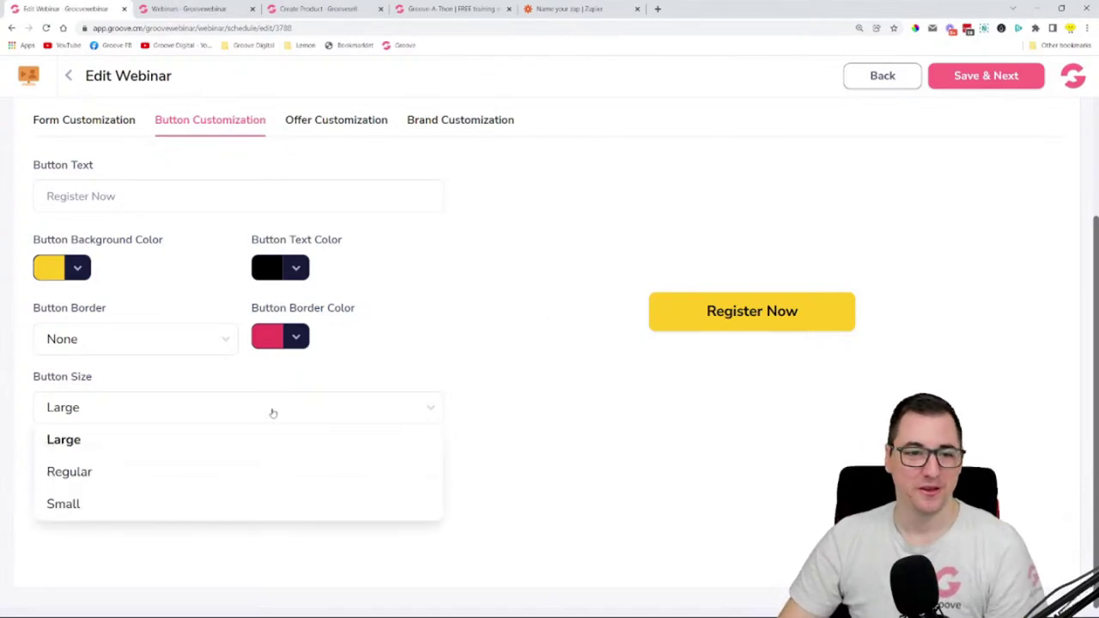
pyautogui.click(106, 474)
pyautogui.click(166, 407)
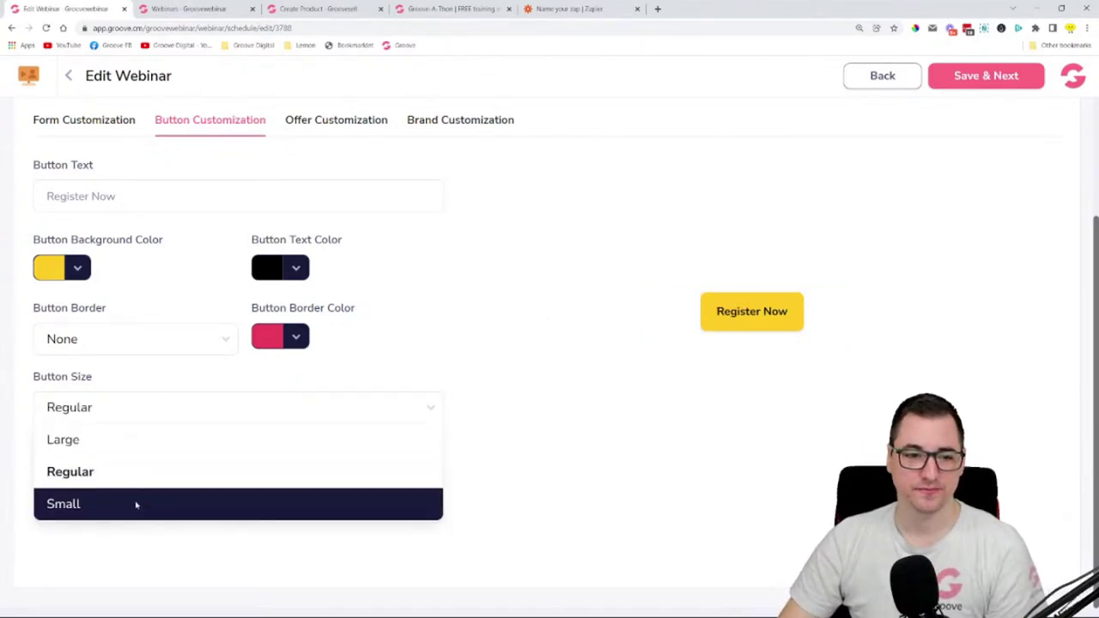
pyautogui.click(135, 503)
pyautogui.click(151, 420)
pyautogui.click(146, 442)
pyautogui.click(138, 479)
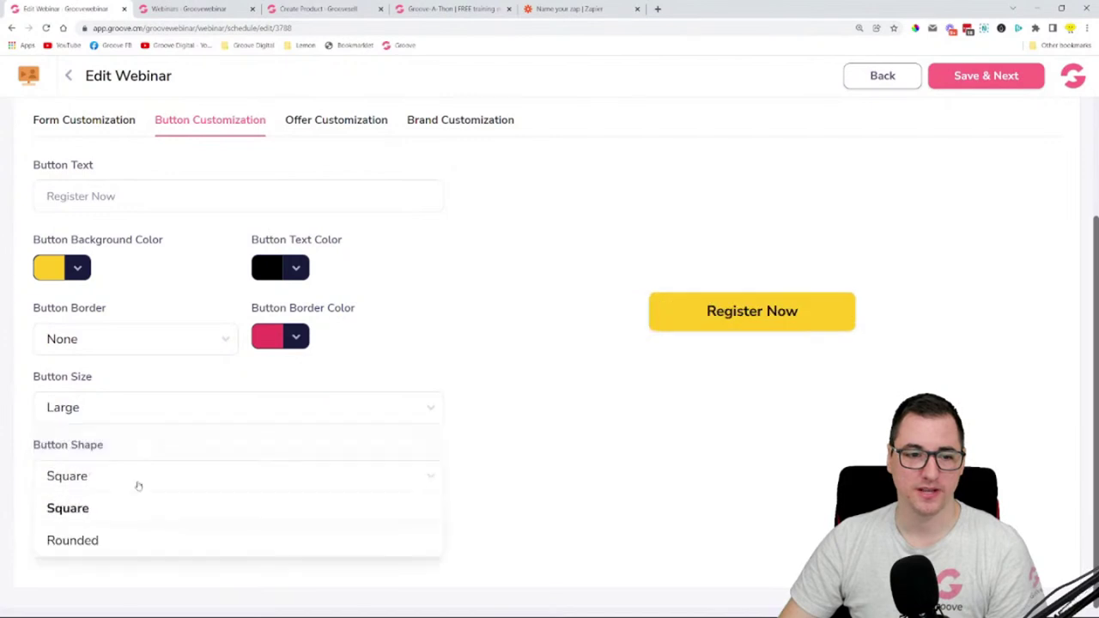
pyautogui.click(133, 539)
pyautogui.click(149, 474)
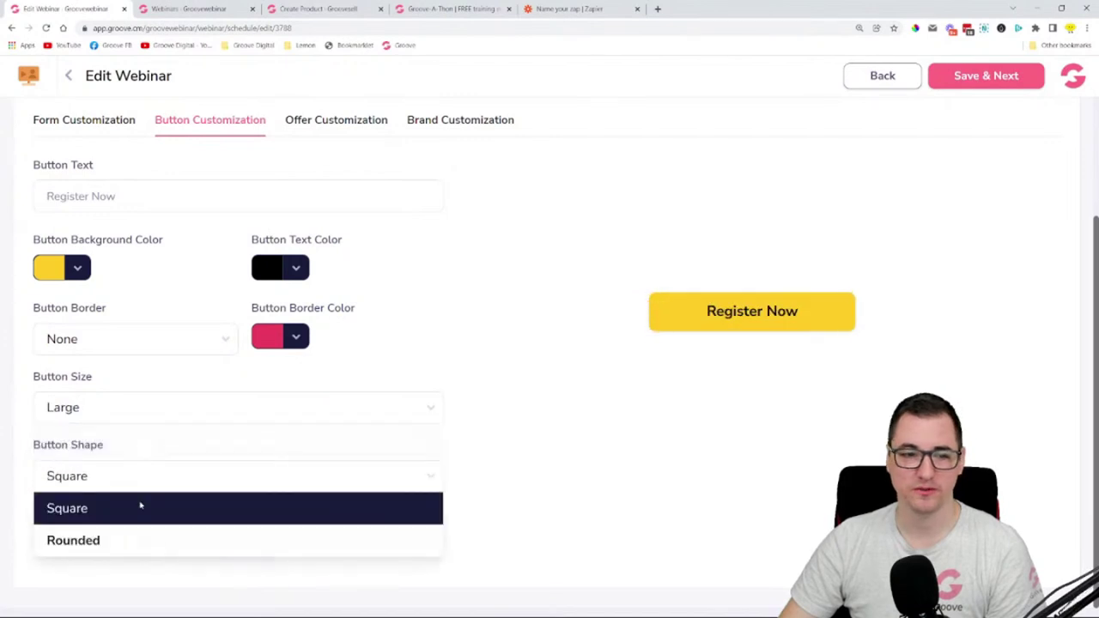
pyautogui.click(140, 506)
# - Select the Register Now button text, then go to Offer Customization
pyautogui.scroll(2, 467, 403)
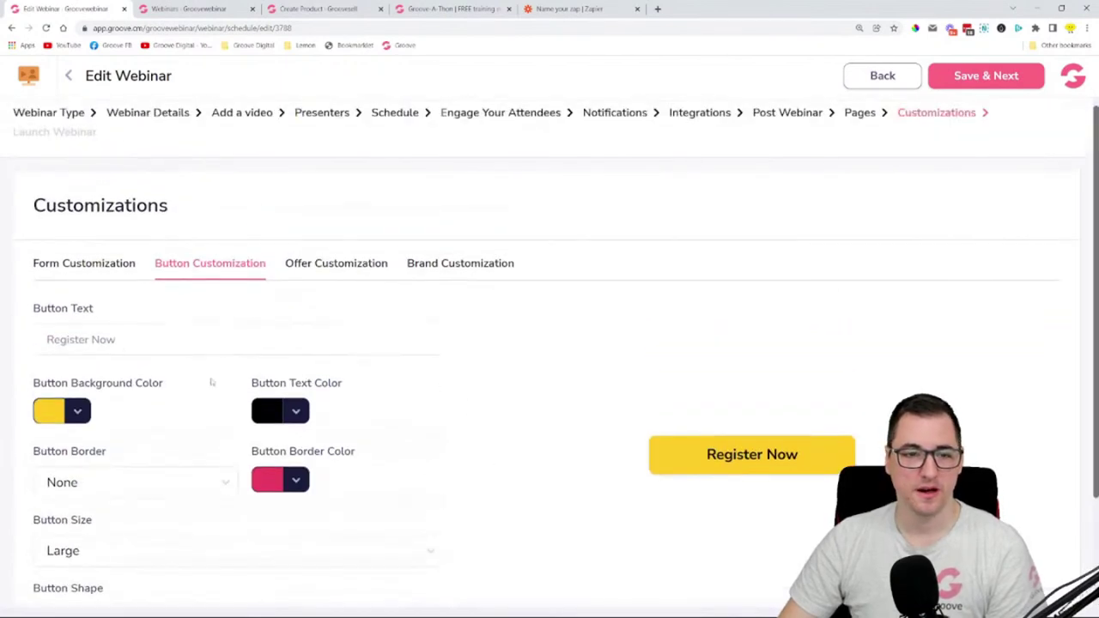
pyautogui.tripleClick(116, 343)
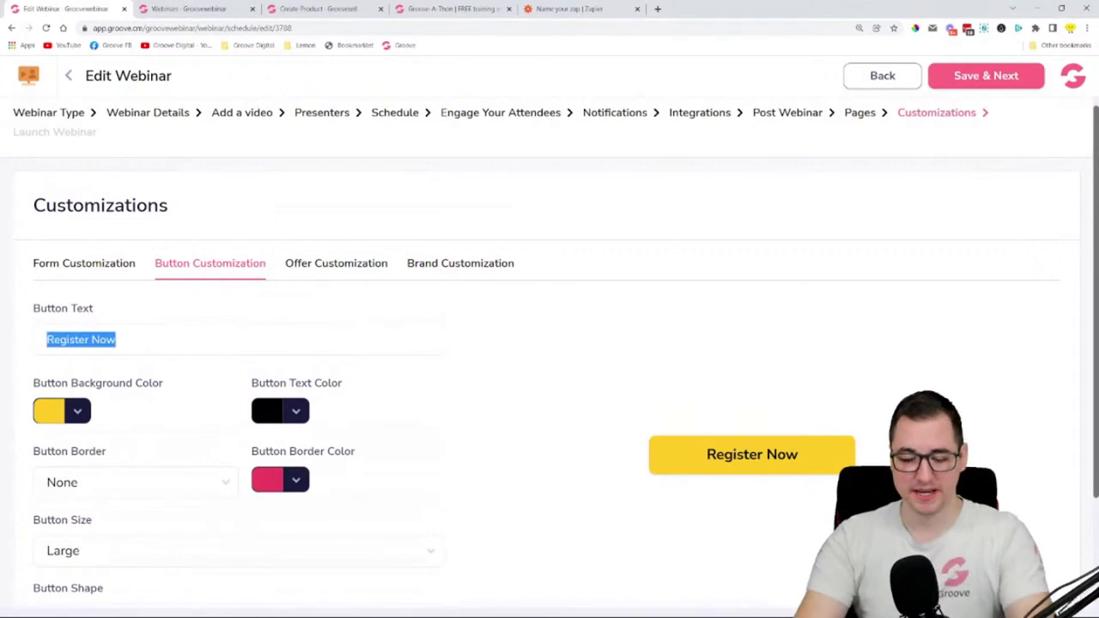
pyautogui.click(346, 266)
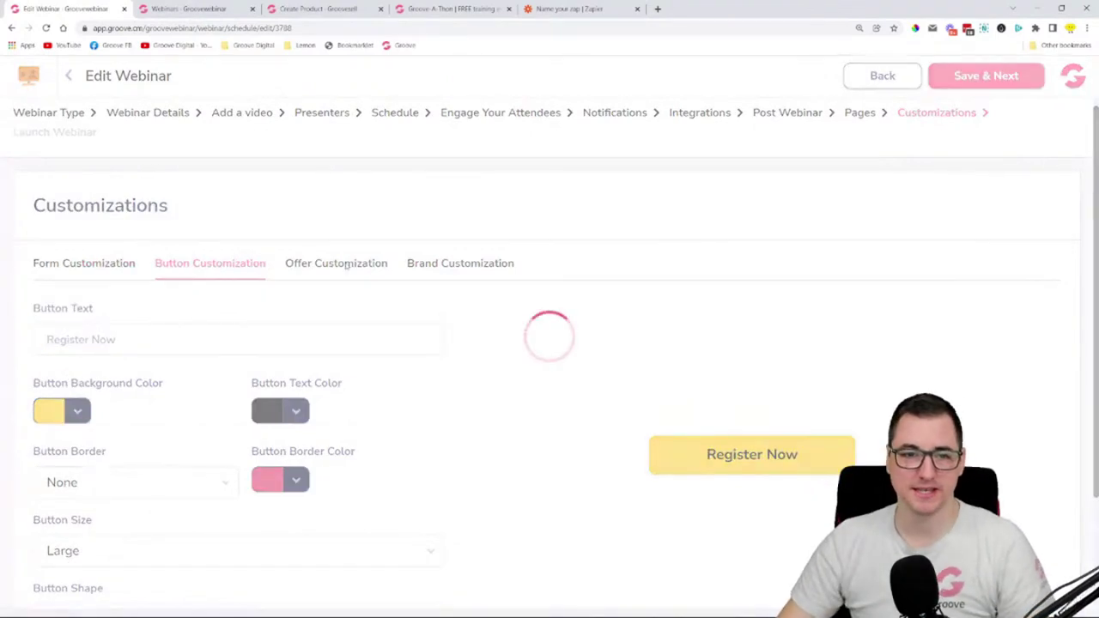
# - Look through the offer border and button background colour choices
pyautogui.scroll(-2, 517, 349)
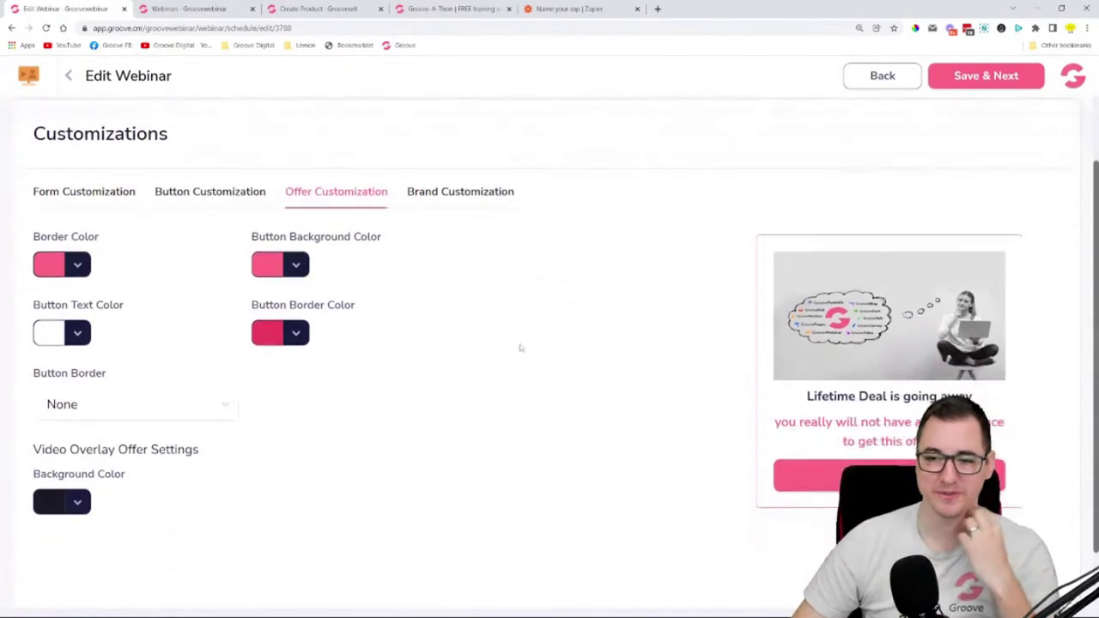
pyautogui.scroll(1, 388, 176)
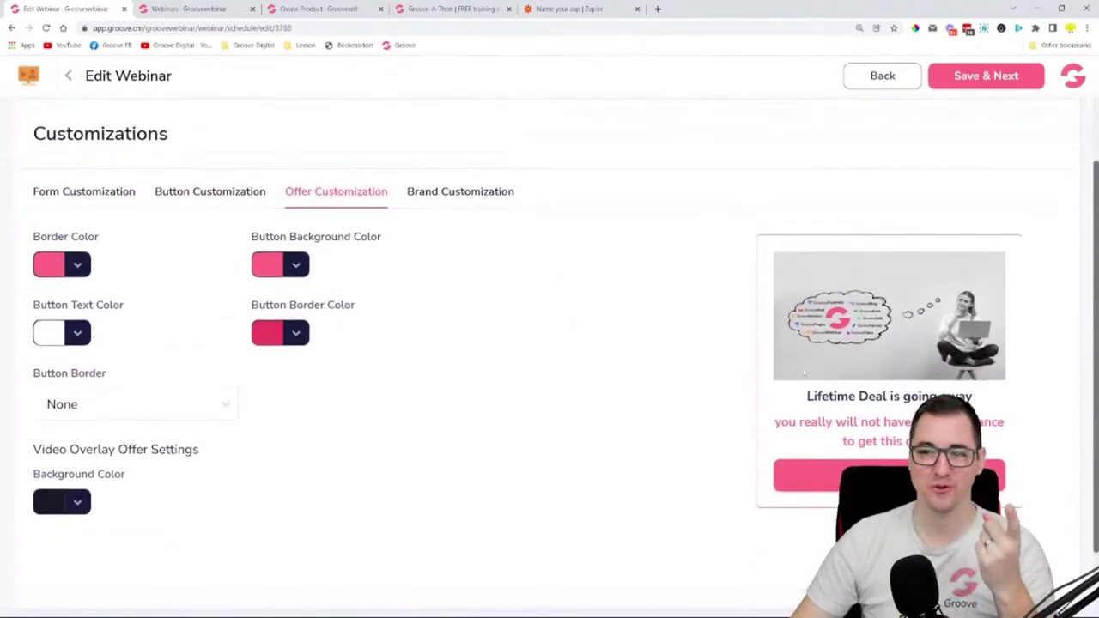
pyautogui.scroll(1, 613, 155)
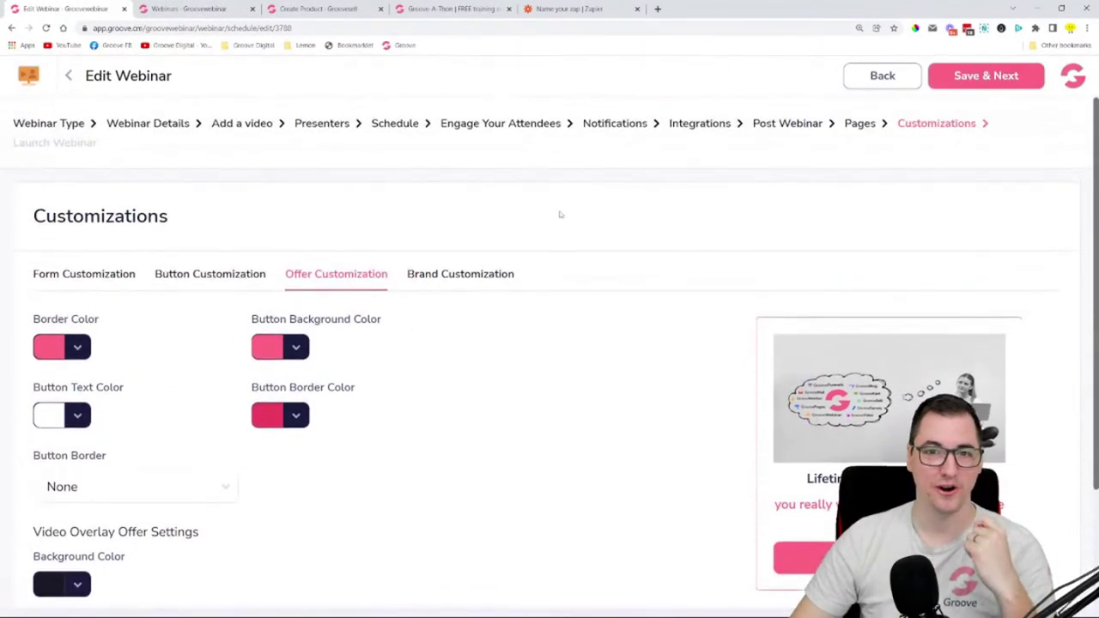
pyautogui.scroll(-2, 559, 213)
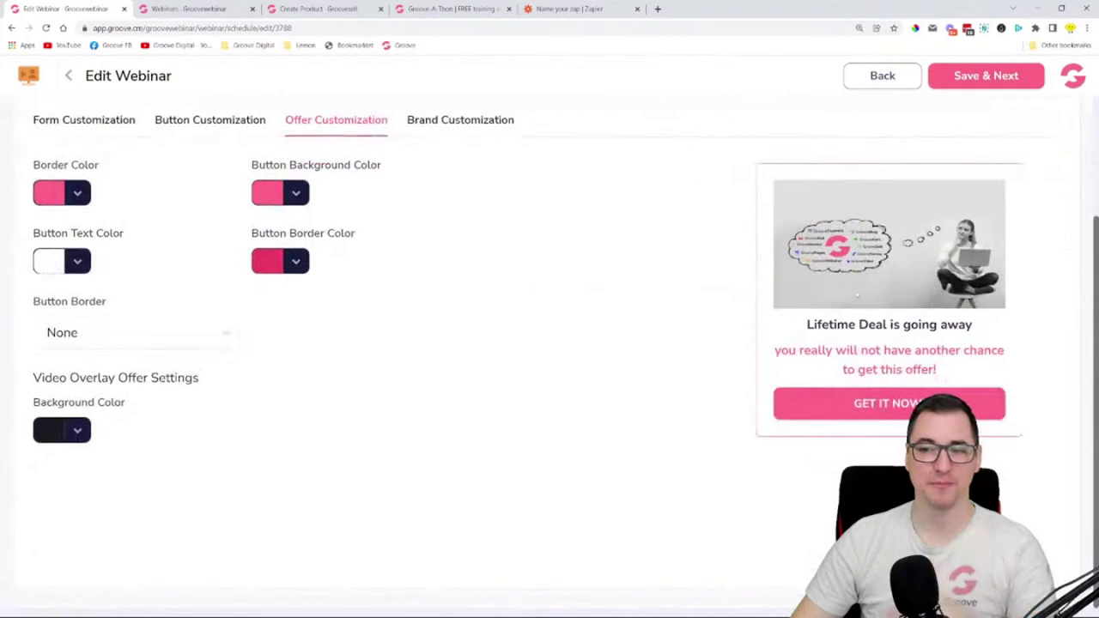
pyautogui.click(77, 193)
pyautogui.click(296, 193)
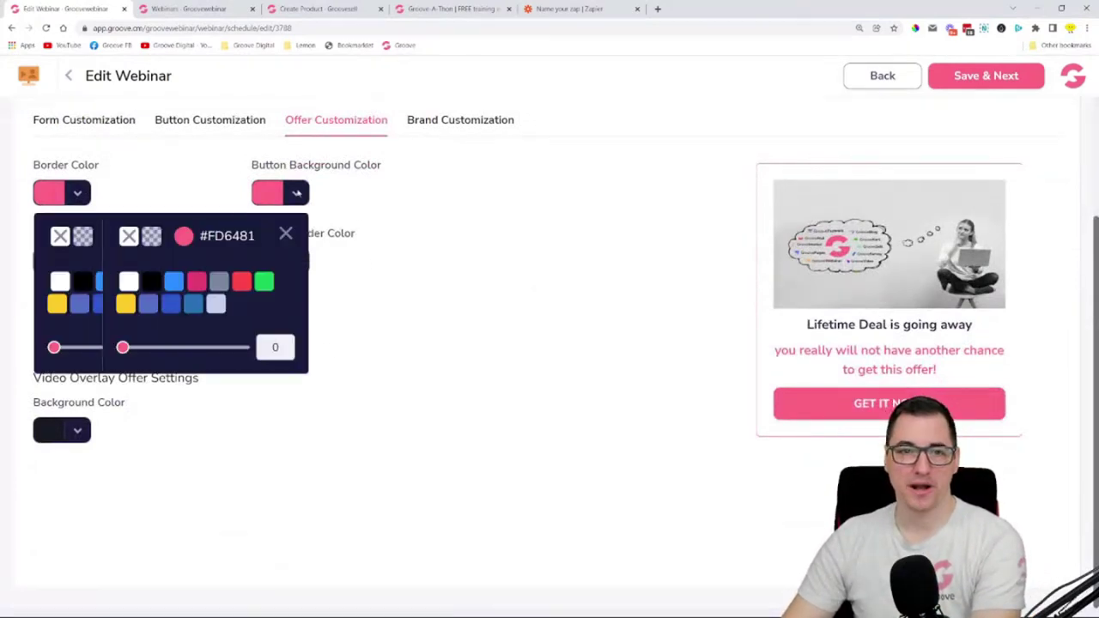
pyautogui.click(286, 234)
pyautogui.click(216, 234)
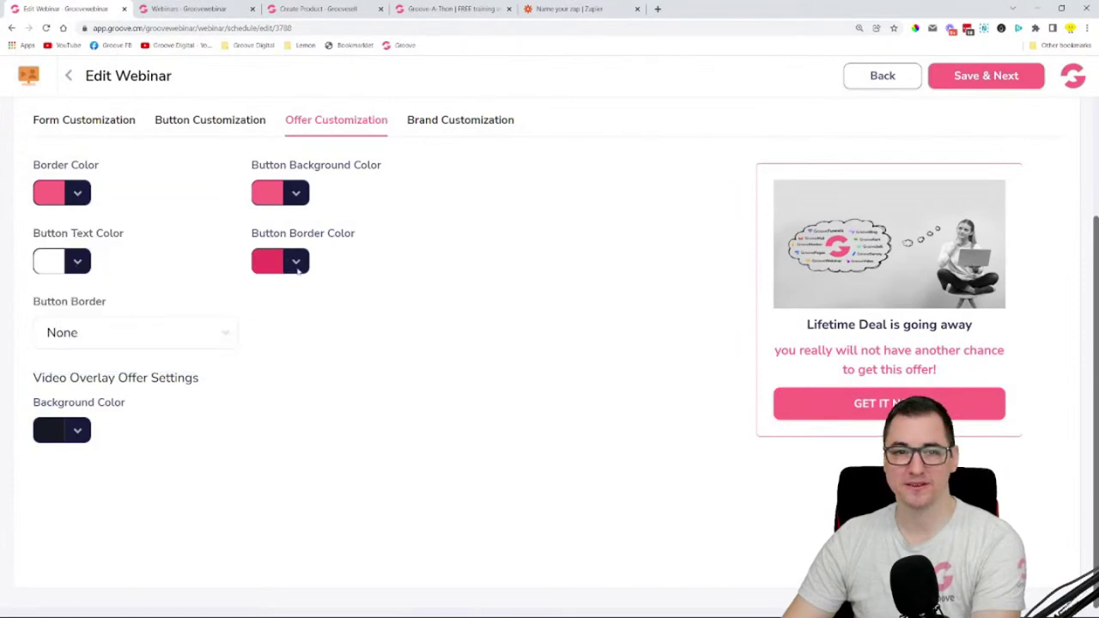
# - Give the offer a light grey border and a bright yellow button background
pyautogui.click(79, 194)
pyautogui.moveTo(49, 305)
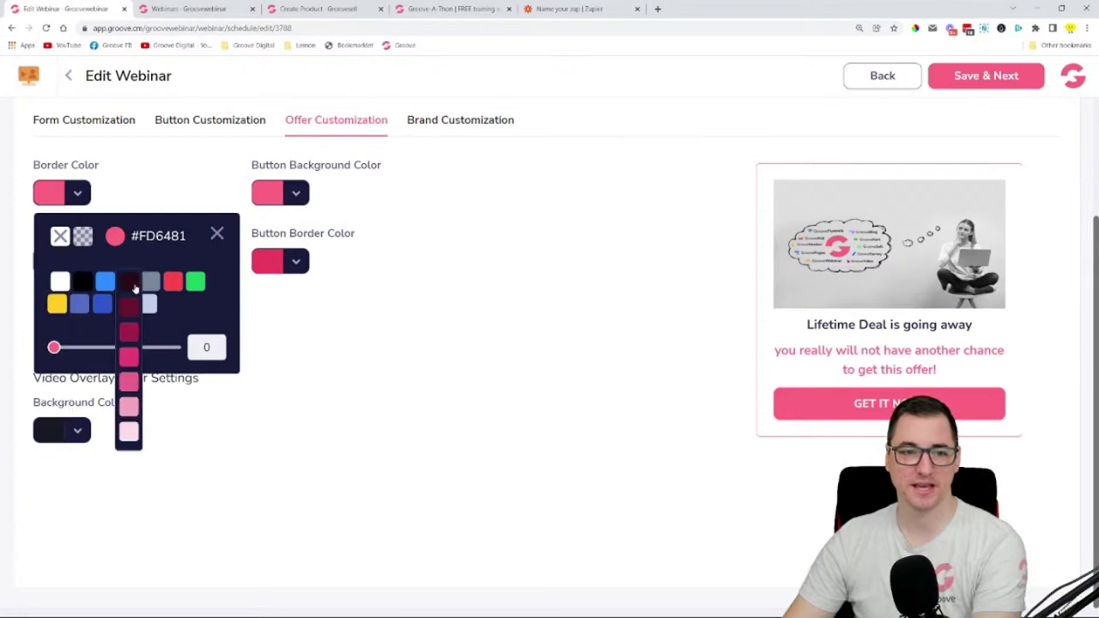
pyautogui.moveTo(150, 288)
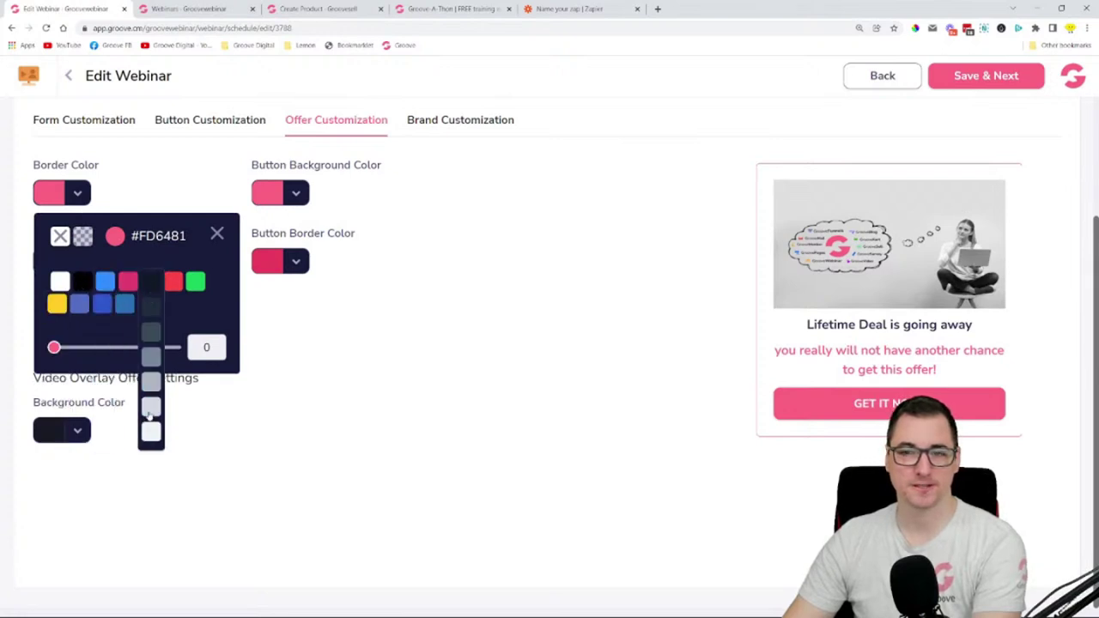
pyautogui.click(149, 409)
pyautogui.click(217, 235)
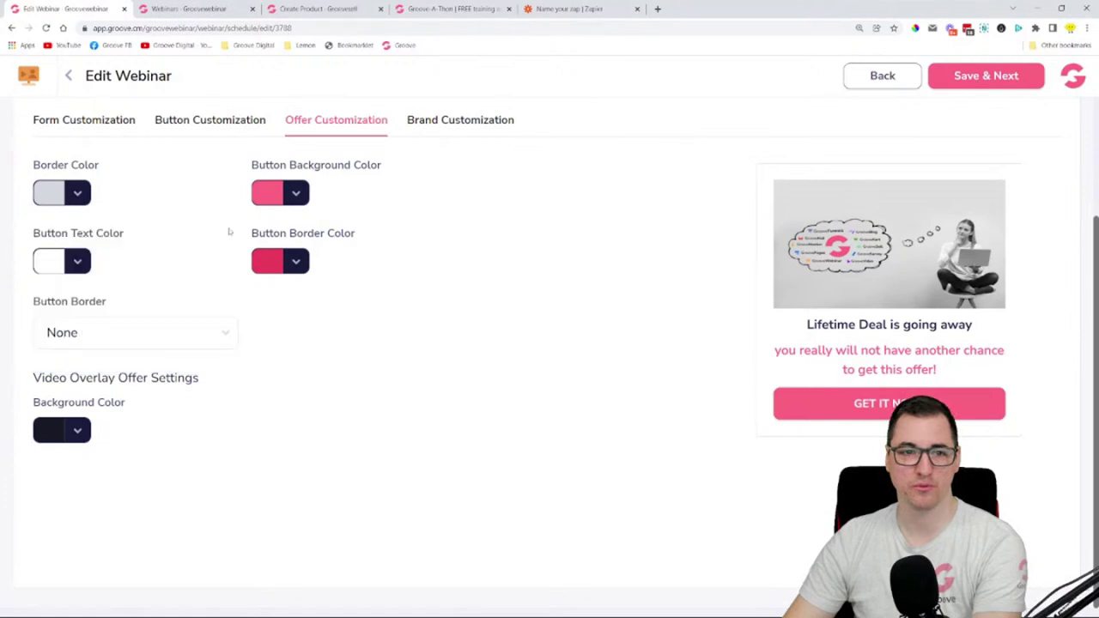
pyautogui.click(295, 197)
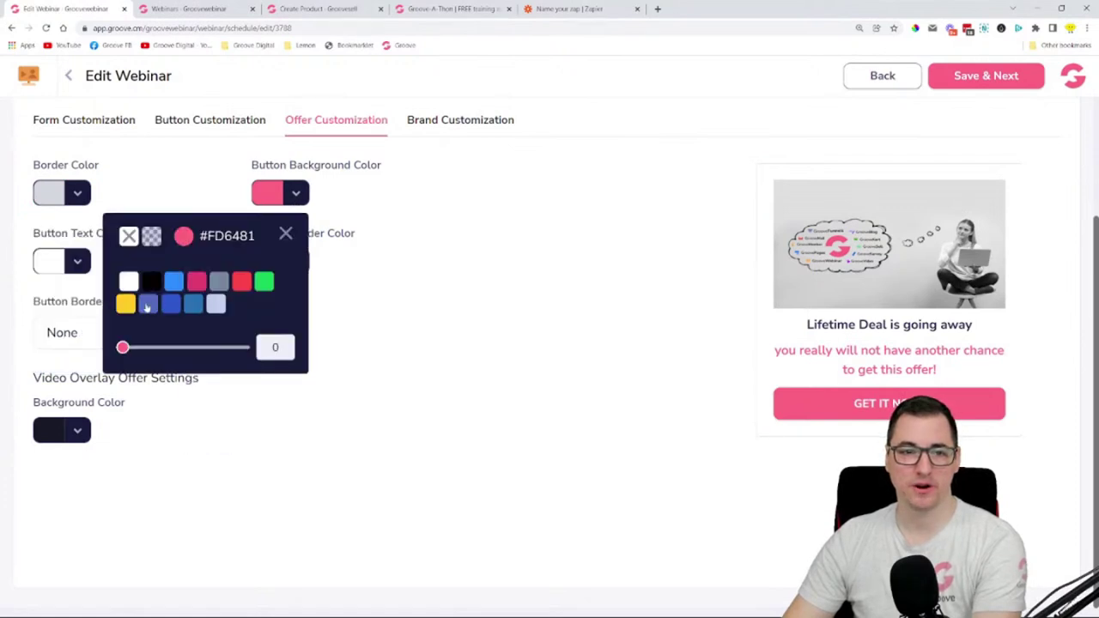
pyautogui.moveTo(127, 303)
pyautogui.click(126, 381)
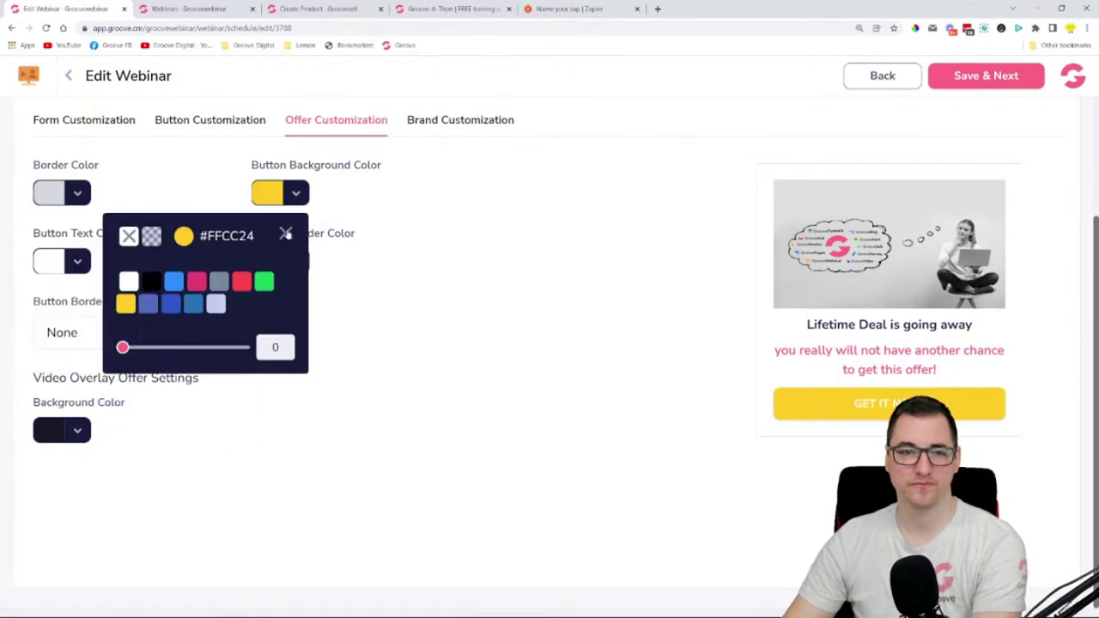
pyautogui.click(286, 234)
# - Make the offer button text black with no border colour, checking border style and overlay options
pyautogui.click(77, 261)
pyautogui.click(82, 349)
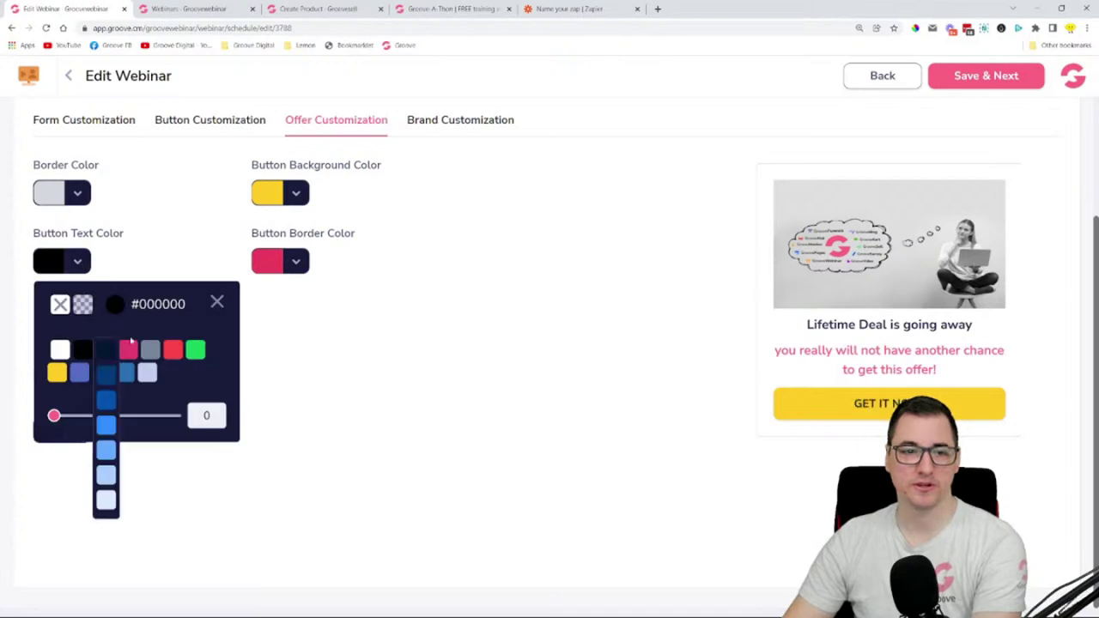
pyautogui.click(218, 303)
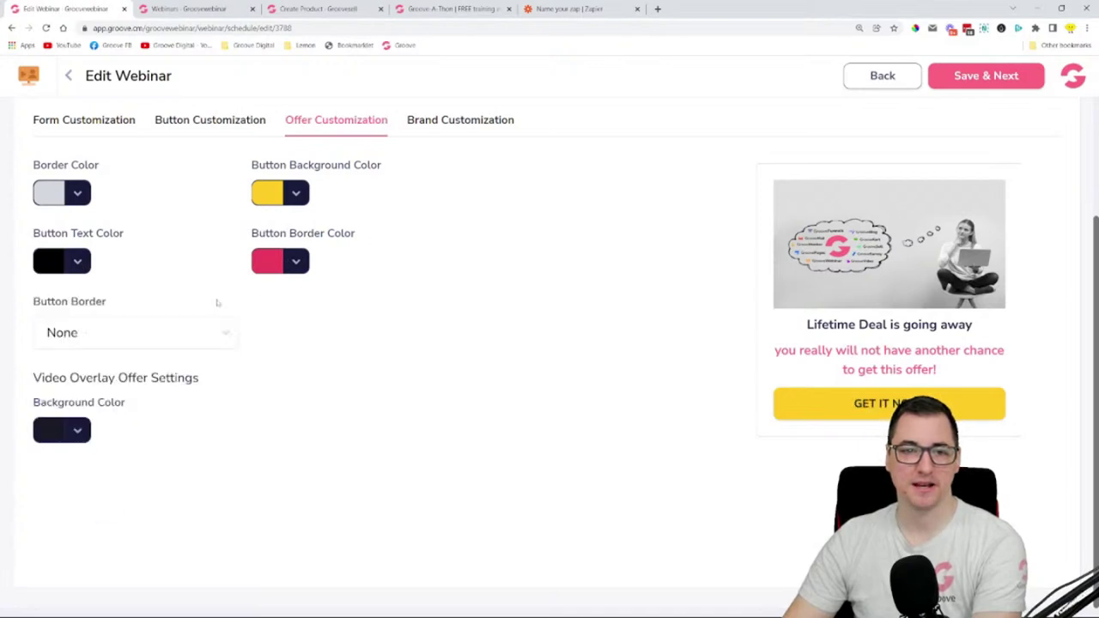
pyautogui.click(291, 266)
pyautogui.click(129, 305)
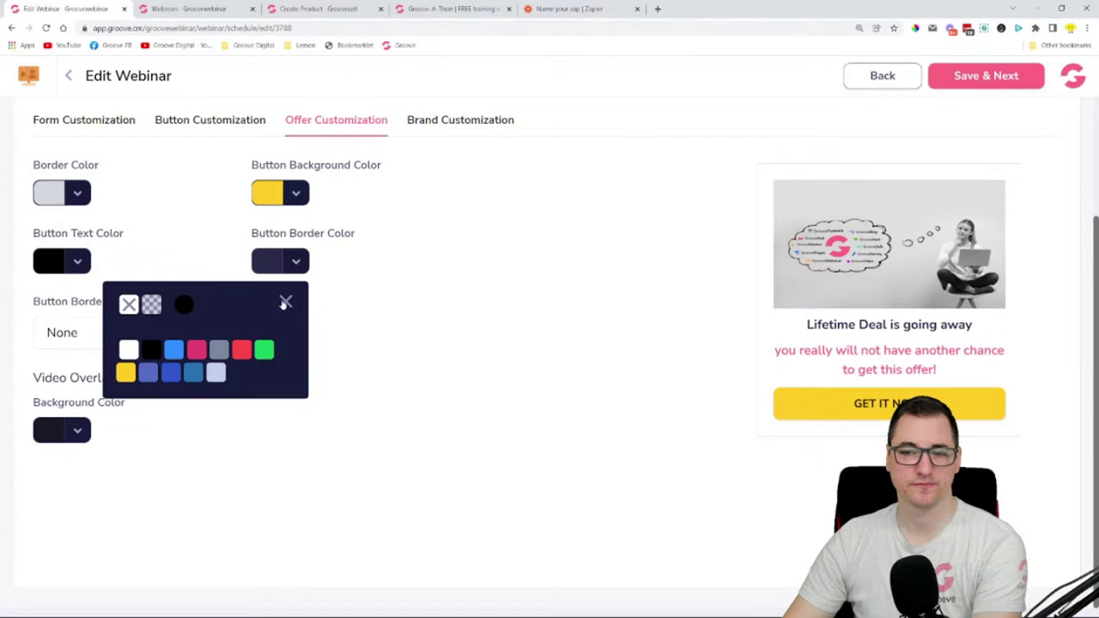
pyautogui.click(285, 302)
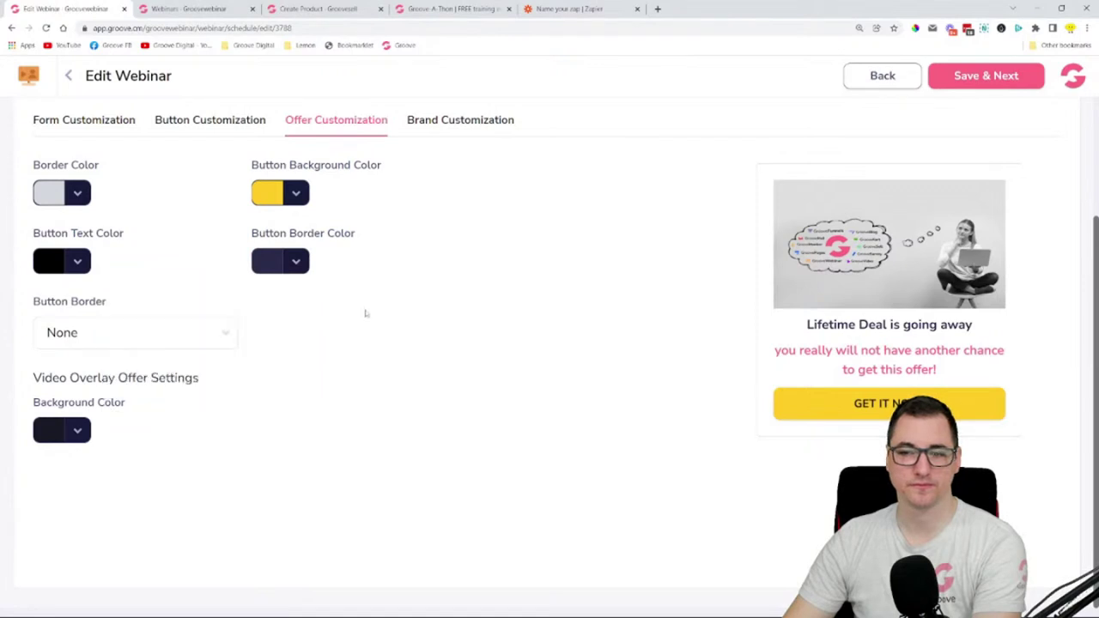
pyautogui.click(81, 343)
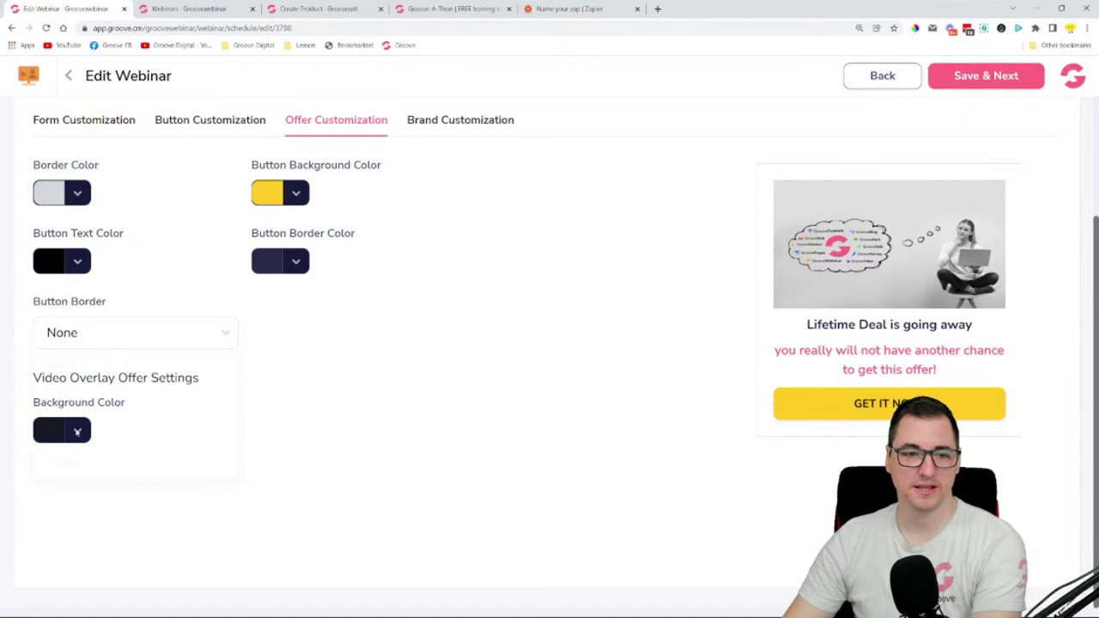
pyautogui.click(78, 432)
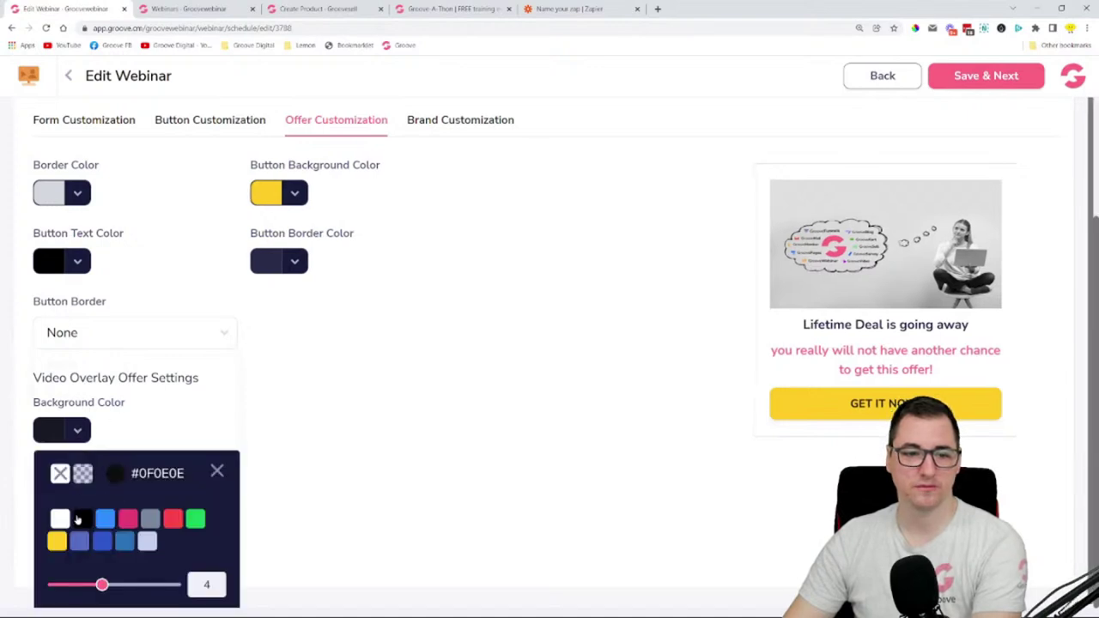
pyautogui.moveTo(66, 545)
pyautogui.click(218, 471)
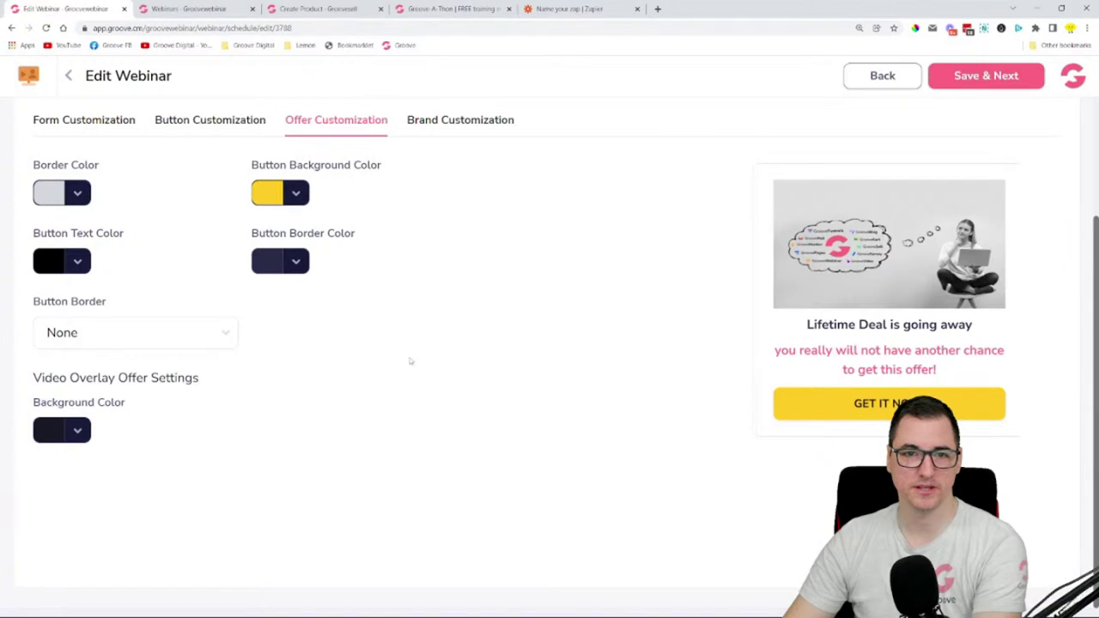
# - Save the customizations and dismiss the Unknown Backend Error message
pyautogui.scroll(2, 412, 361)
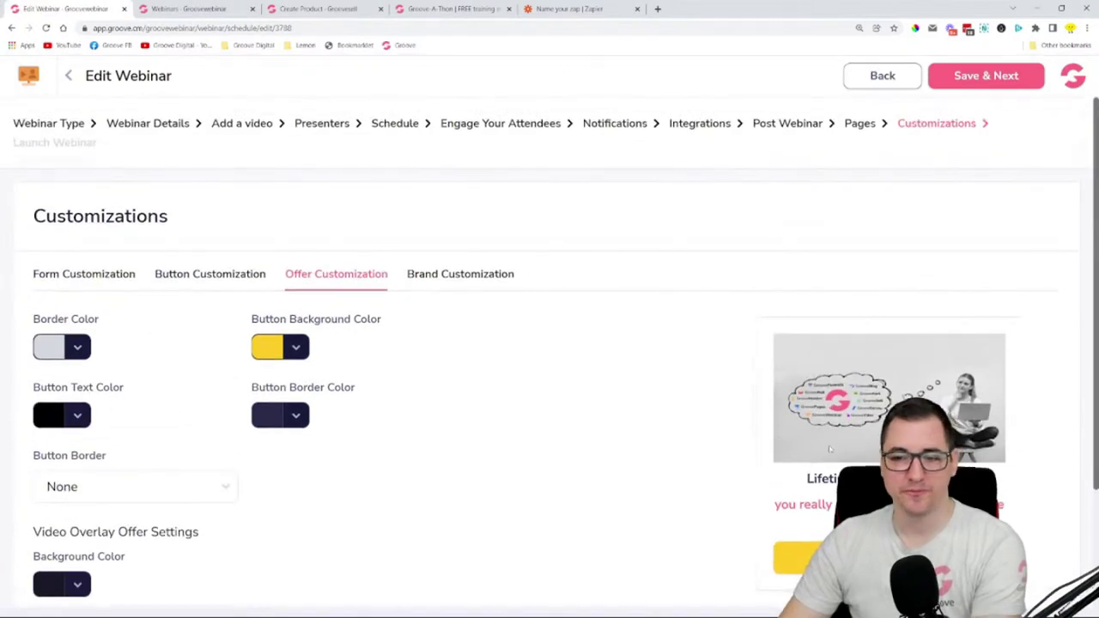
pyautogui.scroll(-2, 949, 374)
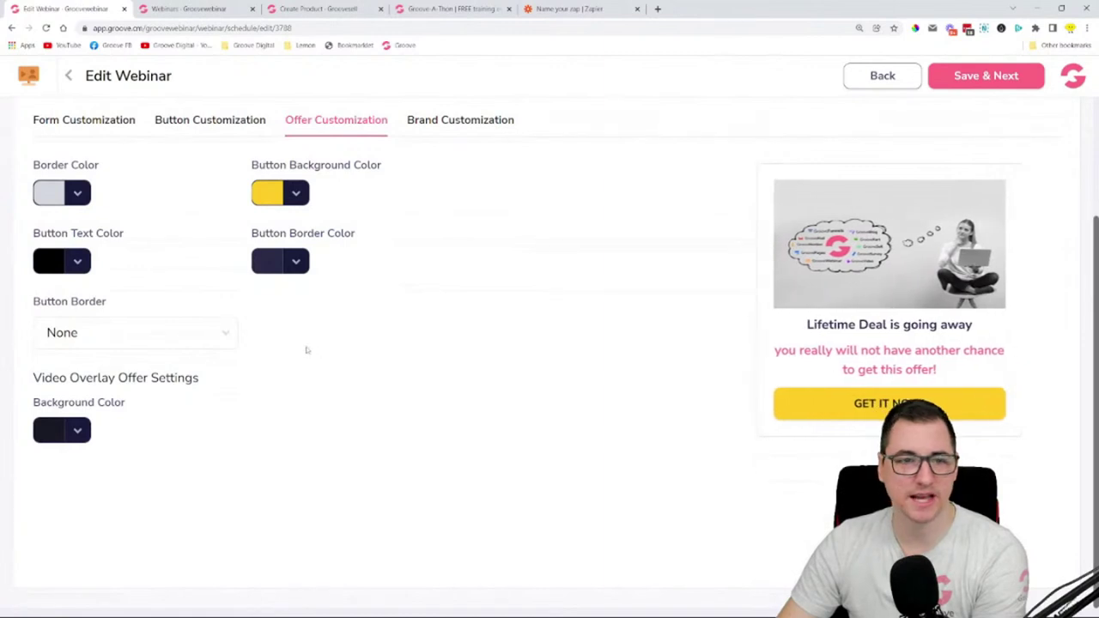
pyautogui.scroll(1, 124, 370)
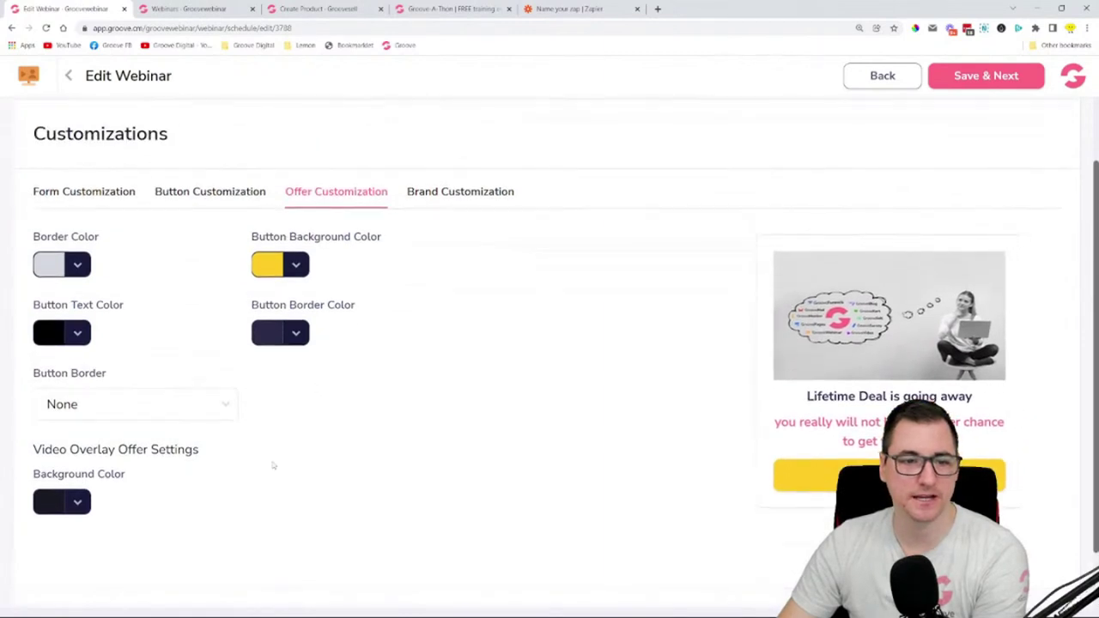
pyautogui.scroll(1, 273, 465)
pyautogui.scroll(-2, 429, 358)
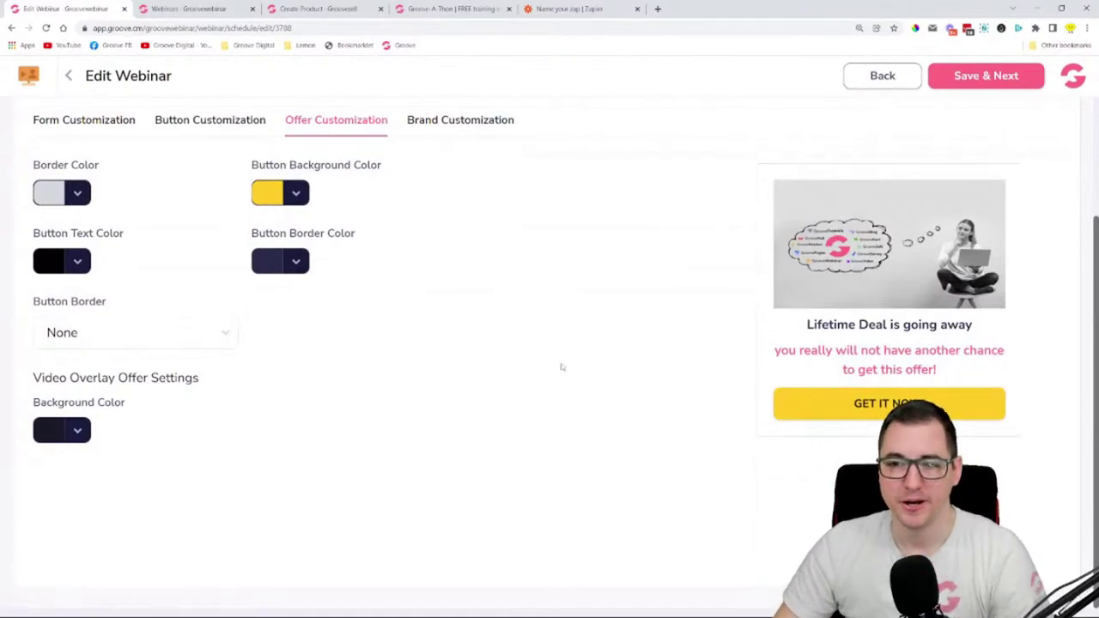
pyautogui.scroll(1, 909, 365)
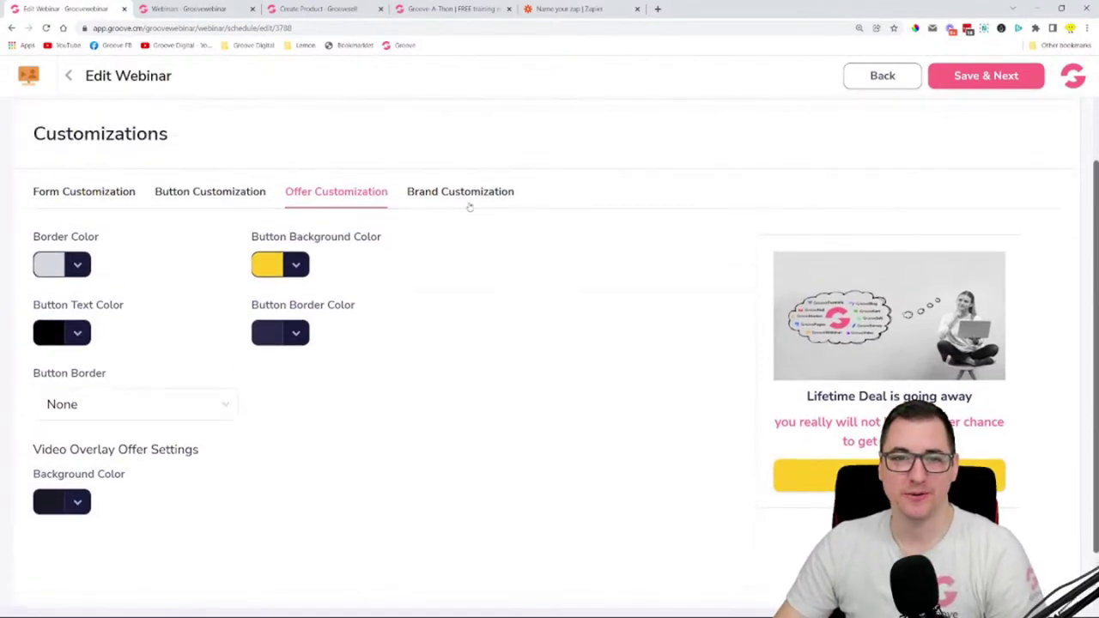
pyautogui.click(470, 204)
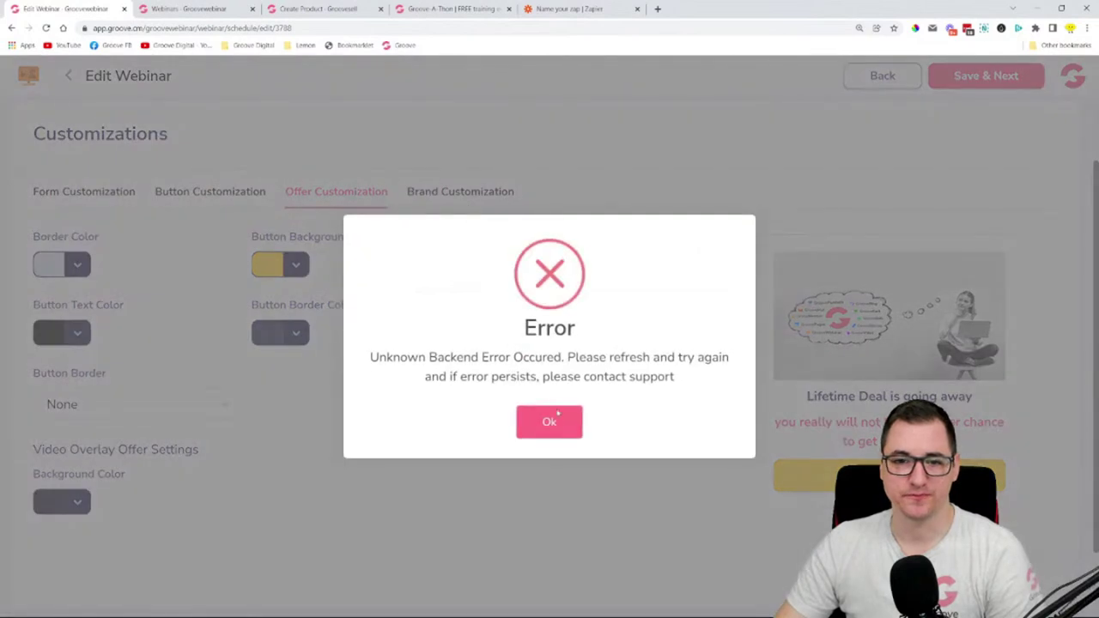
pyautogui.click(558, 417)
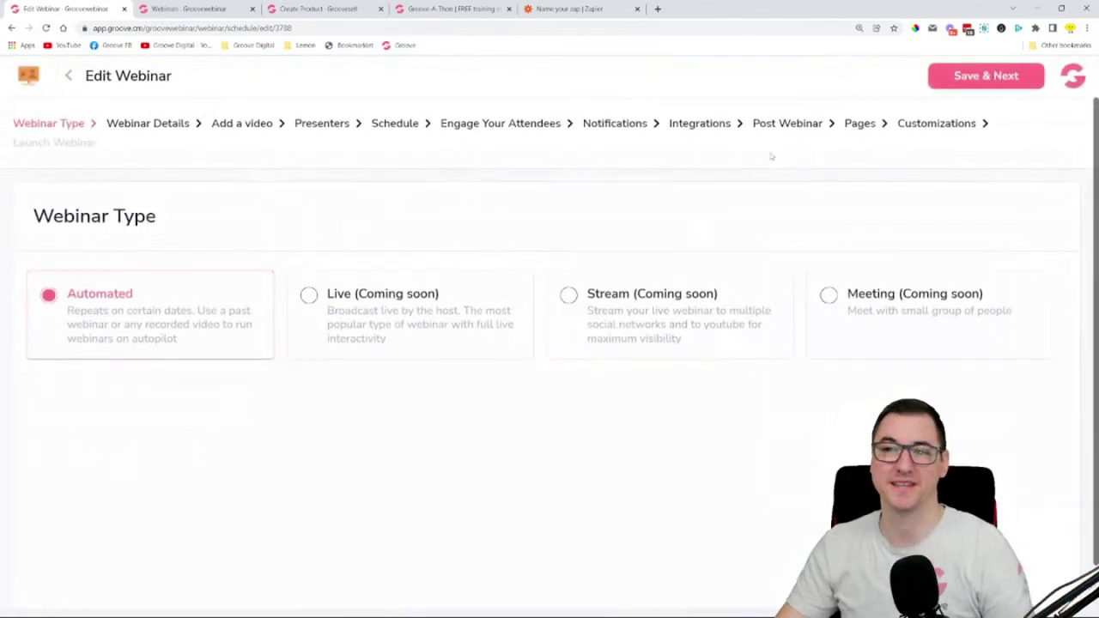
# - Return to Offer Customization and set the offer border to light grey
pyautogui.click(904, 125)
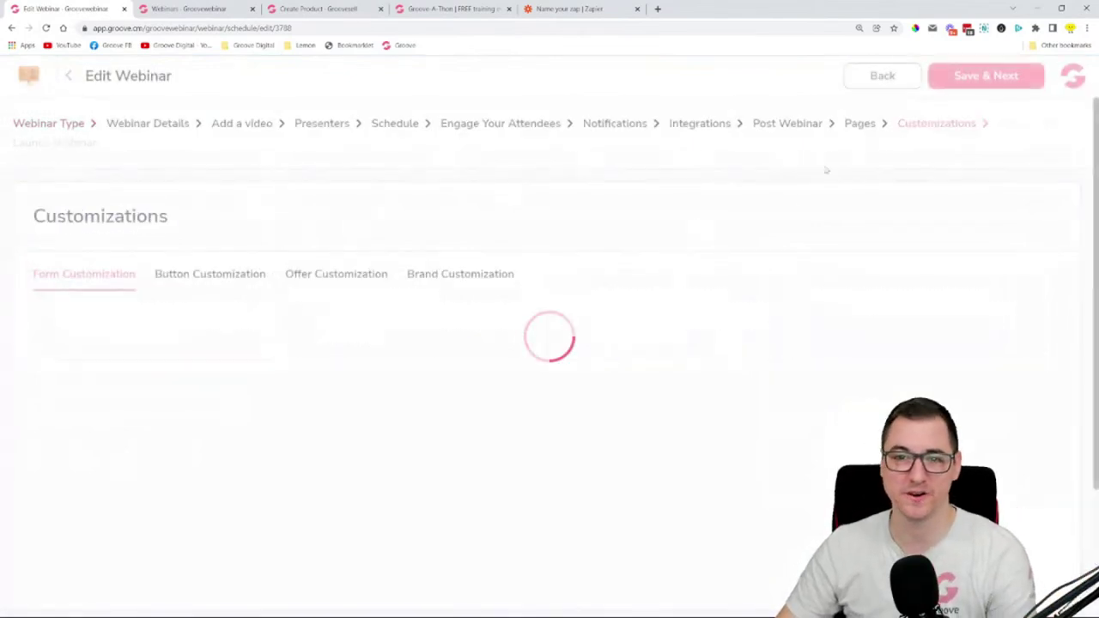
pyautogui.scroll(-3, 432, 304)
pyautogui.scroll(3, 456, 351)
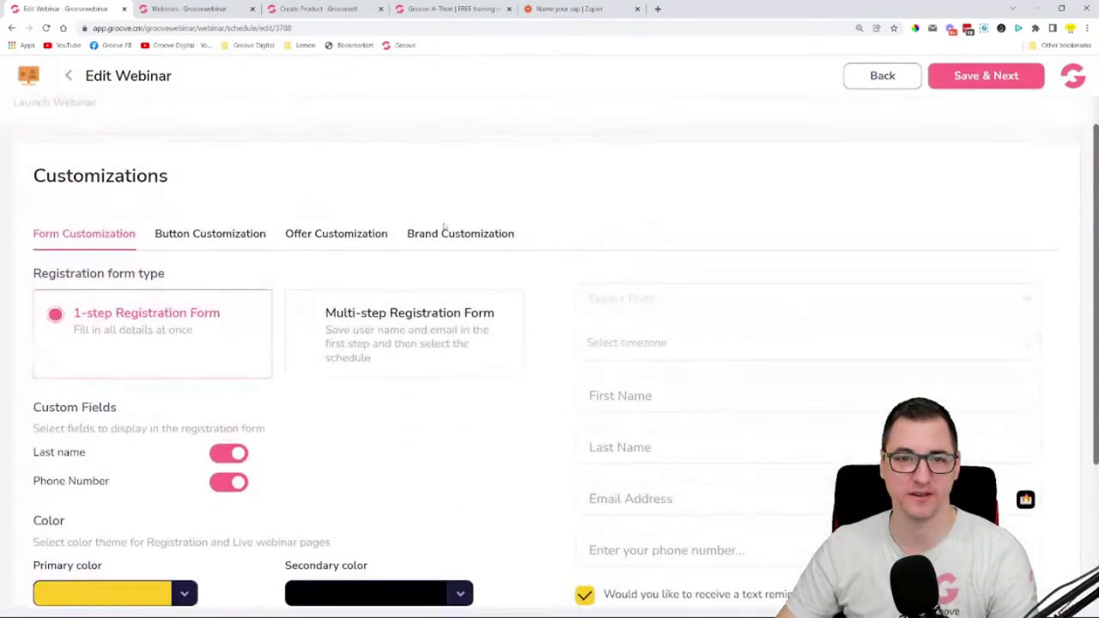
pyautogui.click(420, 234)
pyautogui.click(346, 235)
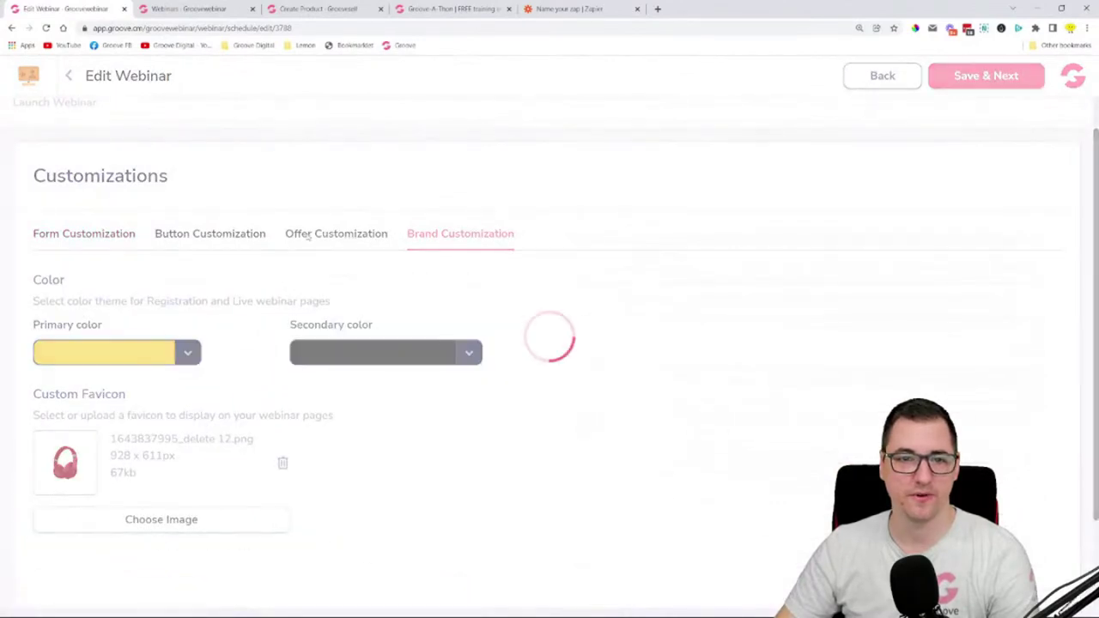
pyautogui.click(79, 307)
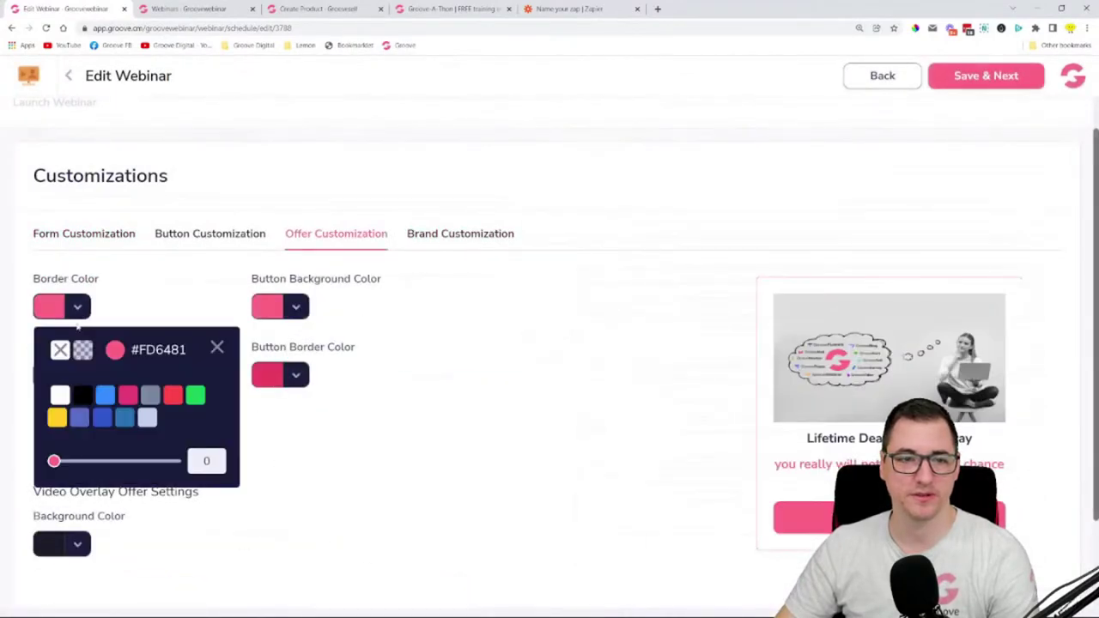
pyautogui.moveTo(63, 422)
pyautogui.moveTo(143, 389)
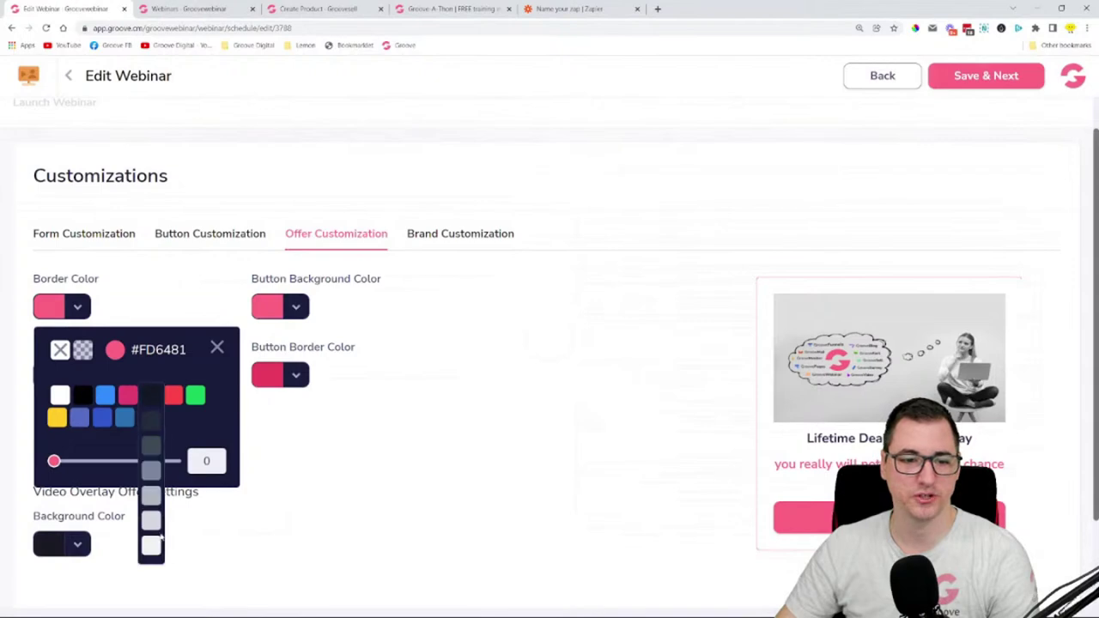
pyautogui.click(158, 537)
pyautogui.click(217, 349)
# - Make the offer button yellow #FFCC24 with black text, then Save & Next
pyautogui.click(78, 374)
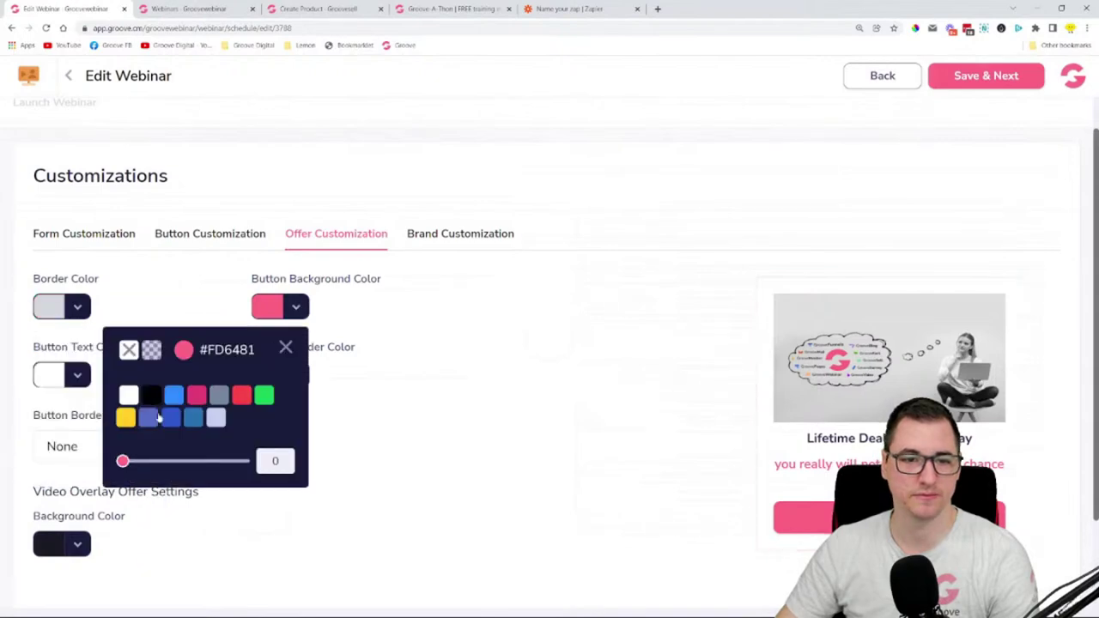
pyautogui.moveTo(121, 421)
pyautogui.click(126, 495)
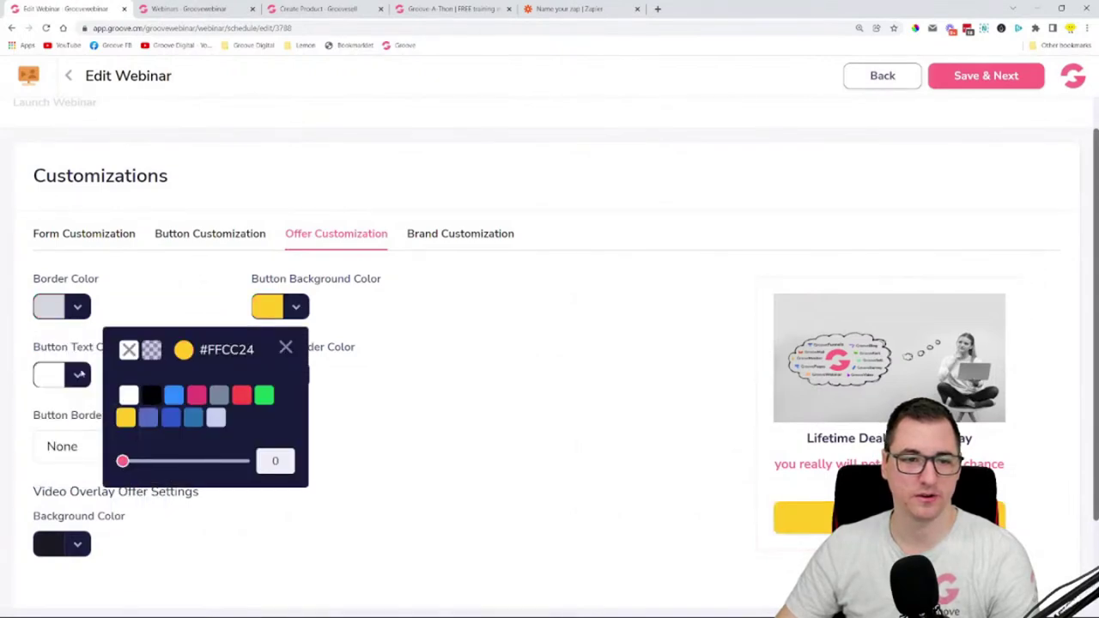
pyautogui.click(79, 375)
pyautogui.click(83, 464)
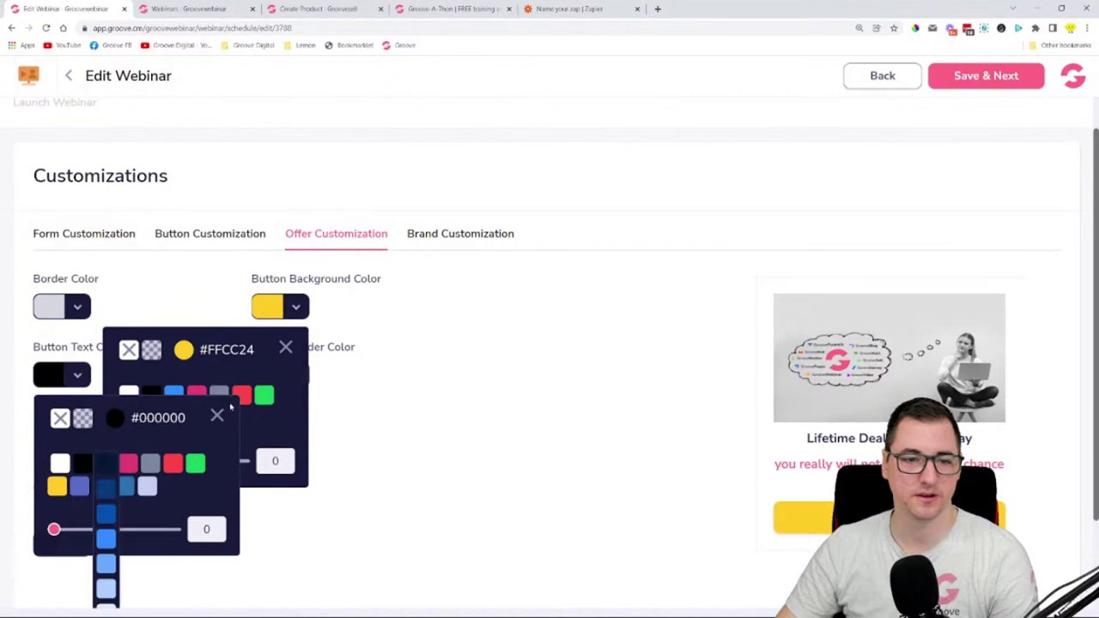
pyautogui.click(217, 418)
pyautogui.click(285, 346)
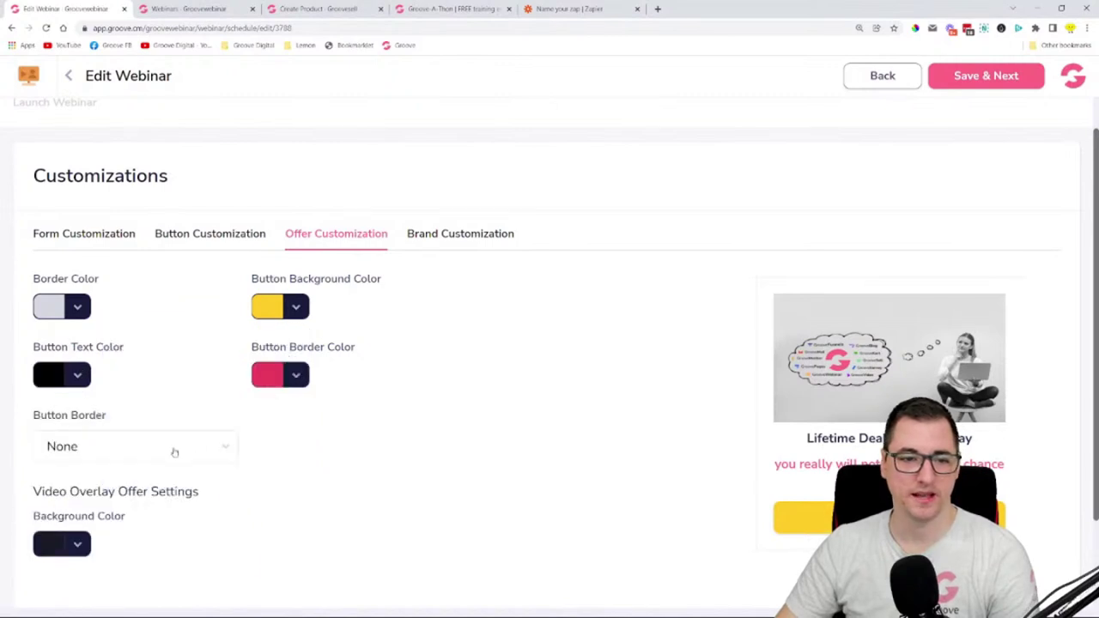
pyautogui.scroll(1, 585, 370)
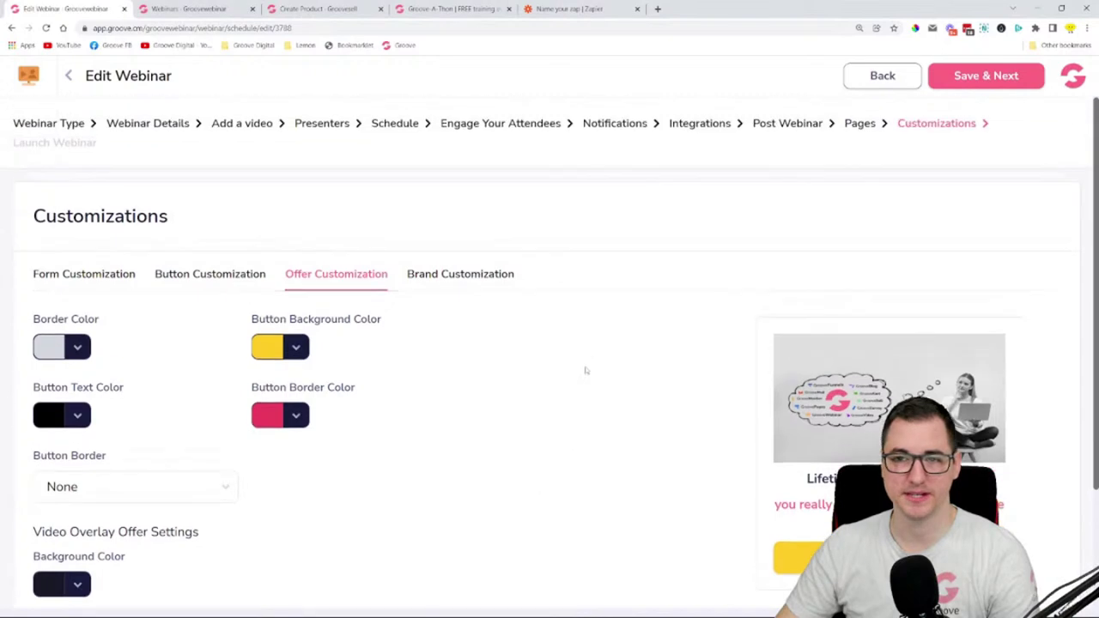
pyautogui.click(982, 76)
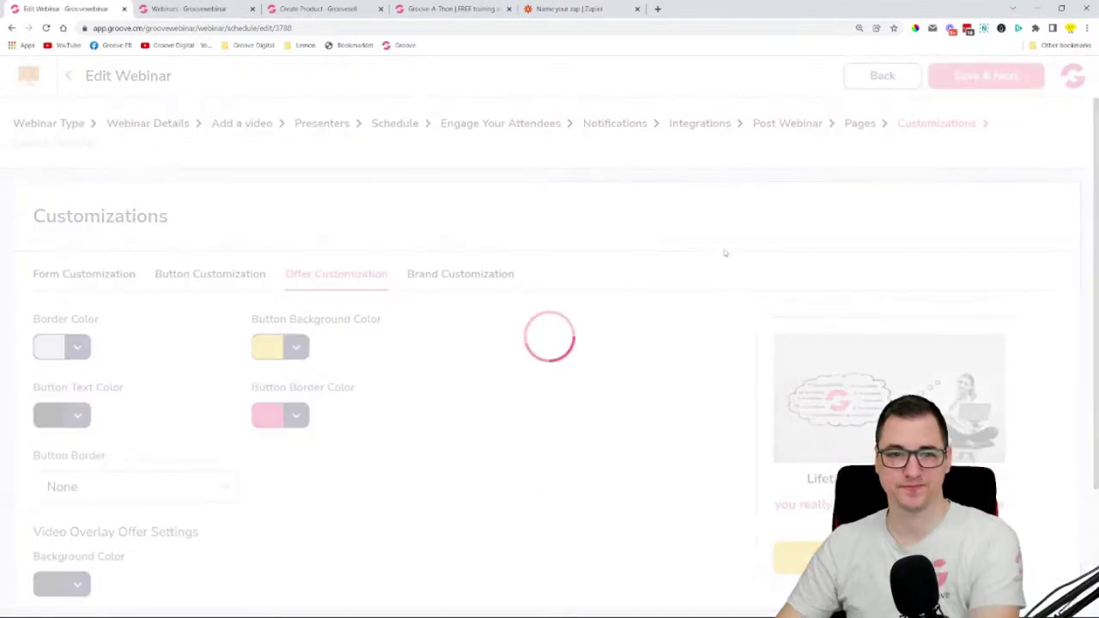
# - Open the Default hosted registration page from the Congratulations page in a new tab
pyautogui.scroll(-2, 748, 249)
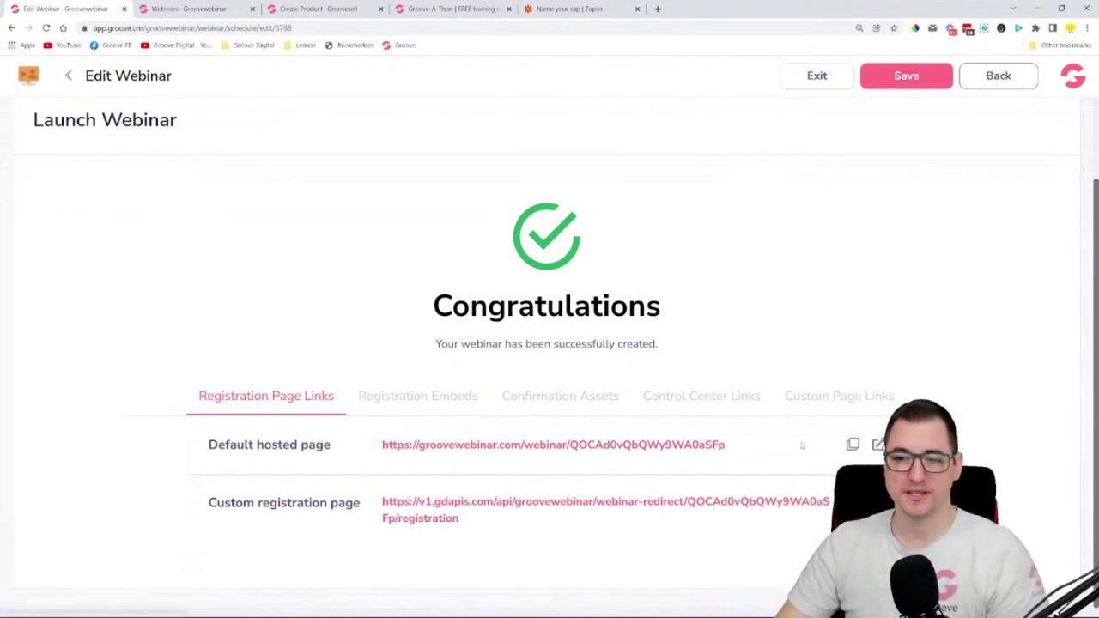
pyautogui.click(869, 443)
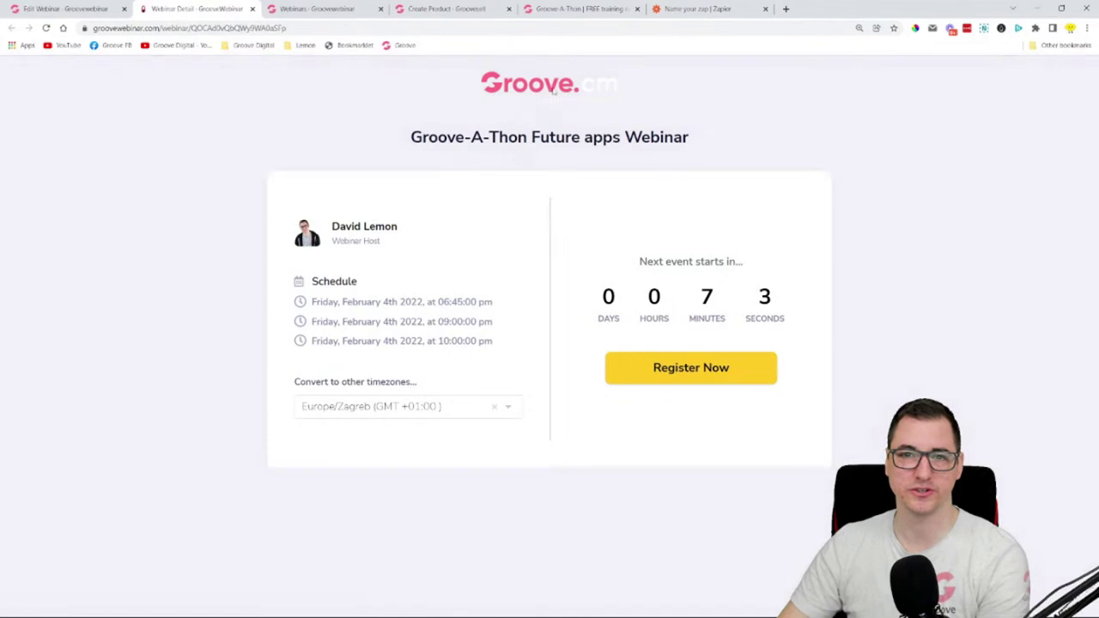
# - Review the webinar title, schedule dates and timezone list, keeping Europe/Zagreb
pyautogui.moveTo(421, 137); pyautogui.dragTo(690, 139)
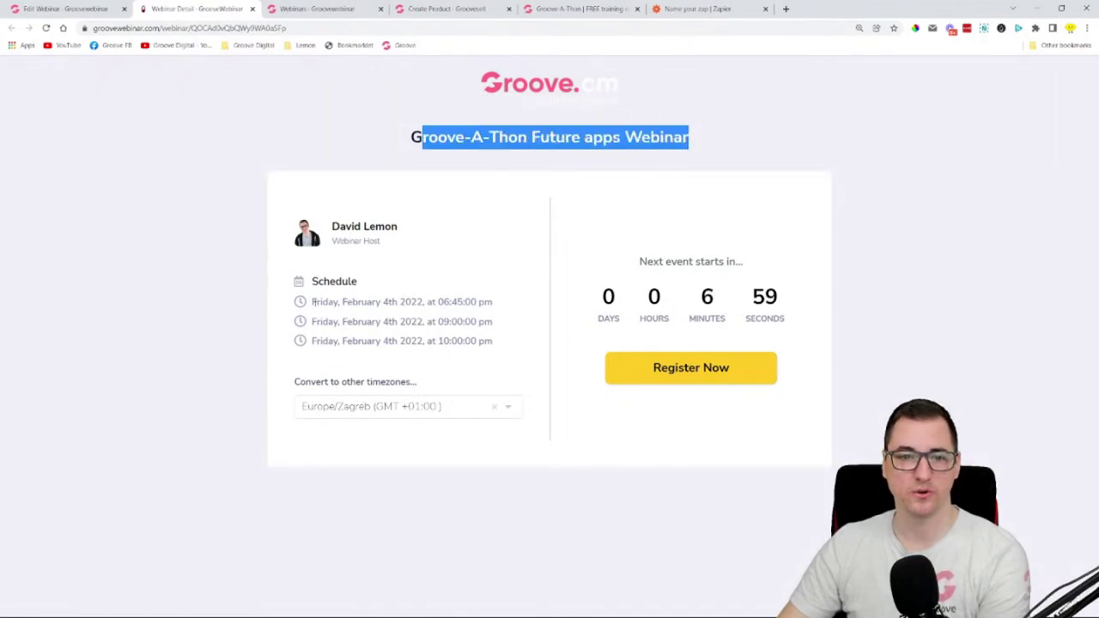
pyautogui.moveTo(313, 301); pyautogui.dragTo(383, 358)
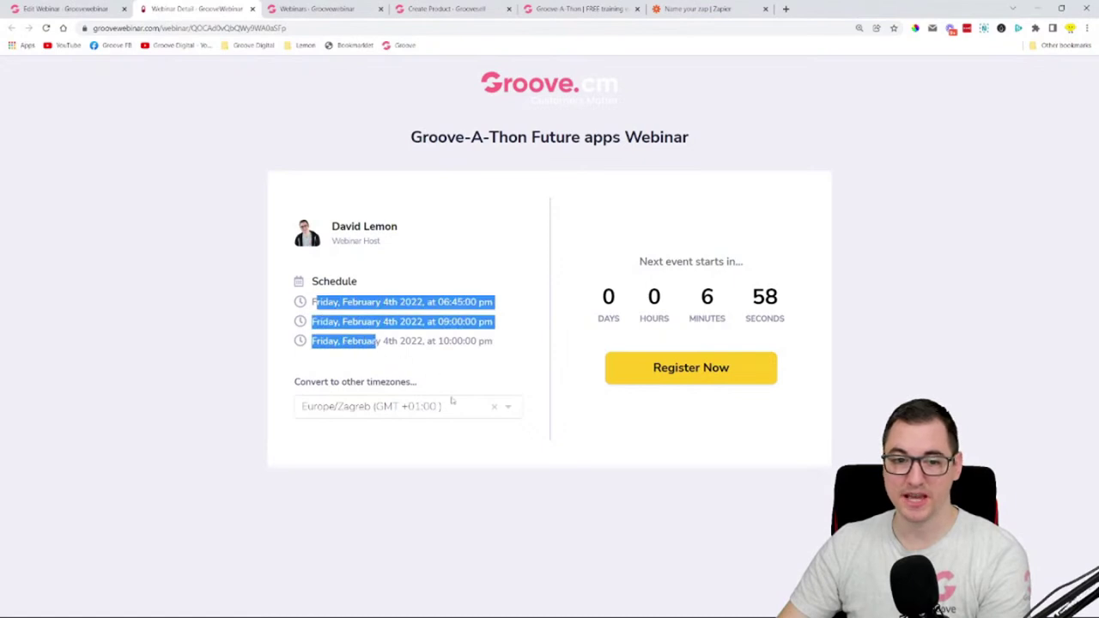
pyautogui.click(408, 410)
pyautogui.scroll(-5, 395, 481)
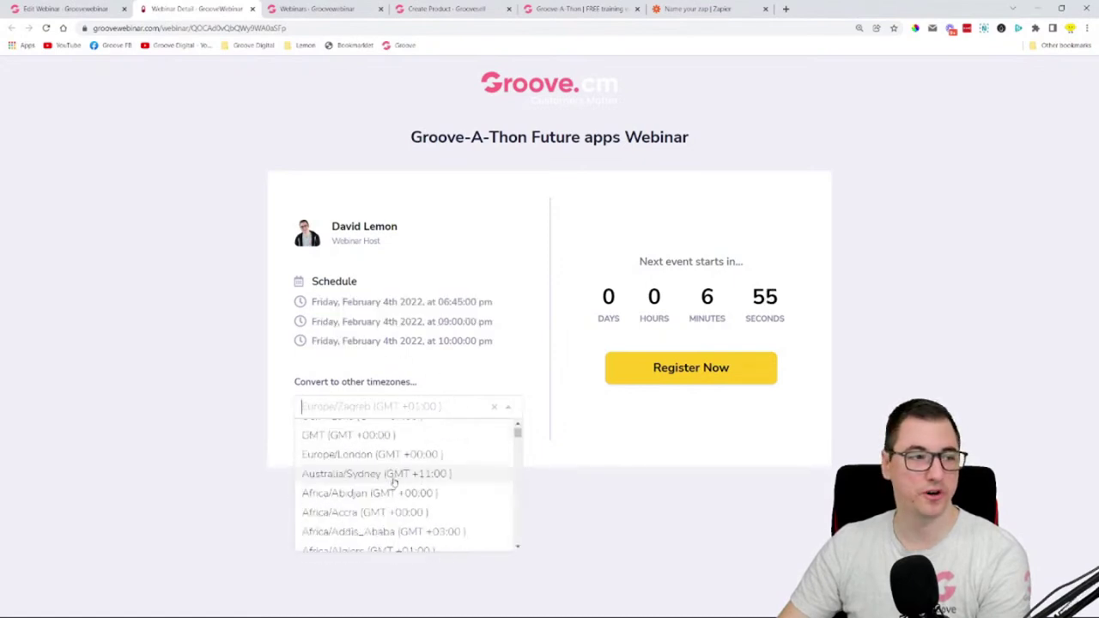
pyautogui.click(576, 368)
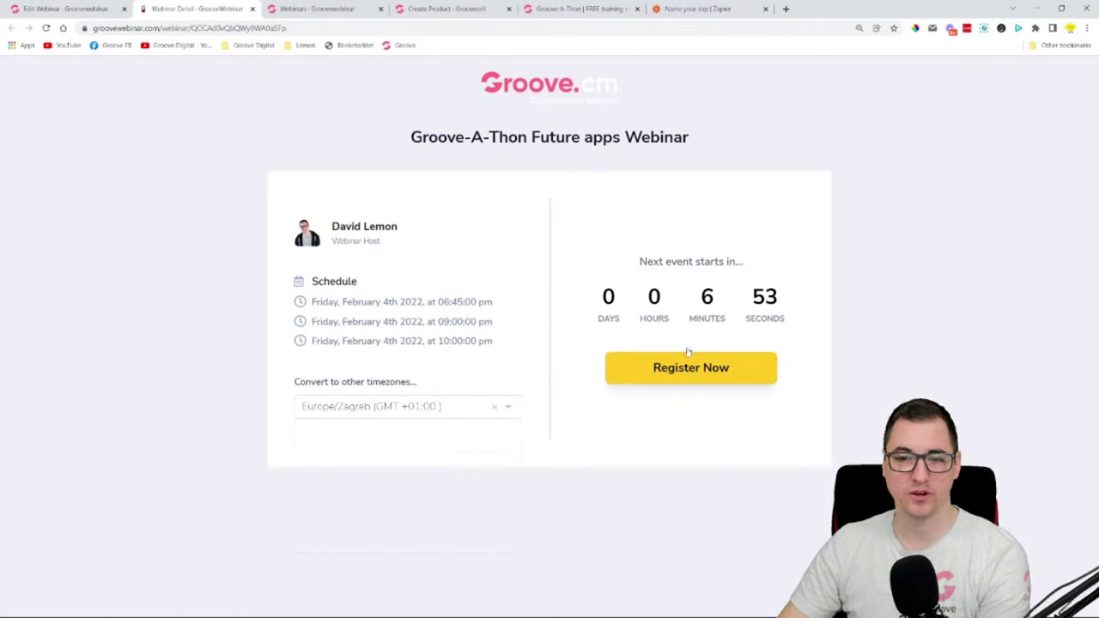
# - Choose the Friday 4 February 06:45 pm session in Europe/Zagreb on the registration form
pyautogui.click(689, 377)
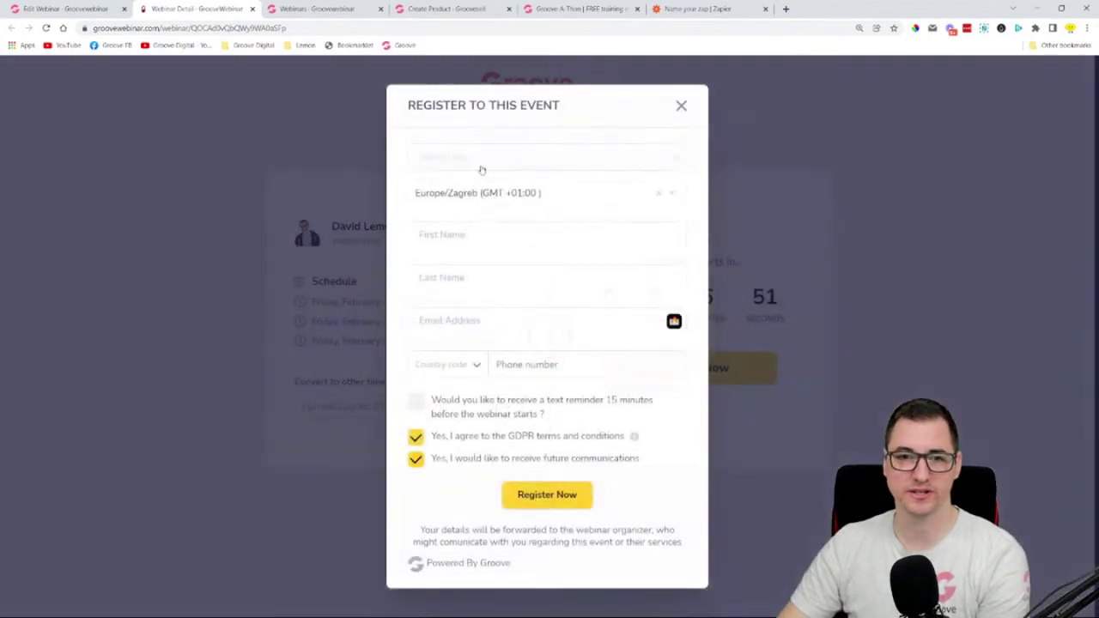
pyautogui.click(482, 168)
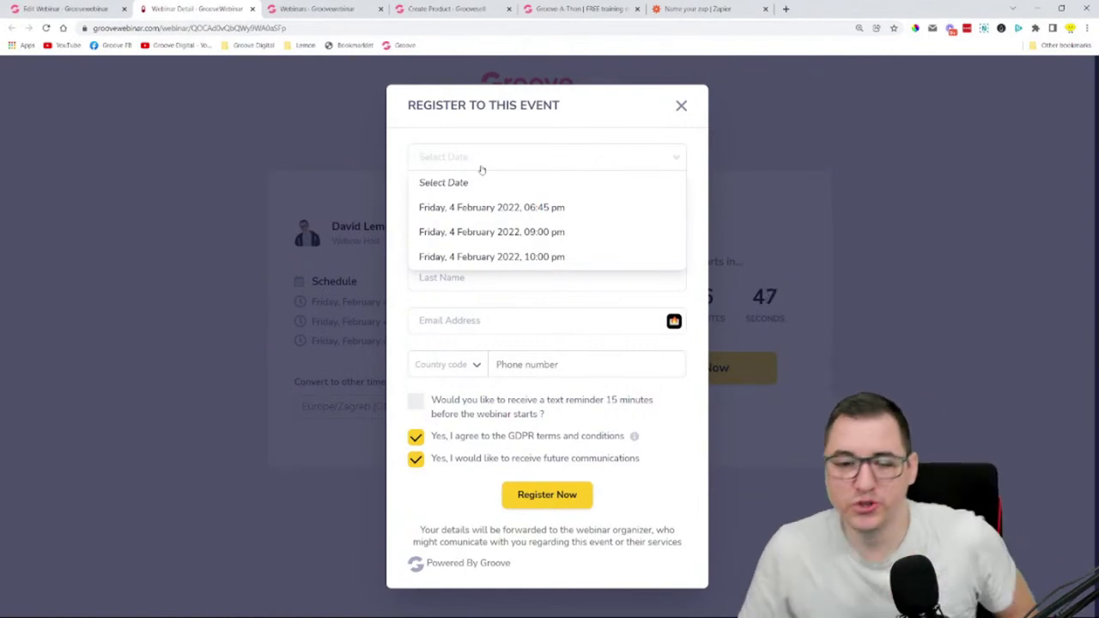
pyautogui.click(520, 209)
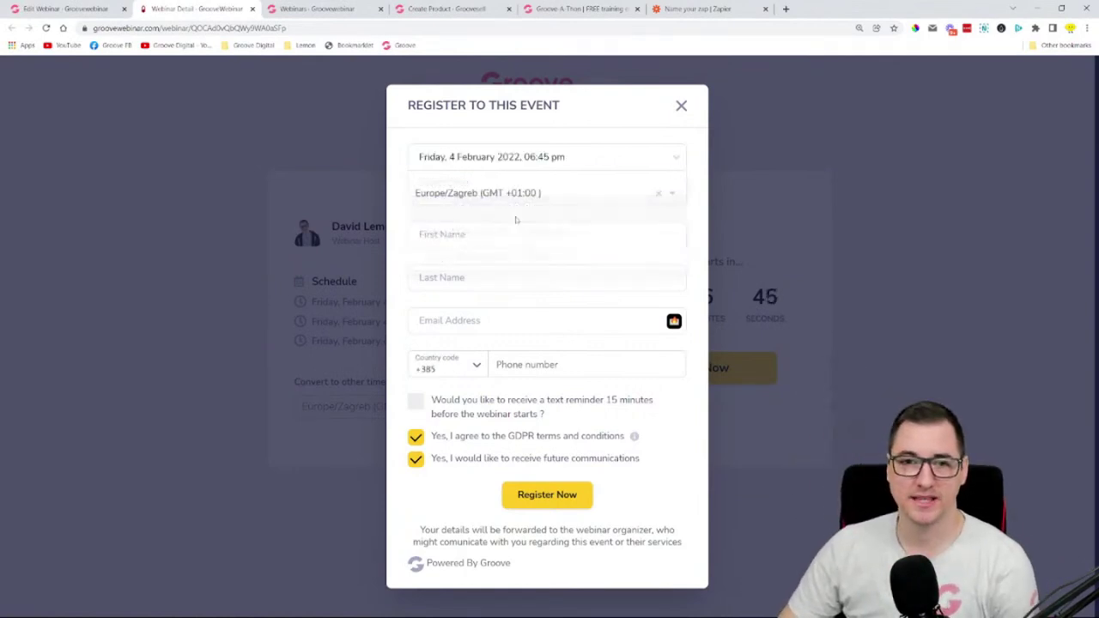
pyautogui.click(494, 198)
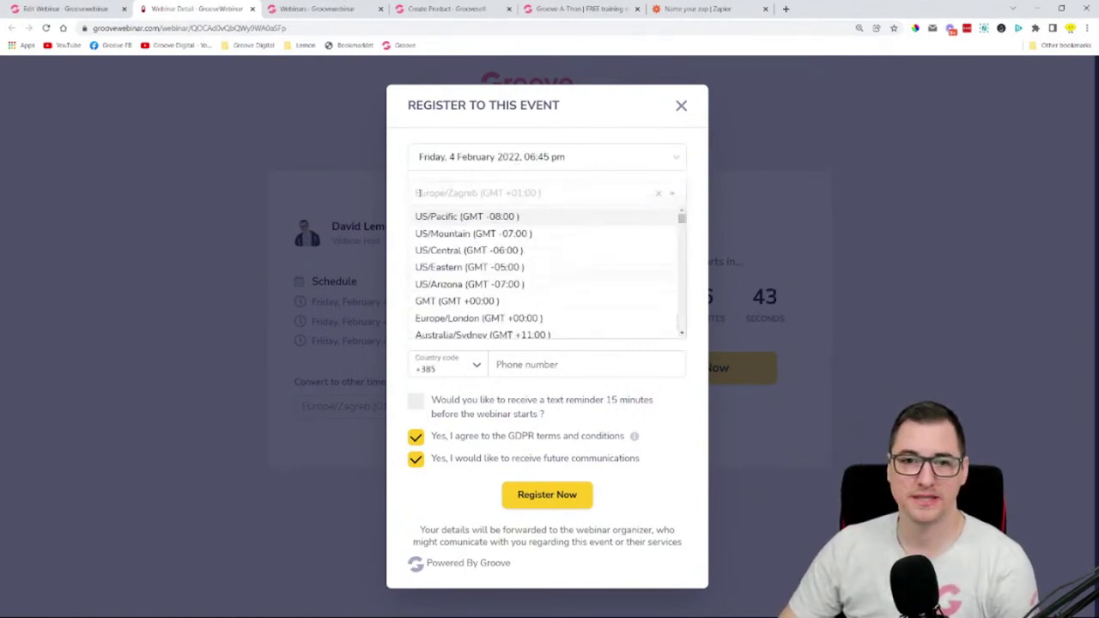
pyautogui.click(575, 194)
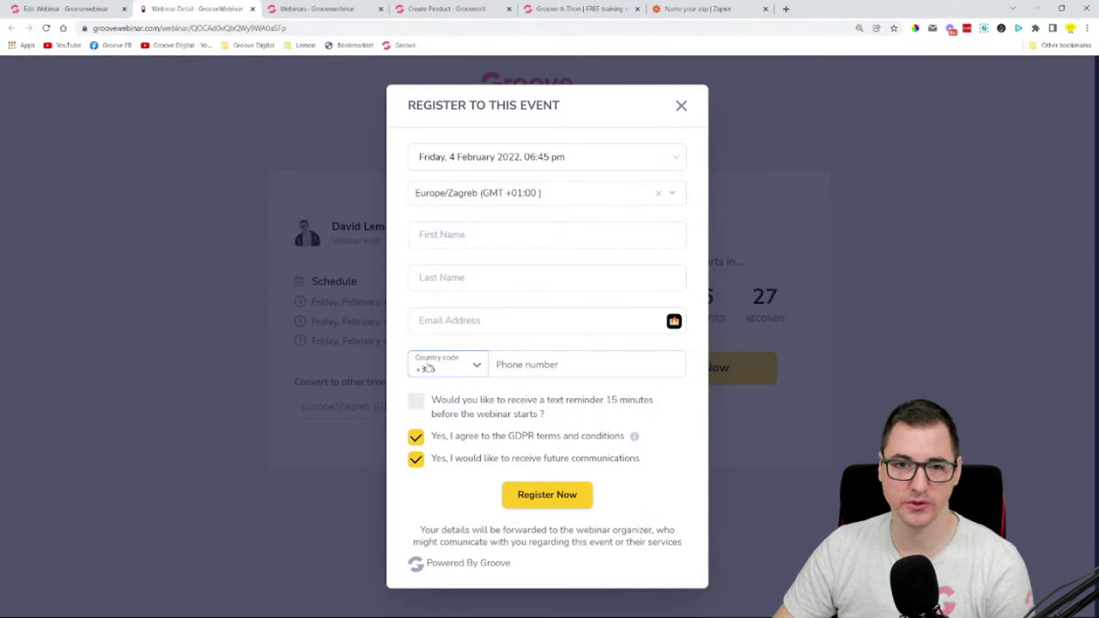
# - Autofill the attendee name, enter the email, keep GDPR consent ticked and submit the registration
pyautogui.click(453, 233)
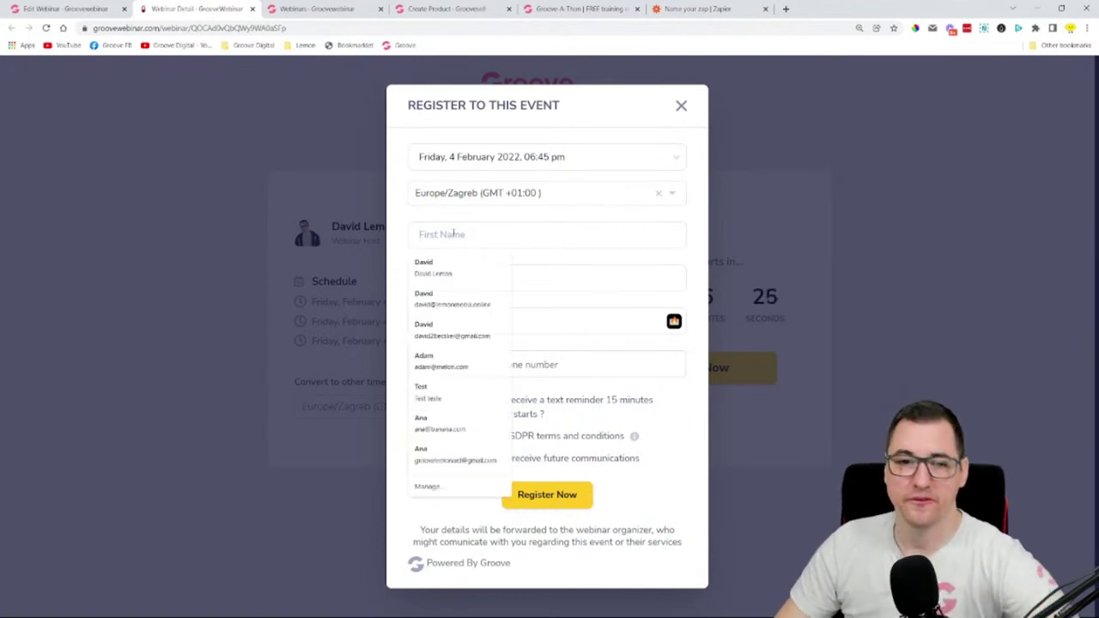
pyautogui.click(454, 269)
pyautogui.tripleClick(464, 321)
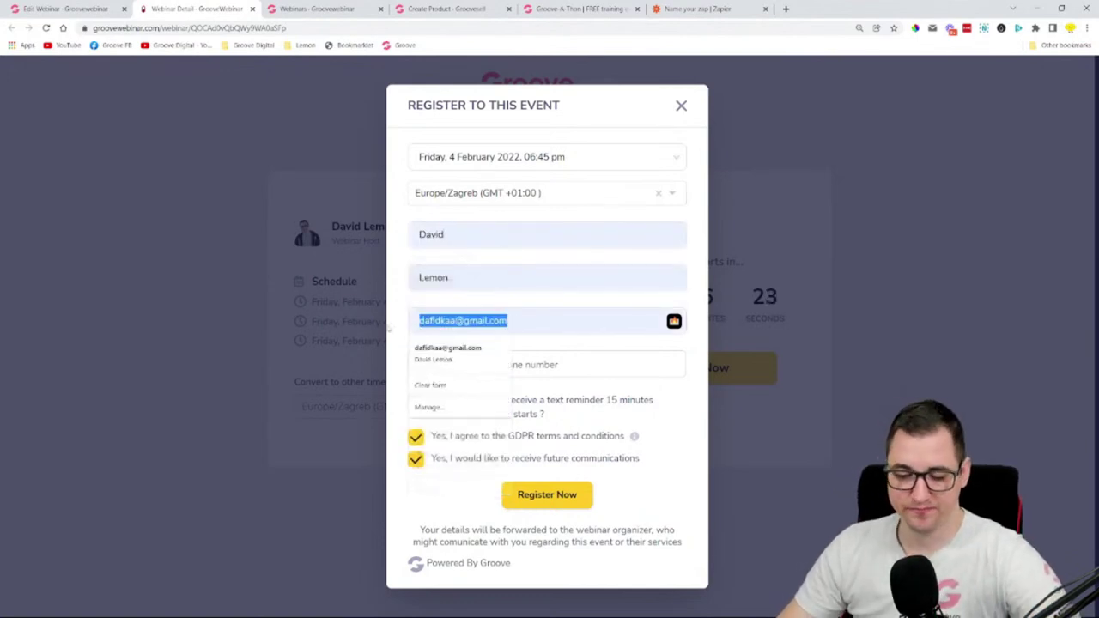
pyautogui.write('david')
pyautogui.press('BackSpace')
pyautogui.press('BackSpace')
pyautogui.press('BackSpace')
pyautogui.press('BackSpace')
pyautogui.press('BackSpace')
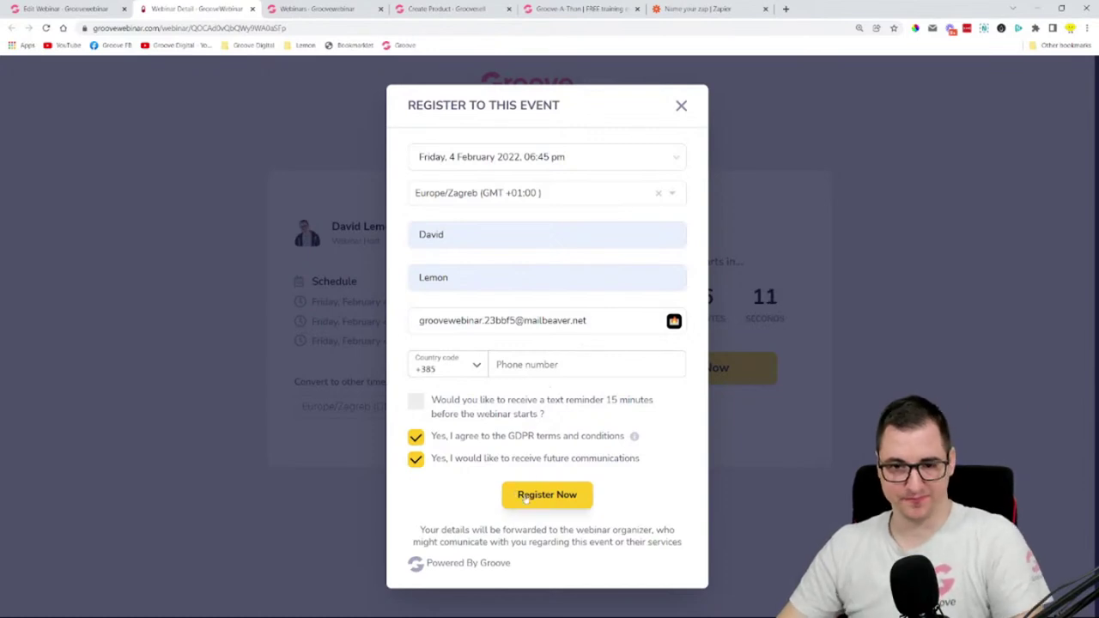
pyautogui.click(416, 439)
pyautogui.click(416, 459)
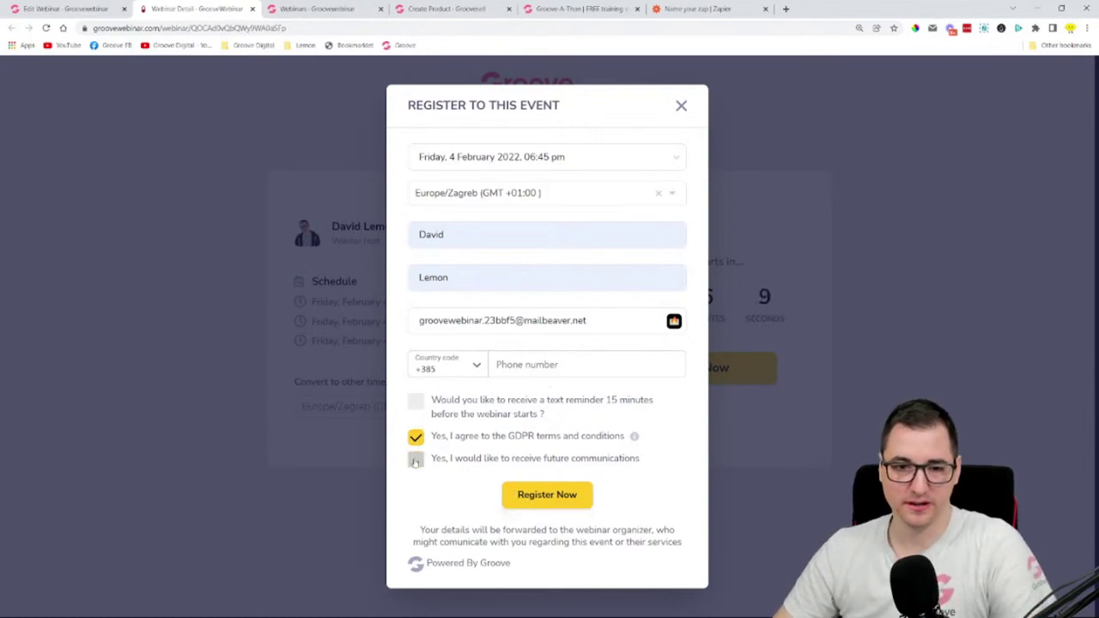
pyautogui.click(415, 438)
pyautogui.click(416, 437)
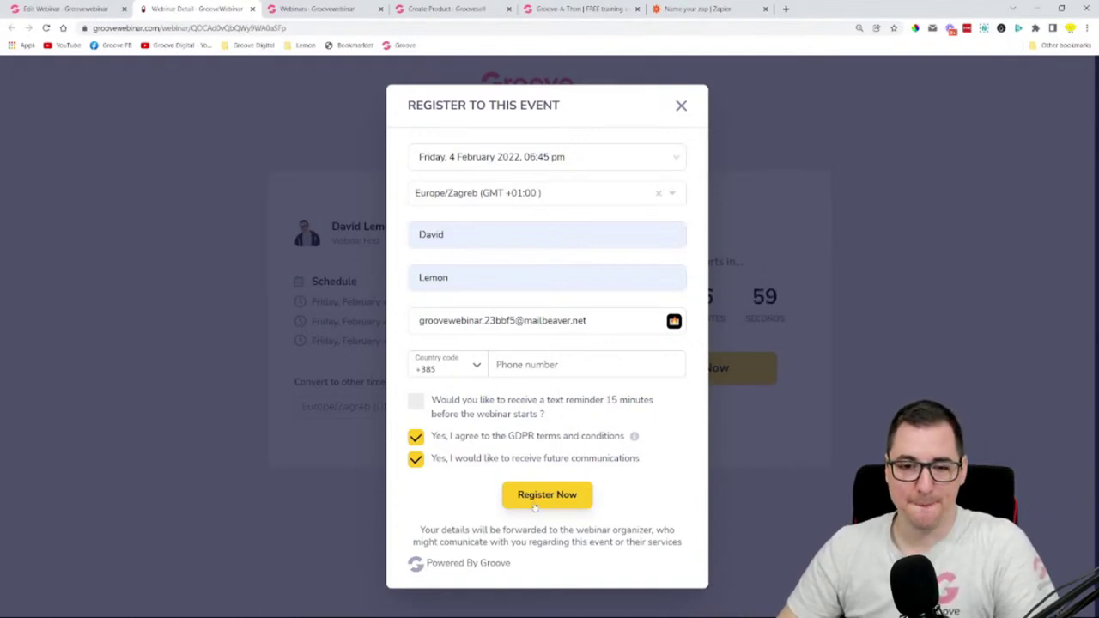
pyautogui.click(543, 501)
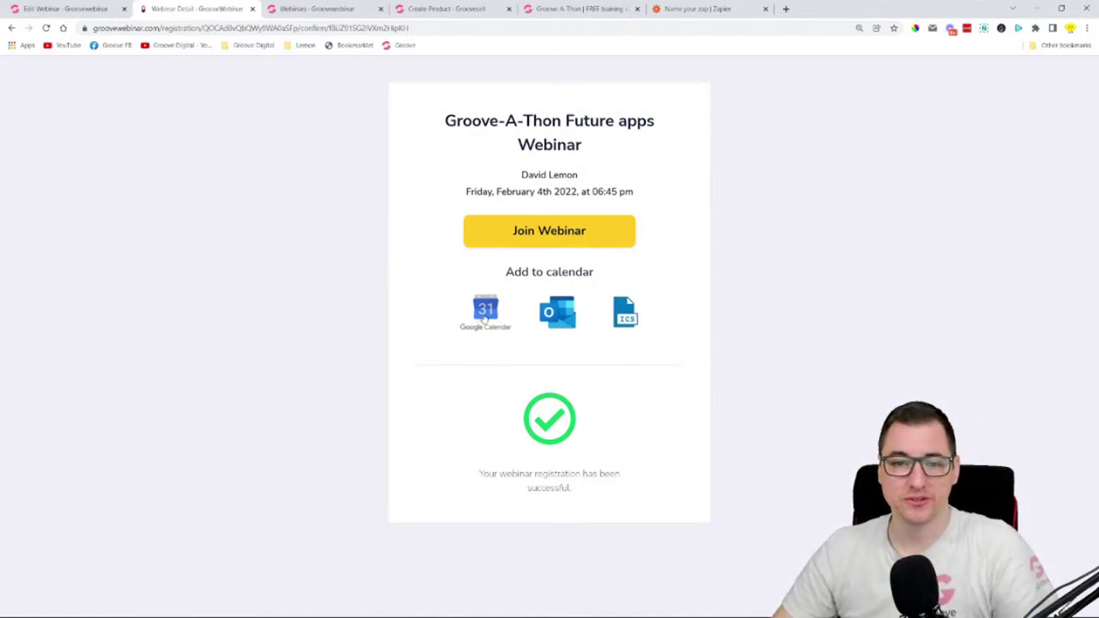
pyautogui.click(485, 319)
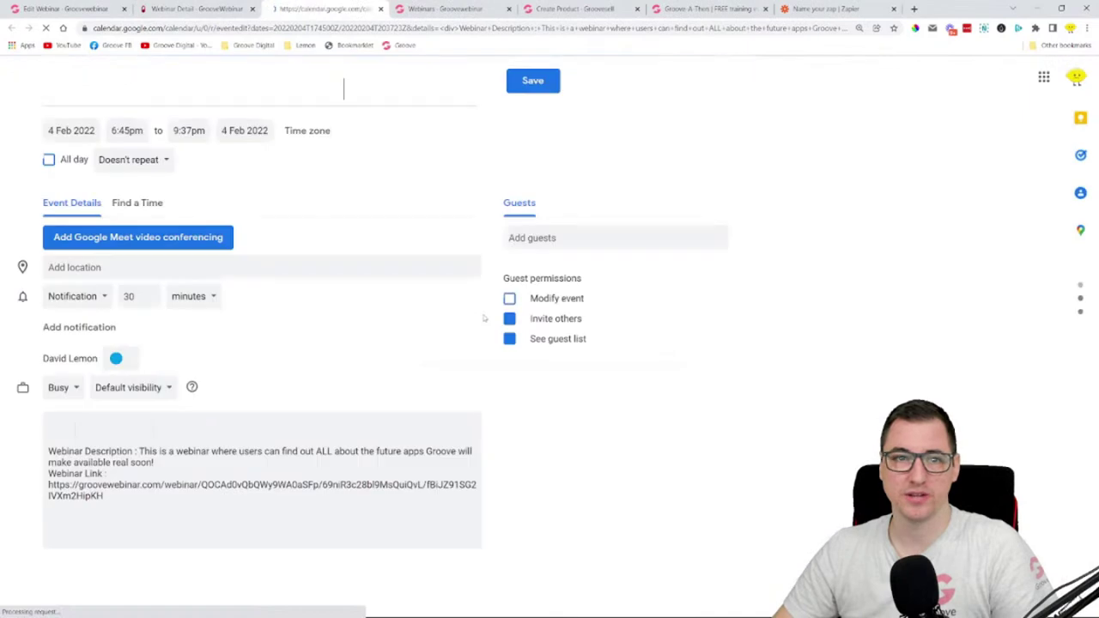
pyautogui.moveTo(75, 88); pyautogui.dragTo(385, 88)
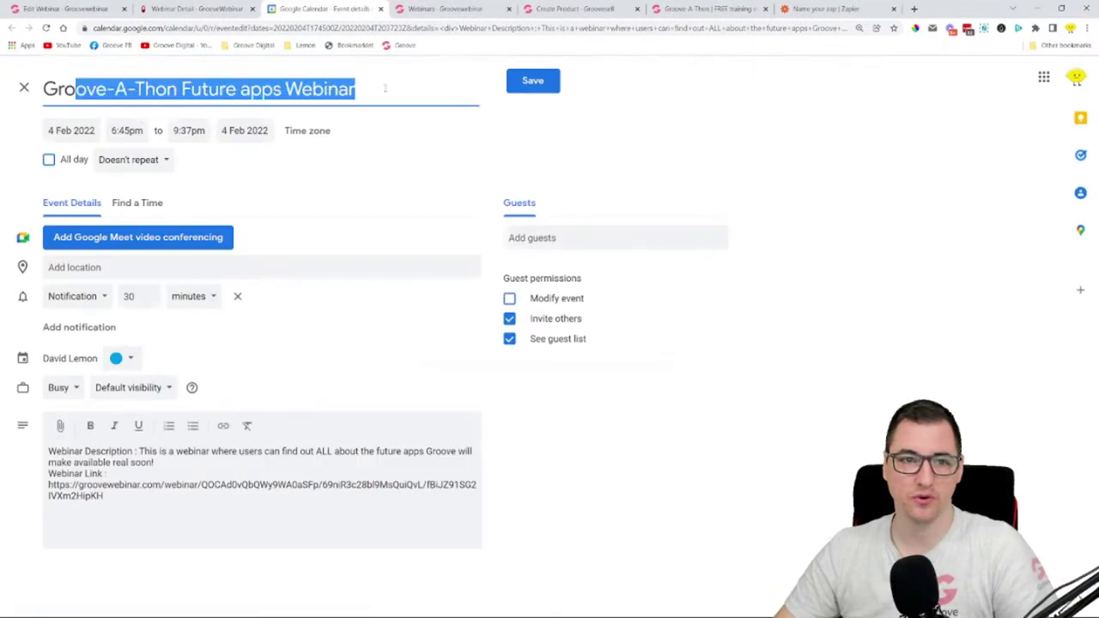
pyautogui.tripleClick(214, 533)
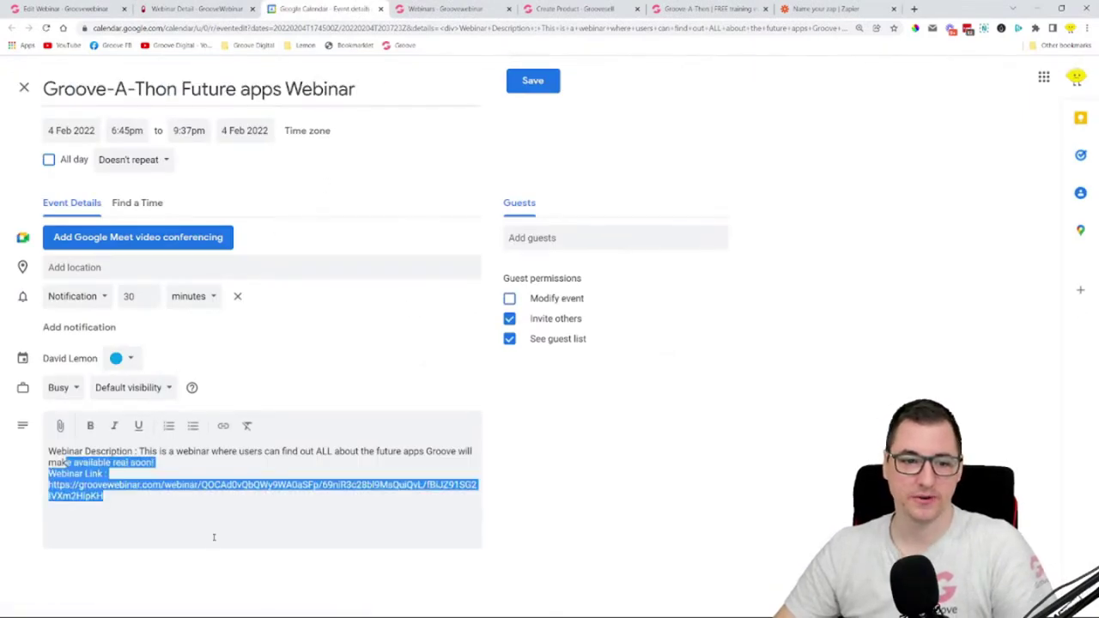
pyautogui.click(220, 515)
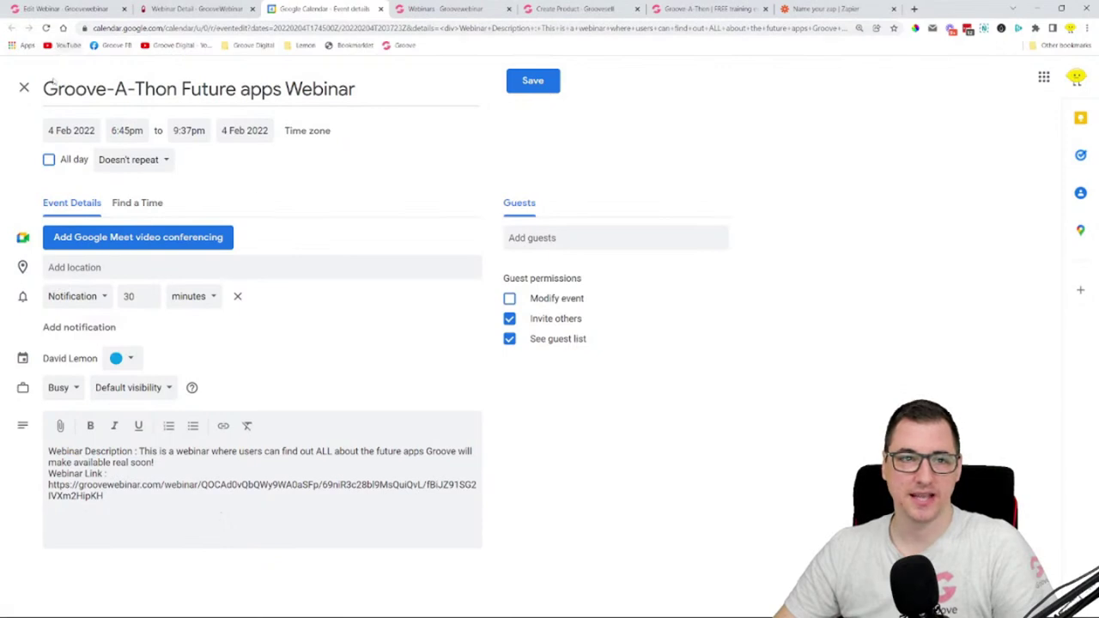
pyautogui.click(24, 88)
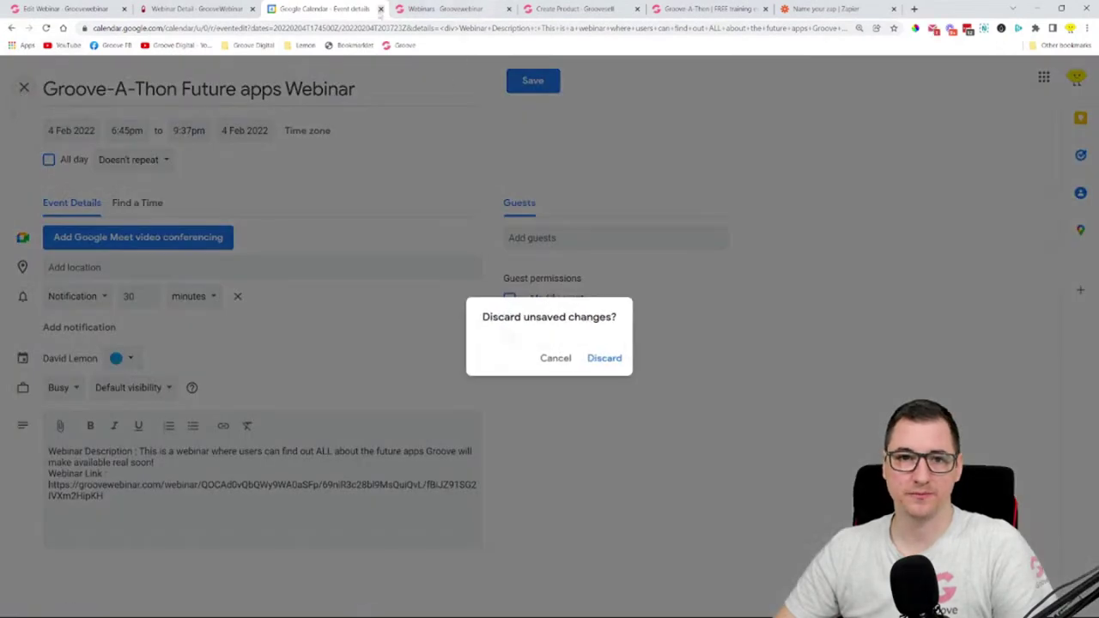
pyautogui.click(381, 8)
pyautogui.click(601, 90)
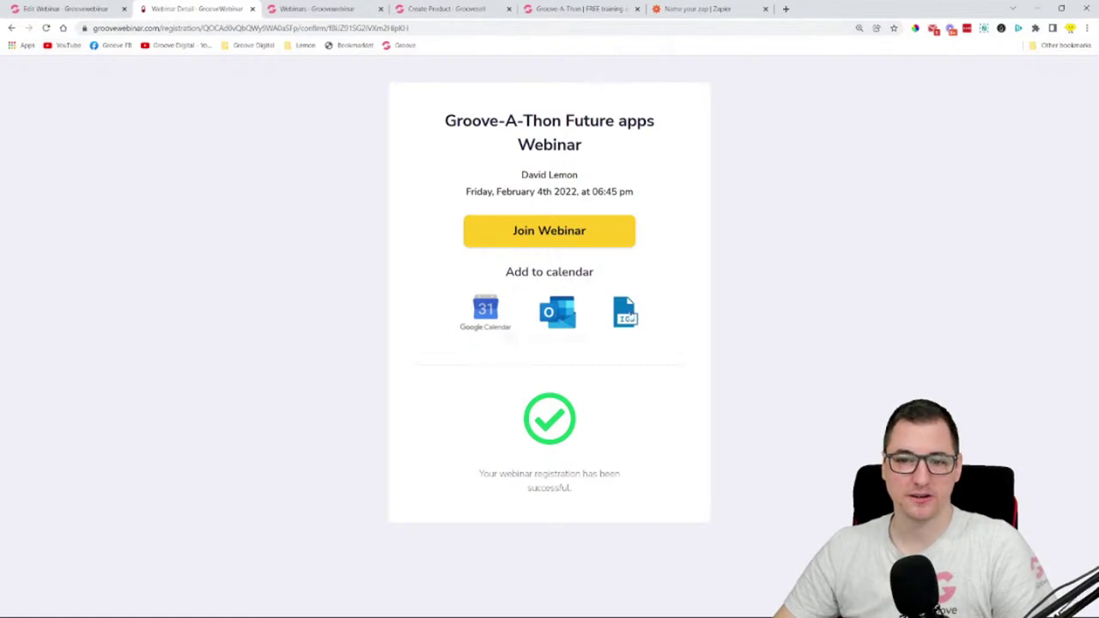
# - Download the ICS calendar file and enter the webinar waiting room with its countdown
pyautogui.click(626, 316)
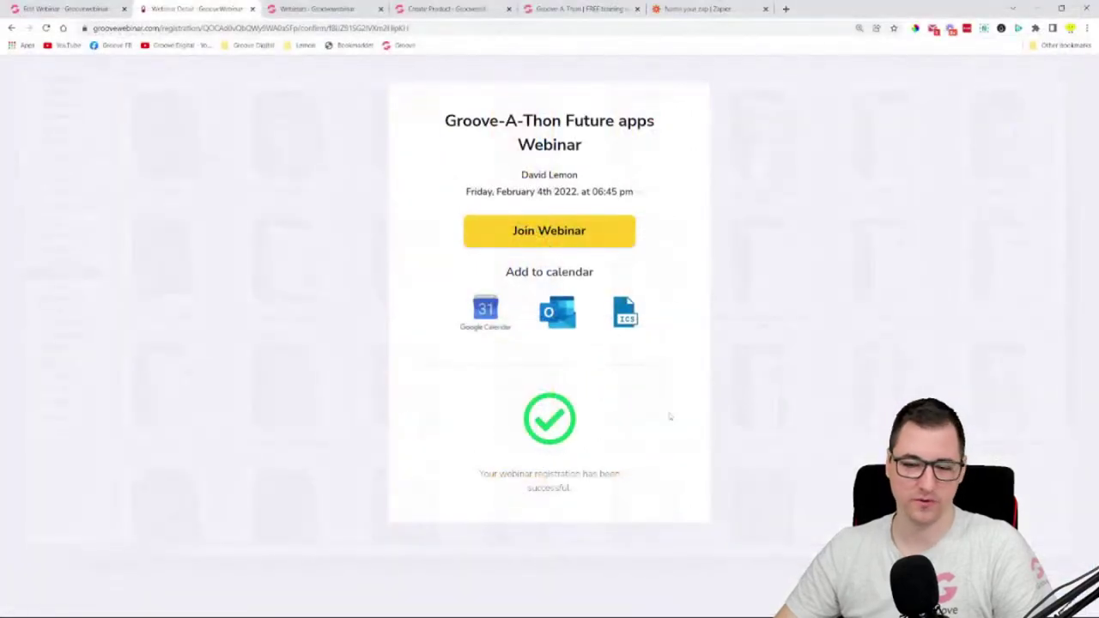
pyautogui.click(515, 230)
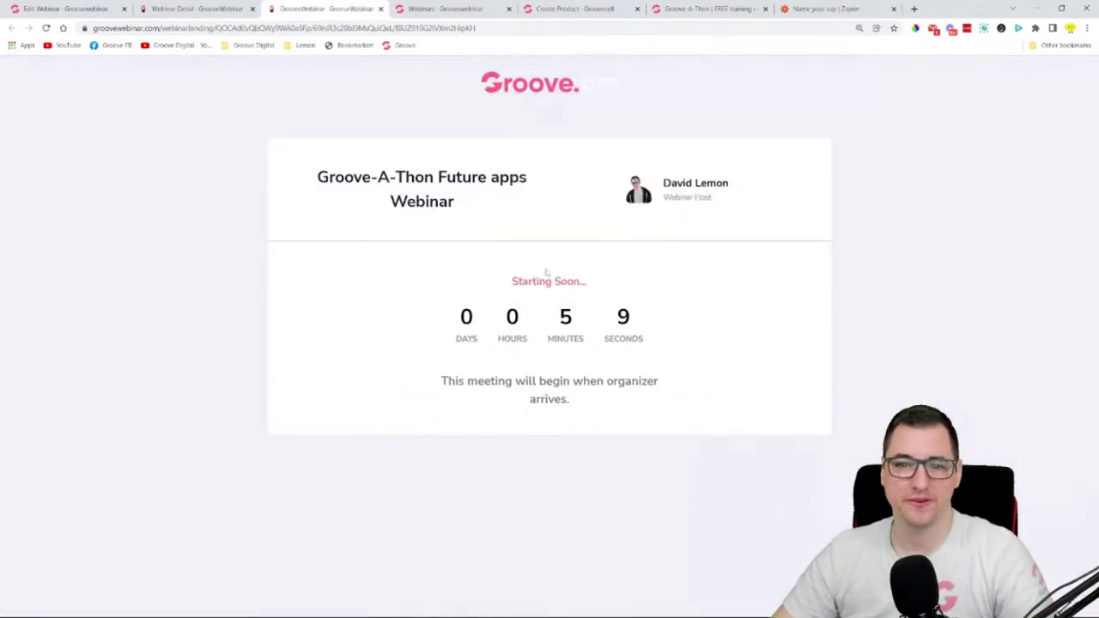
pyautogui.moveTo(554, 316); pyautogui.dragTo(675, 319)
pyautogui.click(449, 294)
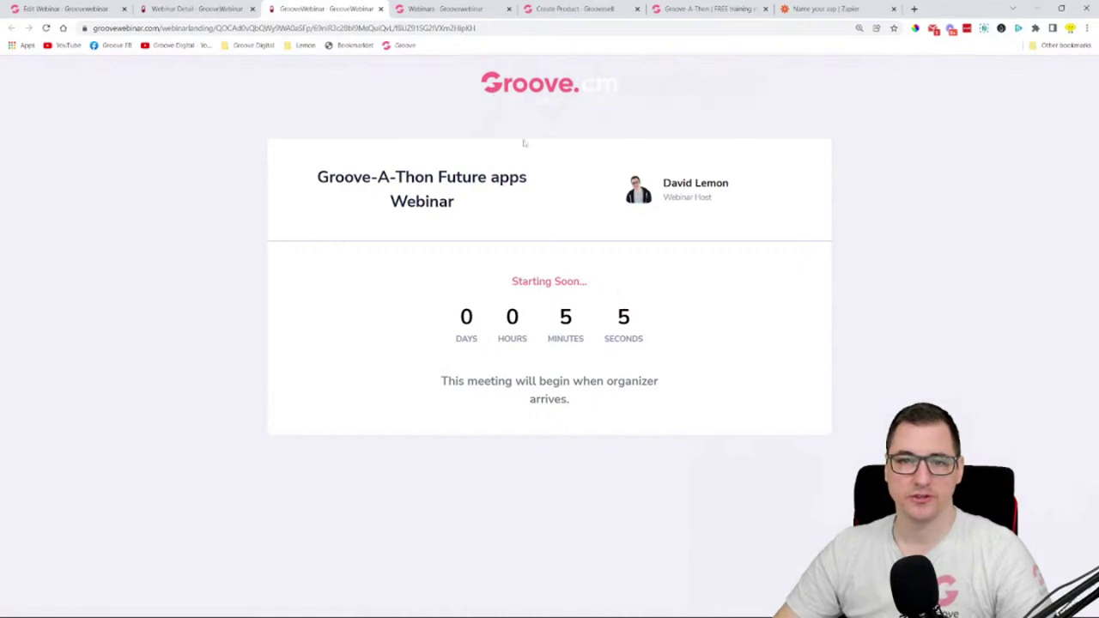
# - Highlight the waiting room's title and host, Starting Soon... status and organizer arrival notice
pyautogui.moveTo(329, 177); pyautogui.dragTo(318, 177)
pyautogui.moveTo(618, 176); pyautogui.dragTo(762, 215)
pyautogui.click(771, 206)
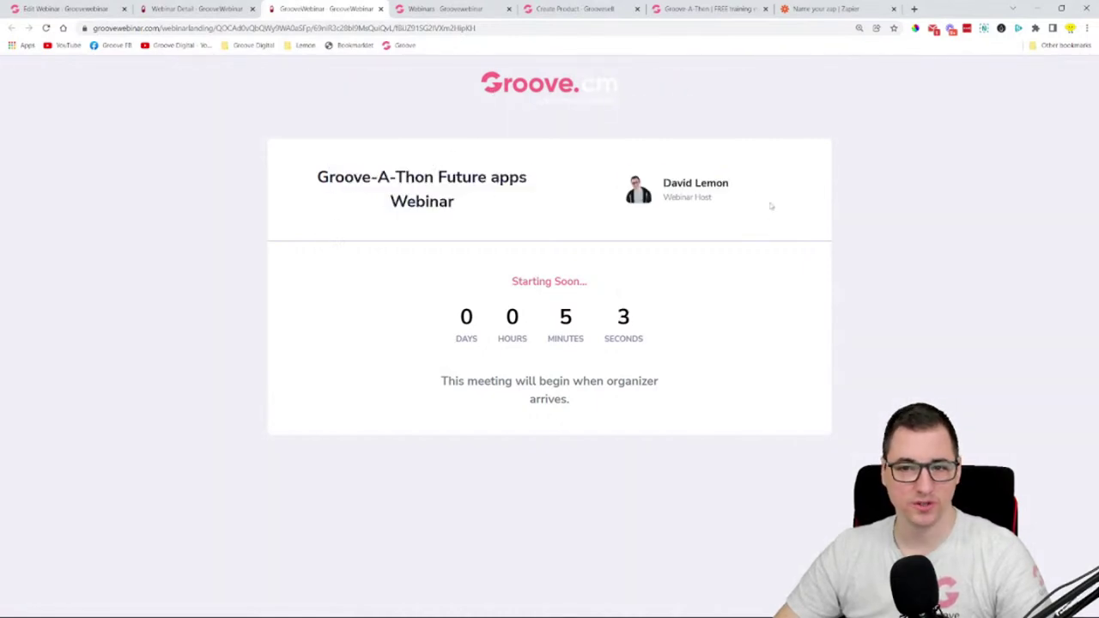
pyautogui.moveTo(507, 288); pyautogui.dragTo(591, 281)
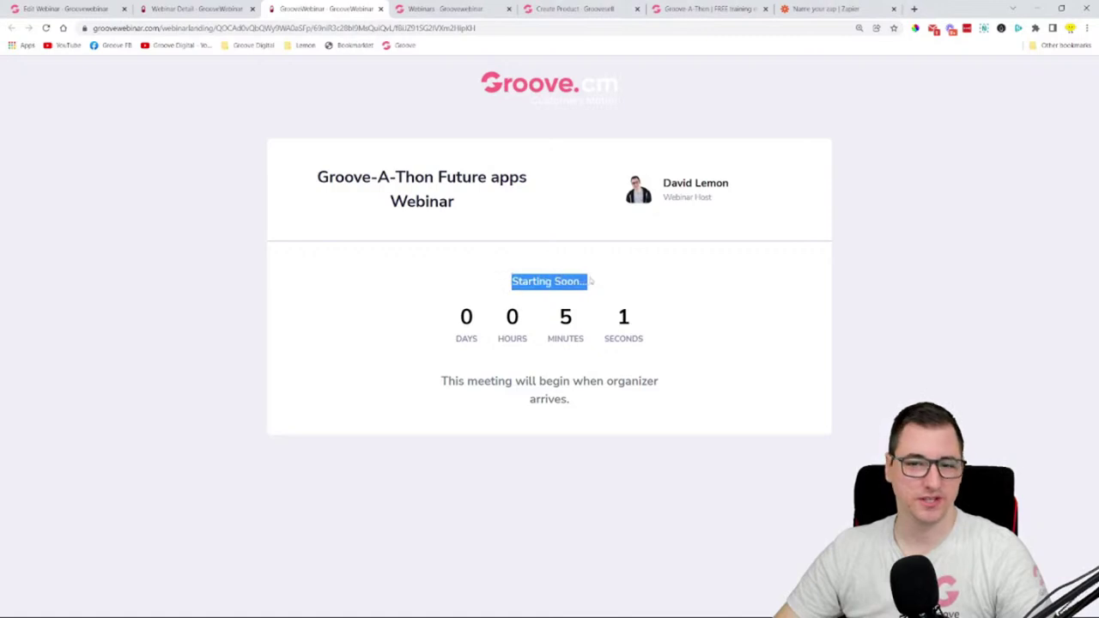
pyautogui.click(631, 287)
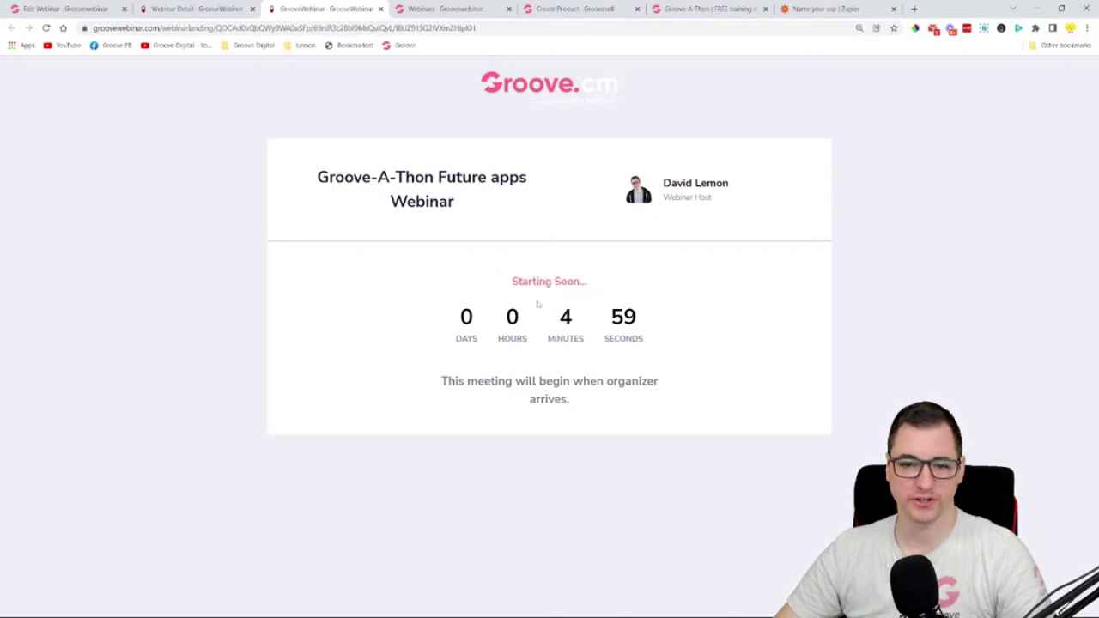
pyautogui.moveTo(441, 380); pyautogui.dragTo(660, 397)
pyautogui.click(724, 401)
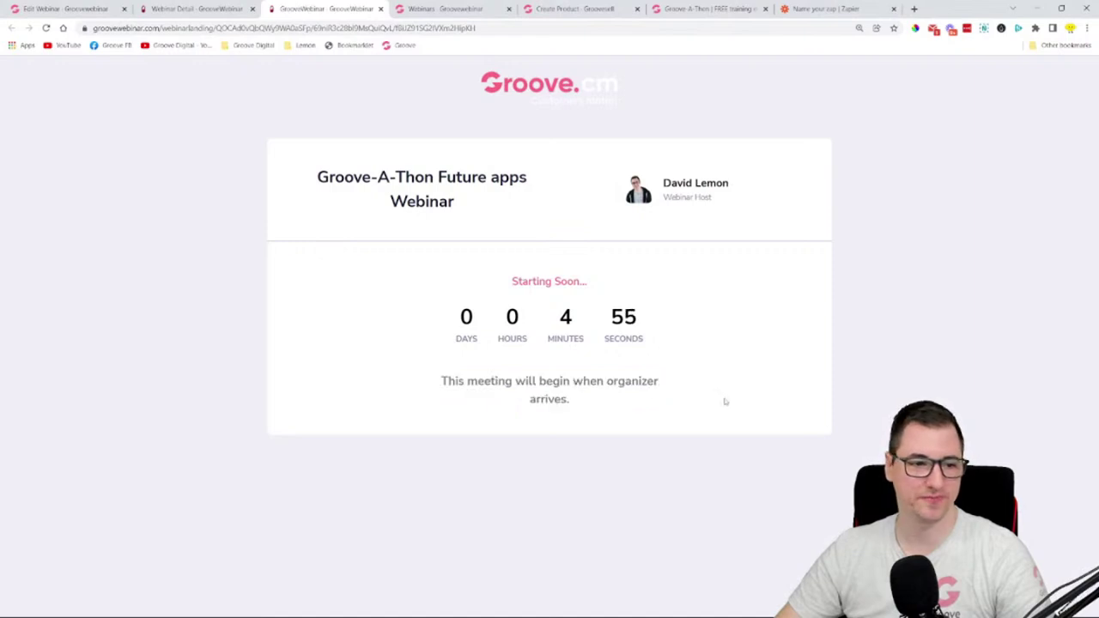
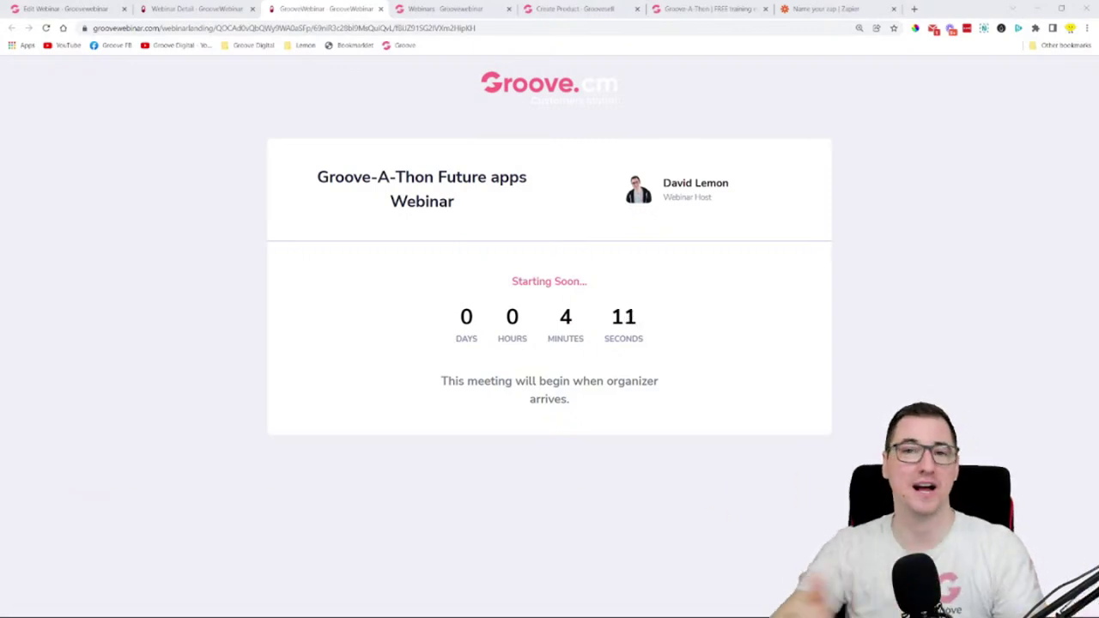
# - Review the webinar's Integrations step: list and sequence dropdowns, leaving none assigned
pyautogui.hotkey('ctrl', '1')
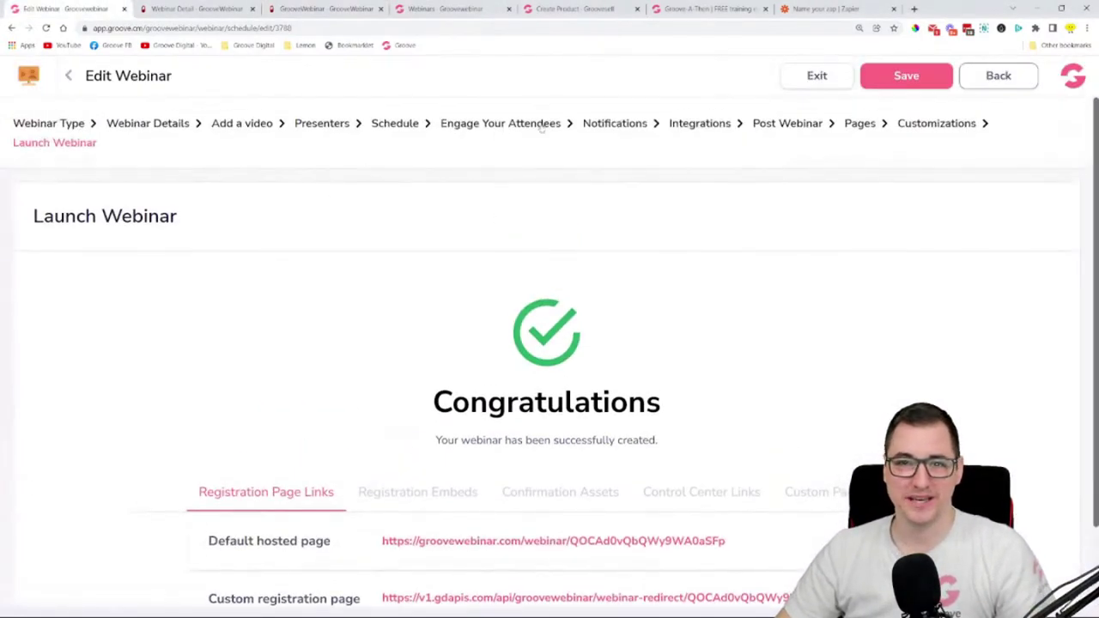
pyautogui.click(682, 127)
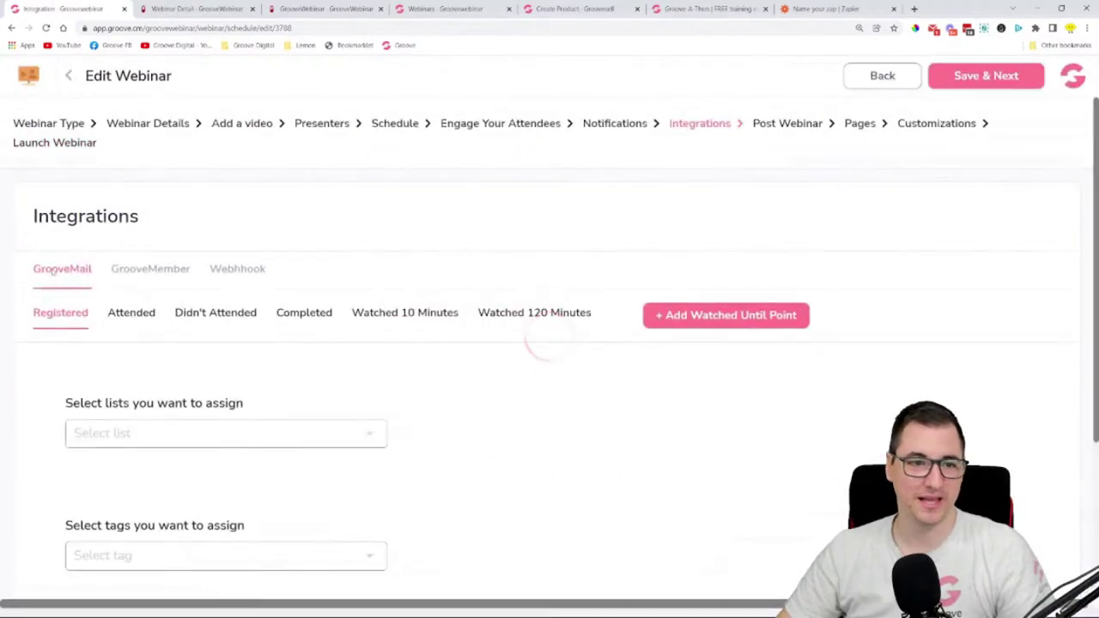
pyautogui.scroll(-2, 243, 327)
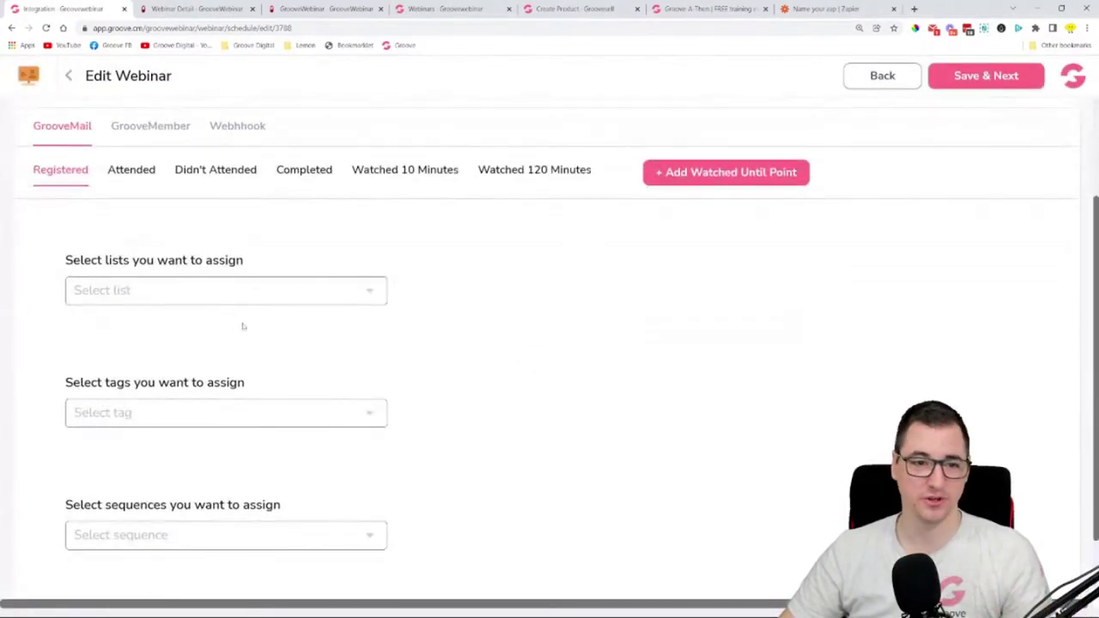
pyautogui.click(202, 294)
pyautogui.click(273, 250)
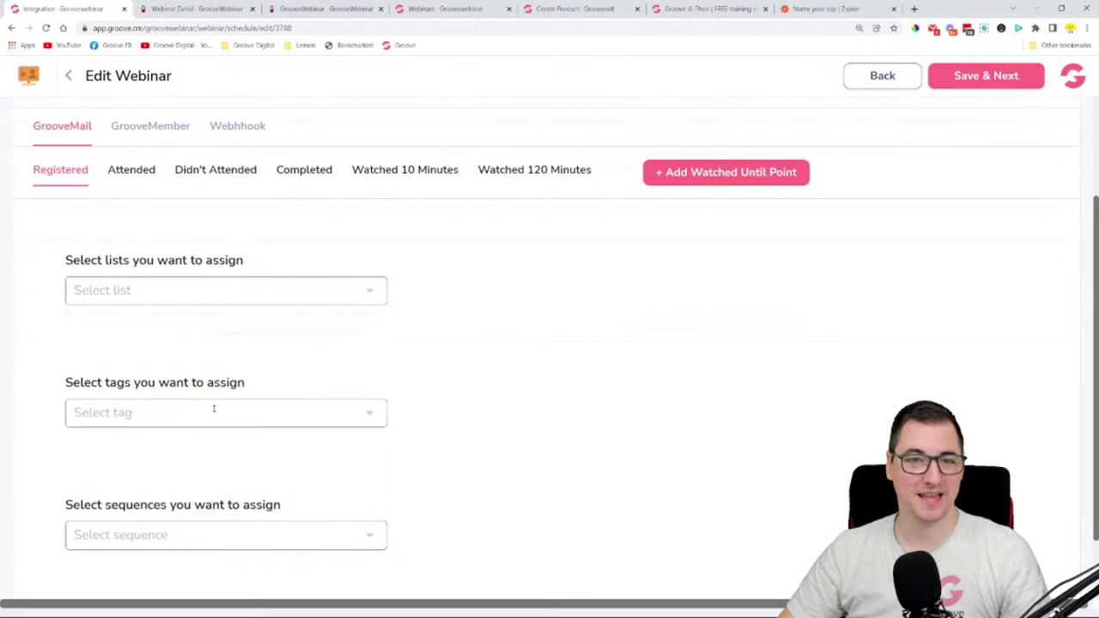
pyautogui.click(180, 542)
pyautogui.click(523, 455)
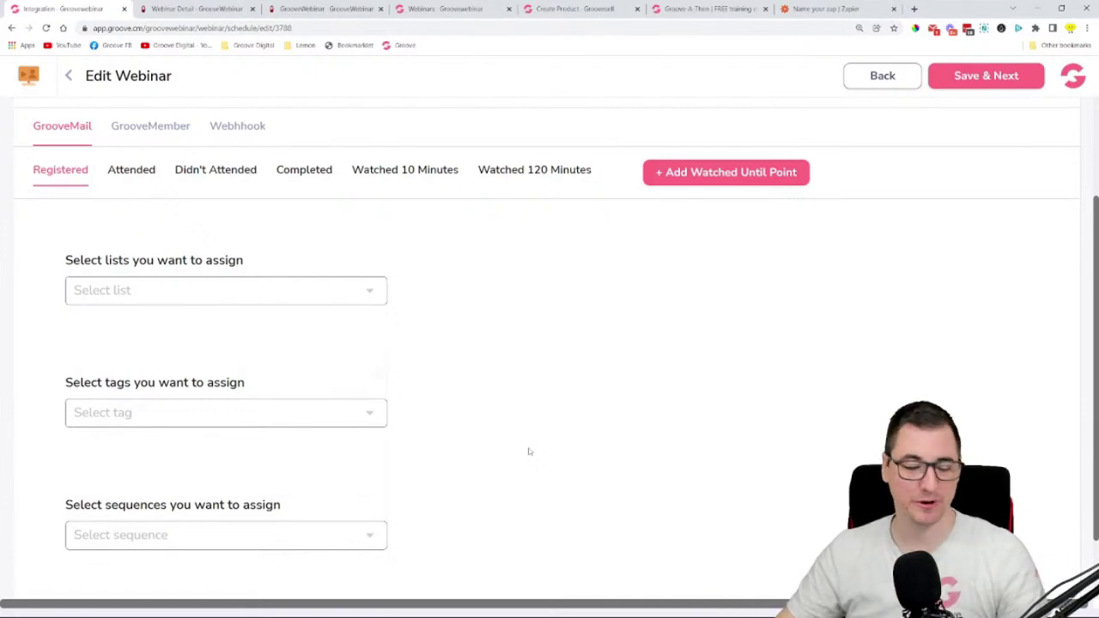
pyautogui.scroll(2, 567, 446)
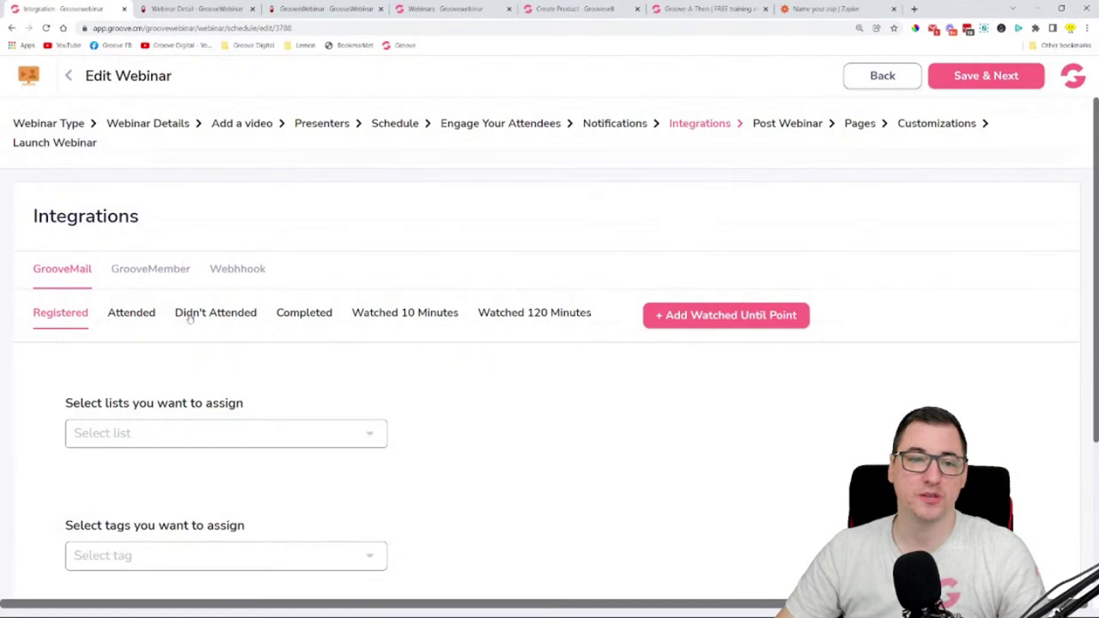
pyautogui.scroll(-1, 542, 409)
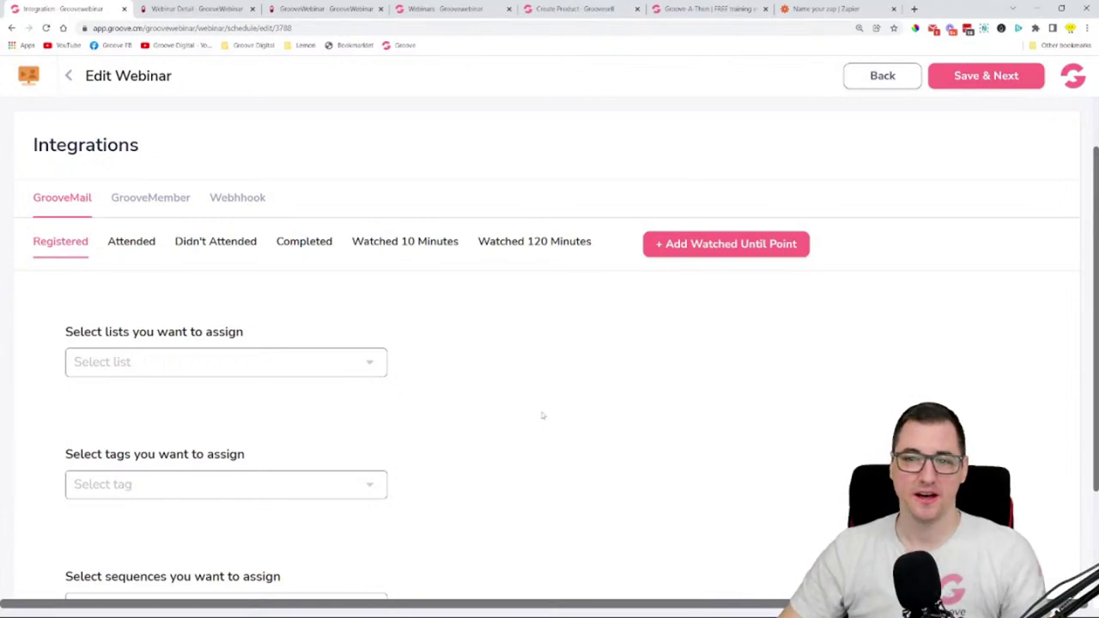
pyautogui.scroll(1, 542, 416)
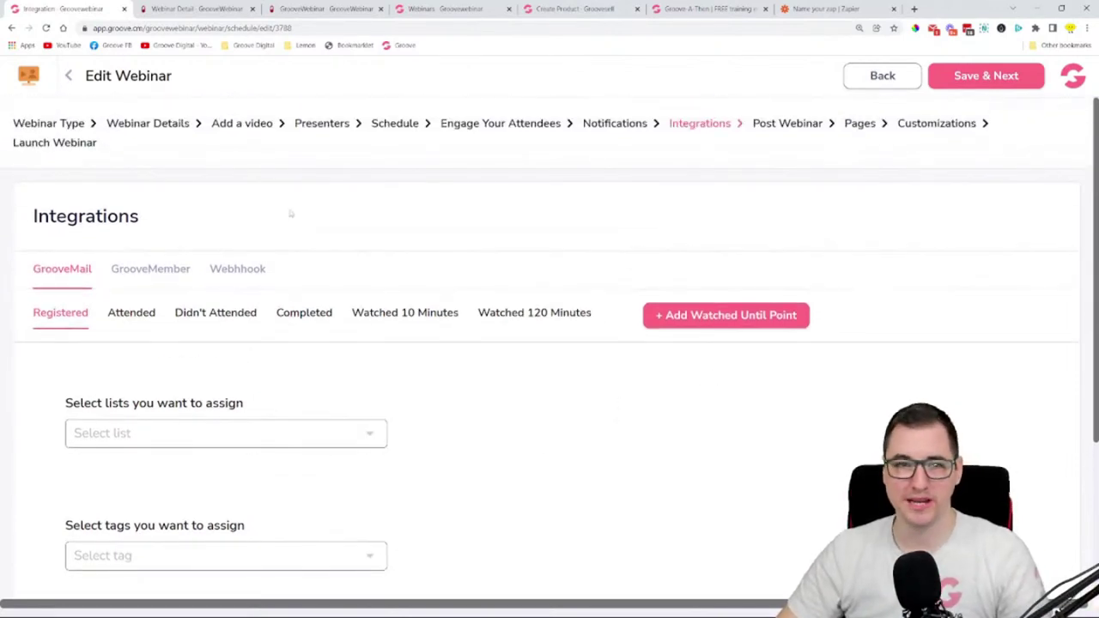
pyautogui.click(56, 146)
# - Close the webinar countdown tab and return to the webinar editor
pyautogui.click(709, 9)
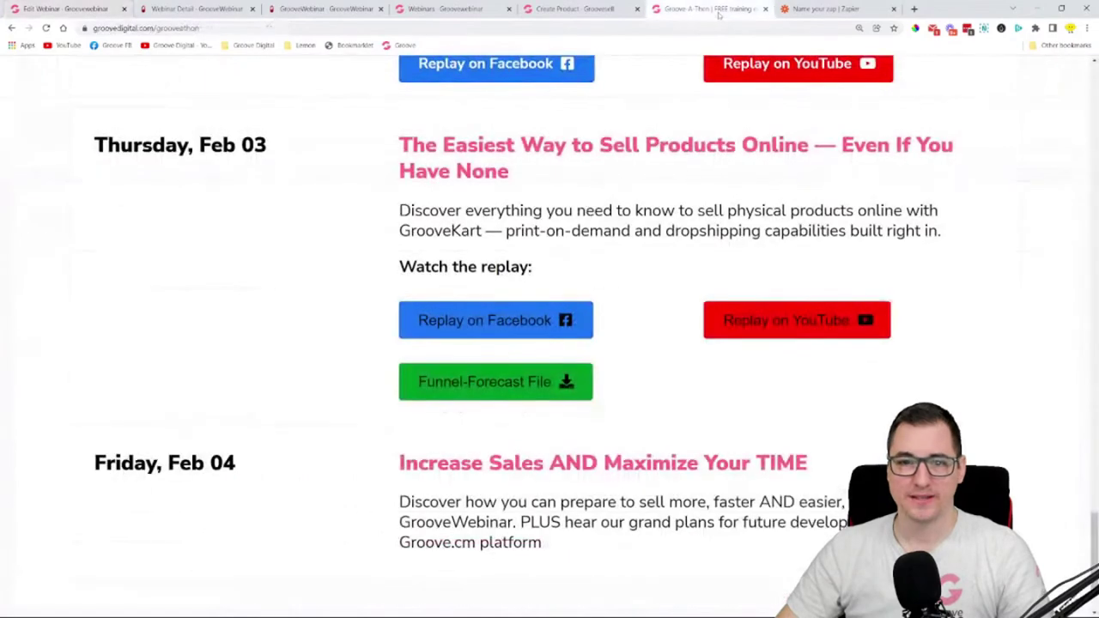
pyautogui.click(486, 7)
pyautogui.click(573, 9)
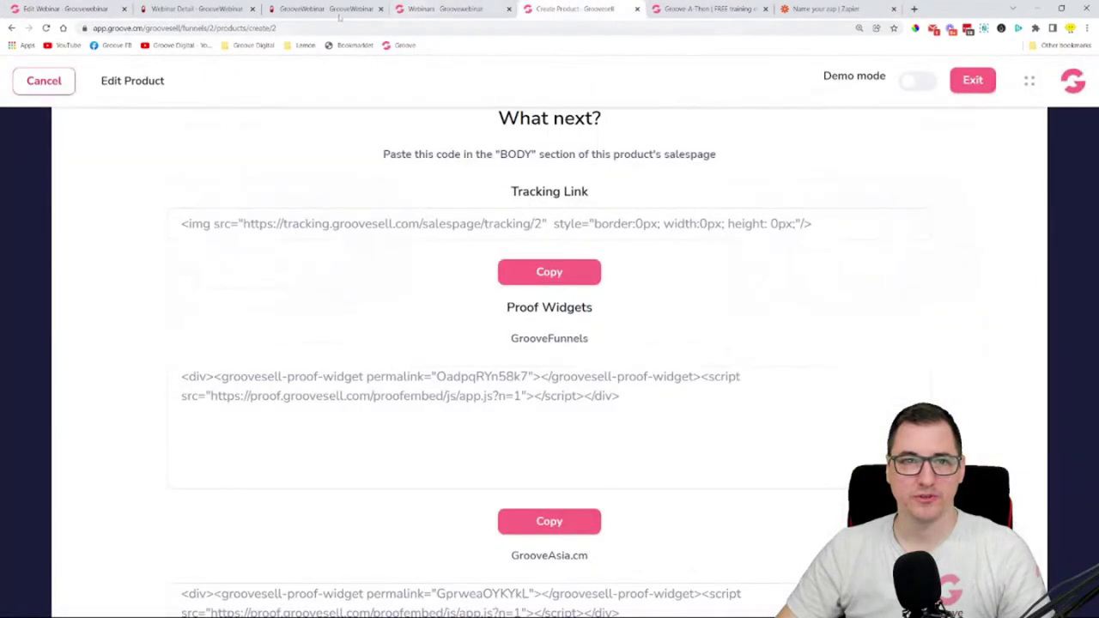
pyautogui.click(318, 10)
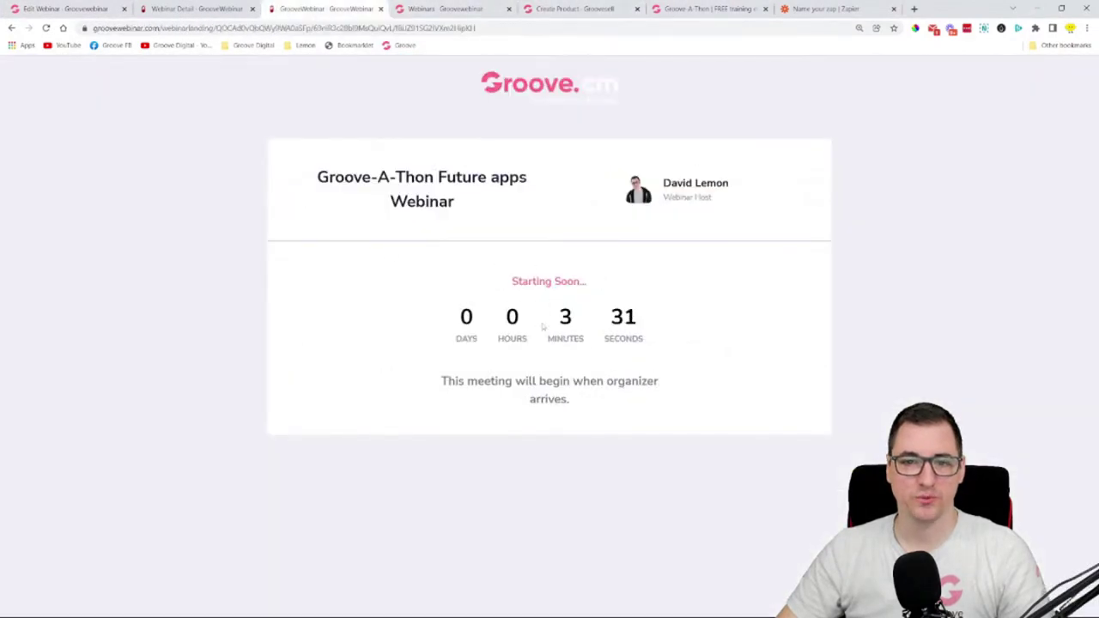
pyautogui.click(381, 9)
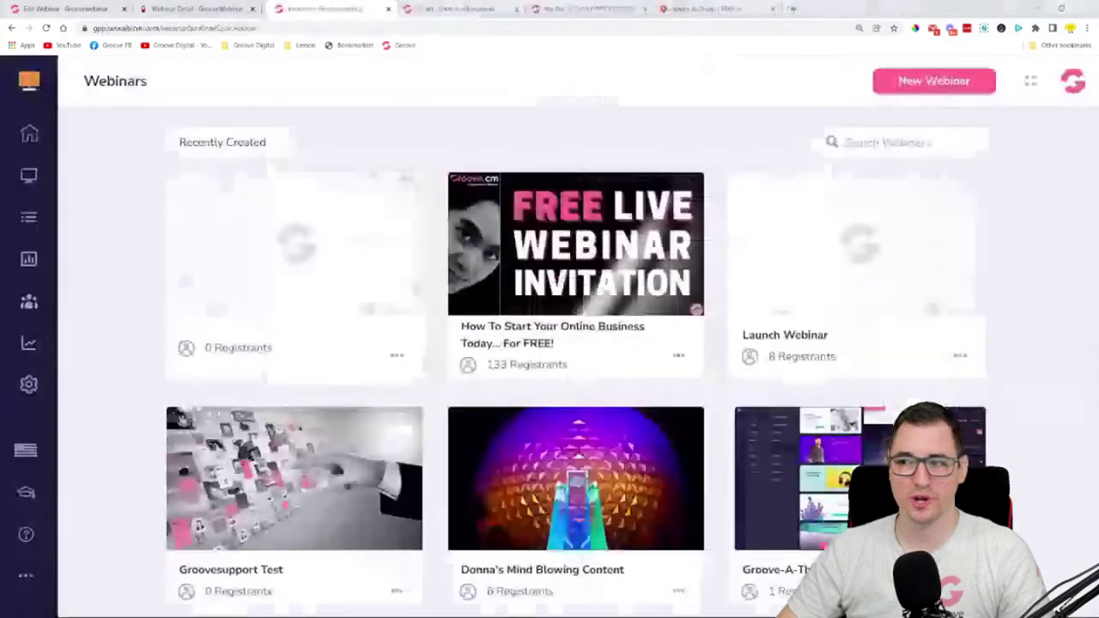
pyautogui.click(73, 9)
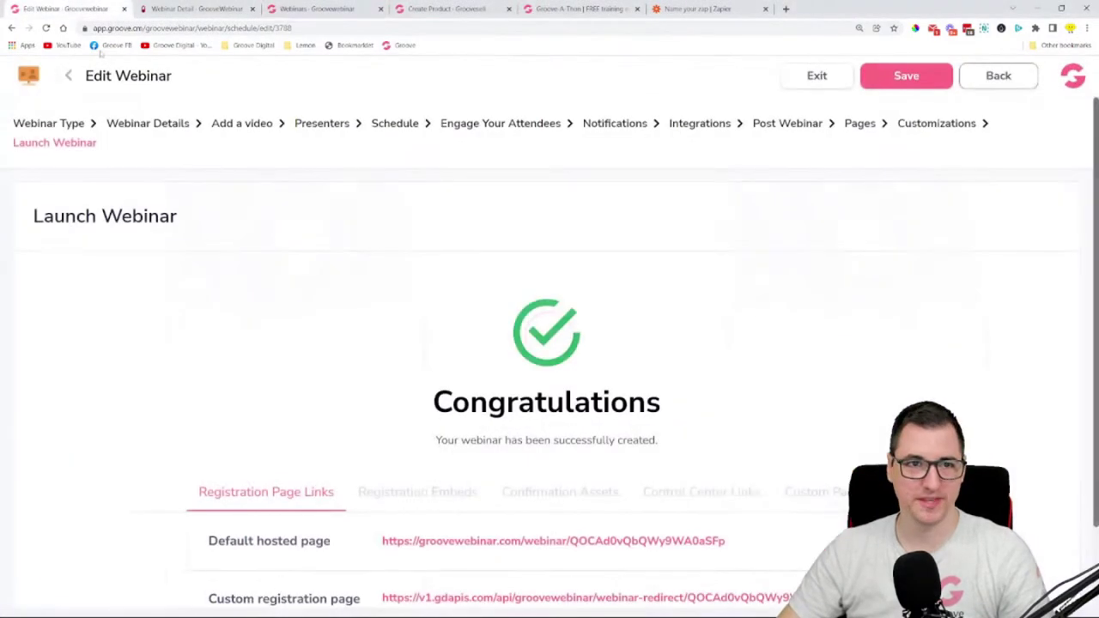
# - Test the custom registration page link and close the page showing a conversion error
pyautogui.scroll(-1, 425, 289)
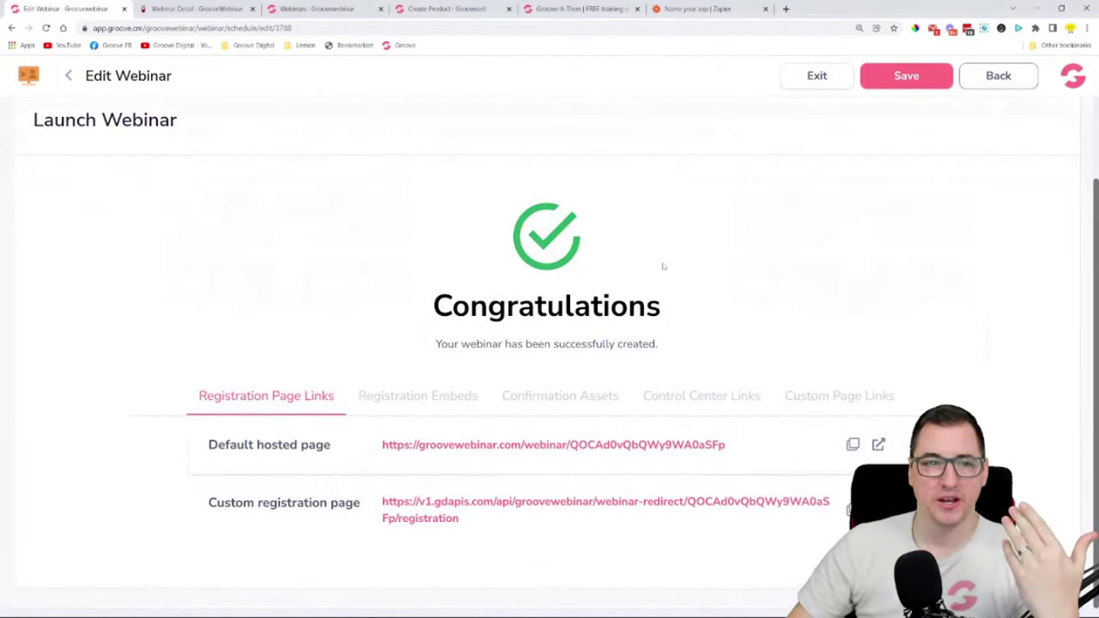
pyautogui.scroll(1, 662, 265)
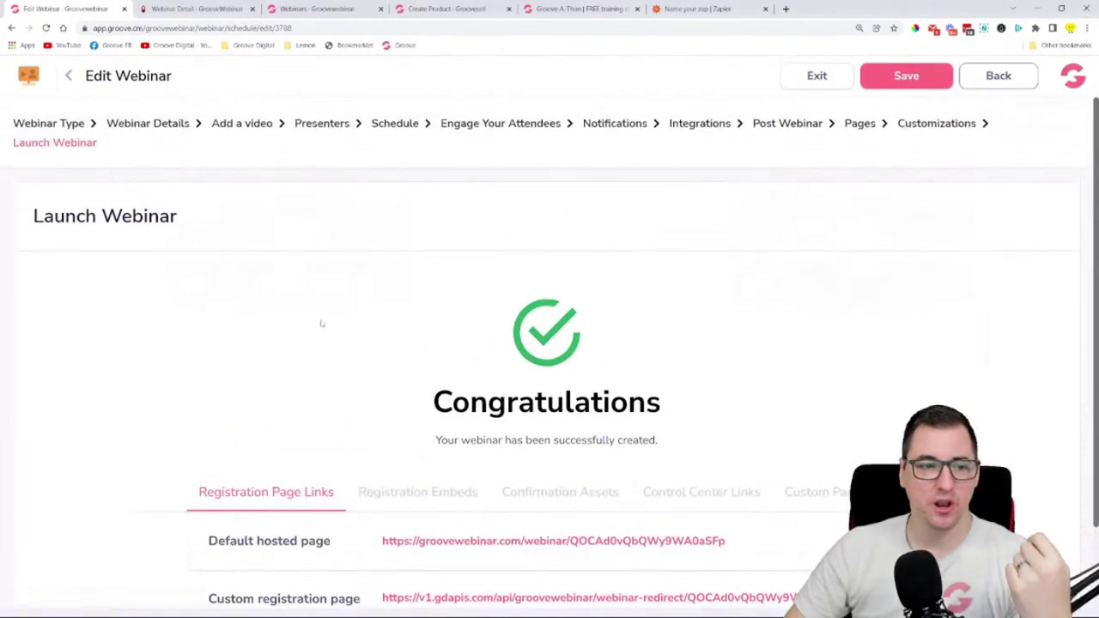
pyautogui.scroll(-1, 322, 324)
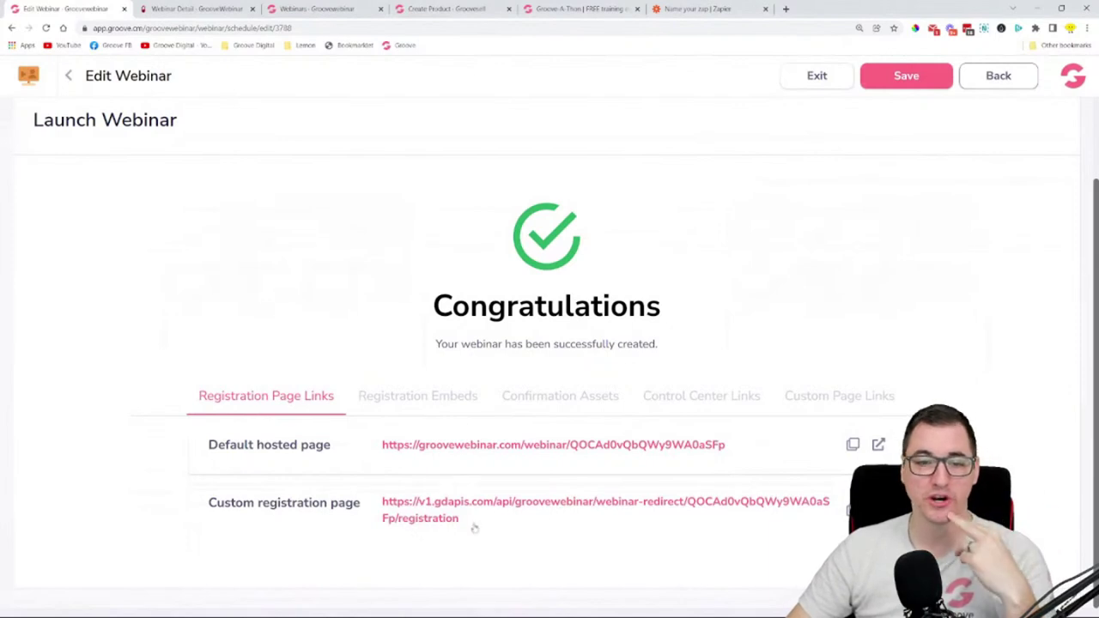
pyautogui.click(447, 516)
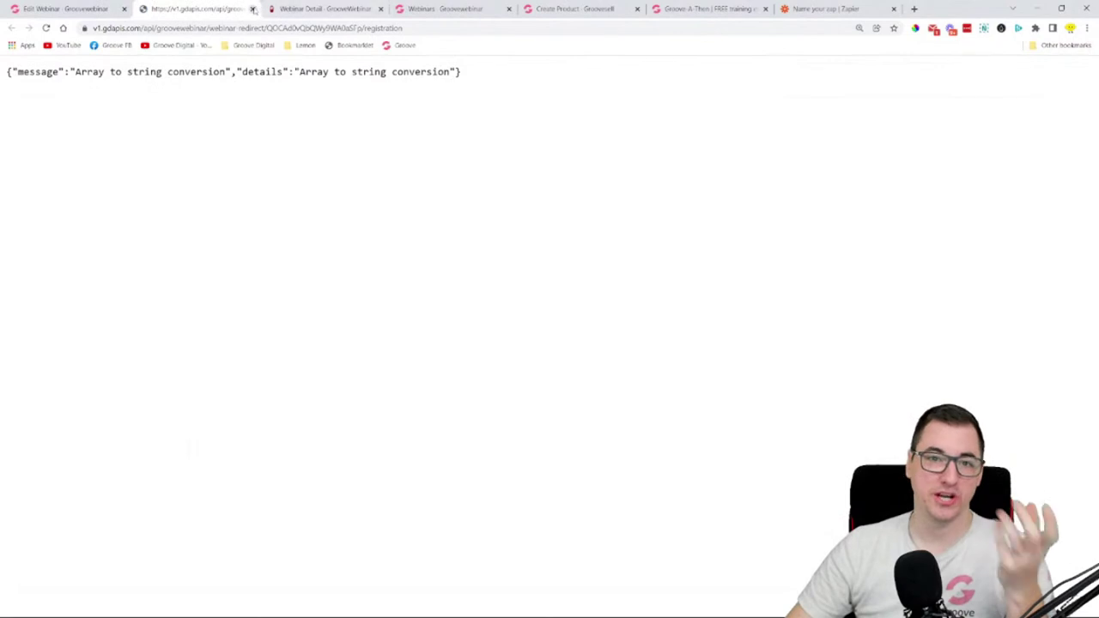
pyautogui.click(252, 9)
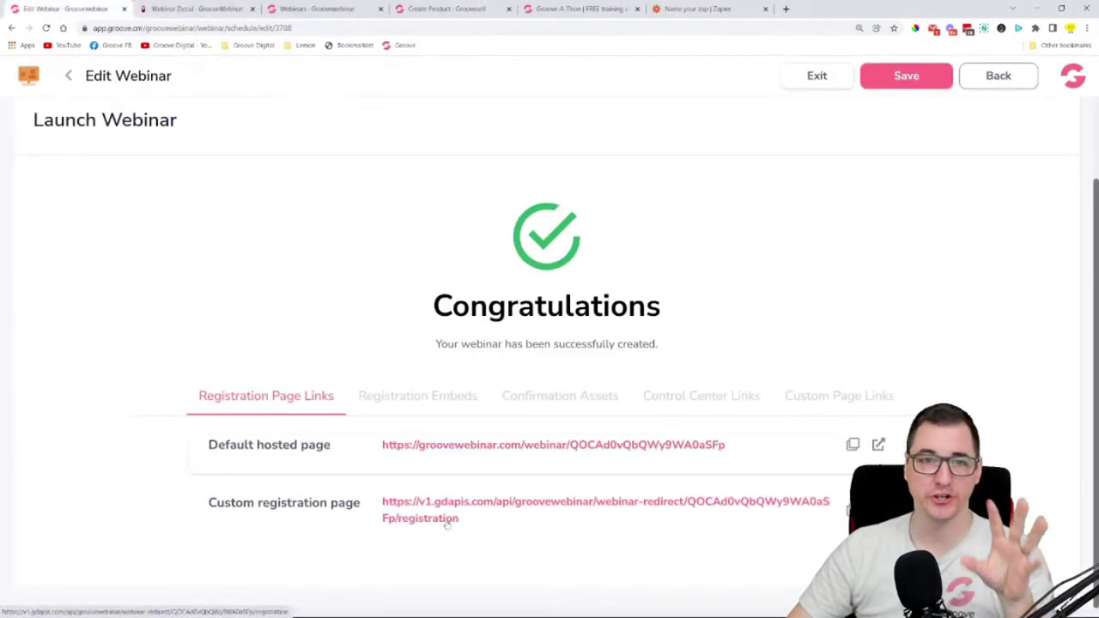
# - Show the registration embed codes and launch GroovePages from the Groove apps menu
pyautogui.click(416, 409)
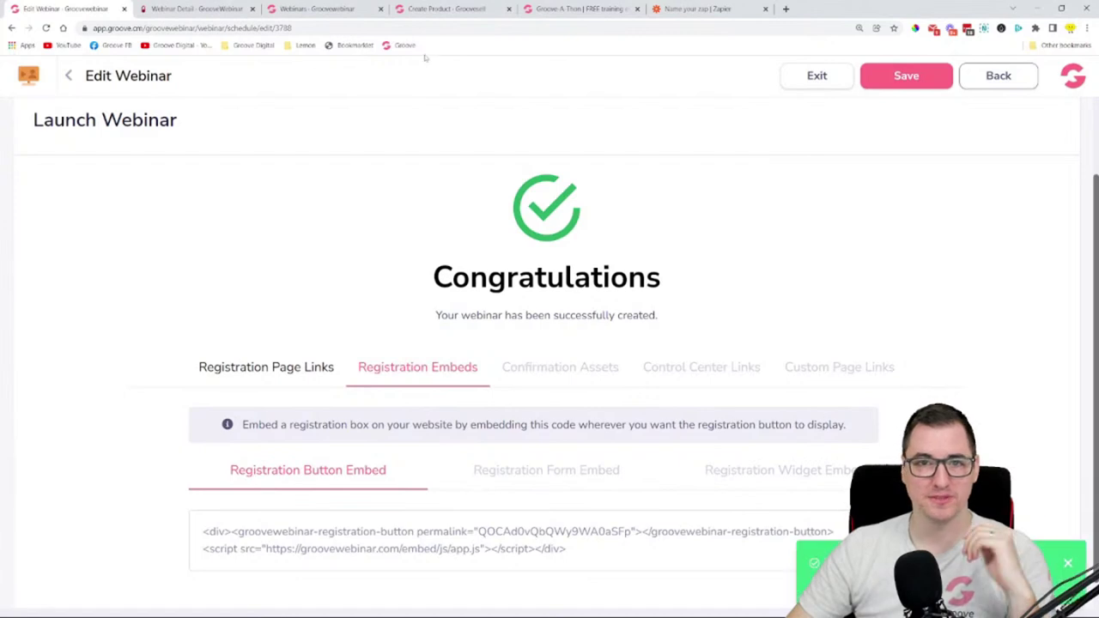
pyautogui.click(28, 76)
pyautogui.click(77, 206)
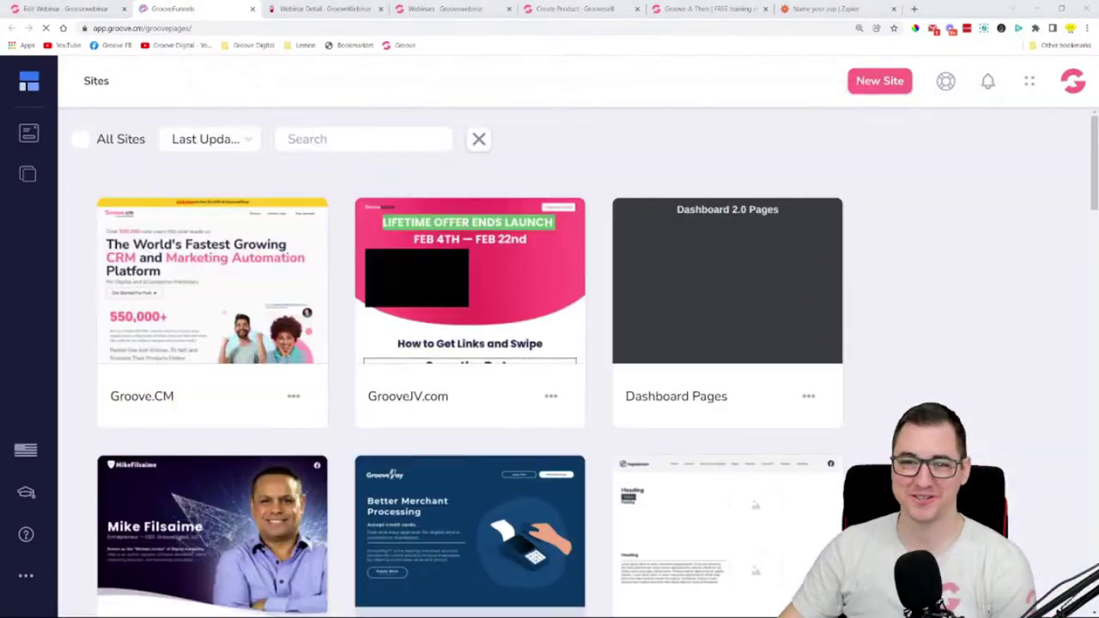
# - Find the GrooveSuperhero.com site card and open its Home page in the editor
pyautogui.scroll(-3, 841, 279)
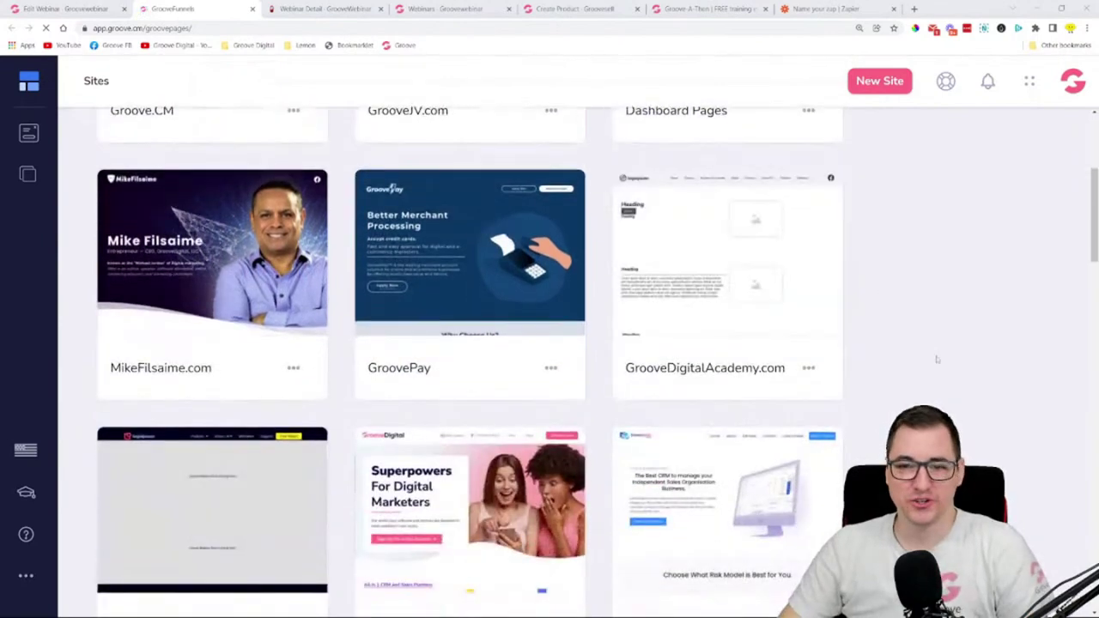
pyautogui.scroll(-2, 859, 315)
pyautogui.scroll(4, 197, 320)
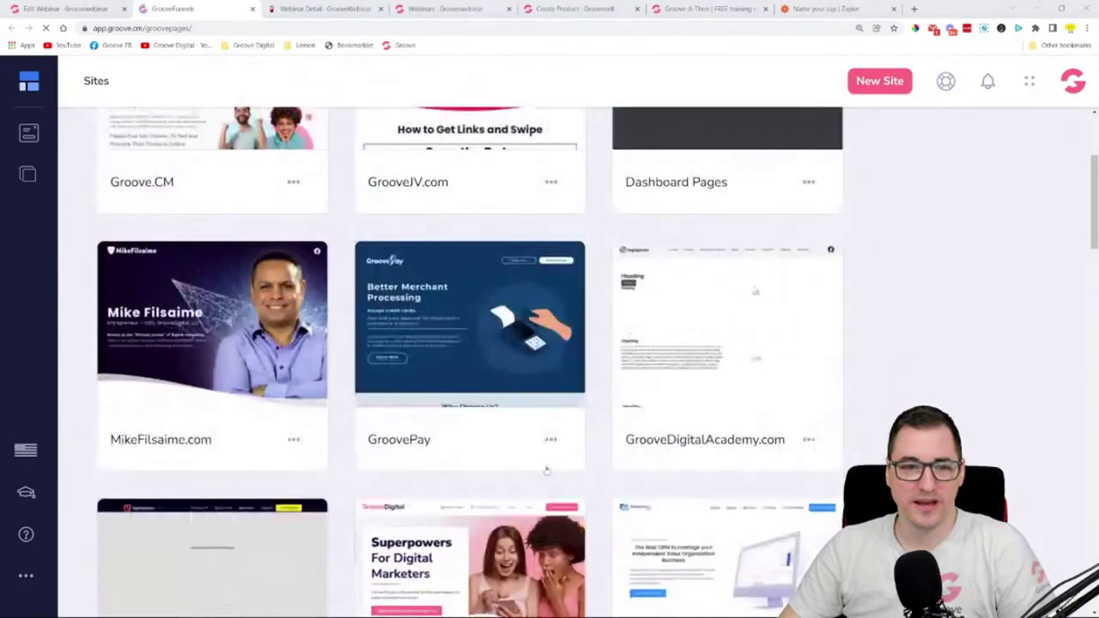
pyautogui.scroll(-4, 937, 324)
pyautogui.scroll(-5, 937, 324)
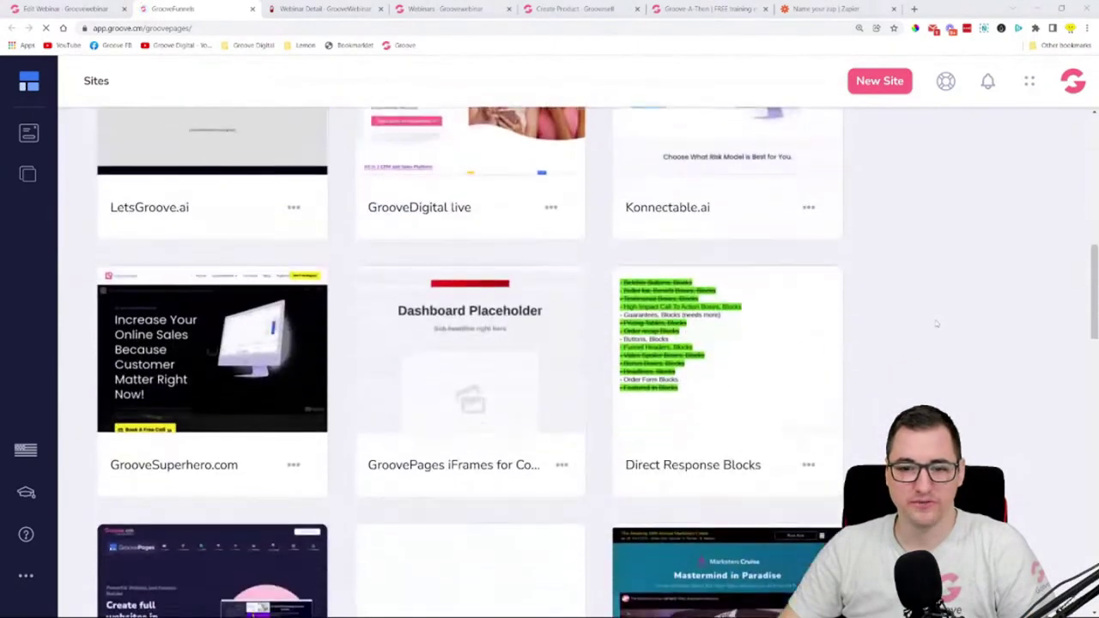
pyautogui.scroll(-2, 937, 323)
pyautogui.scroll(-2, 937, 324)
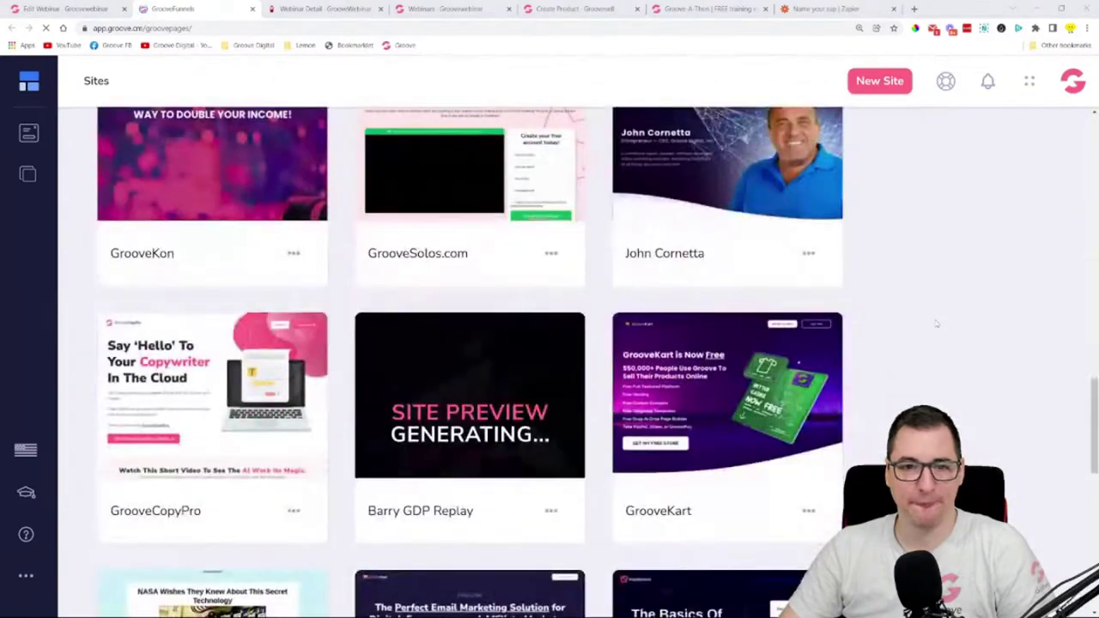
pyautogui.scroll(-3, 937, 324)
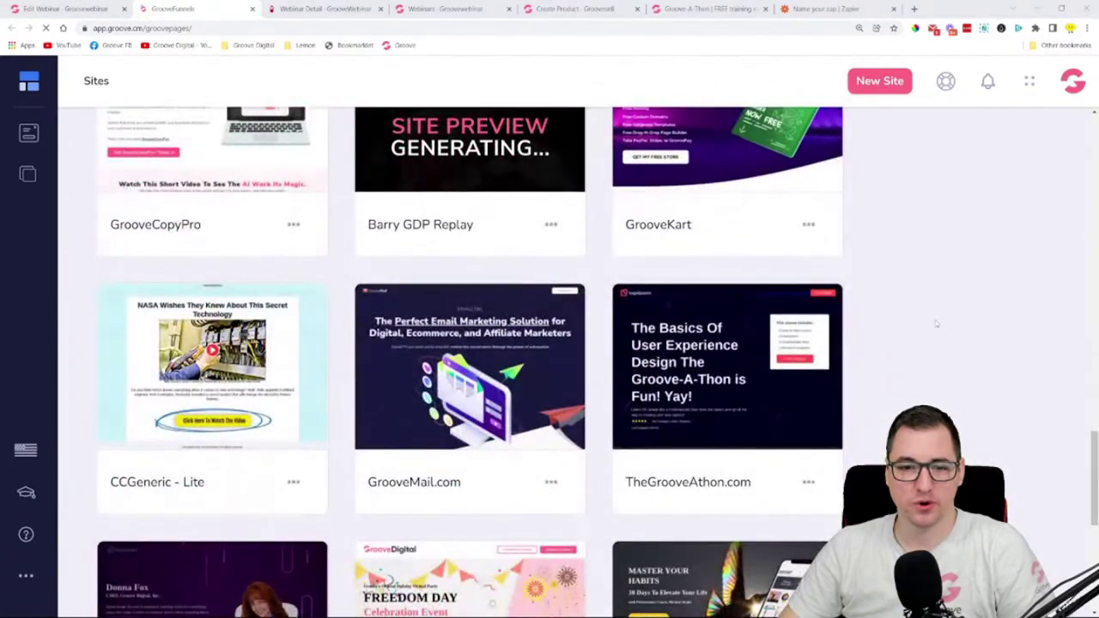
pyautogui.scroll(8, 937, 323)
pyautogui.scroll(2, 937, 323)
pyautogui.moveTo(144, 423)
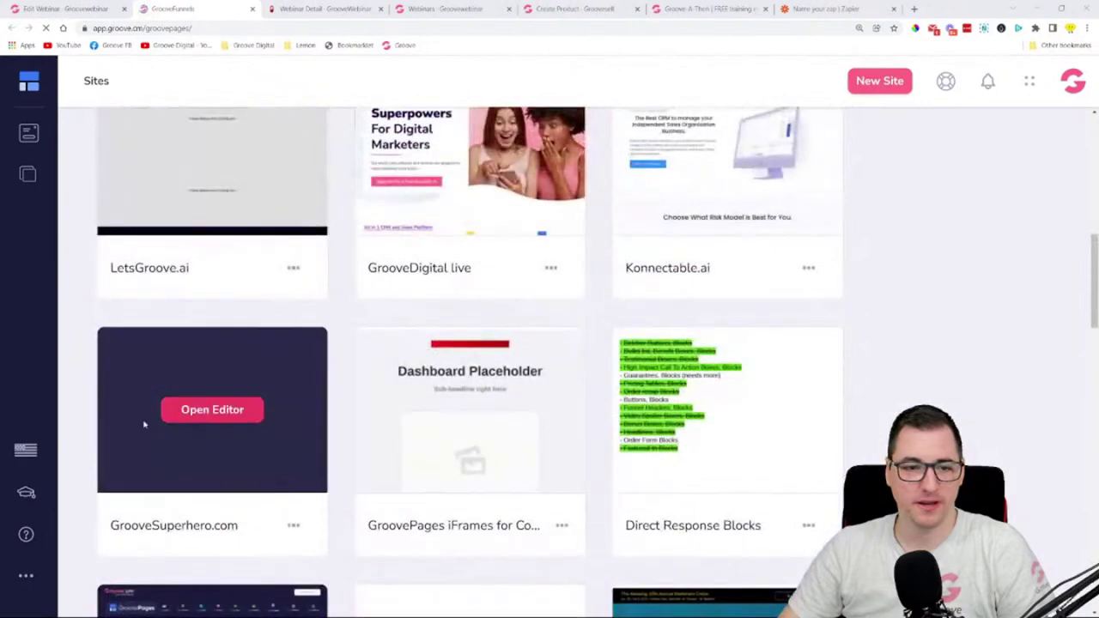
pyautogui.click(212, 411)
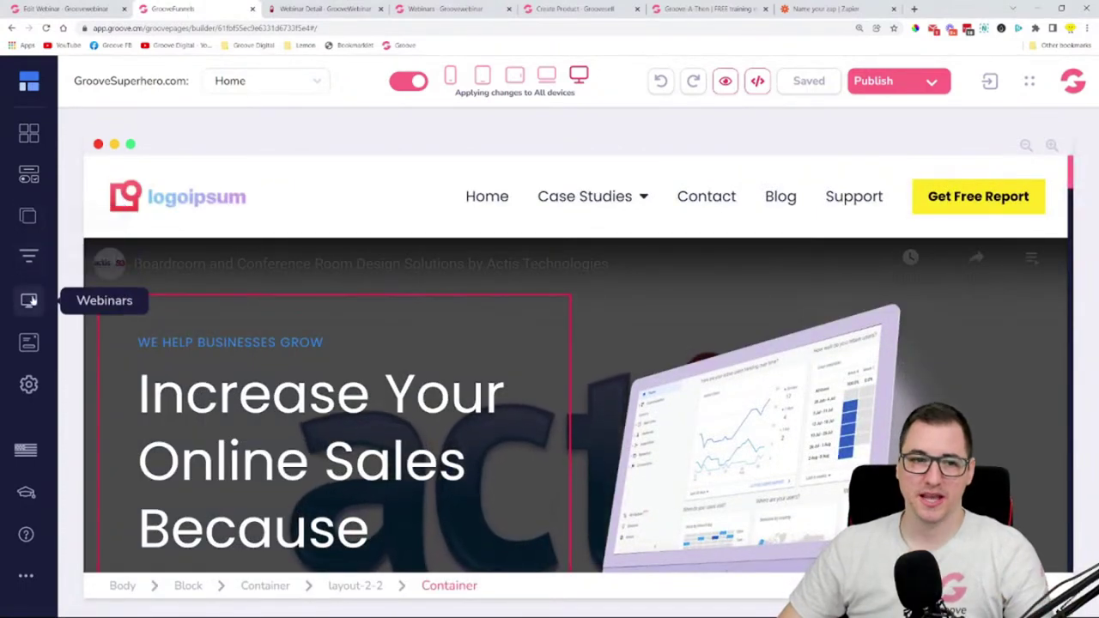
# - Add a new webinar from the Investment Tactics For Beginners template in the Webinars panel
pyautogui.click(29, 301)
pyautogui.click(235, 79)
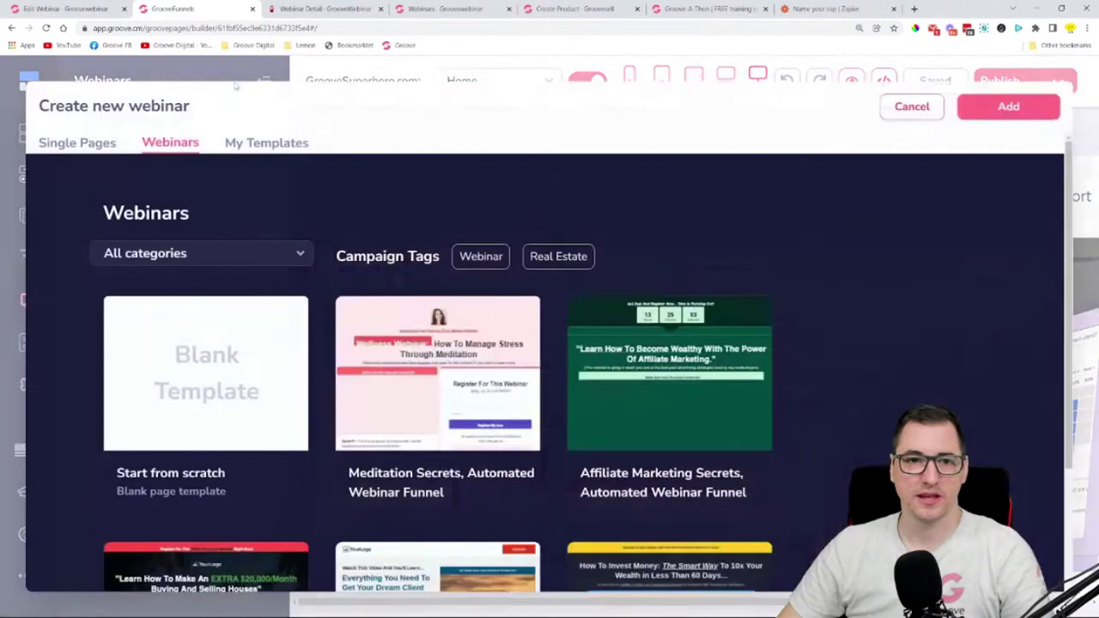
pyautogui.scroll(-2, 802, 282)
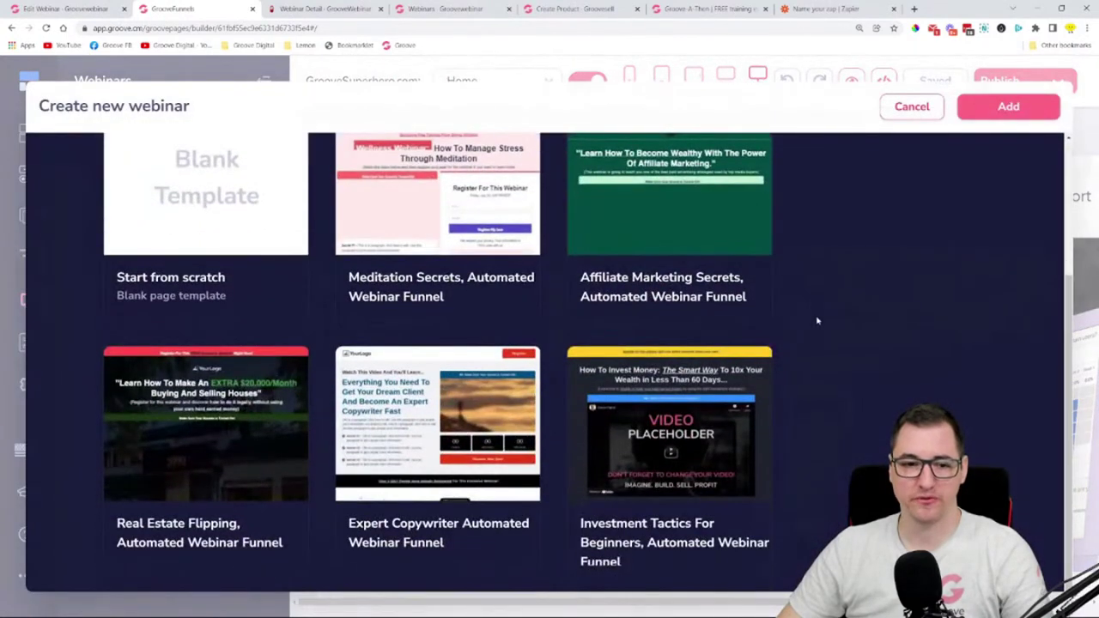
pyautogui.click(691, 420)
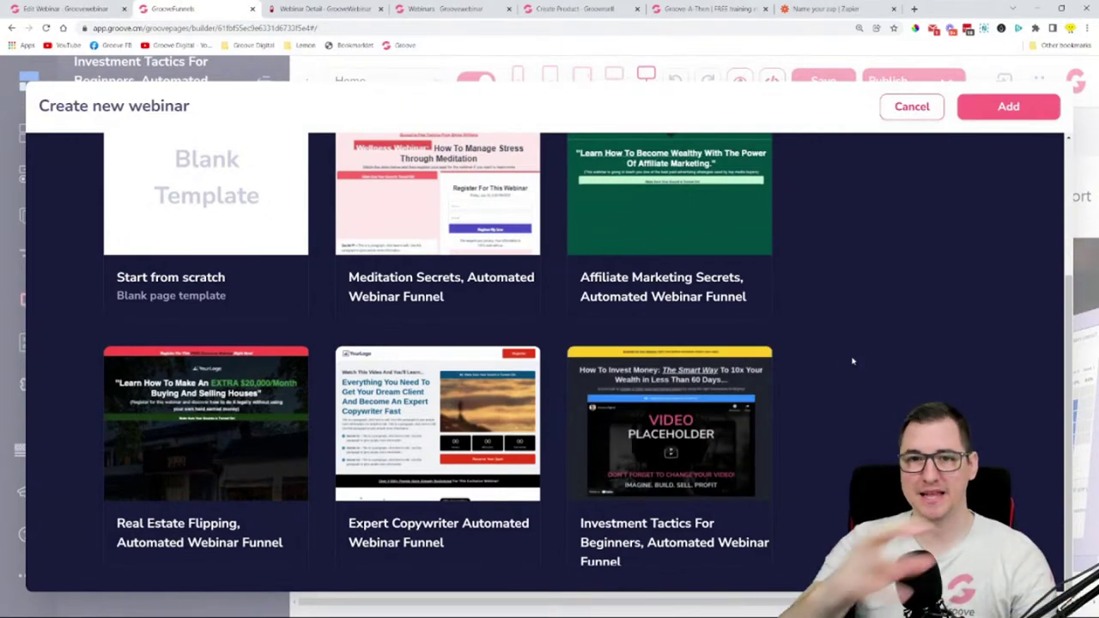
pyautogui.click(1006, 107)
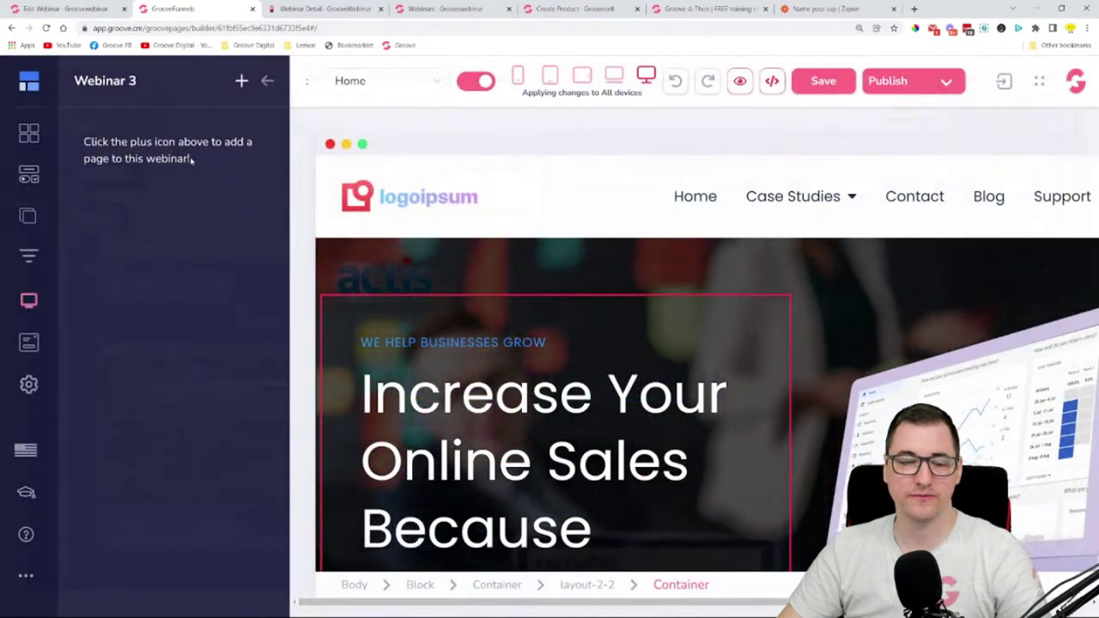
pyautogui.click(266, 82)
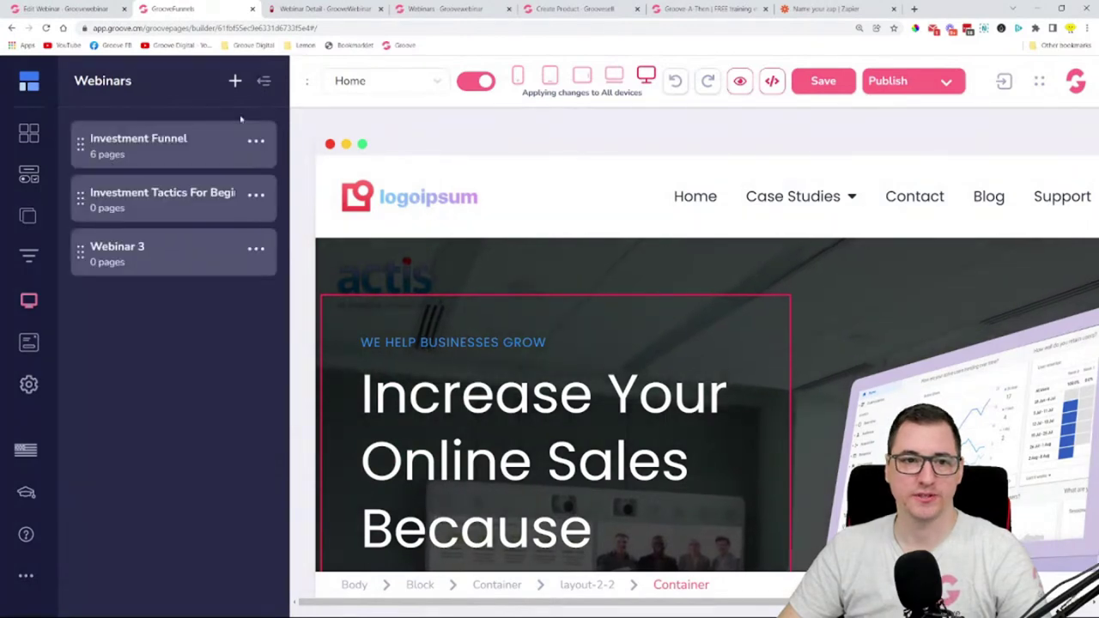
pyautogui.click(236, 80)
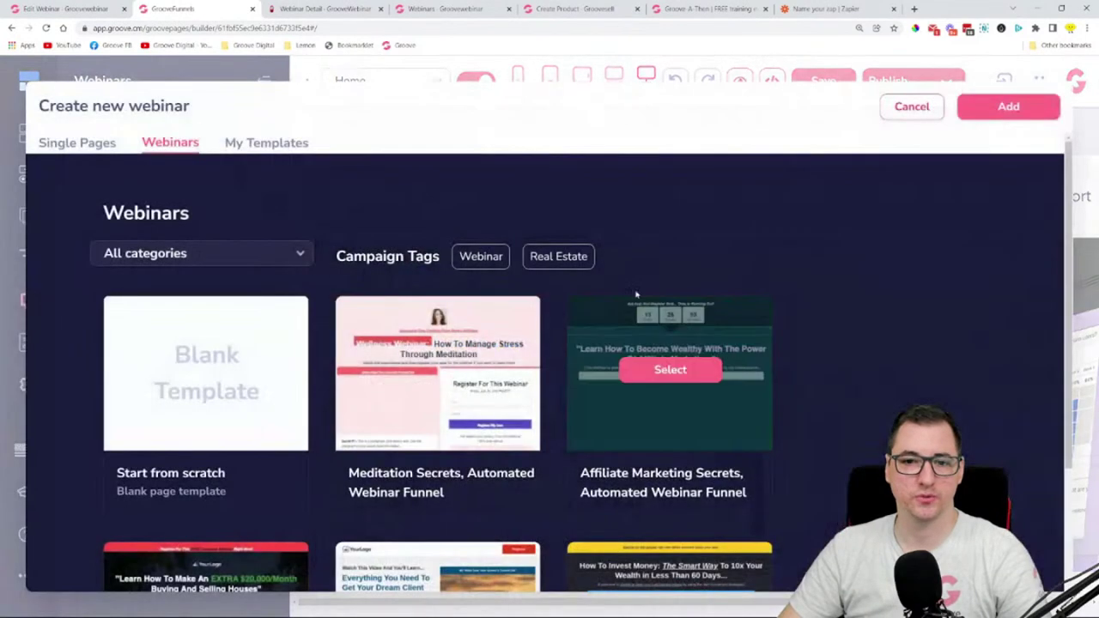
pyautogui.scroll(-3, 260, 170)
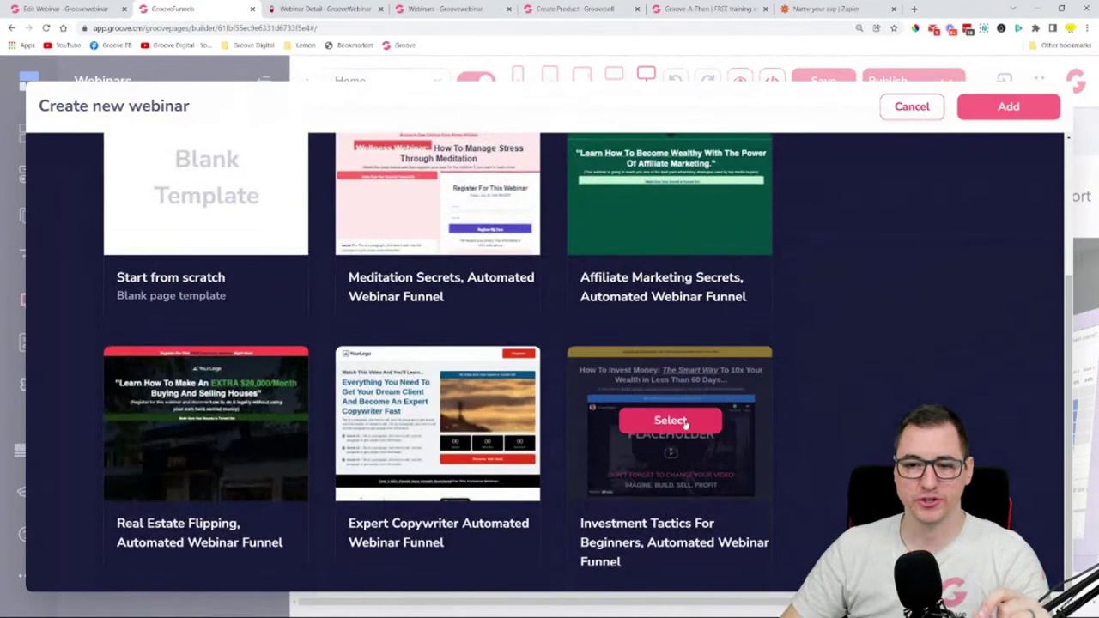
pyautogui.click(671, 420)
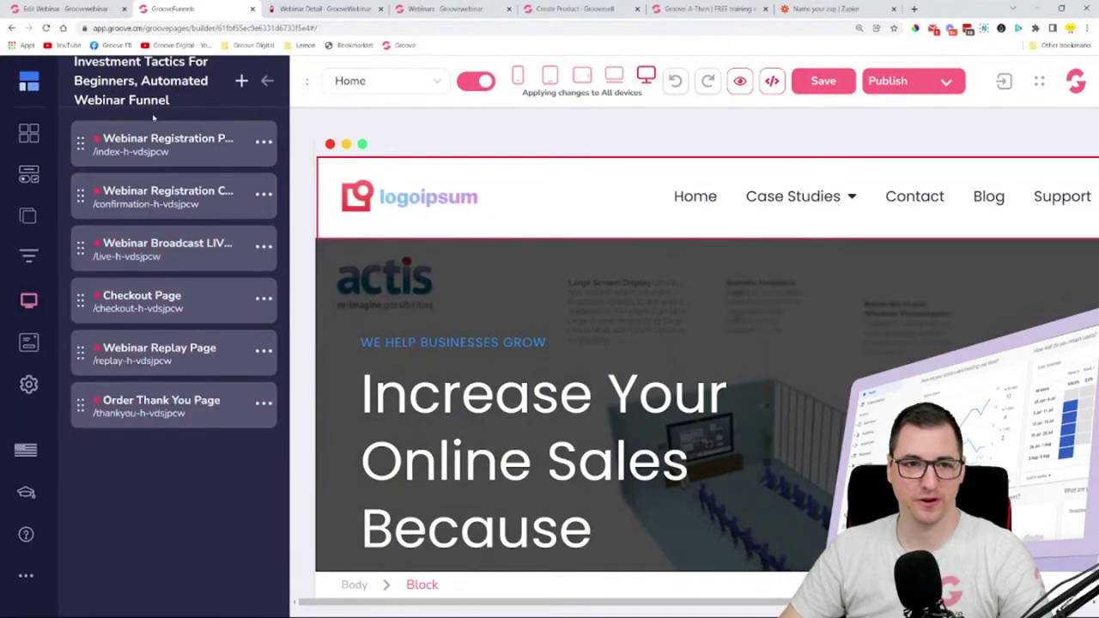
# - On the Webinar Registration Page, delete the Yes! Register Now button
pyautogui.click(171, 140)
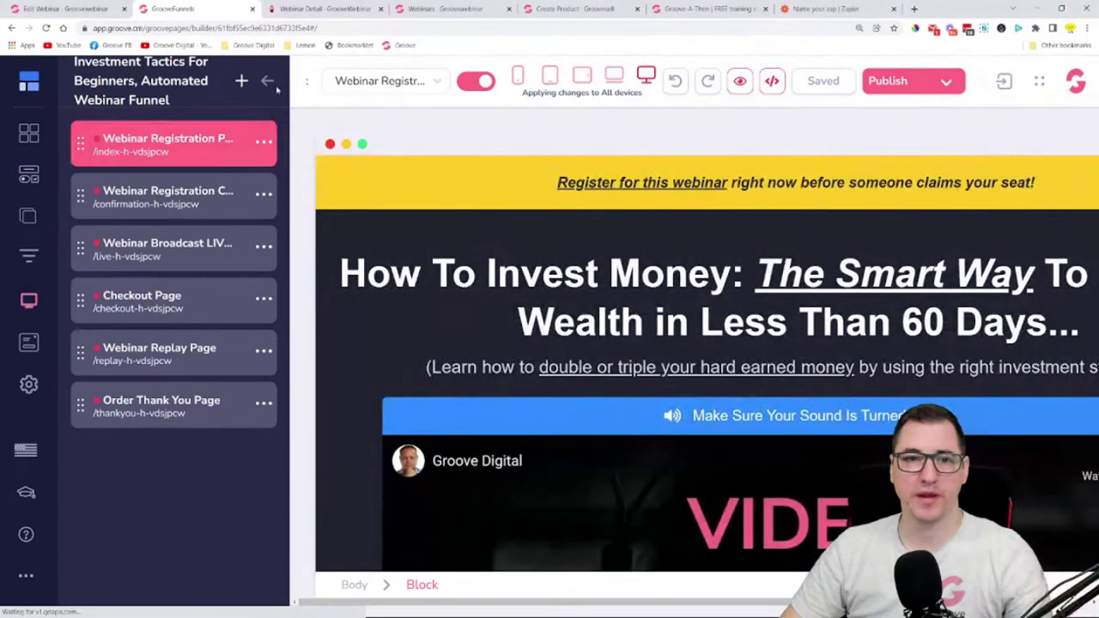
pyautogui.click(266, 81)
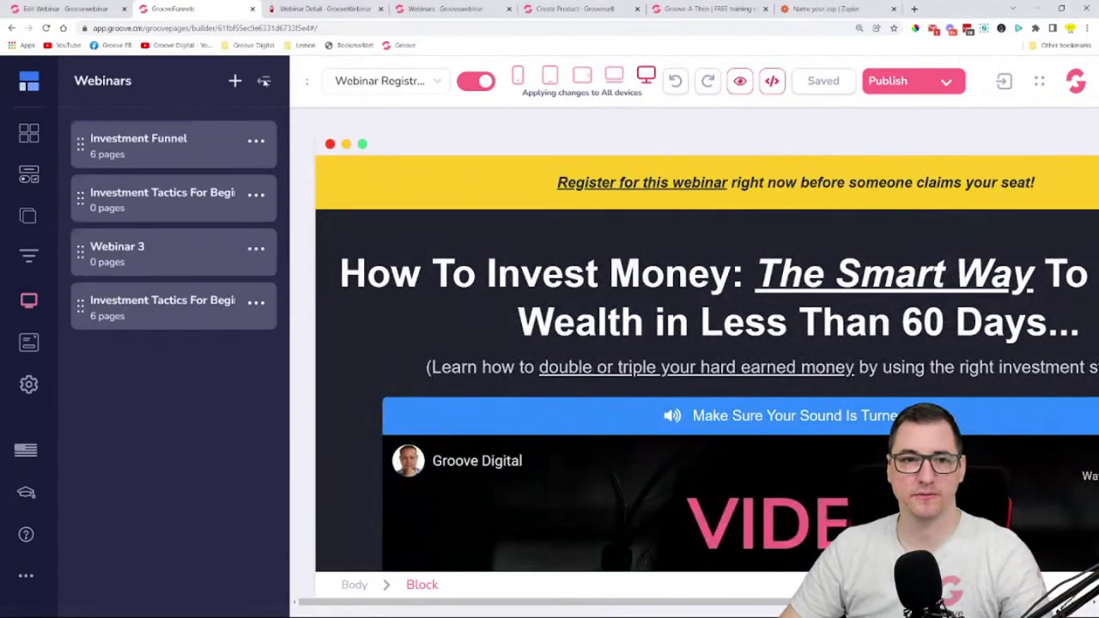
pyautogui.click(263, 81)
pyautogui.hotkey('ctrl', '-')
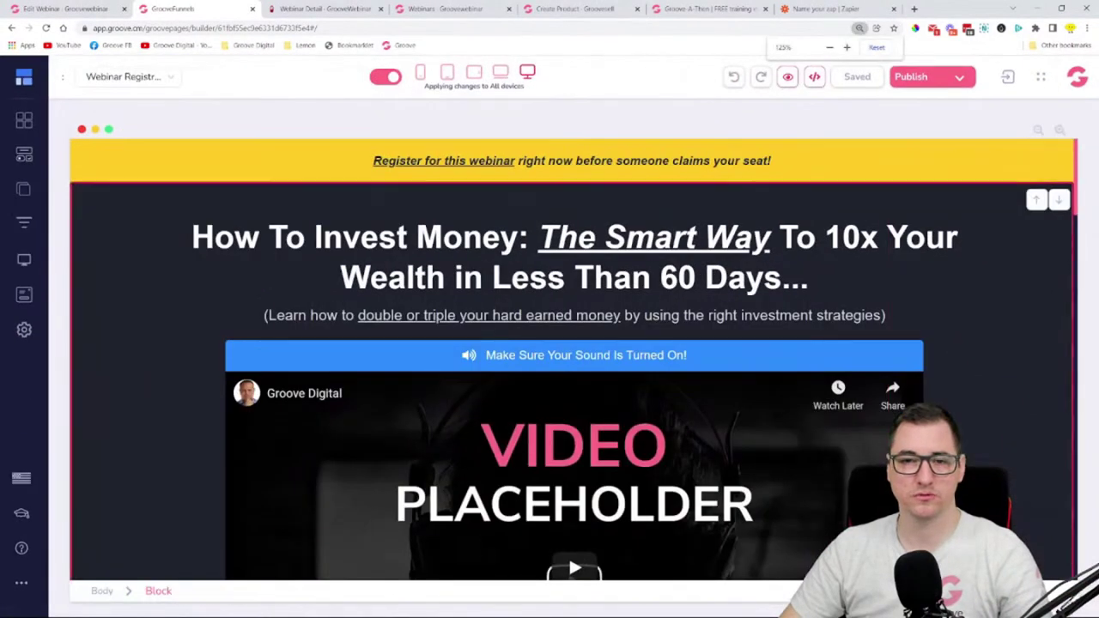
pyautogui.scroll(-6, 723, 367)
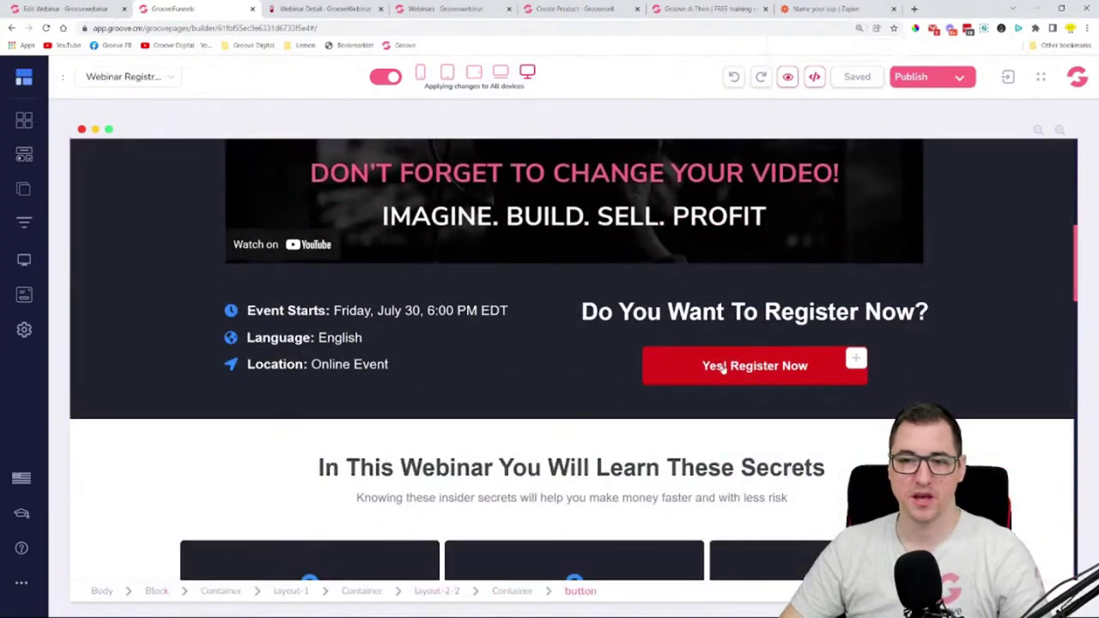
pyautogui.click(749, 367)
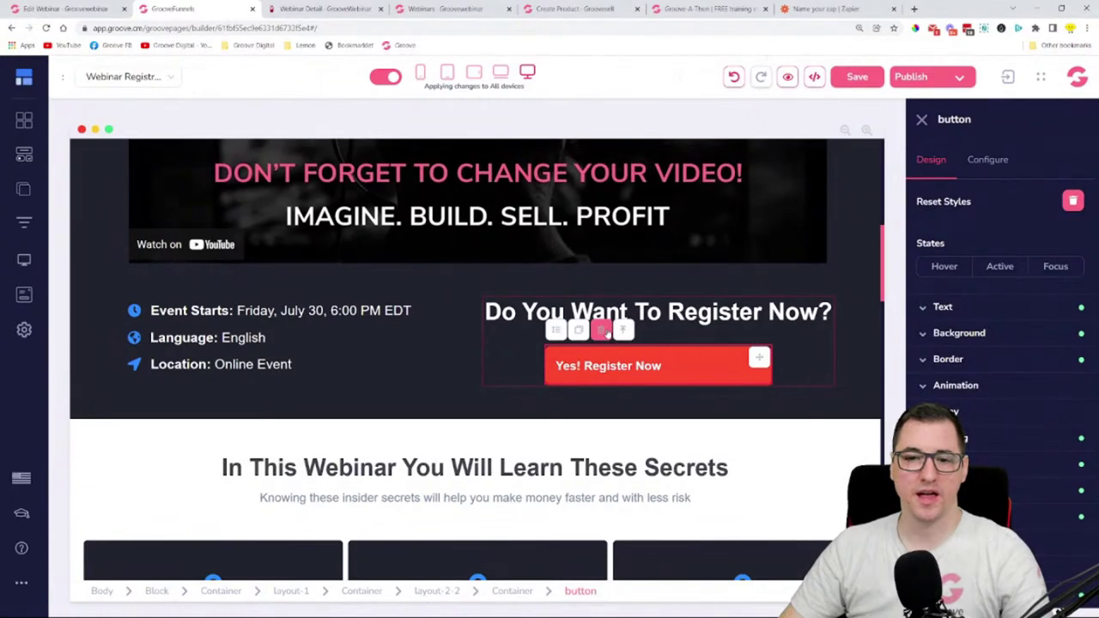
pyautogui.click(602, 331)
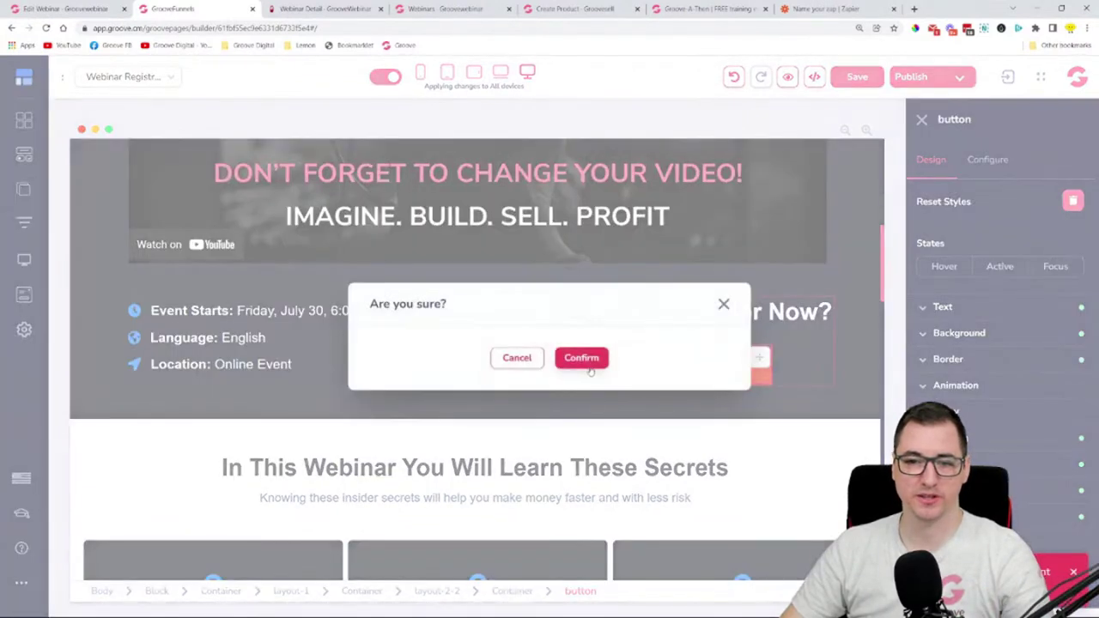
pyautogui.click(583, 359)
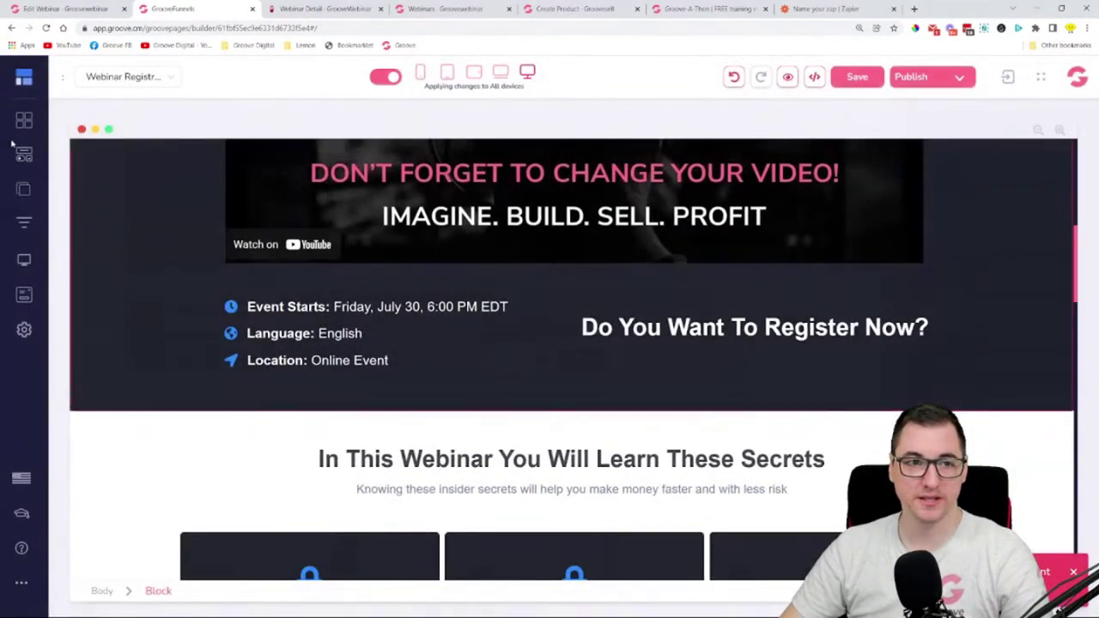
# - Put a Code Embed in the button's place holding the pasted registration button code, and save
pyautogui.click(24, 154)
pyautogui.scroll(-10, 158, 328)
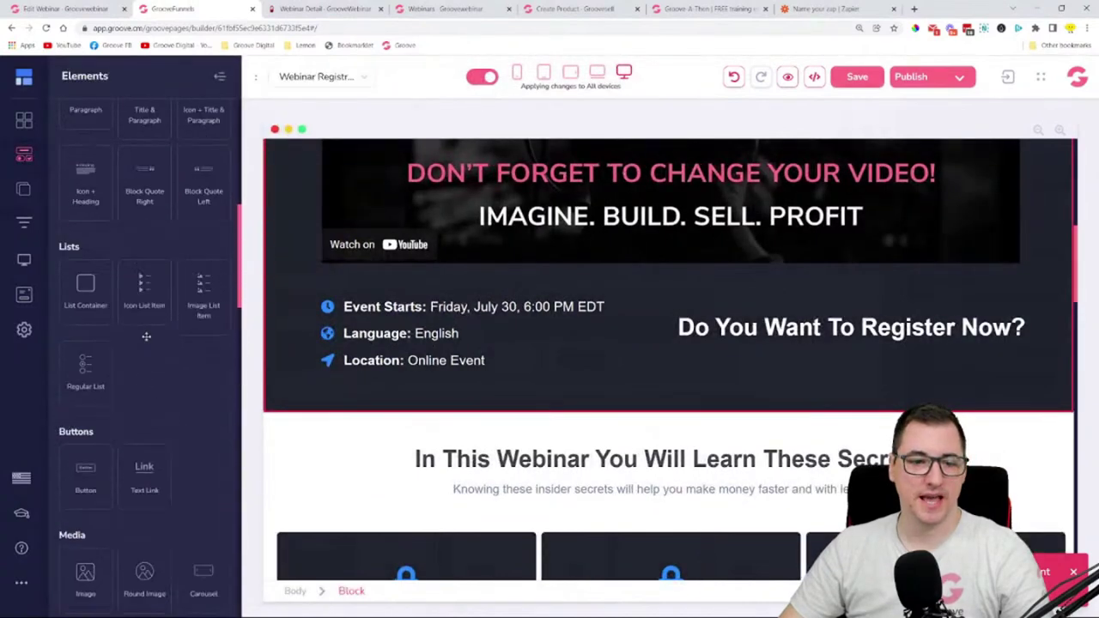
pyautogui.scroll(-5, 158, 328)
pyautogui.moveTo(204, 464); pyautogui.dragTo(794, 370)
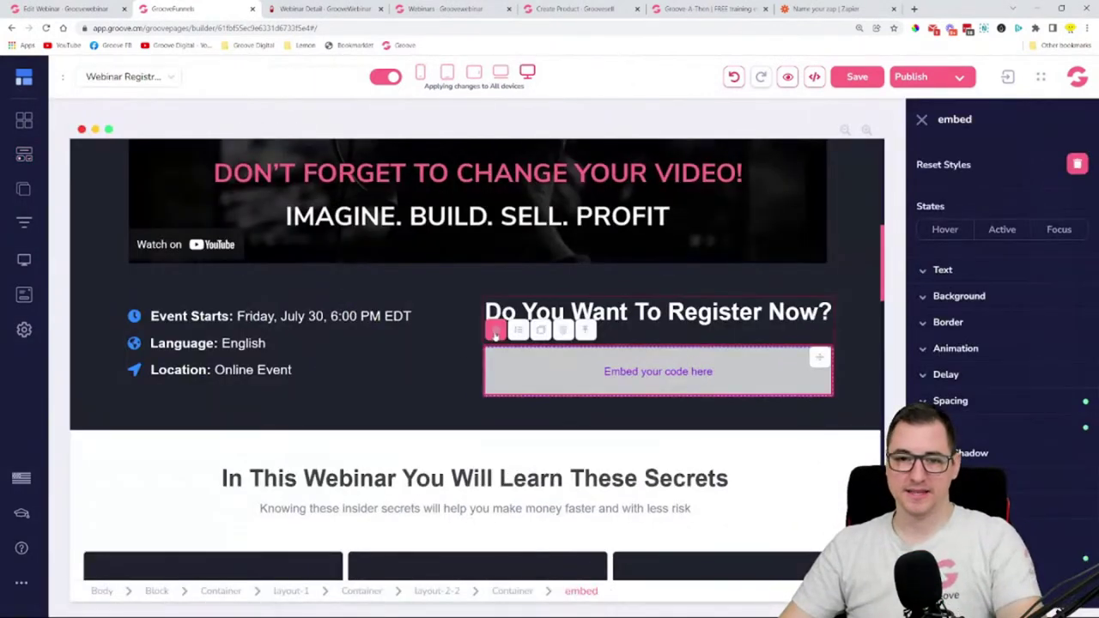
pyautogui.click(496, 330)
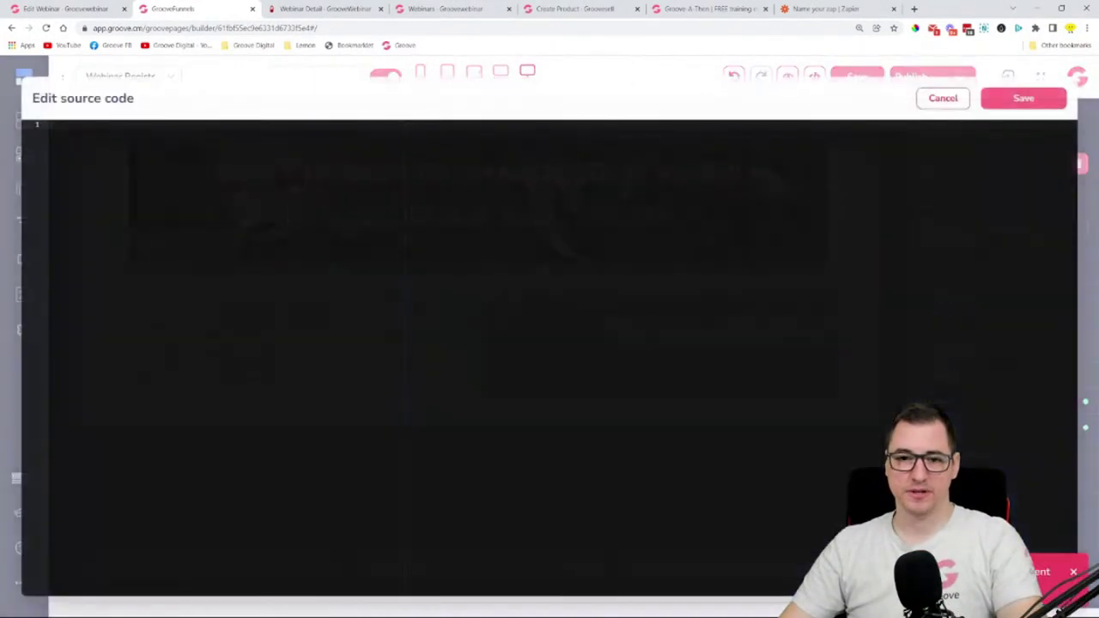
pyautogui.hotkey('ctrl', 'v')
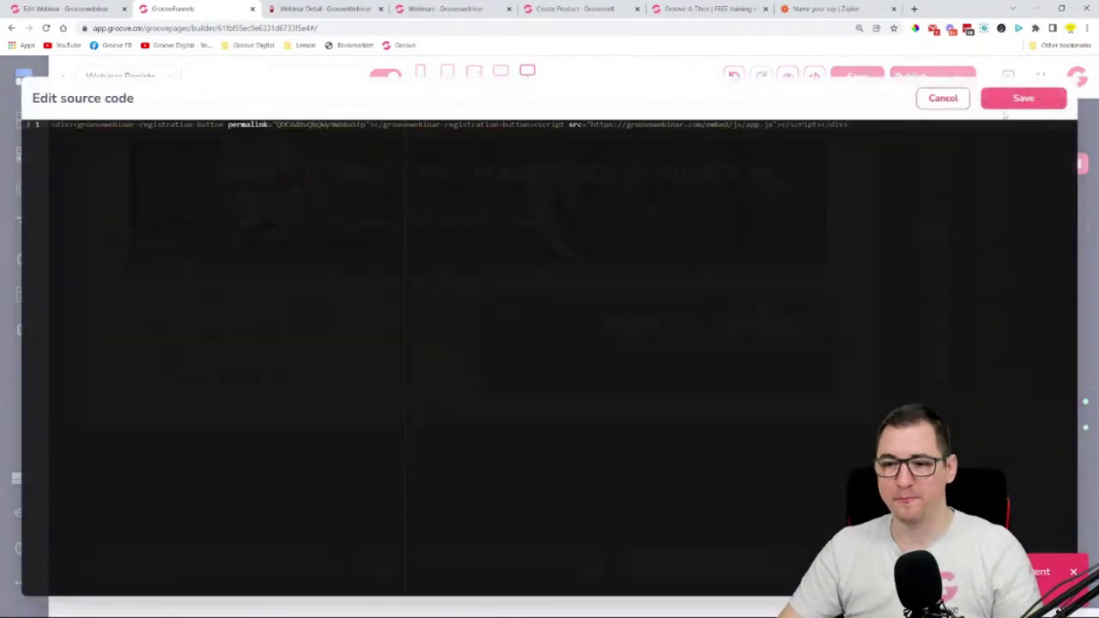
pyautogui.click(1034, 100)
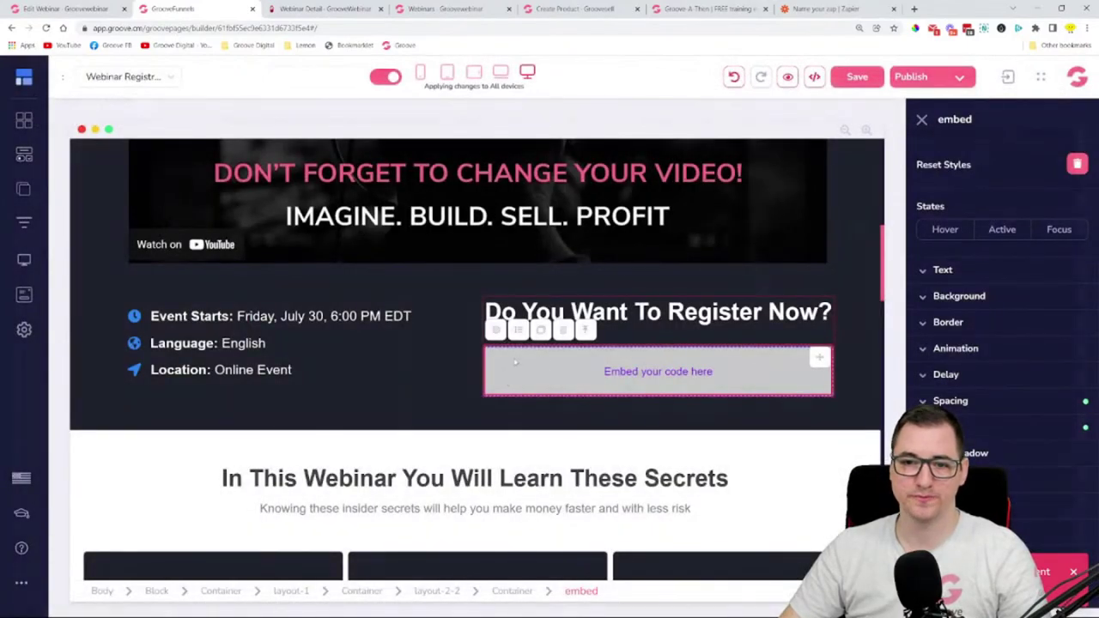
pyautogui.click(787, 77)
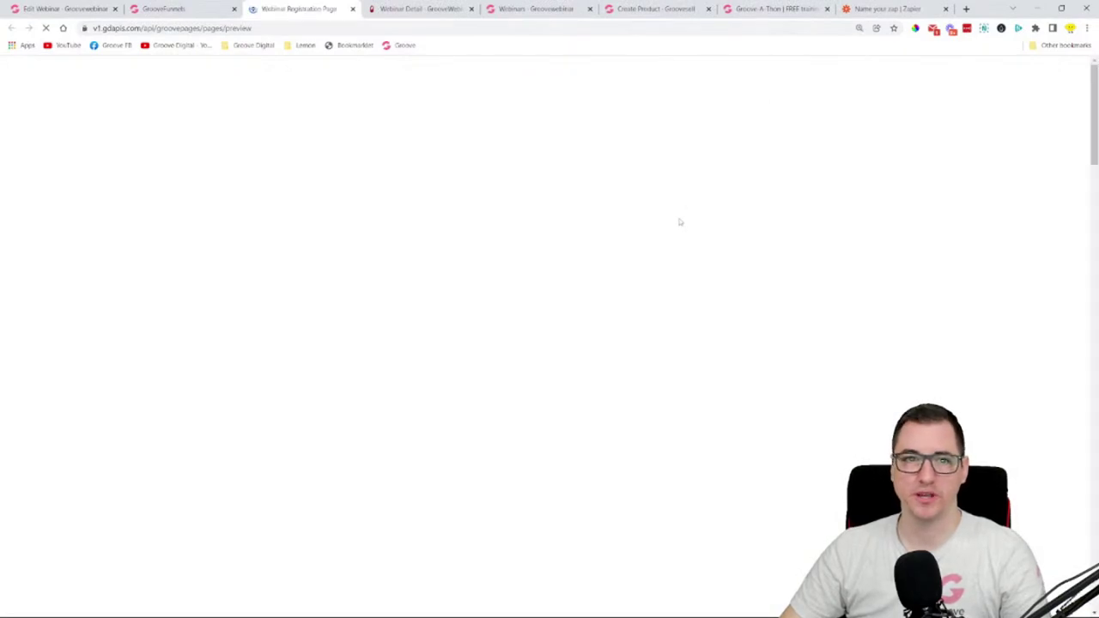
# - In the preview, confirm Register Now opens the registration form with webinar dates
pyautogui.scroll(-8, 691, 258)
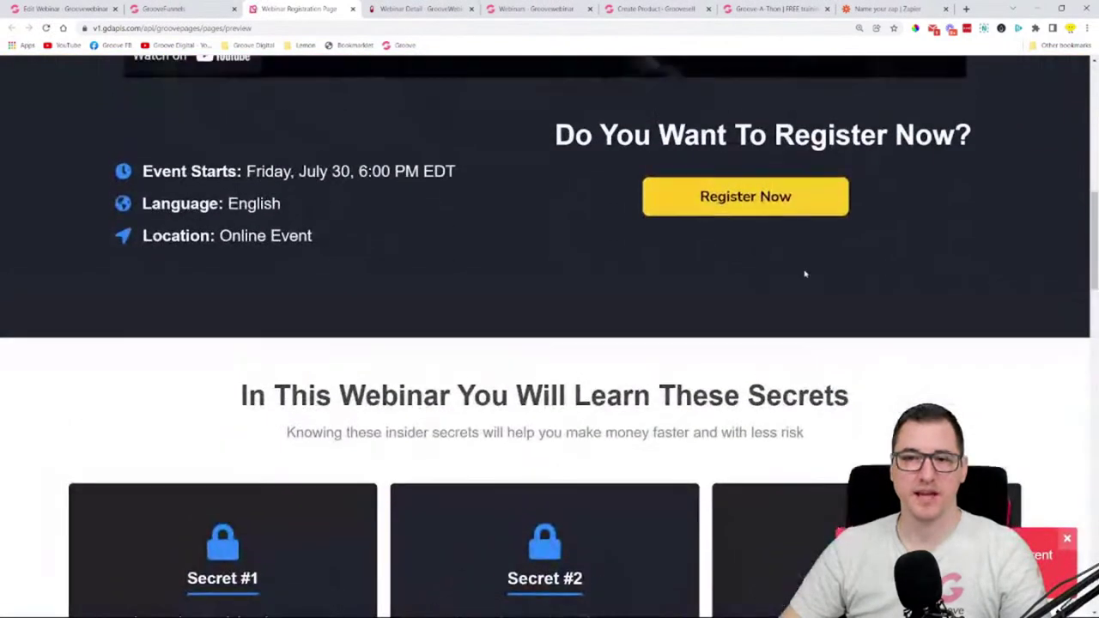
pyautogui.scroll(1, 772, 283)
pyautogui.scroll(1, 730, 344)
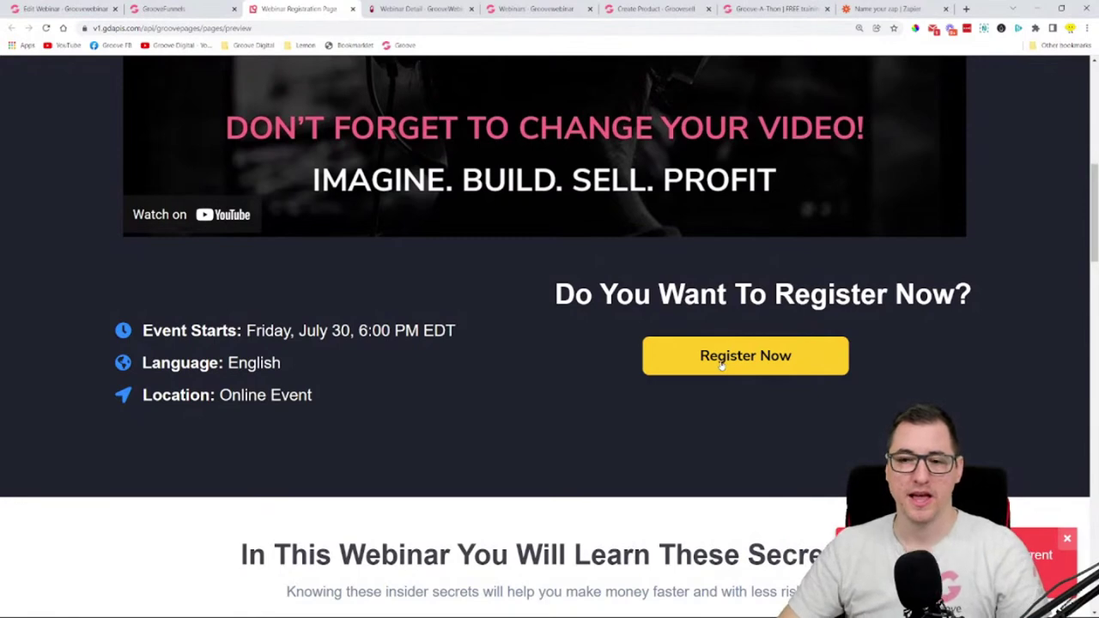
pyautogui.click(722, 361)
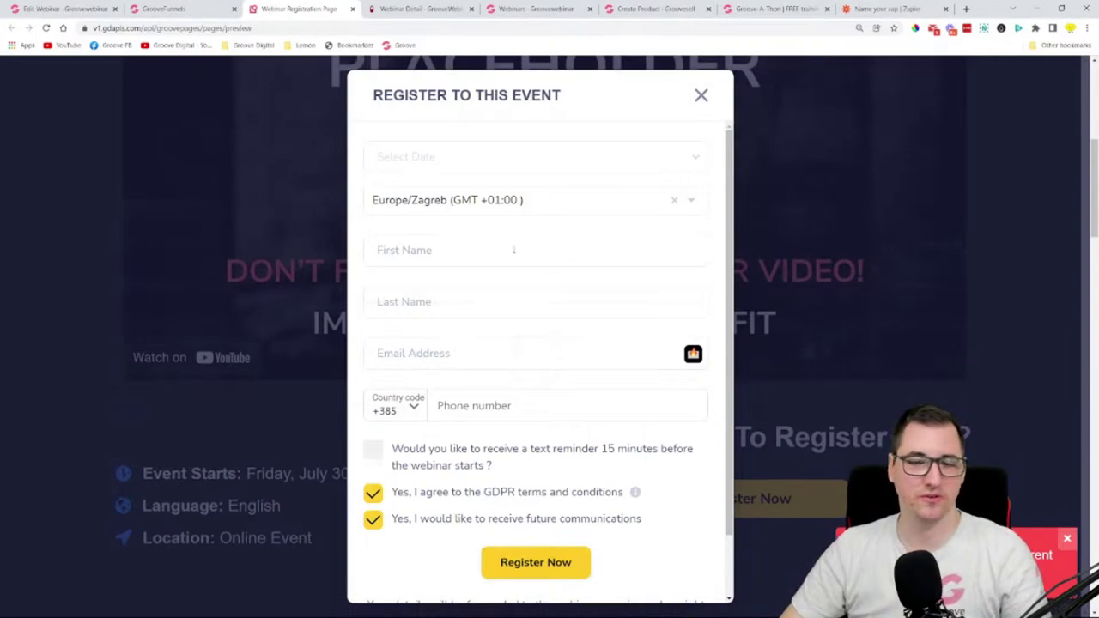
pyautogui.click(472, 164)
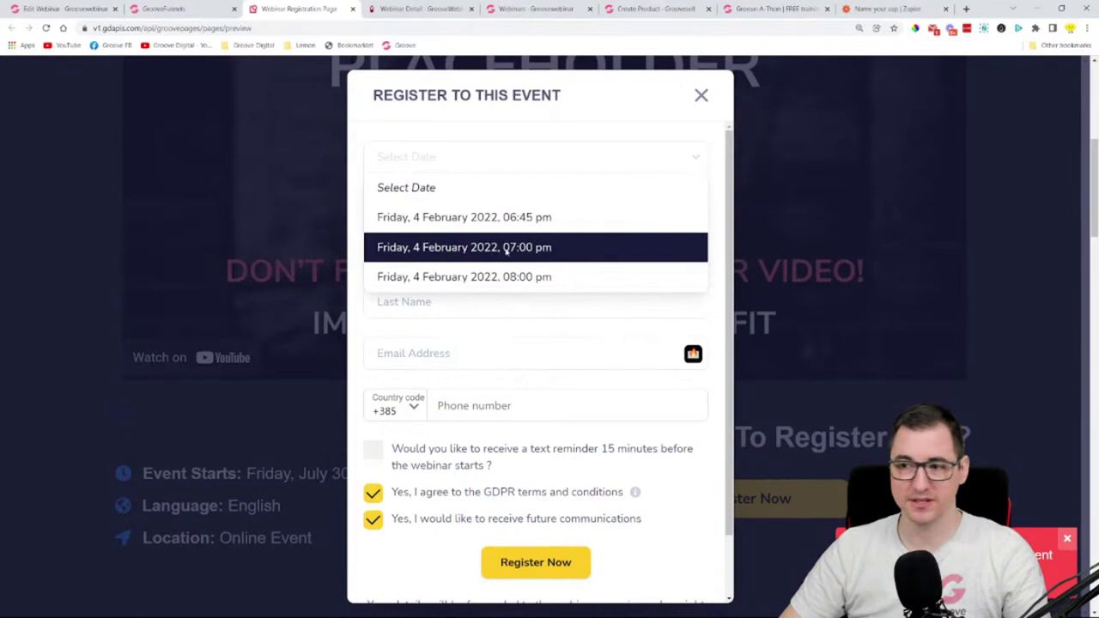
pyautogui.click(520, 167)
# - Close the registration form and preview tab, returning to the webinar's embed codes
pyautogui.click(520, 258)
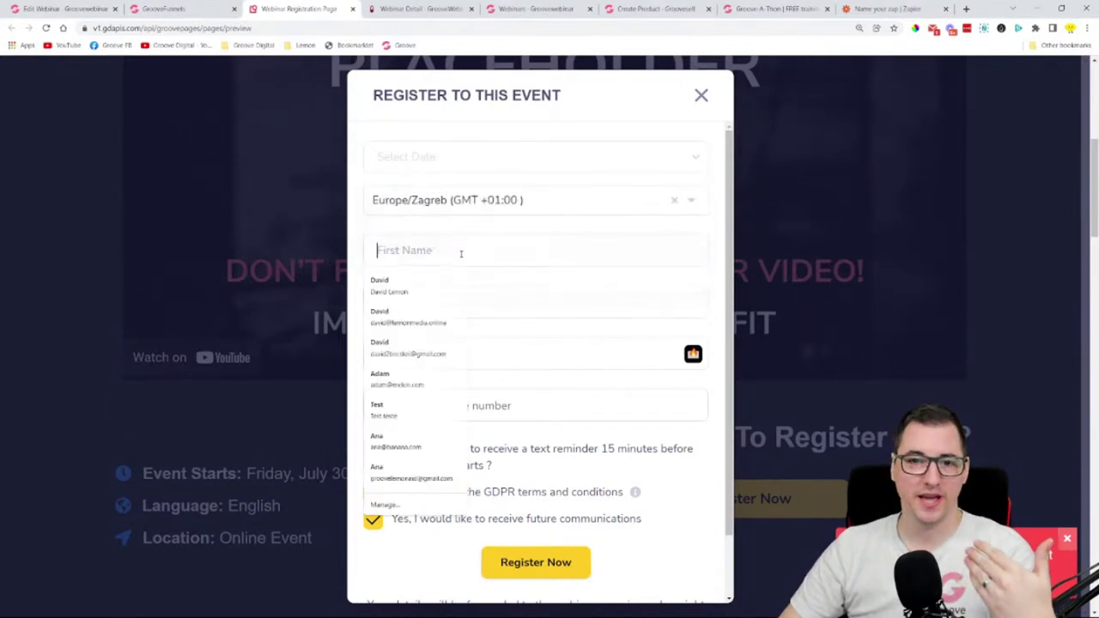
pyautogui.click(590, 123)
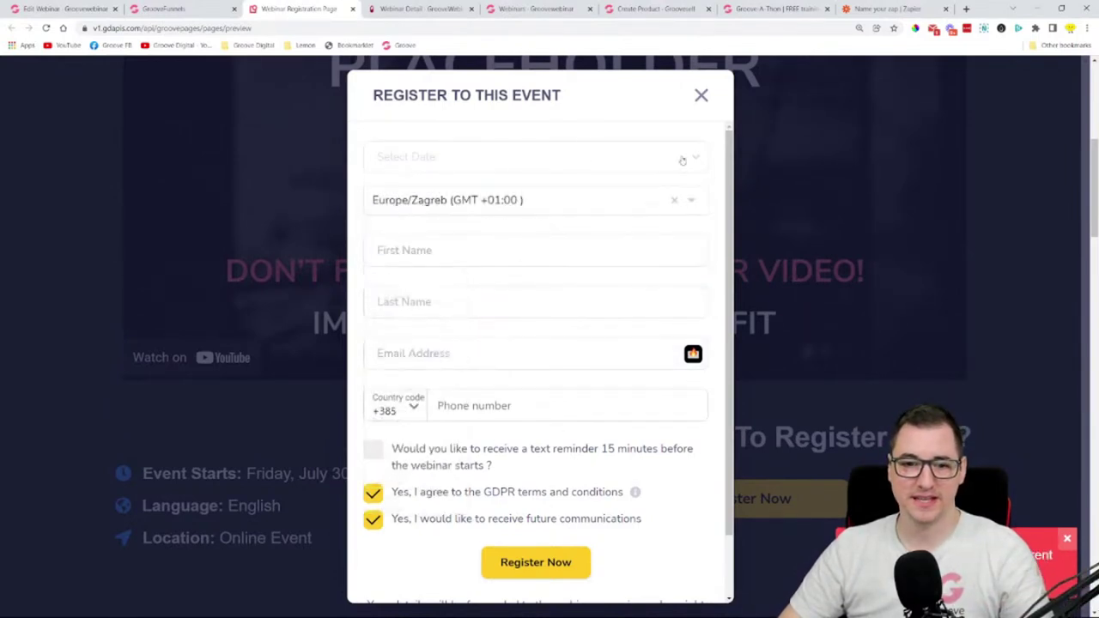
pyautogui.click(702, 95)
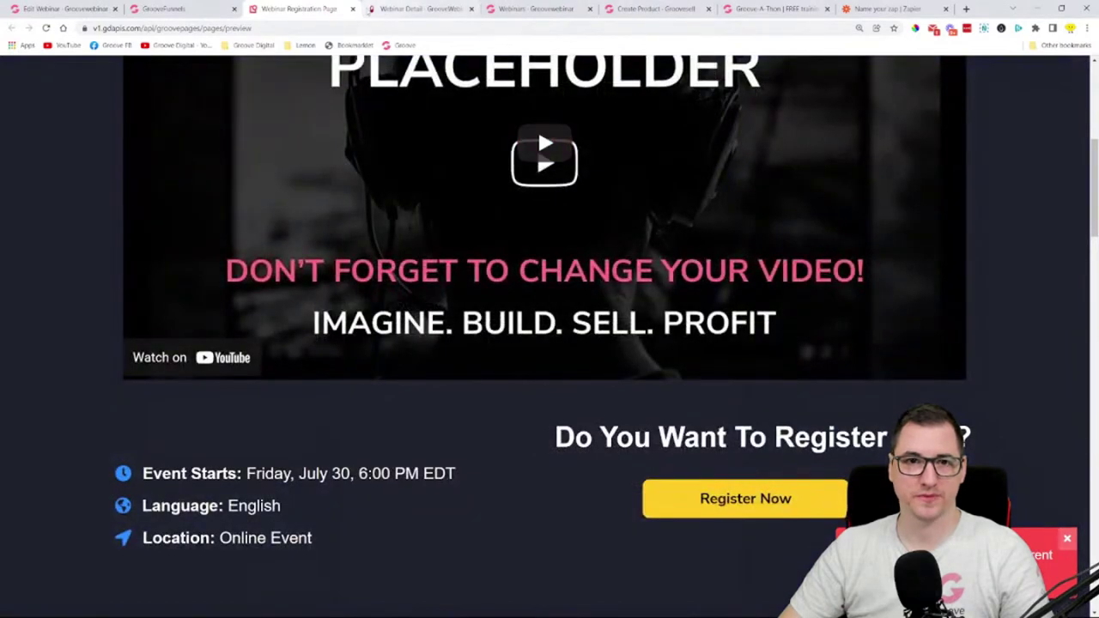
pyautogui.click(354, 8)
pyautogui.click(64, 8)
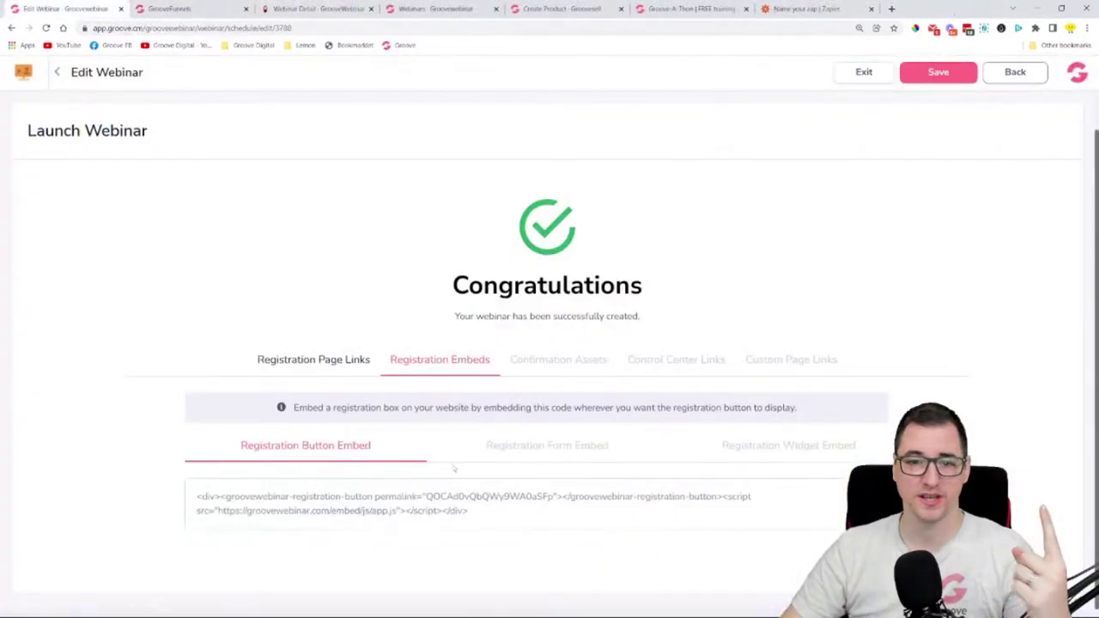
# - Select the full Registration Form Embed code and switch back to the GroovePages builder
pyautogui.click(542, 456)
pyautogui.moveTo(468, 511); pyautogui.dragTo(199, 496)
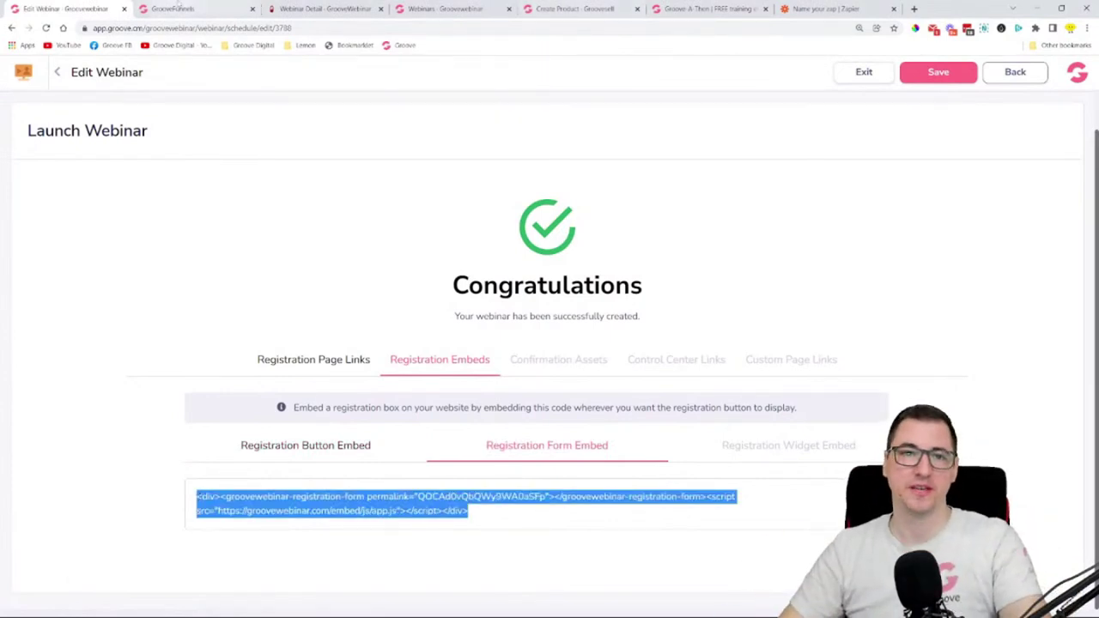
pyautogui.click(176, 9)
pyautogui.scroll(-8, 656, 359)
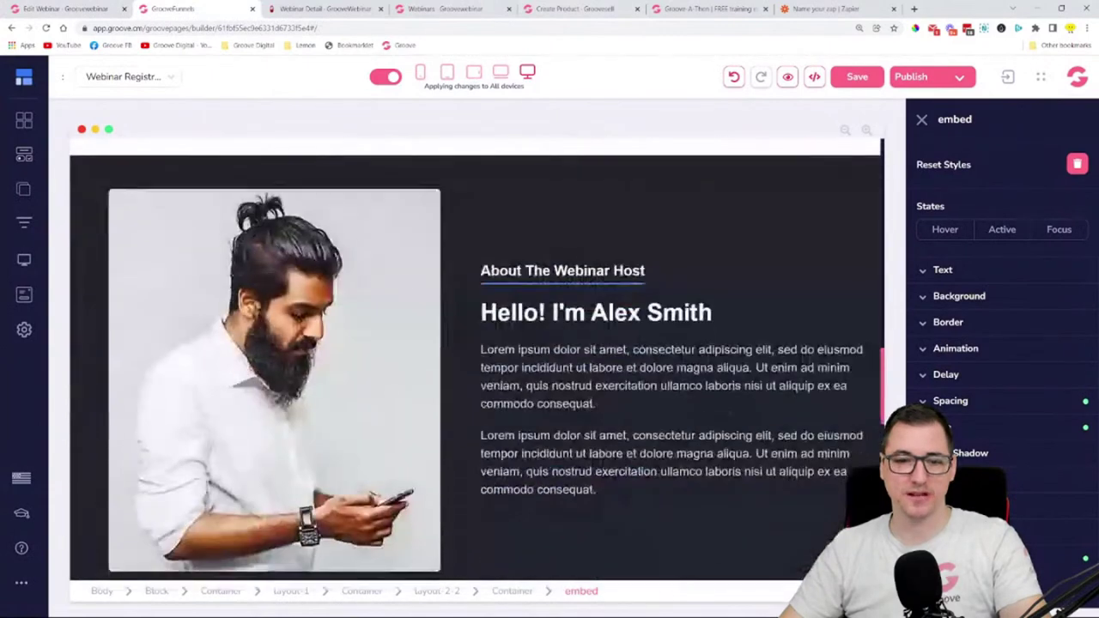
# - Insert a Code Embed above Claim Your Seat containing the pasted registration form code, and save
pyautogui.scroll(3, 294, 270)
pyautogui.click(29, 159)
pyautogui.scroll(-10, 144, 343)
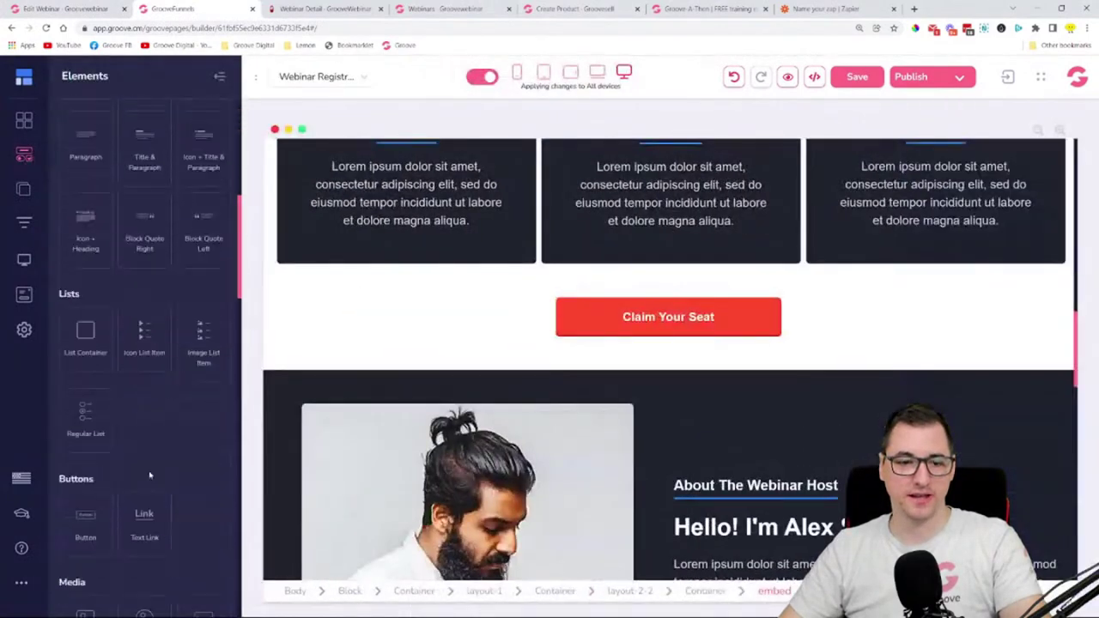
pyautogui.scroll(1, 206, 295)
pyautogui.scroll(-5, 206, 384)
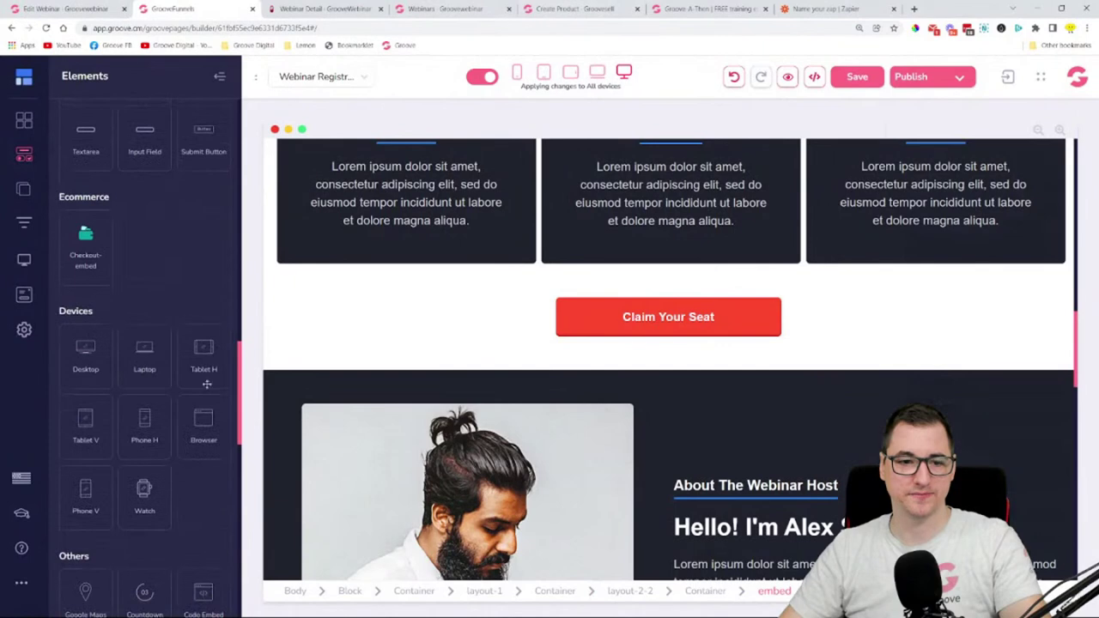
pyautogui.scroll(-1, 206, 483)
pyautogui.moveTo(625, 382); pyautogui.dragTo(674, 346)
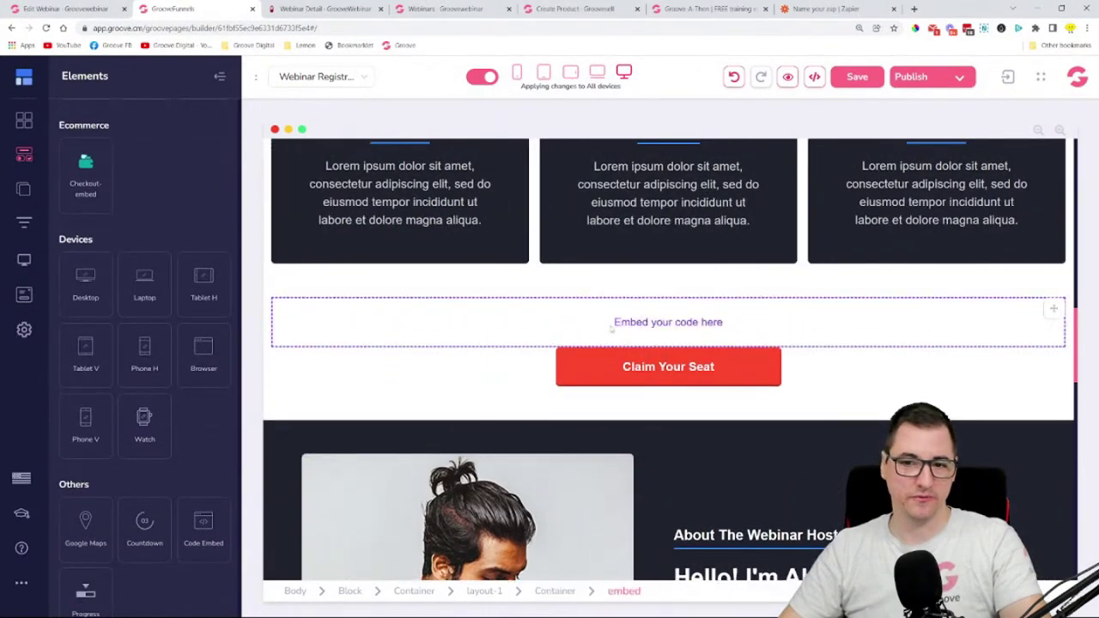
pyautogui.click(584, 318)
pyautogui.click(111, 280)
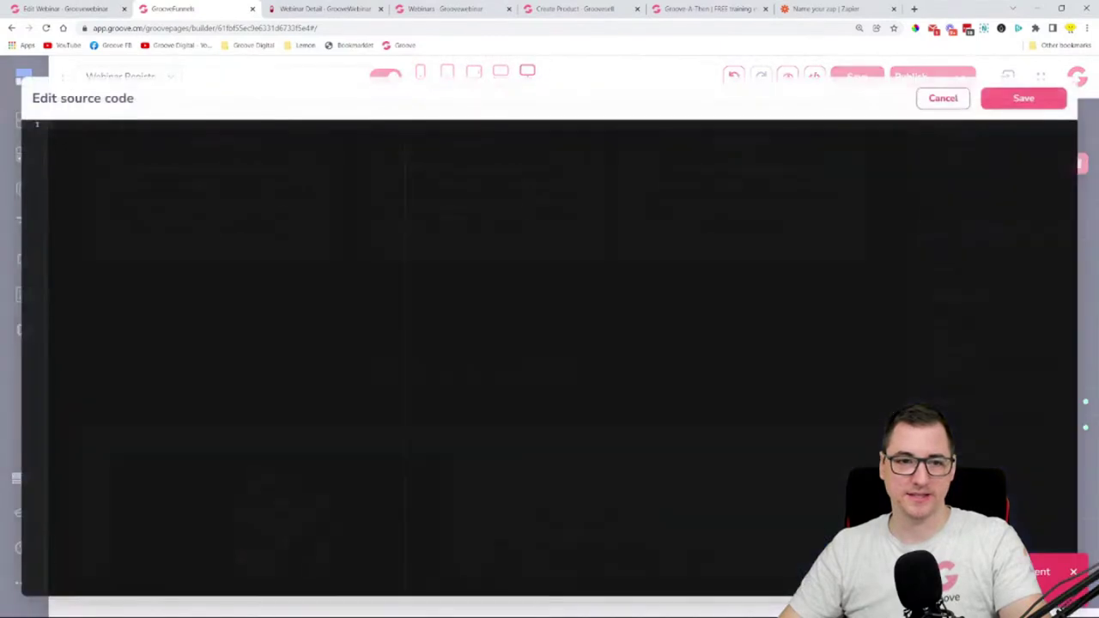
pyautogui.hotkey('ctrl', 'v')
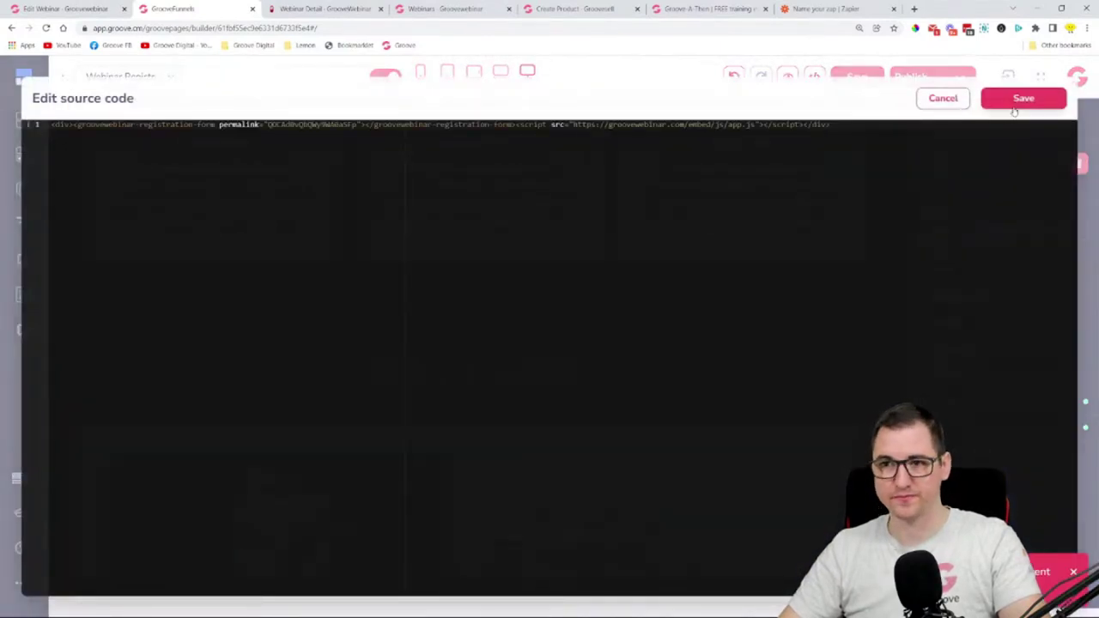
pyautogui.click(1022, 98)
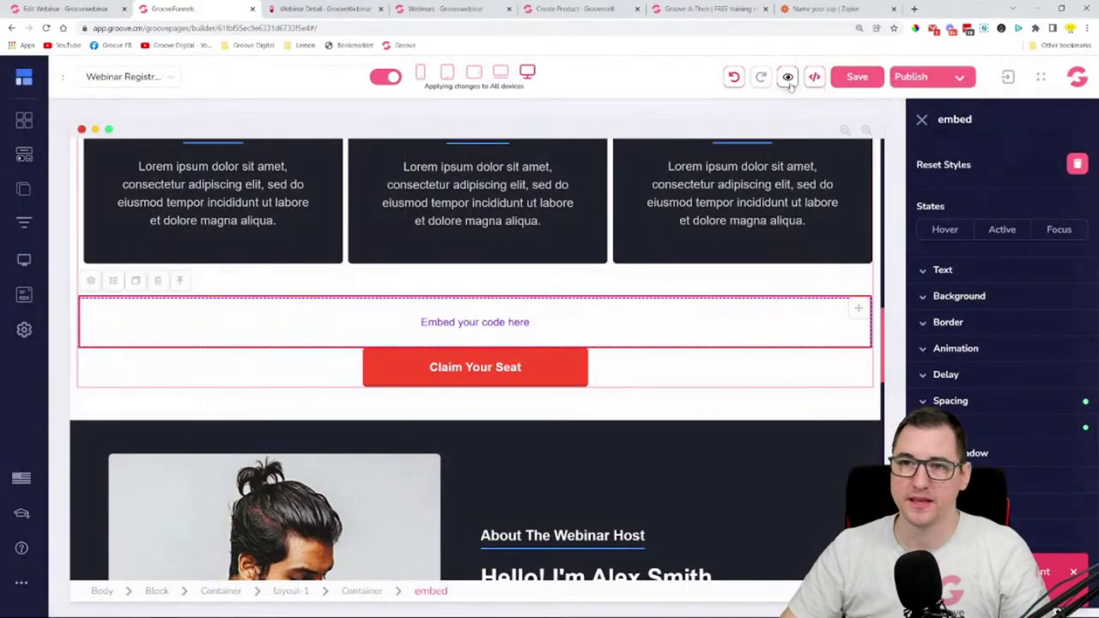
pyautogui.click(787, 76)
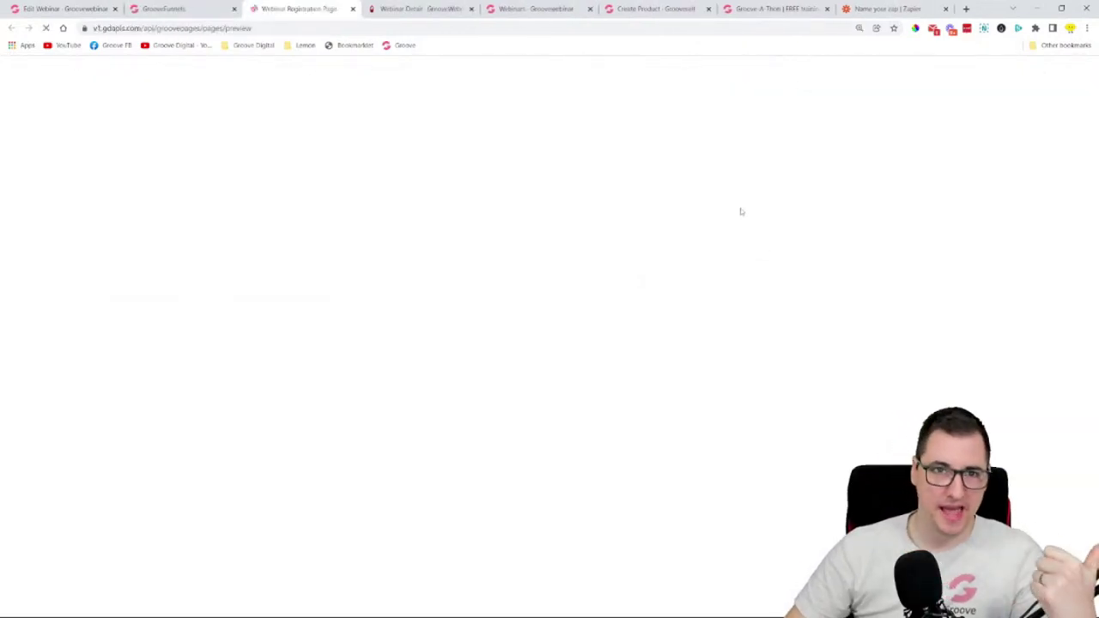
# - Check the embedded registration form and its date slots in preview, then close the preview
pyautogui.scroll(-10, 704, 253)
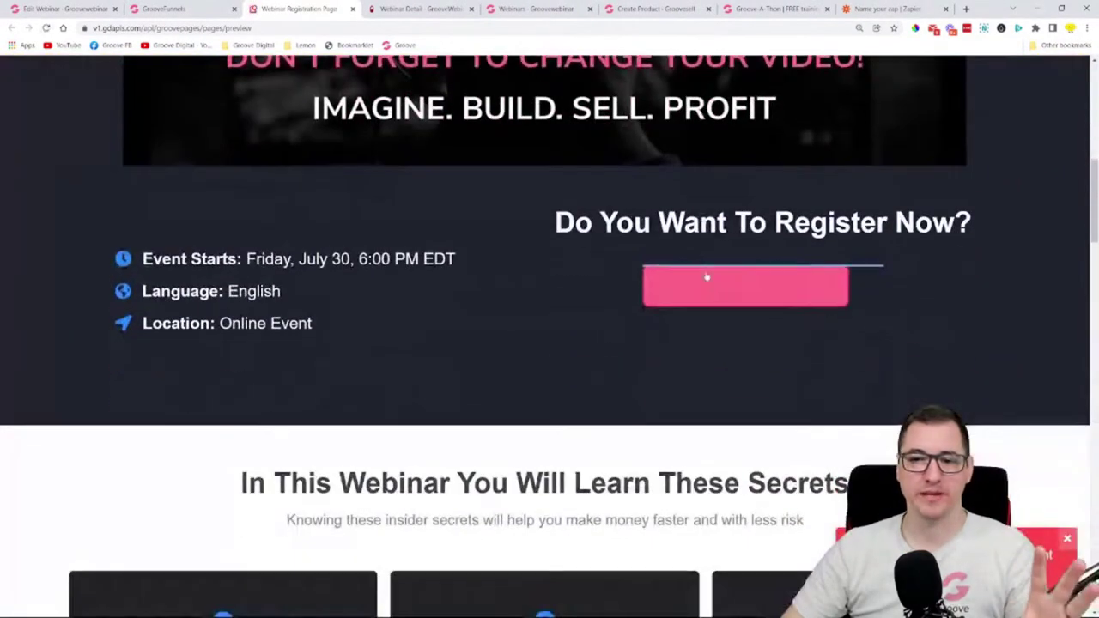
pyautogui.scroll(-5, 655, 269)
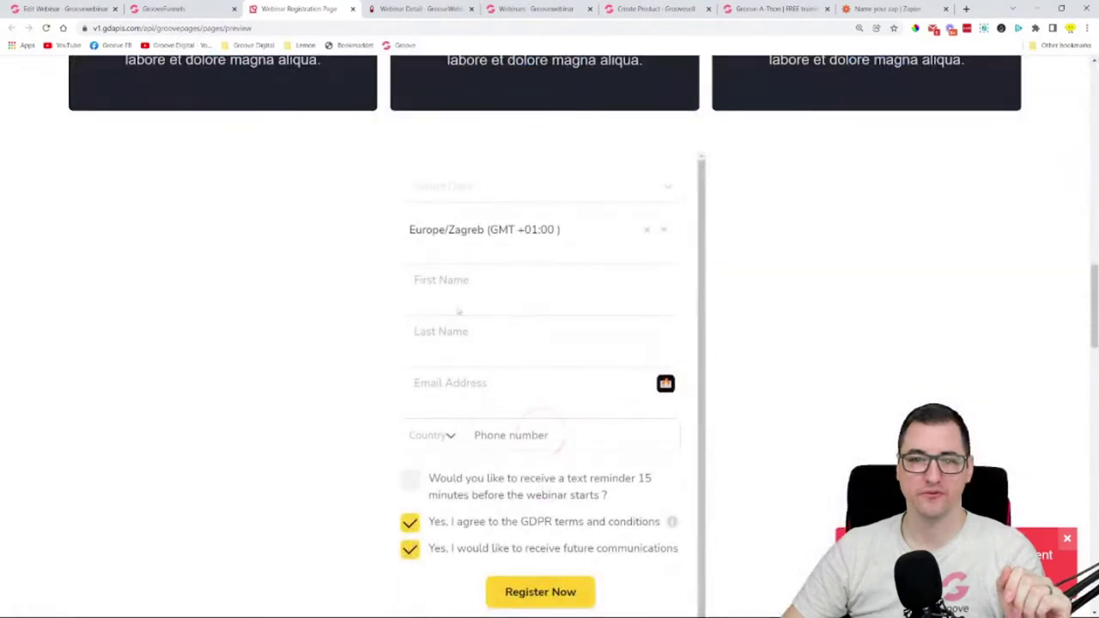
pyautogui.scroll(-2, 662, 363)
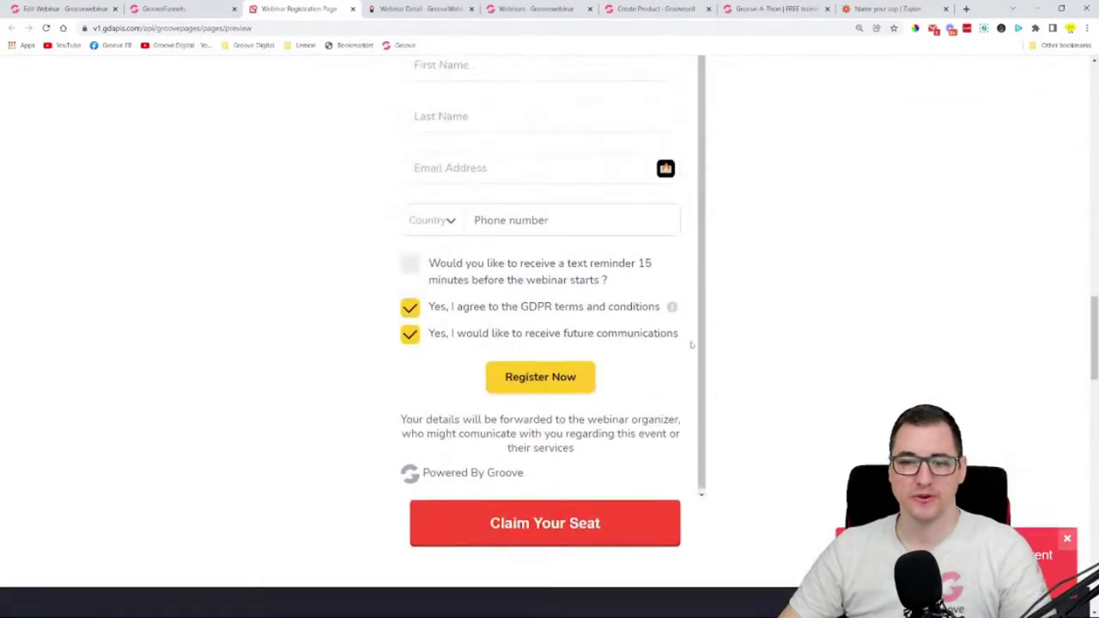
pyautogui.scroll(4, 748, 321)
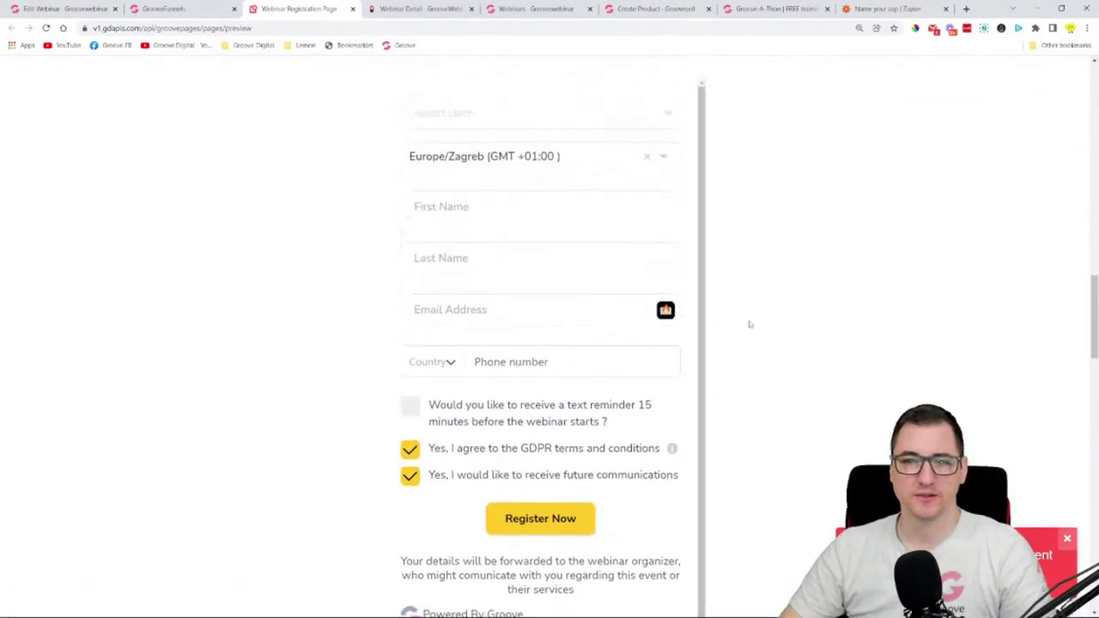
pyautogui.click(481, 333)
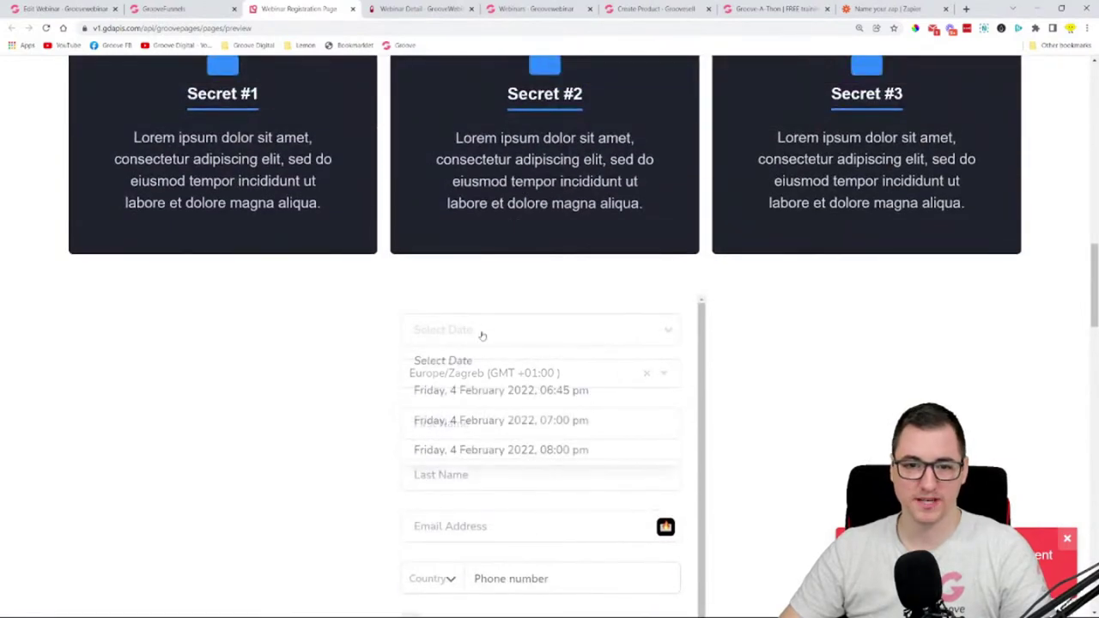
pyautogui.scroll(-4, 530, 320)
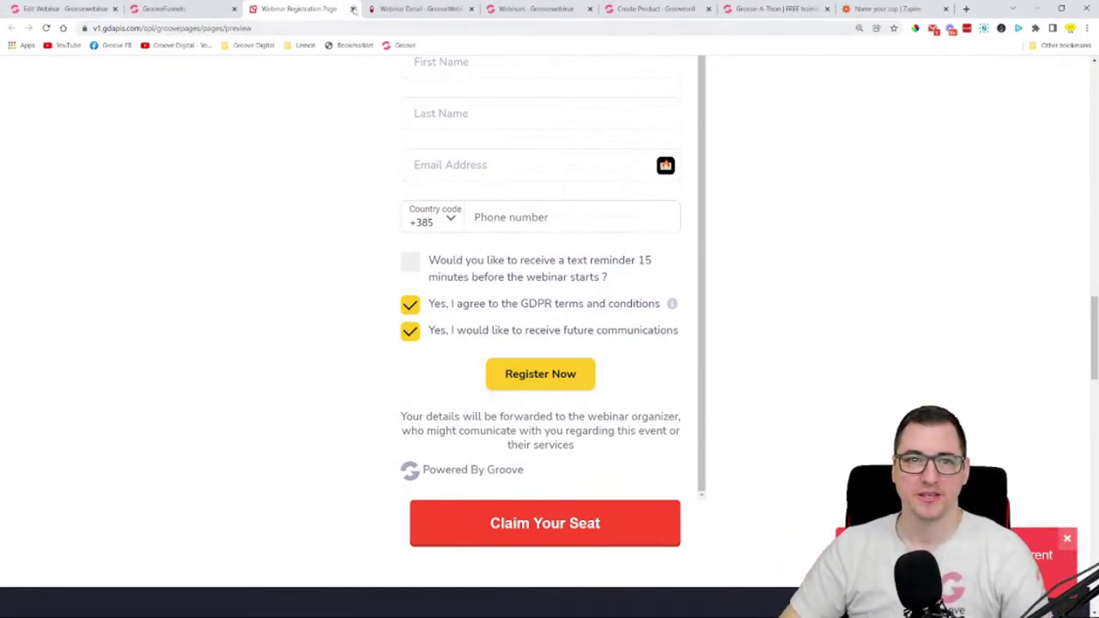
pyautogui.click(353, 9)
pyautogui.click(69, 9)
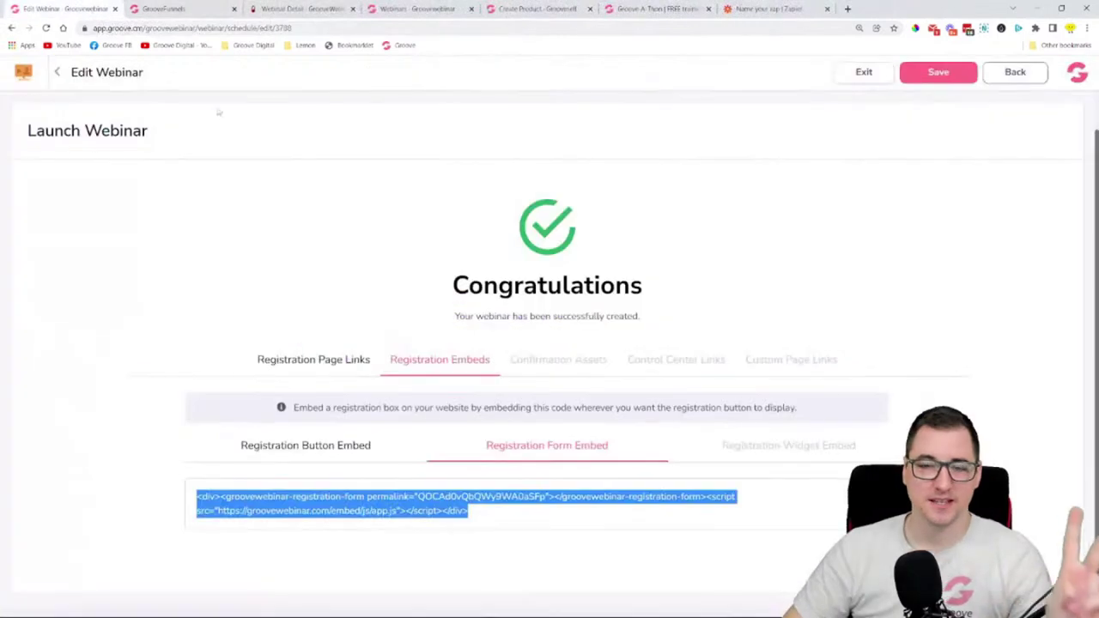
# - Show the Registration Widget Embed code and move the live webinar room into the main window
pyautogui.click(798, 446)
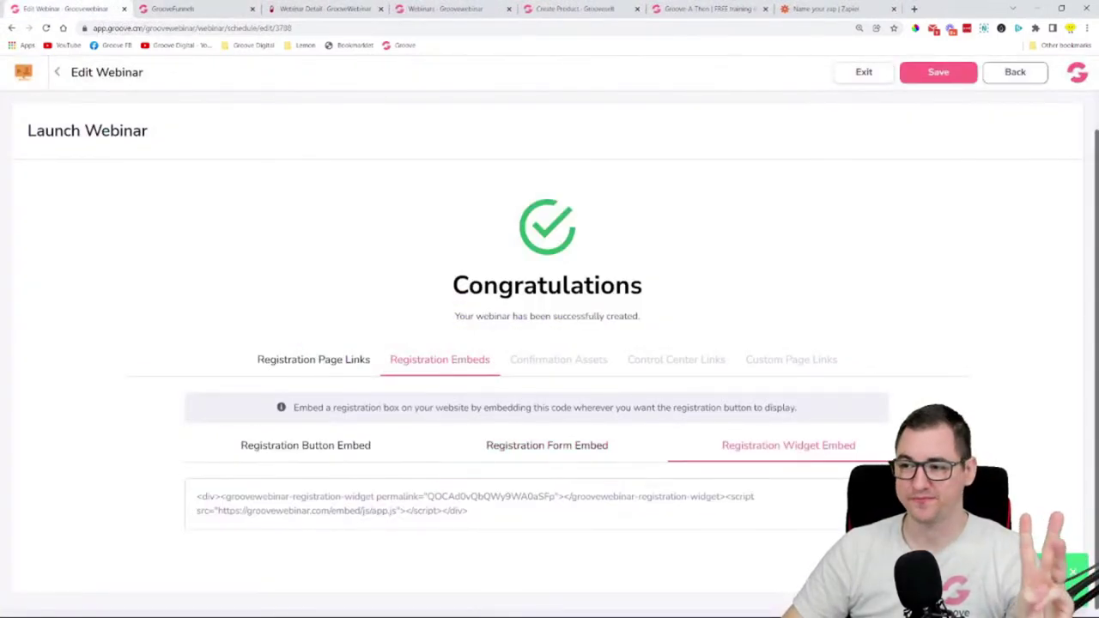
pyautogui.moveTo(369, 60); pyautogui.dragTo(292, 8)
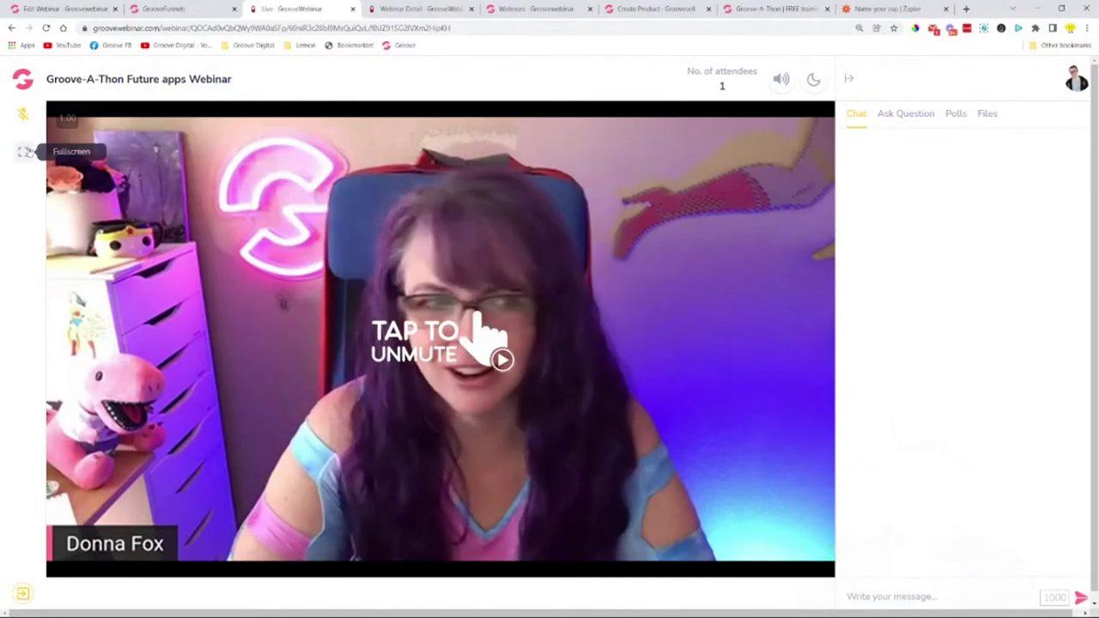
# - Briefly make the webinar video fullscreen, exit back to the room, and turn on its sound
pyautogui.click(25, 152)
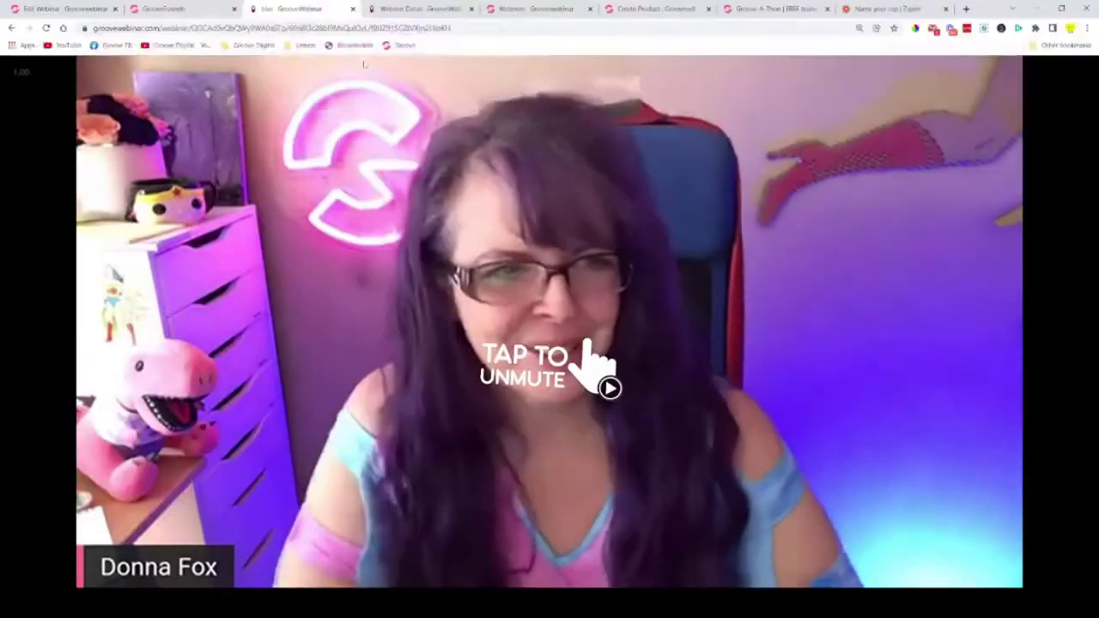
pyautogui.press('Escape')
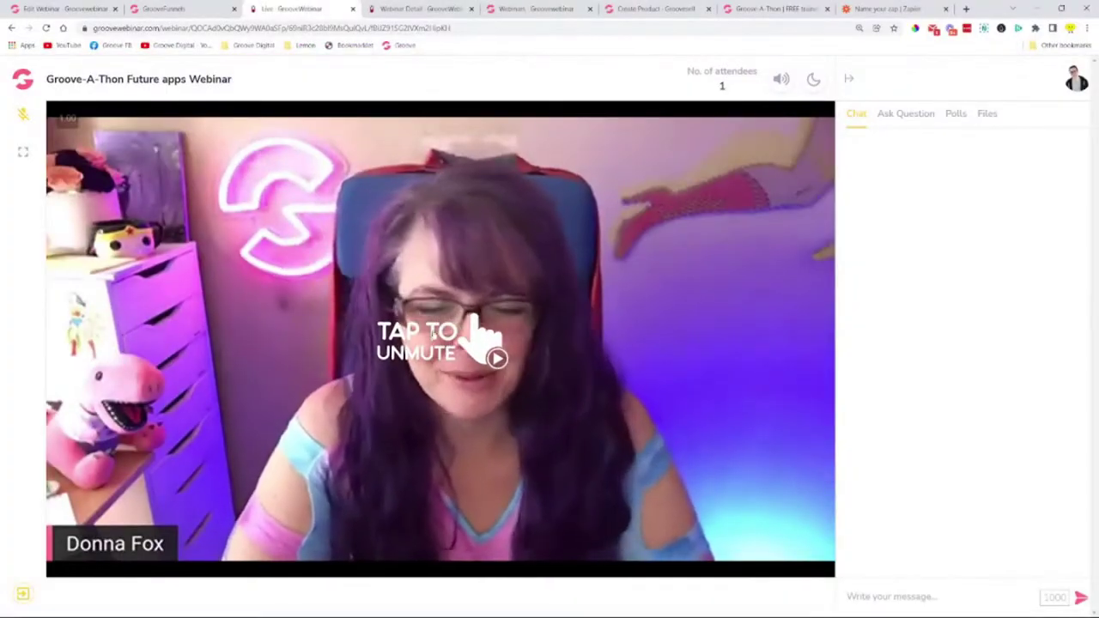
pyautogui.click(501, 333)
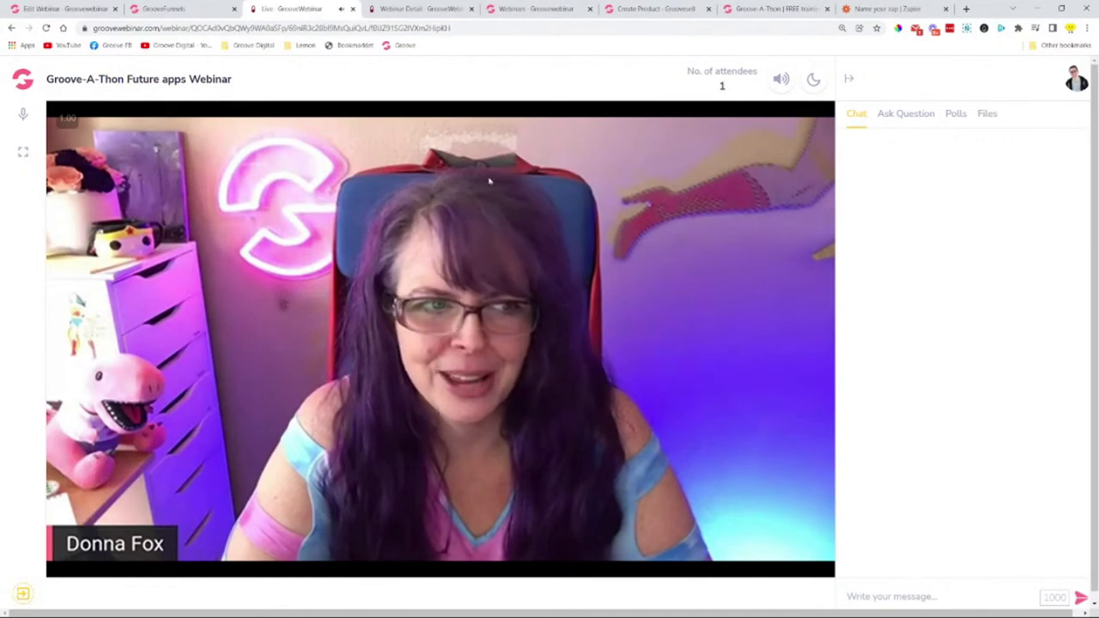
# - Mute the microphone and switch the live room to the dark theme
pyautogui.click(24, 114)
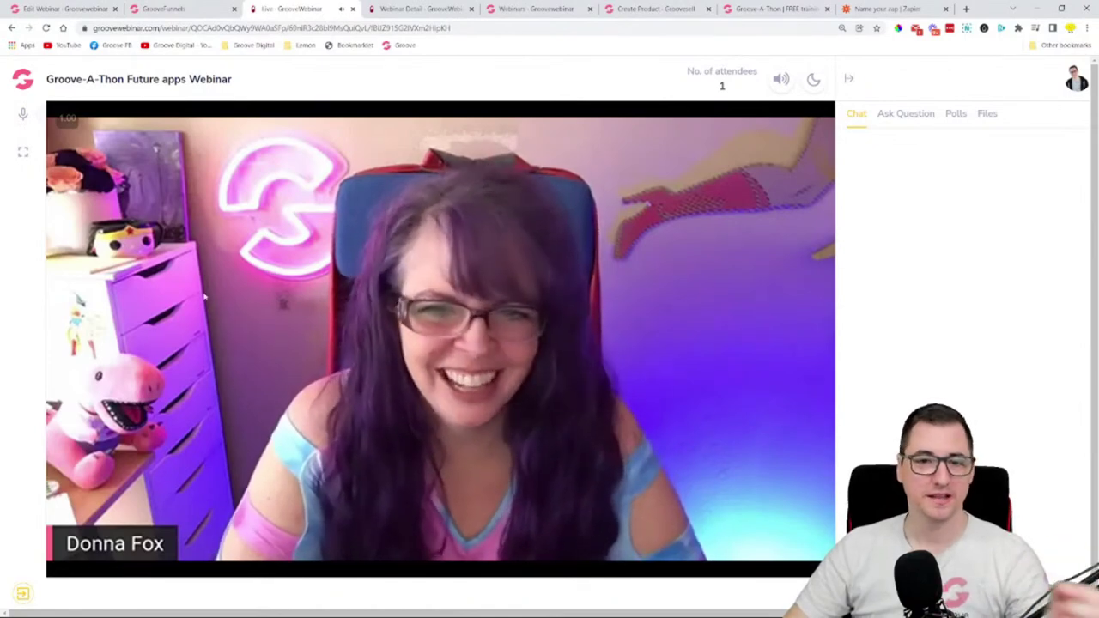
pyautogui.click(23, 116)
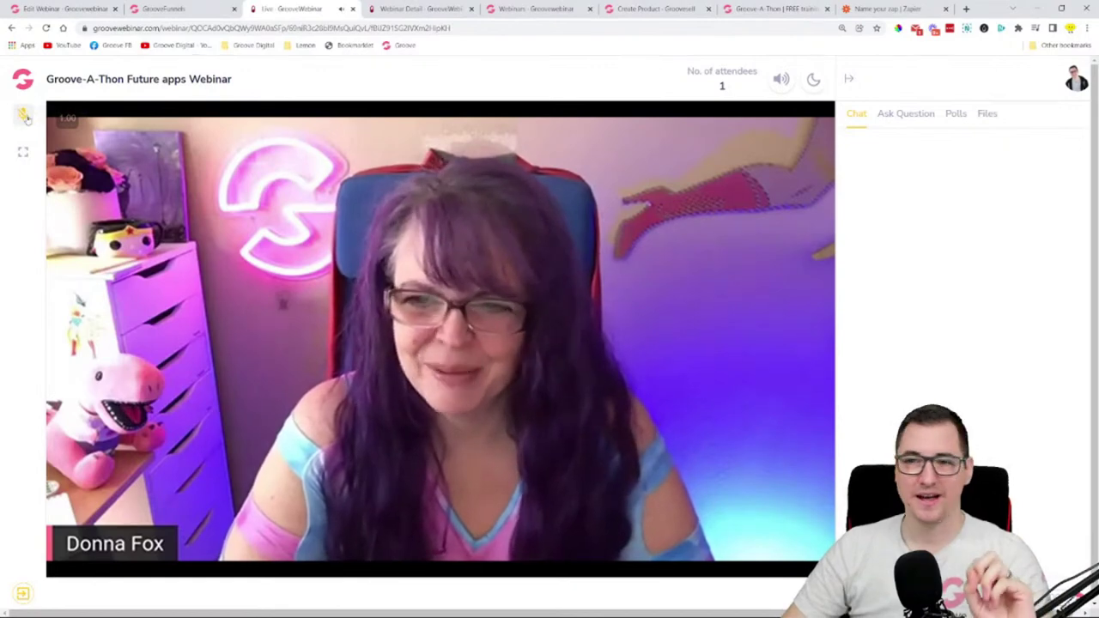
pyautogui.click(813, 79)
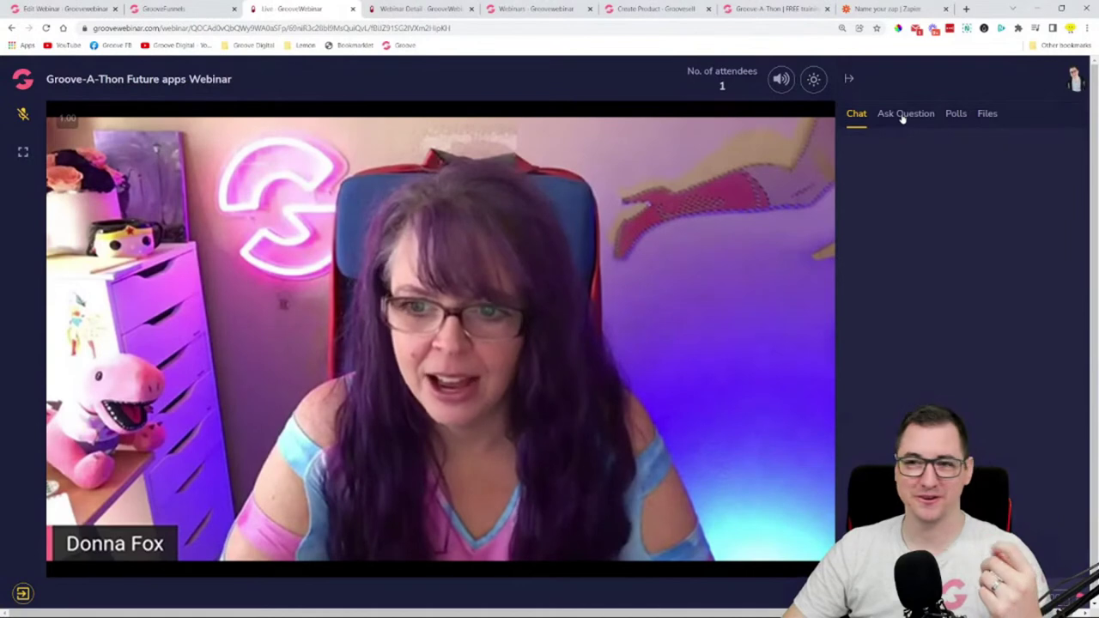
# - Send a greeting to the presenter in the chat ending 'this is AWESOME!'
pyautogui.scroll(-1, 906, 125)
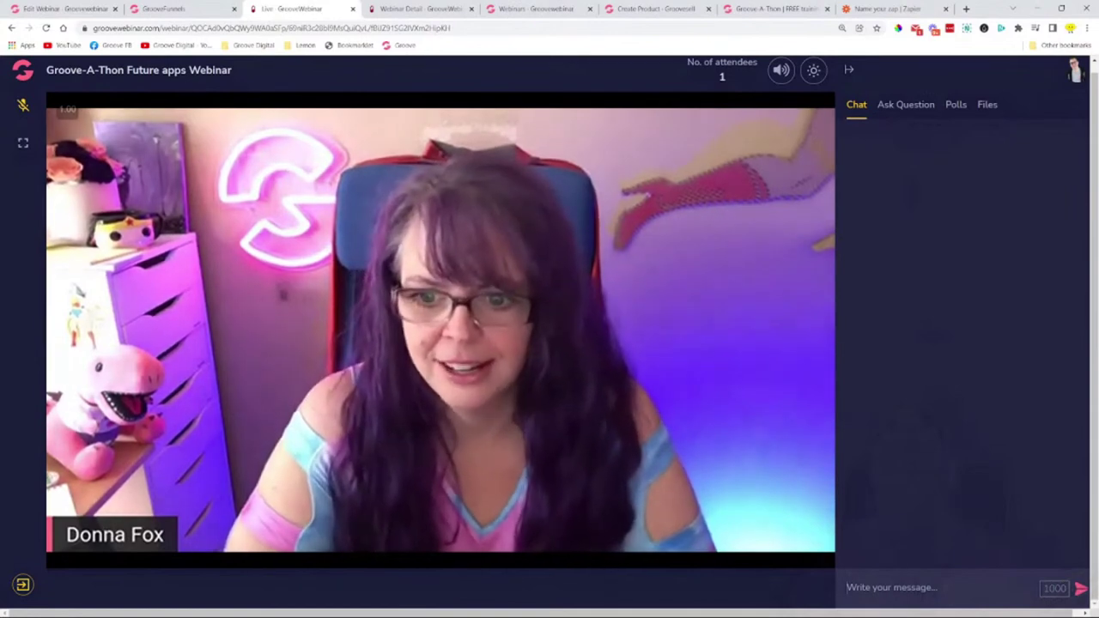
pyautogui.write('H')
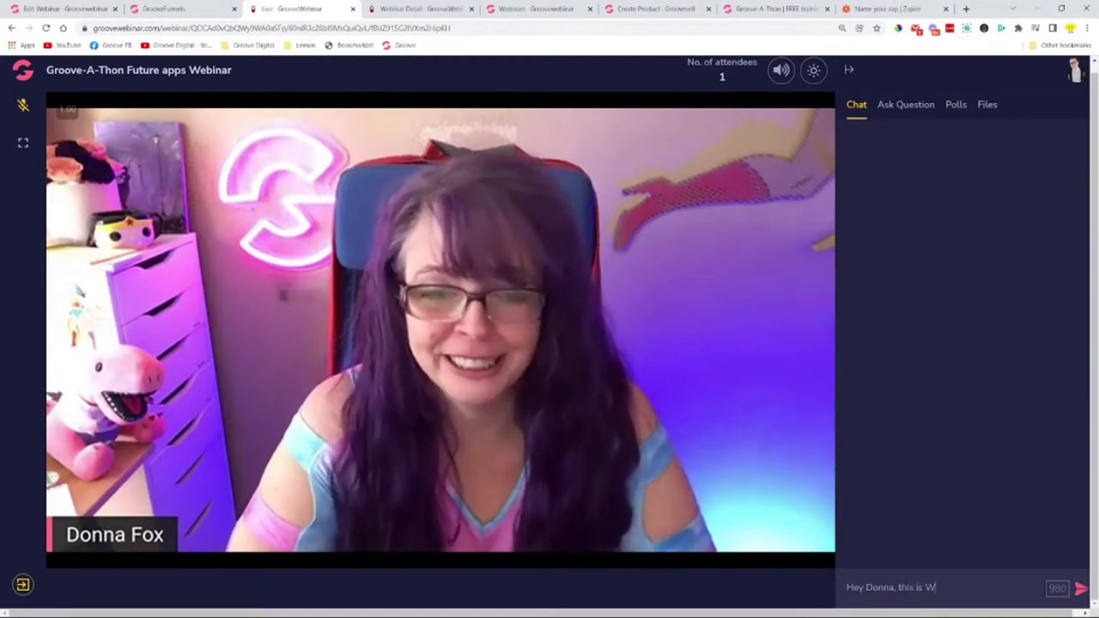
pyautogui.write('ey Donna, this is AWESOME!')
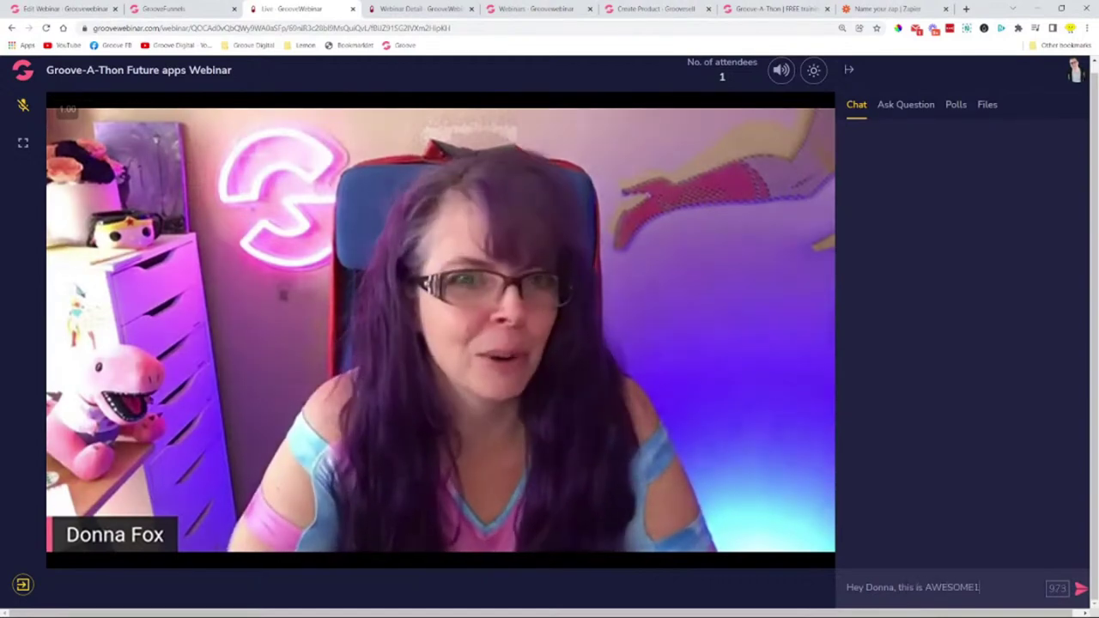
pyautogui.press('Return')
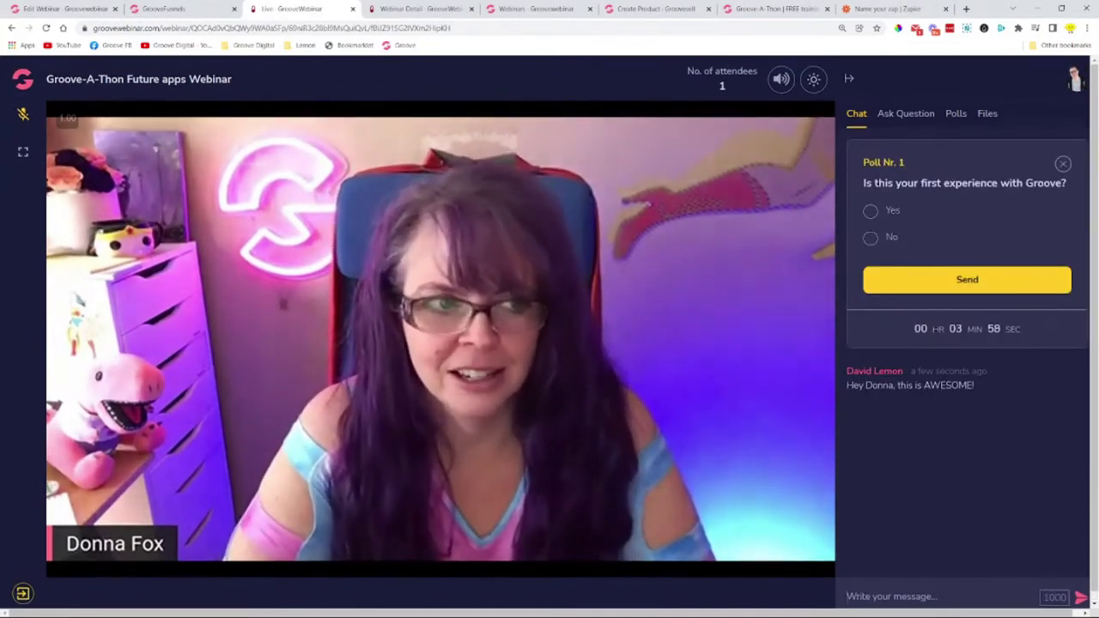
# - Vote No in Poll Nr. 1, screenshot the 80%/20% results, and view the answered audience questions
pyautogui.moveTo(864, 183); pyautogui.dragTo(1067, 183)
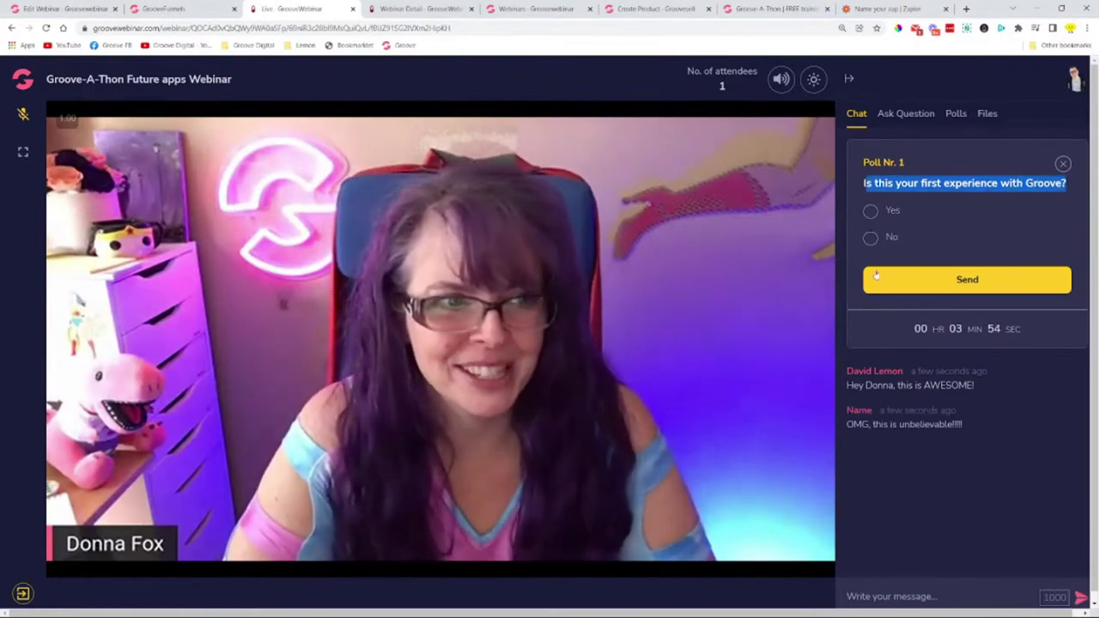
pyautogui.moveTo(912, 329); pyautogui.dragTo(1024, 330)
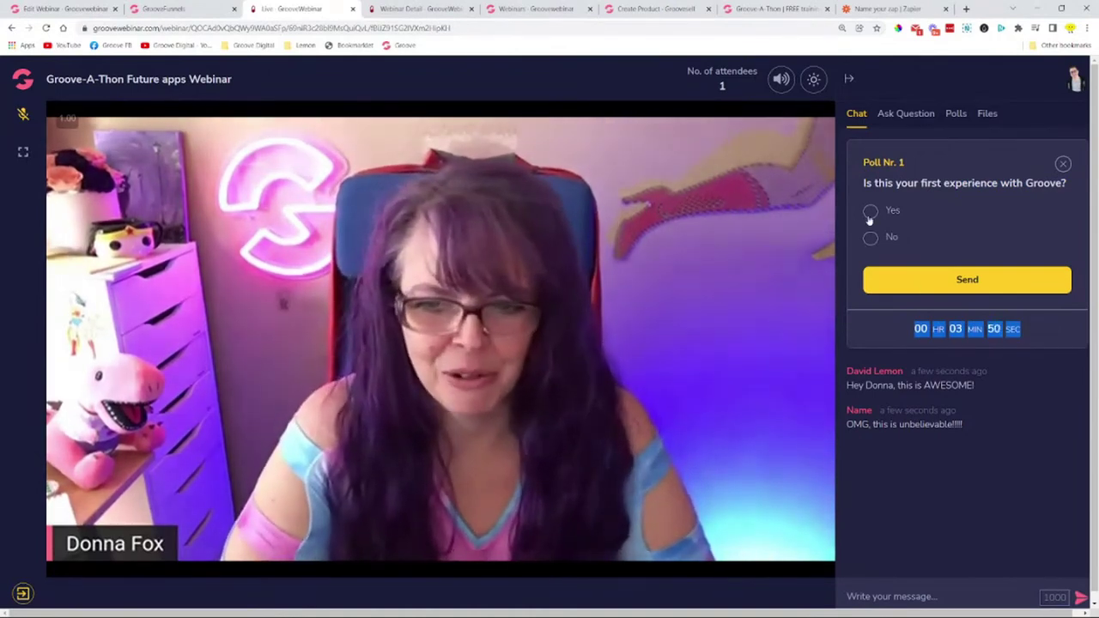
pyautogui.click(871, 239)
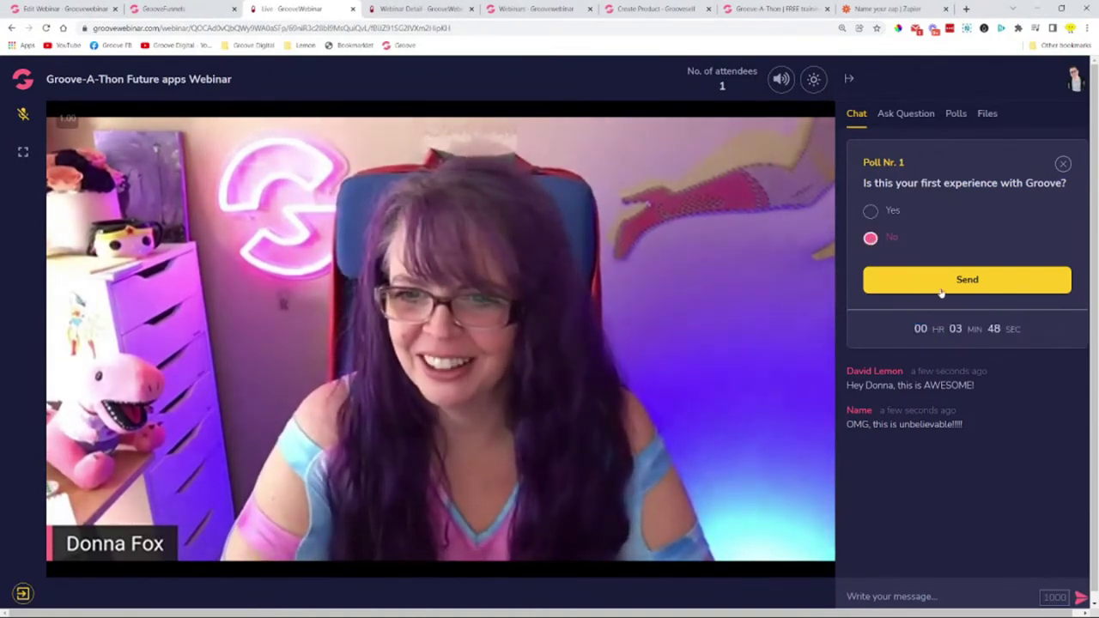
pyautogui.click(968, 279)
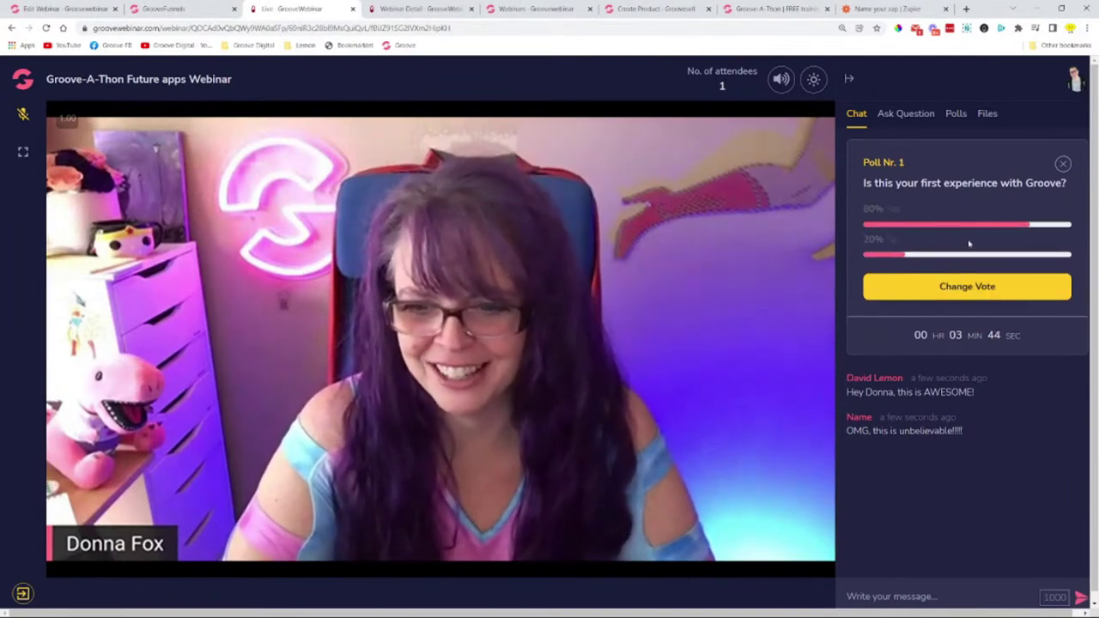
pyautogui.press('super+shift+s')
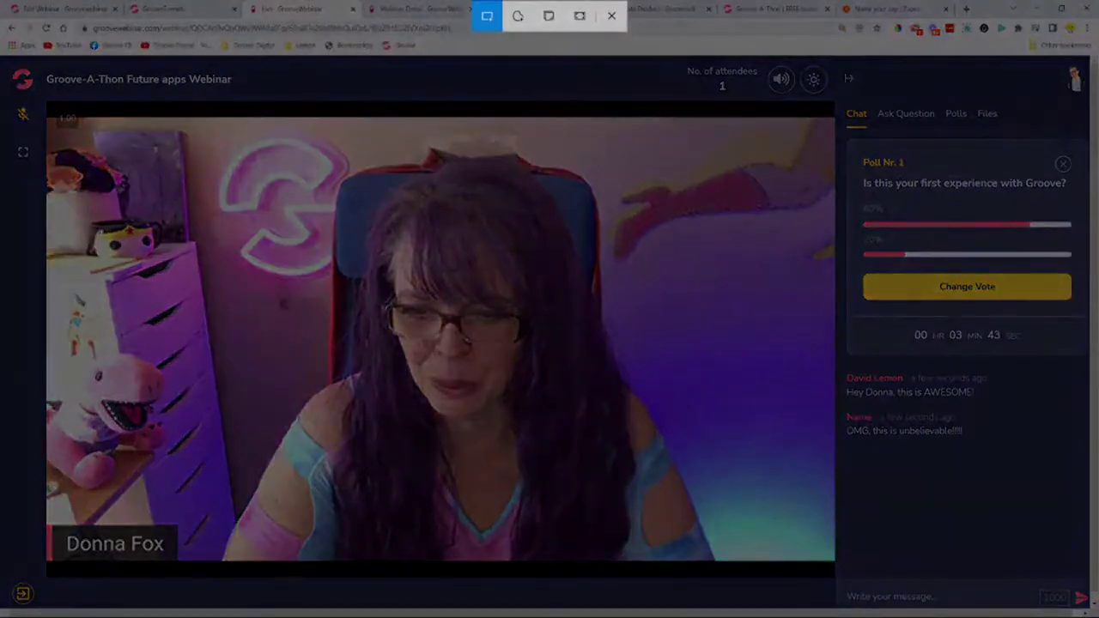
pyautogui.moveTo(1089, 72); pyautogui.dragTo(825, 613)
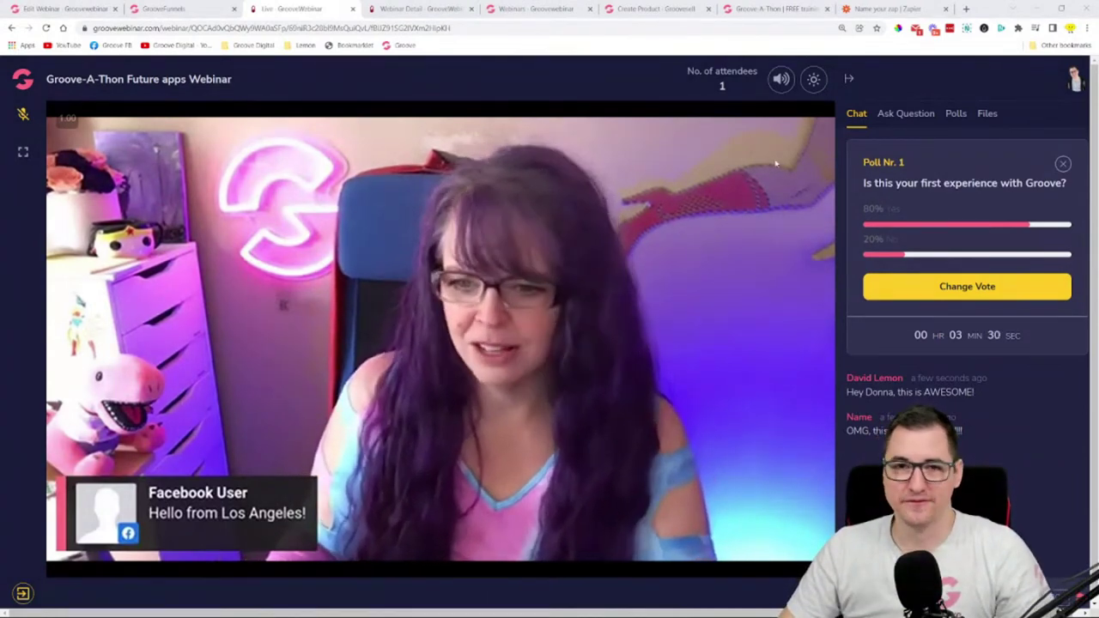
pyautogui.click(903, 118)
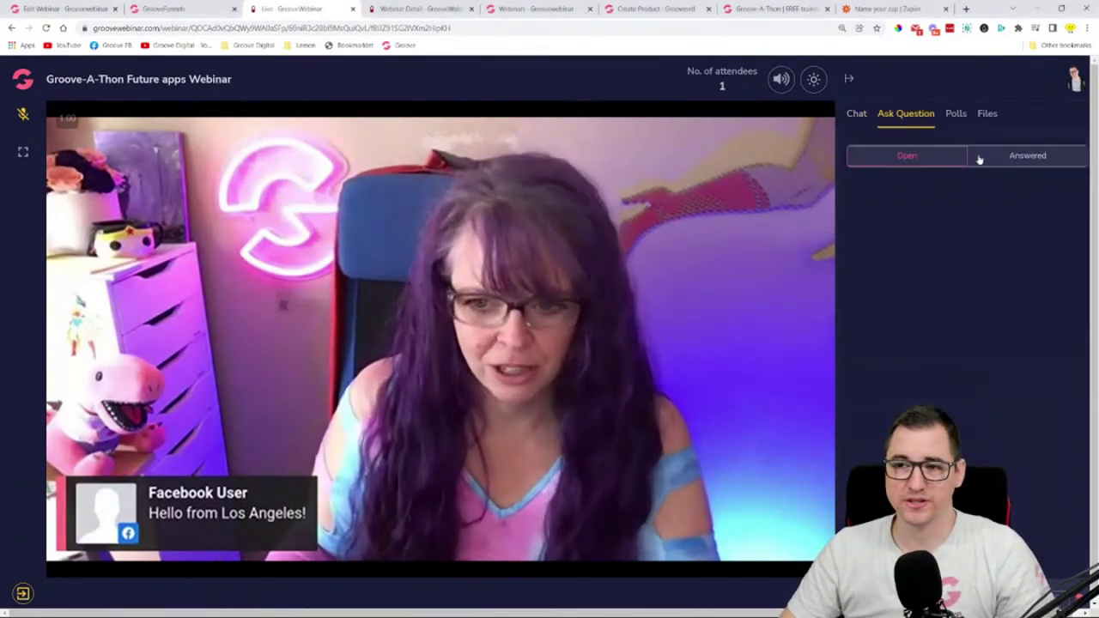
pyautogui.click(1044, 162)
pyautogui.click(905, 158)
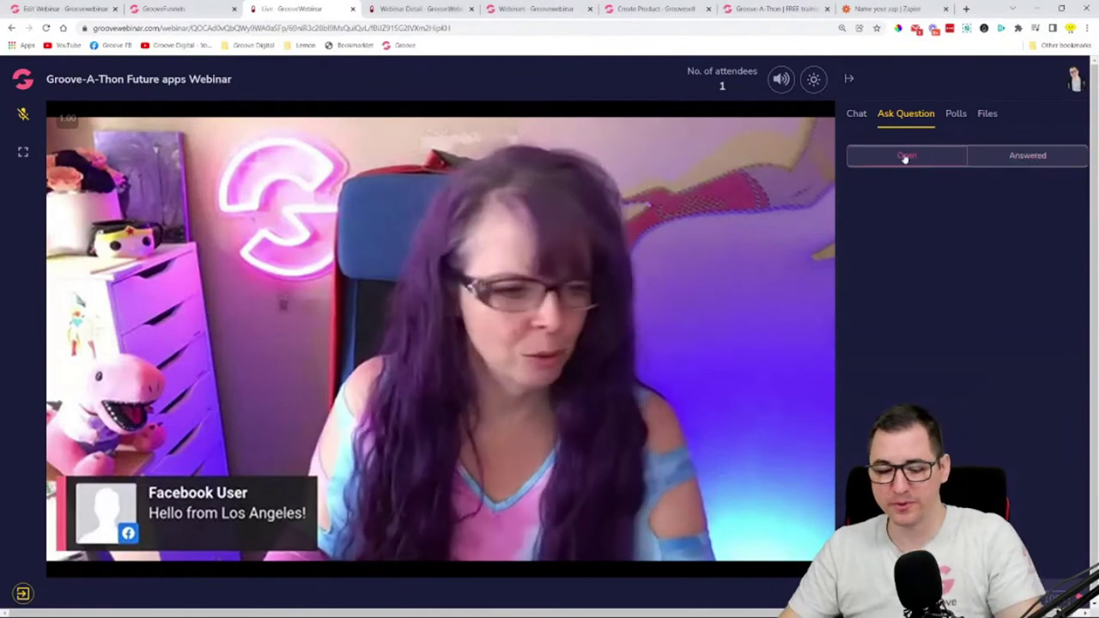
pyautogui.press('super+shift+s')
pyautogui.moveTo(837, 85); pyautogui.dragTo(1086, 188)
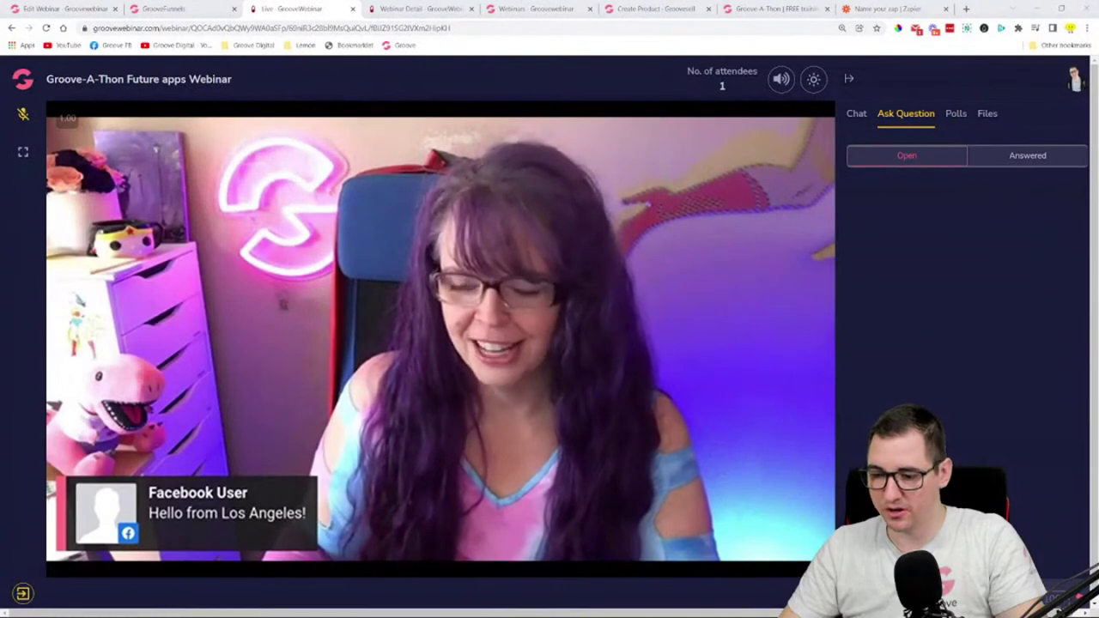
pyautogui.click(955, 115)
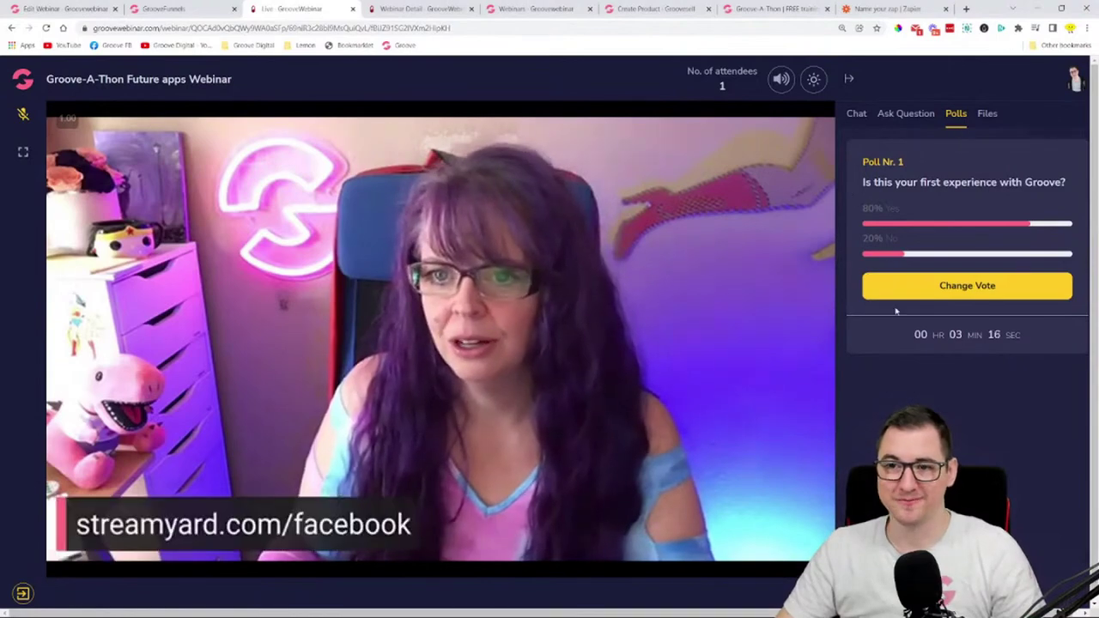
pyautogui.press('super+shift+s')
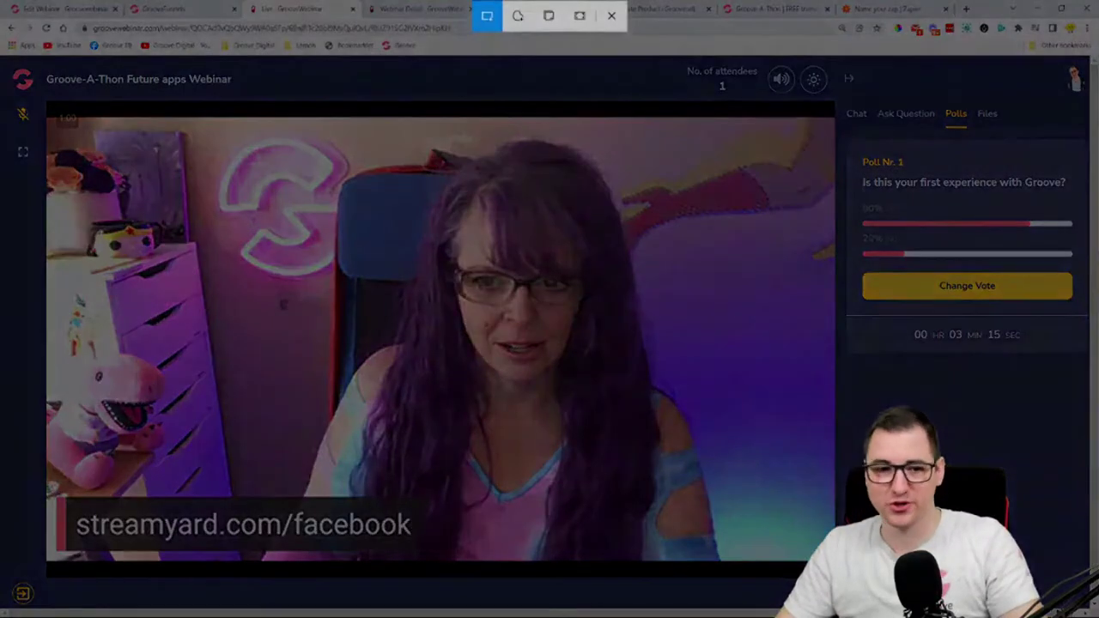
pyautogui.moveTo(837, 129); pyautogui.dragTo(1094, 375)
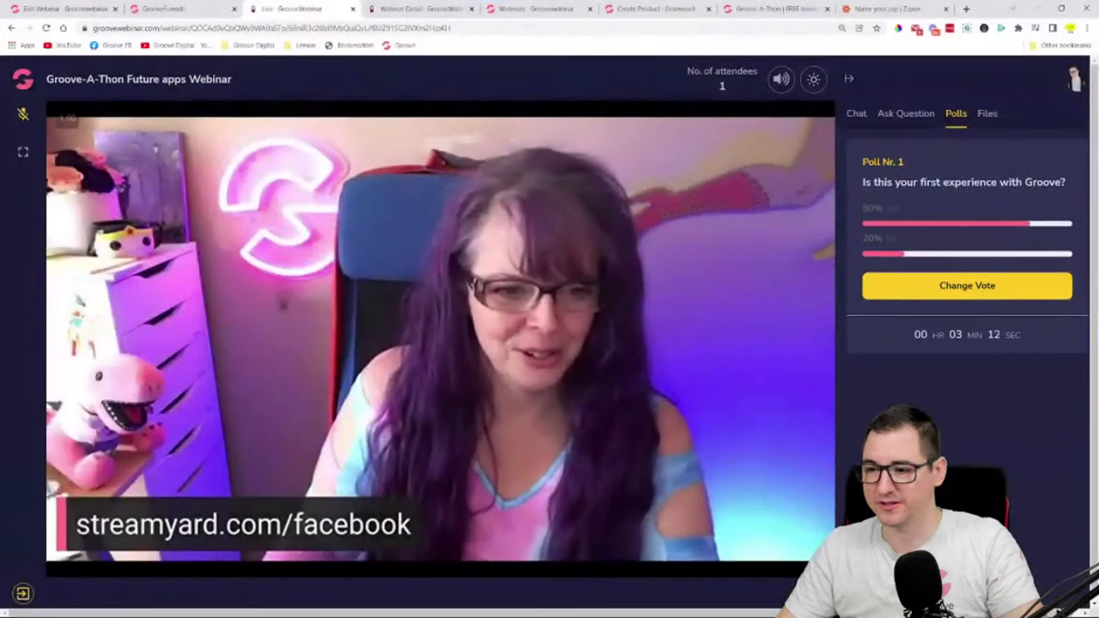
pyautogui.click(987, 115)
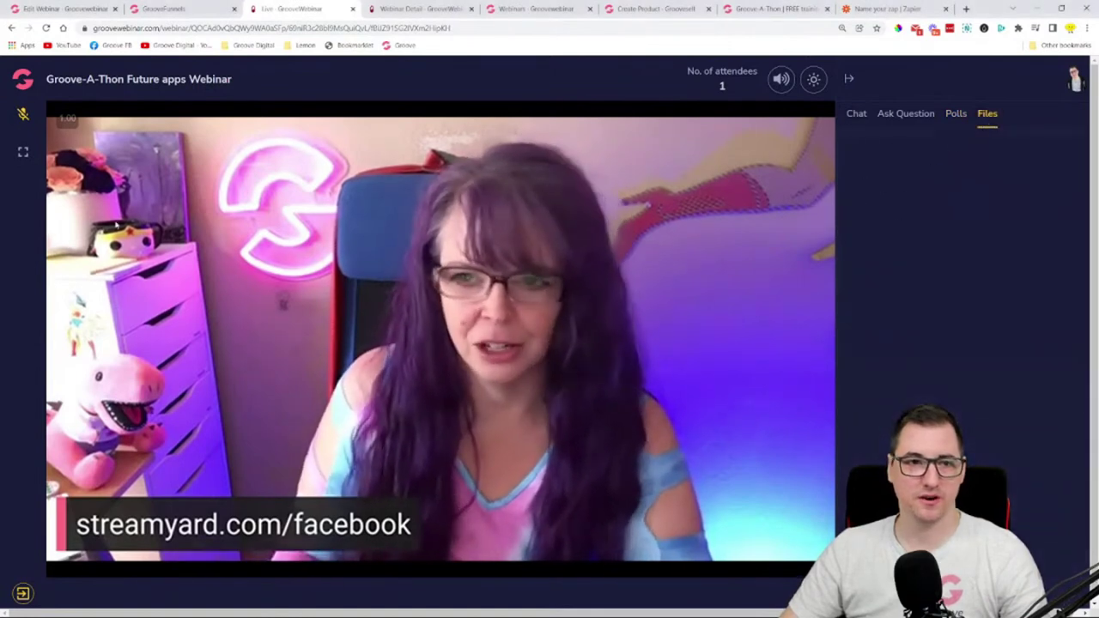
pyautogui.click(778, 82)
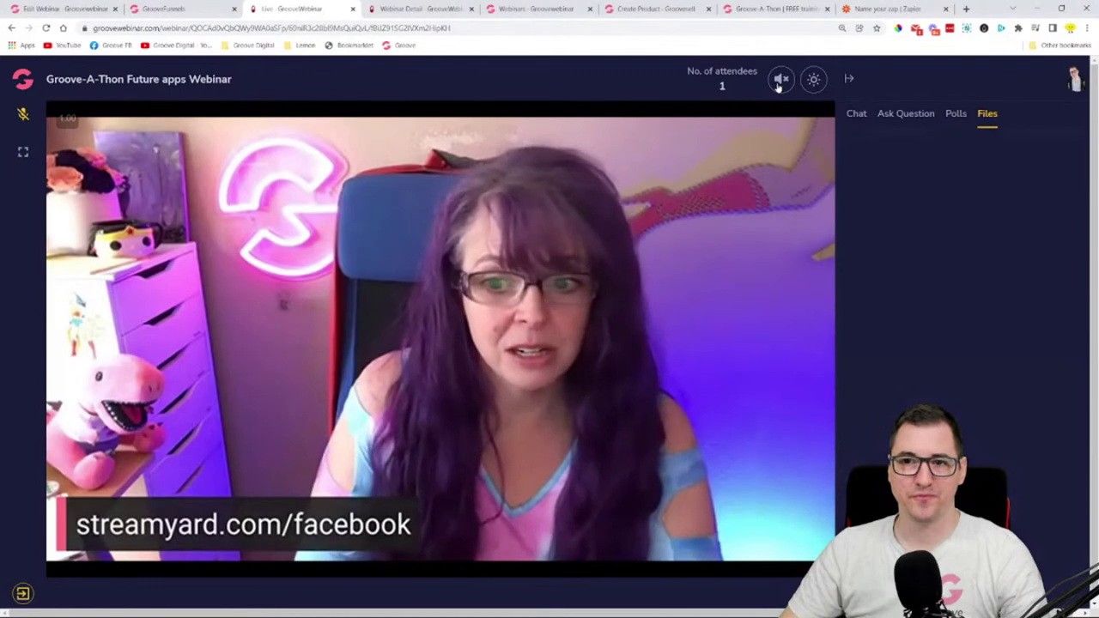
pyautogui.click(779, 83)
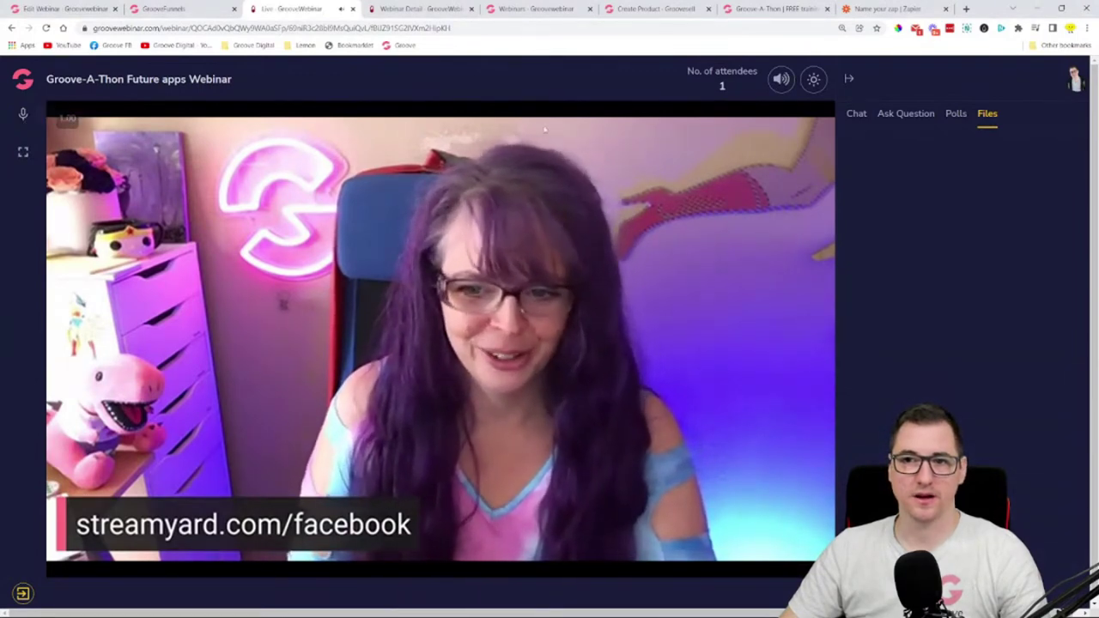
pyautogui.click(23, 113)
pyautogui.click(783, 83)
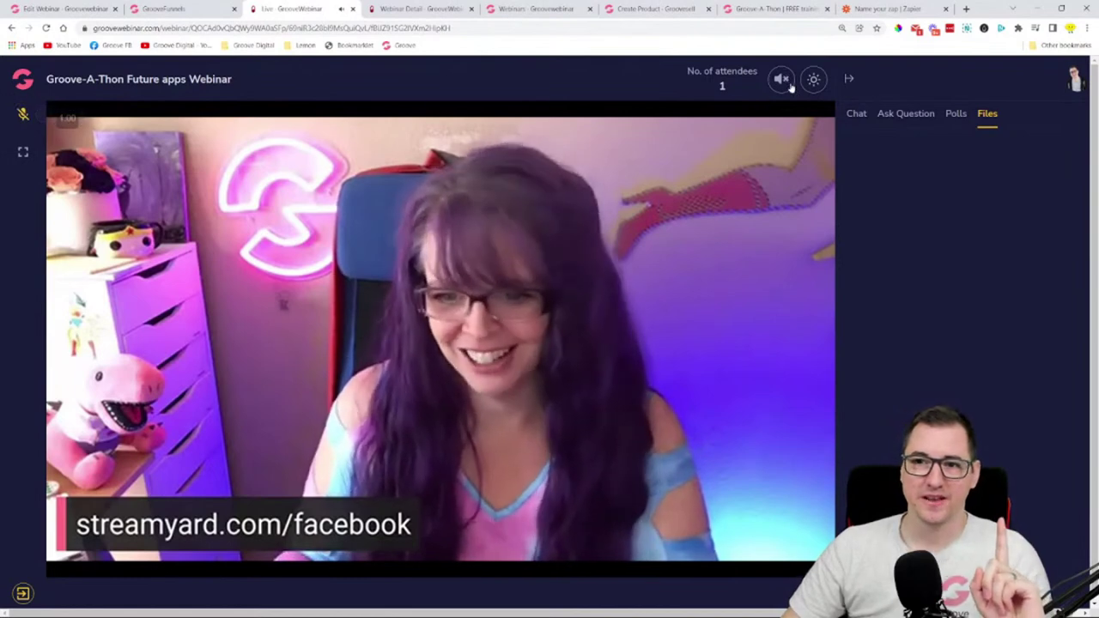
pyautogui.click(783, 83)
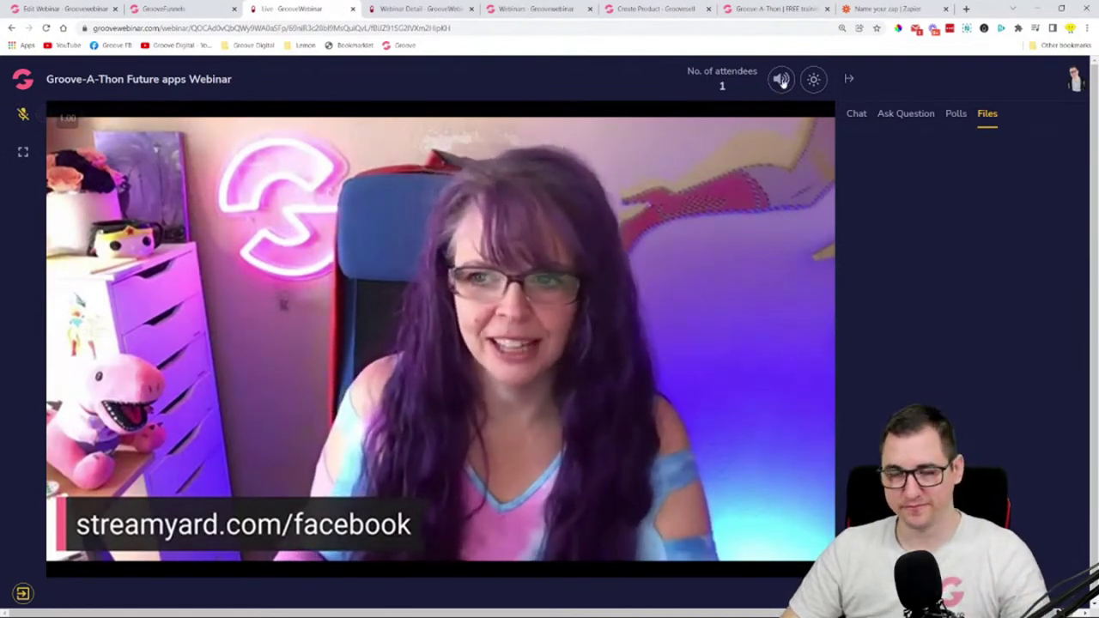
pyautogui.click(898, 113)
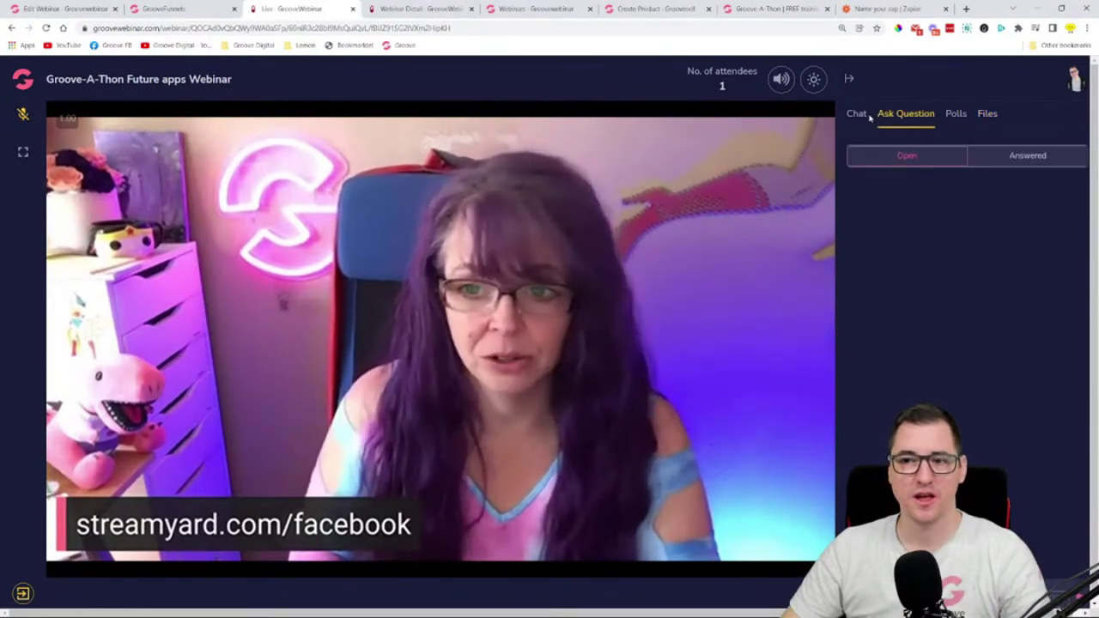
pyautogui.click(858, 115)
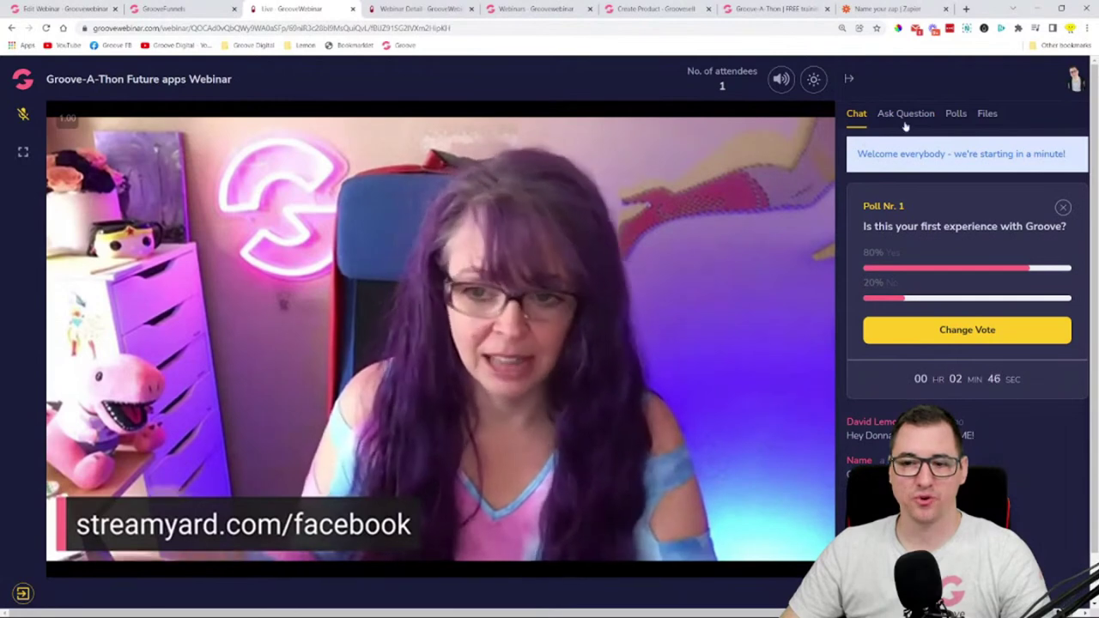
pyautogui.click(903, 116)
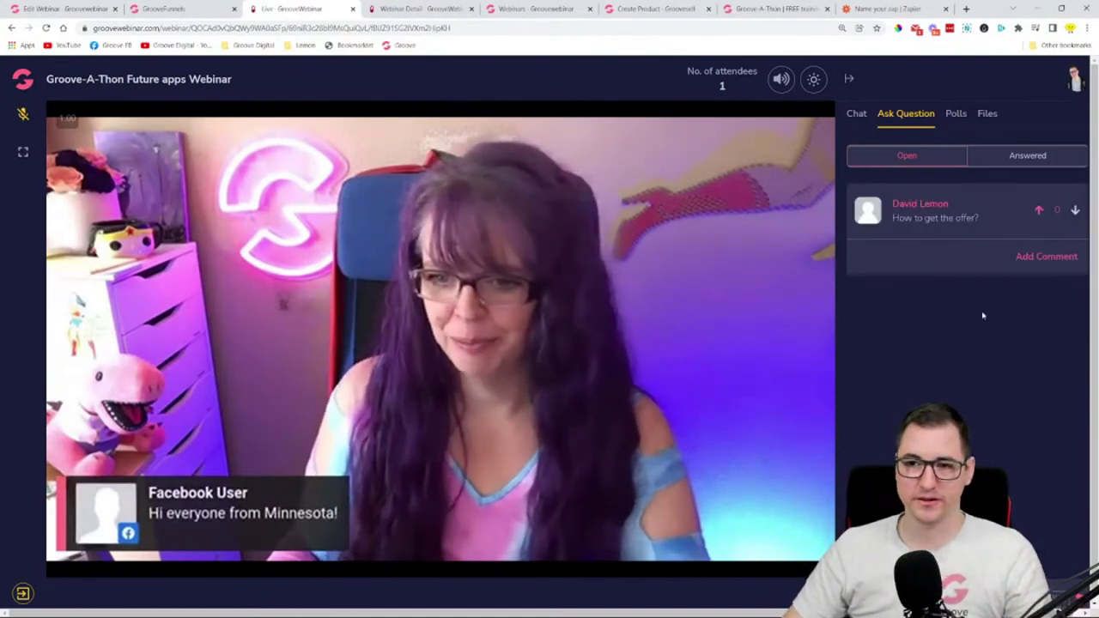
# - Post the reply 'fuhndfohfdd' under 'How to get the offer?' and show its answers
pyautogui.click(1040, 257)
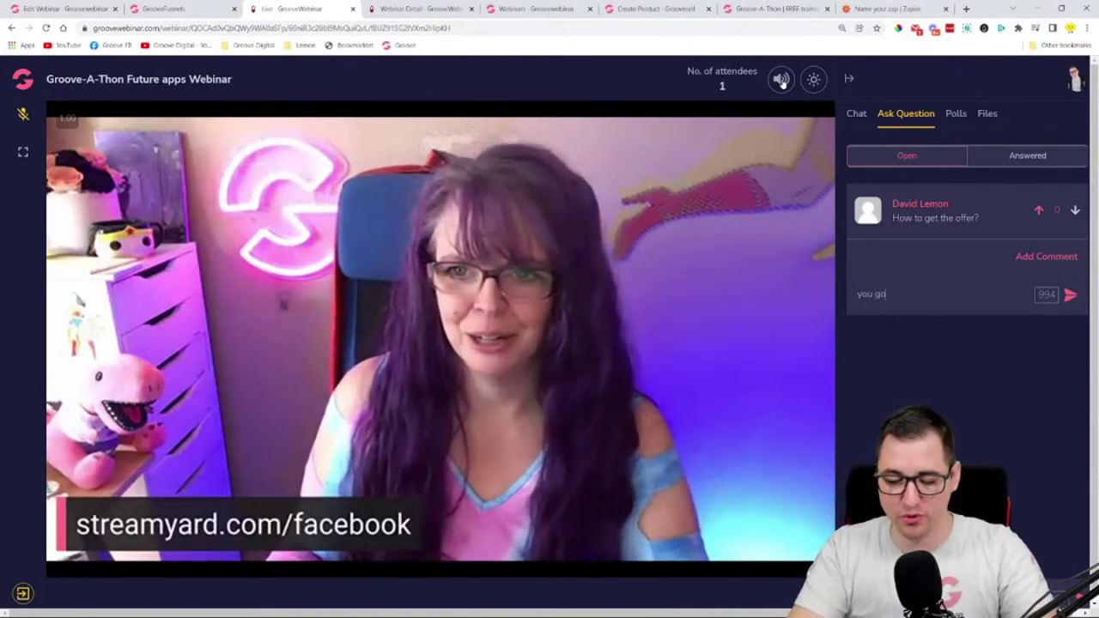
pyautogui.write('fuhndfohfdd')
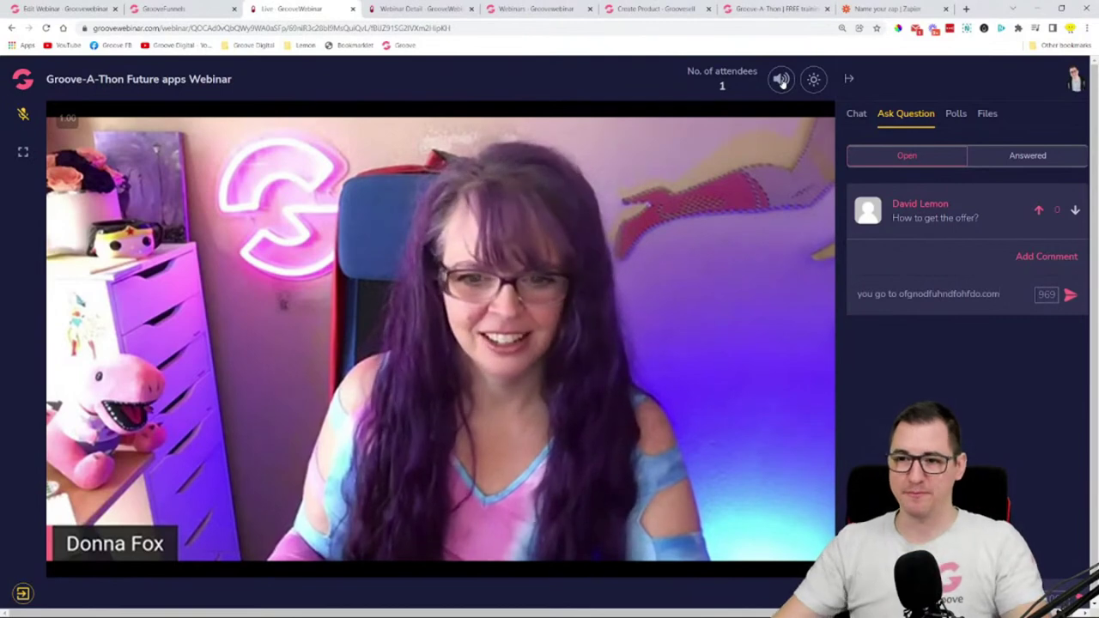
pyautogui.press('Return')
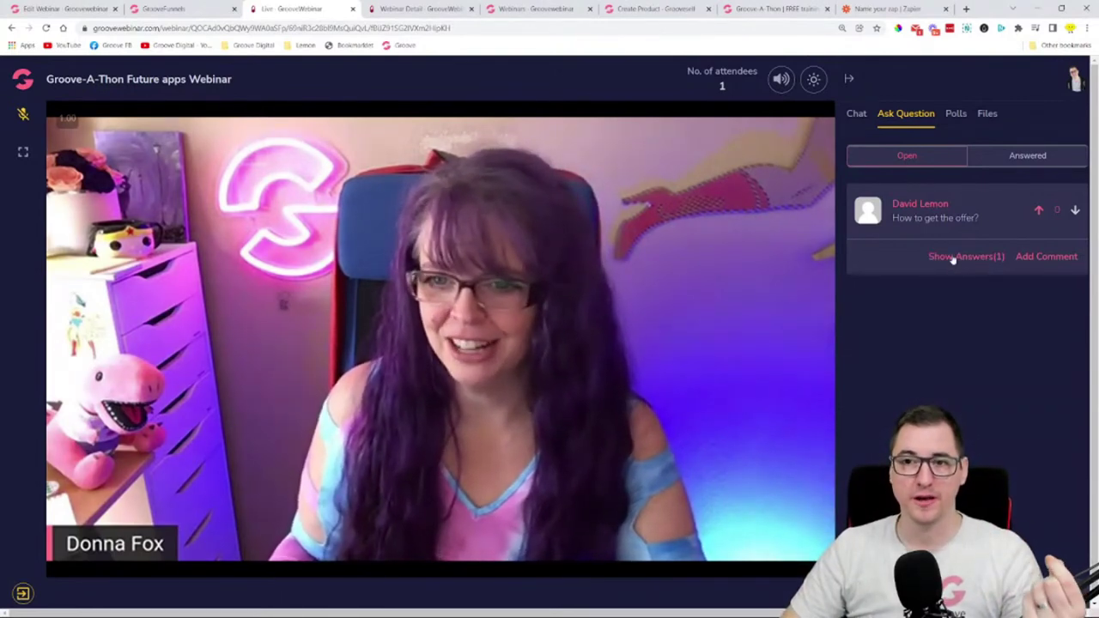
pyautogui.click(955, 261)
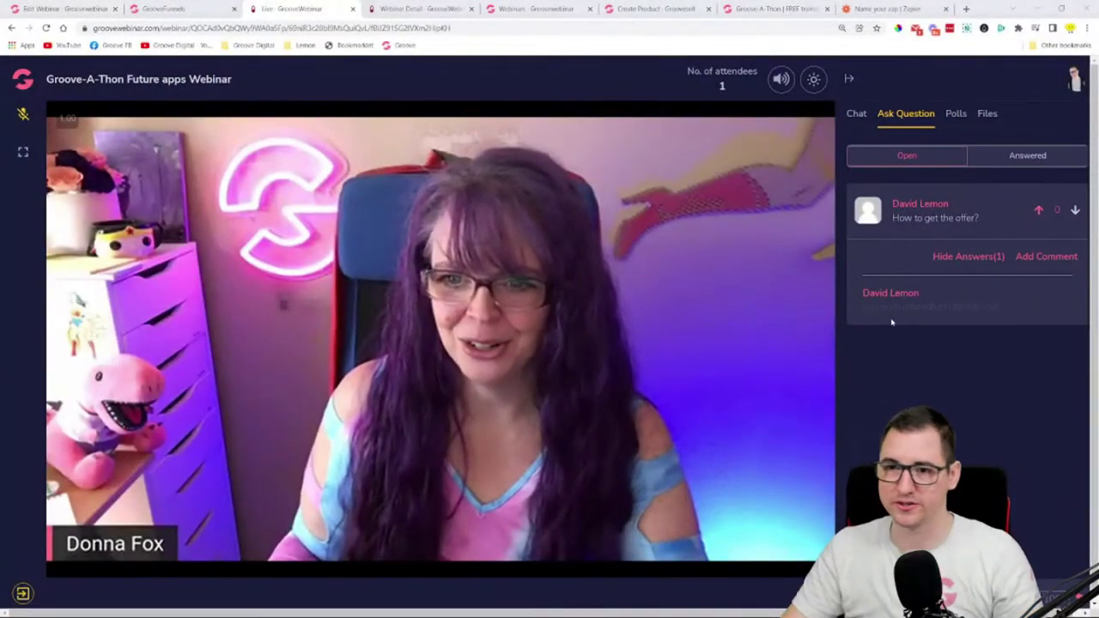
# - Toggle the room to light theme and back to dark, then return to the chat
pyautogui.click(813, 79)
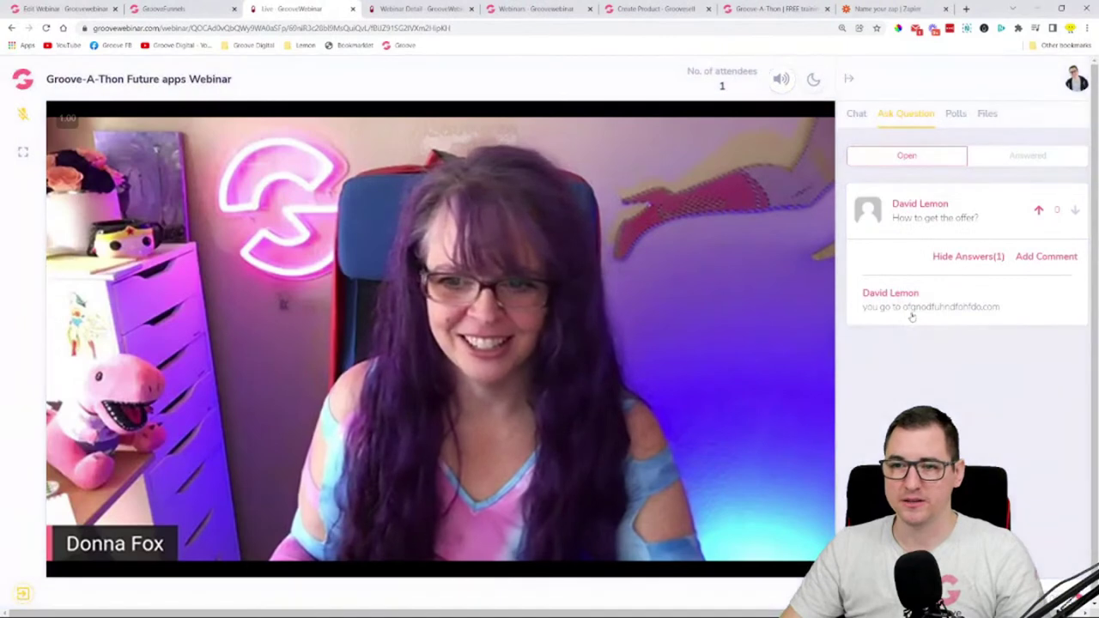
pyautogui.click(813, 79)
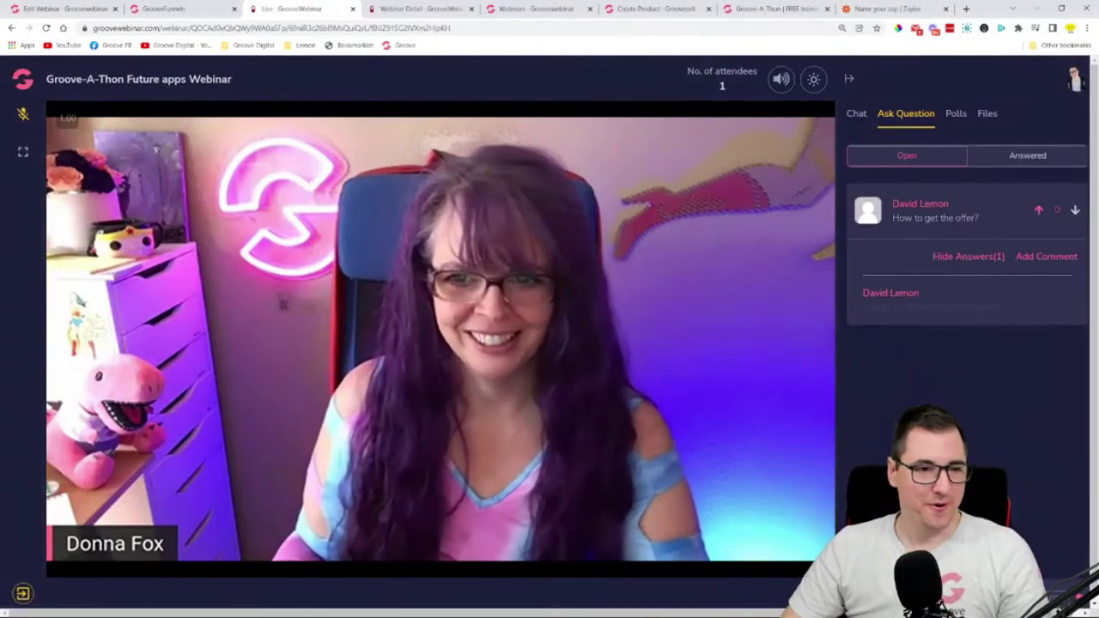
pyautogui.click(855, 115)
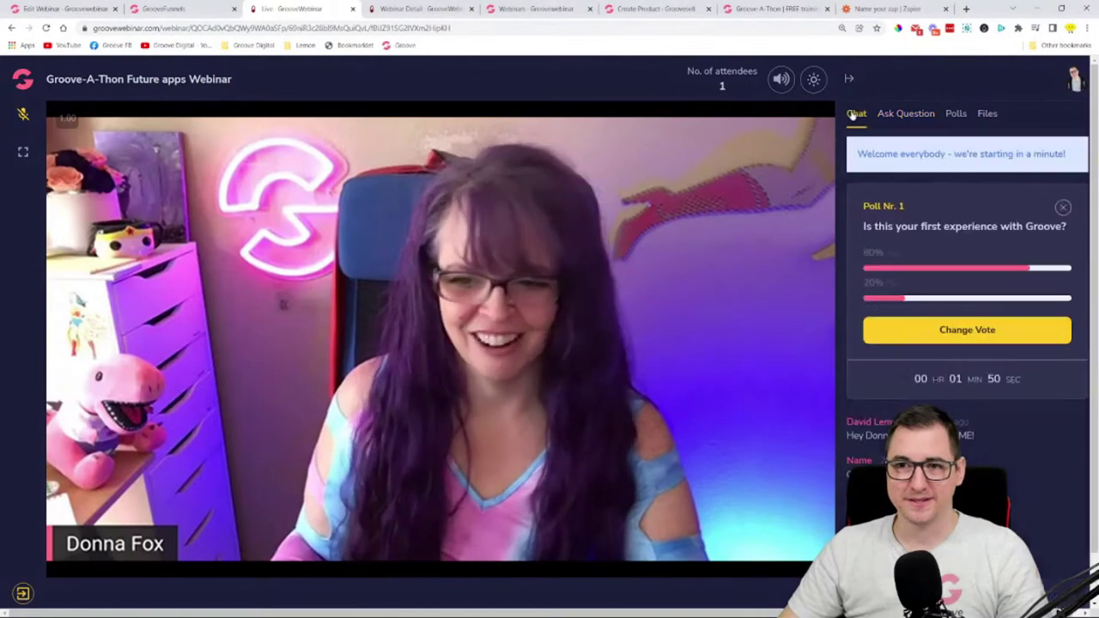
pyautogui.moveTo(855, 156); pyautogui.dragTo(1036, 151)
pyautogui.click(857, 168)
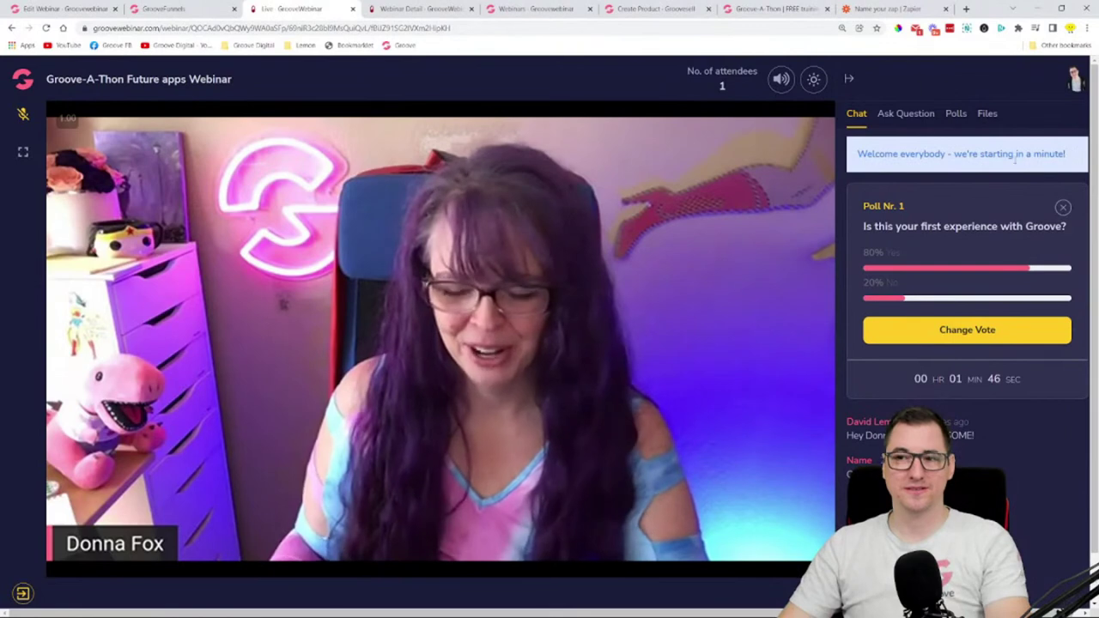
pyautogui.moveTo(856, 155); pyautogui.dragTo(1015, 155)
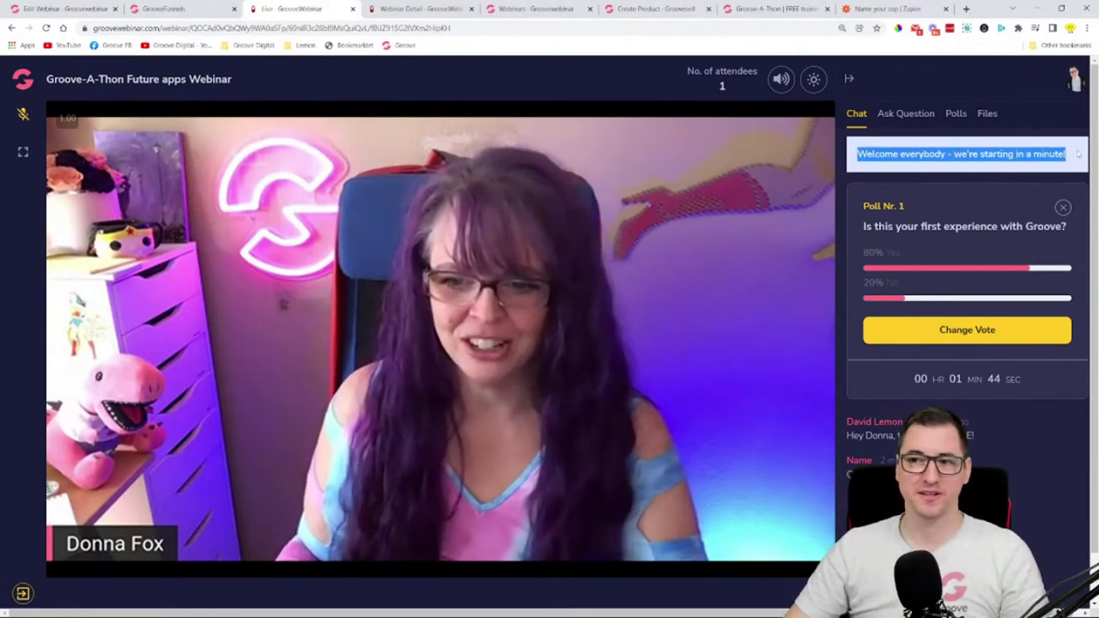
pyautogui.click(1078, 153)
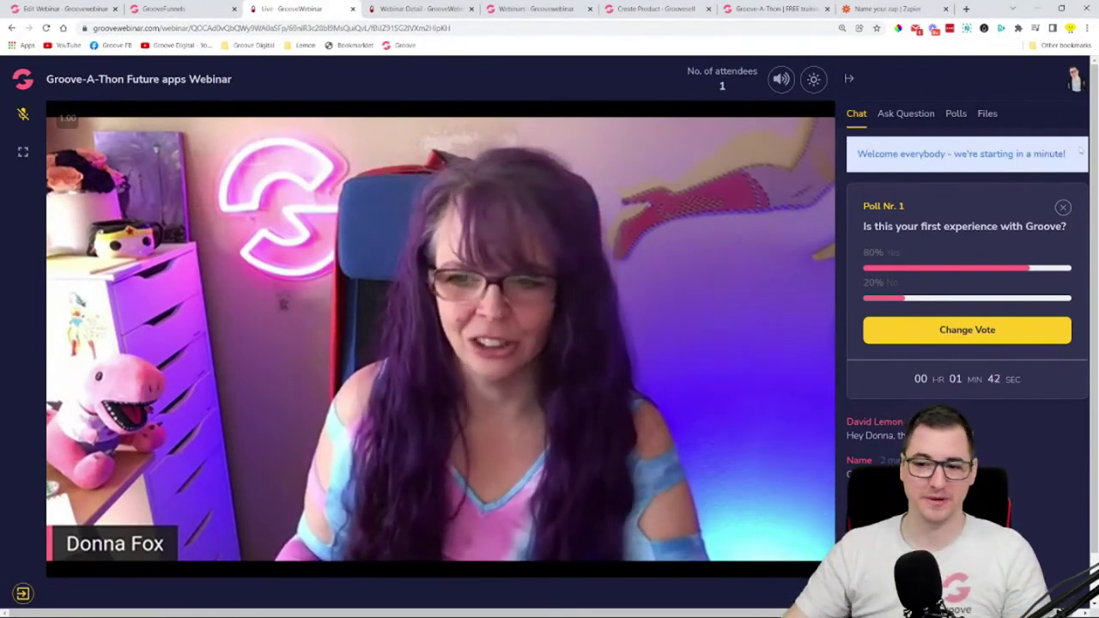
pyautogui.click(1063, 208)
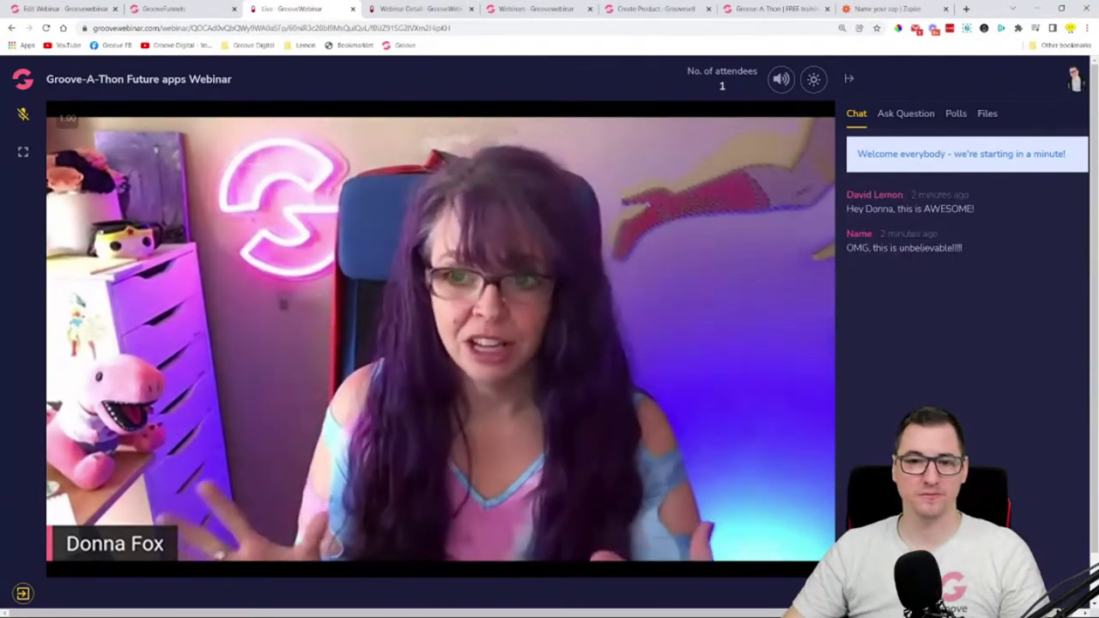
pyautogui.scroll(-1, 934, 327)
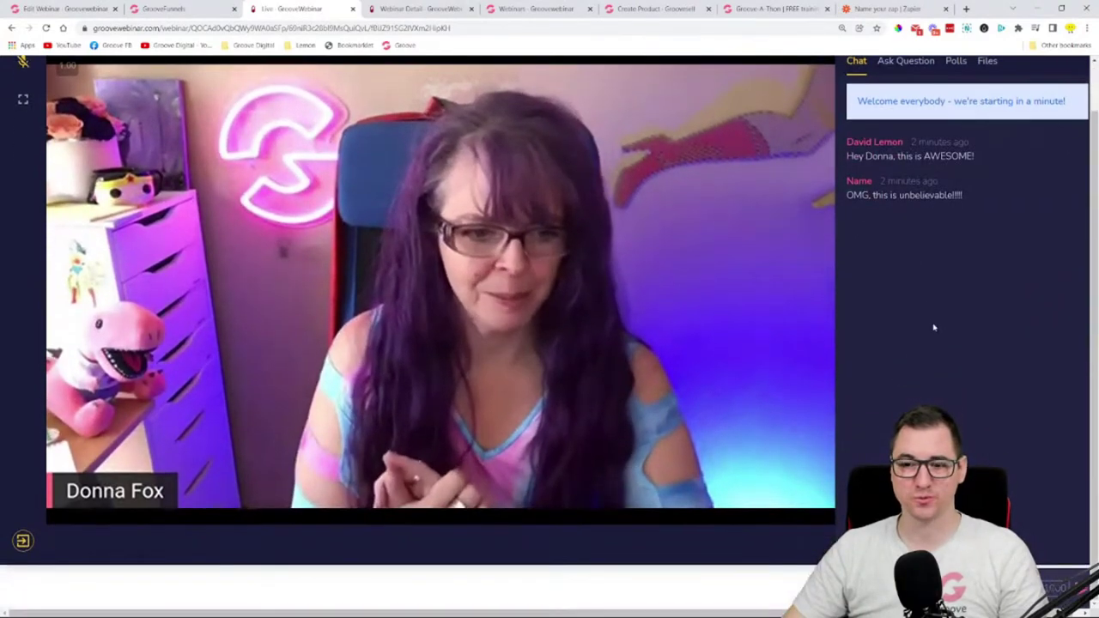
pyautogui.scroll(1, 934, 327)
pyautogui.scroll(-1, 934, 327)
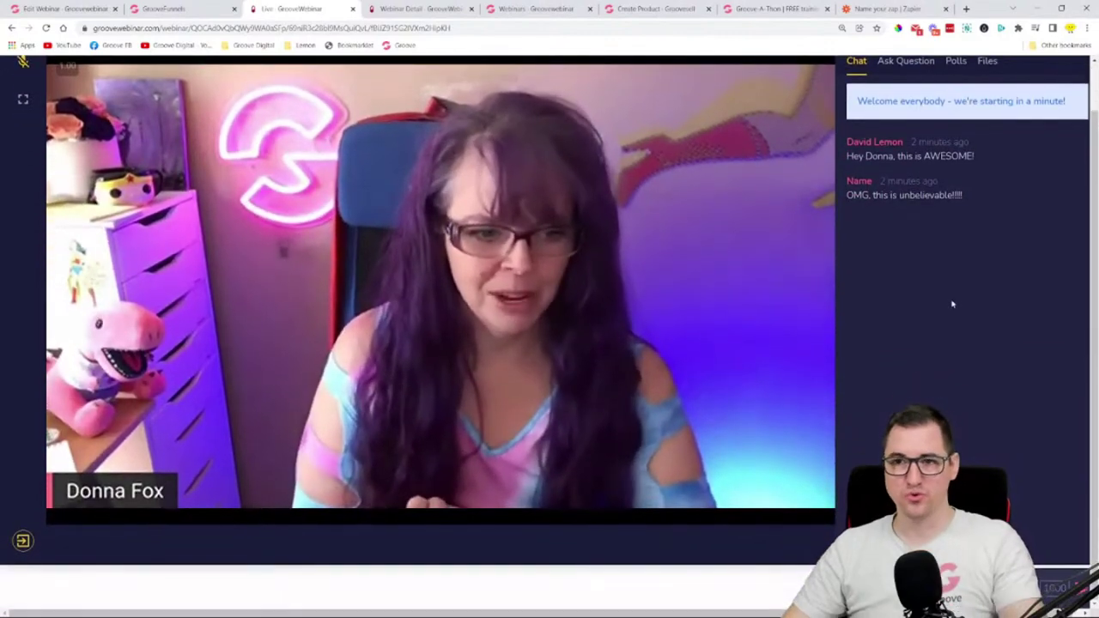
pyautogui.press('super+shift+s')
pyautogui.moveTo(825, 56)
pyautogui.mouseDown()
pyautogui.moveTo(974, 413)
pyautogui.moveTo(1089, 549)
pyautogui.moveTo(1089, 566)
pyautogui.mouseUp()
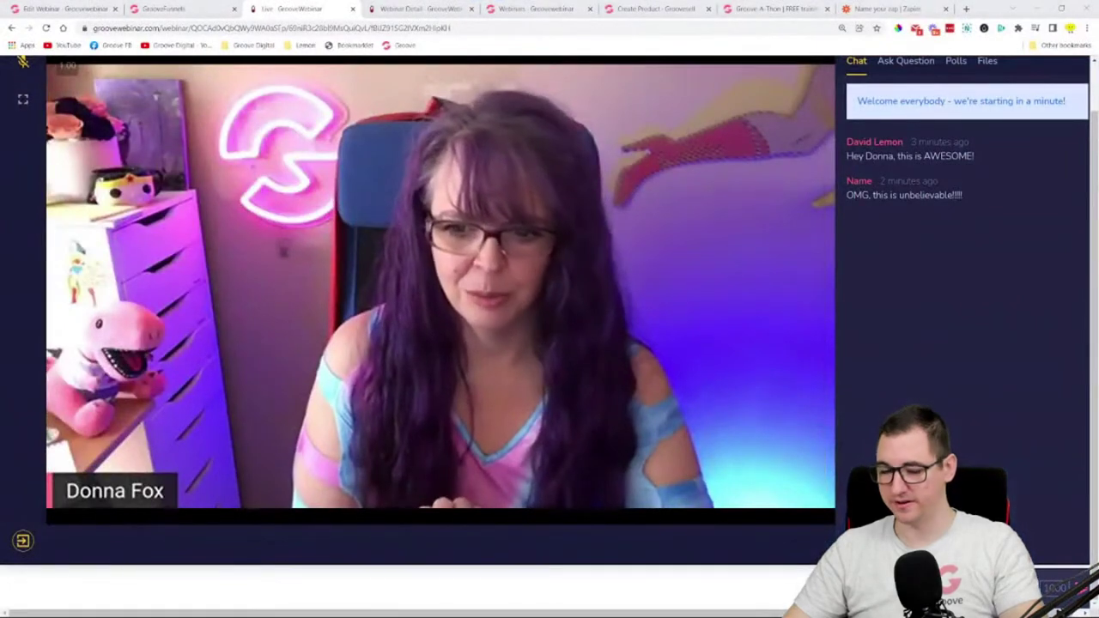
pyautogui.scroll(1, 812, 344)
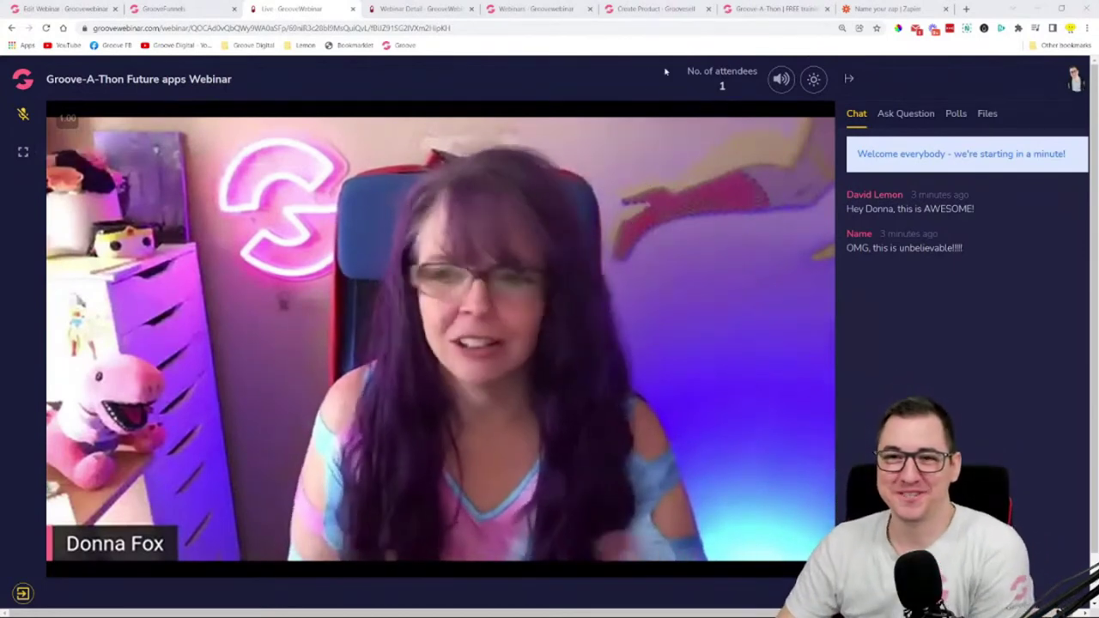
pyautogui.moveTo(732, 92); pyautogui.dragTo(706, 89)
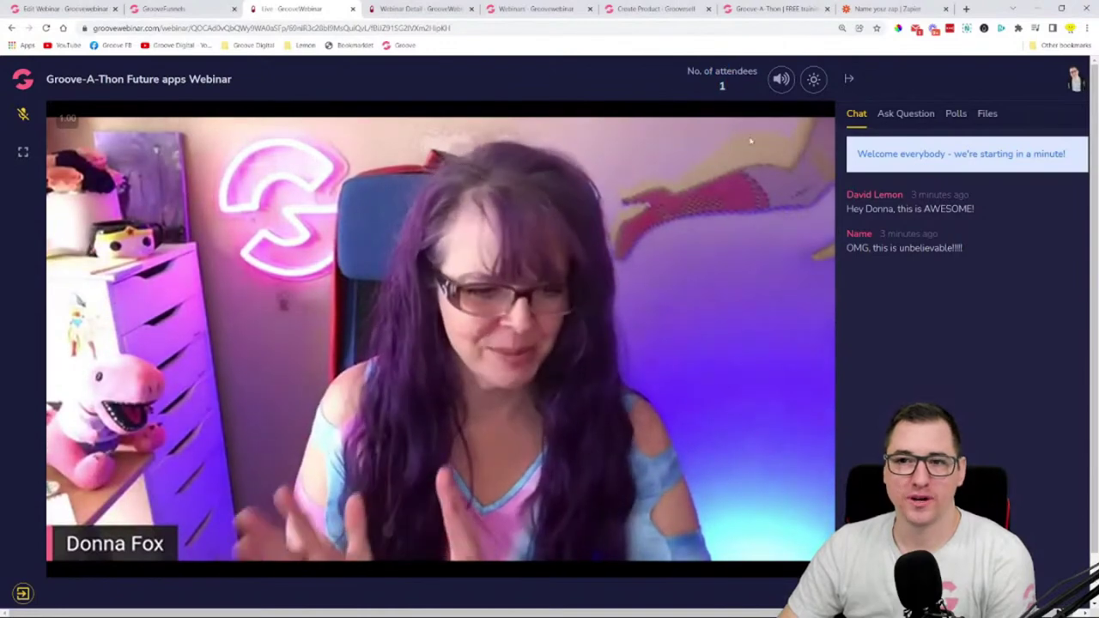
pyautogui.click(850, 80)
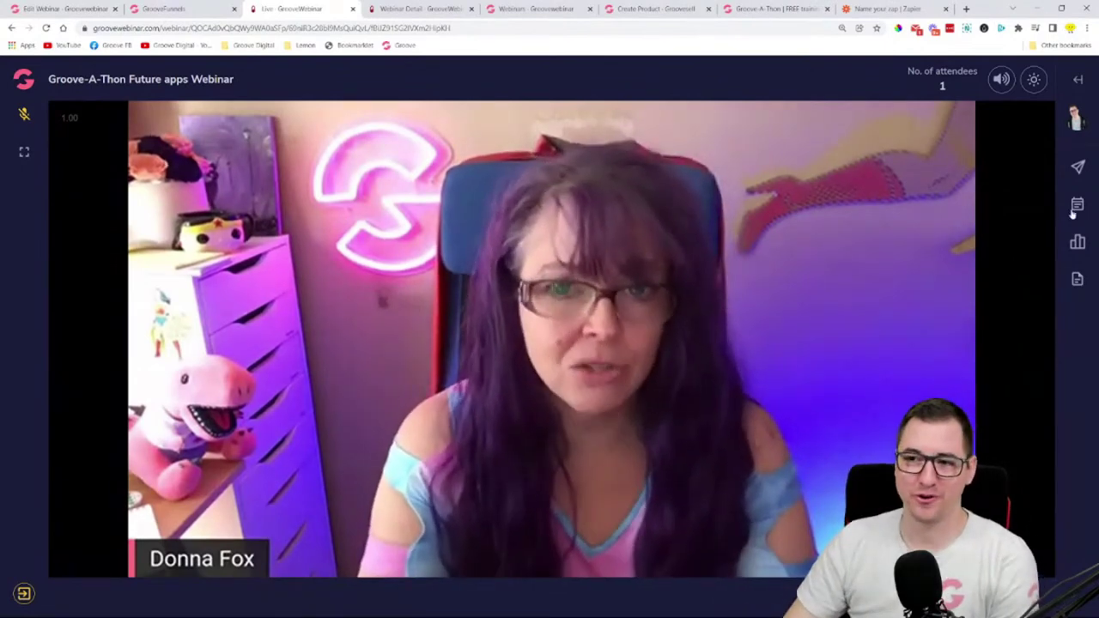
pyautogui.click(1079, 170)
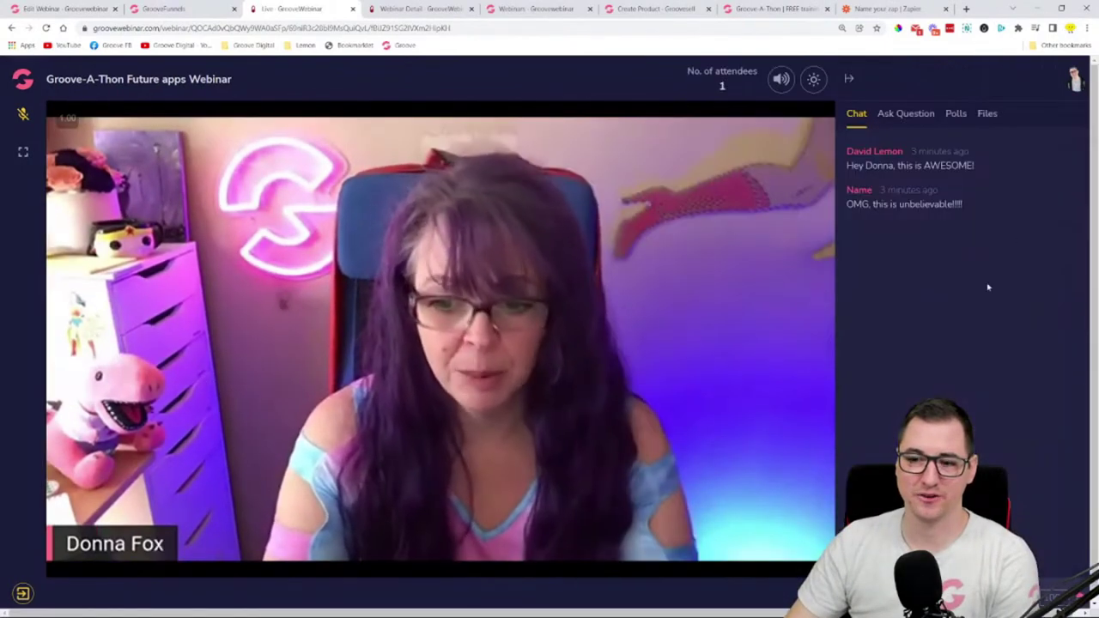
pyautogui.click(848, 78)
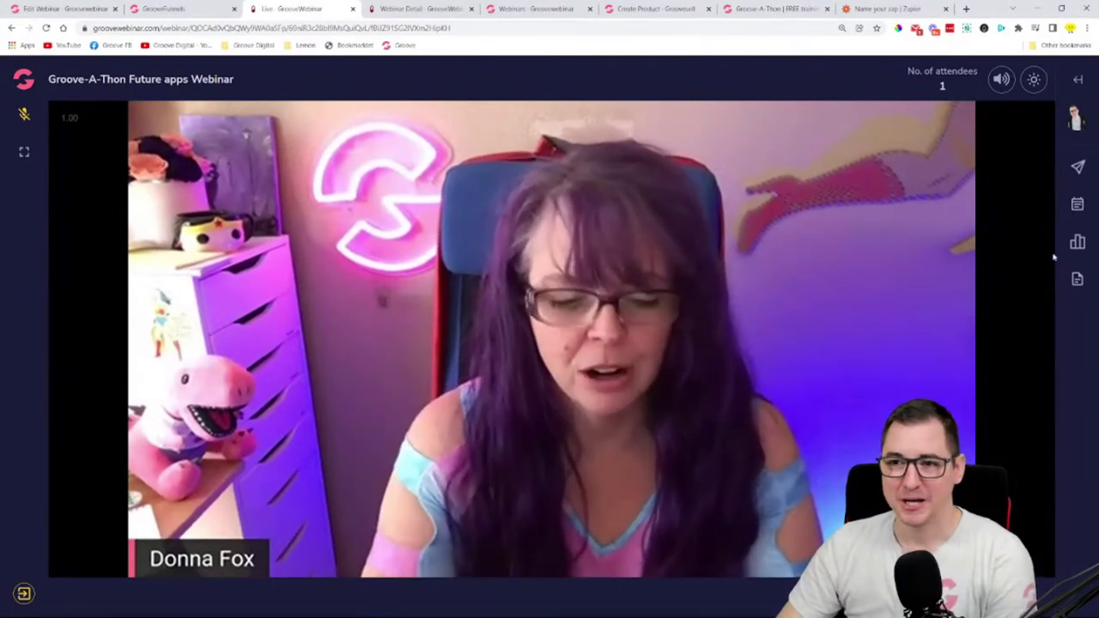
pyautogui.click(1077, 166)
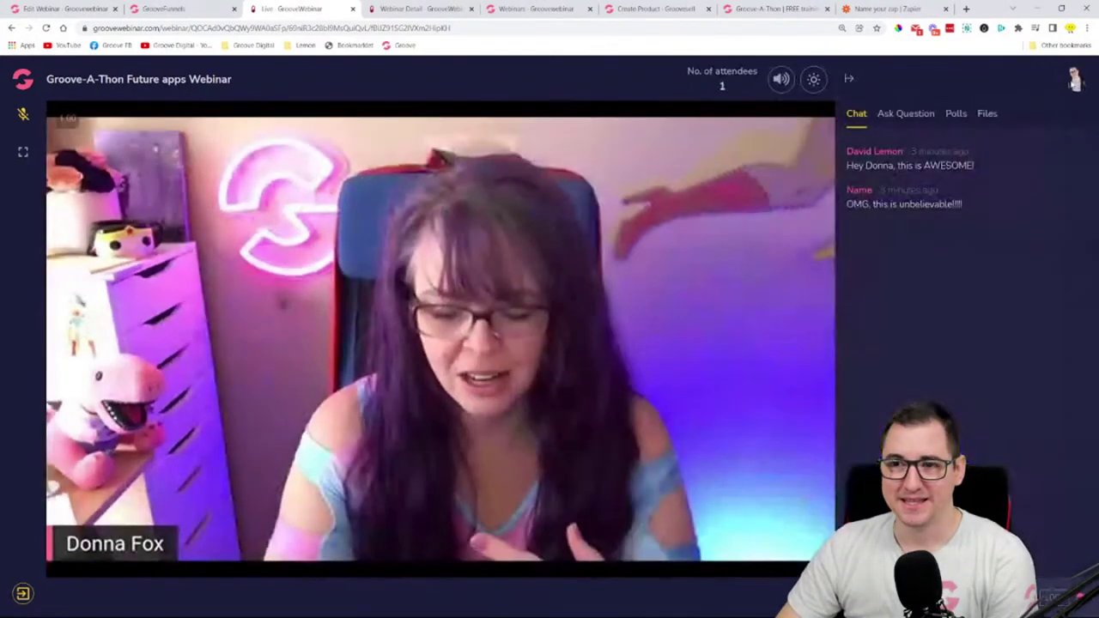
pyautogui.click(903, 119)
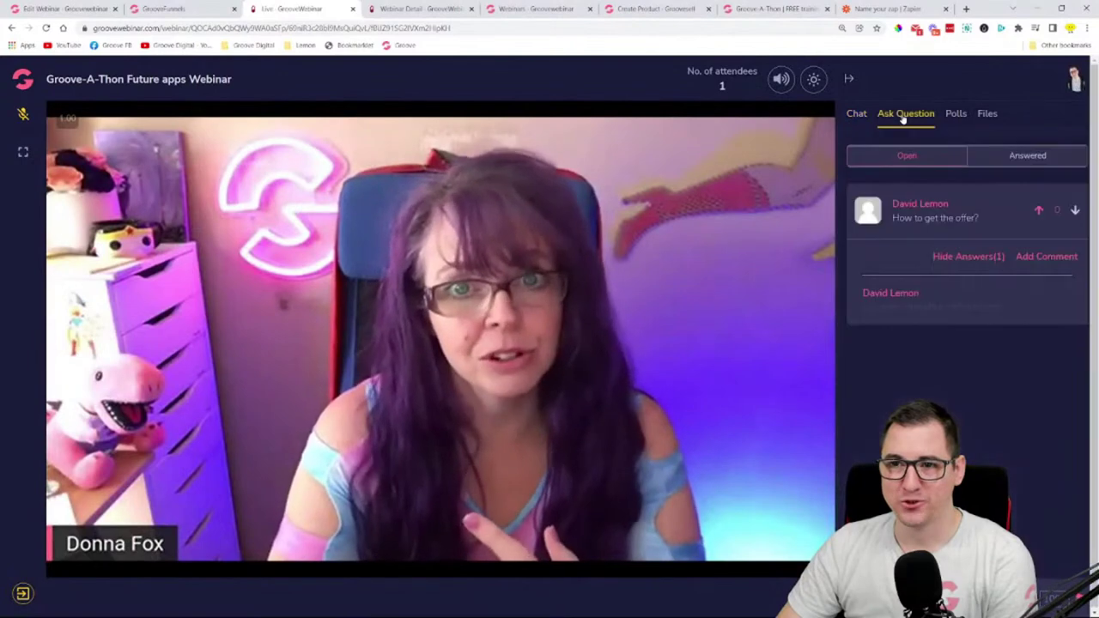
pyautogui.click(957, 119)
pyautogui.click(987, 118)
pyautogui.click(855, 118)
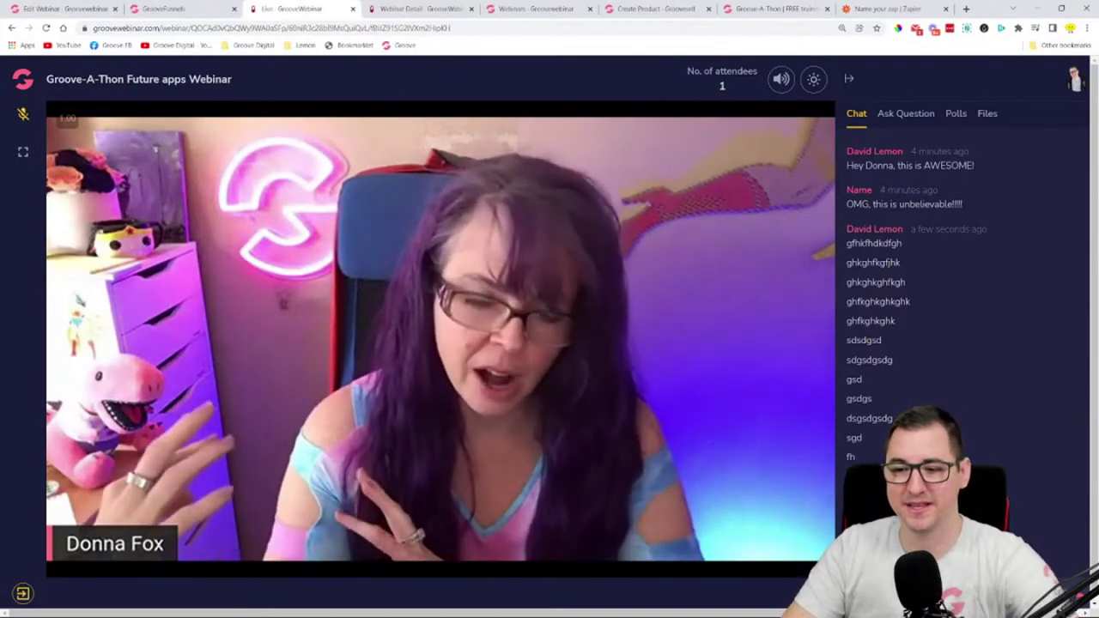
# - Scroll down the chat to follow the incoming gibberish test messages
pyautogui.scroll(-3, 1017, 445)
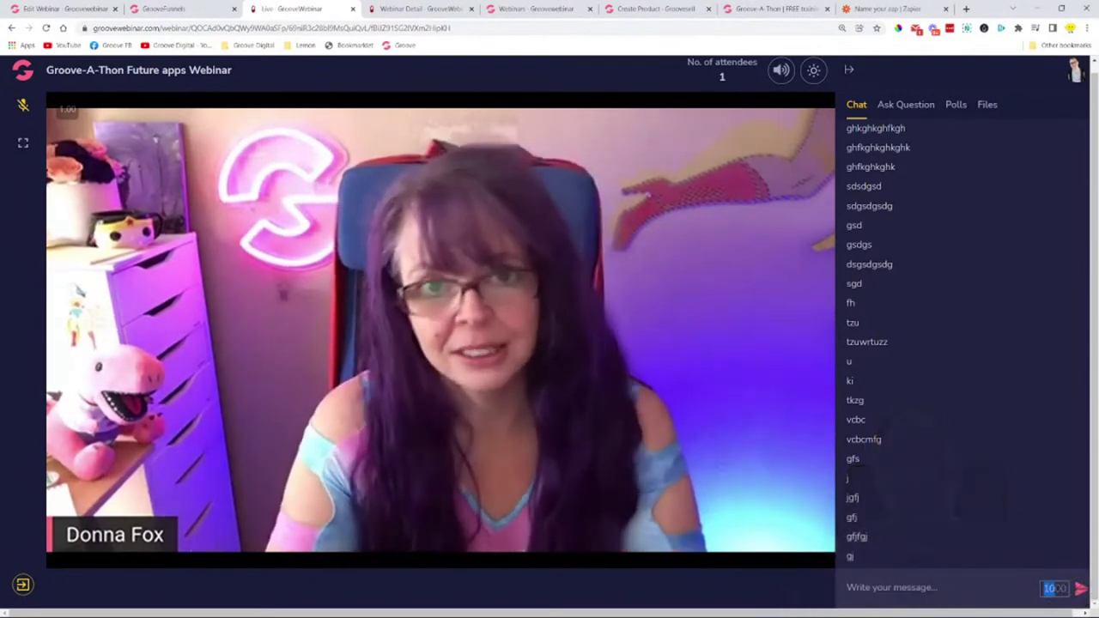
# - Type a long gibberish test message in the chat box, then erase it completely
pyautogui.doubleClick(1054, 588)
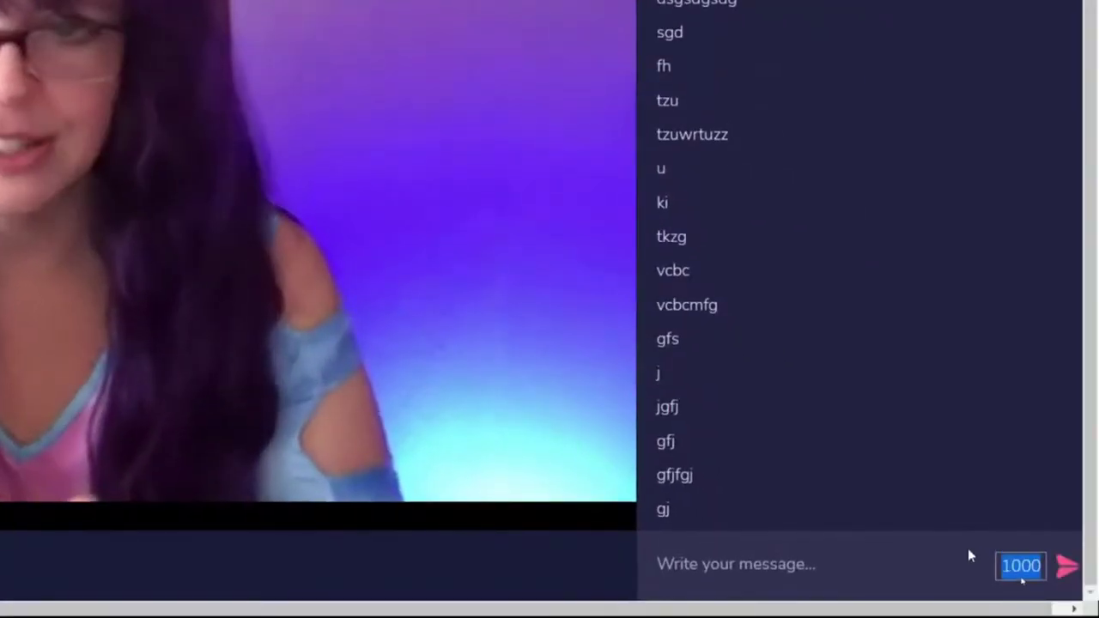
pyautogui.click(1051, 590)
pyautogui.click(880, 575)
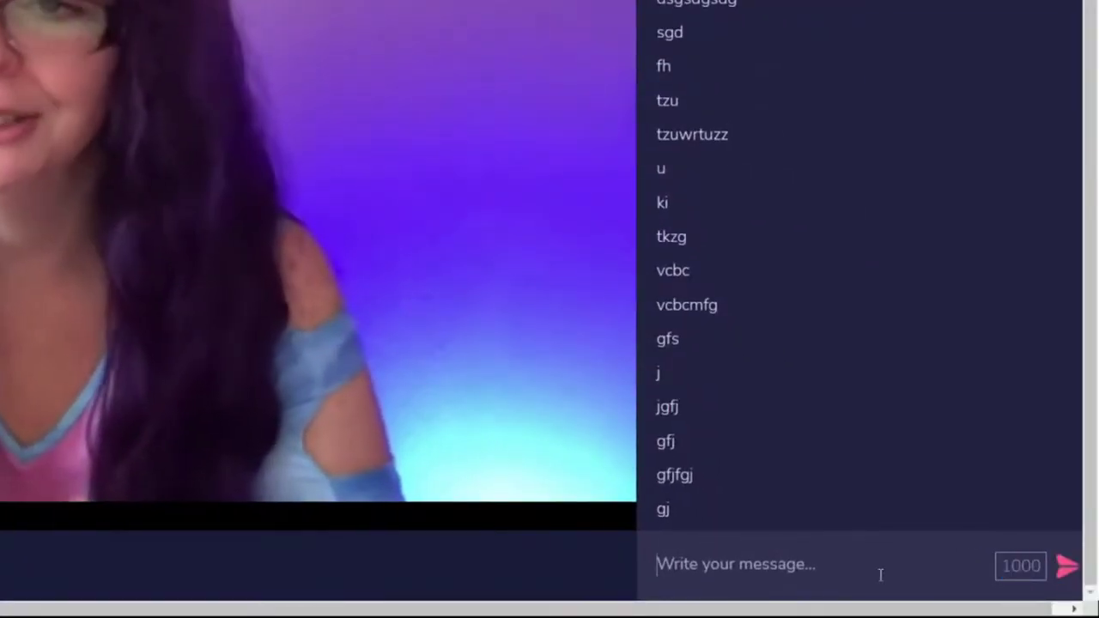
pyautogui.write('h')
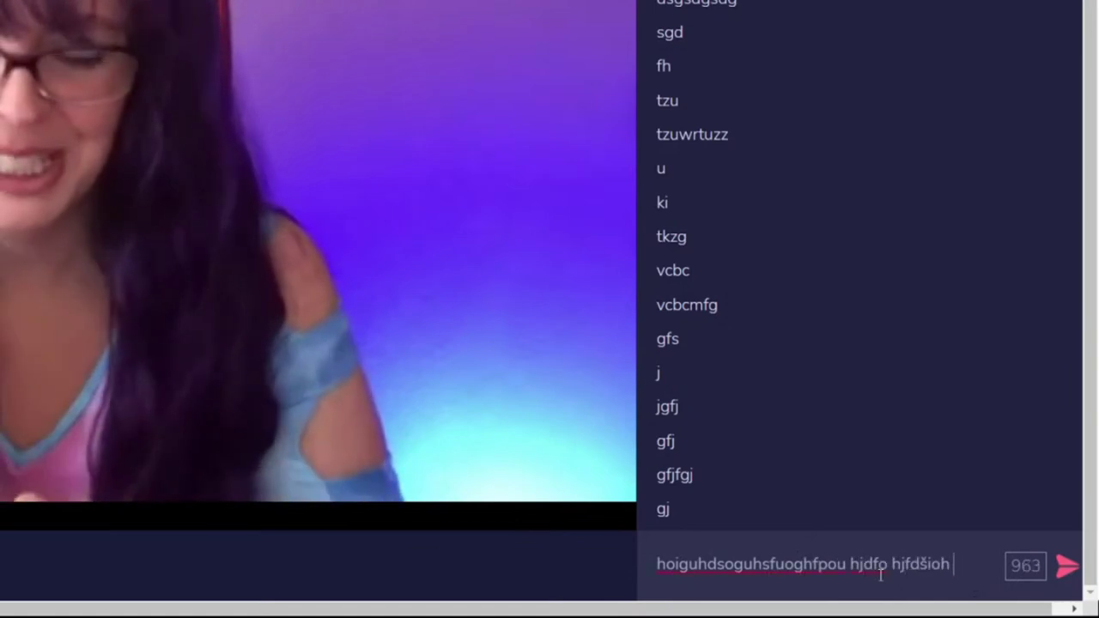
pyautogui.write('oiguhdsoguhsfiuoghfpsu hjdfg fgfdliioh jšodifh jšdofih šfdsohj šdiofj šdfjiog šdsfhjdoh fihjdfoi jhgu')
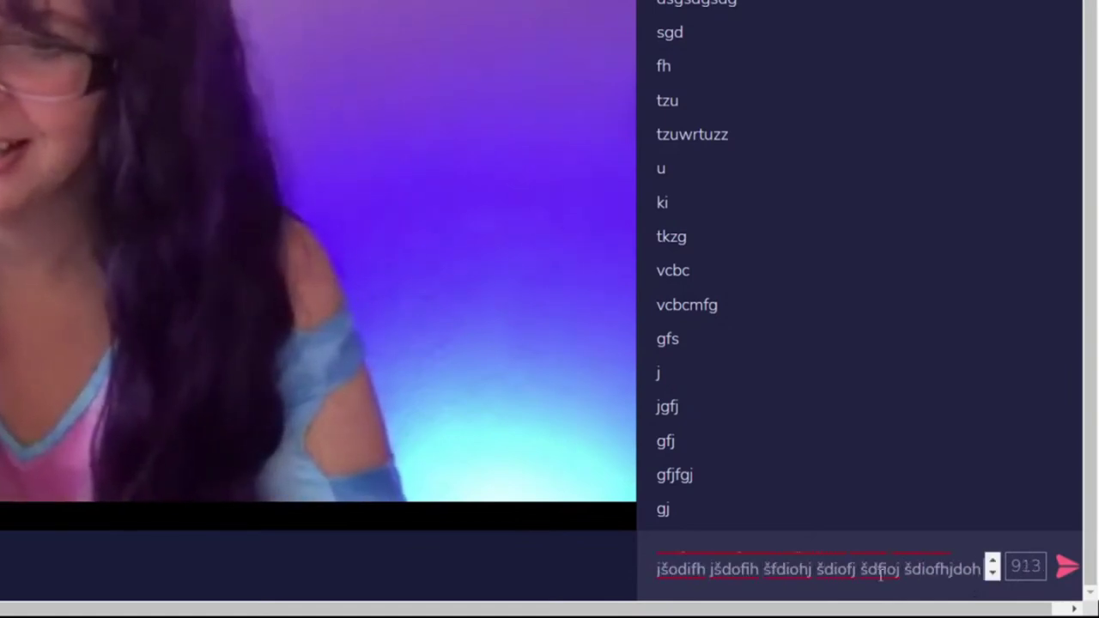
pyautogui.write('izaztfgATsgfadtfdugf')
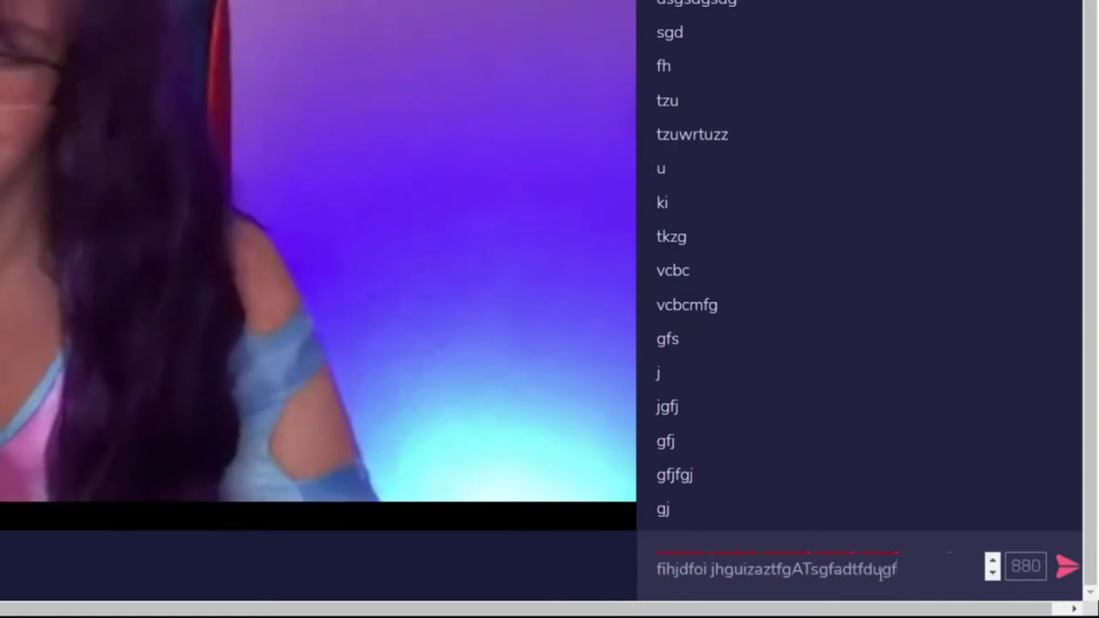
pyautogui.press('BackSpace')
pyautogui.press('BackSpace')
pyautogui.press('BackSpace')
pyautogui.press('BackSpace')
pyautogui.press('BackSpace')
pyautogui.press('BackSpace')
pyautogui.press('BackSpace')
pyautogui.press('BackSpace')
pyautogui.press('BackSpace')
pyautogui.press('BackSpace')
pyautogui.press('BackSpace')
pyautogui.press('BackSpace')
pyautogui.press('BackSpace')
pyautogui.press('BackSpace')
pyautogui.press('BackSpace')
pyautogui.press('BackSpace')
pyautogui.press('BackSpace')
pyautogui.press('BackSpace')
pyautogui.press('BackSpace')
pyautogui.press('BackSpace')
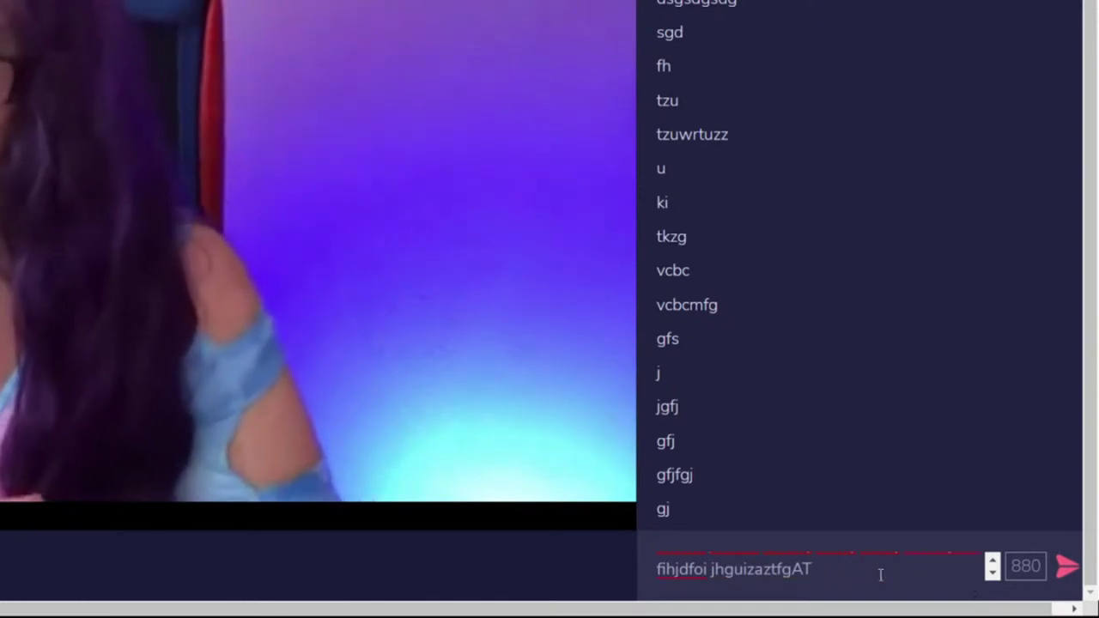
pyautogui.press('BackSpace')
pyautogui.press('BackSpace')
pyautogui.press('BackSpace')
pyautogui.press('BackSpace')
pyautogui.press('BackSpace')
pyautogui.press('BackSpace')
pyautogui.press('BackSpace')
pyautogui.press('BackSpace')
pyautogui.press('BackSpace')
pyautogui.press('BackSpace')
pyautogui.press('BackSpace')
pyautogui.press('BackSpace')
pyautogui.press('BackSpace')
pyautogui.press('BackSpace')
pyautogui.press('BackSpace')
pyautogui.press('BackSpace')
pyautogui.press('BackSpace')
pyautogui.press('BackSpace')
pyautogui.press('BackSpace')
pyautogui.press('BackSpace')
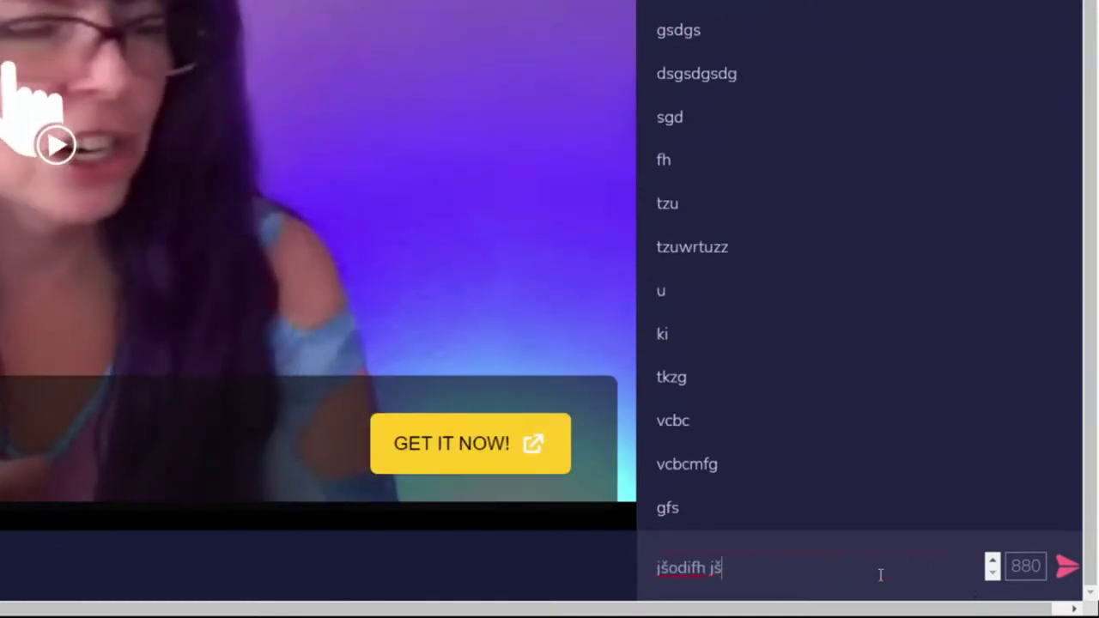
pyautogui.press('BackSpace')
pyautogui.press('BackSpace')
pyautogui.press('BackSpace')
pyautogui.press('BackSpace')
pyautogui.press('BackSpace')
pyautogui.press('BackSpace')
pyautogui.press('BackSpace')
pyautogui.press('BackSpace')
pyautogui.press('BackSpace')
pyautogui.press('BackSpace')
pyautogui.press('BackSpace')
pyautogui.press('BackSpace')
pyautogui.press('BackSpace')
pyautogui.press('BackSpace')
pyautogui.press('BackSpace')
pyautogui.press('BackSpace')
pyautogui.press('BackSpace')
pyautogui.press('BackSpace')
pyautogui.press('BackSpace')
pyautogui.press('BackSpace')
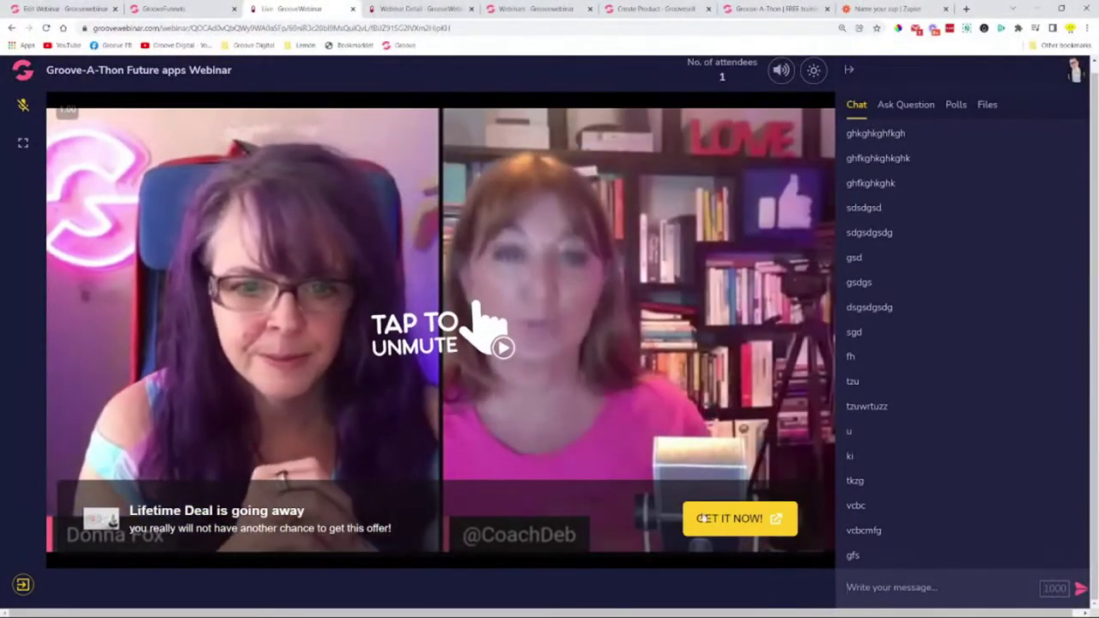
# - Open the 'Lifetime Deal is going away' offer's GET IT NOW page, then close that tab
pyautogui.scroll(-3, 964, 437)
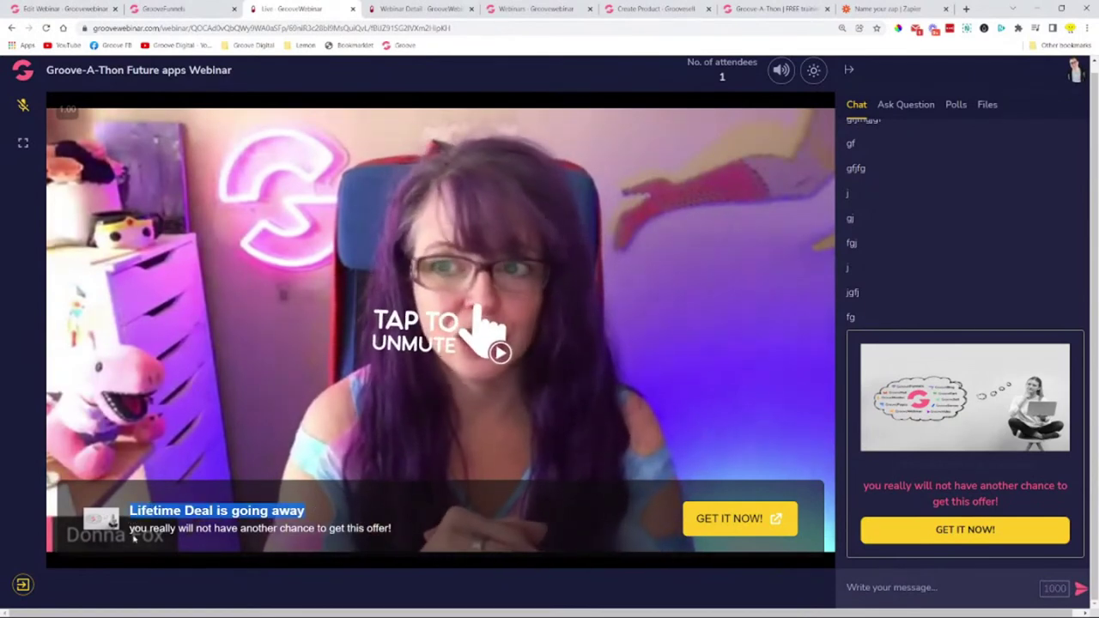
pyautogui.tripleClick(452, 530)
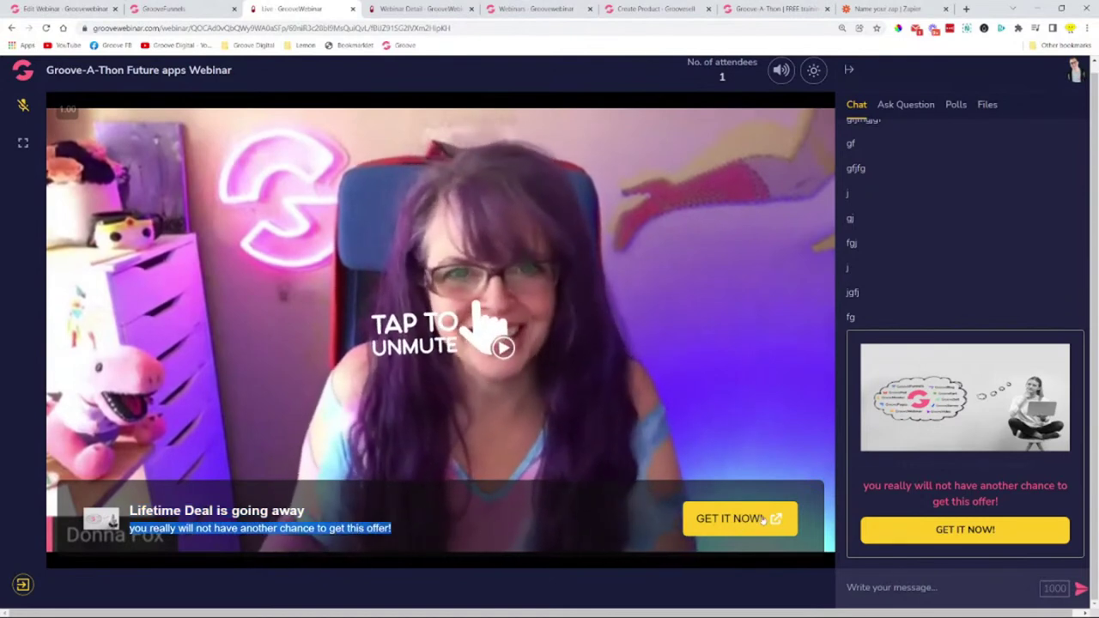
pyautogui.click(723, 519)
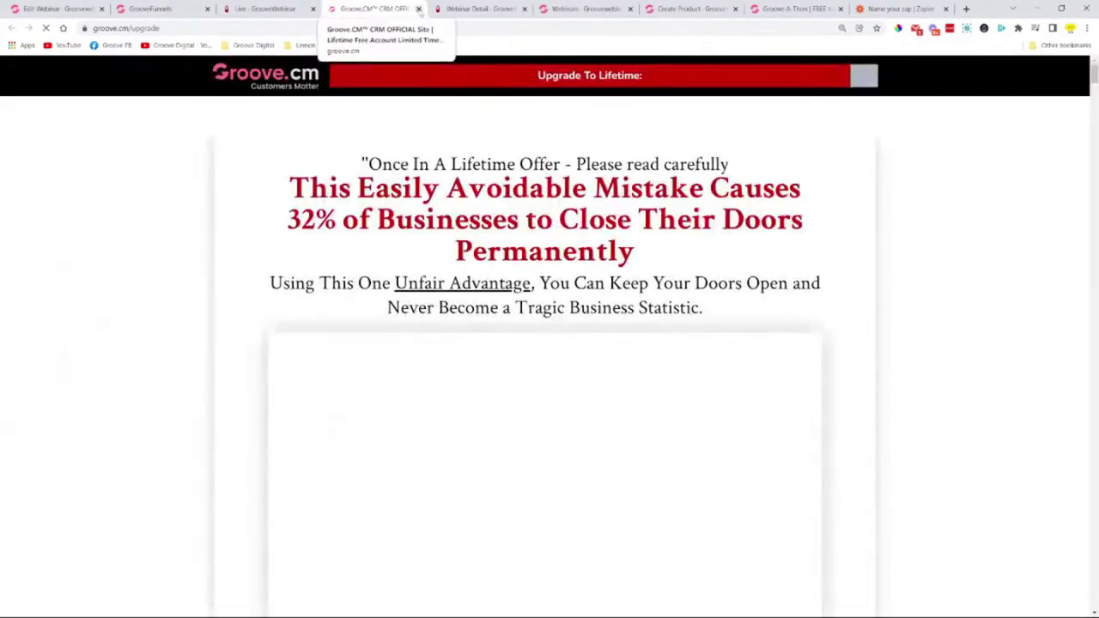
pyautogui.hotkey('ctrl', 'w')
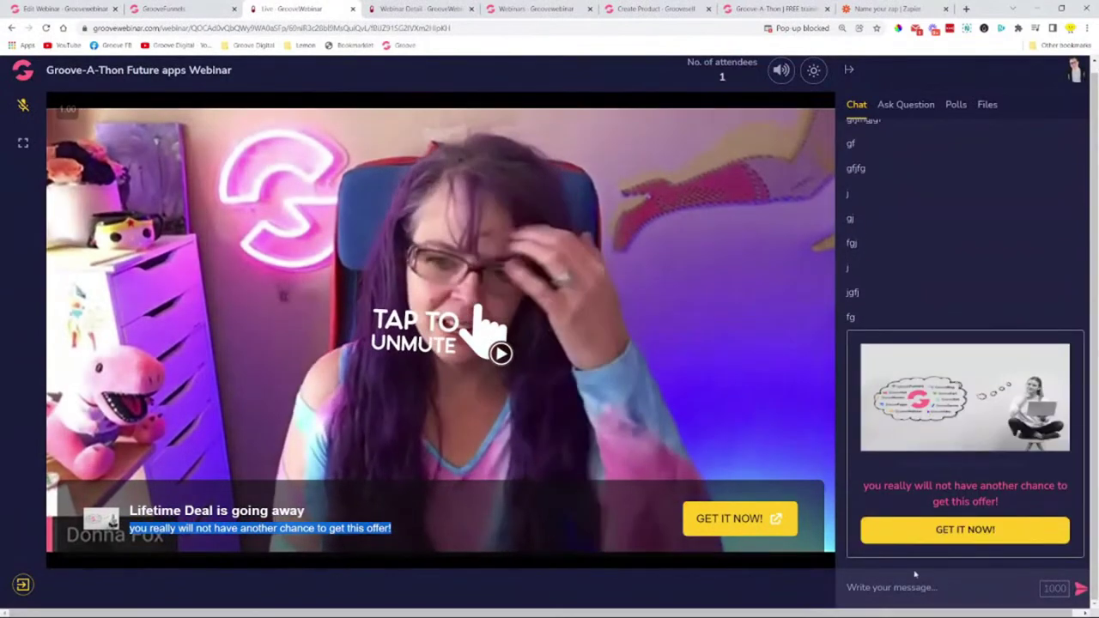
# - Send test messages 'dsfjgdsgdjfsdj', 'fgdj' and 'gfj', and screenshot the offer card in chat
pyautogui.click(893, 587)
pyautogui.write('dsfjgdsgdjfsdj')
pyautogui.press('Return')
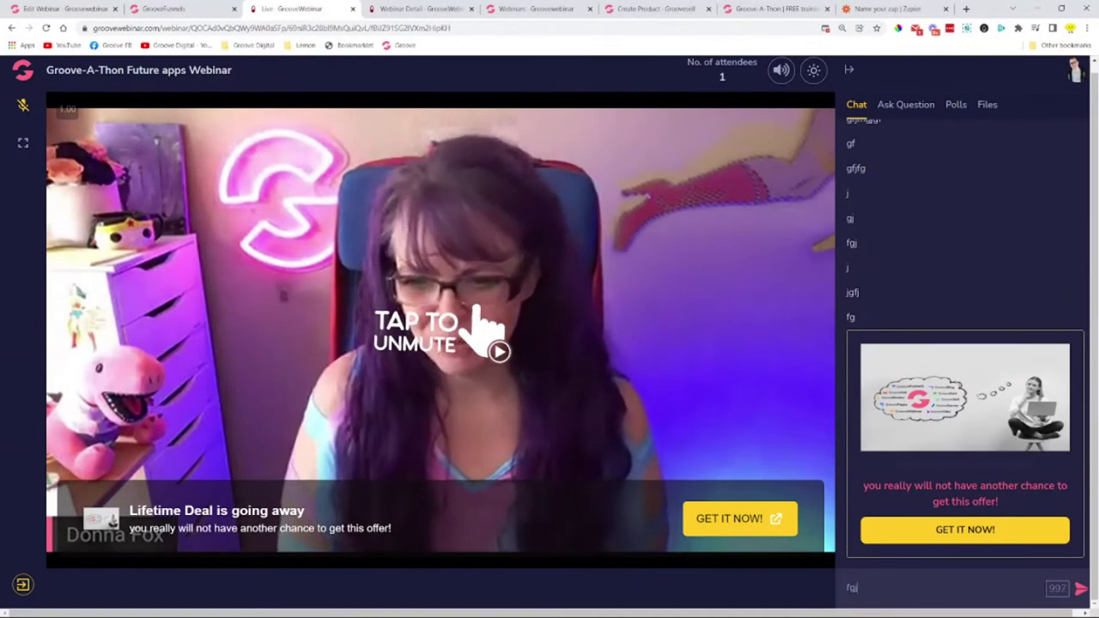
pyautogui.write('fgdj')
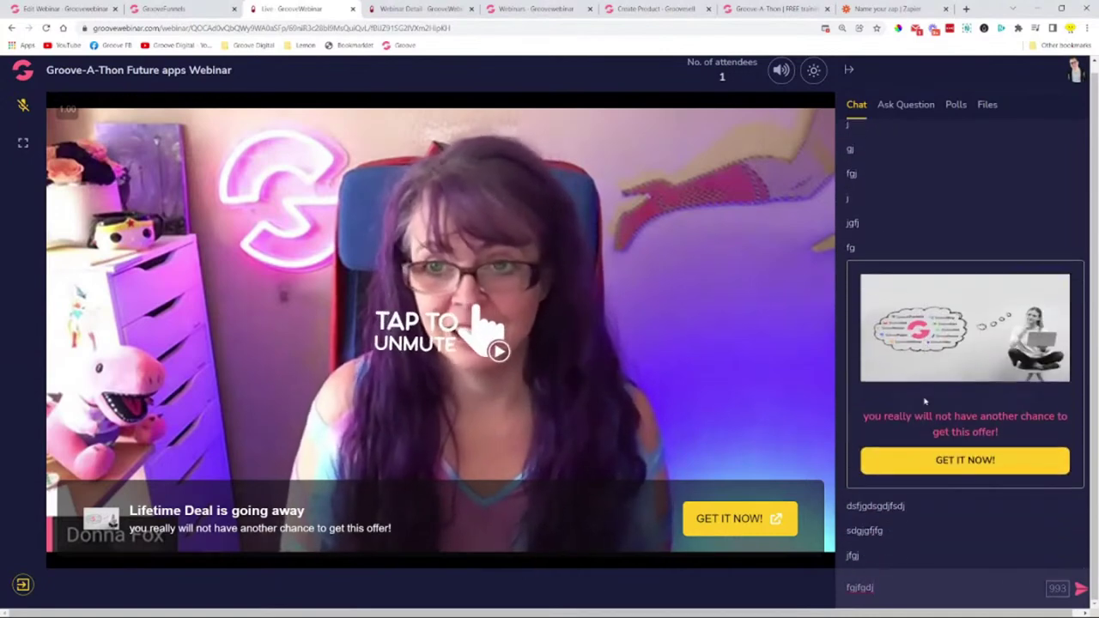
pyautogui.write('gfj')
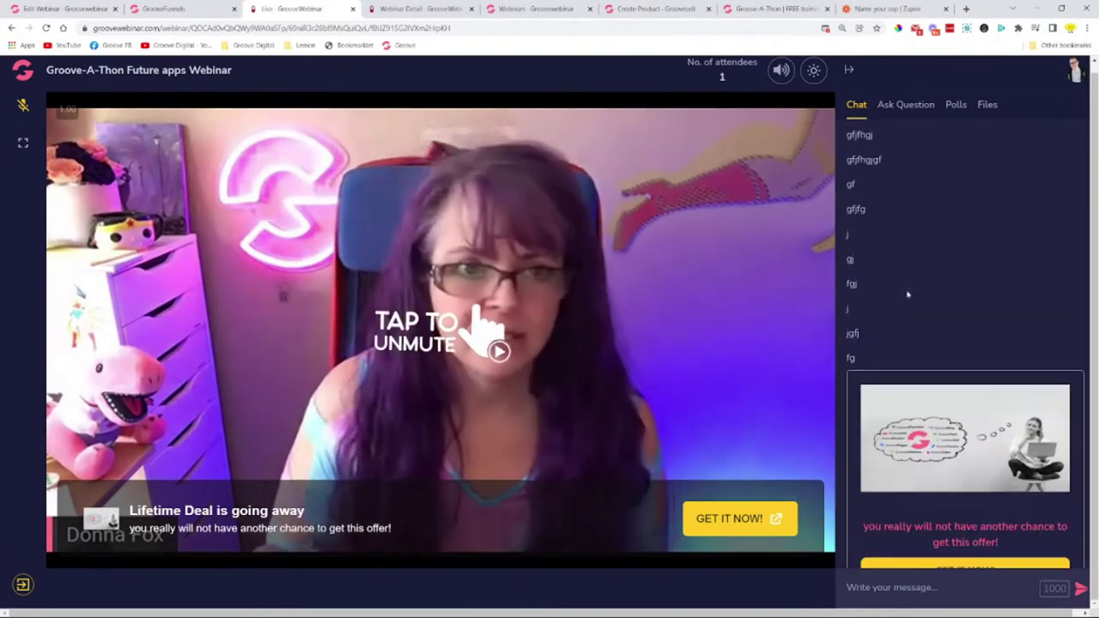
pyautogui.scroll(1, 886, 295)
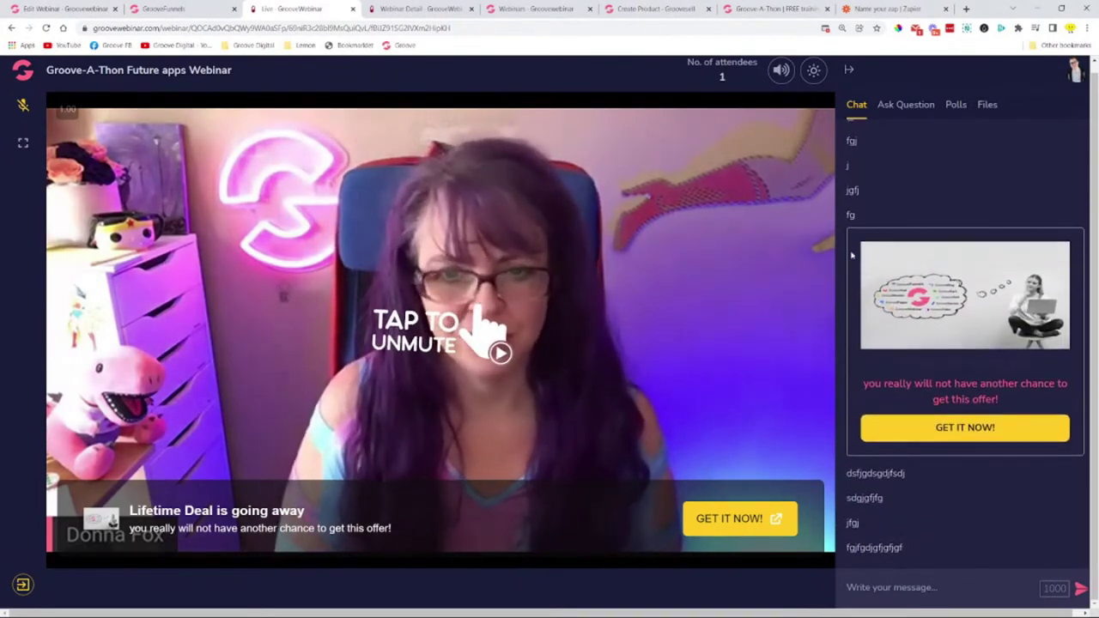
pyautogui.press('super+shift+s')
pyautogui.moveTo(835, 189); pyautogui.dragTo(1094, 475)
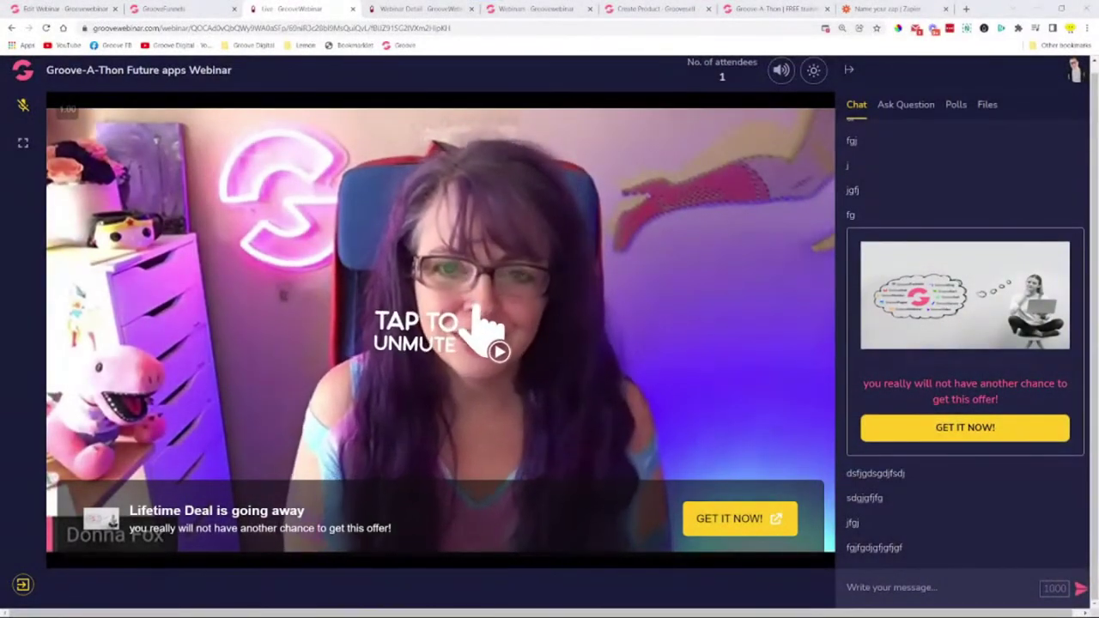
pyautogui.scroll(10, 893, 211)
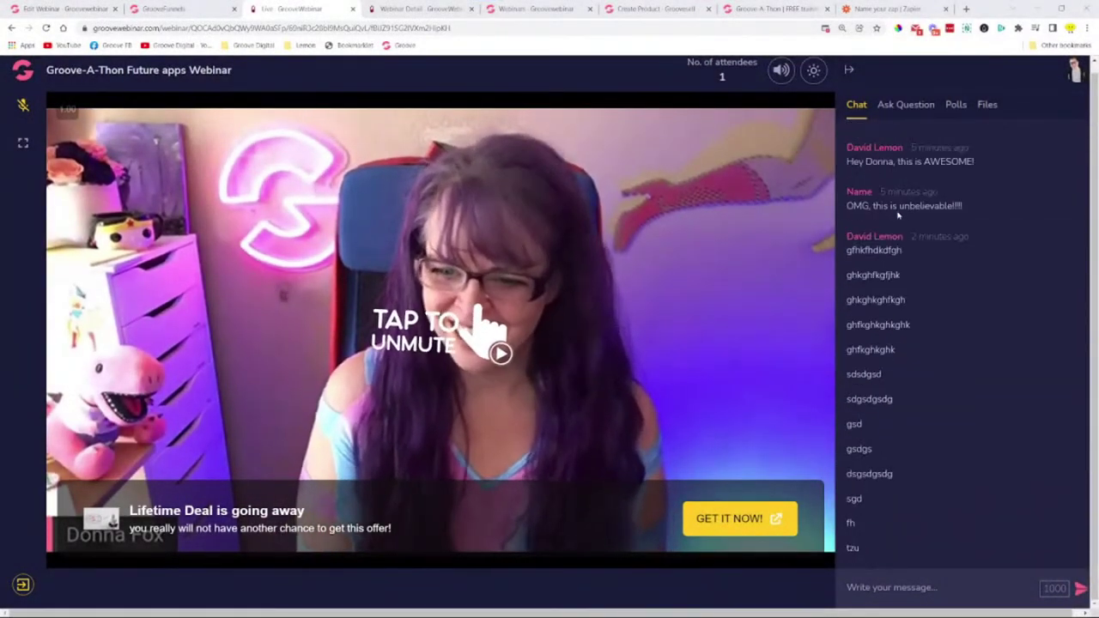
# - Unmute the attendee room's audio and look through the Ask Question and Polls panels
pyautogui.click(470, 338)
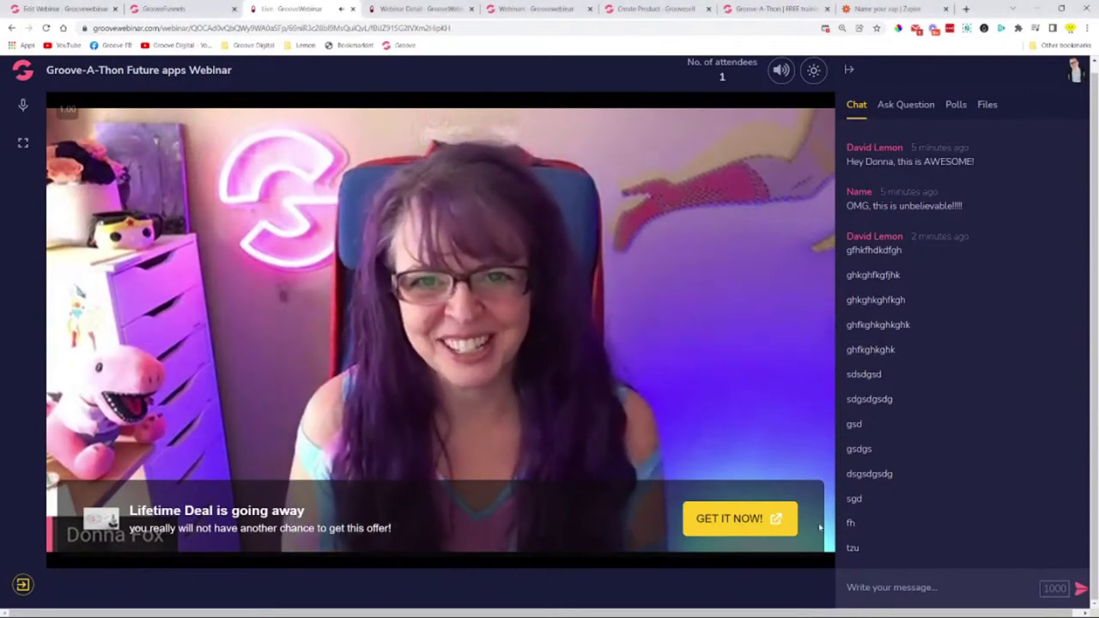
pyautogui.scroll(1, 764, 296)
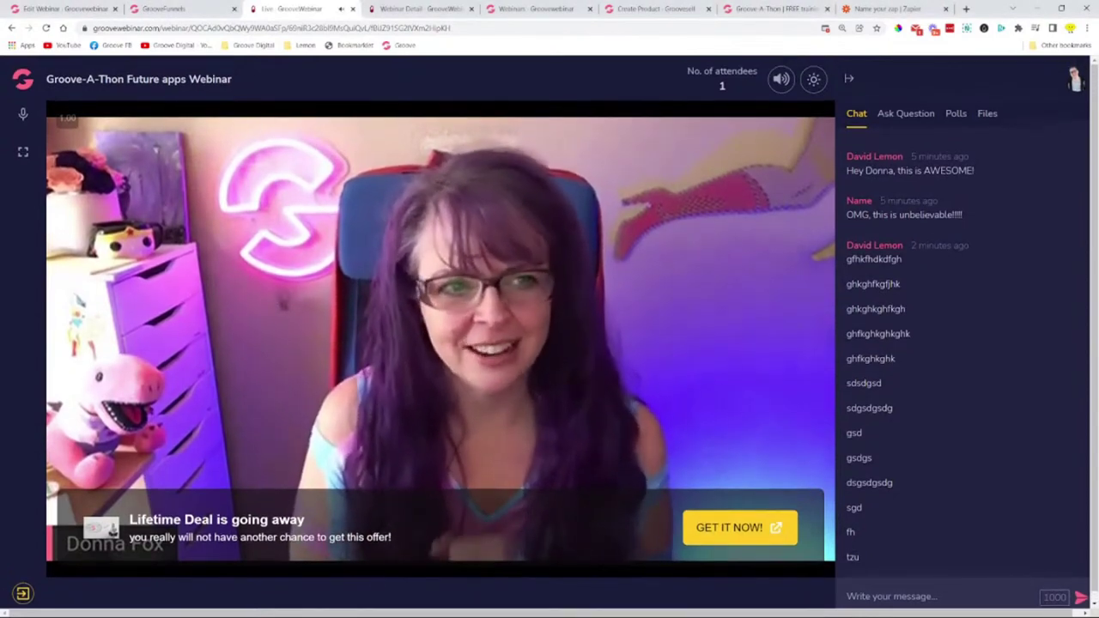
pyautogui.click(900, 121)
pyautogui.click(947, 117)
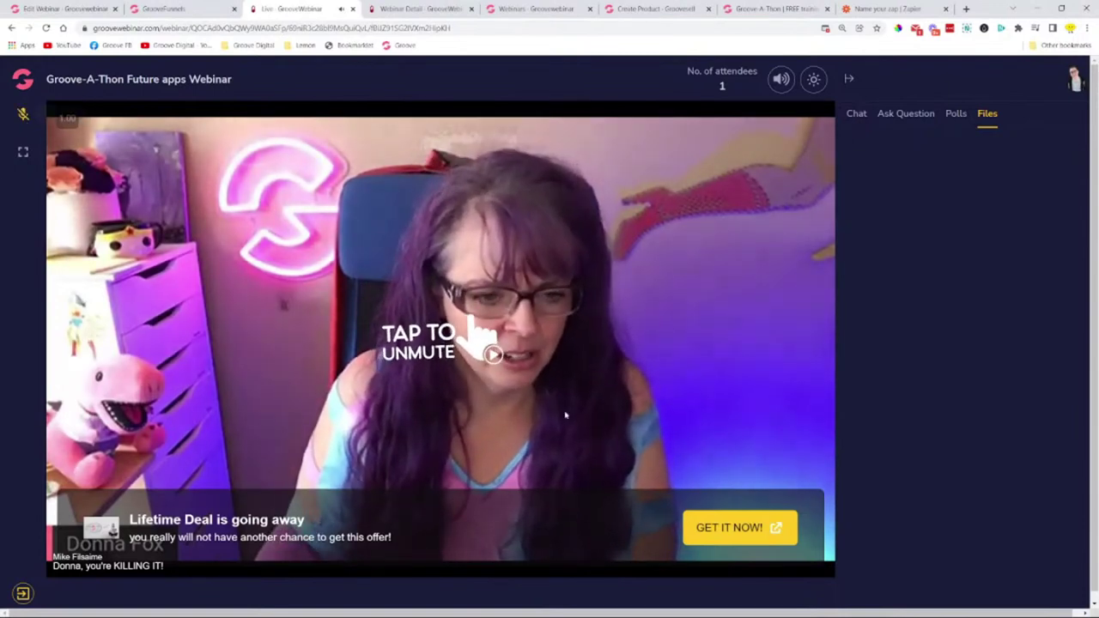
pyautogui.click(490, 354)
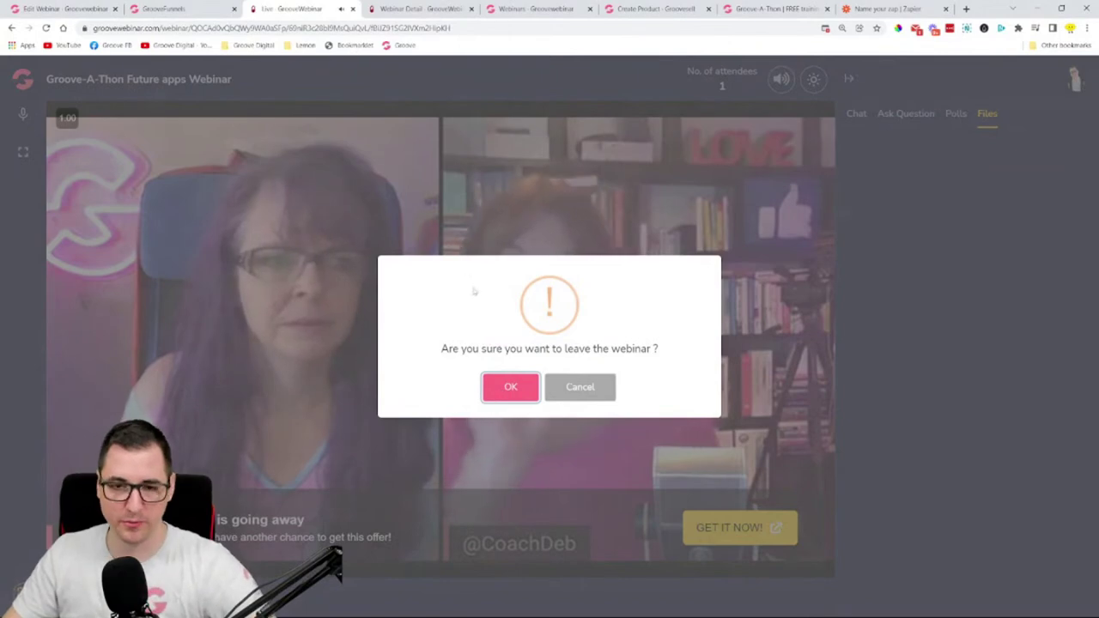
# - Screenshot the leave-webinar confirmation and confirm leaving with OK
pyautogui.press('super+shift+s')
pyautogui.moveTo(352, 218); pyautogui.dragTo(769, 446)
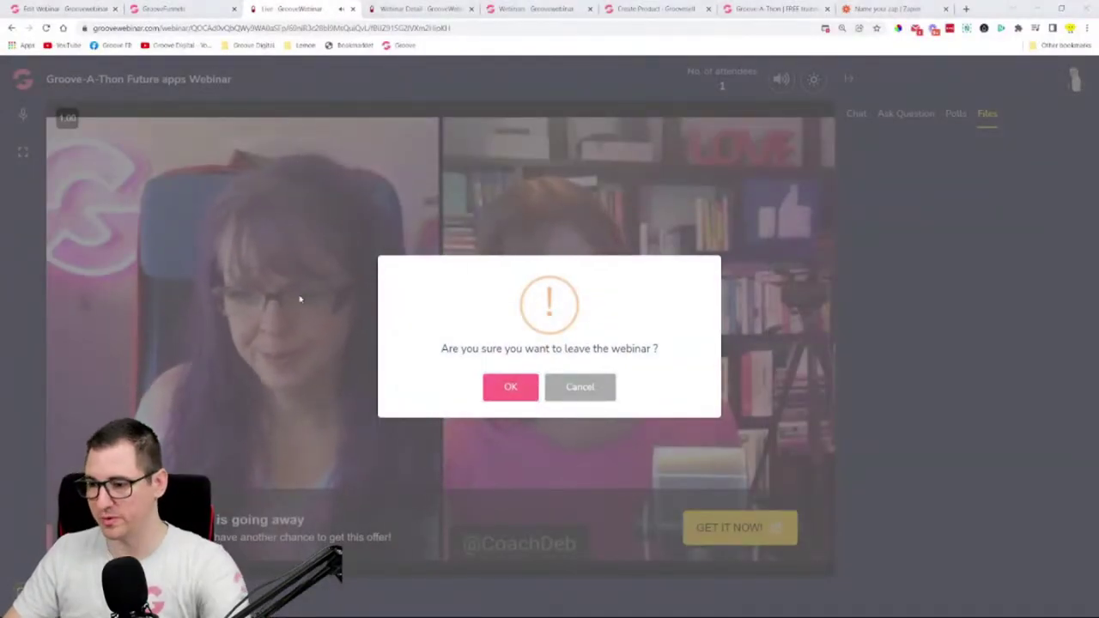
pyautogui.click(503, 393)
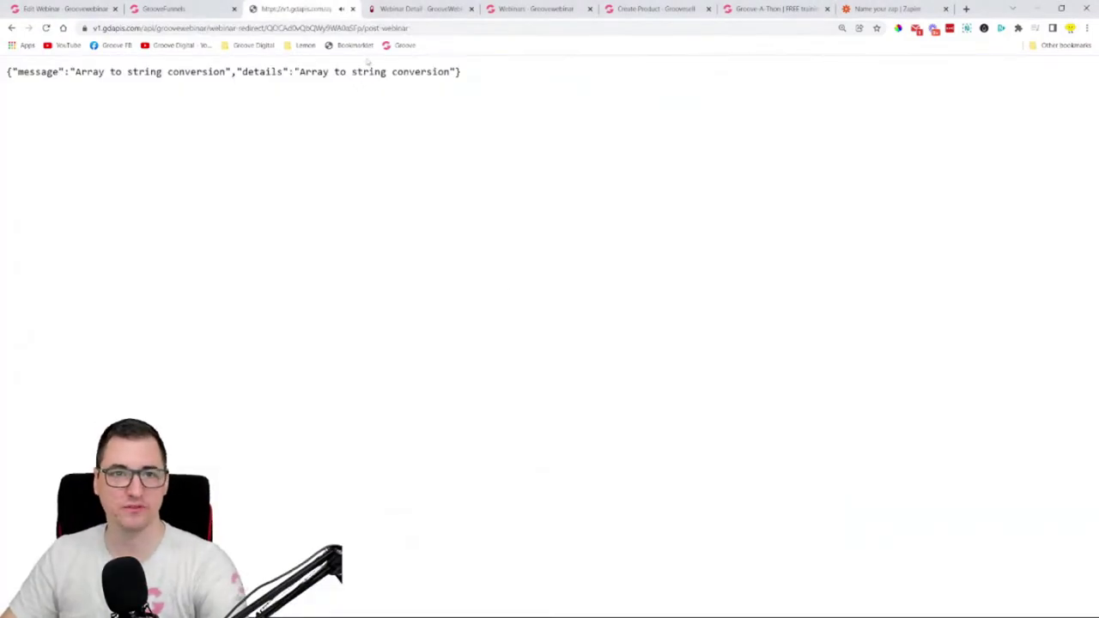
# - Screenshot the 'Array to string conversion' error page
pyautogui.moveTo(461, 74); pyautogui.dragTo(17, 77)
pyautogui.click(61, 109)
pyautogui.press('super+shift+s')
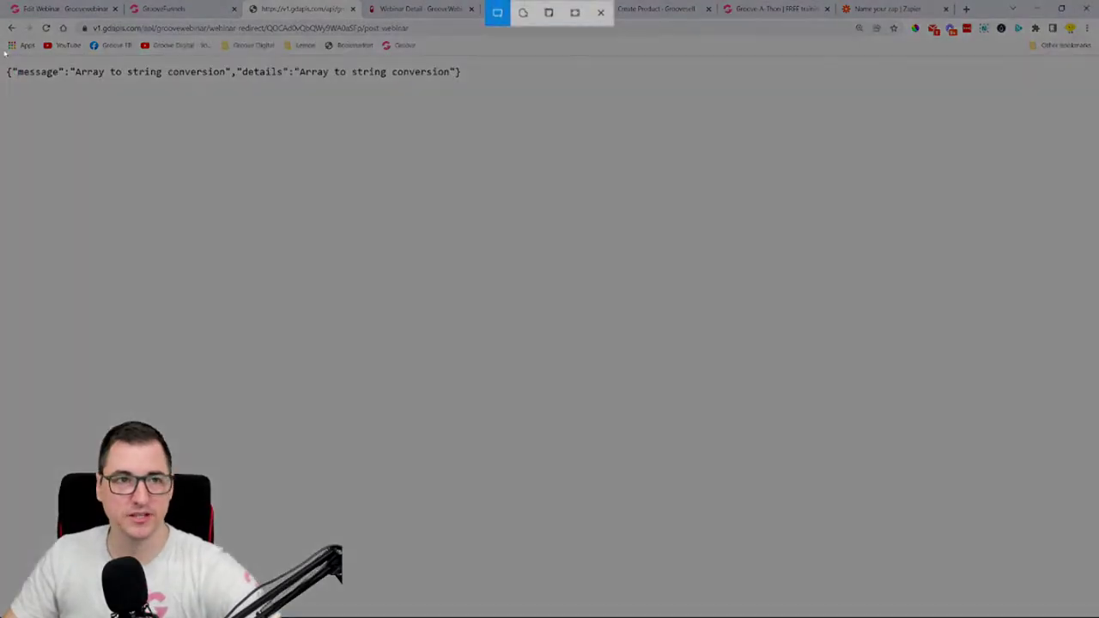
pyautogui.moveTo(1, 18); pyautogui.dragTo(480, 617)
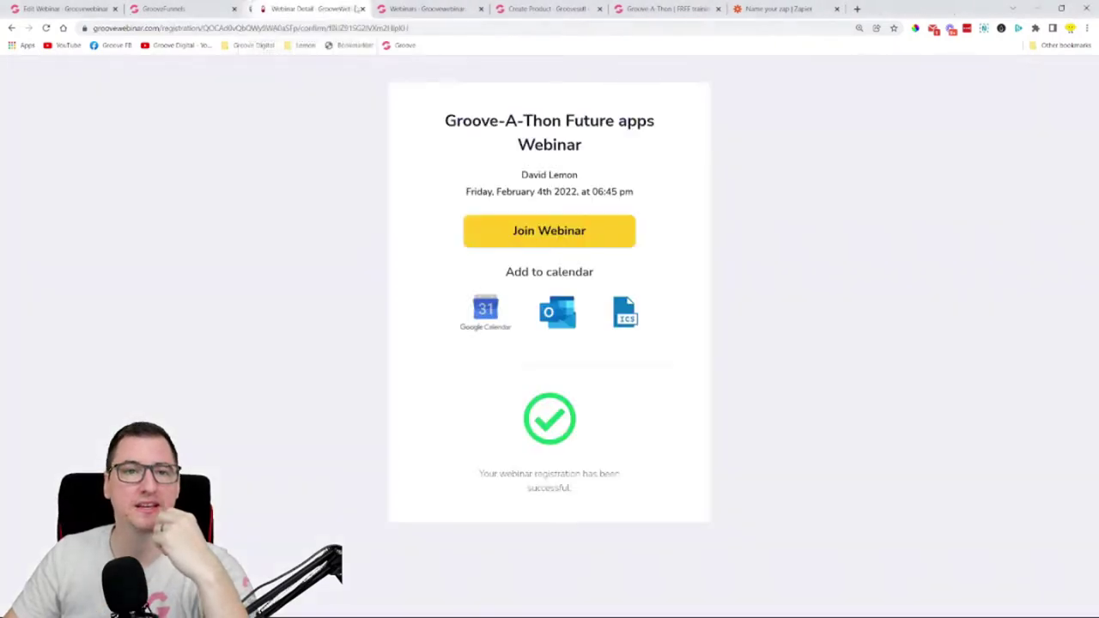
# - Close the error and confirmation tabs and open the Future apps Webinar moderator link from Control Center Links
pyautogui.click(351, 9)
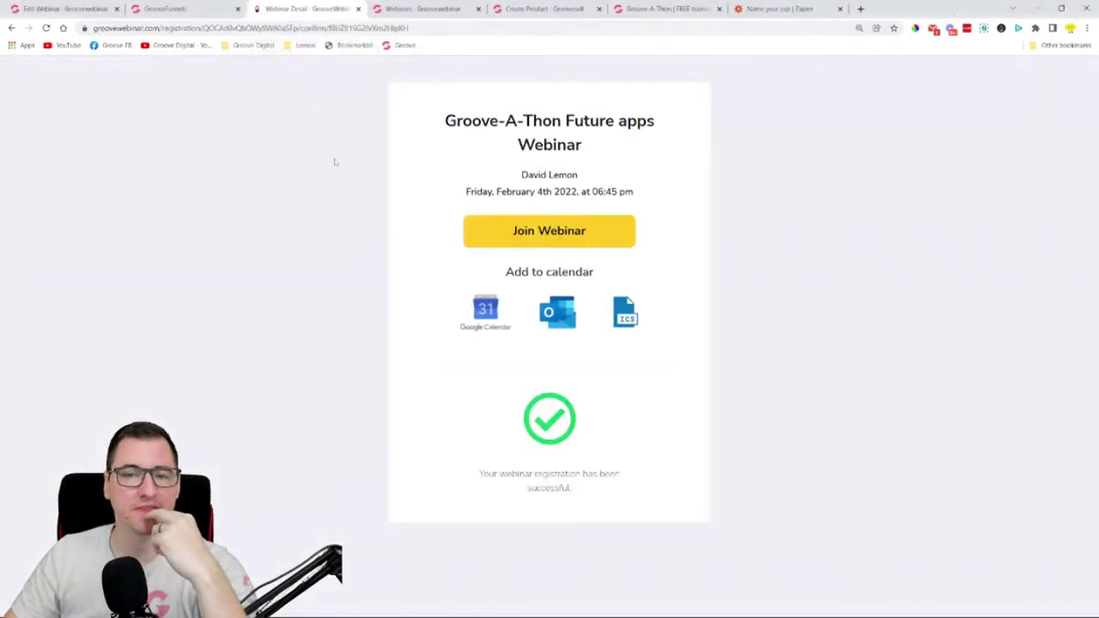
pyautogui.click(381, 8)
pyautogui.click(176, 9)
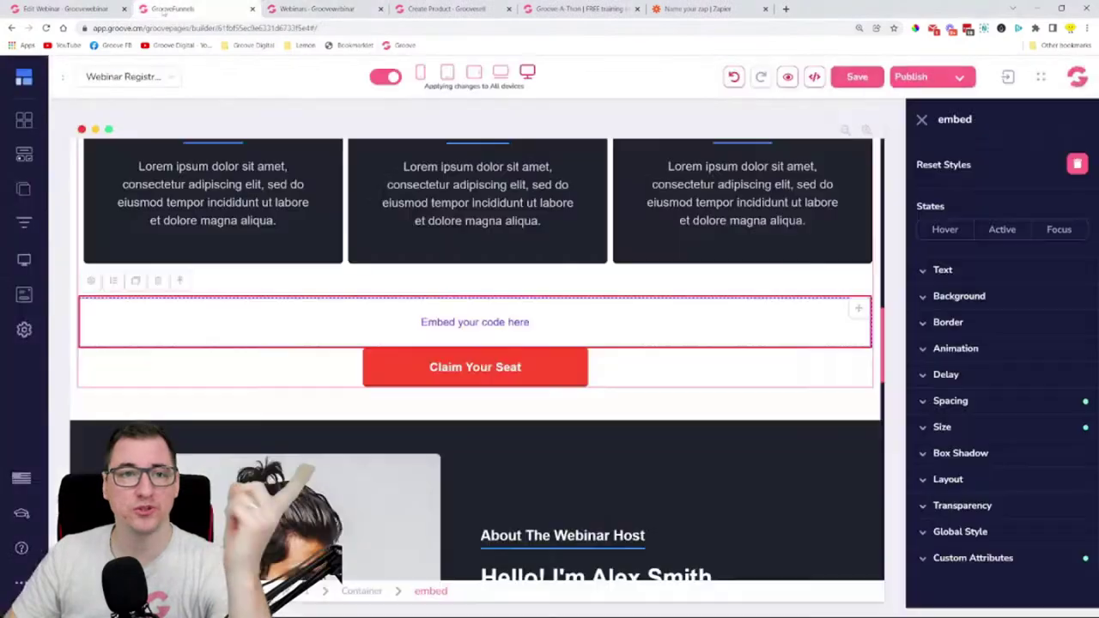
pyautogui.click(86, 8)
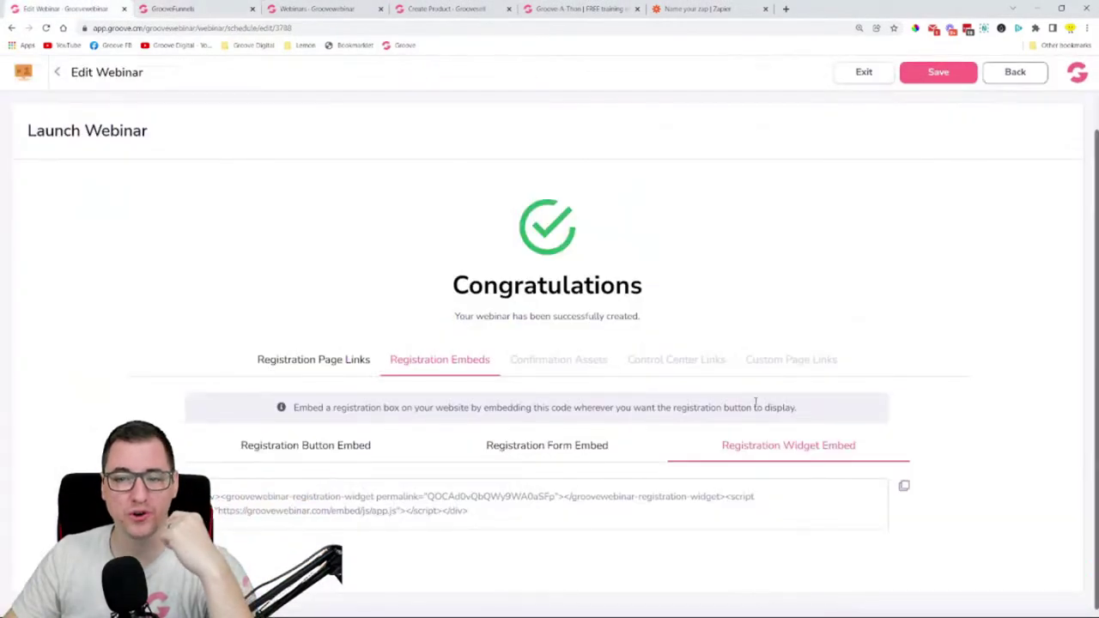
pyautogui.click(668, 364)
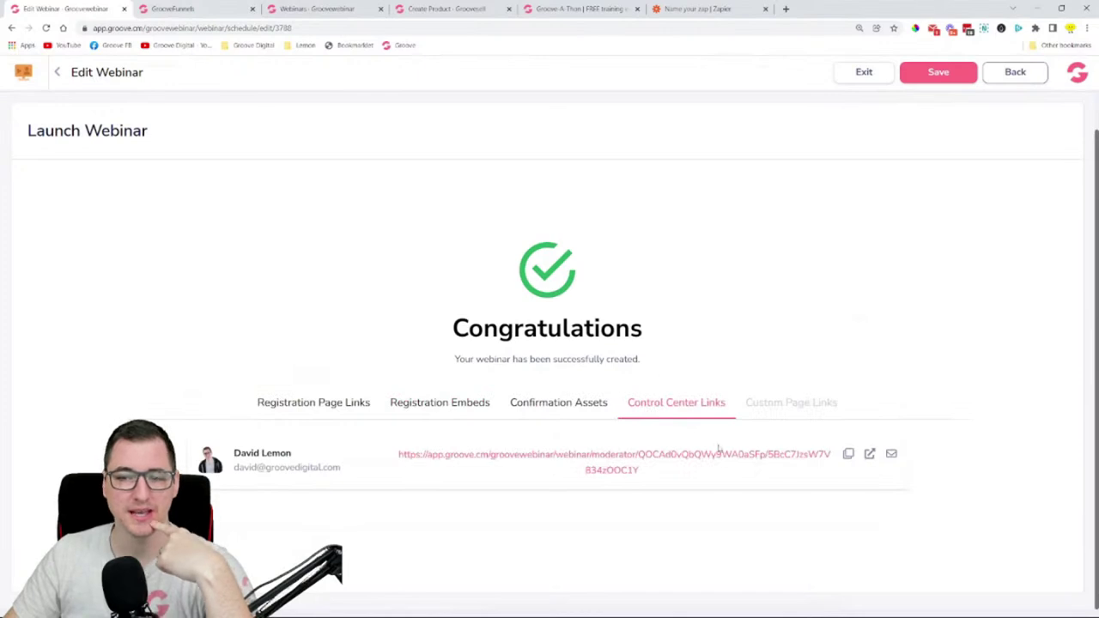
pyautogui.click(641, 461)
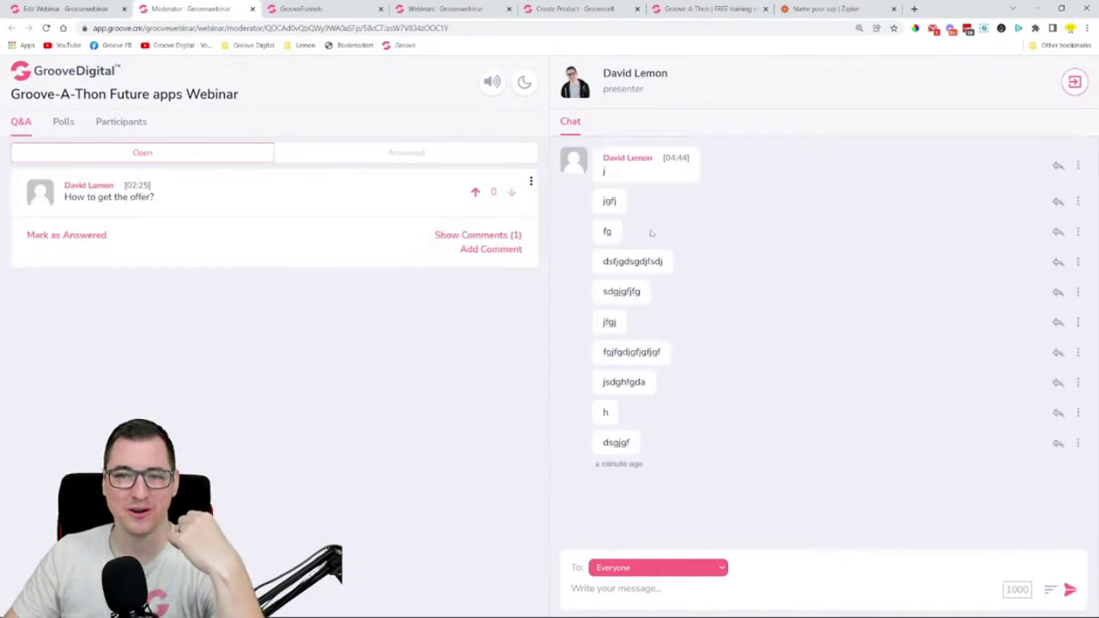
# - Direct chat messages to the presenter instead of Everyone and switch the moderator room to dark mode
pyautogui.moveTo(604, 158); pyautogui.dragTo(695, 257)
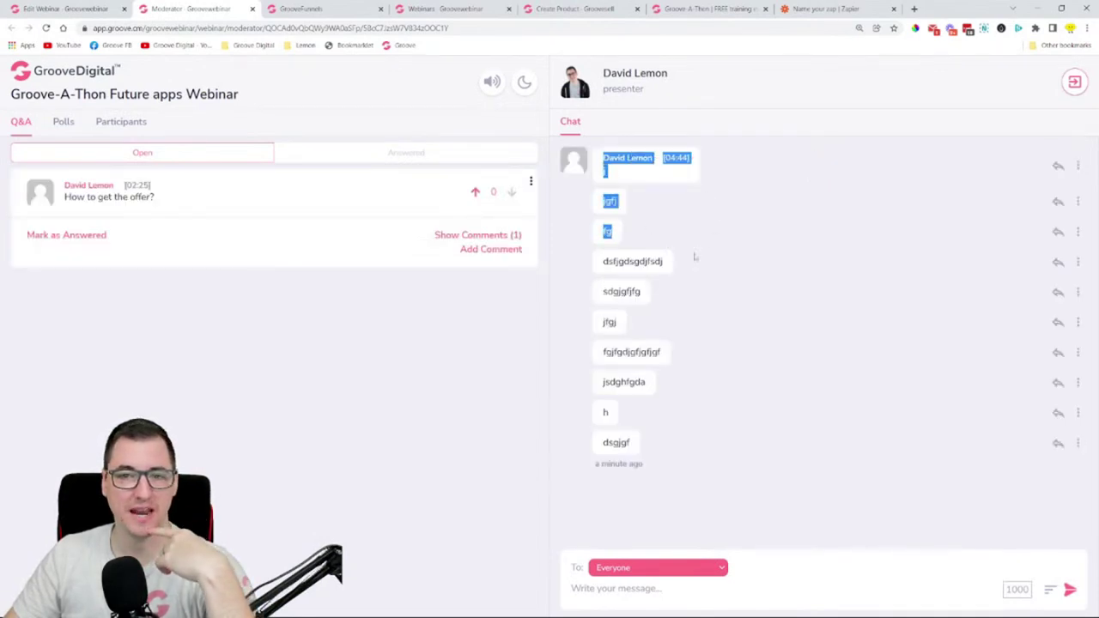
pyautogui.click(892, 192)
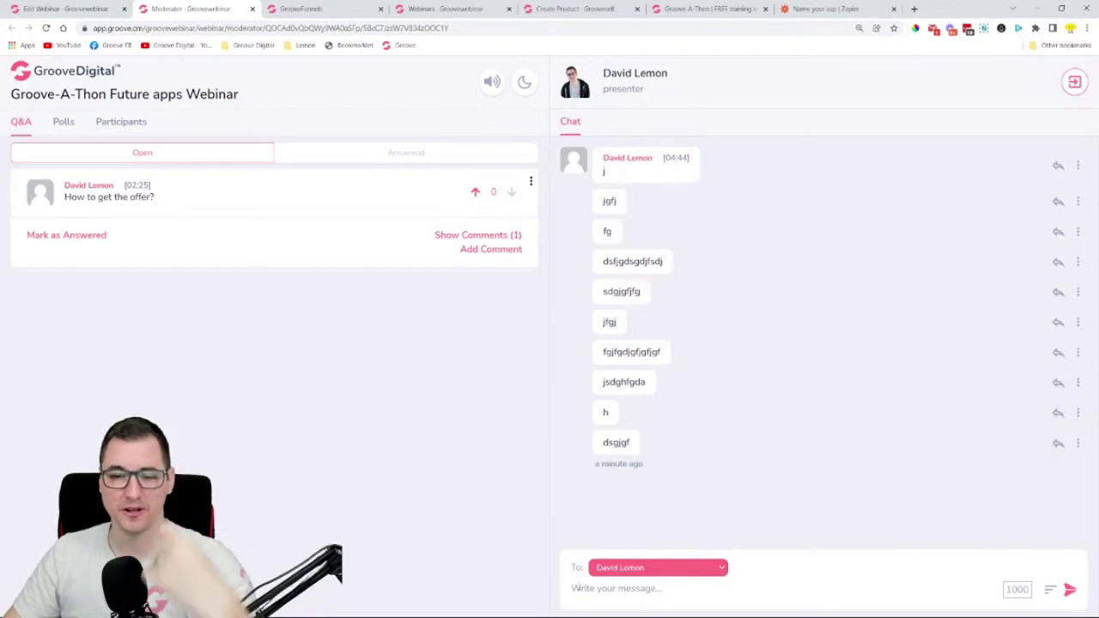
pyautogui.click(677, 570)
pyautogui.click(677, 569)
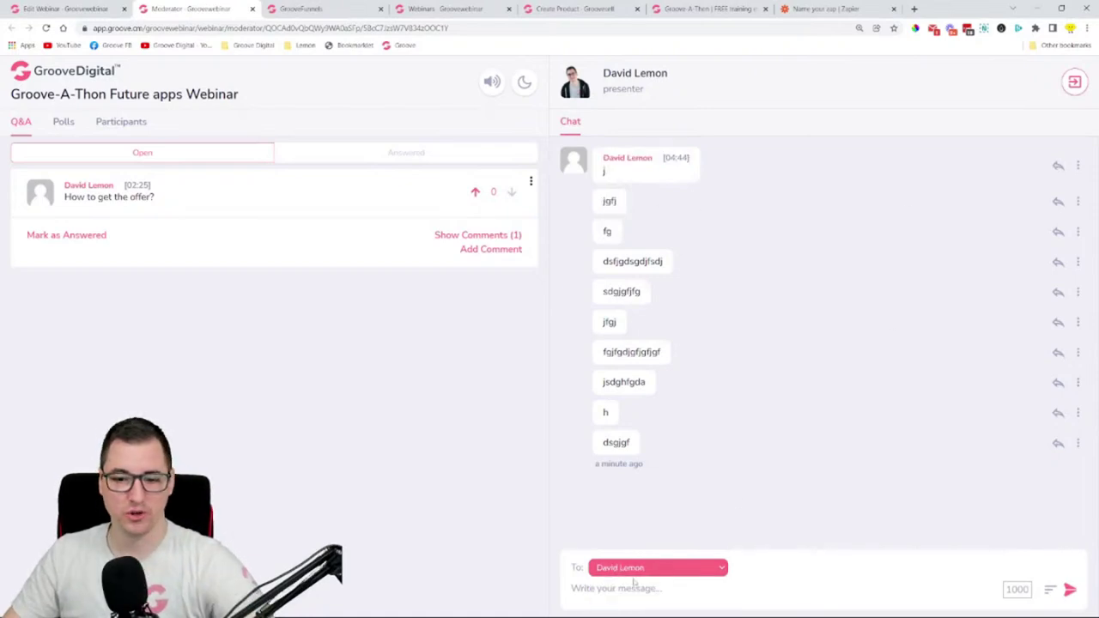
pyautogui.click(624, 568)
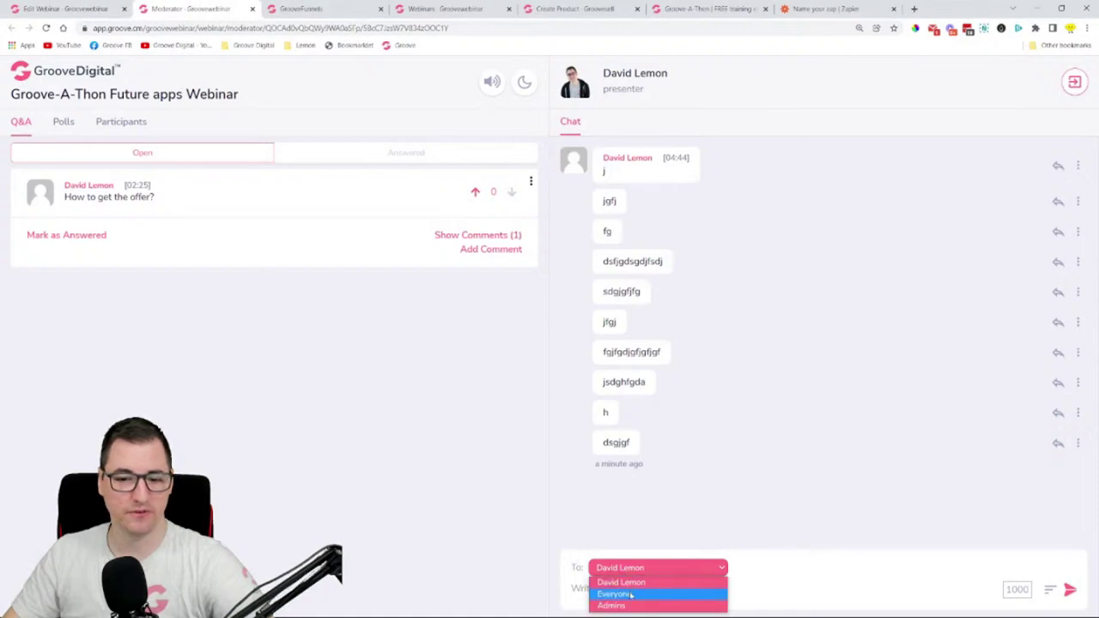
pyautogui.click(780, 589)
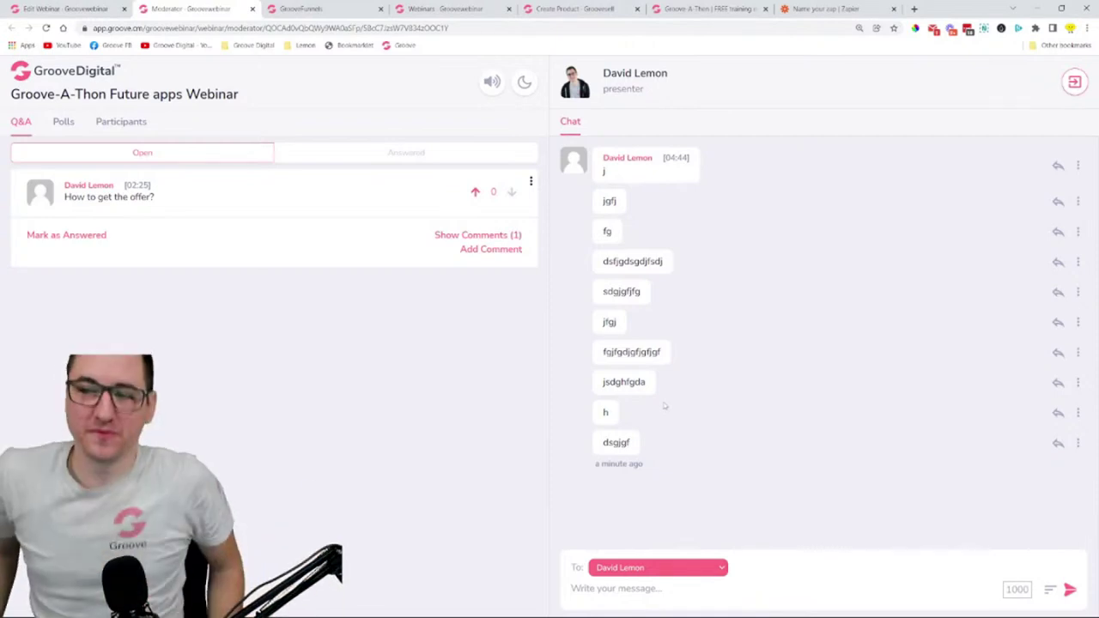
pyautogui.click(527, 83)
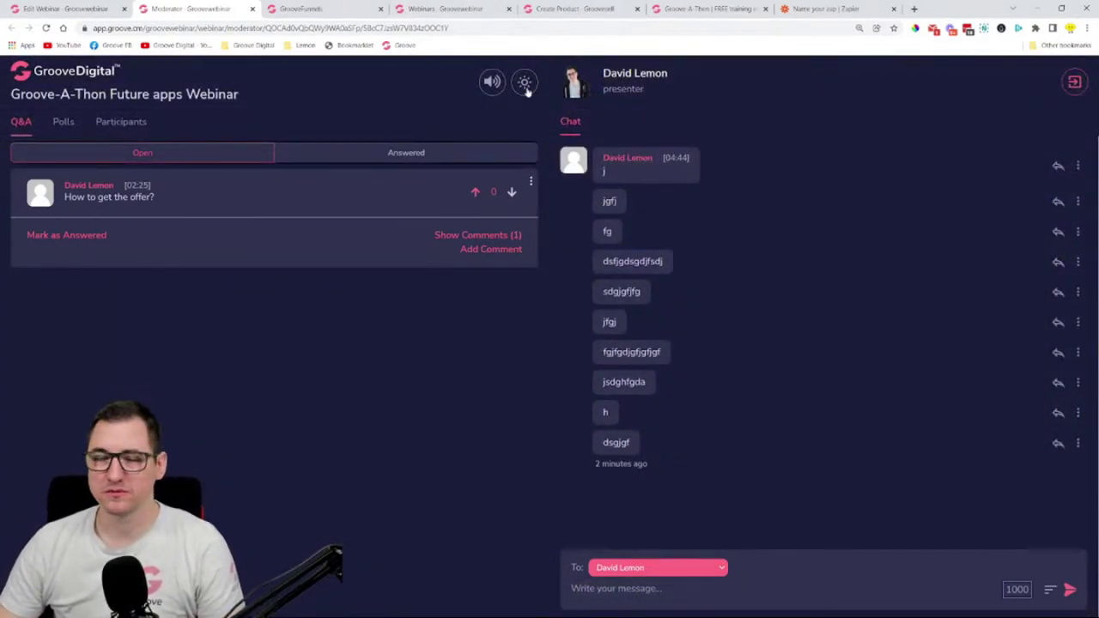
# - Toggle the theme off and on, then post a second answer comment on 'How to get the offer?'
pyautogui.click(526, 88)
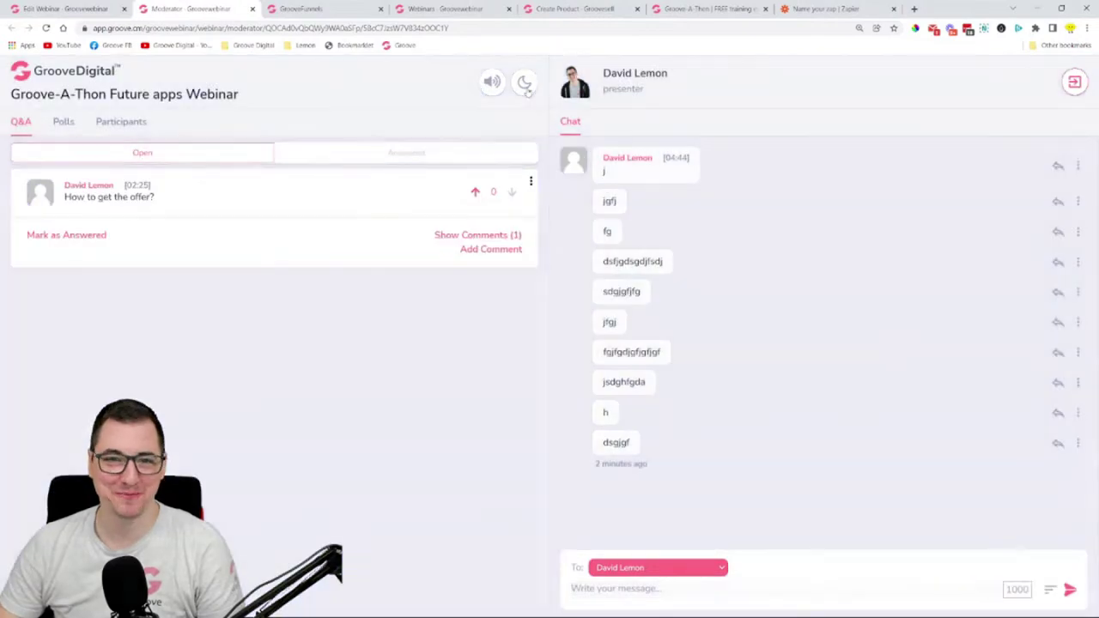
pyautogui.click(527, 89)
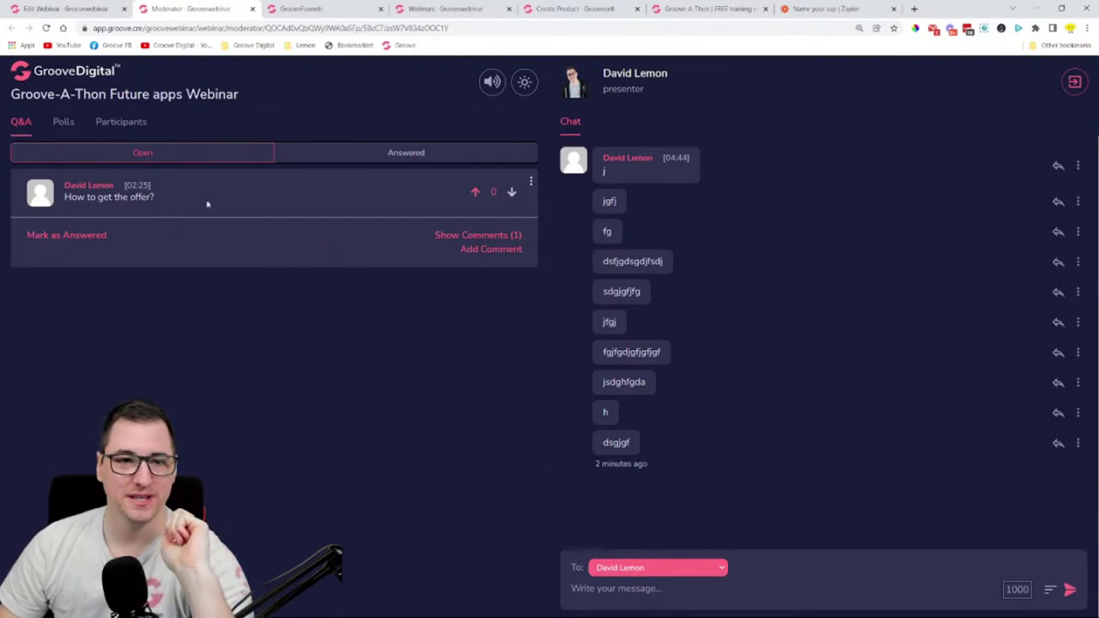
pyautogui.click(478, 251)
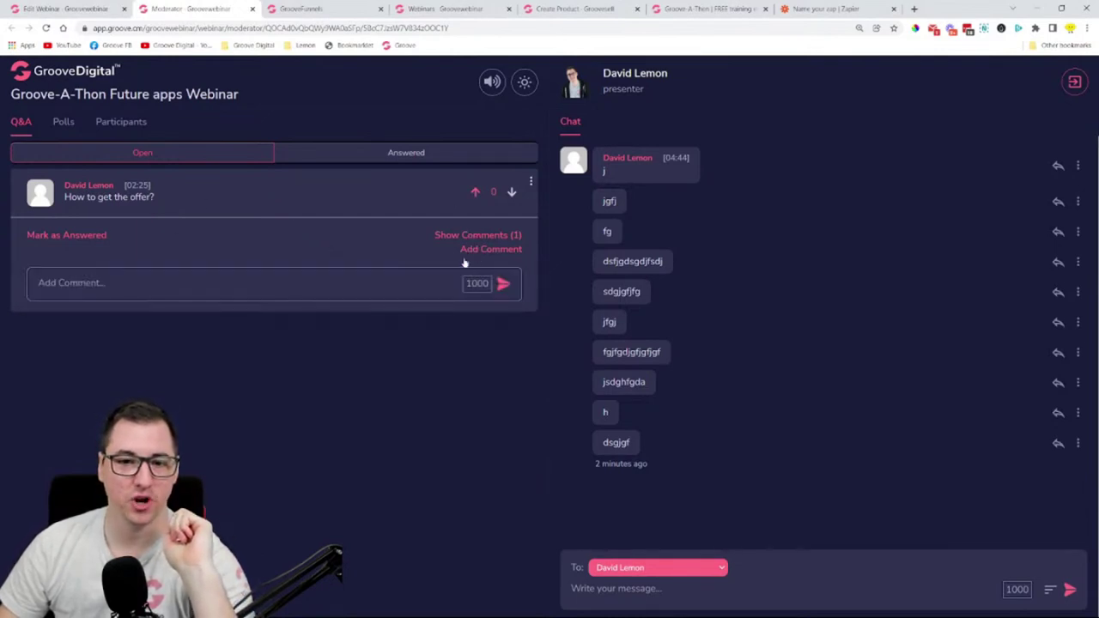
pyautogui.write('This is the answer')
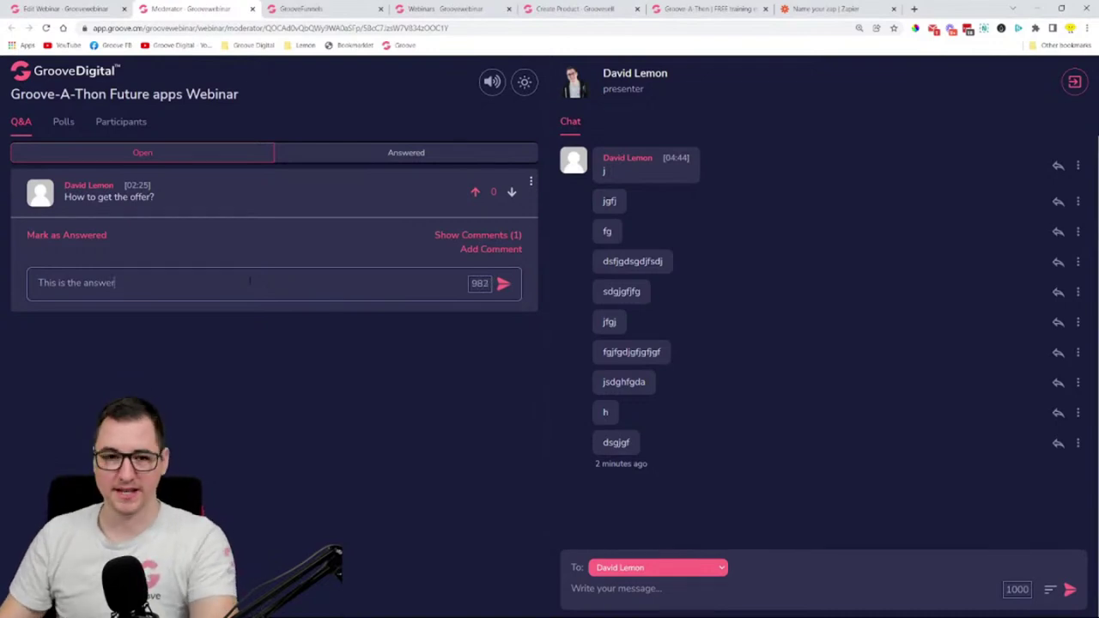
pyautogui.press('Return')
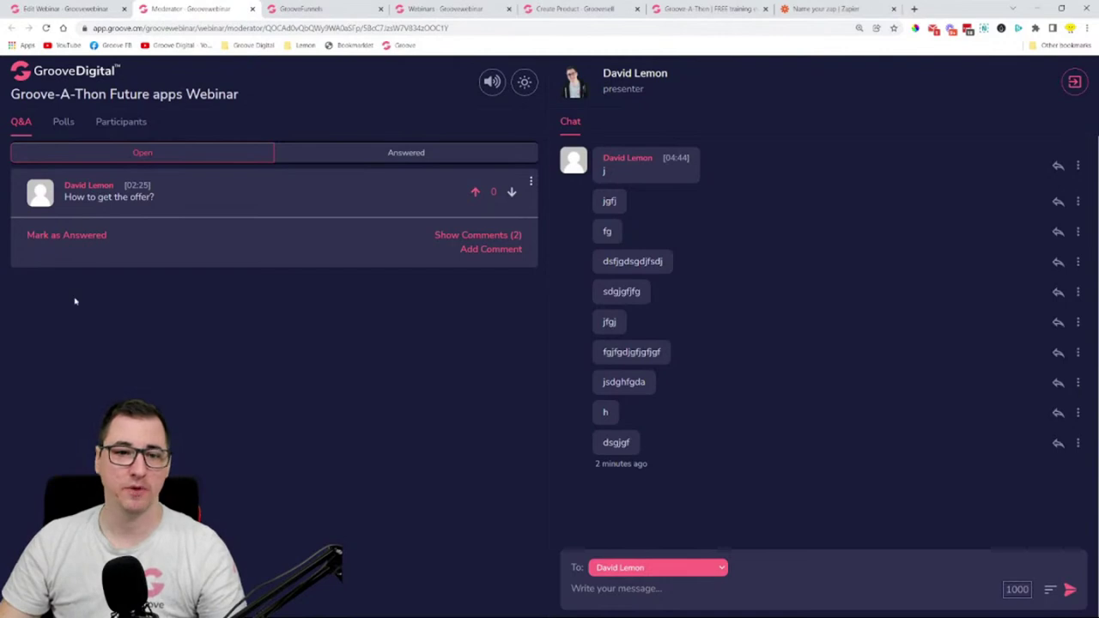
# - Mark the offer question as answered and compare the answered and open question lists
pyautogui.click(61, 237)
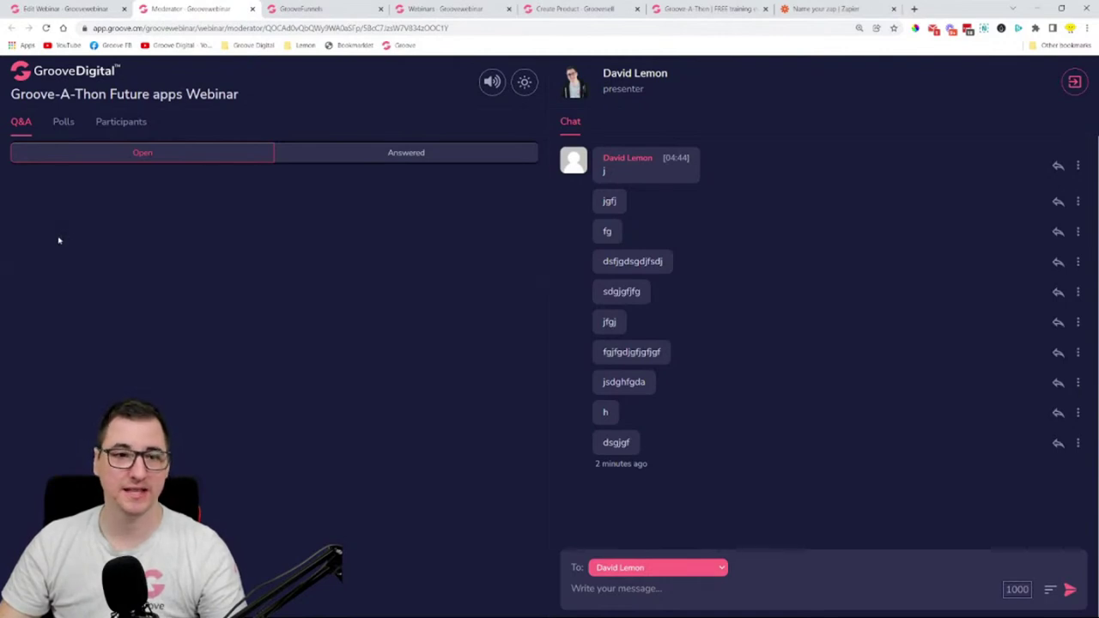
pyautogui.click(404, 155)
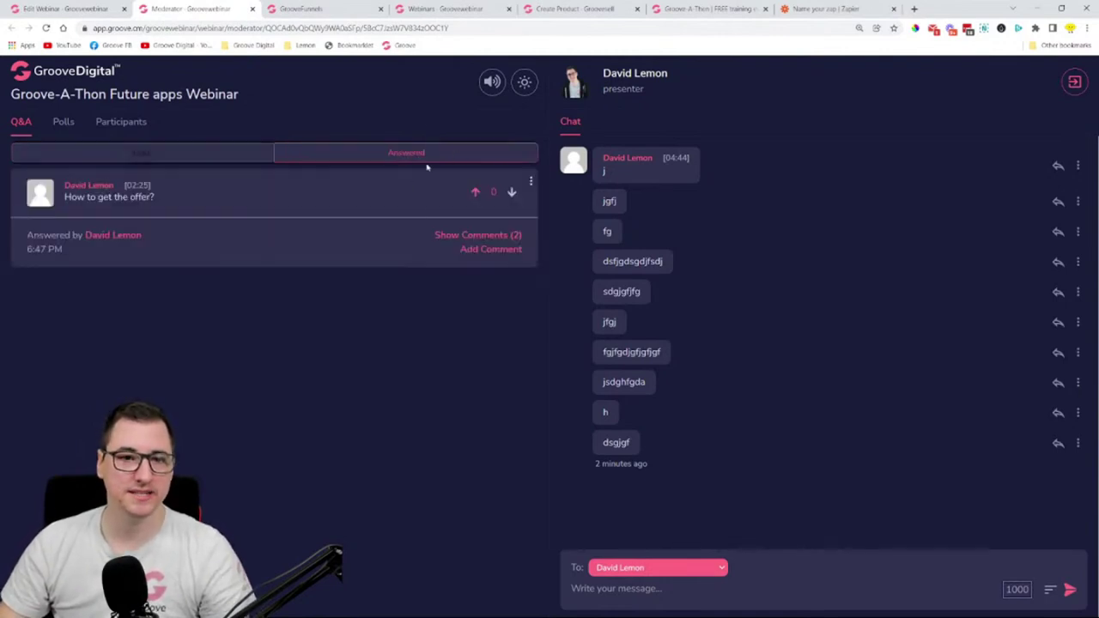
pyautogui.click(179, 162)
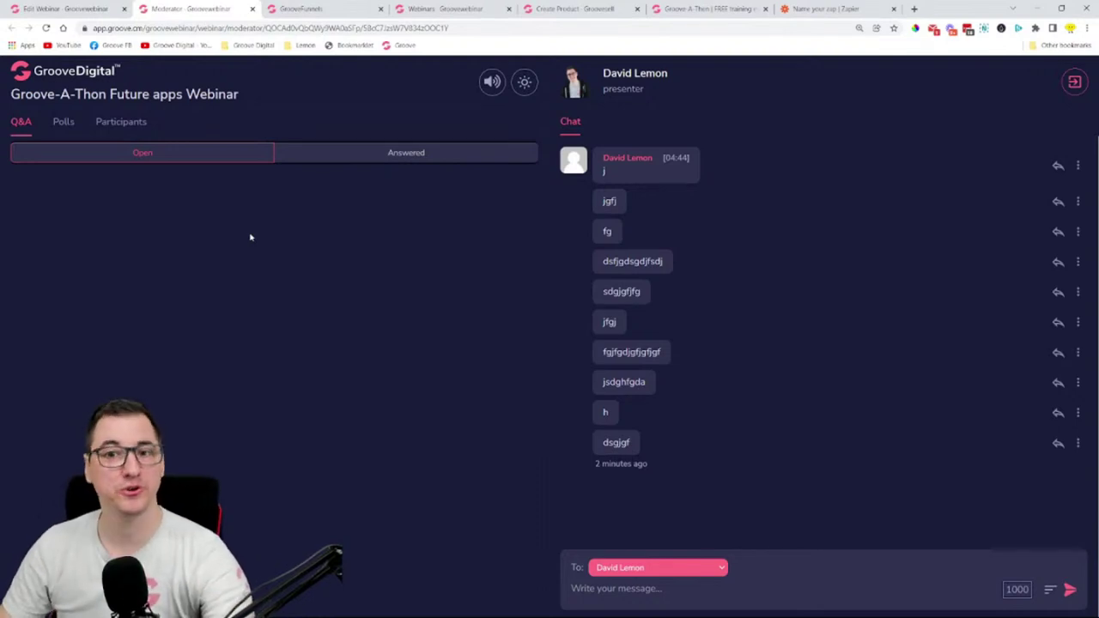
# - Select the chat and answered-question timestamps, then show the empty Polls panel
pyautogui.moveTo(663, 158); pyautogui.dragTo(685, 193)
pyautogui.click(323, 153)
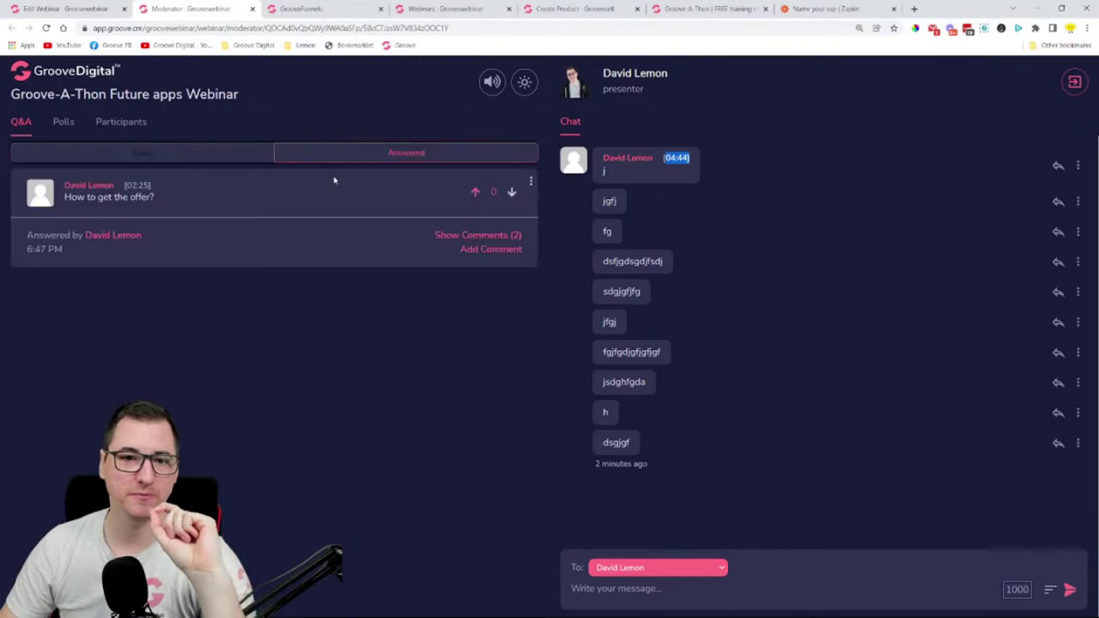
pyautogui.moveTo(120, 190); pyautogui.dragTo(163, 188)
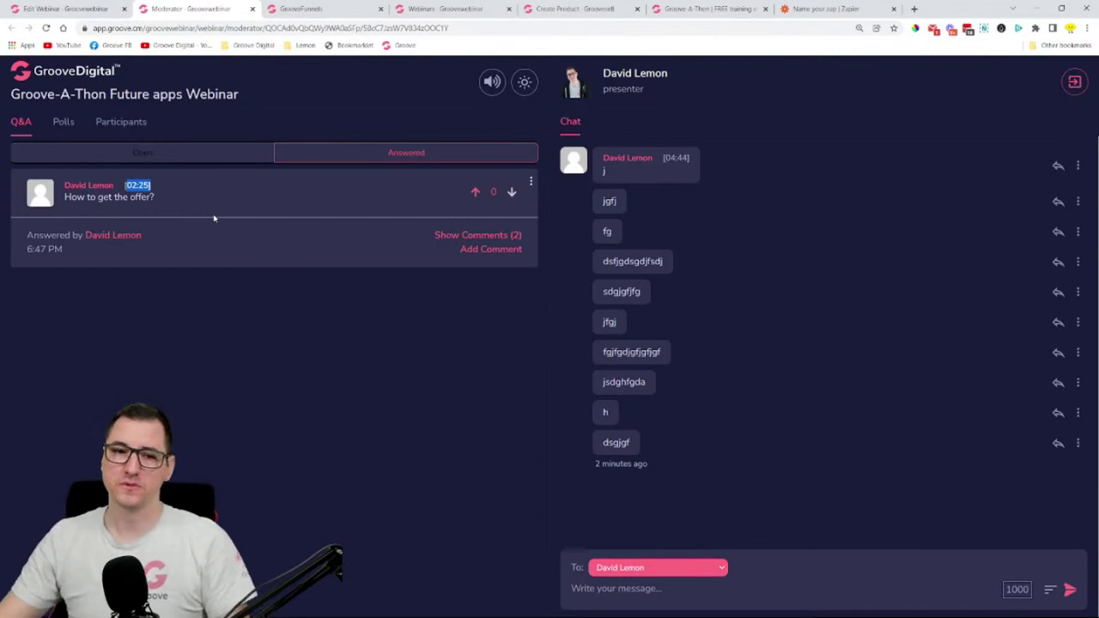
pyautogui.click(246, 215)
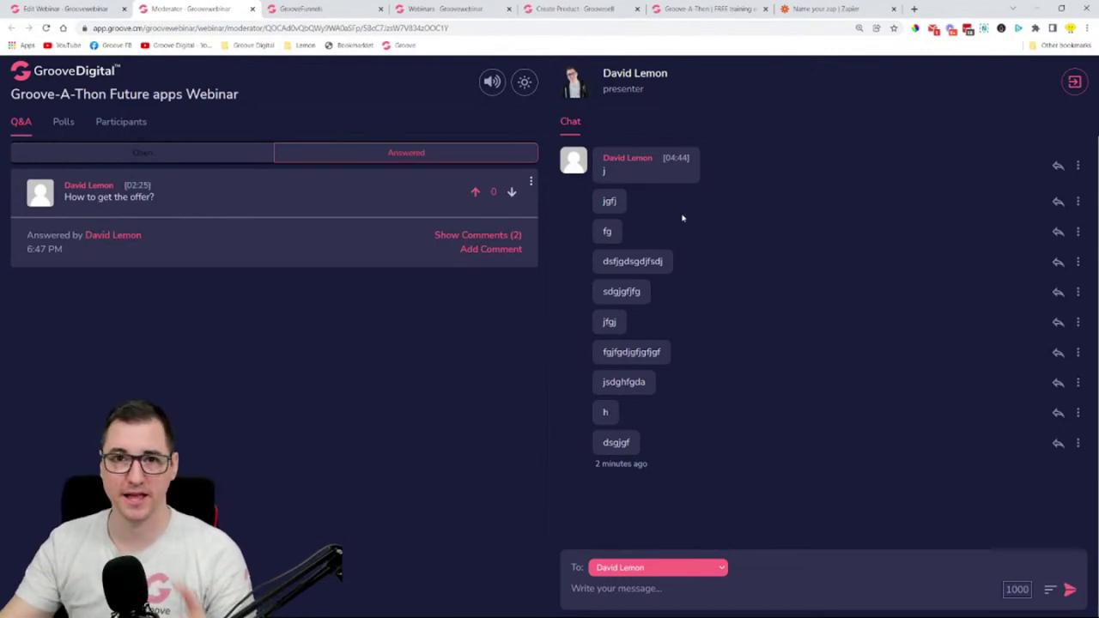
pyautogui.click(71, 128)
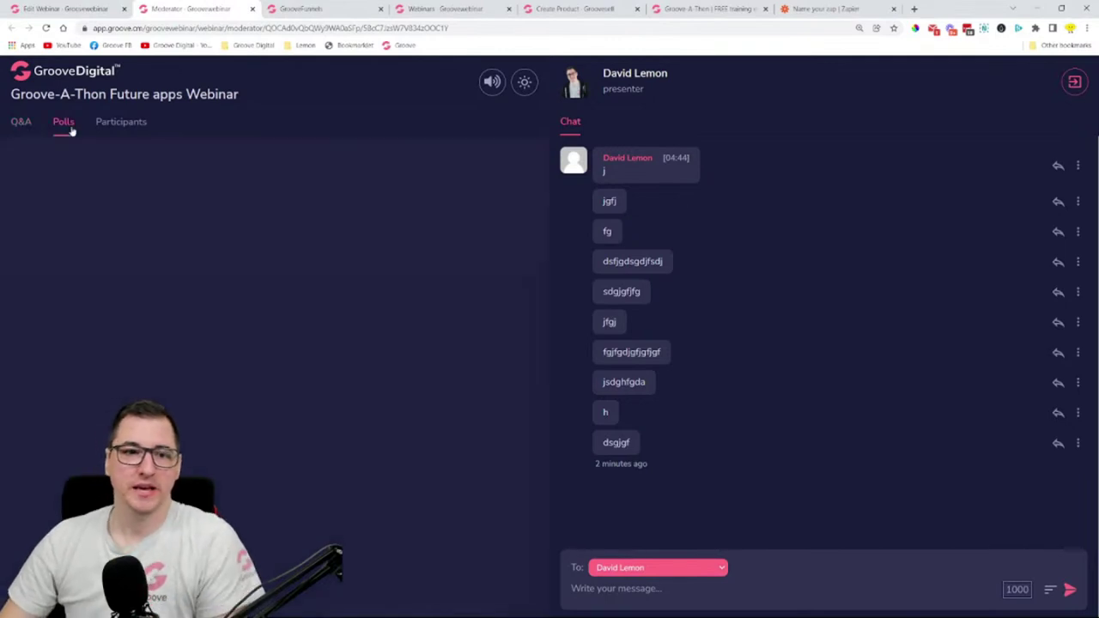
# - Check the host and attendee lists, return to Q&A, and toggle the room sound off and on
pyautogui.click(139, 131)
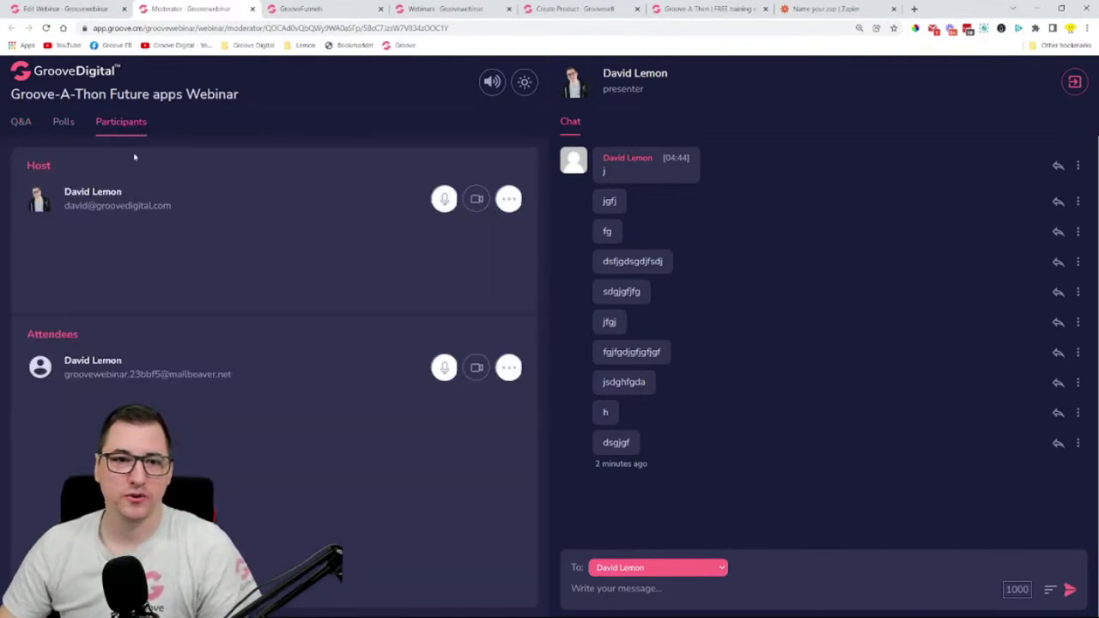
pyautogui.tripleClick(426, 180)
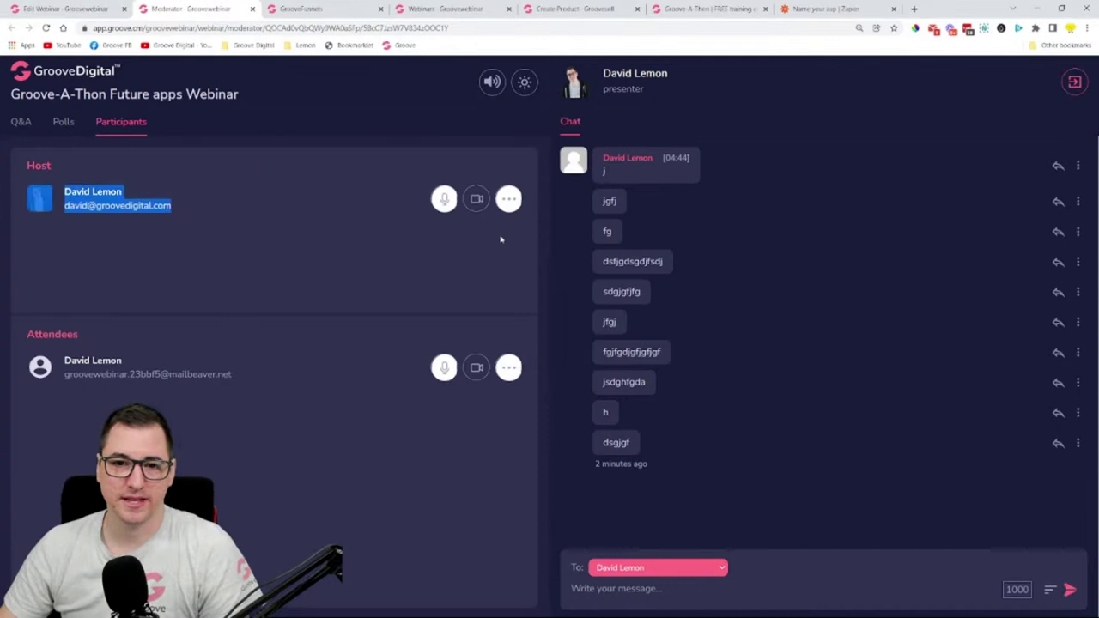
pyautogui.click(500, 236)
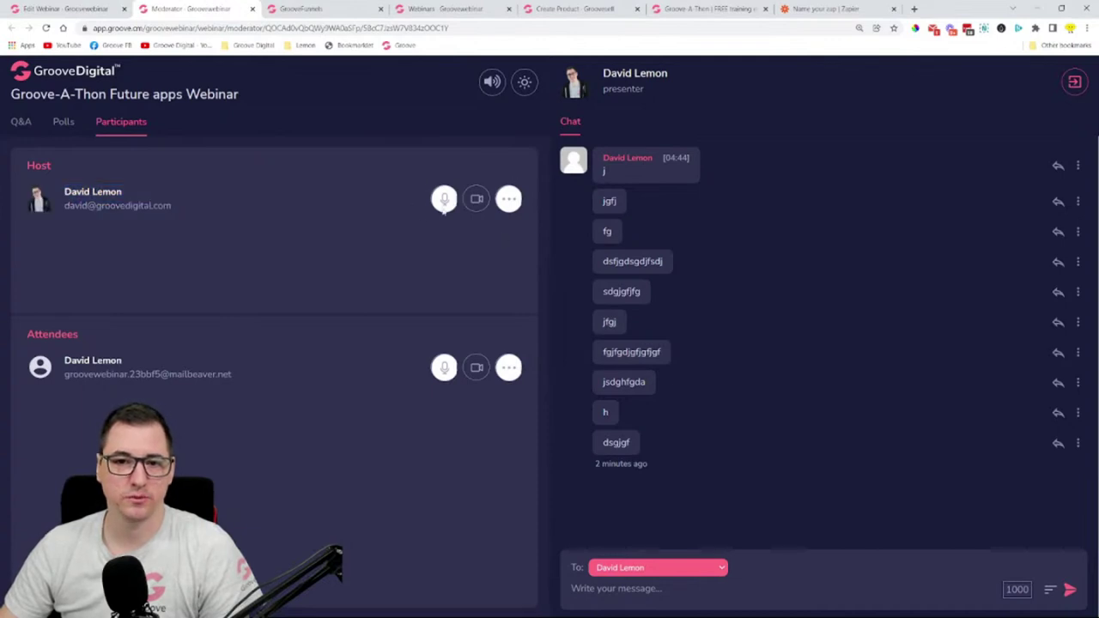
pyautogui.click(22, 124)
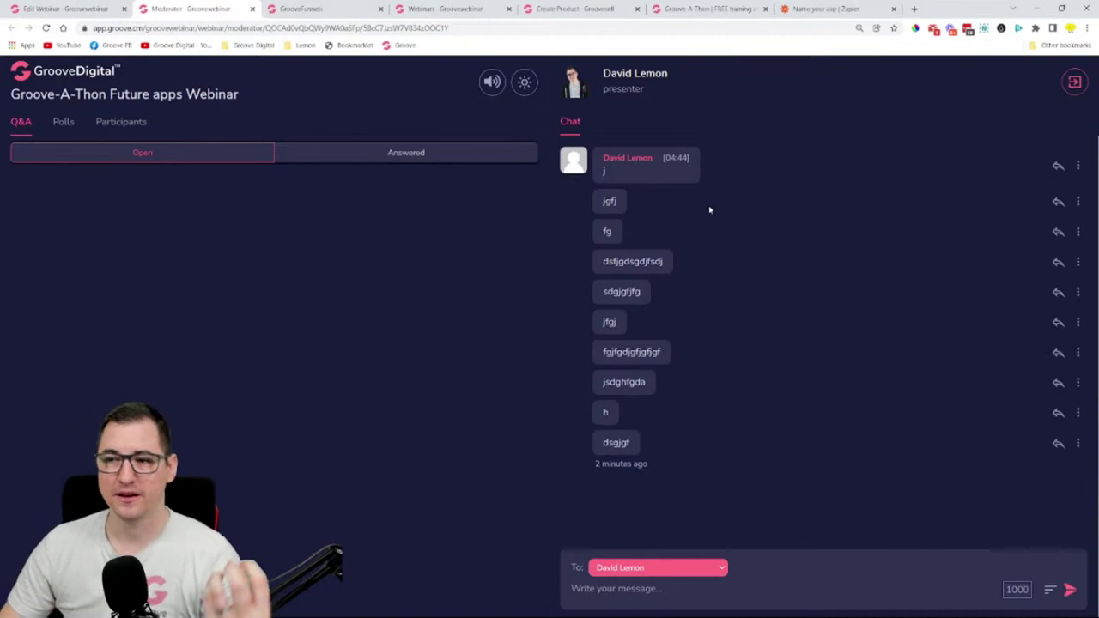
pyautogui.click(494, 84)
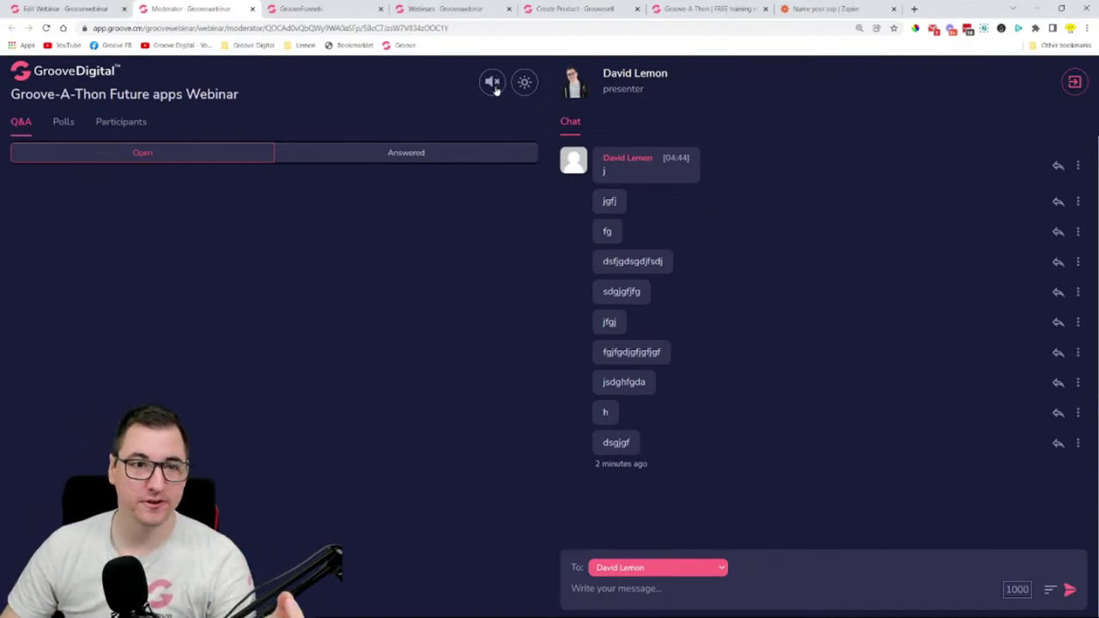
pyautogui.click(494, 84)
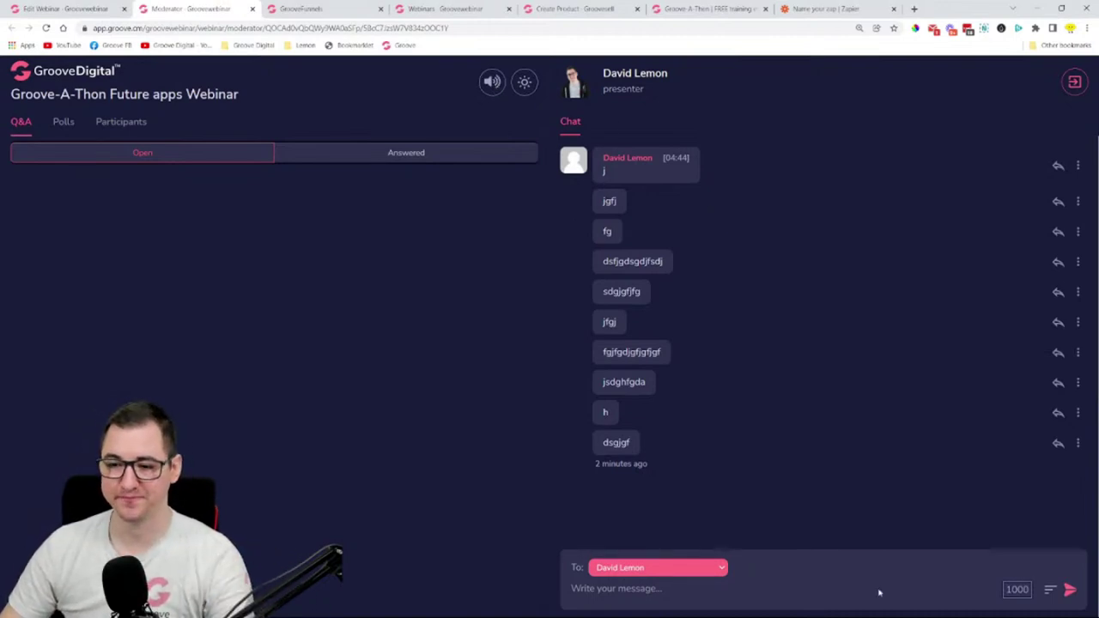
# - Insert the webinar replay automated response into the message and screenshot the chat area
pyautogui.click(1050, 590)
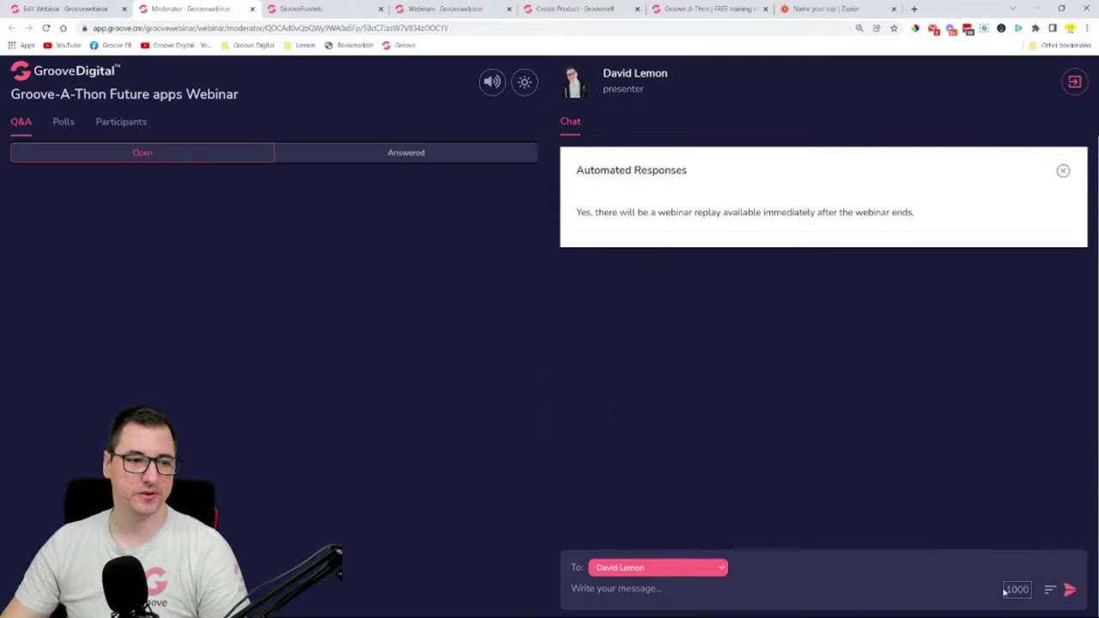
pyautogui.moveTo(1007, 589); pyautogui.dragTo(1031, 591)
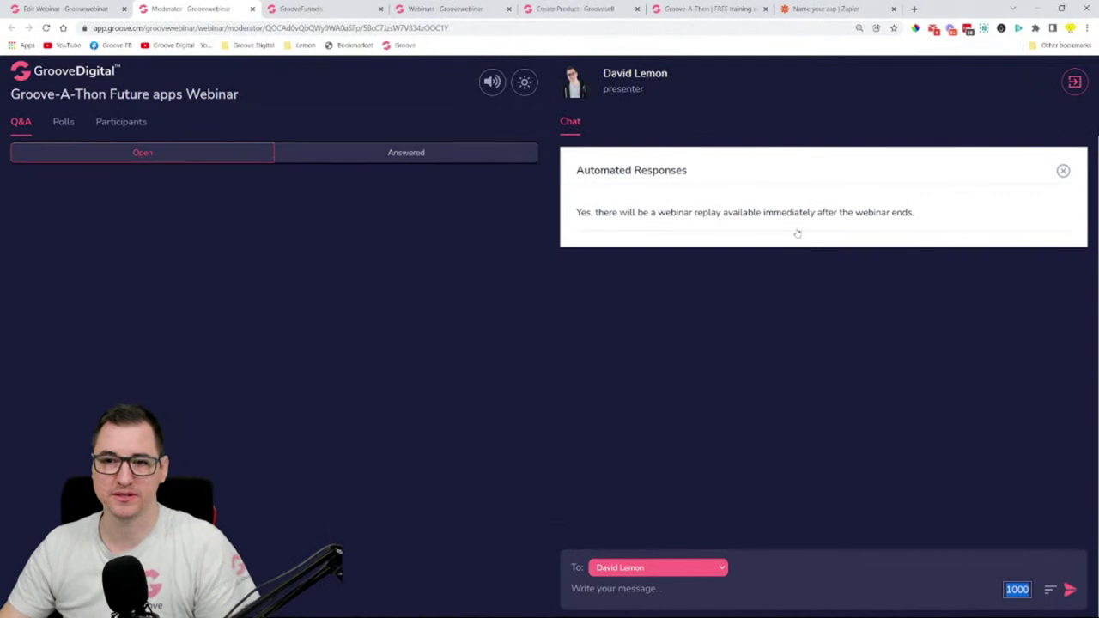
pyautogui.click(795, 214)
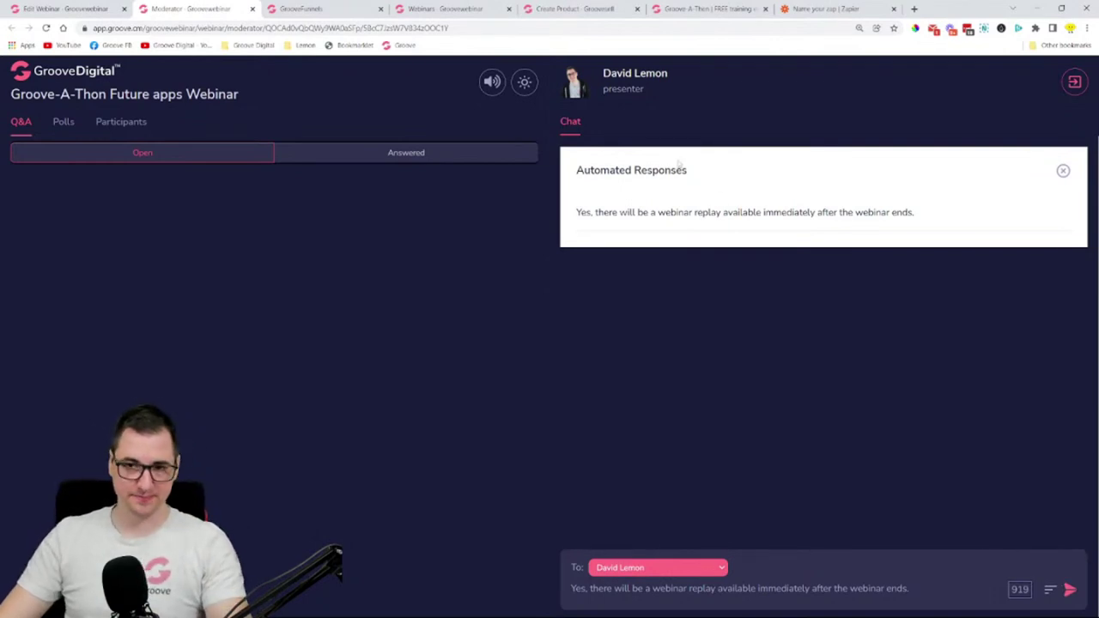
pyautogui.press('super+shift+s')
pyautogui.moveTo(535, 88); pyautogui.dragTo(1094, 289)
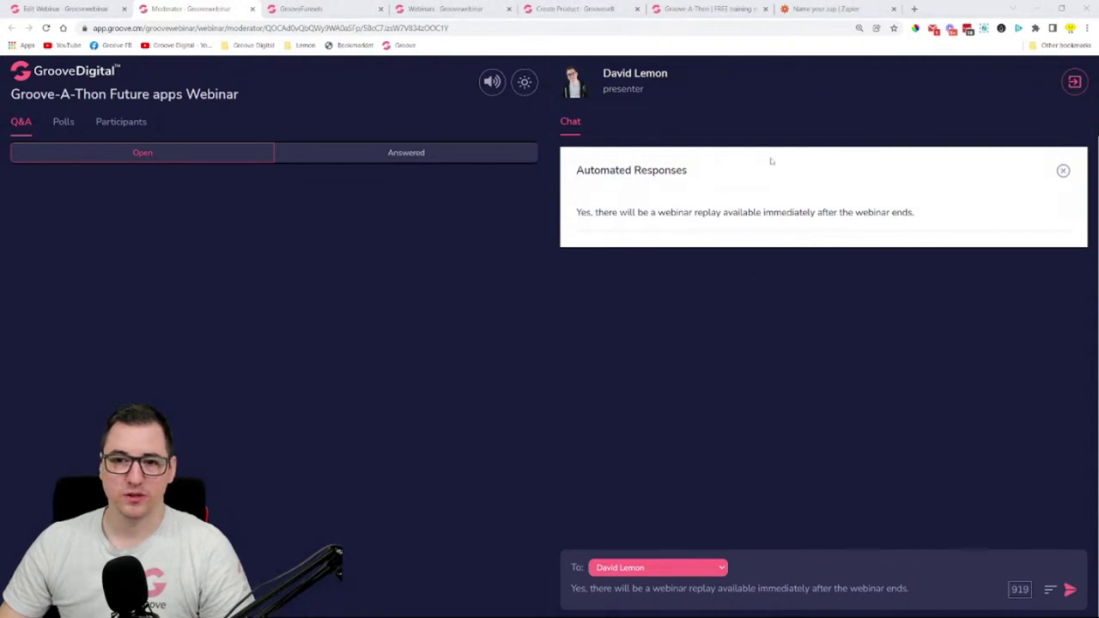
# - Close the automated responses list and send the replay message to Everyone
pyautogui.click(1064, 173)
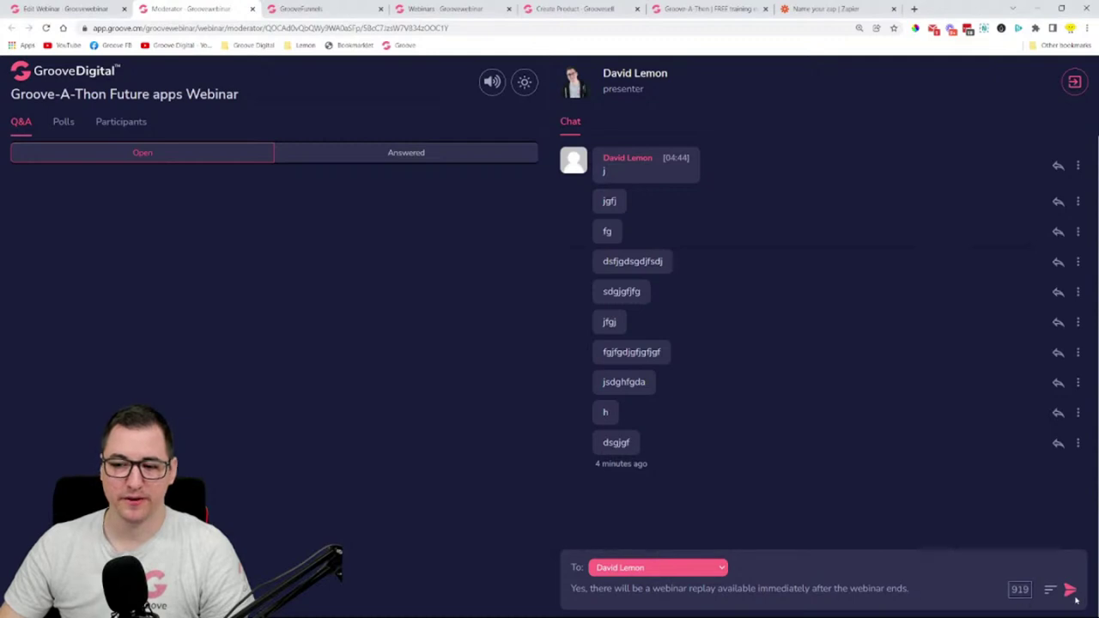
pyautogui.press('Return')
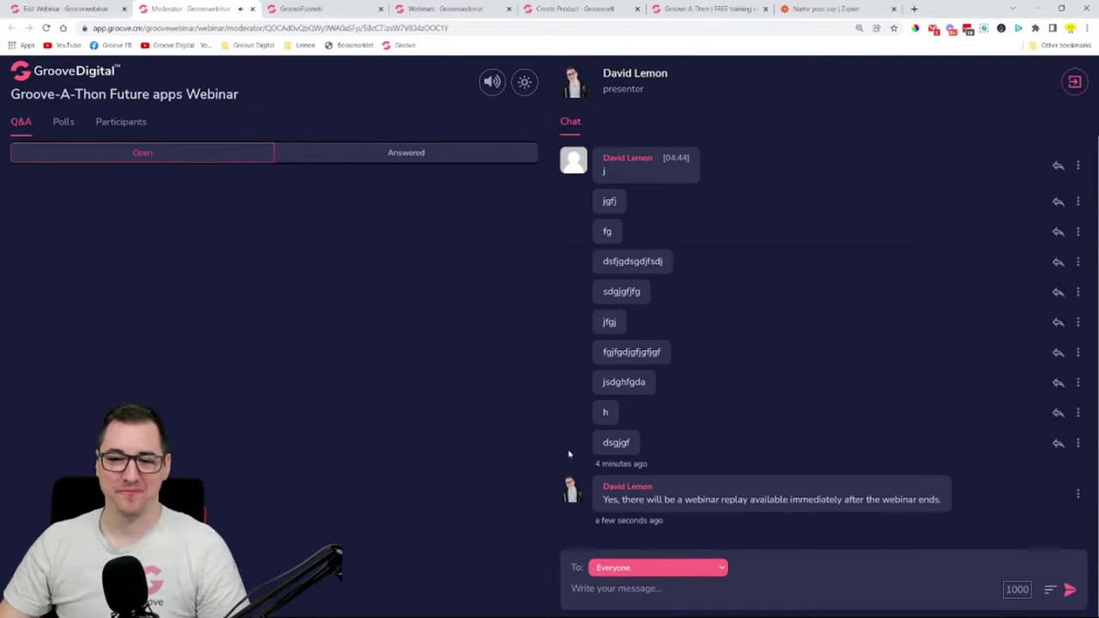
pyautogui.moveTo(612, 499); pyautogui.dragTo(965, 499)
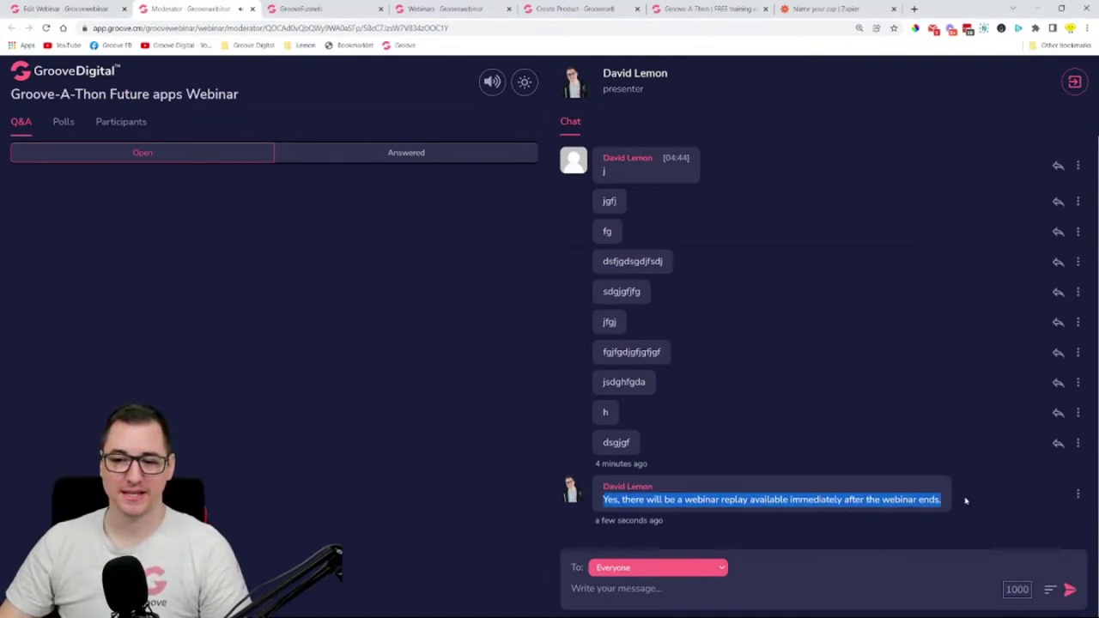
pyautogui.click(976, 510)
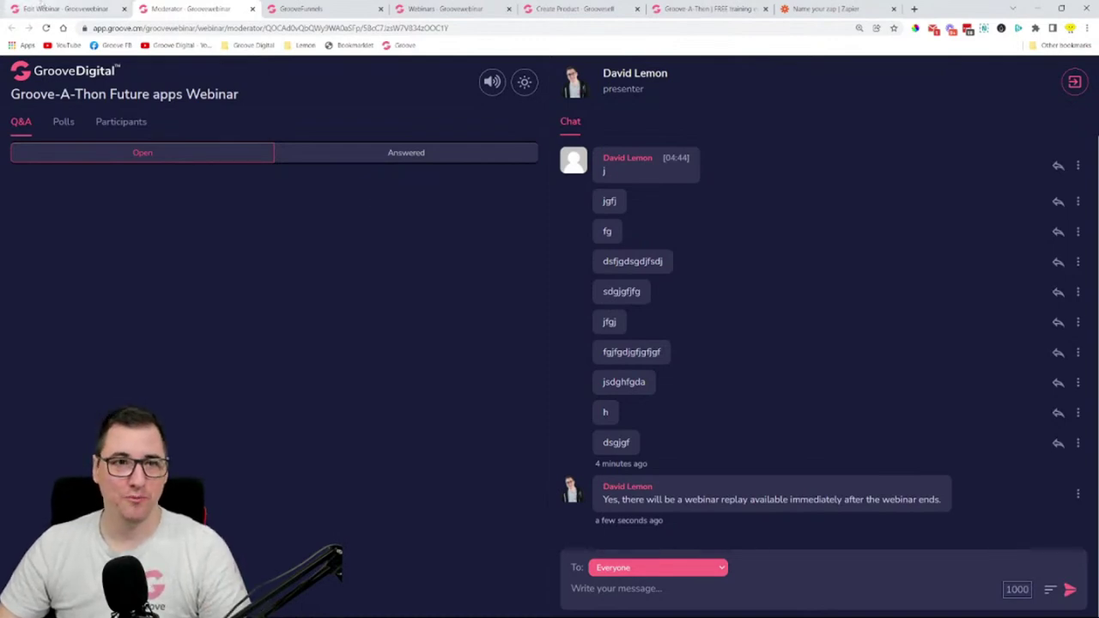
pyautogui.click(34, 9)
# - Compare the registration button, form and widget embed codes, and copy the widget code
pyautogui.click(551, 406)
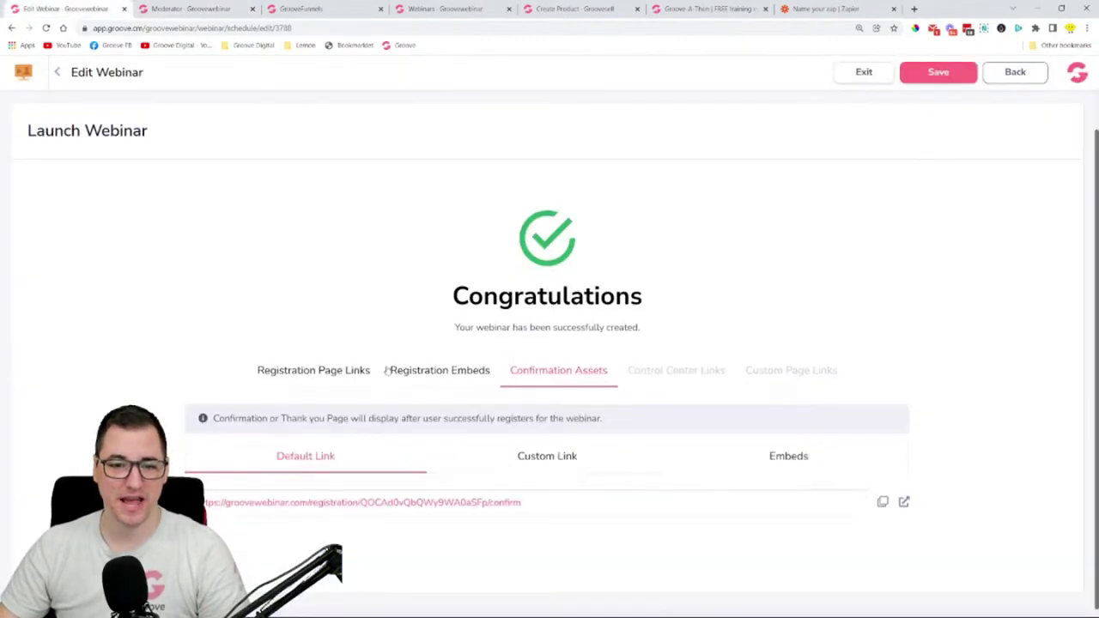
pyautogui.click(434, 378)
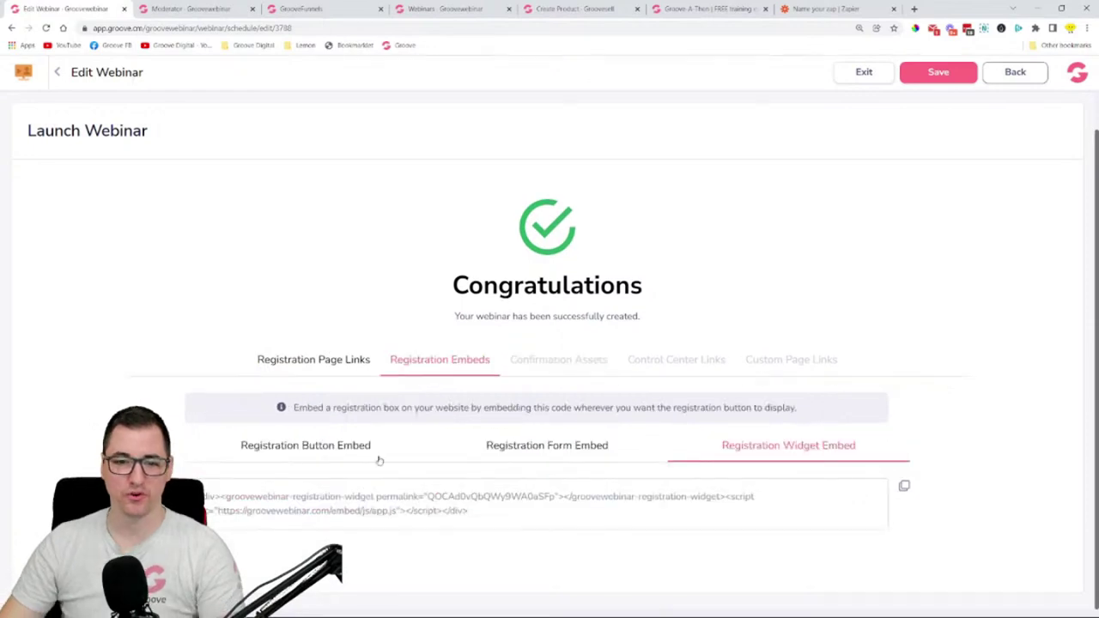
pyautogui.click(335, 455)
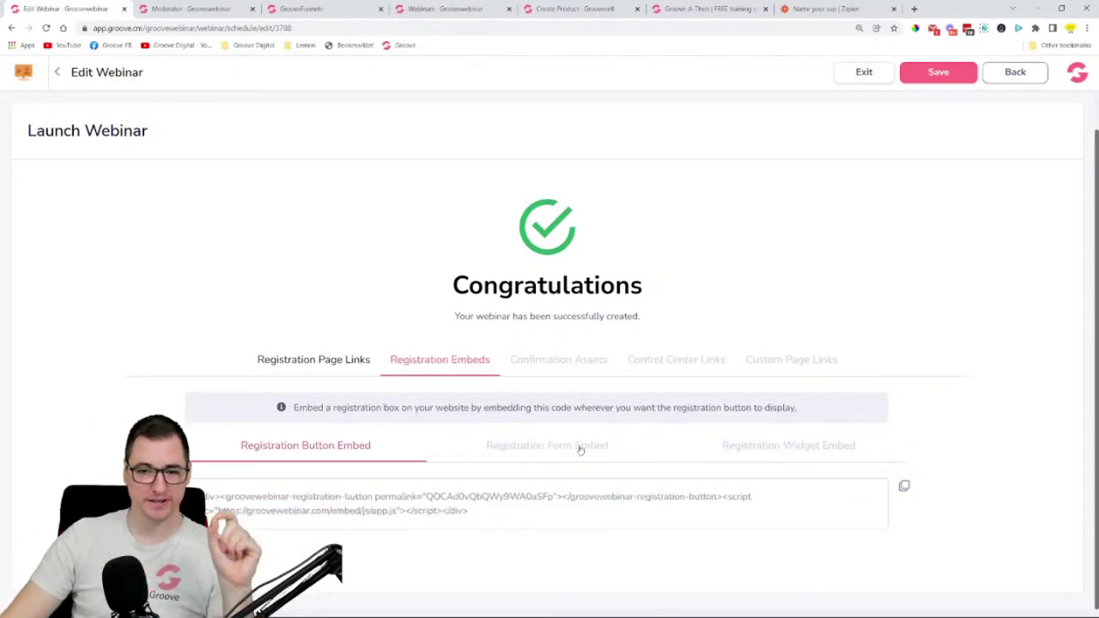
pyautogui.click(580, 450)
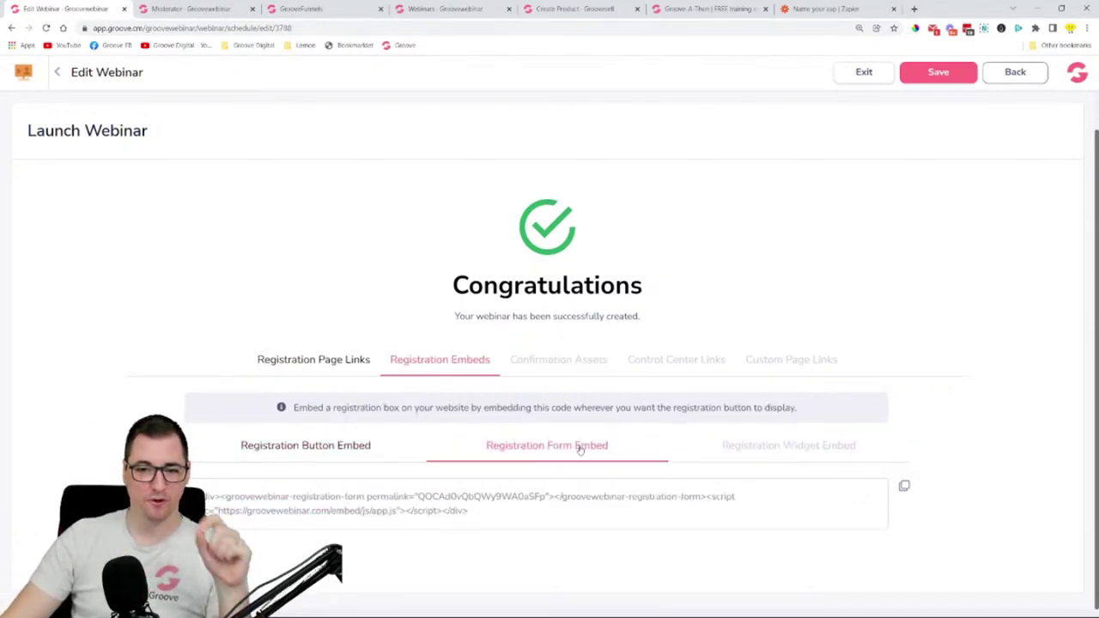
pyautogui.click(756, 455)
pyautogui.click(904, 488)
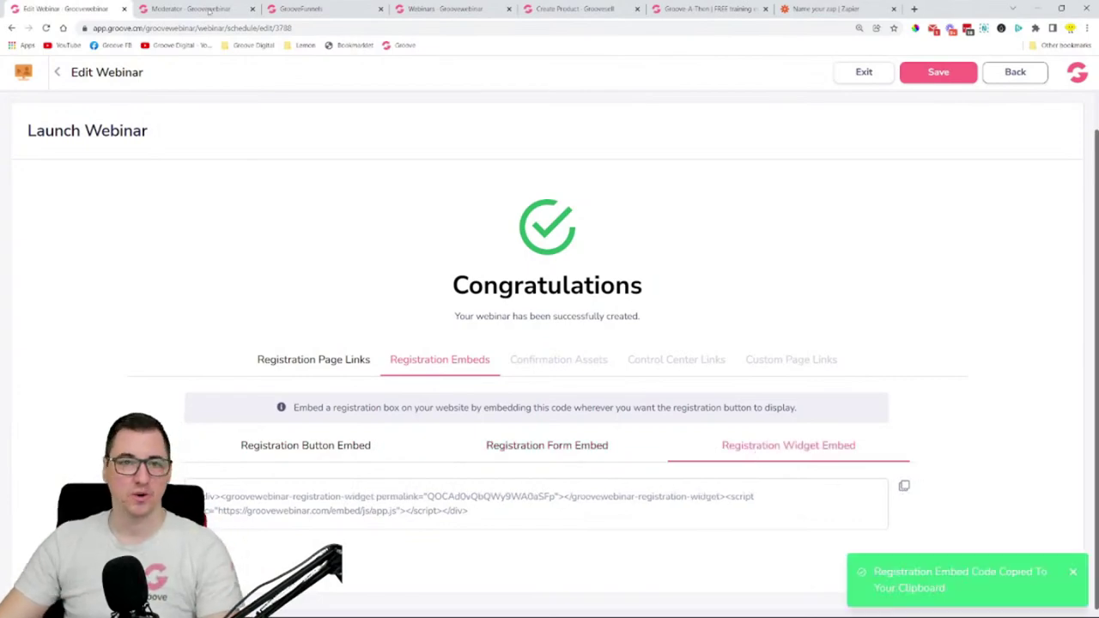
# - In the registration page builder, duplicate the embed block above Claim Your Seat, then undo it
pyautogui.click(300, 9)
pyautogui.scroll(-10, 446, 208)
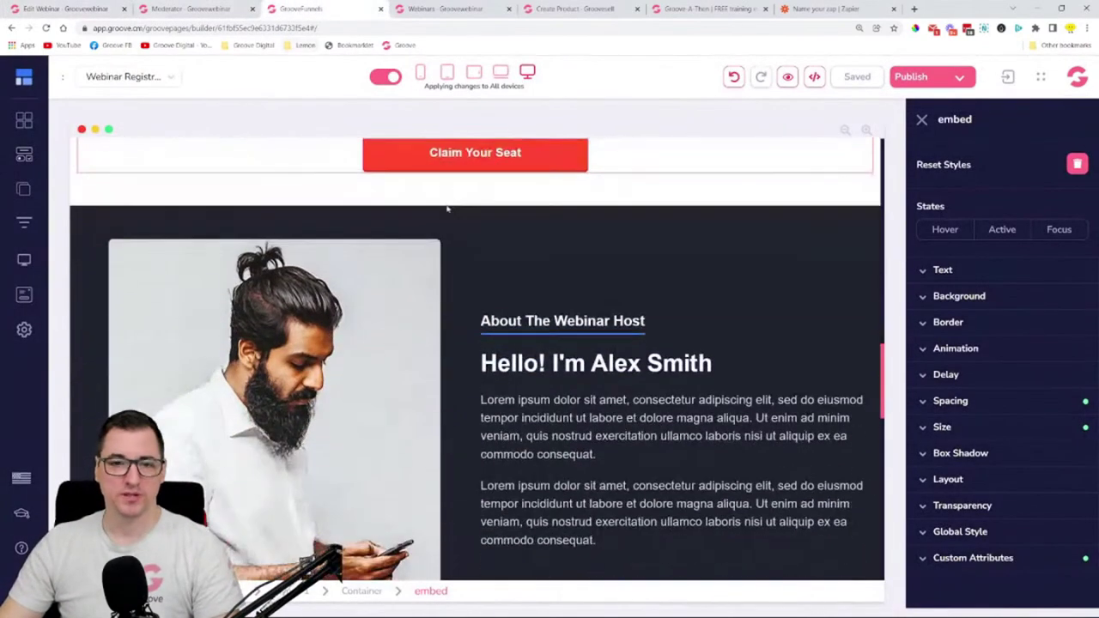
pyautogui.scroll(10, 95, 274)
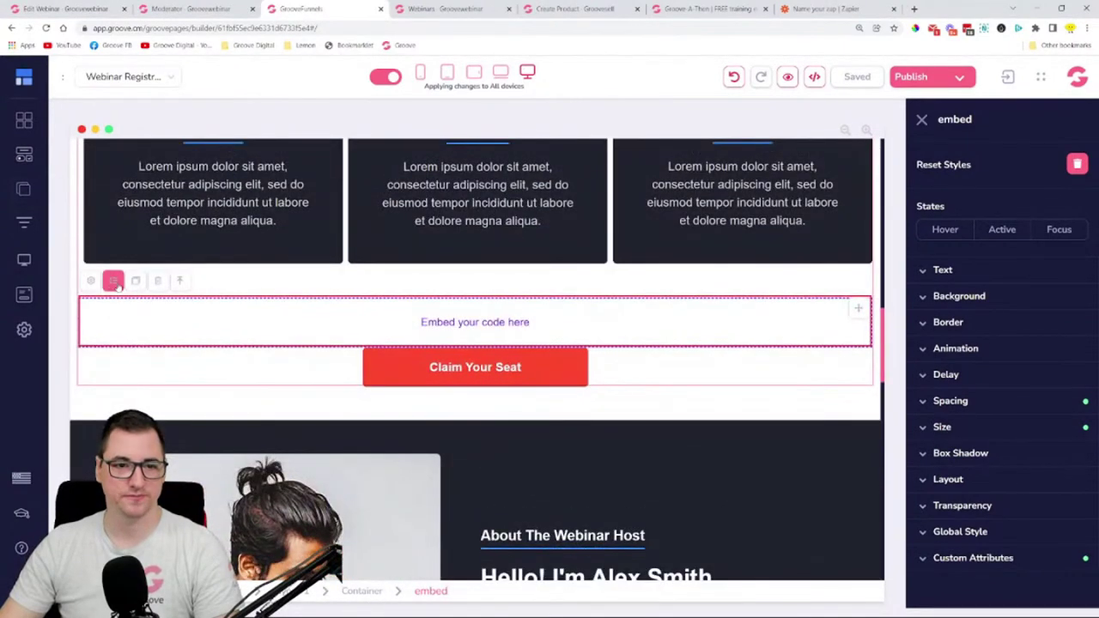
pyautogui.click(113, 282)
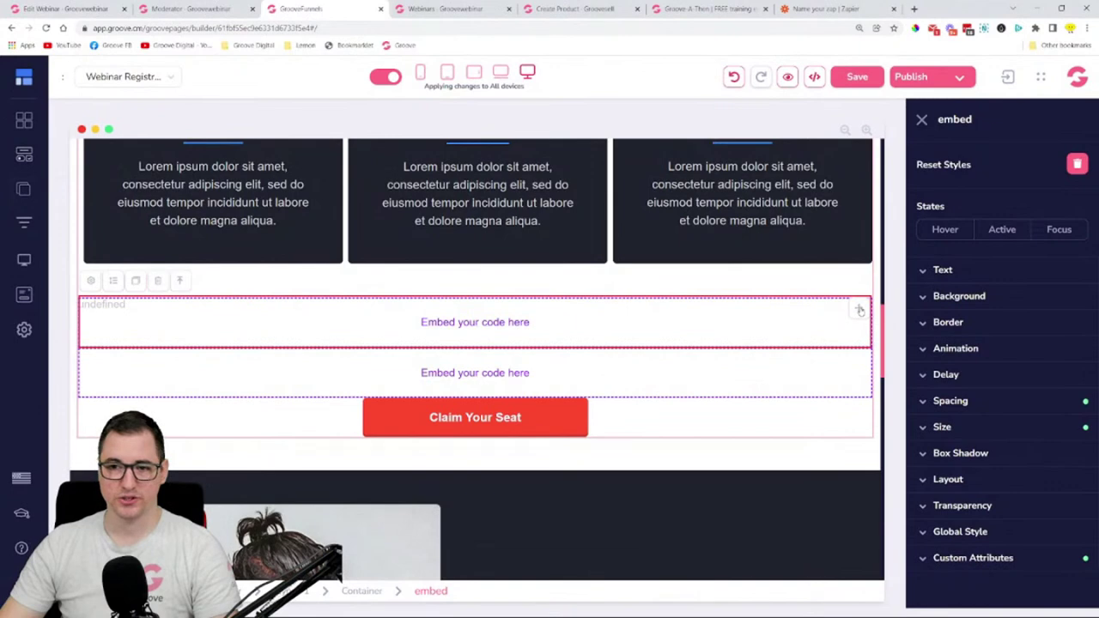
pyautogui.hotkey('ctrl', 'z')
# - Paste the widget code into the embed block's source, save it, and preview the page
pyautogui.scroll(-5, 859, 311)
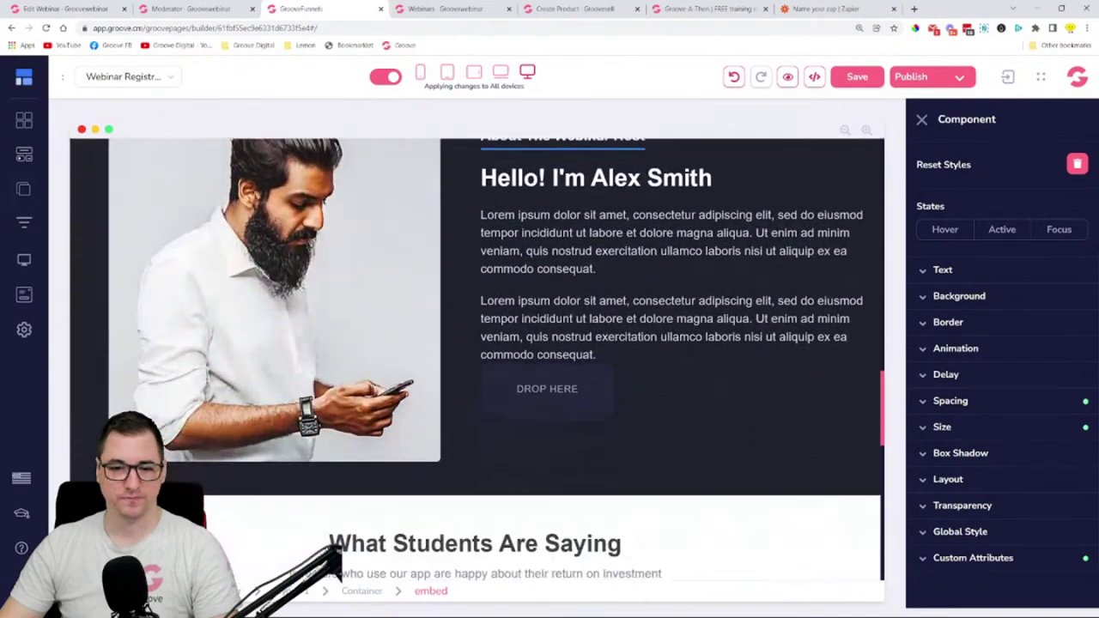
pyautogui.moveTo(533, 388); pyautogui.dragTo(462, 456)
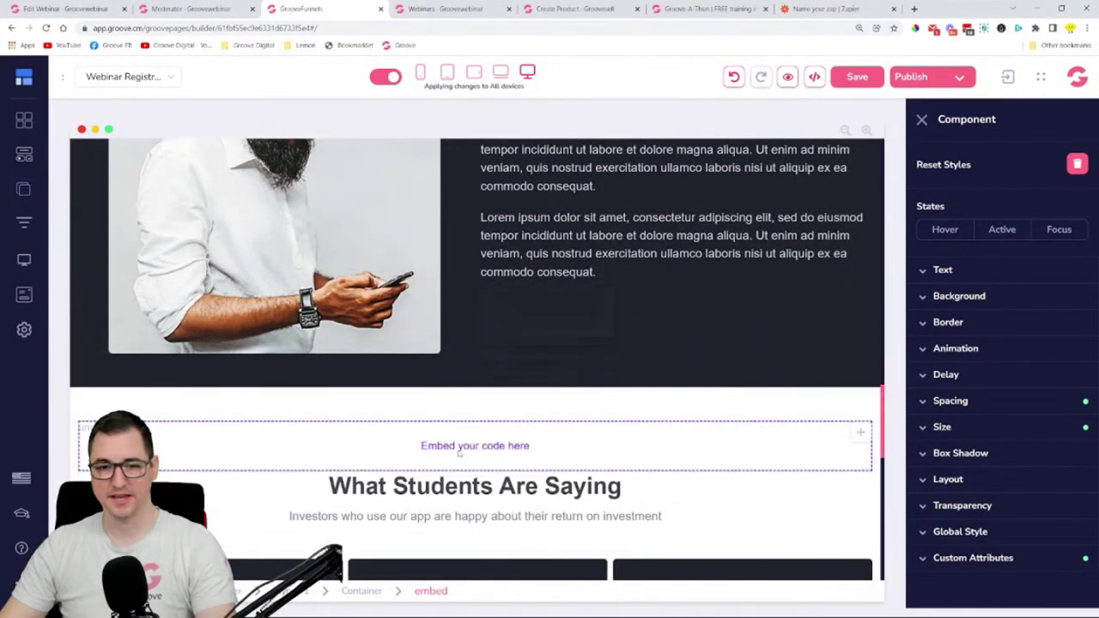
pyautogui.write('<div><groovewebinar-registration-widget permalink="QOCAdHxQbQWy9WA0a5Fp"></groovewebinar-registration-widget><script src="https://groovewebinar.com/embed/js/app.js"></script></div>')
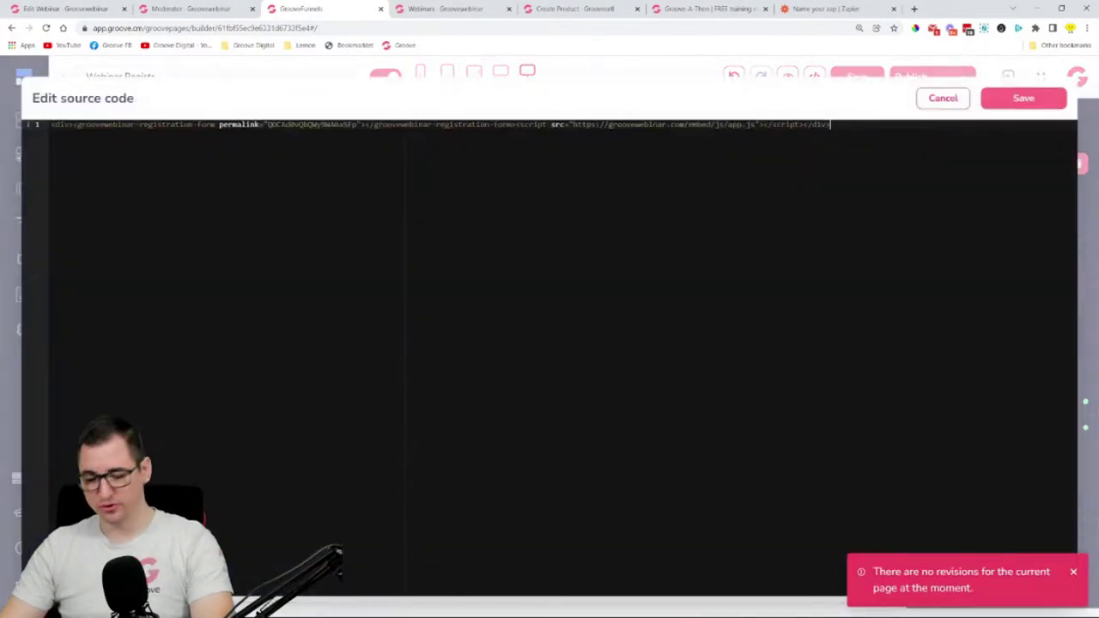
pyautogui.click(1000, 101)
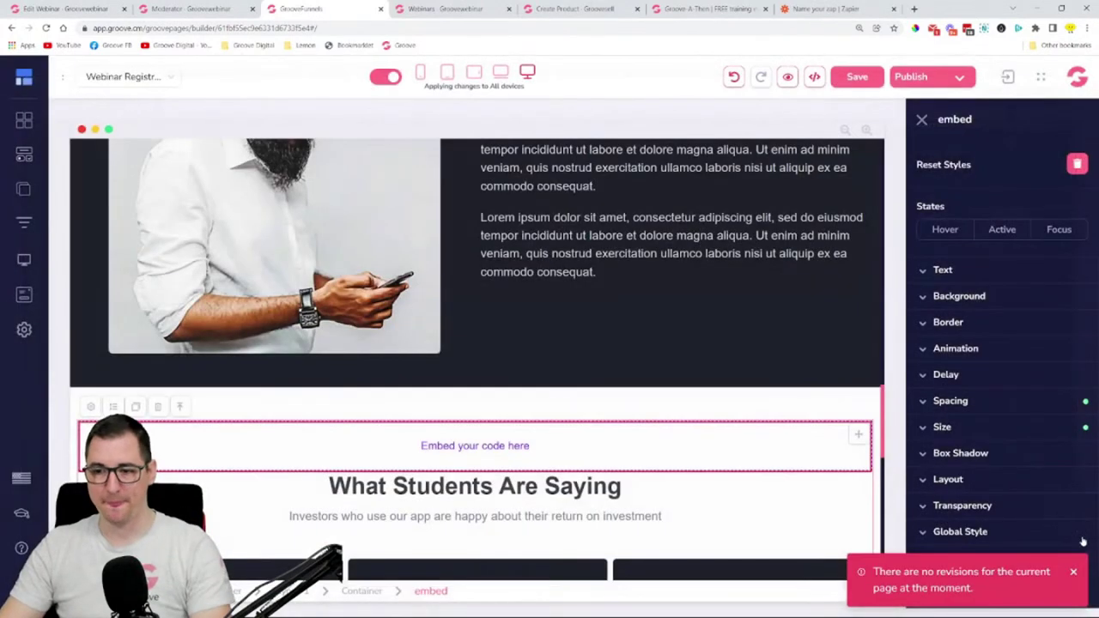
pyautogui.click(1074, 574)
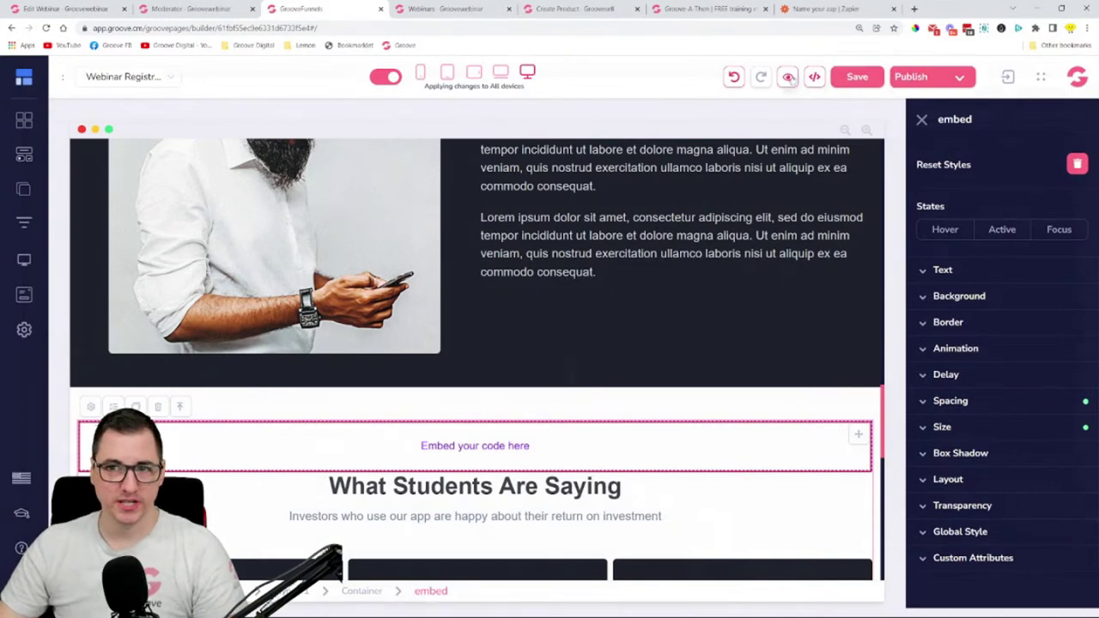
pyautogui.click(788, 77)
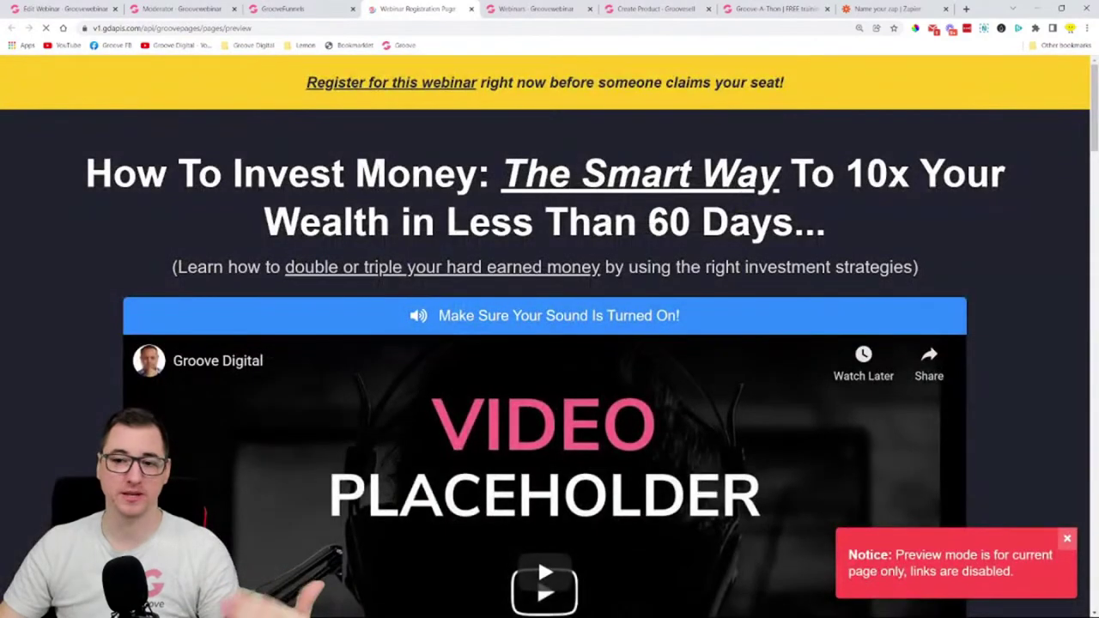
# - Open and close the Register Now popup twice in the preview
pyautogui.scroll(-8, 744, 223)
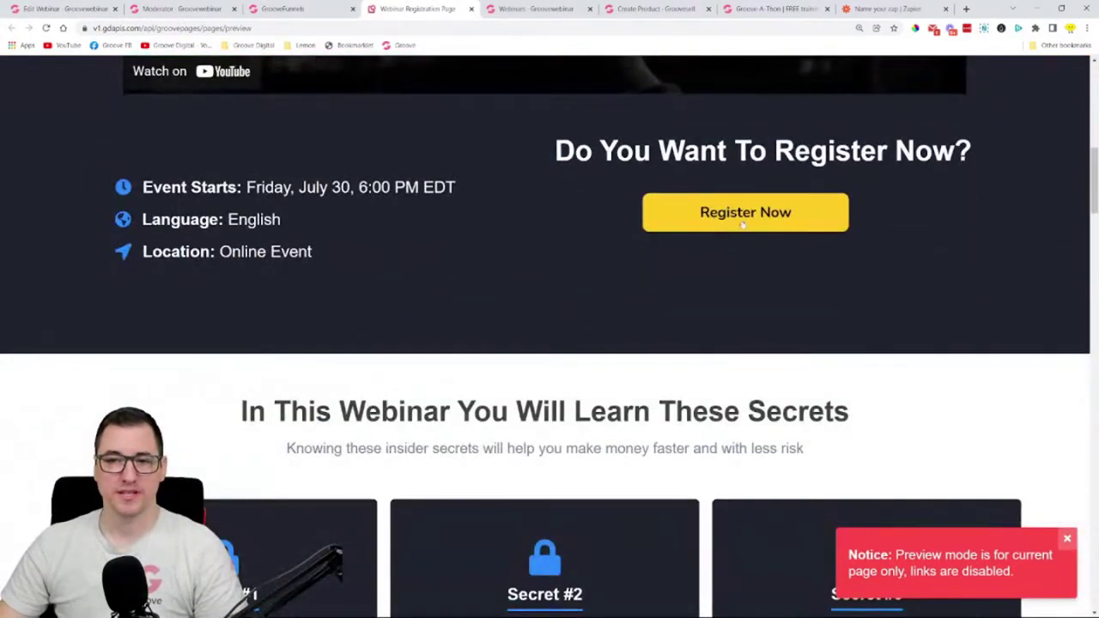
pyautogui.click(744, 221)
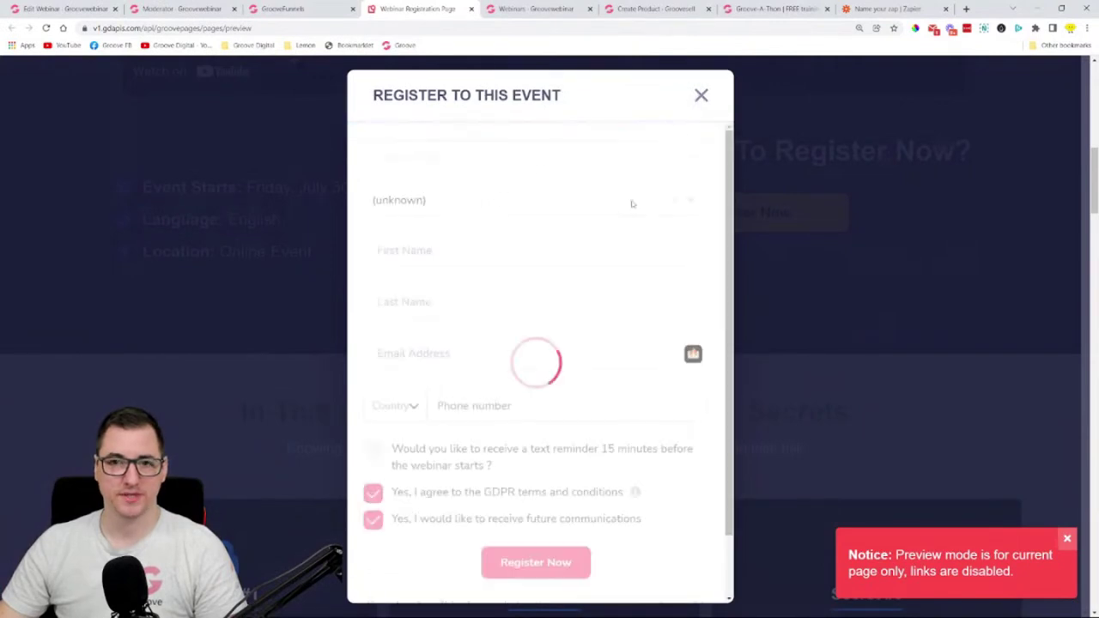
pyautogui.scroll(-2, 618, 287)
pyautogui.scroll(2, 621, 287)
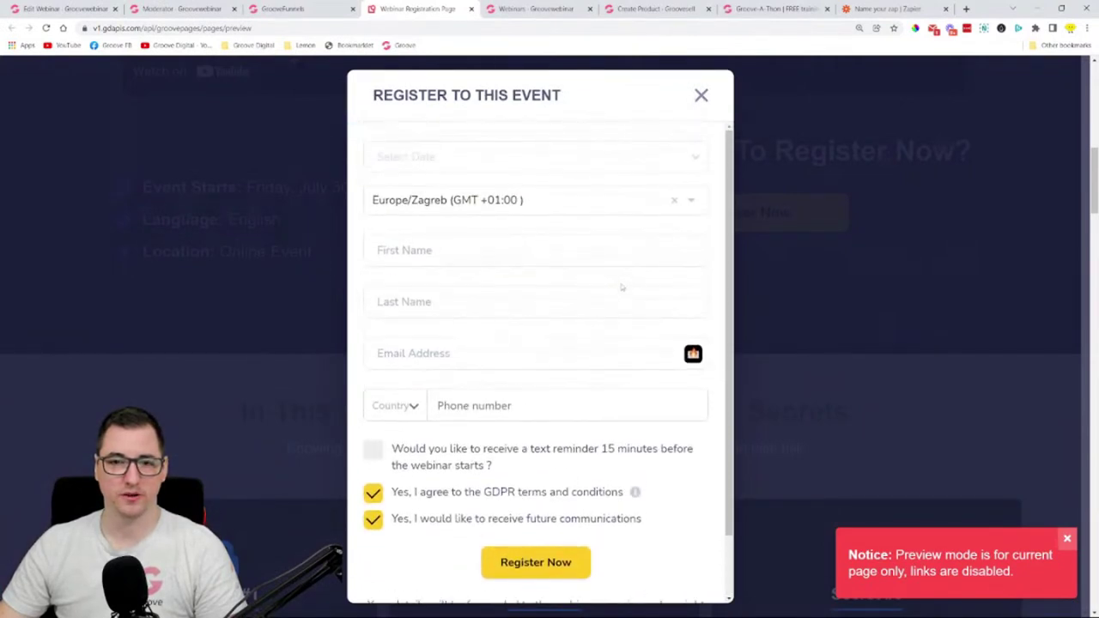
pyautogui.click(702, 95)
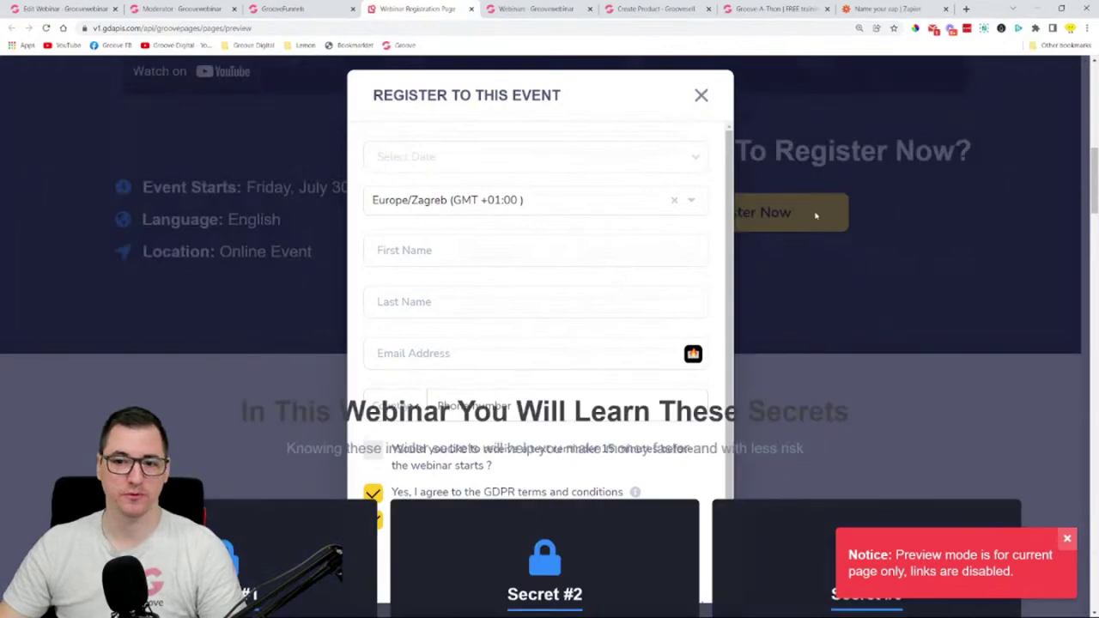
pyautogui.click(816, 215)
pyautogui.scroll(10, 819, 228)
pyautogui.click(701, 95)
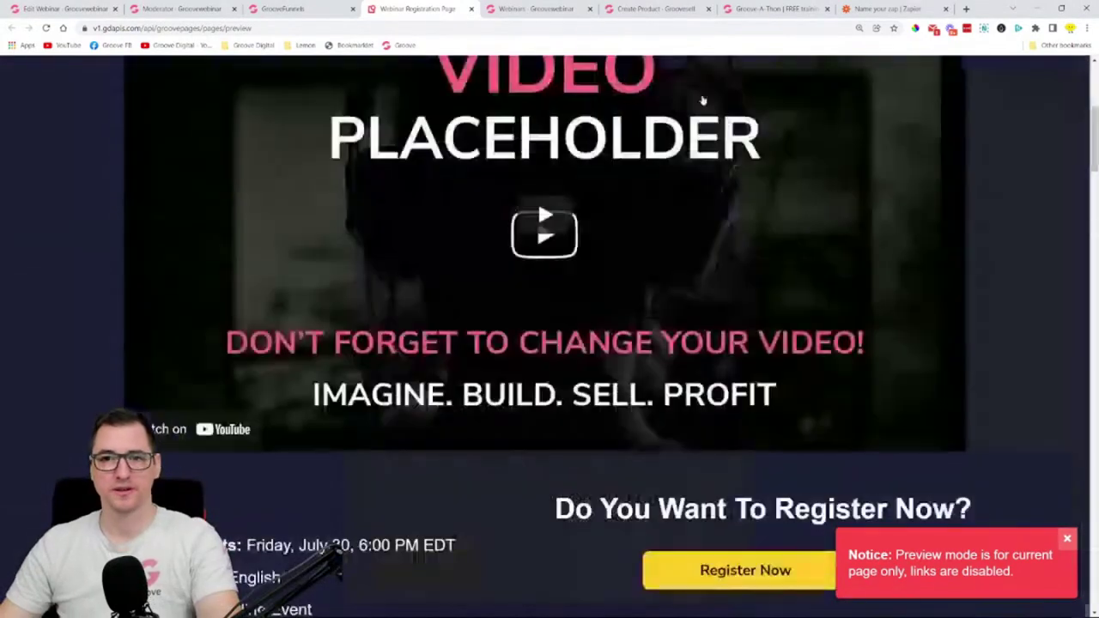
# - Jump to the embedded registration form, inspect it, and close the preview tab
pyautogui.scroll(-15, 702, 101)
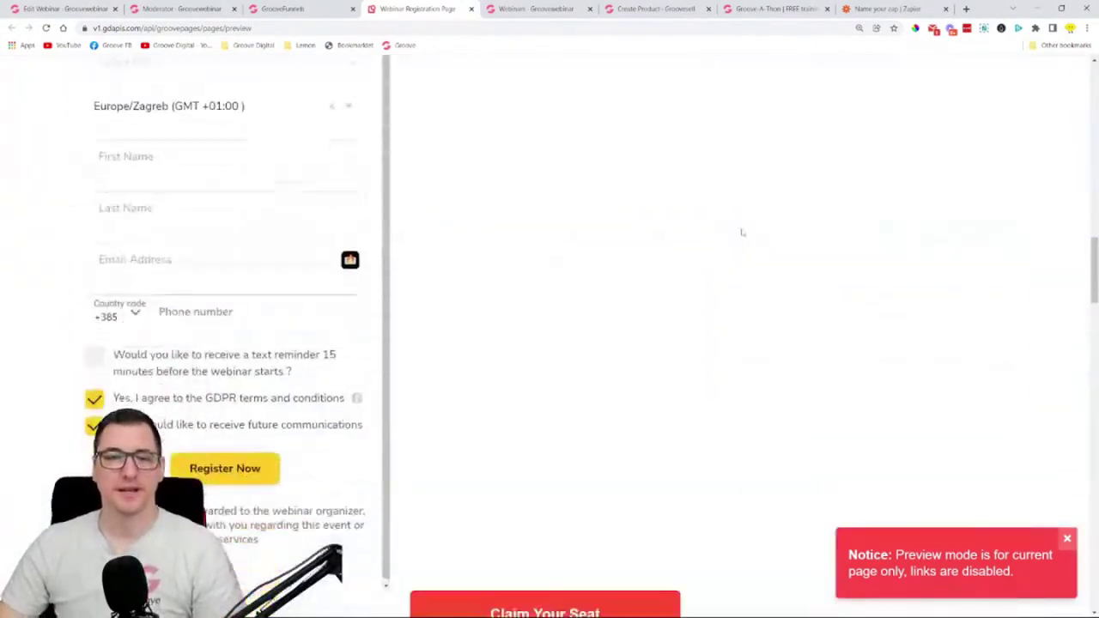
pyautogui.scroll(10, 742, 232)
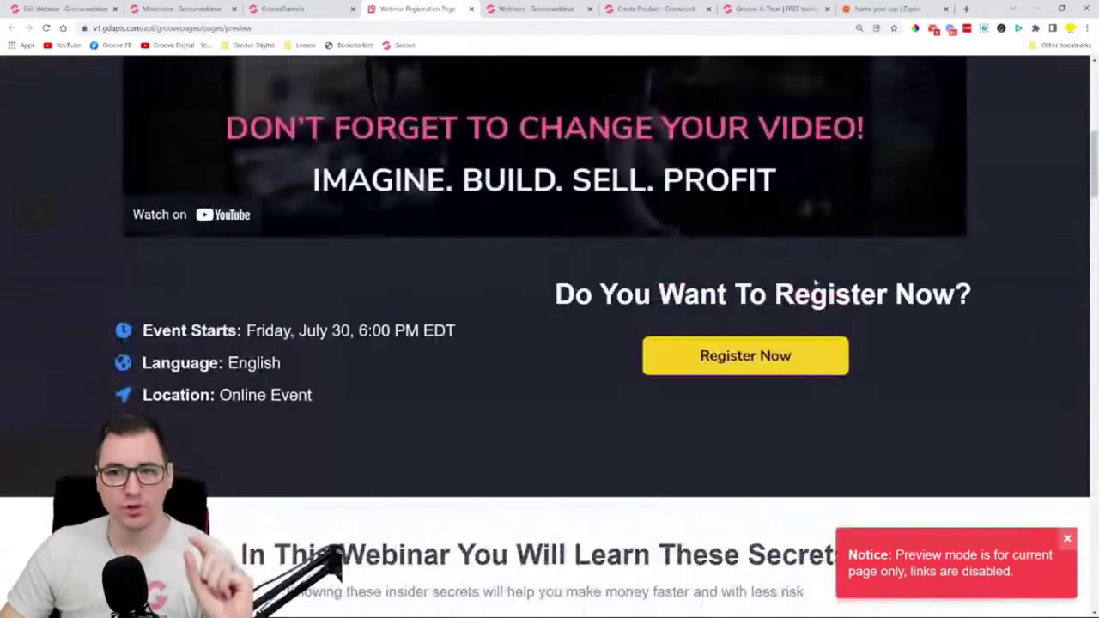
pyautogui.click(732, 362)
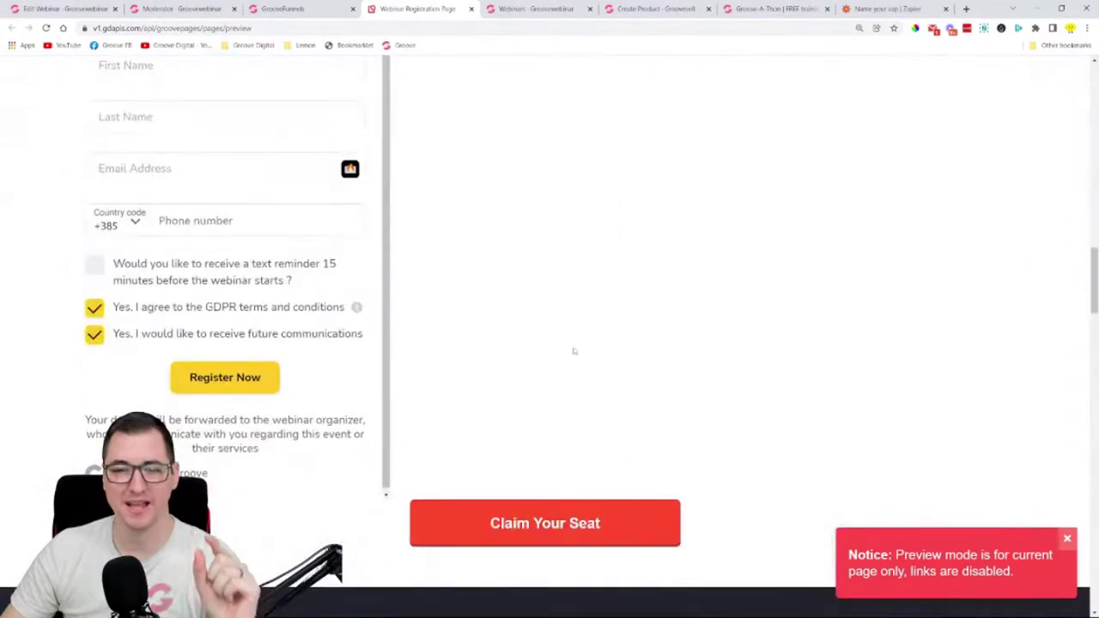
pyautogui.scroll(4, 674, 327)
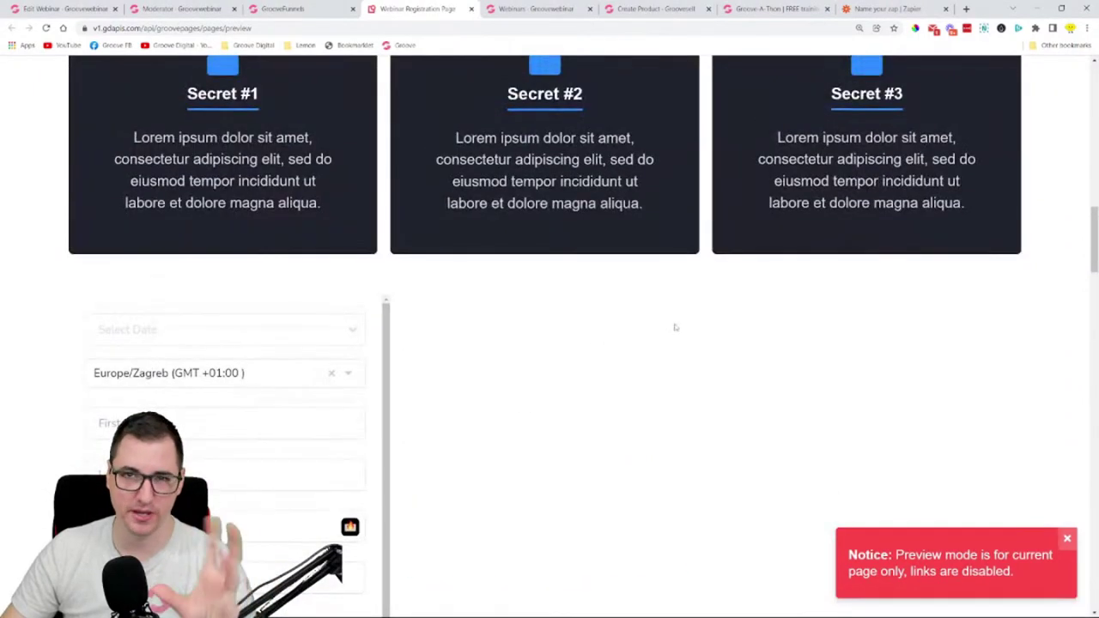
pyautogui.scroll(-8, 675, 328)
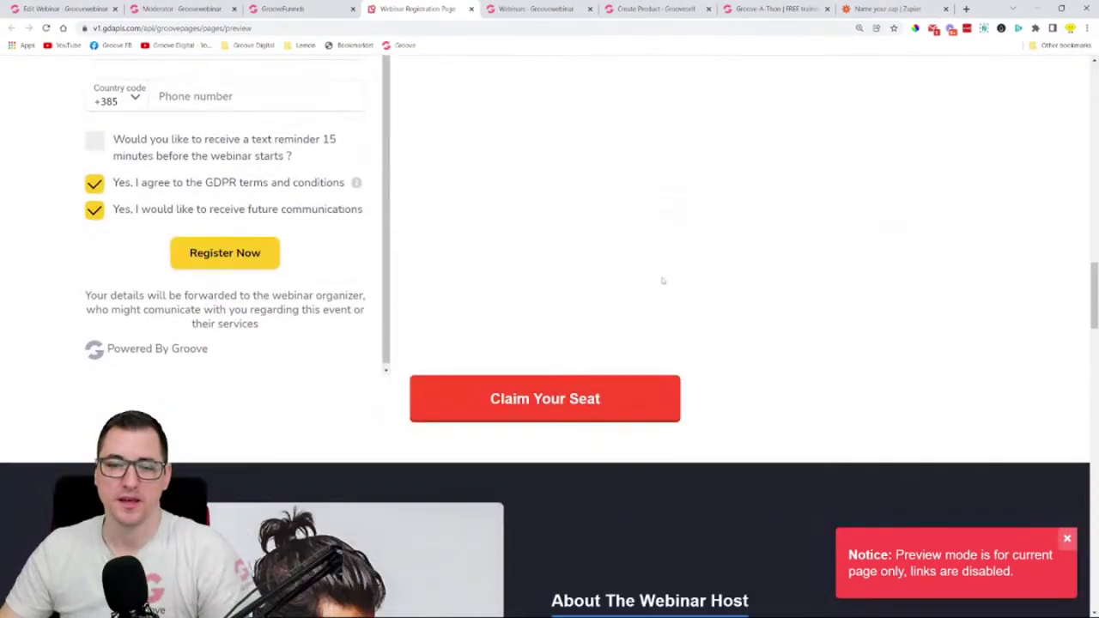
pyautogui.scroll(2, 505, 196)
pyautogui.scroll(-10, 538, 196)
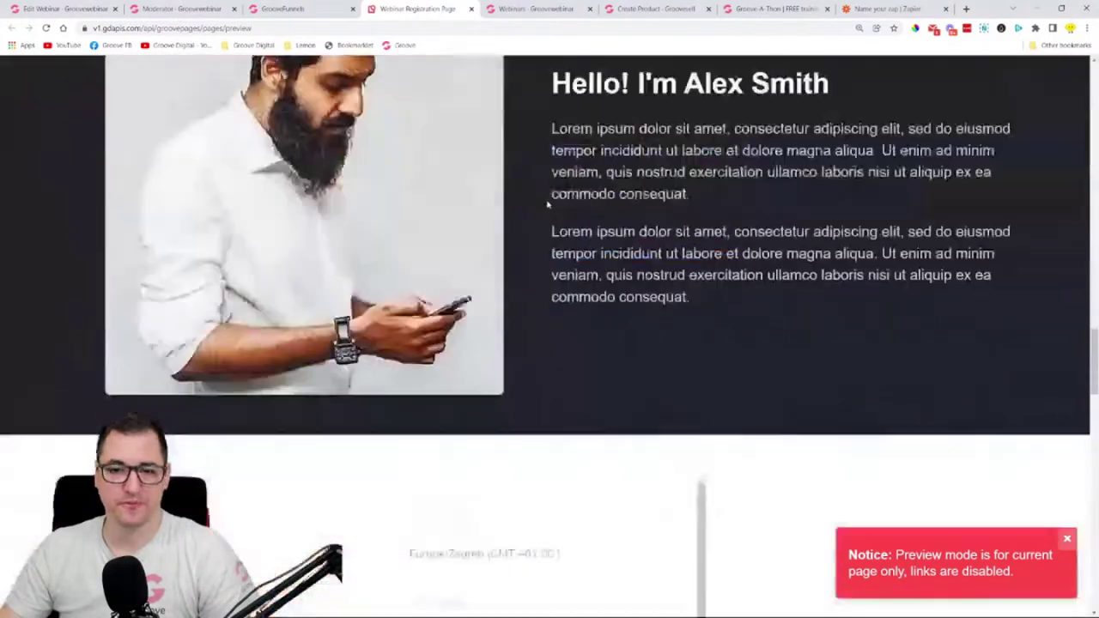
pyautogui.scroll(-5, 532, 215)
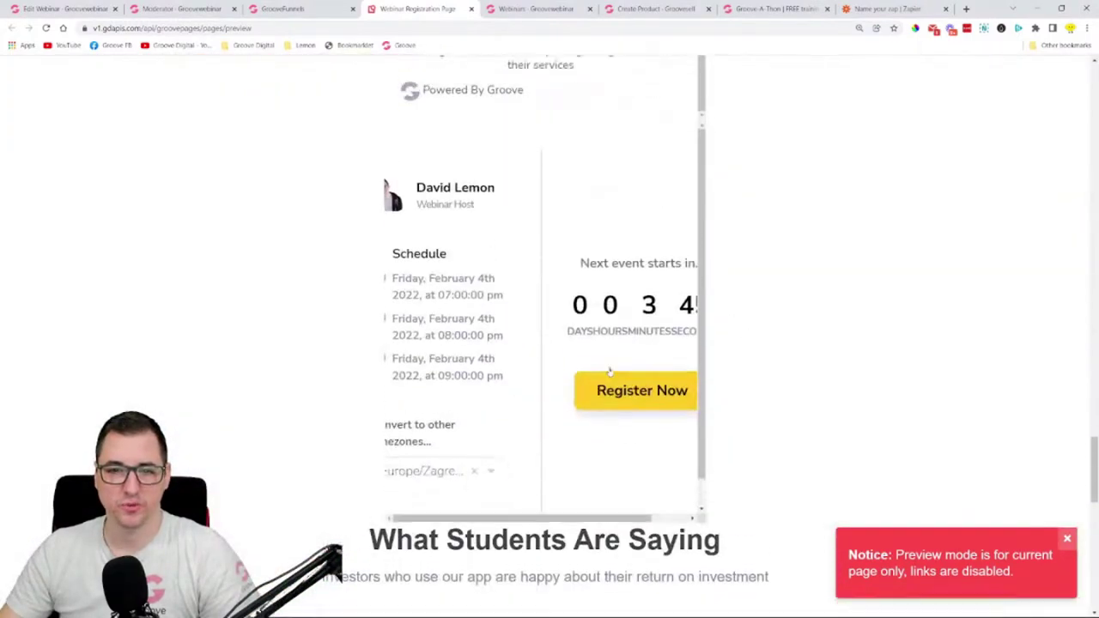
pyautogui.scroll(-2, 700, 350)
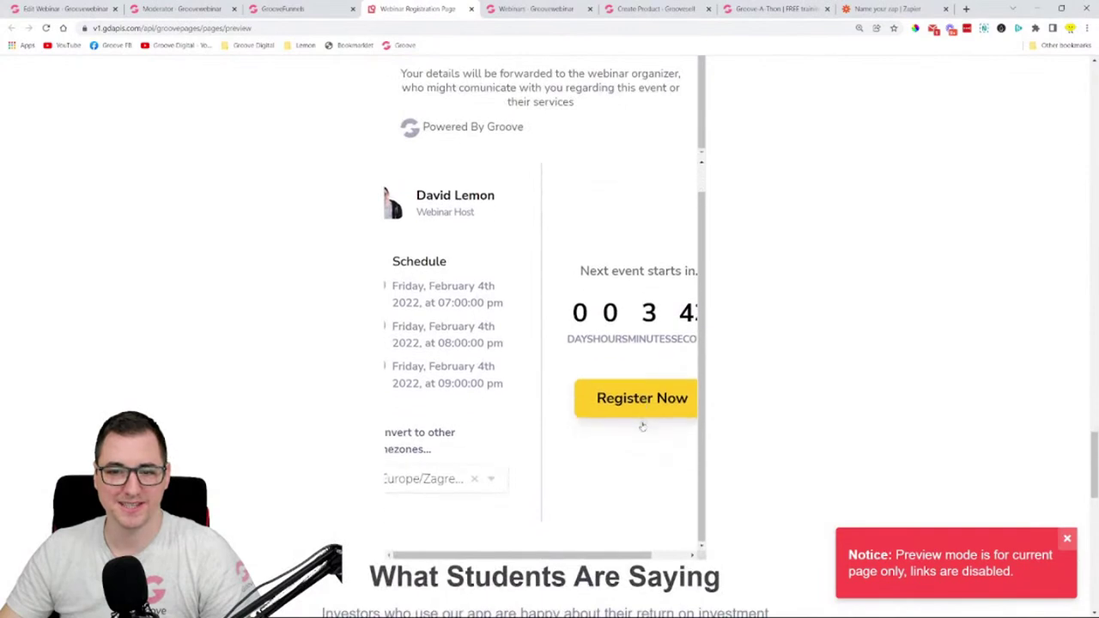
pyautogui.hscroll(2, 558, 402)
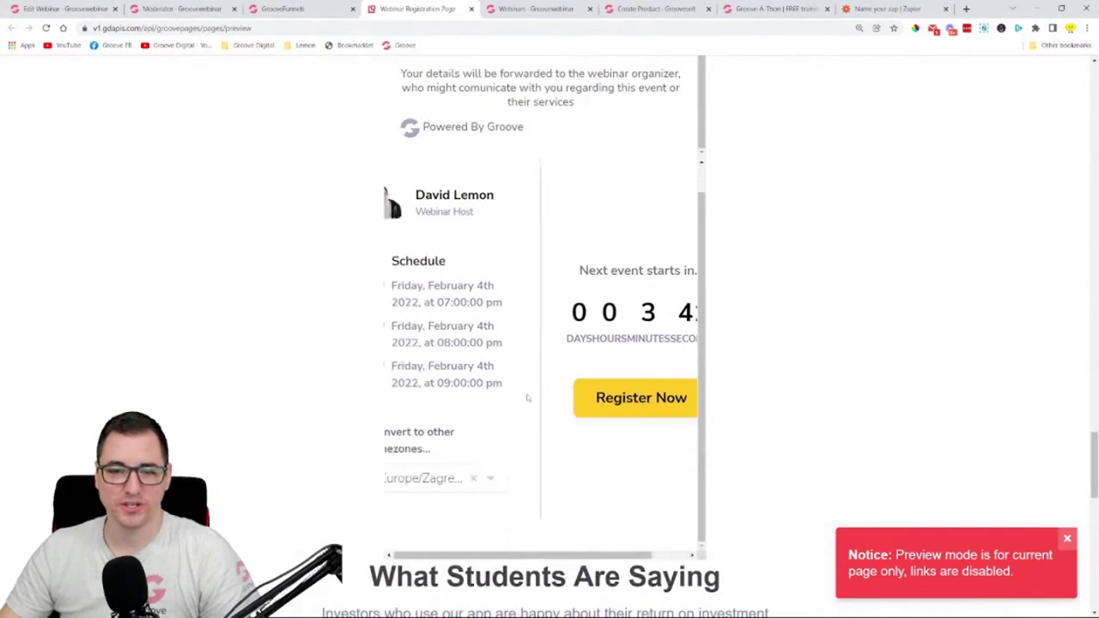
pyautogui.hscroll(-2, 529, 398)
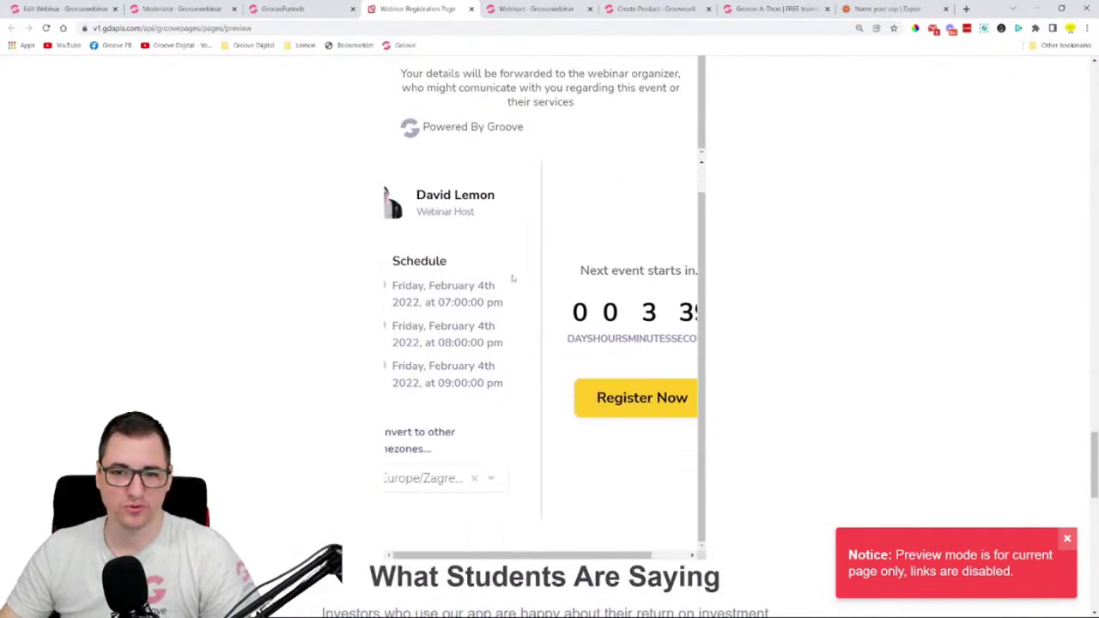
pyautogui.click(470, 9)
pyautogui.scroll(2, 539, 366)
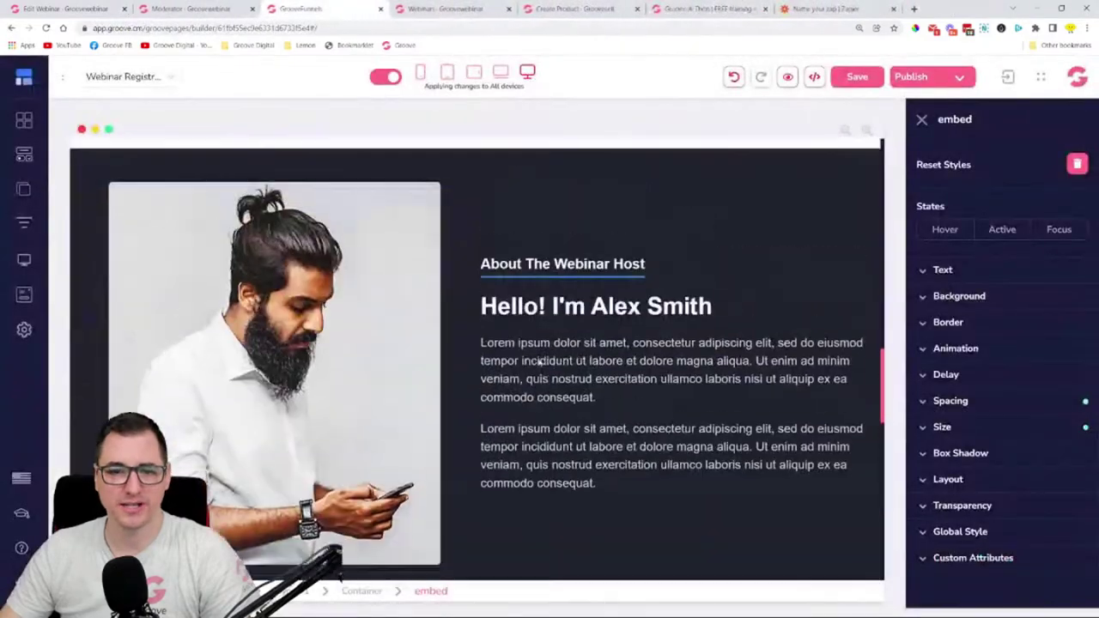
# - Add a new blank Page 1 from the site pages list
pyautogui.scroll(-5, 538, 366)
pyautogui.scroll(1, 538, 365)
pyautogui.click(24, 189)
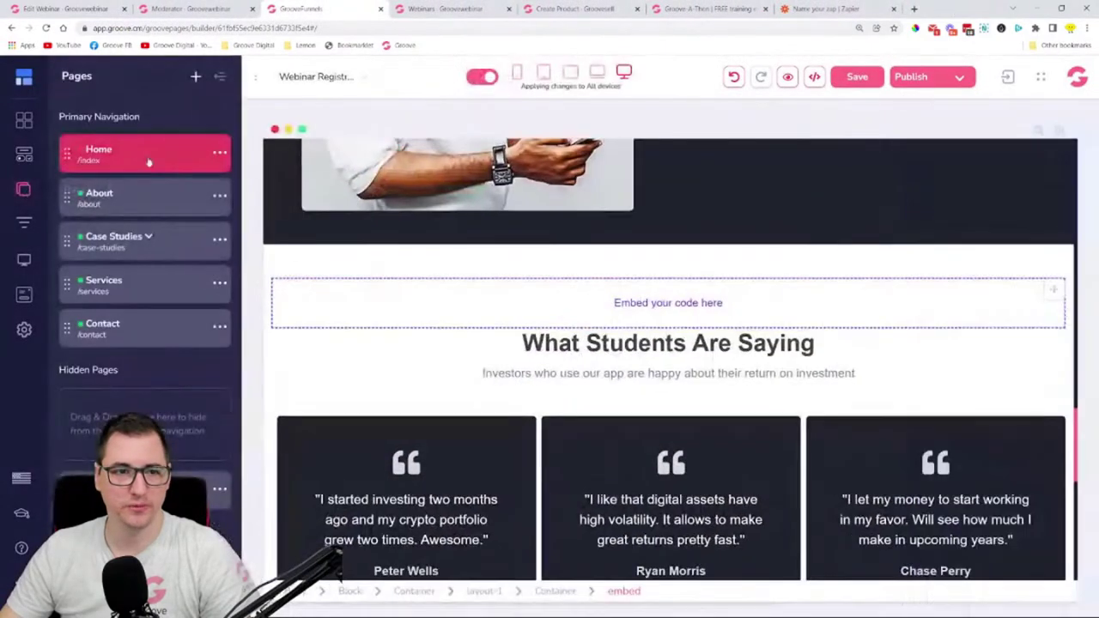
pyautogui.click(197, 77)
pyautogui.press('Escape')
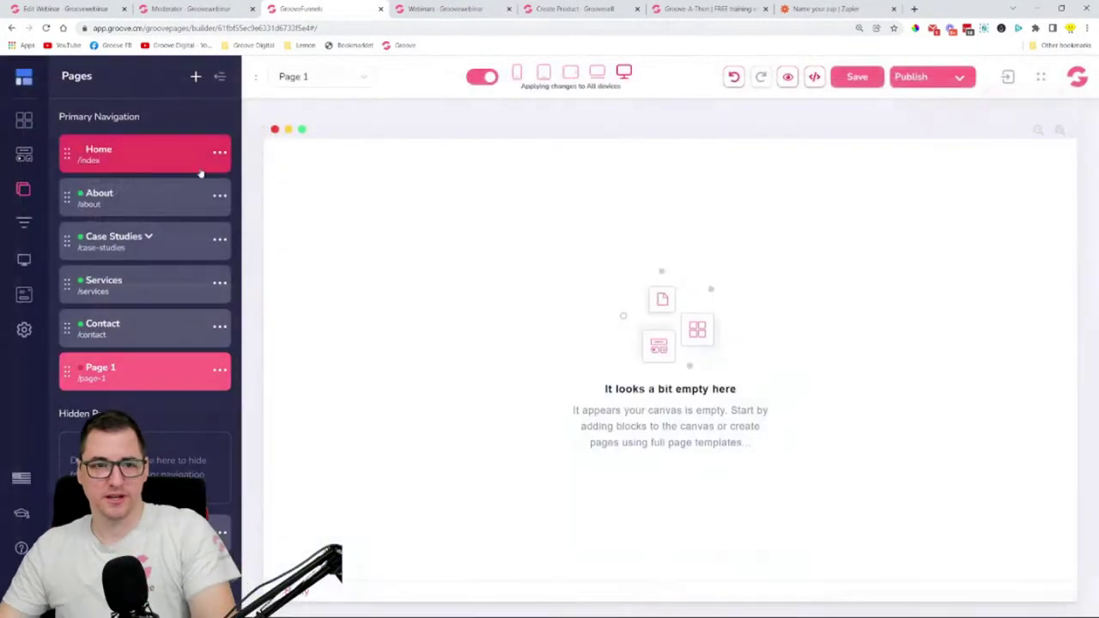
# - Place an Embed block at the page top, paste the registration widget code, save, and preview
pyautogui.click(24, 155)
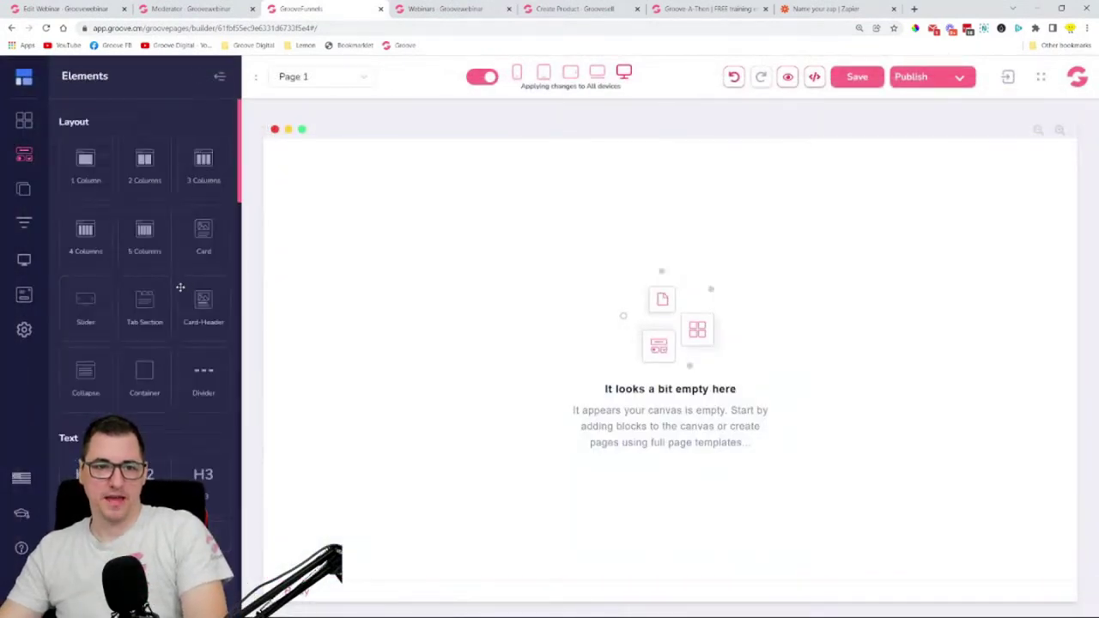
pyautogui.scroll(-8, 172, 343)
pyautogui.scroll(-5, 174, 370)
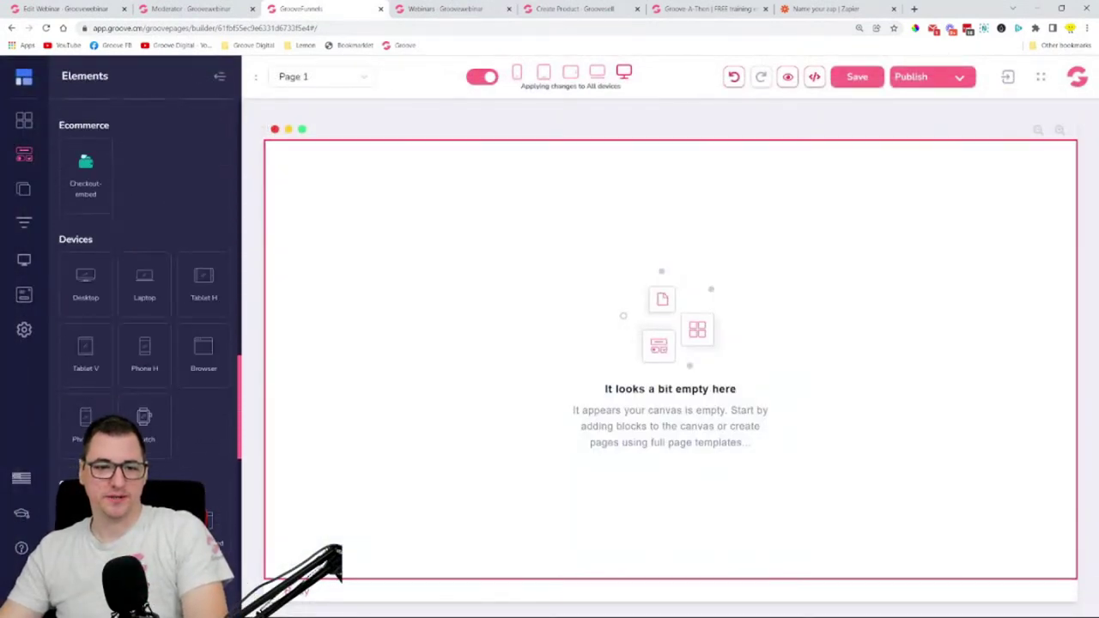
pyautogui.moveTo(86, 171); pyautogui.dragTo(573, 180)
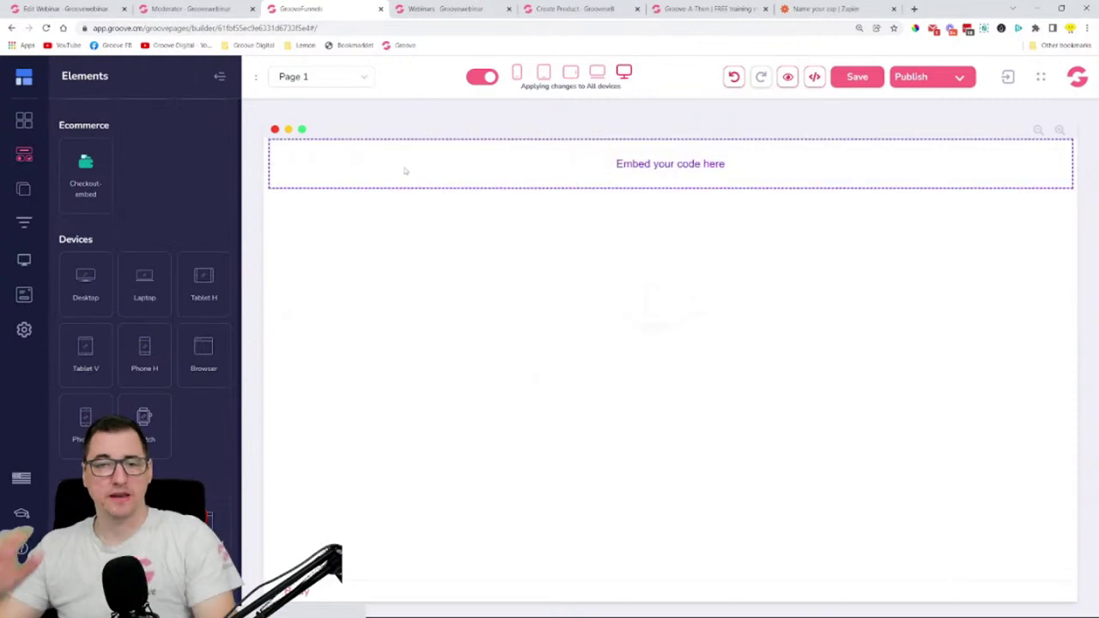
pyautogui.click(406, 171)
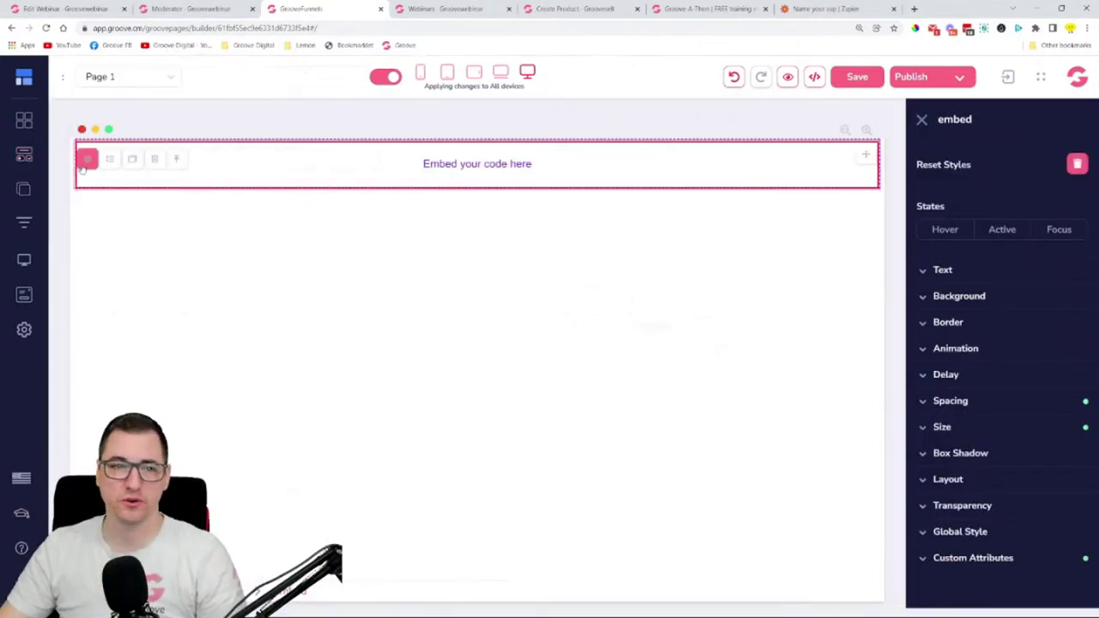
pyautogui.click(87, 159)
pyautogui.write('<div><groovewebinar-registration-widget permalink="QOCAd0vQbQWy9WA8aSFp"></groovewebinar-registration-widget><script src="https://groovewebinar.com/embed/js/app.js"></script></div>')
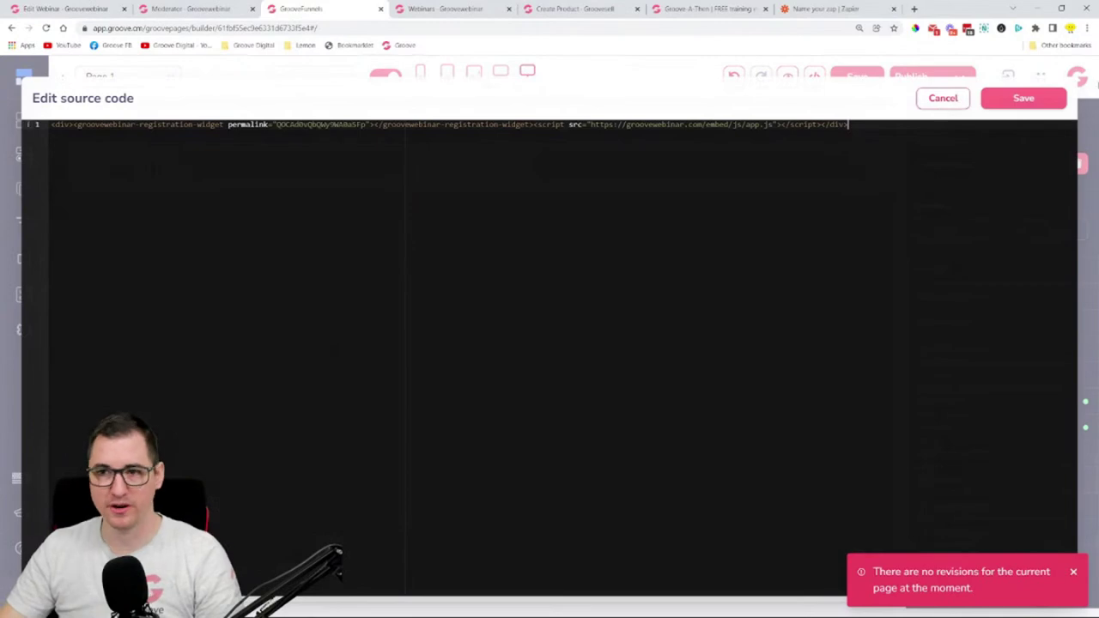
pyautogui.click(1020, 100)
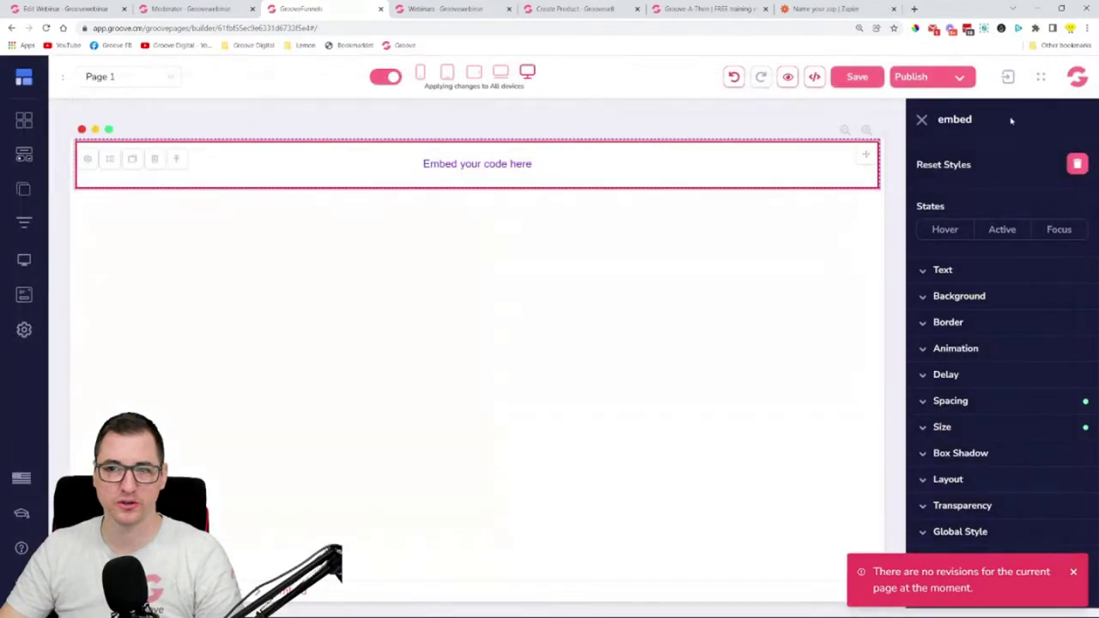
pyautogui.click(787, 77)
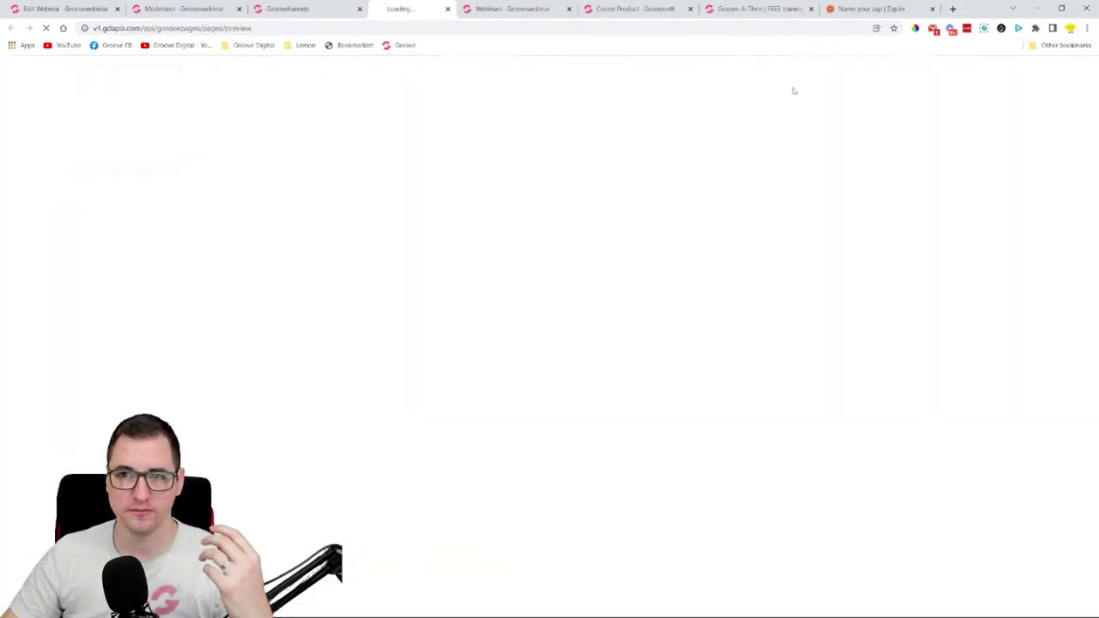
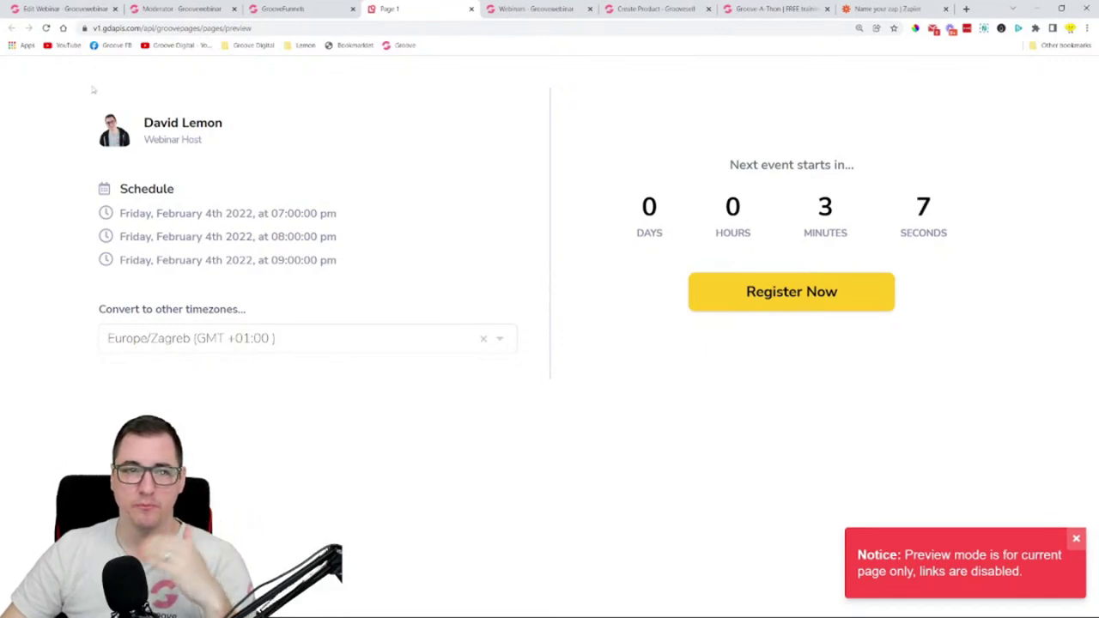
# - Review the host and schedule details and browse the timezone list without changing it
pyautogui.moveTo(91, 88); pyautogui.dragTo(516, 372)
pyautogui.click(486, 258)
pyautogui.click(446, 350)
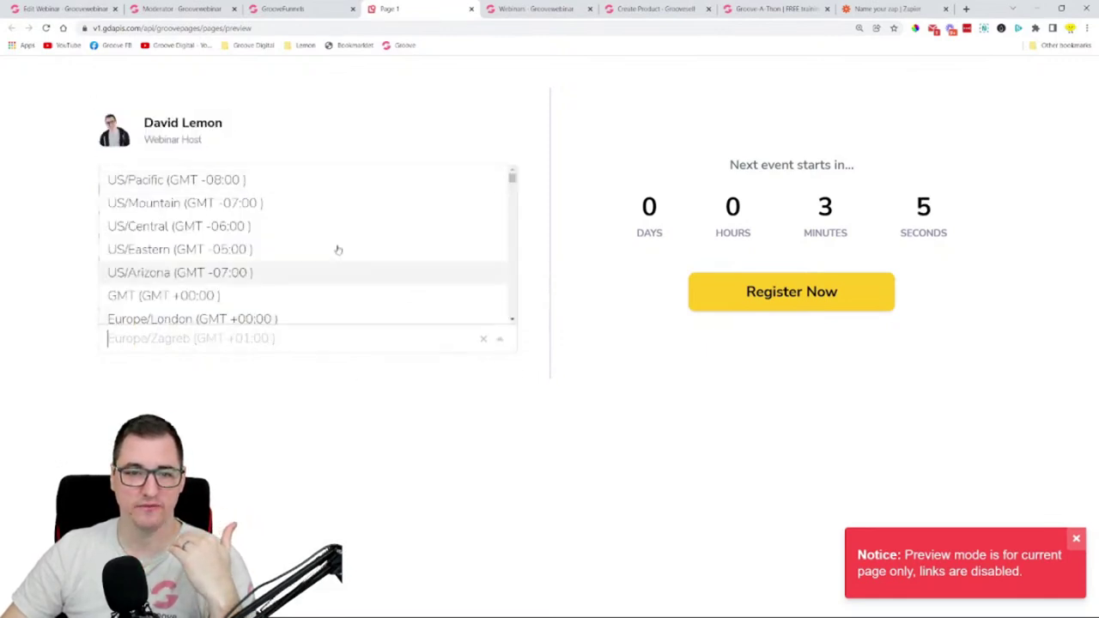
pyautogui.scroll(-5, 280, 226)
pyautogui.scroll(5, 278, 253)
pyautogui.scroll(-2, 277, 258)
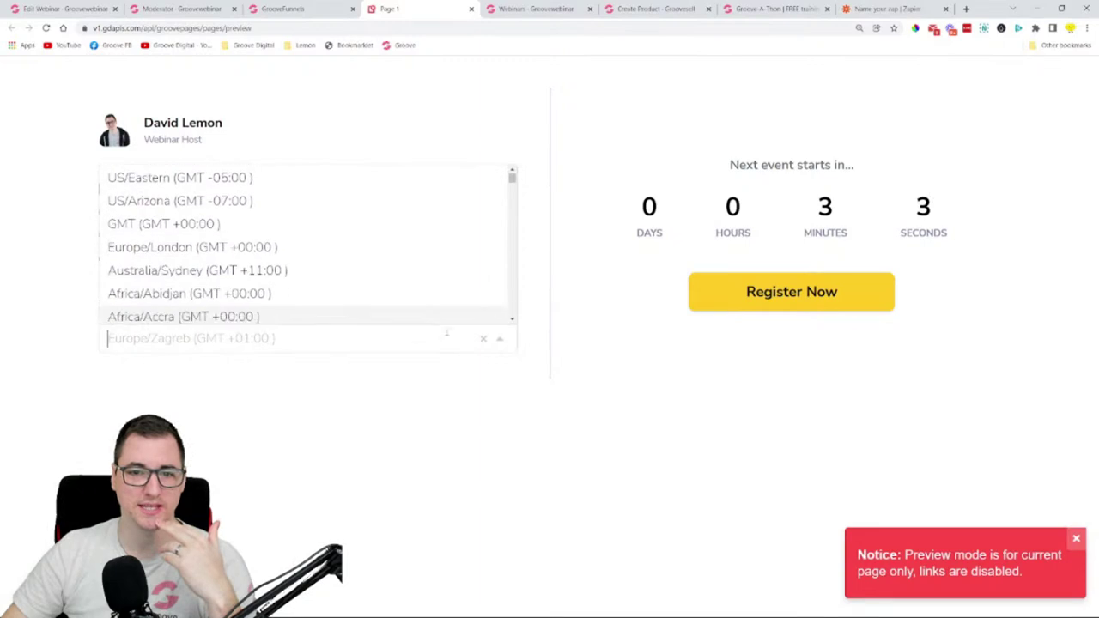
pyautogui.click(502, 349)
# - Check the countdown minutes and the three February 4th session times, then close the preview
pyautogui.tripleClick(824, 215)
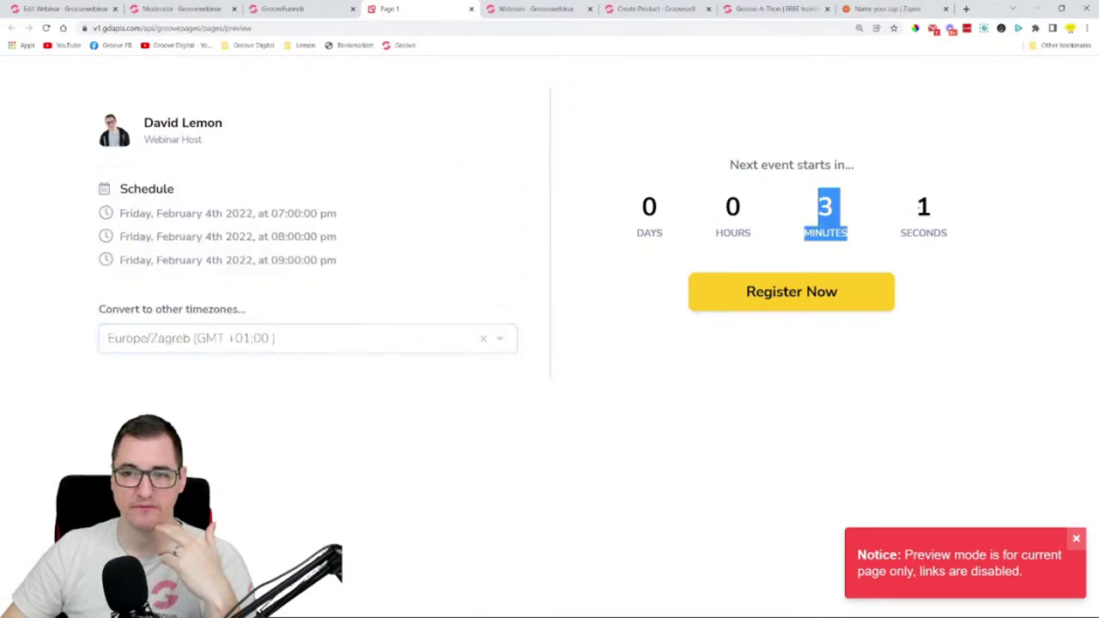
pyautogui.moveTo(120, 213); pyautogui.dragTo(368, 270)
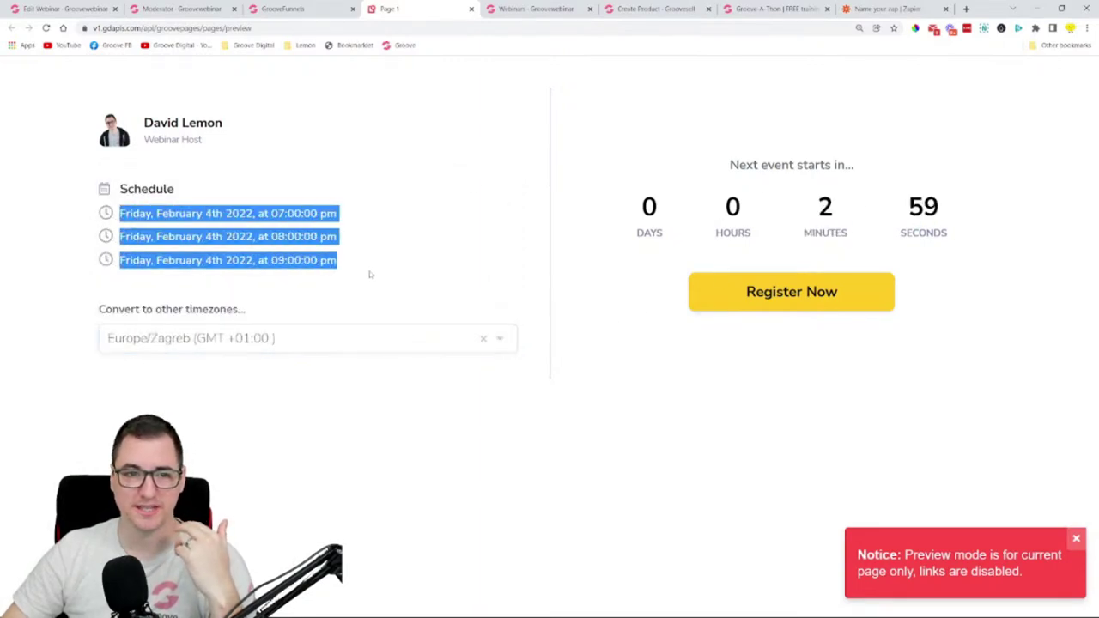
pyautogui.click(369, 243)
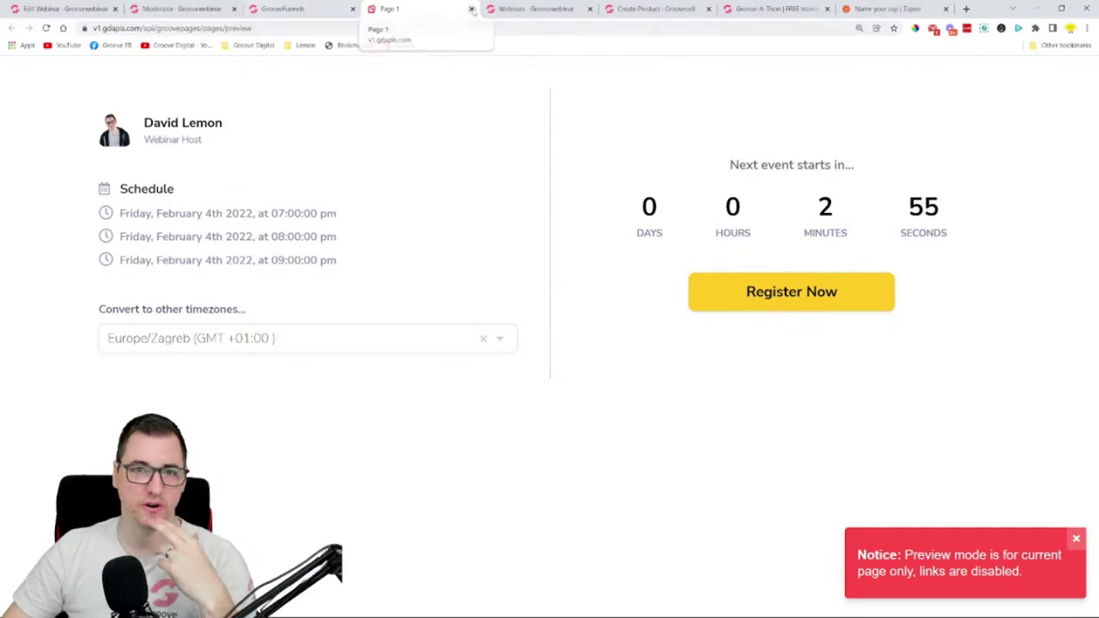
pyautogui.click(471, 9)
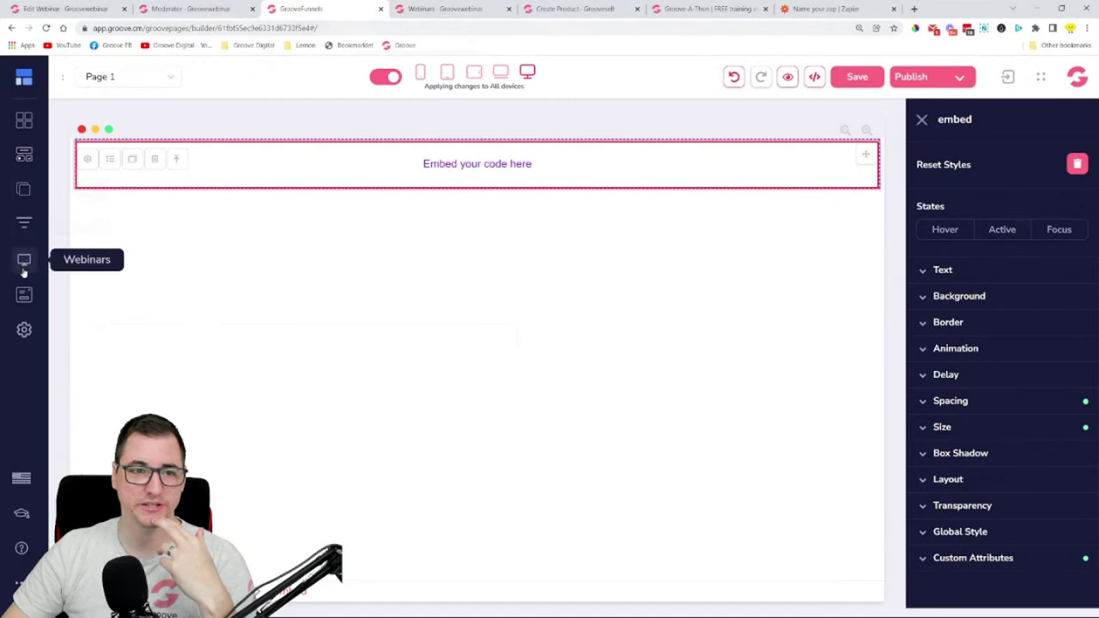
# - Open the Investment Tactics webinar's Webinar Registration page for editing
pyautogui.click(35, 223)
pyautogui.click(167, 136)
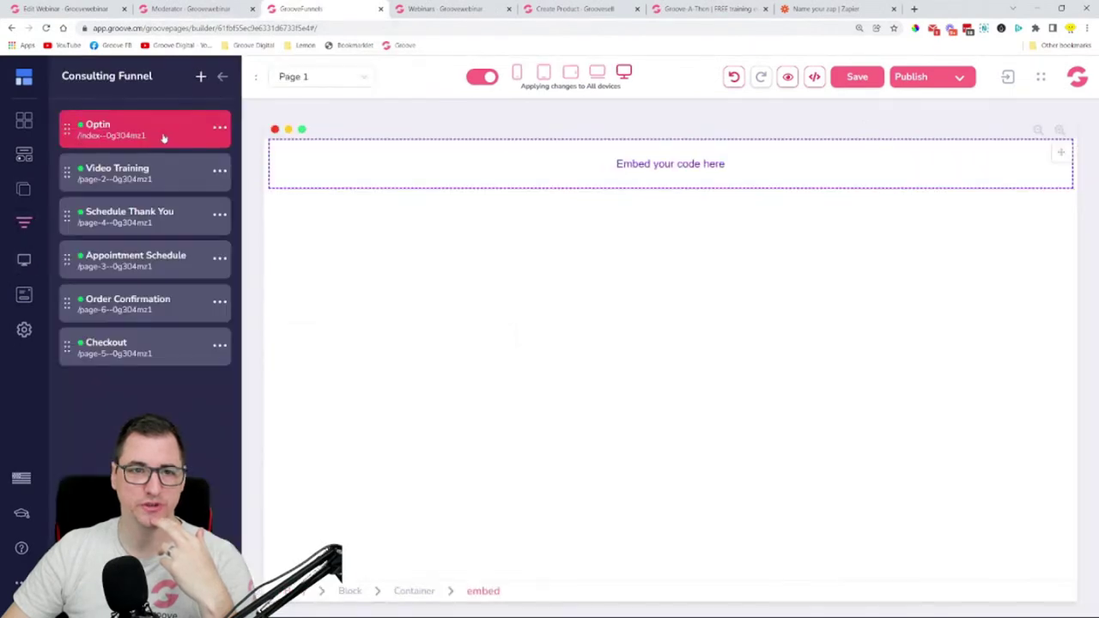
pyautogui.click(24, 259)
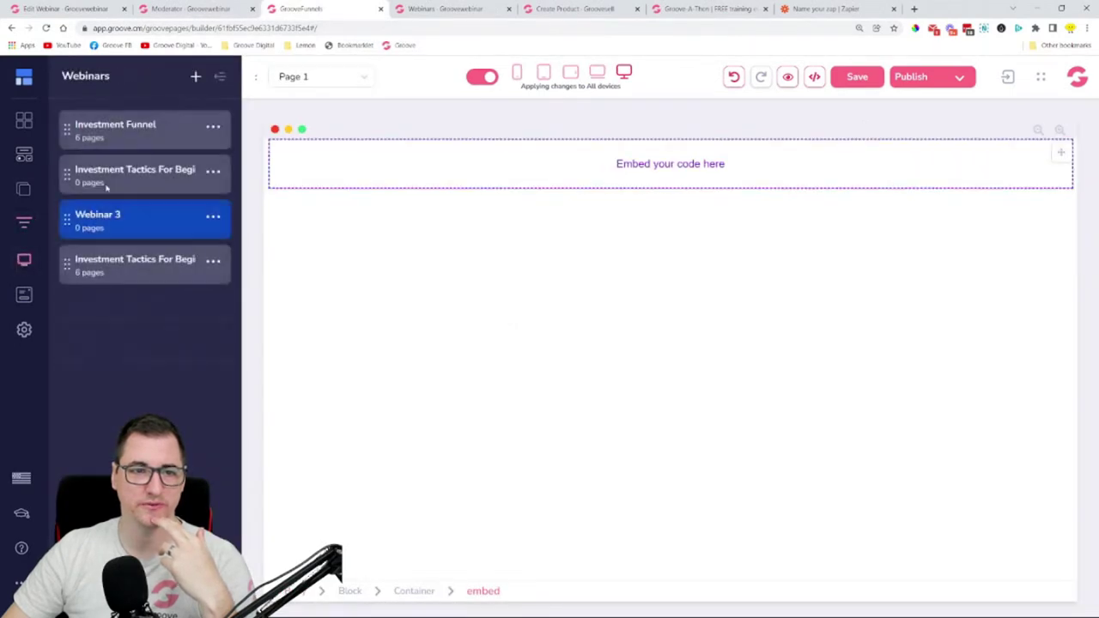
pyautogui.click(140, 259)
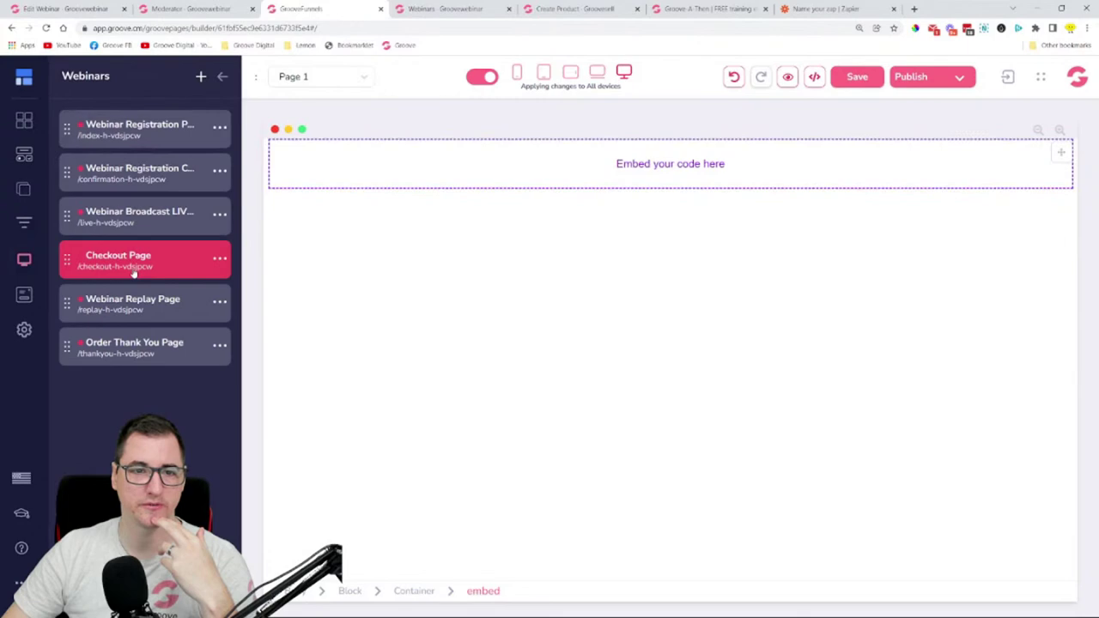
pyautogui.click(148, 143)
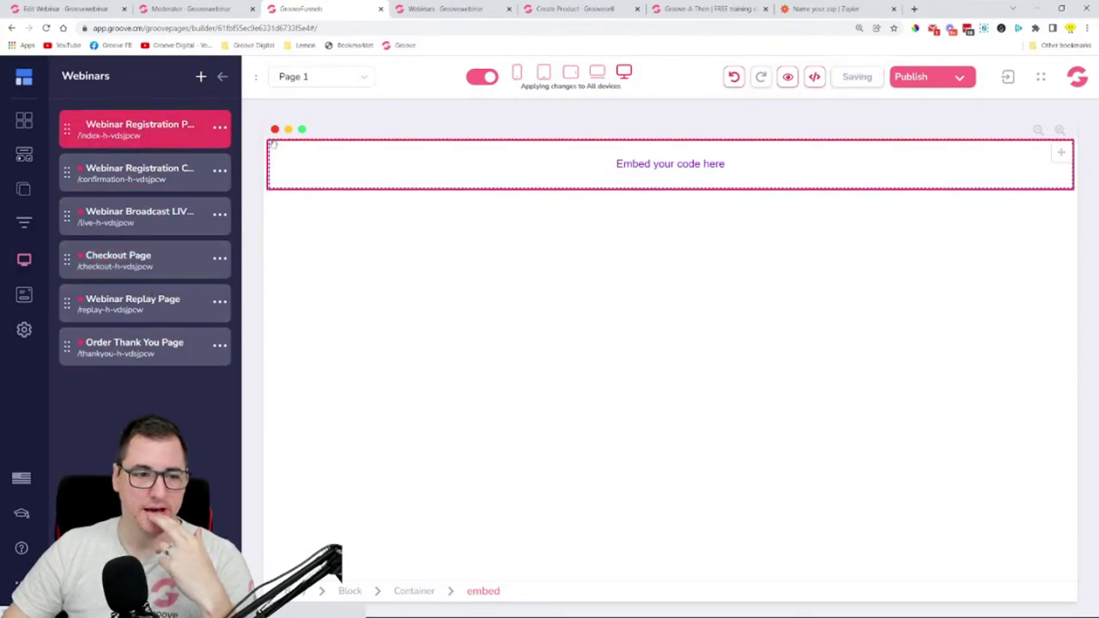
# - Delete the empty embeds under the register heading and above the testimonials
pyautogui.scroll(-5, 945, 305)
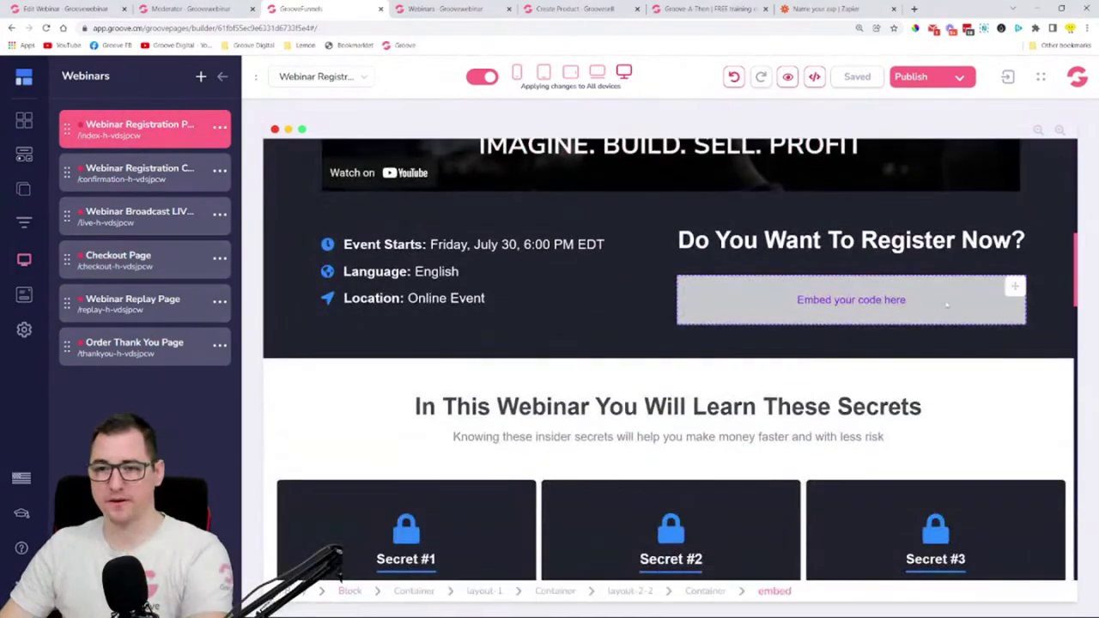
pyautogui.click(708, 295)
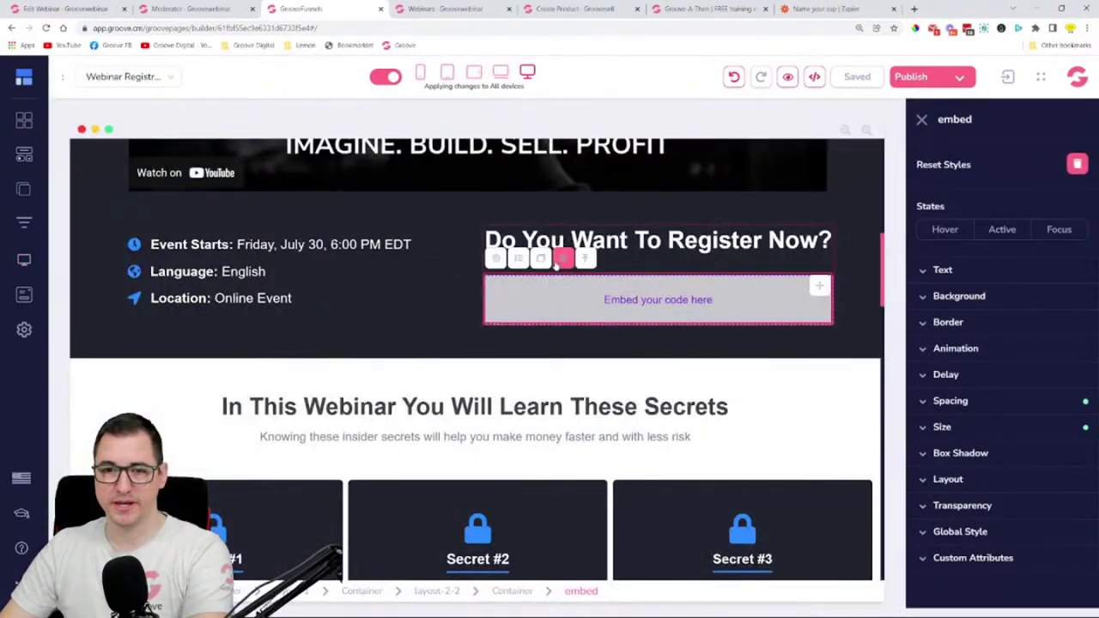
pyautogui.click(562, 260)
pyautogui.click(577, 359)
pyautogui.scroll(-5, 513, 346)
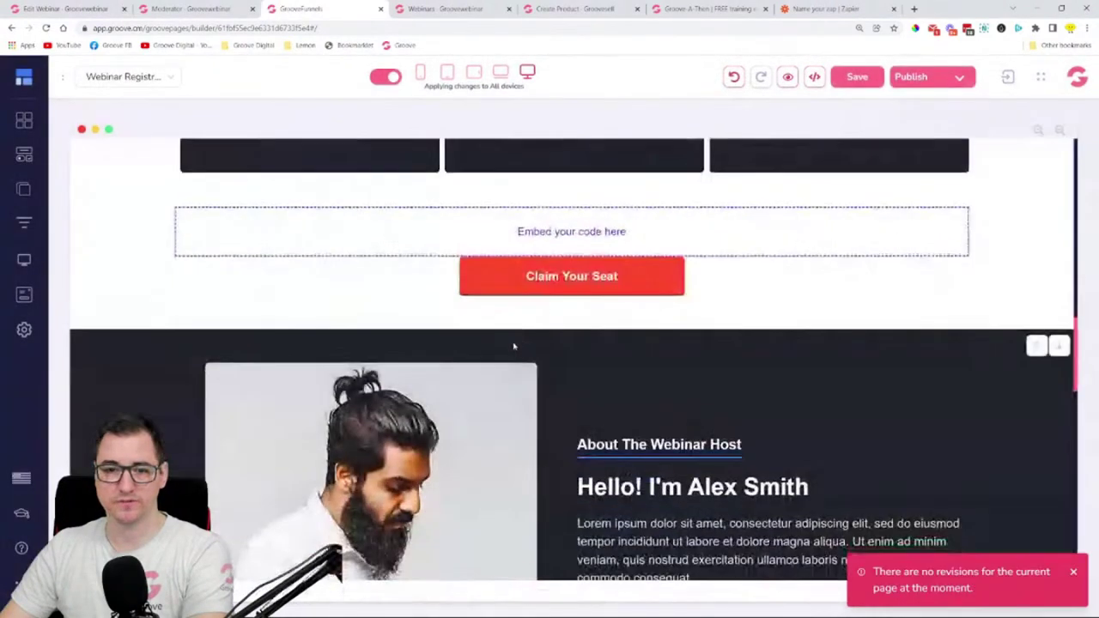
pyautogui.scroll(-5, 513, 346)
pyautogui.click(398, 407)
pyautogui.click(158, 368)
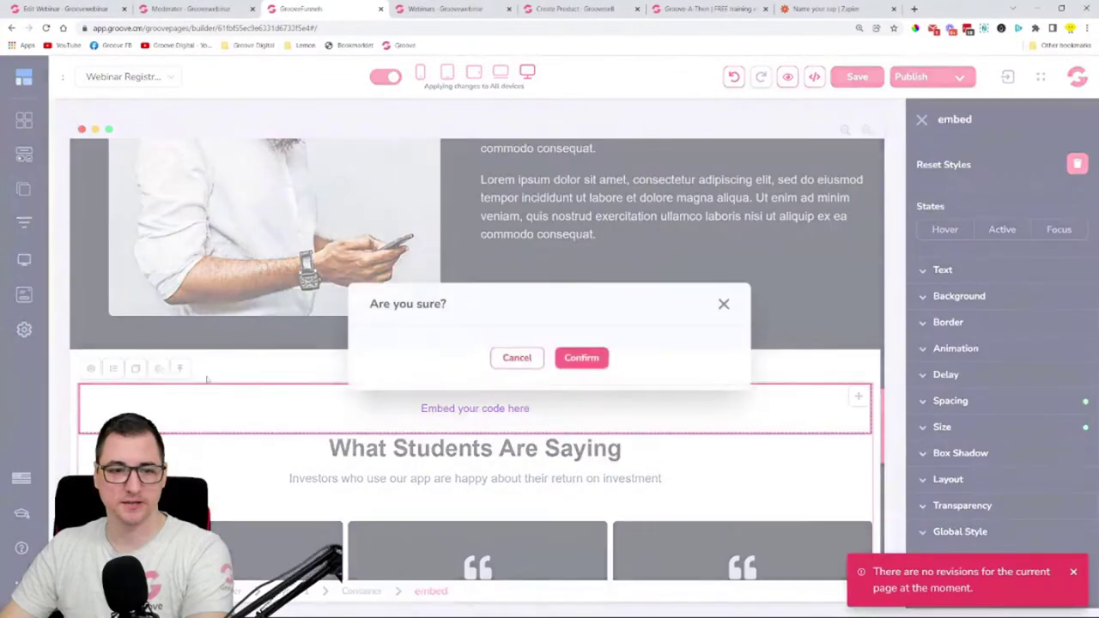
pyautogui.click(581, 358)
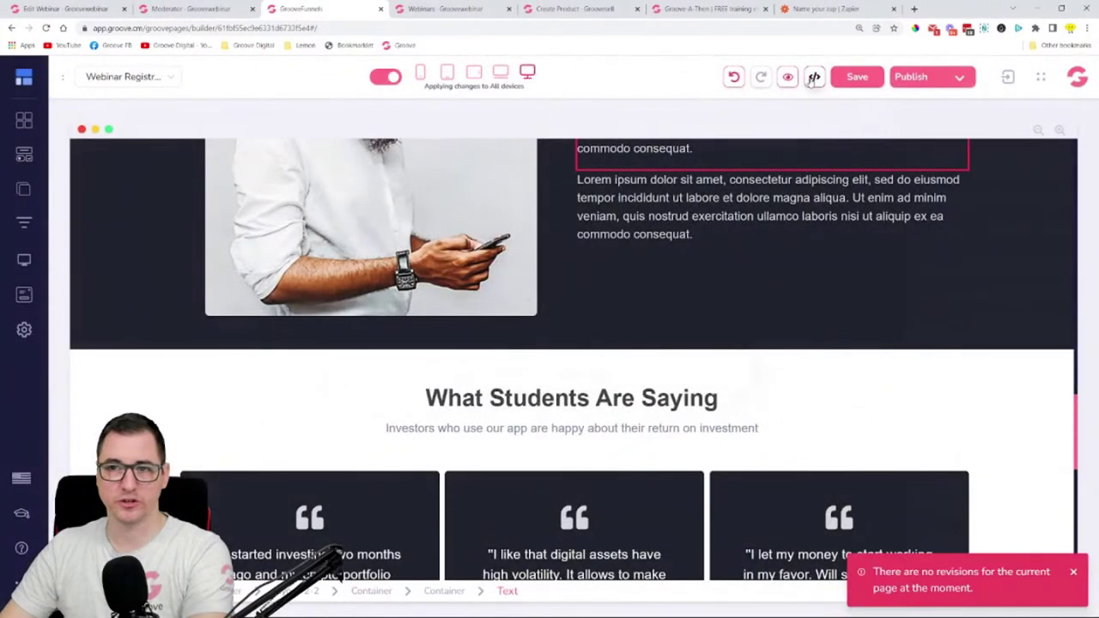
# - Inspect the page source, preview the registration page, and save it
pyautogui.click(814, 77)
pyautogui.click(927, 98)
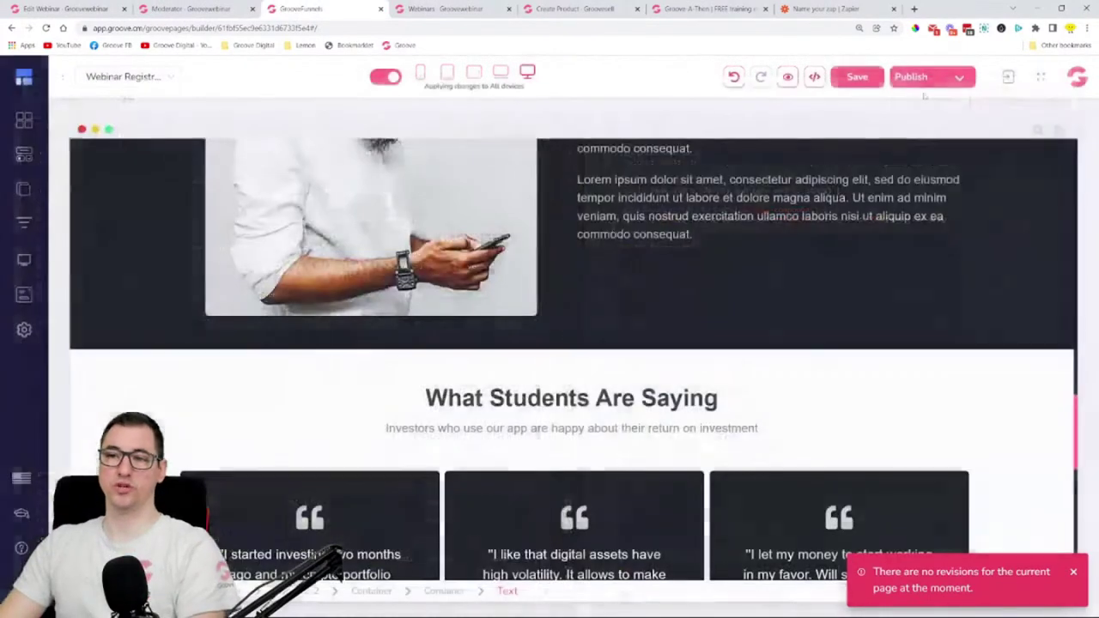
pyautogui.click(789, 77)
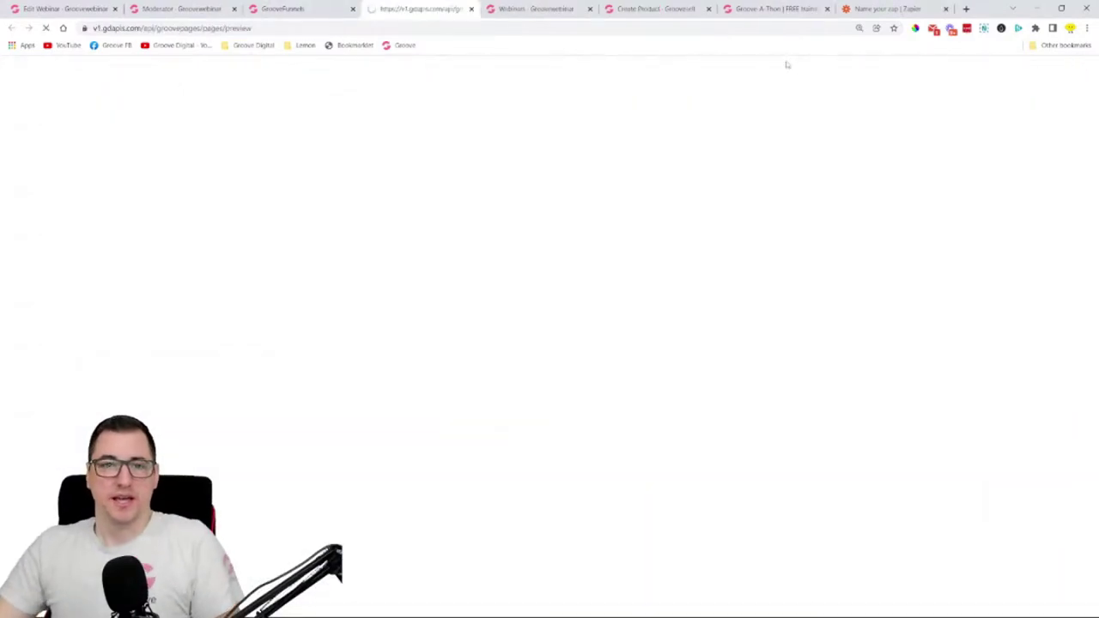
pyautogui.scroll(-20, 669, 256)
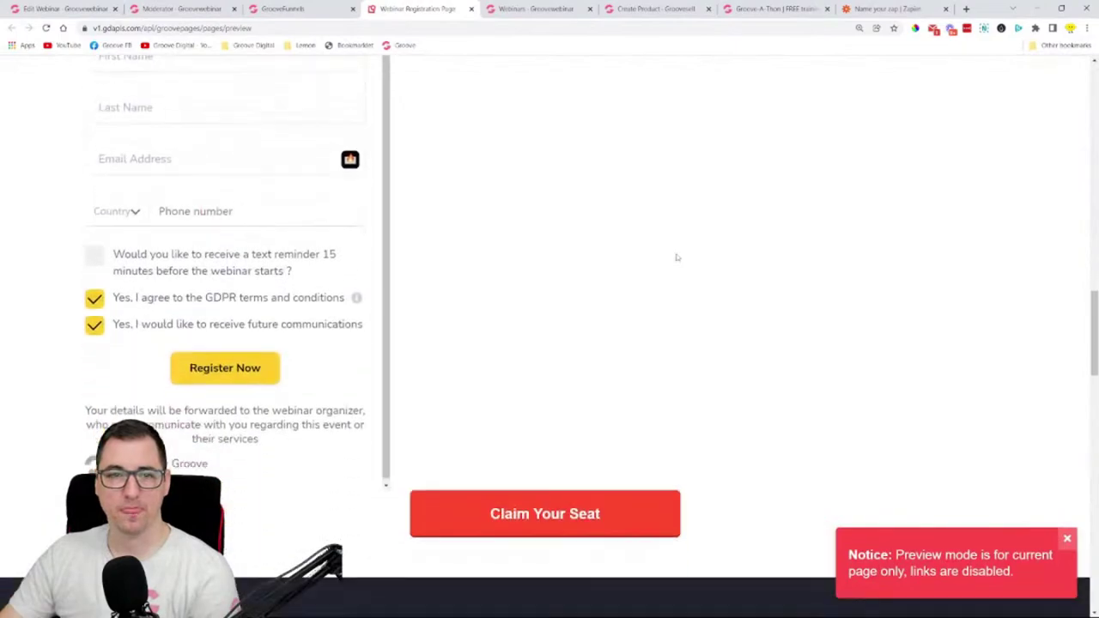
pyautogui.click(471, 8)
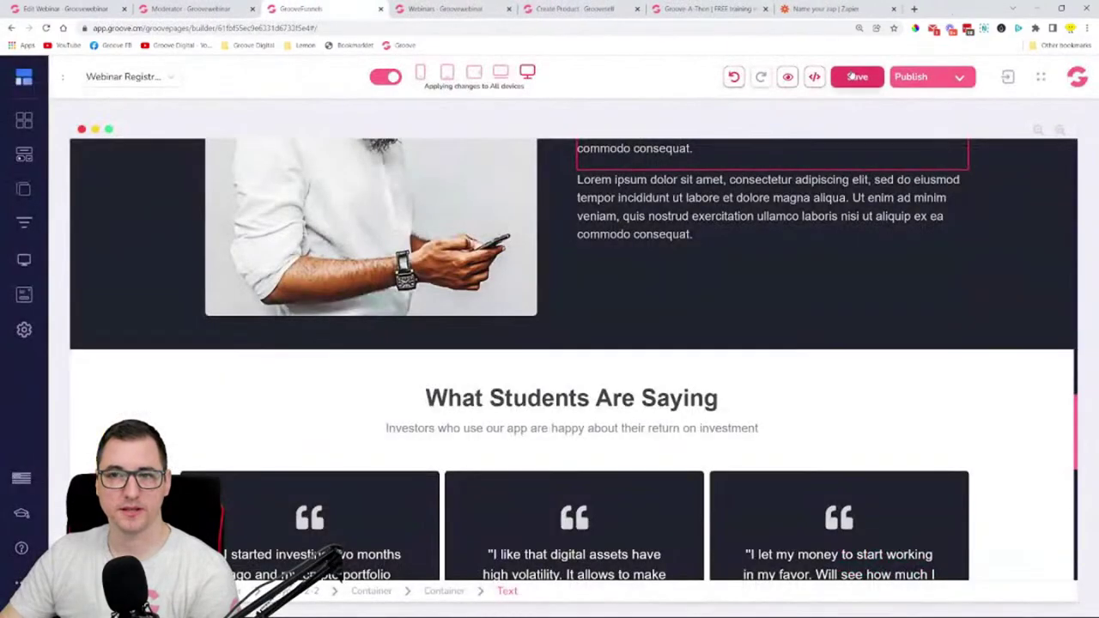
pyautogui.click(857, 76)
# - Delete the remaining empty embed block above Claim Your Seat
pyautogui.scroll(-10, 772, 287)
pyautogui.scroll(15, 653, 361)
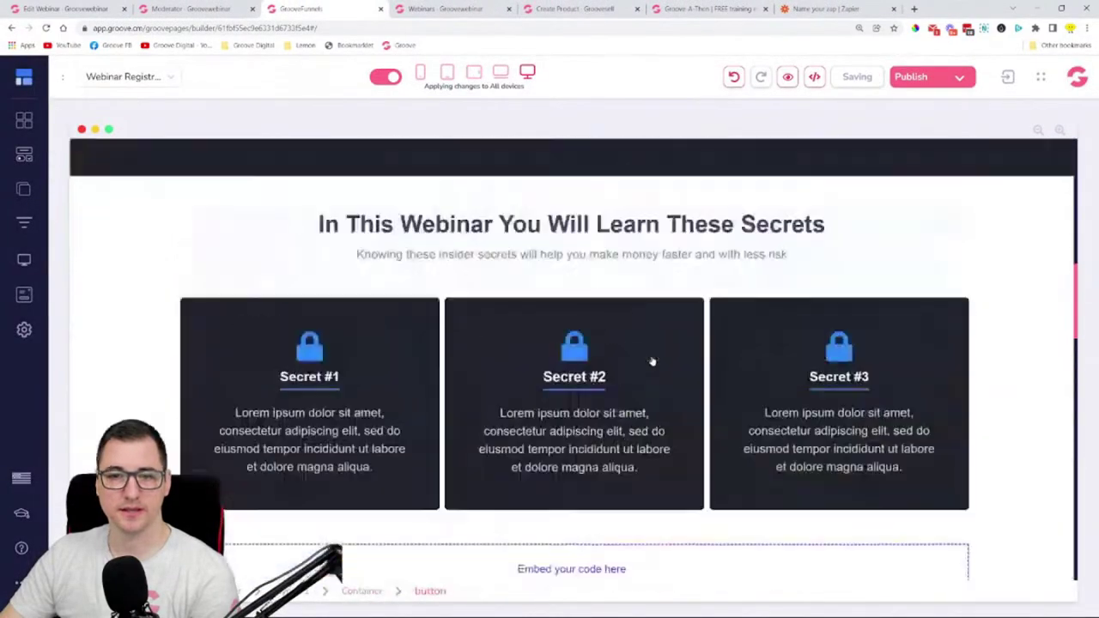
pyautogui.scroll(-10, 654, 364)
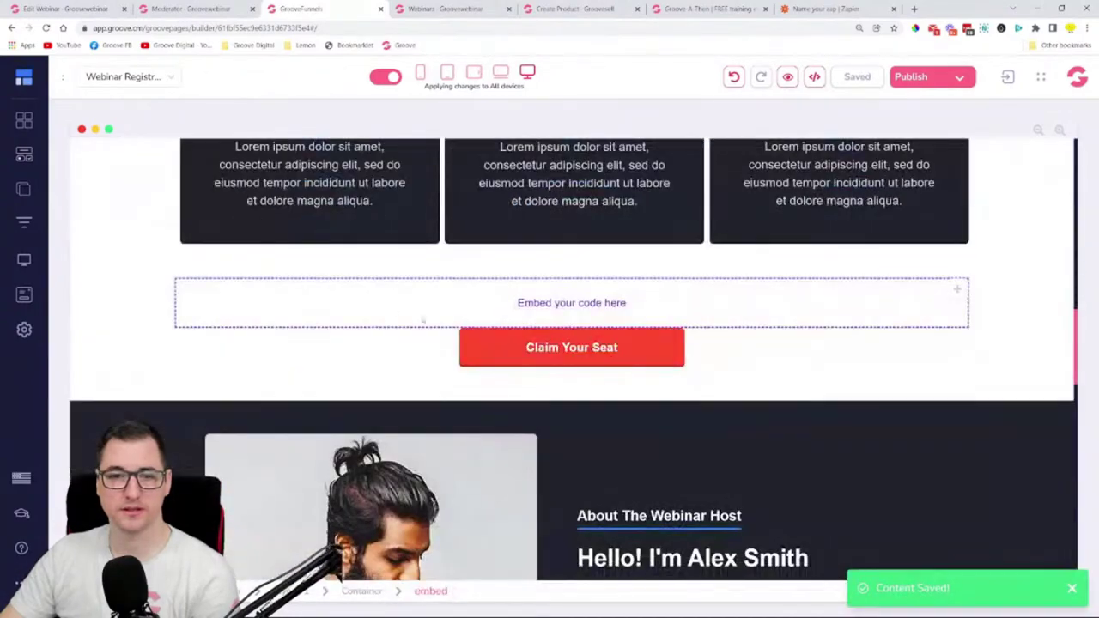
pyautogui.click(352, 304)
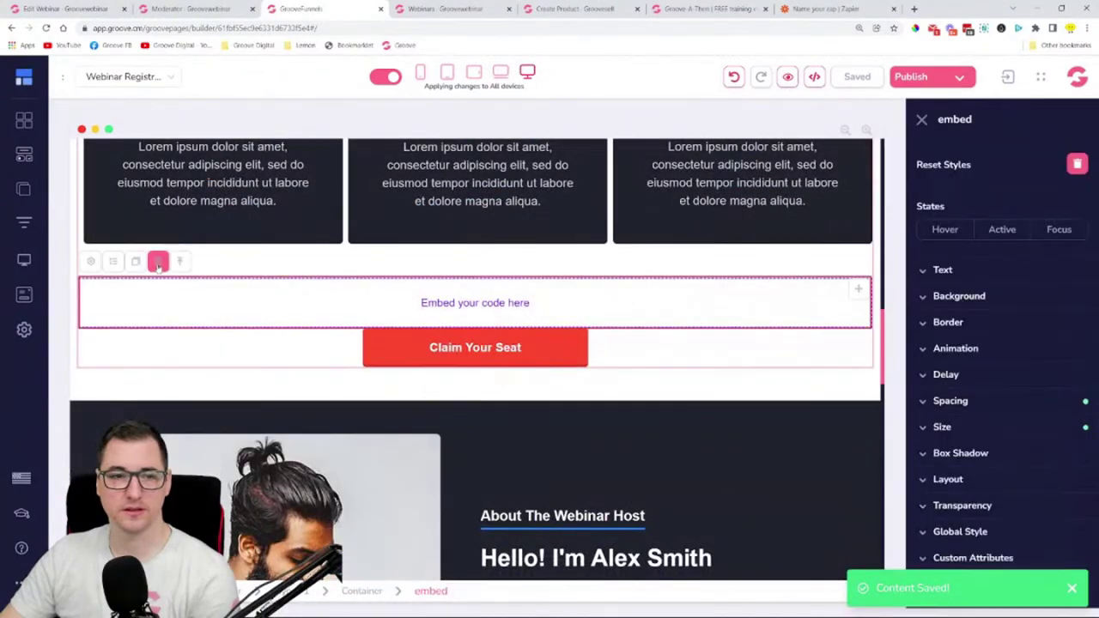
pyautogui.click(157, 261)
pyautogui.click(581, 359)
pyautogui.scroll(-5, 589, 356)
pyautogui.scroll(-6, 600, 313)
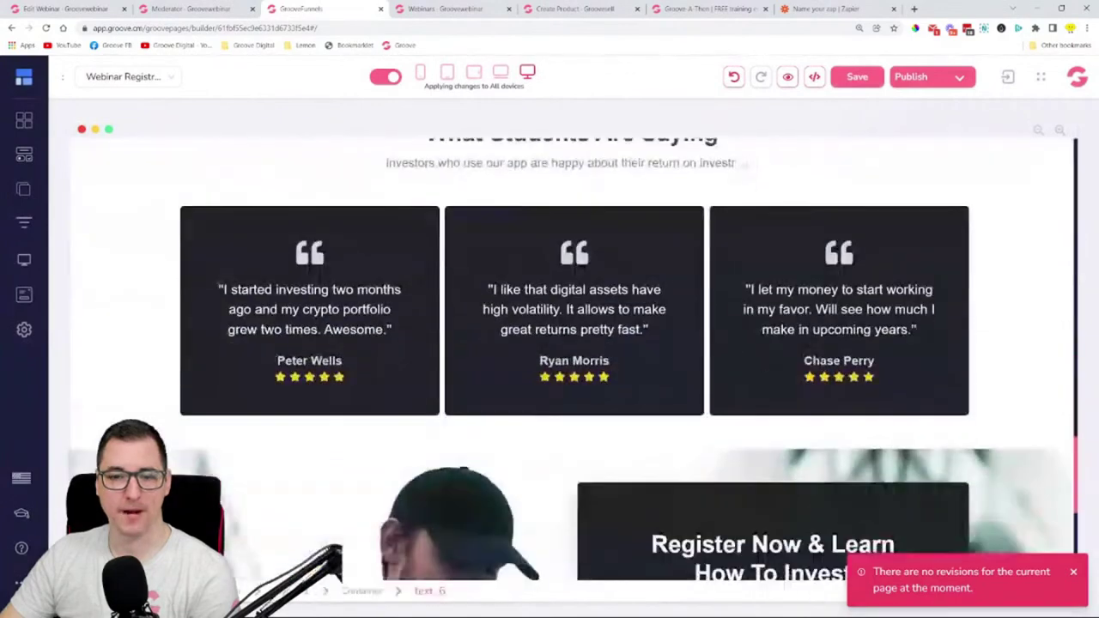
pyautogui.scroll(7, 599, 314)
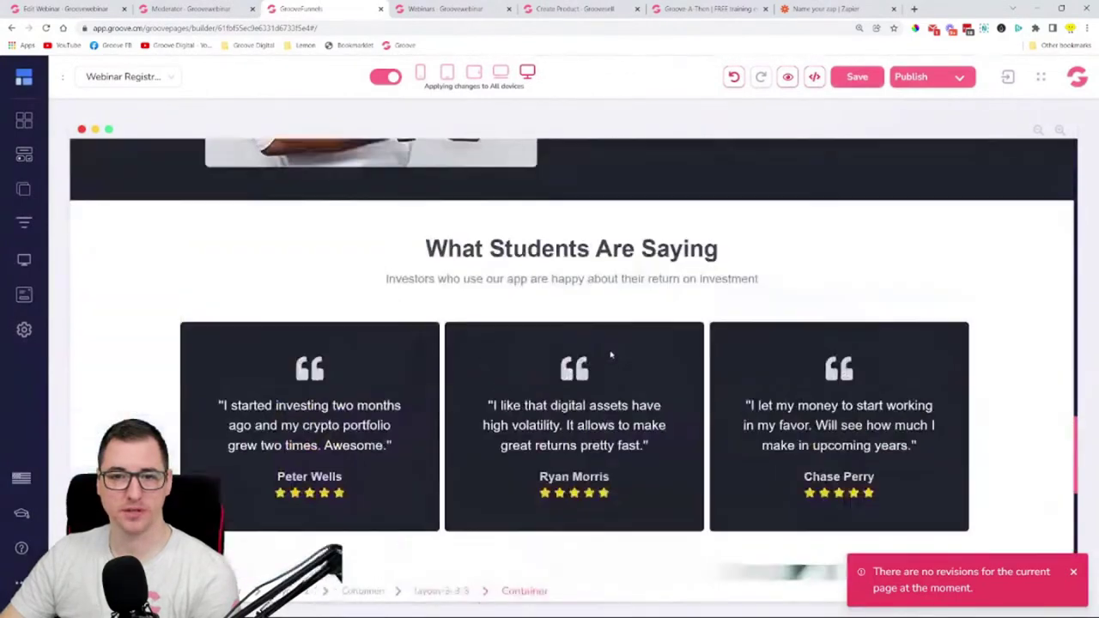
# - Add a Code Embed element under the What Students Are Saying heading
pyautogui.click(24, 154)
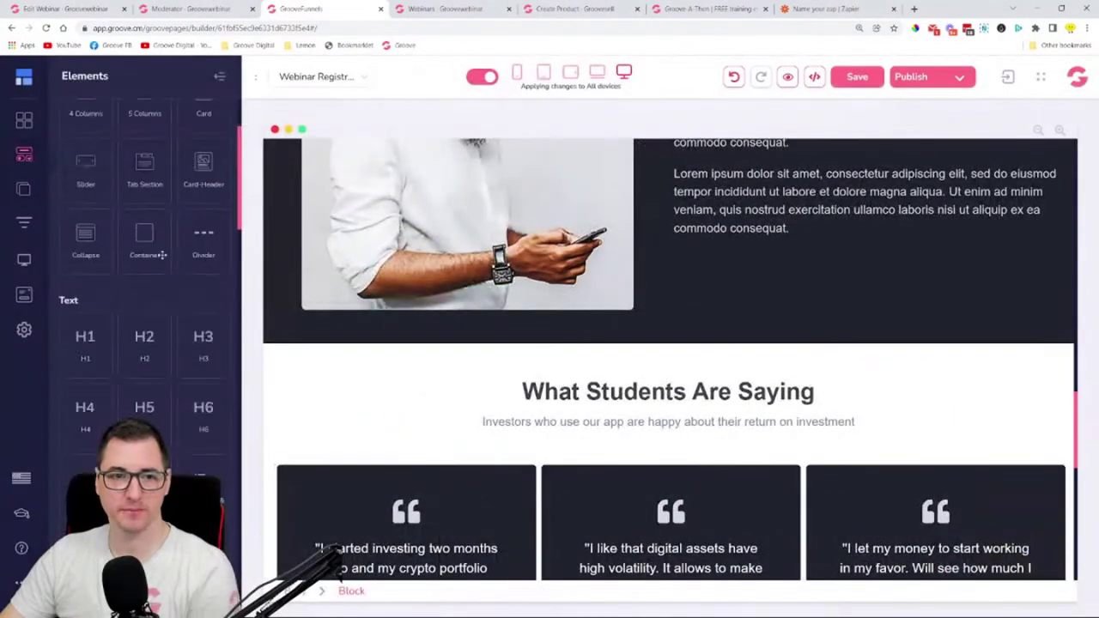
pyautogui.scroll(-6, 138, 258)
pyautogui.scroll(3, 164, 275)
pyautogui.scroll(-3, 193, 365)
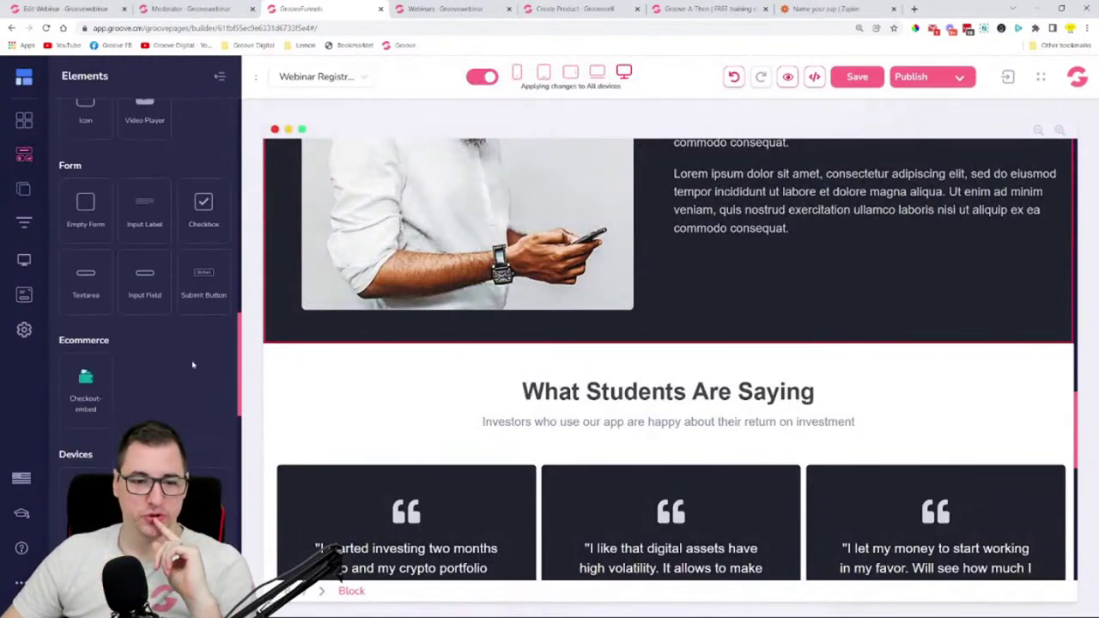
pyautogui.scroll(-3, 145, 343)
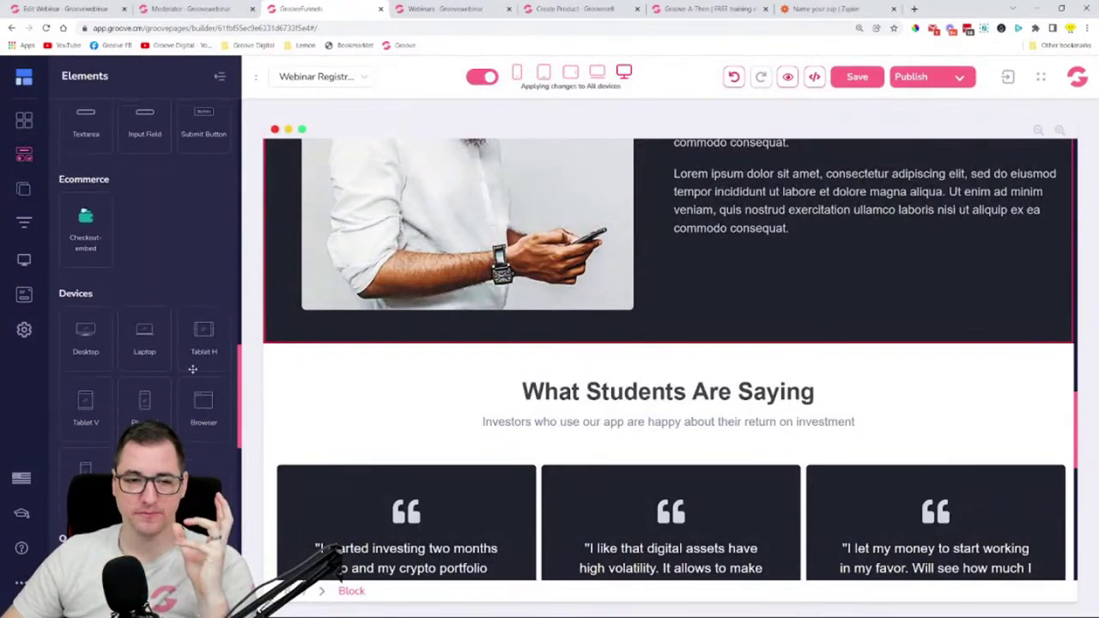
pyautogui.moveTo(144, 382); pyautogui.dragTo(627, 419)
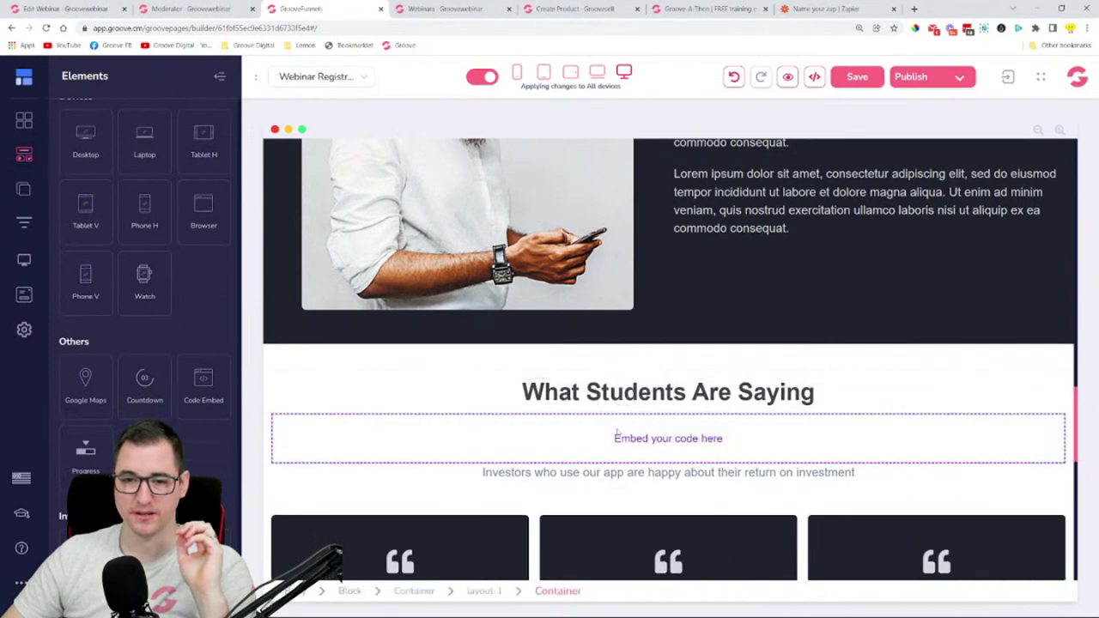
# - Paste the GrooveWebinar registration widget code into the embed, save it, and preview the page
pyautogui.click(327, 443)
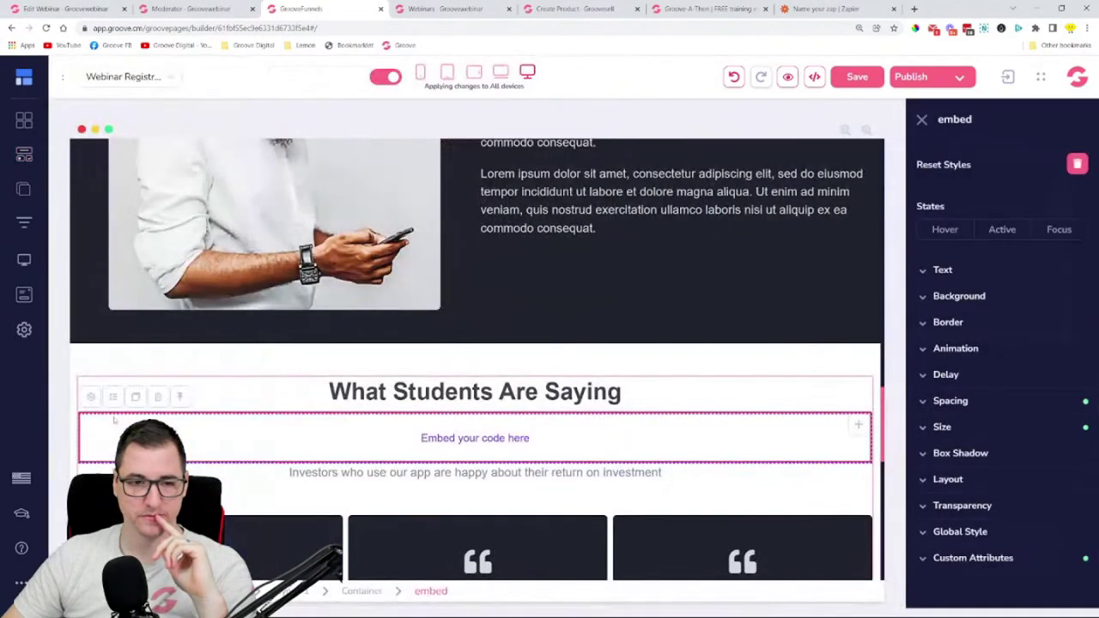
pyautogui.click(91, 396)
pyautogui.write('<div><groovewebinar-registration-widget permalink="Q0CAdbvQ6QWyRWABaSYp"></groovewebinar-registration-widget><script src="https://groovewebinar.com/embed/js/app.js"></script></div>')
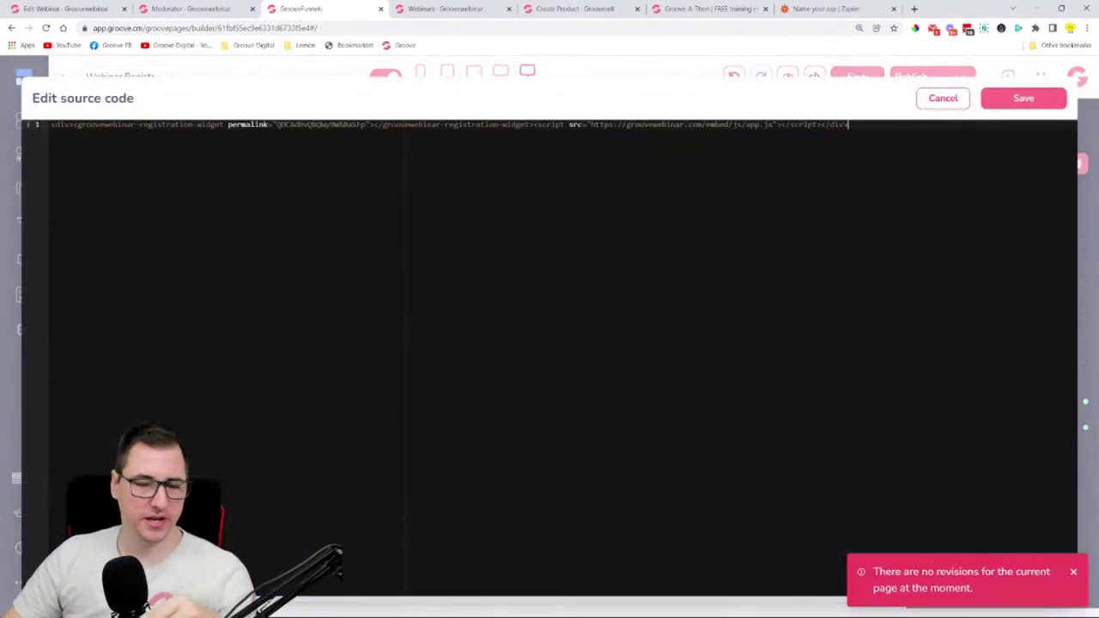
pyautogui.click(1024, 103)
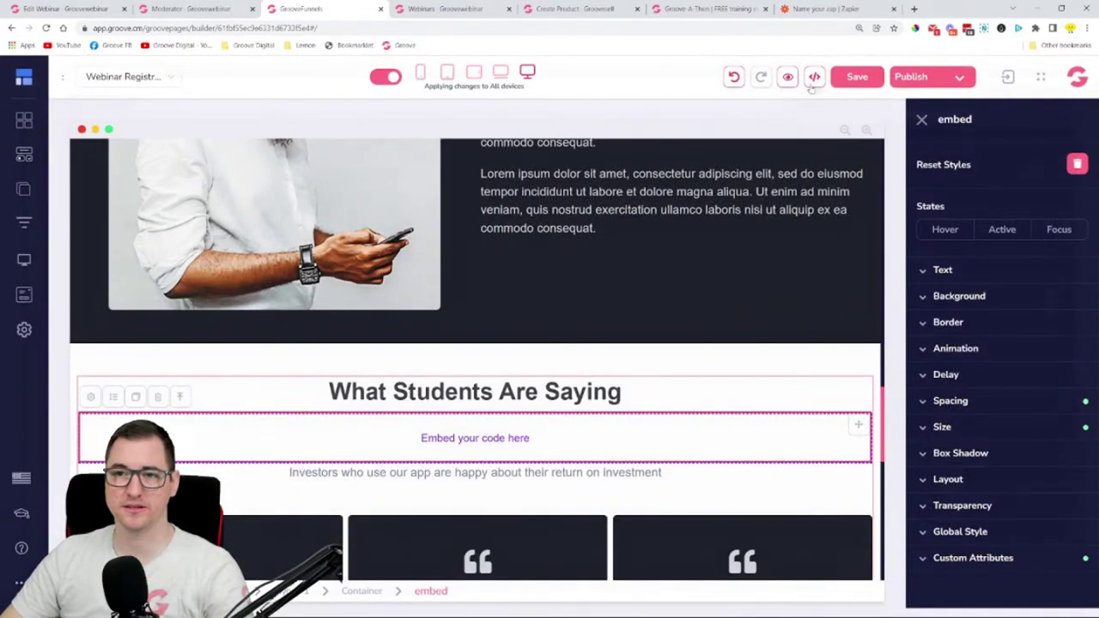
pyautogui.click(788, 77)
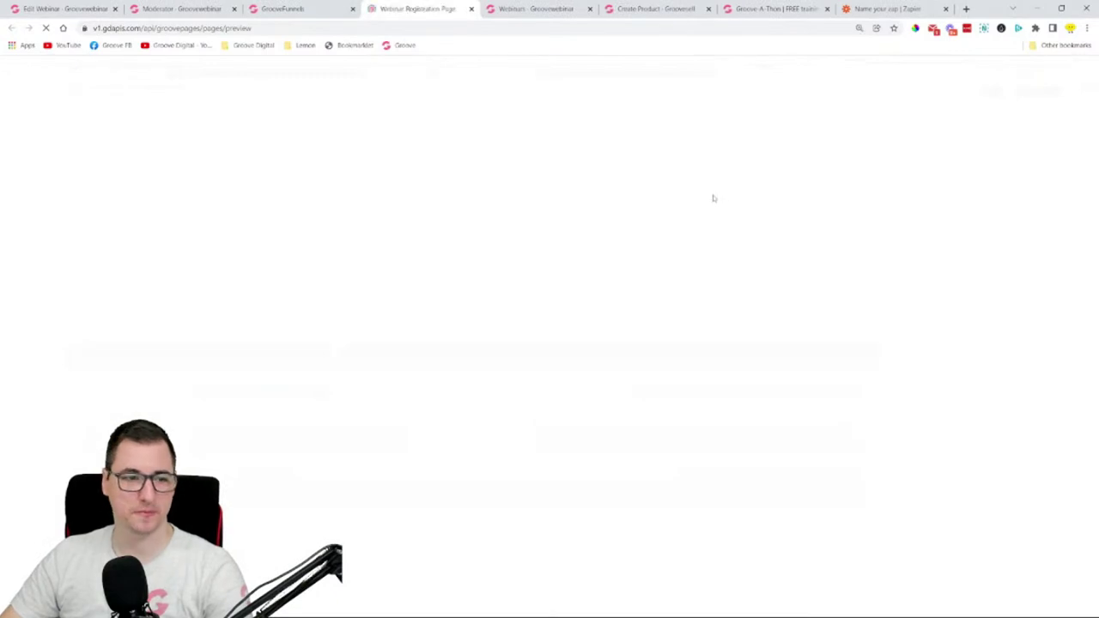
# - Check the embedded widget's schedule, countdown and Register Now button, then close the preview
pyautogui.scroll(-3, 718, 200)
pyautogui.scroll(-8, 700, 232)
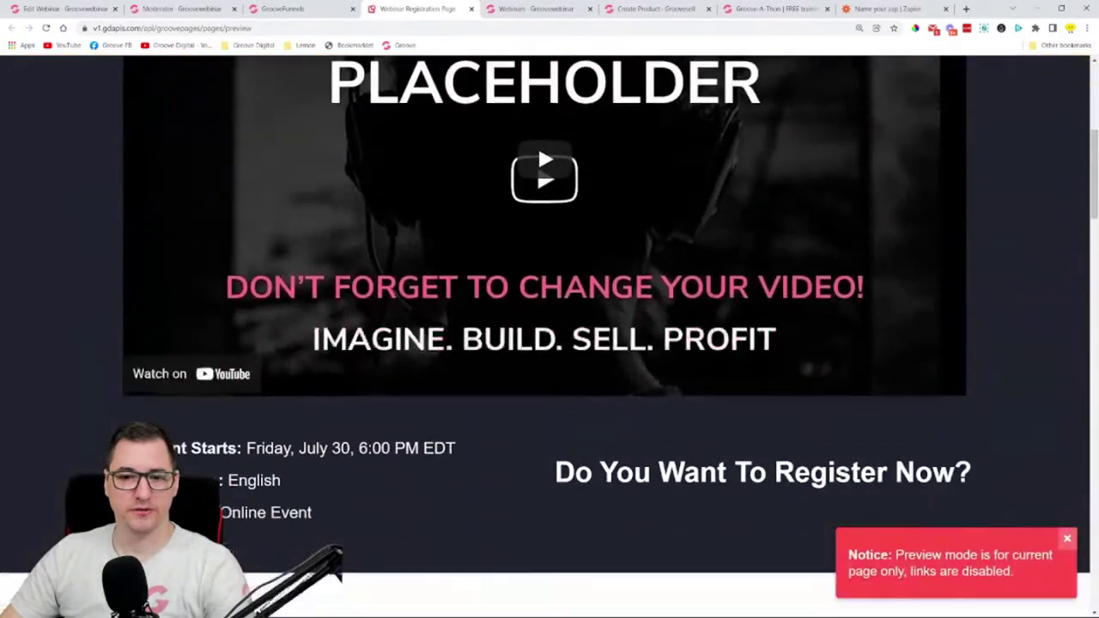
pyautogui.scroll(-12, 700, 232)
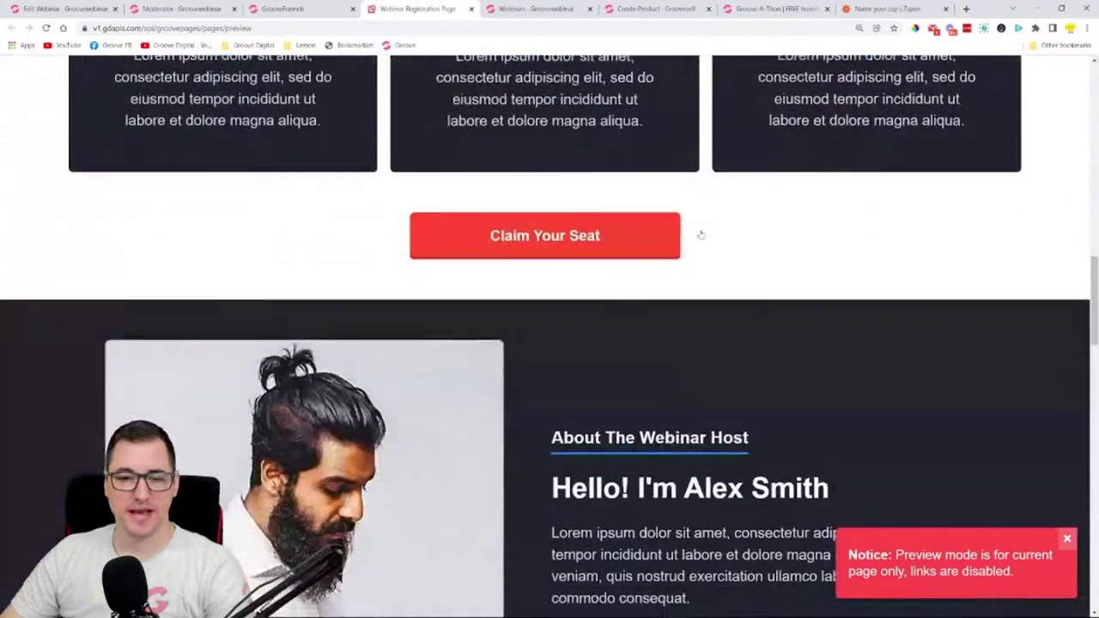
pyautogui.scroll(-1, 695, 242)
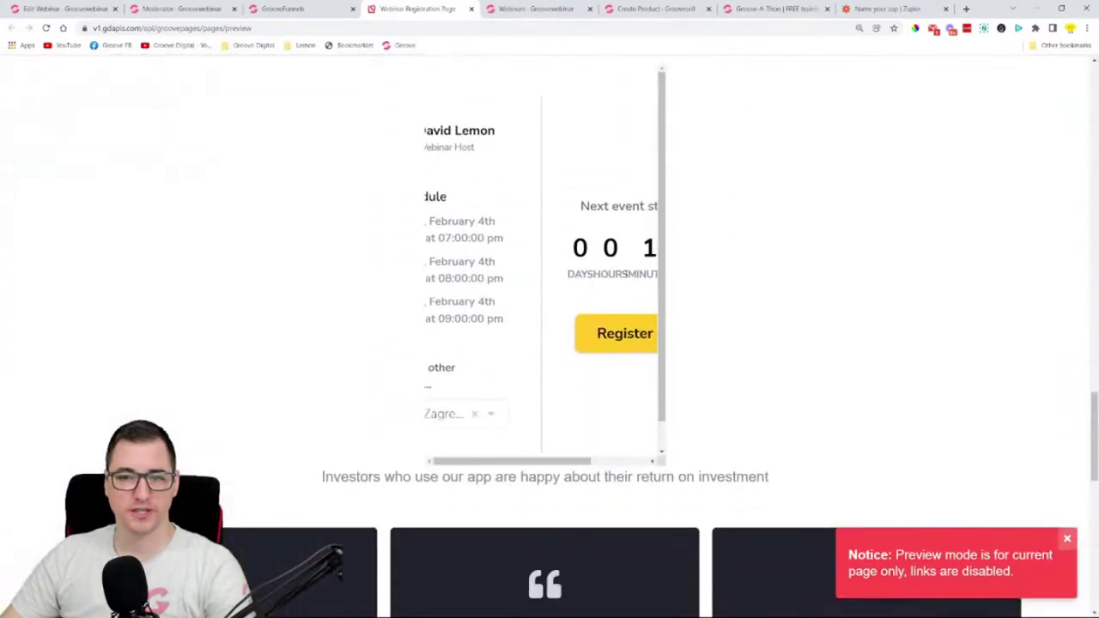
pyautogui.hscroll(3, 579, 452)
pyautogui.hscroll(-2, 584, 451)
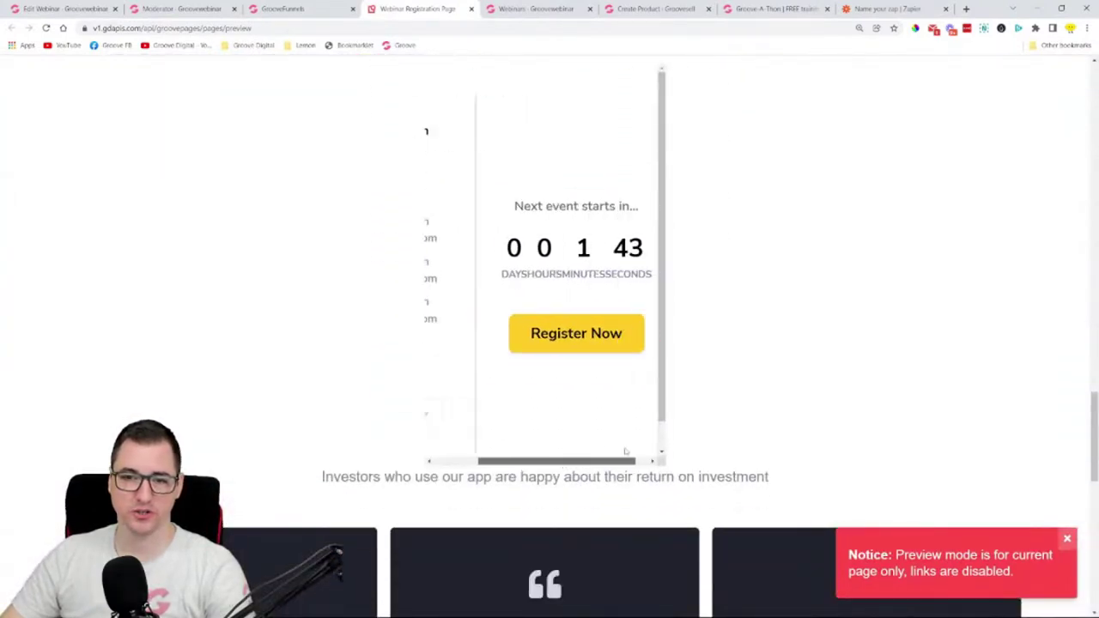
pyautogui.hscroll(-2, 581, 449)
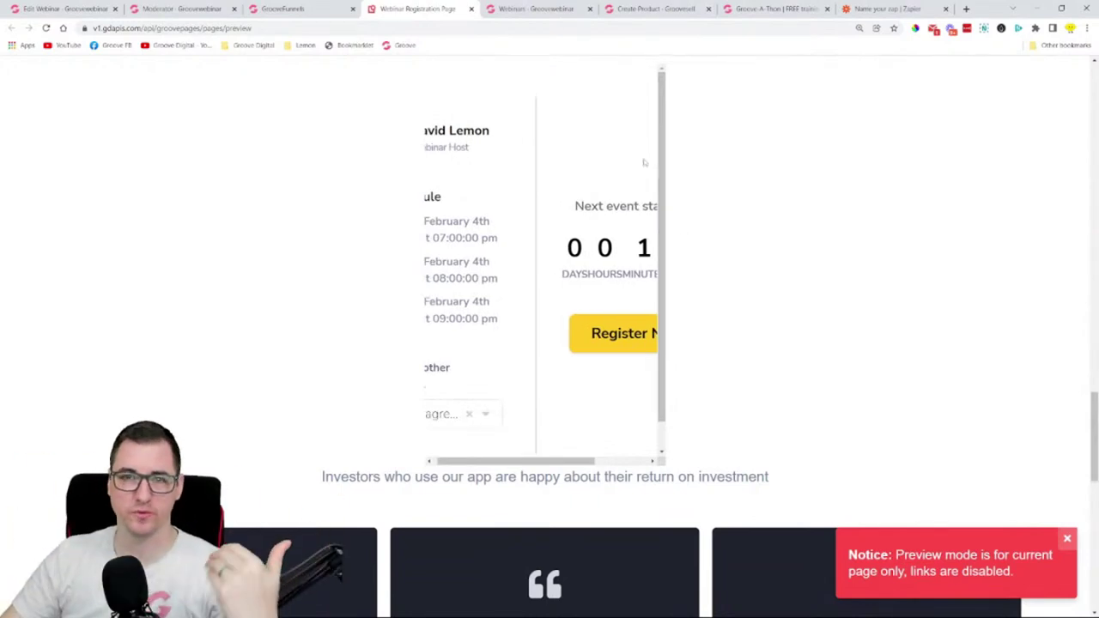
pyautogui.click(471, 8)
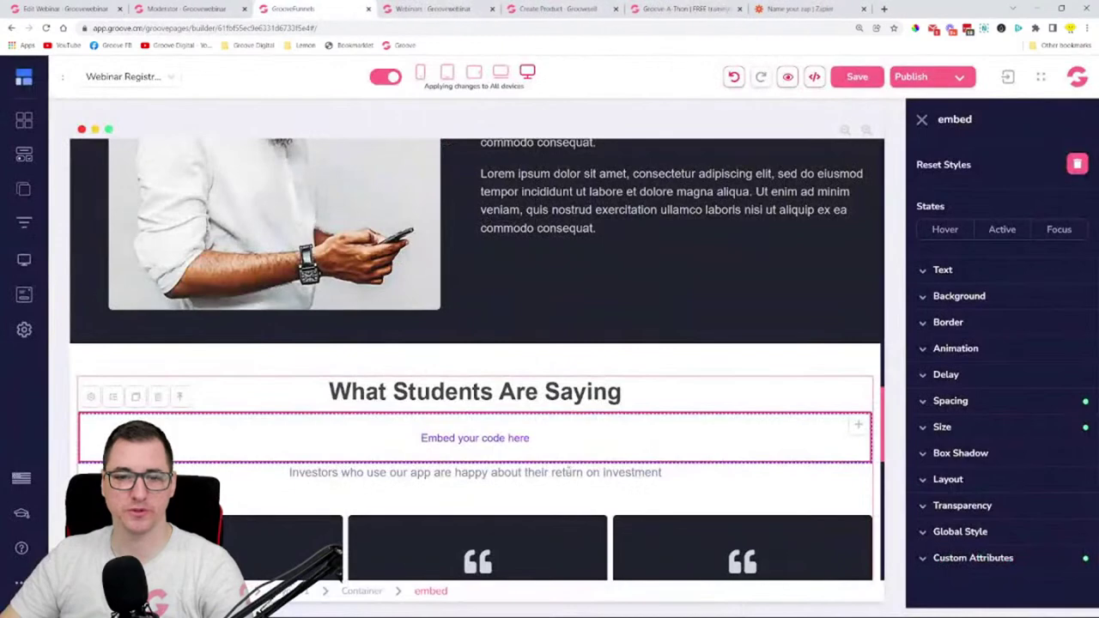
pyautogui.scroll(-4, 546, 440)
pyautogui.scroll(5, 507, 403)
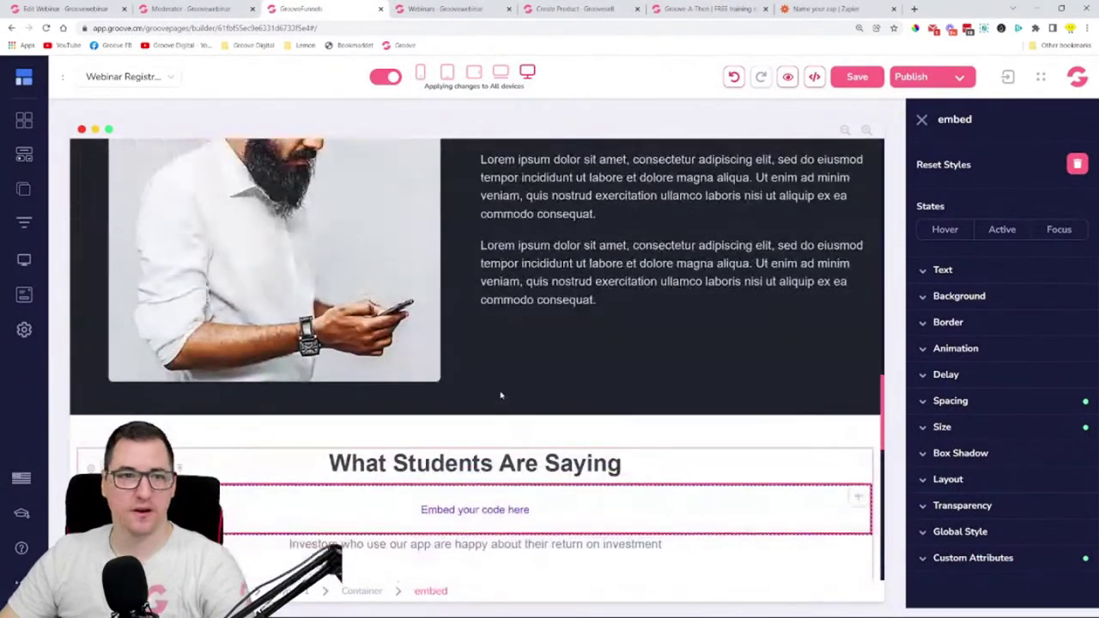
pyautogui.click(447, 8)
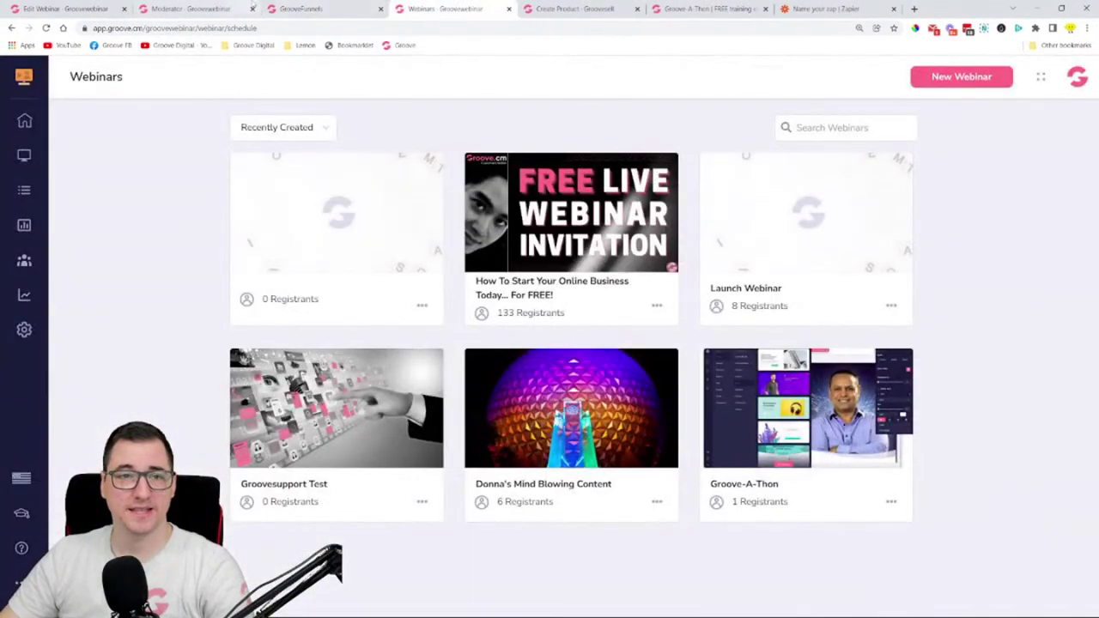
# - Open the Launch Webinar's confirmation page assets and check the default confirmation link
pyautogui.click(225, 8)
pyautogui.click(51, 7)
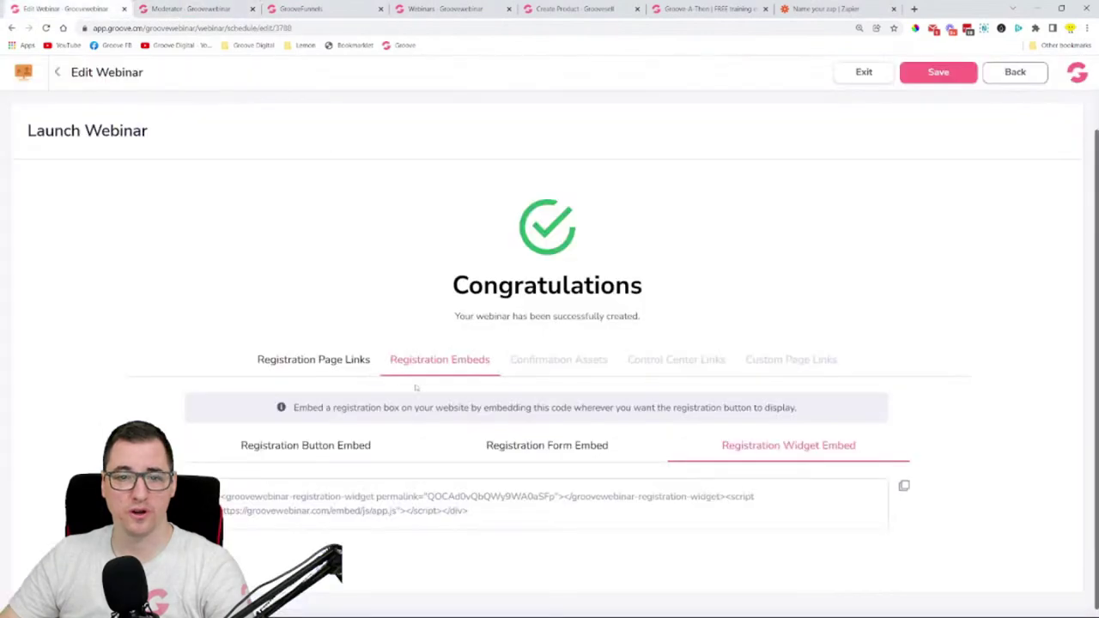
pyautogui.click(550, 364)
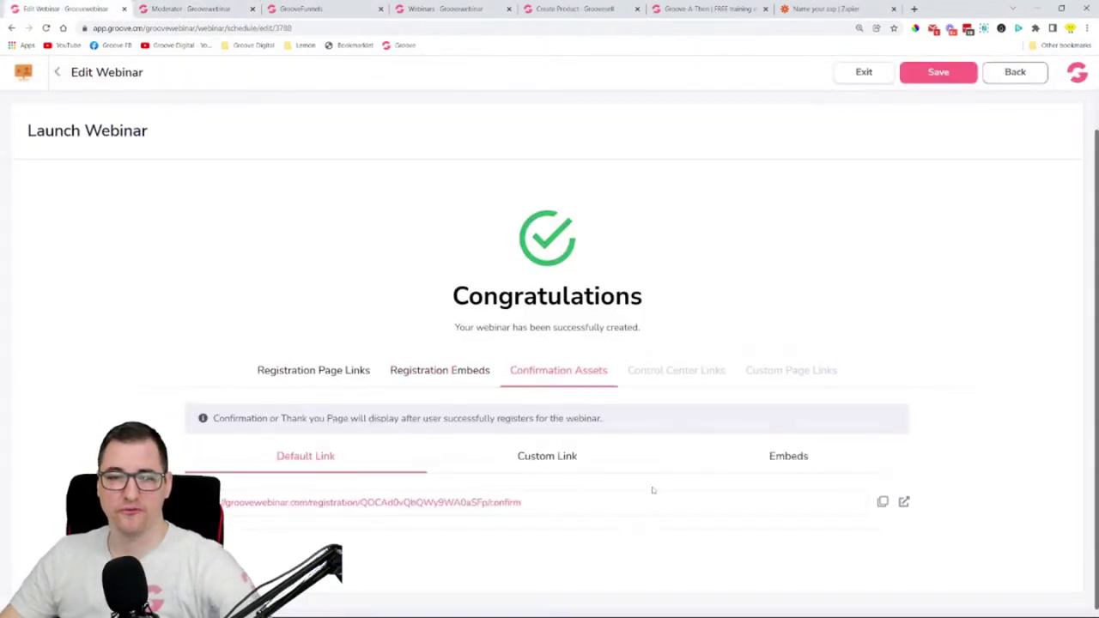
pyautogui.click(904, 503)
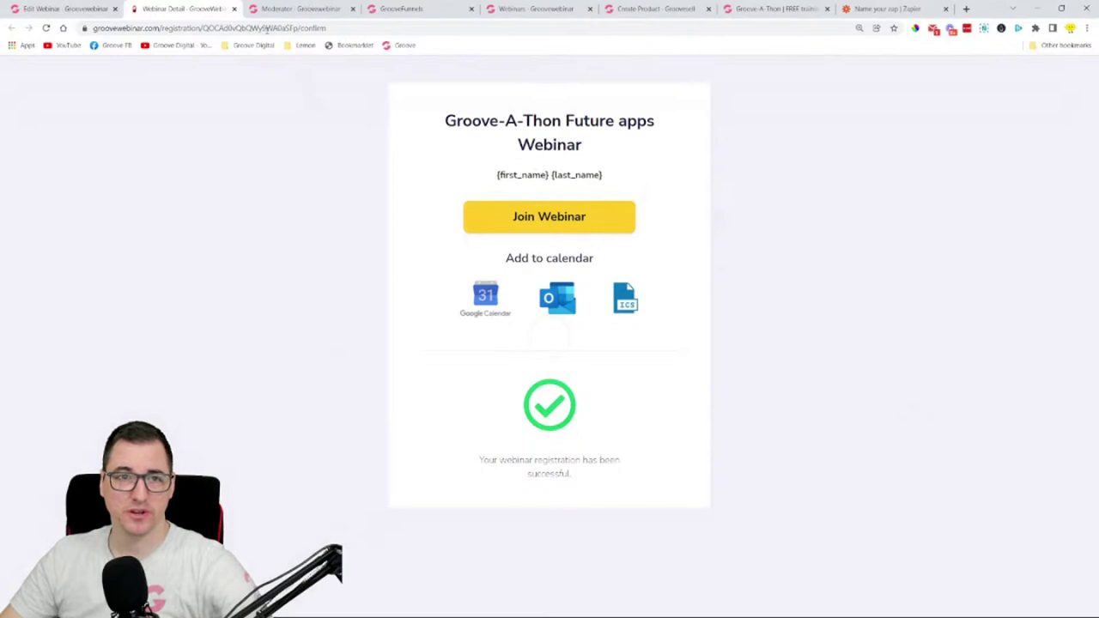
pyautogui.click(234, 9)
# - Copy the confirmation page embed code and return to the GroovePages builder
pyautogui.click(563, 464)
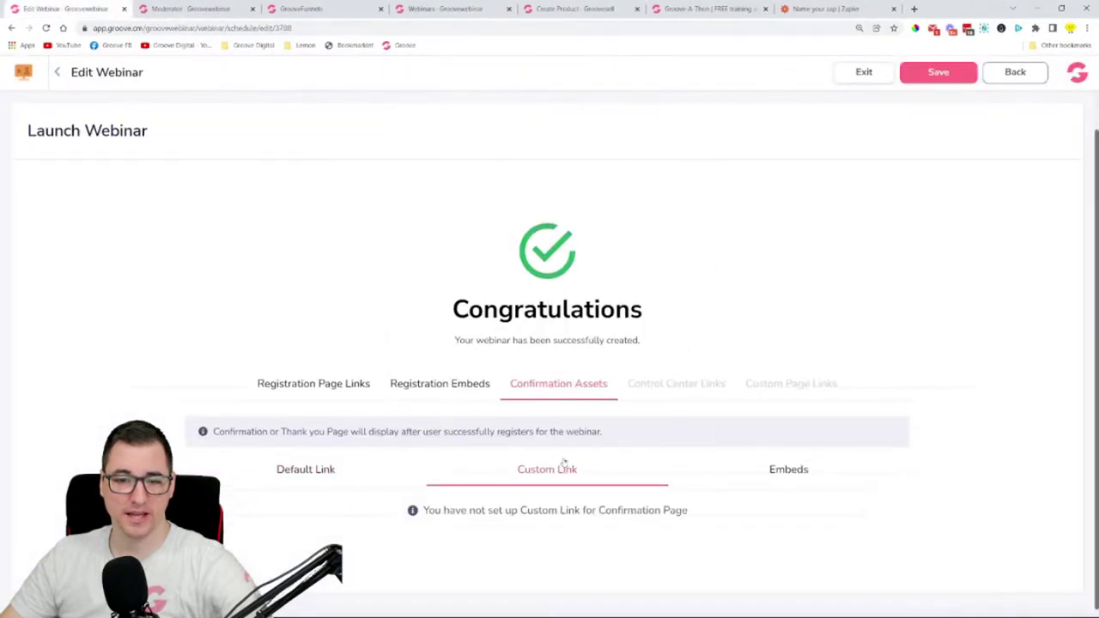
pyautogui.click(746, 483)
pyautogui.click(906, 488)
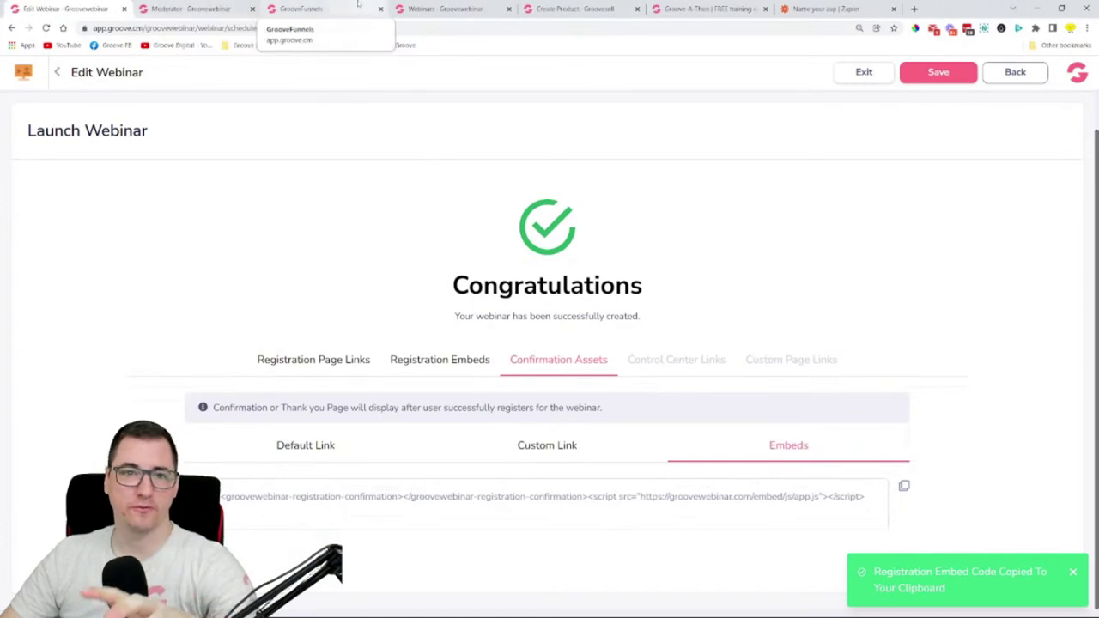
pyautogui.click(301, 9)
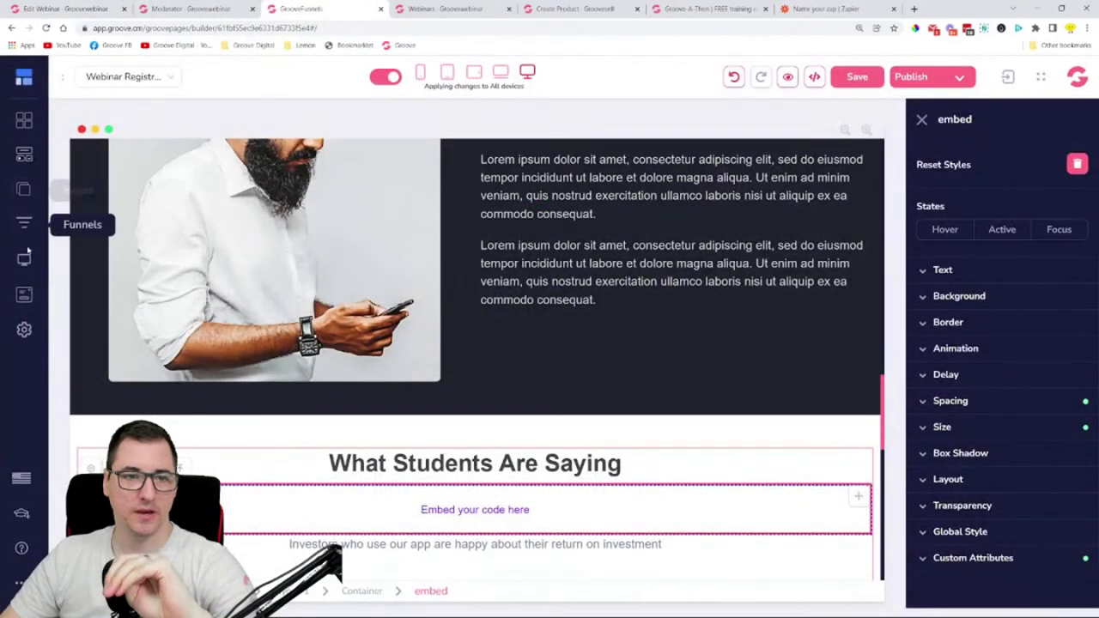
# - On the registration confirmation page, delete the event details block and calendar buttons layout
pyautogui.click(24, 260)
pyautogui.click(137, 264)
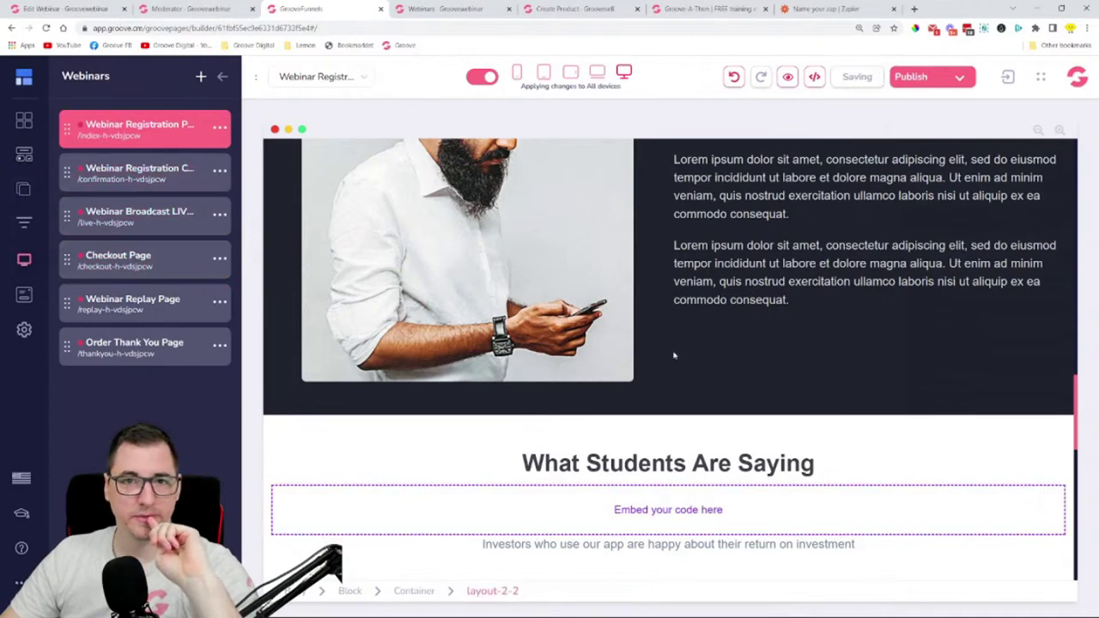
pyautogui.scroll(-1, 942, 475)
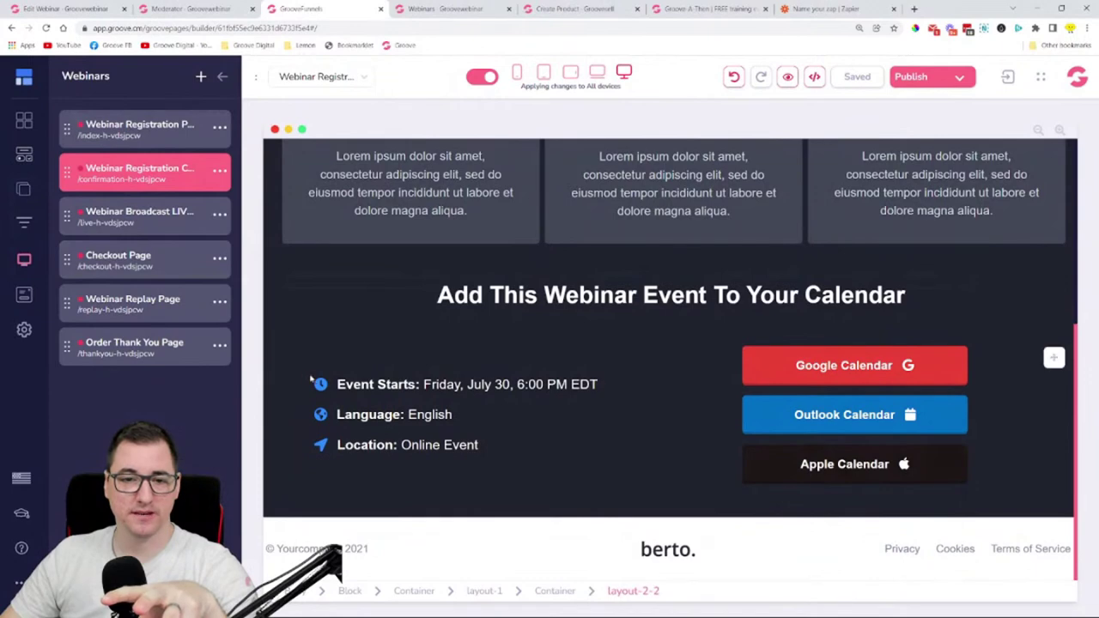
pyautogui.moveTo(320, 385); pyautogui.dragTo(503, 454)
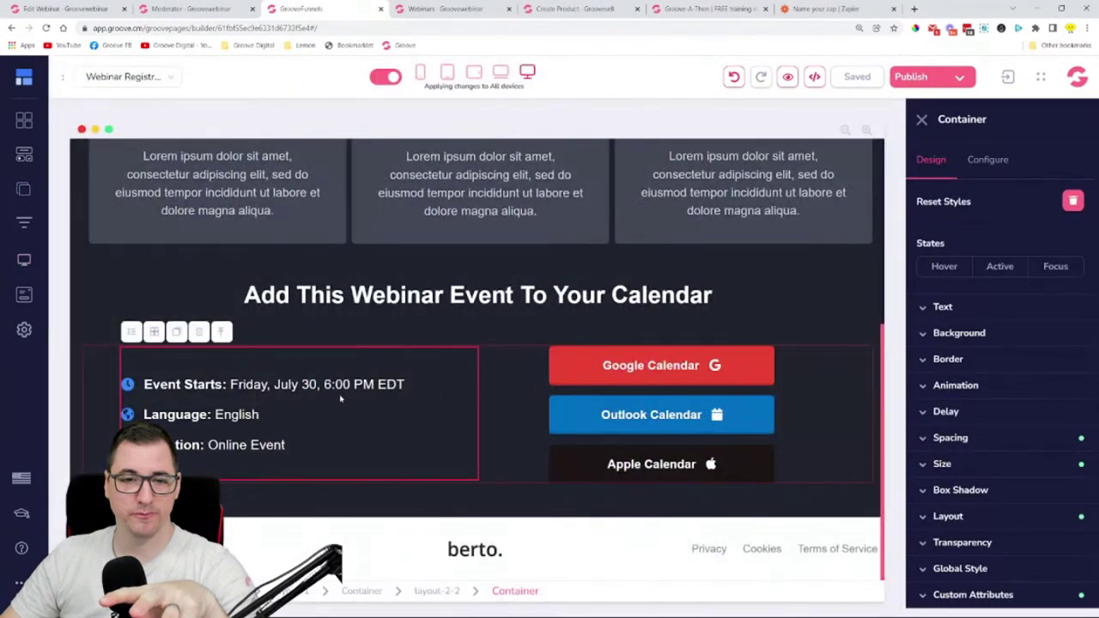
pyautogui.click(198, 331)
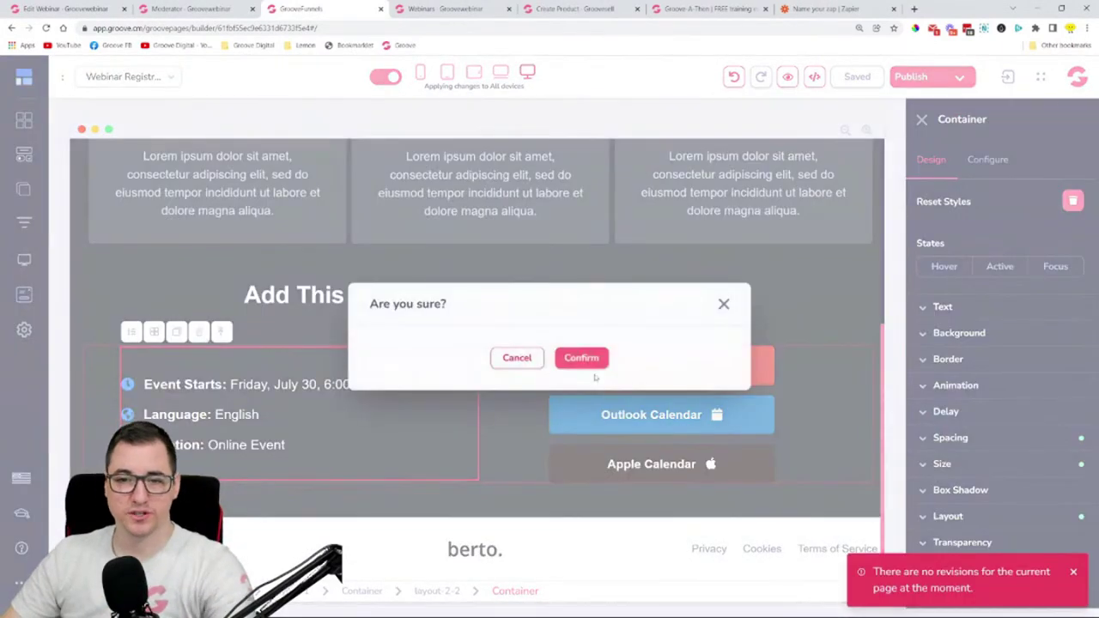
pyautogui.click(577, 358)
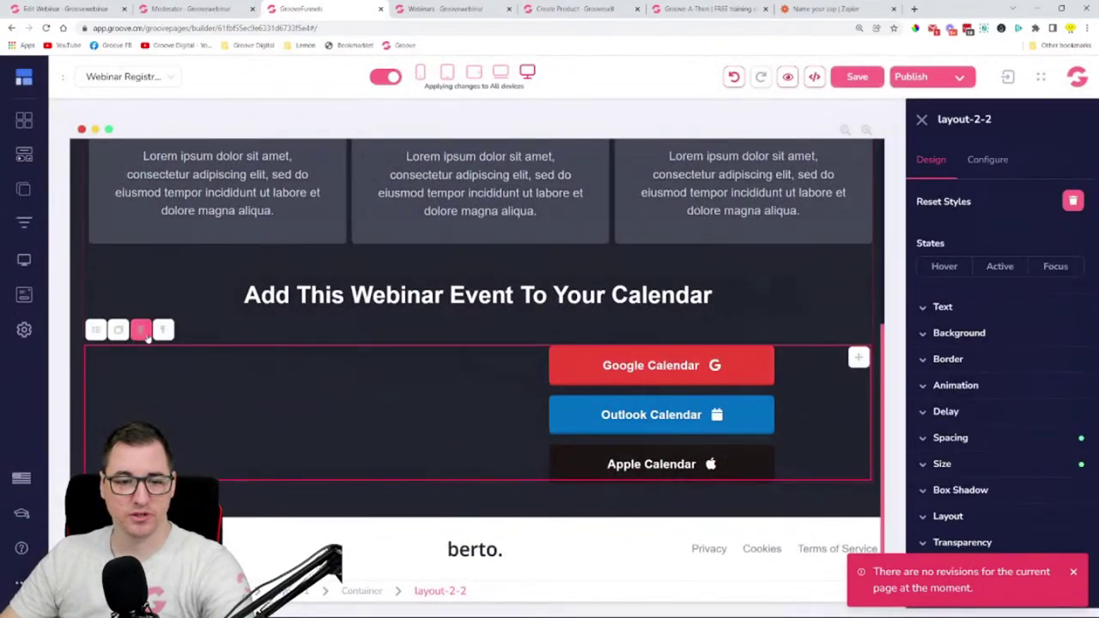
pyautogui.click(144, 333)
pyautogui.click(579, 358)
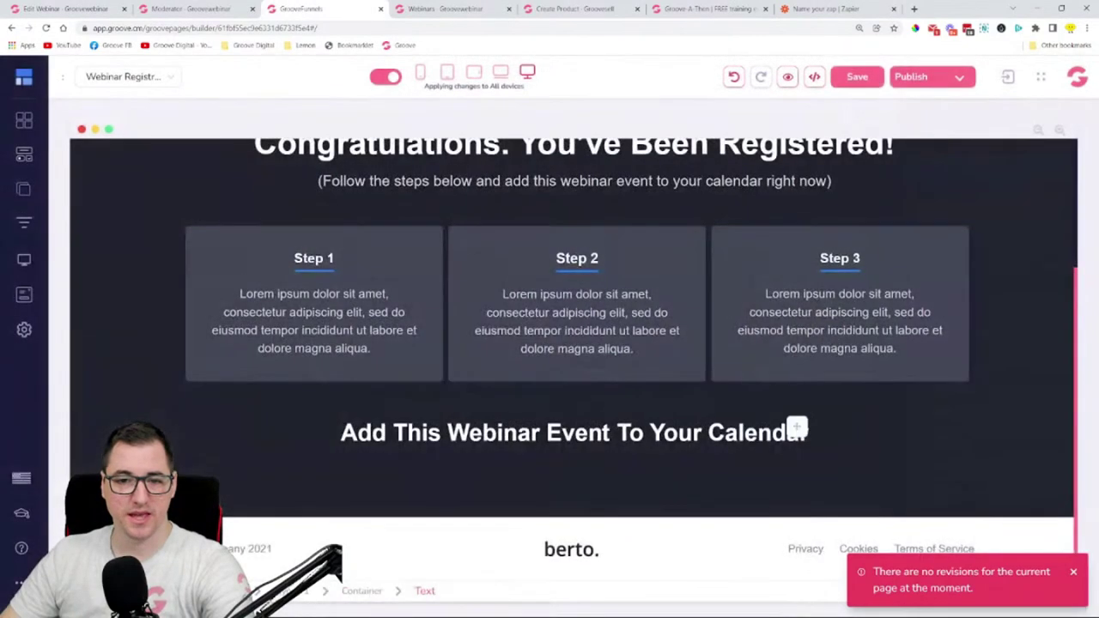
# - Add a Code Embed under the calendar heading with the confirmation code, save, and preview
pyautogui.click(24, 157)
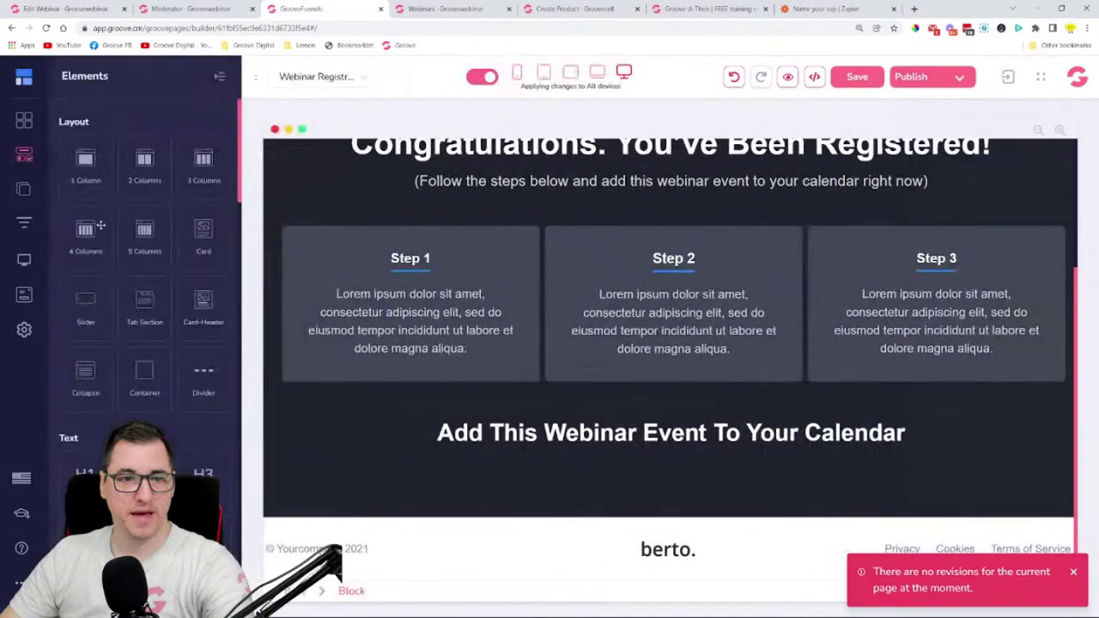
pyautogui.scroll(6, 144, 301)
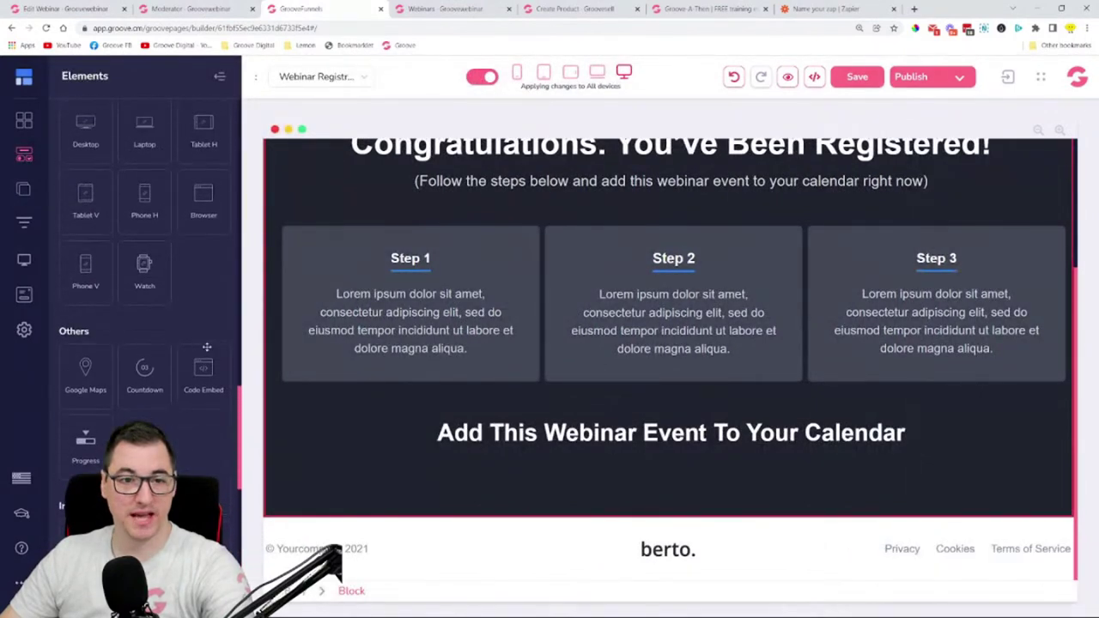
pyautogui.scroll(-1, 541, 451)
pyautogui.moveTo(541, 451); pyautogui.dragTo(652, 456)
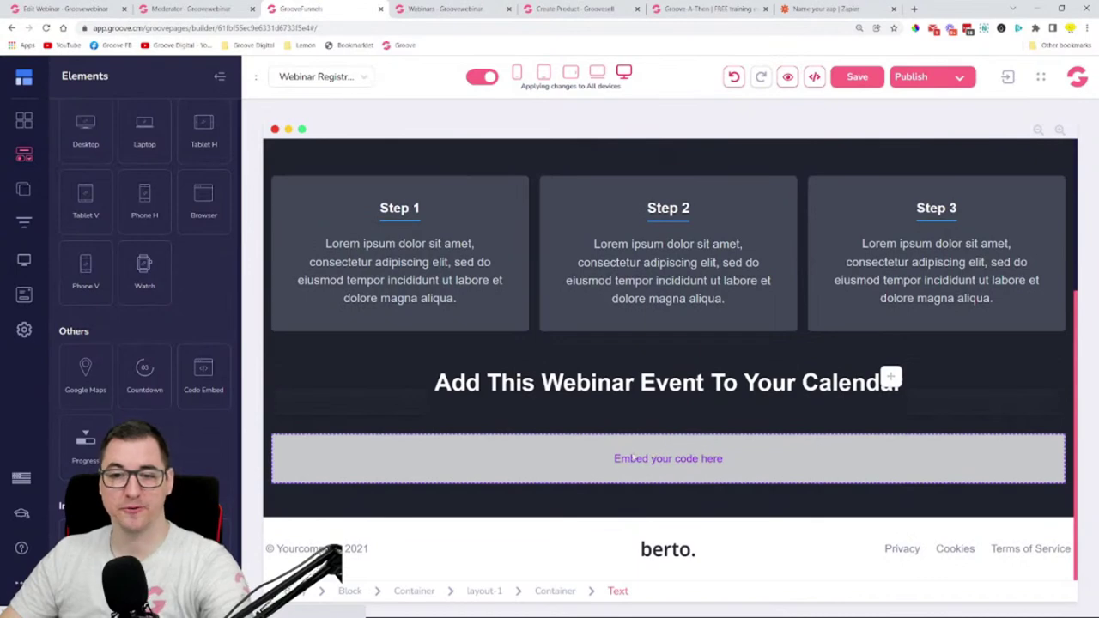
pyautogui.click(633, 459)
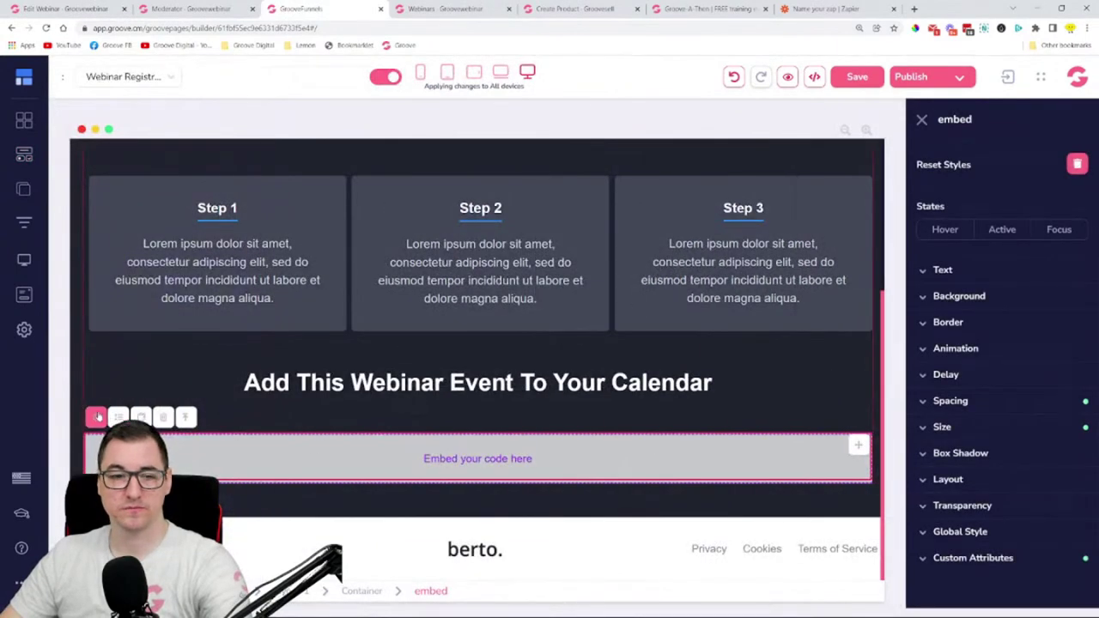
pyautogui.click(96, 416)
pyautogui.write('<div><groovewebinar-registration-confirmation></groovewebinar-registration-confirmation><script src="https://groovewebinar.com/embed/js/app.js"></script></div>')
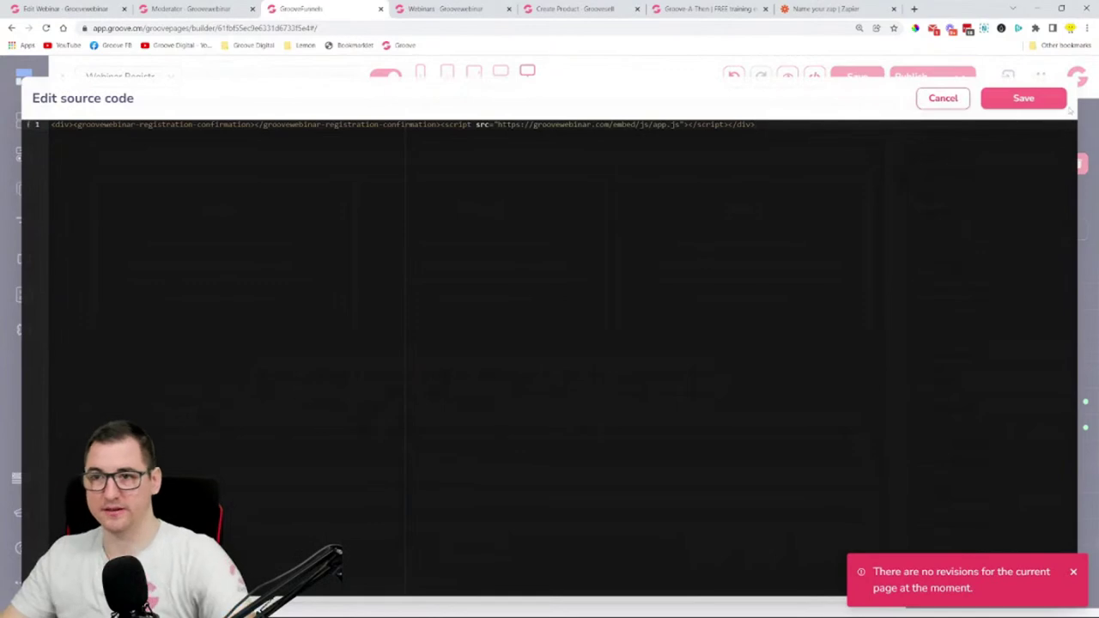
pyautogui.click(1023, 98)
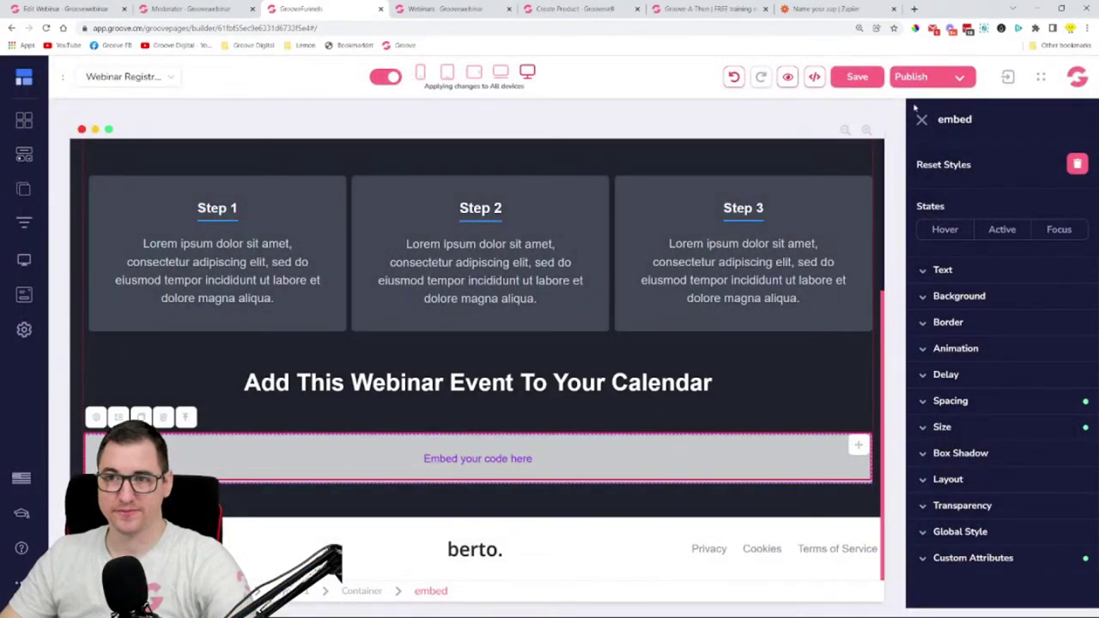
pyautogui.click(788, 76)
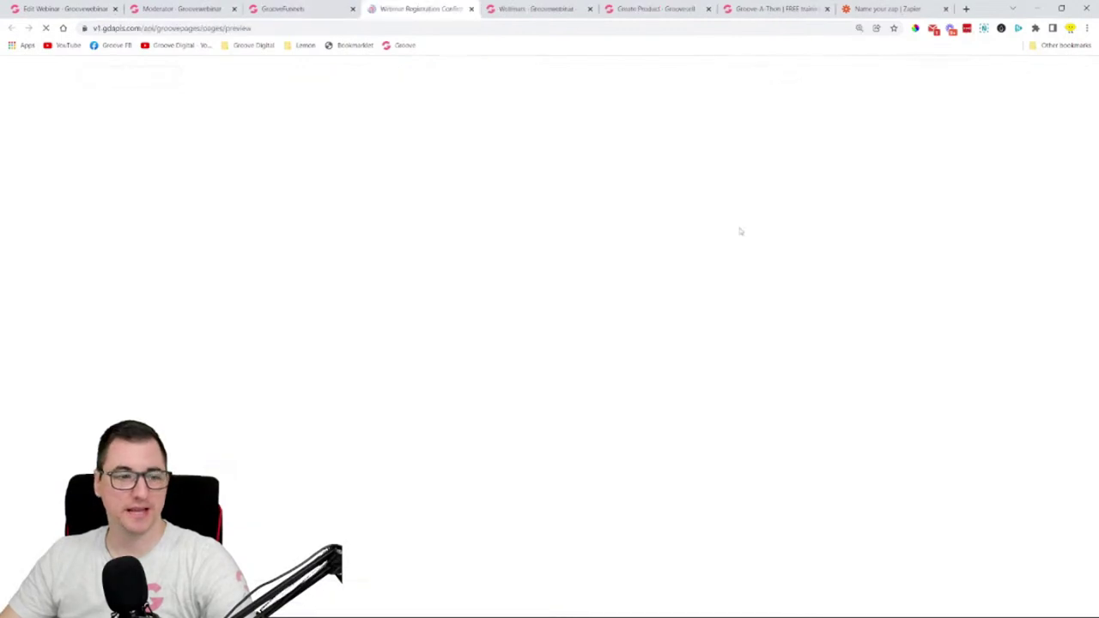
# - Check the preview's Join Webinar button, calendar options and success message
pyautogui.scroll(-6, 734, 245)
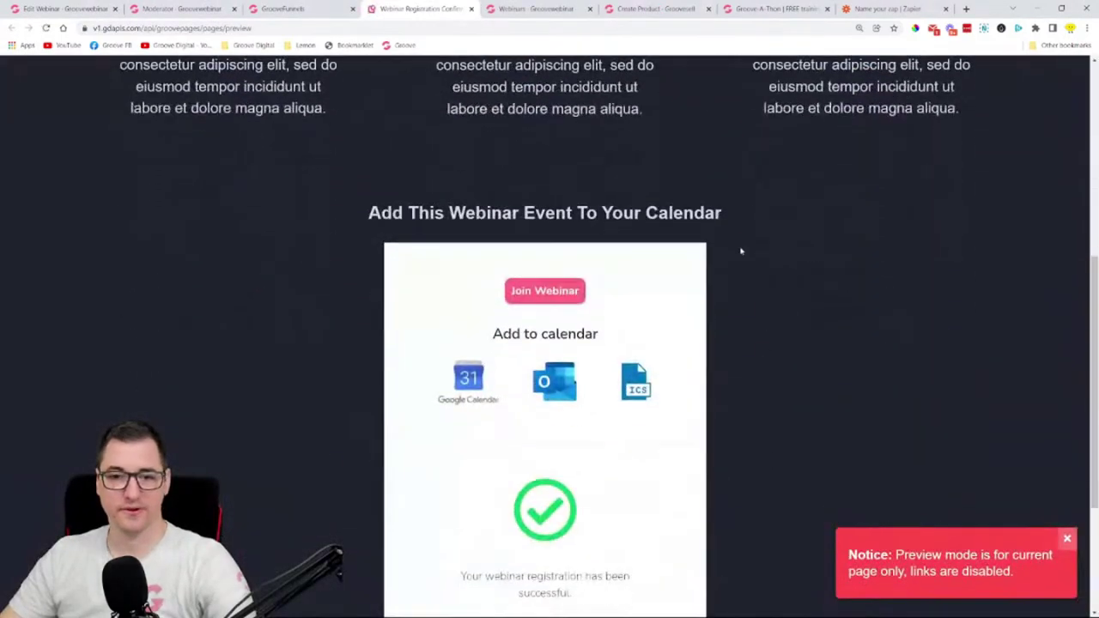
pyautogui.scroll(-1, 569, 283)
pyautogui.scroll(2, 586, 289)
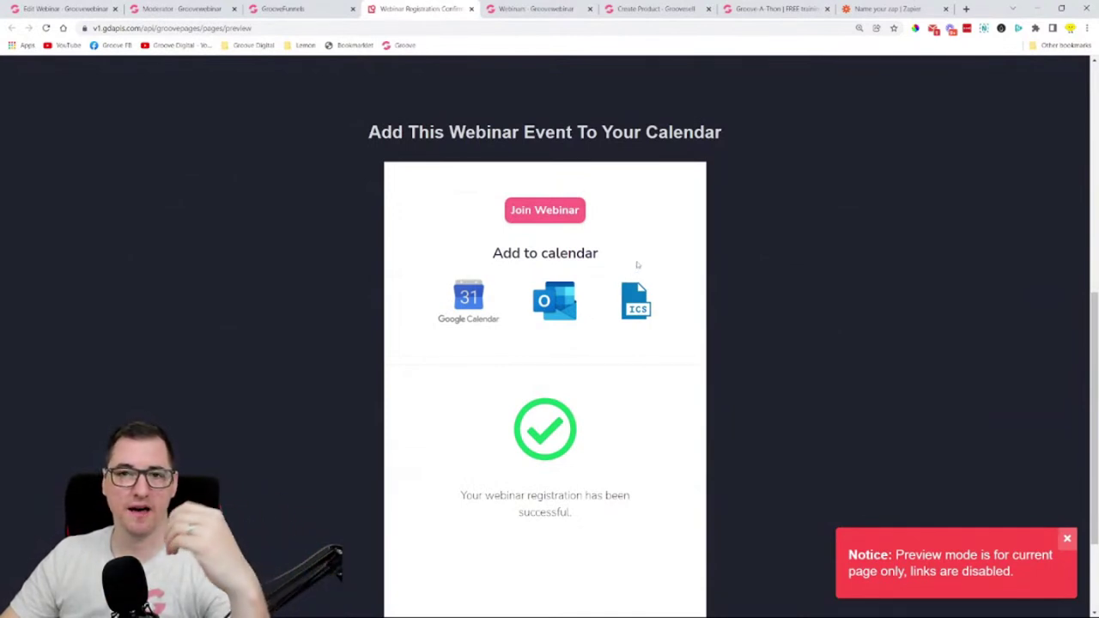
pyautogui.scroll(-1, 589, 288)
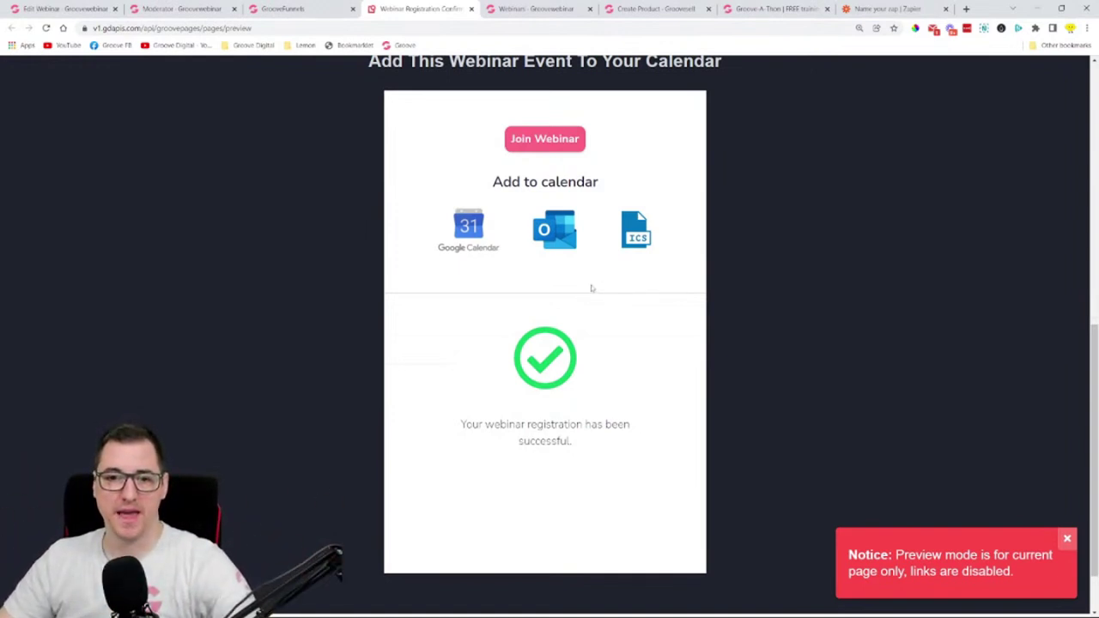
pyautogui.scroll(-1, 695, 245)
pyautogui.scroll(1, 625, 361)
pyautogui.scroll(2, 625, 312)
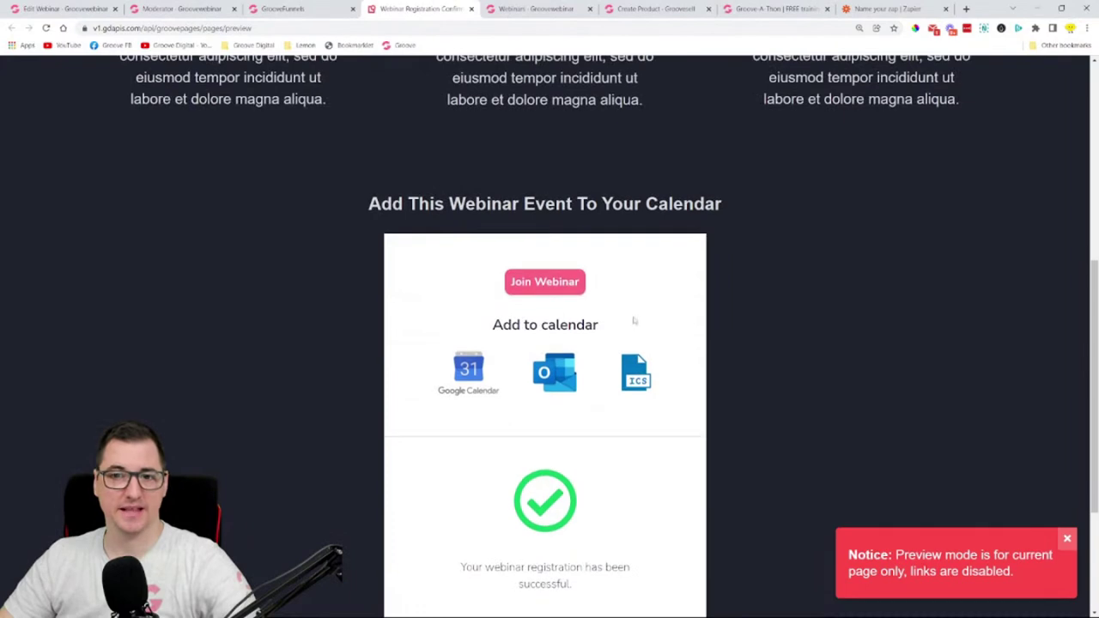
pyautogui.scroll(-3, 568, 282)
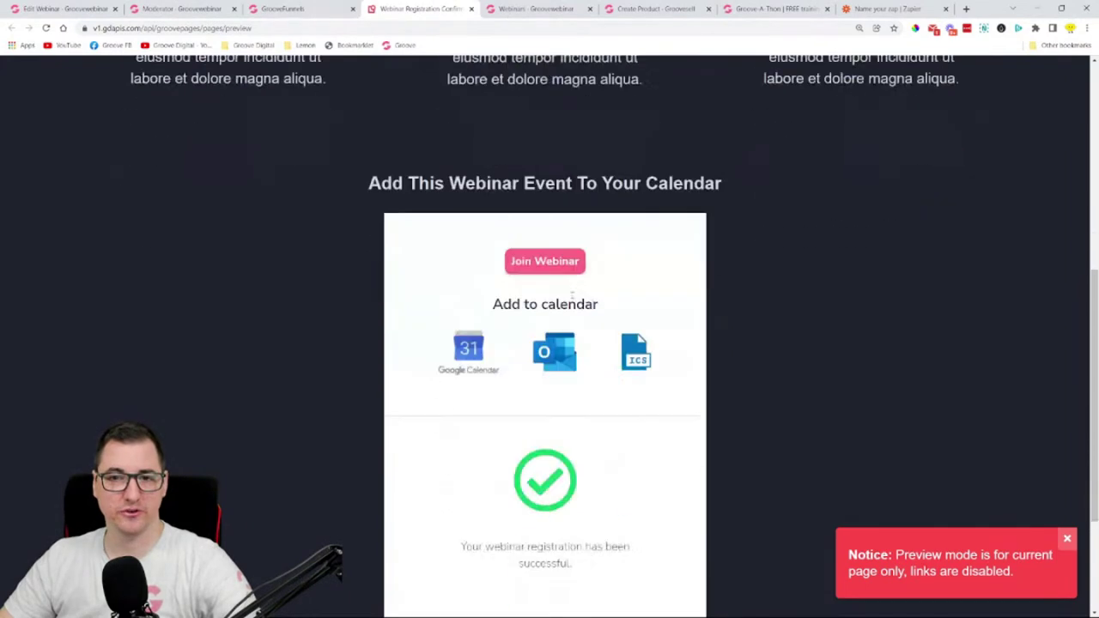
pyautogui.scroll(9, 575, 304)
pyautogui.scroll(-5, 584, 316)
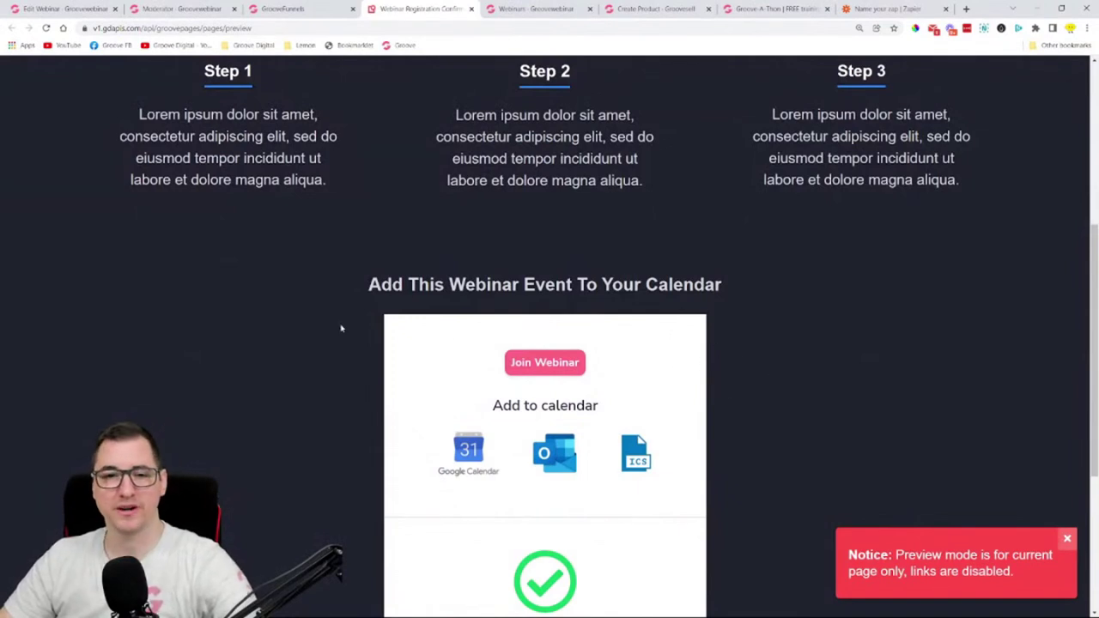
pyautogui.scroll(-4, 733, 314)
pyautogui.scroll(2, 724, 334)
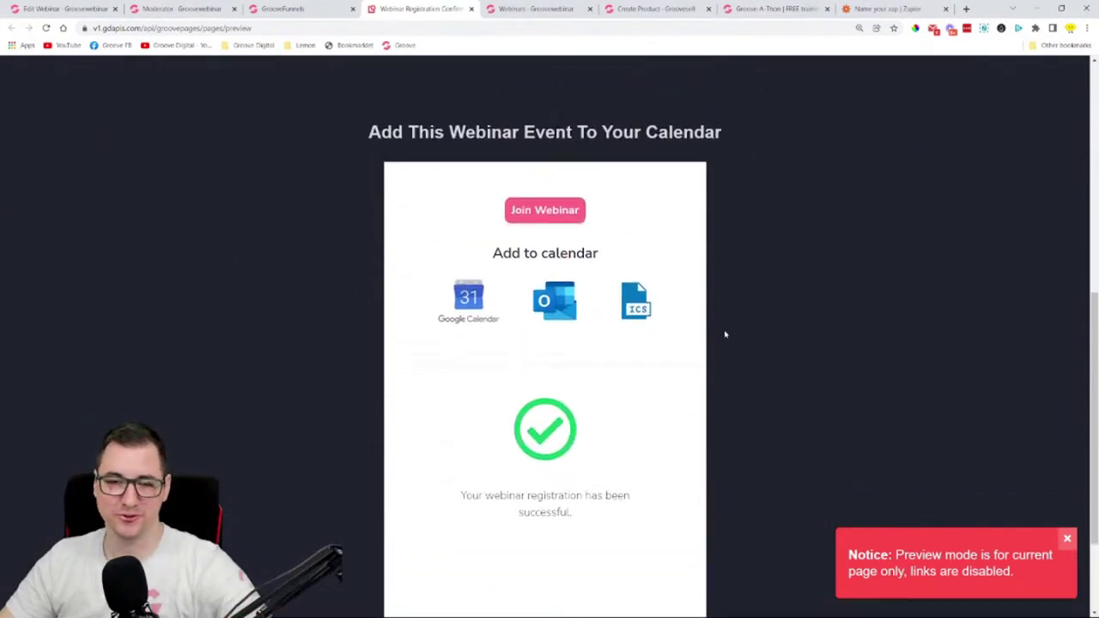
# - Take a screen snip of the area near the calendar heading and close the preview
pyautogui.press('super+shift+s')
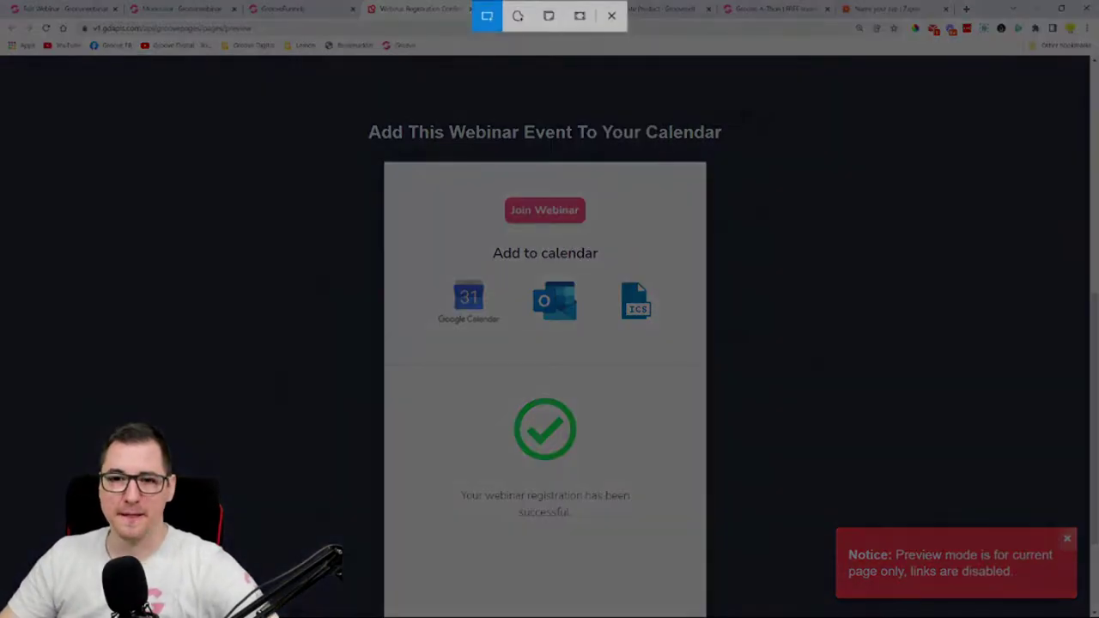
pyautogui.moveTo(729, 105); pyautogui.dragTo(246, 490)
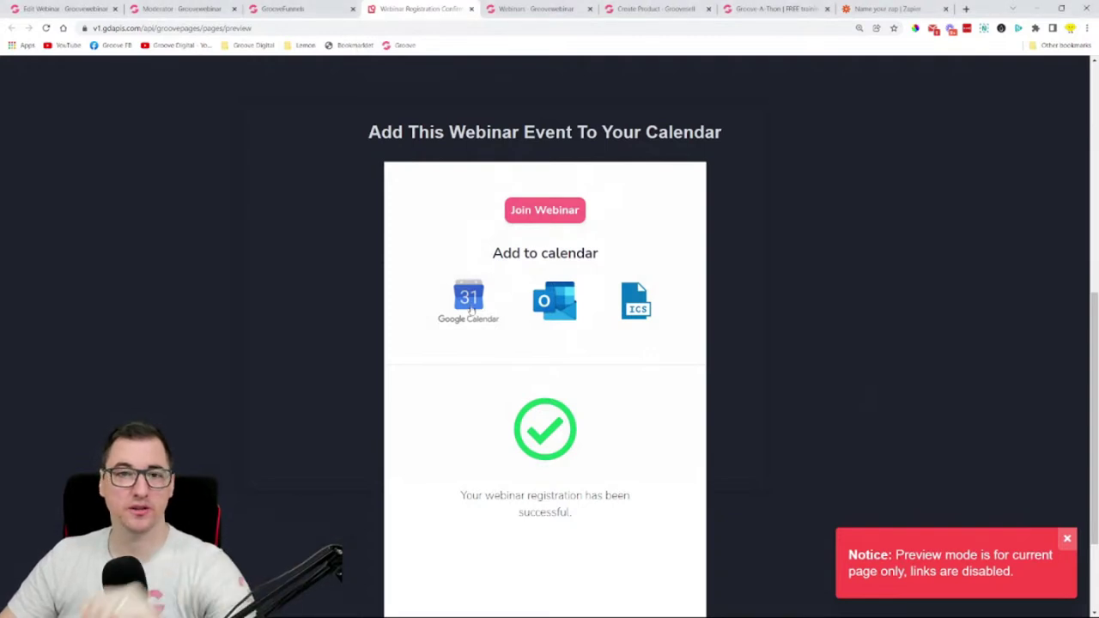
pyautogui.click(471, 8)
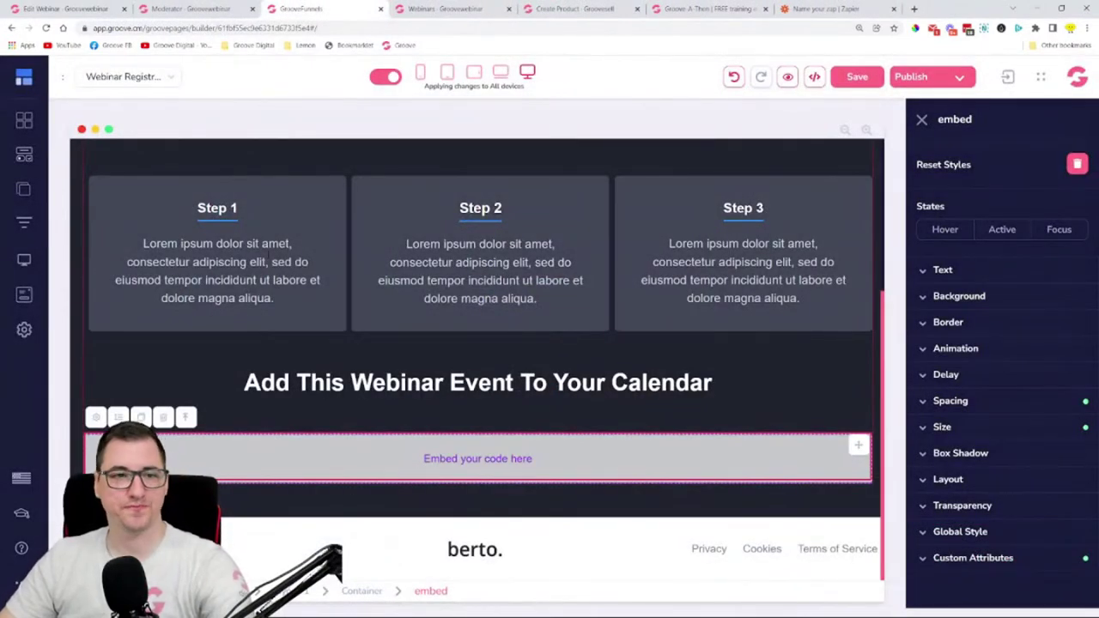
# - Show the moderator control center link and look at the control center tab
pyautogui.click(70, 10)
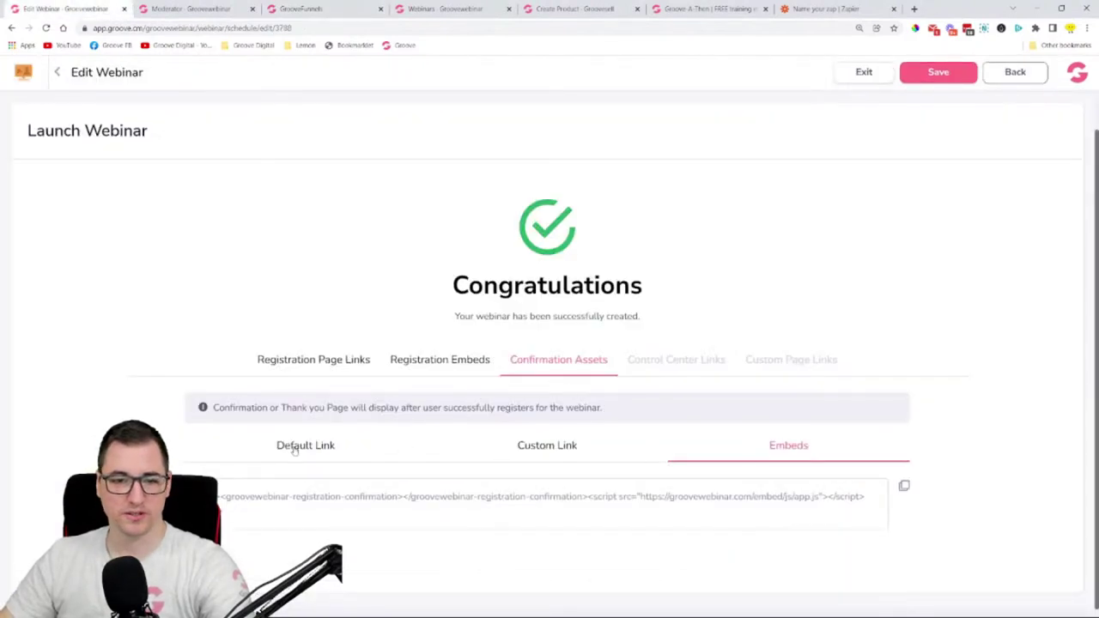
pyautogui.click(675, 367)
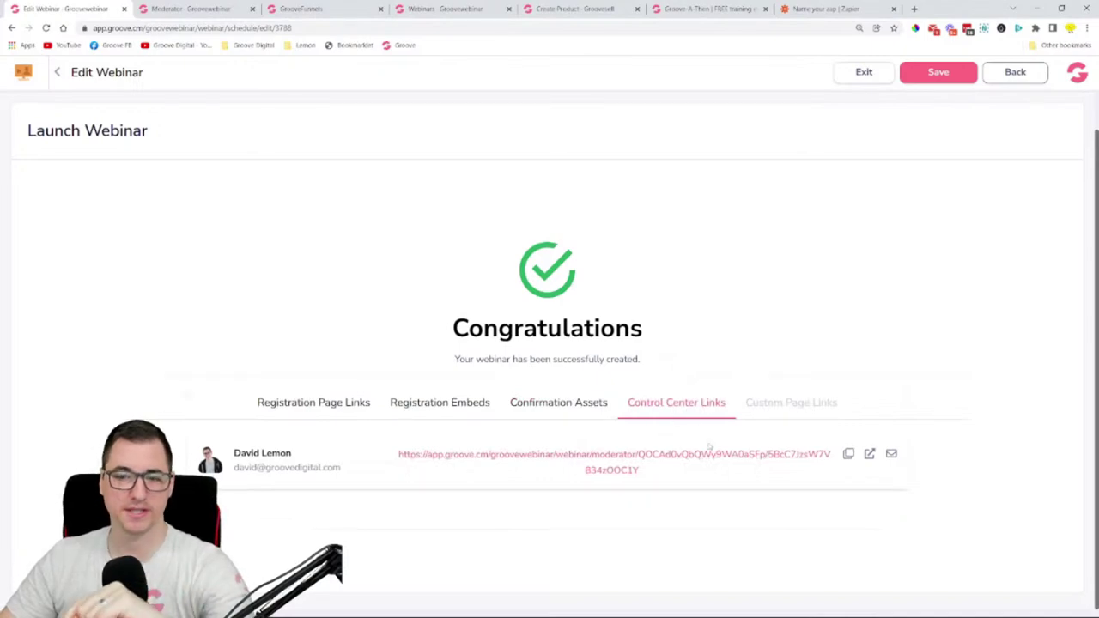
pyautogui.click(314, 8)
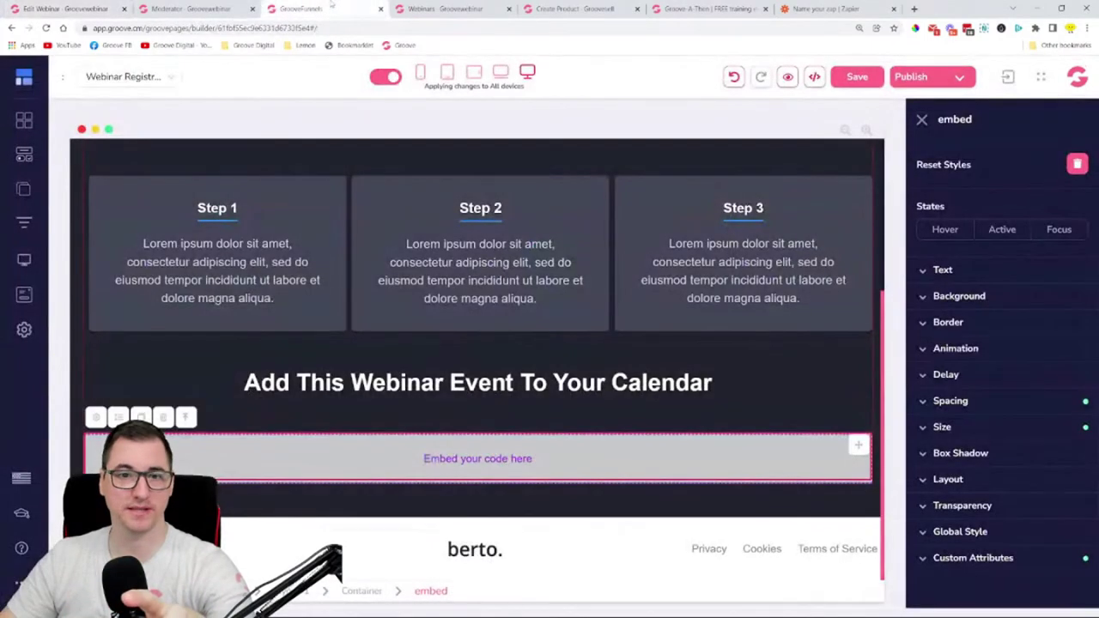
pyautogui.click(214, 7)
pyautogui.click(68, 9)
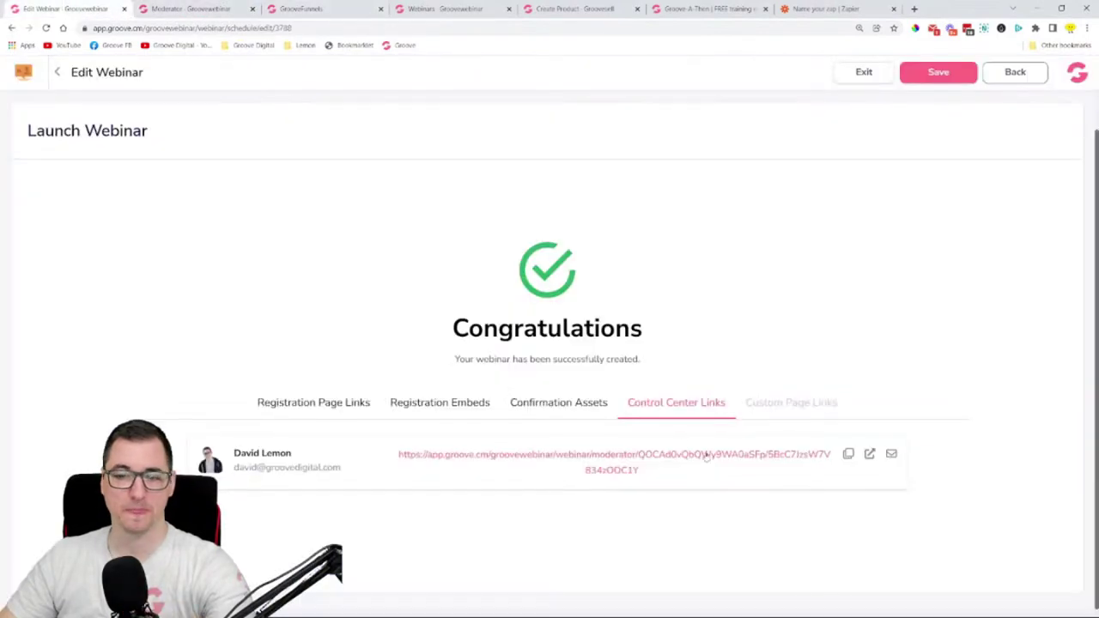
# - Copy the moderator link, test pasting it into an unsent email, then show Custom Page Links
pyautogui.click(891, 455)
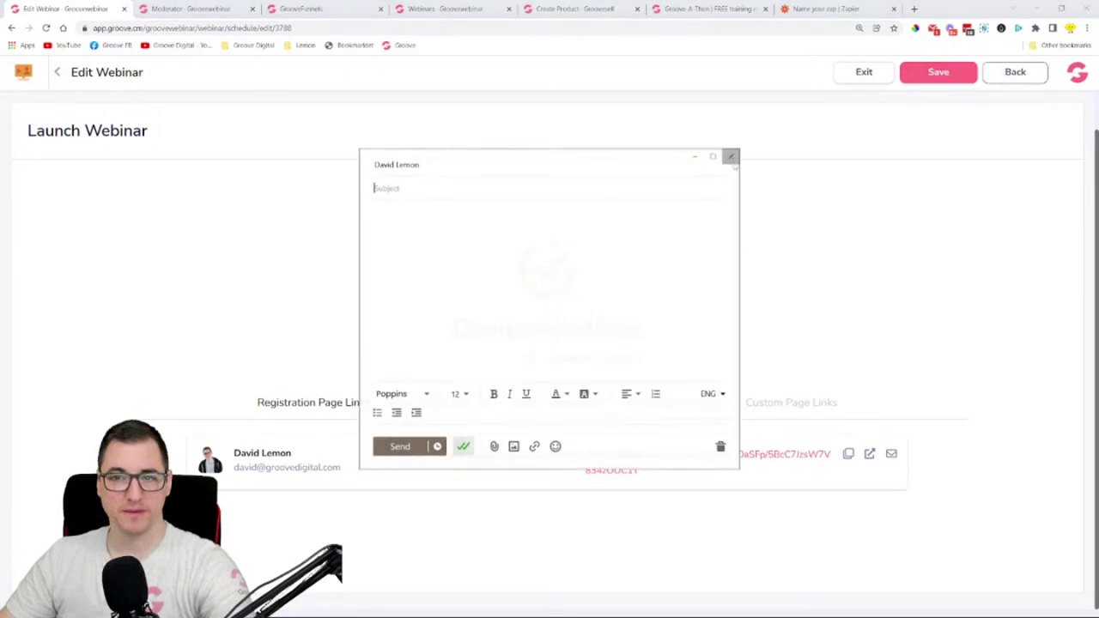
pyautogui.click(730, 156)
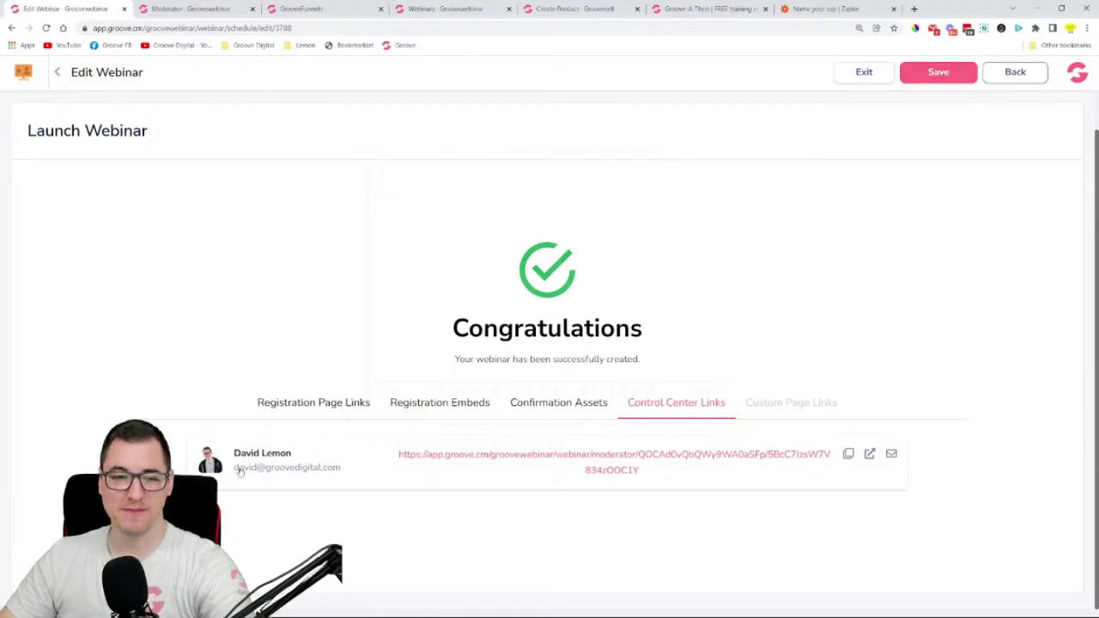
pyautogui.click(850, 455)
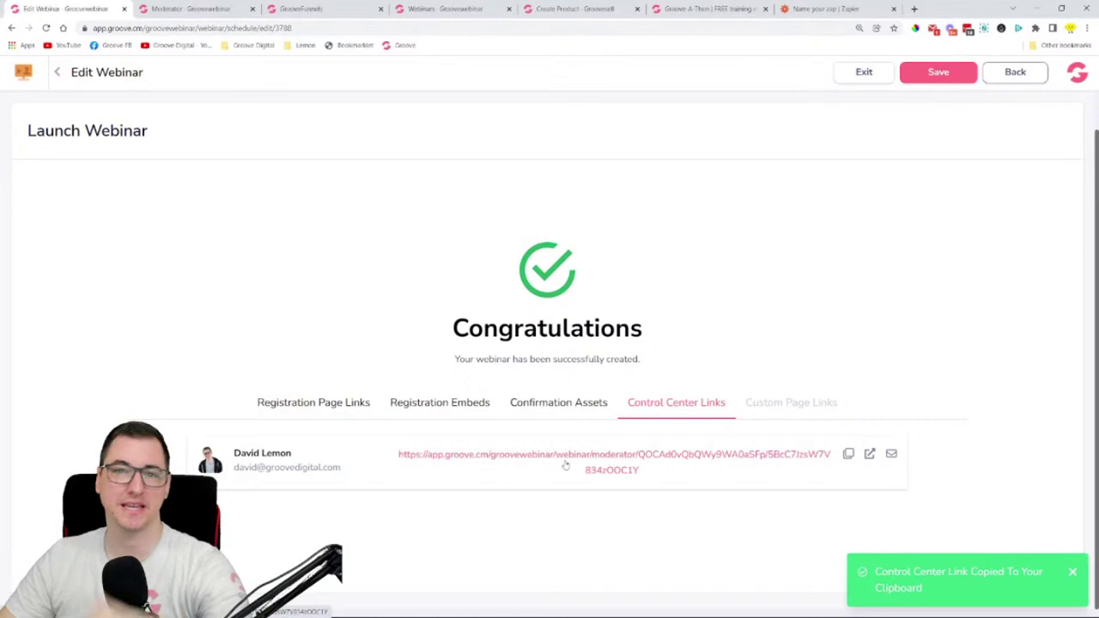
pyautogui.click(891, 453)
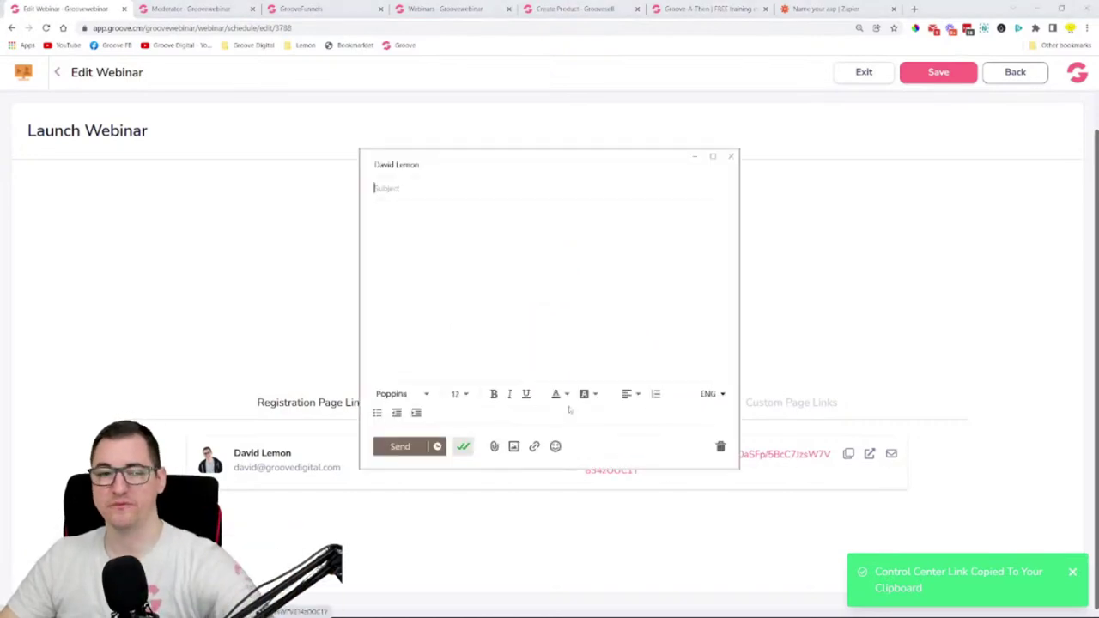
pyautogui.click(407, 277)
pyautogui.hotkey('ctrl', 'v')
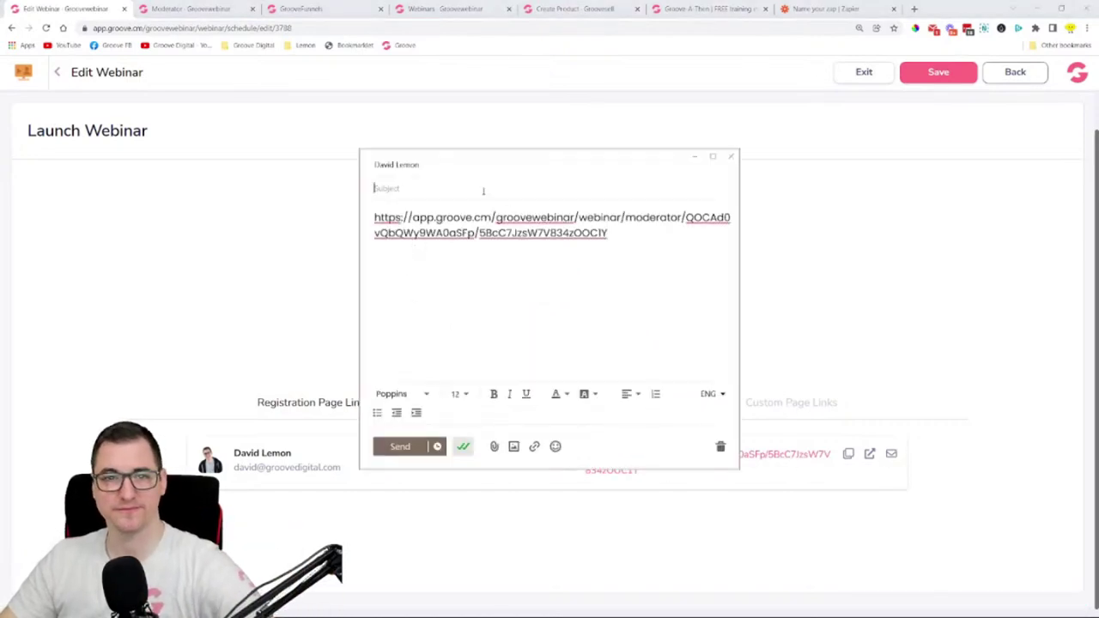
pyautogui.click(731, 157)
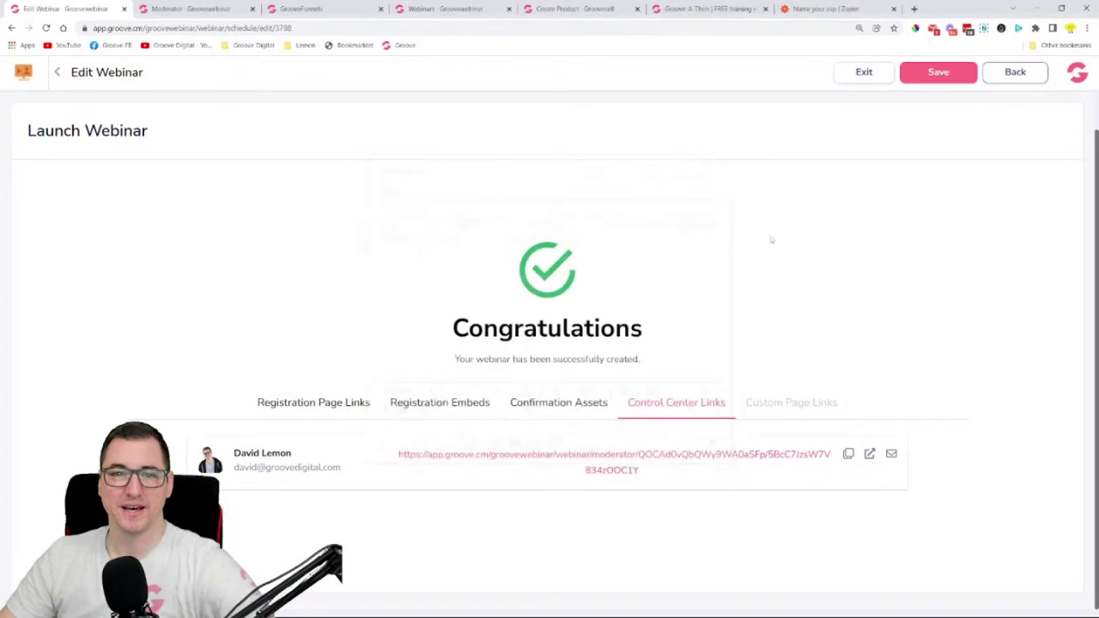
pyautogui.click(777, 415)
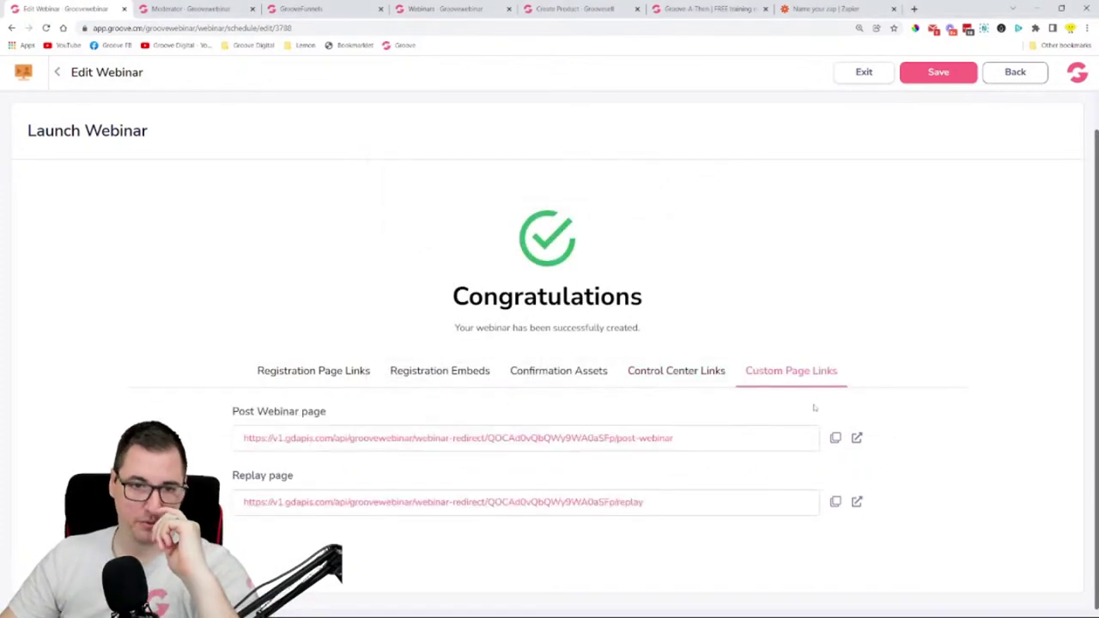
# - Open the post-webinar link (an error page) and the replay page, toggling its light/dark theme
pyautogui.click(856, 438)
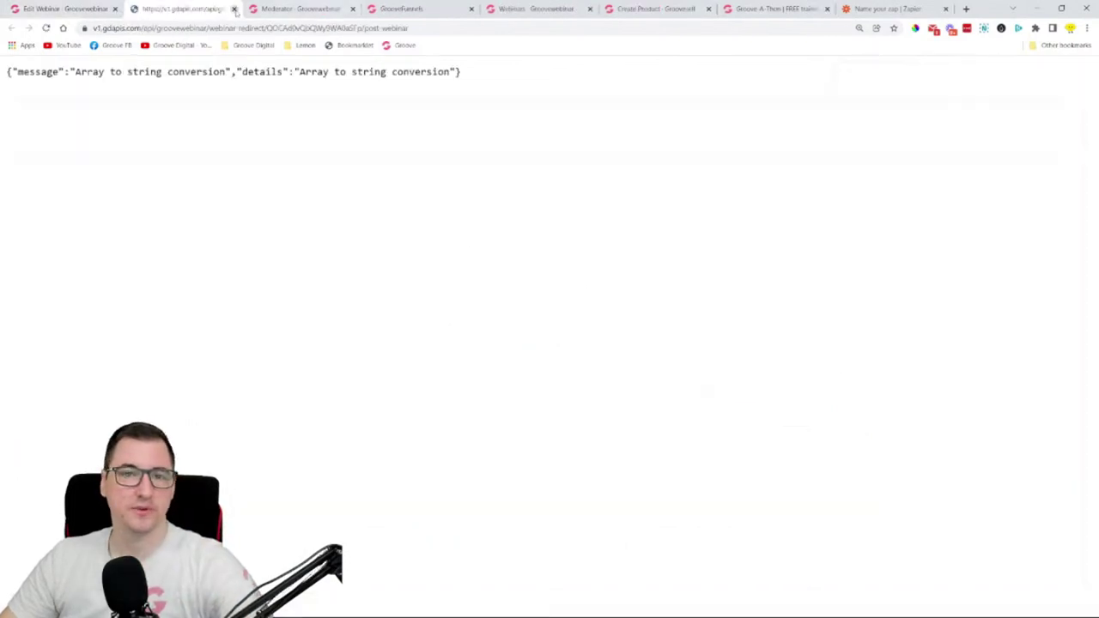
pyautogui.click(233, 8)
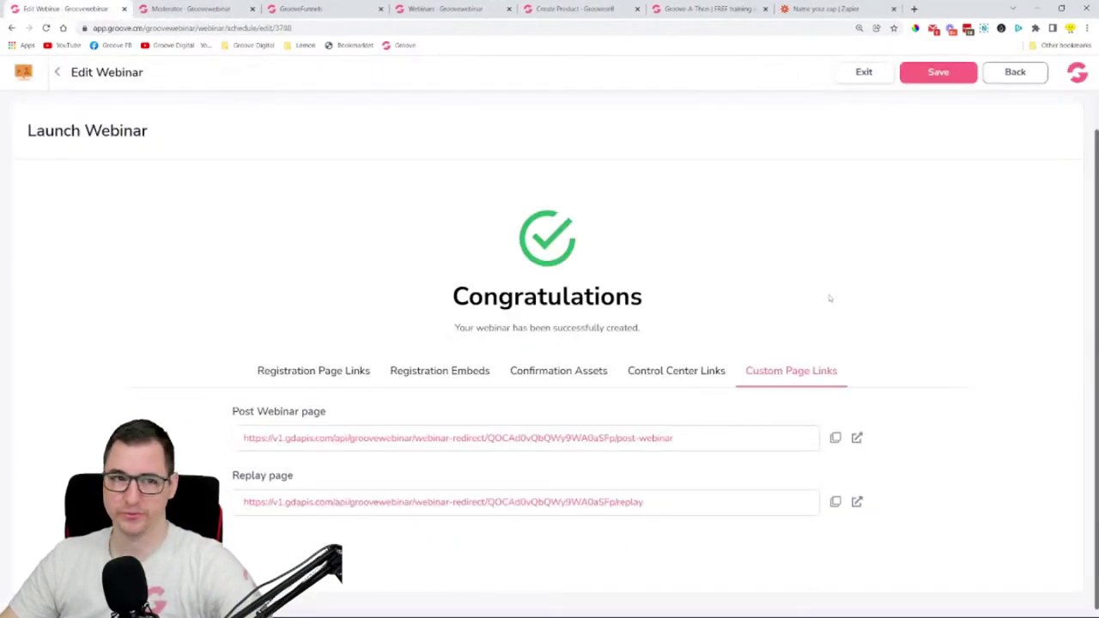
pyautogui.click(856, 502)
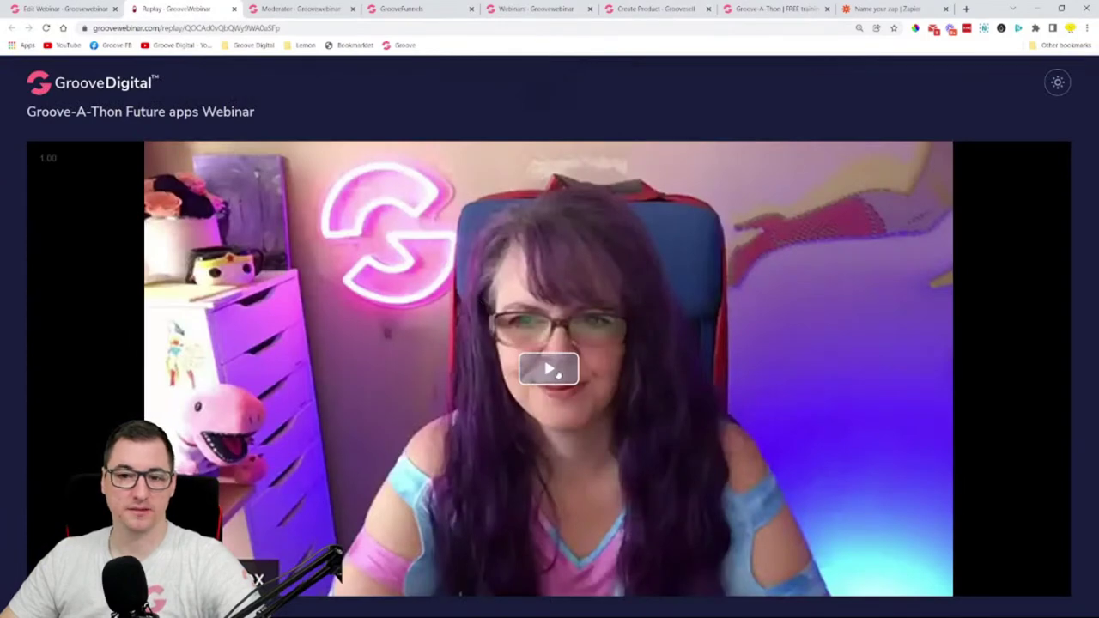
pyautogui.click(1058, 82)
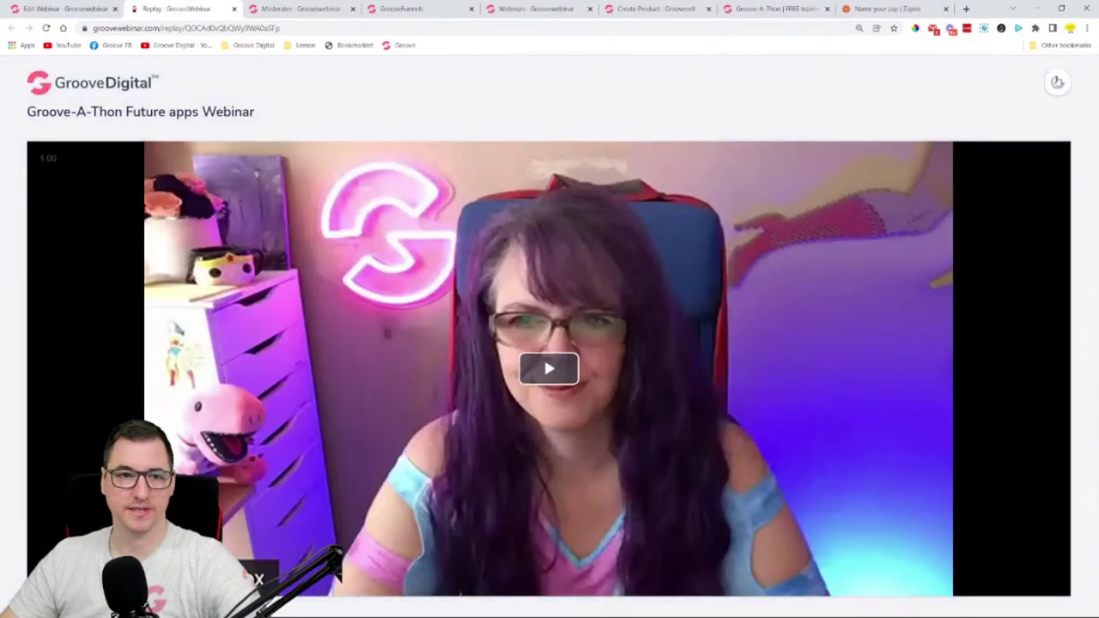
pyautogui.click(1058, 82)
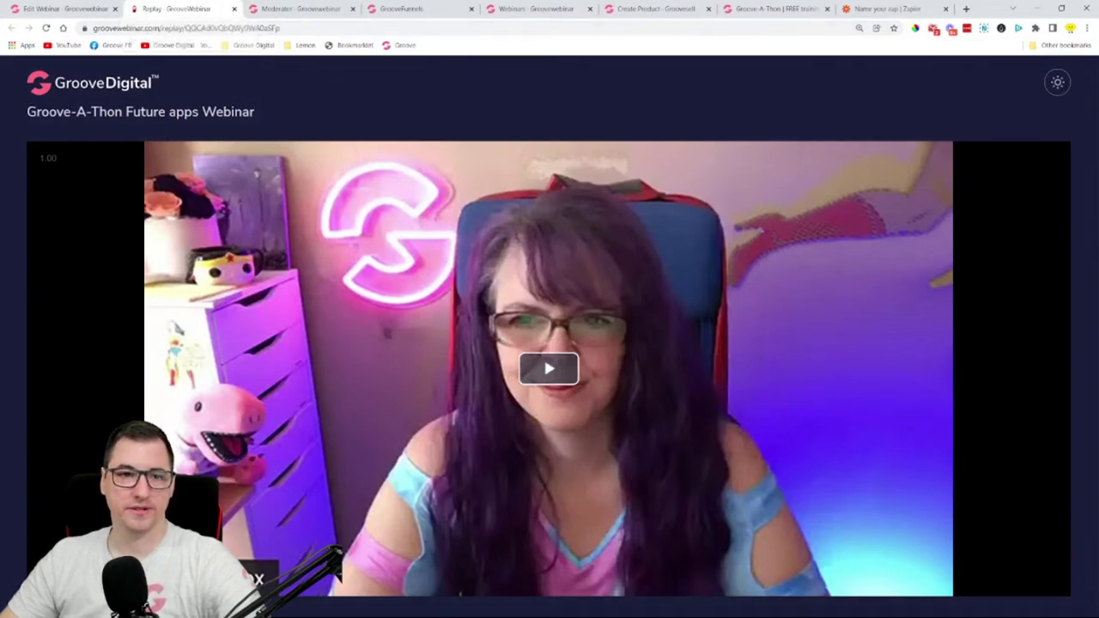
# - Select the replay's webinar title, close the replay tab, and exit the webinar editor
pyautogui.moveTo(37, 111); pyautogui.dragTo(393, 125)
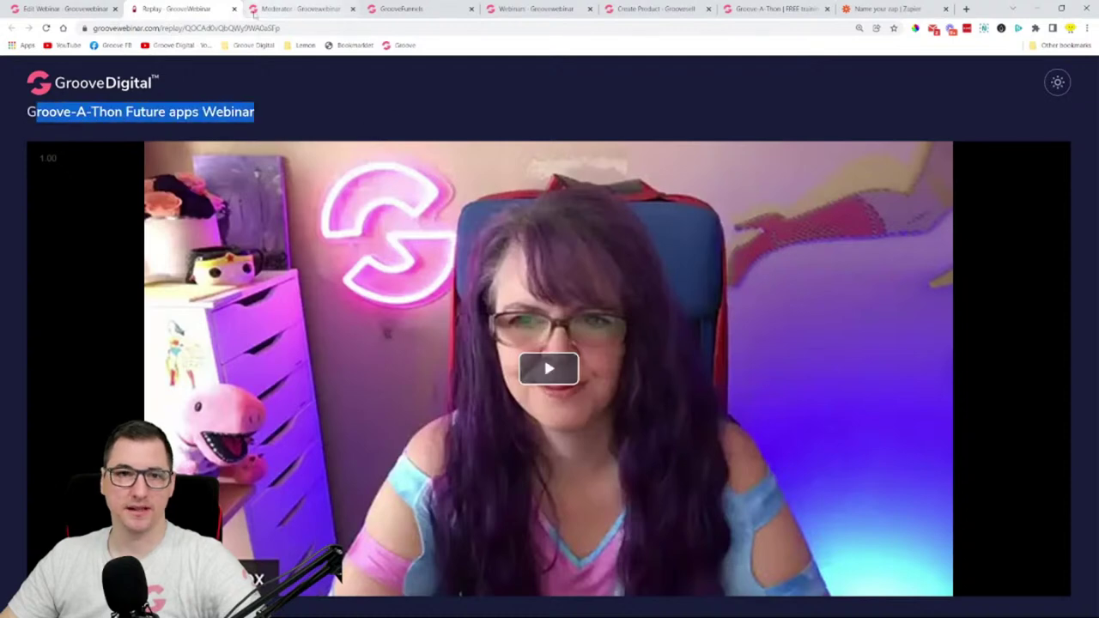
pyautogui.click(234, 8)
pyautogui.scroll(1, 881, 329)
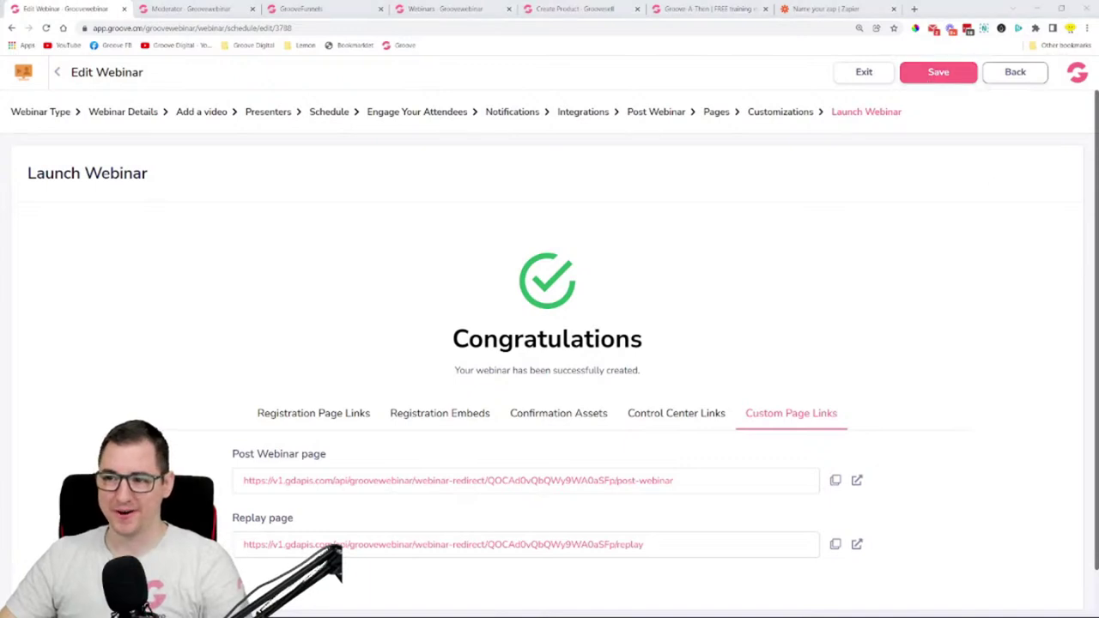
pyautogui.click(863, 72)
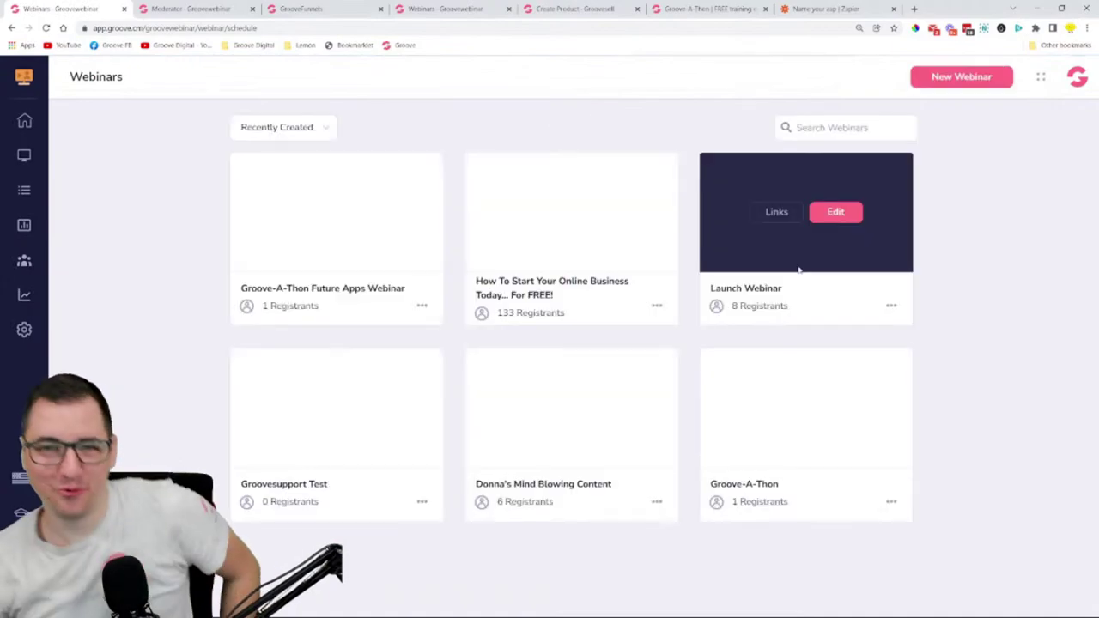
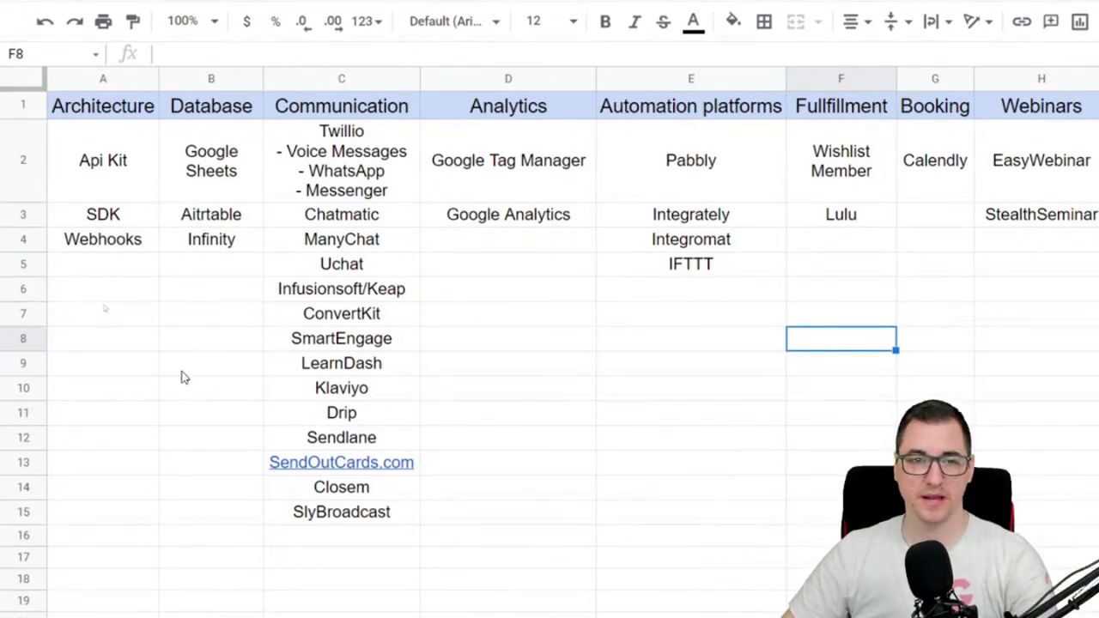
# - Select the Twilio entry under Communication in the Groove.cm 2022 integrations sheet
pyautogui.click(355, 139)
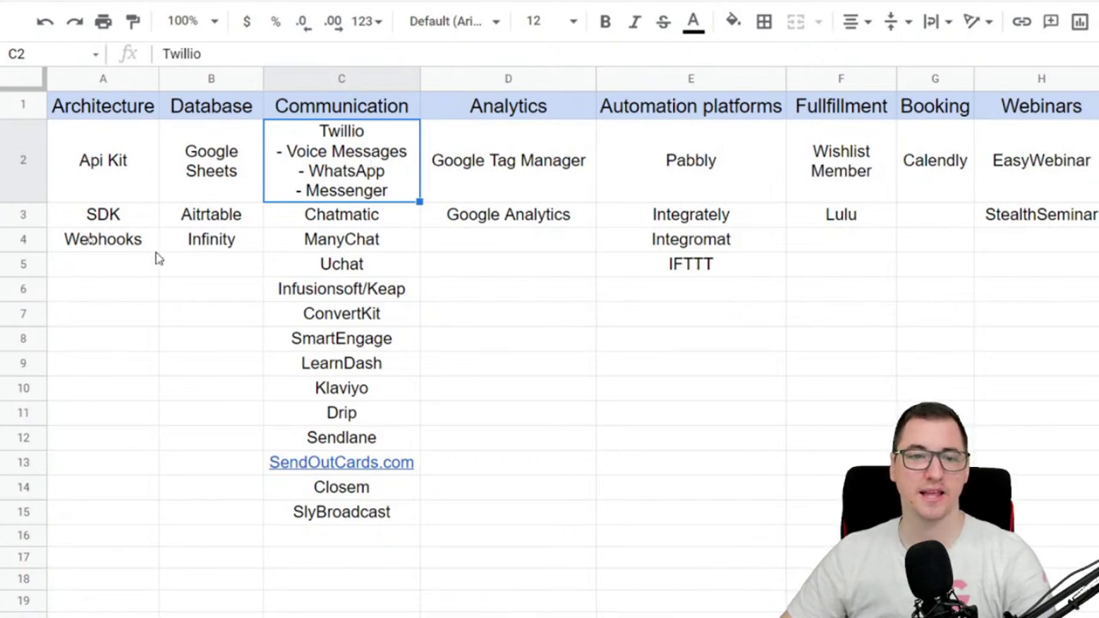
# - Browse the Communication entries, cut LearnDash from C9, and select empty F4 below Lulu
pyautogui.click(388, 225)
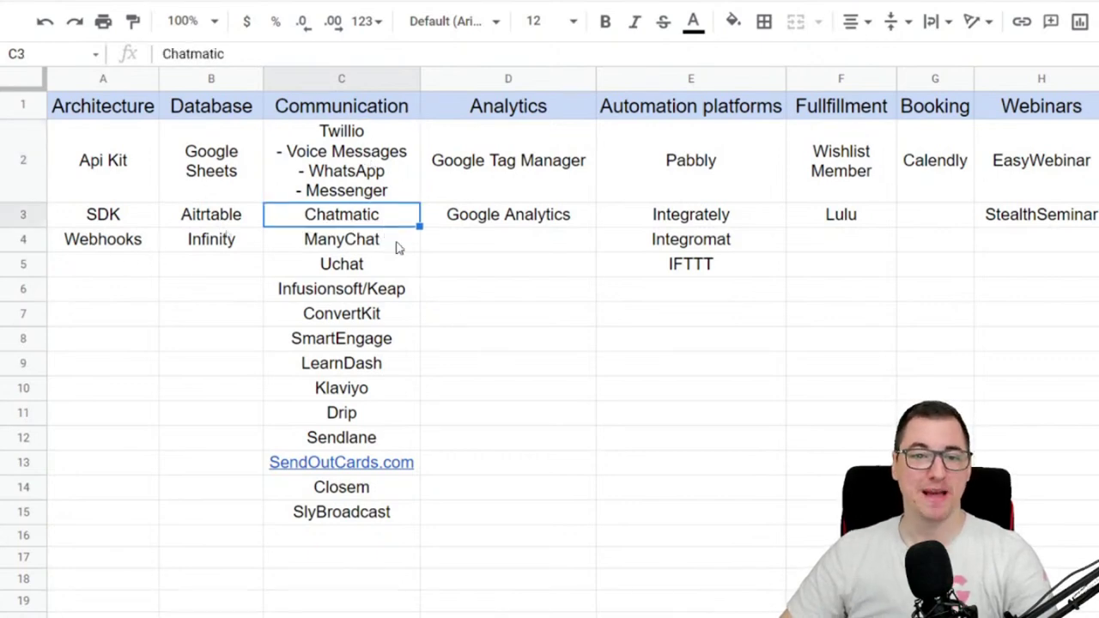
pyautogui.click(396, 243)
pyautogui.click(389, 266)
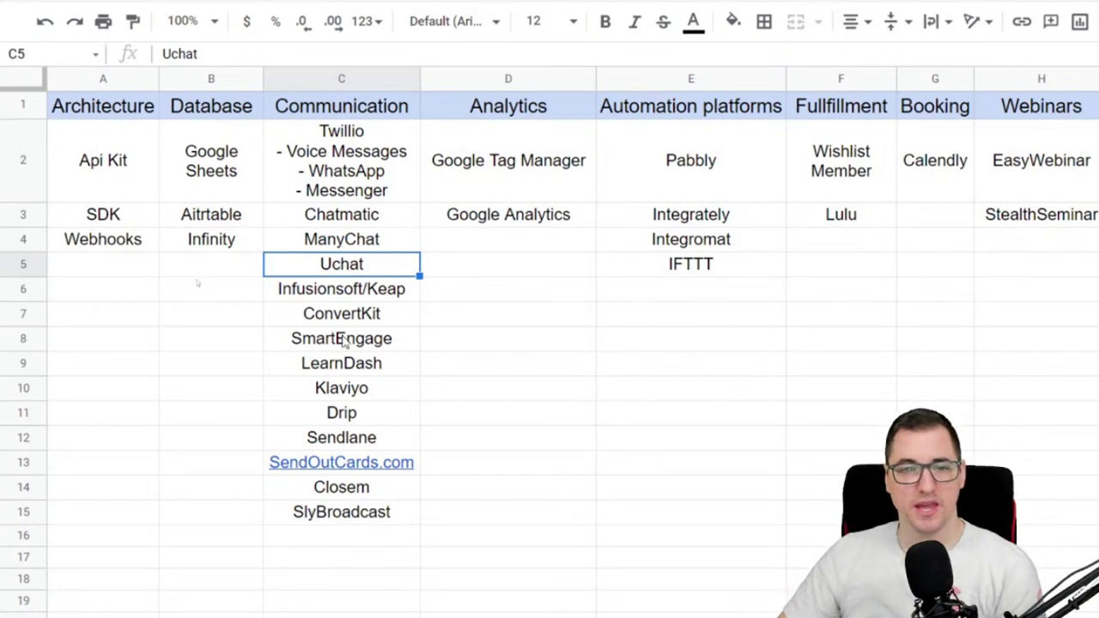
pyautogui.click(362, 289)
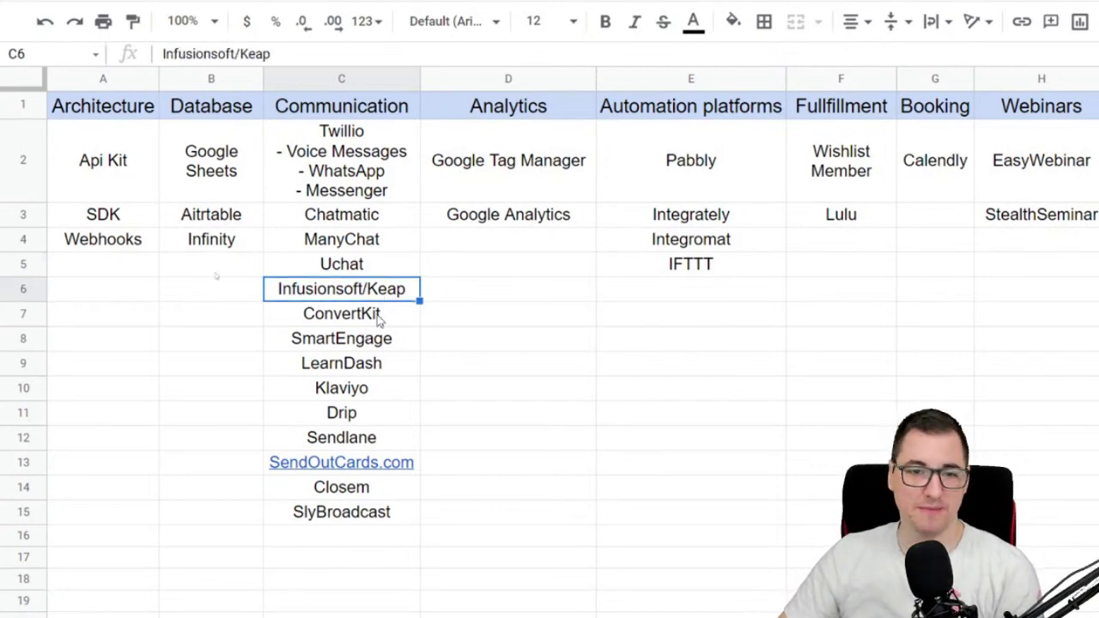
pyautogui.click(371, 362)
pyautogui.hotkey('ctrl', 'c')
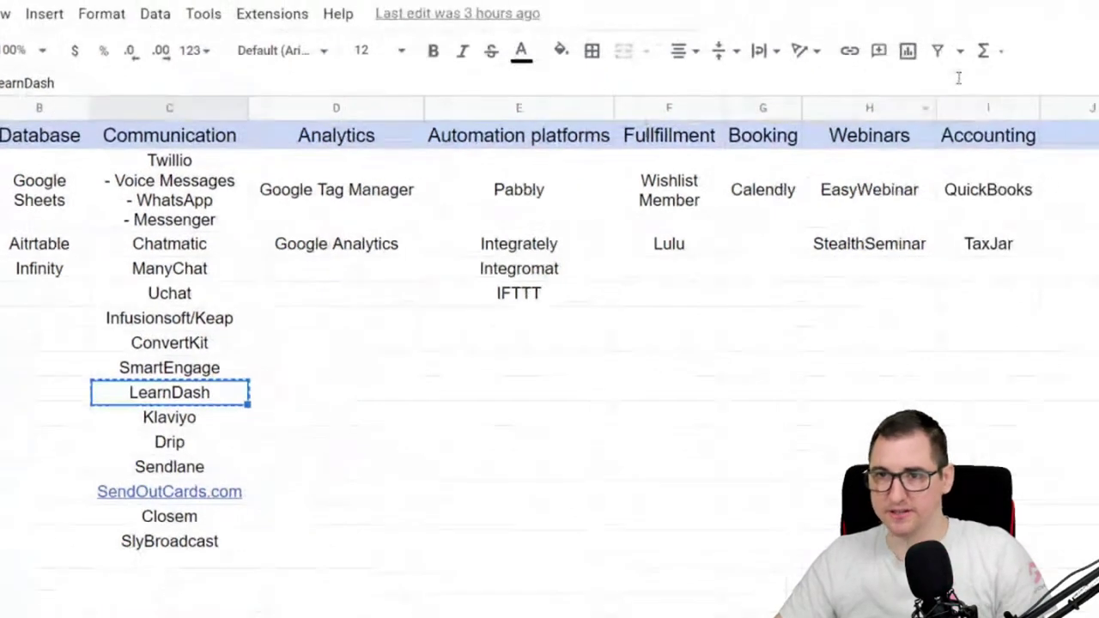
pyautogui.click(653, 272)
# - Paste LearnDash into F4 under Fulfillment and delete empty C9, shifting cells up
pyautogui.hotkey('ctrl', 'v')
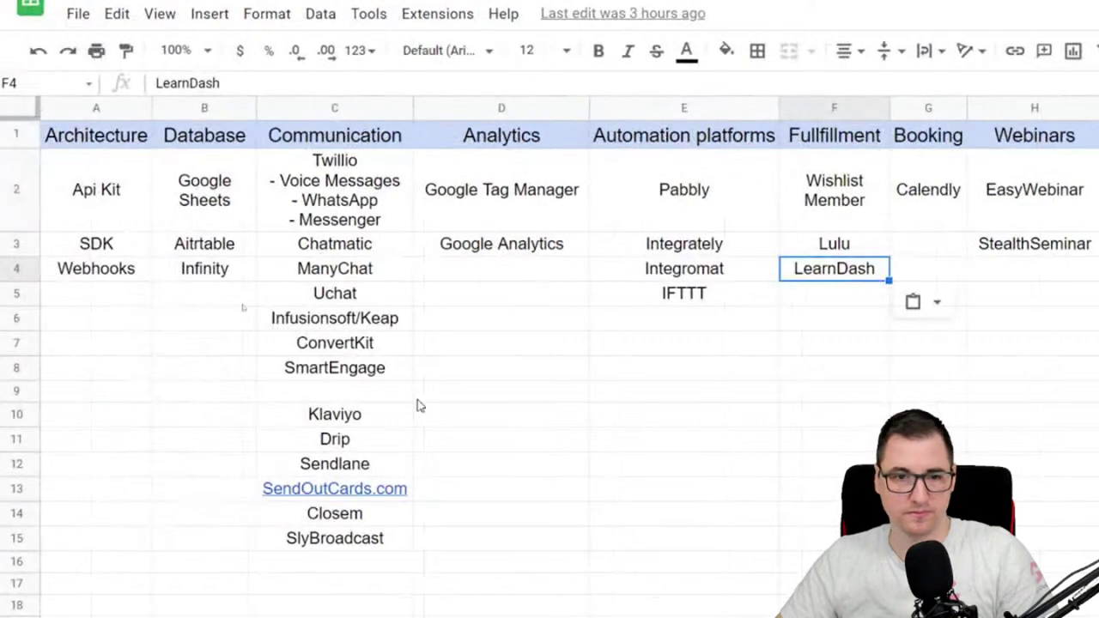
pyautogui.click(228, 392)
pyautogui.rightClick(395, 394)
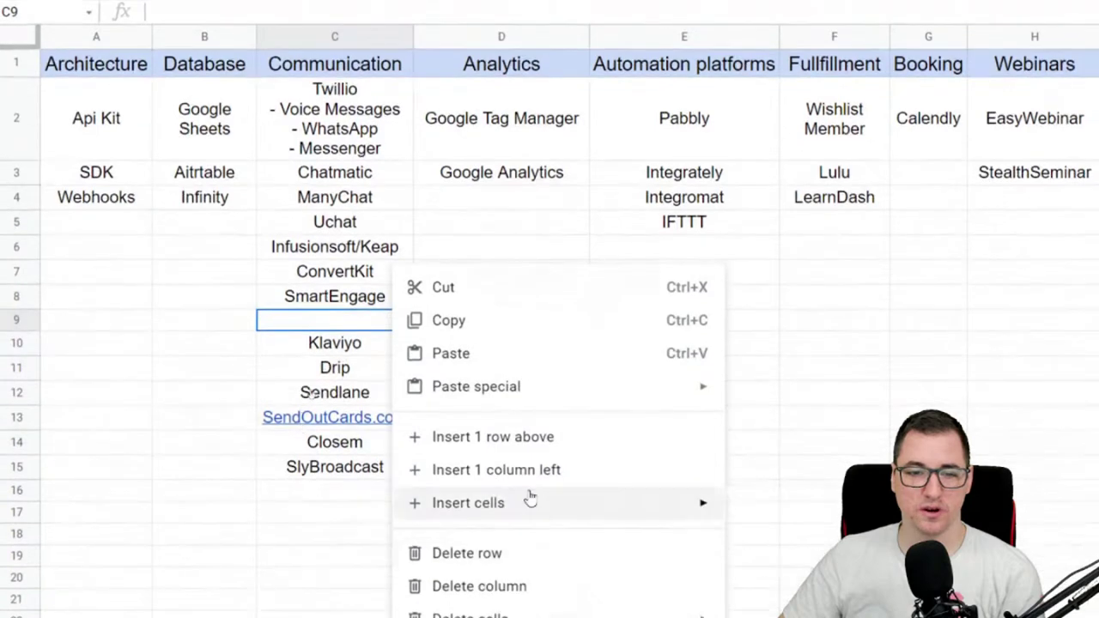
pyautogui.moveTo(523, 479)
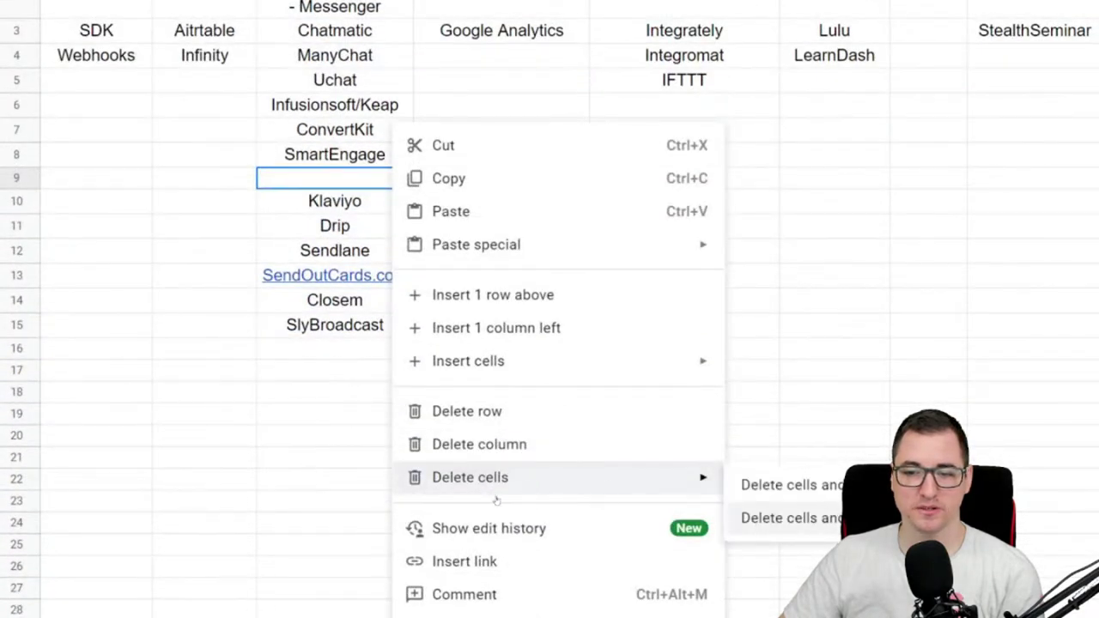
pyautogui.click(747, 518)
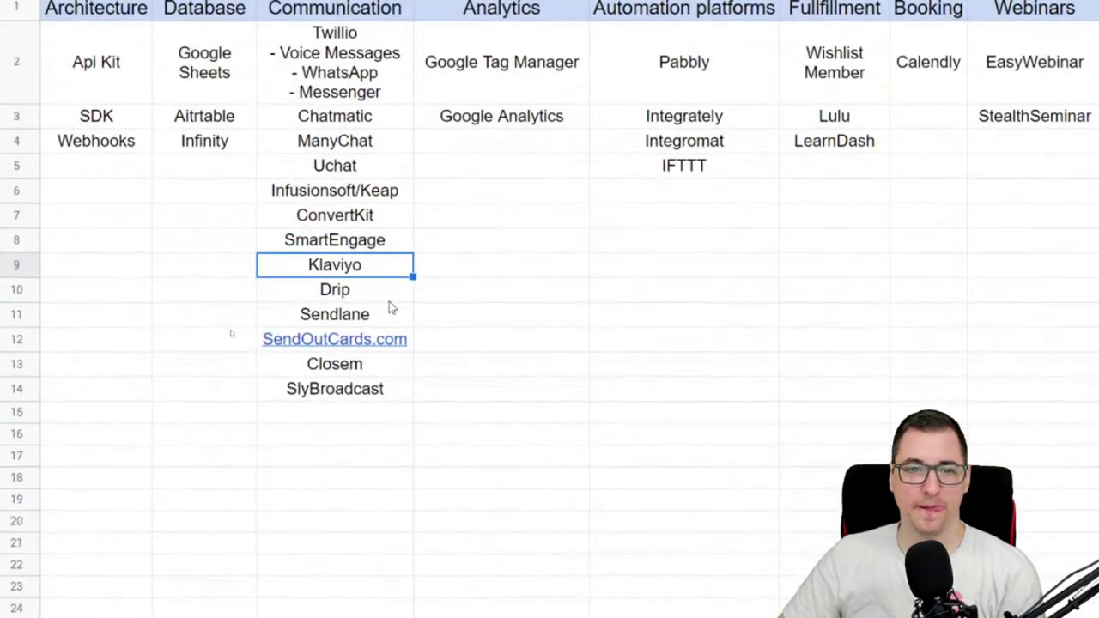
pyautogui.scroll(-3, 444, 515)
pyautogui.scroll(3, 460, 302)
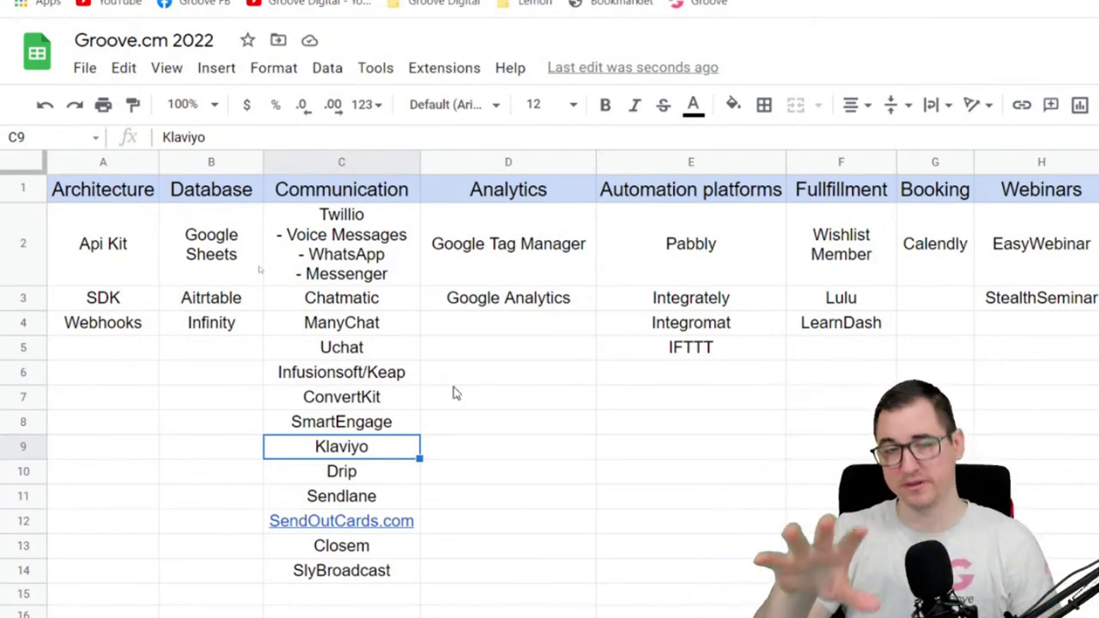
pyautogui.click(489, 297)
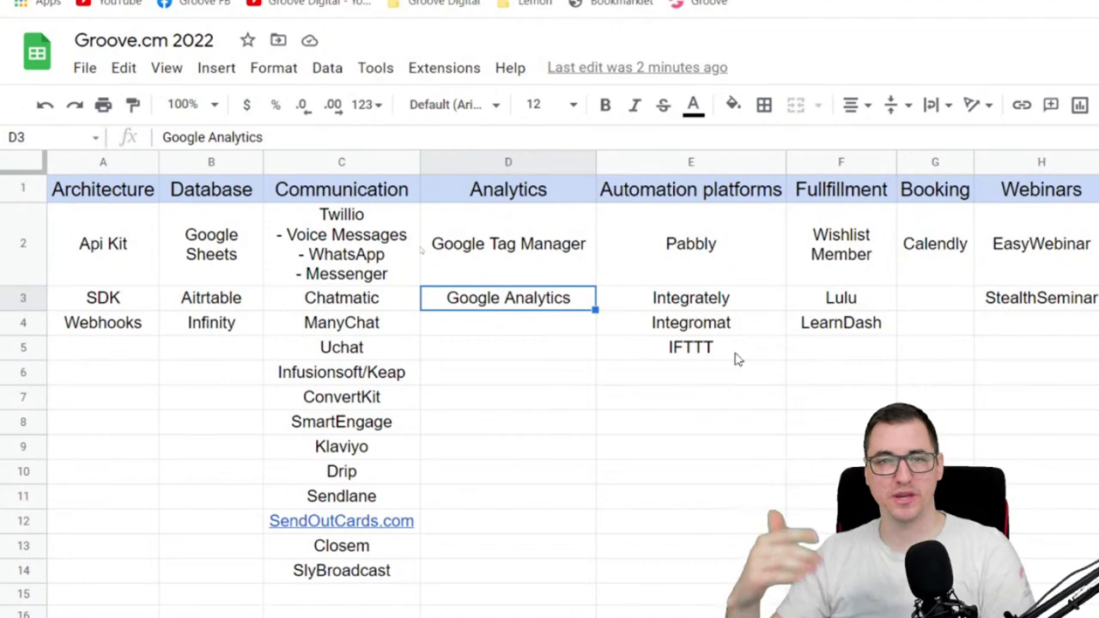
# - Review the Fulfillment tools: Wishlist Member, LearnDash in its new spot, and Lulu
pyautogui.hscroll(3, 736, 359)
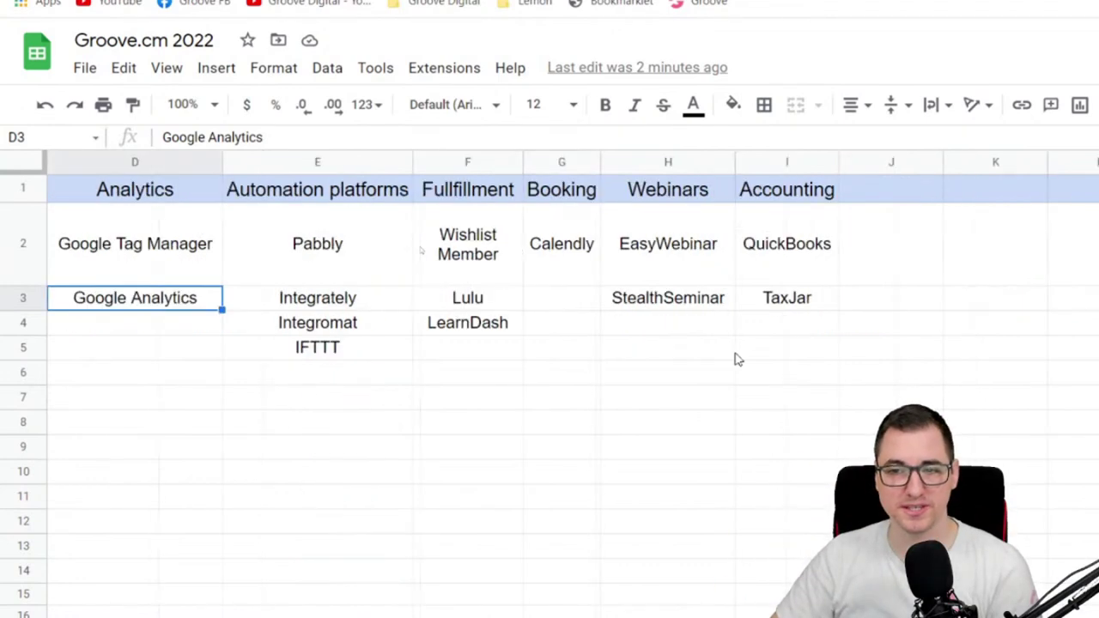
pyautogui.hscroll(-3, 736, 359)
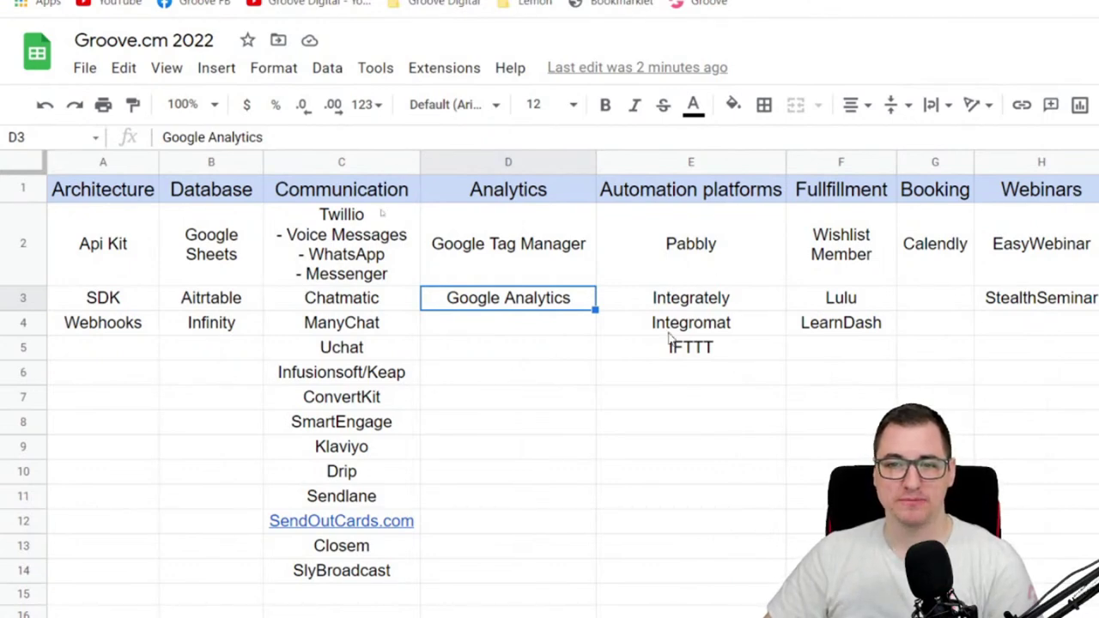
pyautogui.hscroll(6, 731, 365)
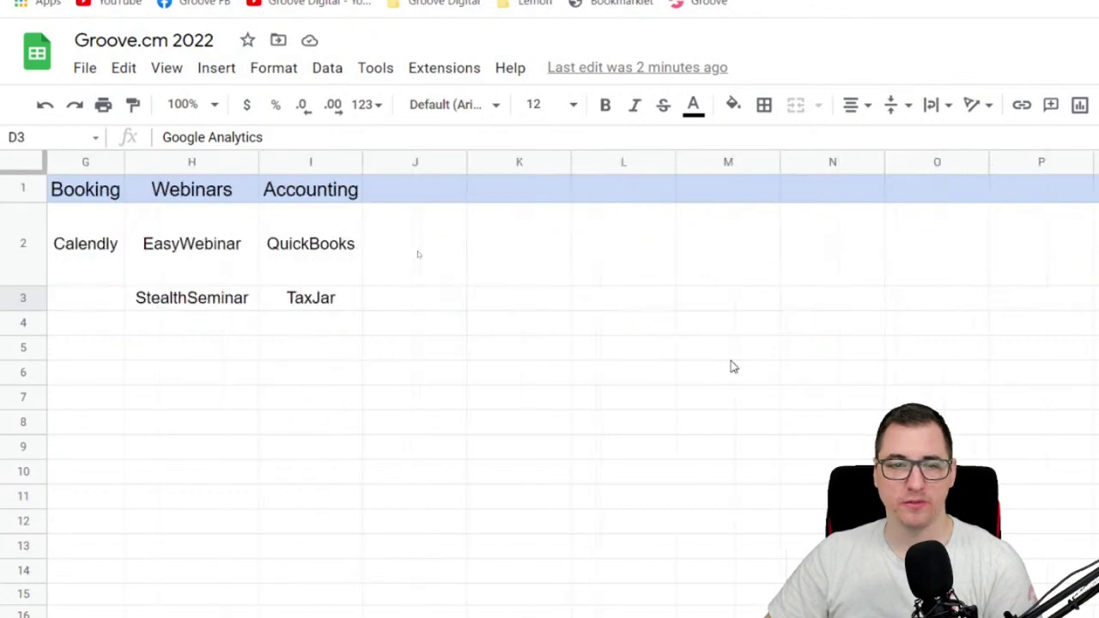
pyautogui.hscroll(-6, 731, 365)
pyautogui.hscroll(3, 731, 365)
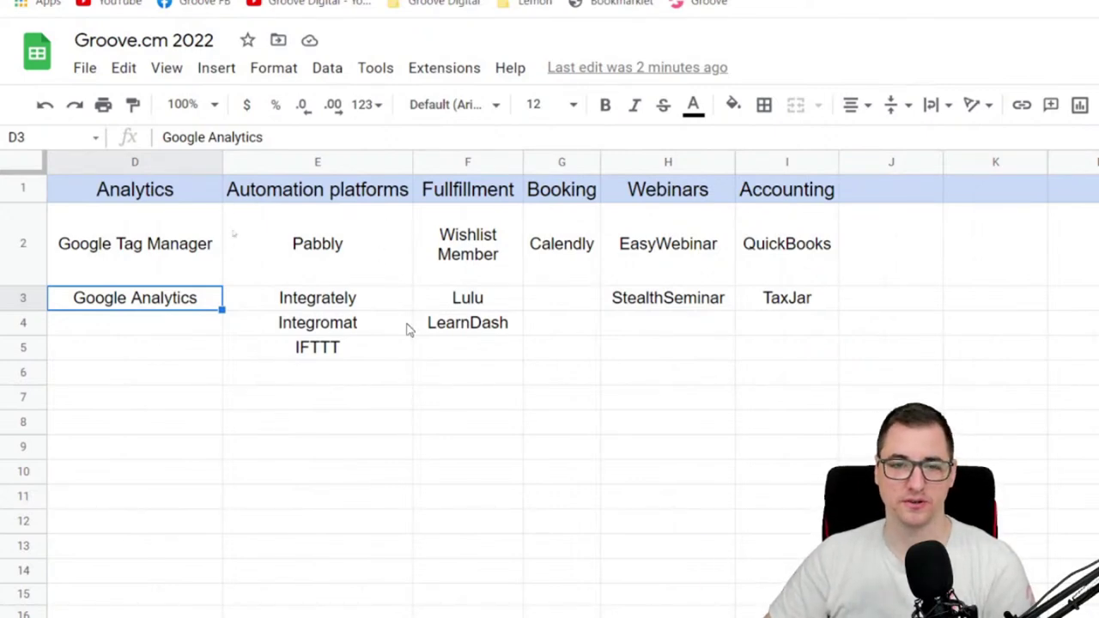
pyautogui.click(469, 263)
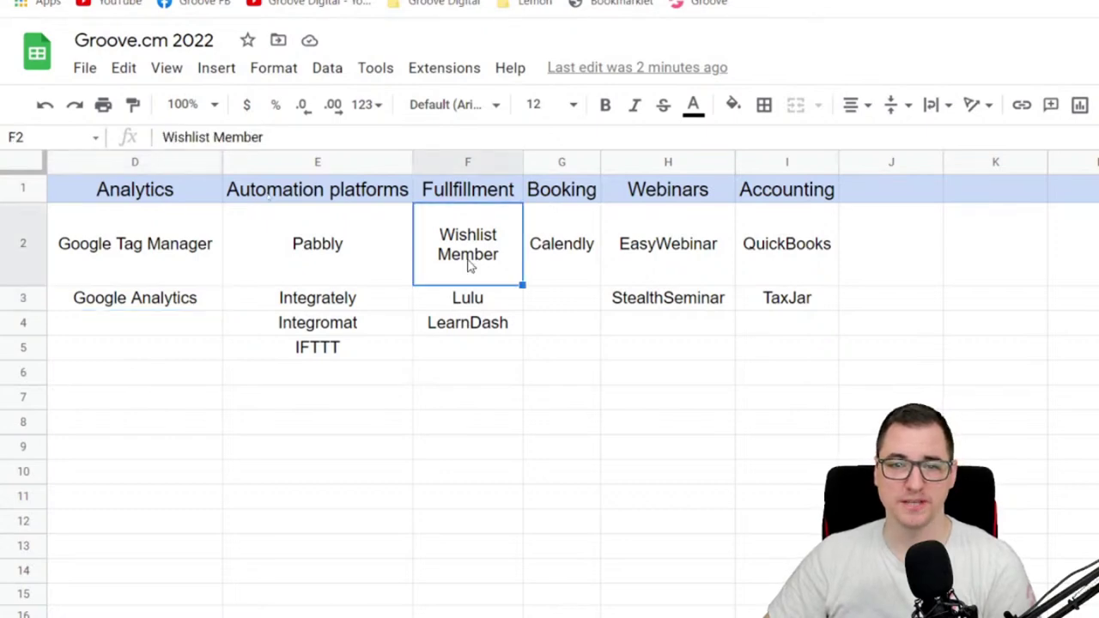
pyautogui.click(469, 323)
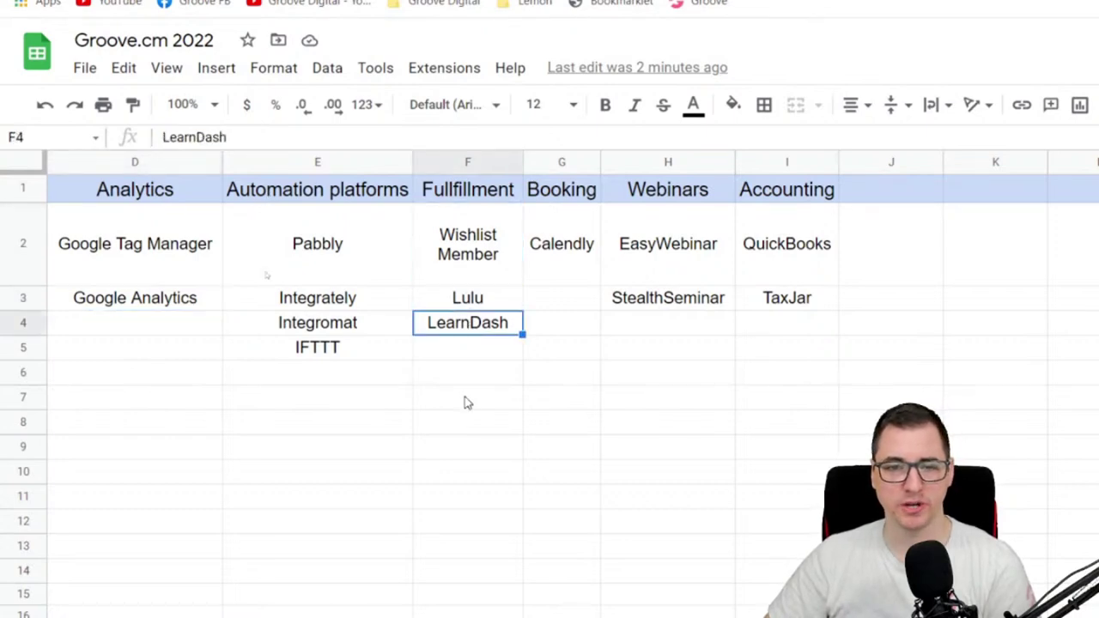
pyautogui.click(492, 299)
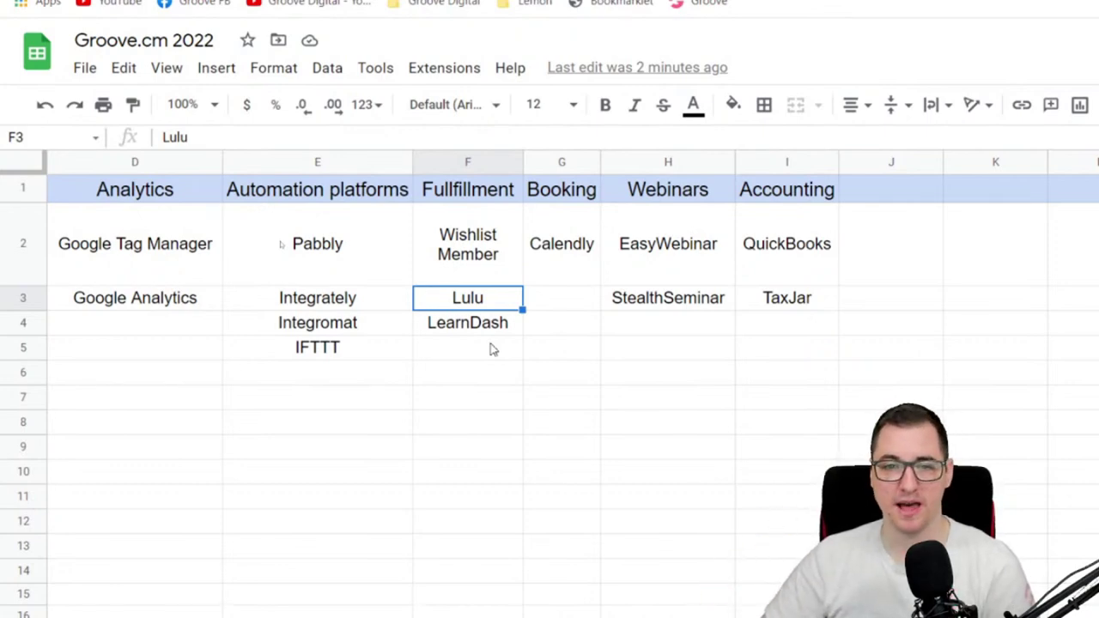
# - Review Calendly under Booking, EasyWebinar and StealthSeminar under Webinars, and QuickBooks and TaxJar under Accounting
pyautogui.click(584, 263)
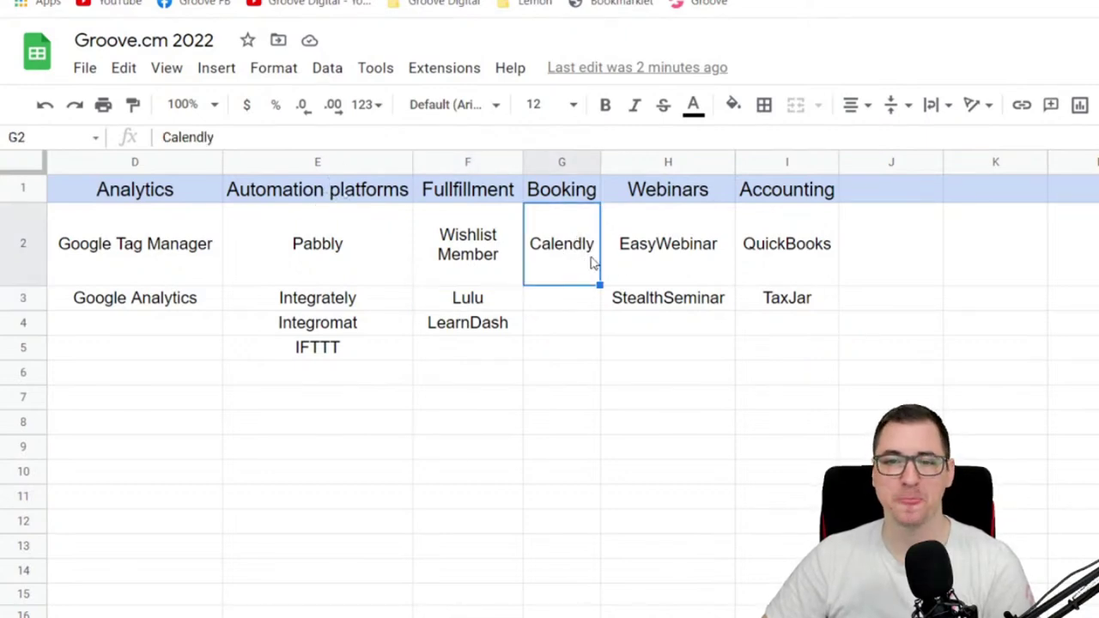
pyautogui.click(645, 263)
pyautogui.click(666, 307)
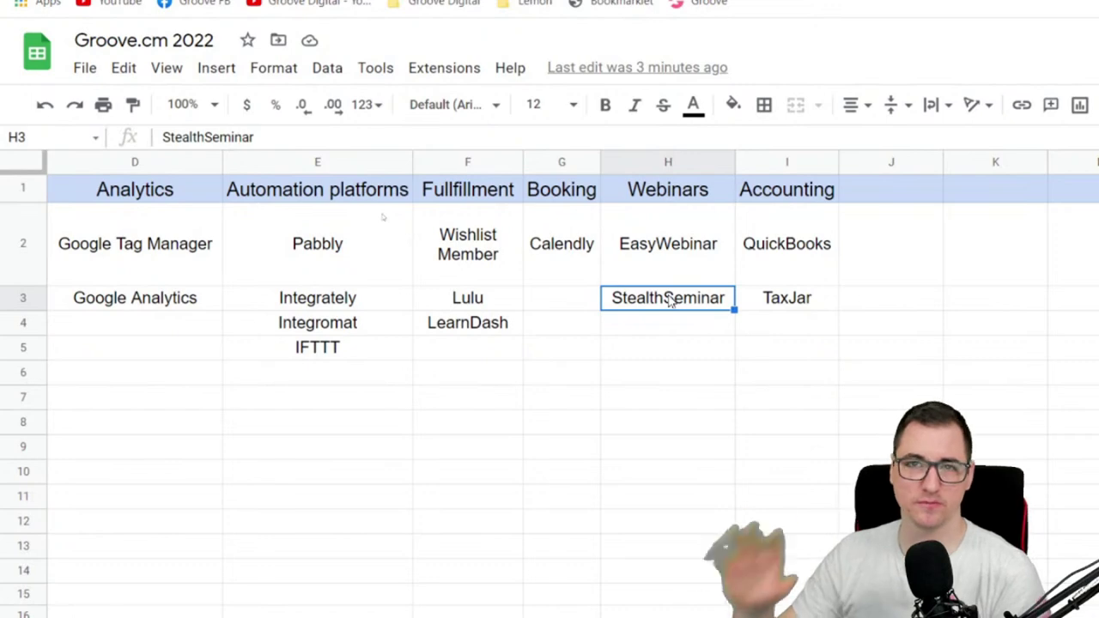
pyautogui.click(792, 266)
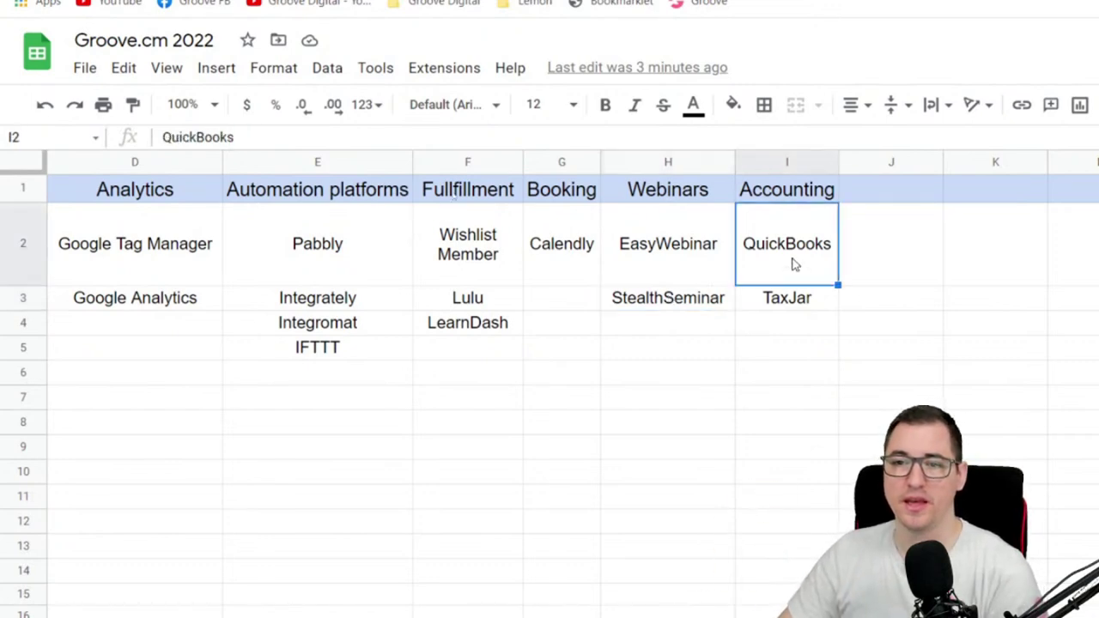
pyautogui.click(798, 309)
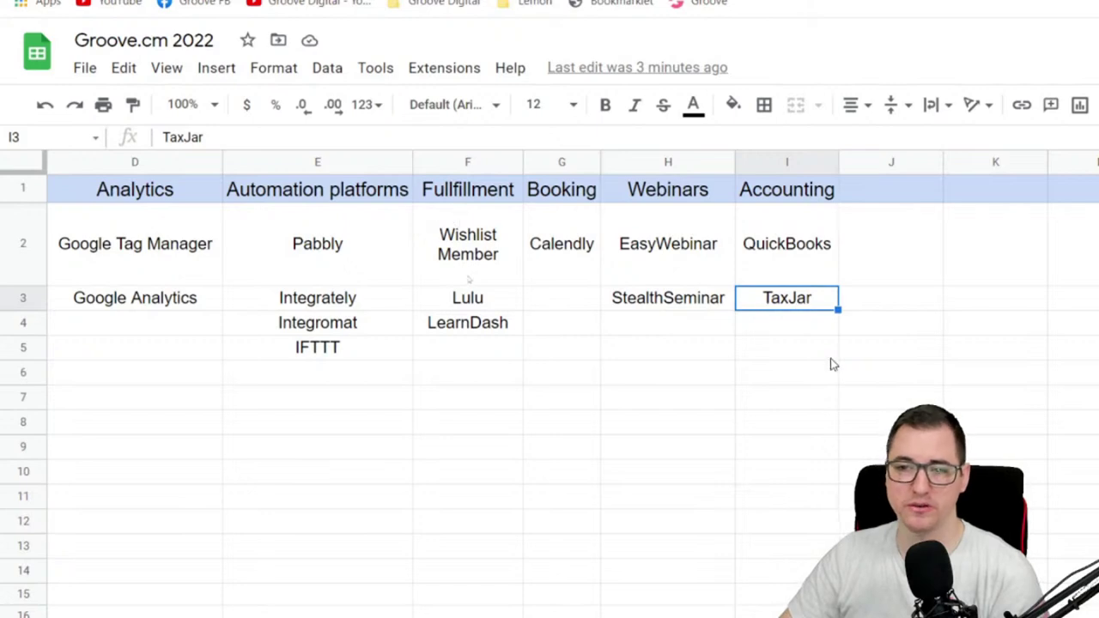
# - Close the spreadsheet and return to the Day 5 Future Apps presentation
pyautogui.hscroll(-3, 862, 437)
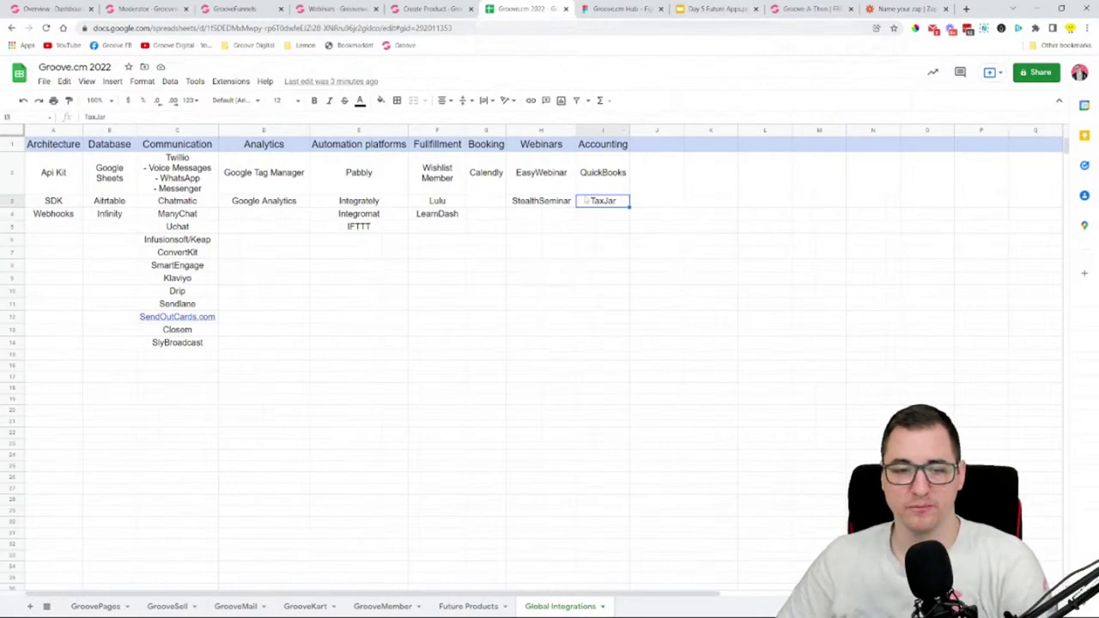
pyautogui.middleClick(514, 12)
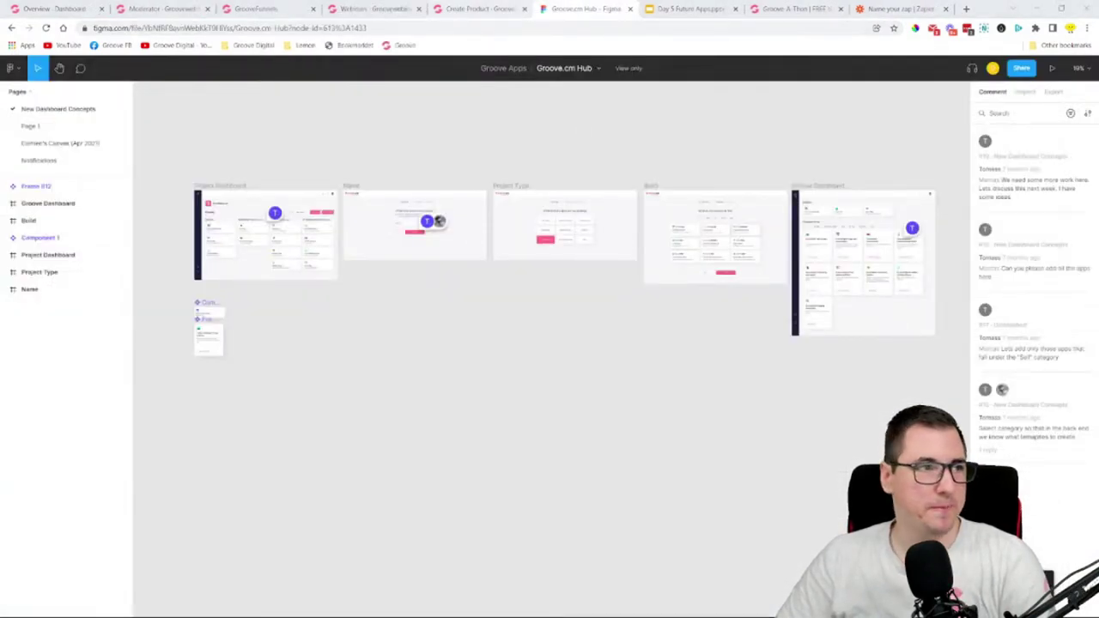
pyautogui.click(691, 8)
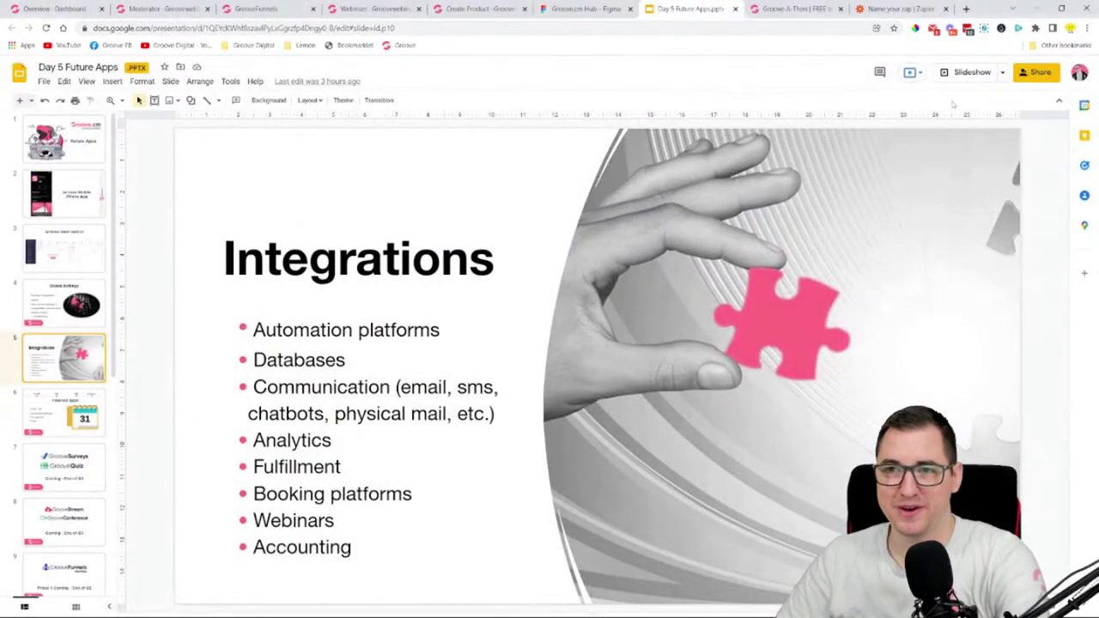
# - Go to slide 6, Planned Apps, and select the SDK / API bullet text
pyautogui.press('Down')
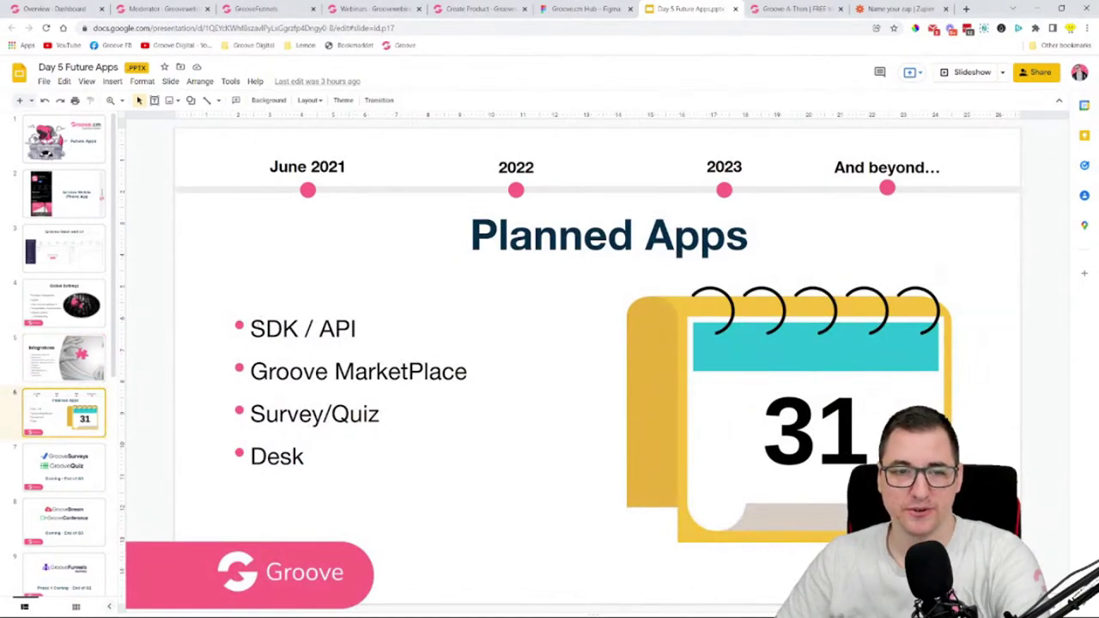
pyautogui.tripleClick(396, 310)
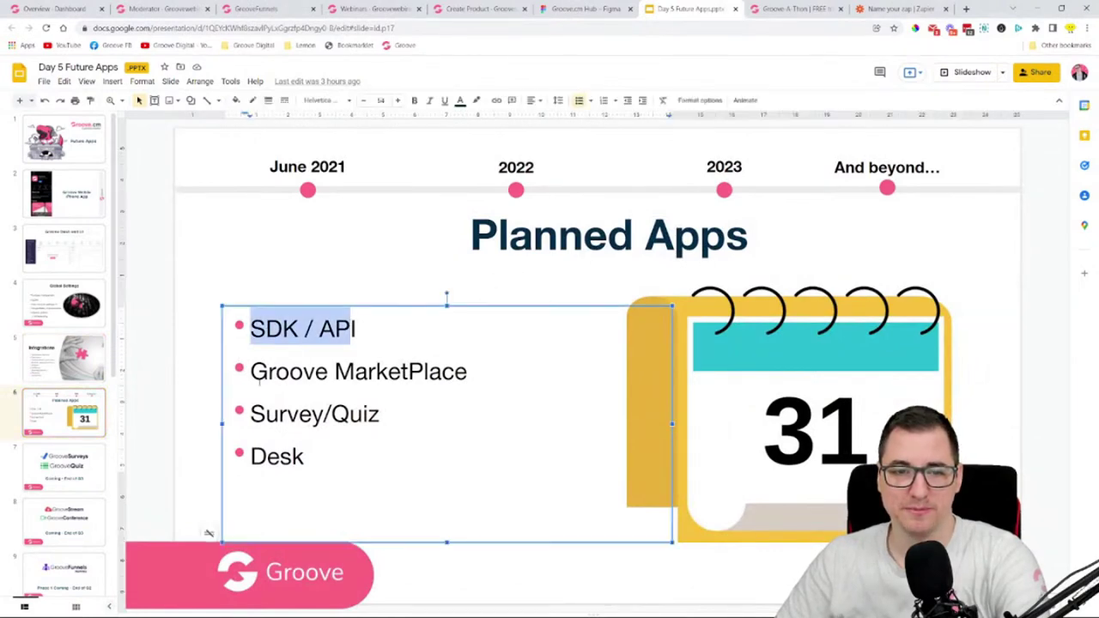